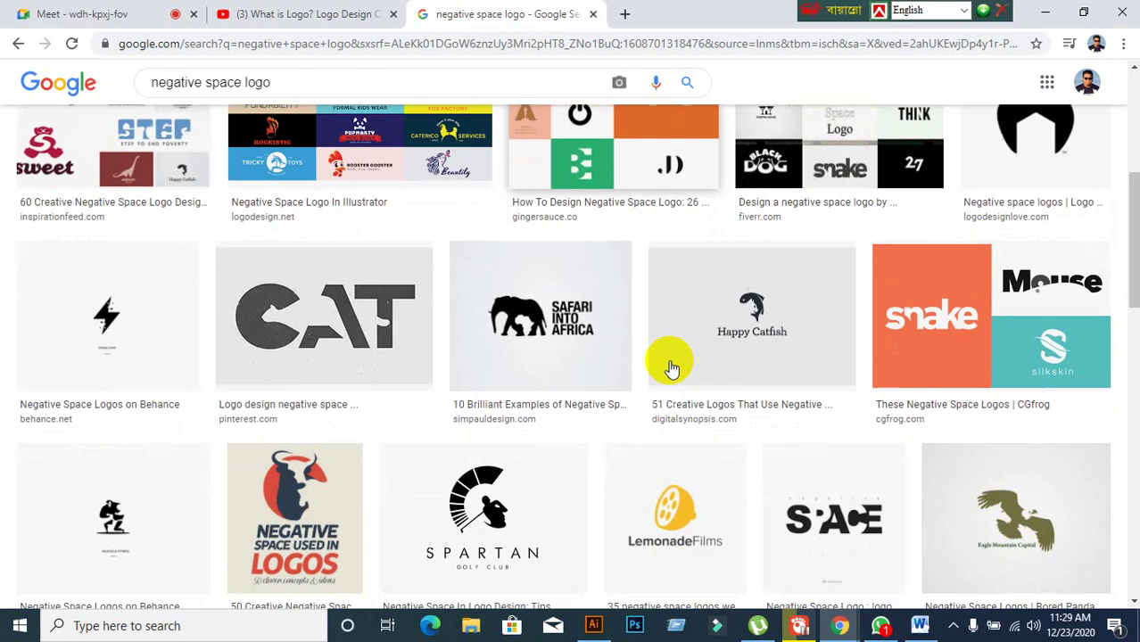
Open the SHIFT negative space logo from the image results and copy the image
scroll(671, 366, down, 3)
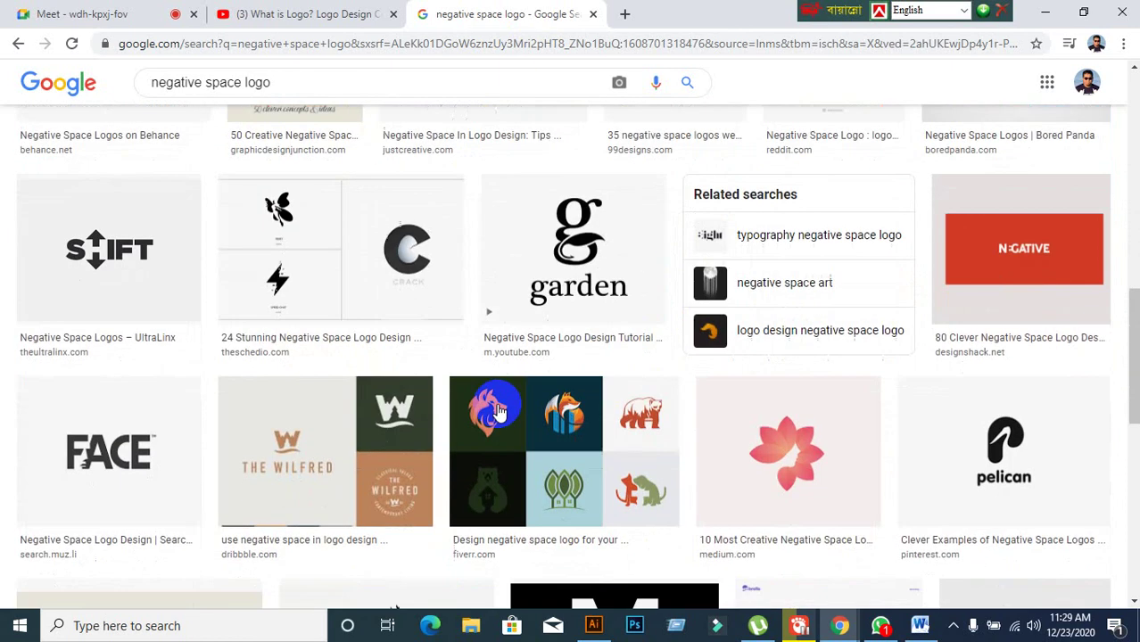
click(113, 255)
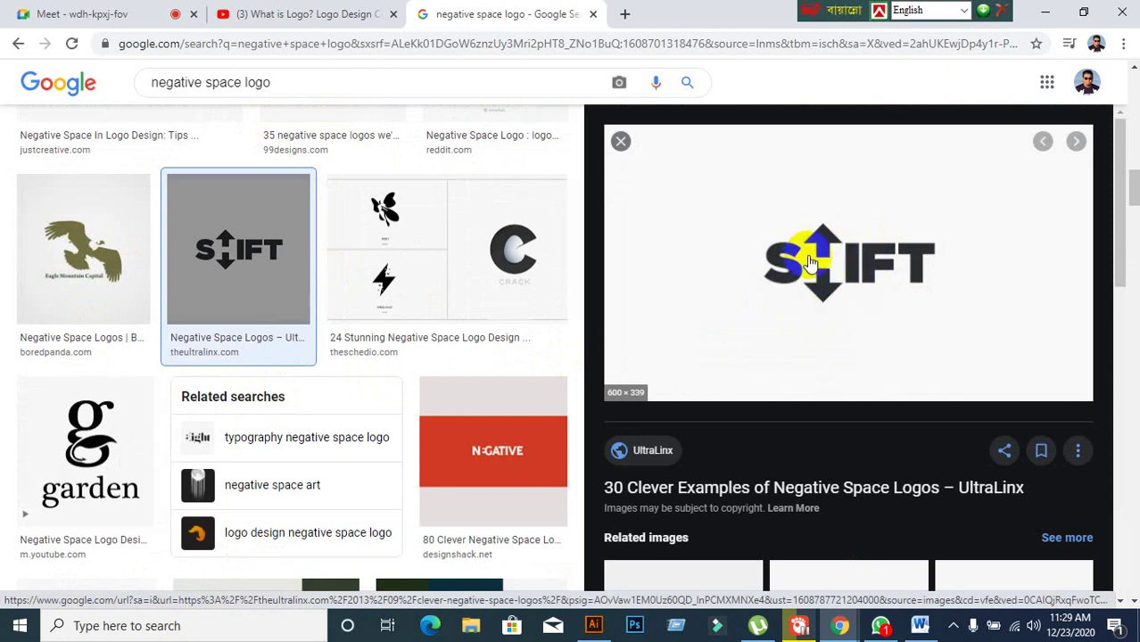
right_click(760, 194)
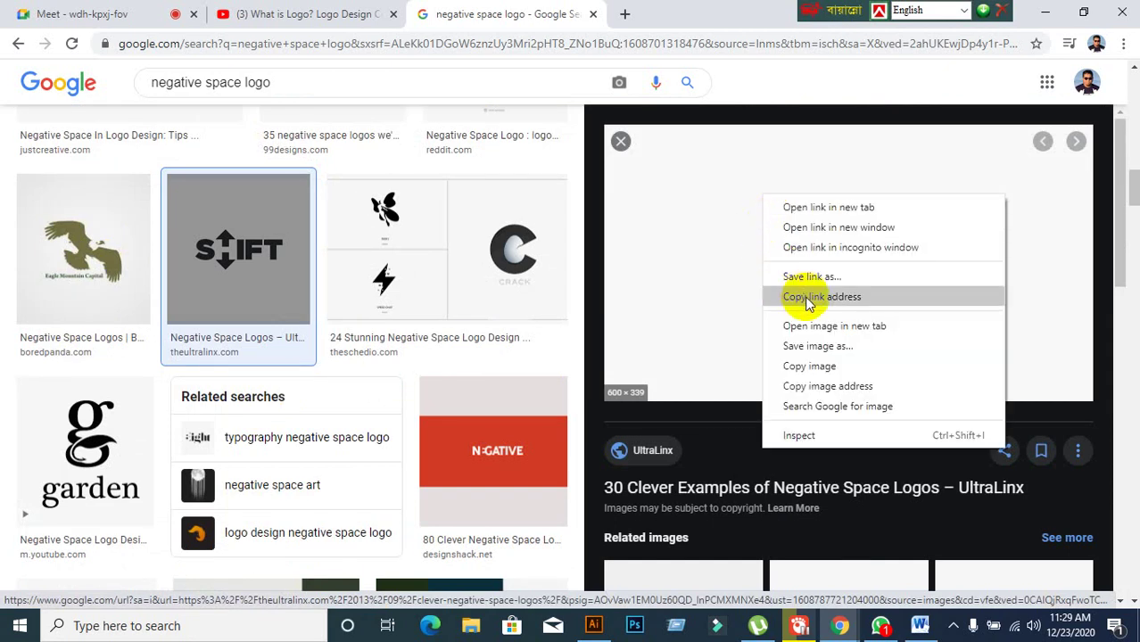
click(810, 367)
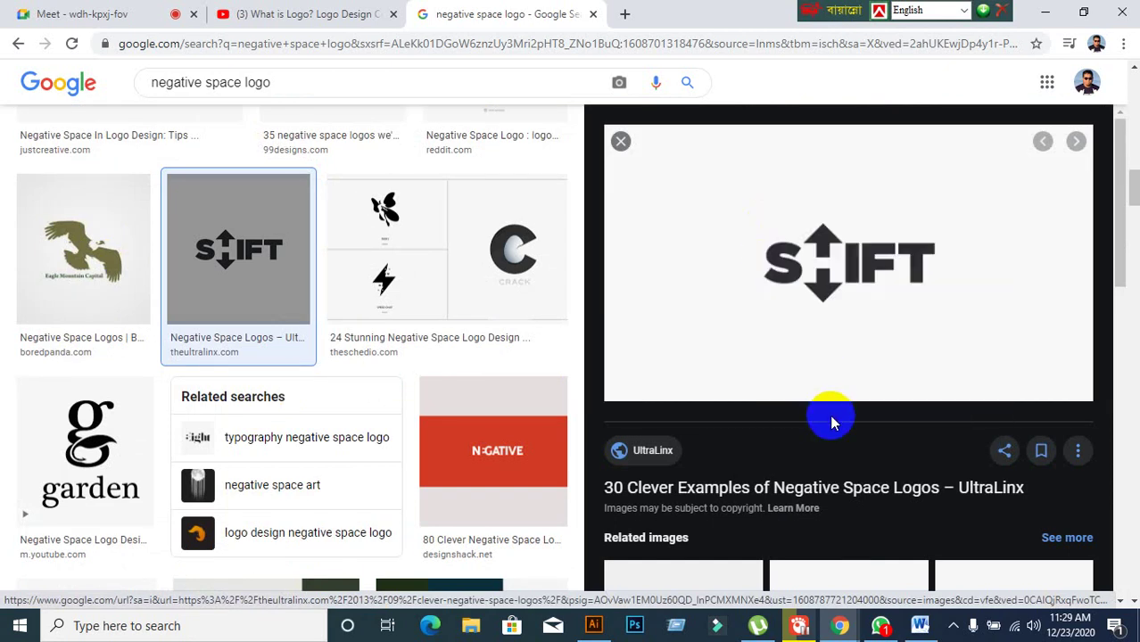
Switch to Illustrator and create a new 1366 x 768 px landscape document
click(593, 625)
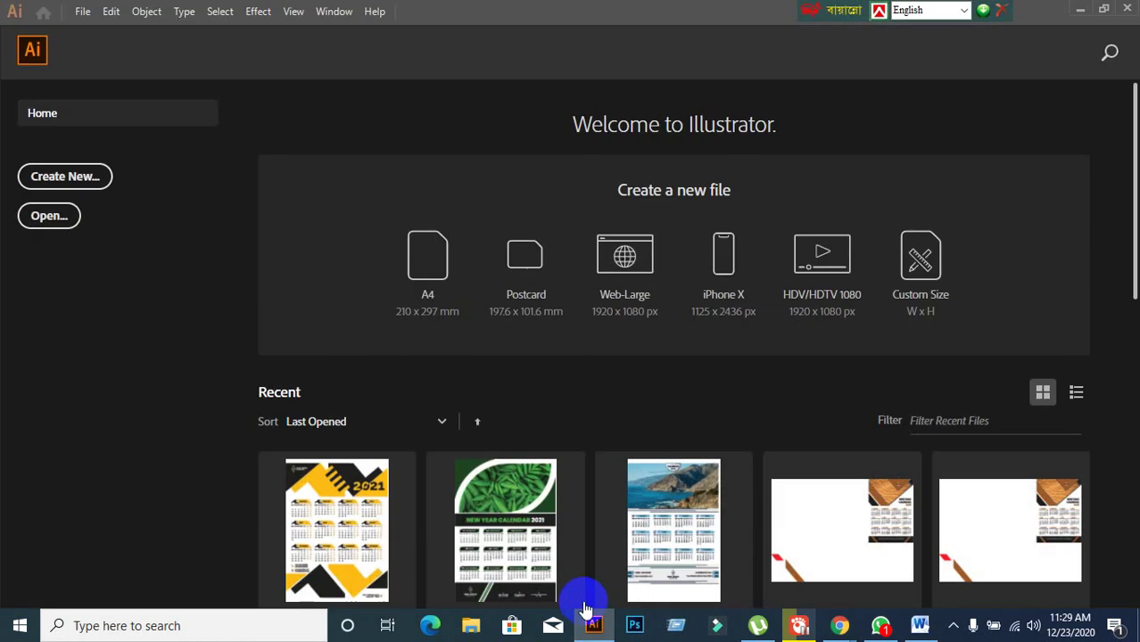
click(76, 175)
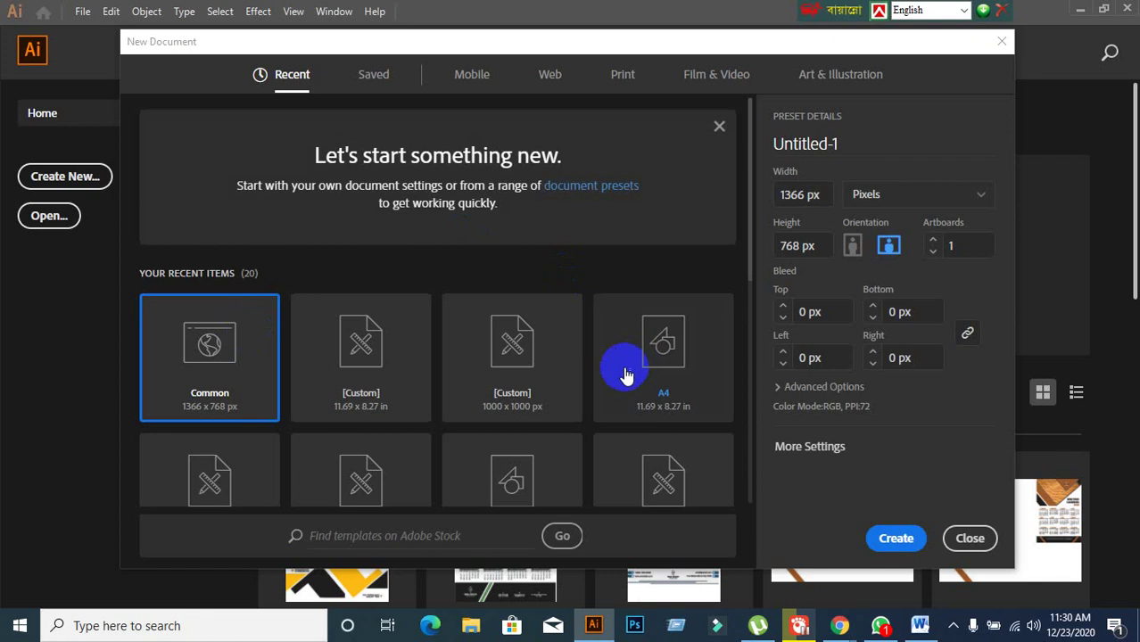
click(899, 541)
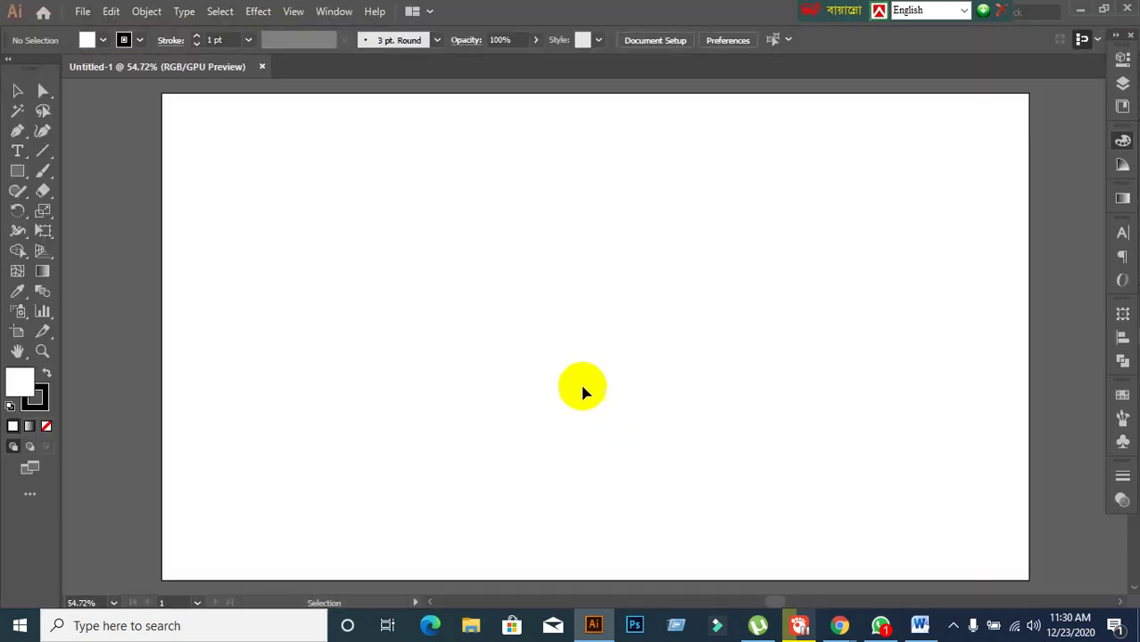
Check the SHIFT reference logo in Chrome and return to the blank Illustrator document
mouse_move(843, 633)
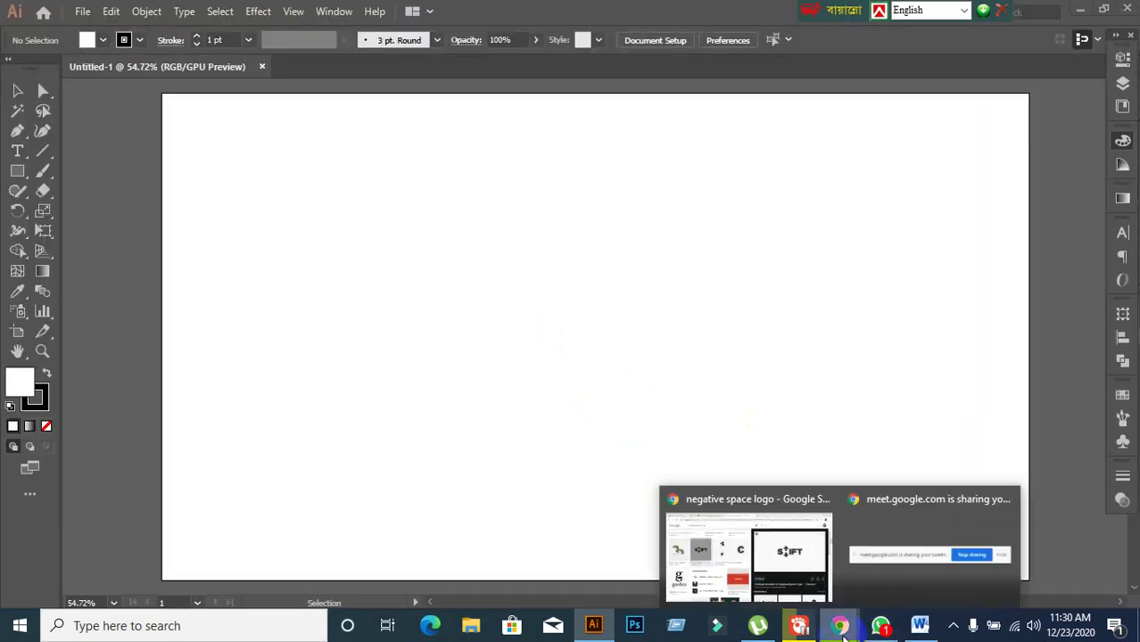
click(732, 535)
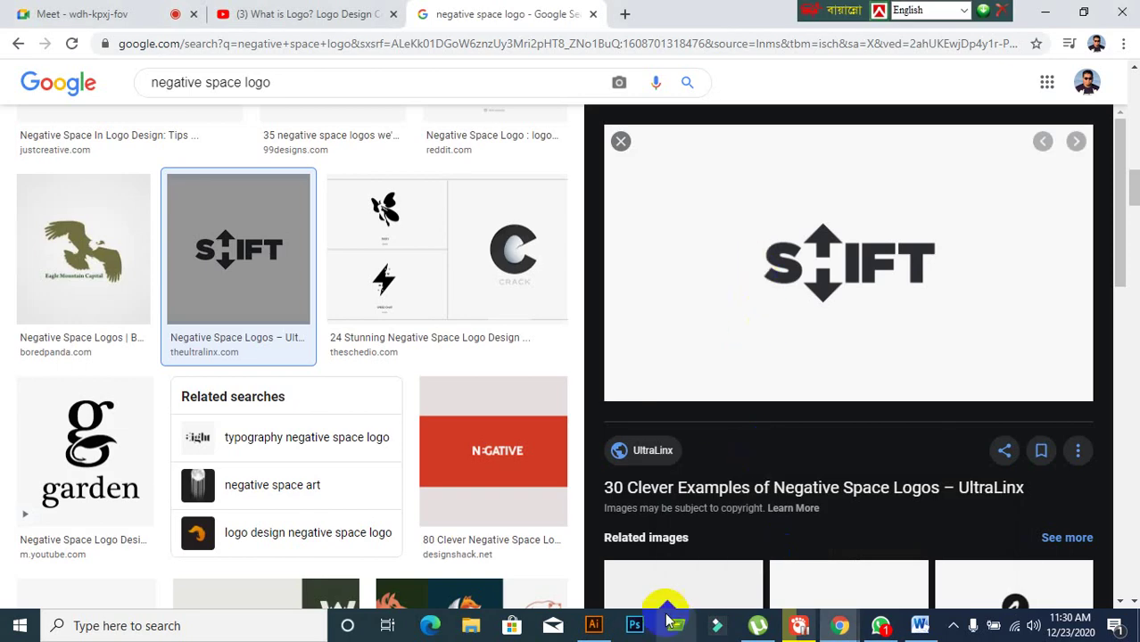
click(593, 625)
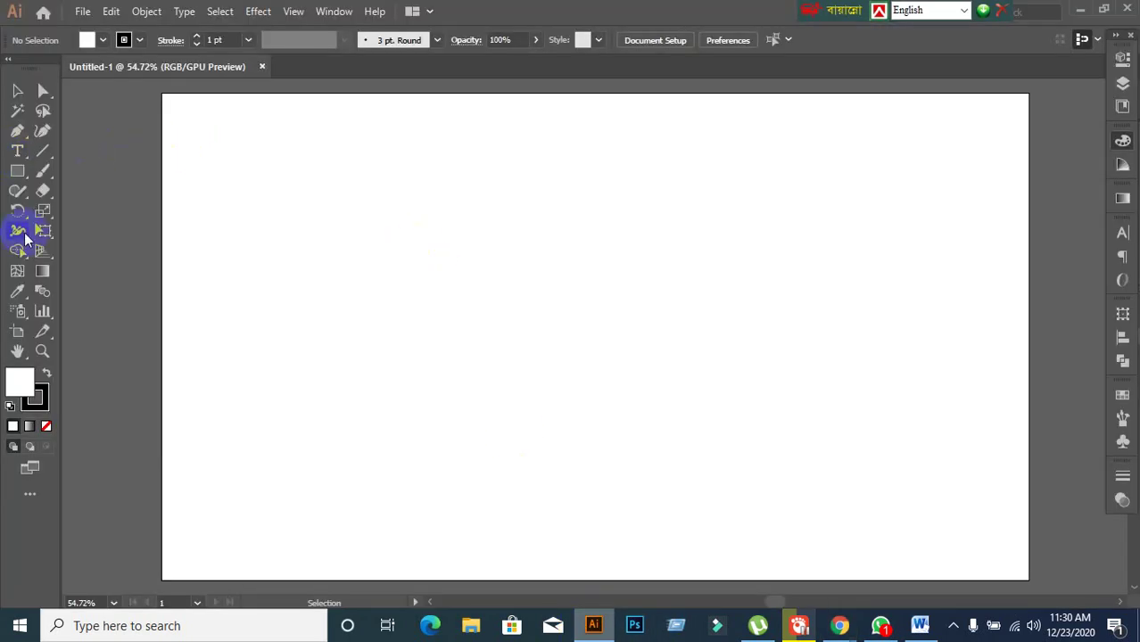
Set the stroke to none and add the text "Shift" on the upper middle of the artboard
click(45, 399)
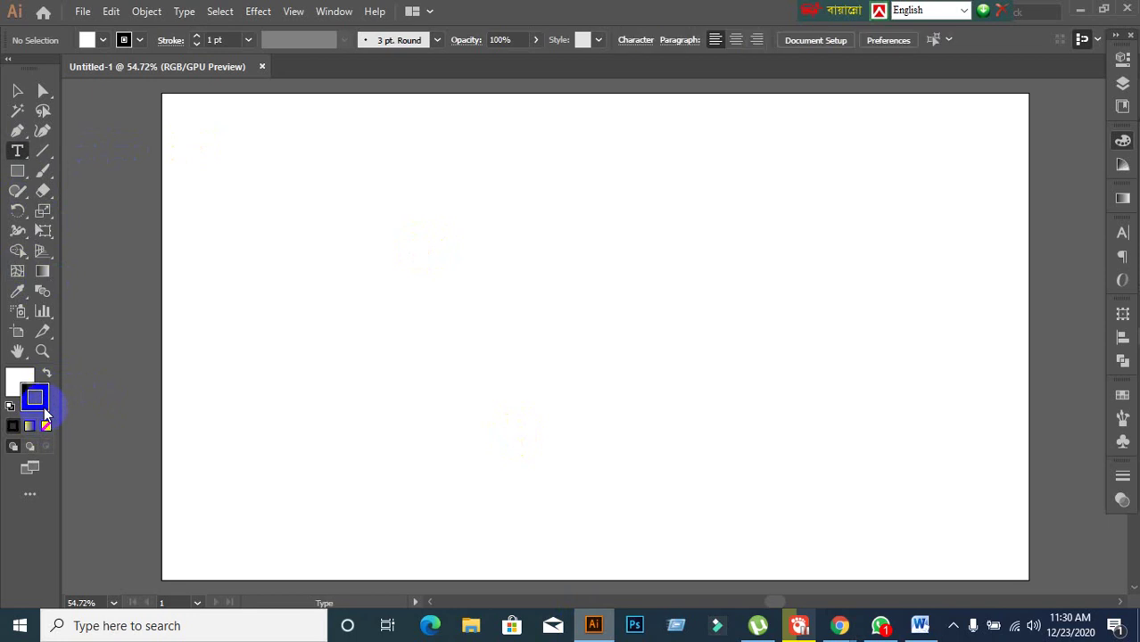
click(47, 425)
click(18, 382)
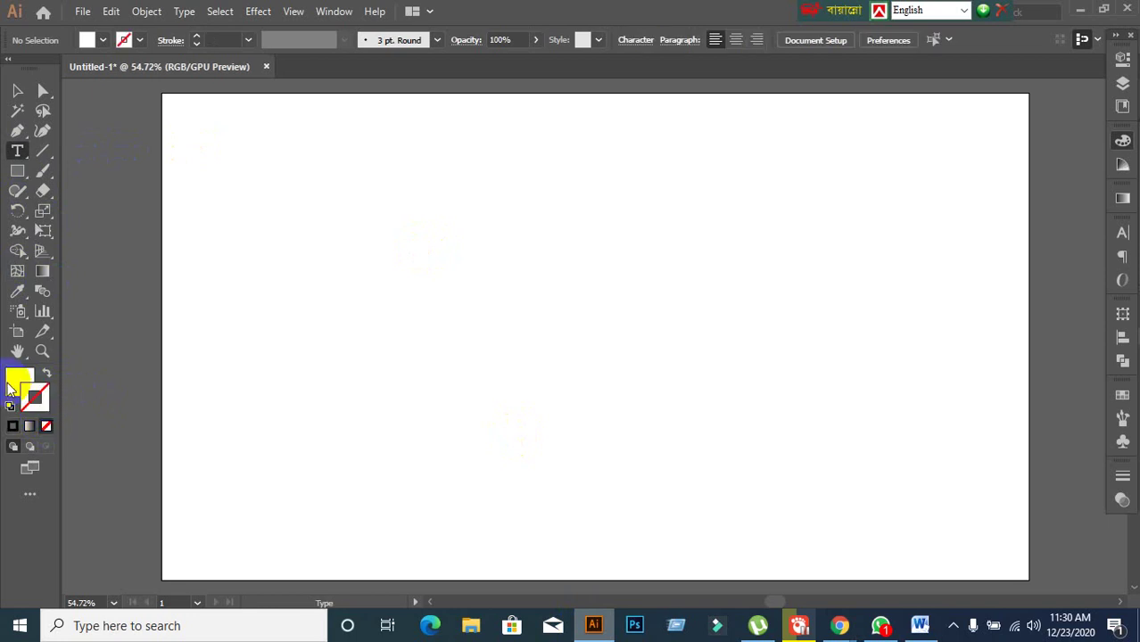
click(428, 239)
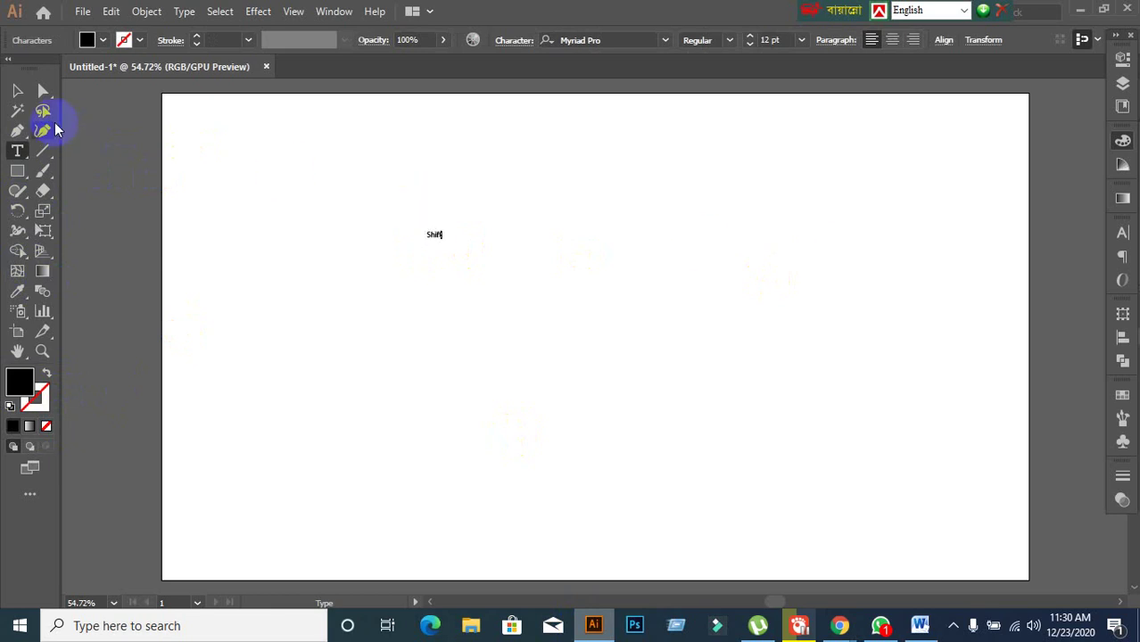
Scale the "Shift" text up to about 228 pt across the middle of the artboard
click(17, 90)
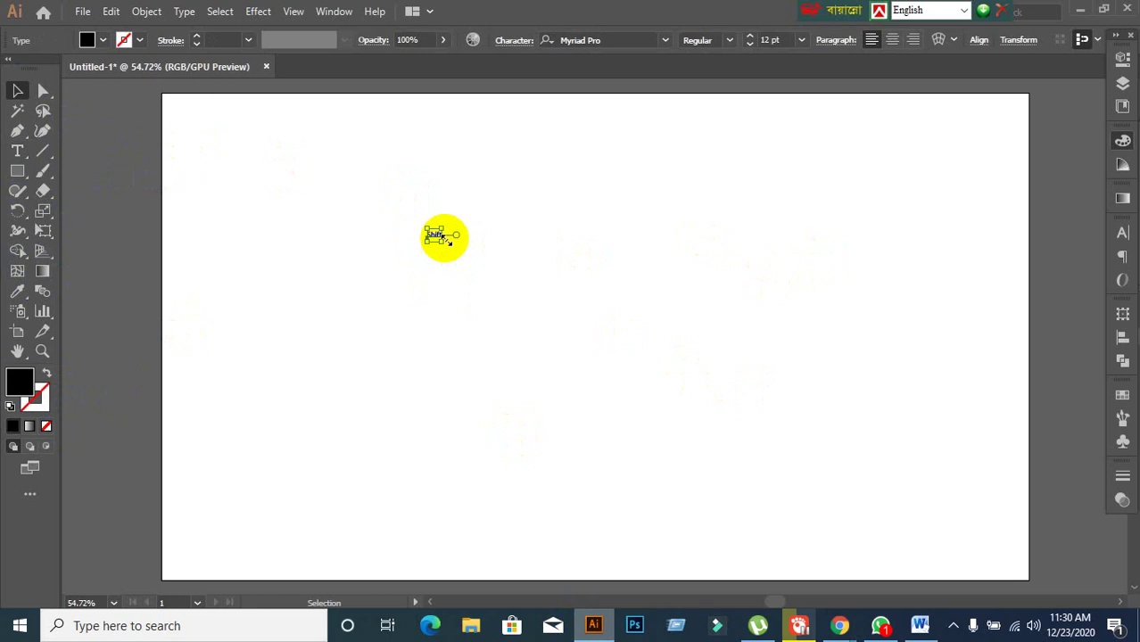
drag(443, 239, 827, 390)
click(827, 390)
click(624, 327)
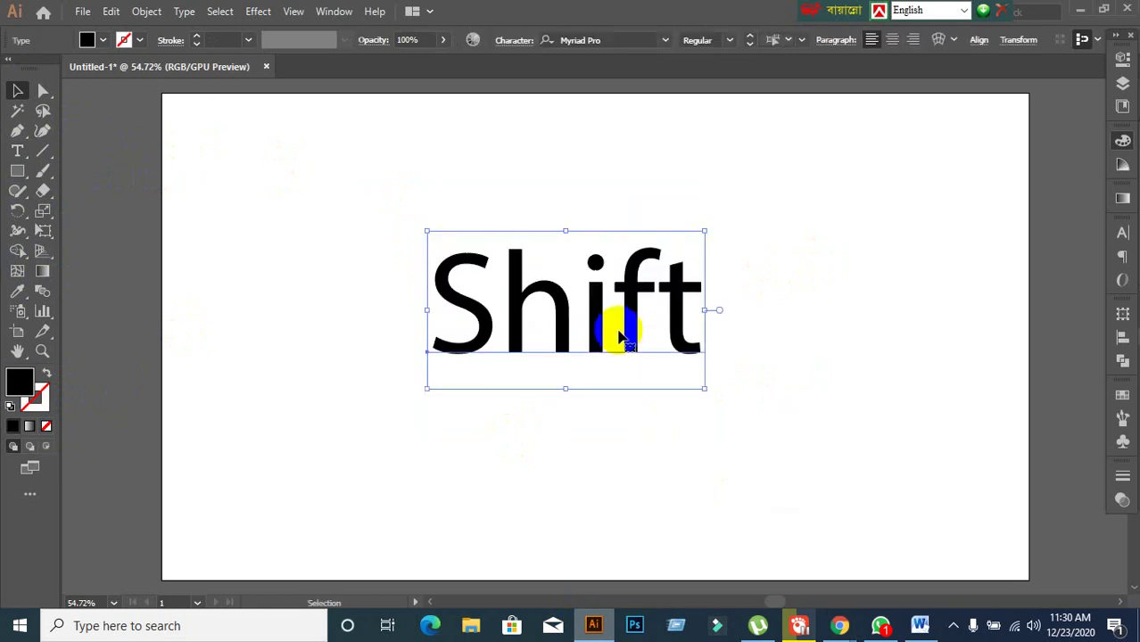
Change the font of the "Shift" text to Montserrat in the Regular style
click(1121, 231)
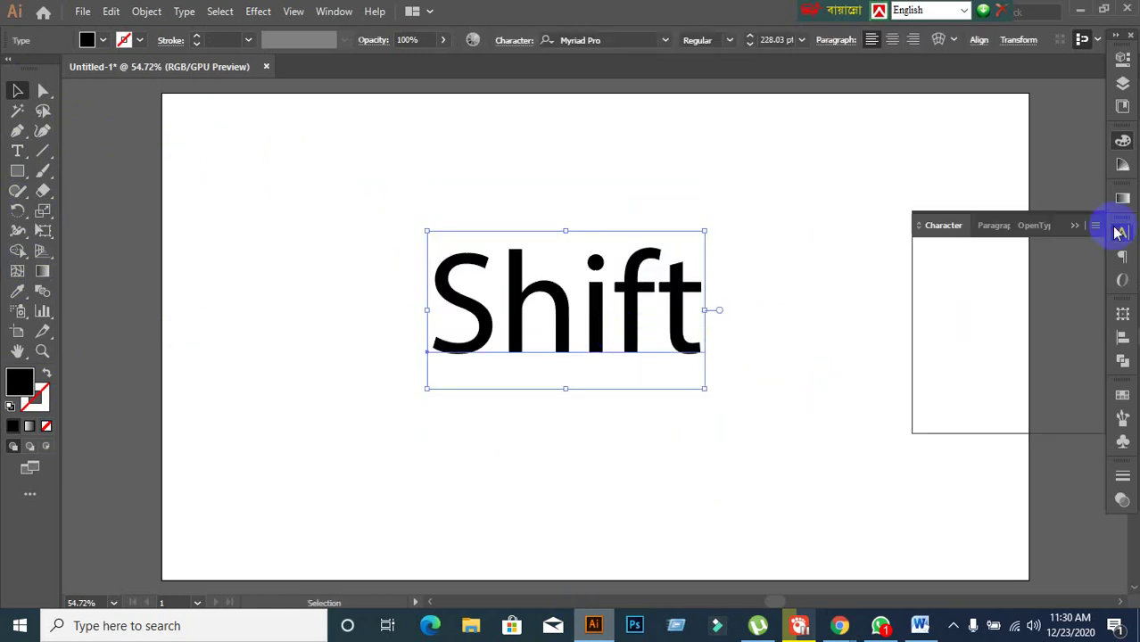
click(1009, 250)
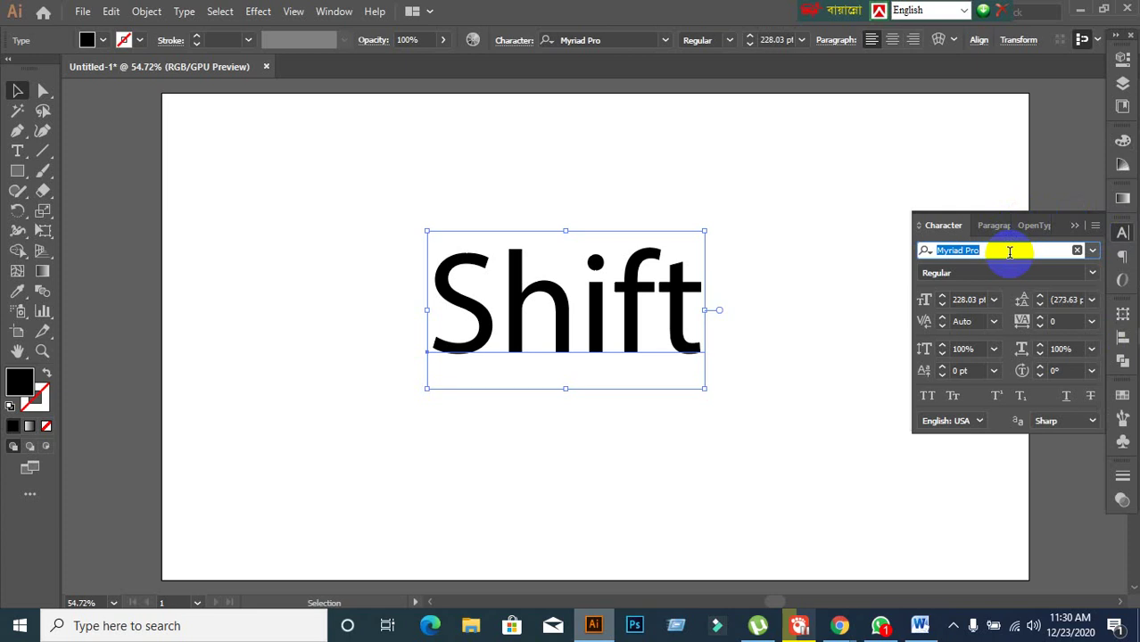
text(Mon)
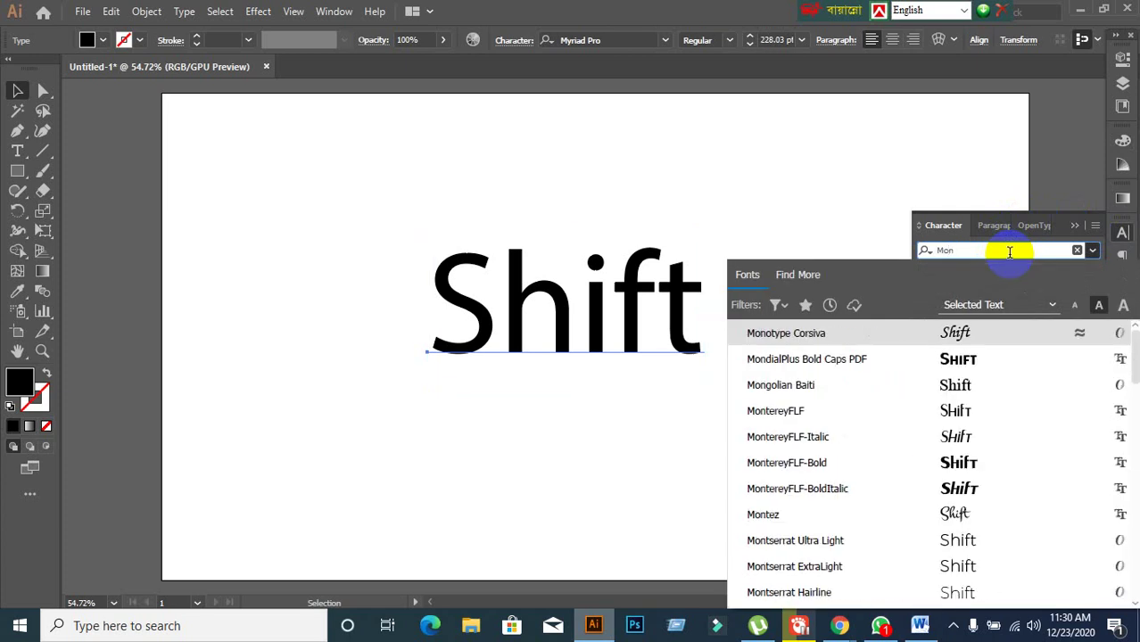
click(972, 250)
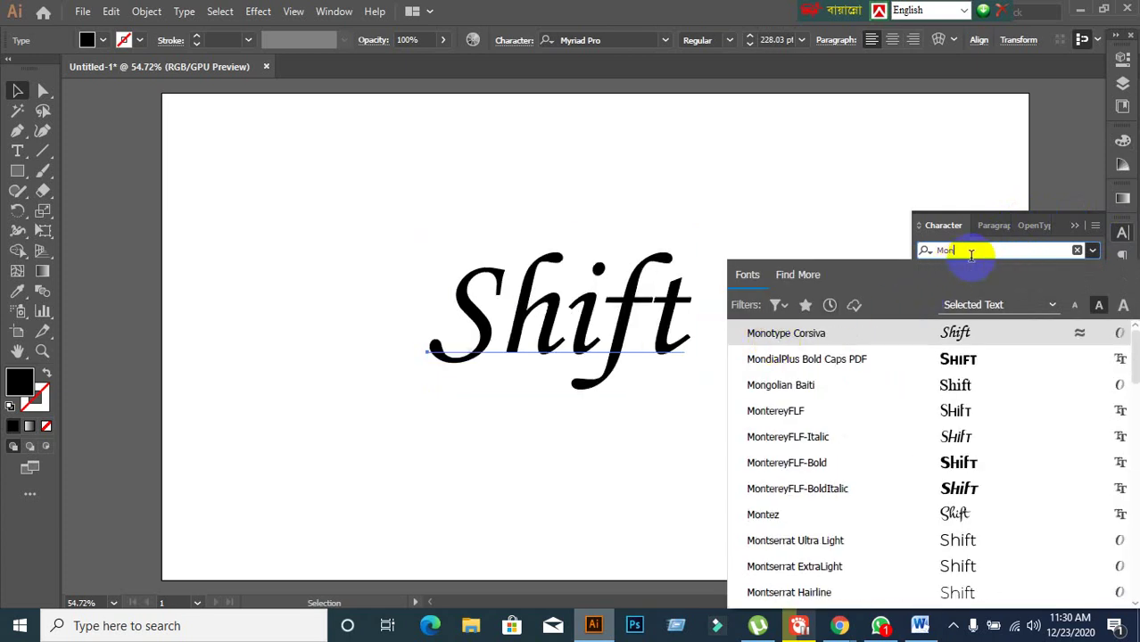
click(790, 566)
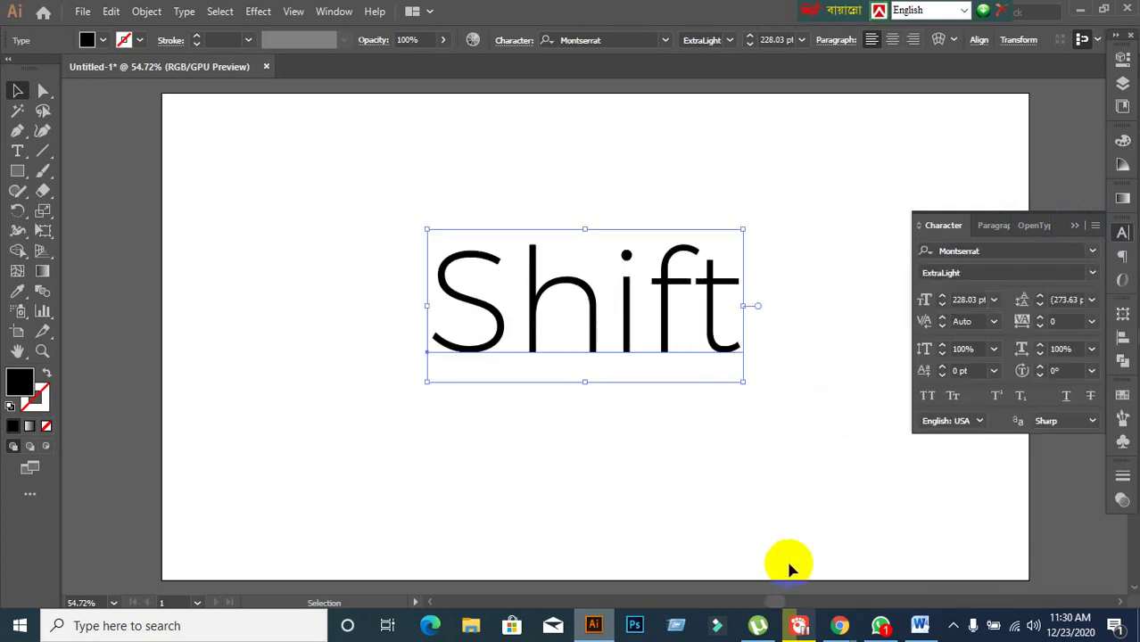
click(1092, 272)
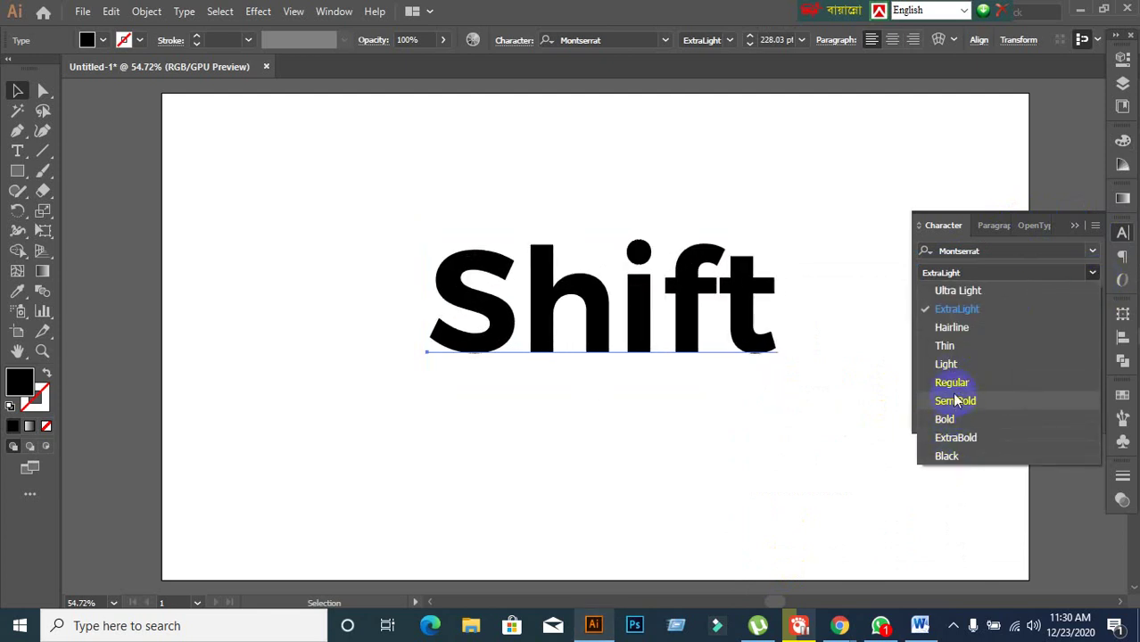
click(951, 382)
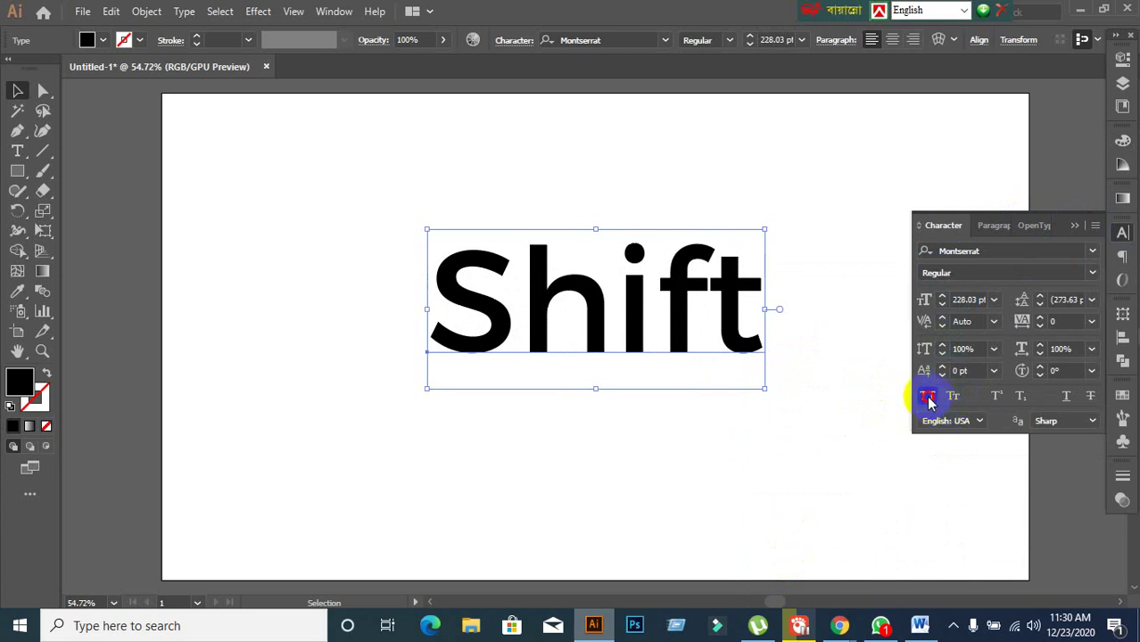
Apply All Caps to the text and convert it to outlines
click(929, 398)
click(819, 446)
click(623, 301)
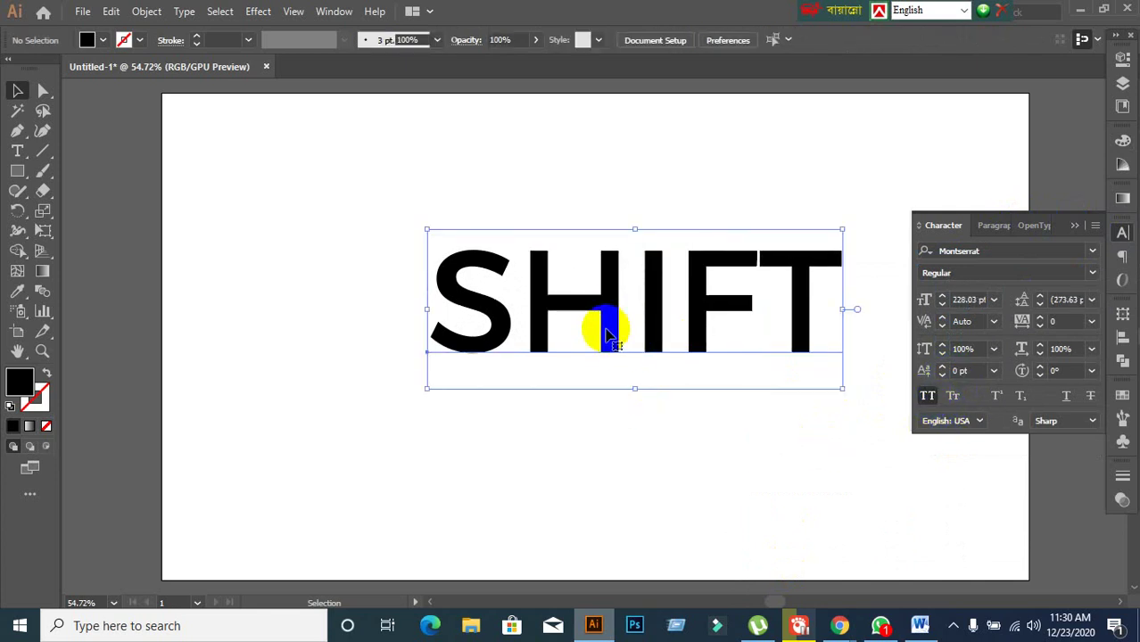
right_click(606, 330)
click(680, 120)
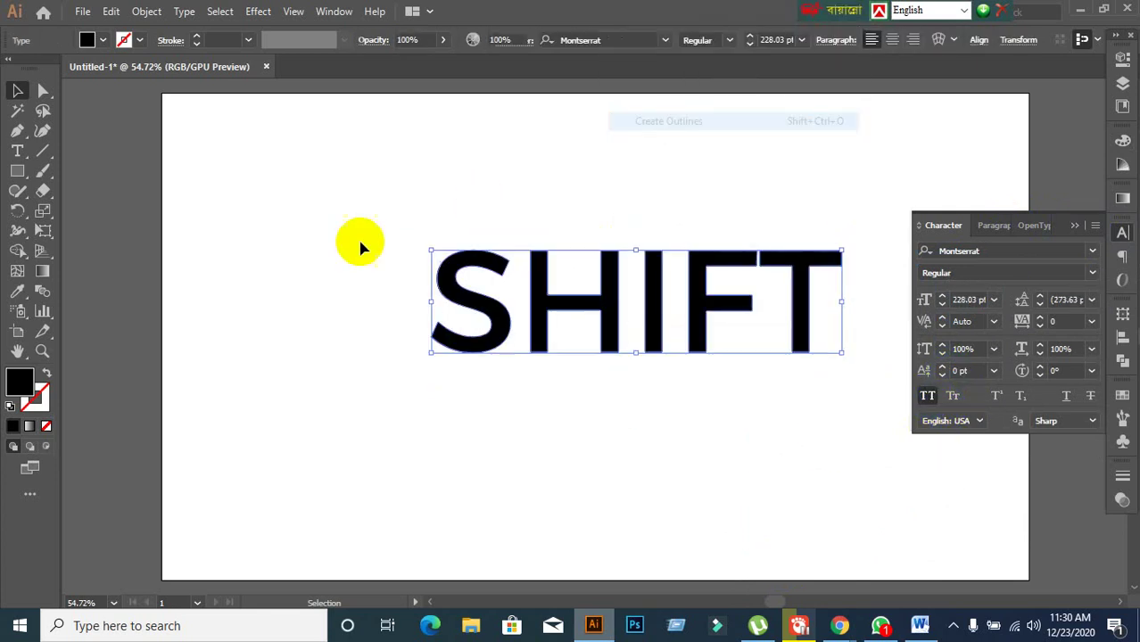
click(361, 248)
Draw a closed upward-pointing arrow shape about 84 px wide with the Pen tool, filling the H's upper gap and peaking above the letter
key(ctrl+equal)
key(ctrl+minus)
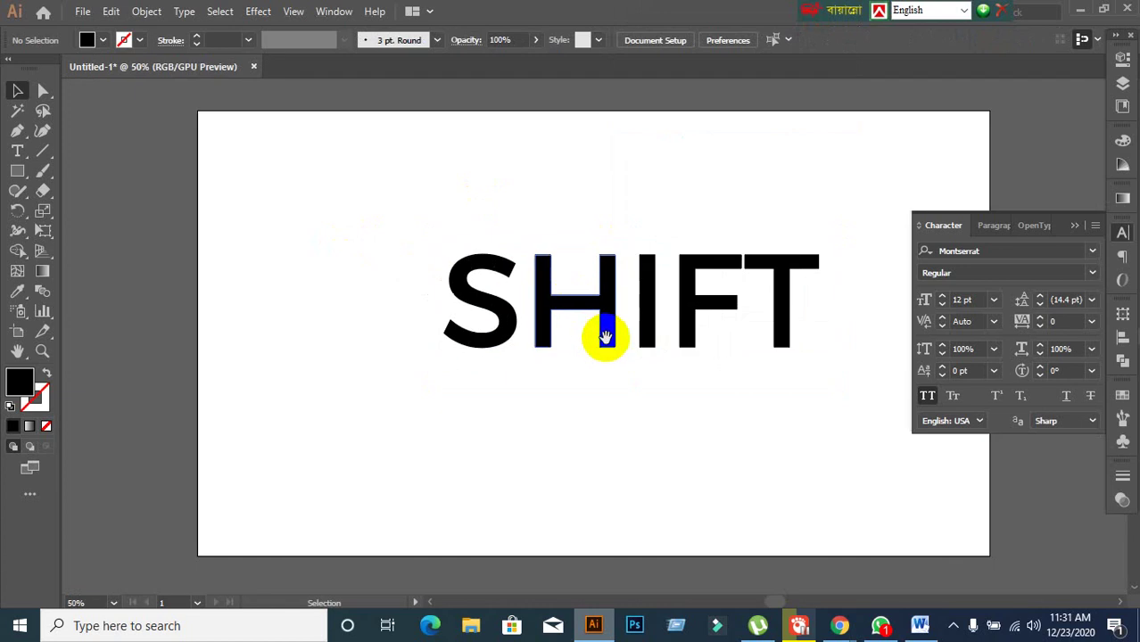
drag(606, 338, 509, 301)
key(ctrl+equal)
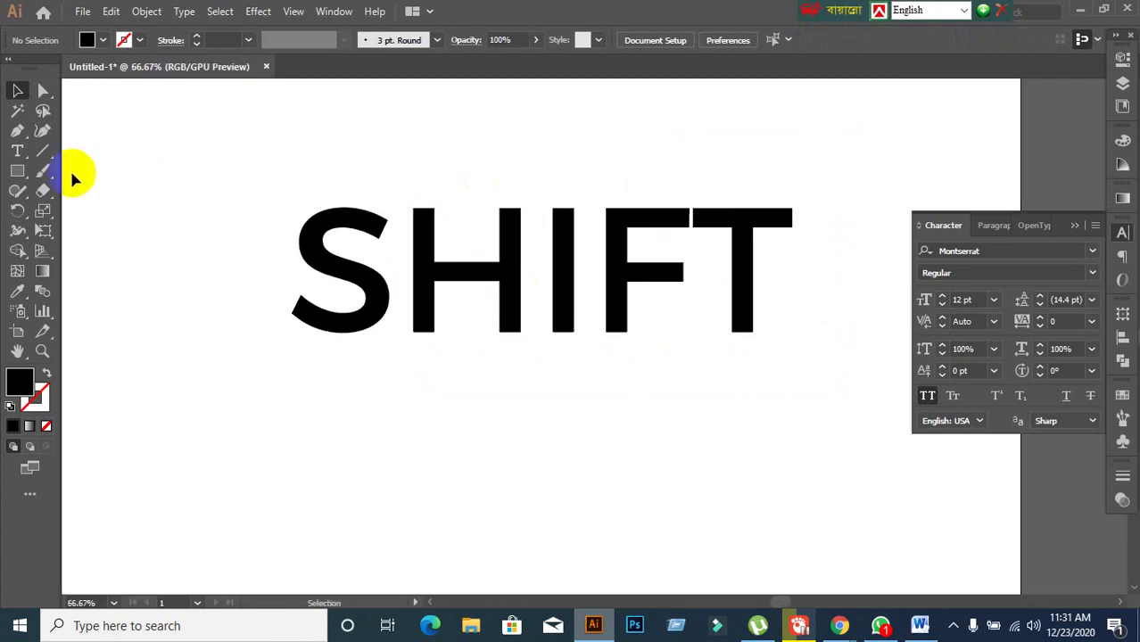
click(17, 171)
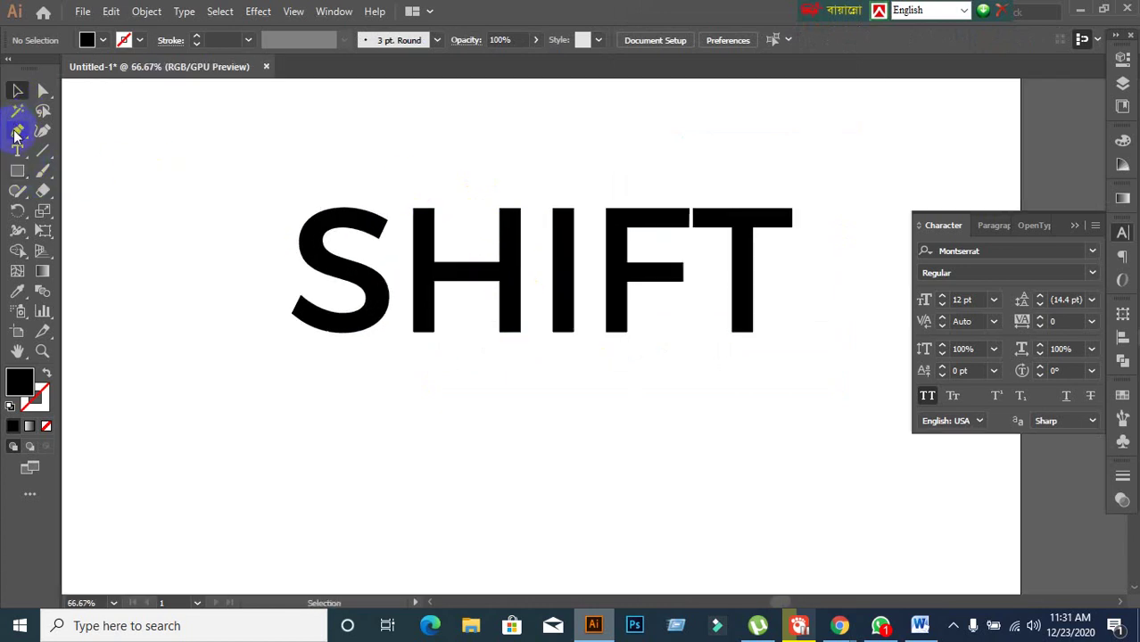
click(17, 131)
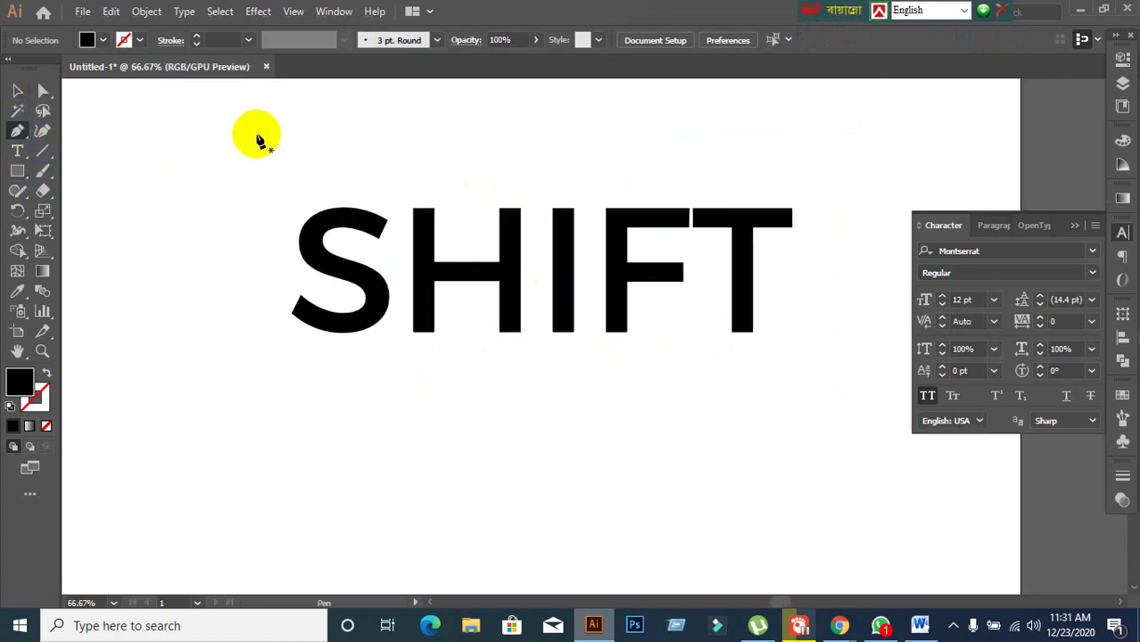
click(434, 209)
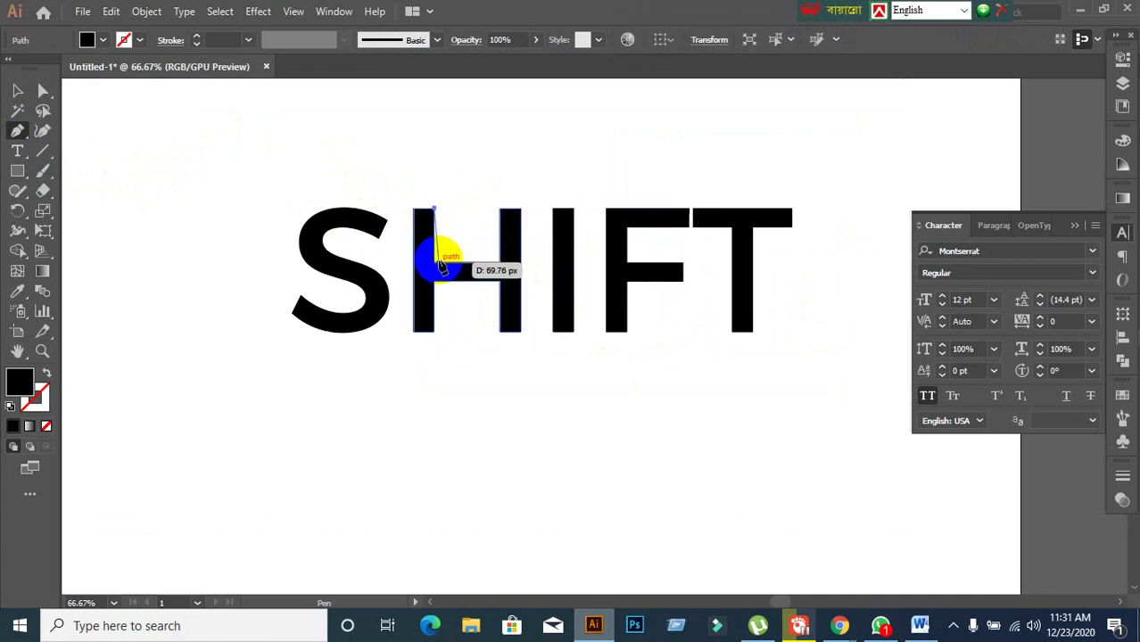
click(435, 264)
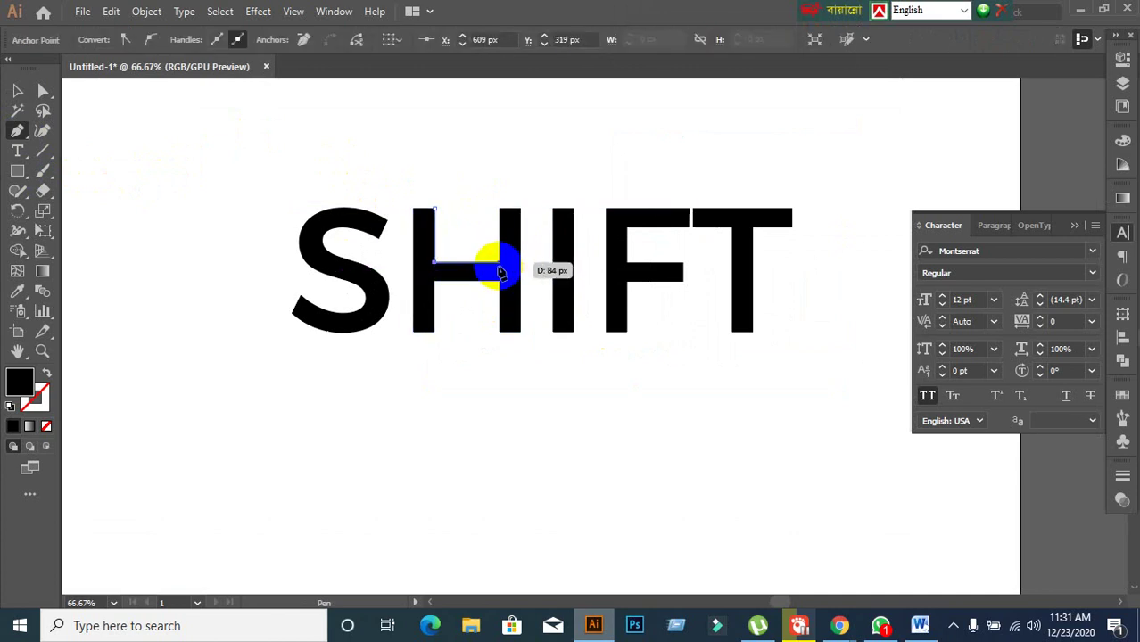
click(500, 264)
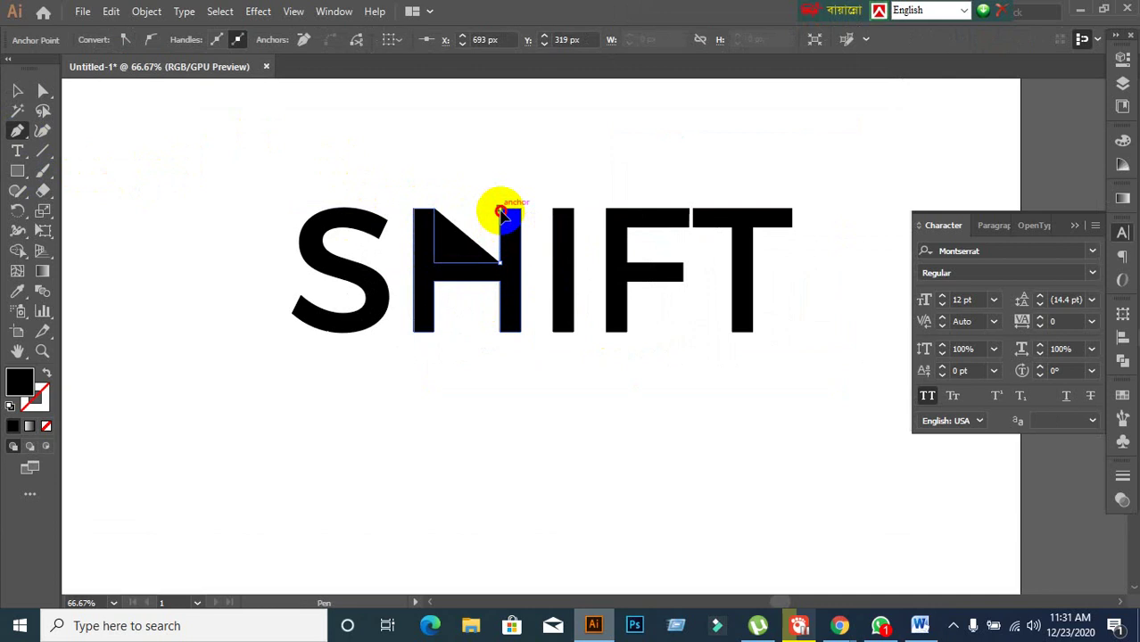
click(500, 209)
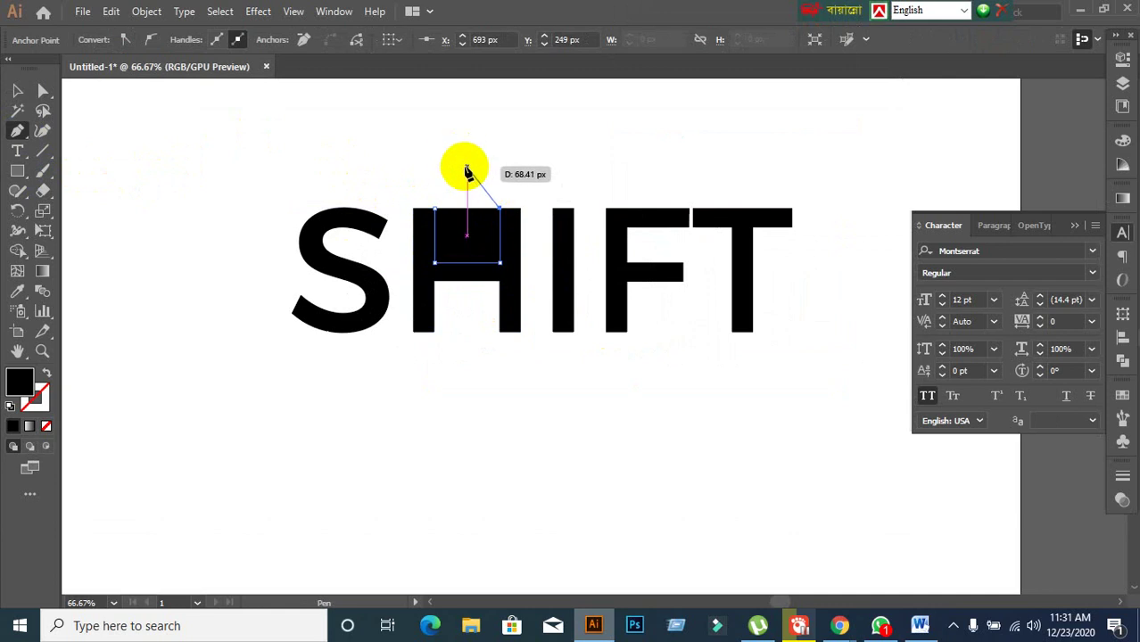
click(466, 166)
click(434, 208)
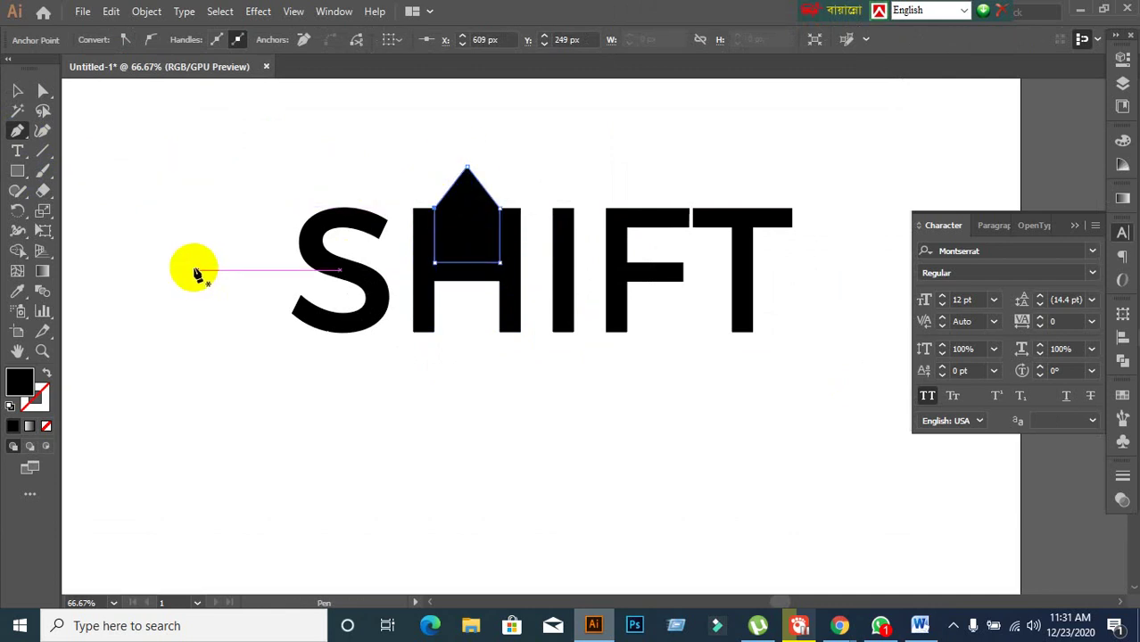
Duplicate the pointed shape and place the copy over the lower part of the H
click(18, 91)
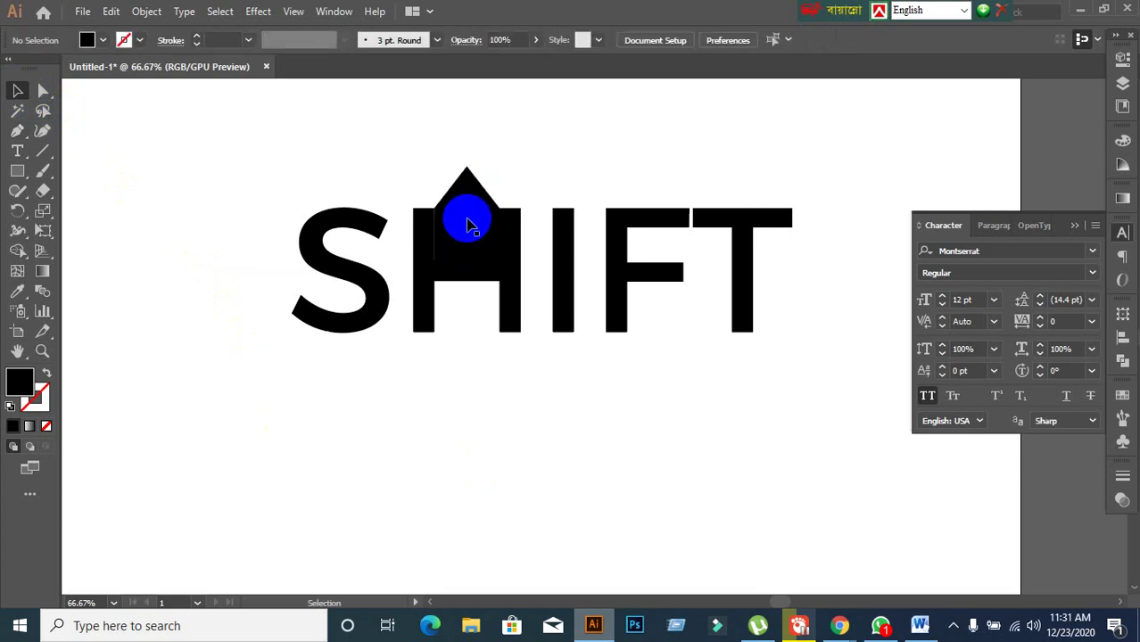
drag(466, 212, 512, 331)
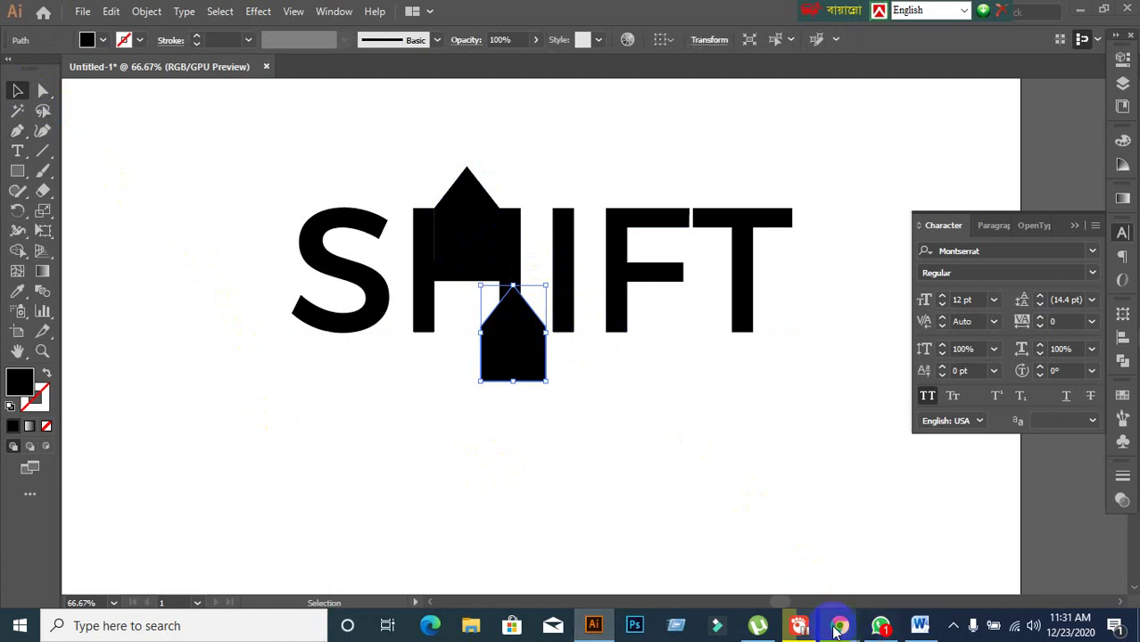
Look at the reference SHIFT logo in Chrome and return to Illustrator
mouse_move(840, 625)
click(743, 583)
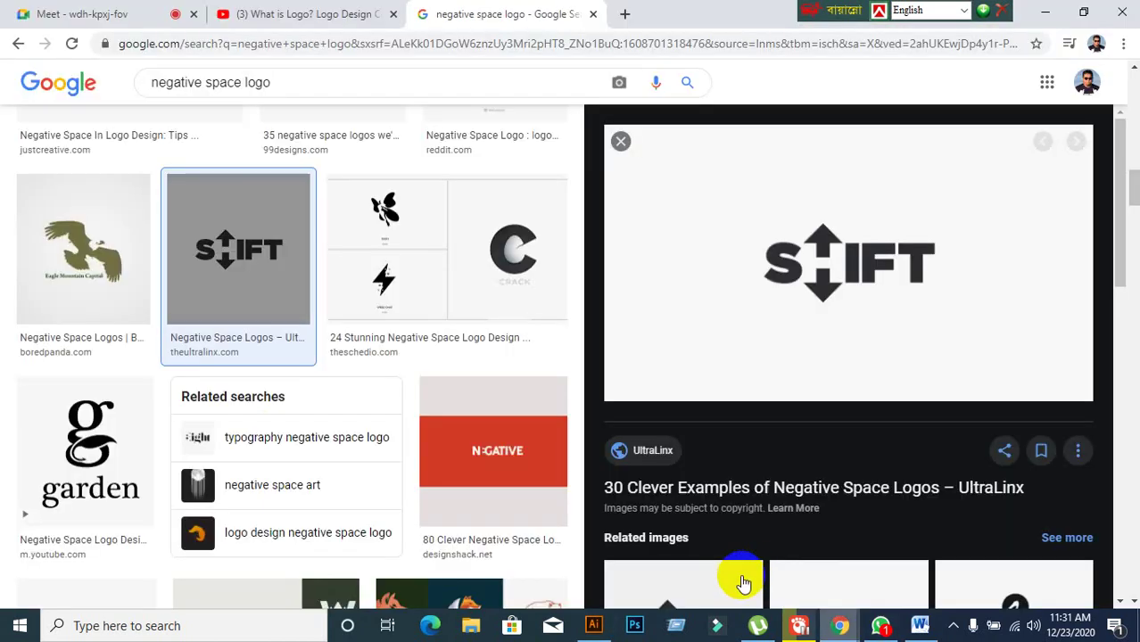
click(593, 625)
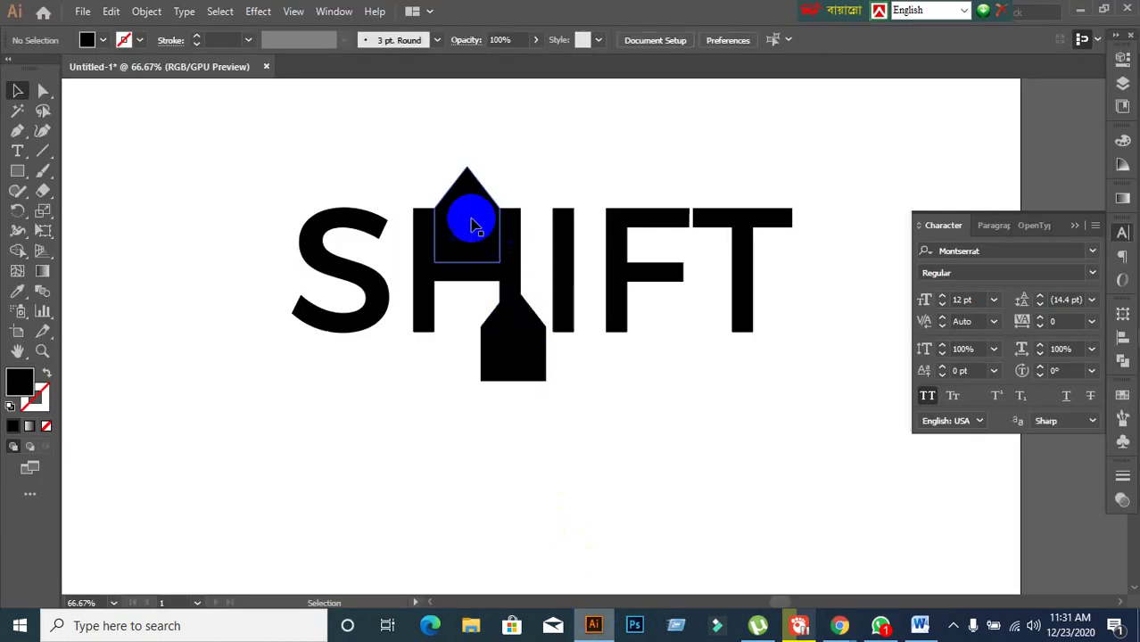
drag(466, 217, 489, 138)
key(ctrl+z)
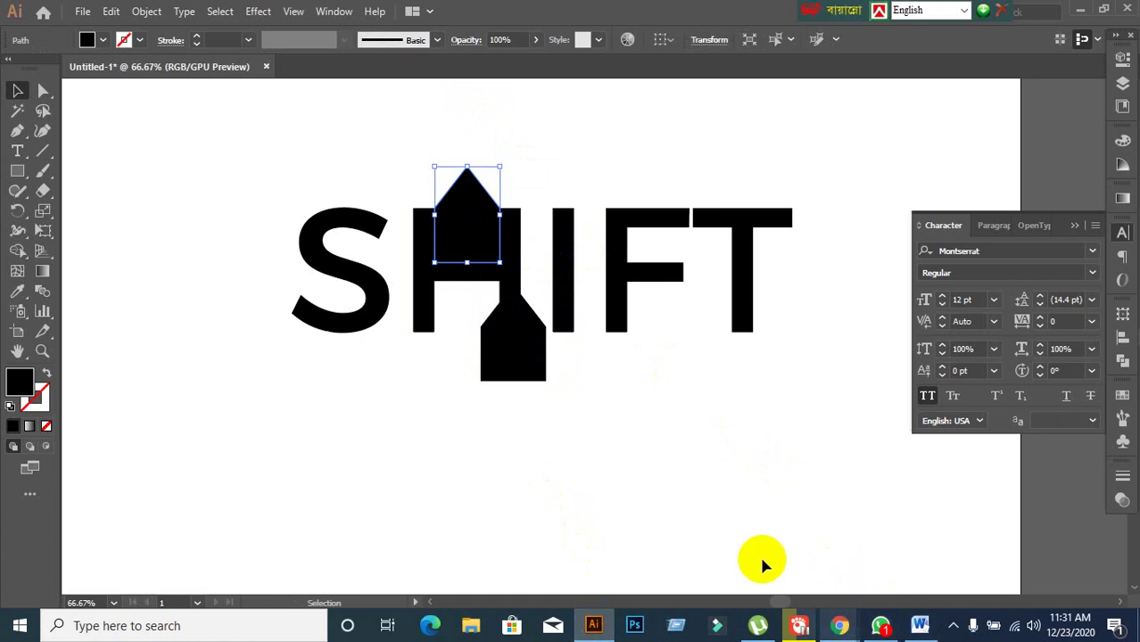
click(585, 474)
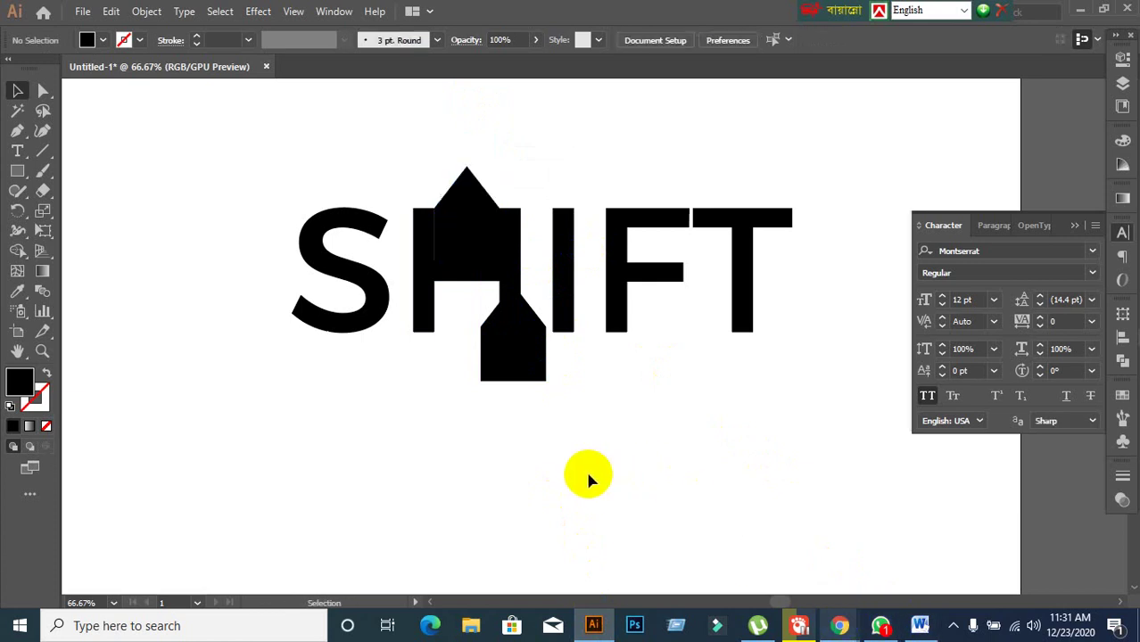
Copy the SHIFT reference logo image from the Google image results in Chrome and paste it into the Illustrator document
mouse_move(840, 626)
click(812, 561)
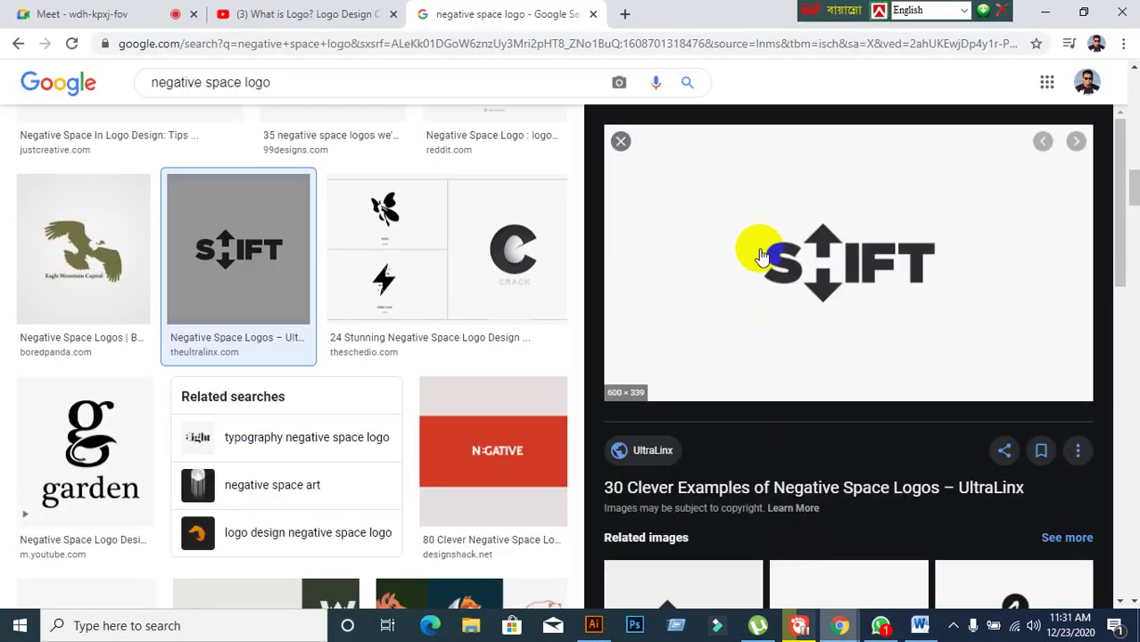
right_click(758, 242)
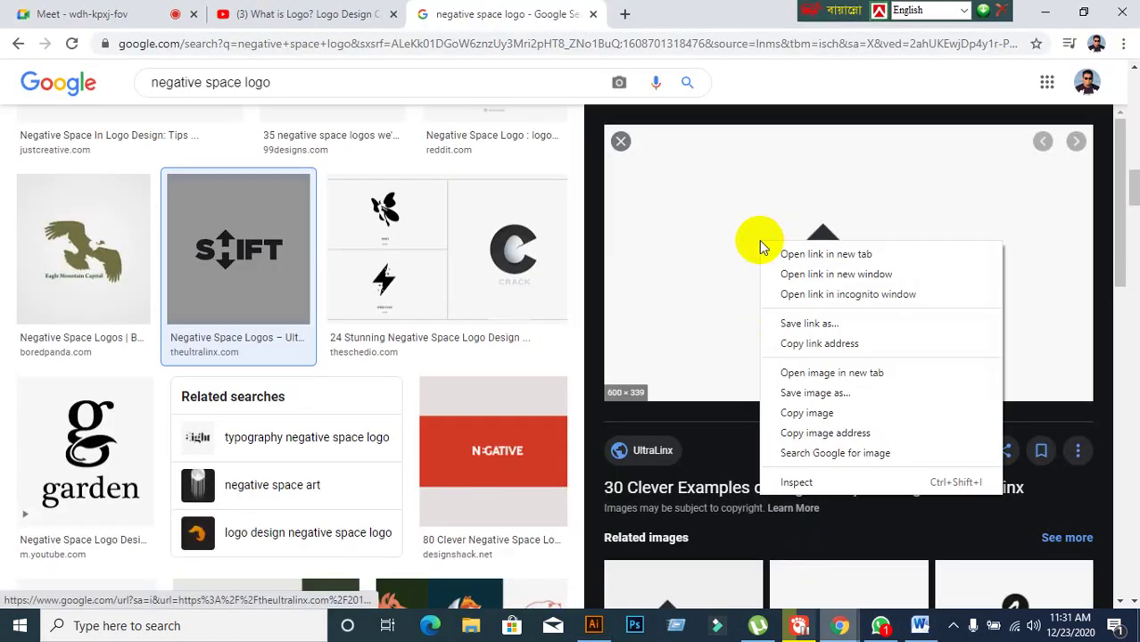
click(807, 412)
click(593, 626)
right_click(475, 482)
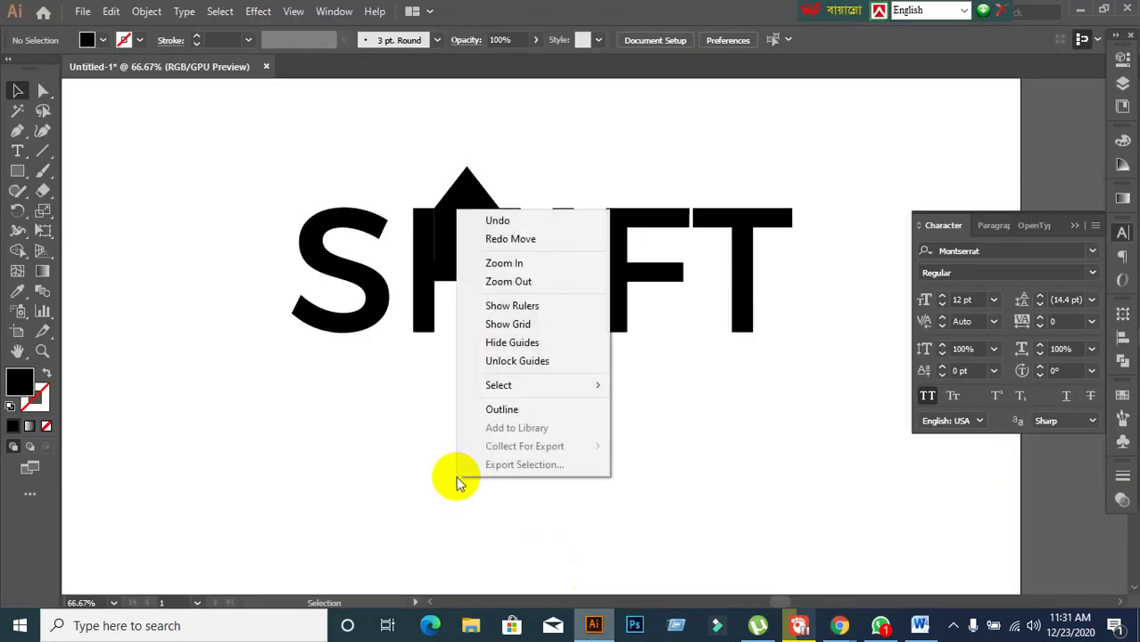
click(385, 417)
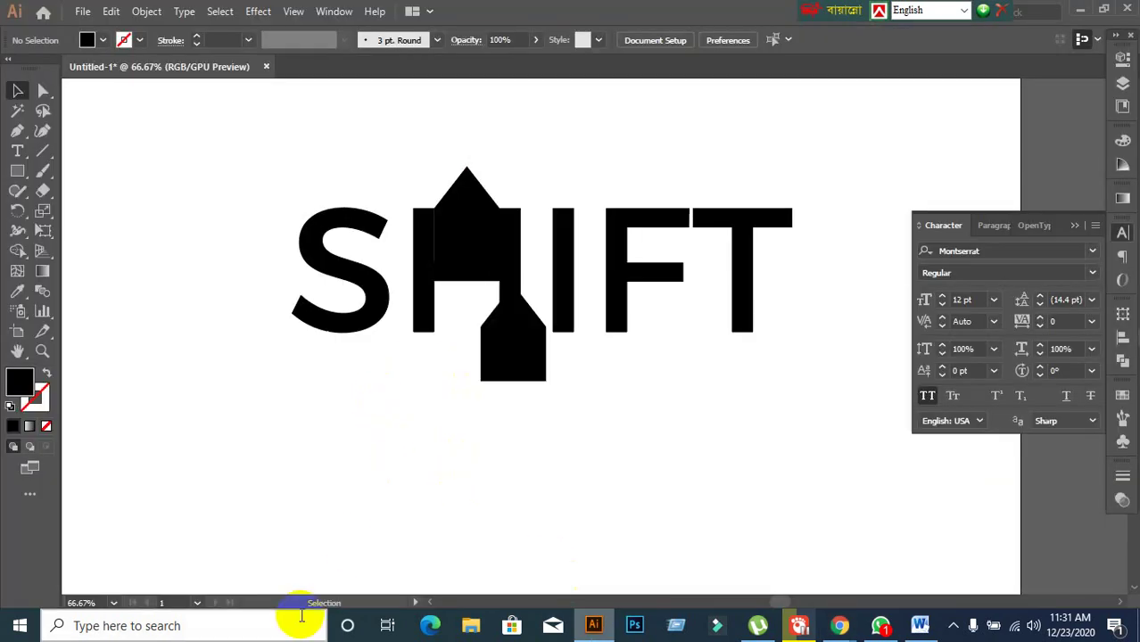
key(ctrl+v)
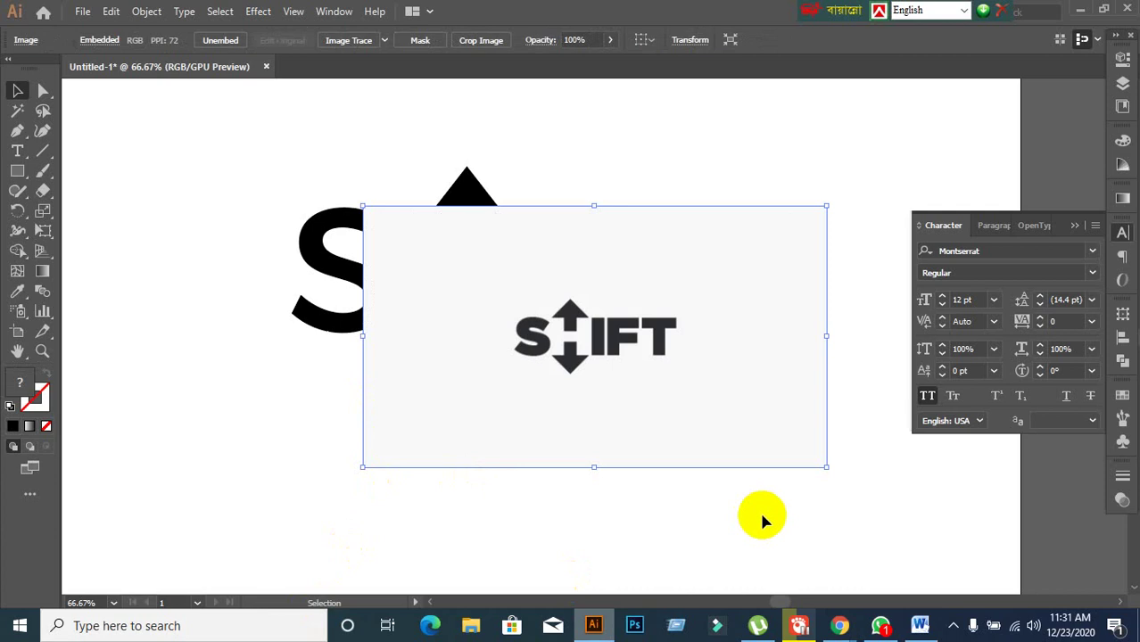
Move the pasted reference image clear of the lettering, so it straddles the upper edge of the artboard
scroll(759, 513, down, 2)
drag(706, 434, 373, 454)
click(580, 534)
scroll(555, 519, up, 1)
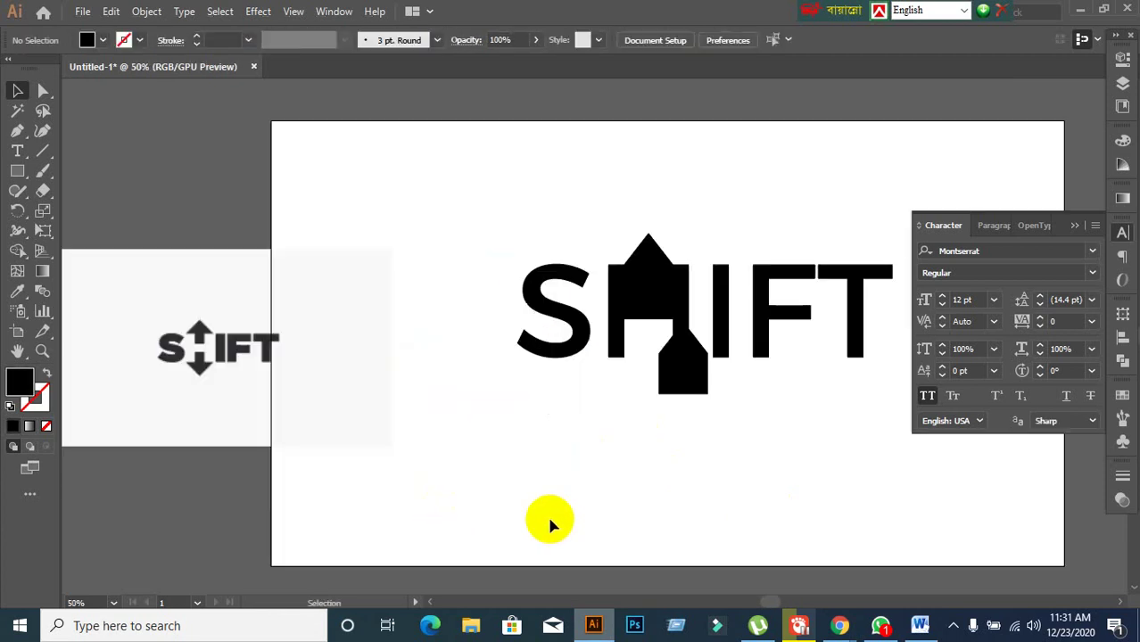
drag(206, 383, 325, 221)
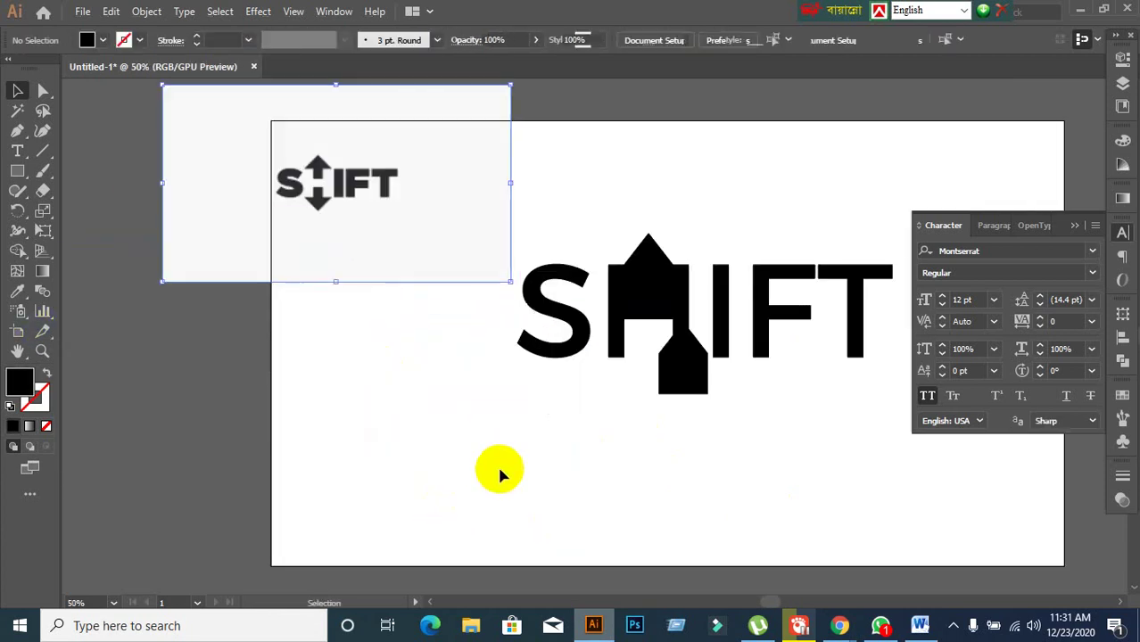
scroll(505, 475, up, 1)
drag(449, 247, 603, 182)
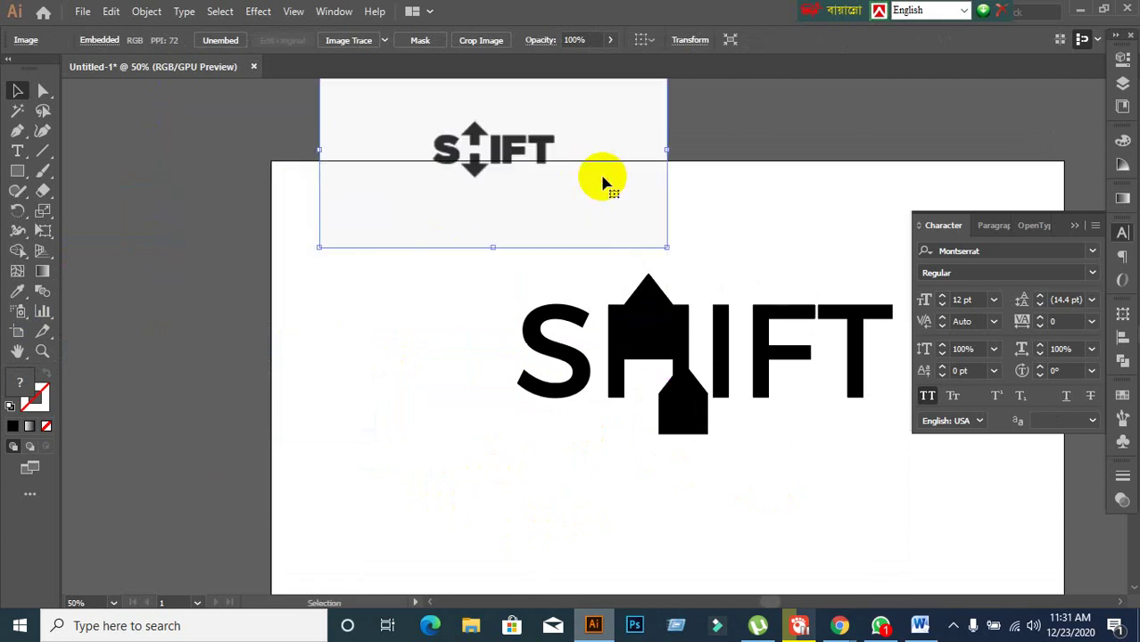
drag(640, 291, 721, 326)
key(ctrl+z)
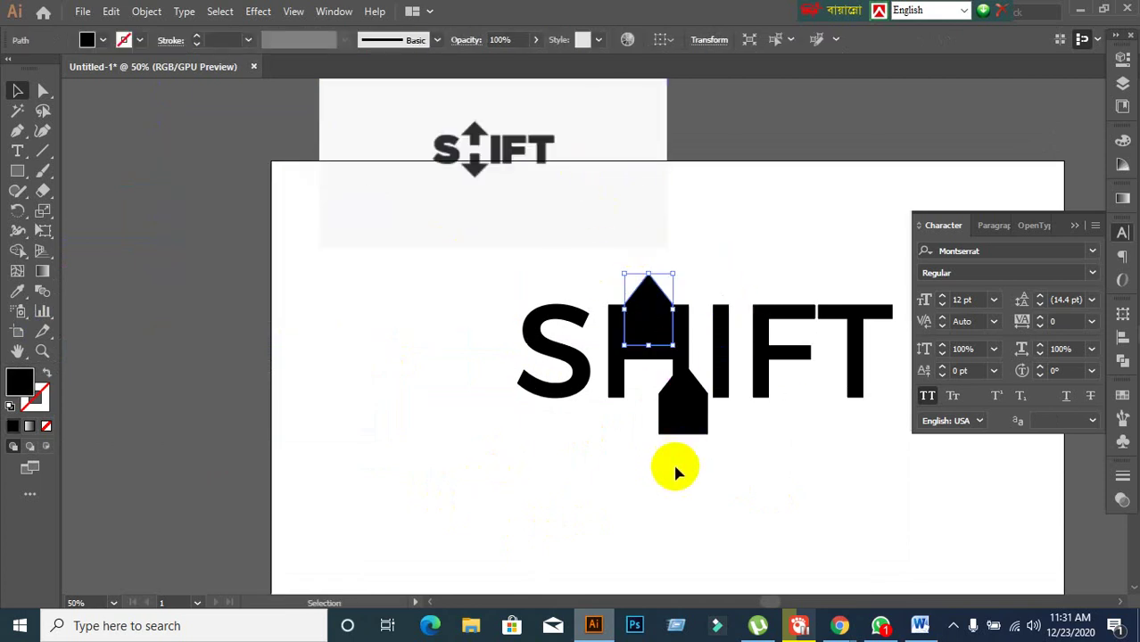
drag(526, 168, 611, 186)
scroll(581, 223, up, 1)
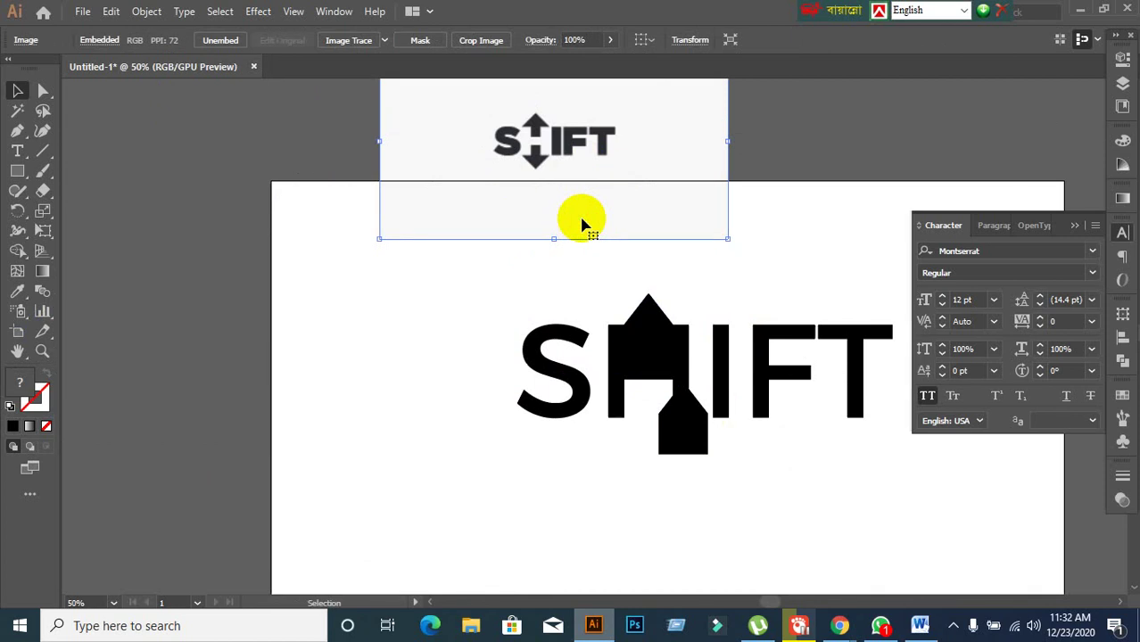
scroll(582, 223, up, 2)
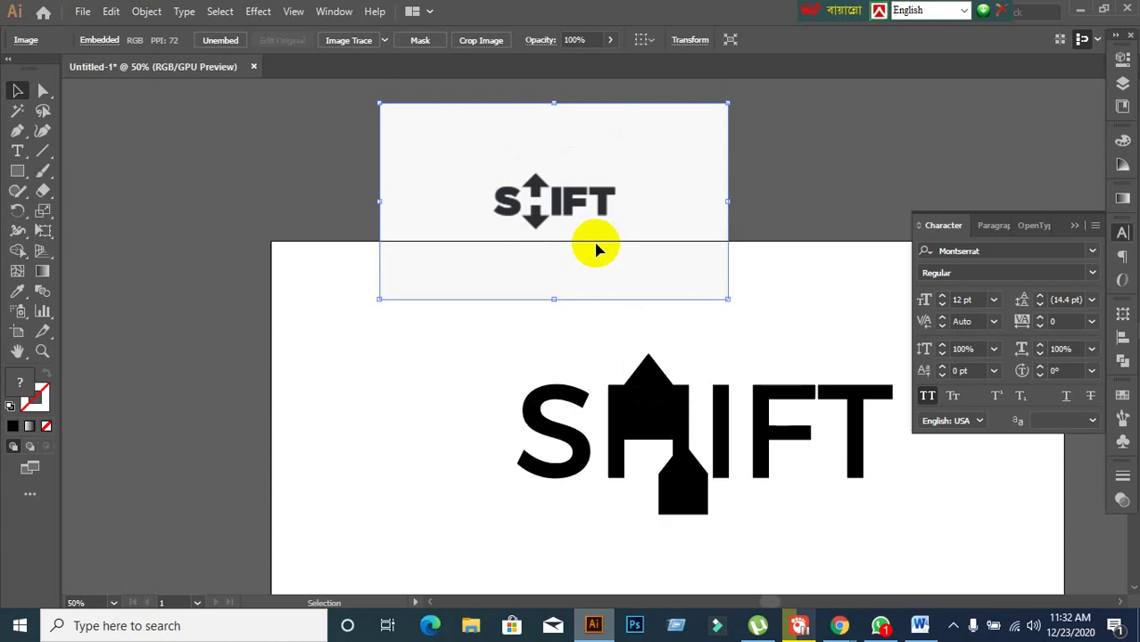
drag(593, 248, 541, 247)
drag(644, 399, 756, 344)
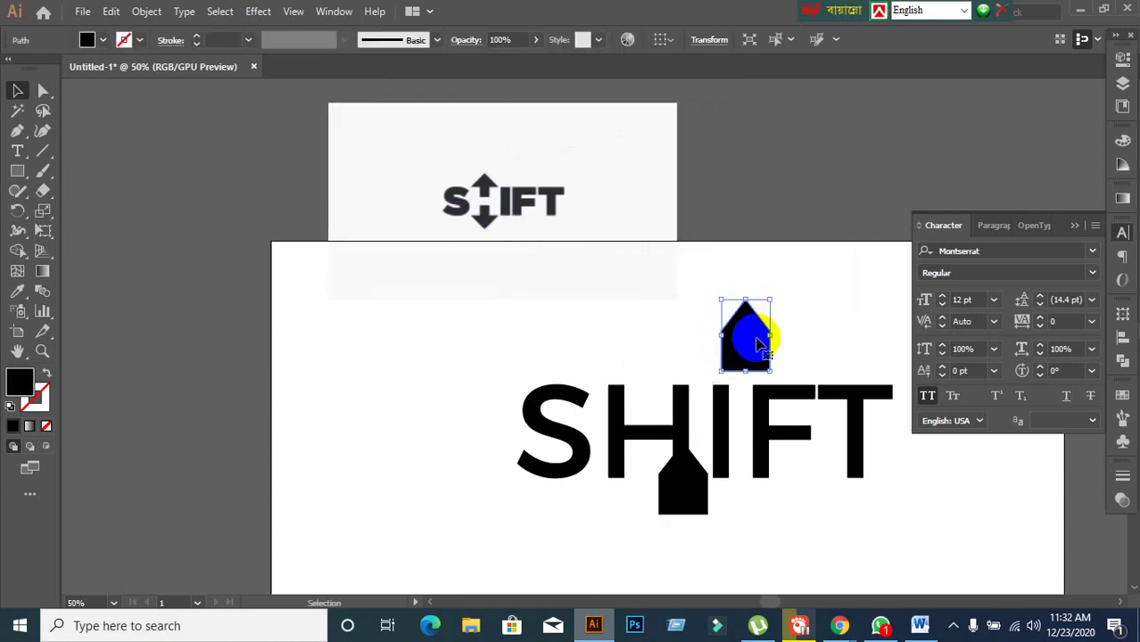
key(a)
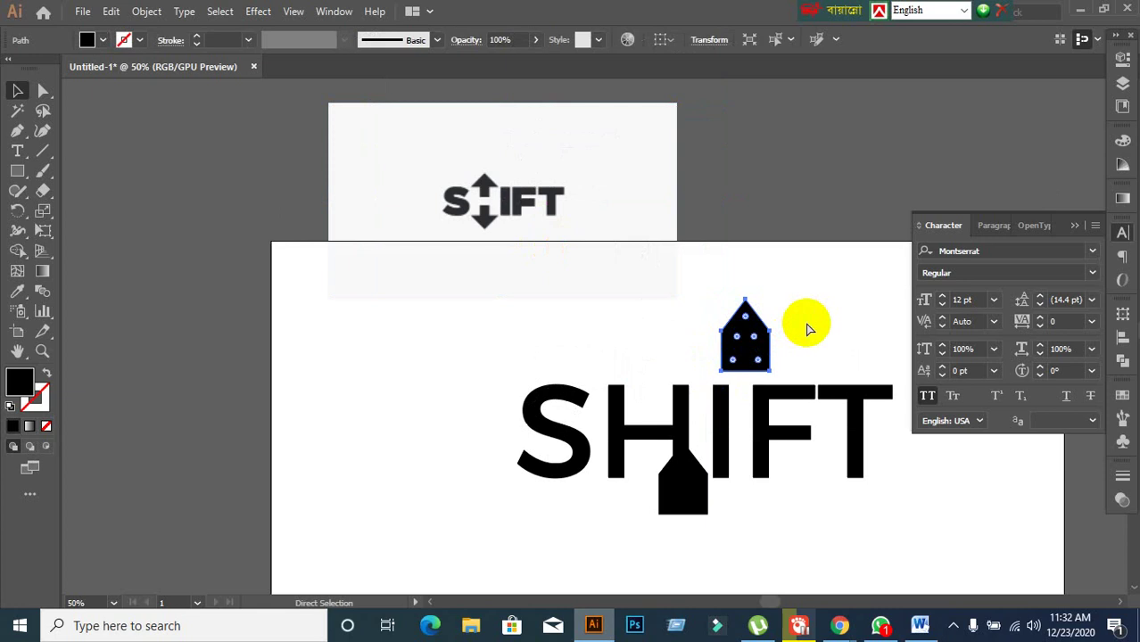
key(ctrl+z)
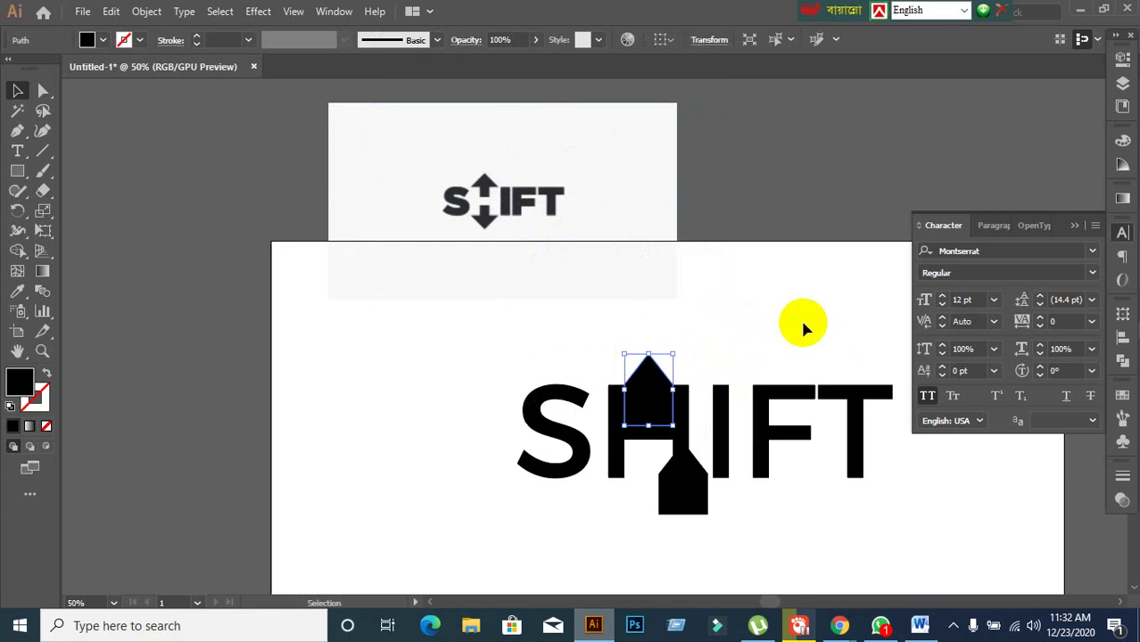
click(723, 333)
drag(667, 385, 665, 389)
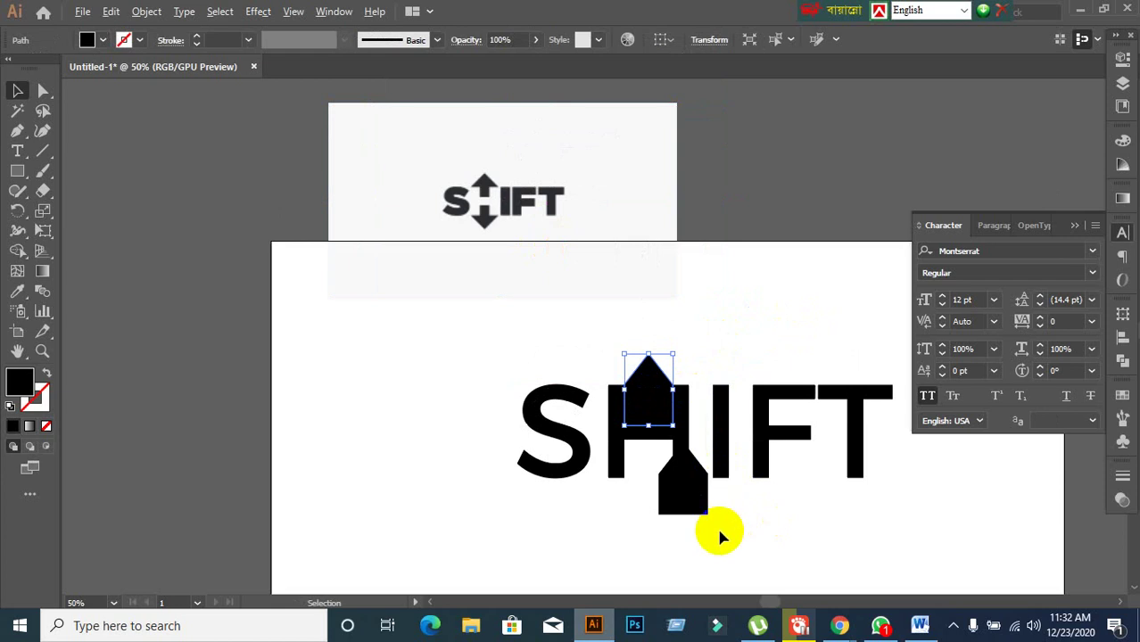
Pull both pointed shapes off the H and delete them together with the outlined SHIFT lettering
drag(744, 530, 738, 417)
scroll(734, 488, up, 2)
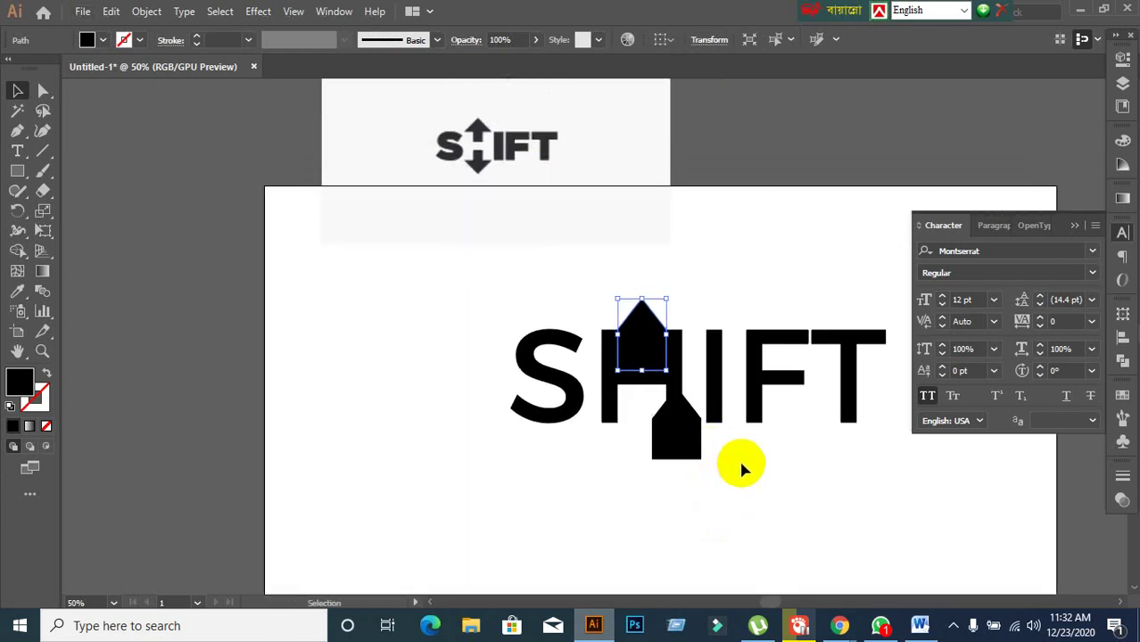
drag(680, 438, 810, 181)
drag(695, 411, 817, 198)
click(748, 203)
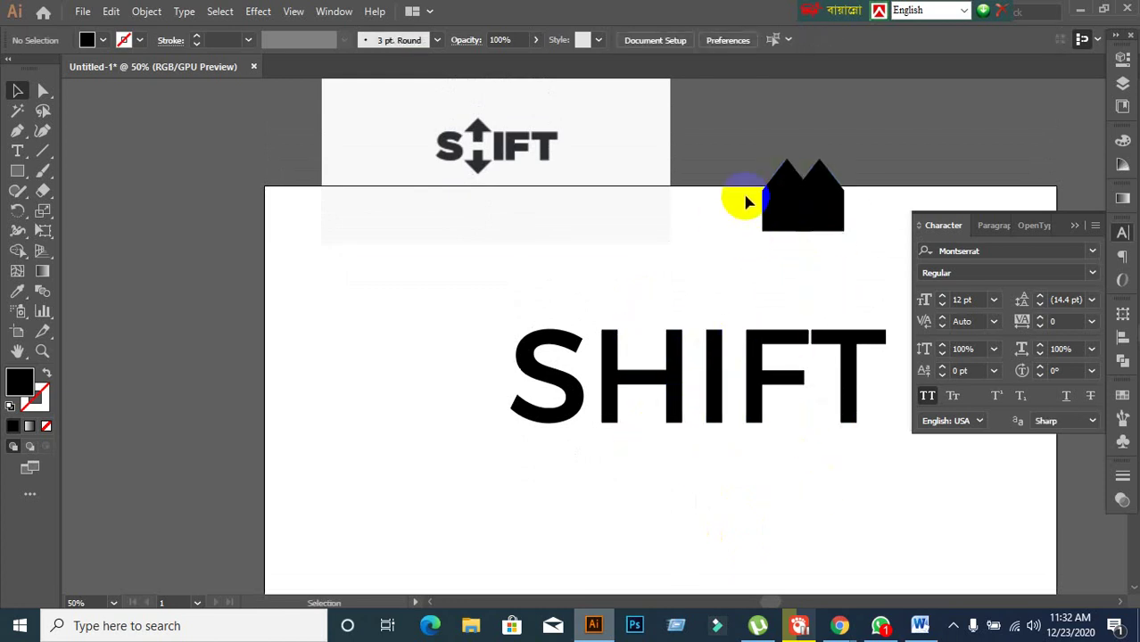
drag(748, 204, 839, 286)
key(Delete)
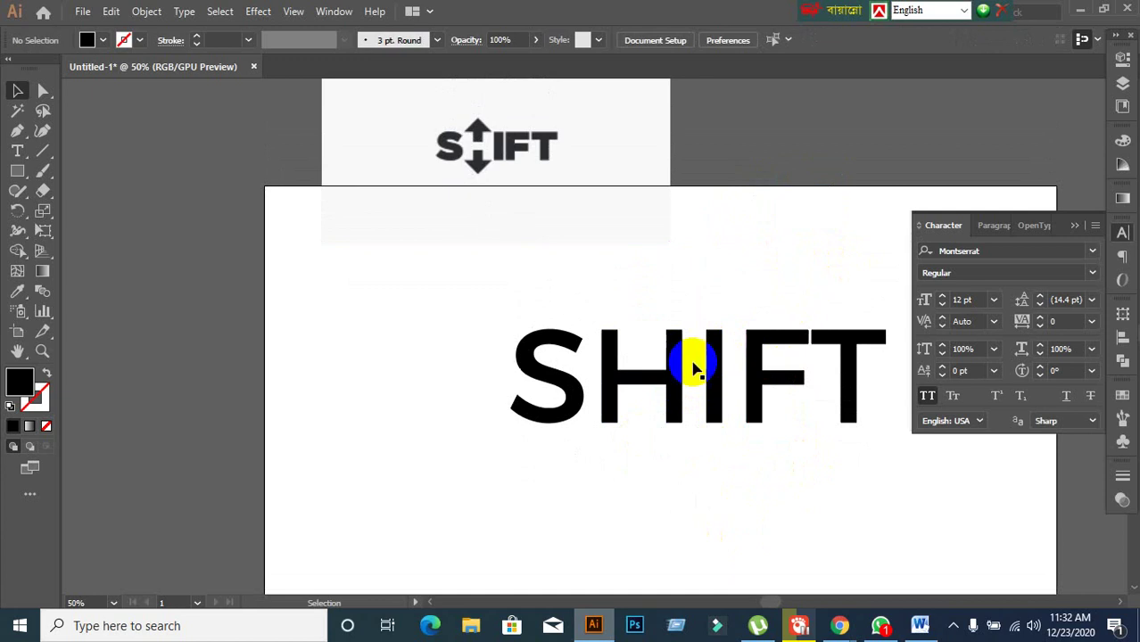
click(661, 378)
key(Delete)
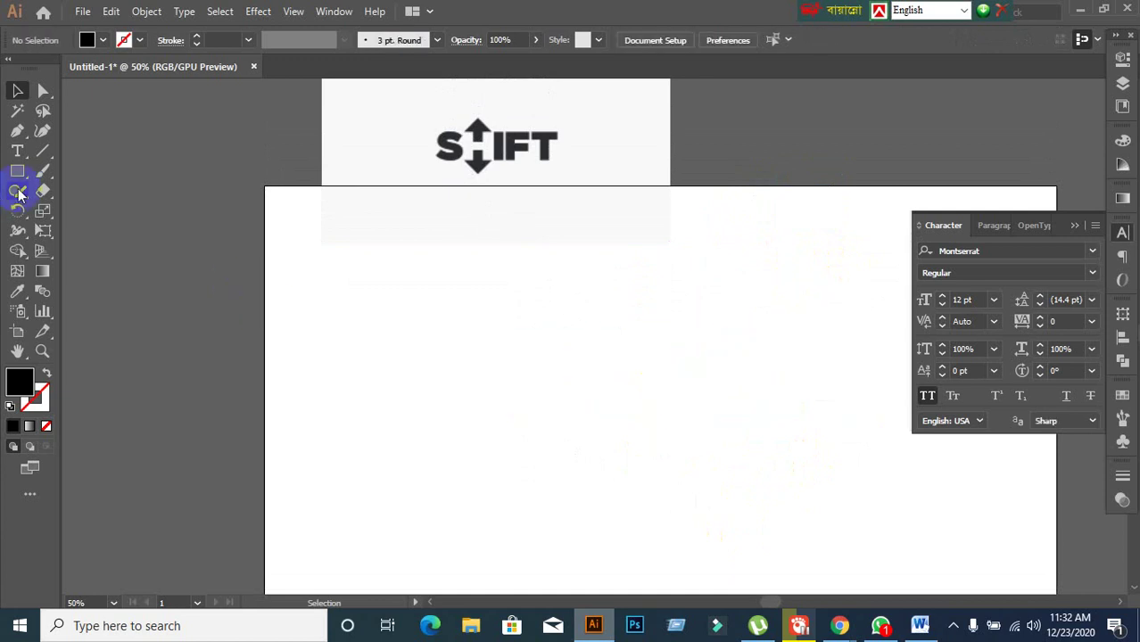
Add a new text line "SHIFT" below the reference image and scale it up to about 138 pt
click(17, 151)
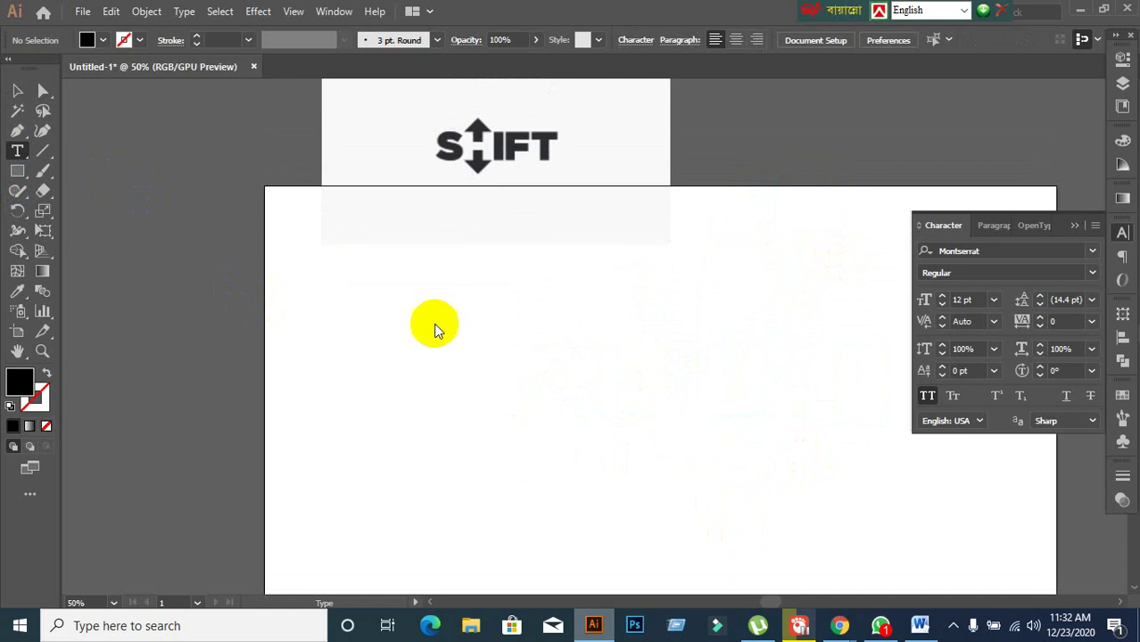
click(520, 372)
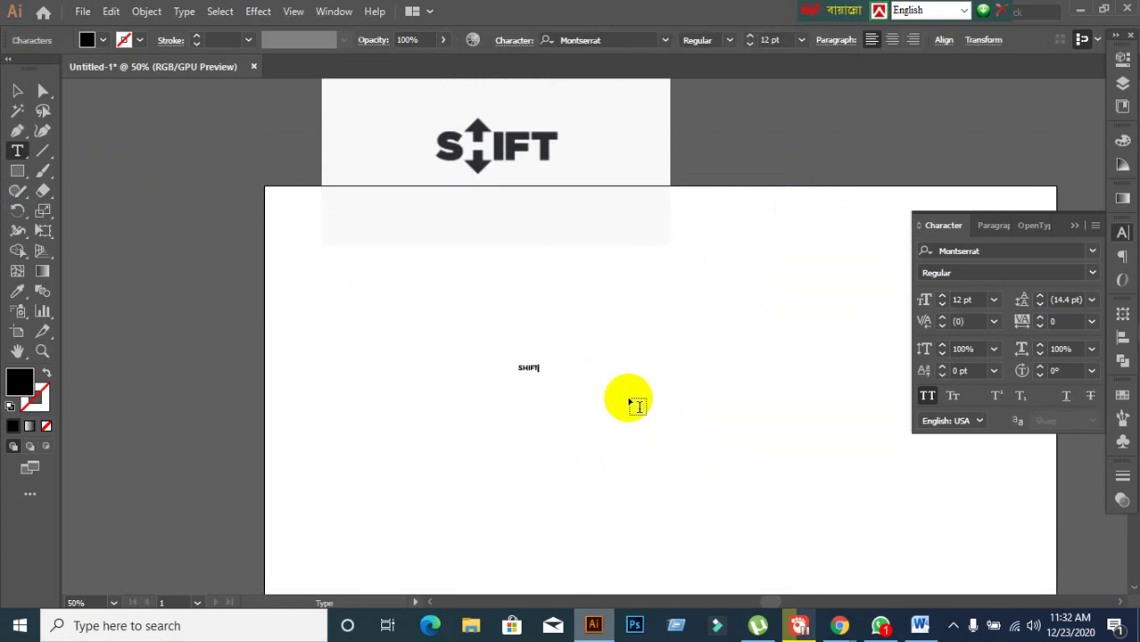
click(17, 90)
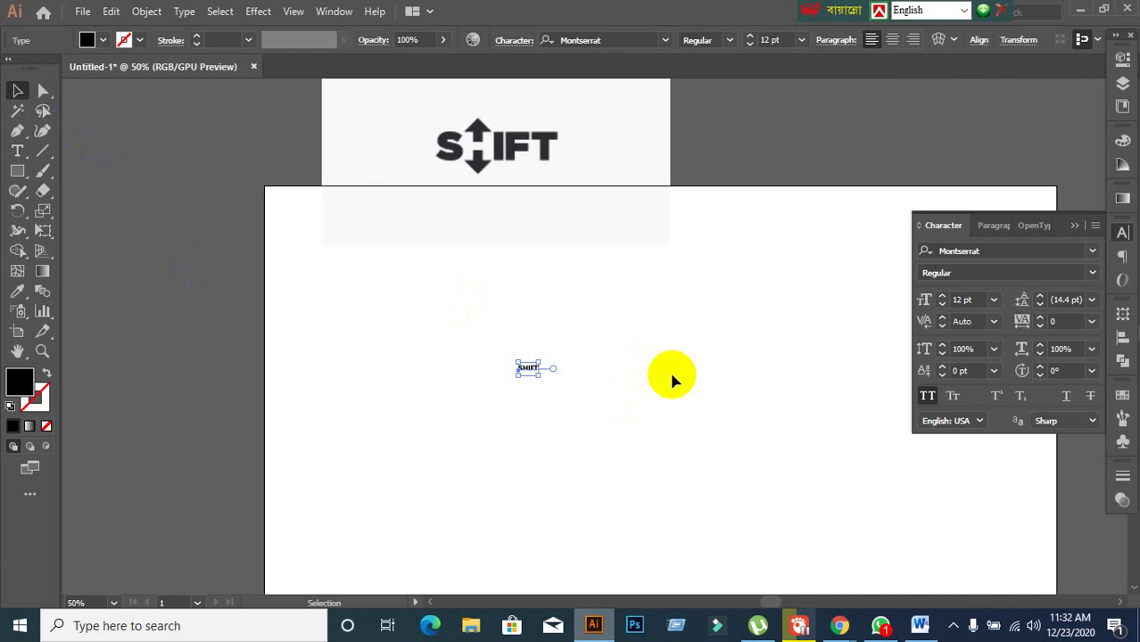
drag(540, 373, 750, 435)
click(848, 464)
drag(695, 401, 701, 363)
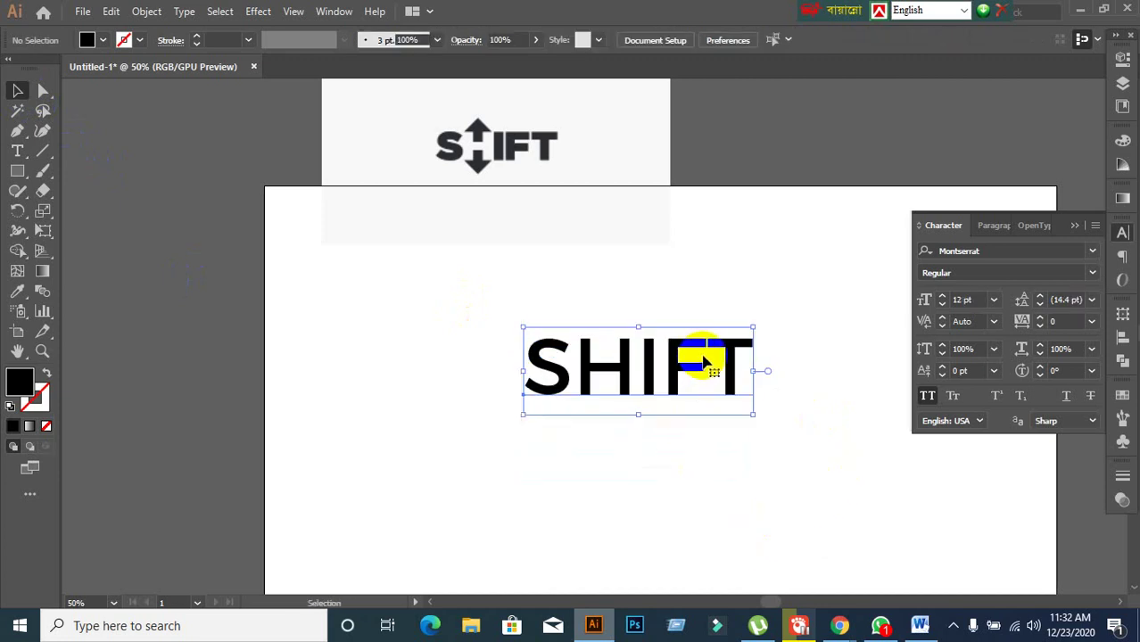
Set the SHIFT text to the Bold style of Montserrat and convert it to outlines
click(1093, 273)
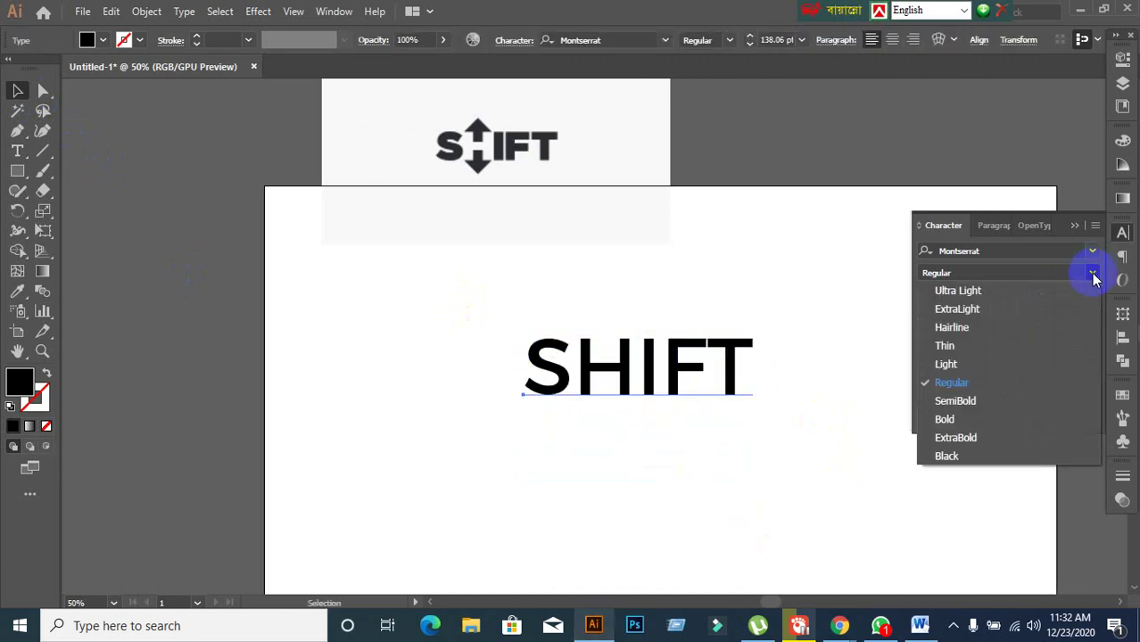
click(980, 423)
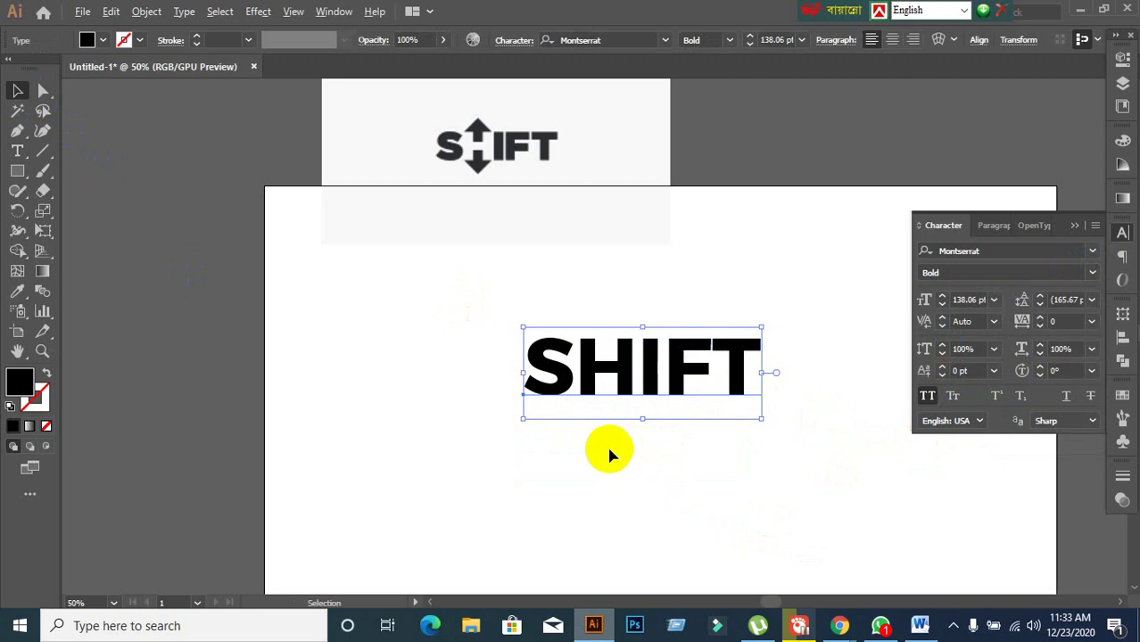
scroll(609, 454, up, 1)
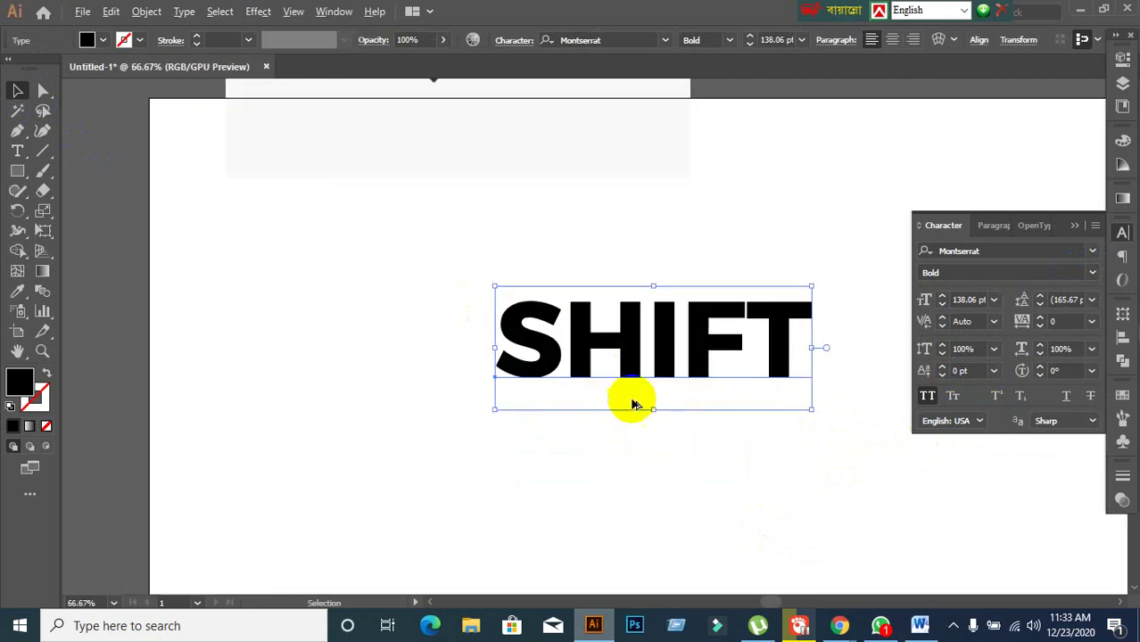
scroll(611, 445, down, 1)
click(603, 364)
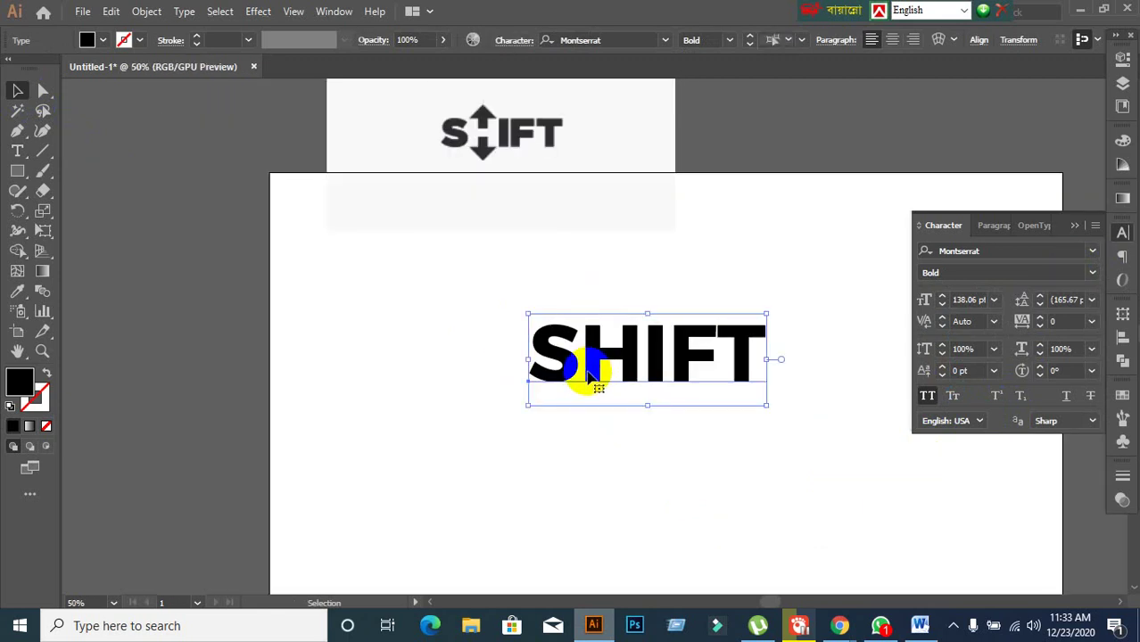
right_click(588, 376)
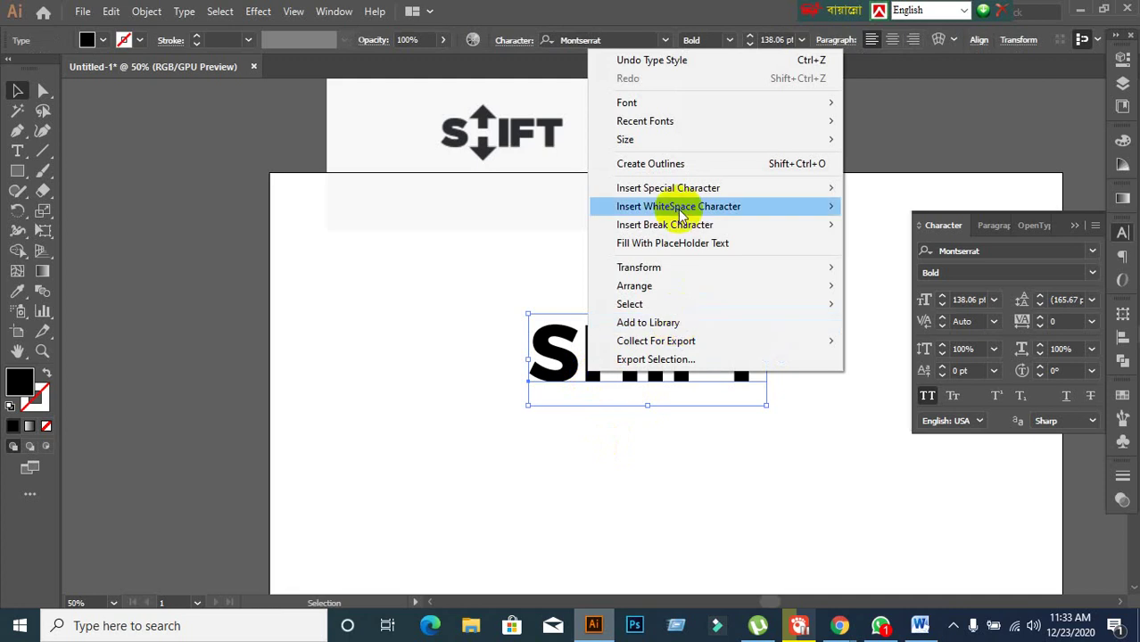
click(675, 164)
click(623, 460)
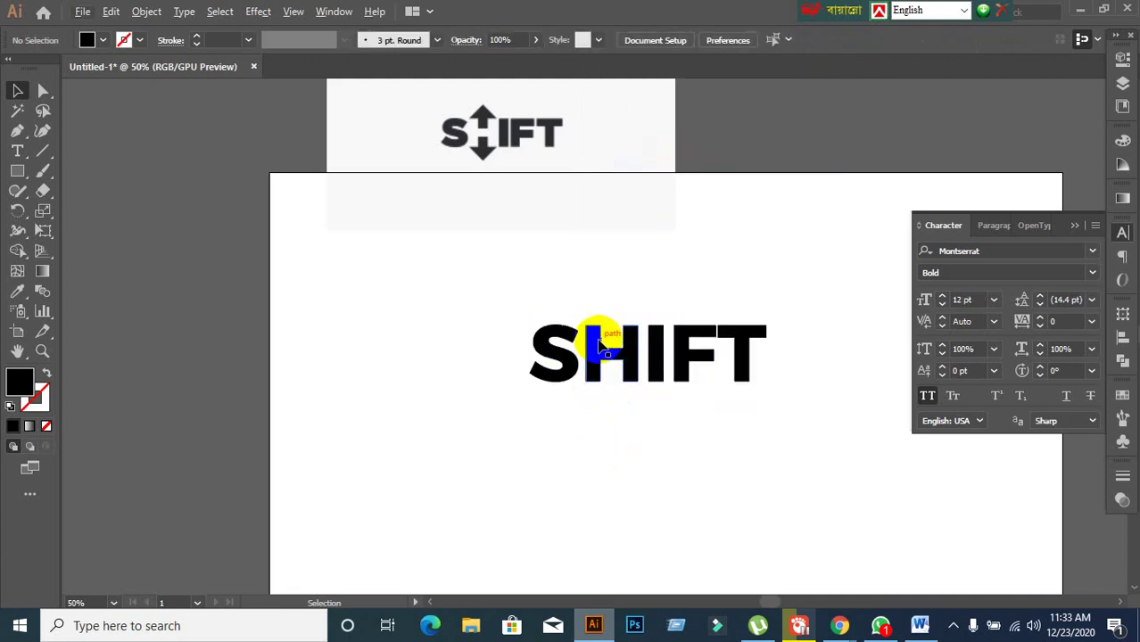
Start a Pen path at the H's upper-left corner in the outlined SHIFT lettering
scroll(607, 352, up, 1)
scroll(624, 371, down, 1)
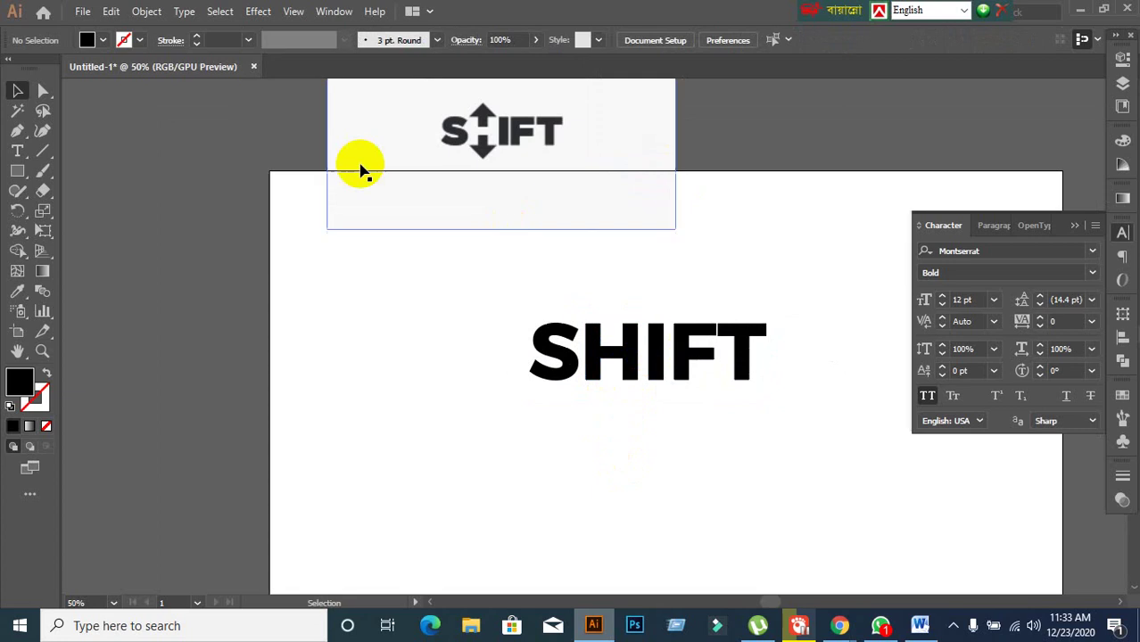
click(16, 132)
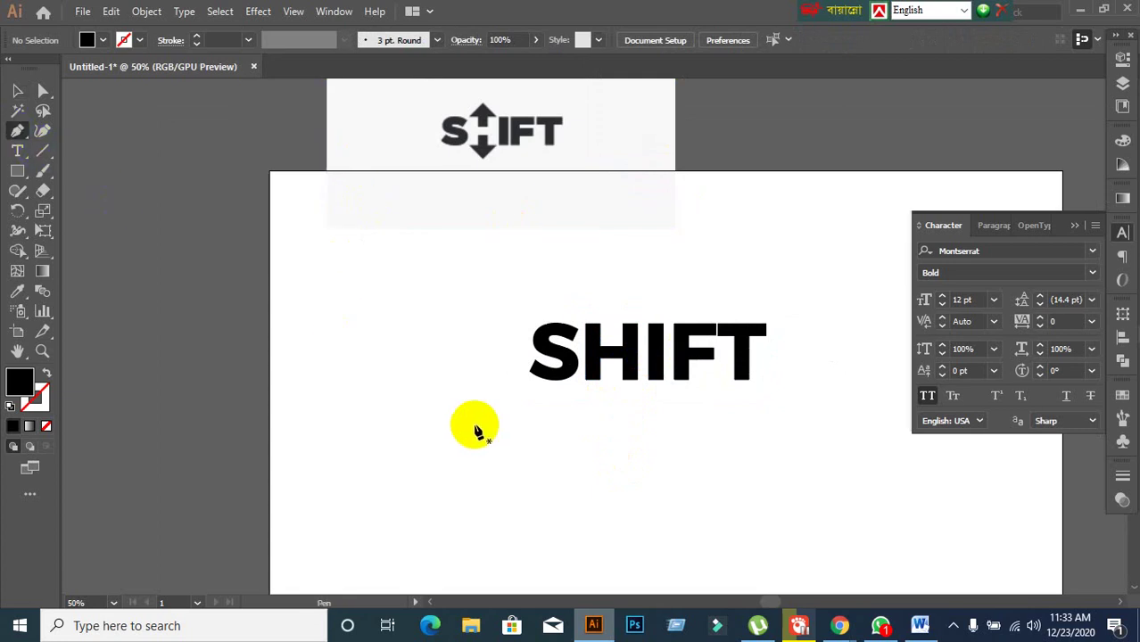
click(595, 324)
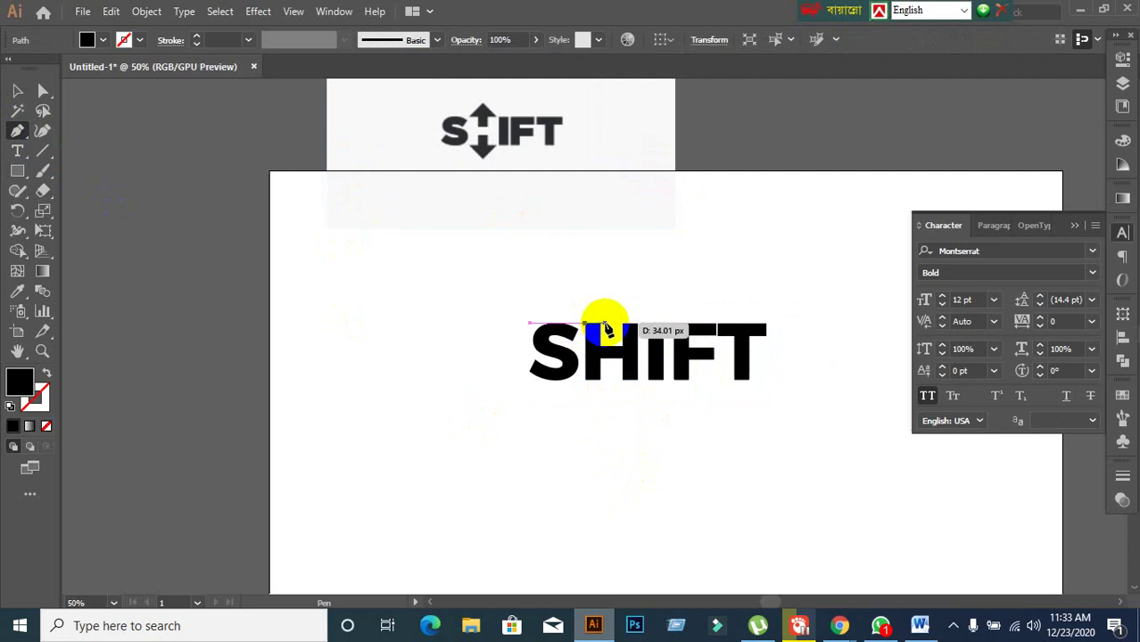
click(606, 326)
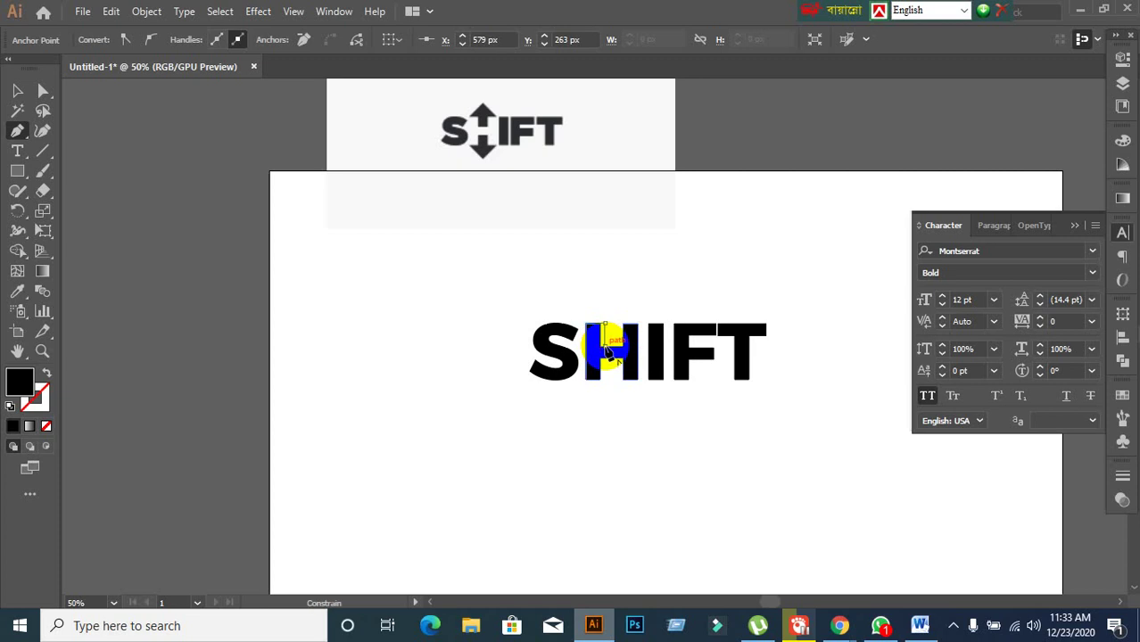
click(607, 345)
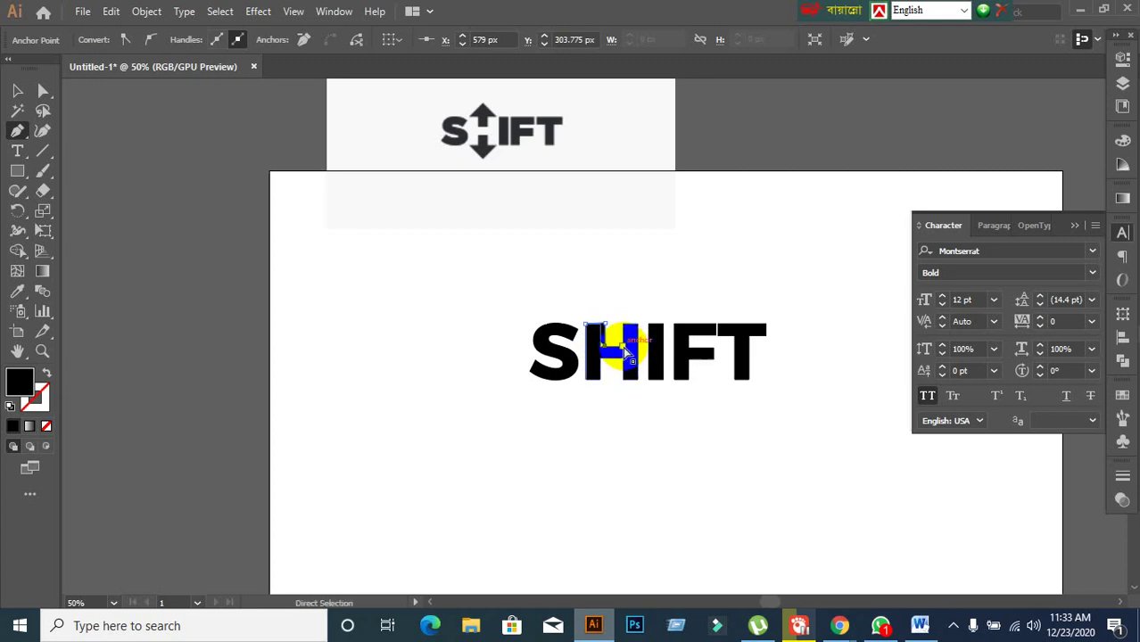
click(624, 351)
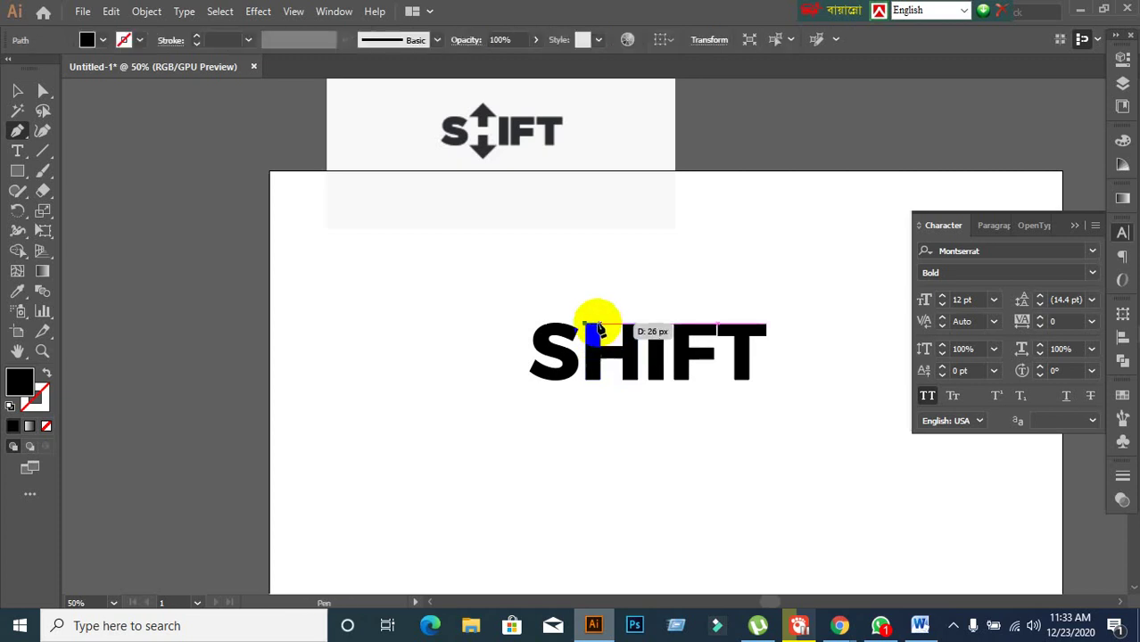
Trace a closed upward arrow whose shaft fills the H's upper notch and whose tip sits about 50 px above the letter
click(597, 327)
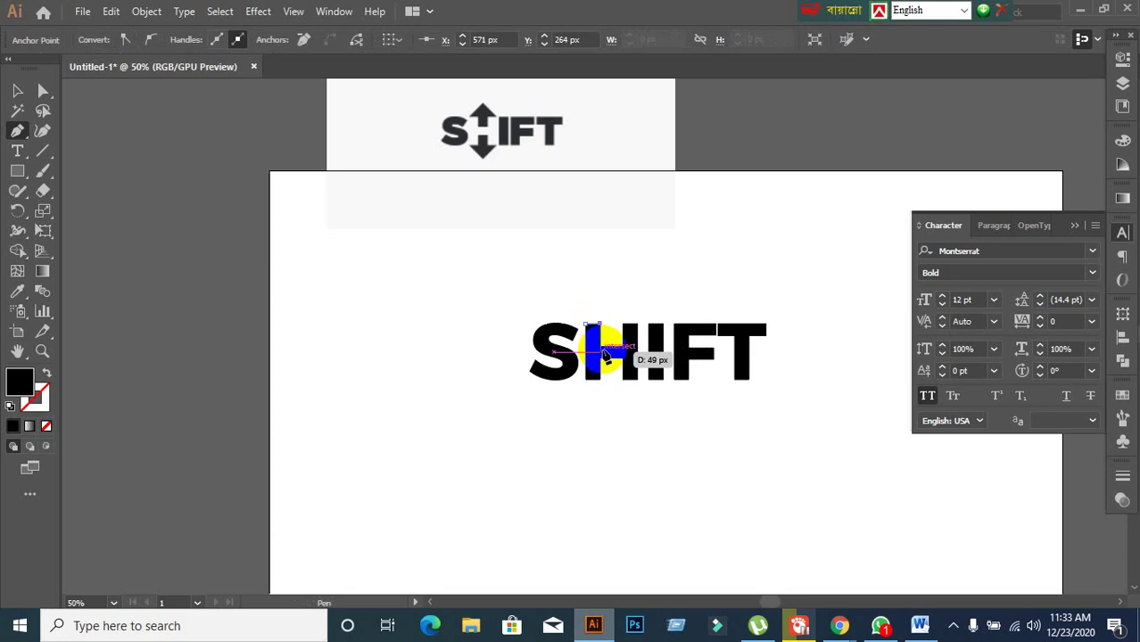
scroll(603, 352, up, 1)
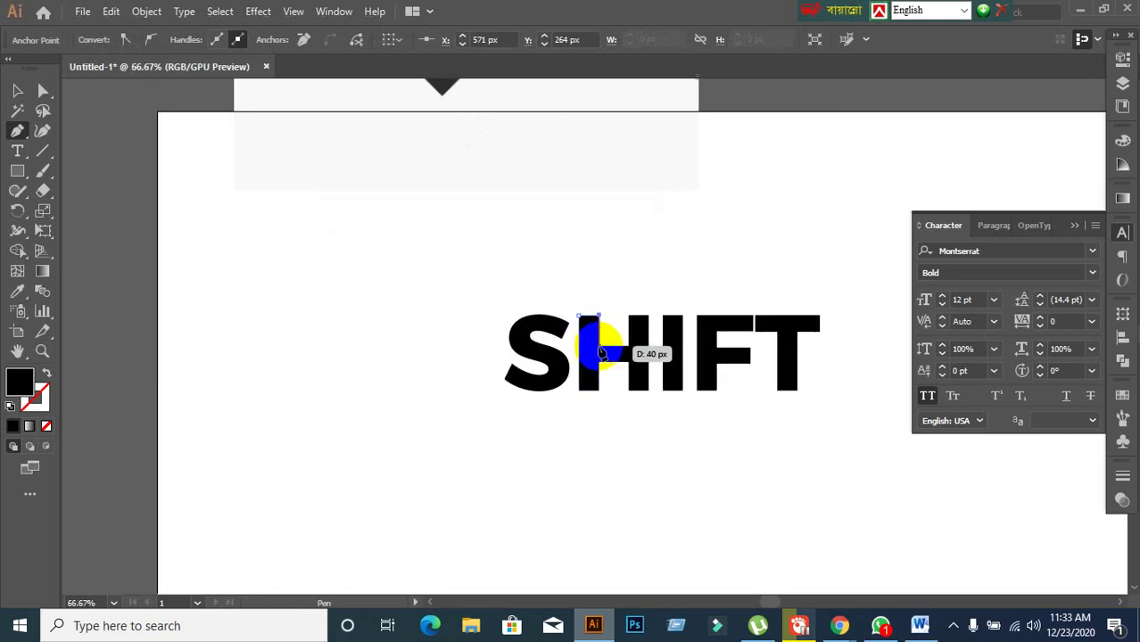
drag(600, 347, 628, 352)
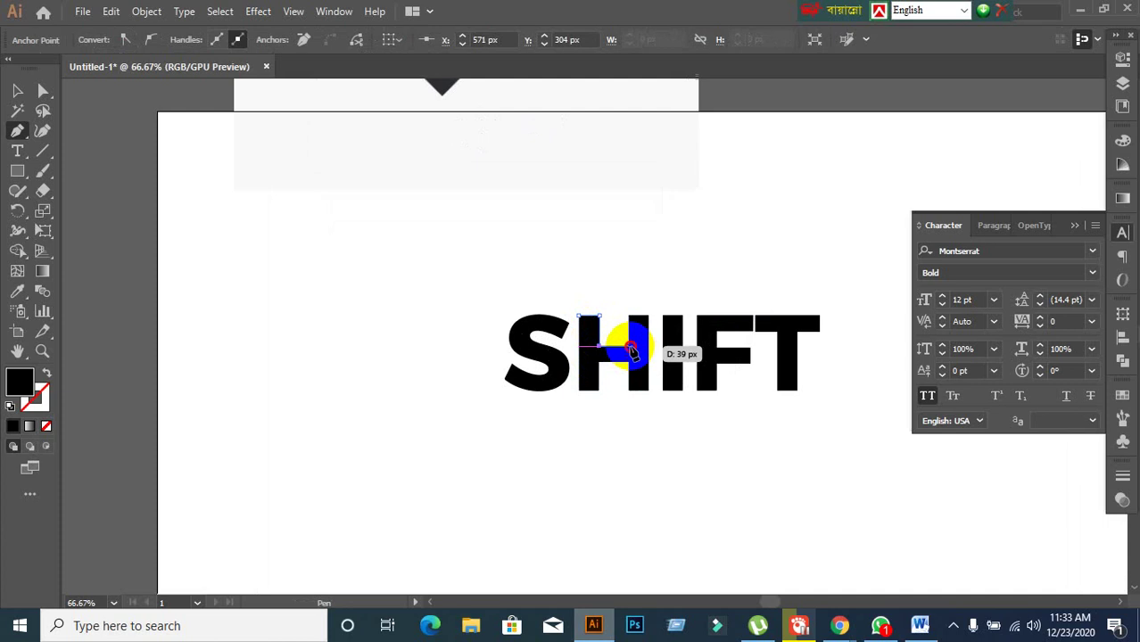
click(631, 349)
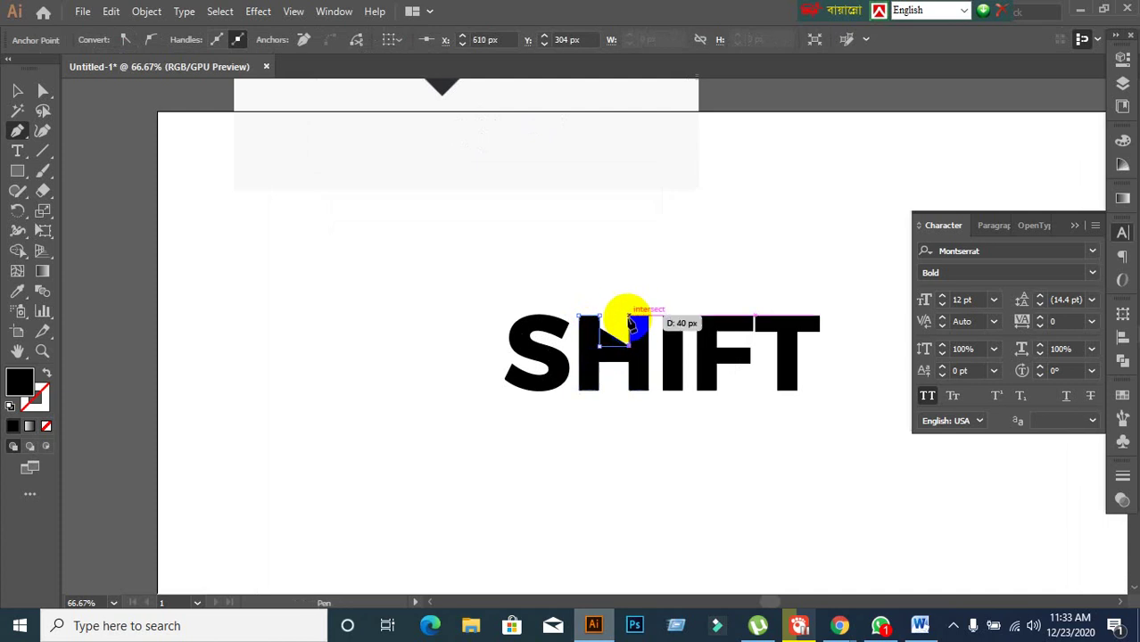
click(630, 323)
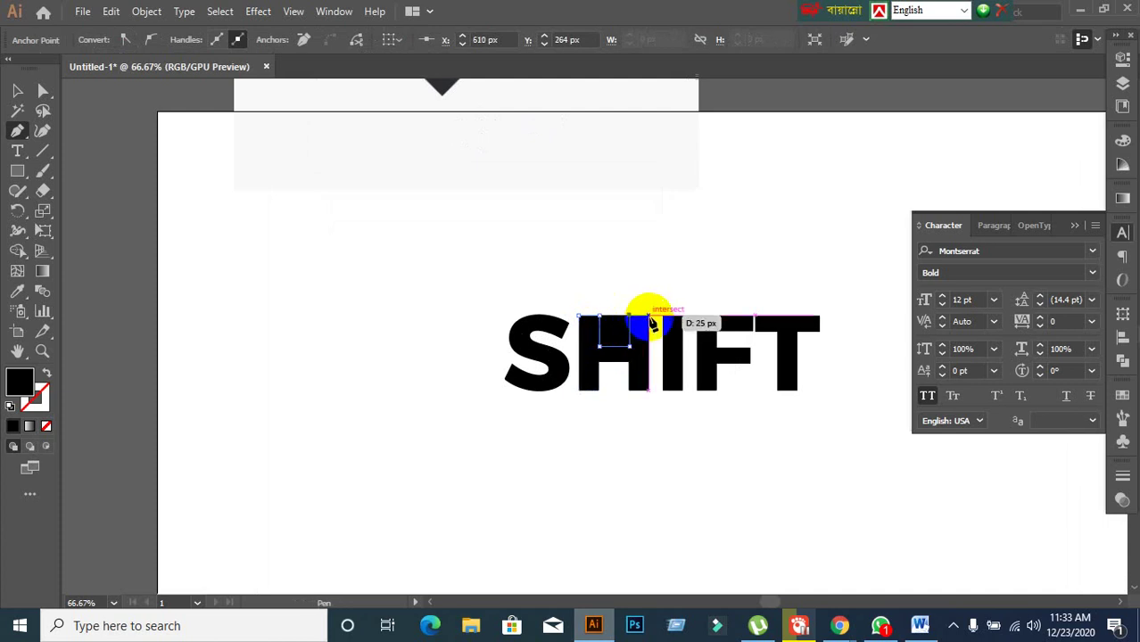
click(650, 317)
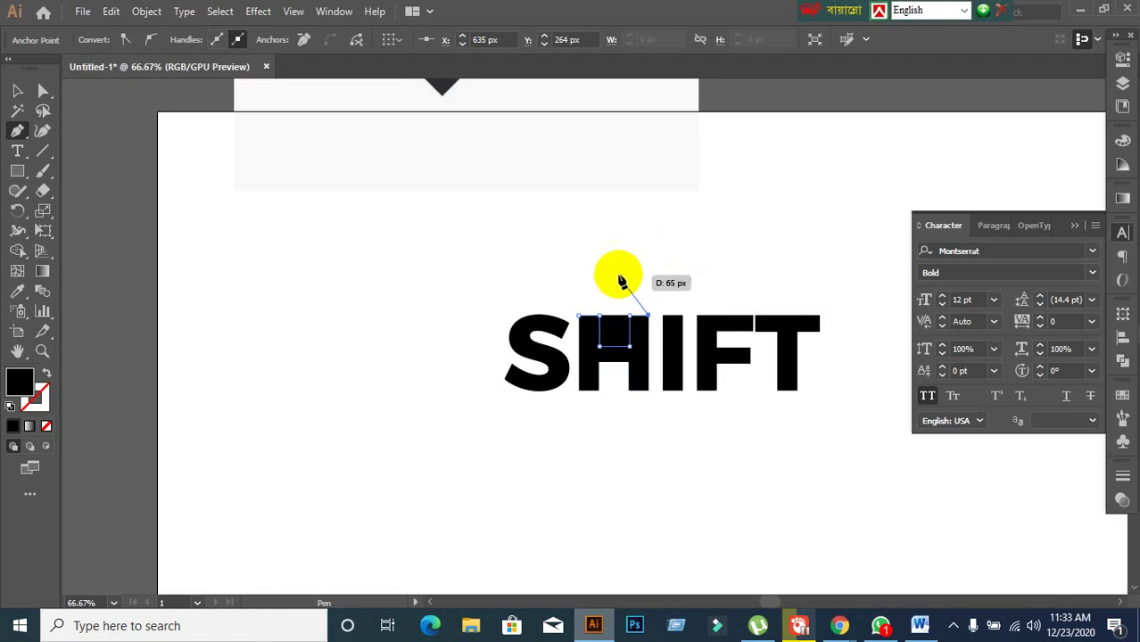
click(613, 279)
click(578, 314)
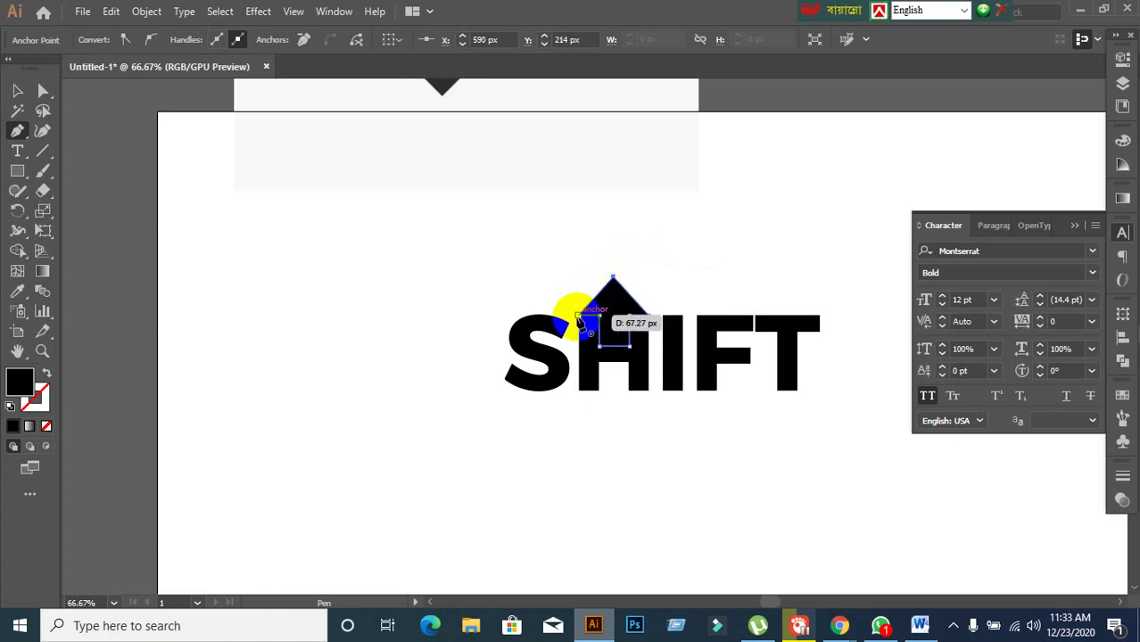
click(598, 315)
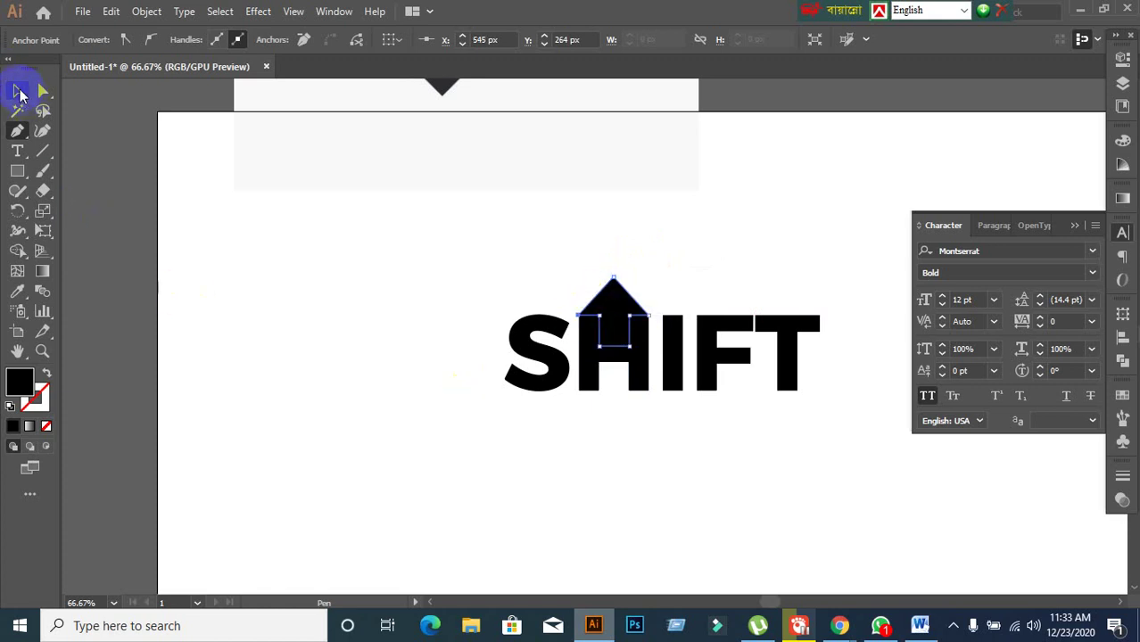
Lift the arrow clear of the lettering and undo the move
click(21, 93)
drag(625, 328, 613, 278)
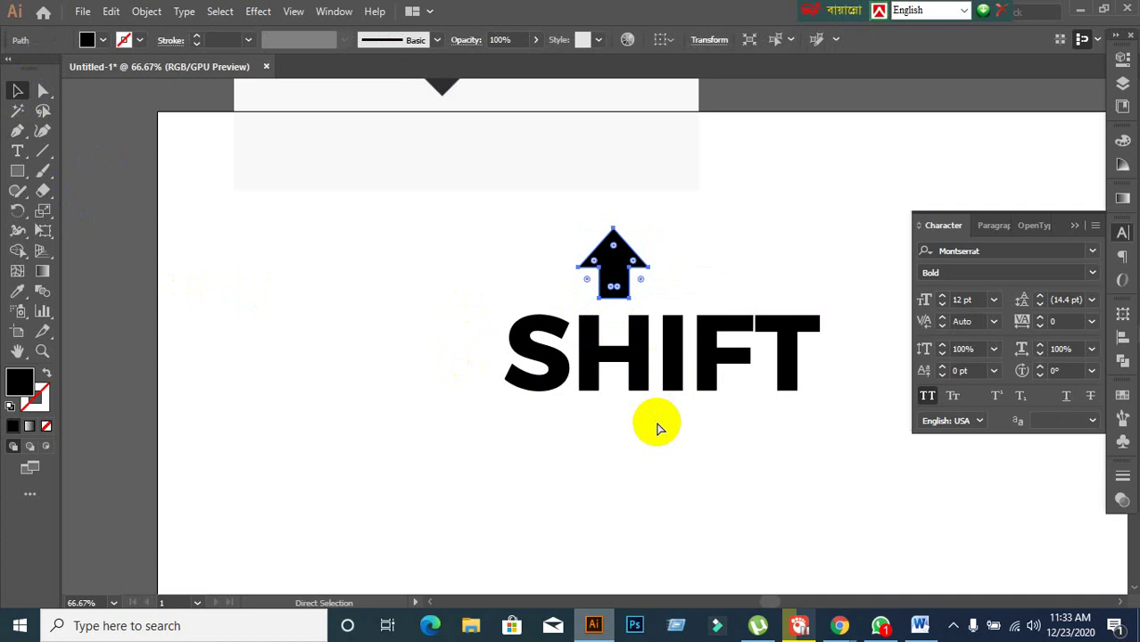
key(ctrl+z)
Add a vertically flipped copy of the arrow and align it with the H's lower corners, its shaft filling the lower notch
key(ctrl+minus)
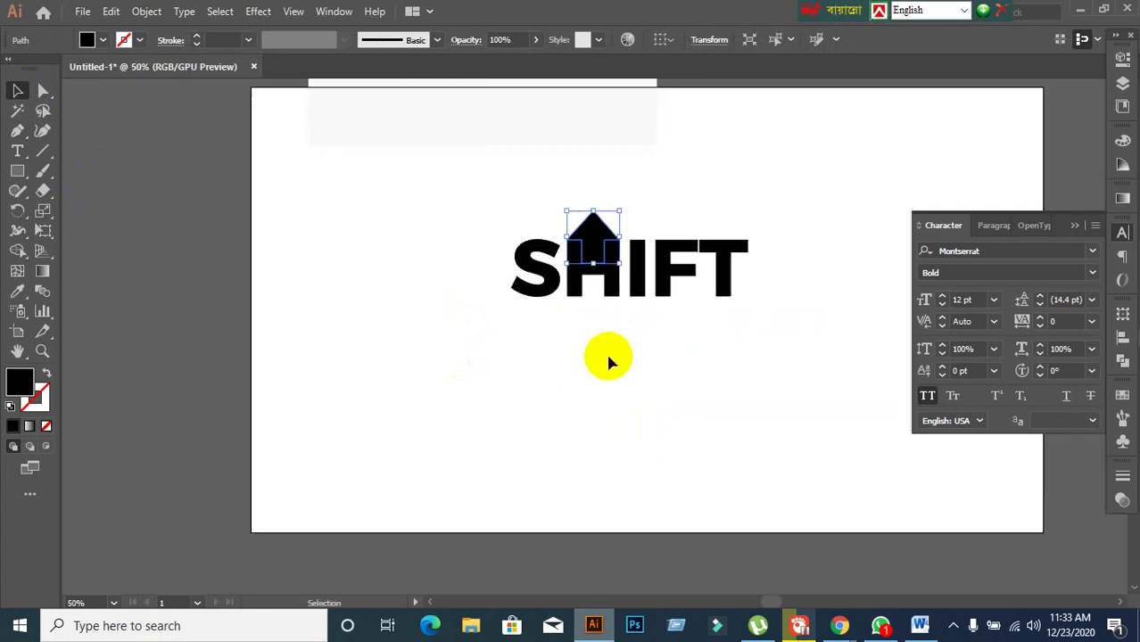
drag(598, 229, 624, 397)
click(647, 361)
scroll(647, 361, up, 1)
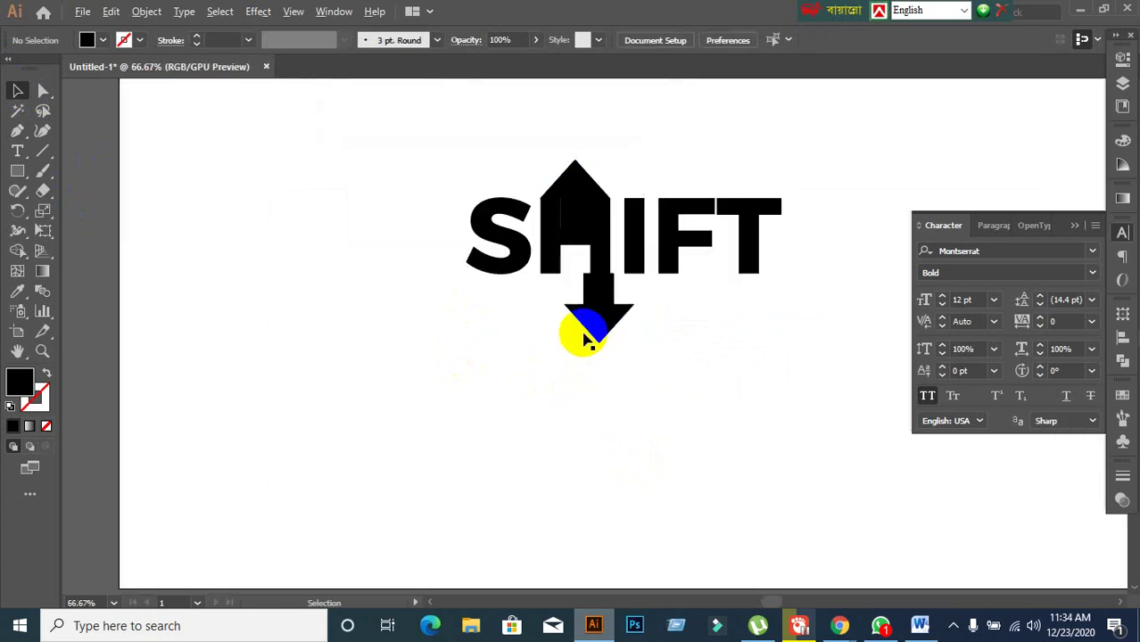
drag(602, 328, 580, 287)
click(610, 357)
scroll(562, 323, up, 1)
scroll(580, 265, up, 2)
click(744, 352)
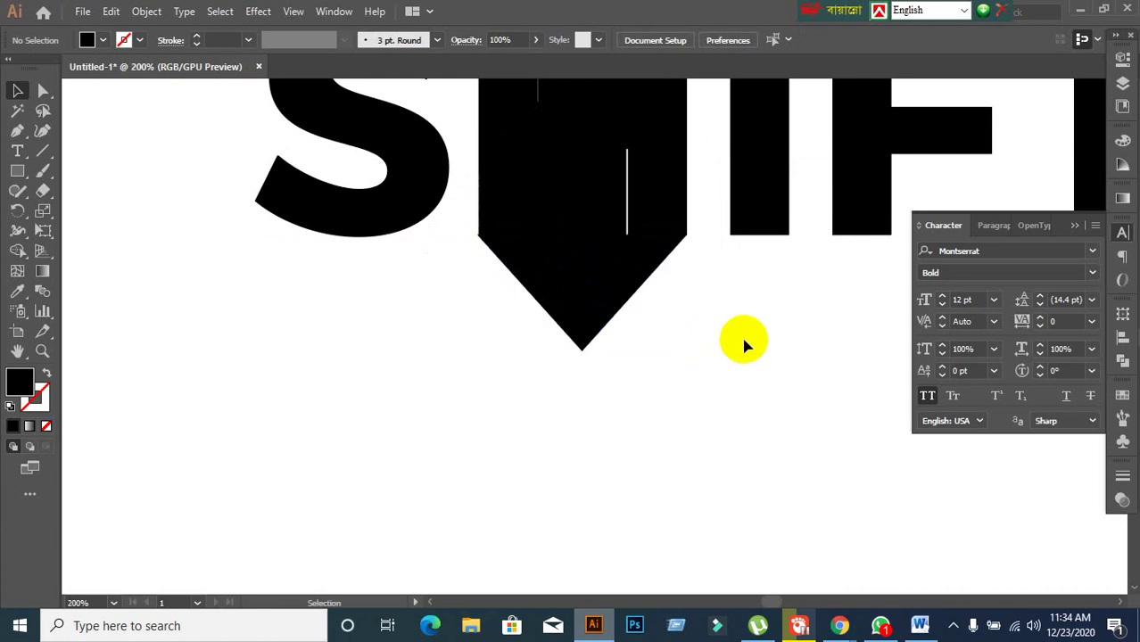
Ungroup the outlined SHIFT lettering into separate letters, leaving every letter in its place
scroll(743, 339, down, 2)
drag(704, 280, 462, 342)
key(ctrl+z)
right_click(692, 259)
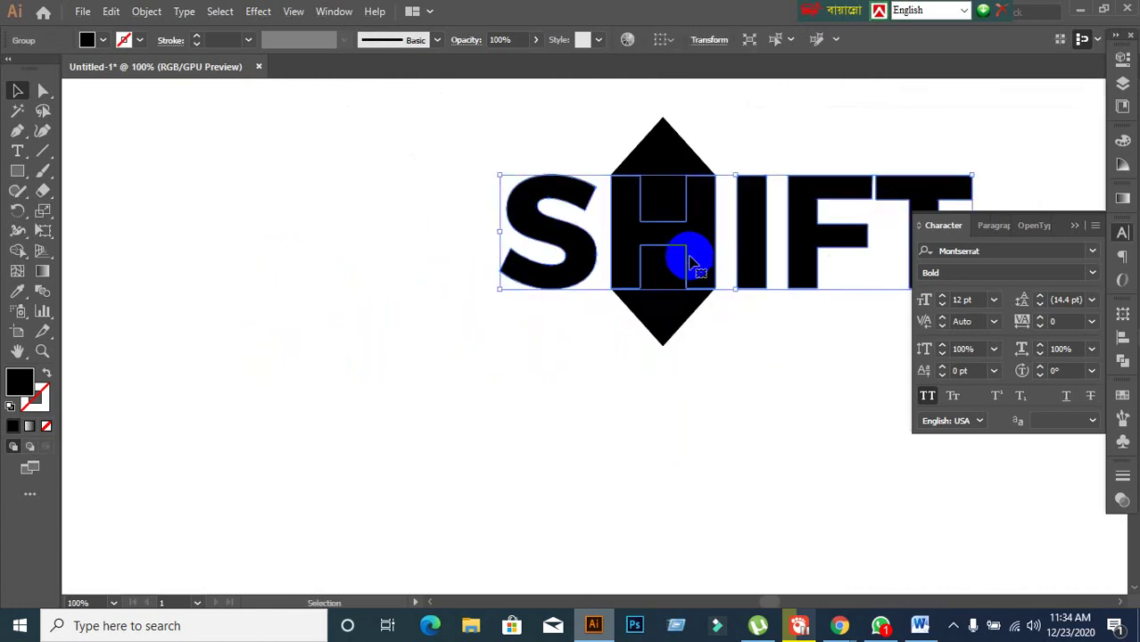
click(727, 389)
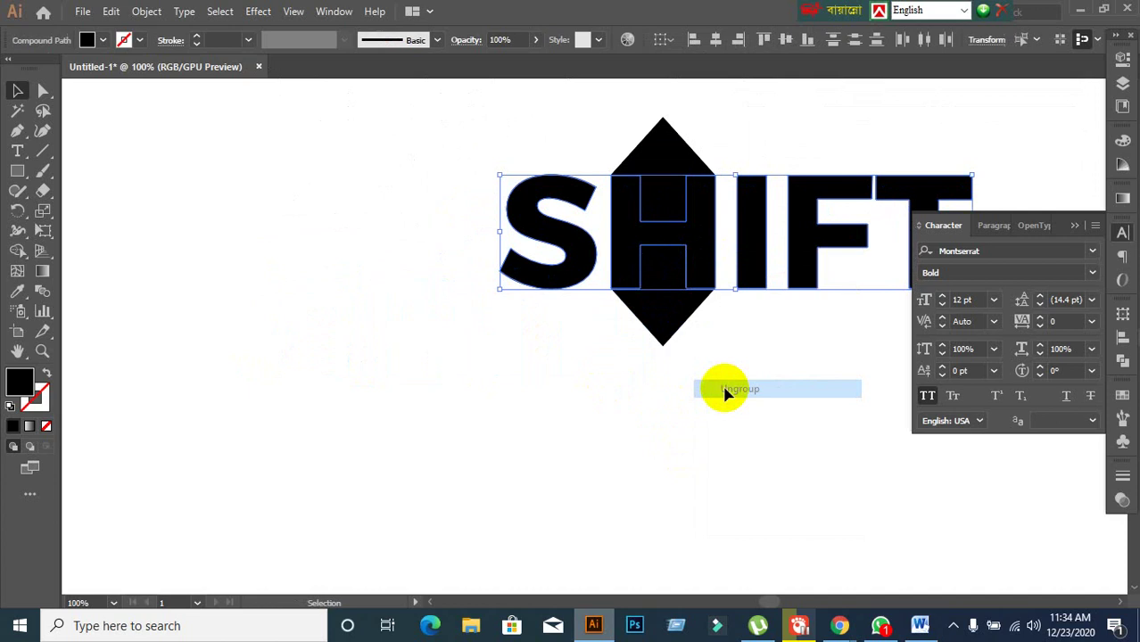
click(775, 159)
Pull the H out from between the arrows and undo the move
drag(720, 234, 469, 373)
scroll(704, 404, down, 2)
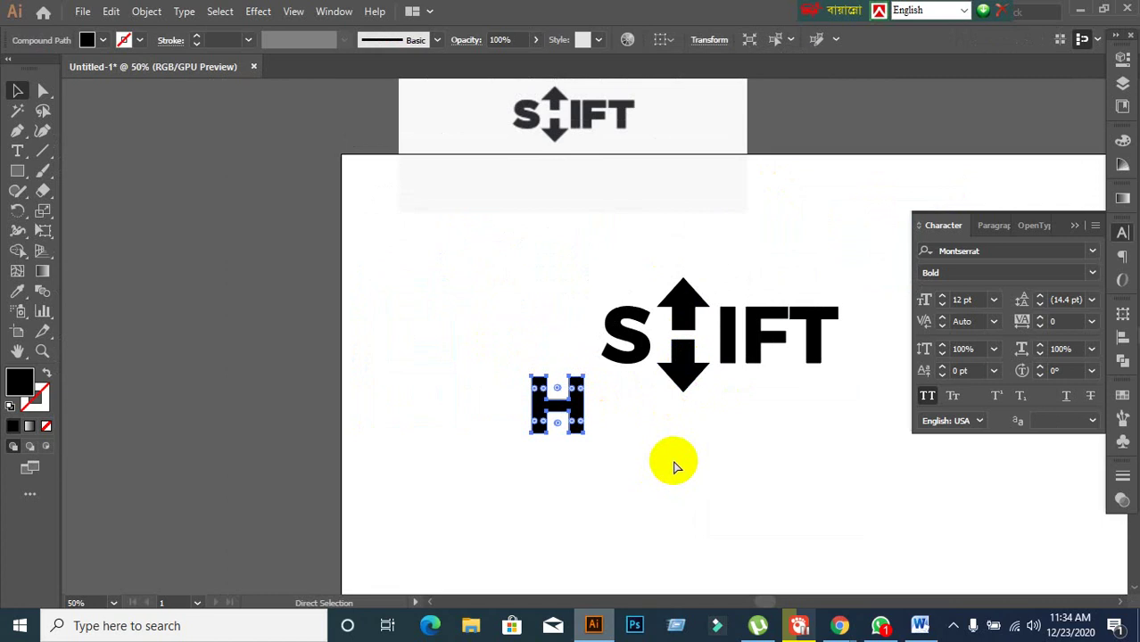
key(ctrl+z)
Duplicate the whole logo to the artboard's lower-left area and delete the H from the original
drag(593, 270, 372, 485)
click(608, 478)
drag(669, 343, 389, 278)
key(Delete)
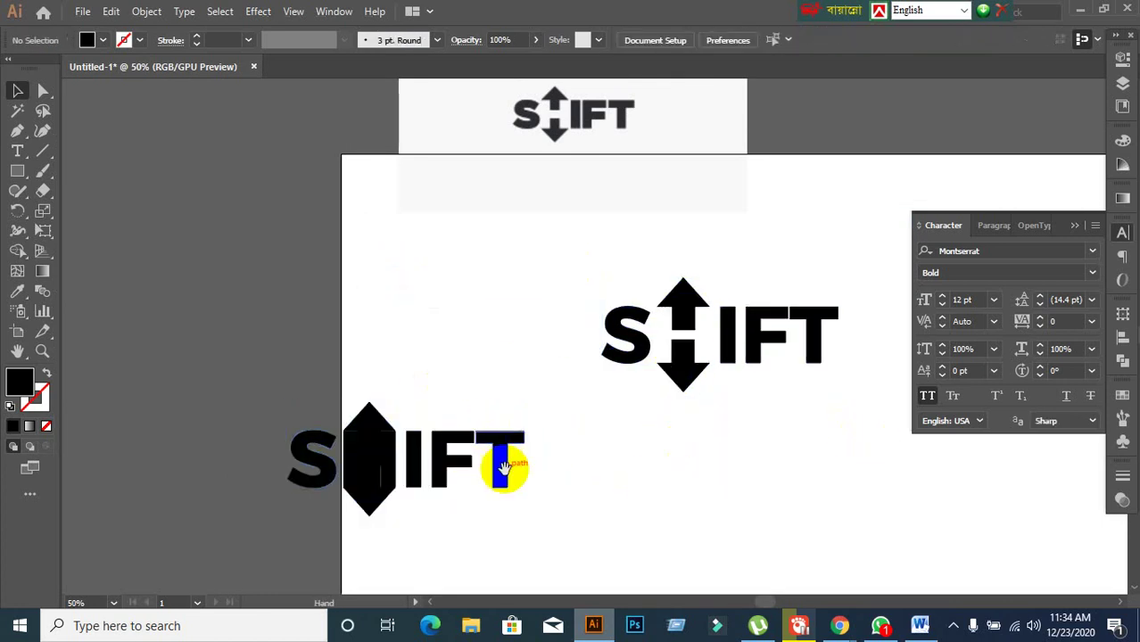
Pull both arrows off the duplicated lettering and delete them
scroll(508, 463, down, 2)
drag(391, 417, 555, 466)
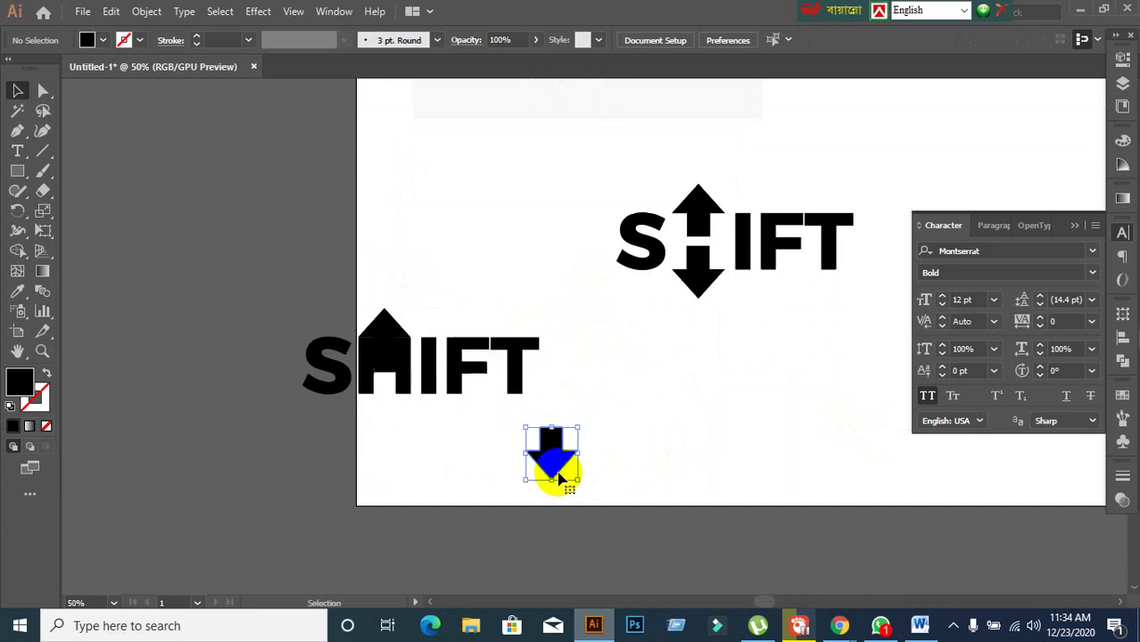
drag(382, 317, 443, 194)
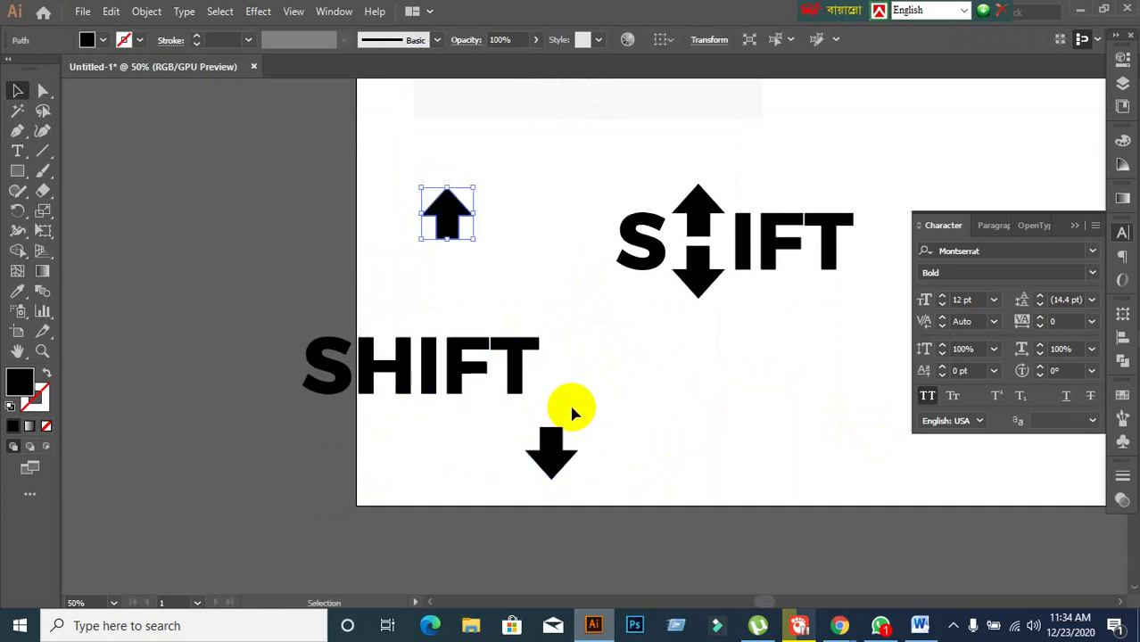
click(565, 442)
key(Delete)
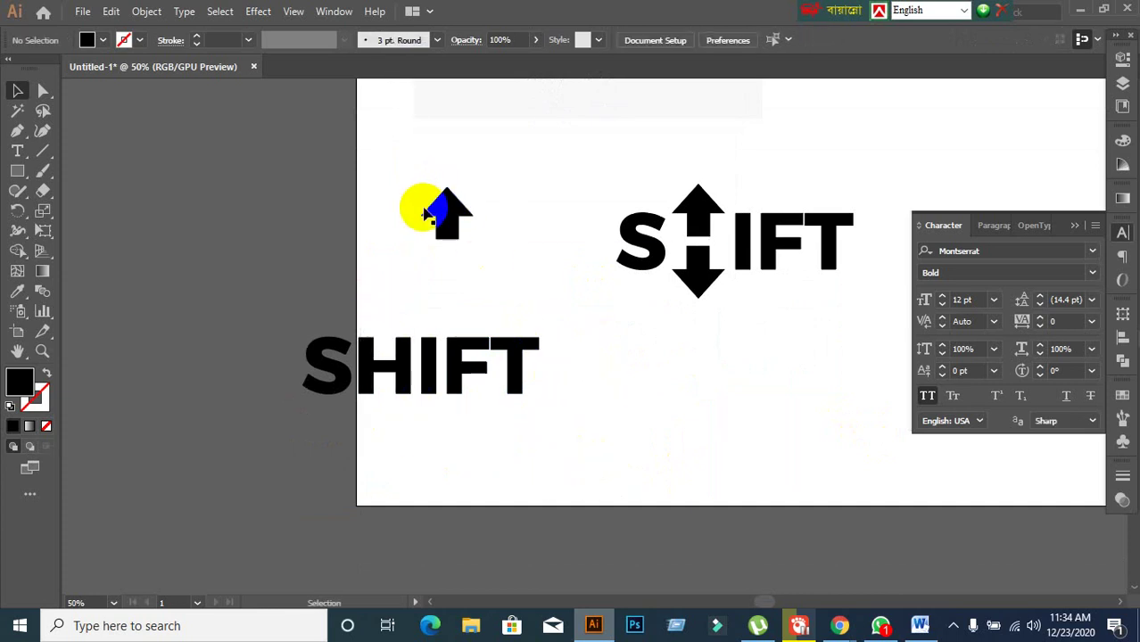
click(448, 214)
key(Delete)
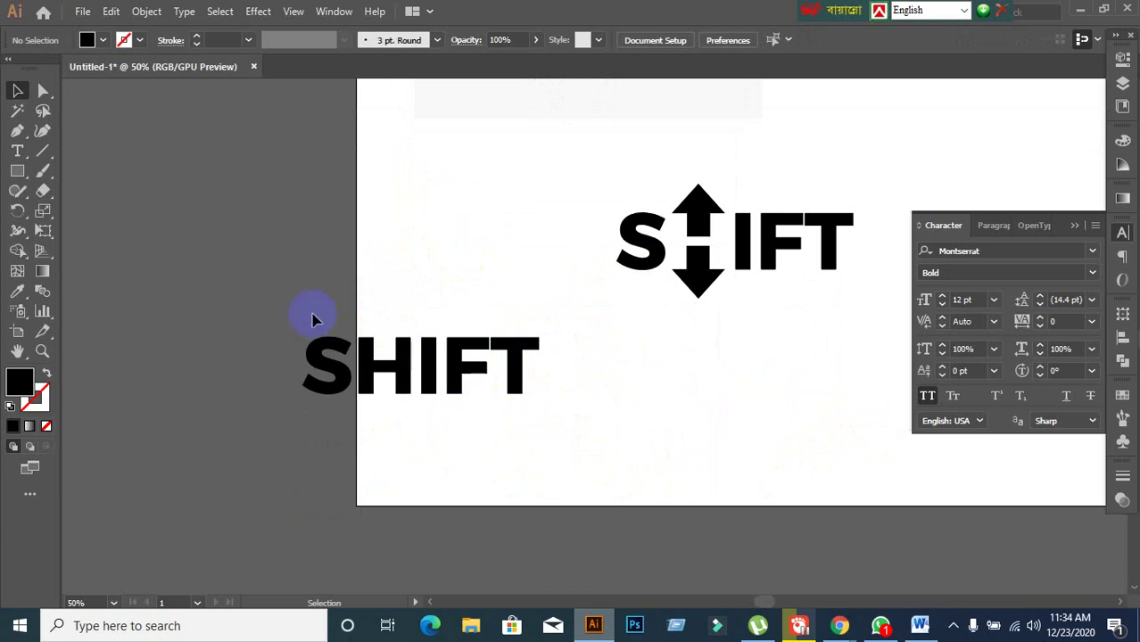
Move the duplicated SHIFT lettering horizontally until it lies fully on the artboard
drag(304, 309, 602, 421)
drag(458, 366, 624, 365)
click(603, 453)
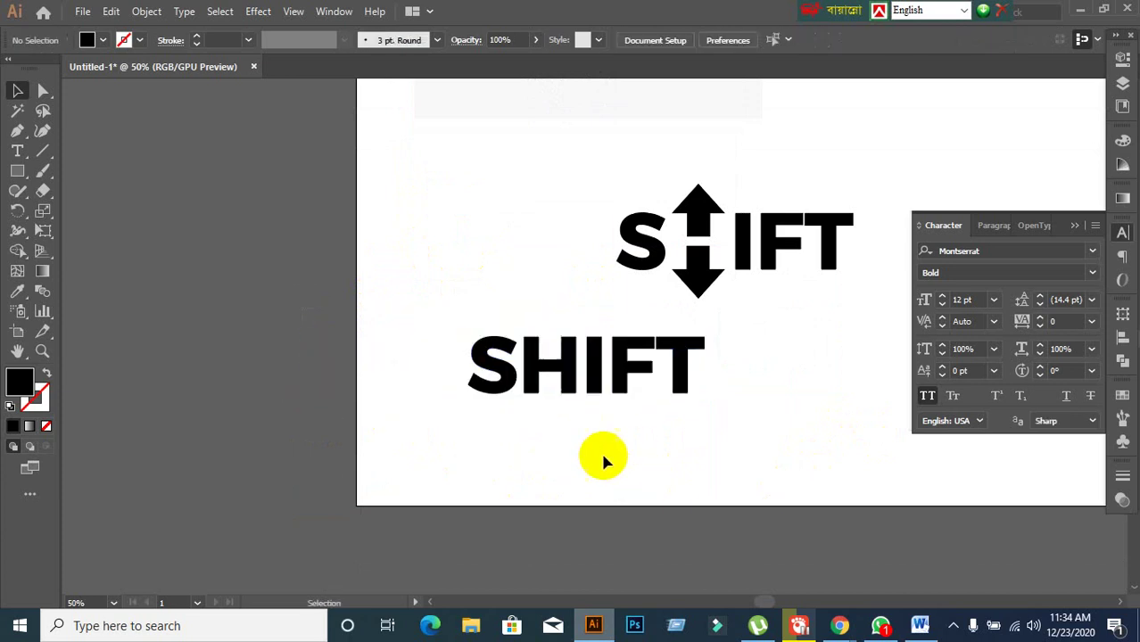
Draw a black rectangle about 102 × 124 px that covers the duplicate's H and slightly overhangs it on all sides
scroll(553, 409, up, 1)
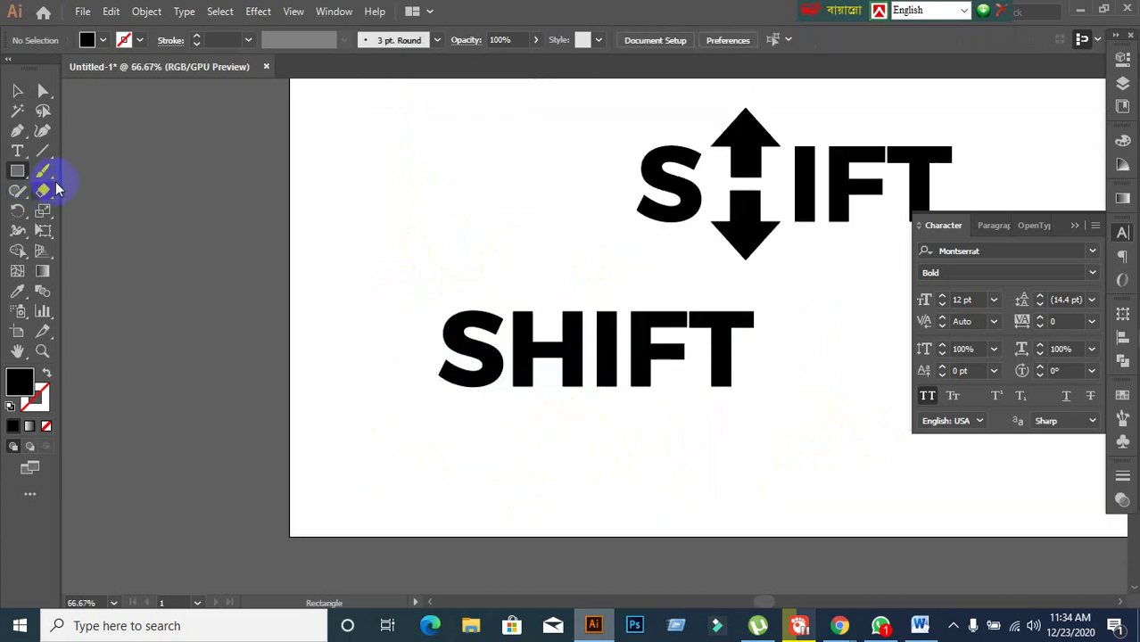
drag(502, 304, 587, 398)
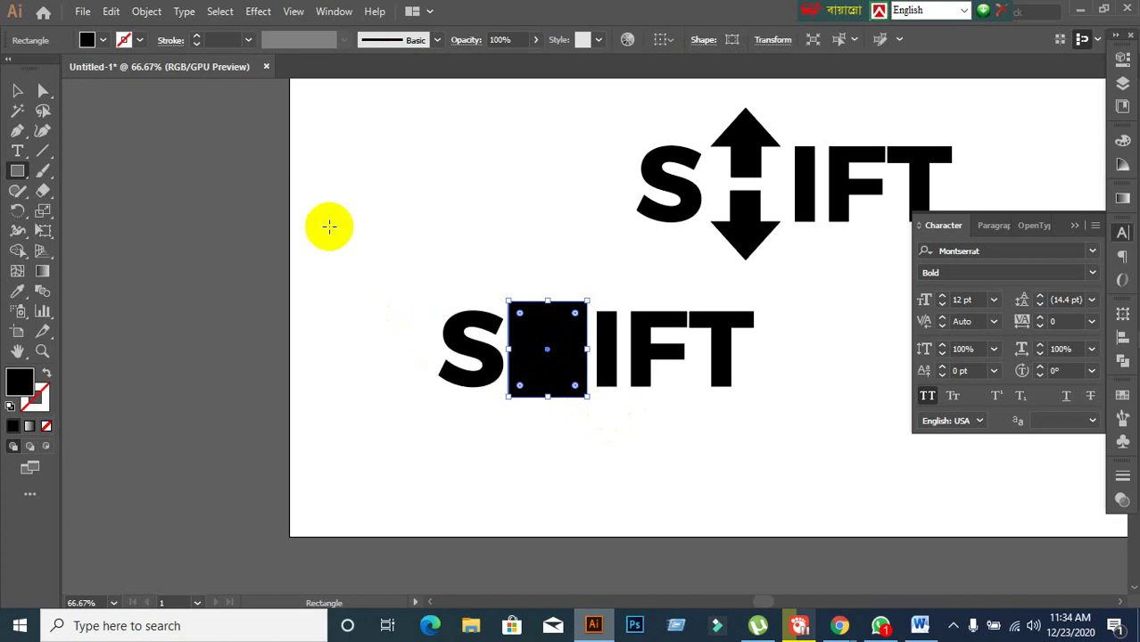
click(15, 94)
click(432, 281)
drag(549, 365, 641, 497)
key(ctrl+z)
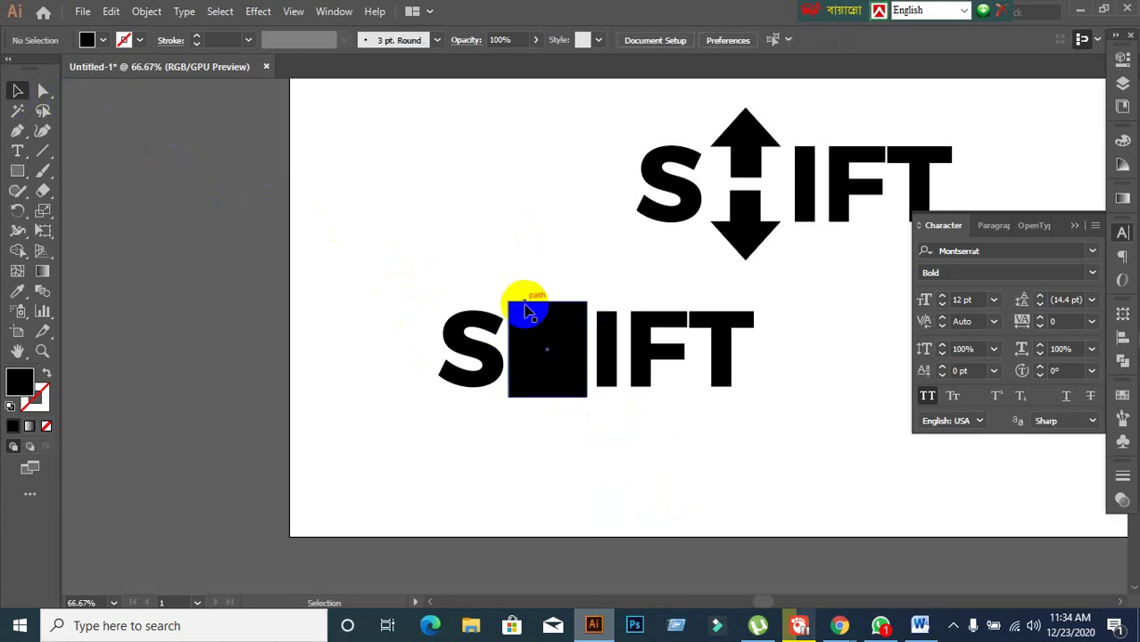
Try to combine the rectangle and the H with Minus Front and Expand, and undo the result
drag(509, 280, 585, 437)
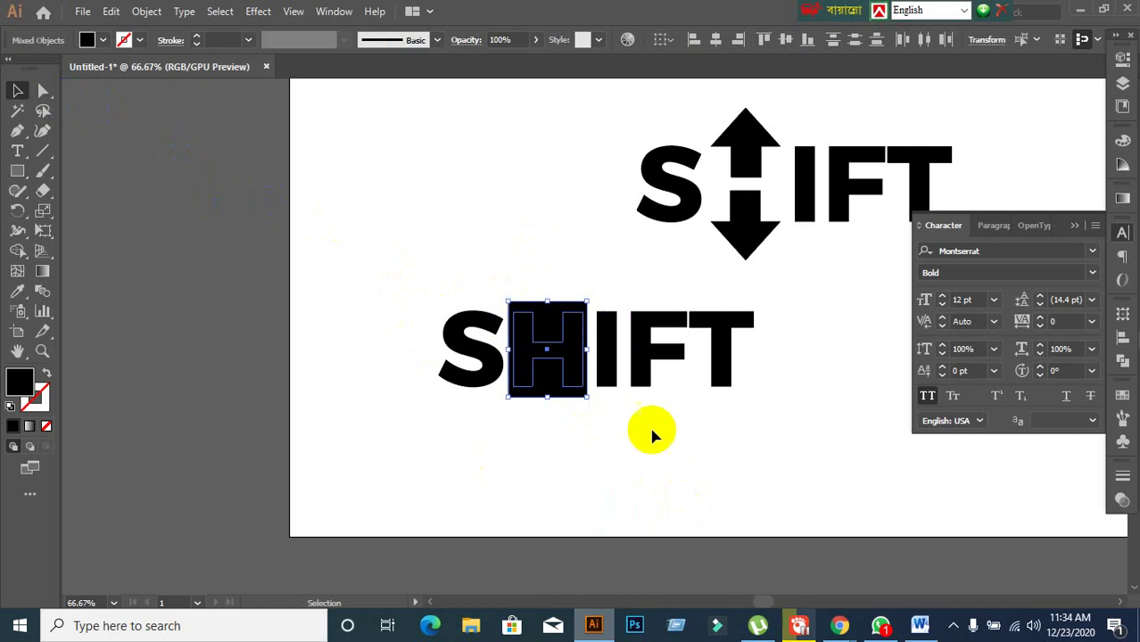
click(1123, 361)
click(958, 351)
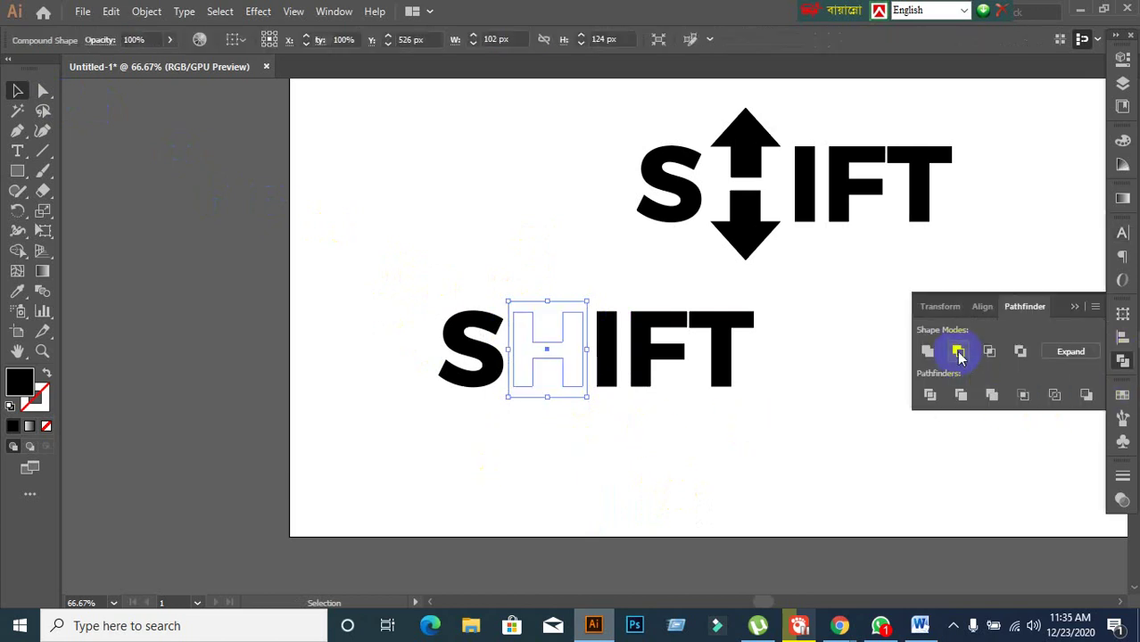
click(1068, 353)
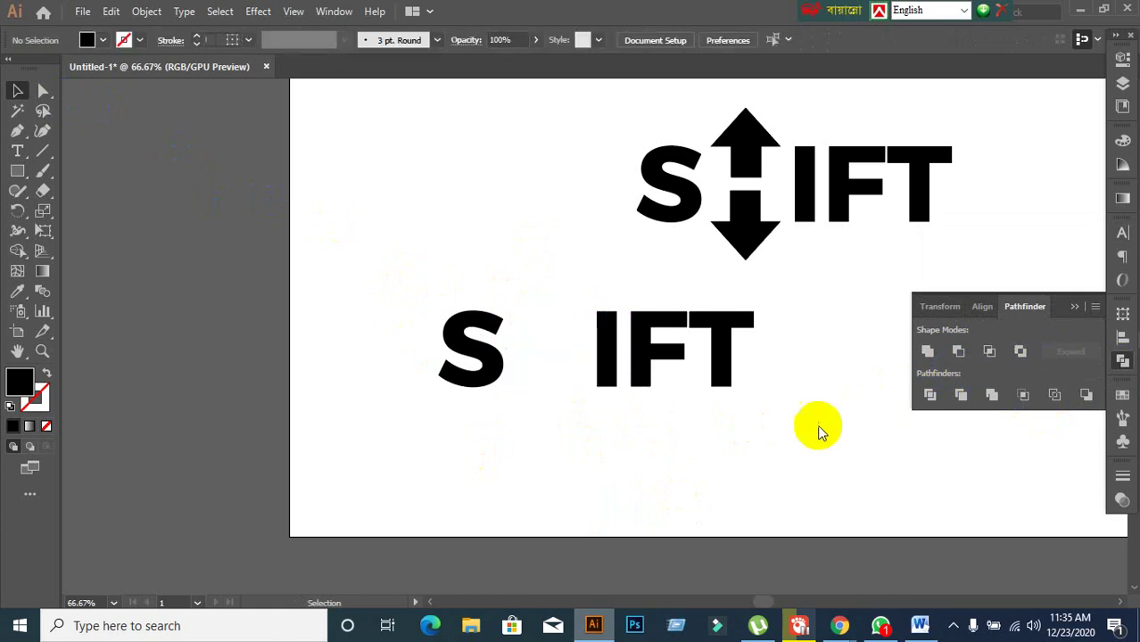
click(603, 397)
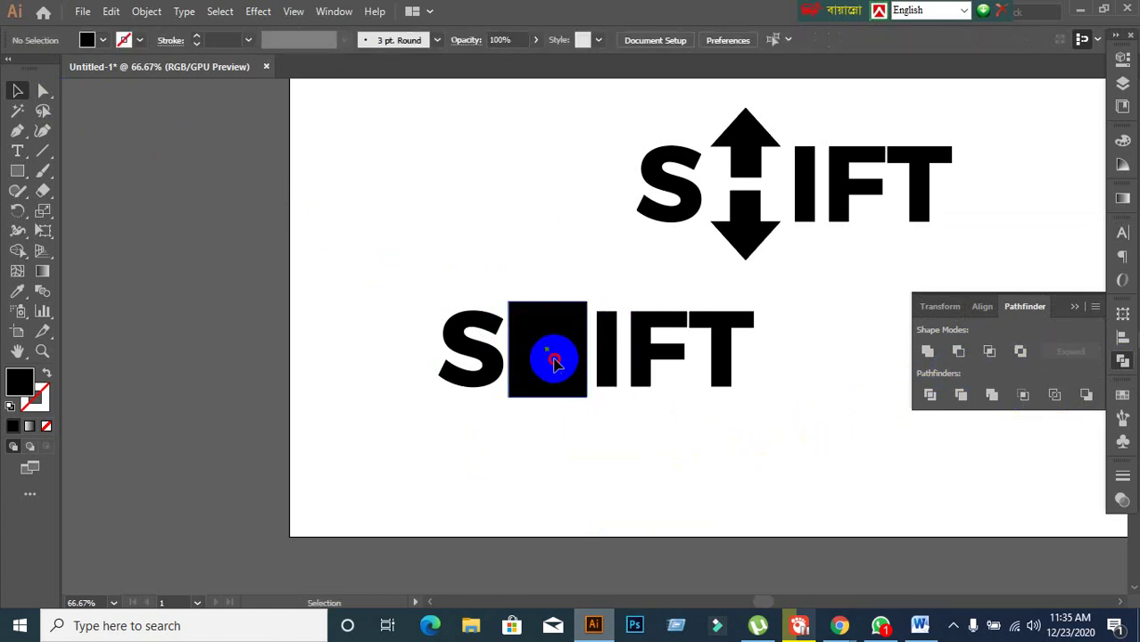
drag(552, 357, 616, 462)
key(ctrl+z)
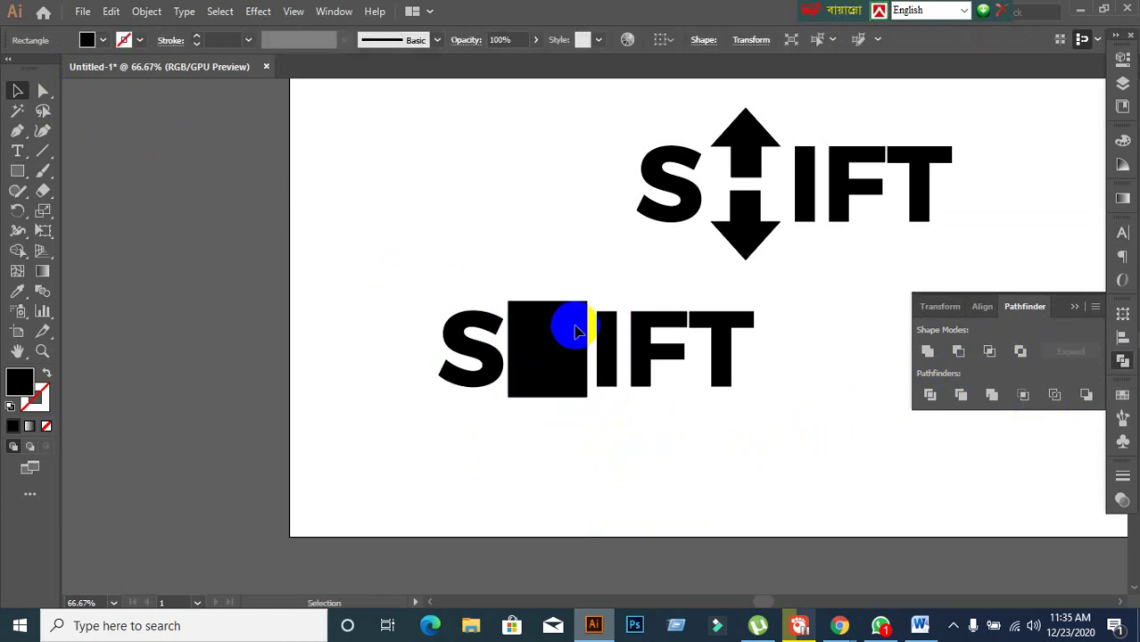
Subtract the H shape from the black rectangle on the duplicated lettering with the Shape Builder tool
drag(513, 243, 567, 463)
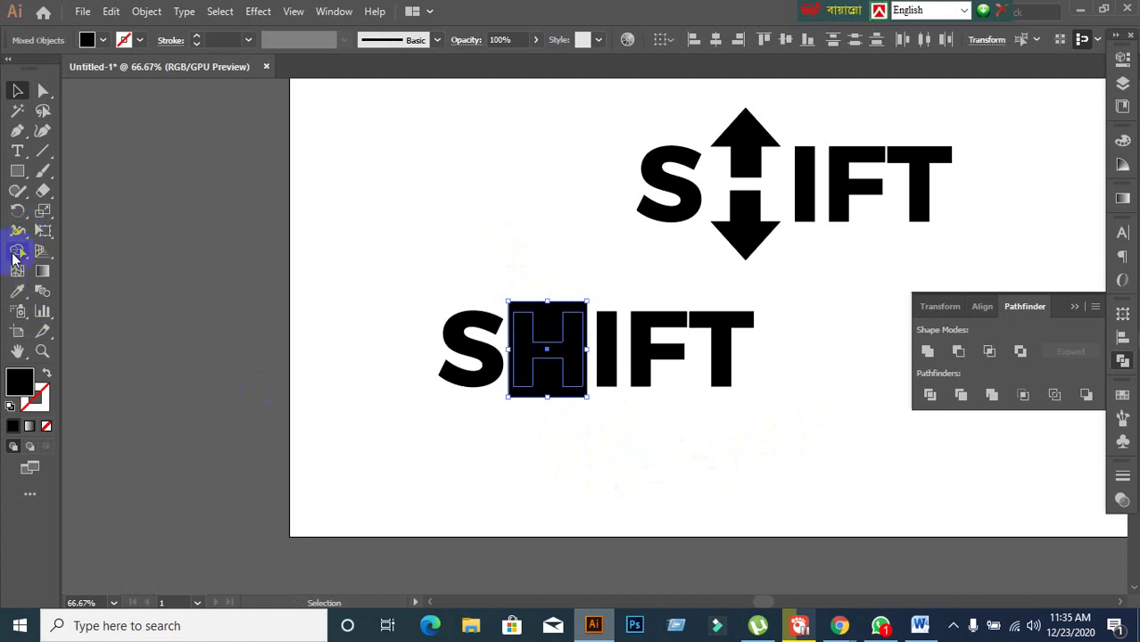
click(17, 253)
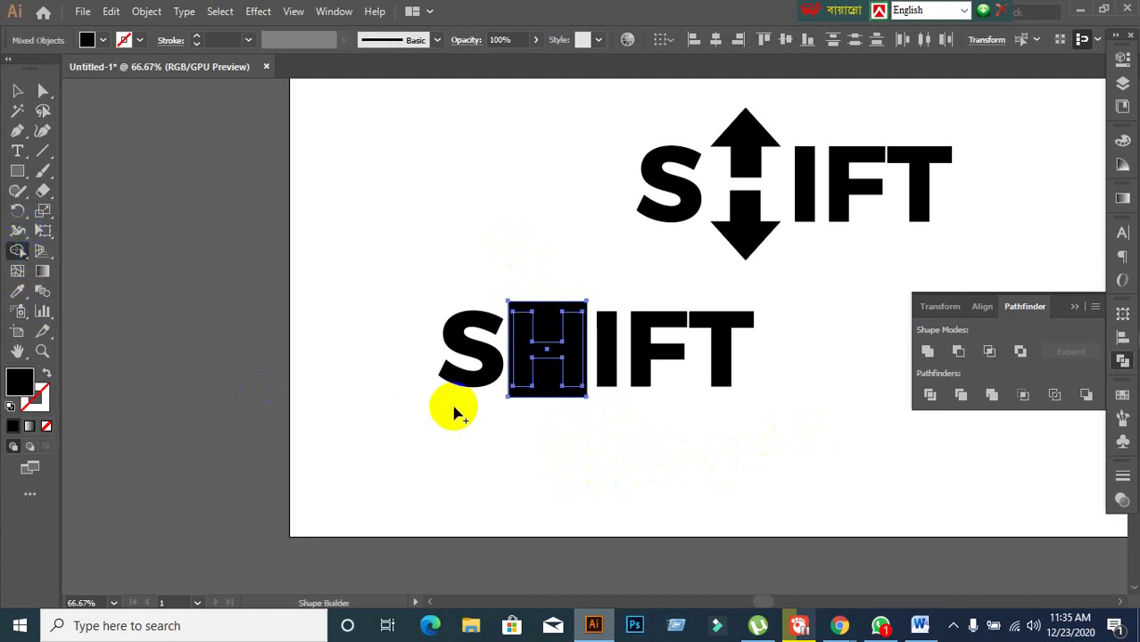
scroll(478, 407, up, 3)
mouse_move(555, 292)
mouse_down()
mouse_move(586, 269)
mouse_move(564, 287)
mouse_up()
scroll(344, 438, down, 3)
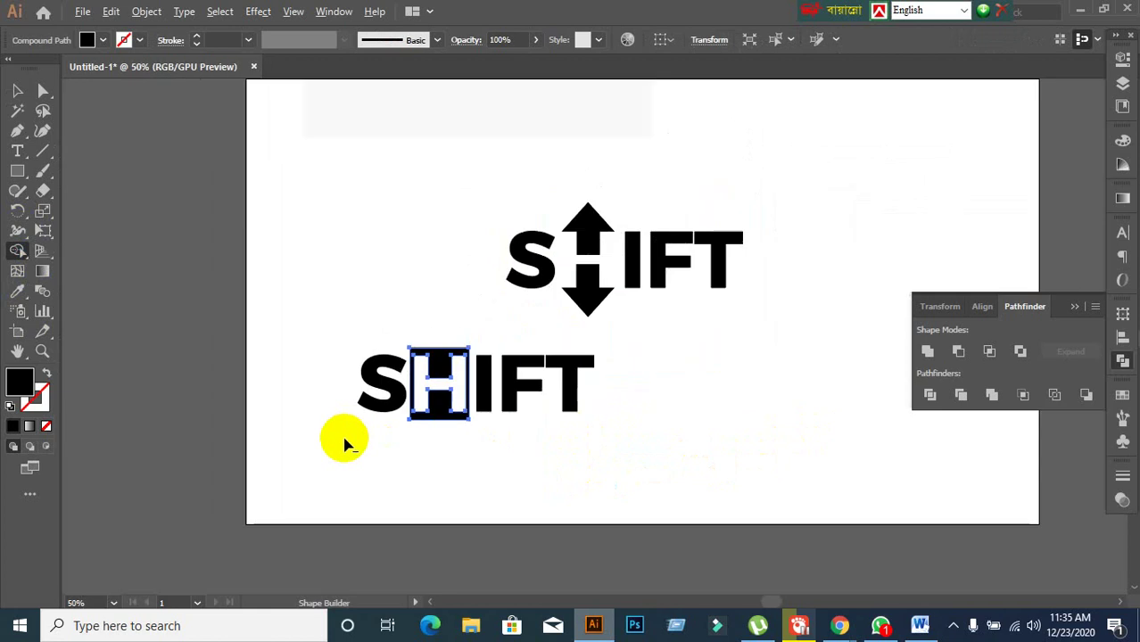
drag(256, 290, 256, 289)
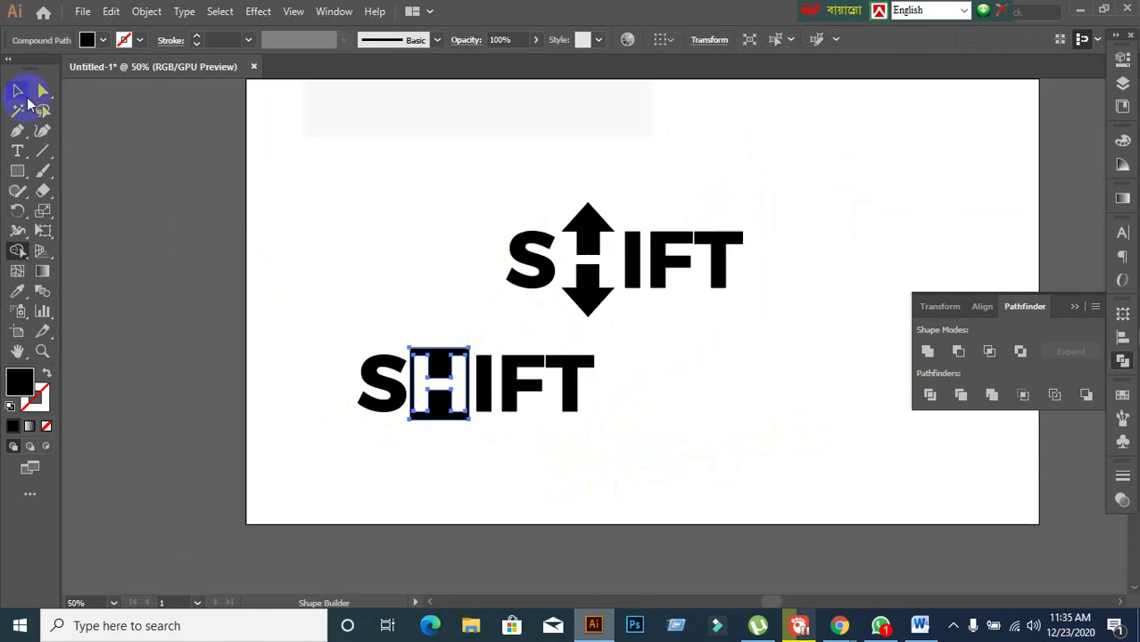
click(21, 93)
click(378, 262)
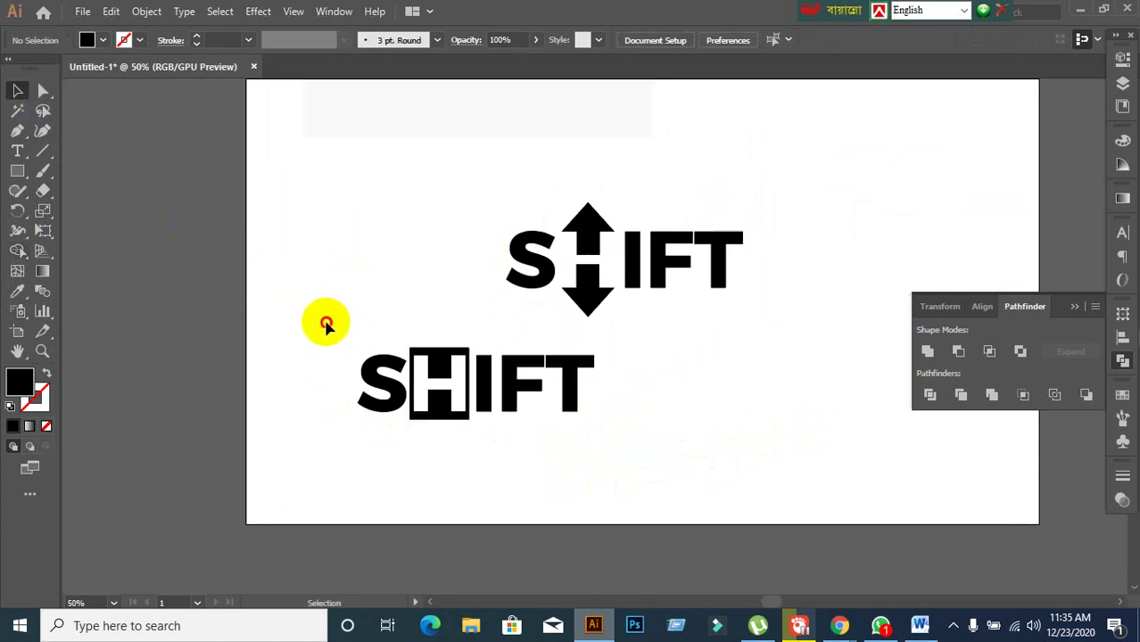
Clear the artboard by moving the cutout SHIFT and reference image to its upper-right corner and the arrow SHIFT logo to its upper edge
drag(323, 323, 656, 462)
drag(509, 381, 427, 164)
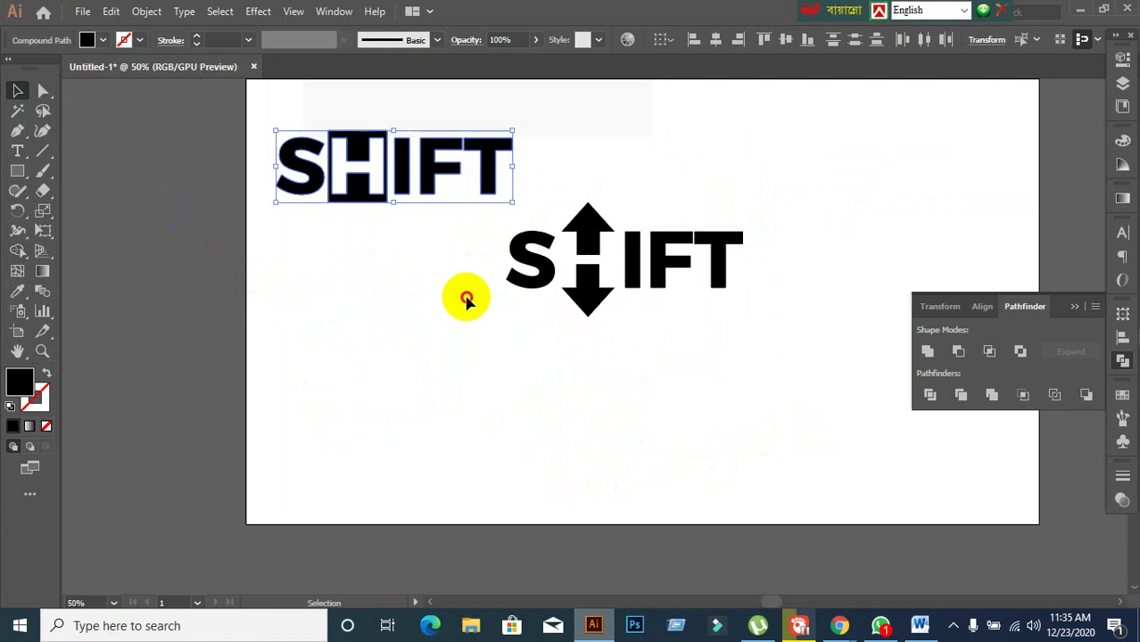
click(367, 252)
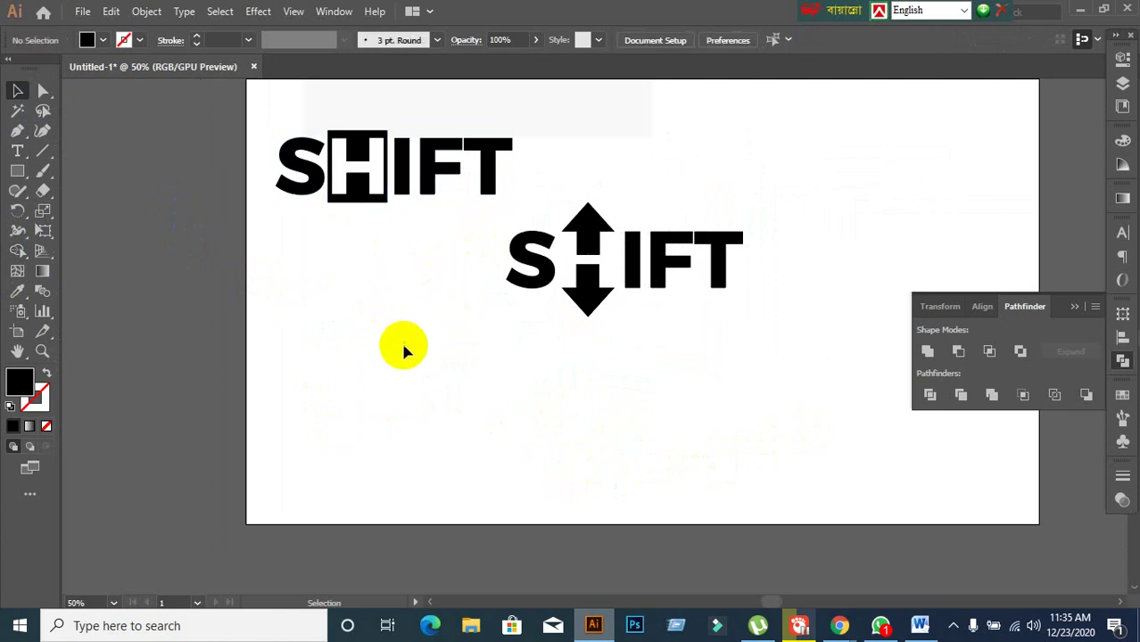
drag(253, 151, 507, 191)
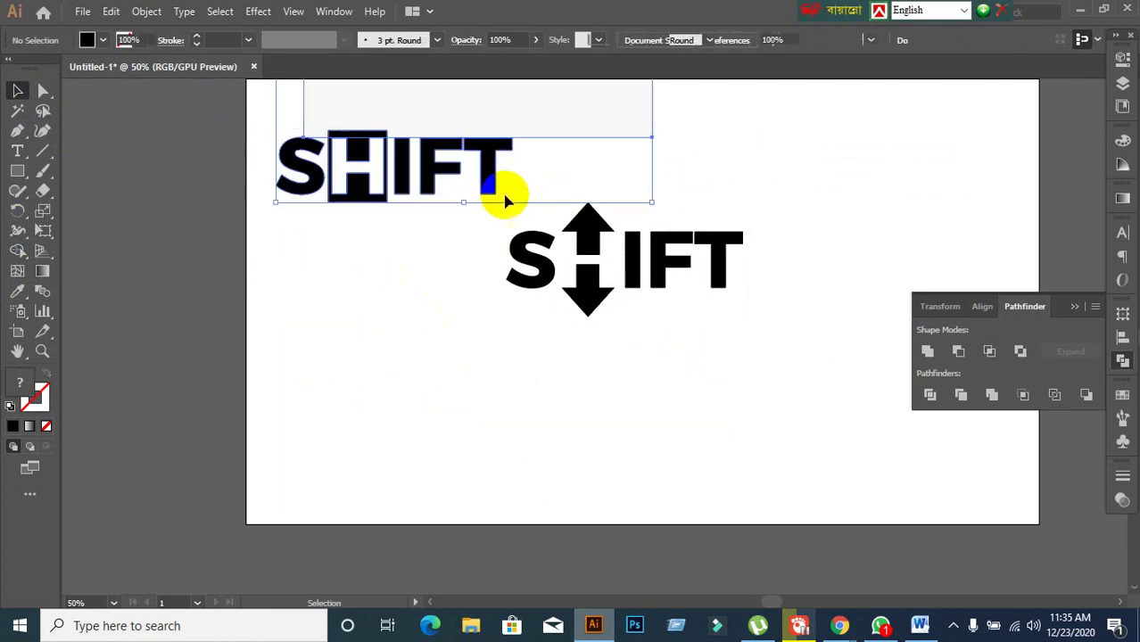
scroll(428, 308, down, 1)
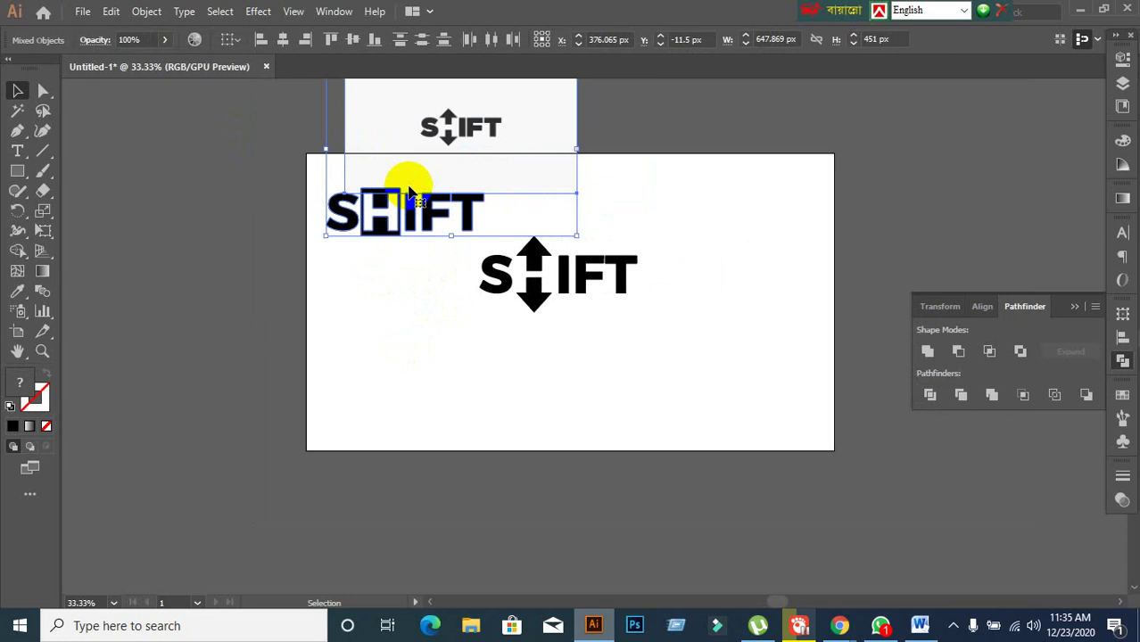
drag(407, 173, 828, 155)
drag(438, 214, 687, 326)
drag(591, 290, 615, 150)
click(616, 291)
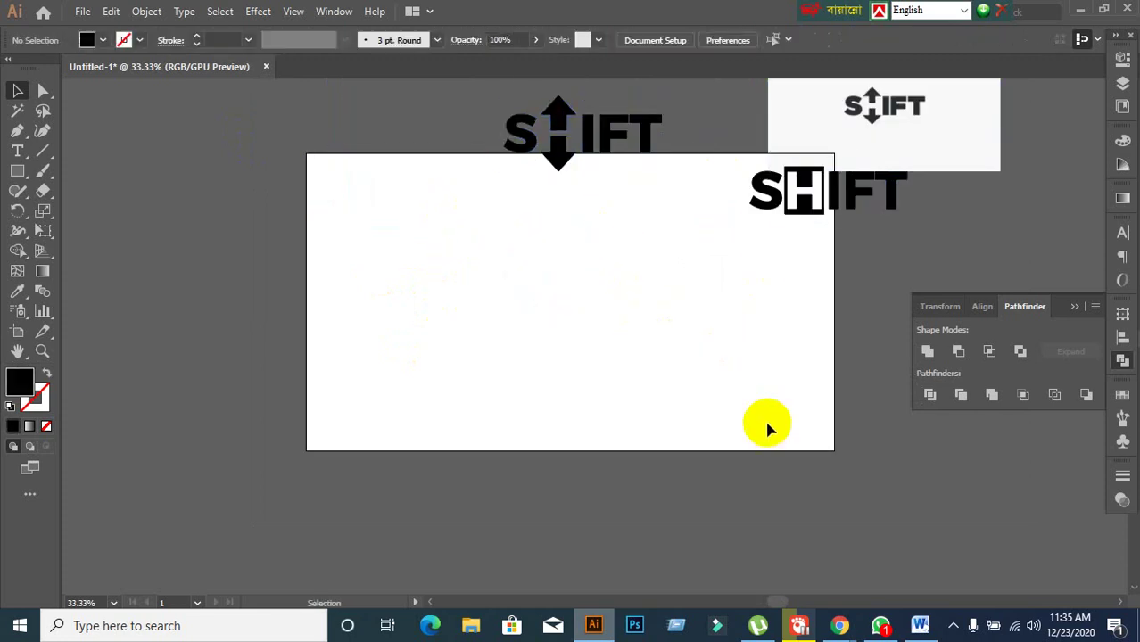
Switch to Chrome and copy the "negative SPACE" logo image from the negative space logo search results
mouse_move(839, 625)
click(704, 554)
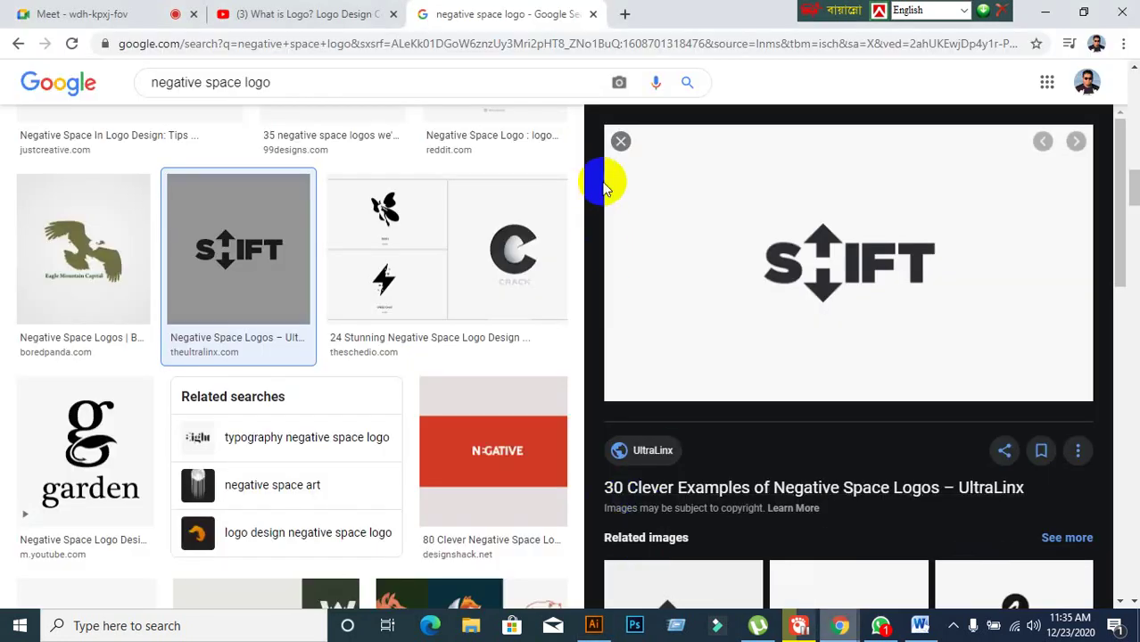
click(623, 142)
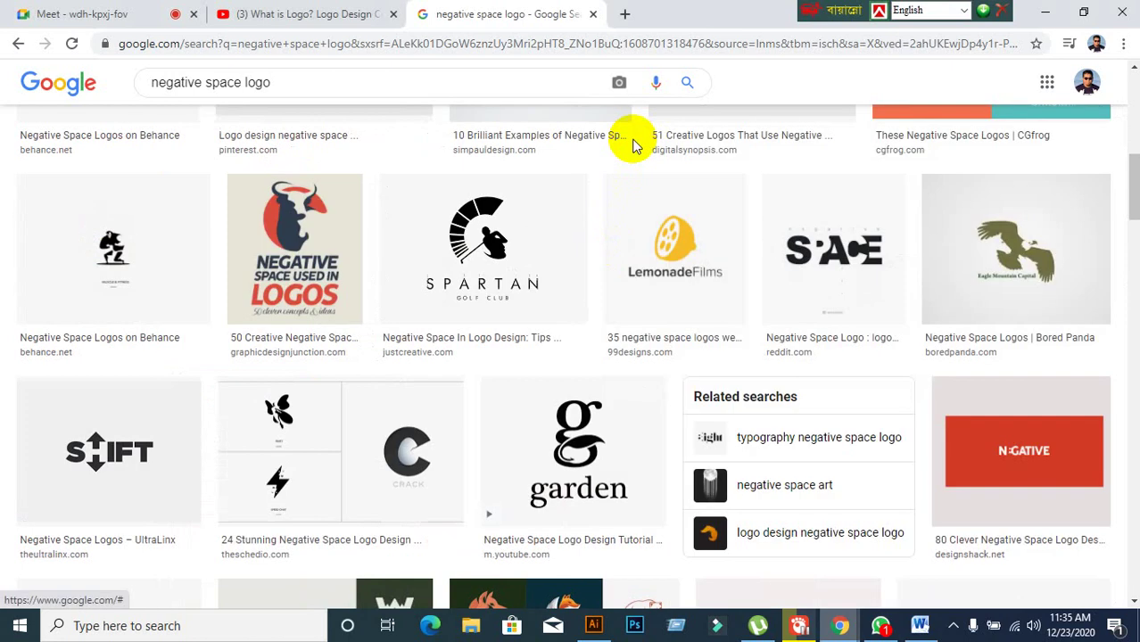
click(822, 265)
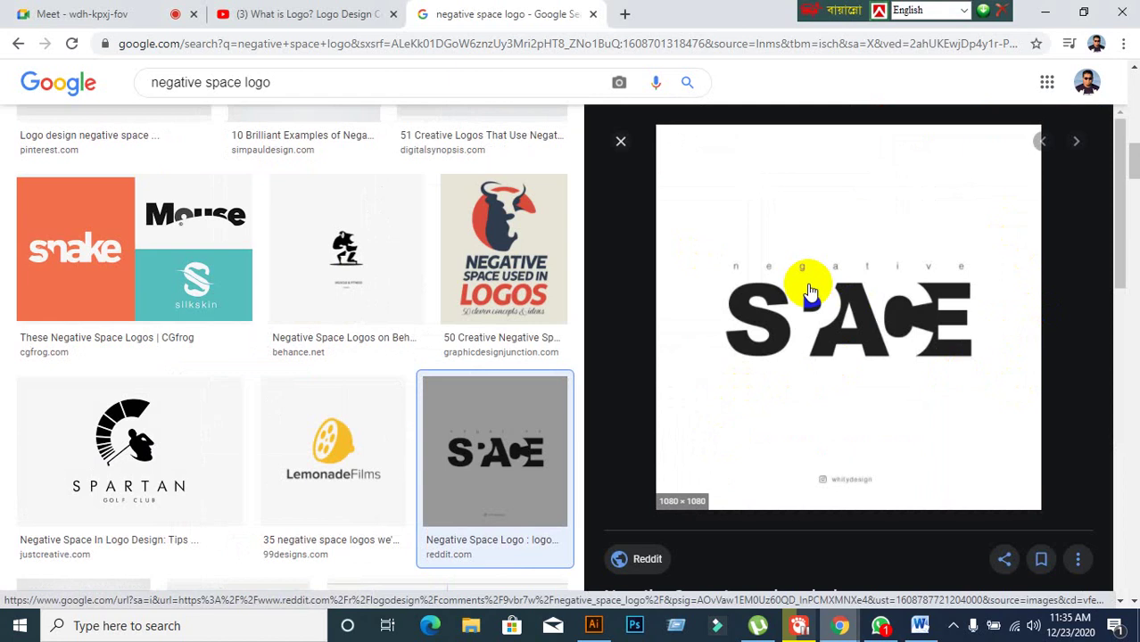
right_click(807, 284)
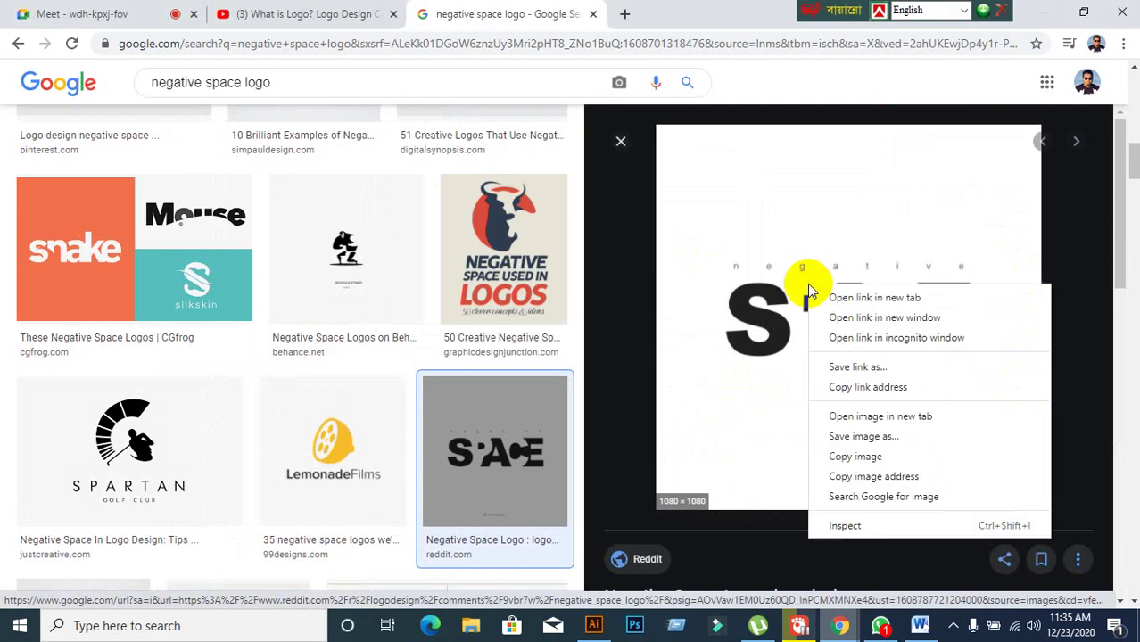
click(852, 456)
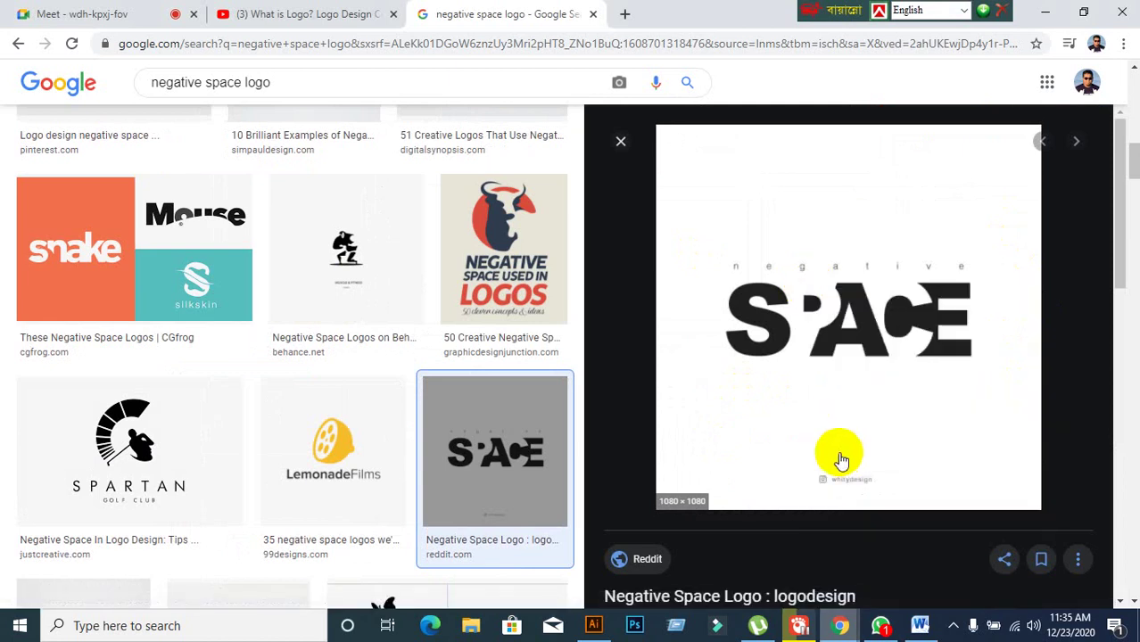
click(620, 142)
Switch back to Illustrator, paste the SPACE logo image and place it beside the artboard's left edge
click(592, 625)
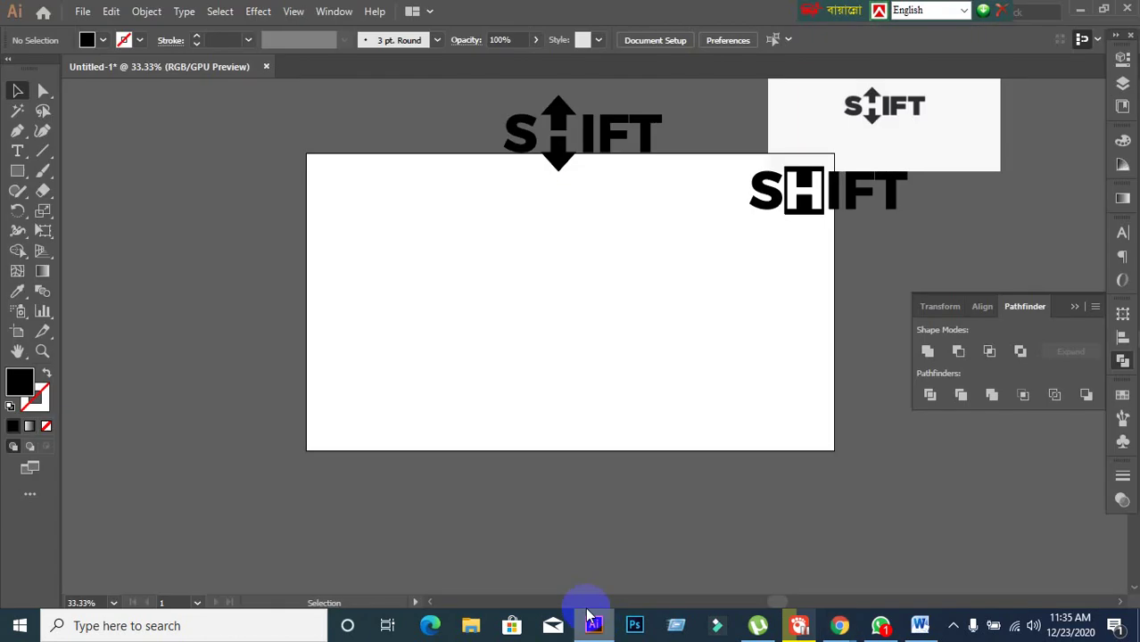
key(ctrl+v)
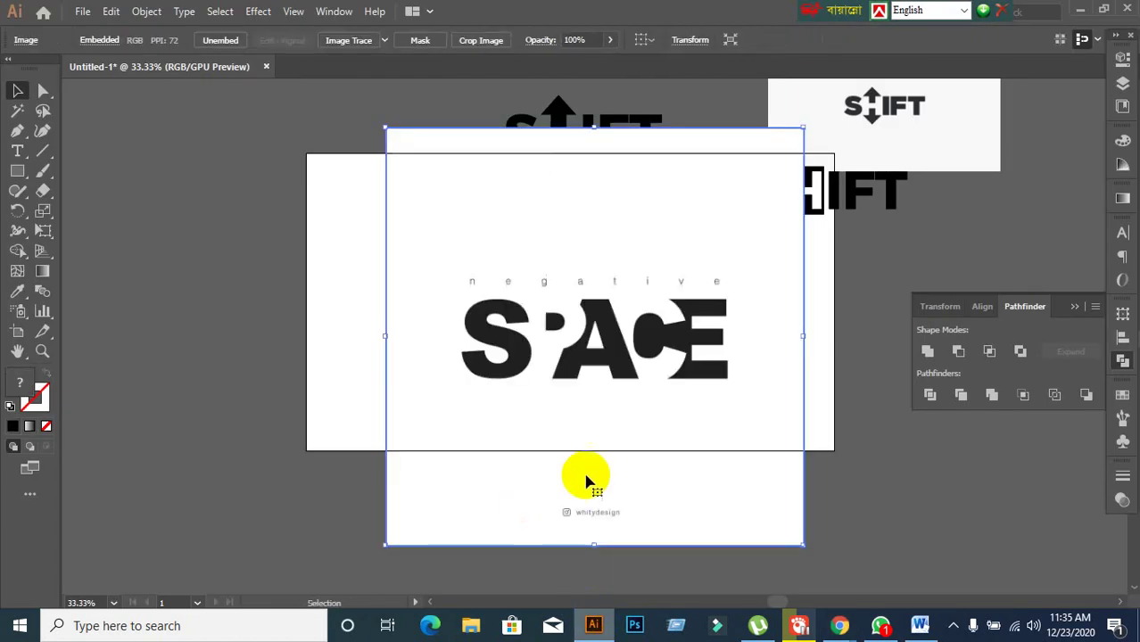
key(ctrl+minus)
drag(599, 429, 535, 353)
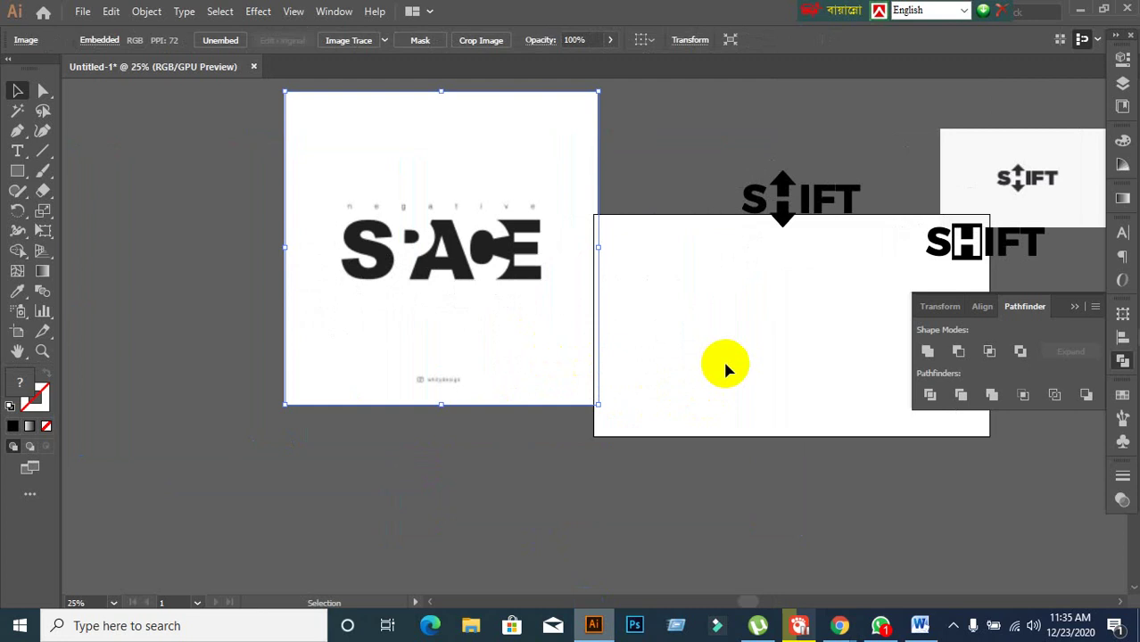
click(606, 364)
drag(784, 376, 644, 376)
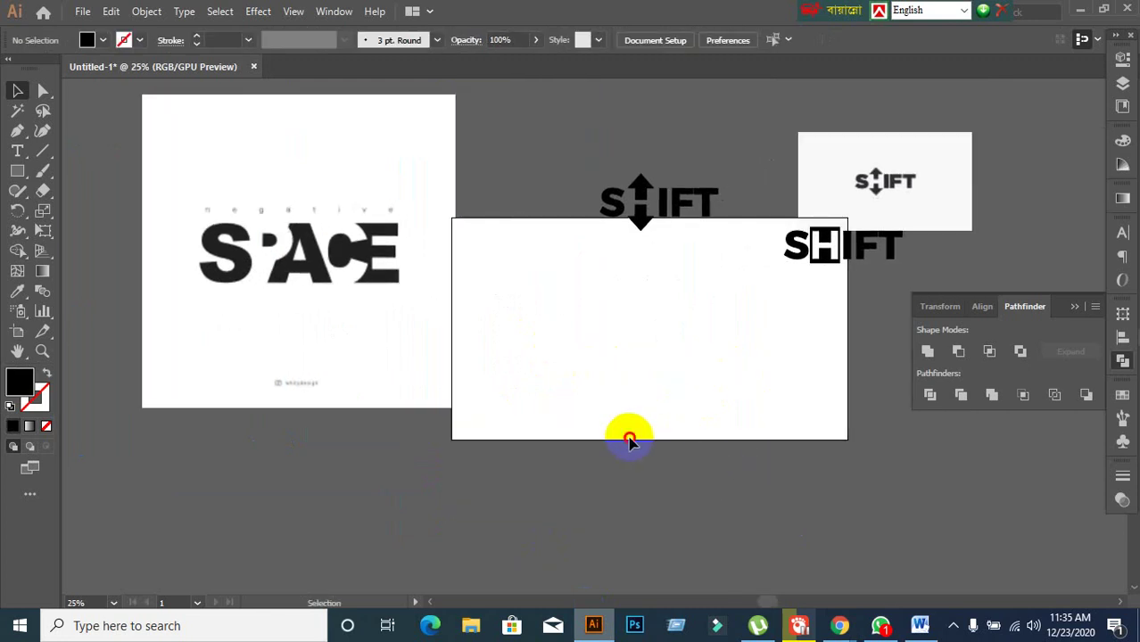
click(356, 349)
click(646, 484)
Add the text SPACE in Montserrat Bold on the artboard and enlarge it to about 290 pt
click(17, 150)
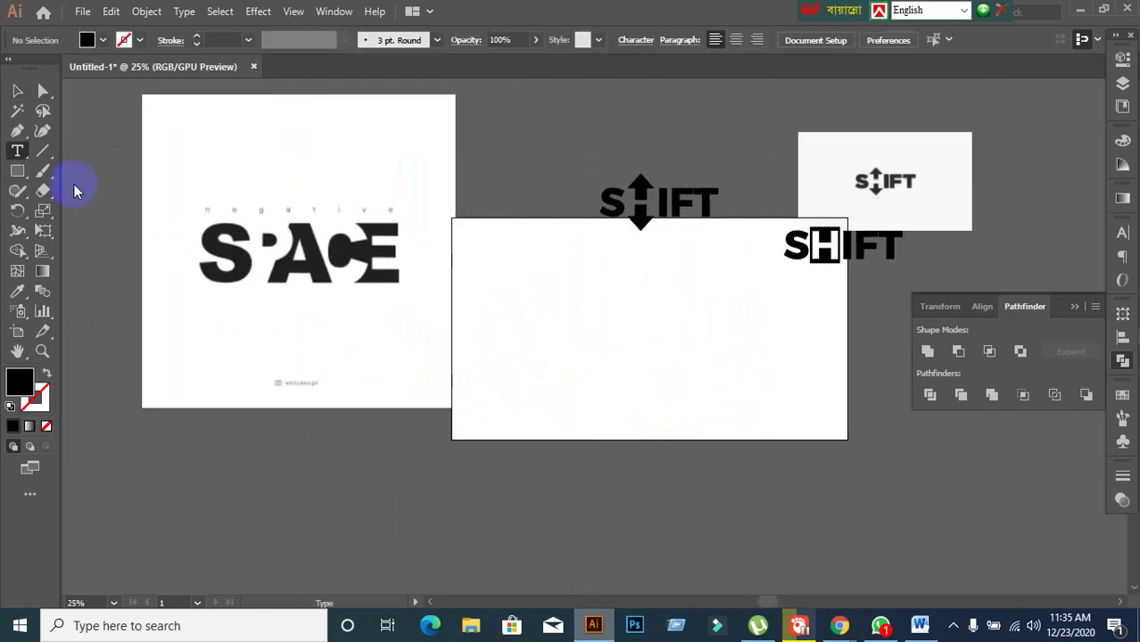
click(565, 342)
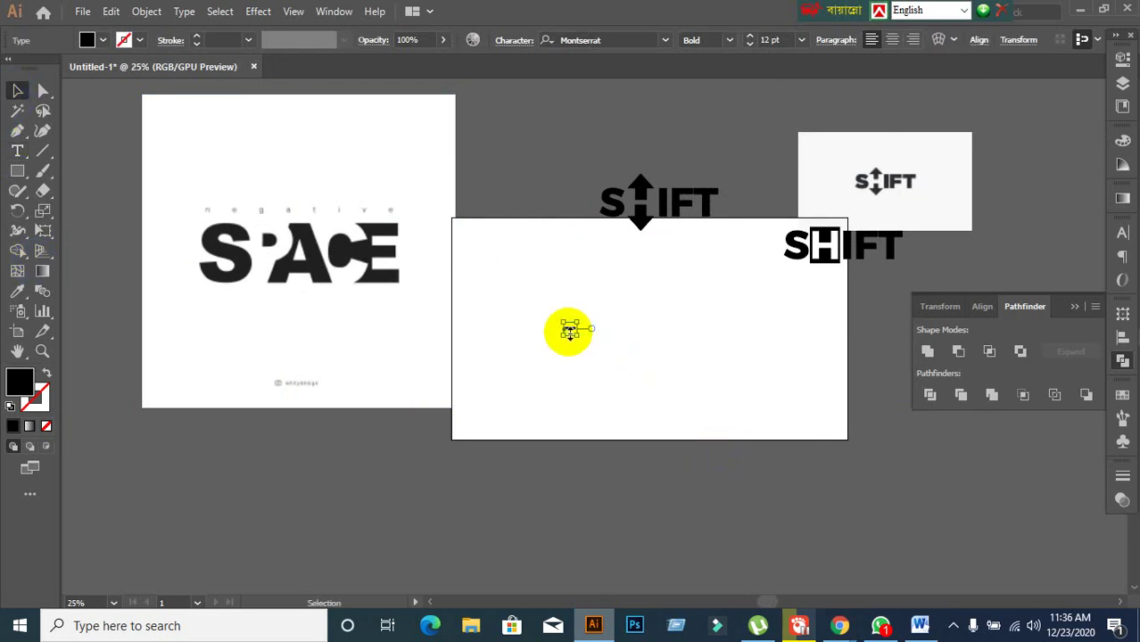
drag(571, 330, 729, 421)
drag(691, 358, 638, 316)
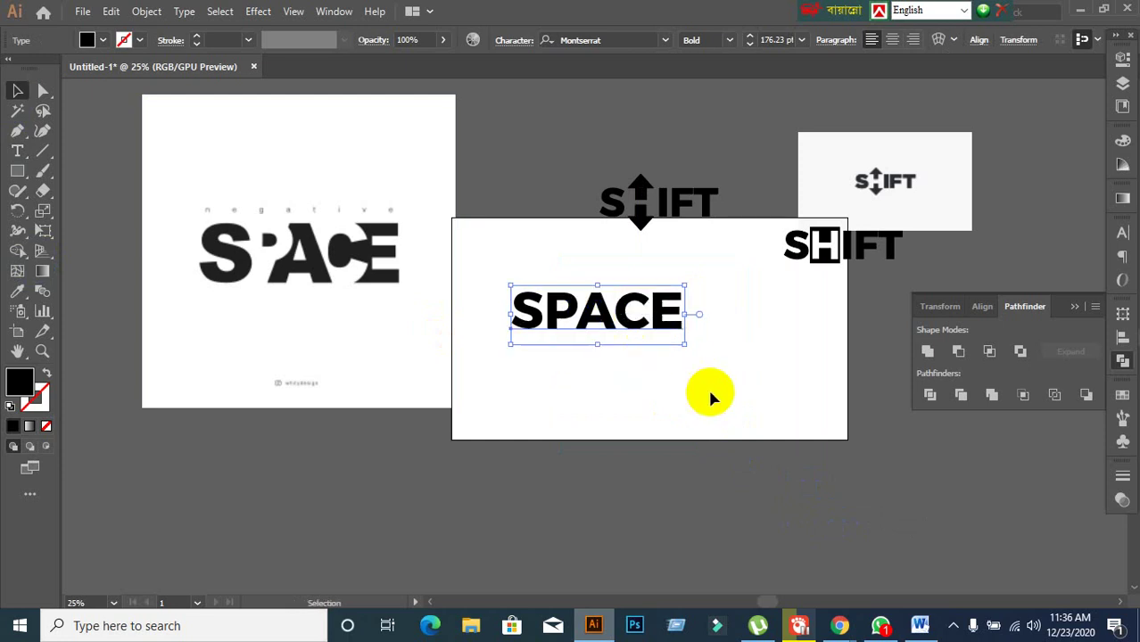
drag(685, 346, 797, 441)
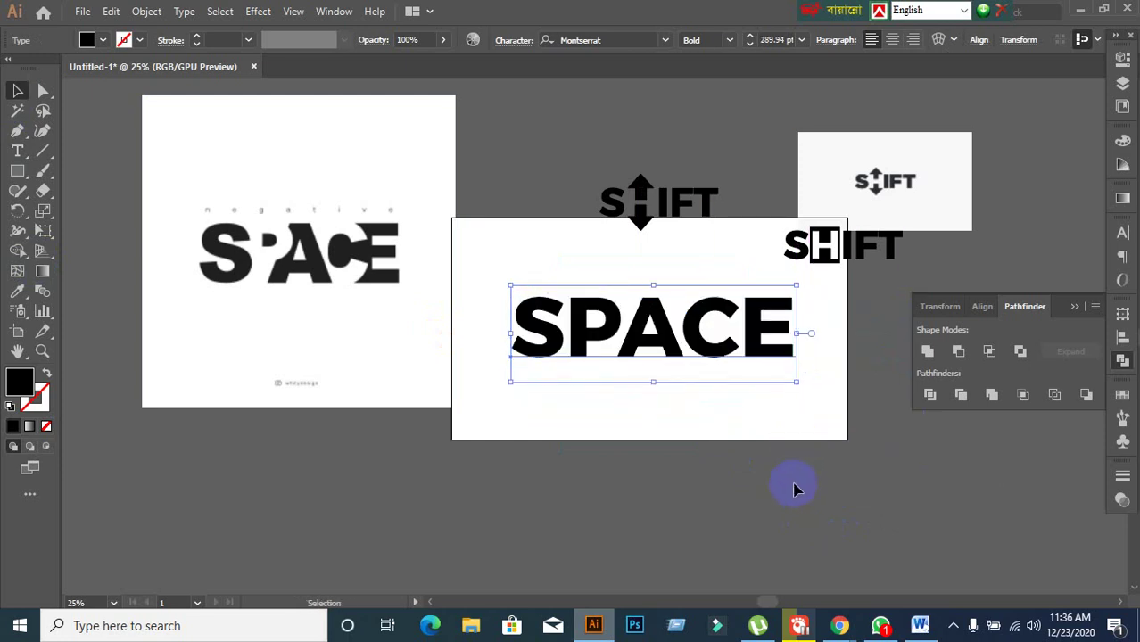
click(797, 489)
click(745, 344)
Move the SPACE reference image slightly upward and reselect the SPACE text
mouse_move(382, 299)
mouse_down()
mouse_move(378, 338)
mouse_move(373, 291)
mouse_up()
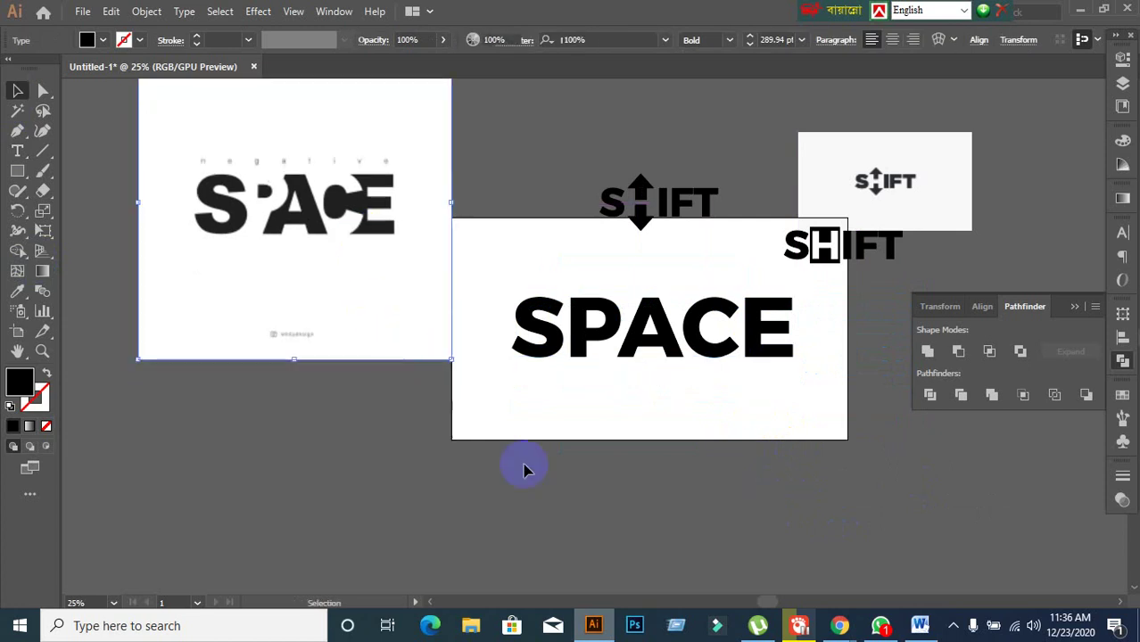
click(576, 348)
click(574, 344)
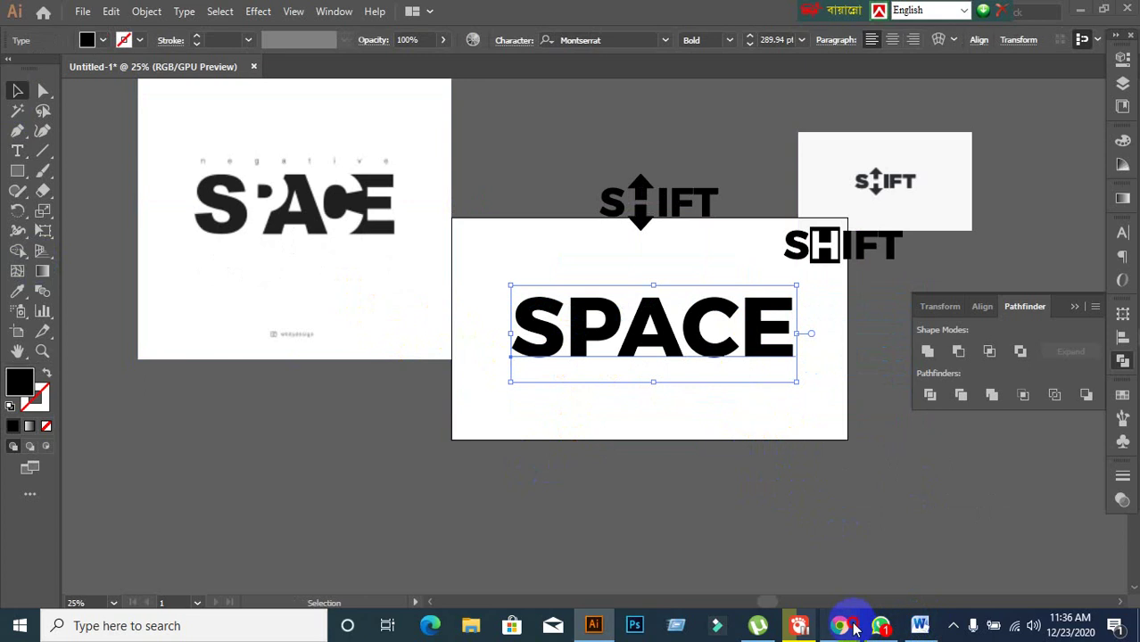
Switch to Chrome to check the Google Meet call, and return to Illustrator
mouse_move(843, 623)
click(752, 556)
click(94, 14)
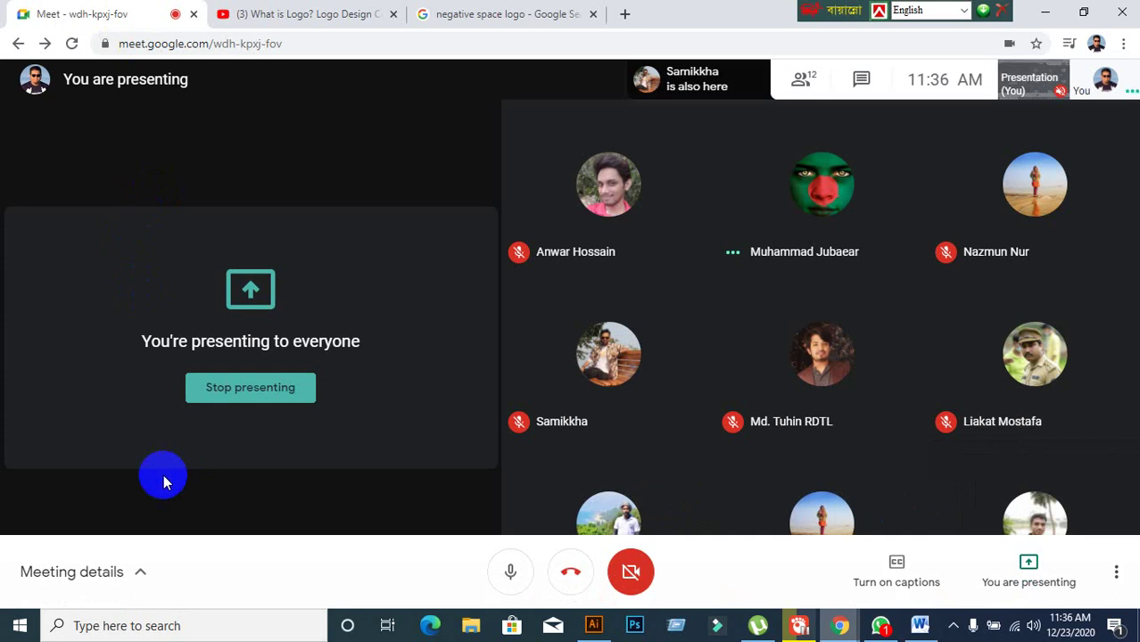
click(593, 625)
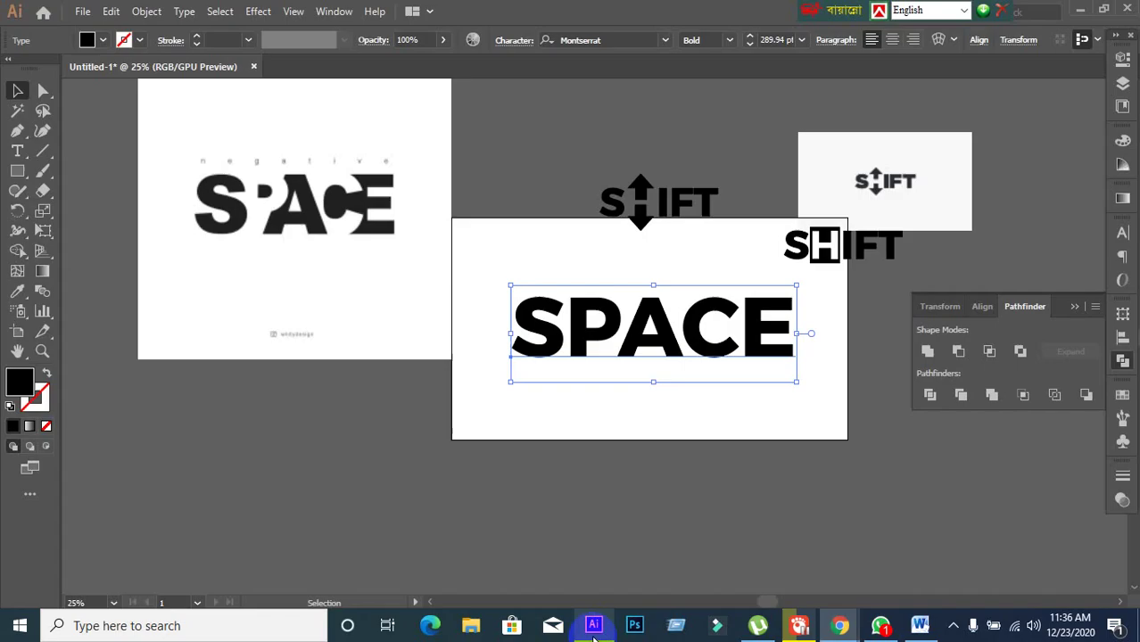
Align the SPACE reference image roughly level with the text, and move the SHIFT image and both SHIFT logos clear above the artboard
click(580, 535)
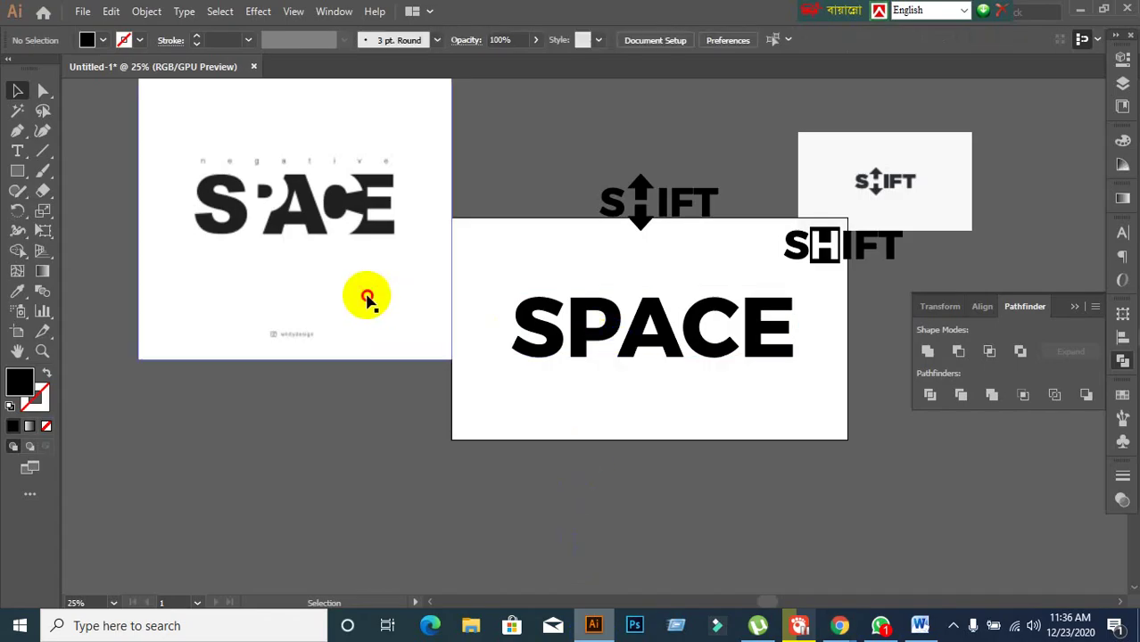
drag(367, 297, 342, 379)
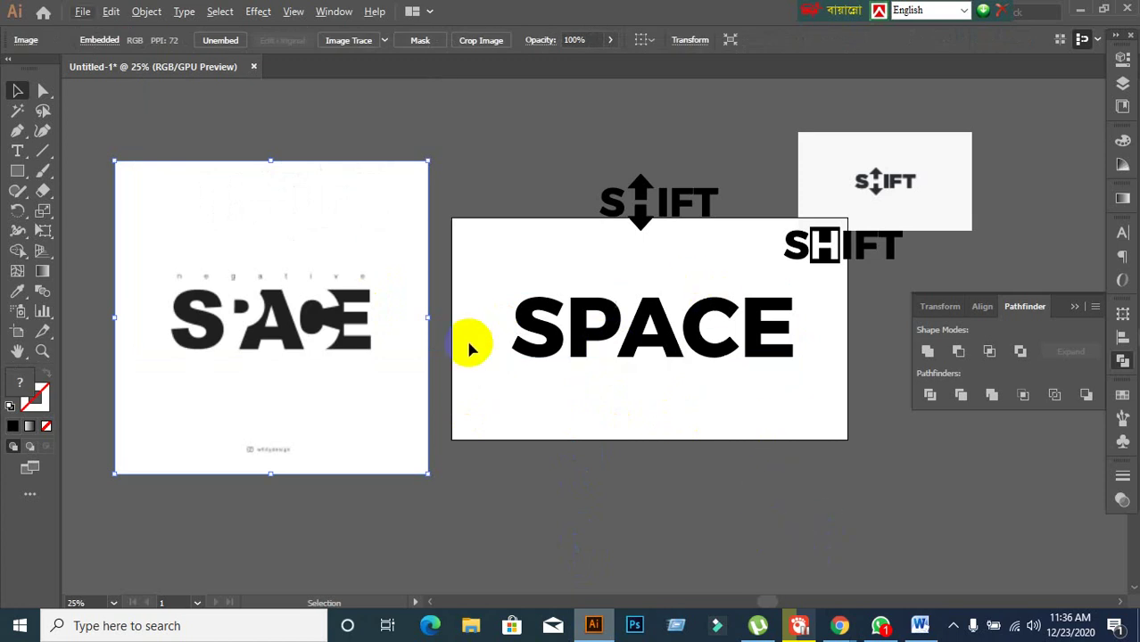
drag(864, 180, 1024, 126)
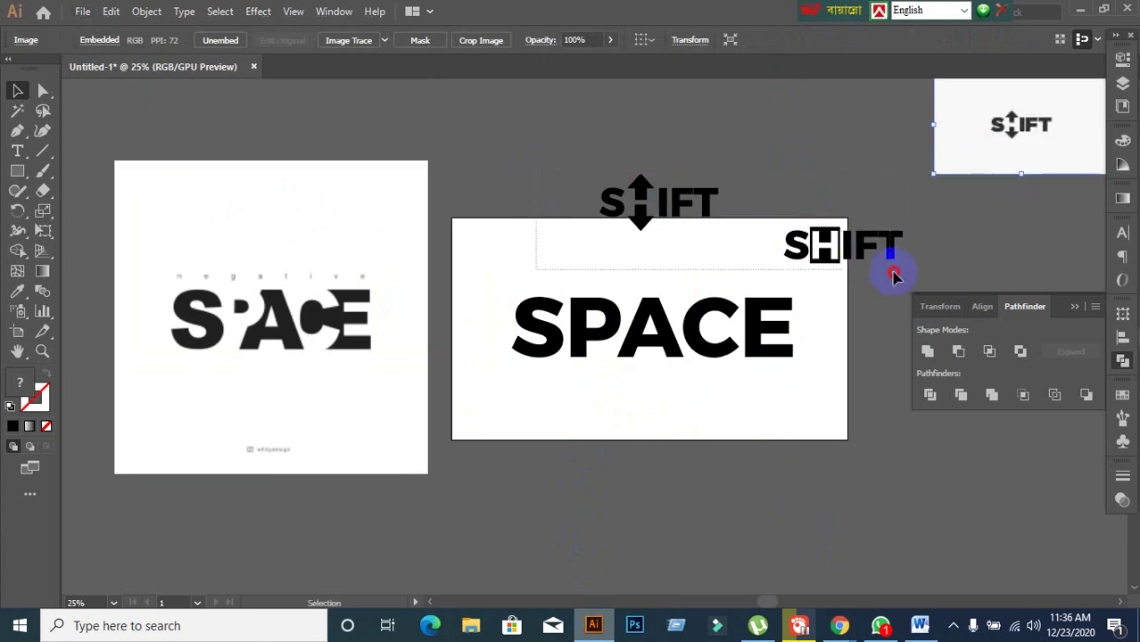
drag(909, 277, 909, 277)
drag(843, 246, 829, 154)
Reposition the SPACE text toward the artboard's left side and convert it to outlines
drag(720, 311, 720, 276)
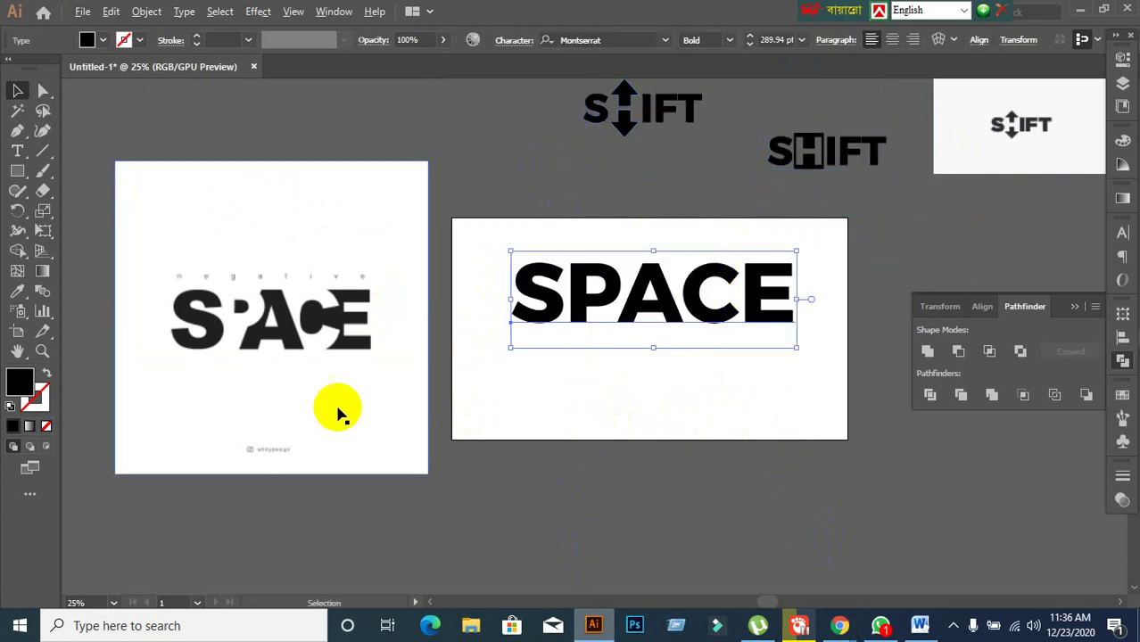
drag(331, 394, 394, 382)
click(396, 384)
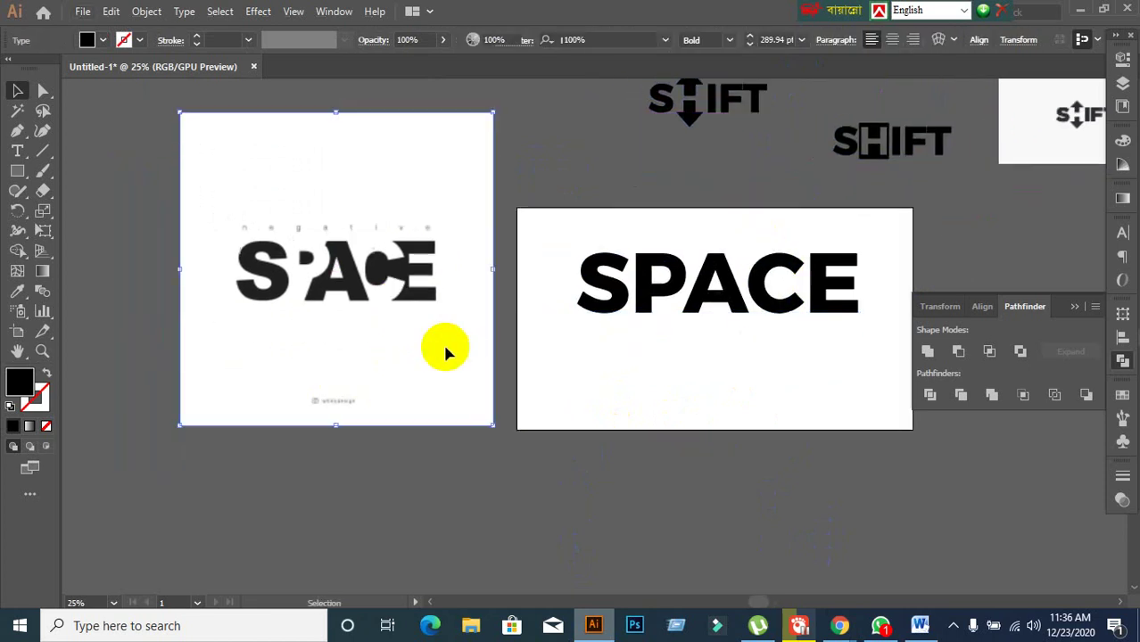
drag(718, 310, 686, 335)
right_click(685, 334)
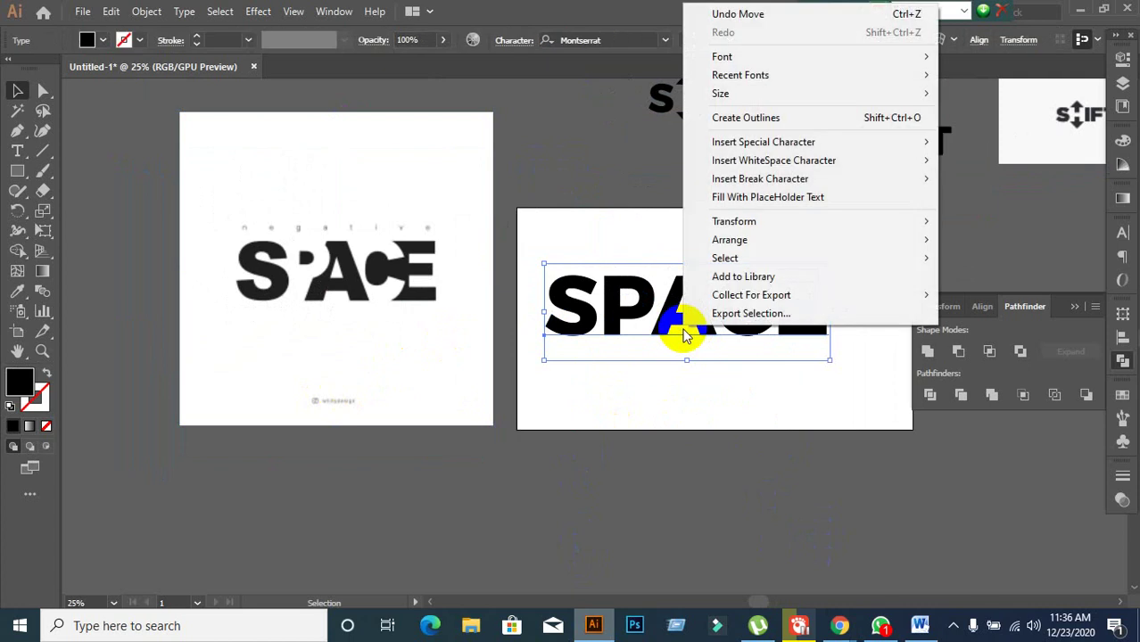
click(757, 125)
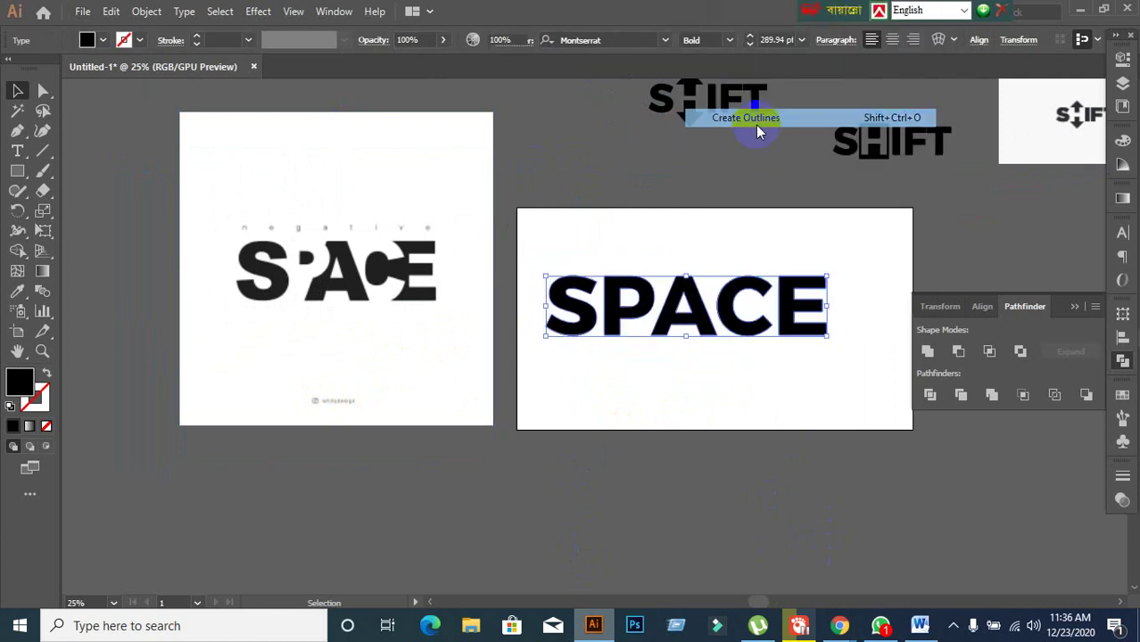
scroll(712, 457, up, 1)
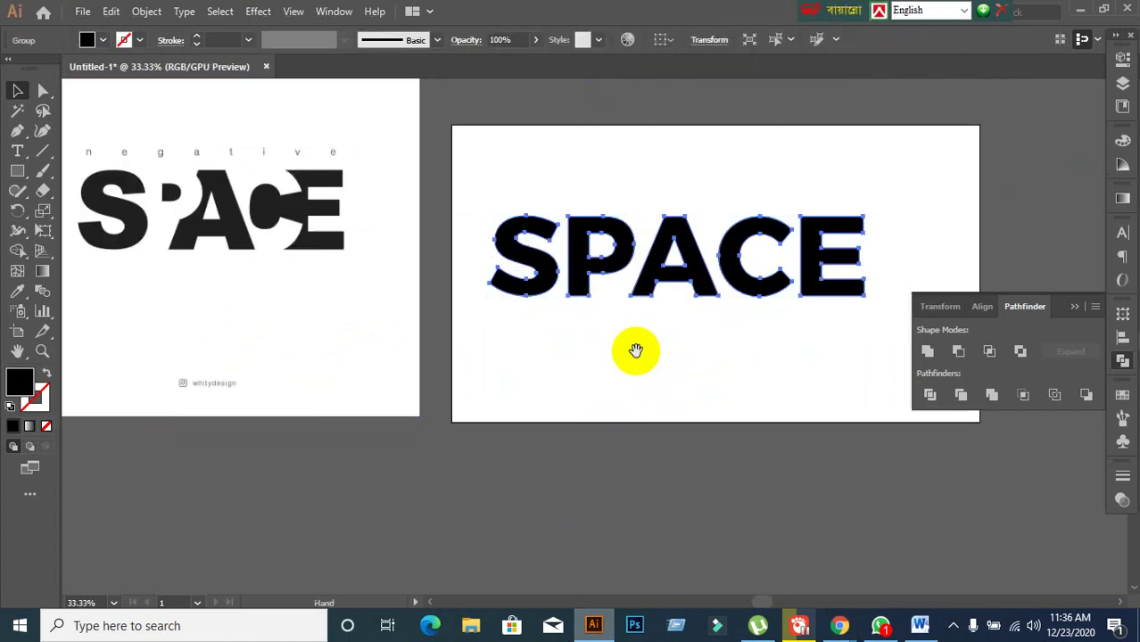
Ungroup the outlined SPACE lettering into separate letters and clear the selection
drag(636, 352, 657, 356)
right_click(630, 275)
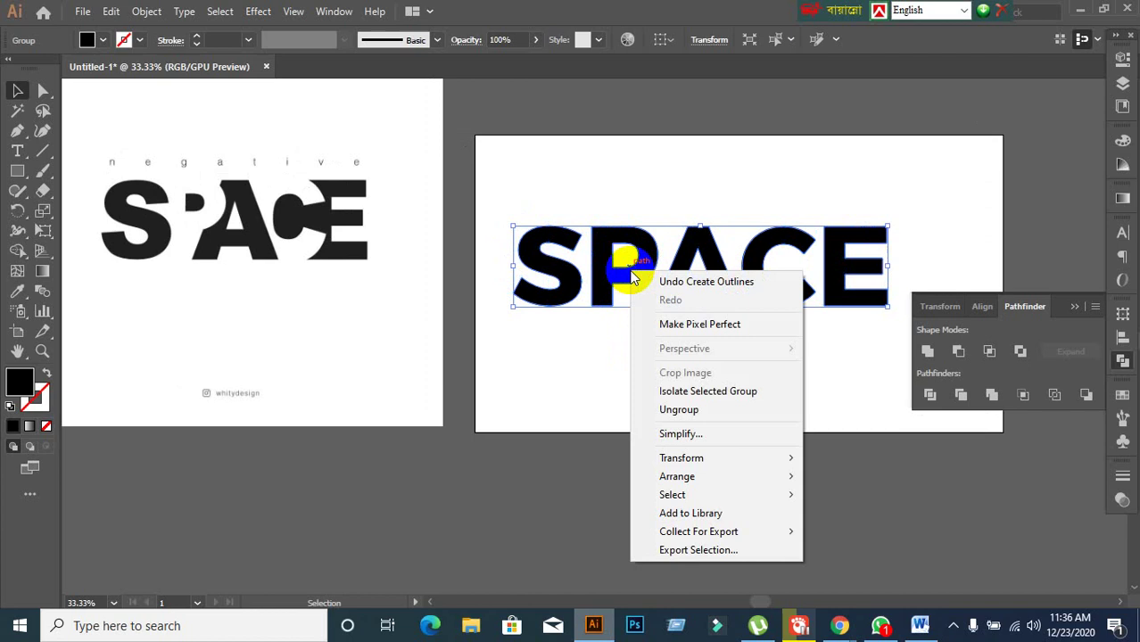
click(664, 411)
click(509, 262)
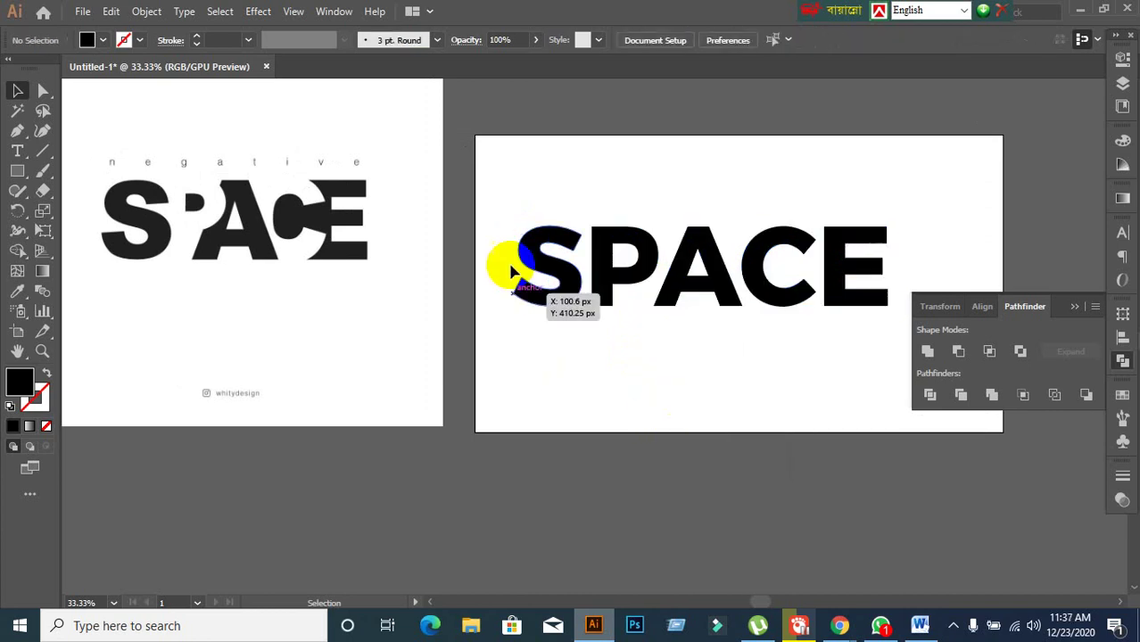
Move the S and P together toward the A until the P's bowl overlaps the A
drag(515, 203, 624, 280)
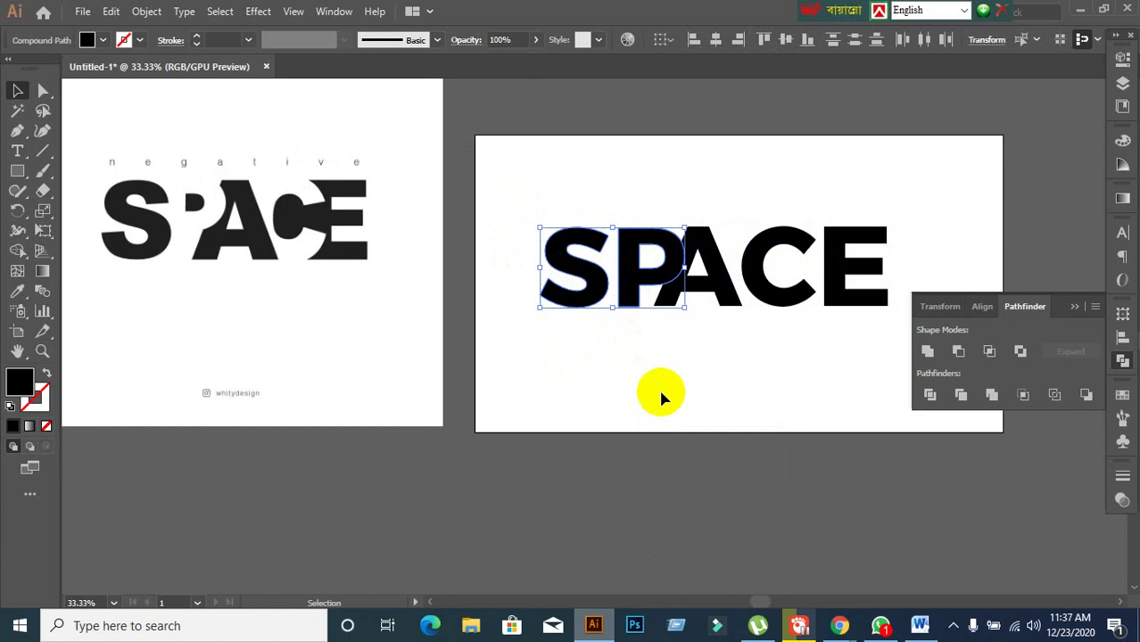
click(669, 416)
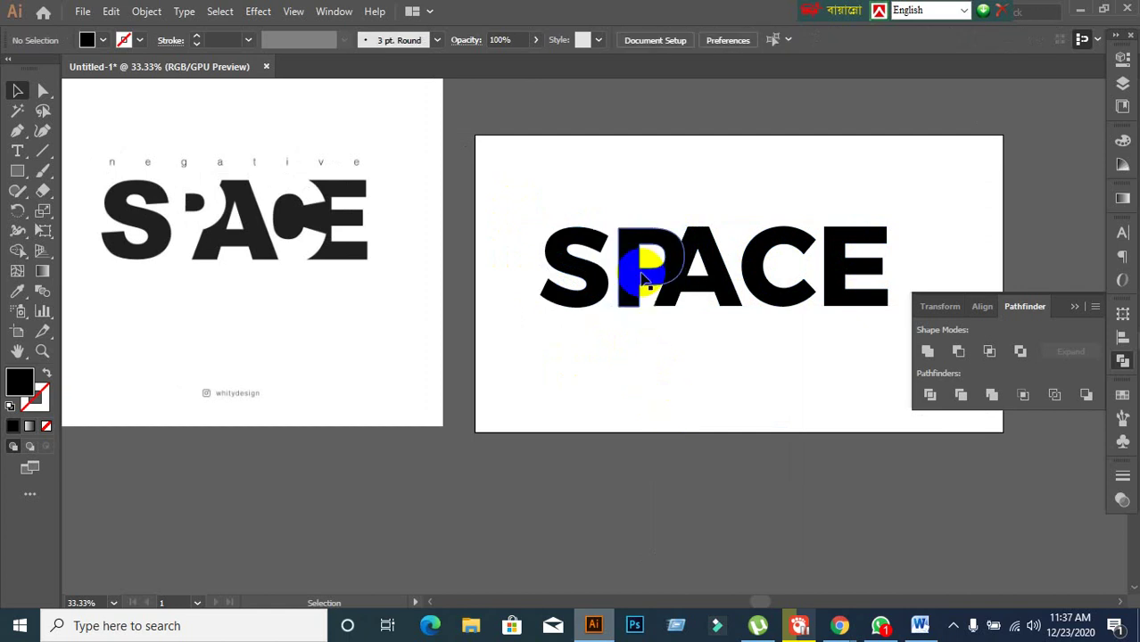
click(644, 258)
click(713, 451)
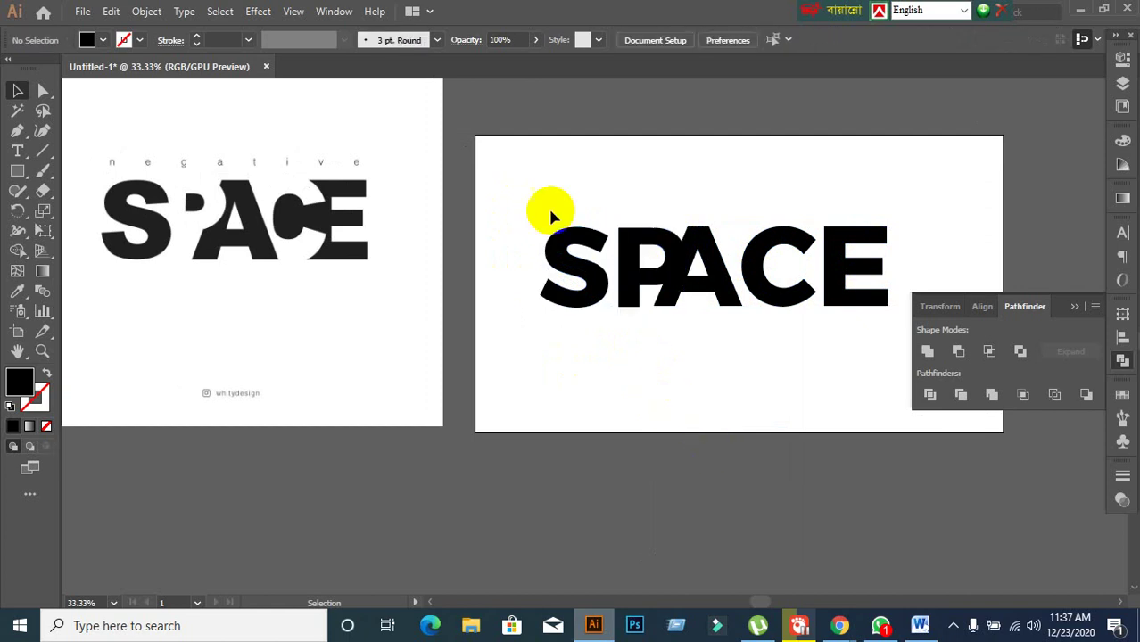
With Shape Builder, cut the P's overlap out of the A, fill the P's counter, and remove the rest of the P
drag(562, 198, 926, 356)
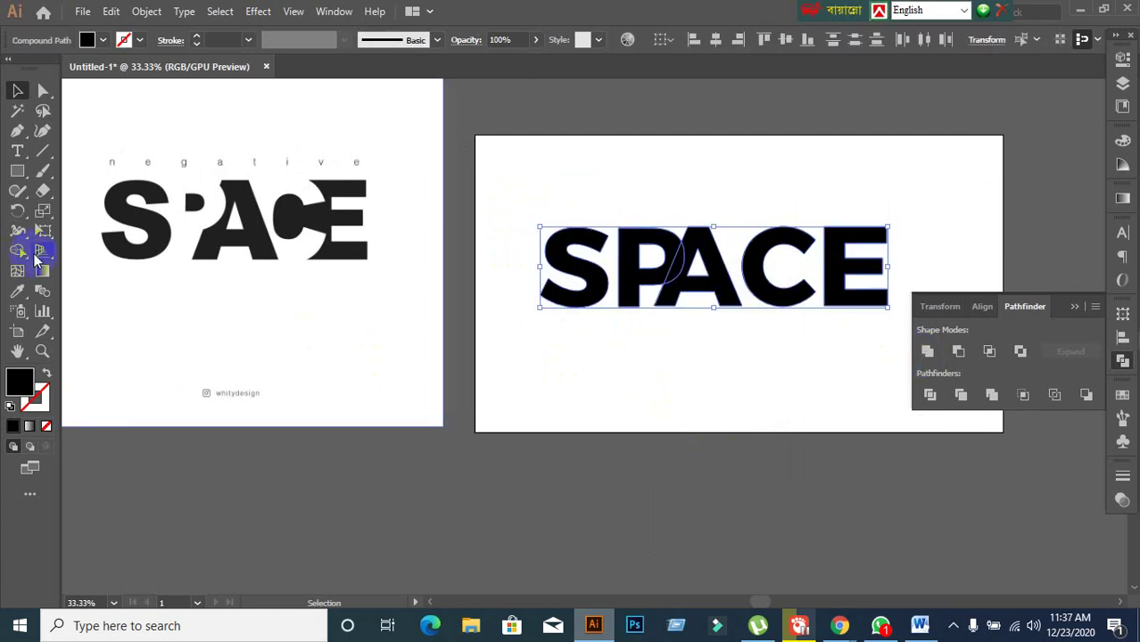
click(18, 252)
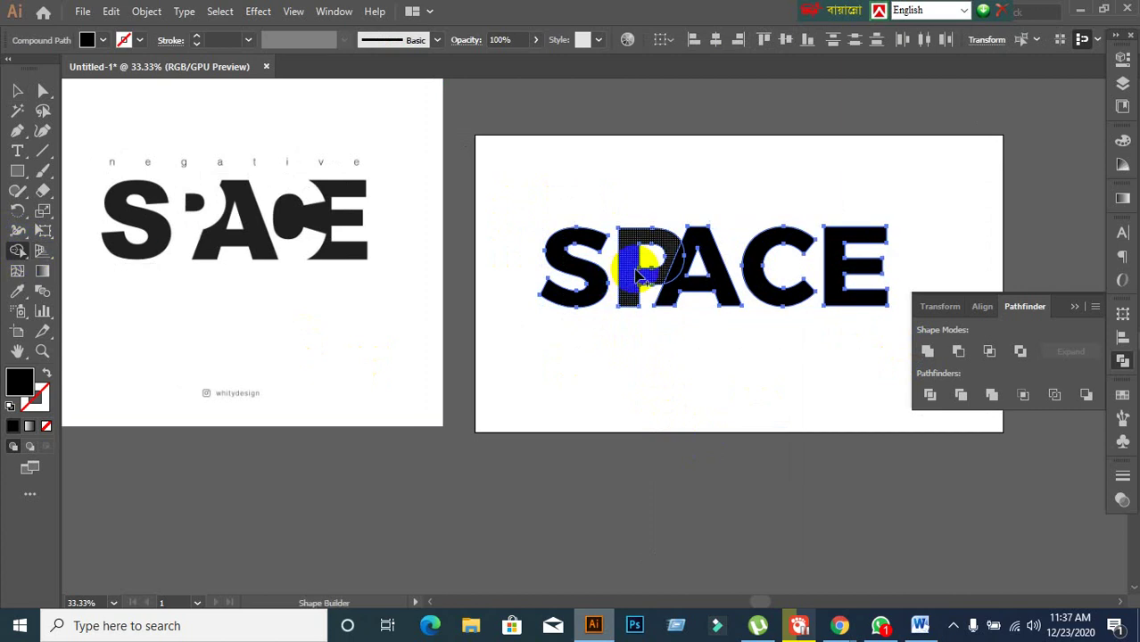
scroll(702, 338, up, 1)
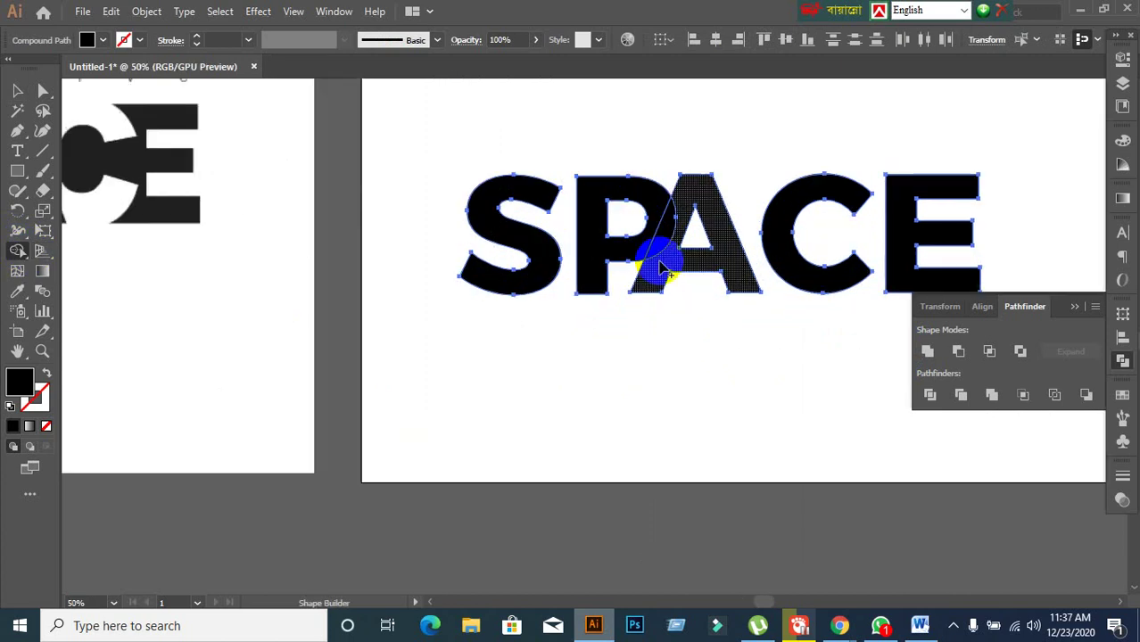
alt+click(660, 234)
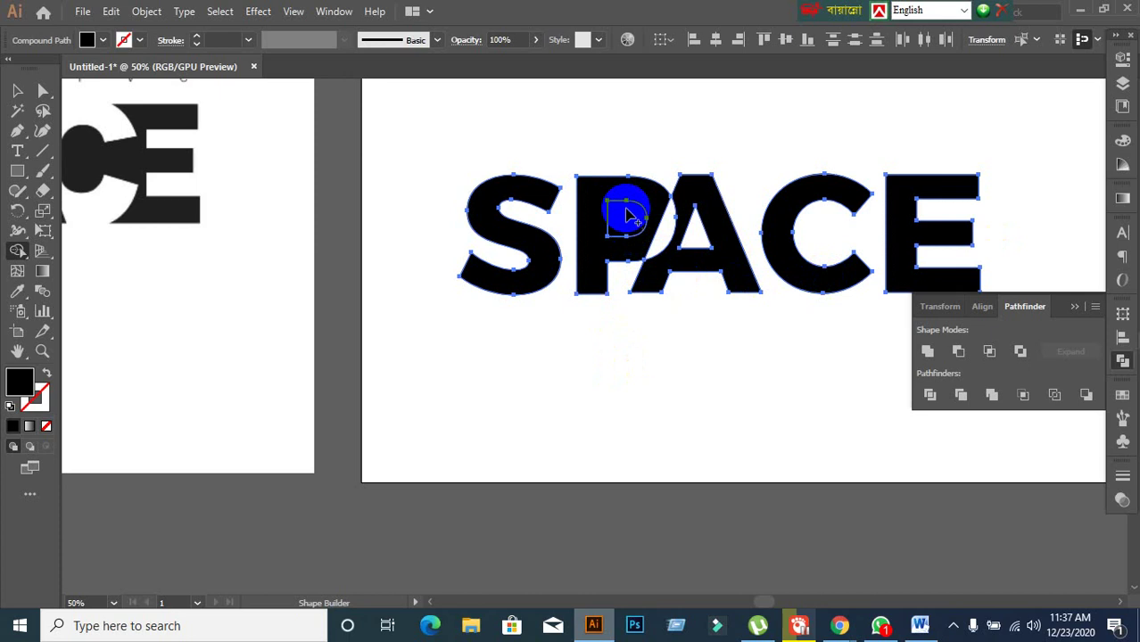
mouse_move(627, 215)
mouse_down()
mouse_move(629, 233)
mouse_move(606, 237)
mouse_move(590, 263)
mouse_up()
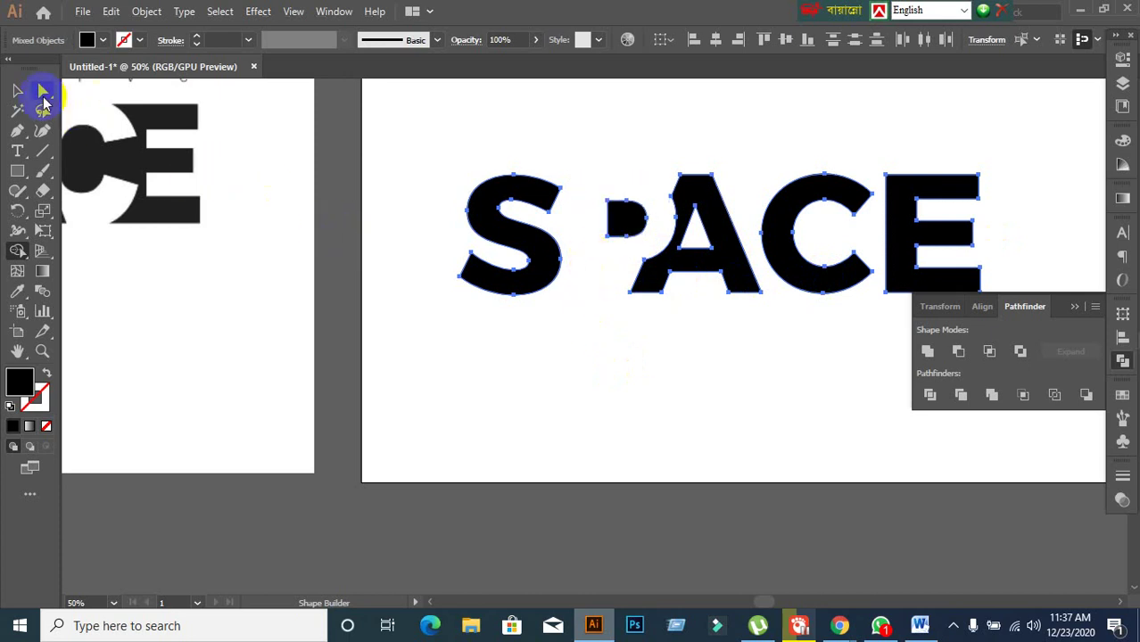
click(17, 91)
click(625, 385)
key(ctrl+minus)
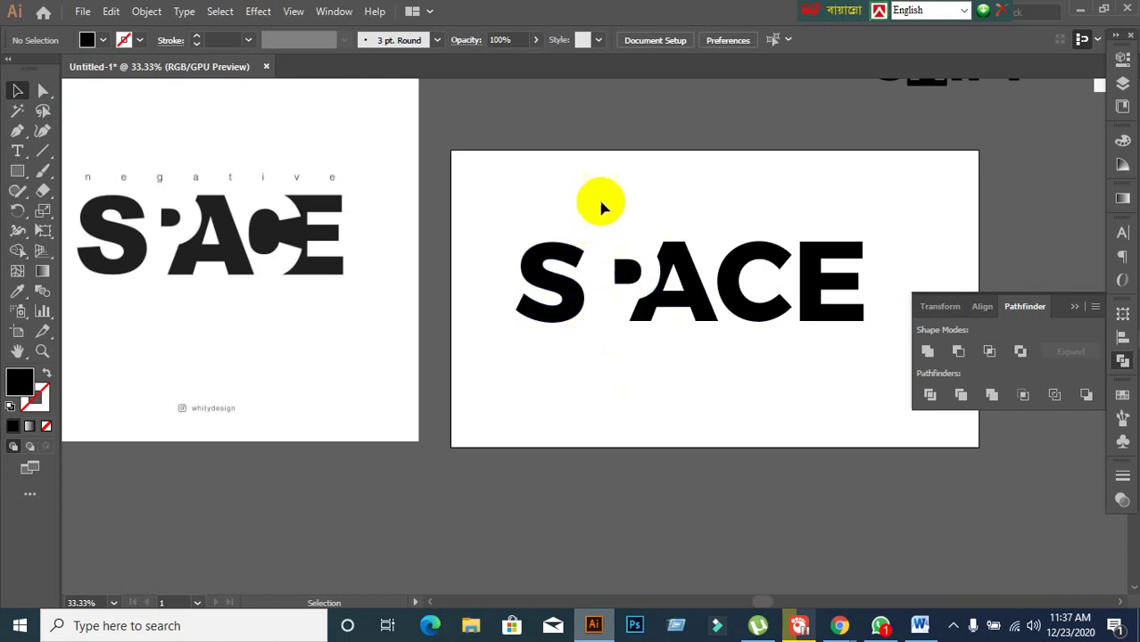
Nudge the S horizontally closer to the P's counter shape
click(563, 310)
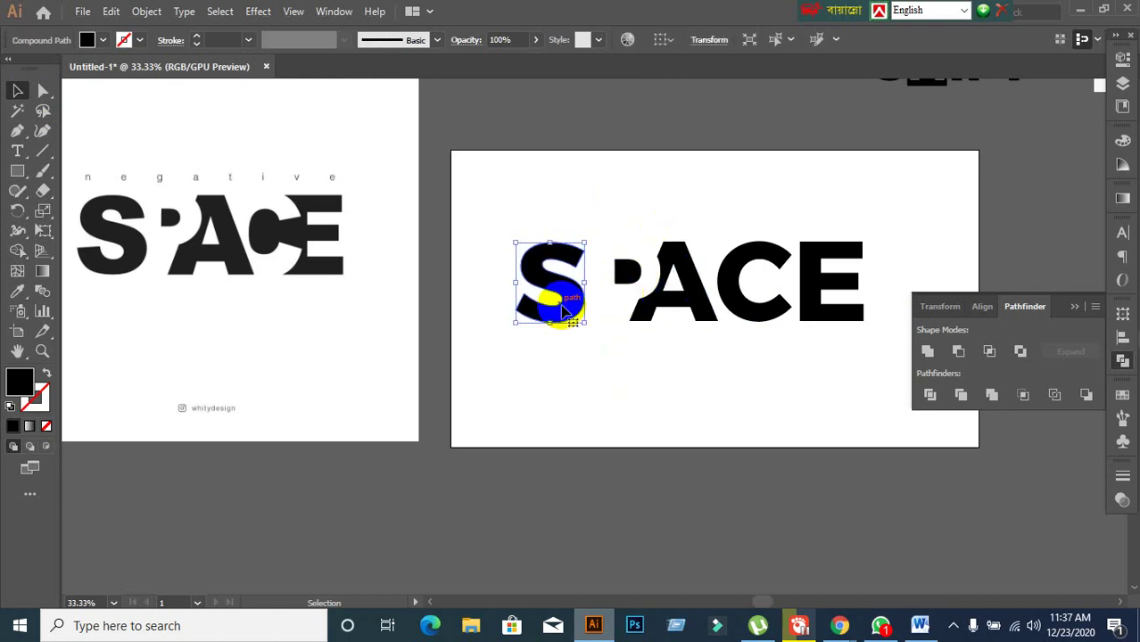
key(shift+Right)
key(shift+Right)
key(shift+Right)
key(shift+Right)
key(shift+Right)
key(shift+Right)
key(shift+Right)
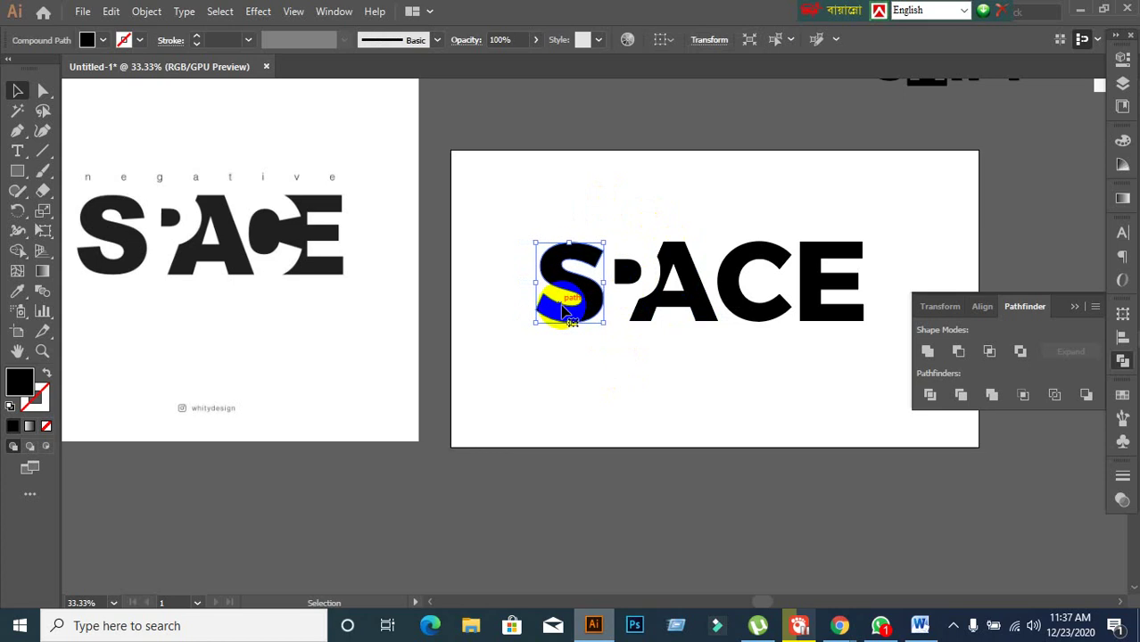
click(597, 375)
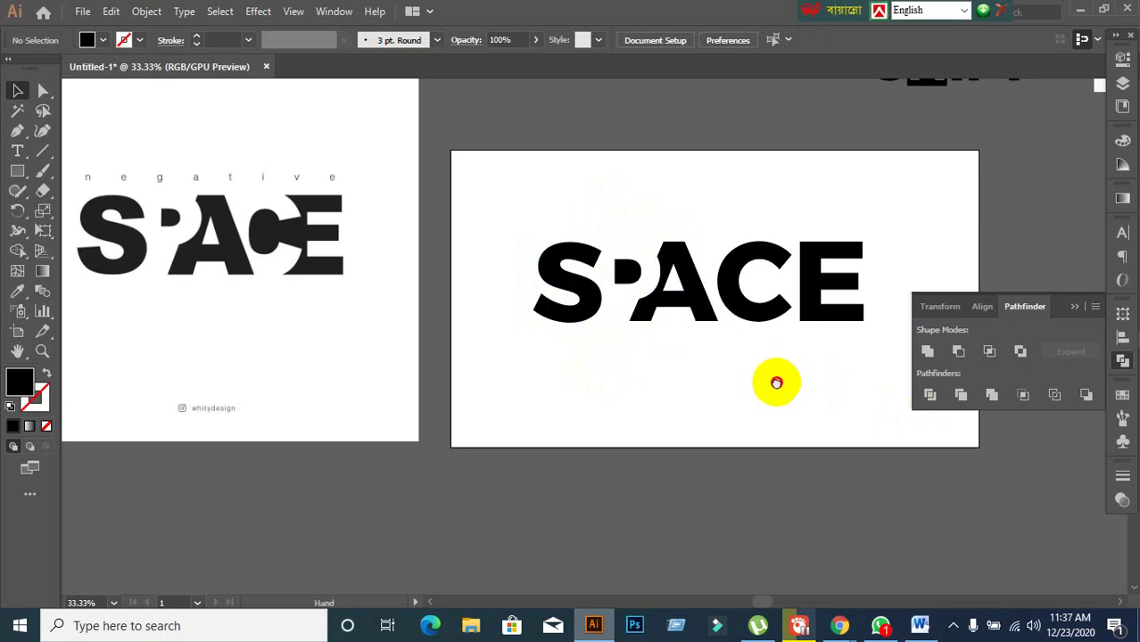
Move the C and E together to overlap the A, and shift the E further to overlap the C's open end
drag(776, 382, 682, 390)
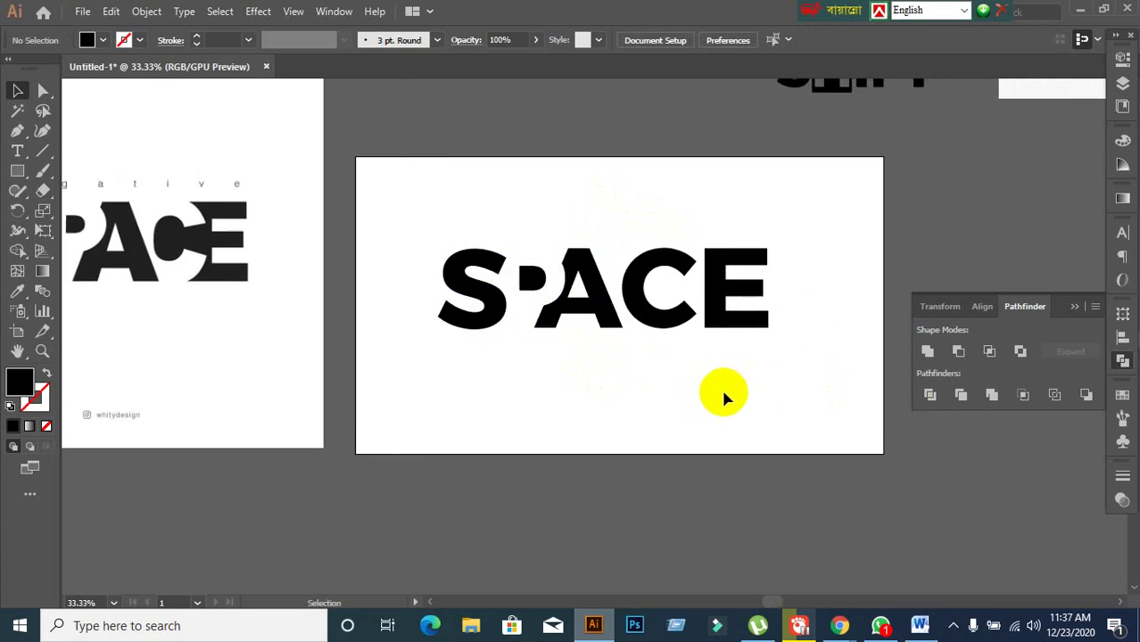
drag(649, 229, 720, 331)
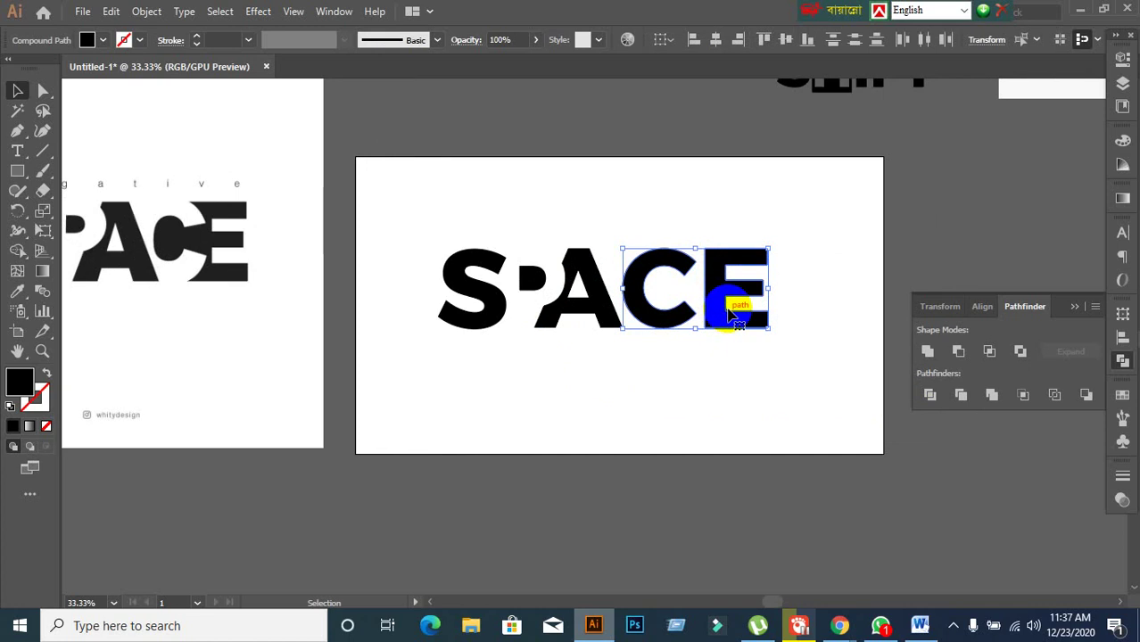
drag(726, 311, 706, 310)
click(733, 364)
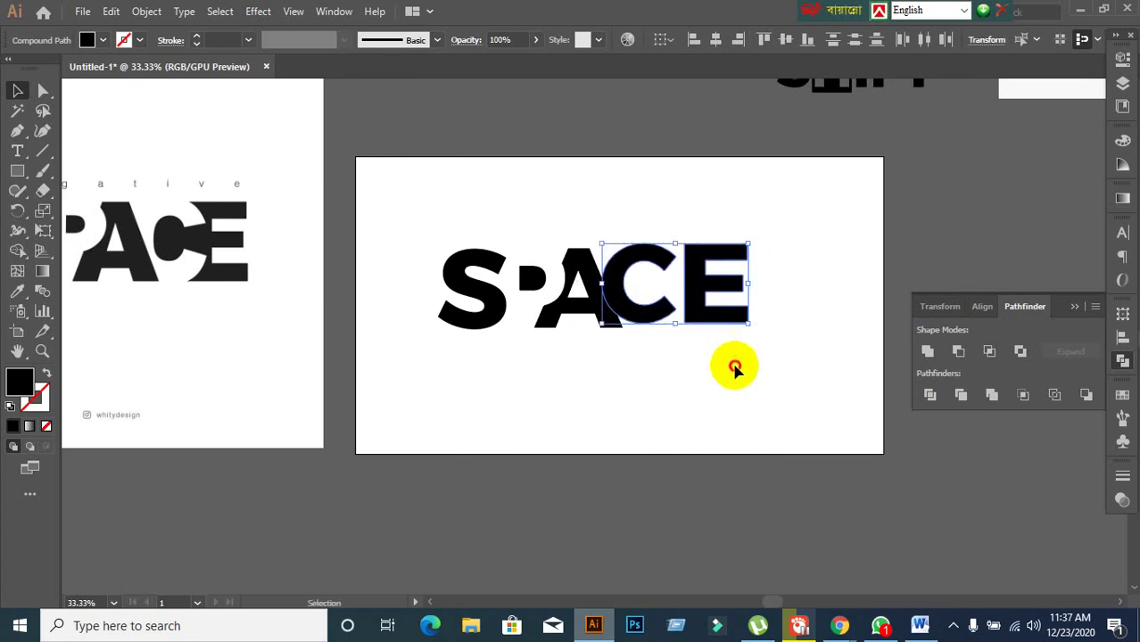
click(691, 303)
click(727, 366)
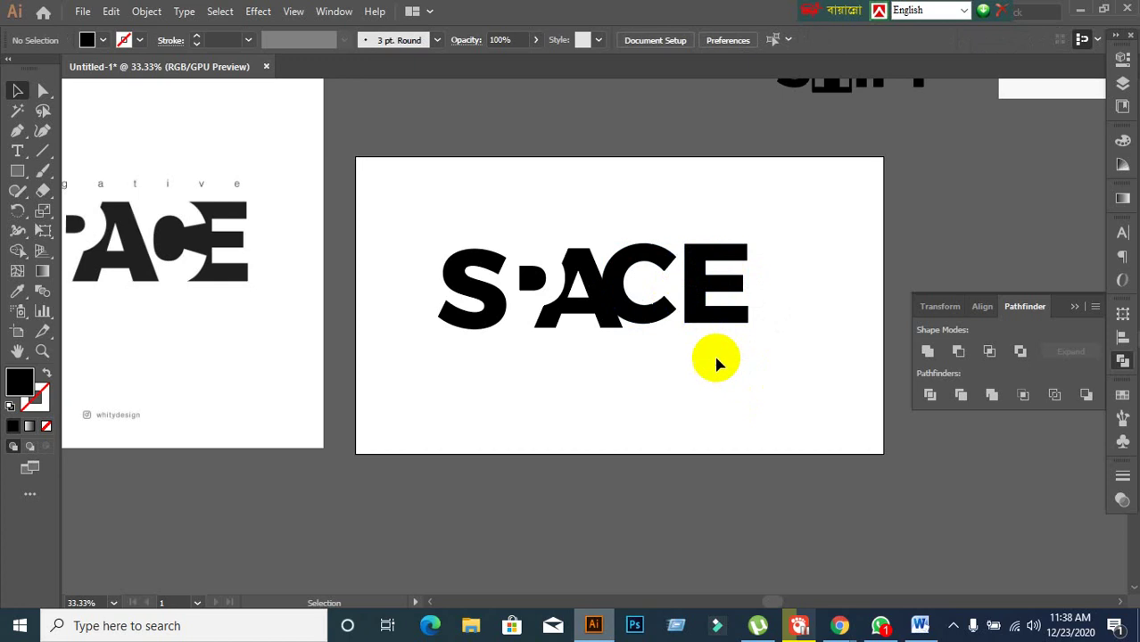
drag(694, 292, 674, 286)
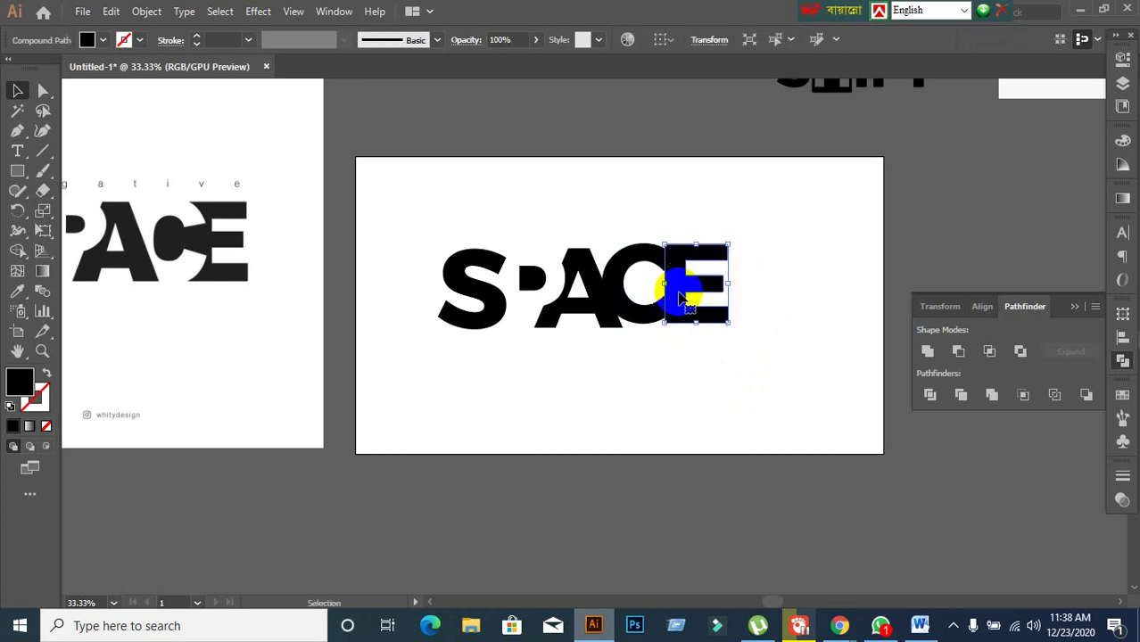
click(731, 376)
Try to fill the C's counter and cut away its body with Shape Builder across the A, C and E
drag(624, 223, 775, 431)
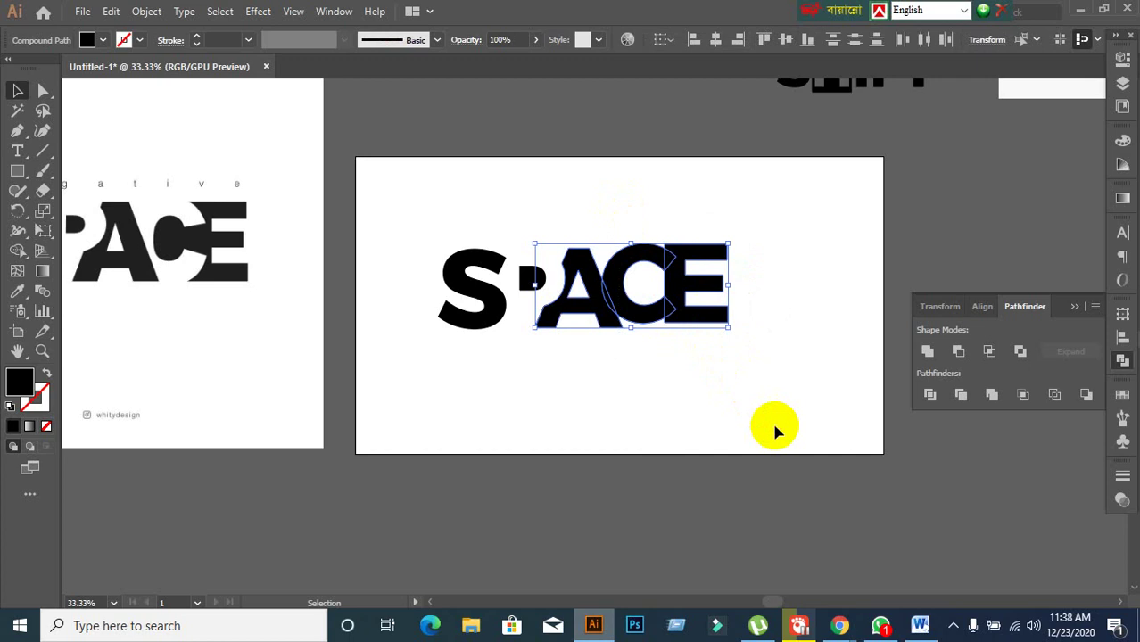
scroll(649, 276, up, 1)
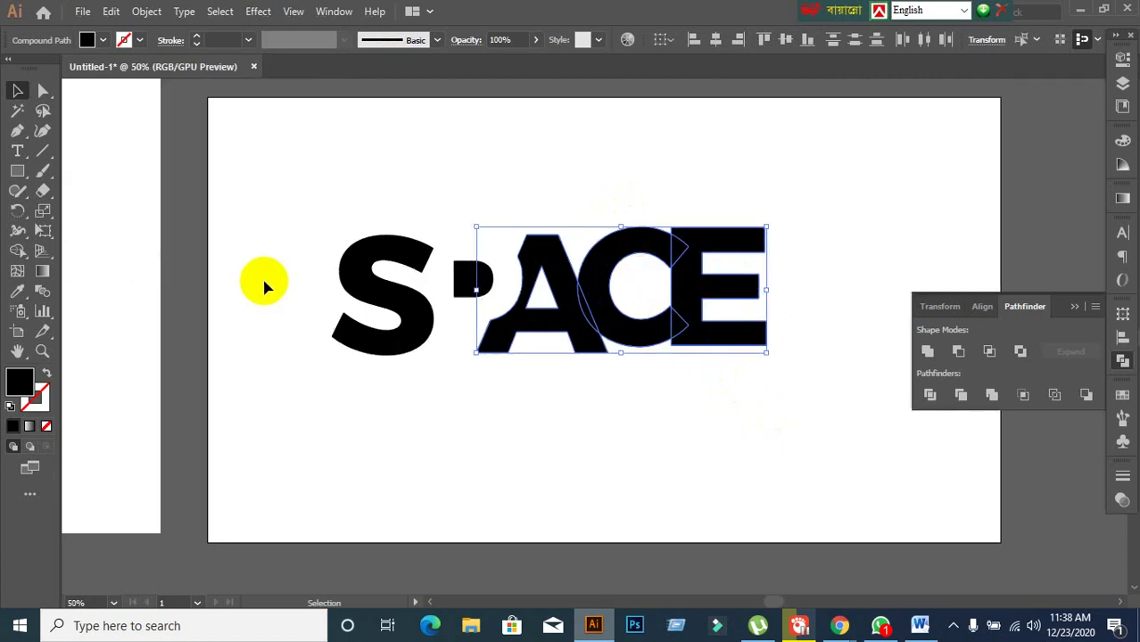
scroll(264, 284, down, 1)
click(17, 253)
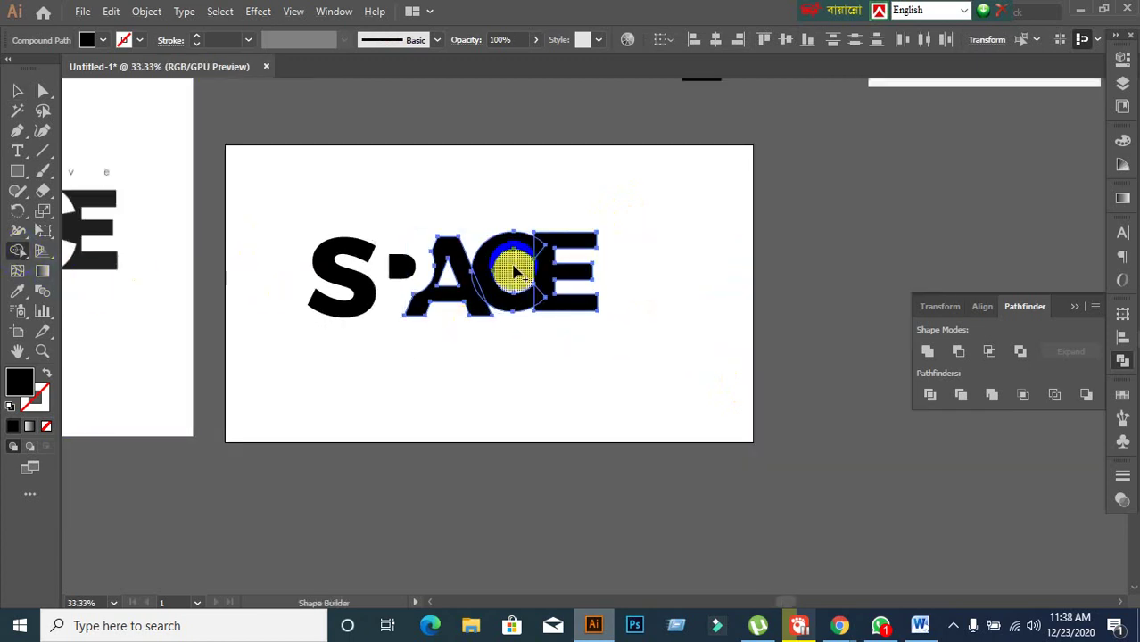
drag(528, 272, 555, 272)
scroll(580, 281, down, 1)
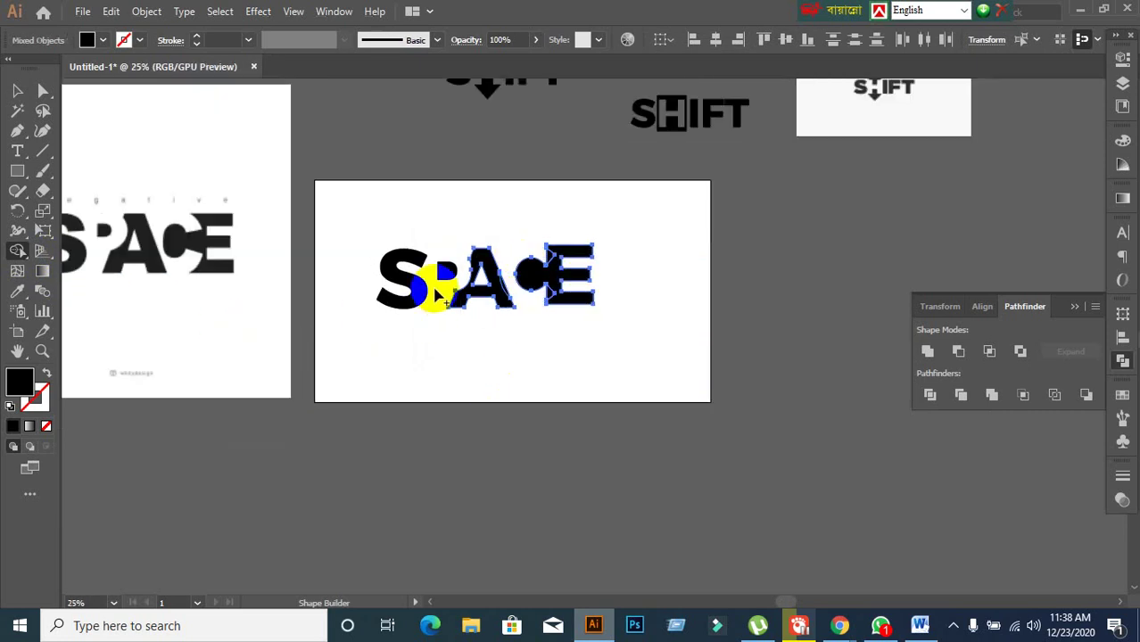
scroll(563, 308, up, 3)
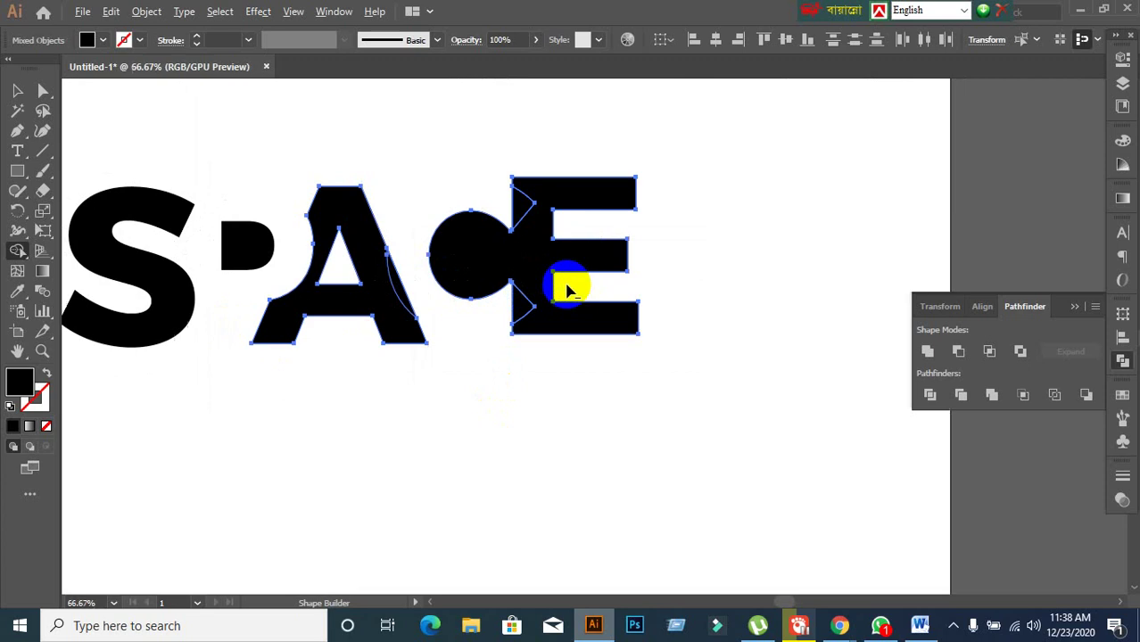
click(524, 211)
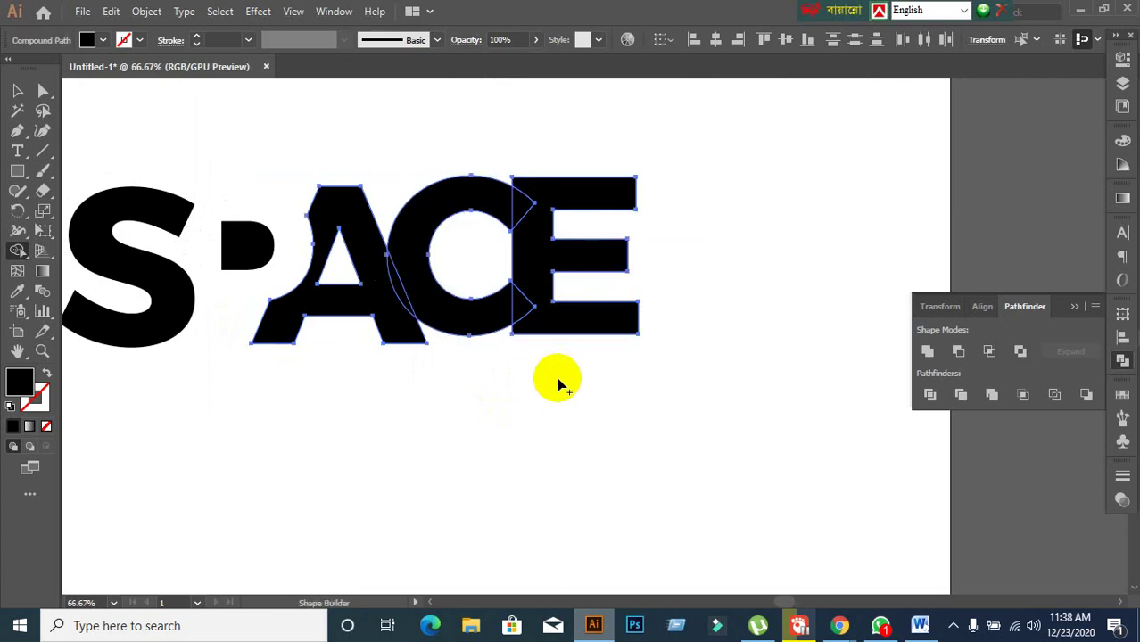
click(17, 90)
click(508, 368)
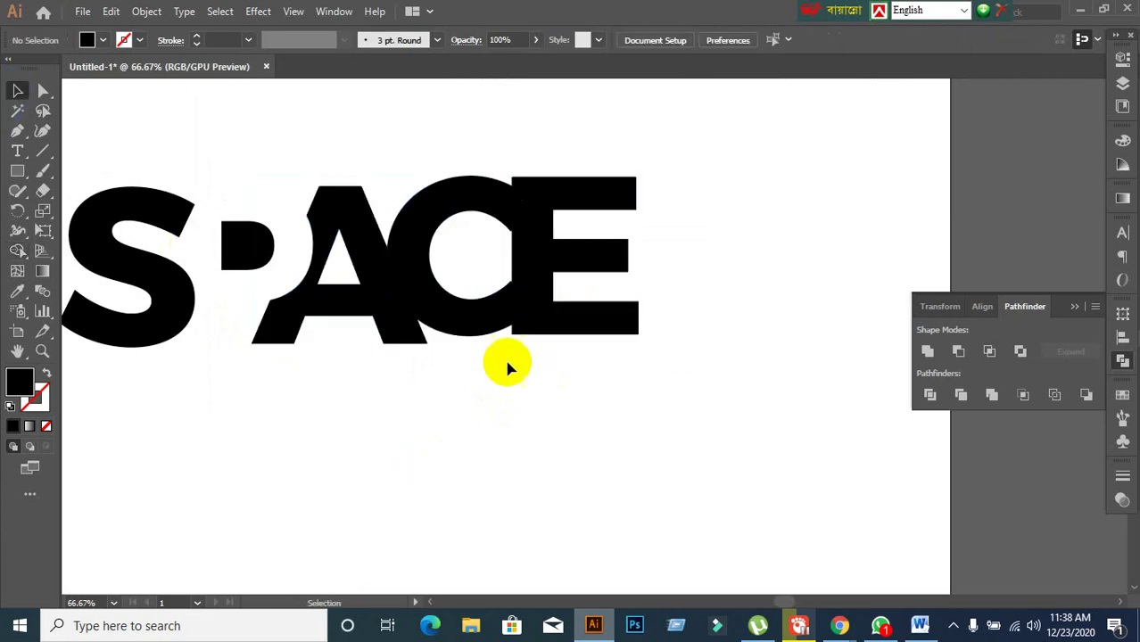
Try shifting the E further into the C, and undo the move
click(547, 314)
scroll(542, 281, up, 1)
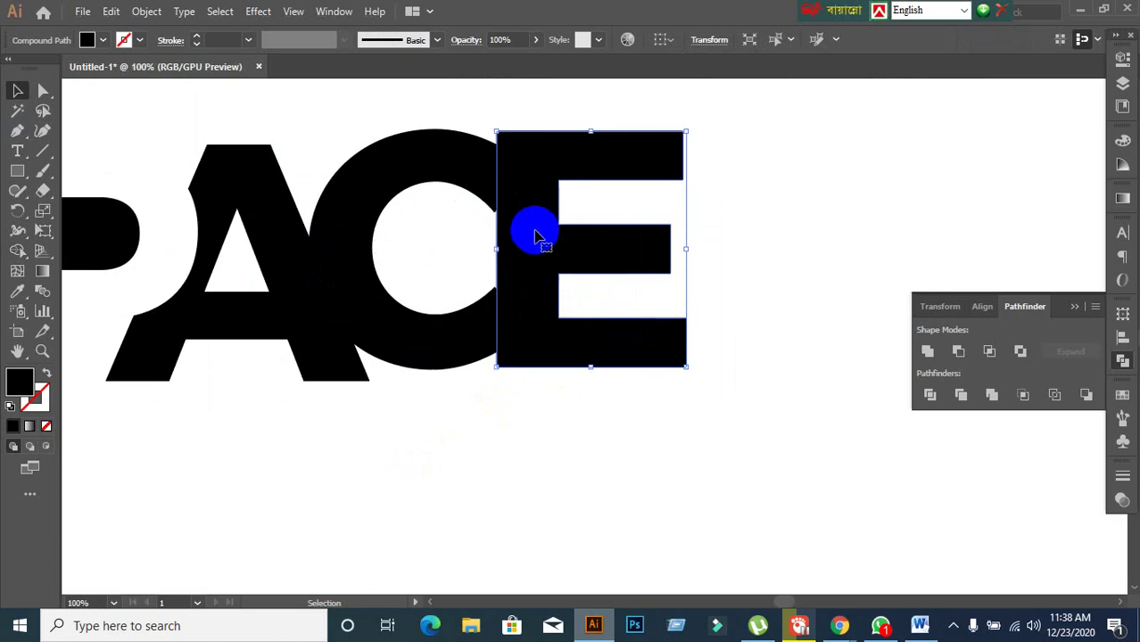
click(529, 225)
drag(529, 226, 502, 225)
key(ctrl+z)
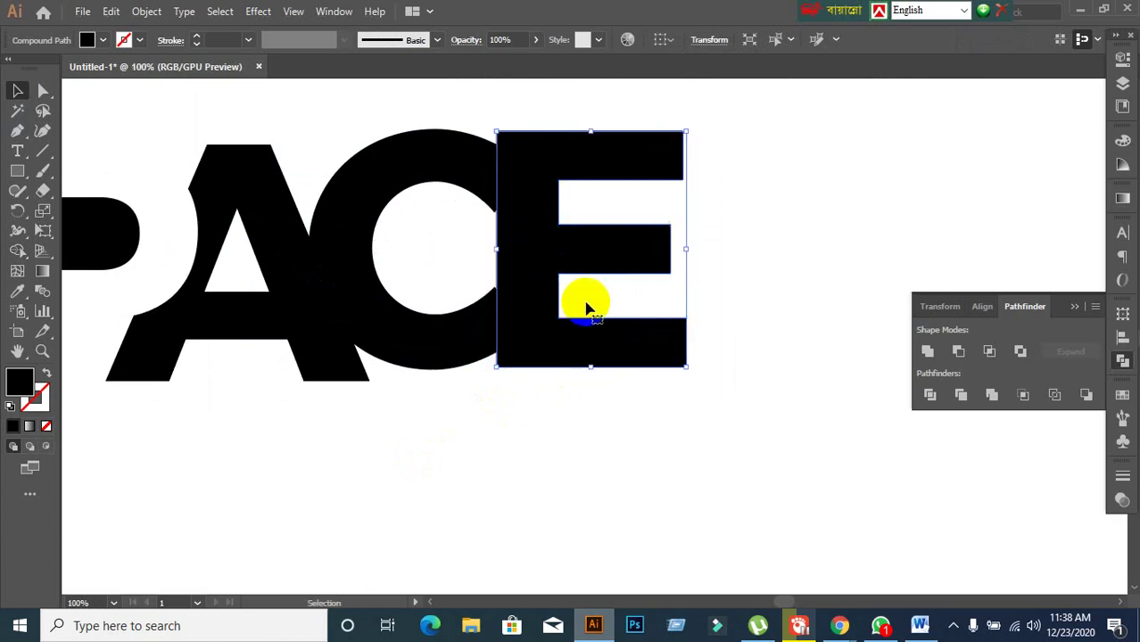
Move the E very slightly toward the C so its stem closes the C's opening
click(615, 437)
key(ctrl+plus)
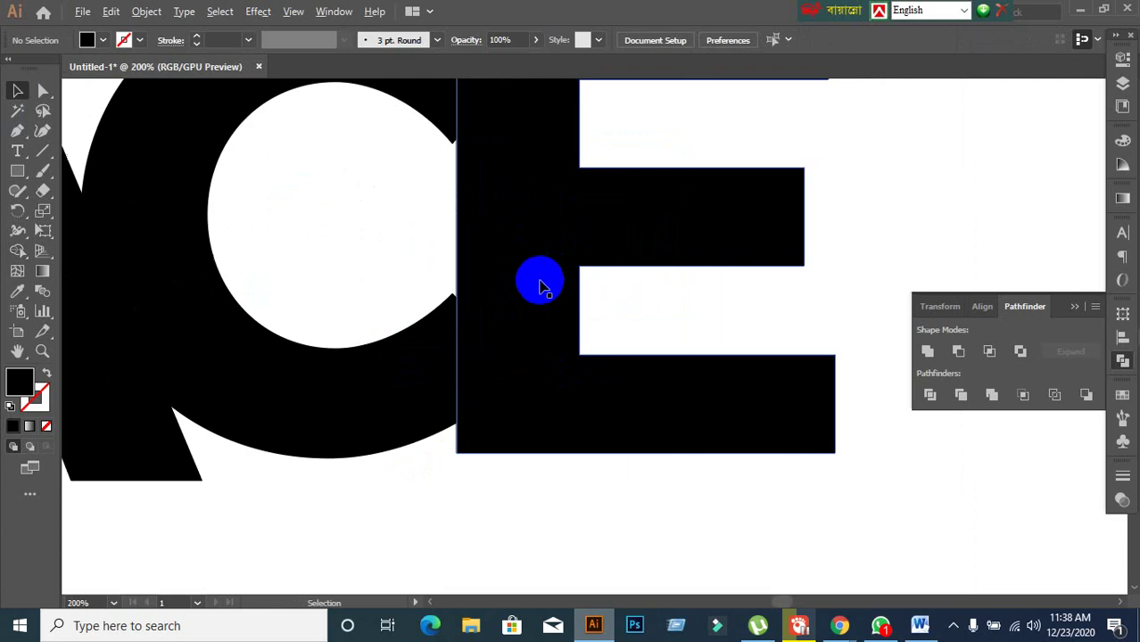
drag(508, 229, 505, 230)
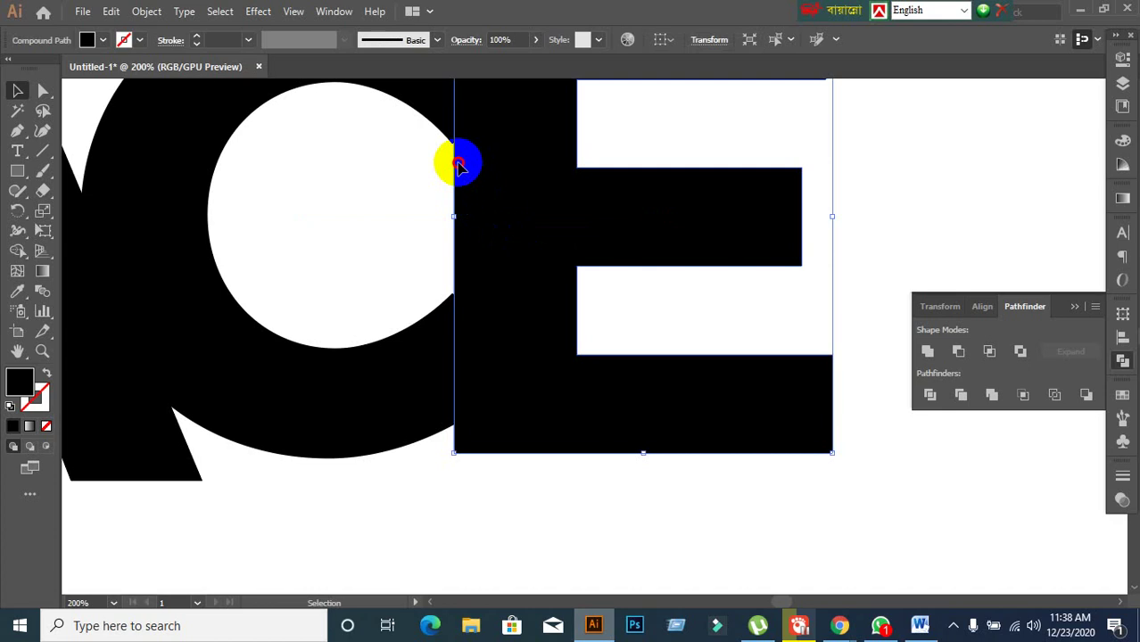
scroll(508, 211, down, 3)
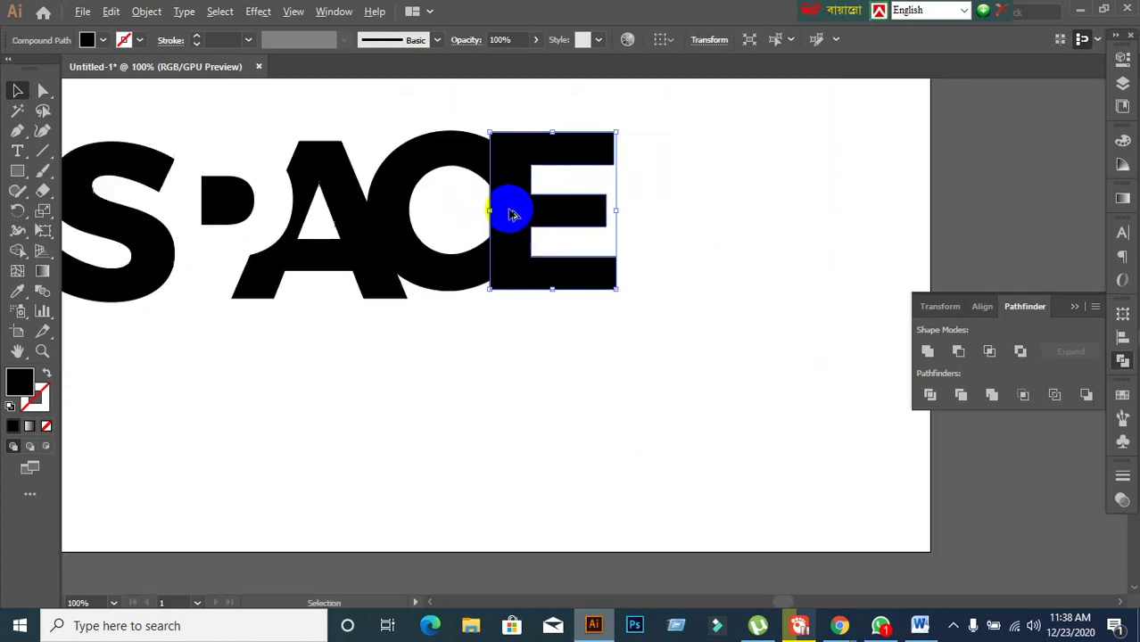
scroll(481, 387, down, 2)
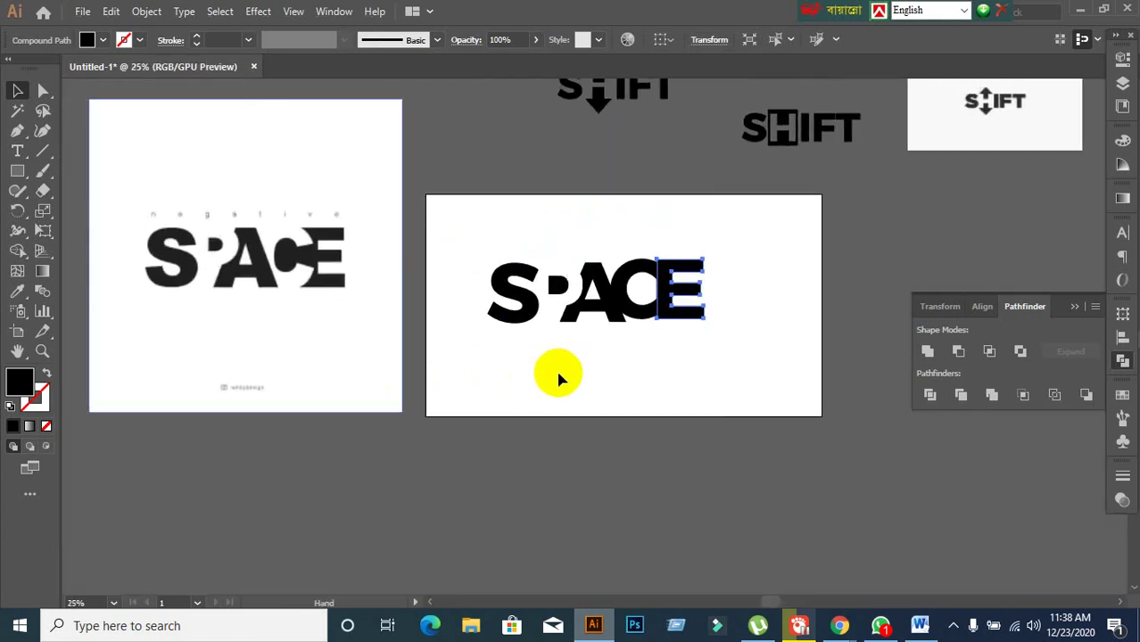
scroll(592, 366, up, 1)
click(607, 357)
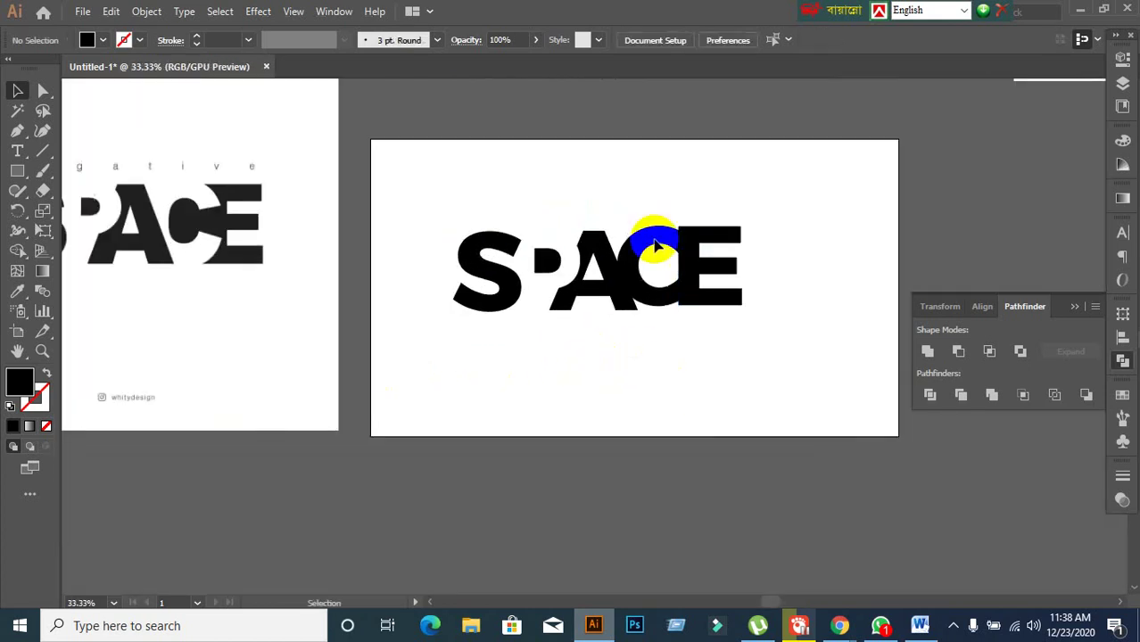
Merge the C's counter into the E and cut away the C's body with Shape Builder
drag(640, 202, 726, 301)
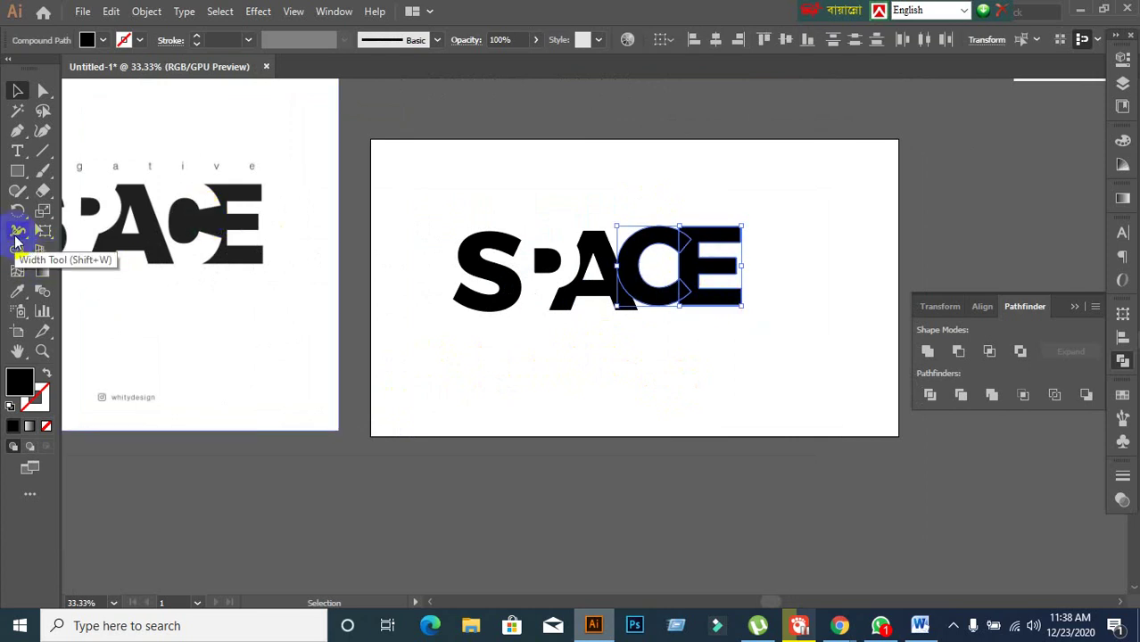
click(19, 252)
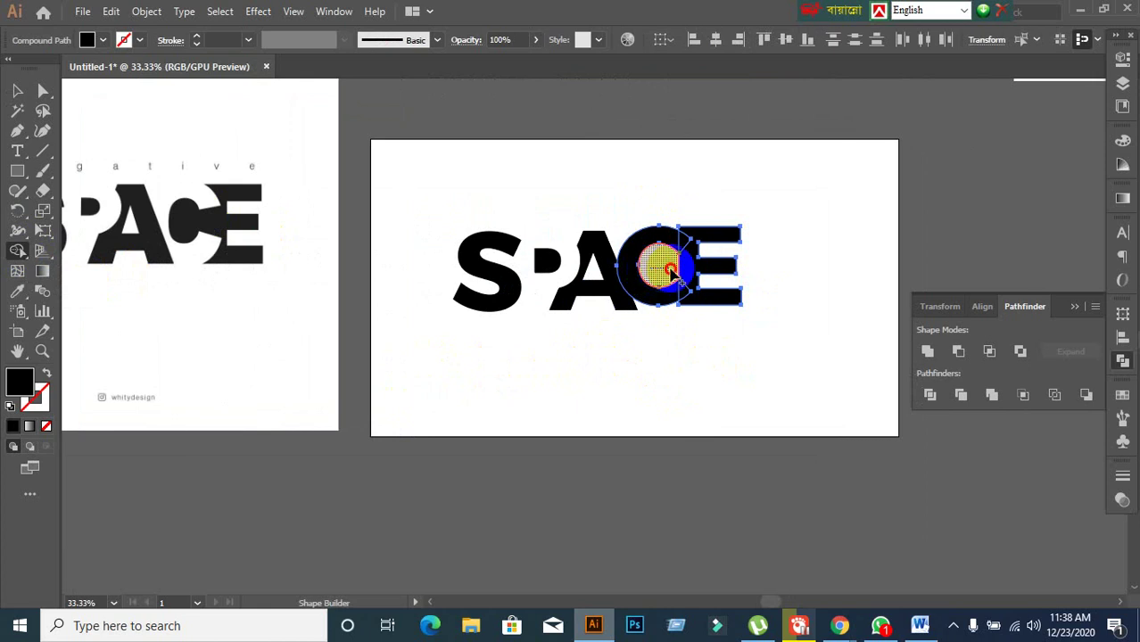
drag(671, 263, 737, 265)
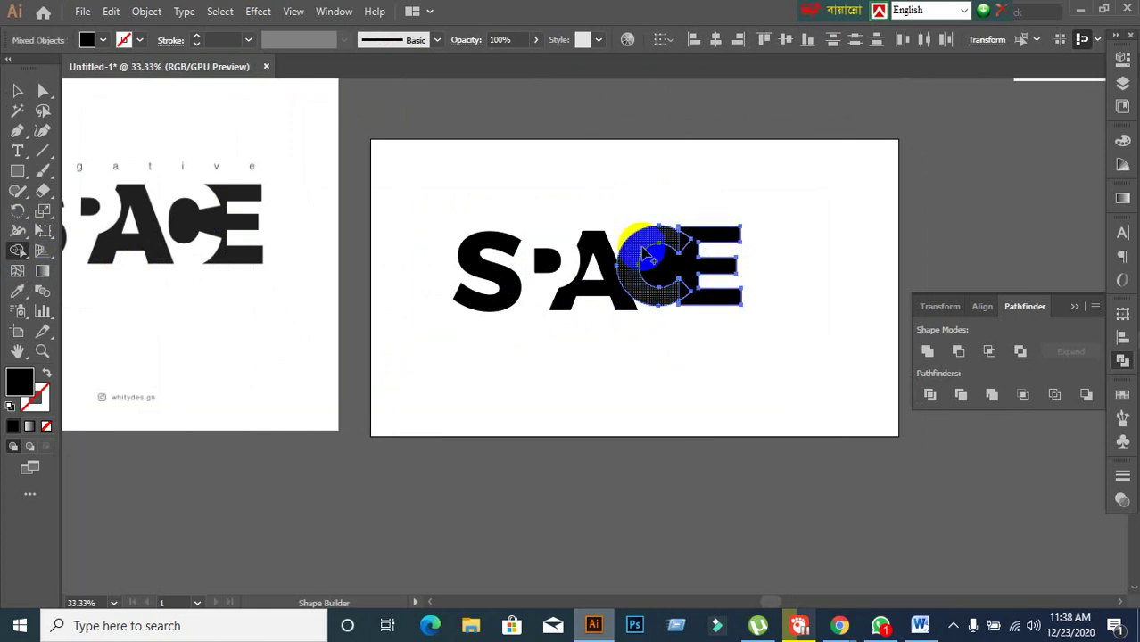
mouse_move(646, 255)
mouse_down()
mouse_move(680, 234)
mouse_move(718, 257)
mouse_move(684, 297)
mouse_up()
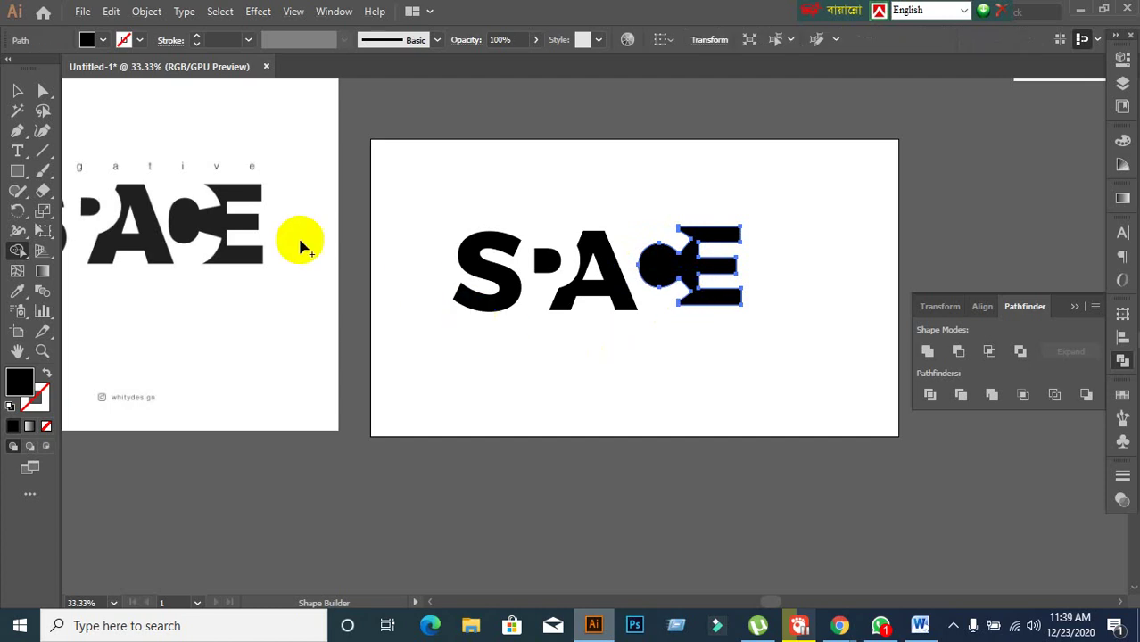
click(19, 92)
click(557, 409)
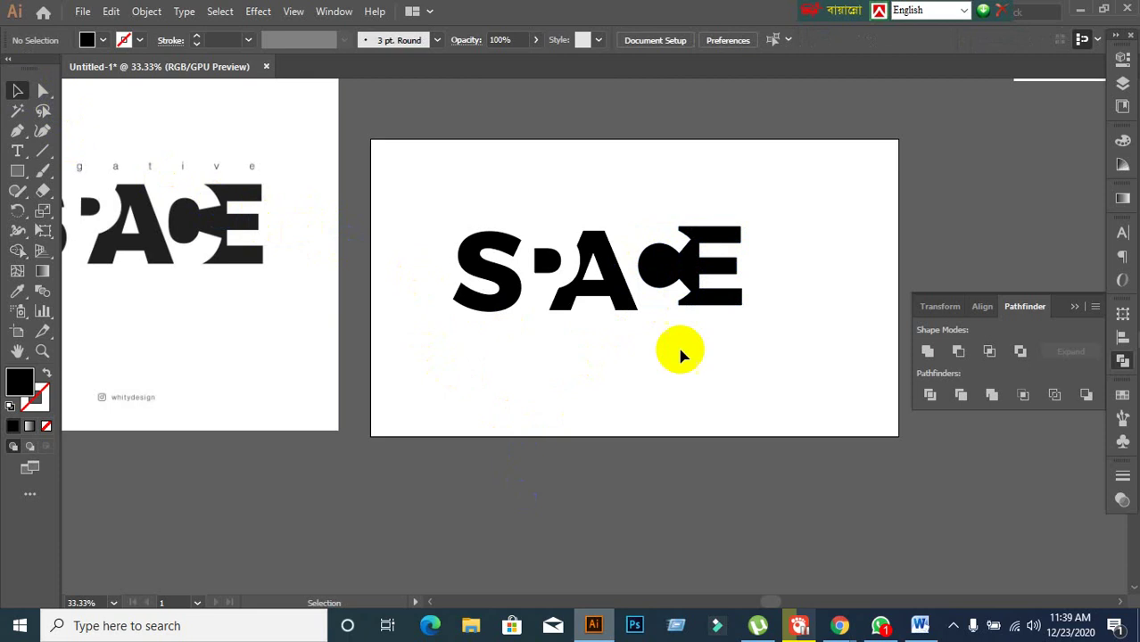
Undo the Shape Builder edits on the C and E, and move the E further into the C's counter
key(a)
click(728, 299)
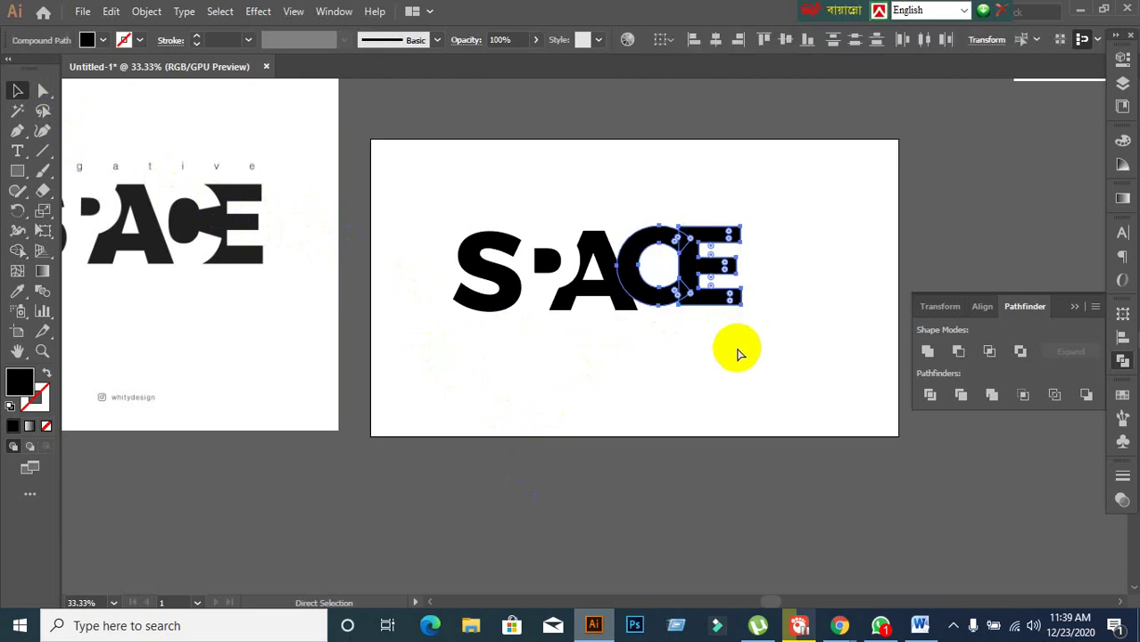
click(737, 356)
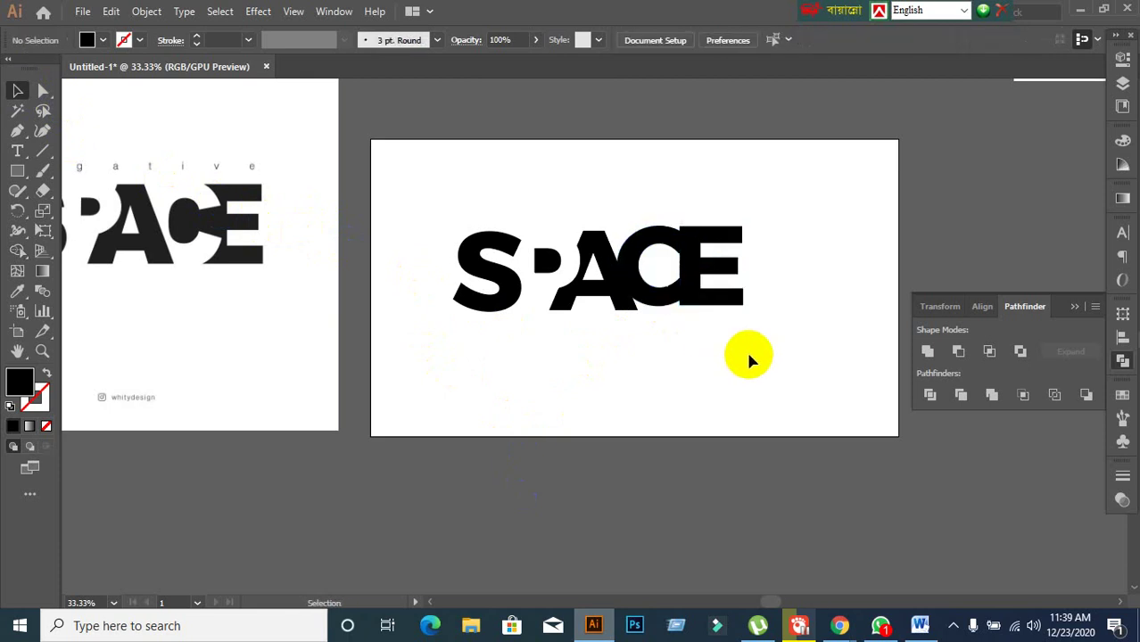
key(ctrl+z)
drag(718, 295, 680, 291)
click(700, 402)
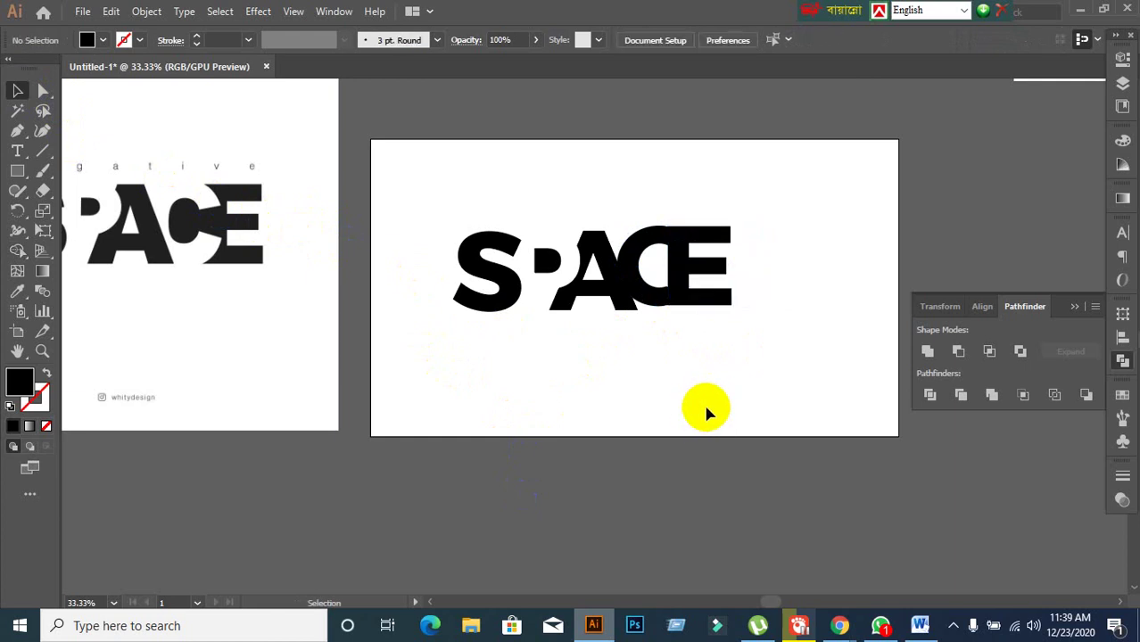
drag(624, 234, 755, 358)
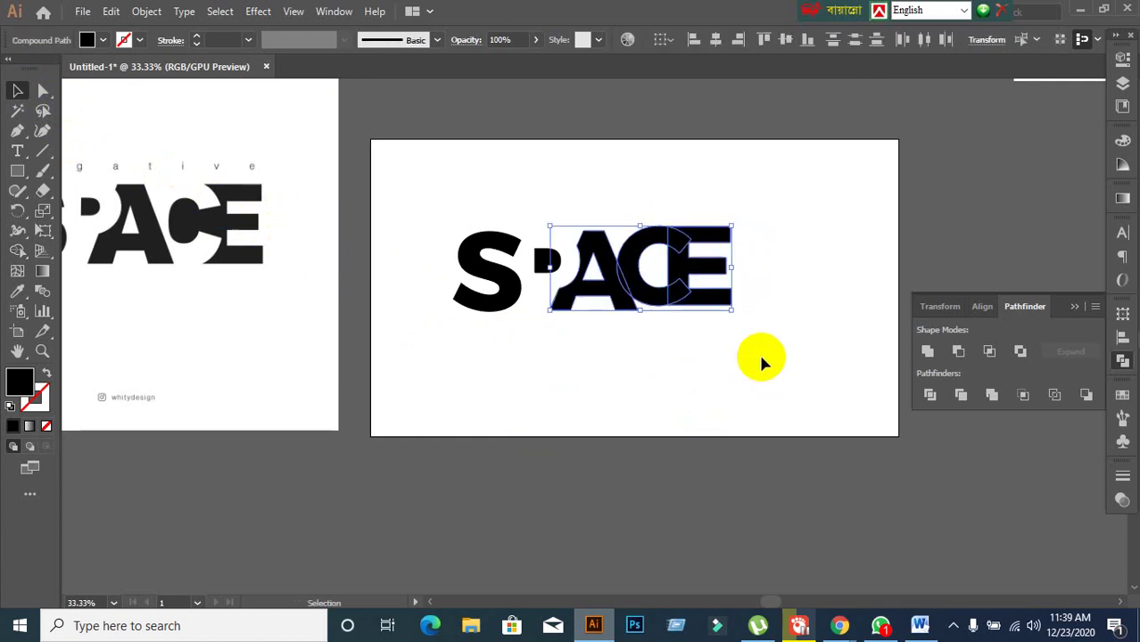
click(687, 290)
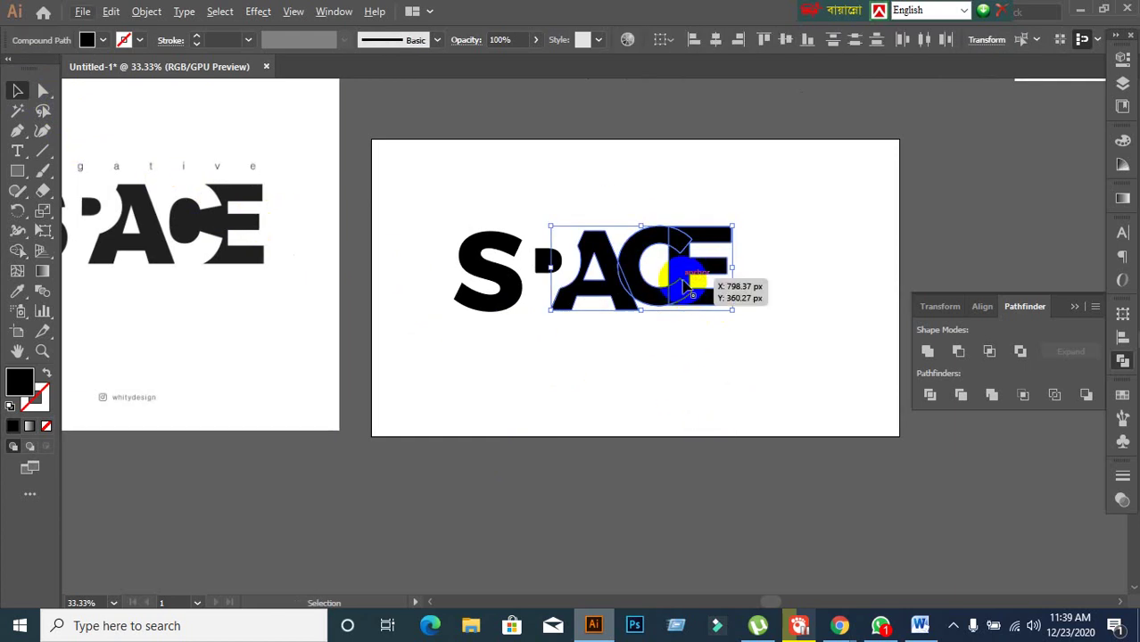
scroll(687, 287, up, 1)
scroll(698, 369, down, 1)
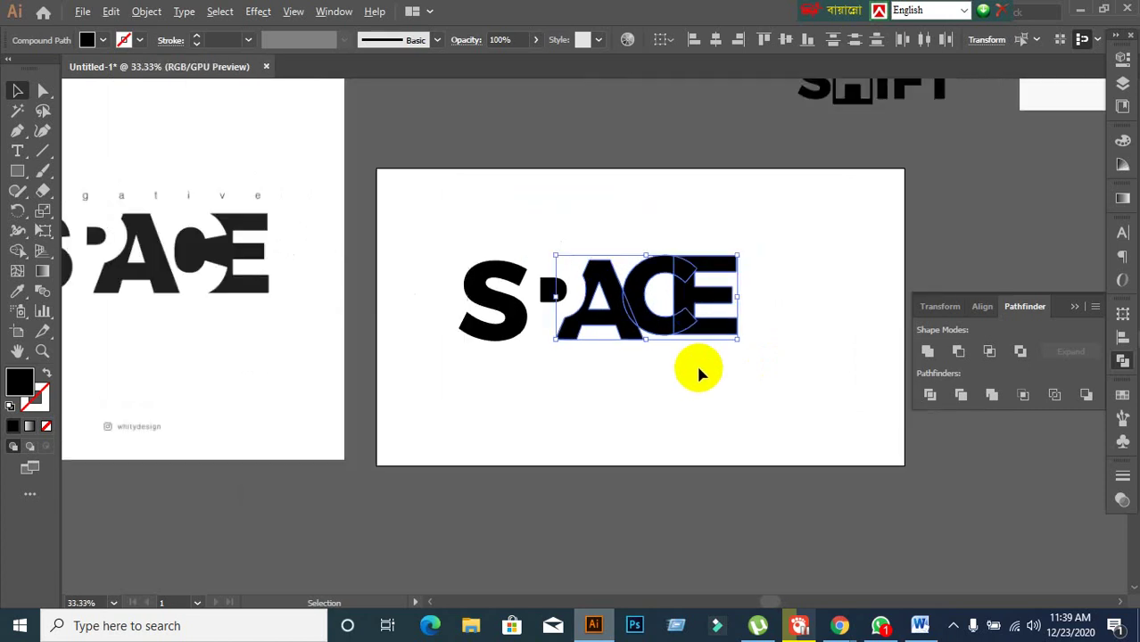
click(694, 409)
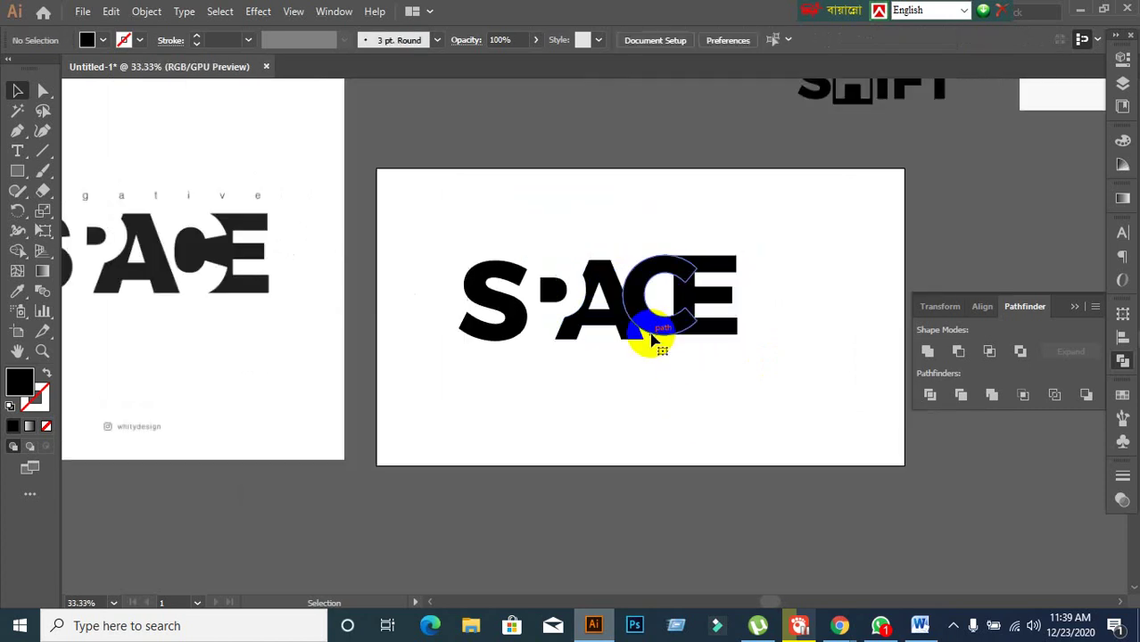
Nudge the E very slightly away from the C, keeping its stem across the C's opening
click(656, 330)
drag(711, 281, 700, 295)
click(743, 421)
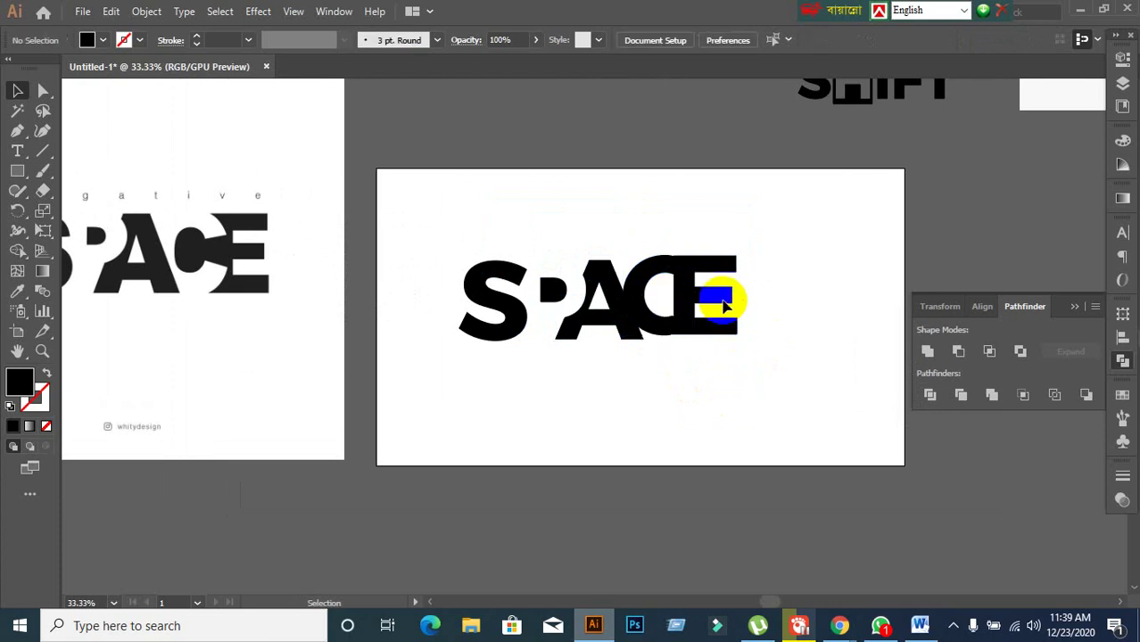
click(725, 304)
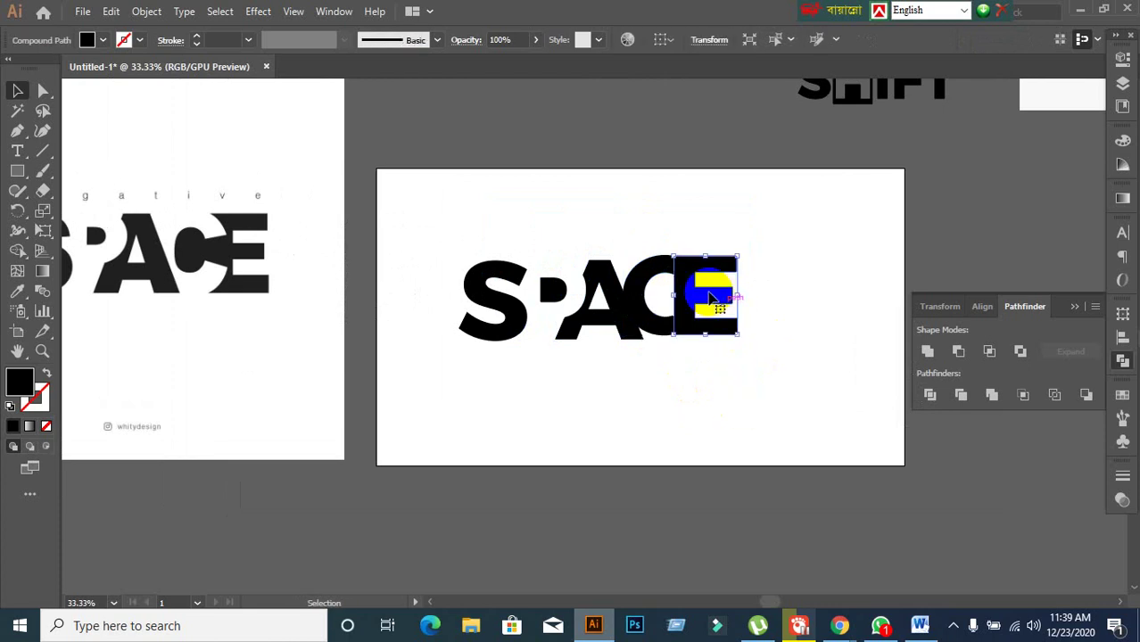
click(719, 382)
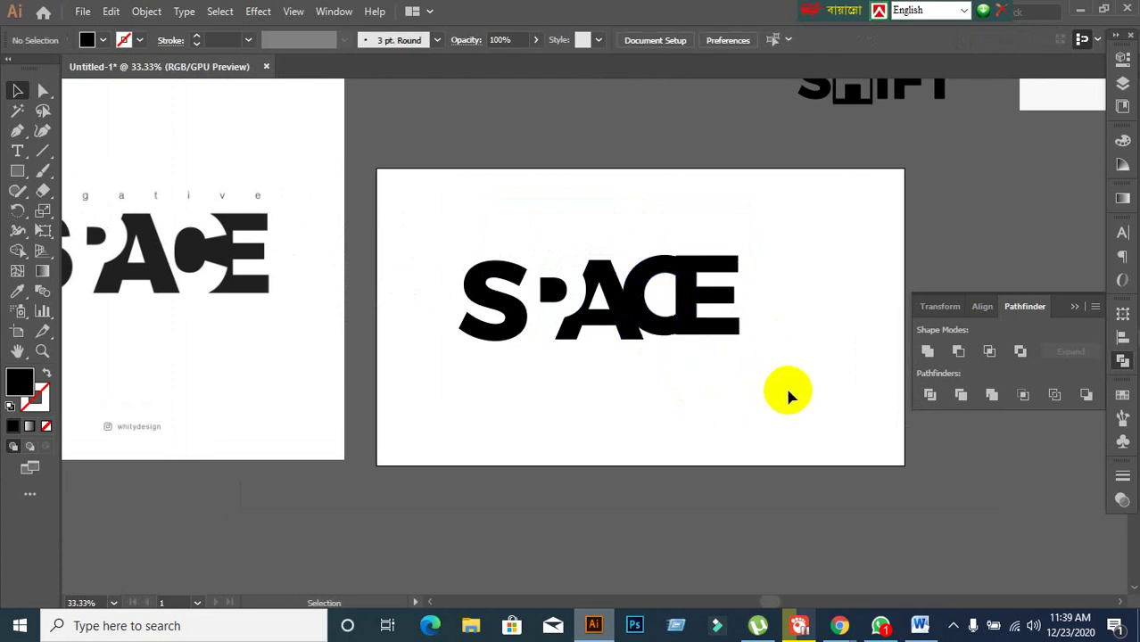
With Shape Builder, merge the C's counter with the E and cut away the C's ring, including both of its ends over the E
drag(656, 234, 764, 411)
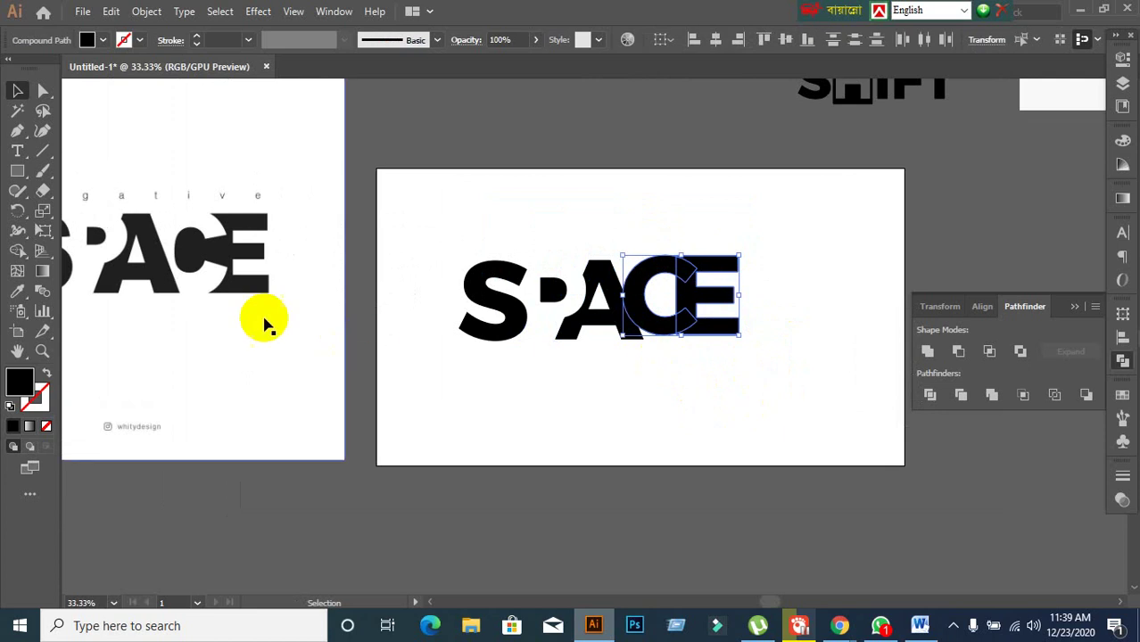
click(17, 252)
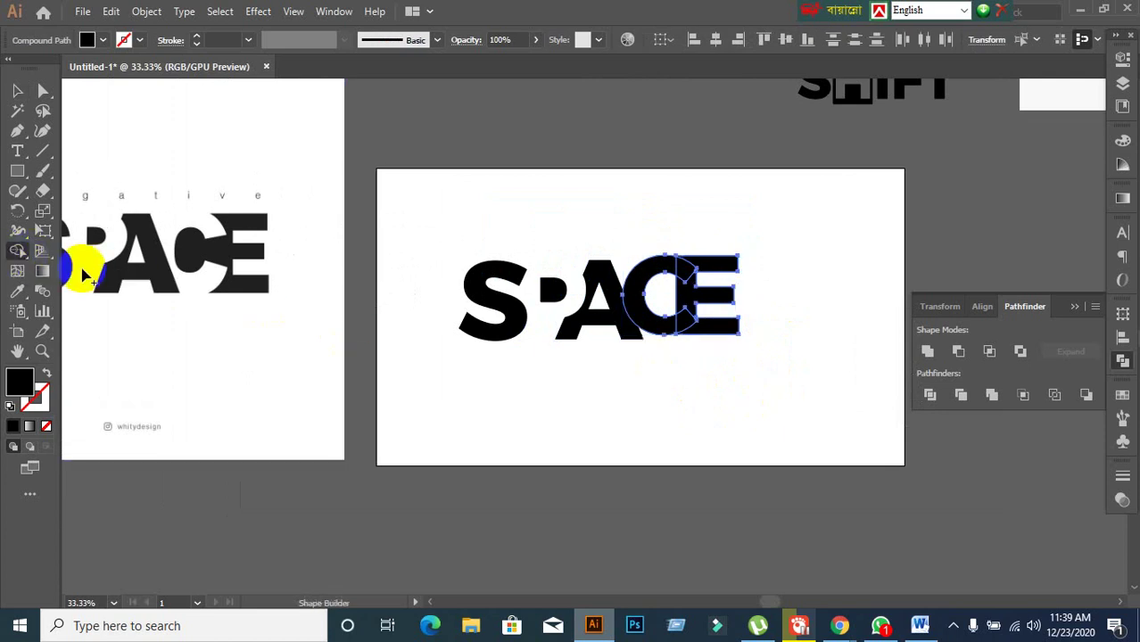
click(669, 284)
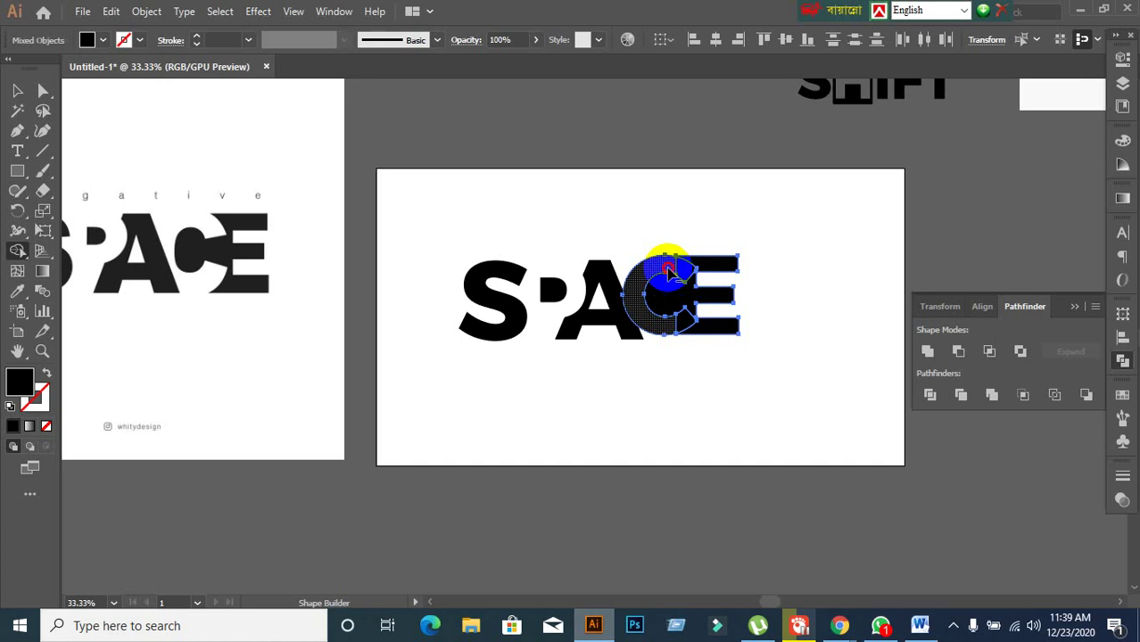
alt+click(686, 279)
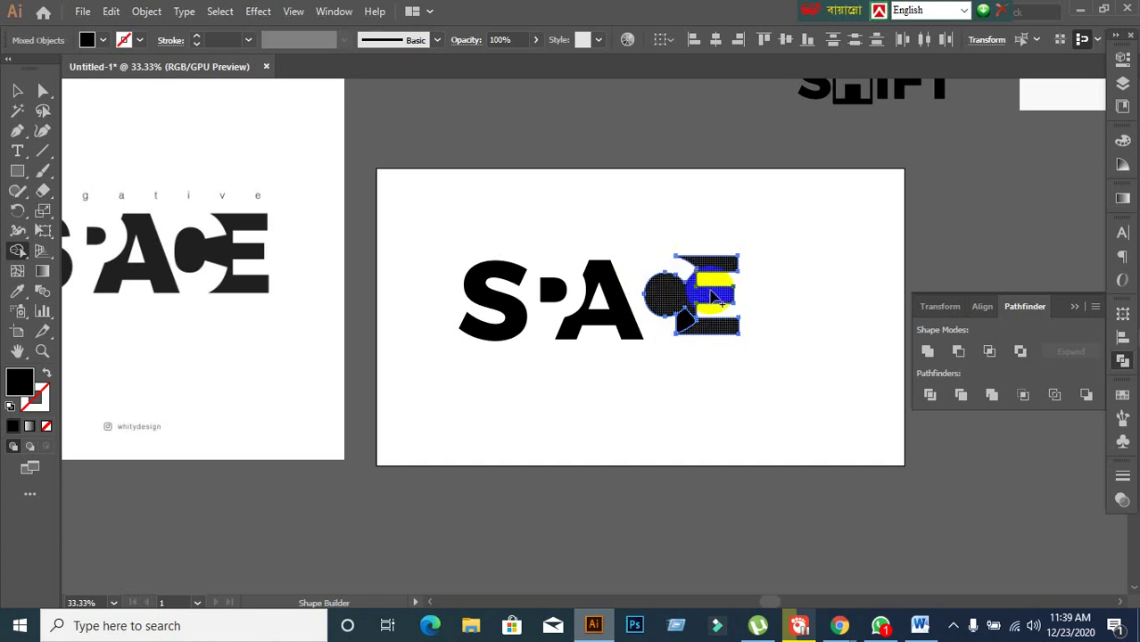
alt+click(687, 327)
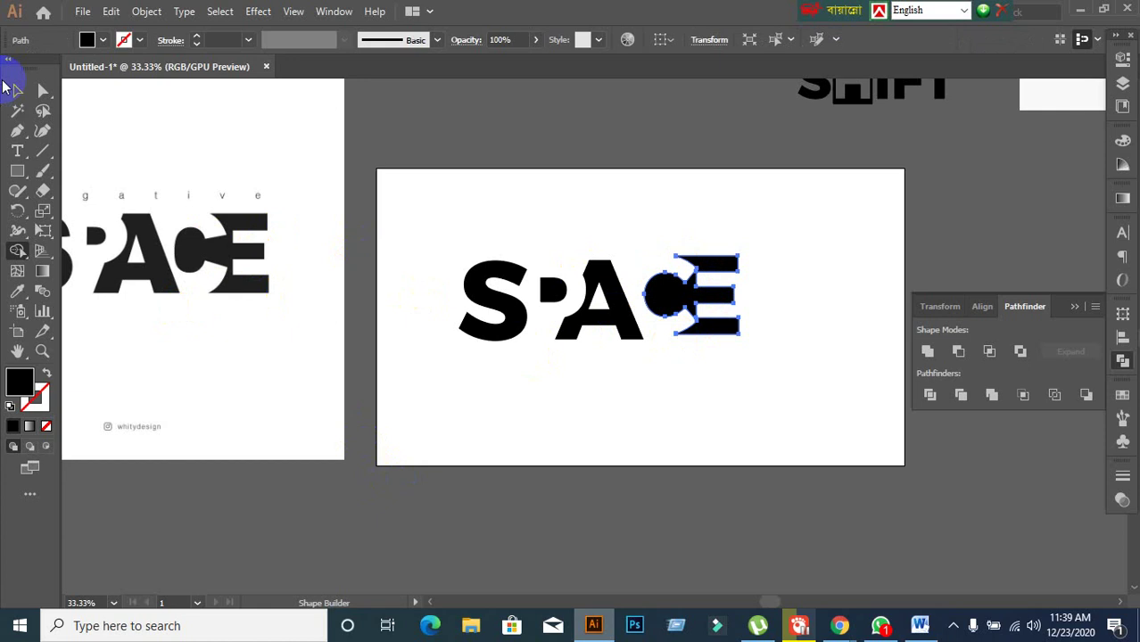
click(16, 88)
click(615, 414)
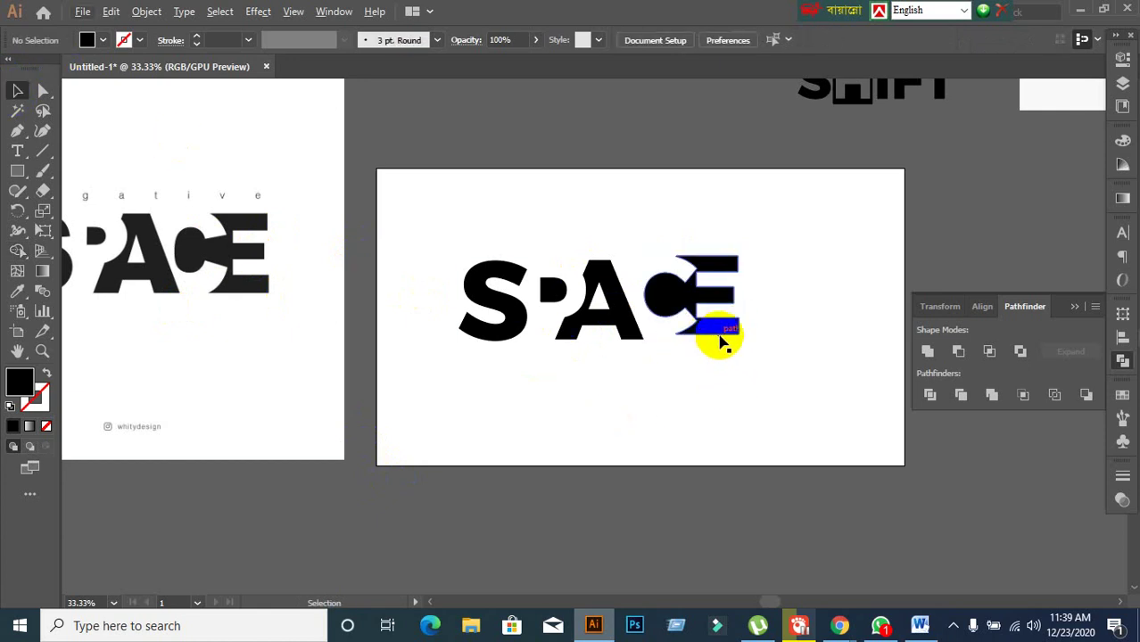
scroll(723, 342, up, 1)
scroll(723, 342, down, 1)
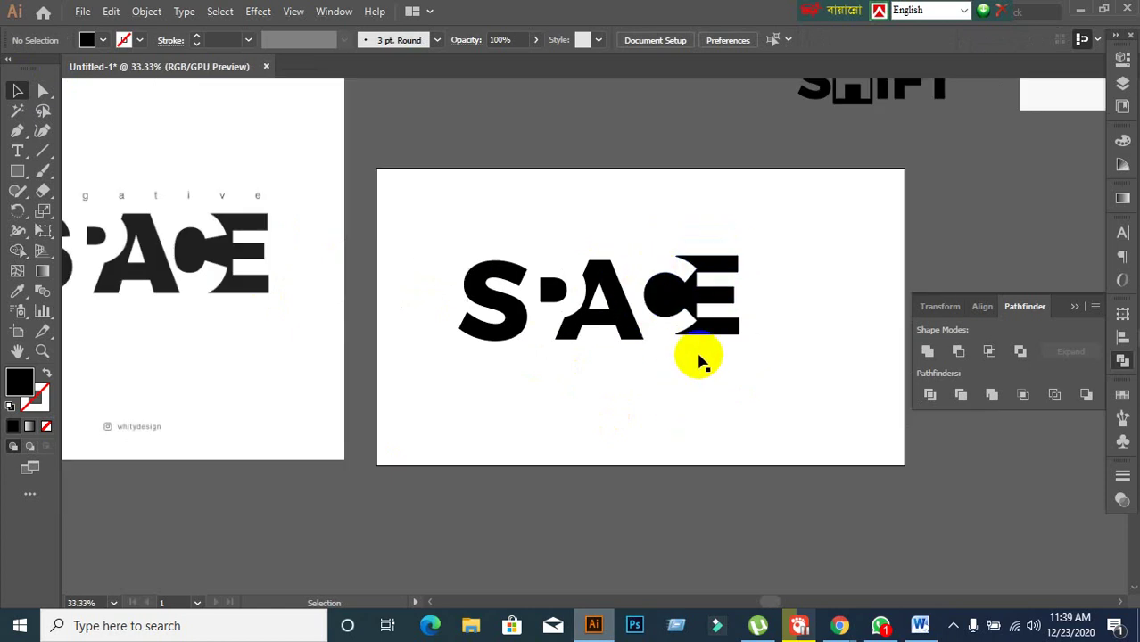
scroll(711, 395, down, 2)
scroll(711, 393, up, 1)
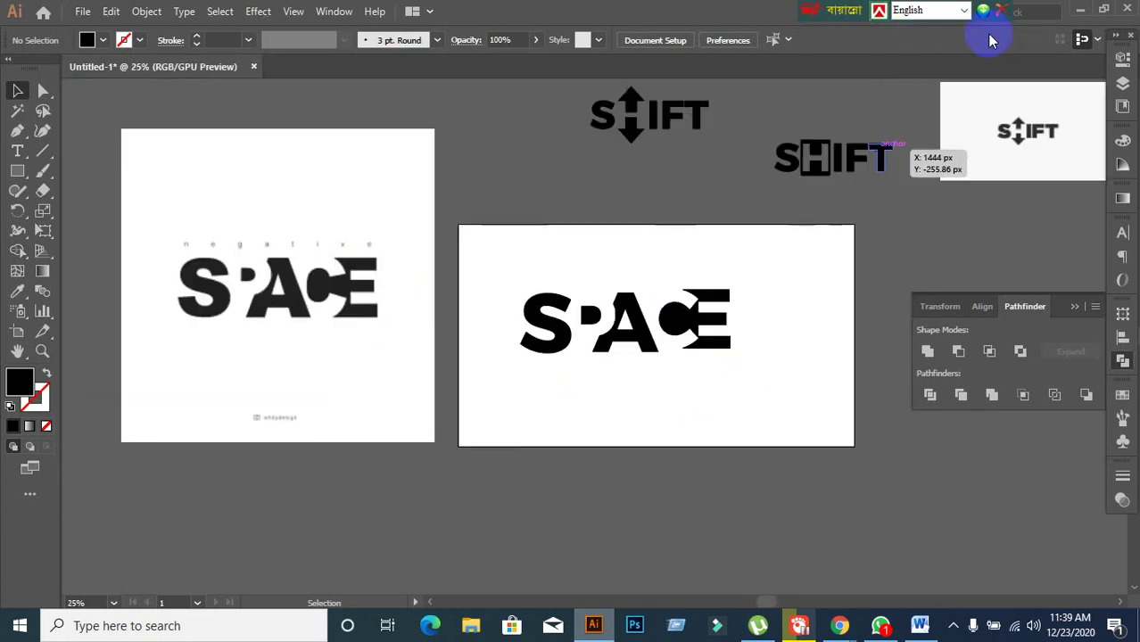
Minimize the Illustrator and browser windows, and close the Logo Question document in Word with its changes saved
click(1077, 11)
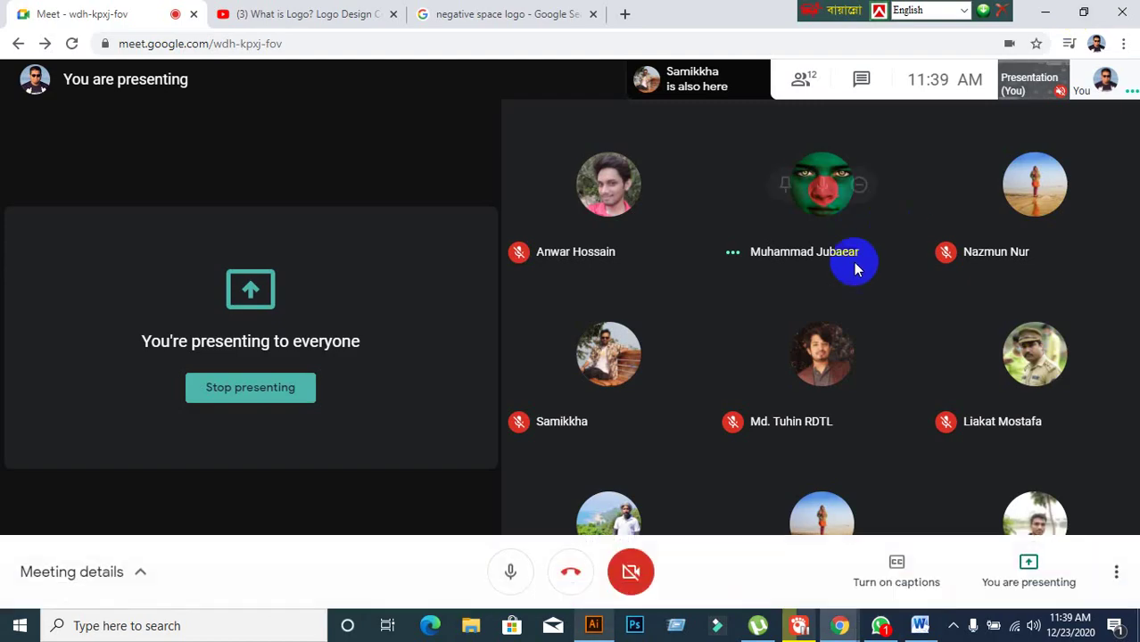
click(1044, 13)
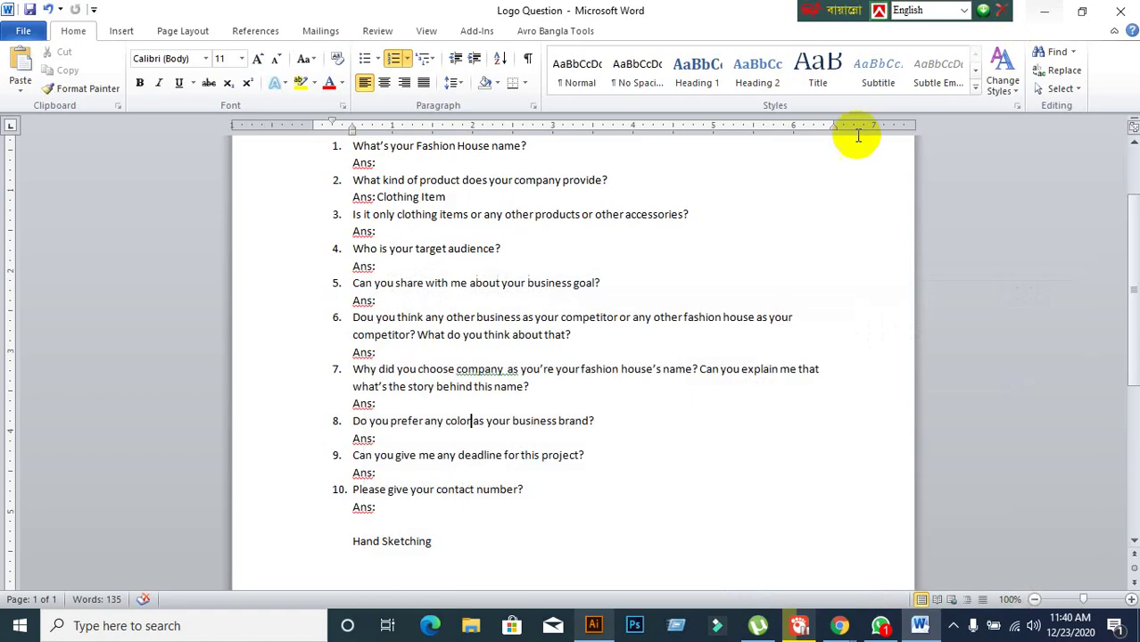
click(1120, 11)
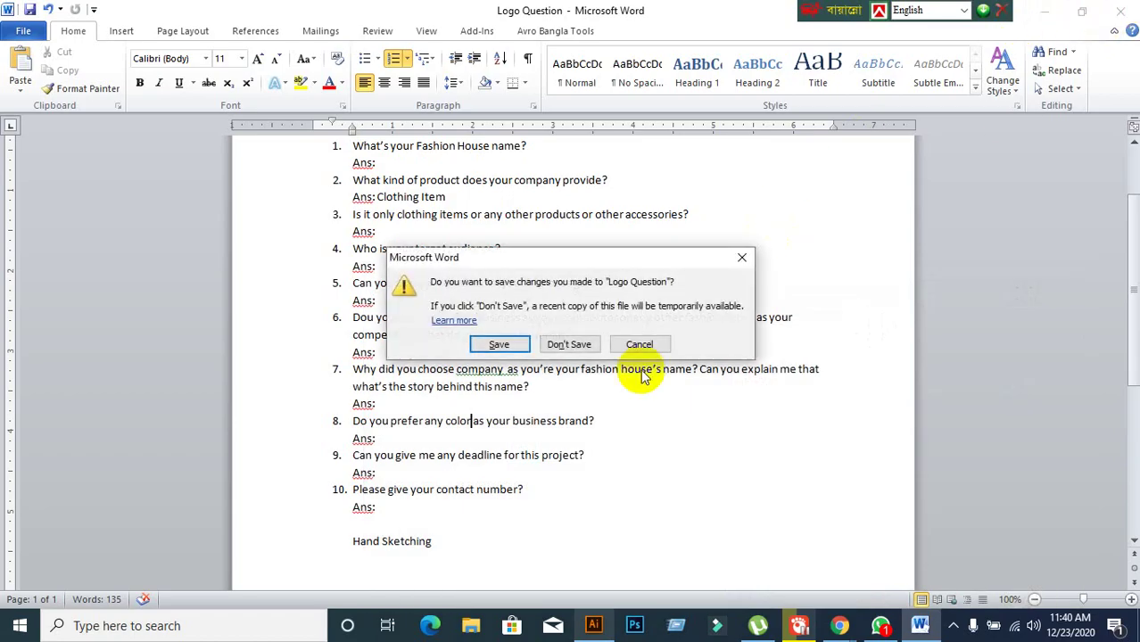
click(500, 344)
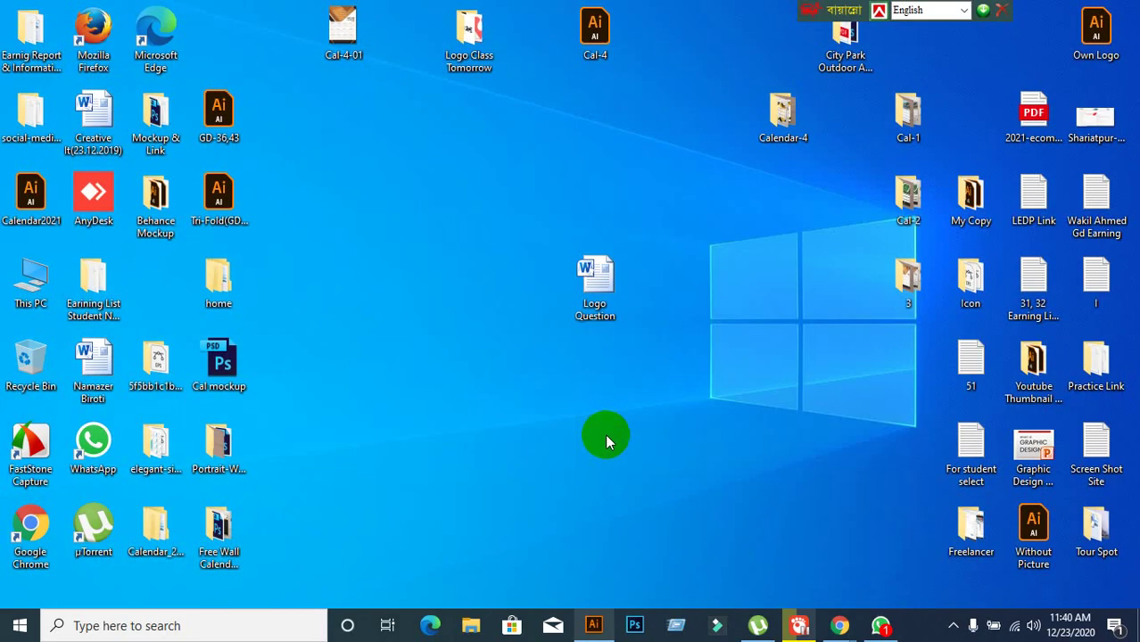
Place the drop love image from the desktop folder Logo Class Tomorrow into the Illustrator document
double_click(497, 30)
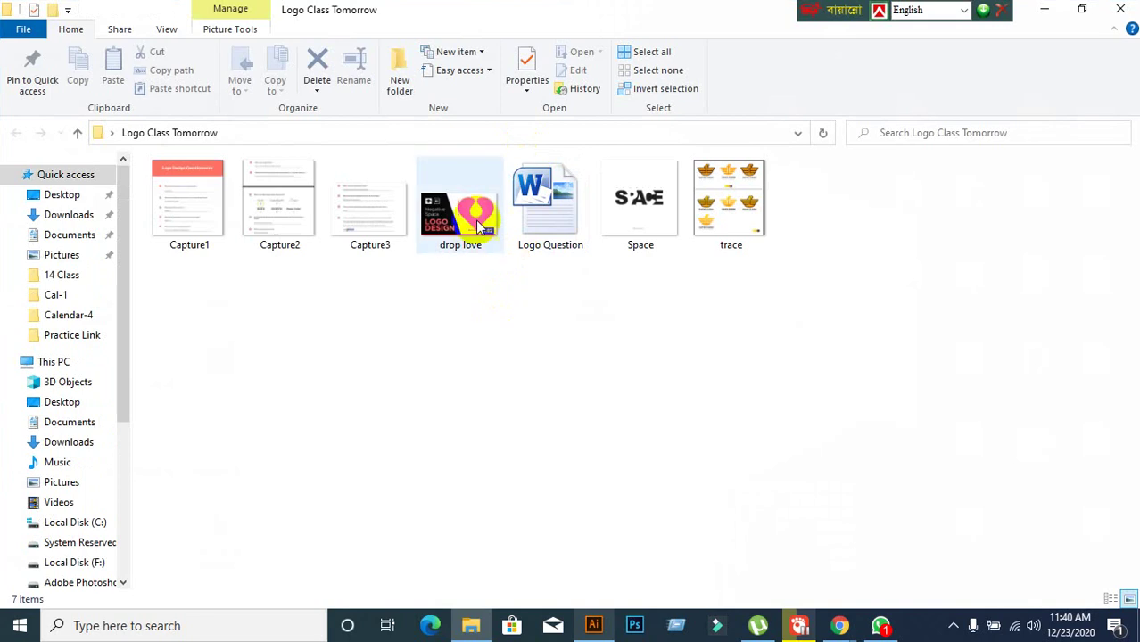
drag(480, 228, 728, 455)
scroll(727, 455, down, 1)
scroll(624, 437, up, 1)
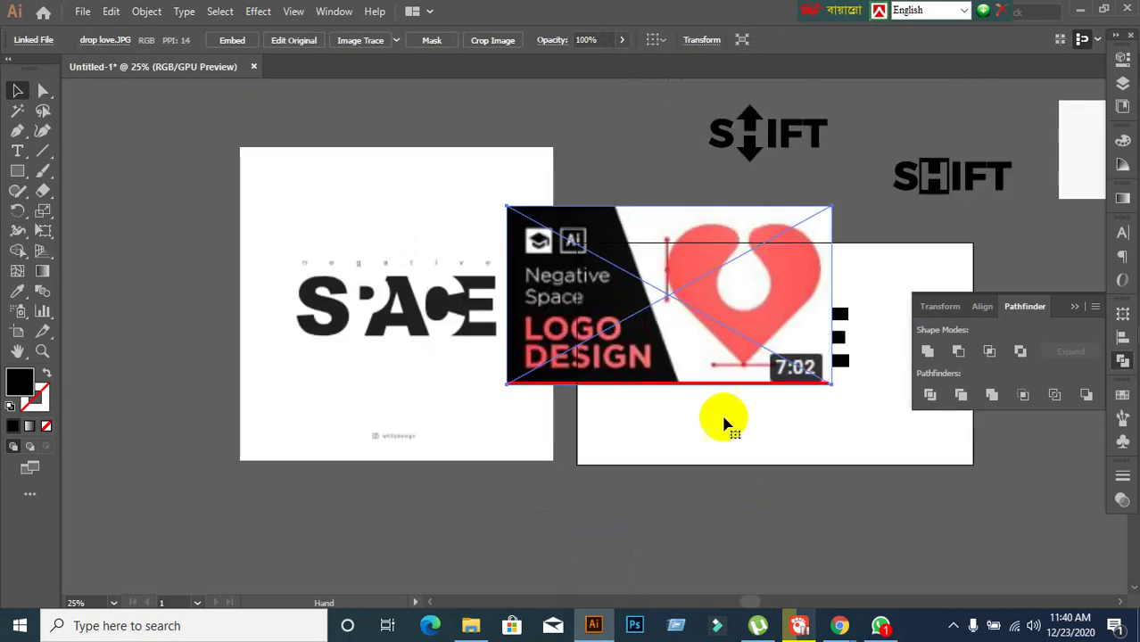
Embed the drop love image and move it off the artboard, clear of the SPACE logo
drag(703, 369, 627, 260)
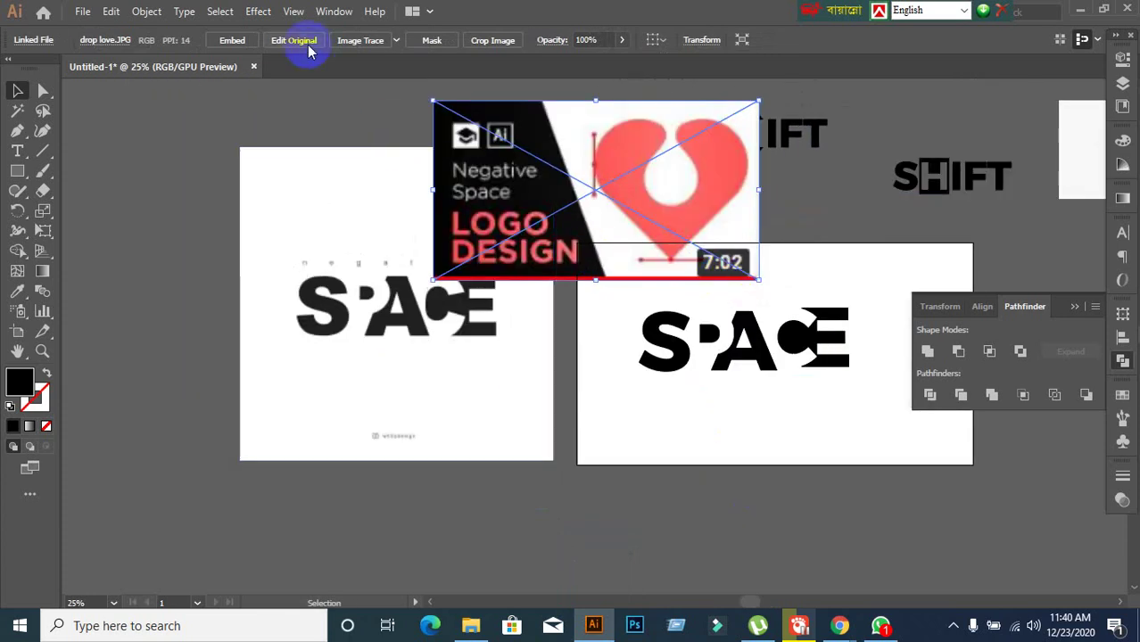
click(232, 39)
drag(711, 253, 635, 261)
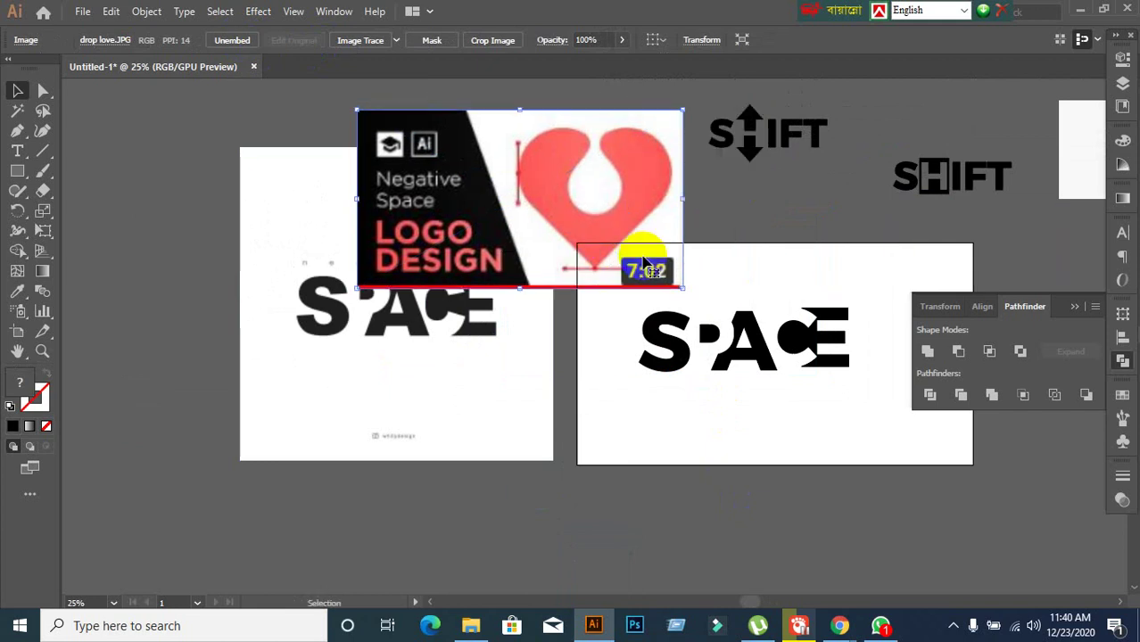
drag(573, 239, 524, 232)
Delete both SHIFT logos and the finished SPACE lettering to clear the artboard
click(722, 222)
drag(750, 417, 896, 466)
click(707, 267)
drag(639, 111, 950, 479)
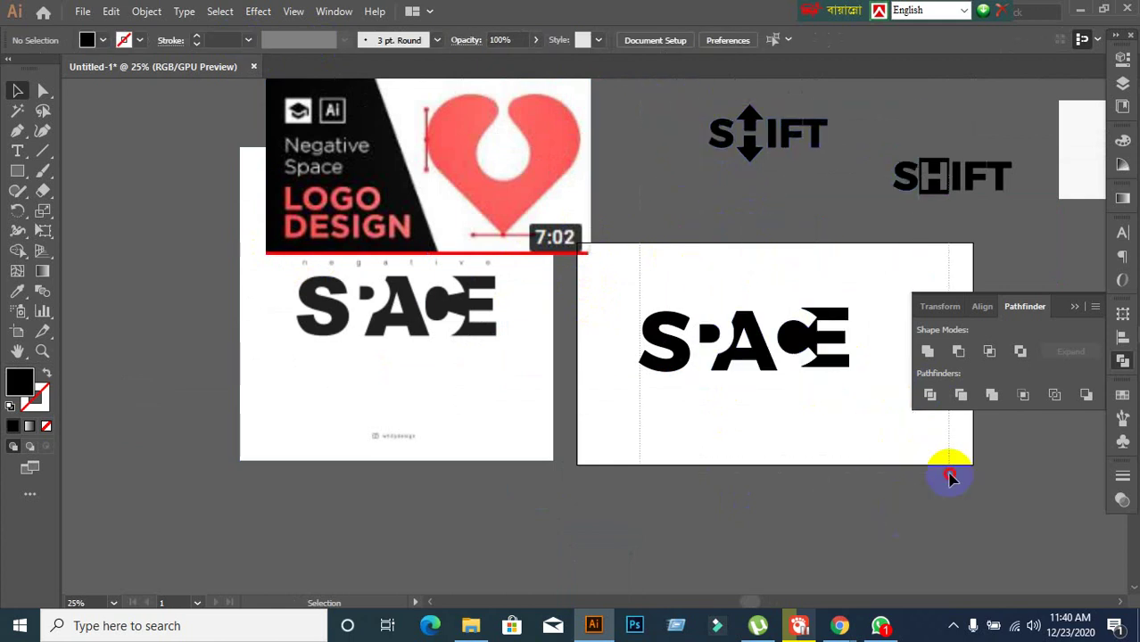
drag(1035, 480, 1033, 478)
key(Delete)
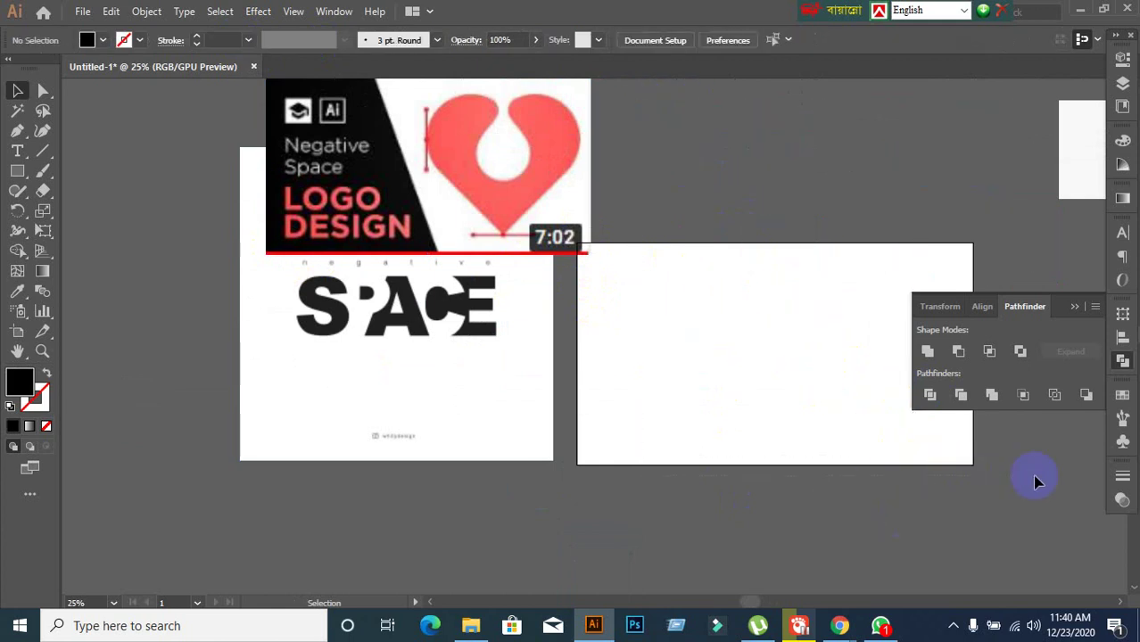
Move the drop love image over the old SPACE reference, right beside the empty artboard
drag(453, 145, 438, 298)
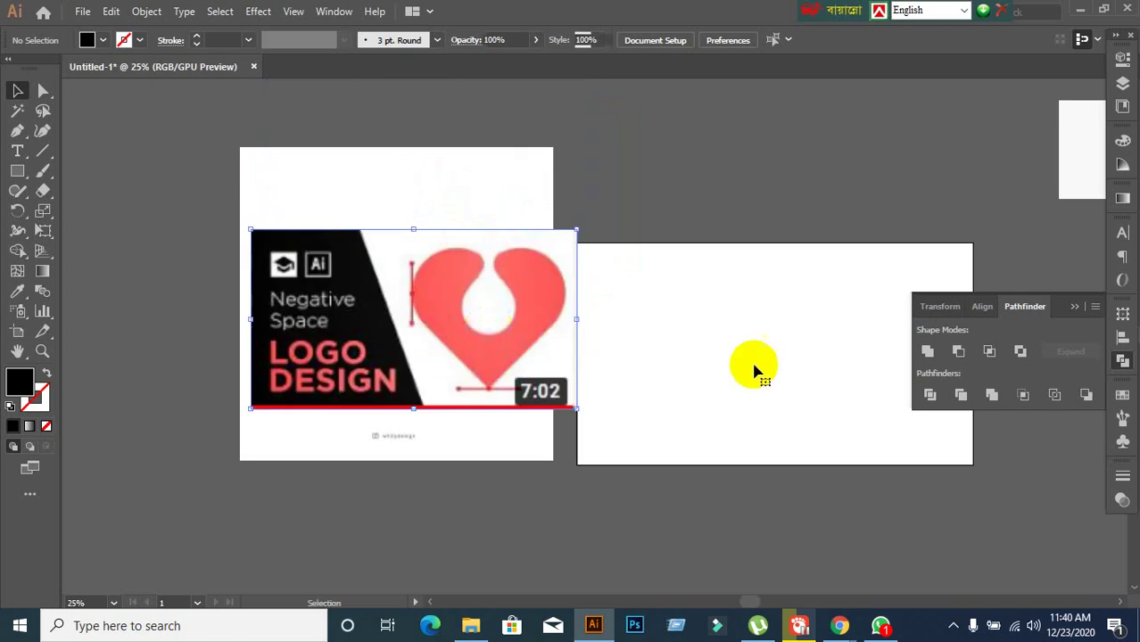
scroll(740, 370, down, 2)
scroll(740, 370, right, 2)
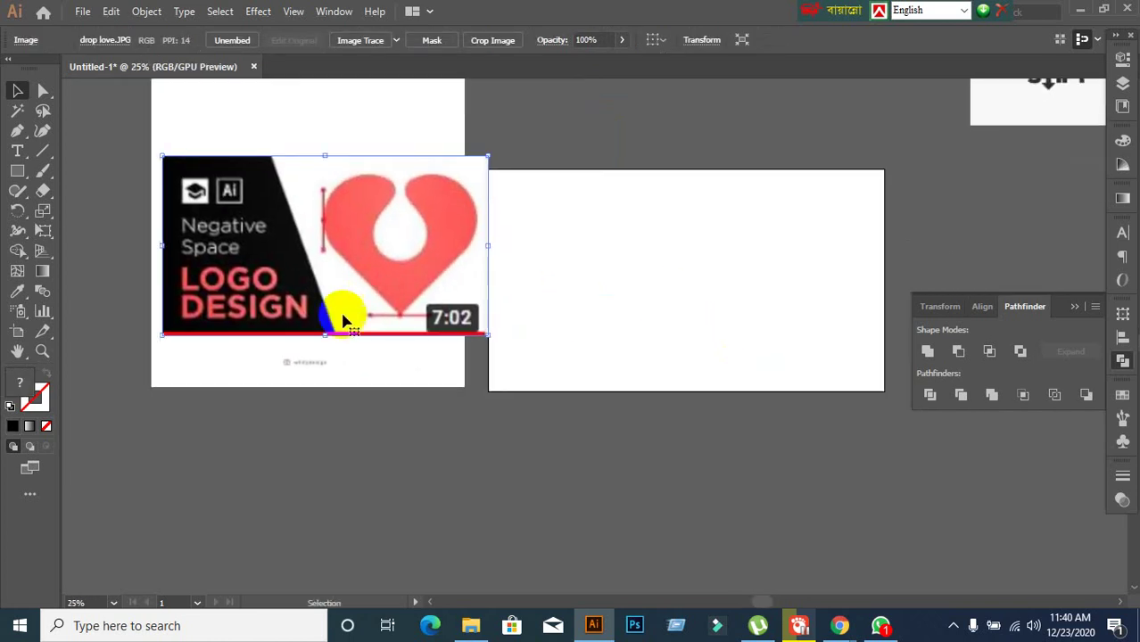
Shift the drop love image clear of the empty artboard and slightly lower, keeping the heart beside the drawing area
drag(406, 272, 383, 271)
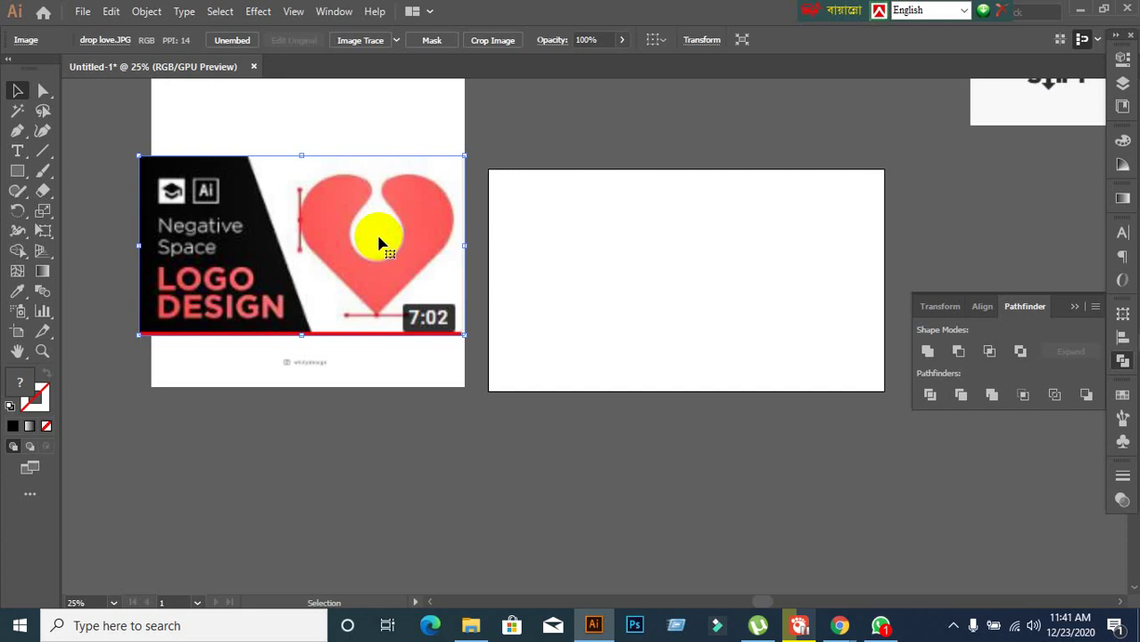
click(43, 91)
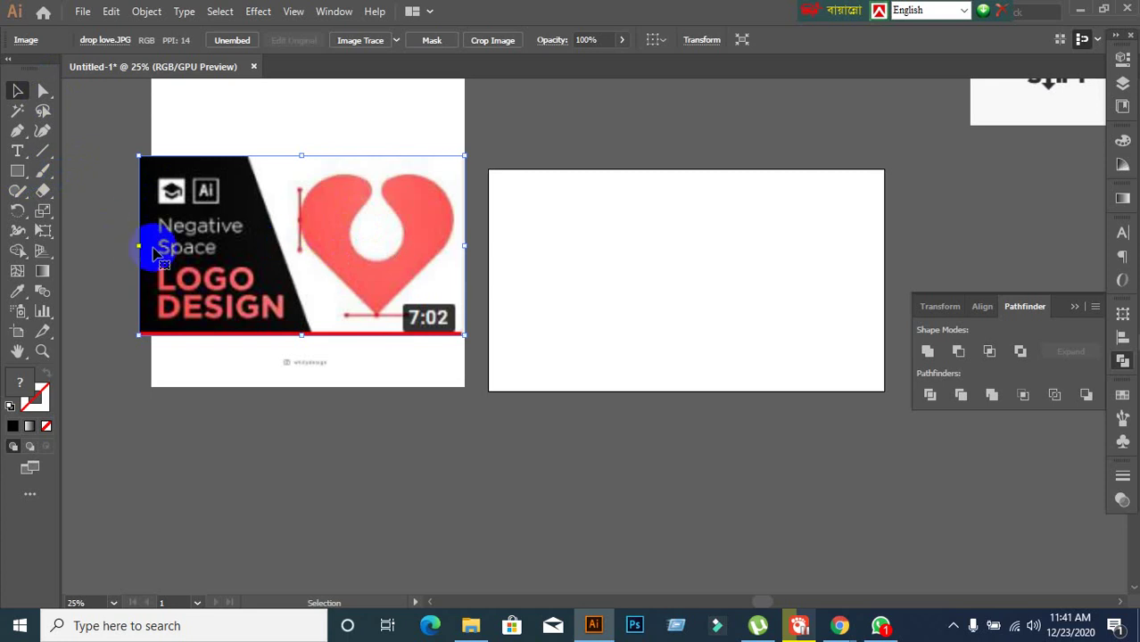
drag(345, 232, 357, 294)
scroll(611, 207, up, 1)
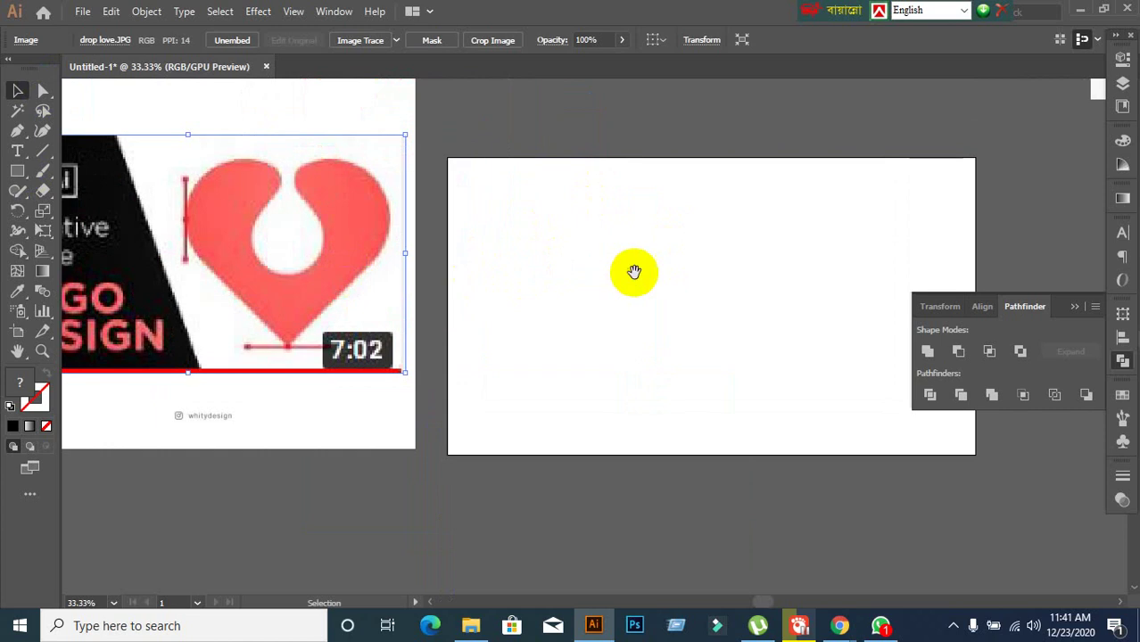
drag(631, 272, 522, 250)
drag(274, 265, 304, 330)
click(512, 262)
Draw a black square about 341 px wide in the upper middle of the artboard with the Rectangle tool
click(17, 170)
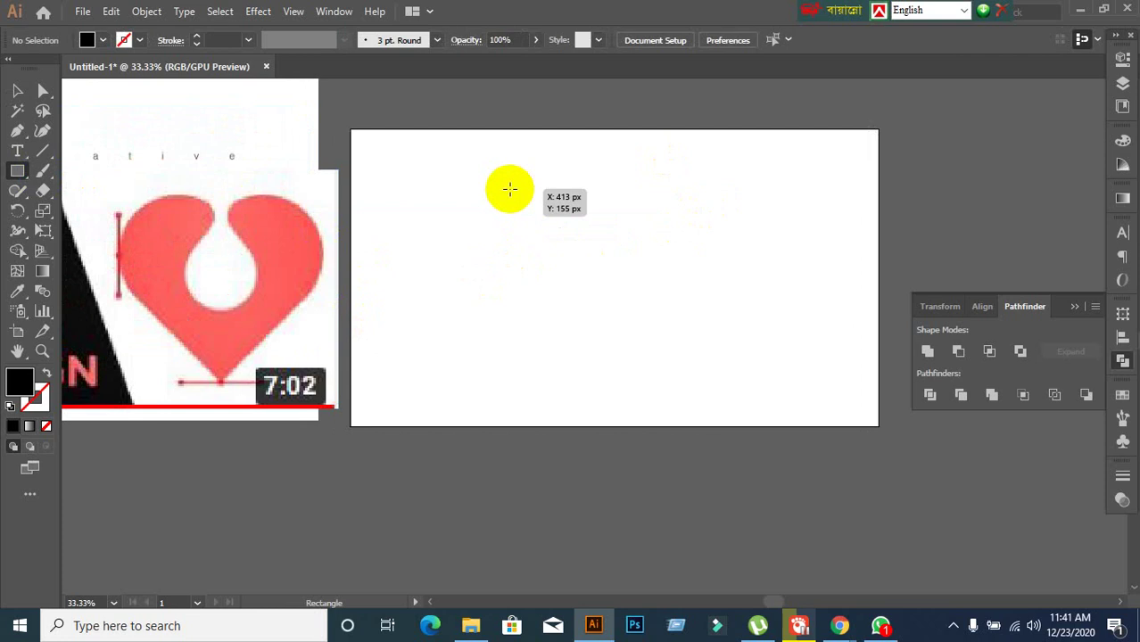
drag(510, 189, 642, 302)
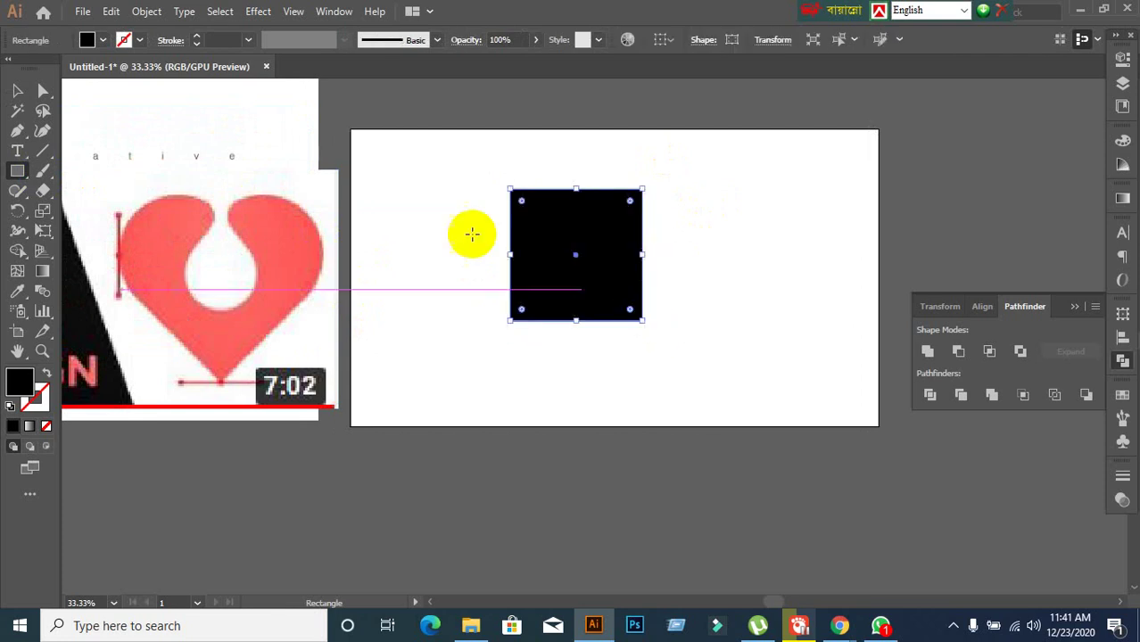
click(18, 93)
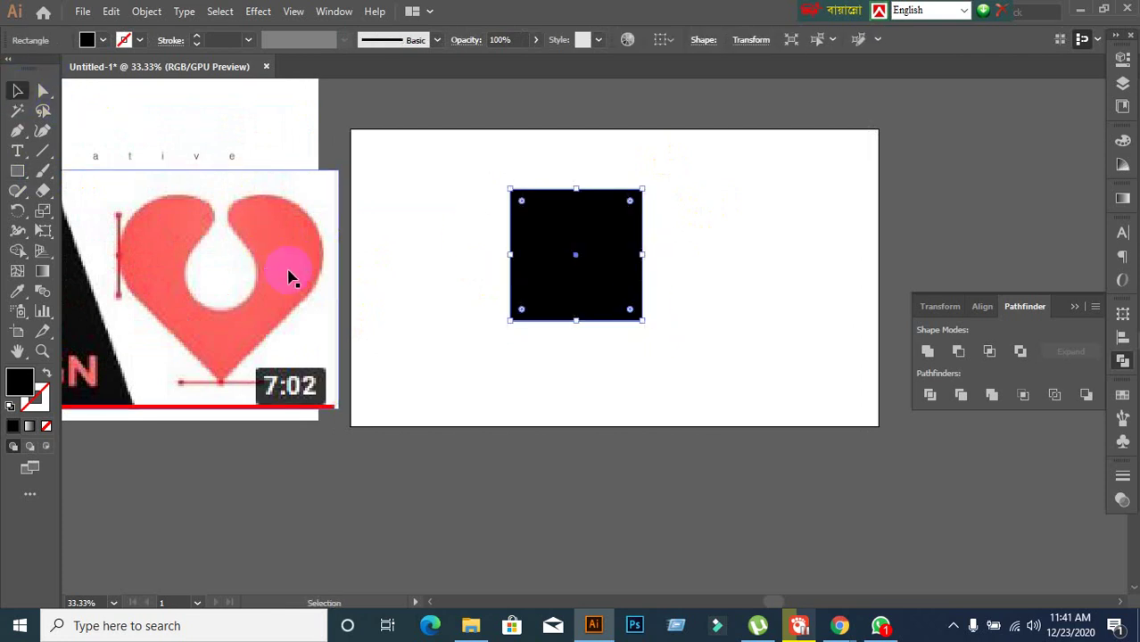
click(645, 256)
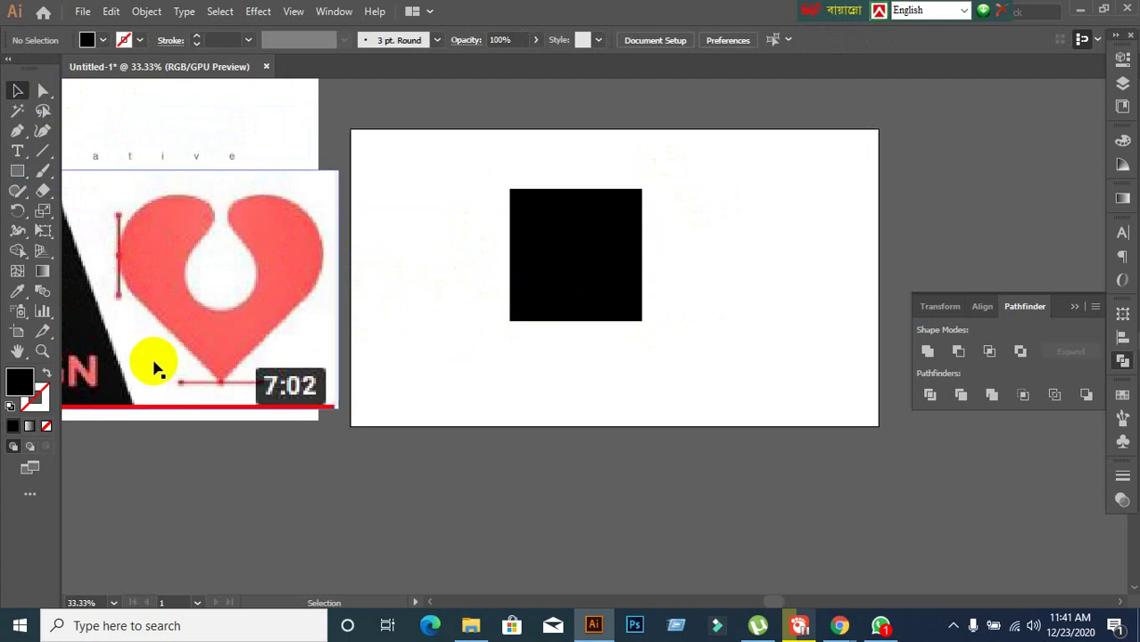
Swap the square's fill and stroke so it has no fill and a black outline
click(43, 373)
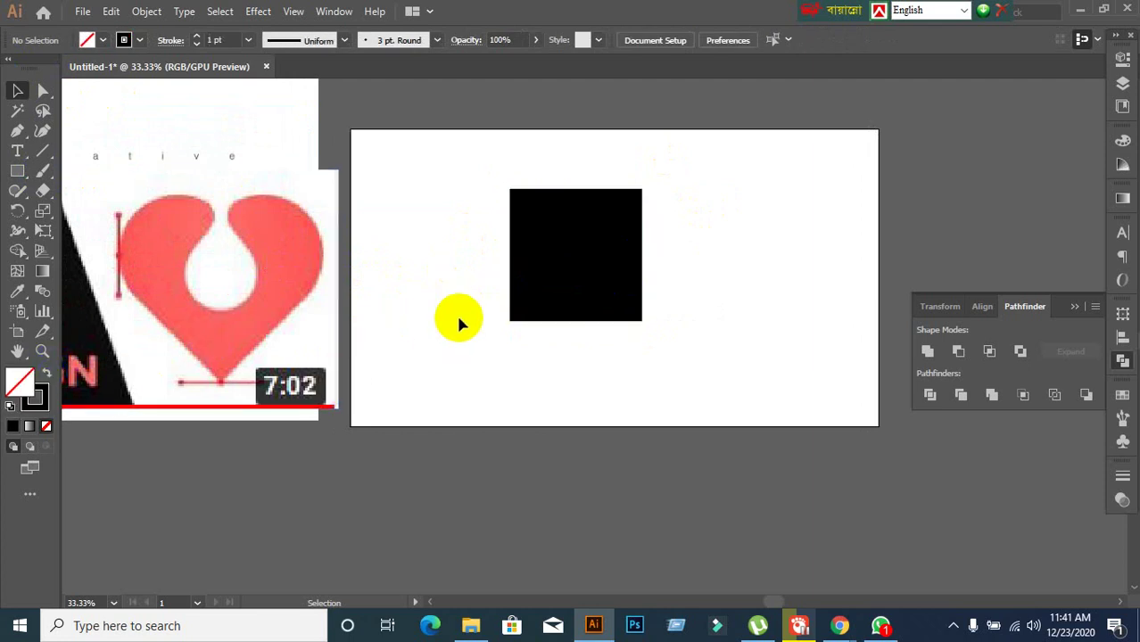
click(514, 228)
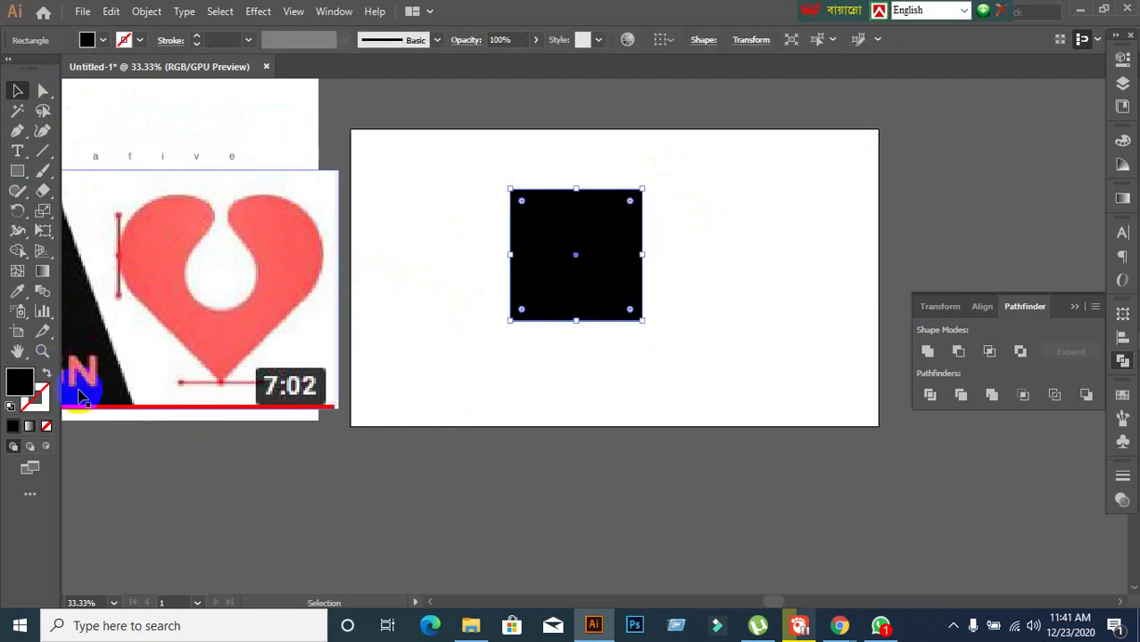
click(34, 402)
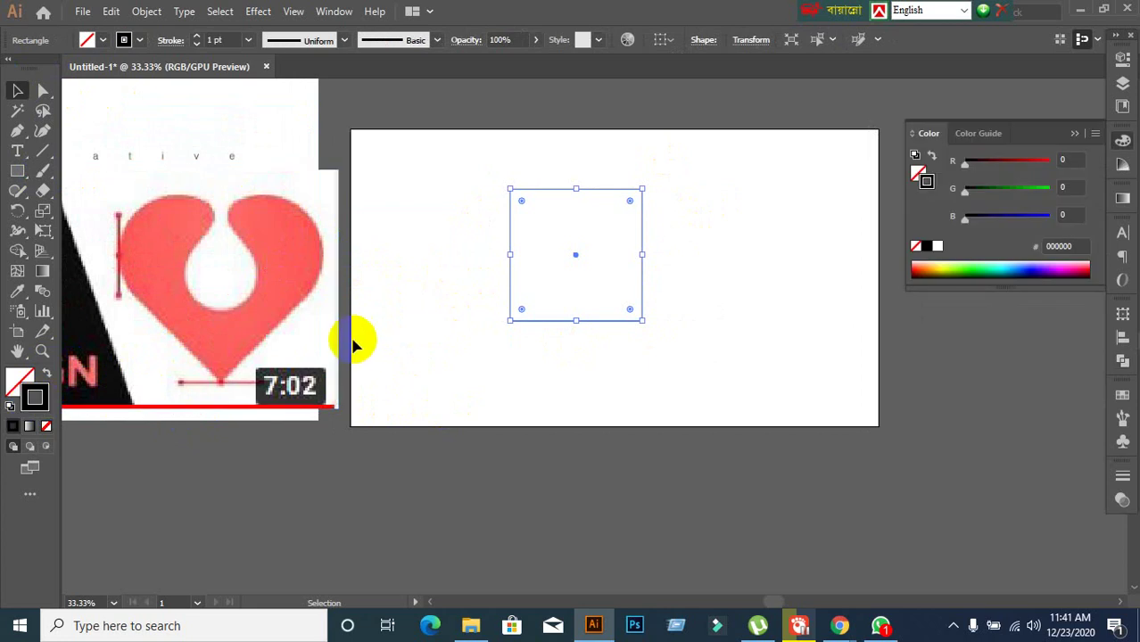
Set the square's stroke weight to 3 pt and move the square straight down toward the artboard's middle
click(459, 297)
drag(458, 255, 596, 400)
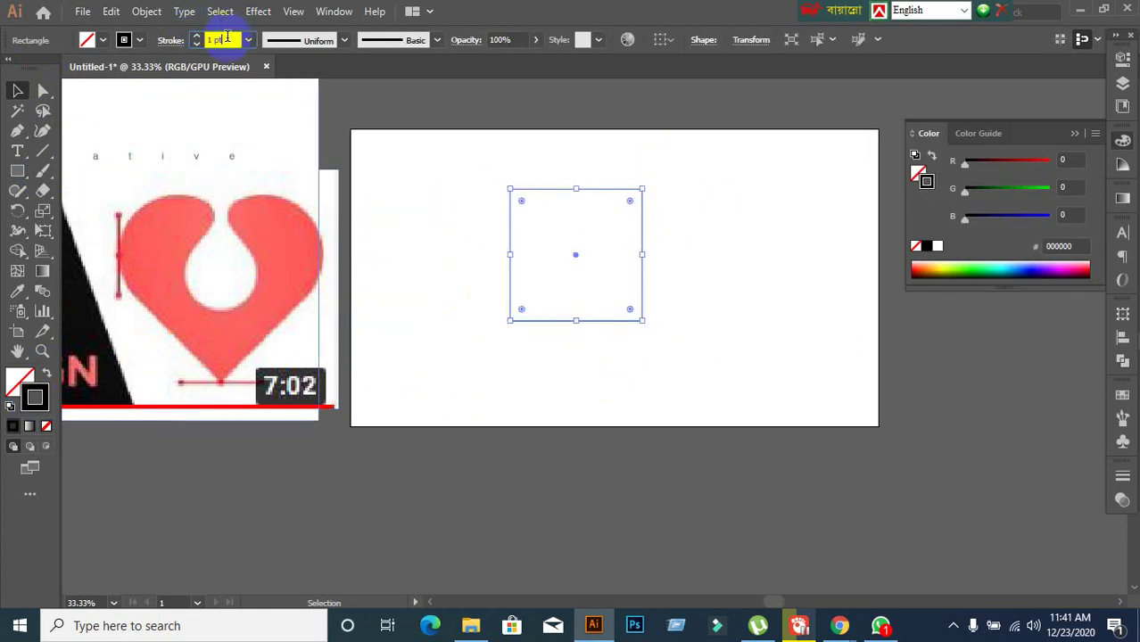
key(Up)
key(Up)
key(Up)
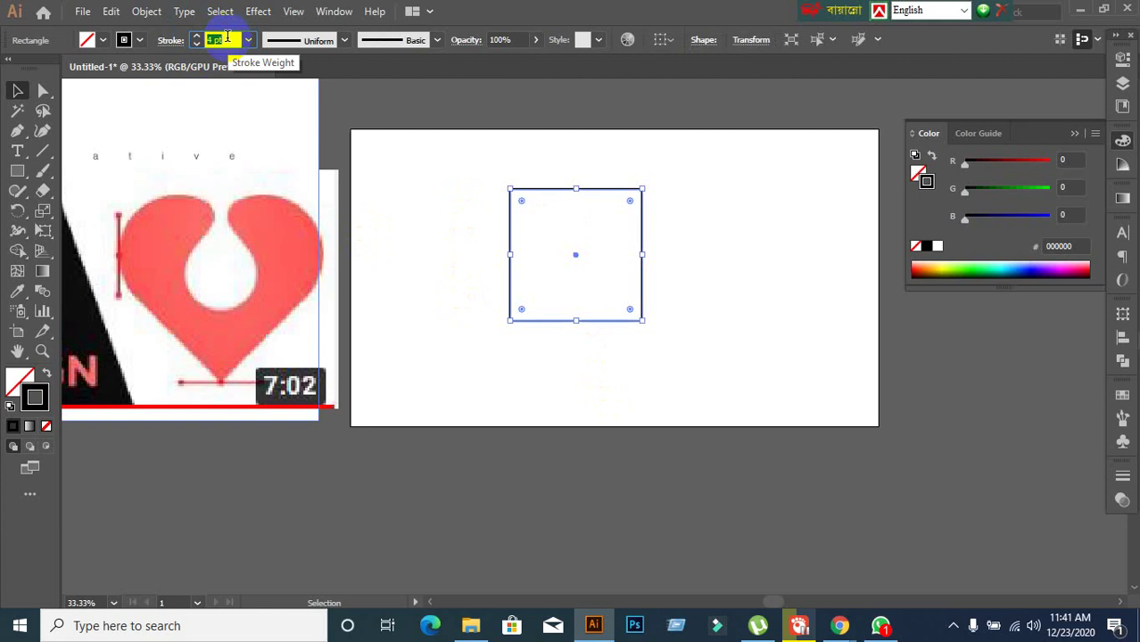
click(440, 235)
drag(440, 236, 680, 473)
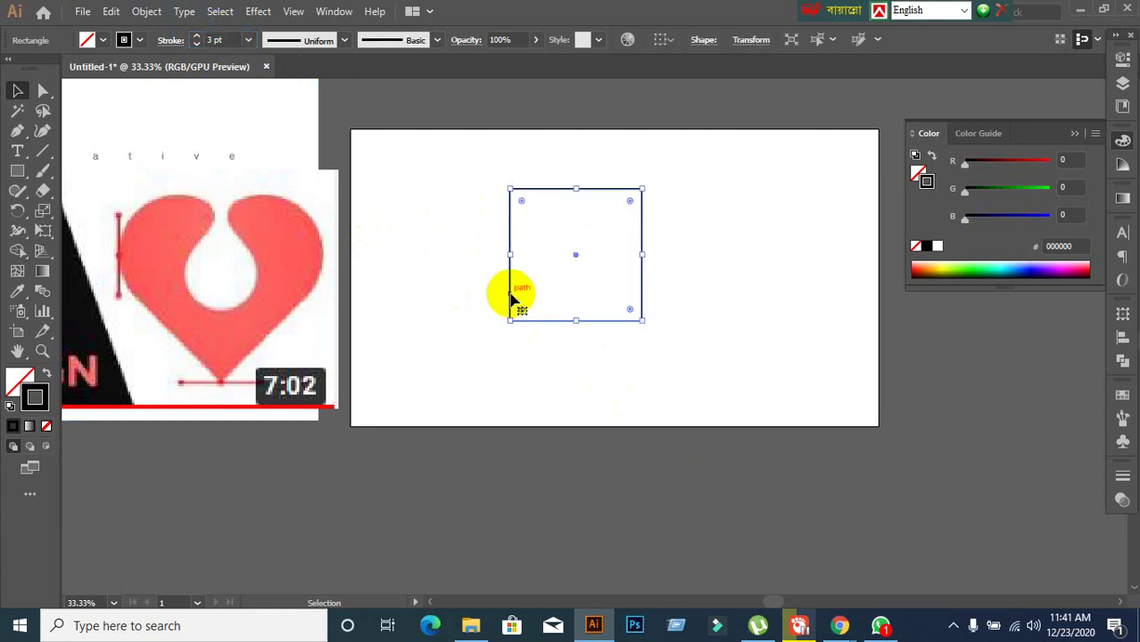
drag(513, 301, 513, 329)
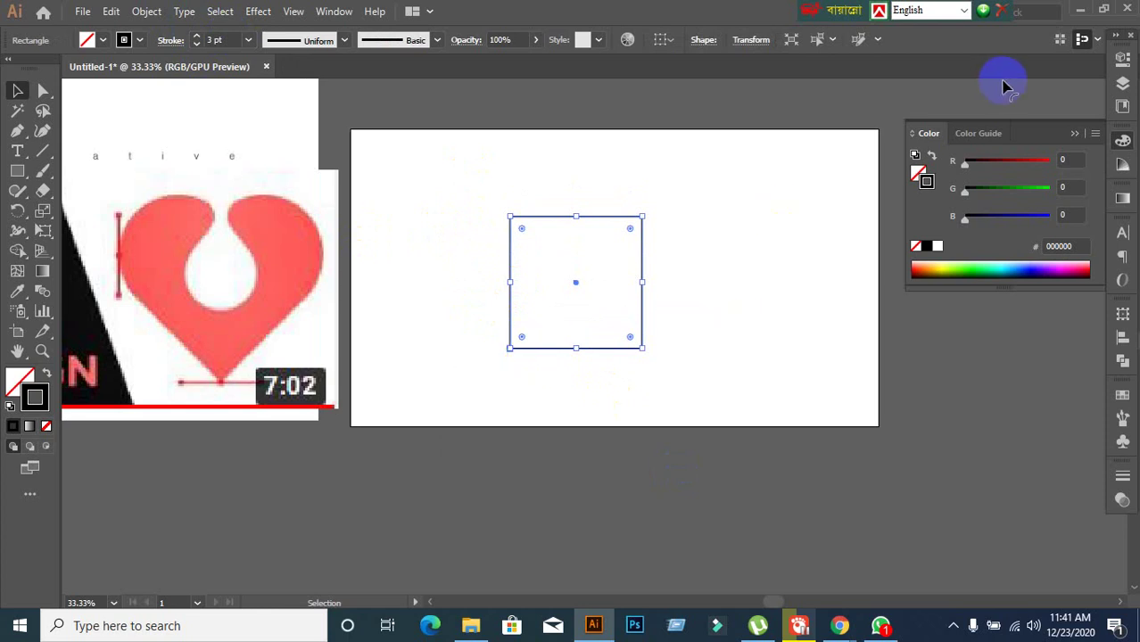
Check the width and height of the outlined square in its transform values
click(1122, 318)
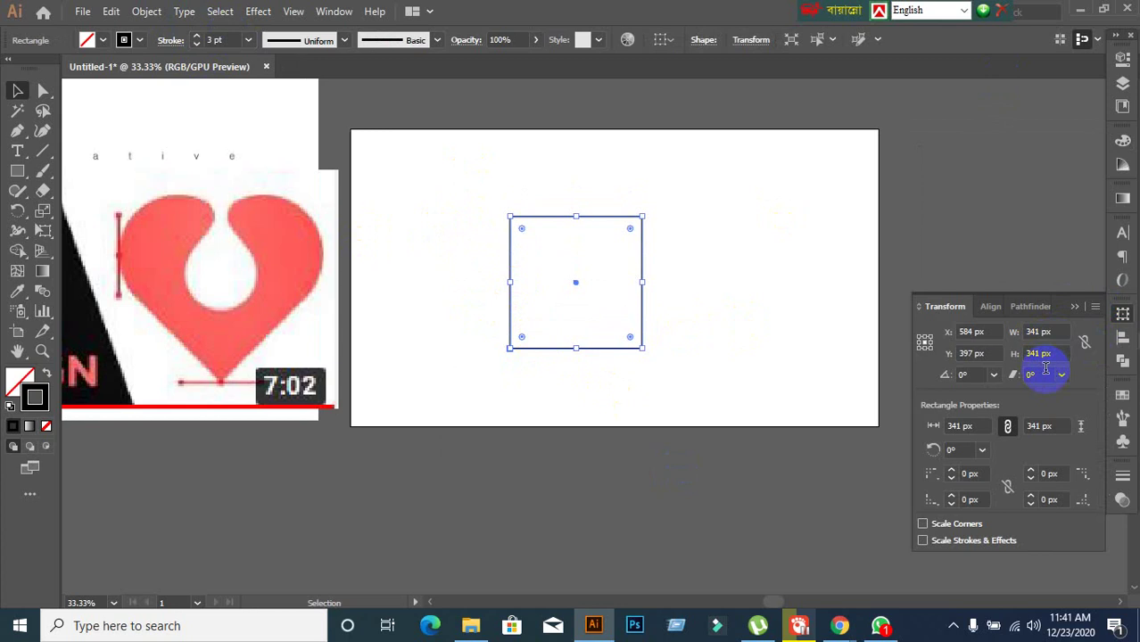
click(790, 279)
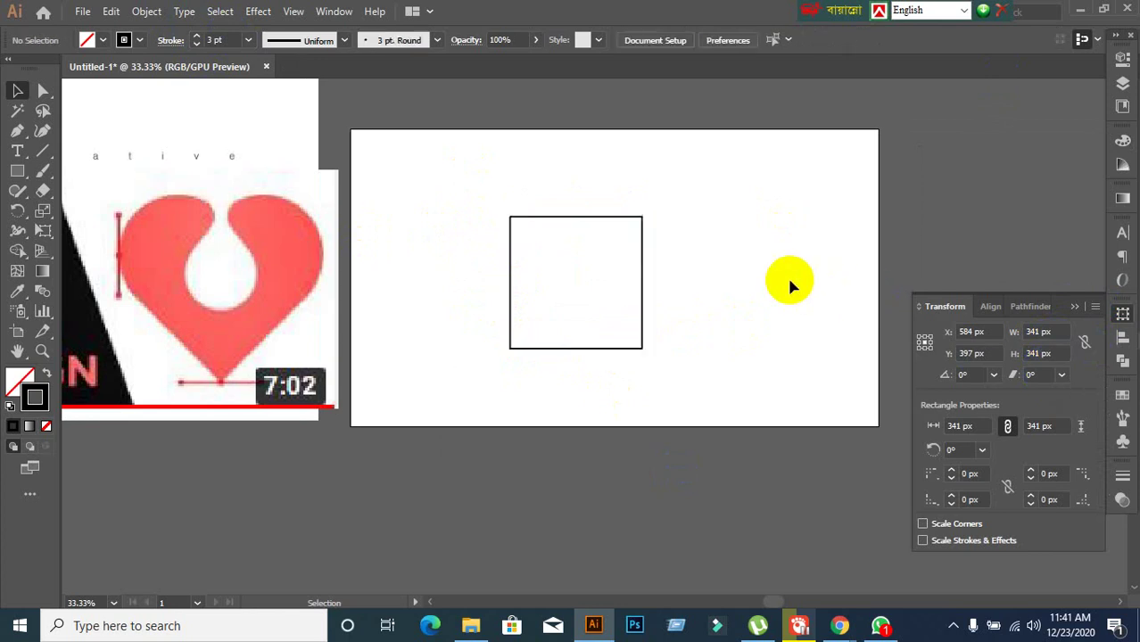
drag(477, 205, 718, 450)
click(1123, 323)
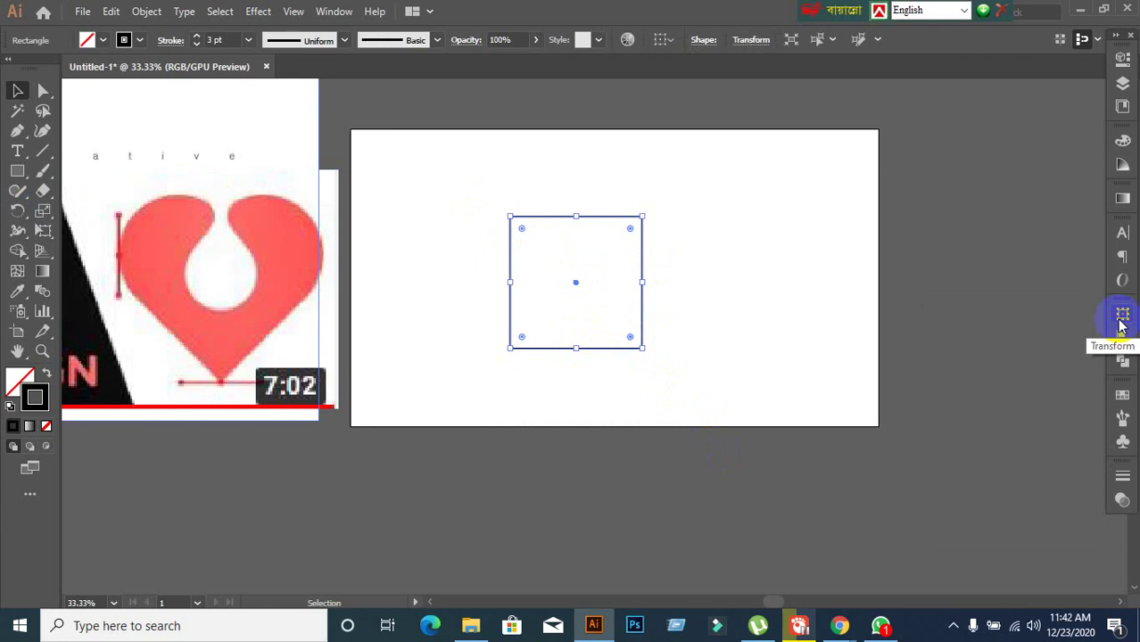
click(1122, 317)
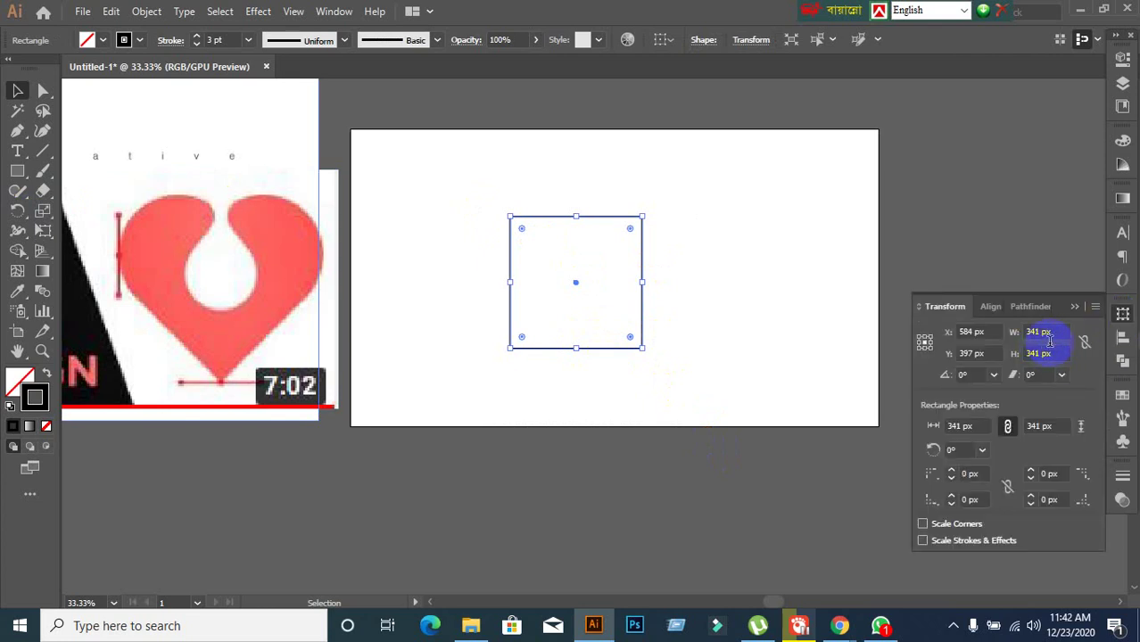
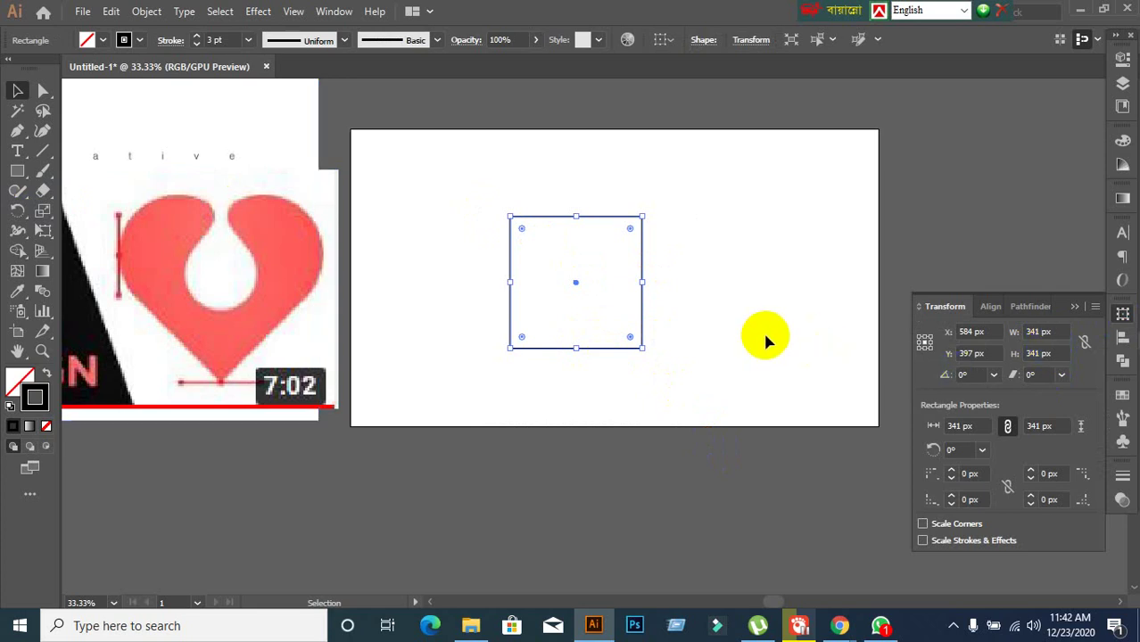
click(659, 326)
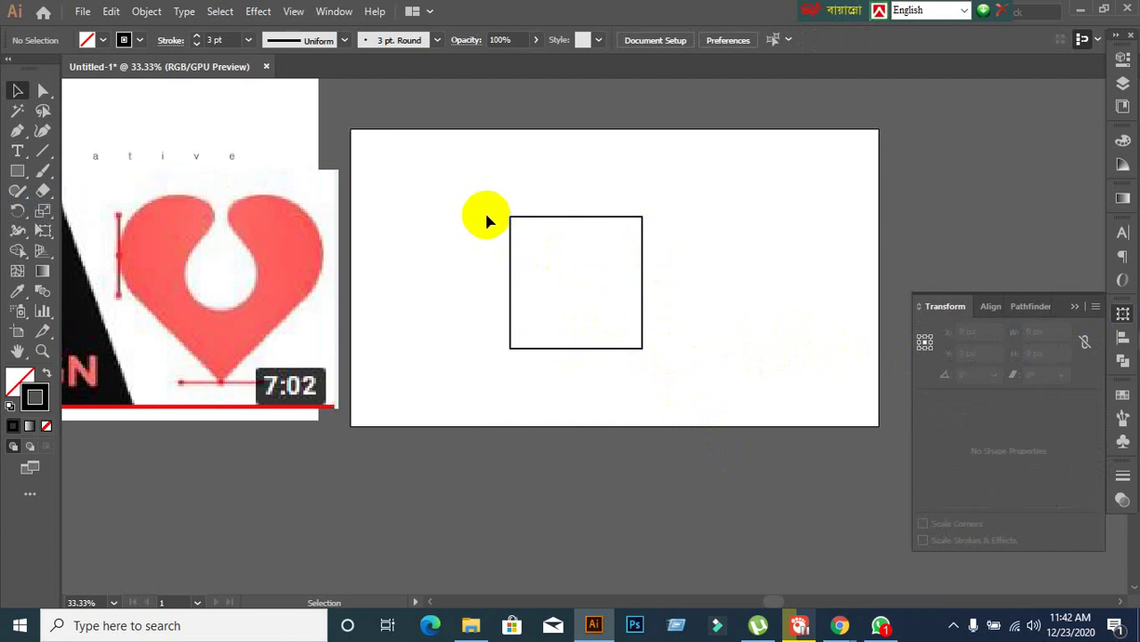
drag(484, 212, 695, 419)
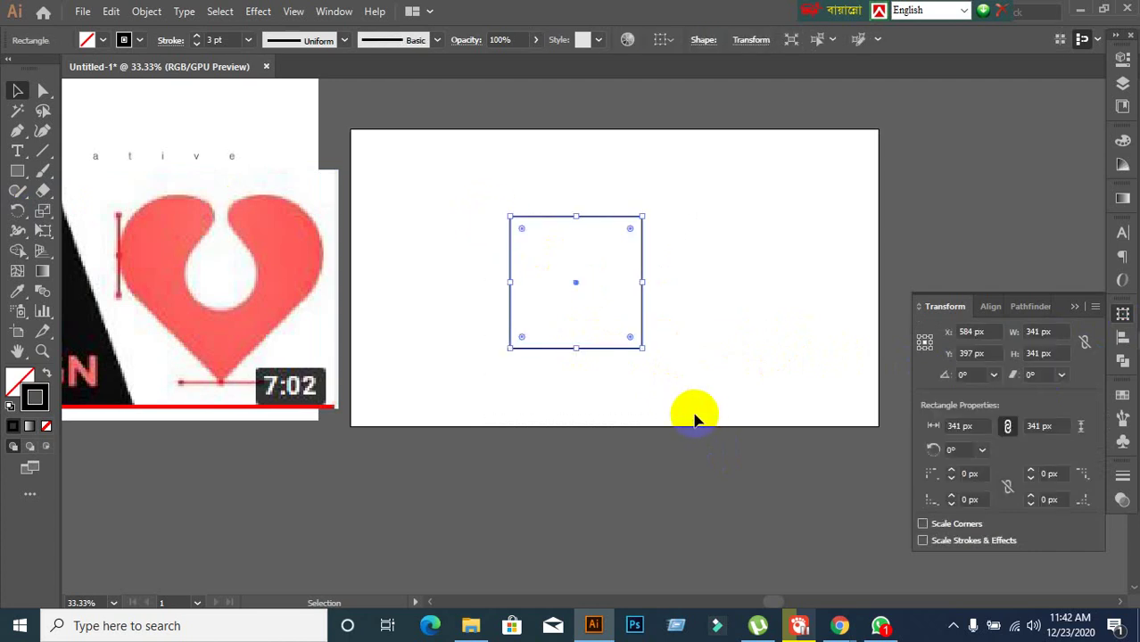
click(696, 420)
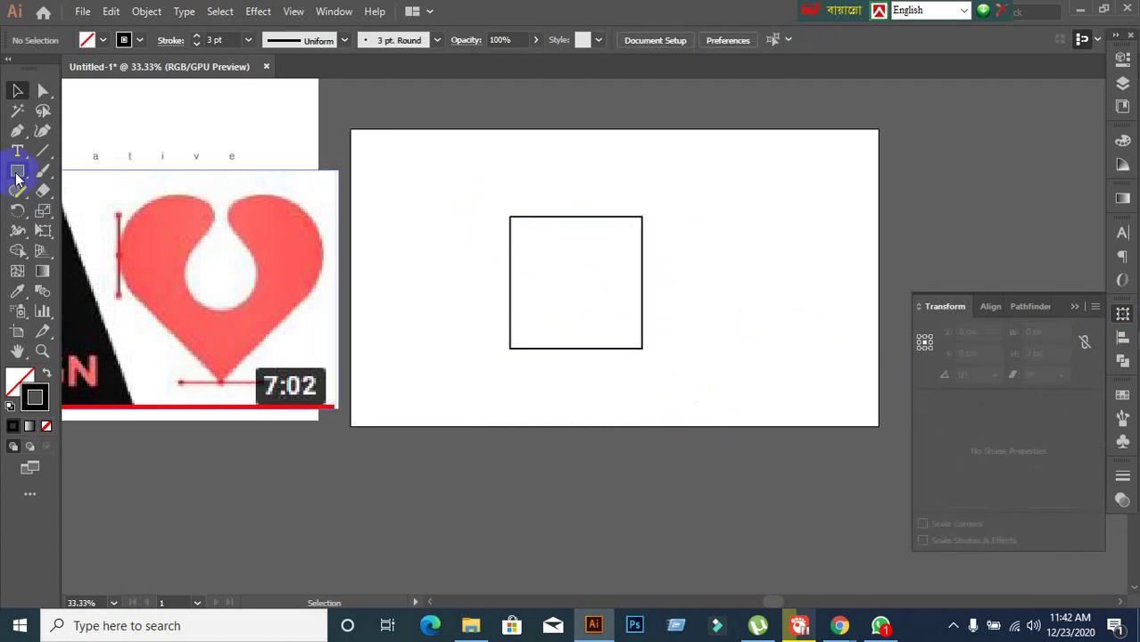
Create a 341 × 341 px circle beside the square with the Ellipse tool
drag(16, 179, 92, 206)
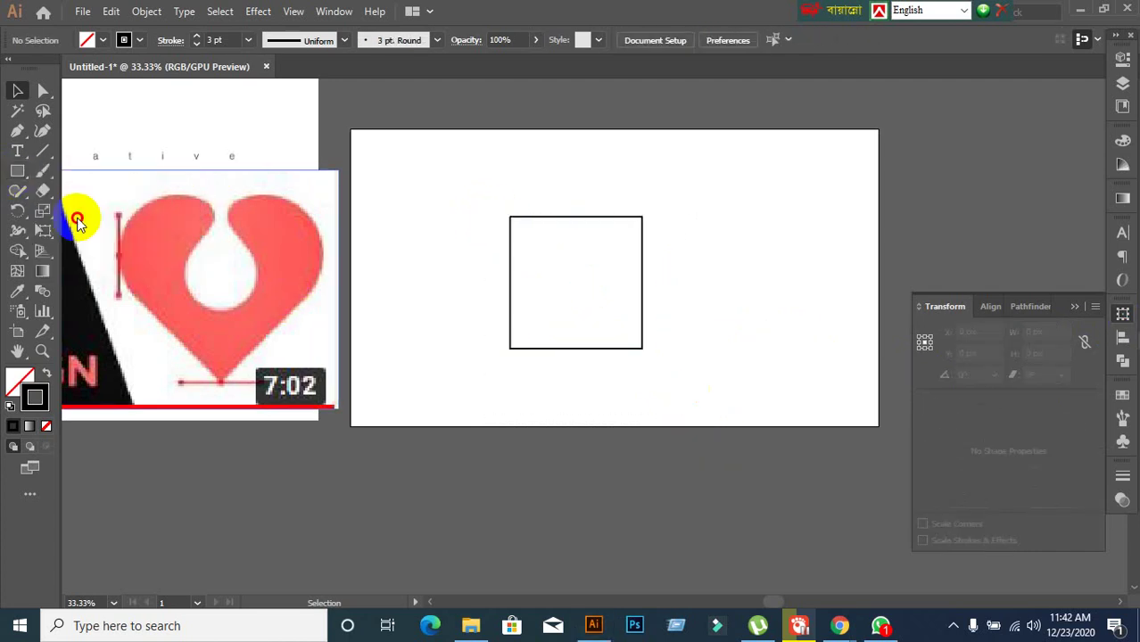
click(726, 209)
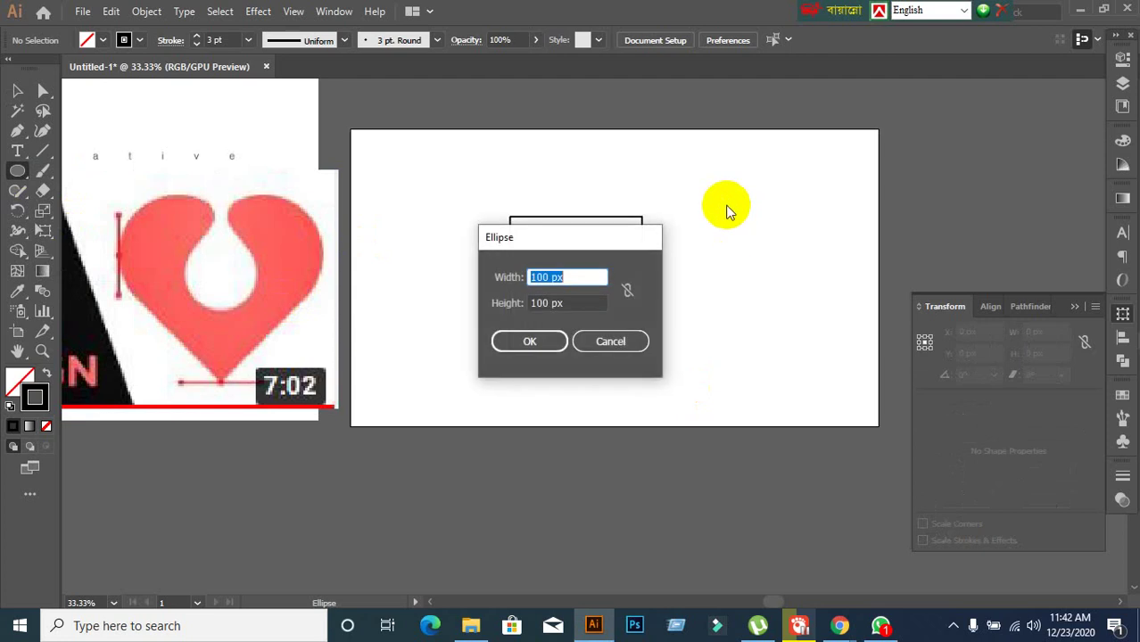
key(Tab)
text(3)
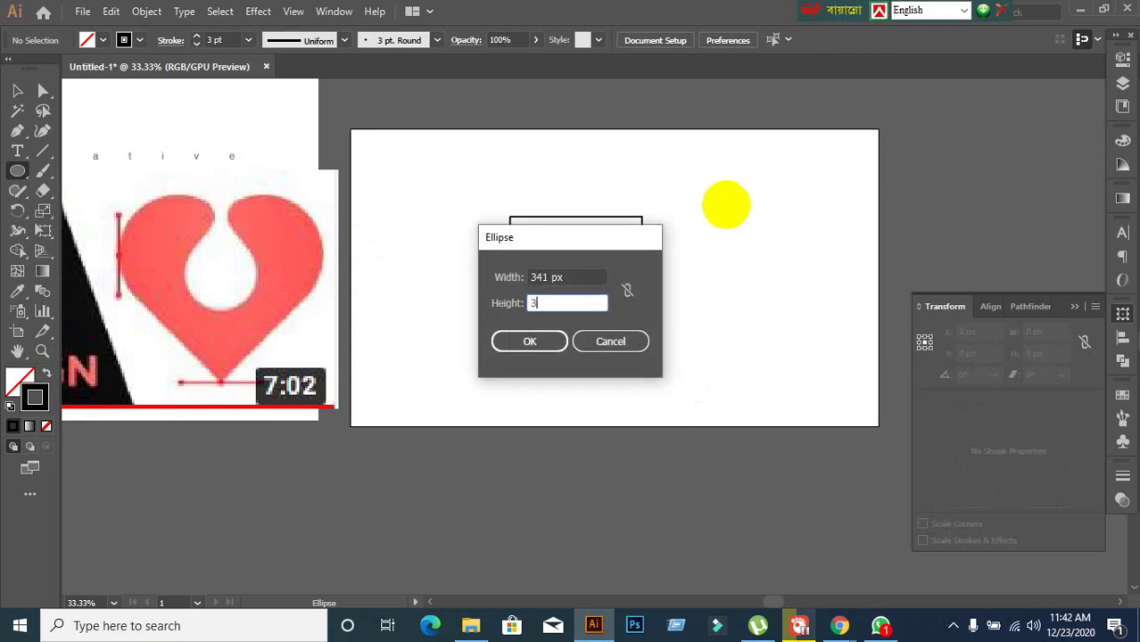
click(539, 341)
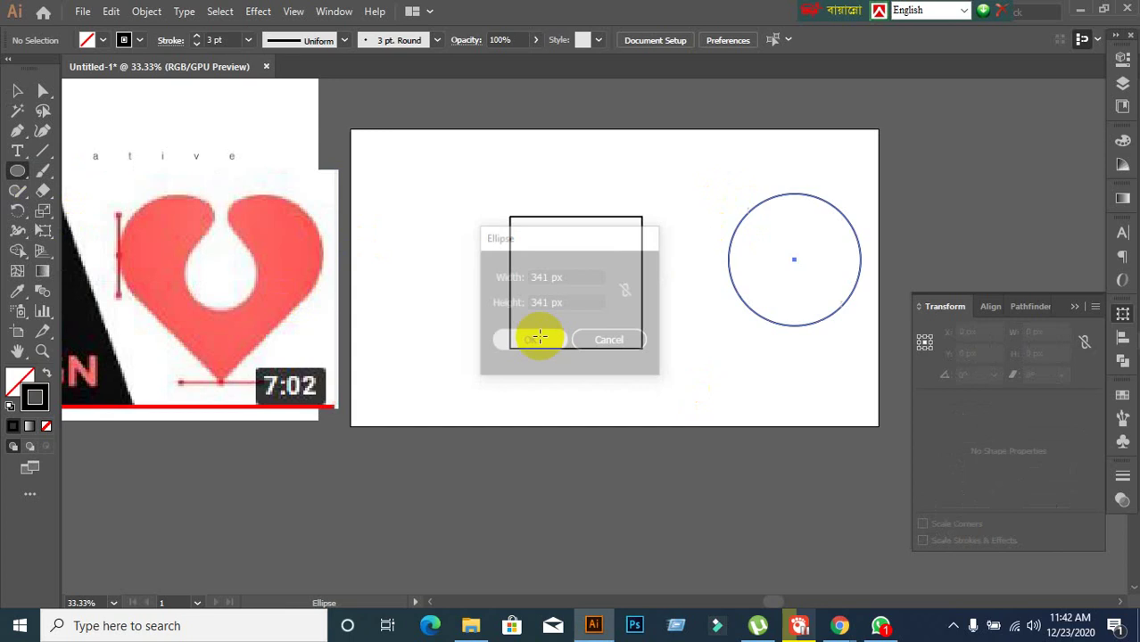
Move the circle against the square's side and align both shapes by their vertical and horizontal centres
click(18, 91)
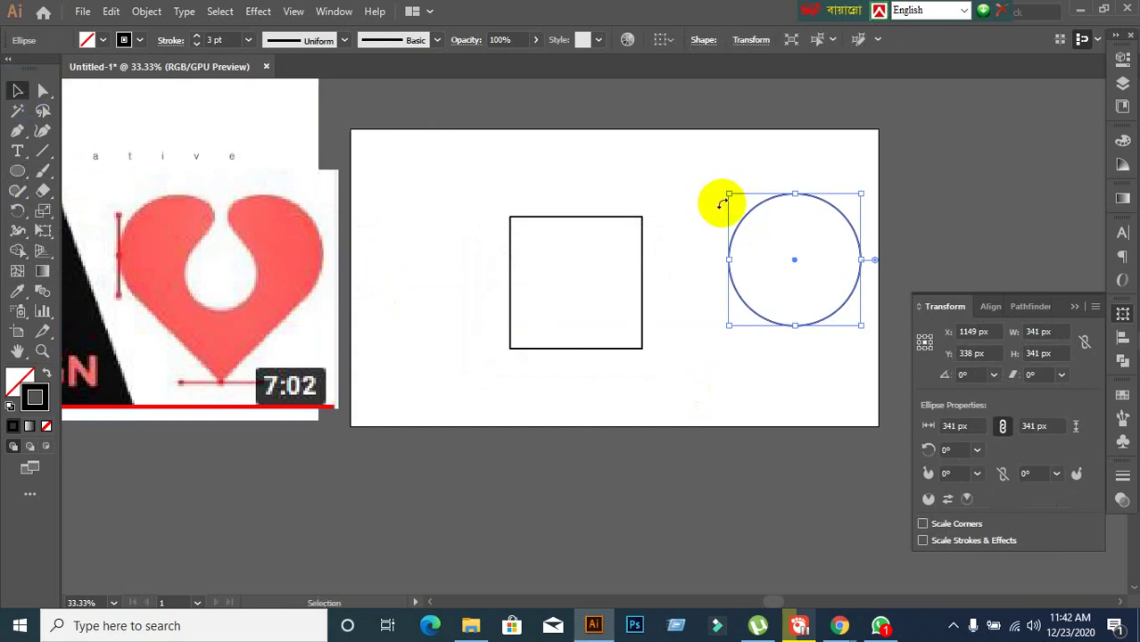
drag(752, 212, 666, 248)
click(628, 171)
drag(629, 172, 744, 381)
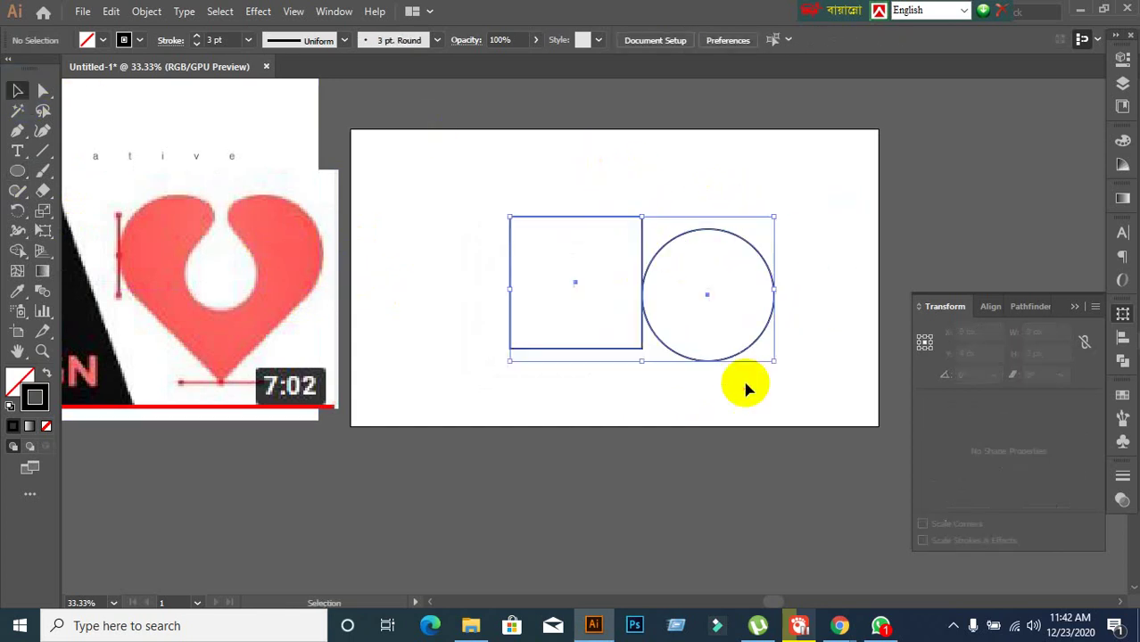
click(1126, 339)
click(1060, 351)
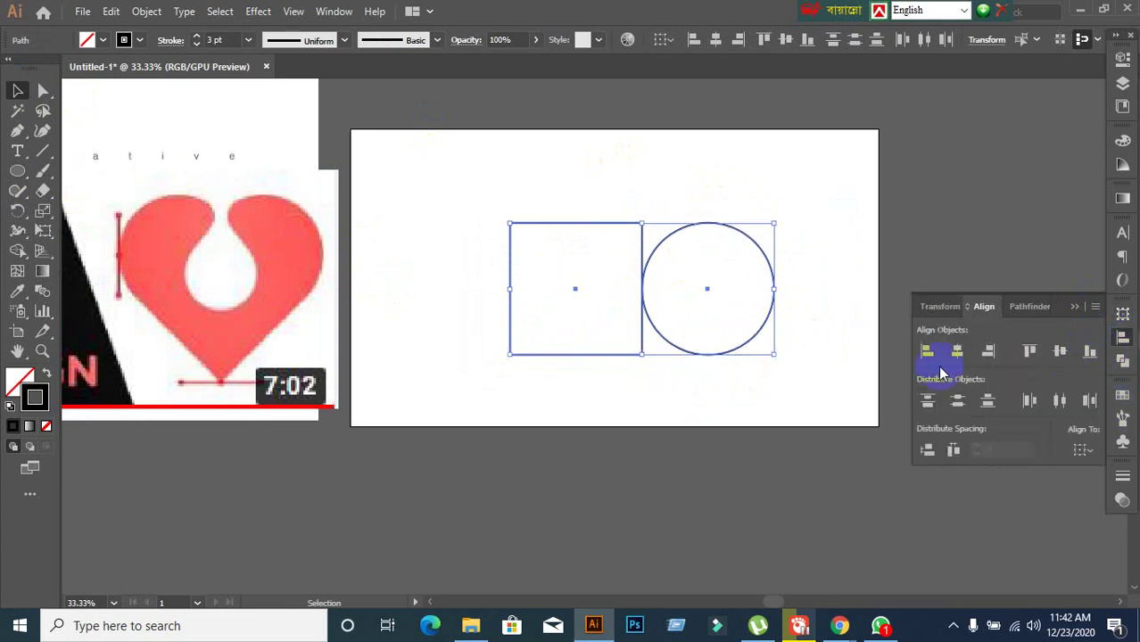
click(957, 352)
click(768, 397)
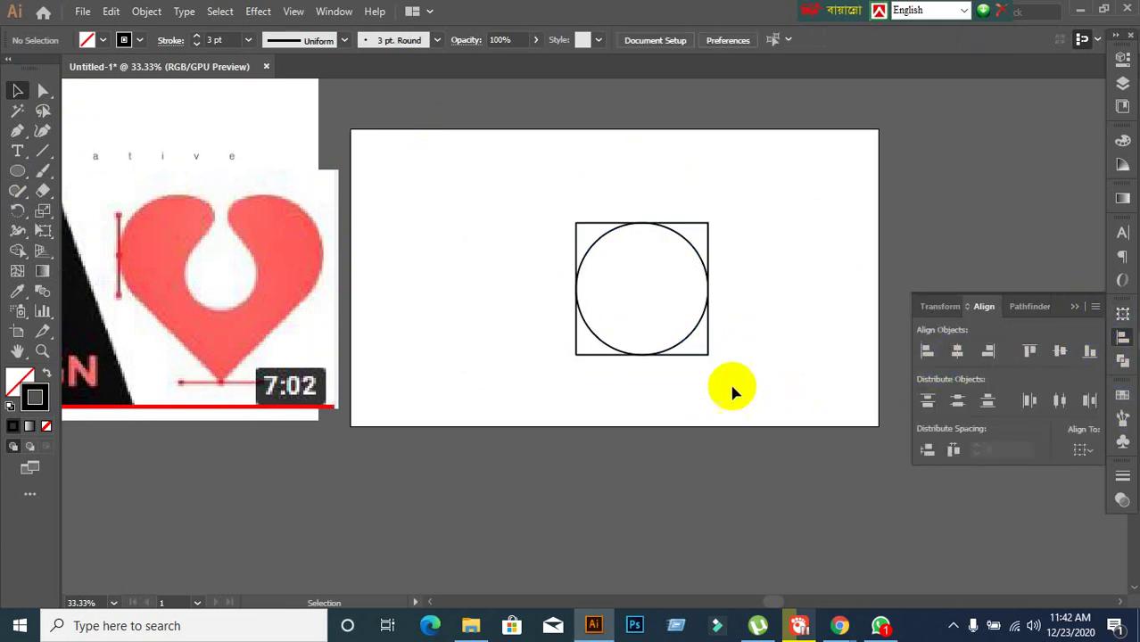
Copy the circle straight up by about 171 px so the copy is centred on the square's top edge
click(671, 351)
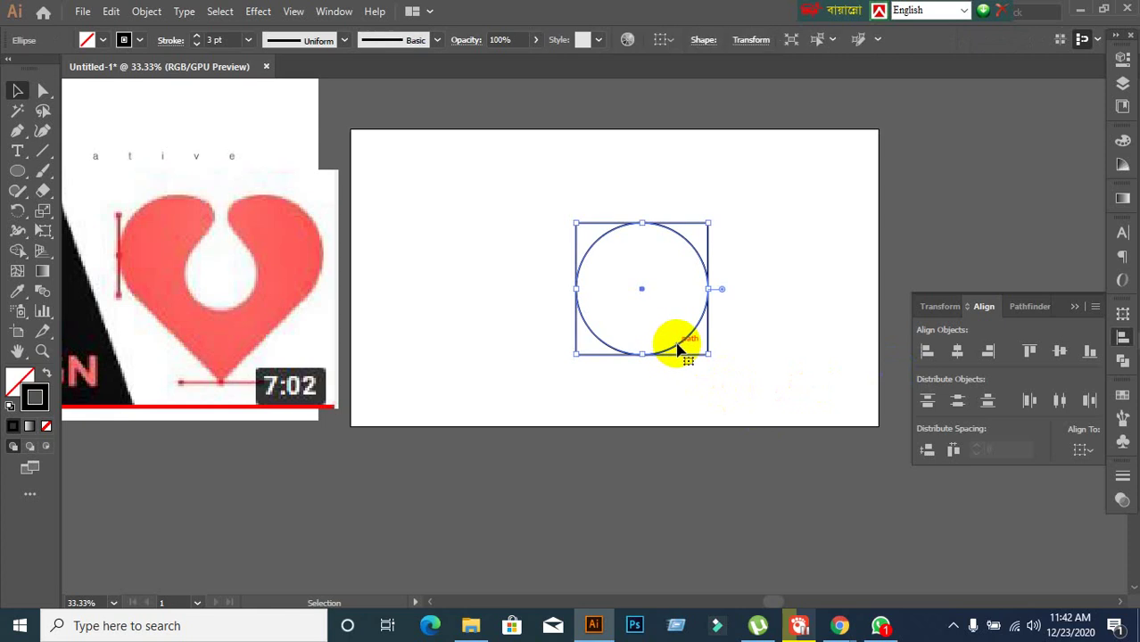
key(ctrl+z)
key(ctrl+shift+z)
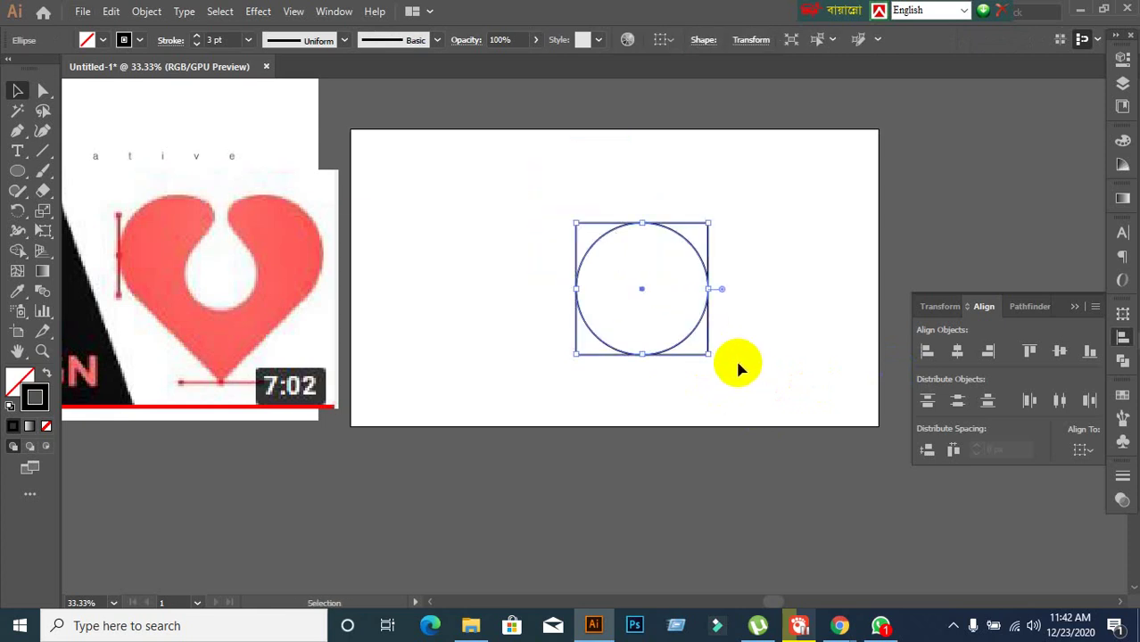
click(687, 338)
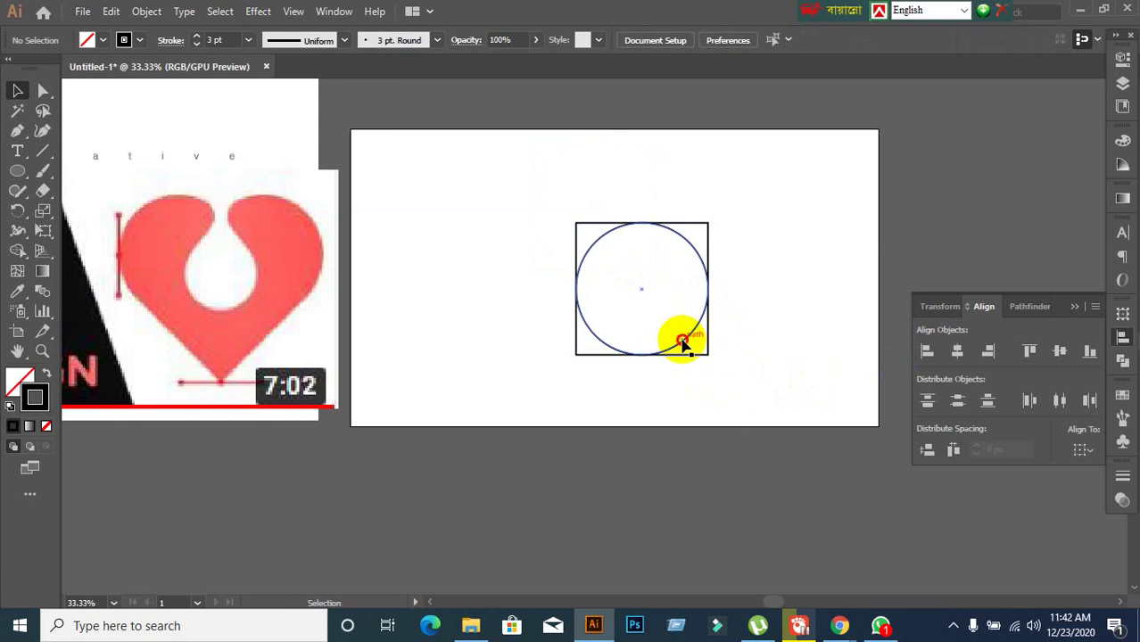
drag(681, 338, 673, 280)
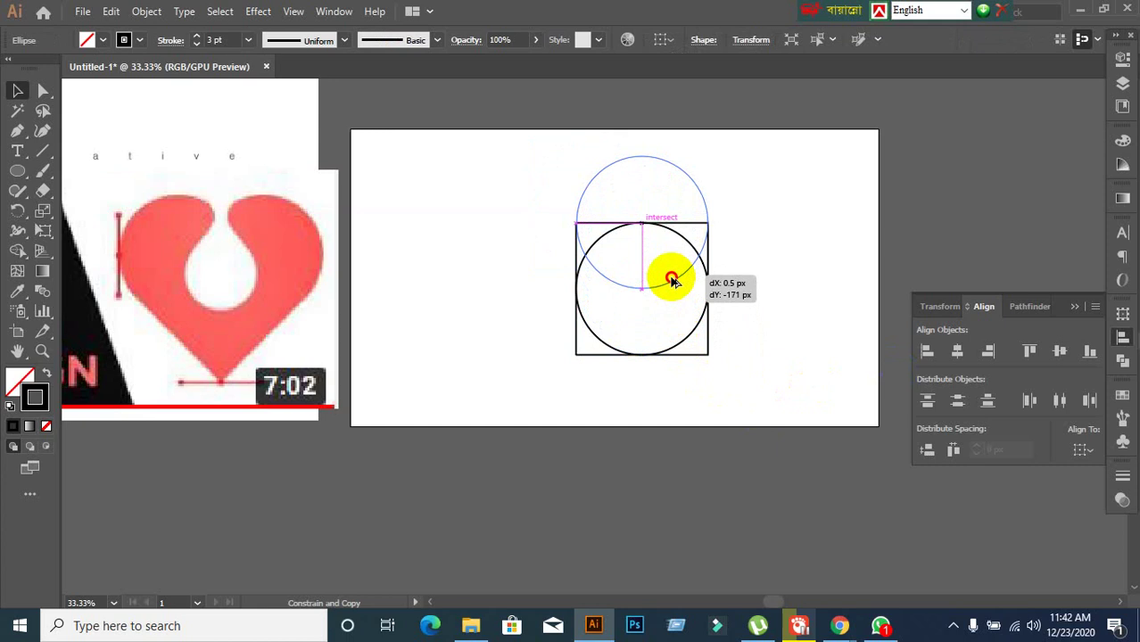
drag(674, 281, 673, 281)
click(730, 364)
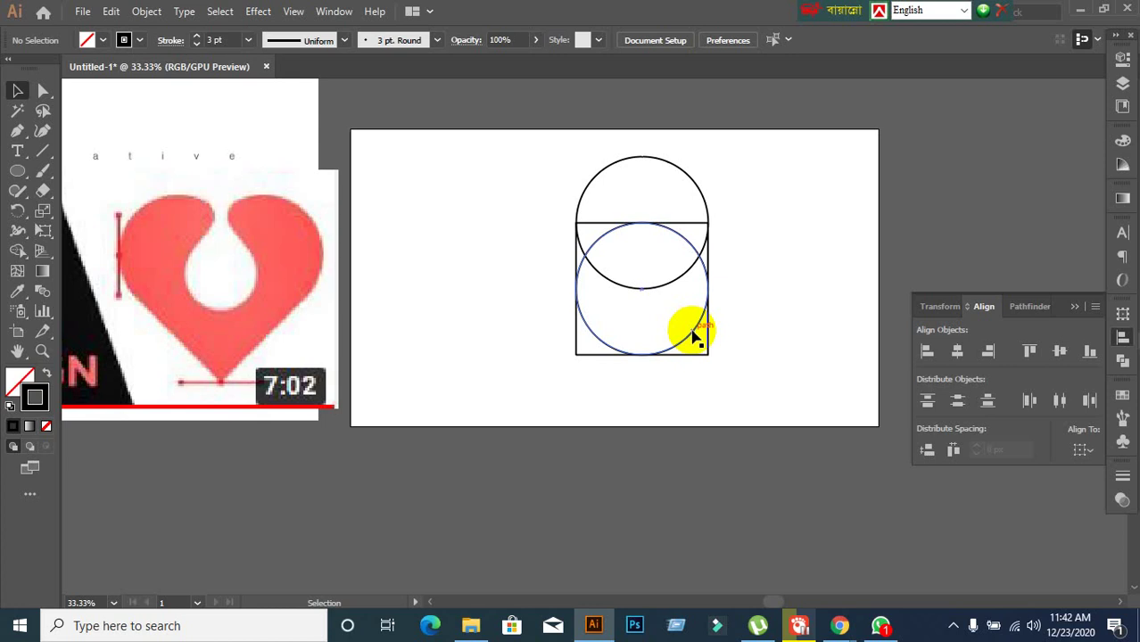
Copy the lower circle 171.5 px horizontally so the copy is centred on the square's right edge
click(695, 337)
drag(693, 336, 758, 339)
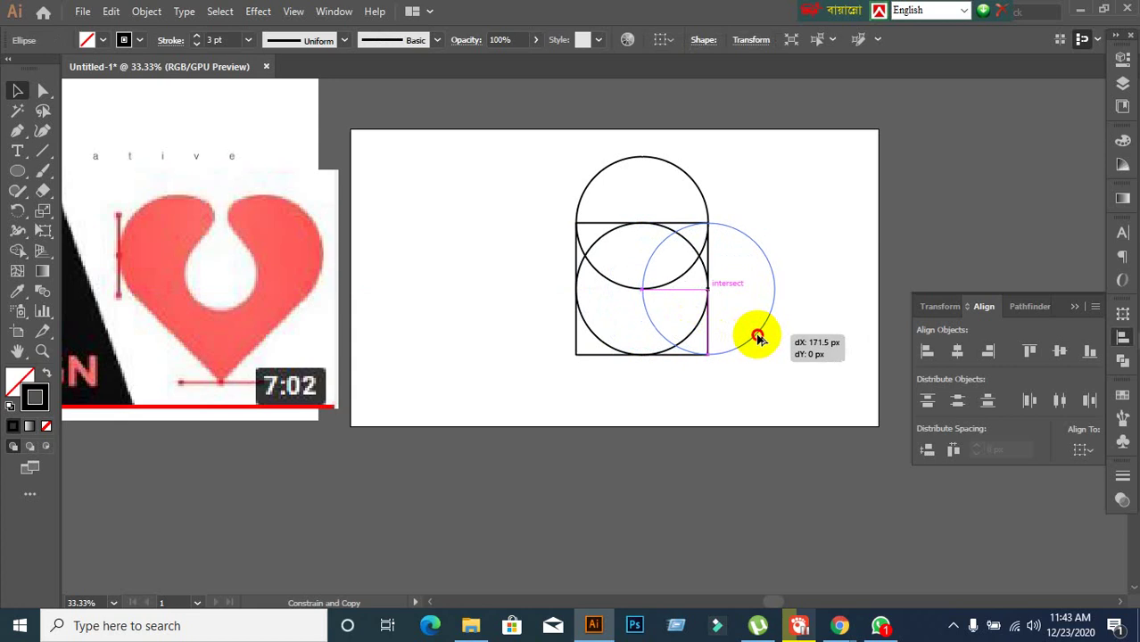
drag(758, 338, 759, 338)
Unite the square and all three circles into a single heart outline with Pathfinder
drag(527, 166, 809, 403)
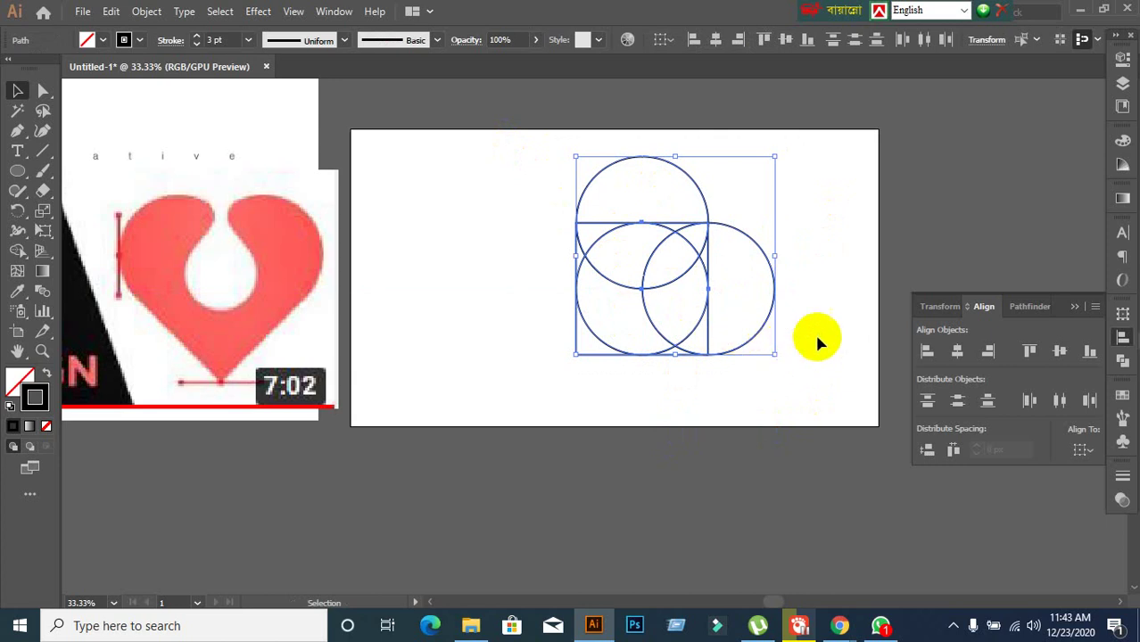
click(1123, 360)
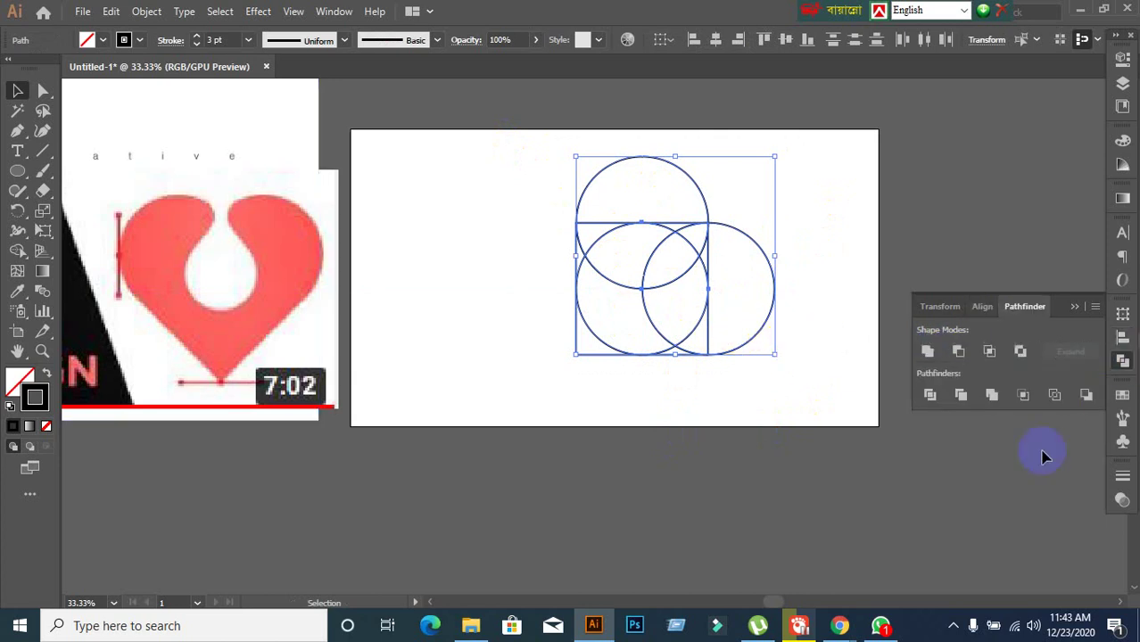
click(928, 351)
click(764, 434)
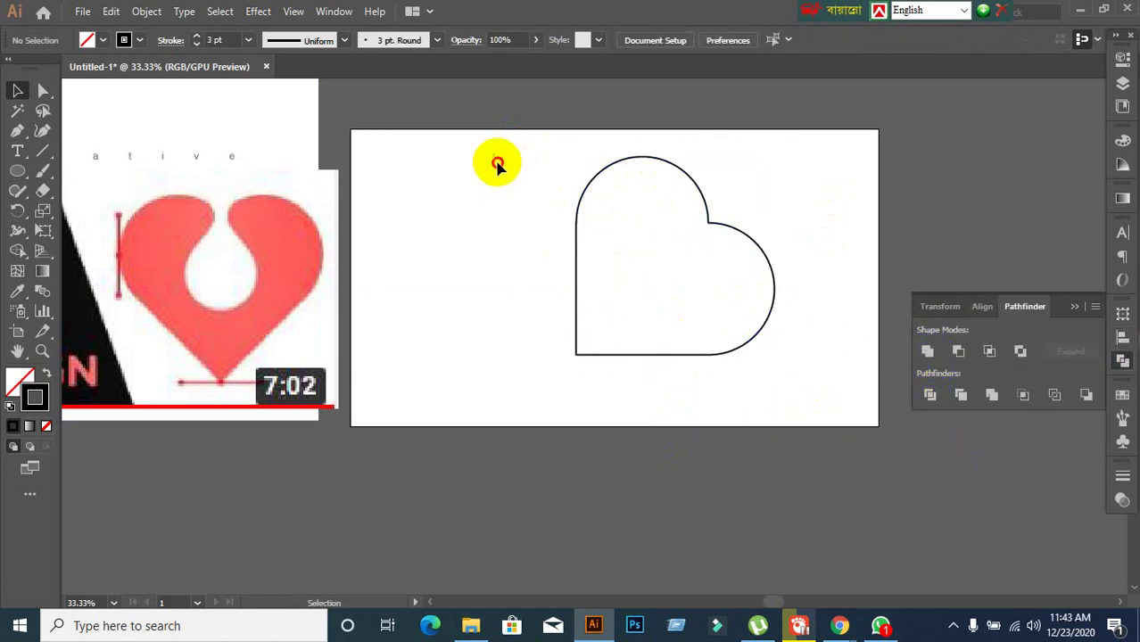
Rotate the heart outline so its point faces straight down and move it to the right side of the artboard
drag(496, 166, 774, 439)
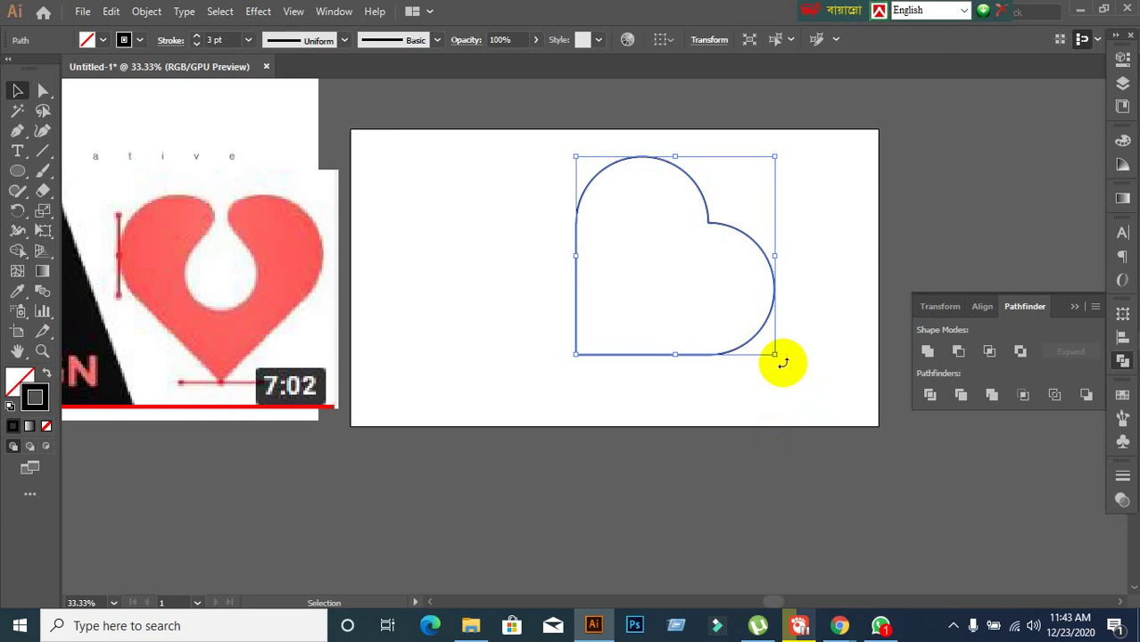
drag(784, 363, 769, 255)
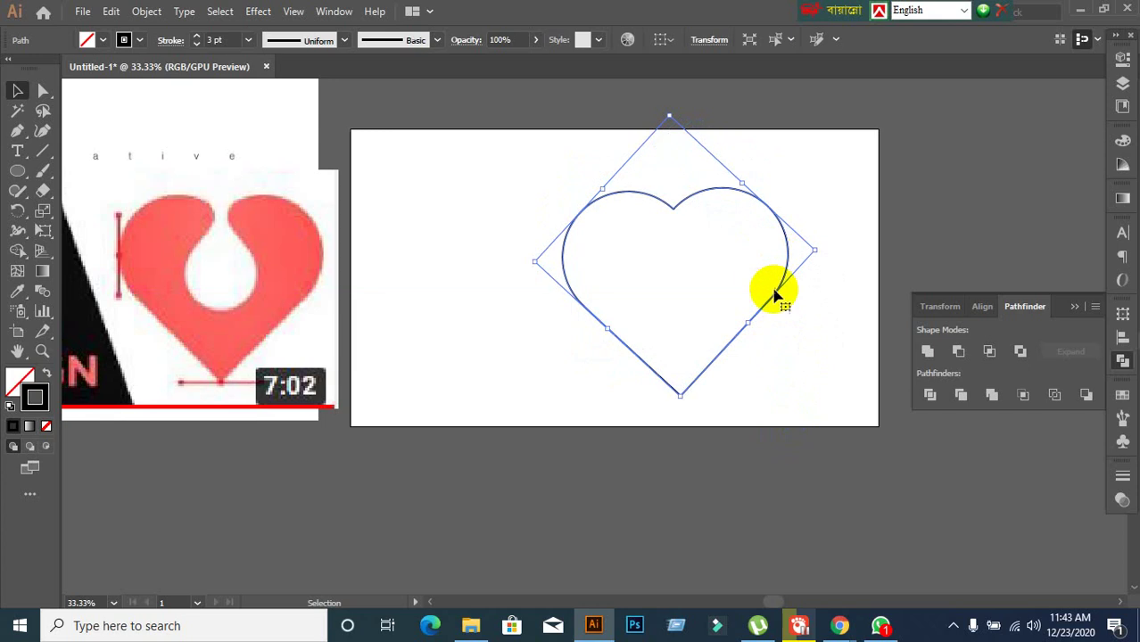
key(ctrl+z)
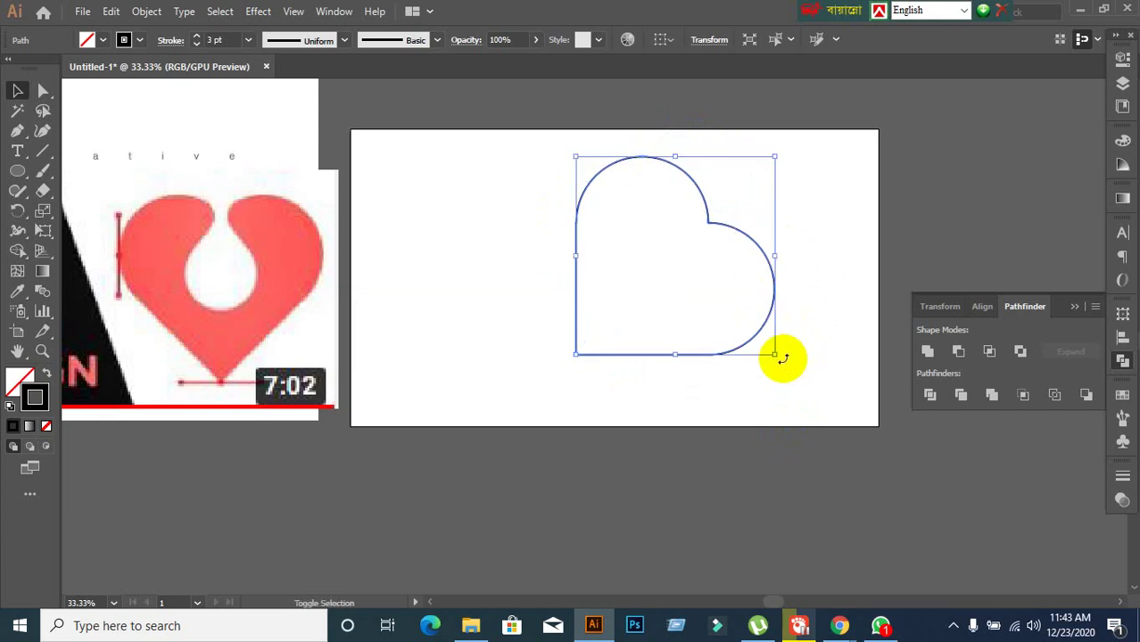
drag(783, 359, 820, 264)
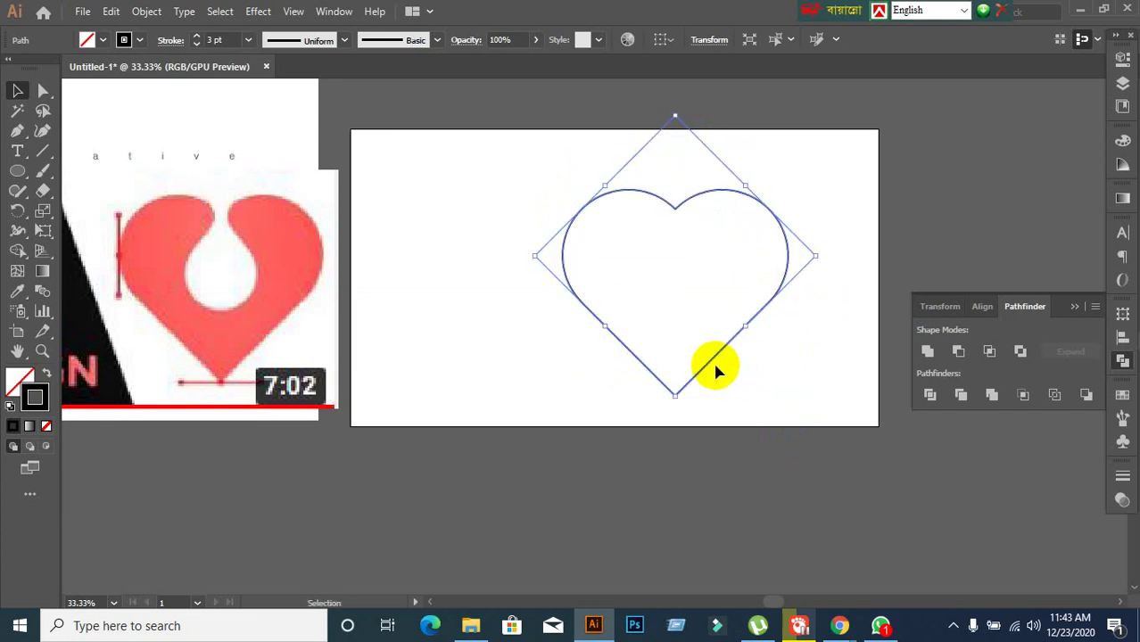
drag(711, 361, 671, 353)
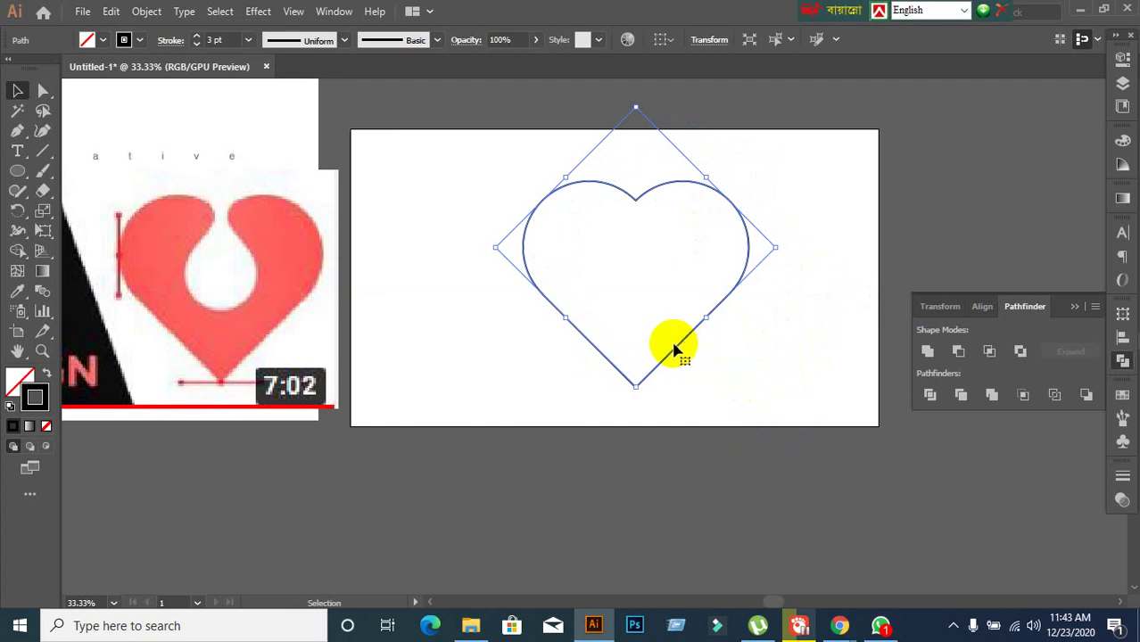
drag(675, 350, 813, 339)
click(496, 343)
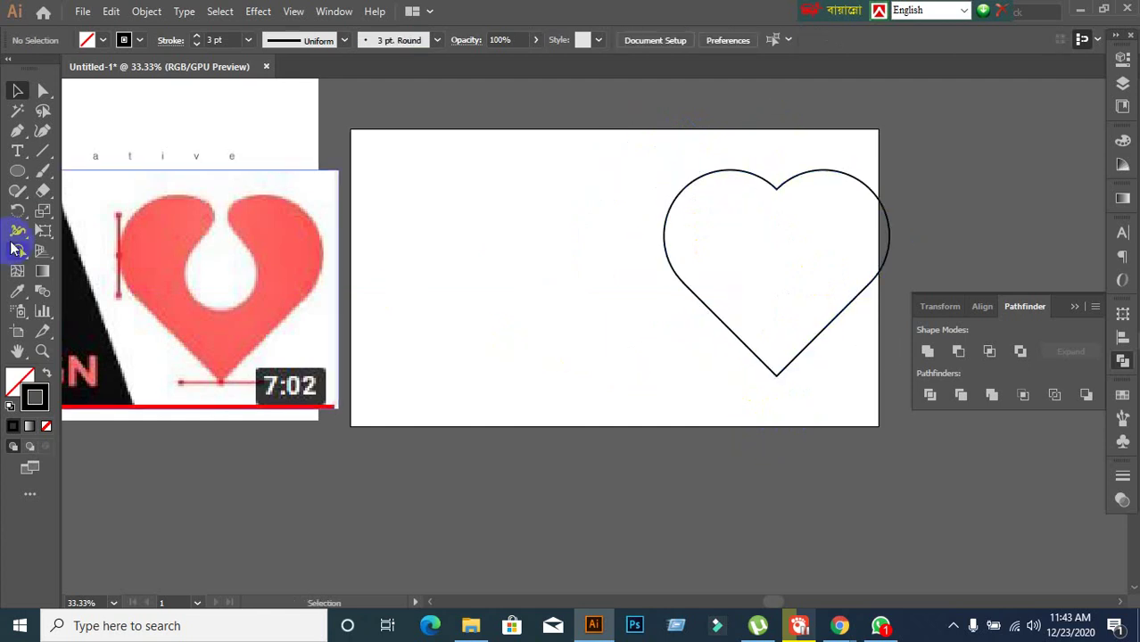
click(17, 171)
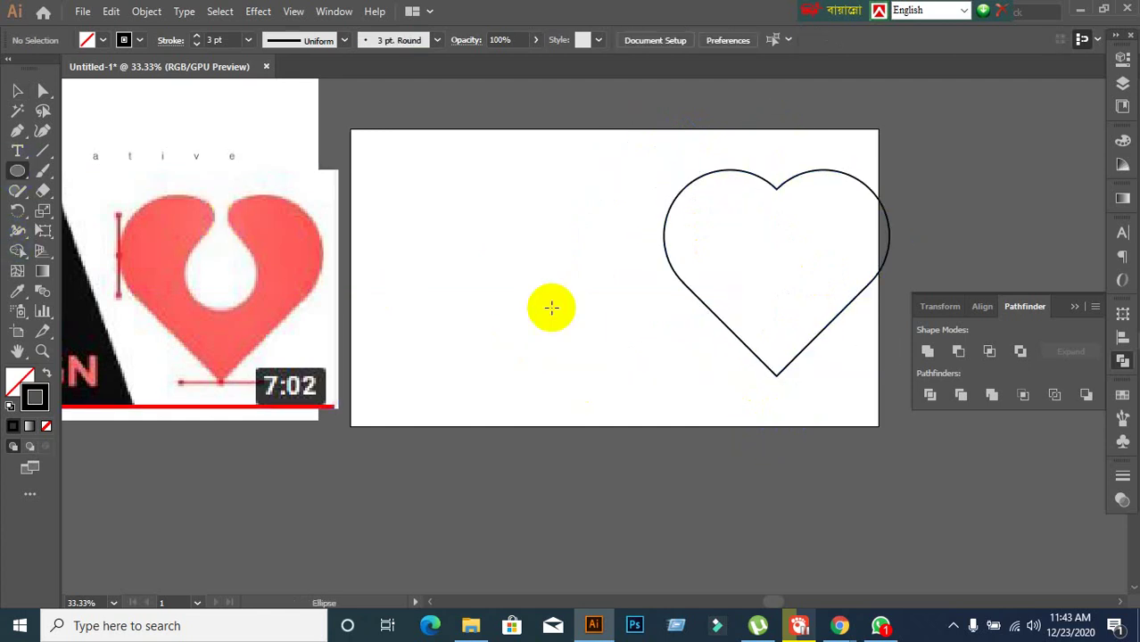
drag(431, 195, 526, 327)
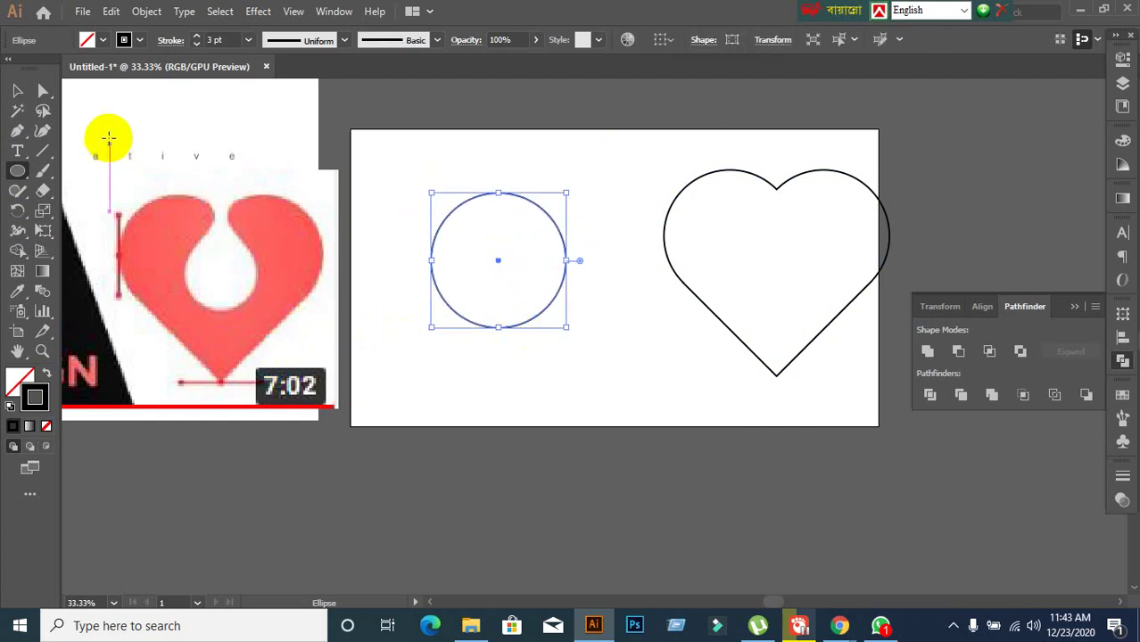
click(43, 90)
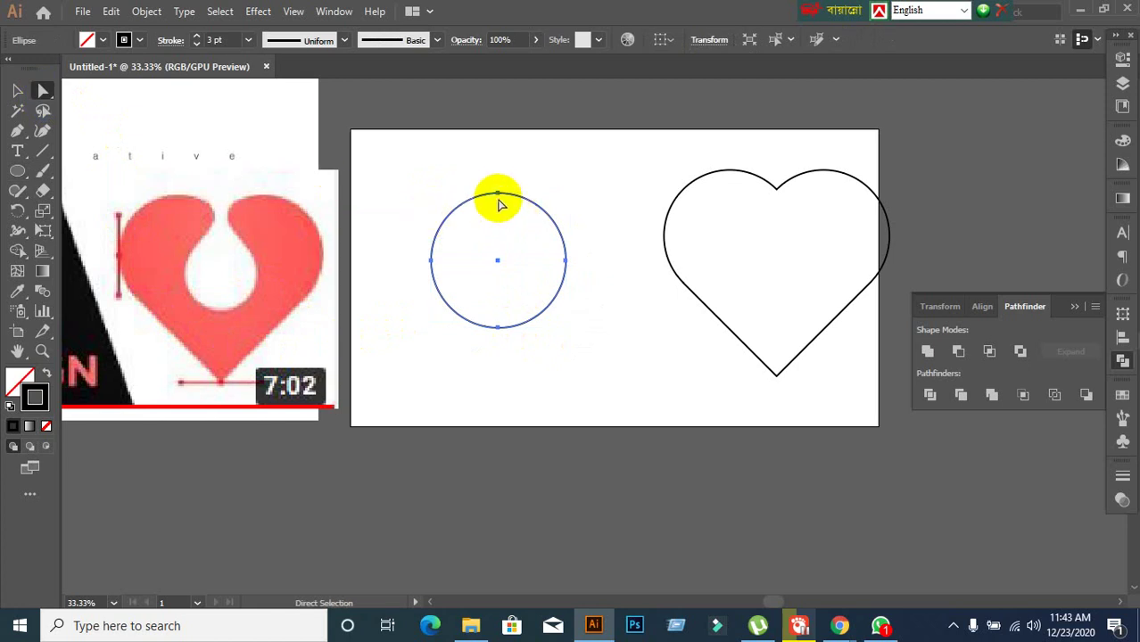
drag(497, 193, 509, 131)
click(504, 227)
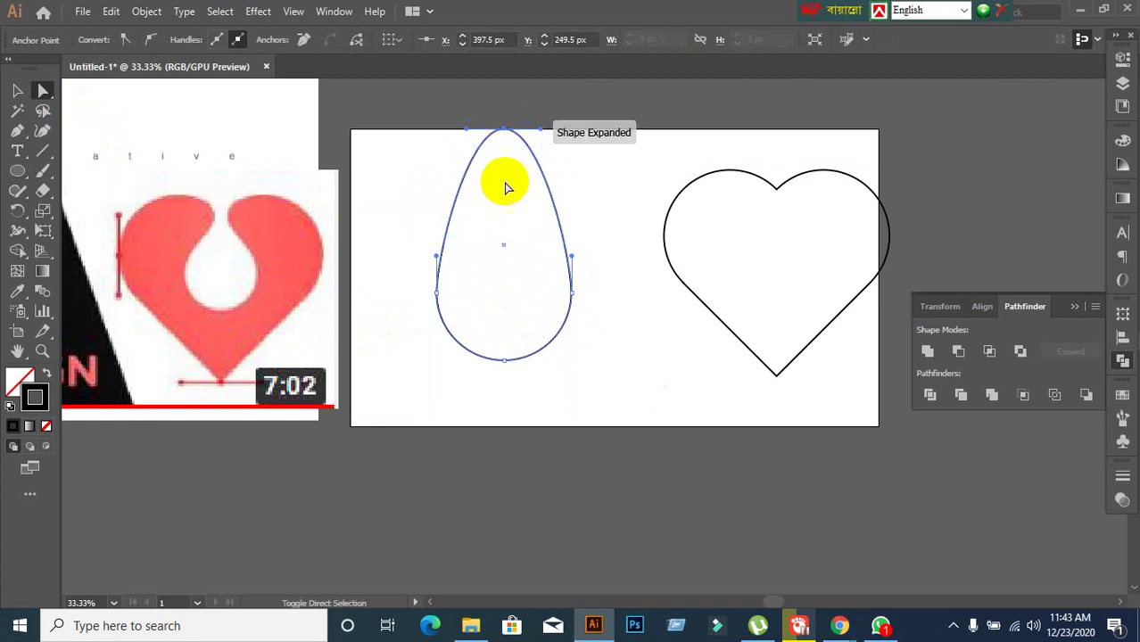
key(ctrl+z)
key(ctrl+z)
key(ctrl+z)
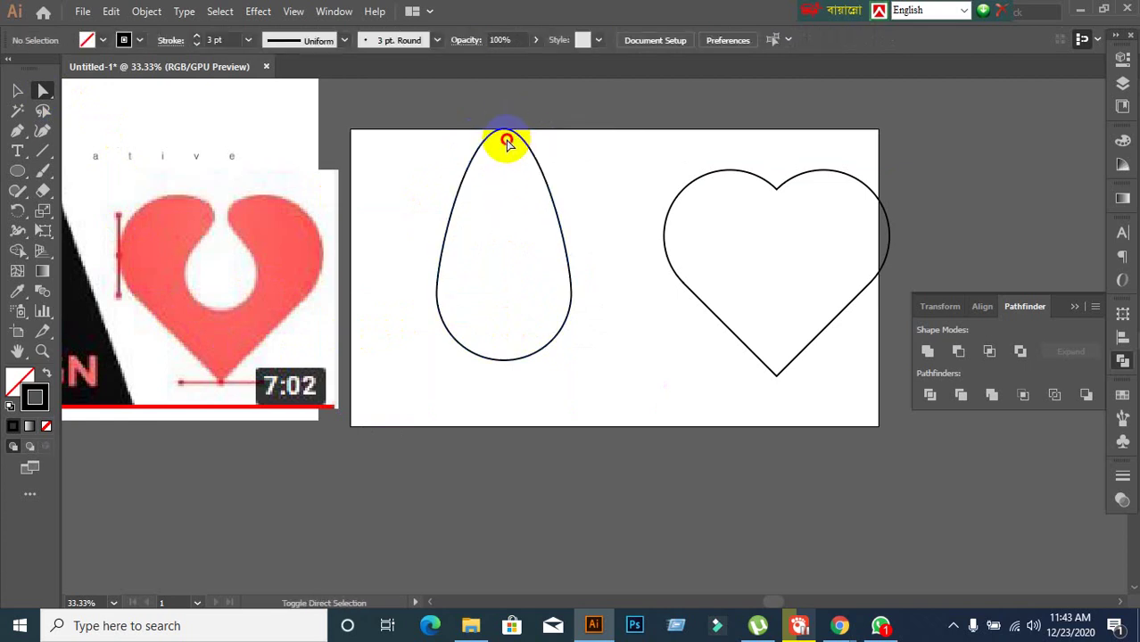
key(ctrl+z)
key(ctrl+z)
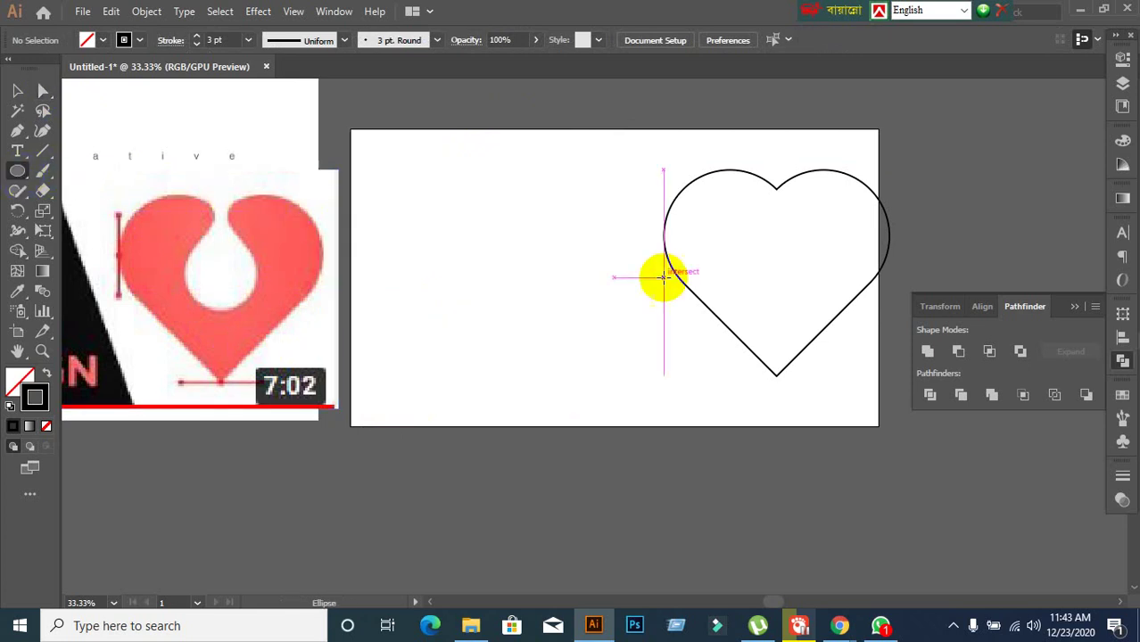
Draw a circle about 255 px wide beside the heart and reshape its top anchor upward into a drop with a narrow tip
drag(457, 221, 548, 320)
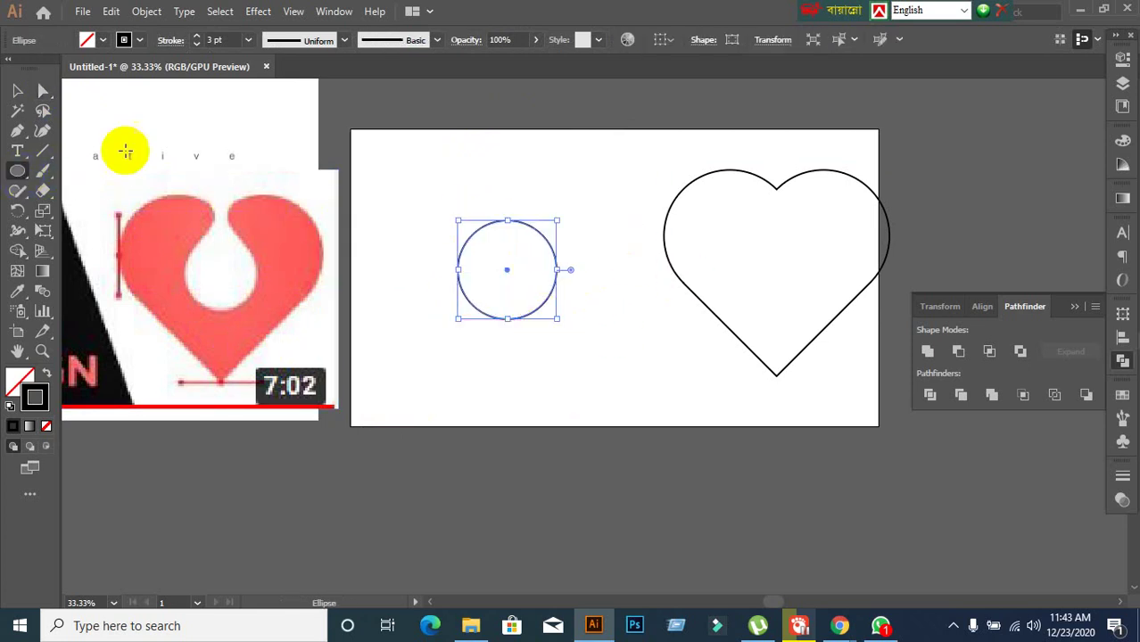
click(43, 90)
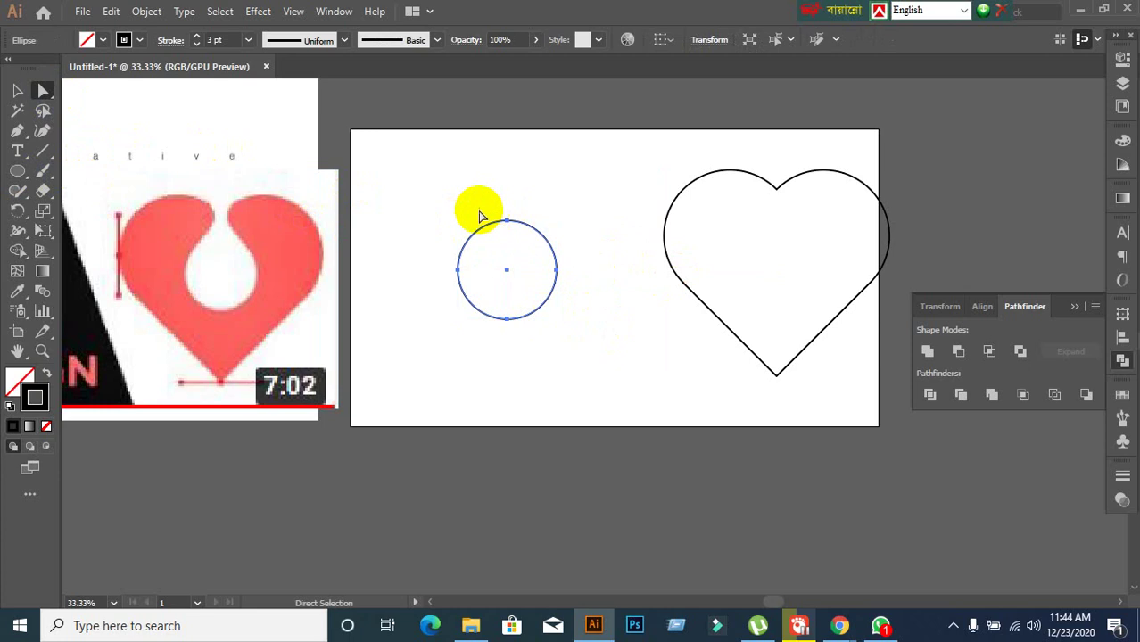
click(507, 221)
drag(507, 232, 510, 195)
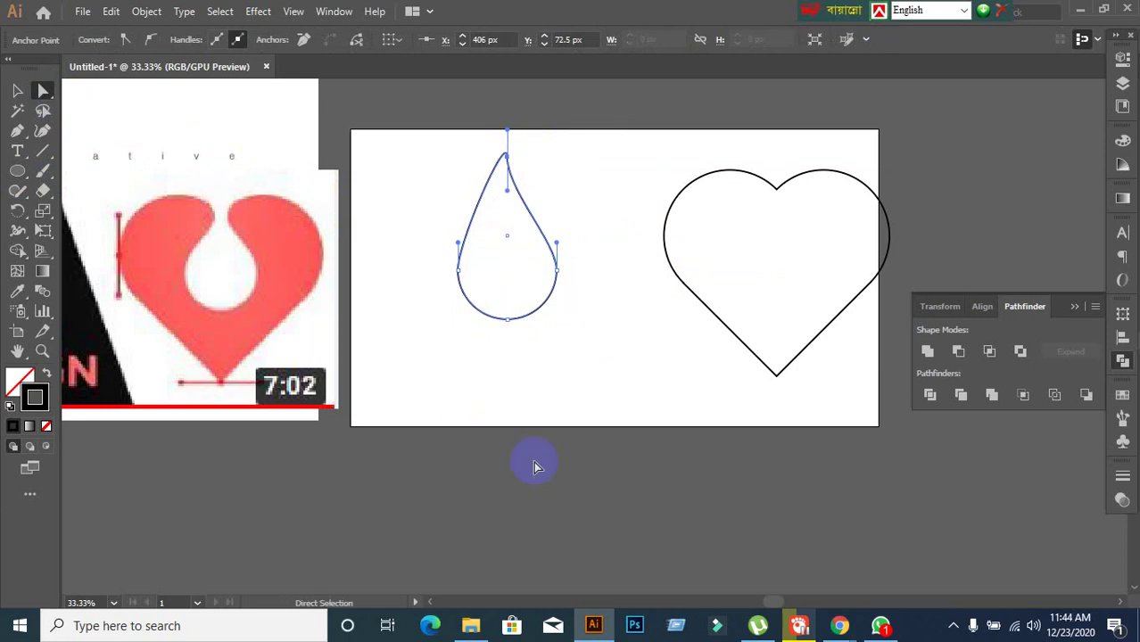
click(553, 284)
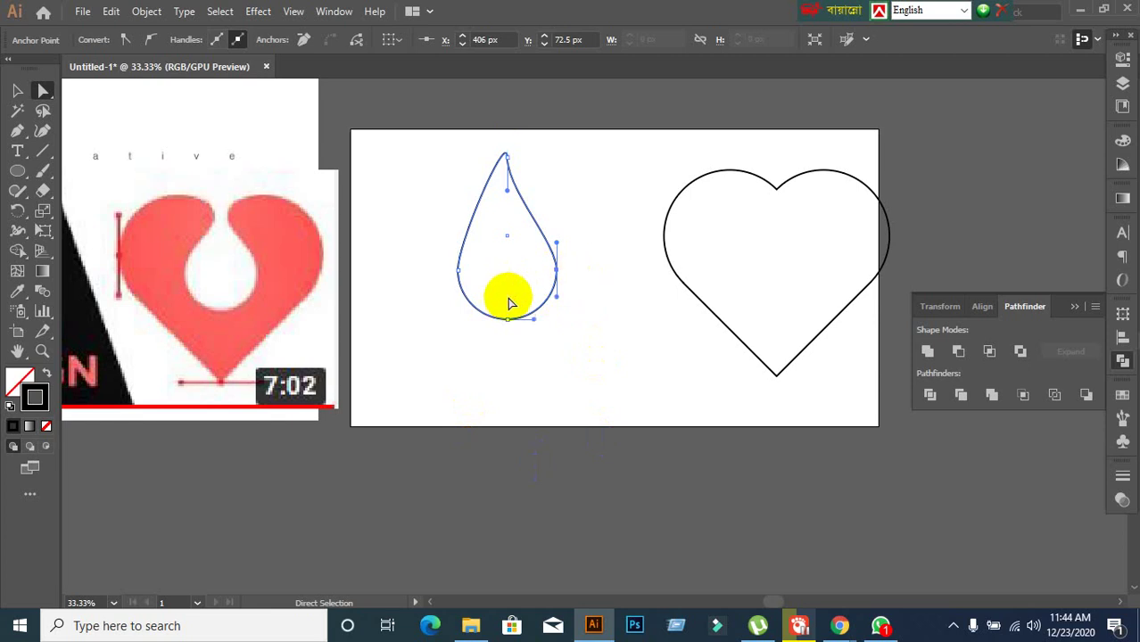
drag(556, 245, 537, 252)
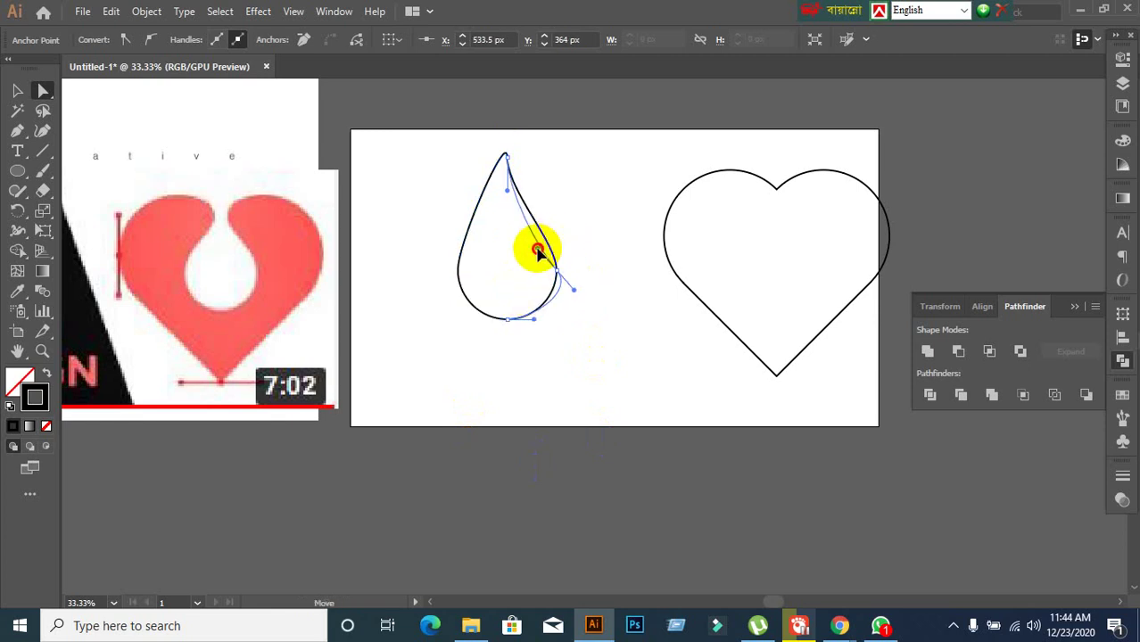
key(ctrl+z)
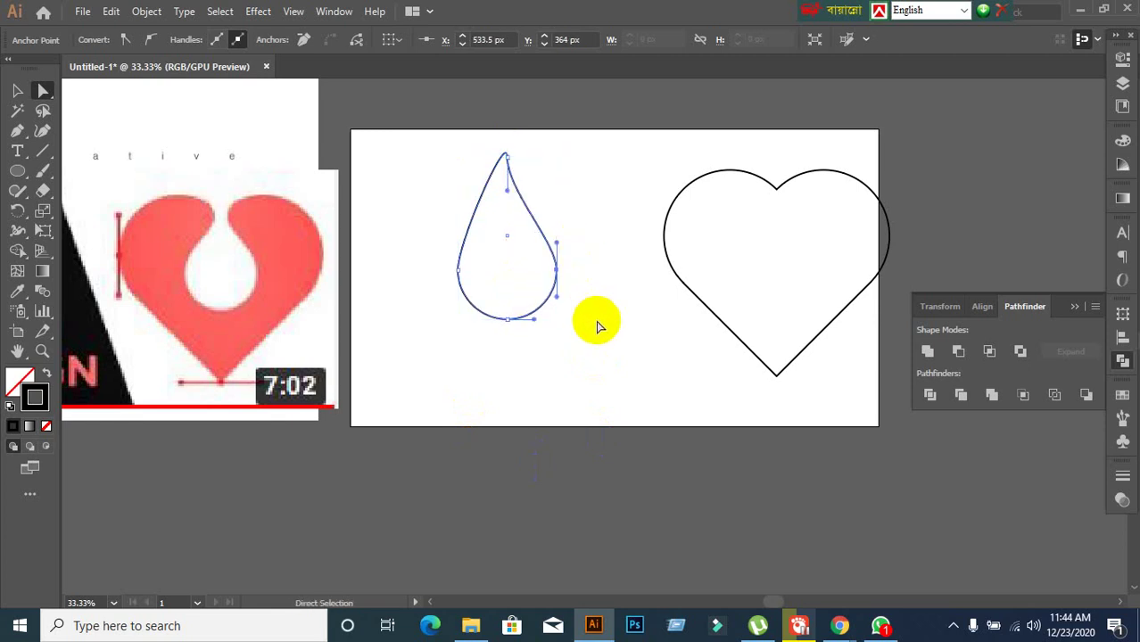
Lengthen the lower direction handle of the drop's tip anchor straight down to curve its right side further inward
drag(508, 159, 507, 131)
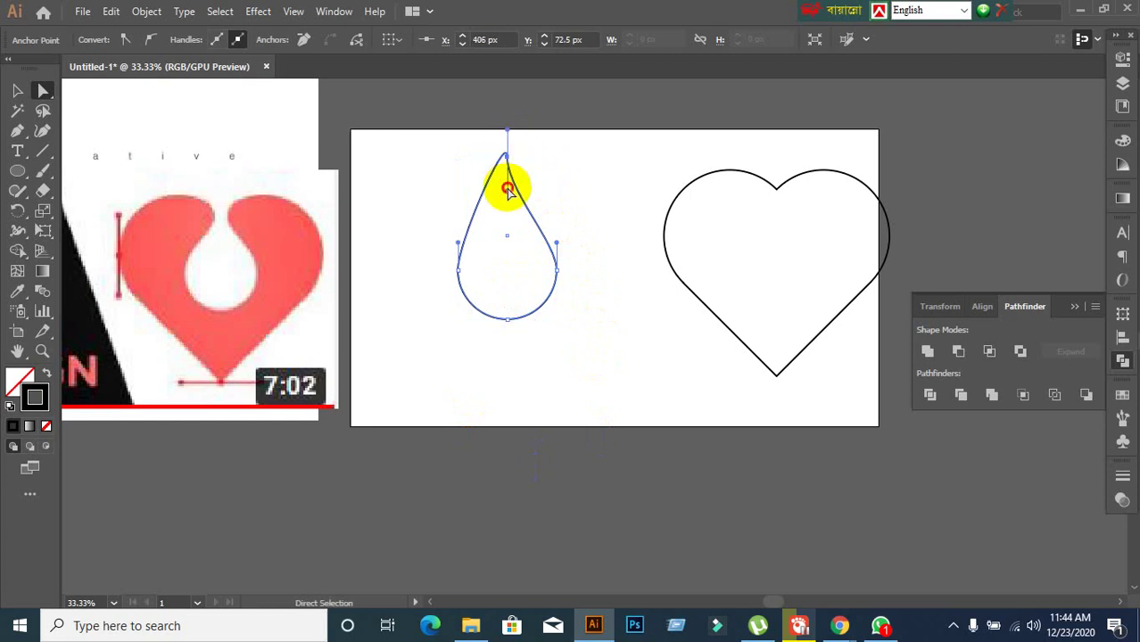
click(508, 216)
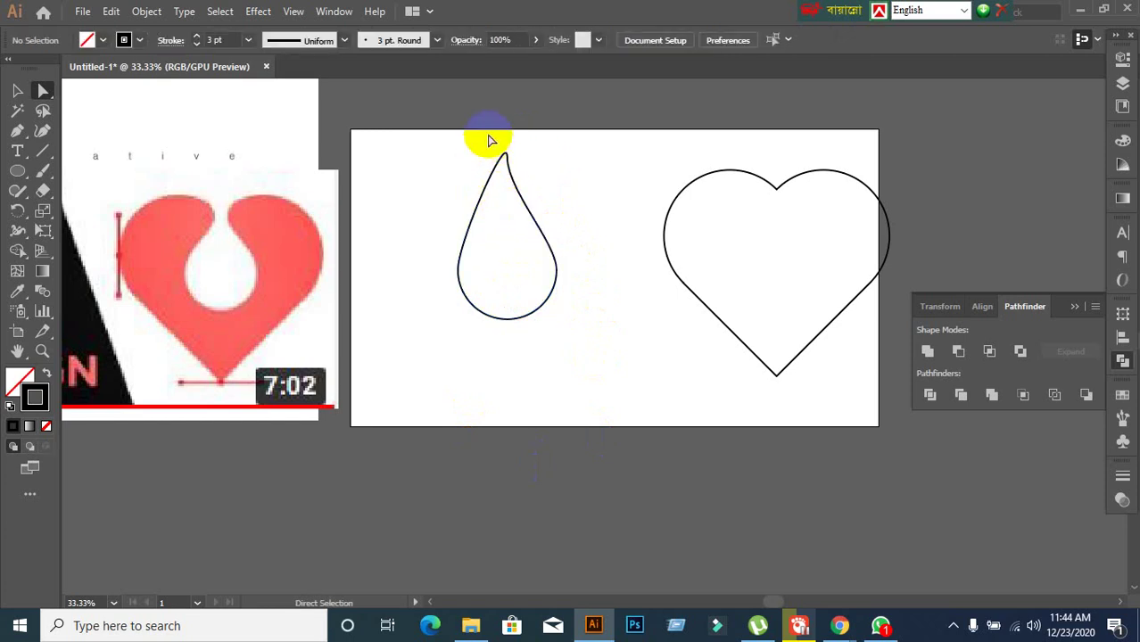
click(522, 247)
click(503, 158)
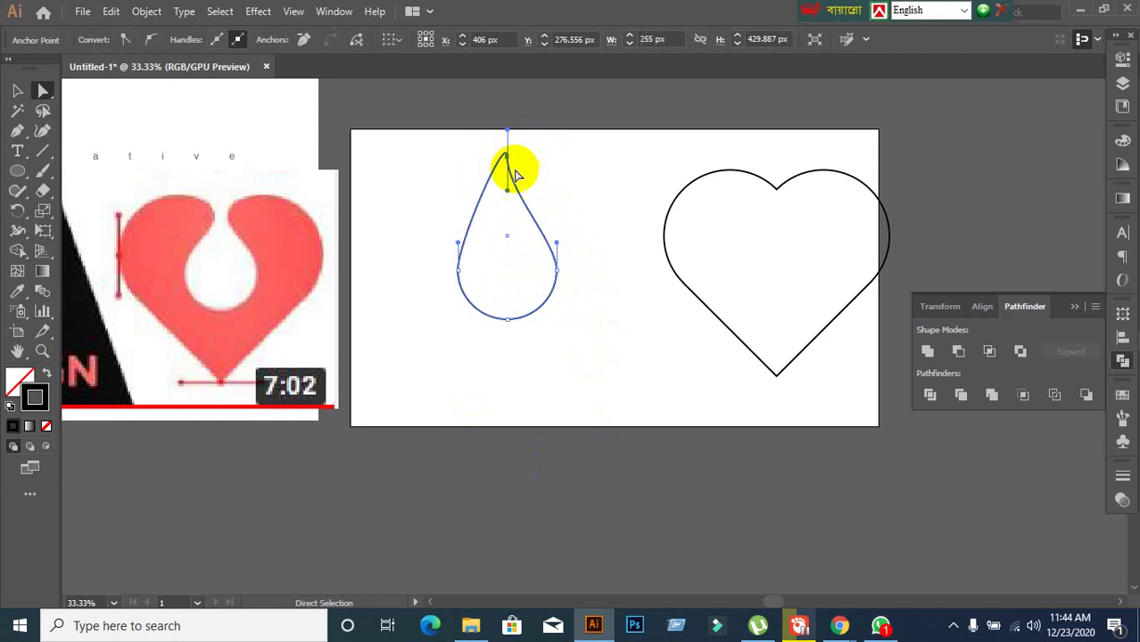
drag(515, 175, 507, 219)
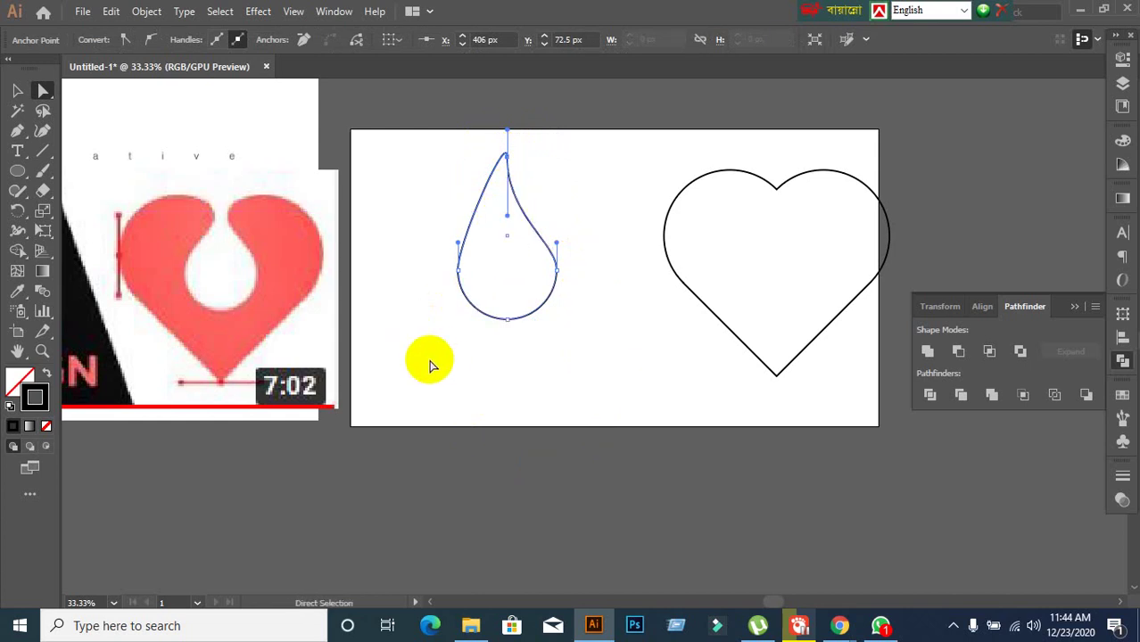
click(17, 90)
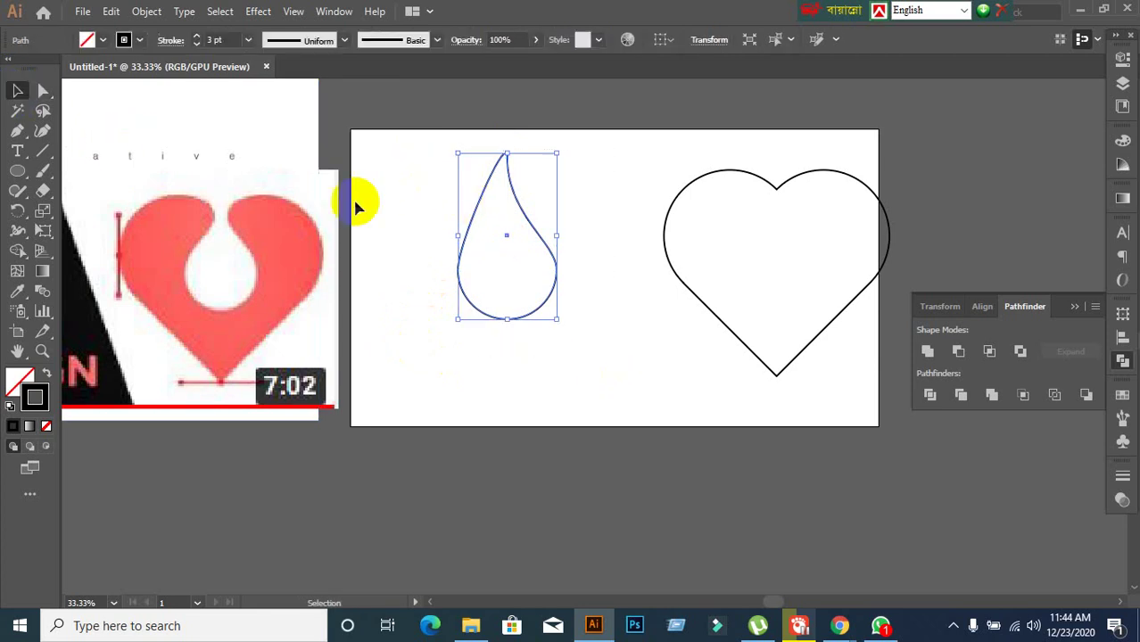
click(42, 91)
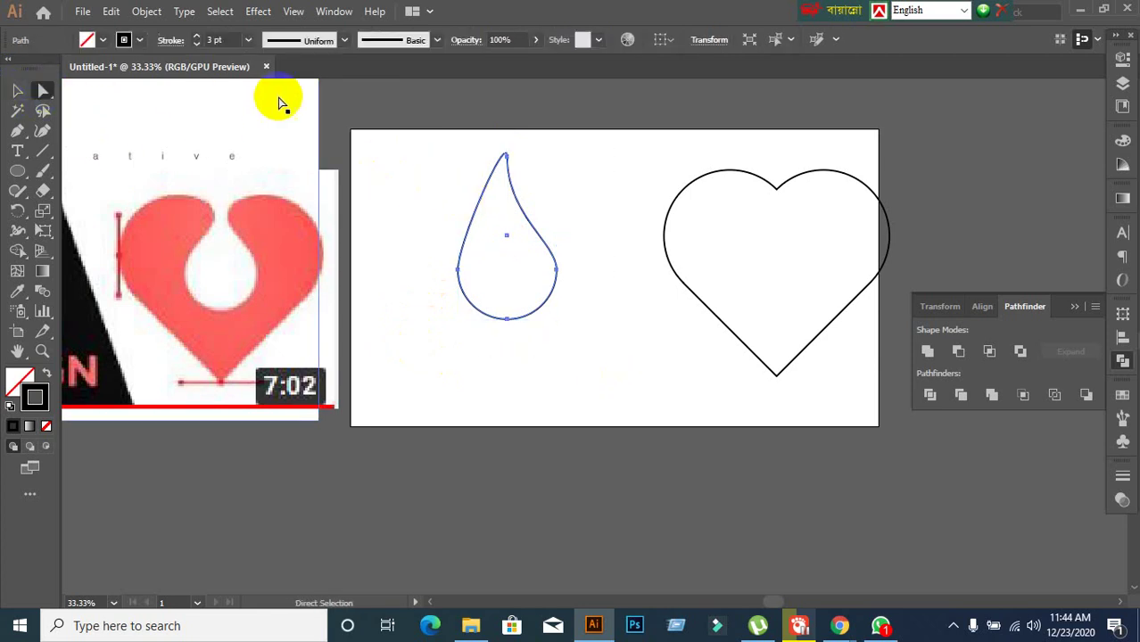
click(505, 158)
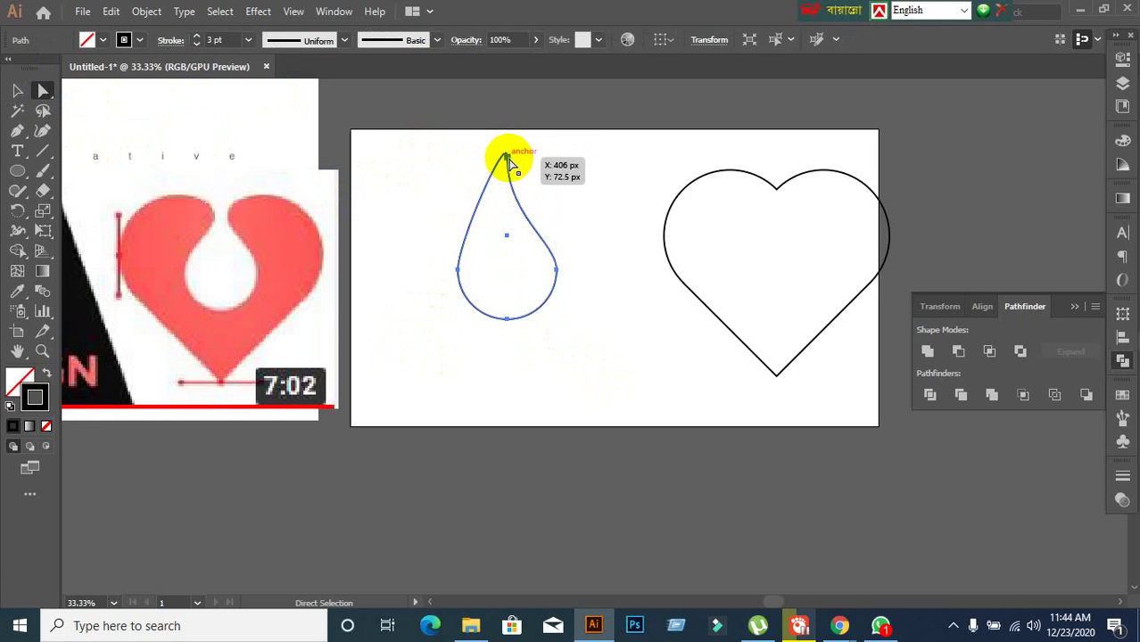
scroll(510, 165, up, 2)
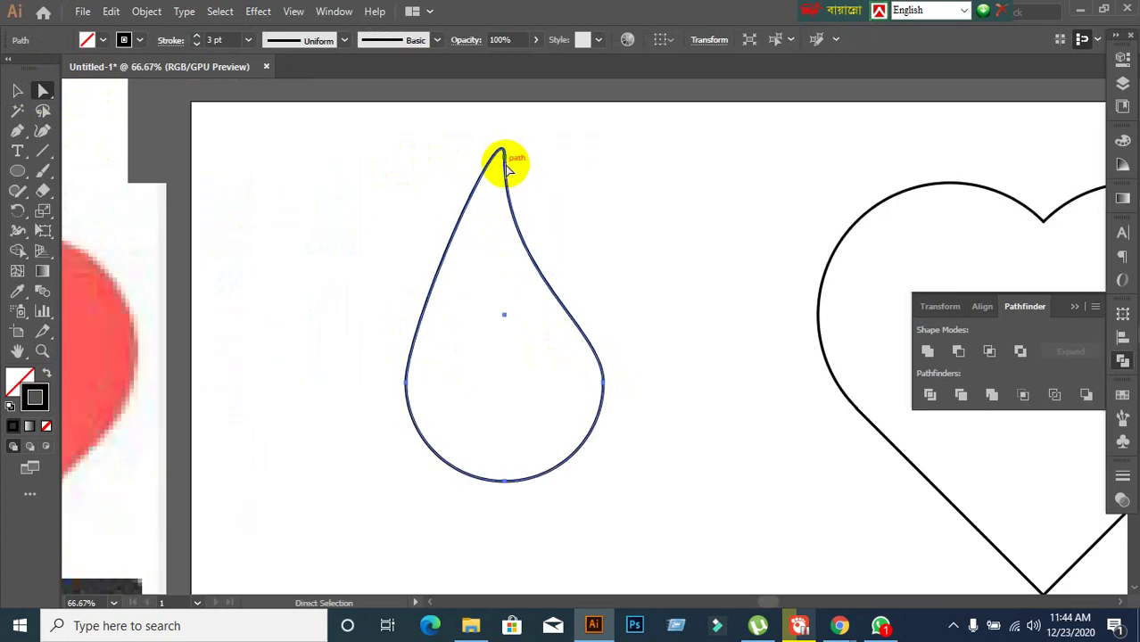
click(506, 159)
key(Delete)
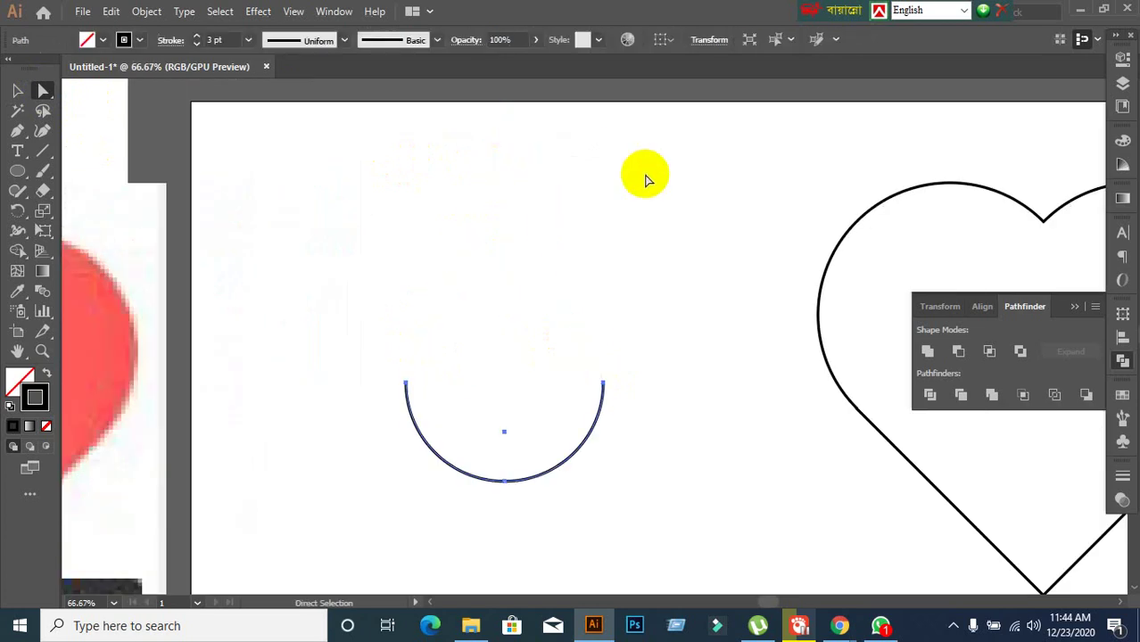
key(ctrl+z)
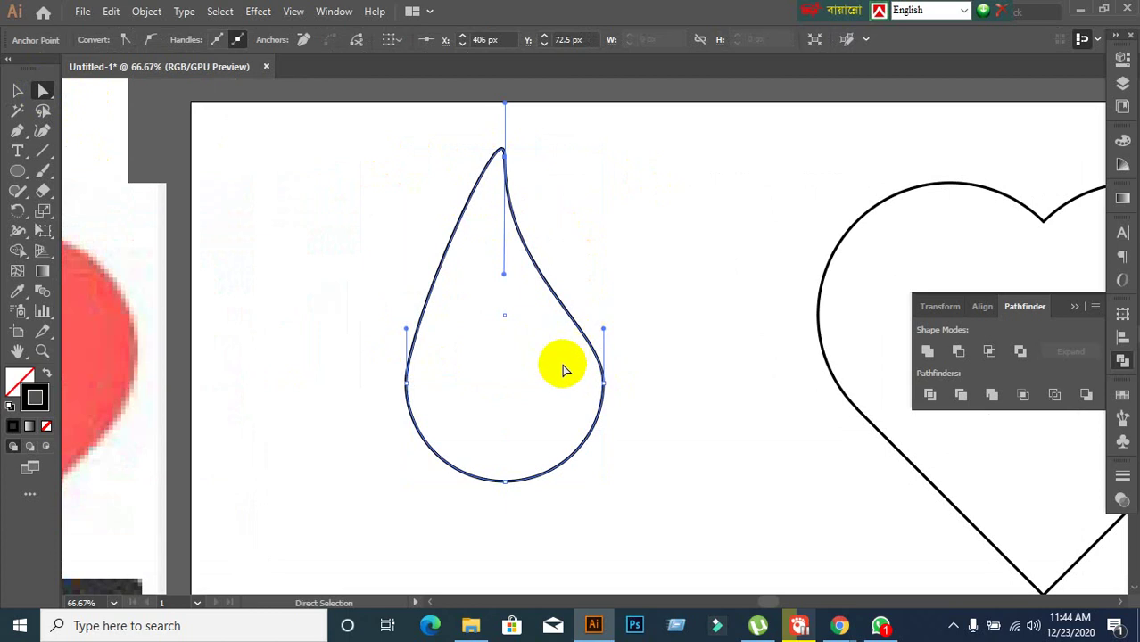
click(505, 480)
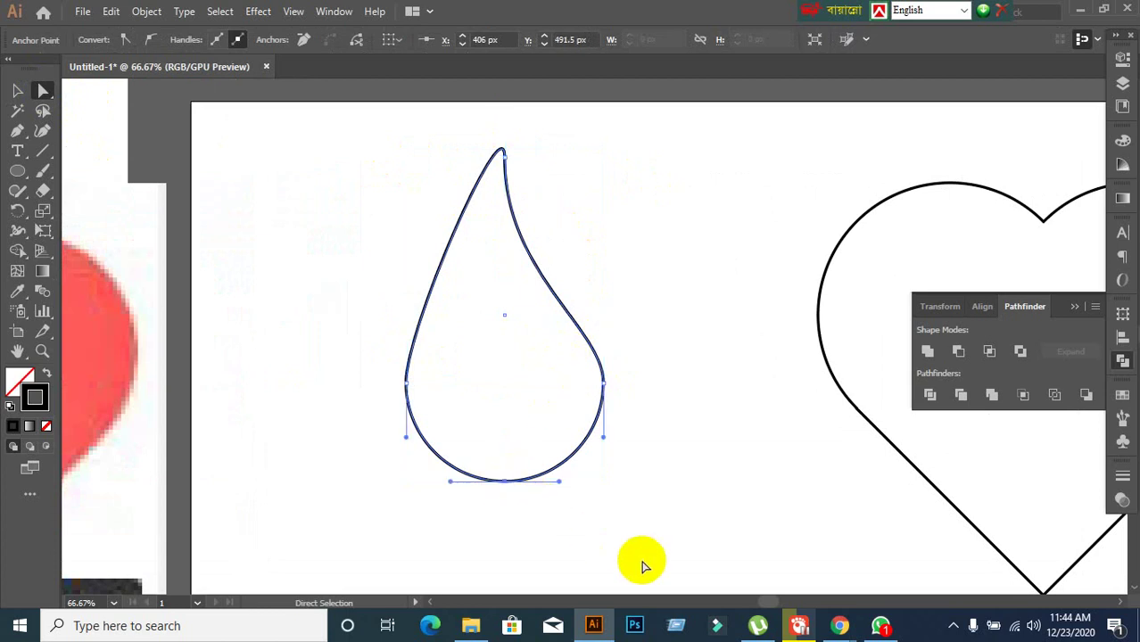
key(Delete)
key(ctrl+z)
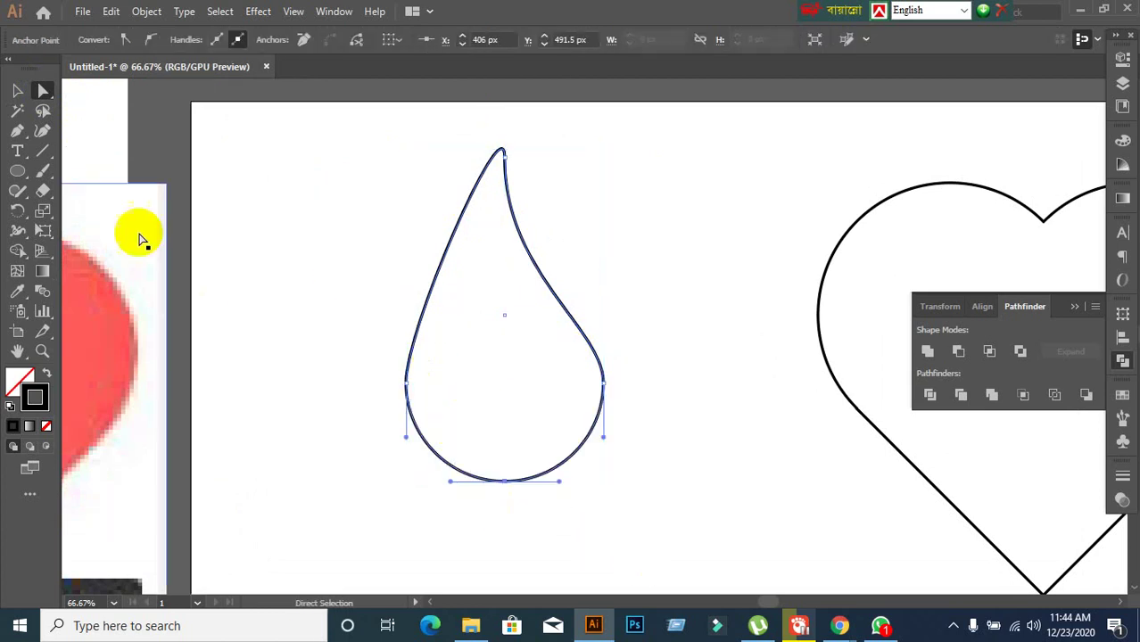
scroll(455, 233, down, 1)
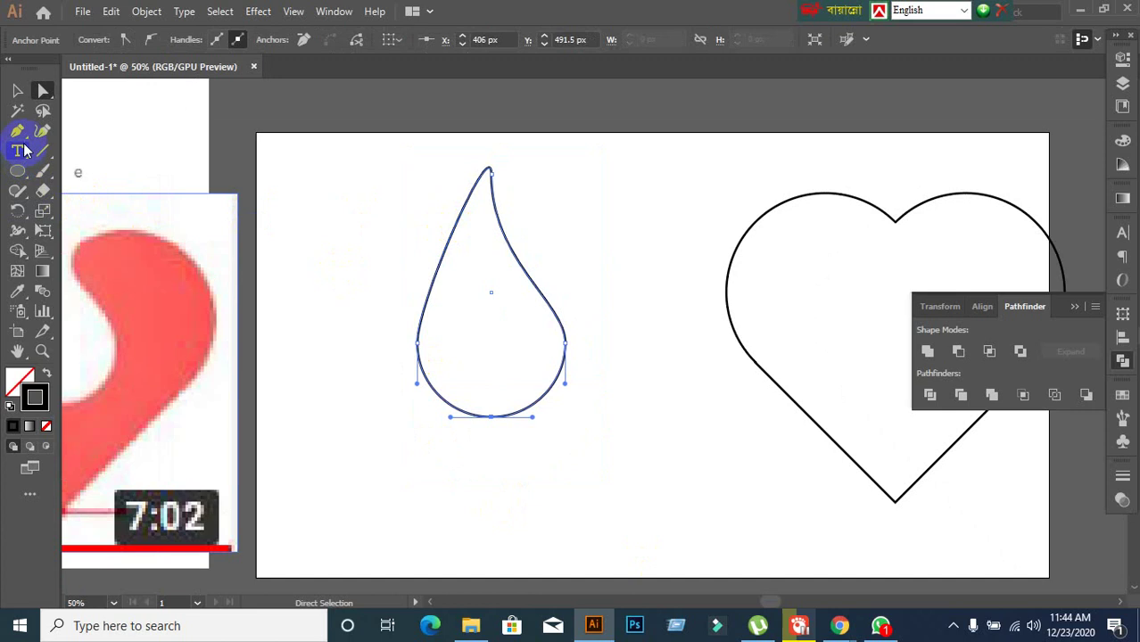
Try to delete the drop's tip anchor, and undo back to the symmetrical egg shape
drag(17, 131, 96, 179)
scroll(445, 180, up, 3)
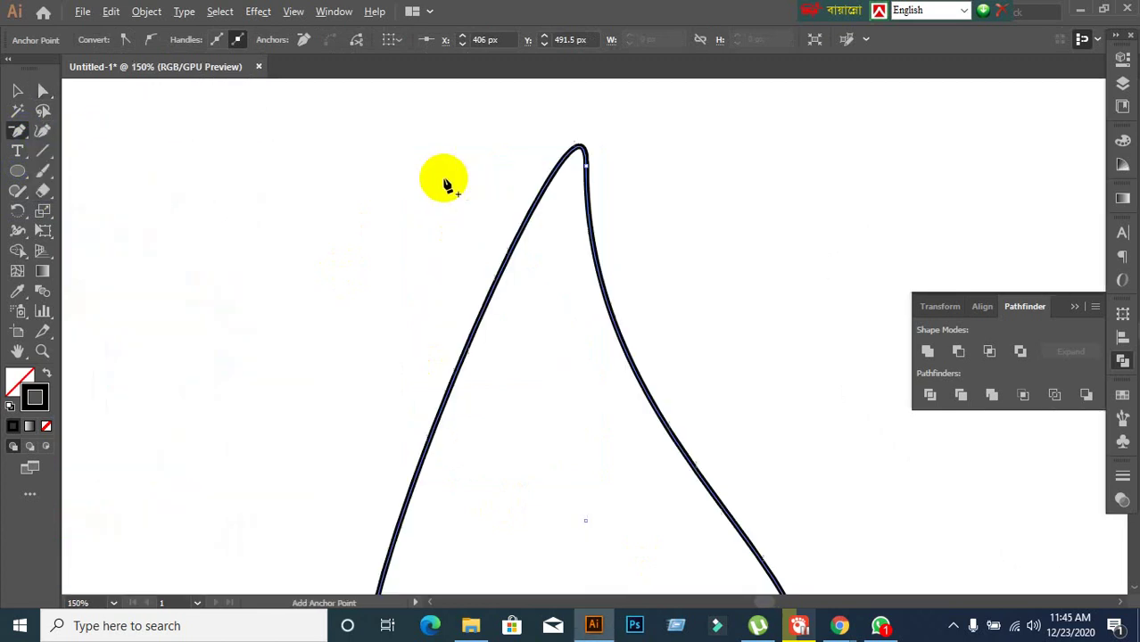
click(589, 170)
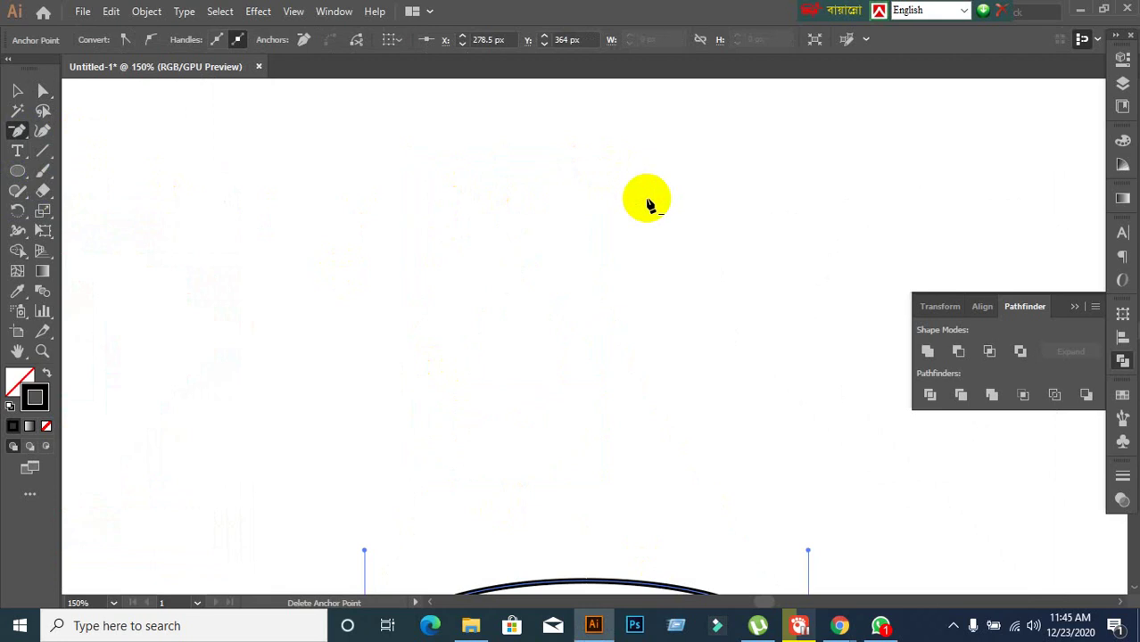
scroll(648, 203, down, 3)
key(ctrl+z)
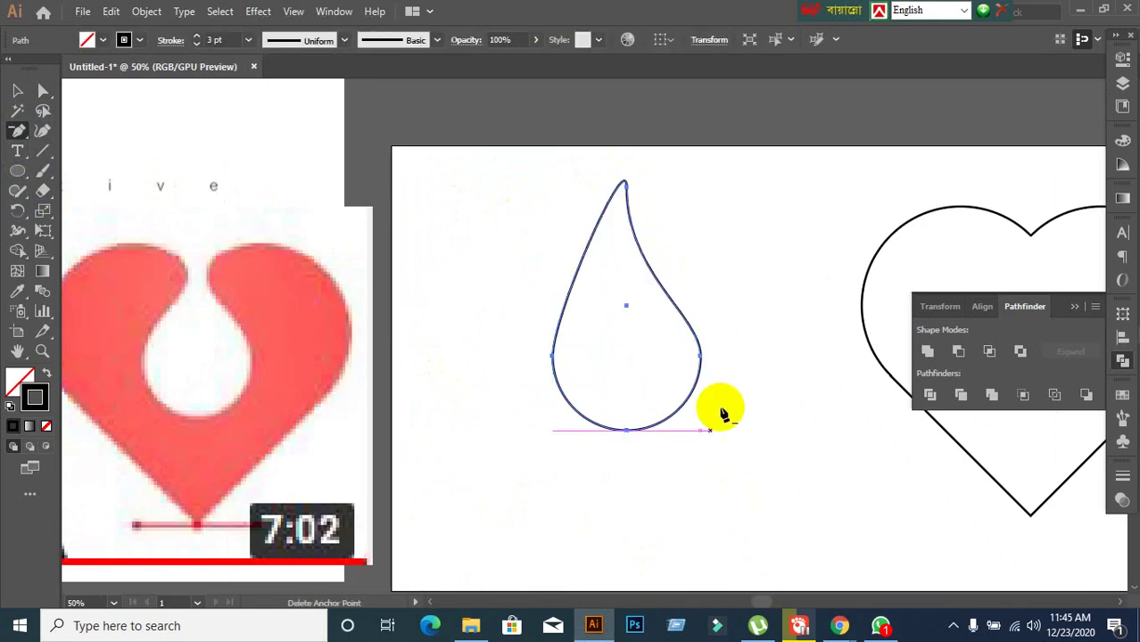
key(ctrl+z)
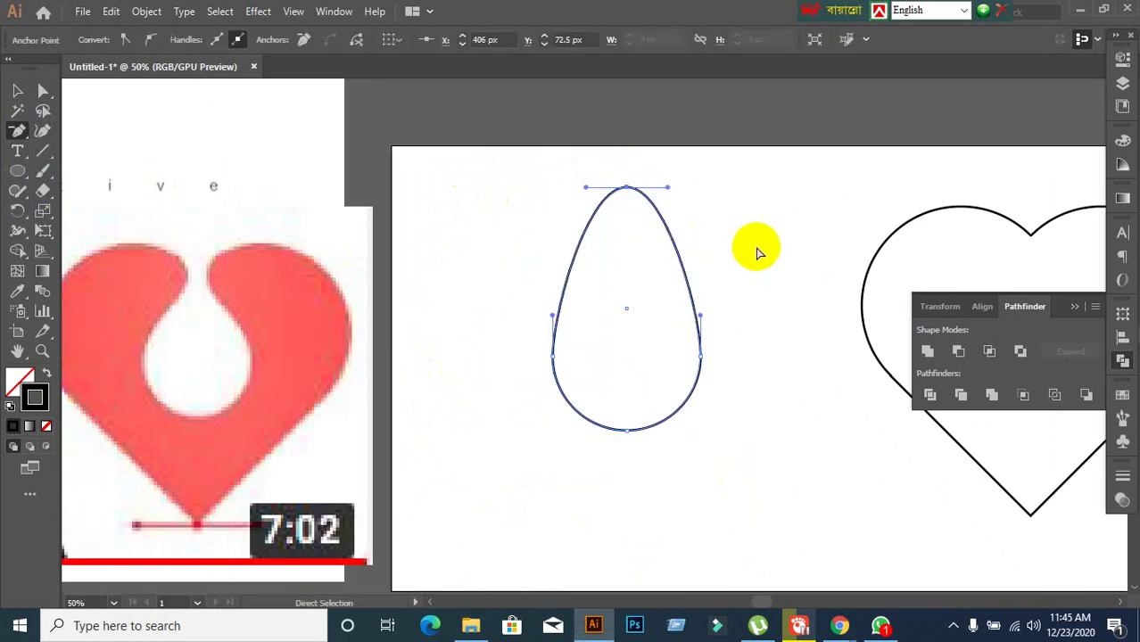
Swing the egg shape's top direction handle straight down to curve its right side inward into a drop
click(43, 90)
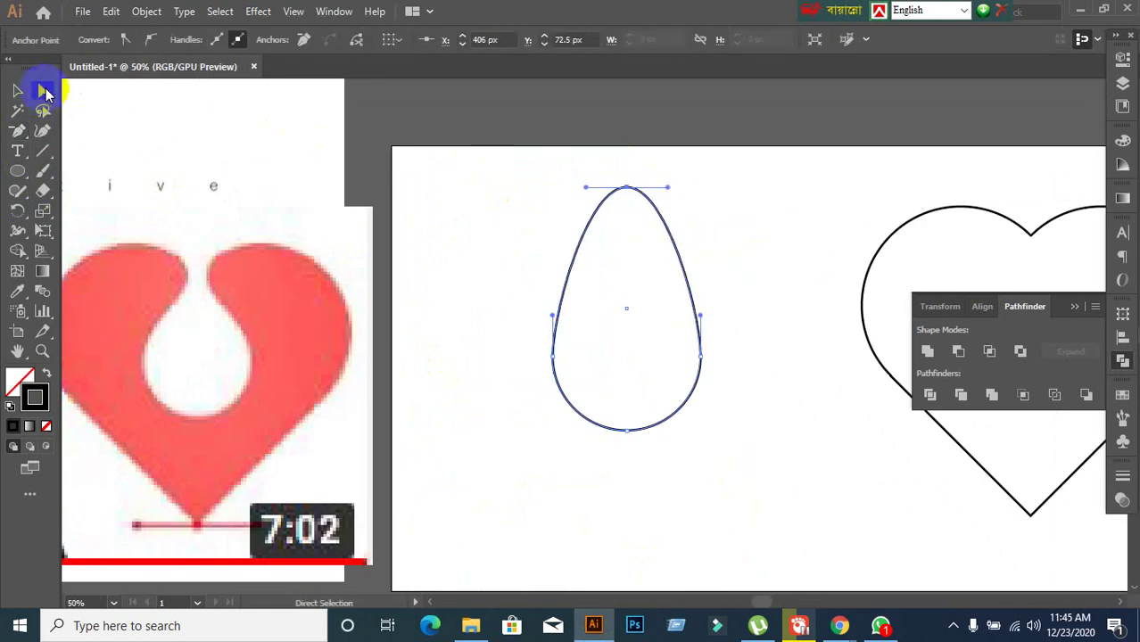
click(682, 203)
drag(567, 154, 629, 291)
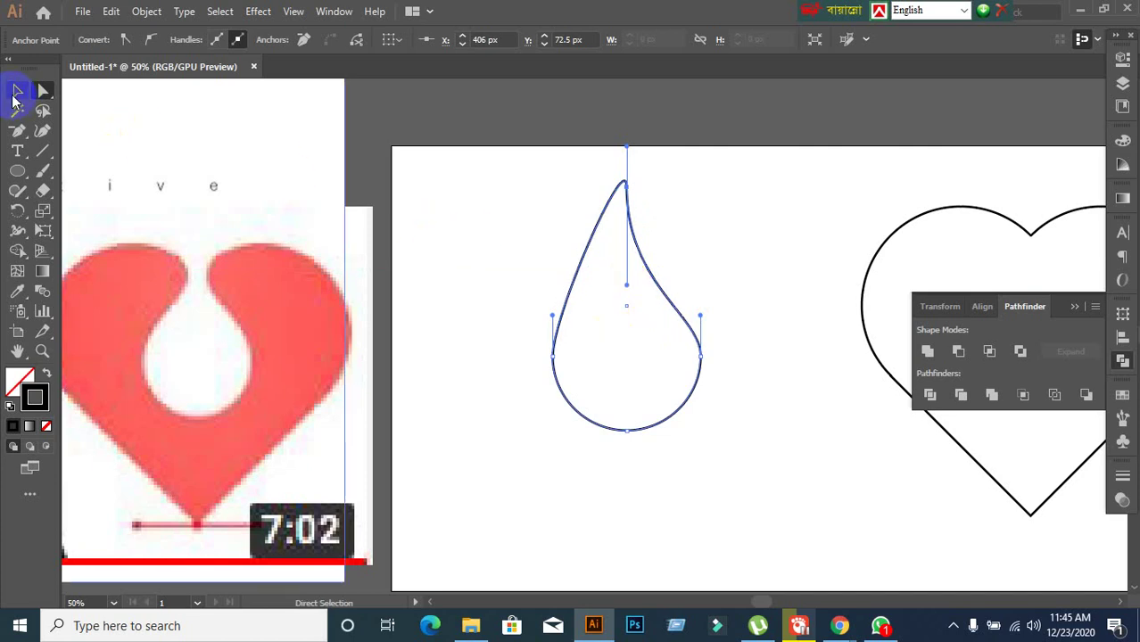
Try to remove the drop's left side by deleting its anchor points, and undo back to the egg shape
click(16, 92)
drag(29, 136, 97, 169)
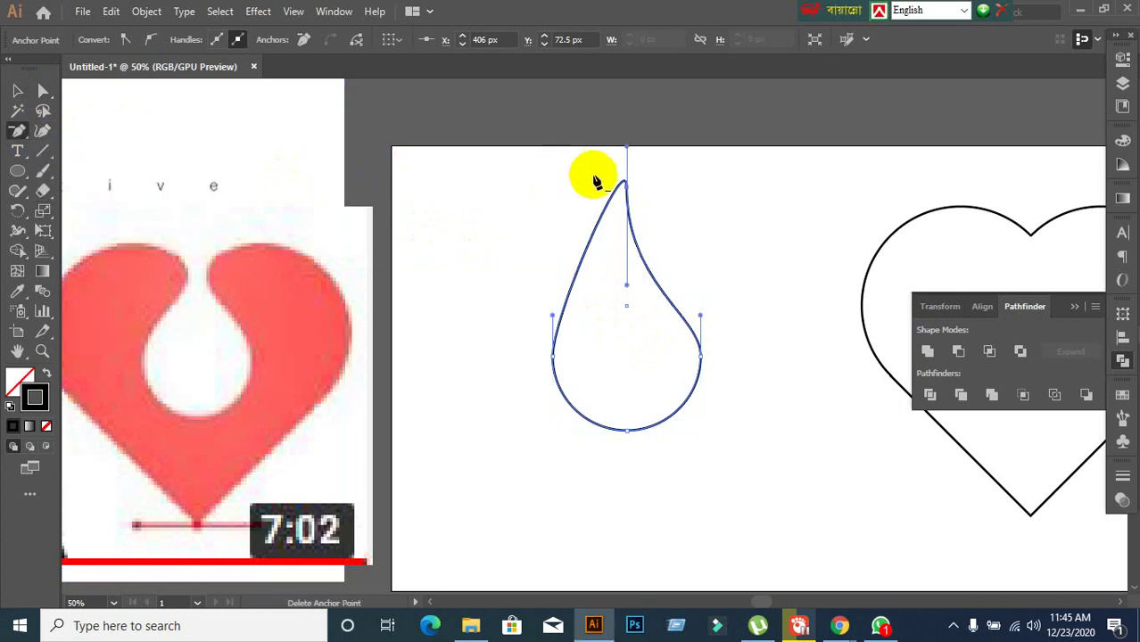
click(626, 184)
key(ctrl+z)
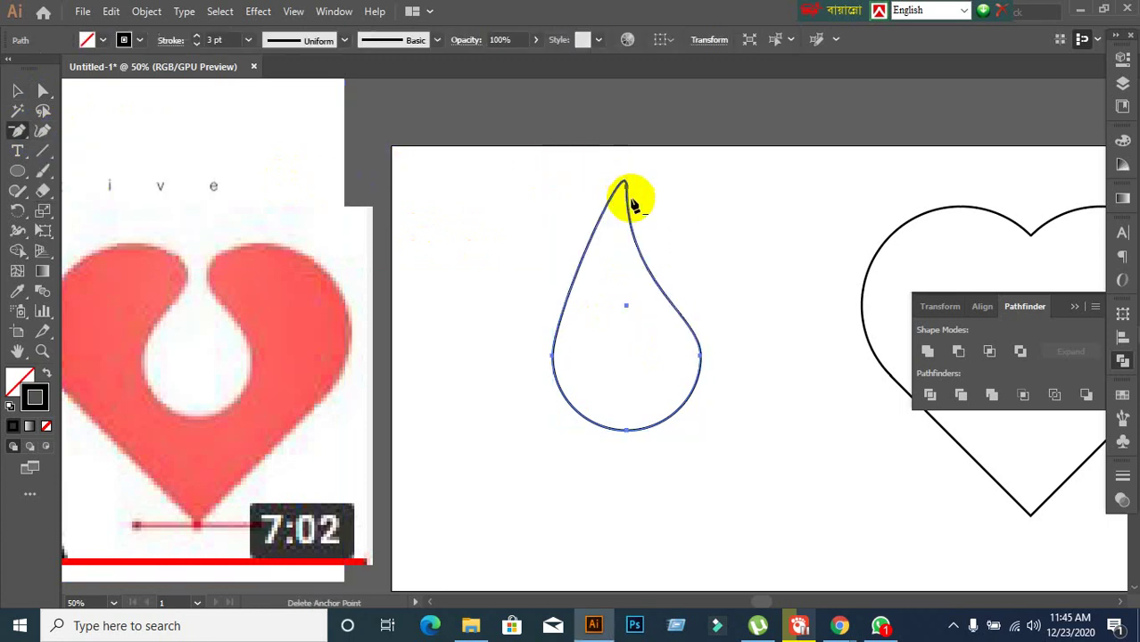
click(555, 357)
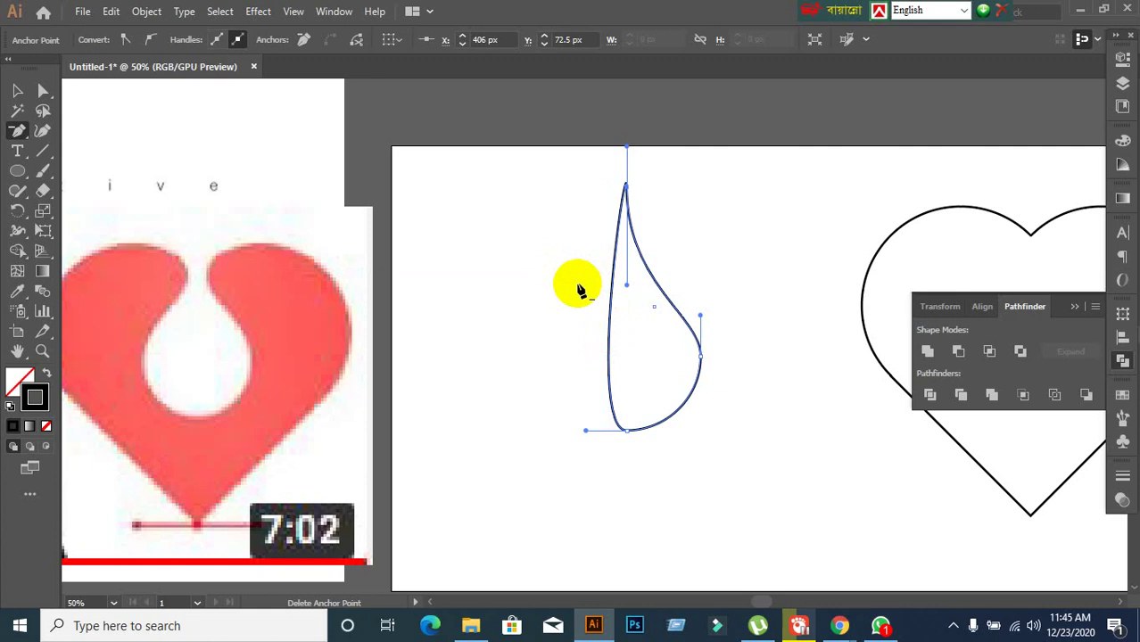
click(628, 433)
key(ctrl+z)
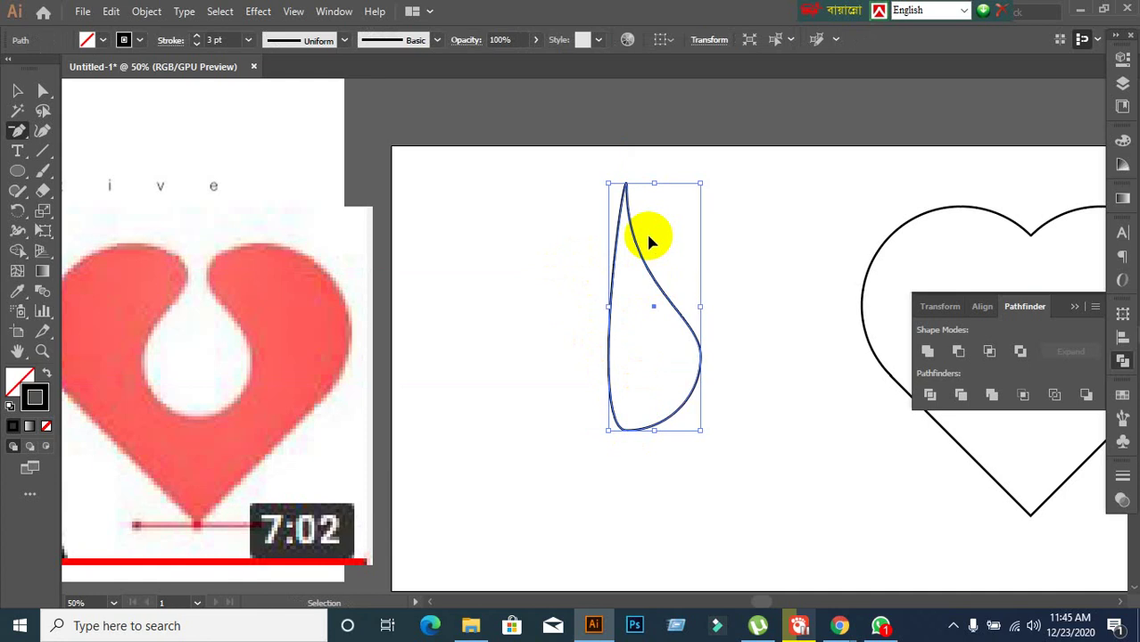
key(ctrl+z)
key(ctrl+z)
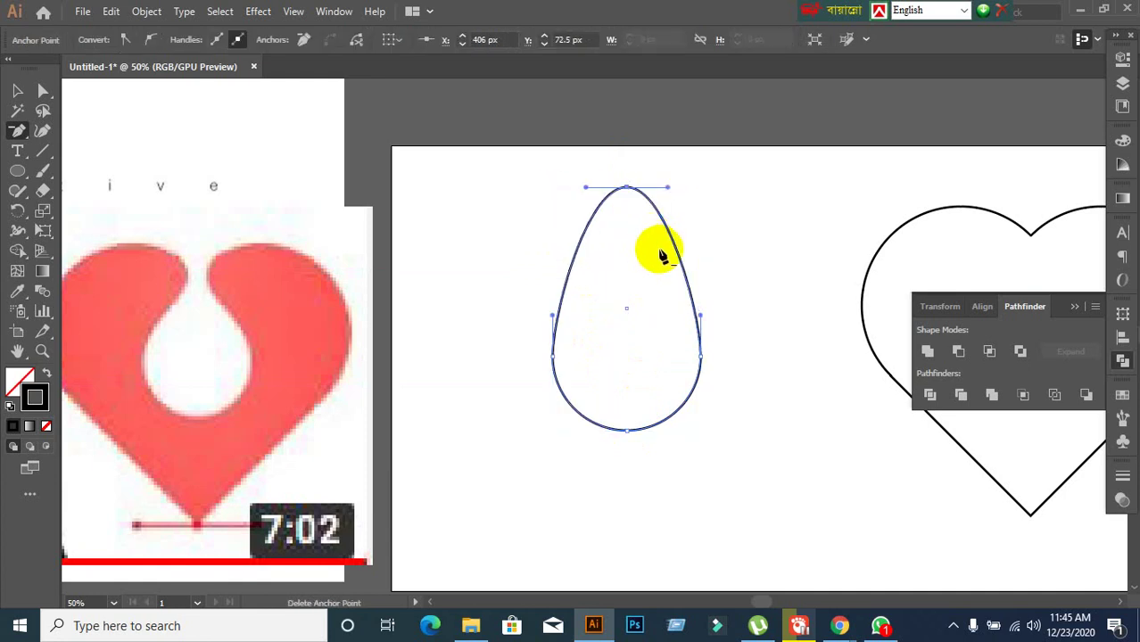
Turn the right direction handle of the egg shape's top anchor straight down and lengthen it to curve the right side inward
scroll(651, 204, up, 1)
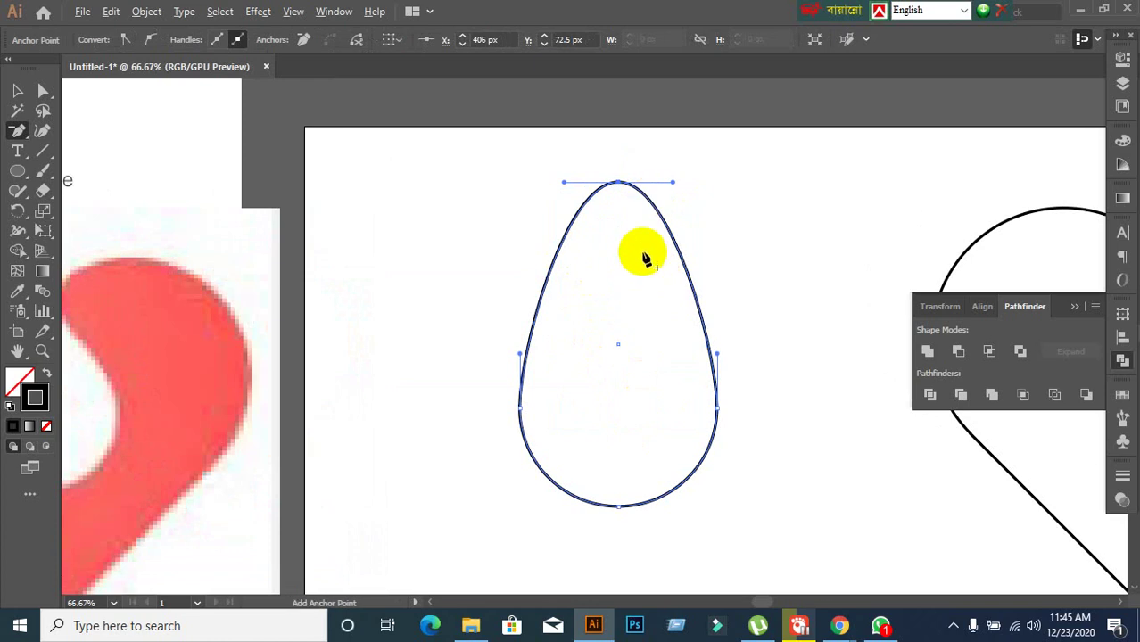
scroll(644, 254, up, 1)
scroll(645, 254, down, 1)
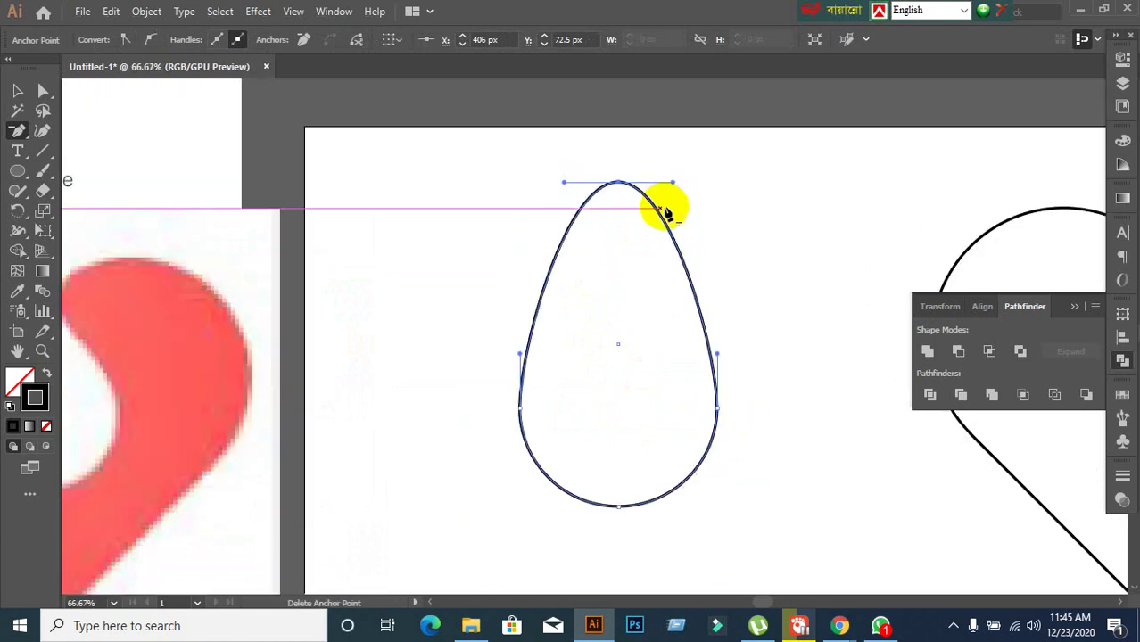
click(43, 91)
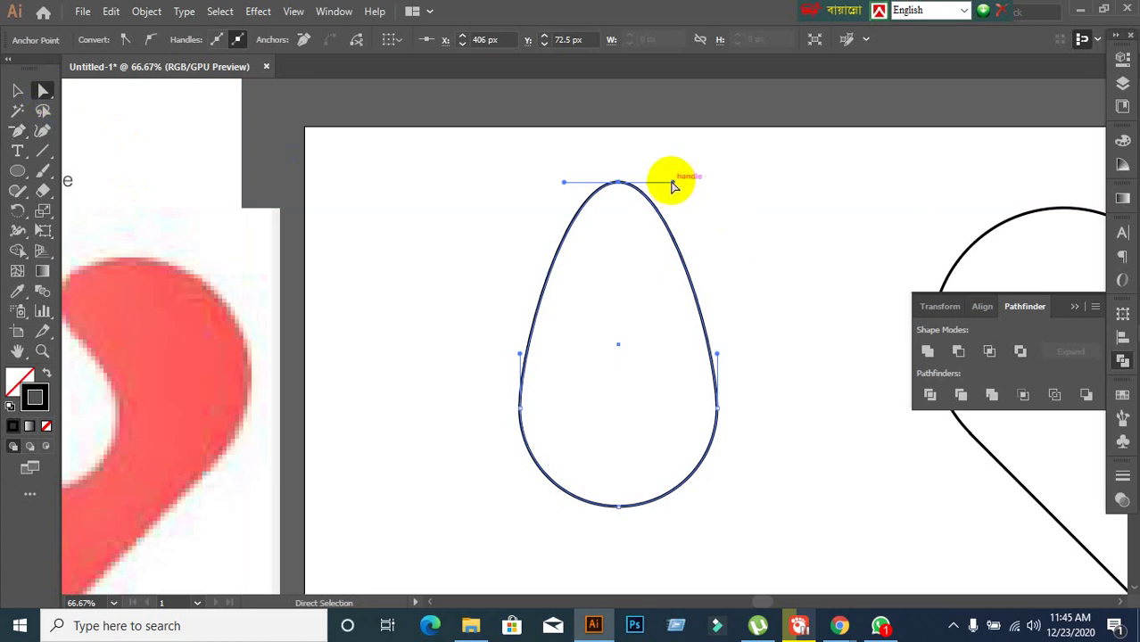
drag(674, 185, 620, 311)
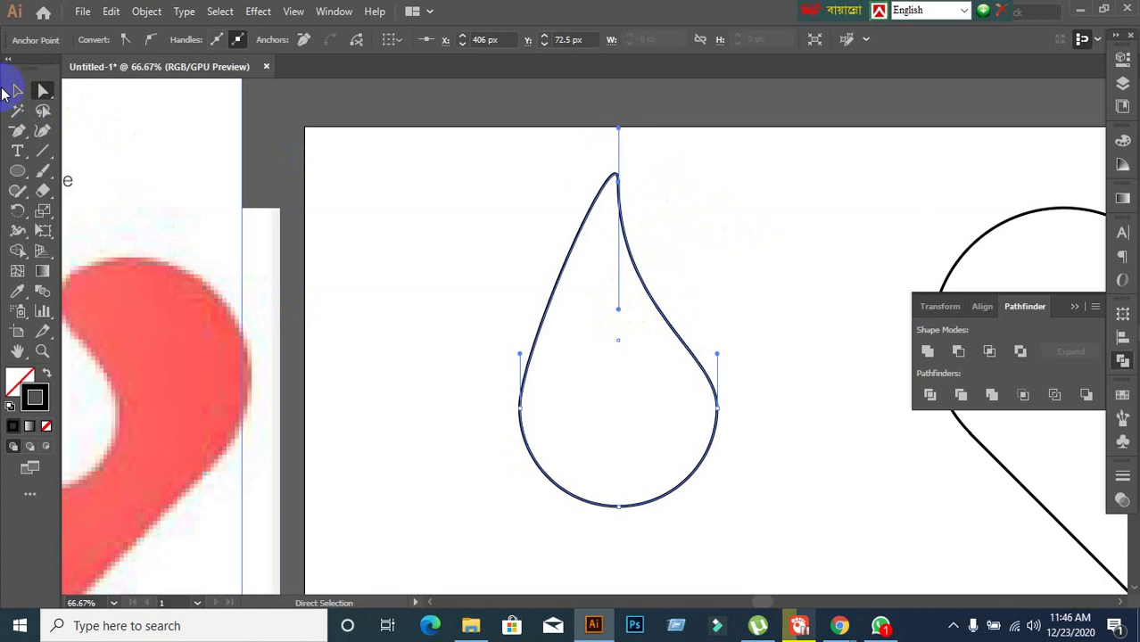
Cut the drop at its tip and bottom anchors with the Scissors tool and delete the left half
click(13, 90)
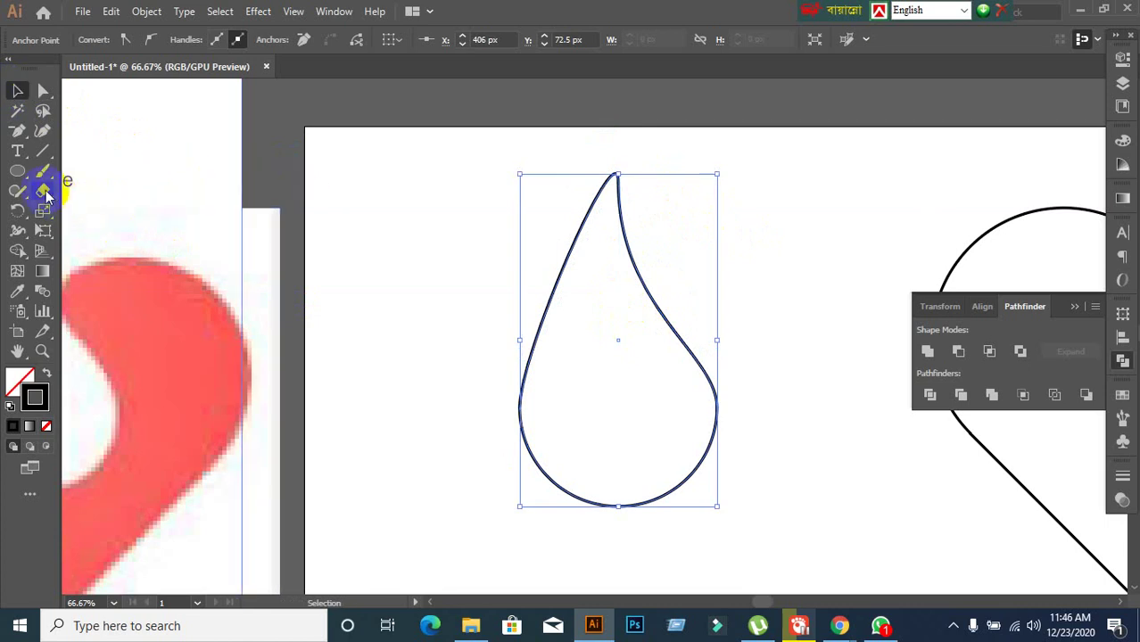
mouse_move(46, 195)
mouse_down()
mouse_move(101, 190)
mouse_move(107, 213)
mouse_up()
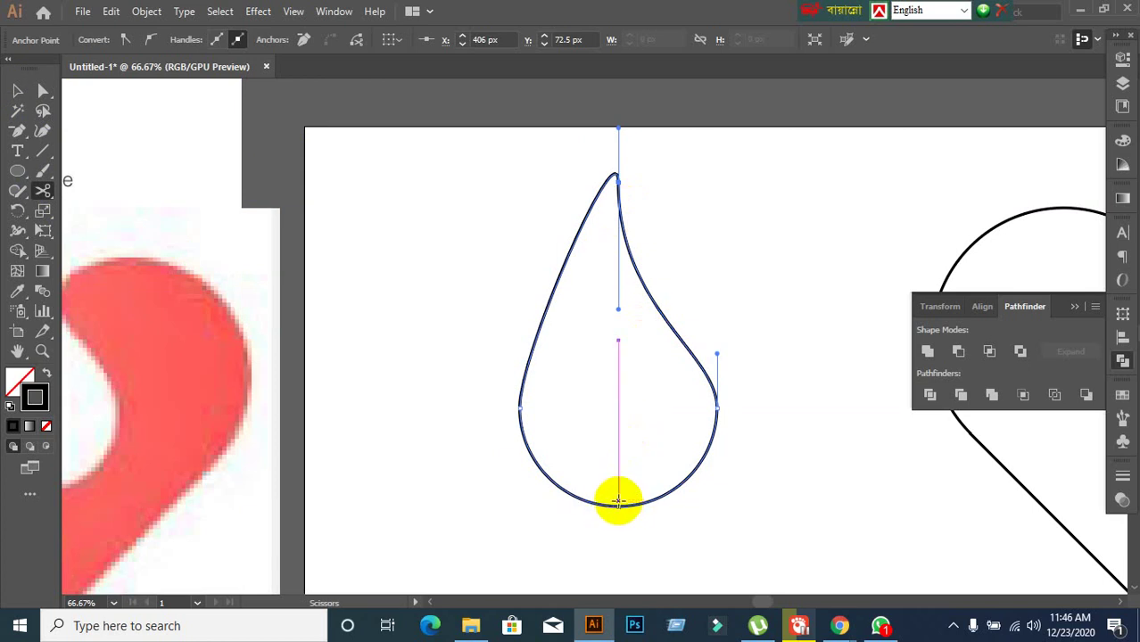
click(617, 505)
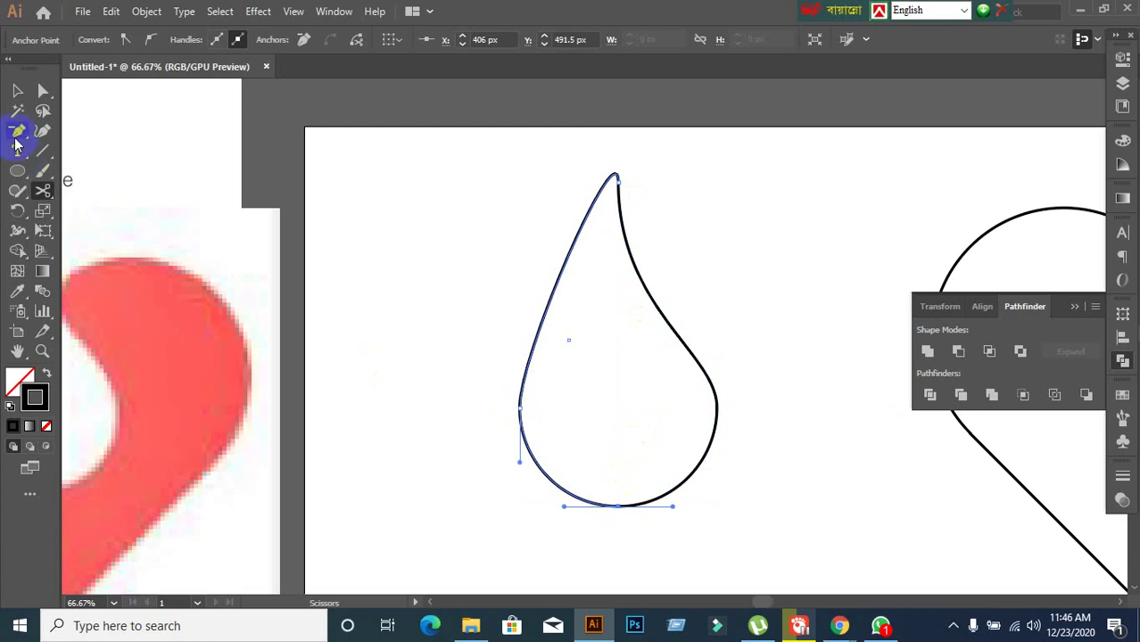
click(16, 91)
click(410, 310)
drag(555, 359, 486, 375)
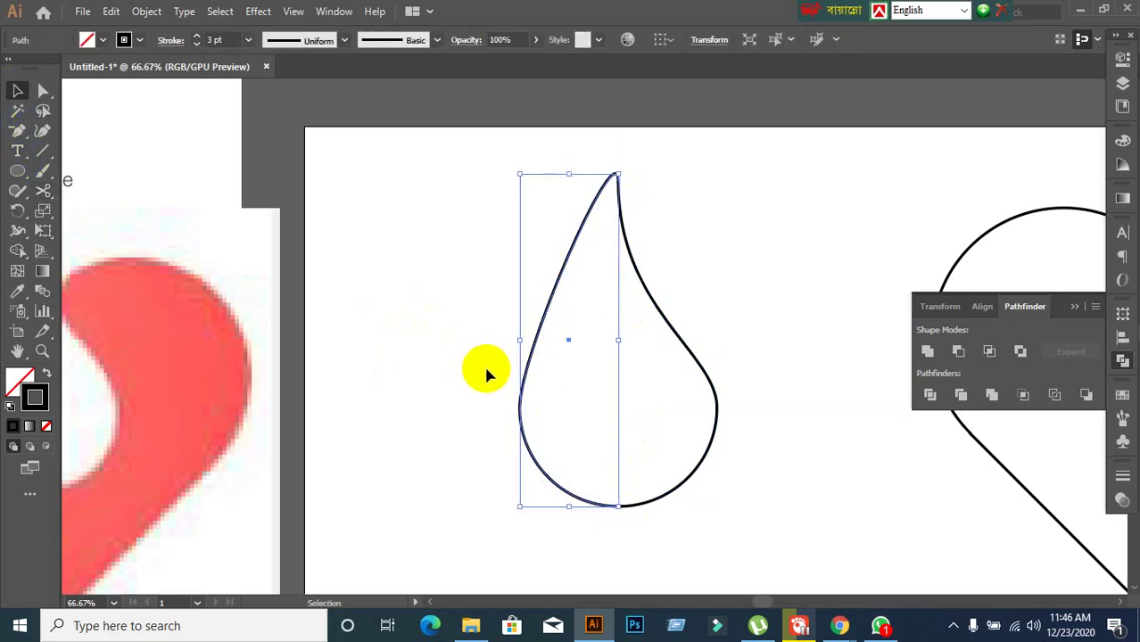
key(Delete)
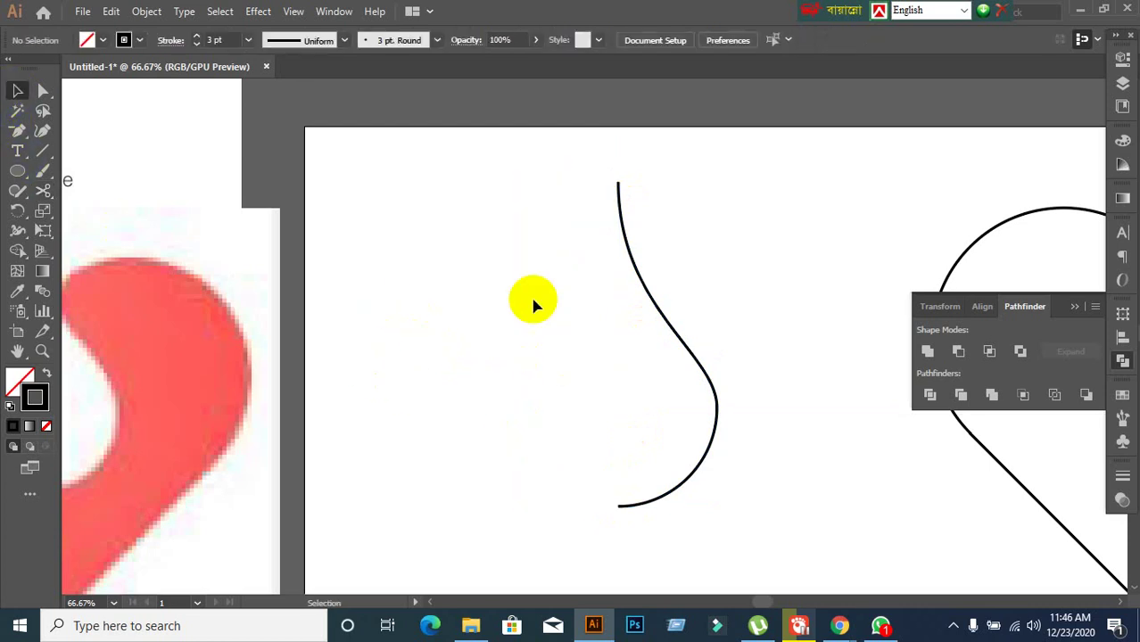
Duplicate the remaining right half of the drop and place the copy to its left
drag(525, 212, 610, 246)
scroll(785, 466, down, 2)
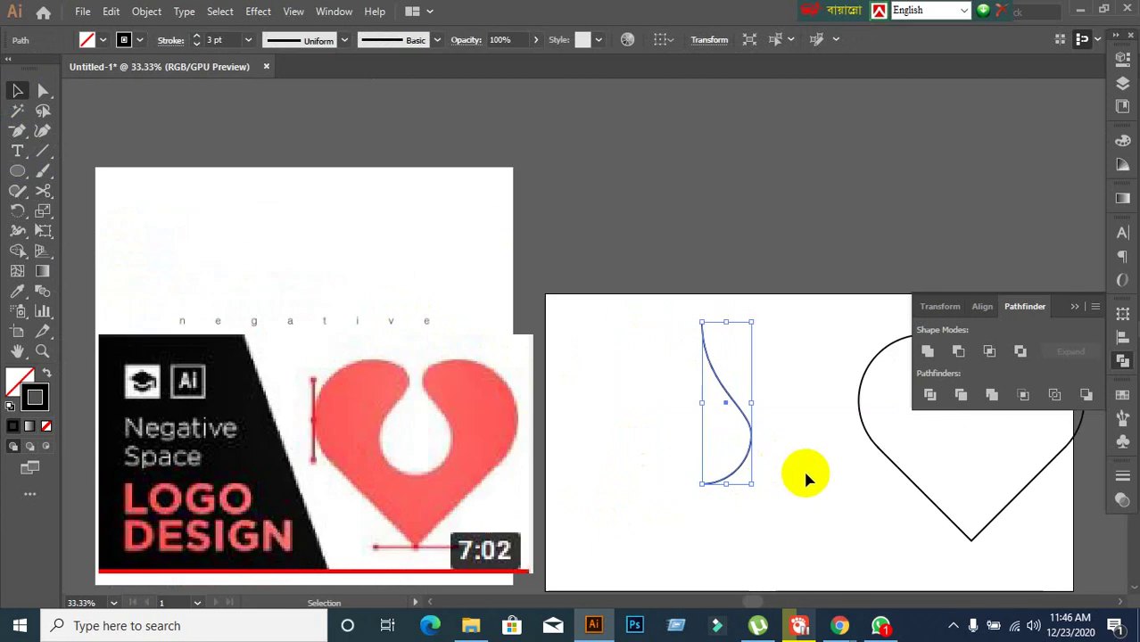
scroll(803, 468, up, 1)
drag(803, 473, 804, 399)
click(642, 301)
drag(603, 241, 629, 362)
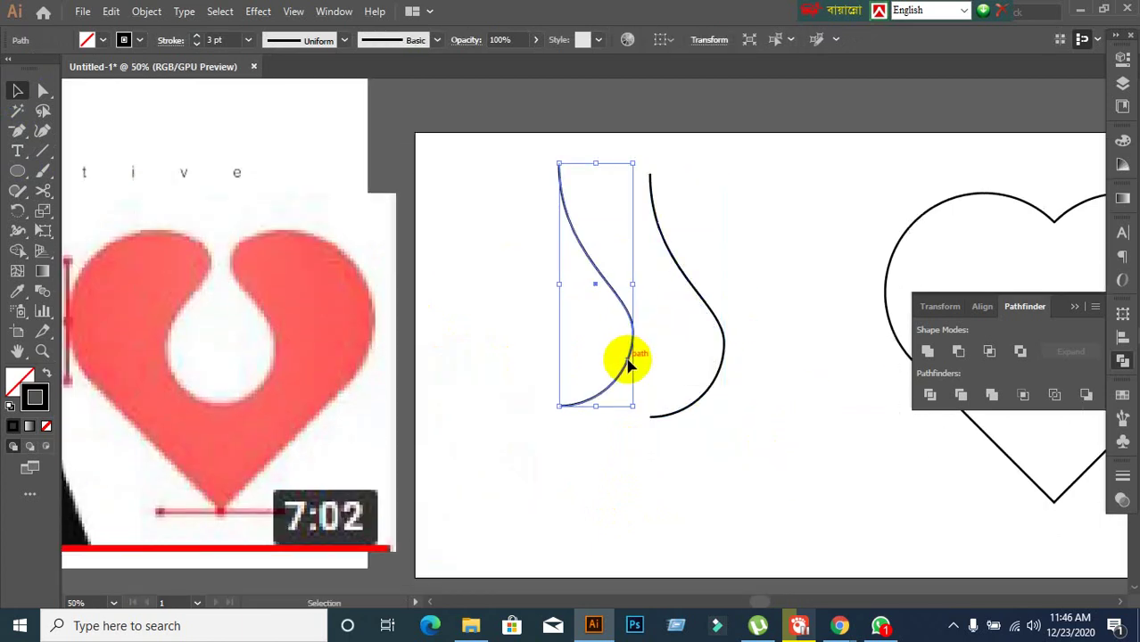
Reflect the duplicated curve across the vertical axis and fit its ends against the right half to form a symmetrical drop
right_click(629, 362)
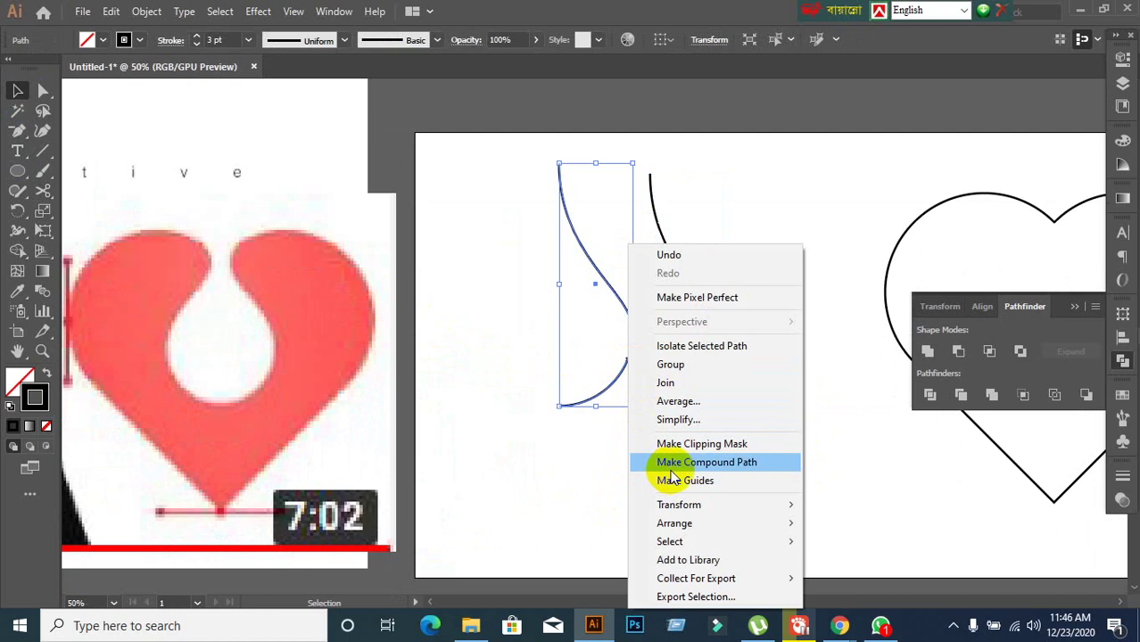
mouse_move(682, 504)
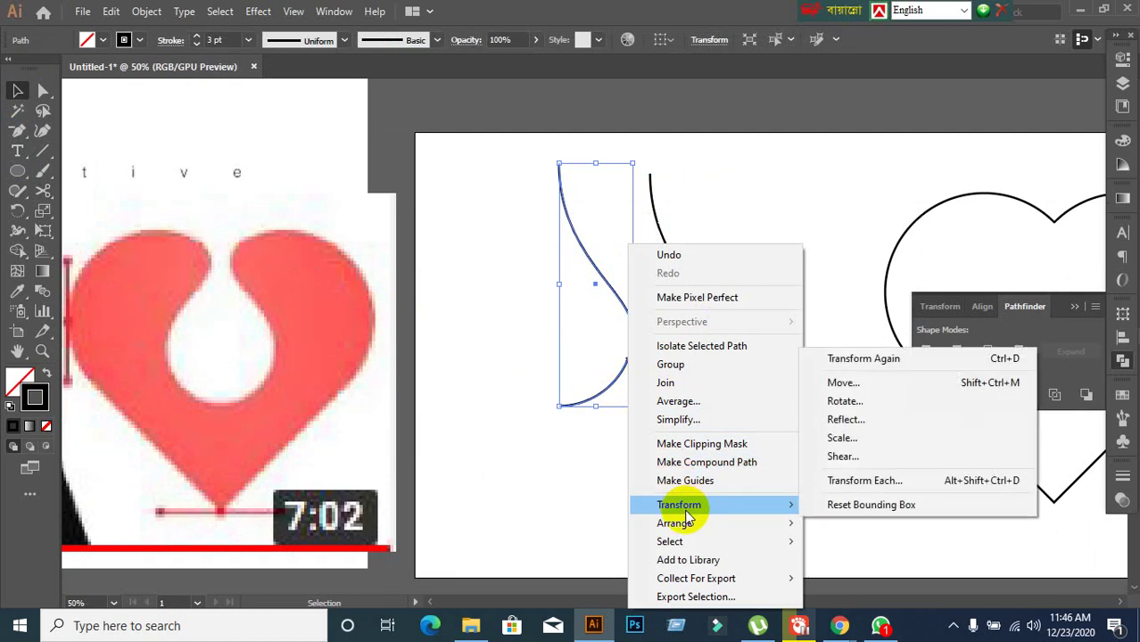
click(856, 421)
click(830, 398)
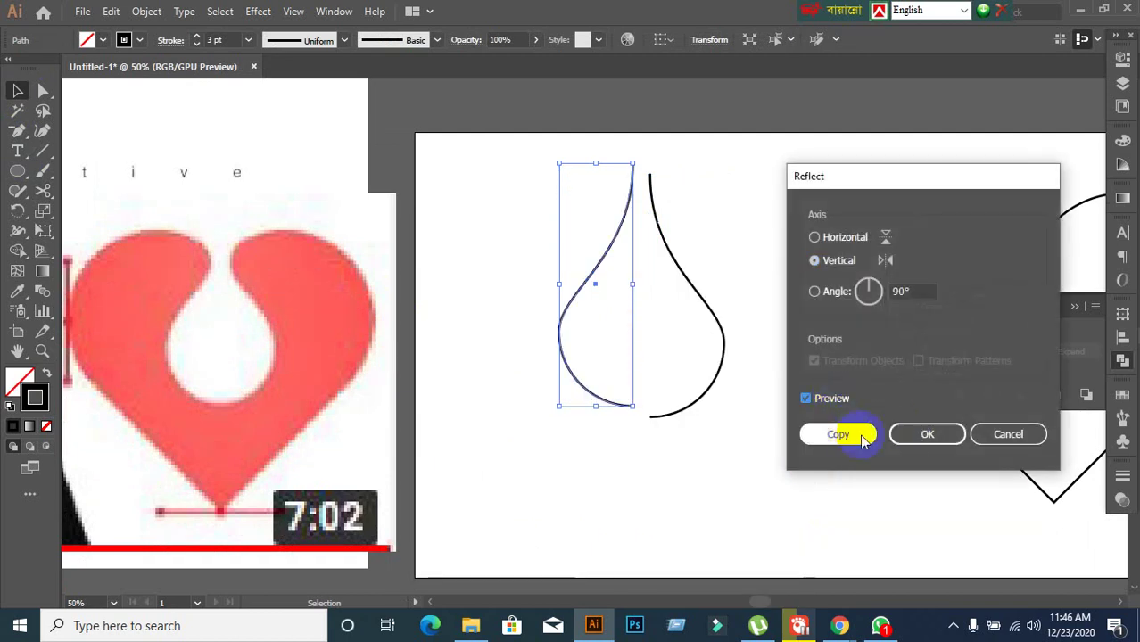
click(953, 434)
click(714, 433)
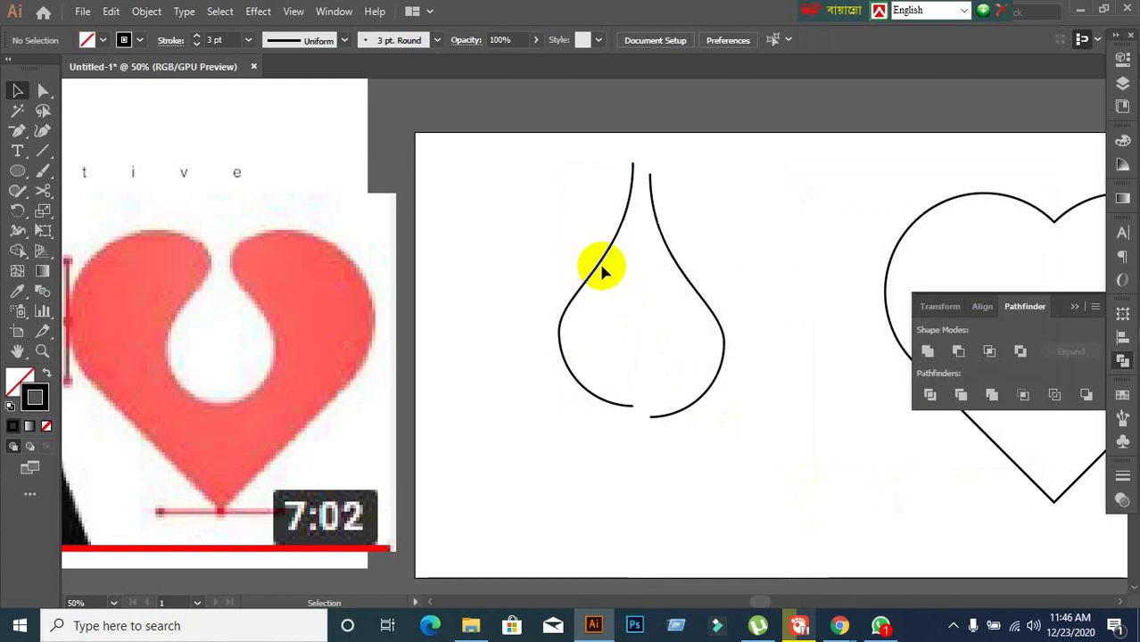
mouse_move(600, 270)
mouse_down()
mouse_move(620, 297)
mouse_move(615, 278)
mouse_up()
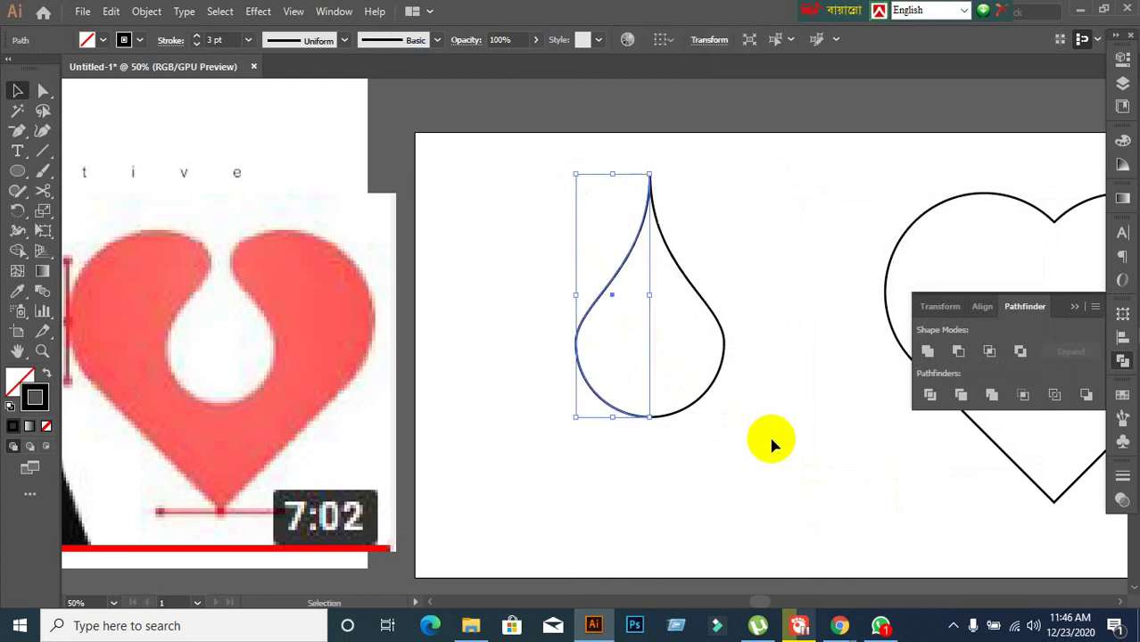
click(770, 441)
Duplicate the drop's right half and place the copy below and to the right of the drop
key(ctrl+minus)
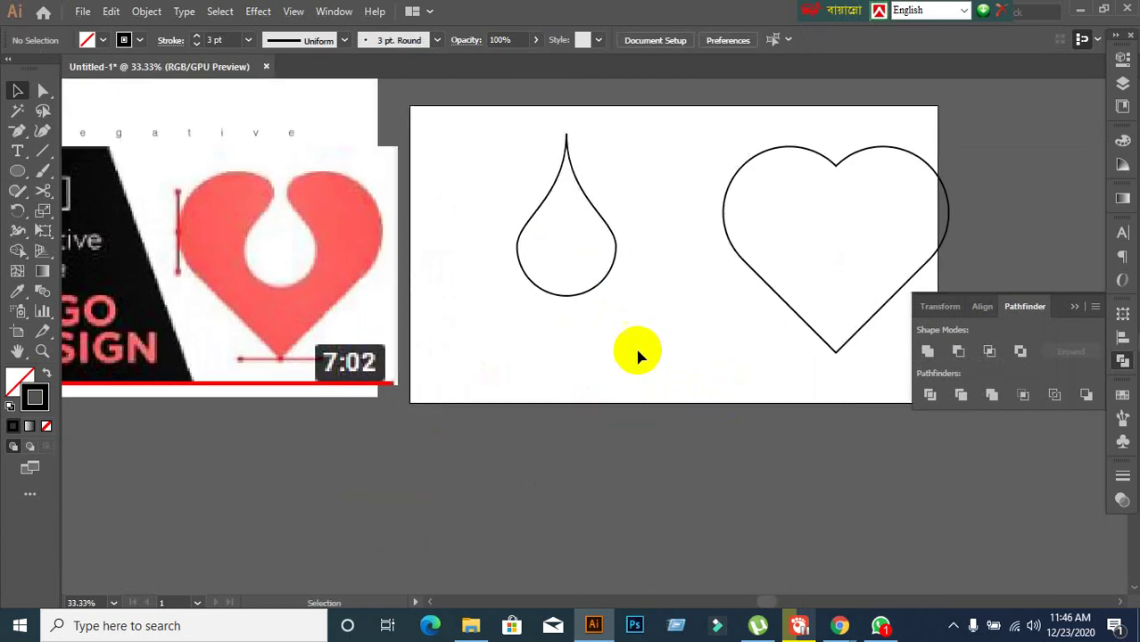
click(613, 254)
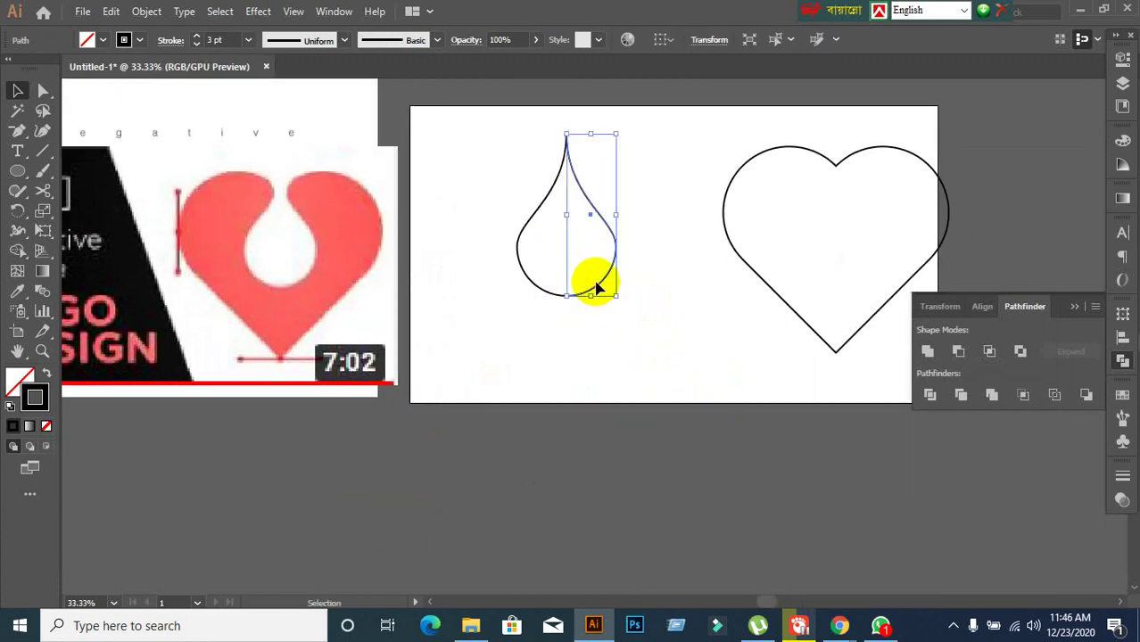
drag(598, 290, 686, 429)
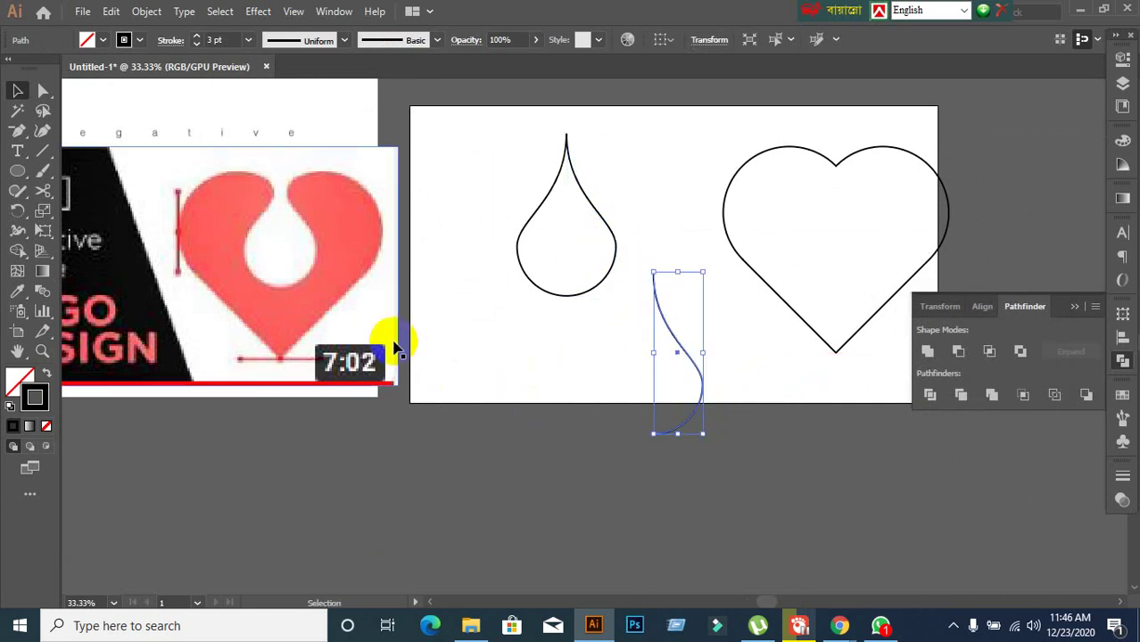
Create a mirrored copy of the duplicated half-curve about its top anchor with the Reflect tool, forming a second drop
click(19, 210)
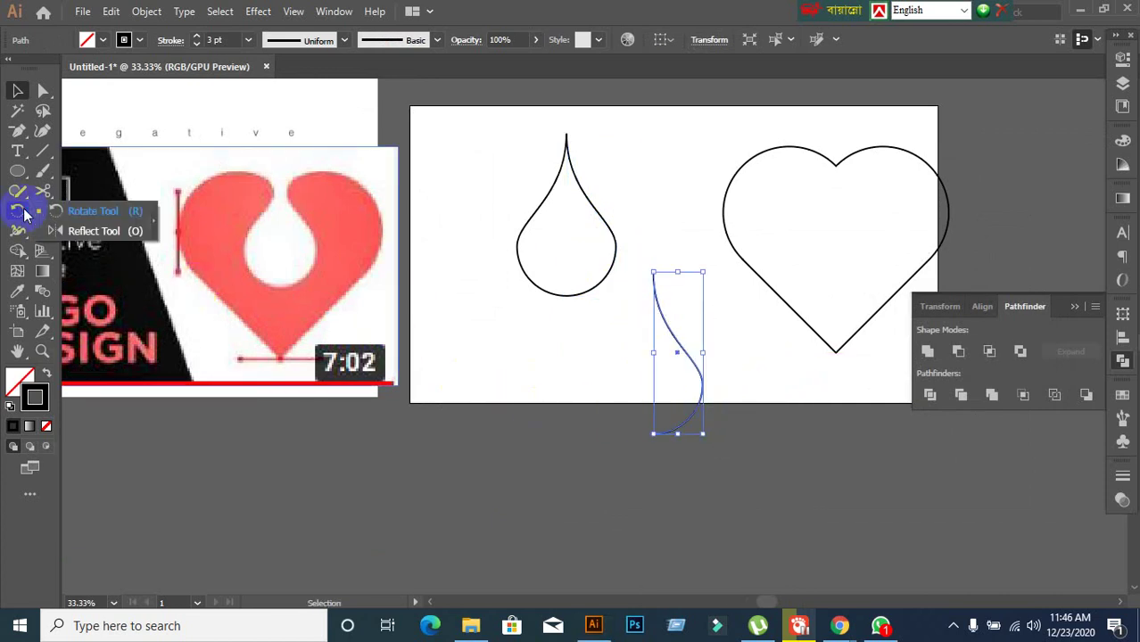
click(75, 232)
scroll(620, 272, up, 2)
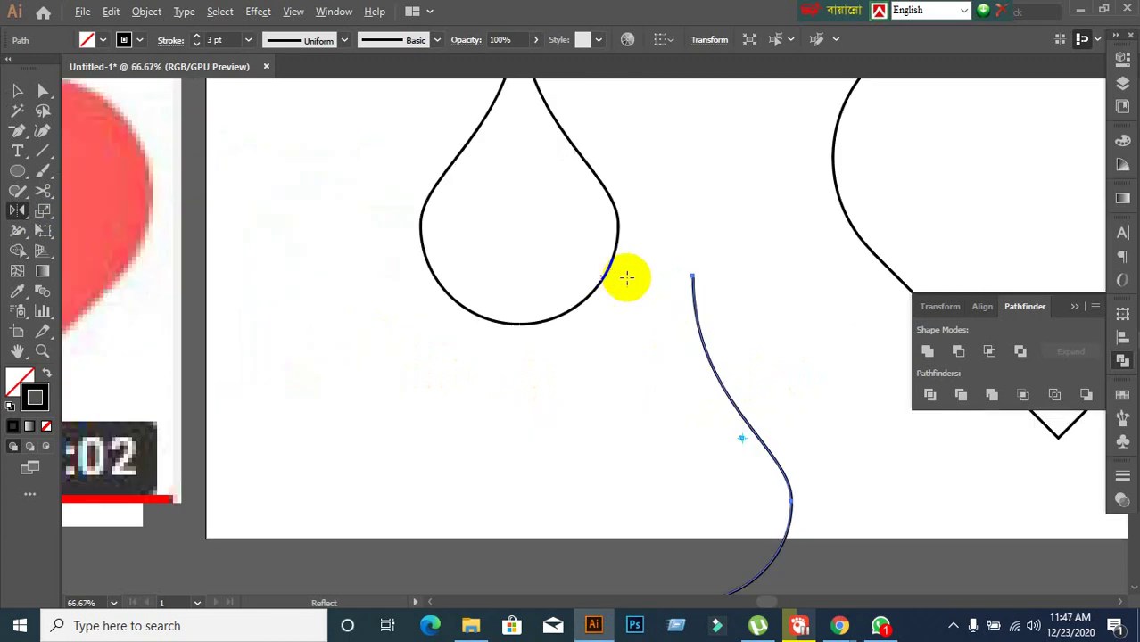
scroll(694, 283, down, 1)
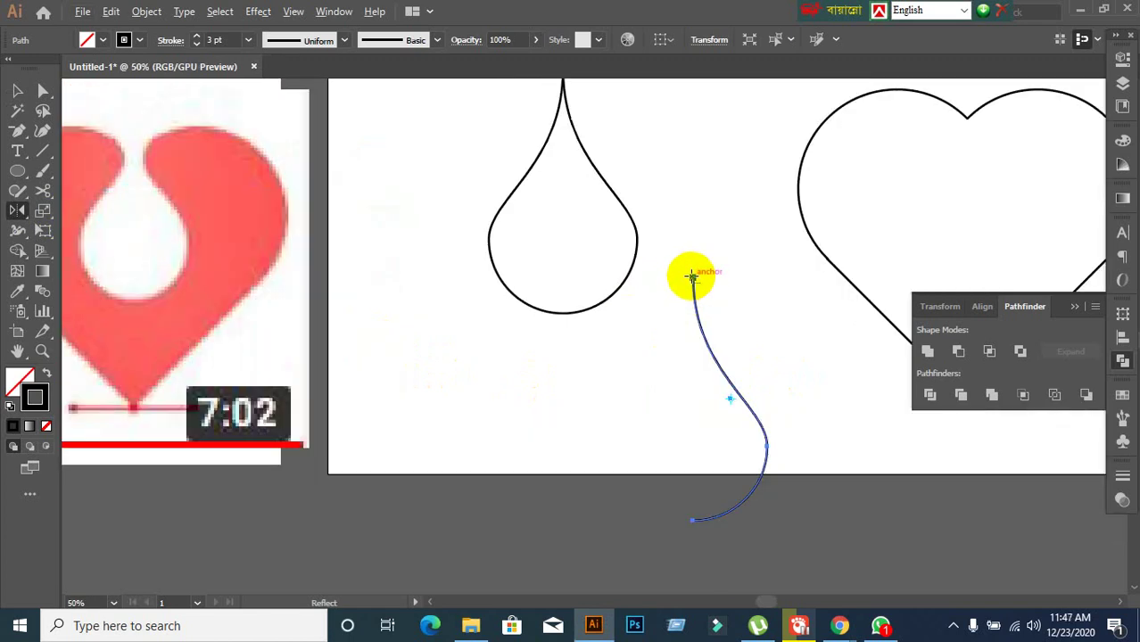
alt+click(692, 277)
click(832, 434)
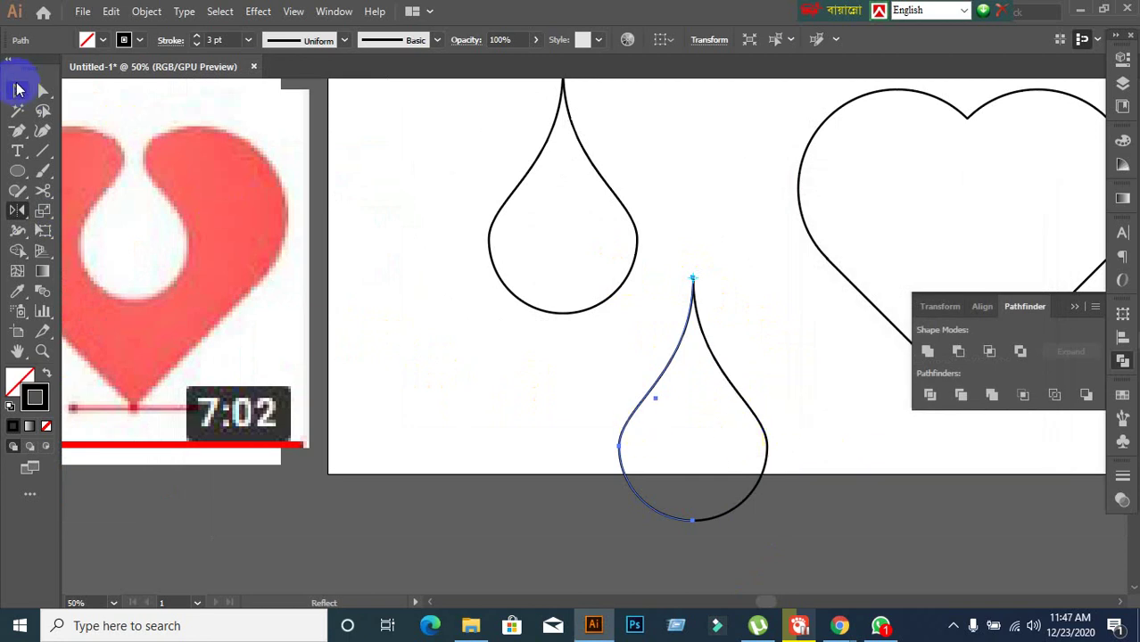
click(18, 90)
click(419, 349)
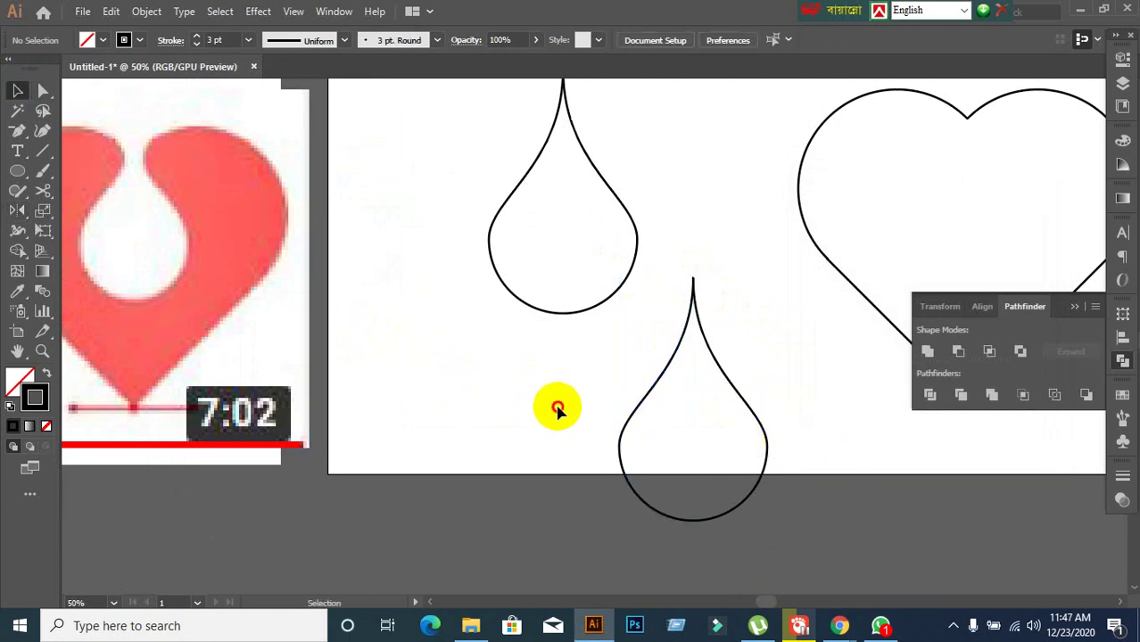
Move the second drop off the artboard to the empty area above it, leaving only the first drop beside the heart
click(763, 428)
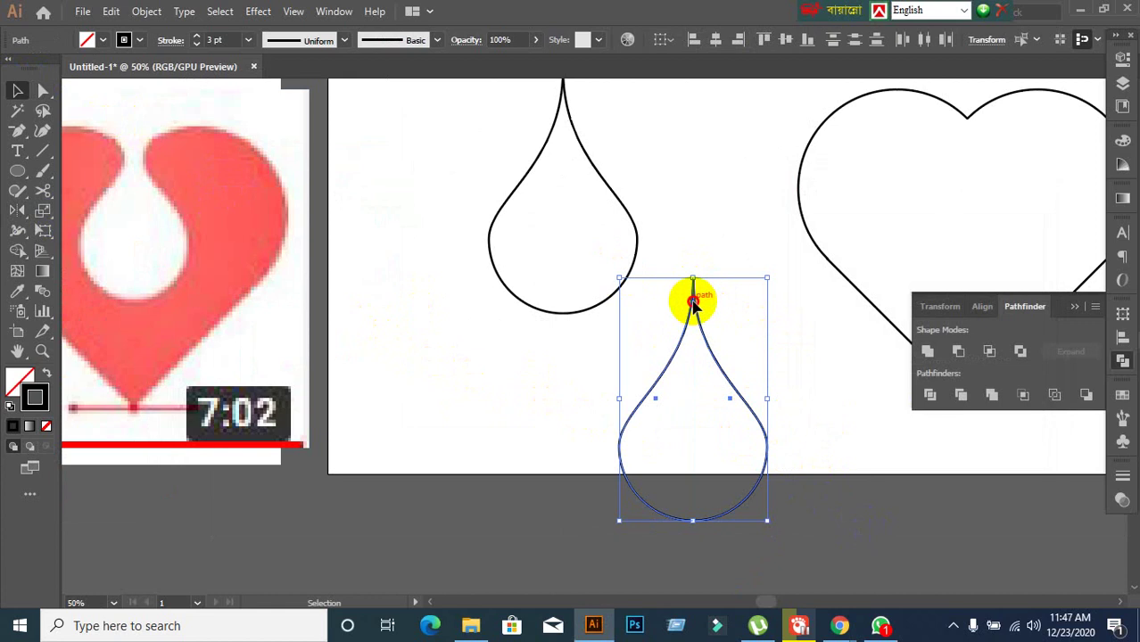
drag(694, 304, 413, 359)
scroll(719, 370, down, 1)
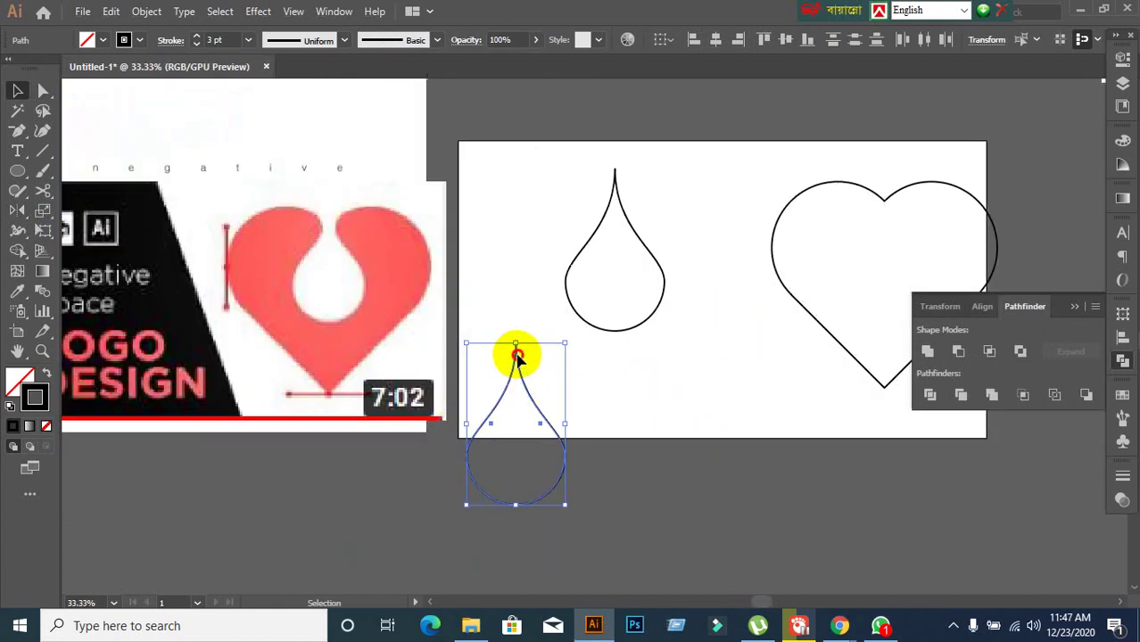
drag(518, 355, 762, 112)
scroll(740, 223, up, 2)
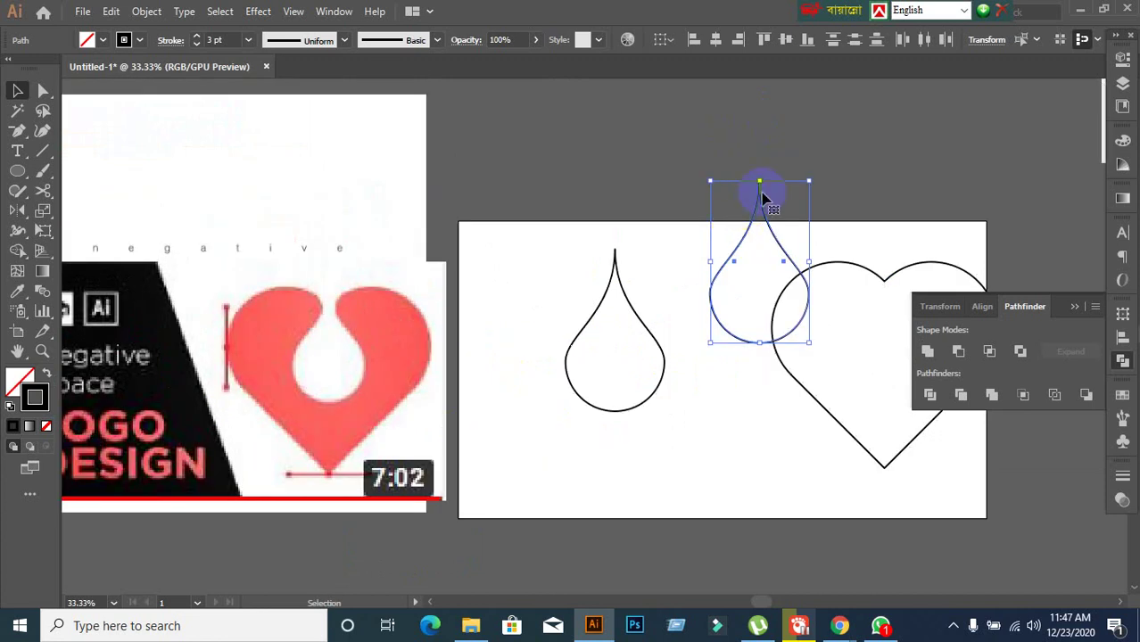
drag(763, 197, 737, 132)
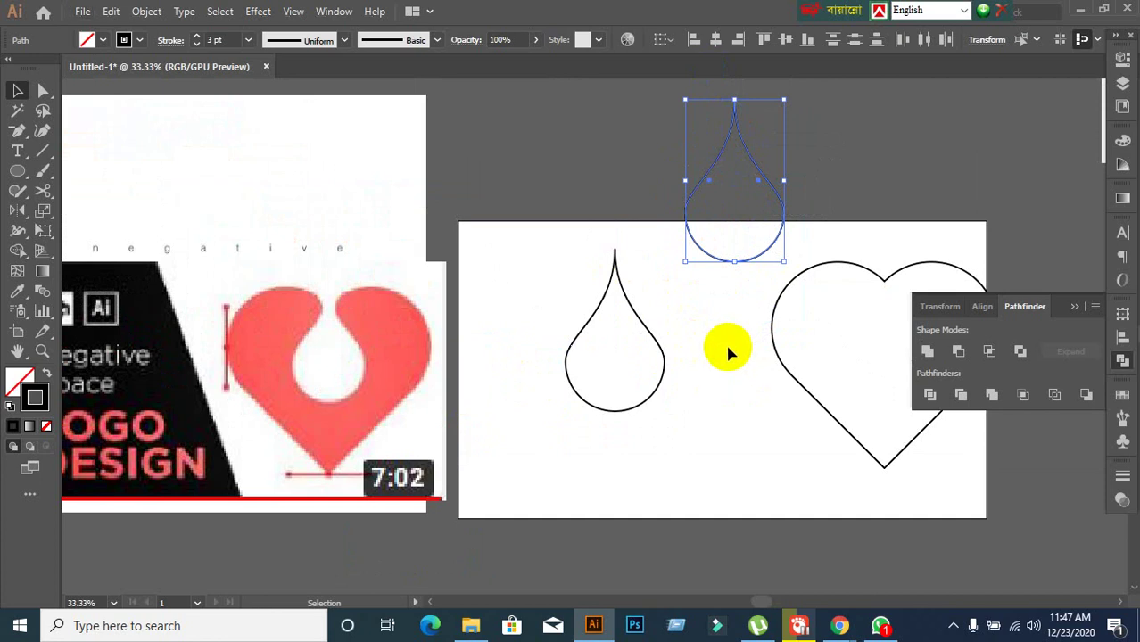
scroll(713, 382, down, 1)
drag(731, 207, 582, 107)
click(690, 431)
scroll(691, 435, up, 2)
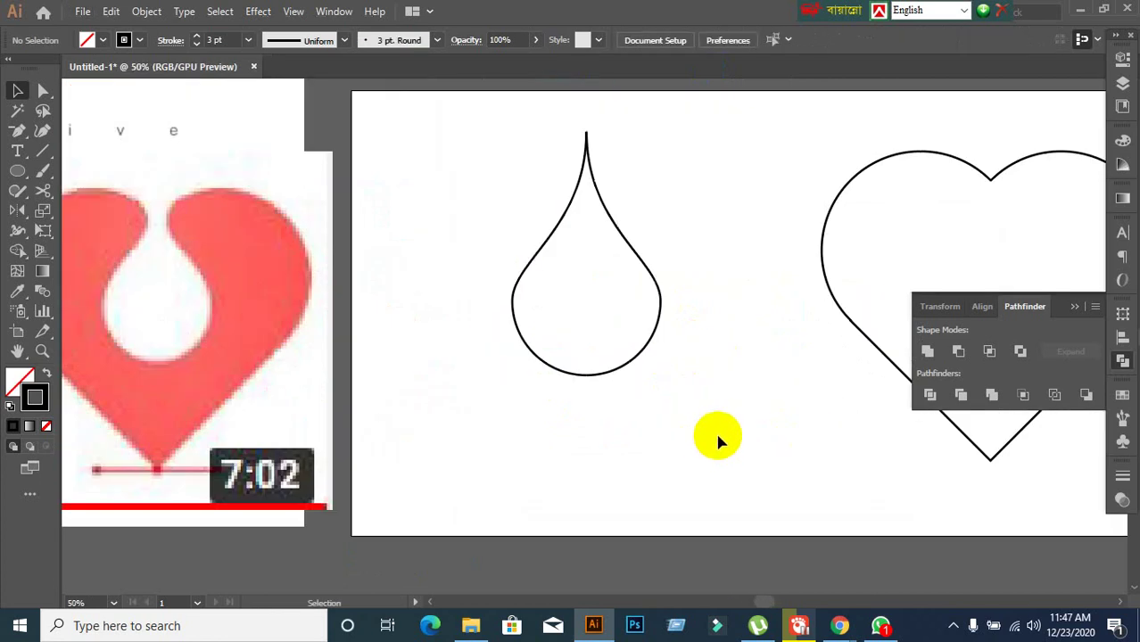
scroll(719, 440, down, 1)
drag(738, 441, 639, 422)
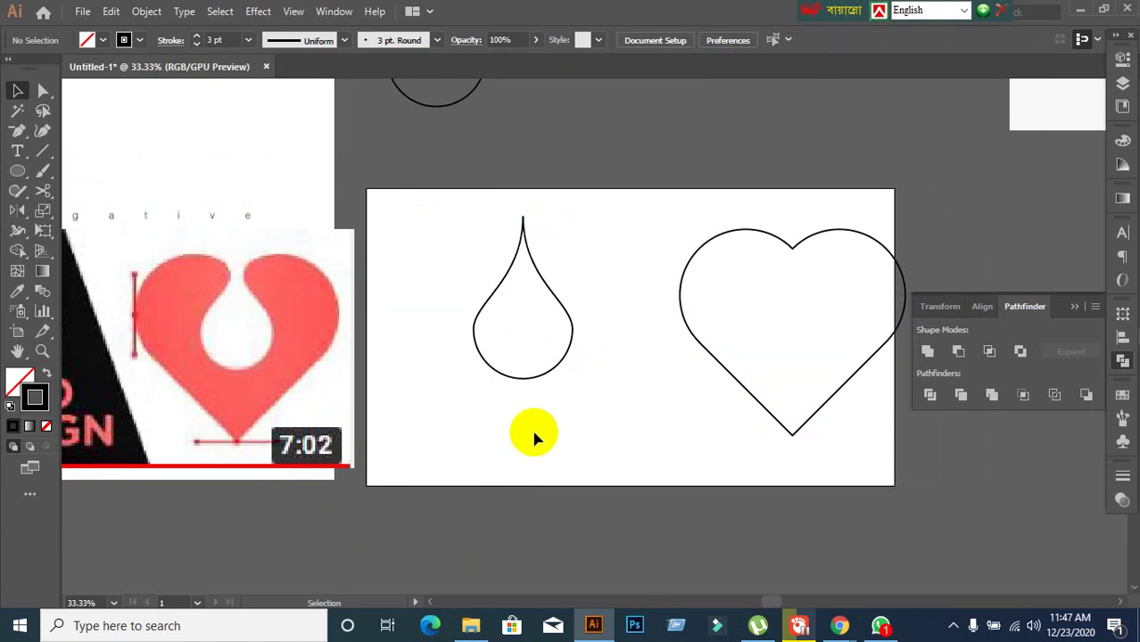
drag(457, 242, 603, 441)
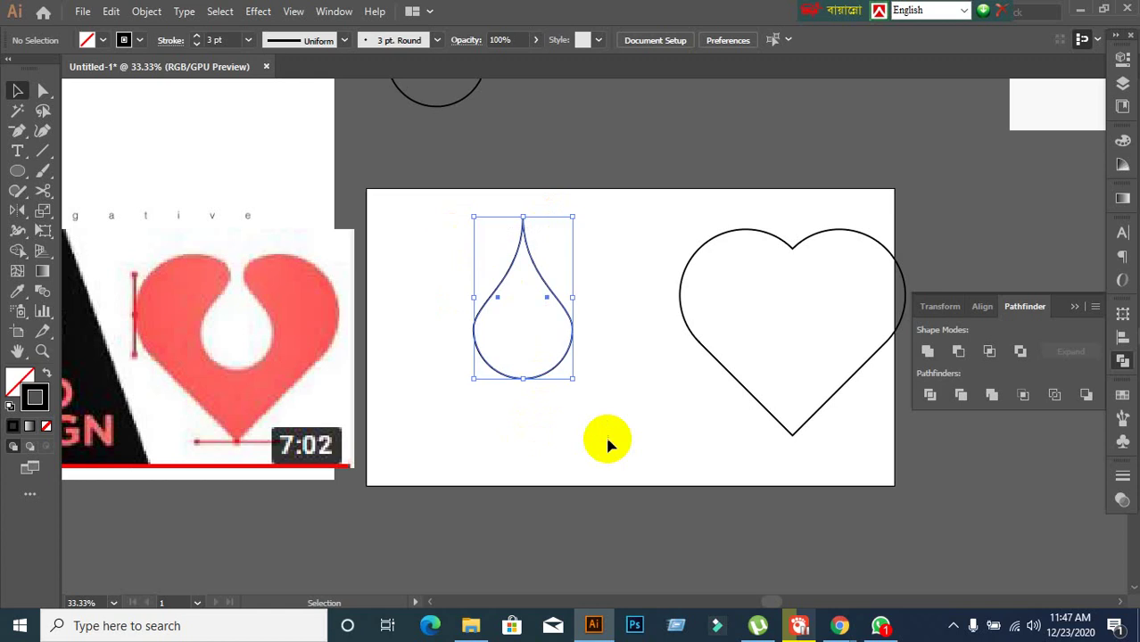
click(604, 437)
drag(427, 211, 499, 296)
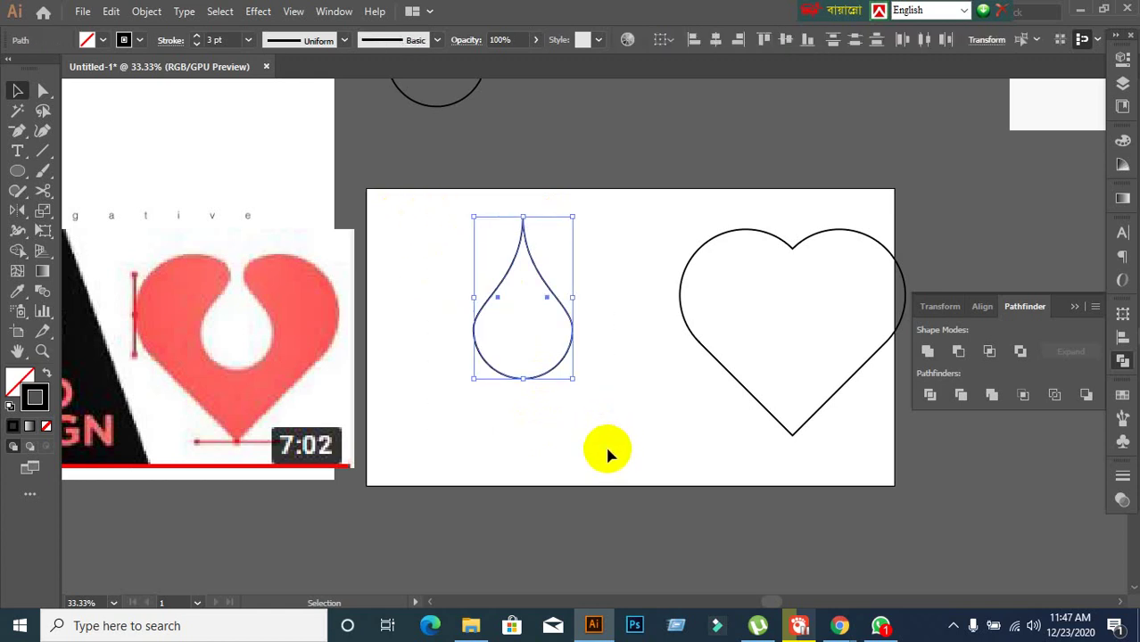
click(599, 441)
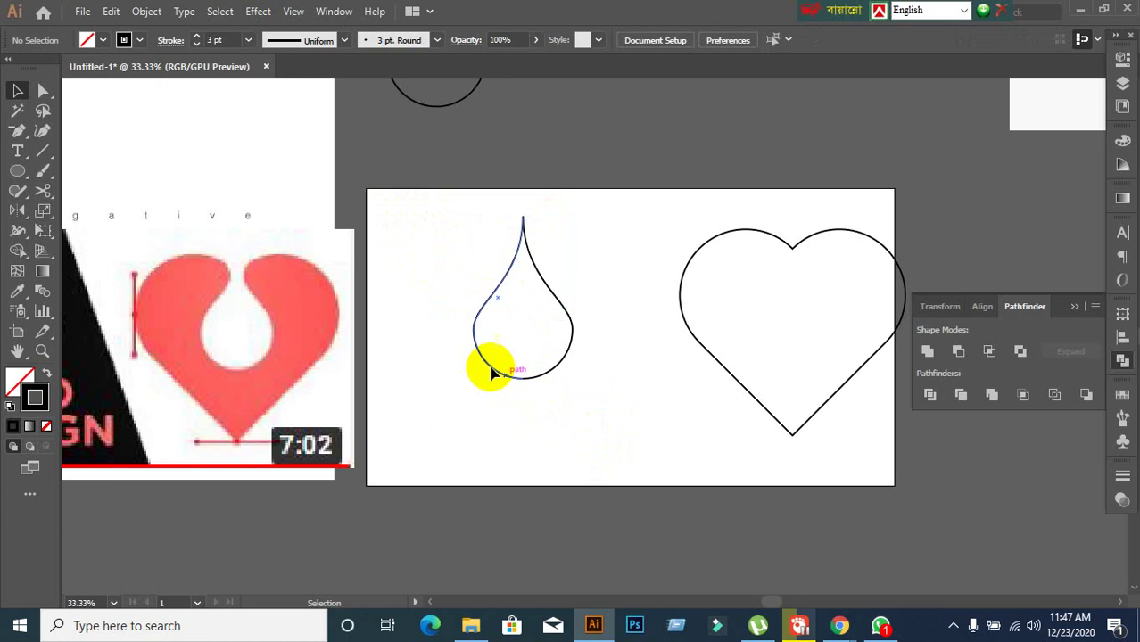
Join the top end anchors of the remaining drop's two halves at its tip
click(41, 94)
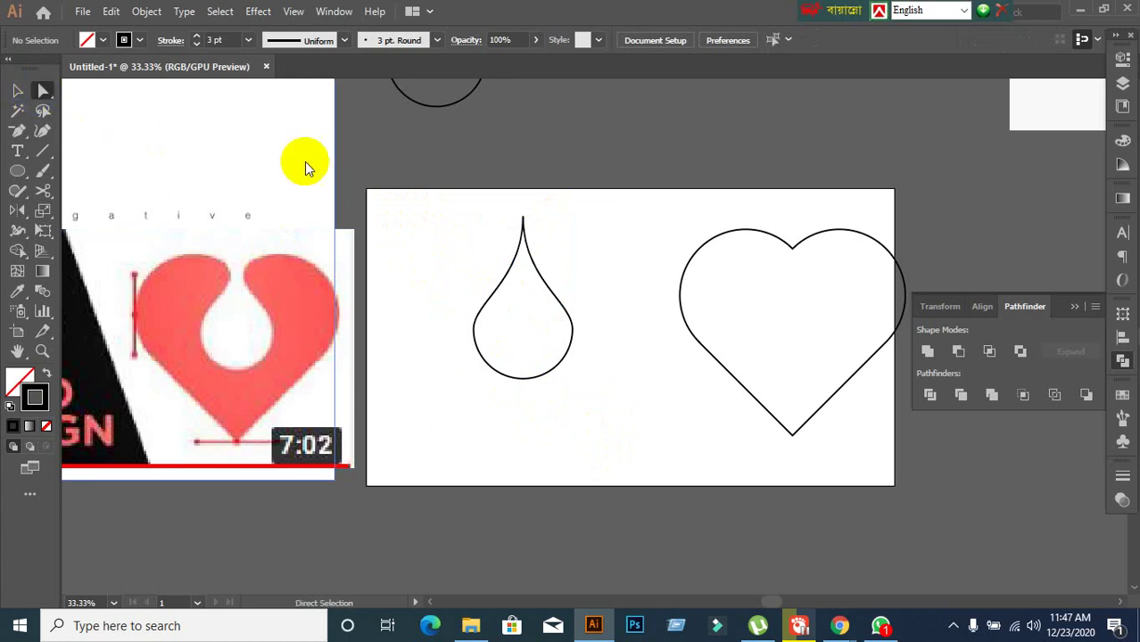
drag(480, 200, 579, 268)
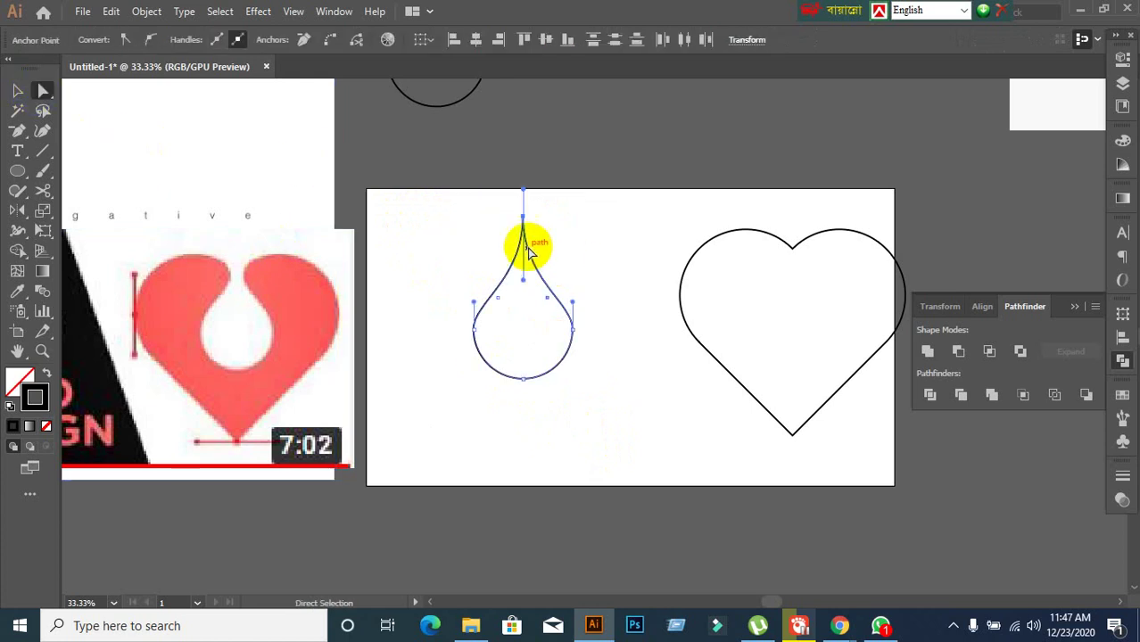
right_click(512, 227)
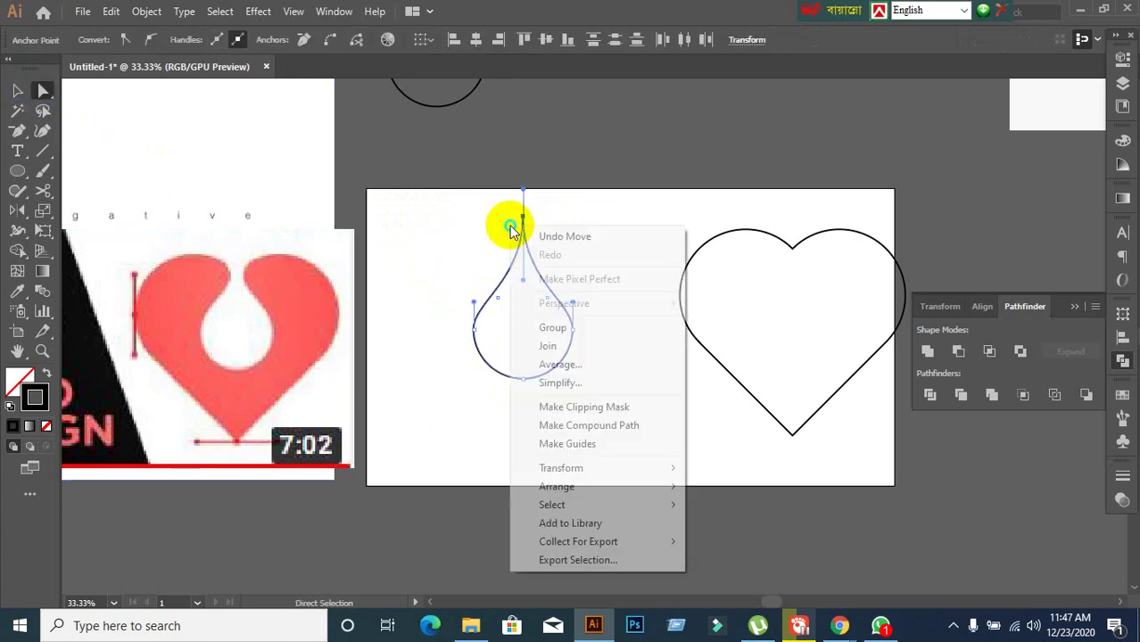
click(559, 353)
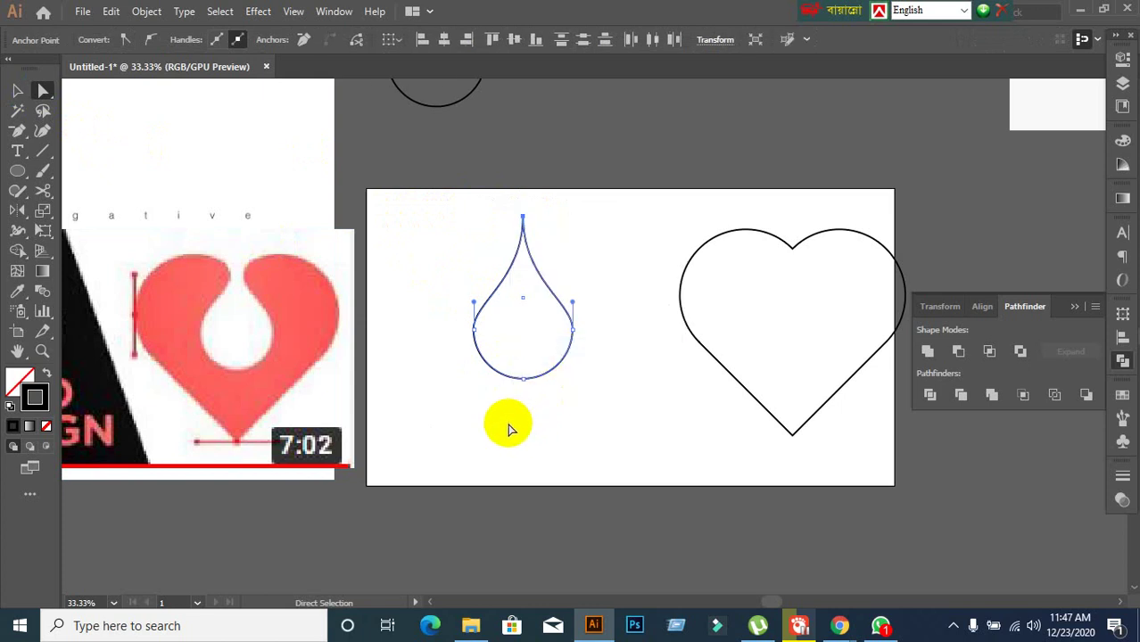
Join the overlapping end points at the bottom of the teardrop path and deselect it
right_click(529, 412)
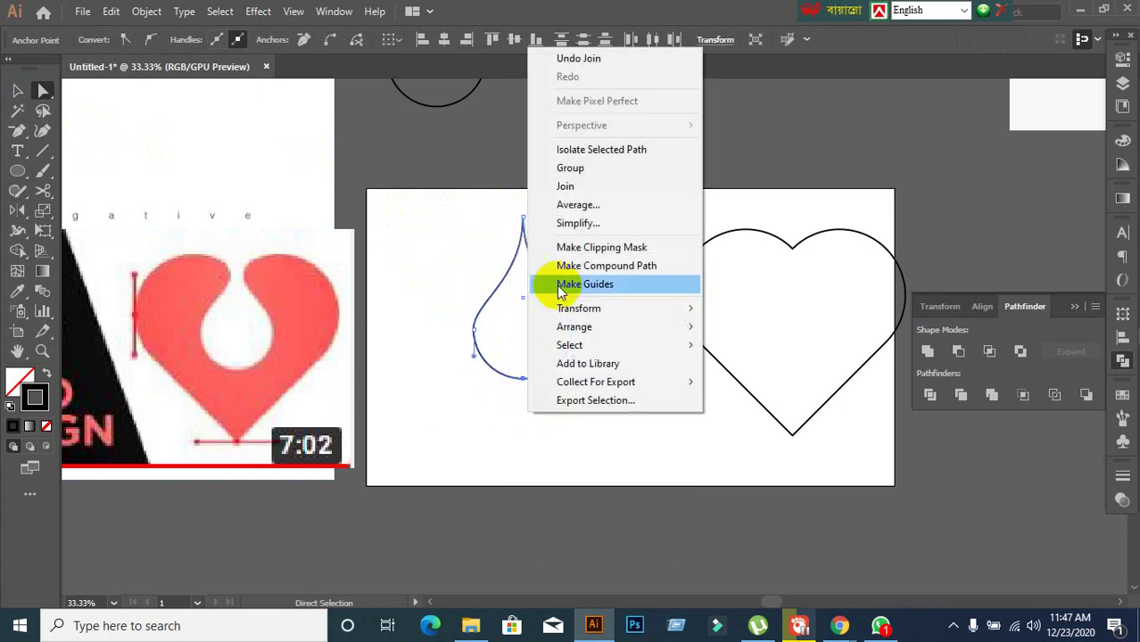
click(562, 186)
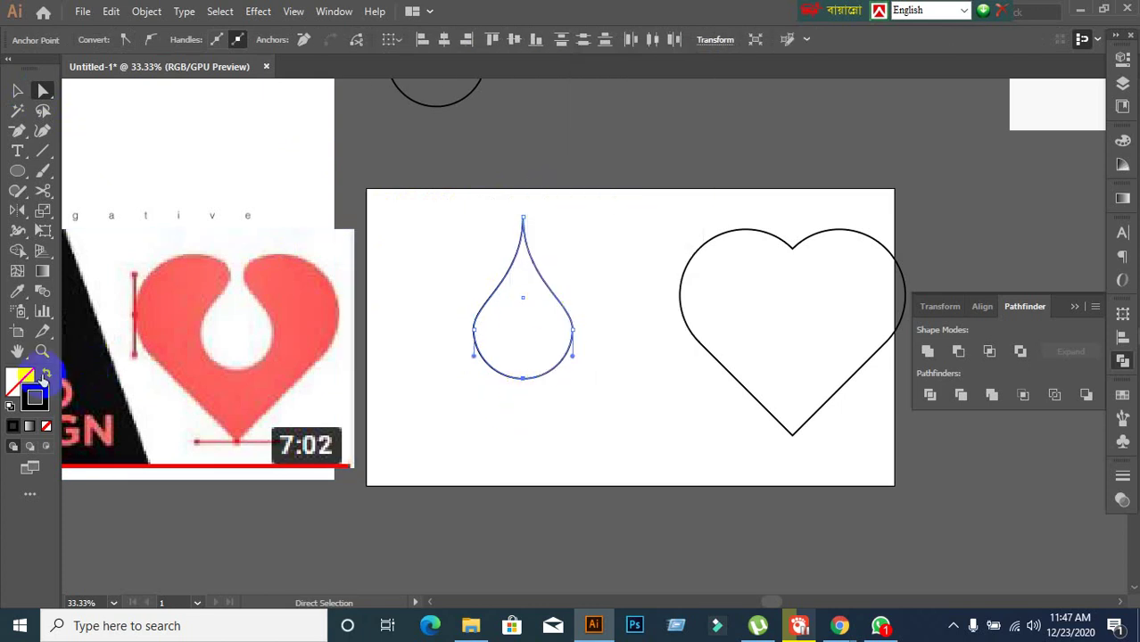
click(17, 91)
click(594, 428)
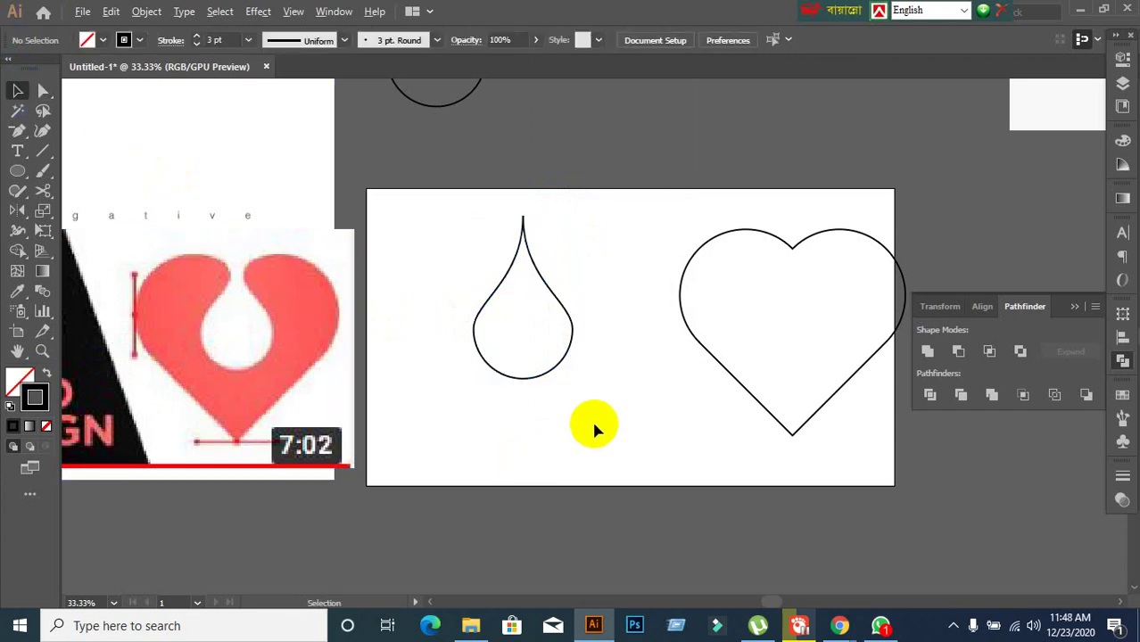
Move the teardrop over the heart outline's centre and shift the reference logo image closer to the heart
scroll(594, 422, down, 1)
drag(594, 423, 675, 355)
click(784, 373)
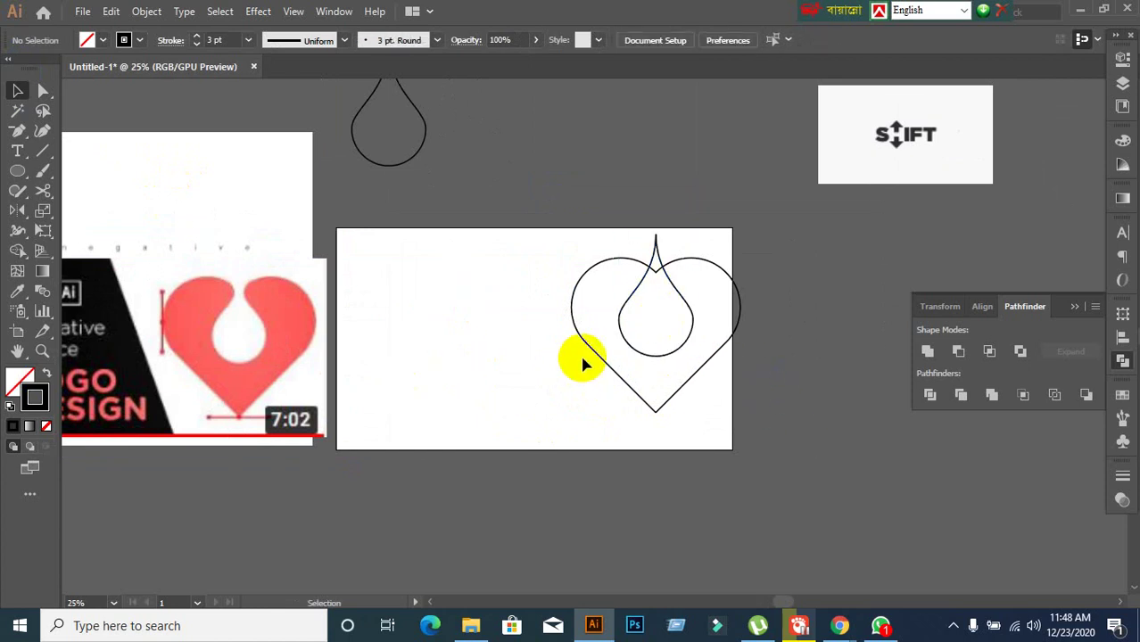
drag(242, 339, 319, 339)
click(774, 381)
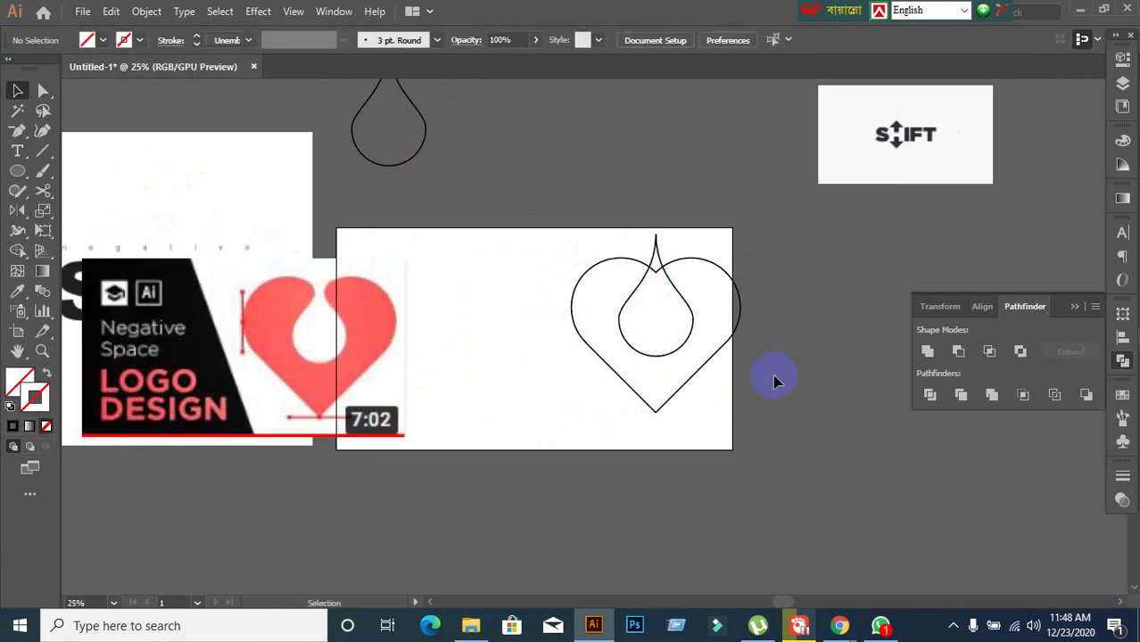
click(674, 353)
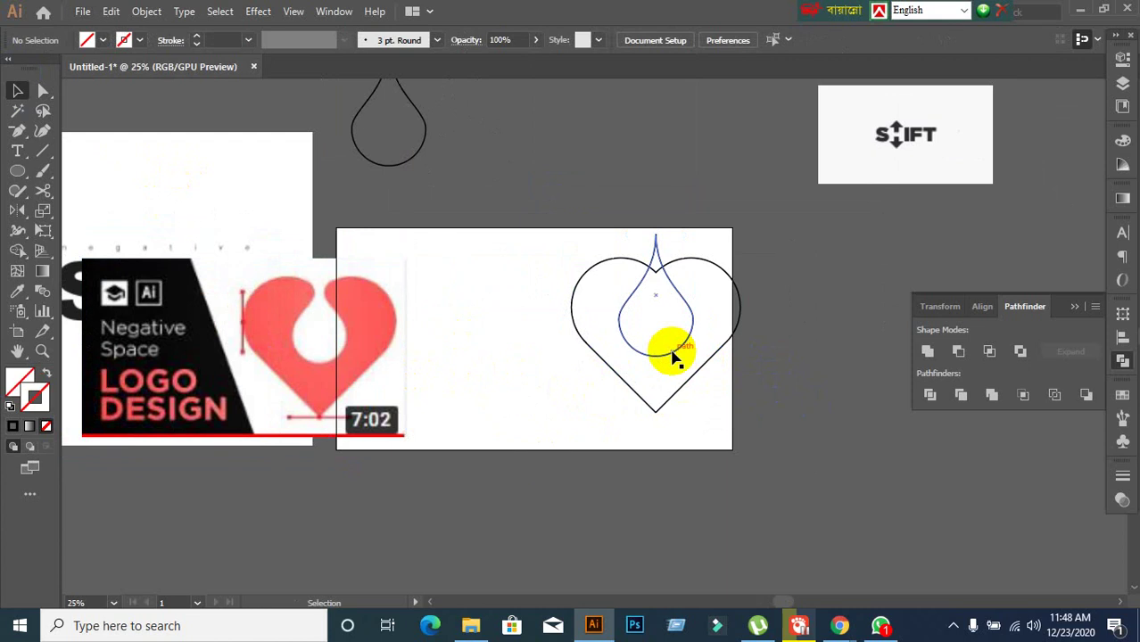
key(ctrl)
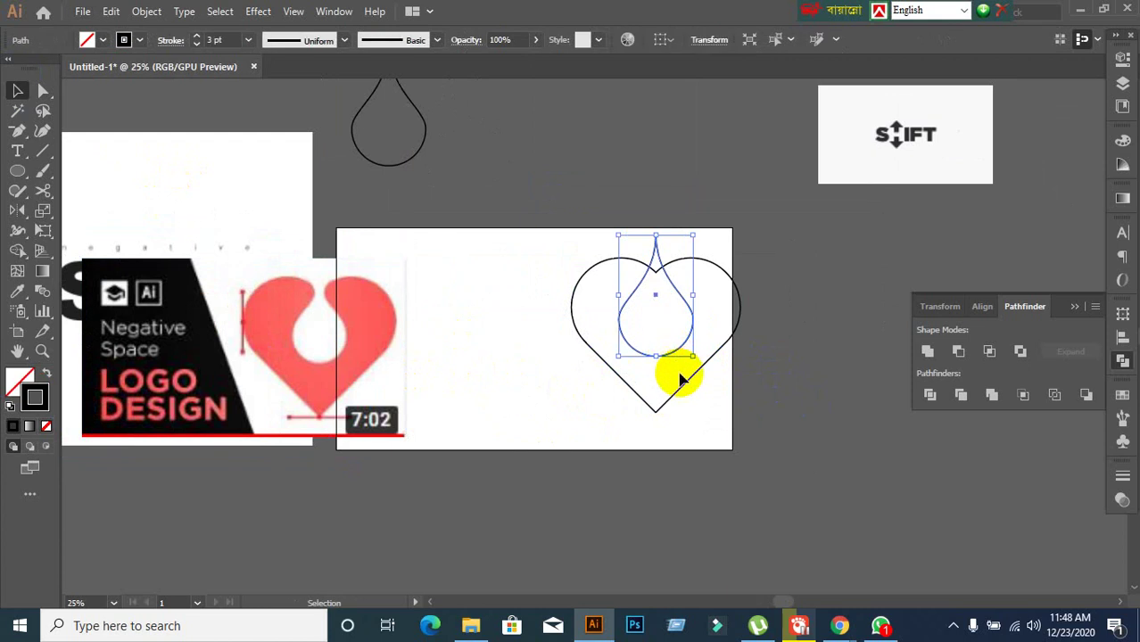
drag(546, 259, 749, 397)
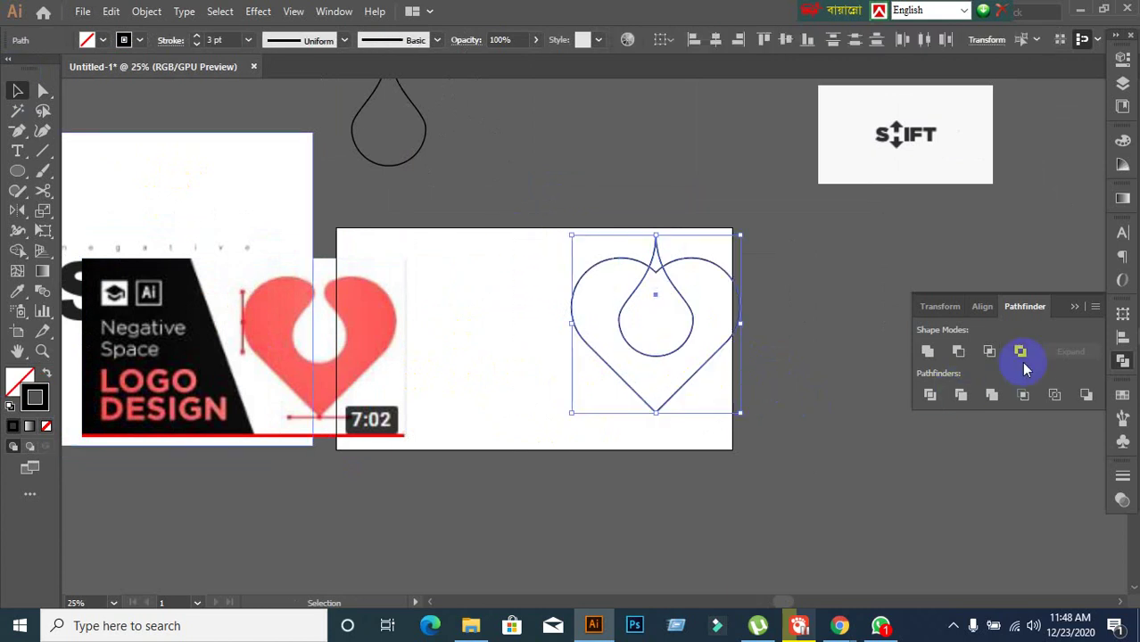
click(982, 307)
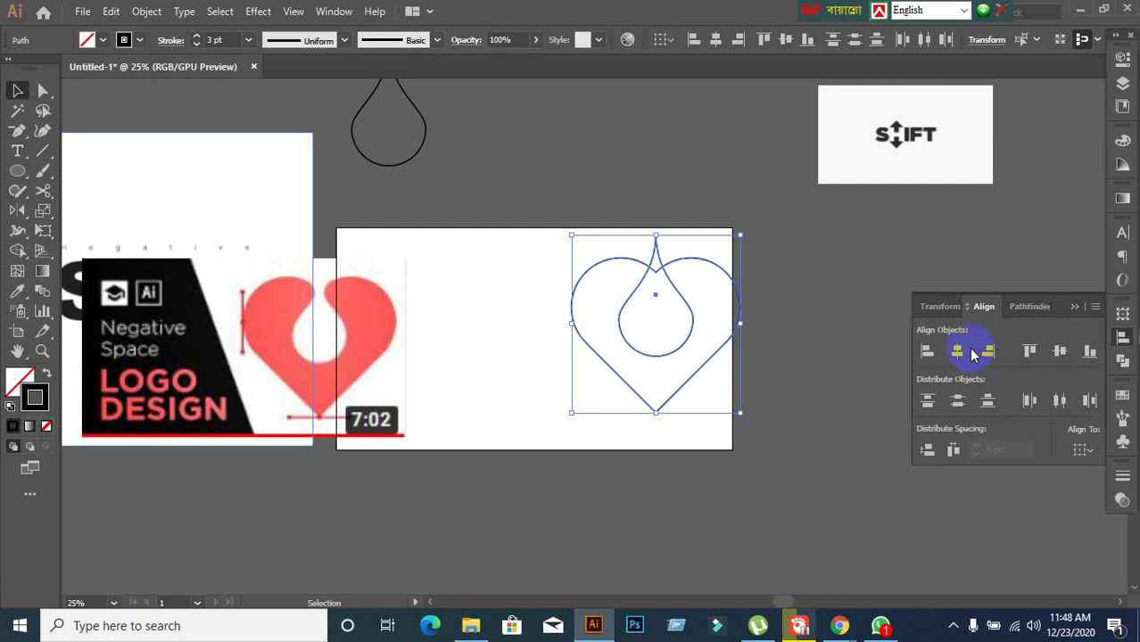
click(840, 388)
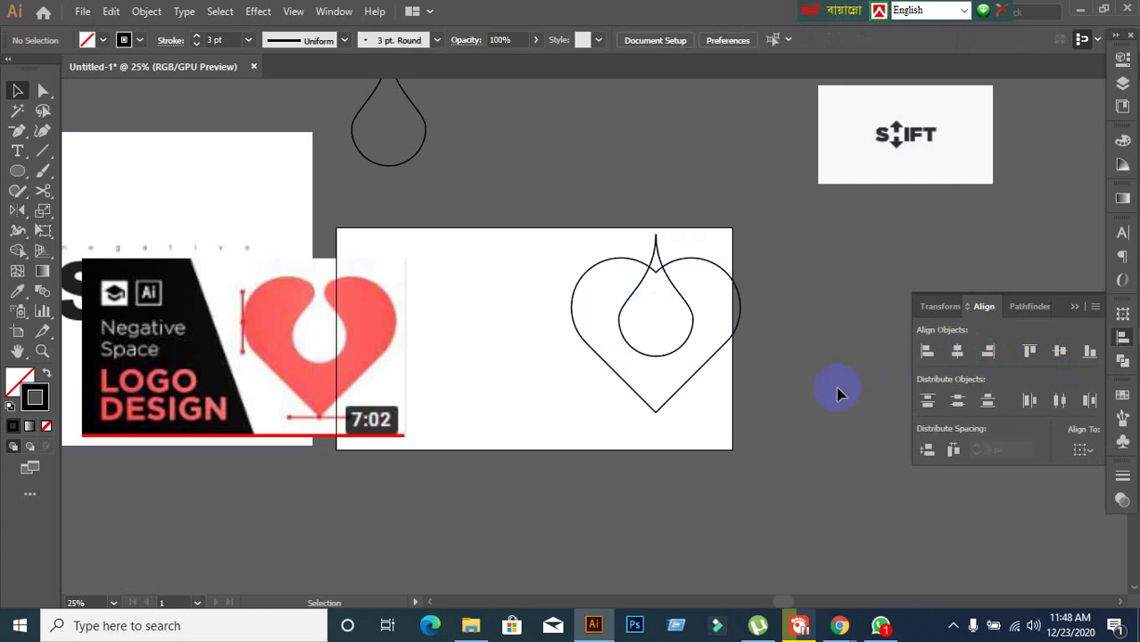
click(675, 355)
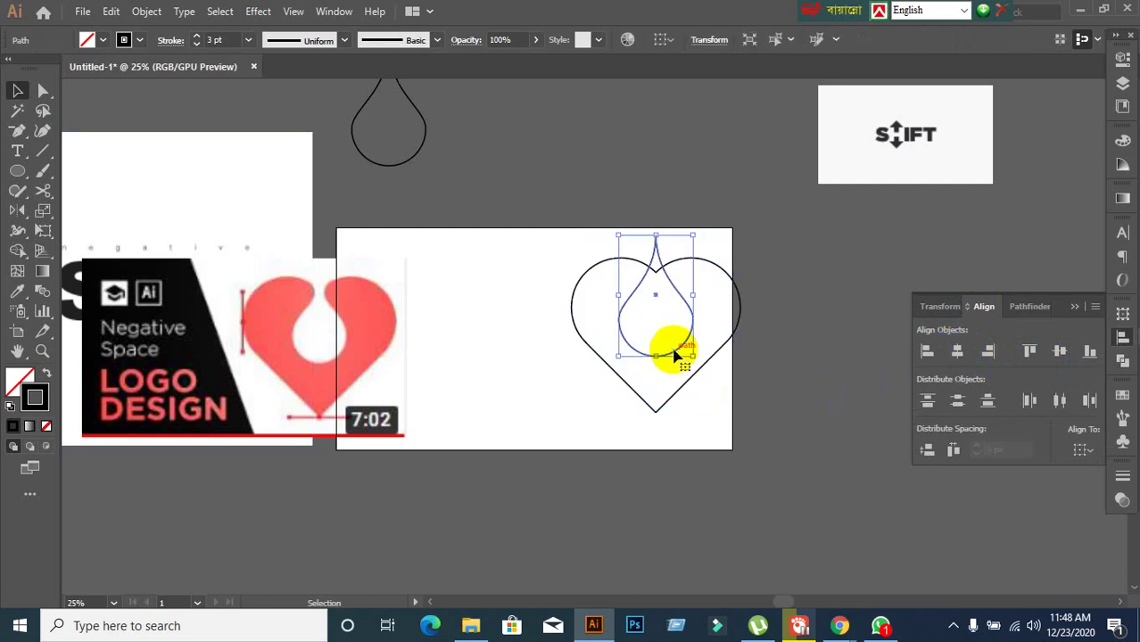
click(809, 349)
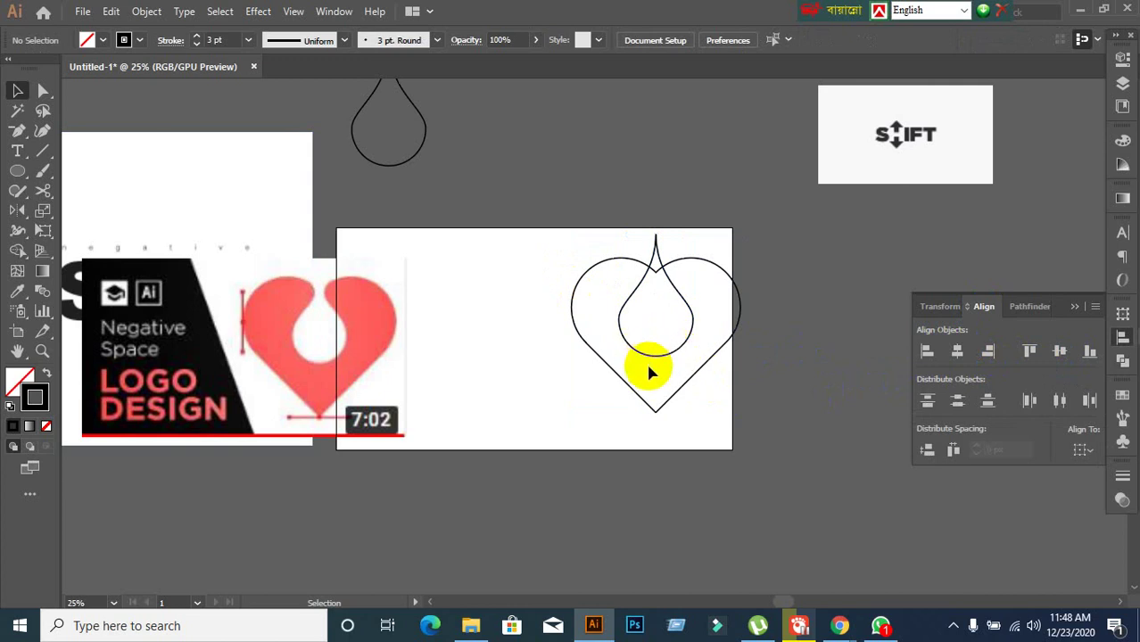
drag(649, 367, 667, 345)
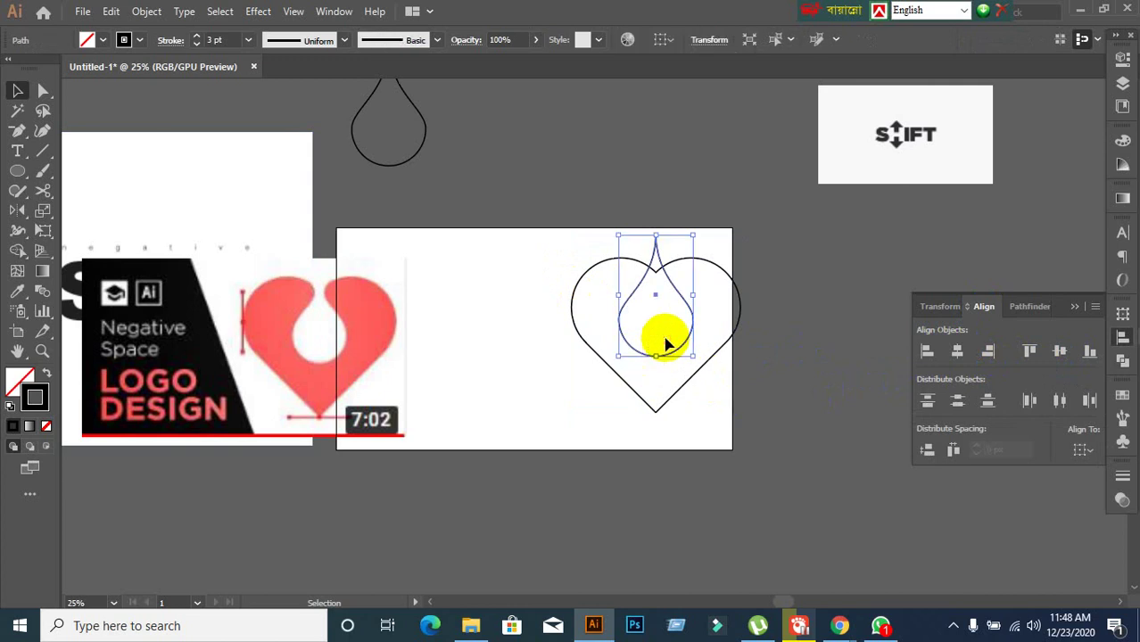
click(839, 408)
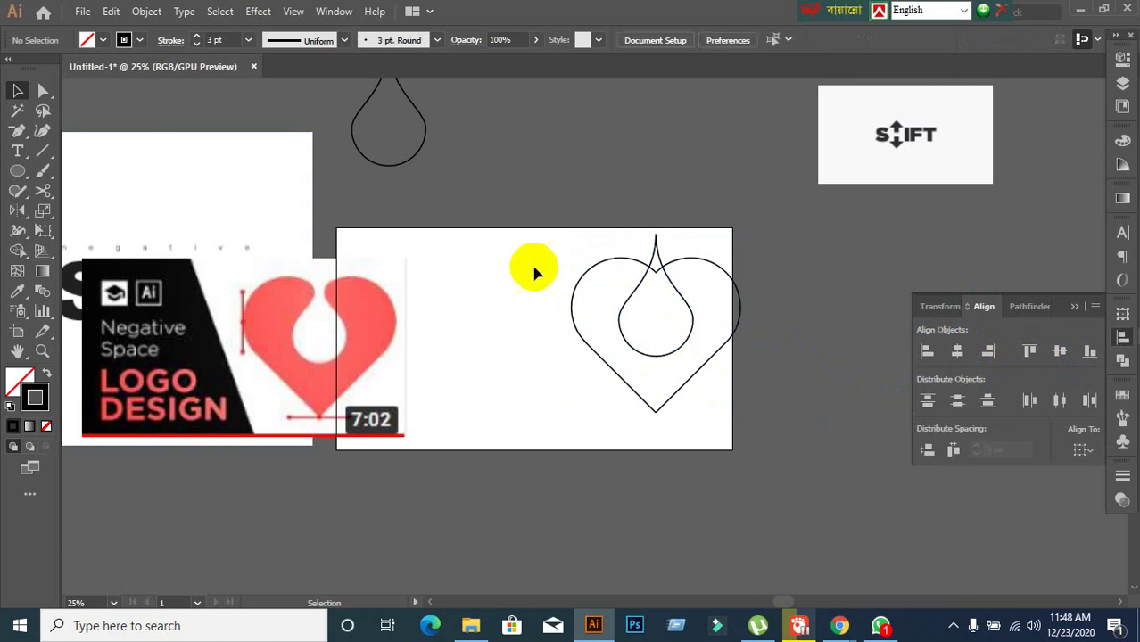
Scale the teardrop down slightly about its centre, keeping it in place over the heart
click(657, 355)
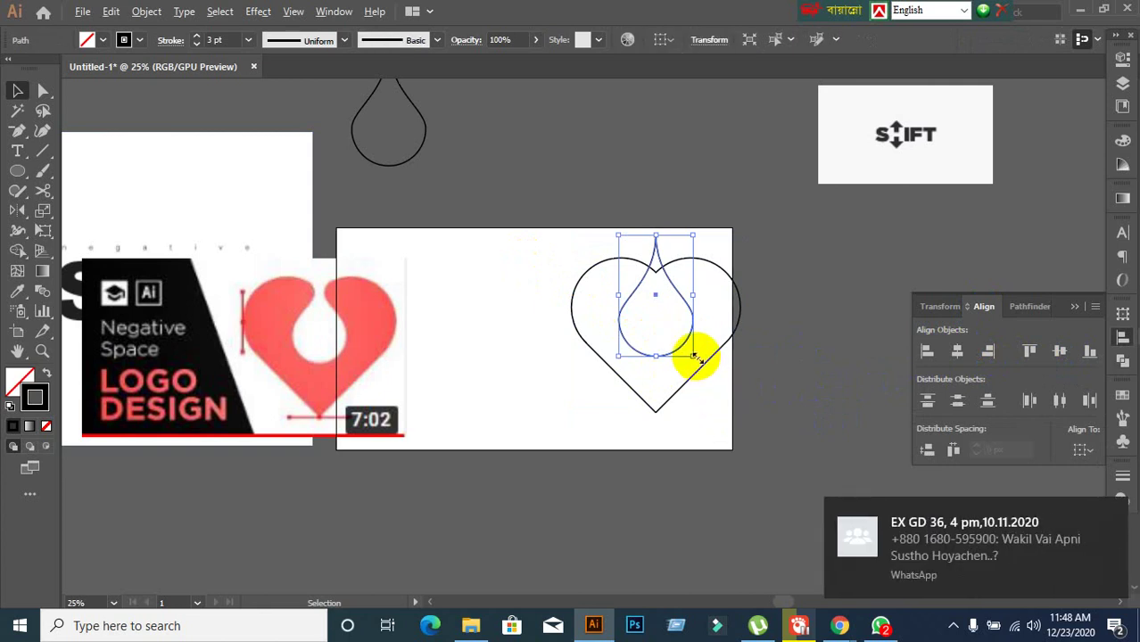
drag(696, 357, 690, 352)
click(784, 438)
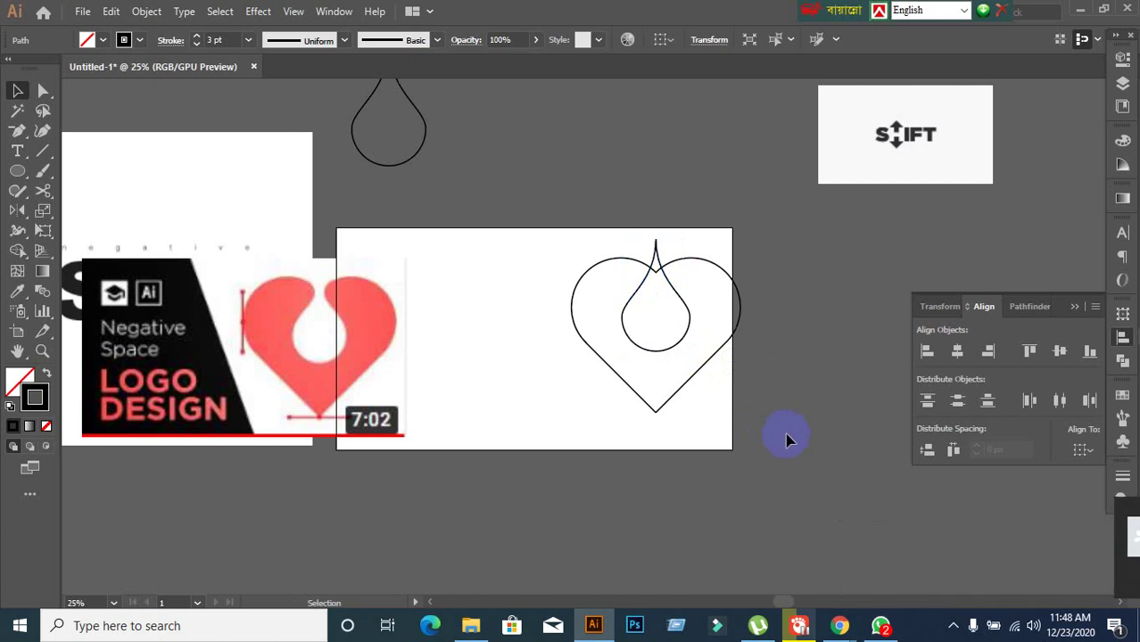
click(689, 332)
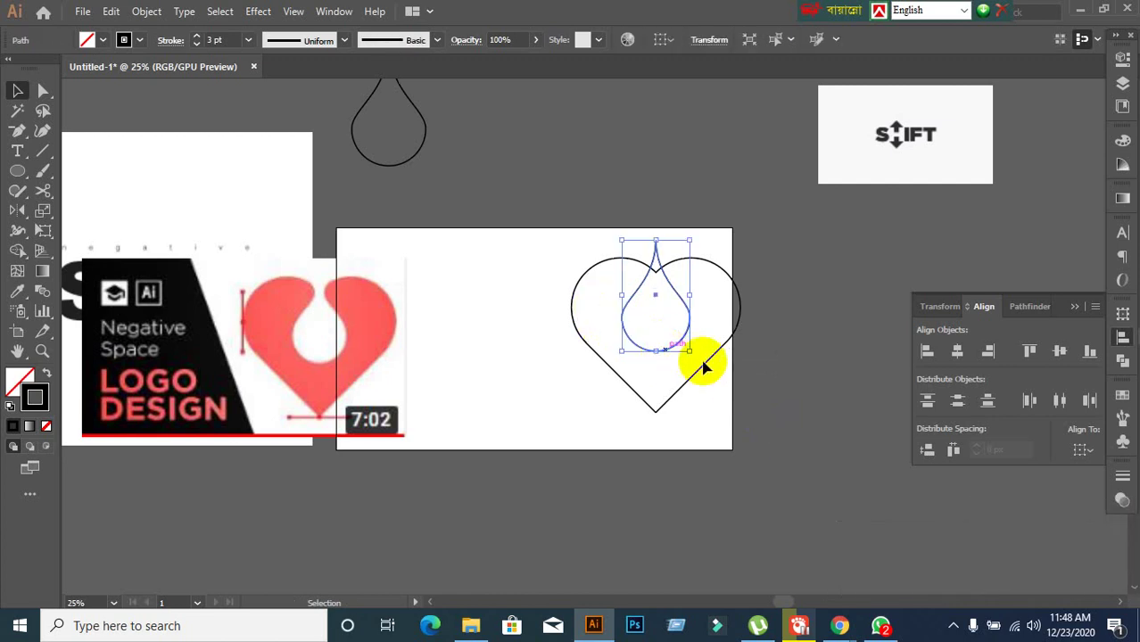
scroll(705, 375, up, 3)
click(740, 412)
scroll(741, 419, down, 2)
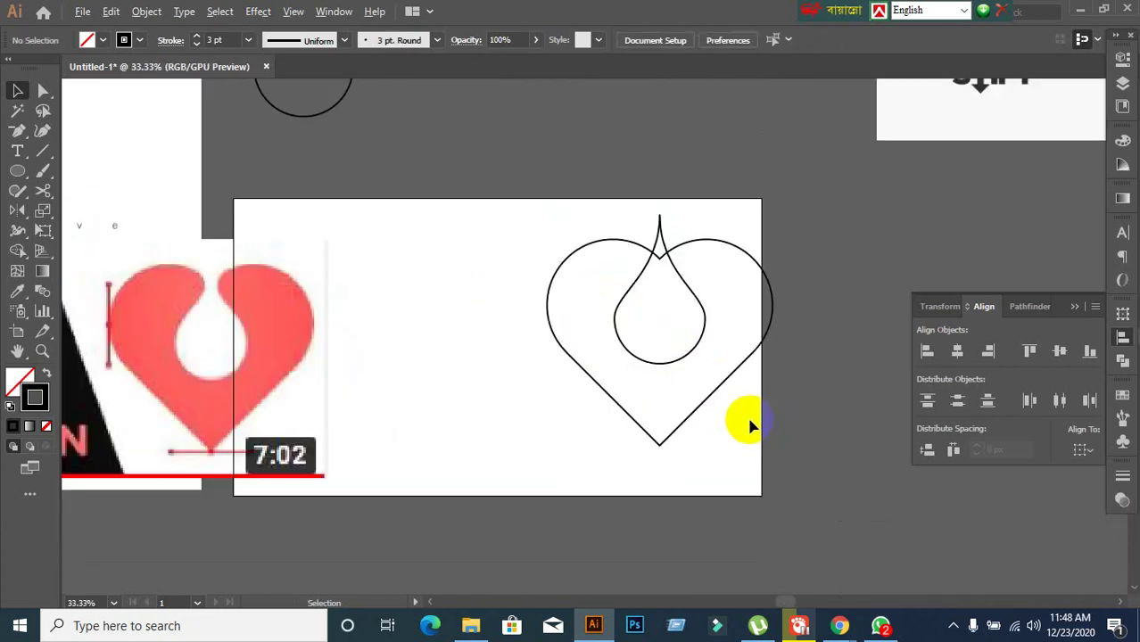
Subtract the teardrop from the heart with Minus Front and expand the resulting compound shape
drag(517, 223, 794, 489)
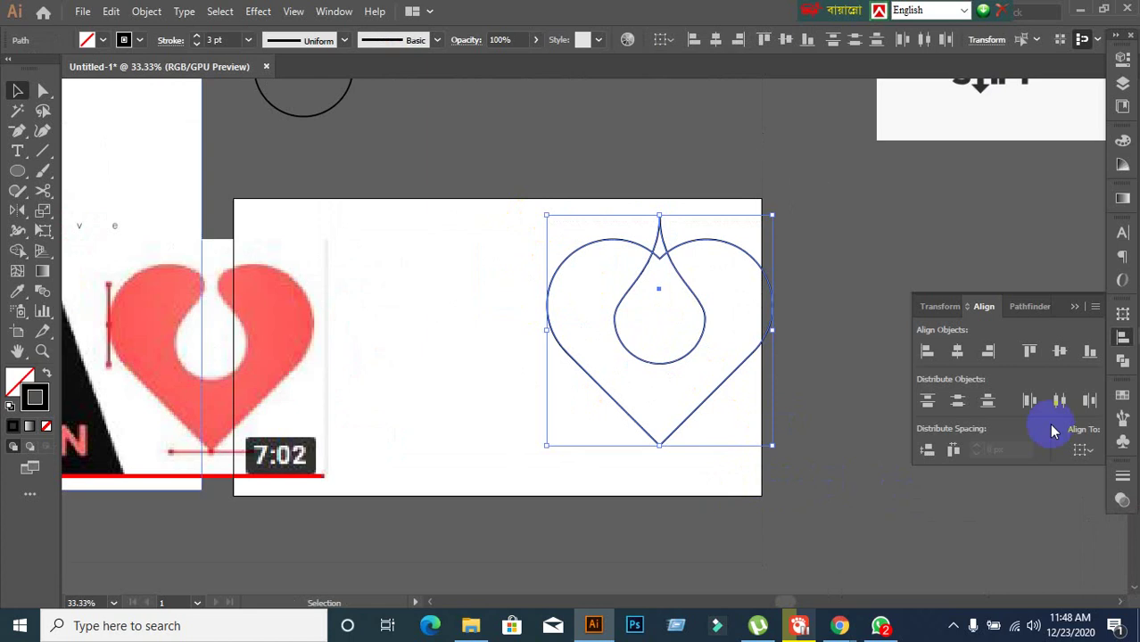
click(1122, 360)
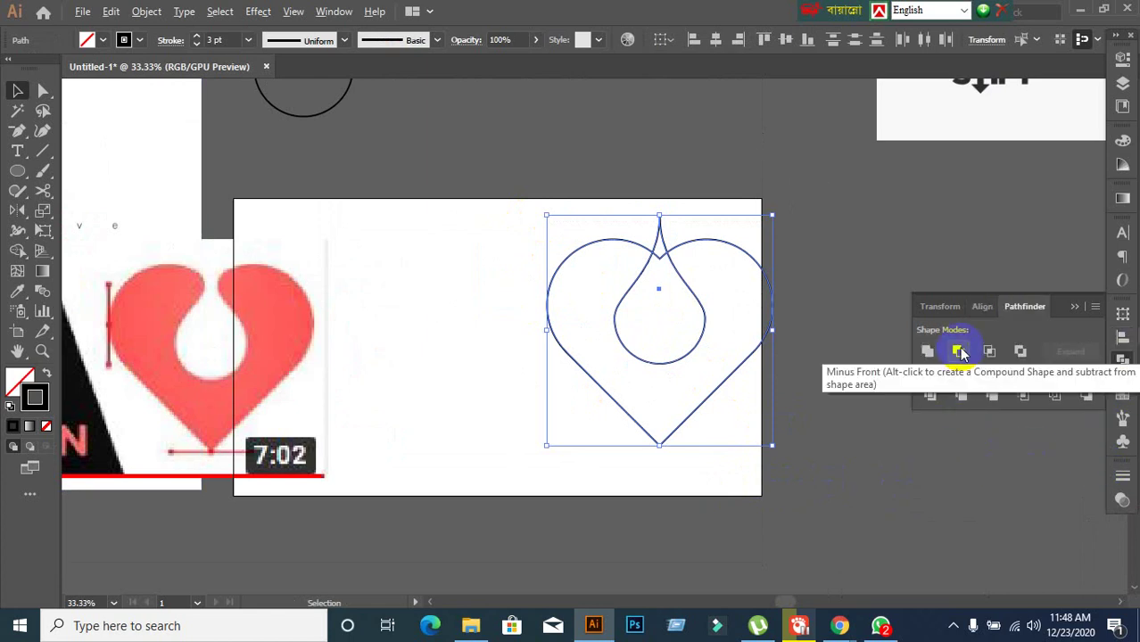
alt+click(959, 352)
click(1069, 353)
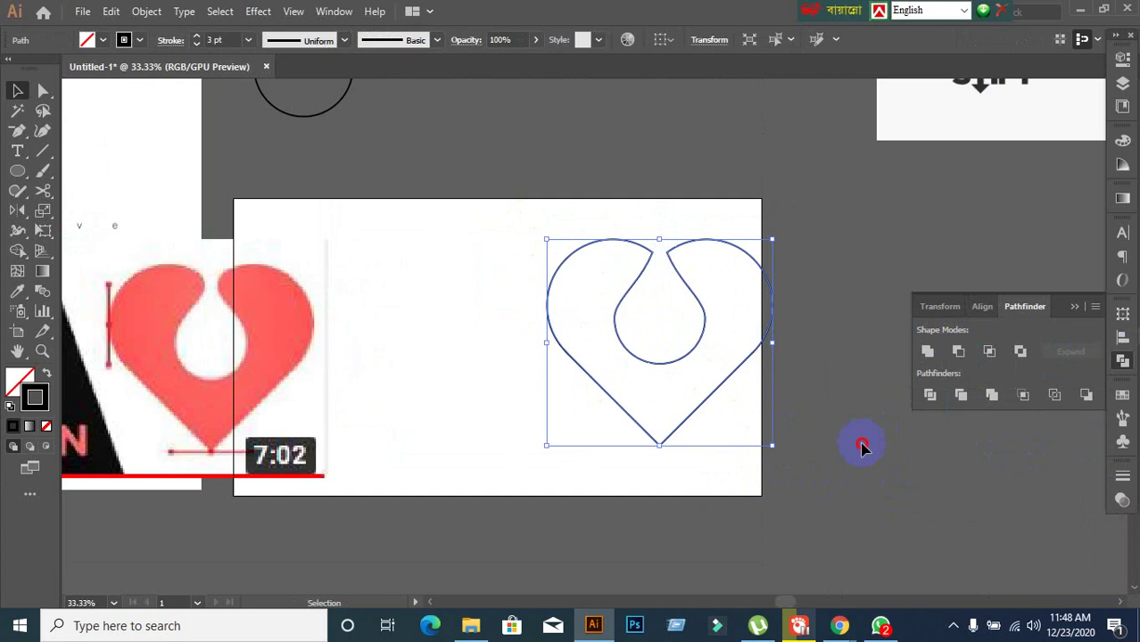
click(860, 446)
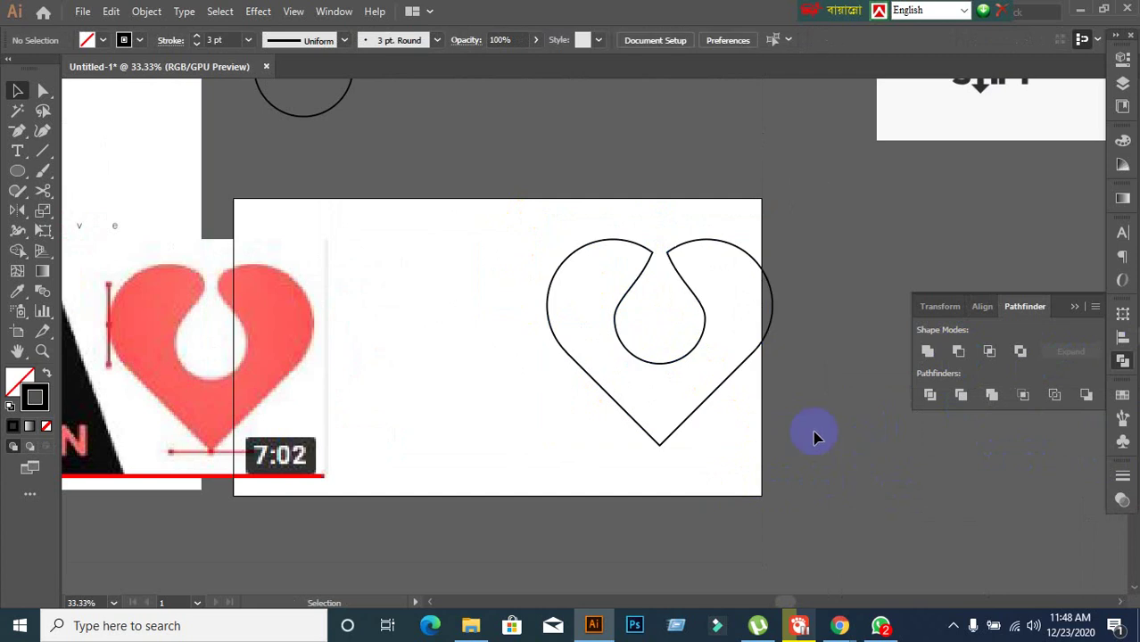
Round the two sharp corners at the heart's upper opening to a radius of about 47 px
click(43, 91)
drag(640, 219, 678, 265)
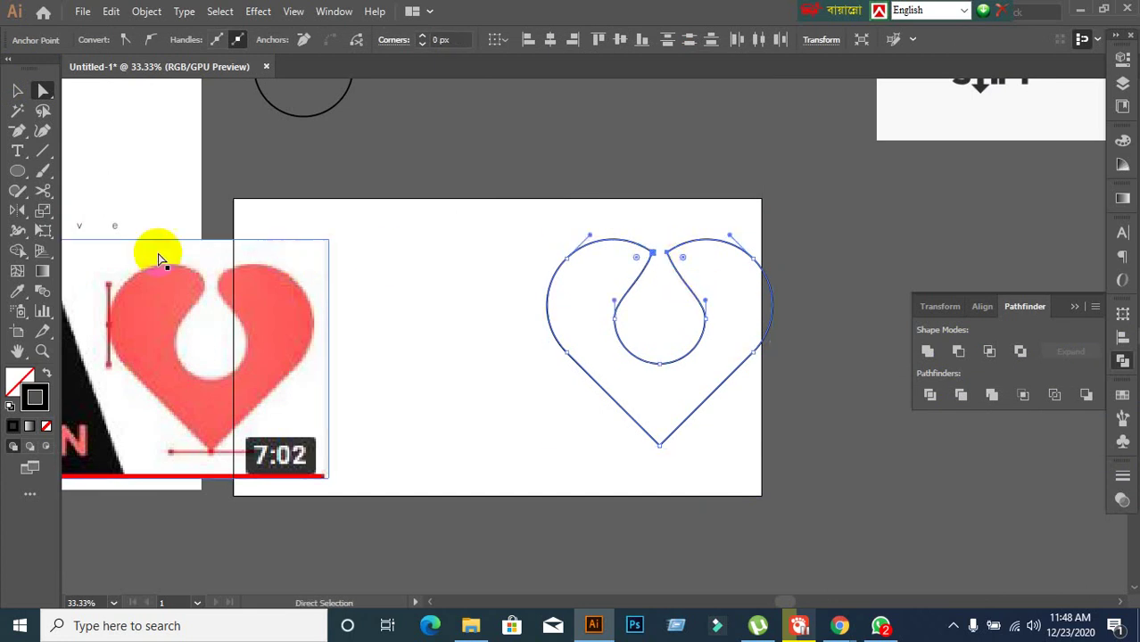
click(17, 91)
click(39, 95)
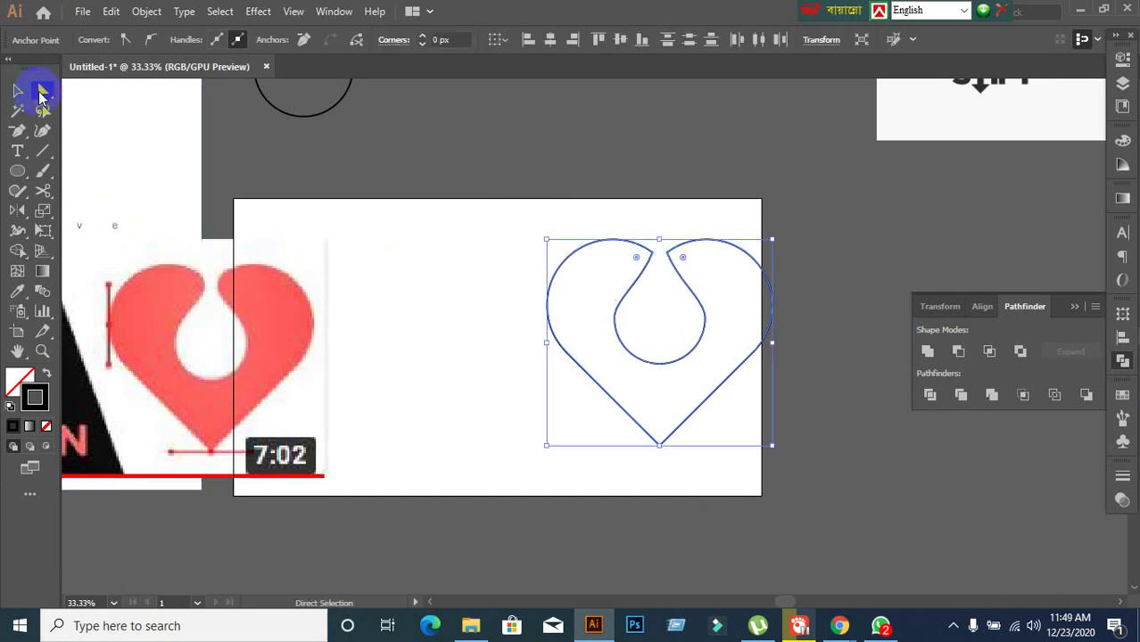
click(728, 294)
click(674, 269)
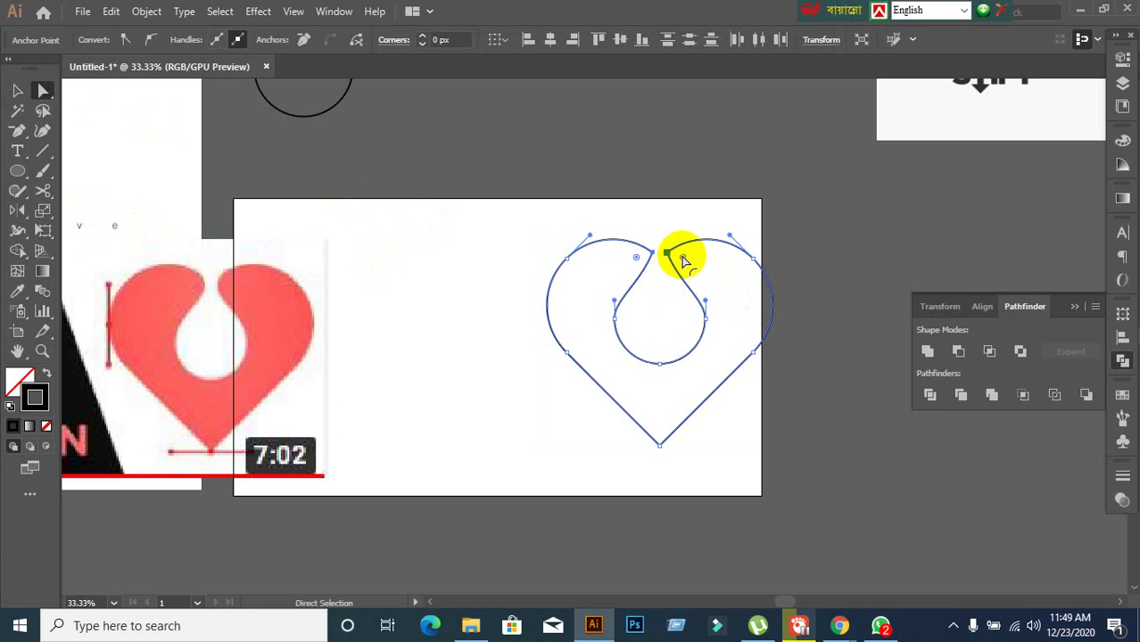
click(652, 255)
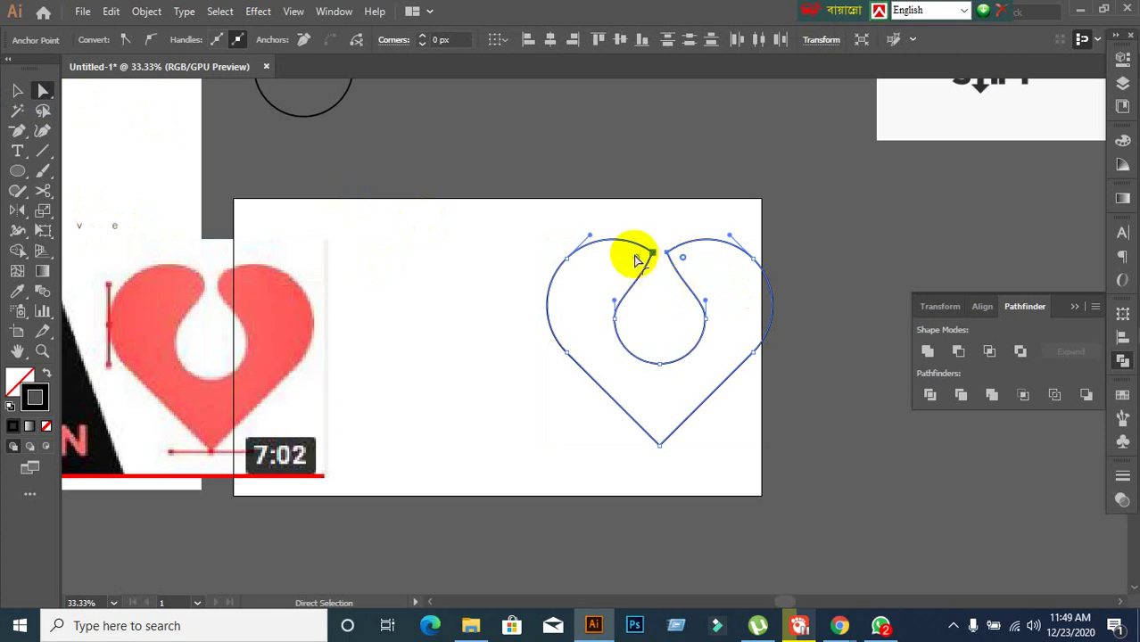
click(683, 260)
mouse_move(685, 258)
mouse_down()
mouse_move(702, 269)
mouse_move(694, 260)
mouse_up()
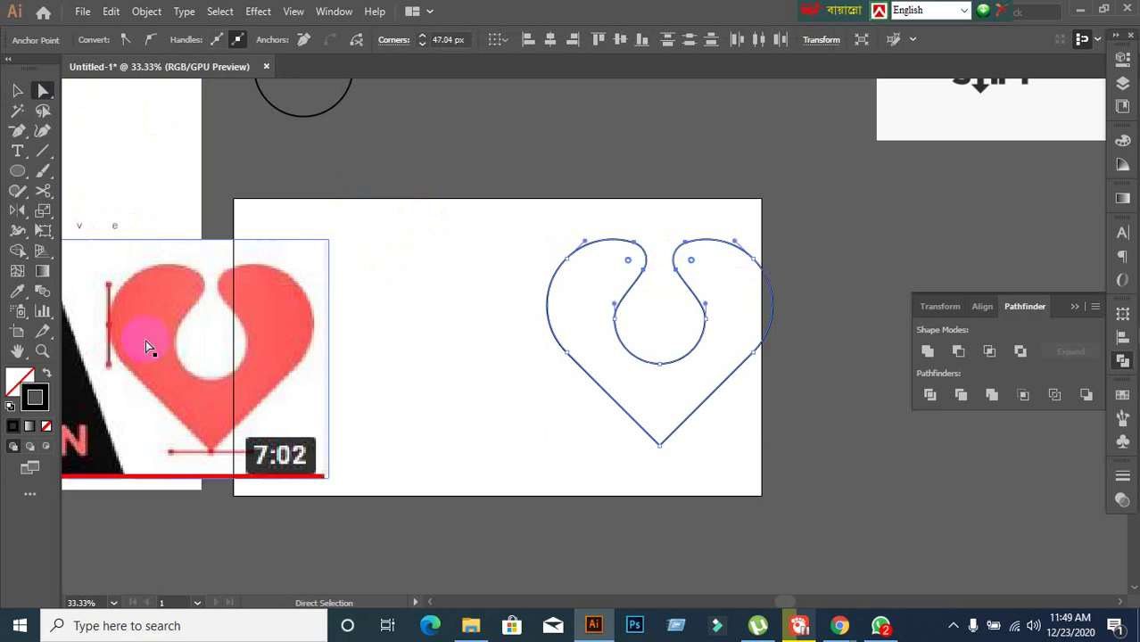
click(17, 91)
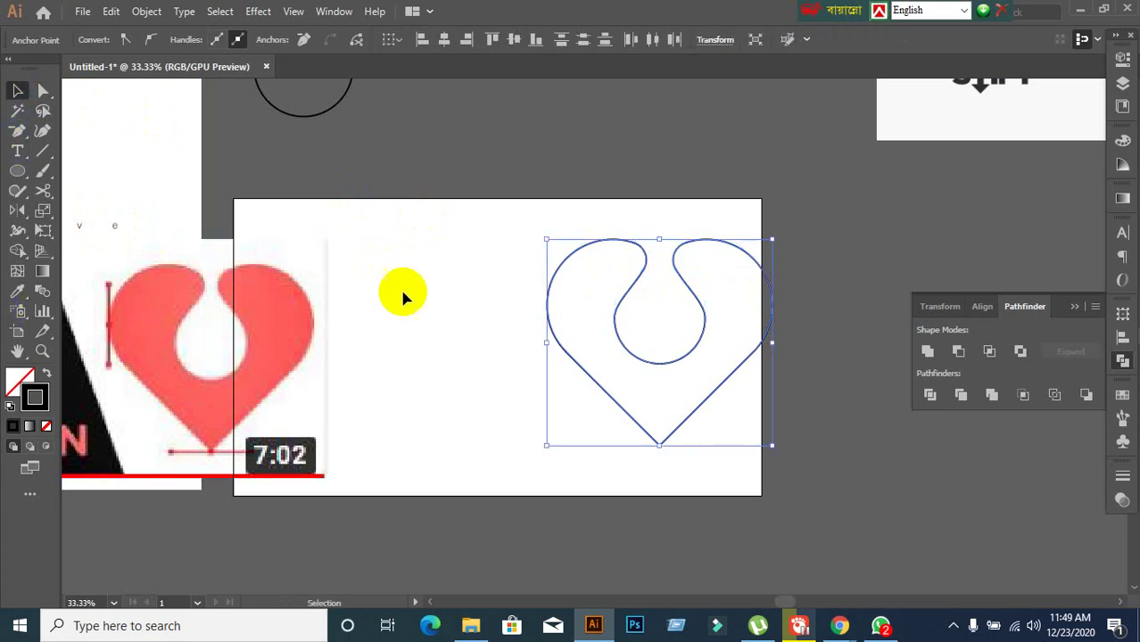
click(452, 328)
Swap the heart's fill and stroke to give it a solid black fill with no outline
scroll(491, 357, down, 1)
click(535, 325)
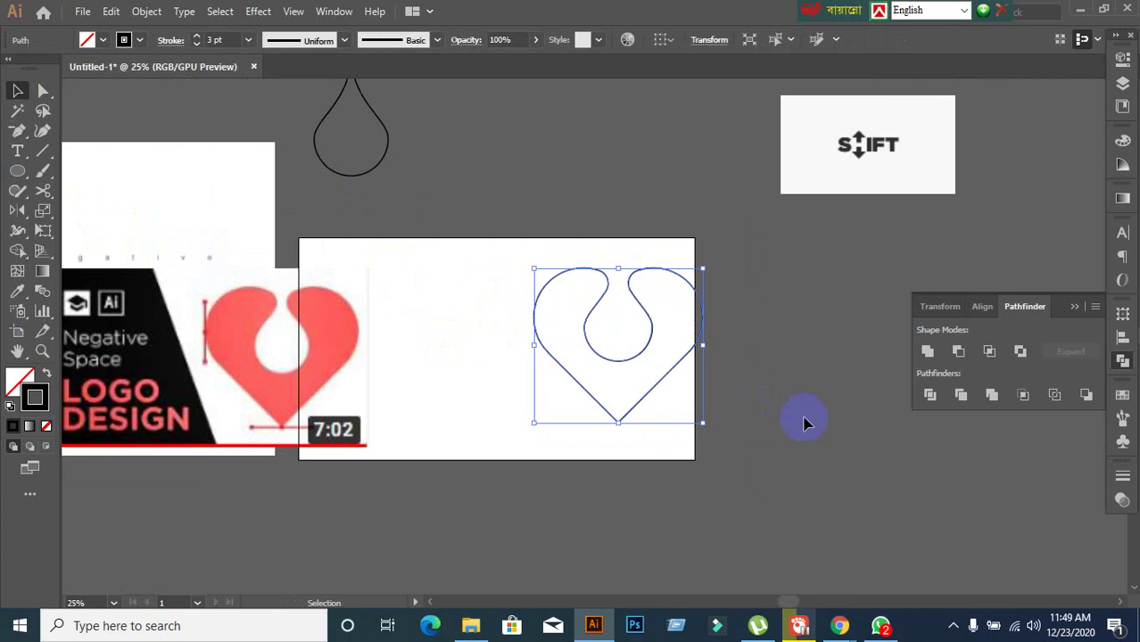
click(47, 378)
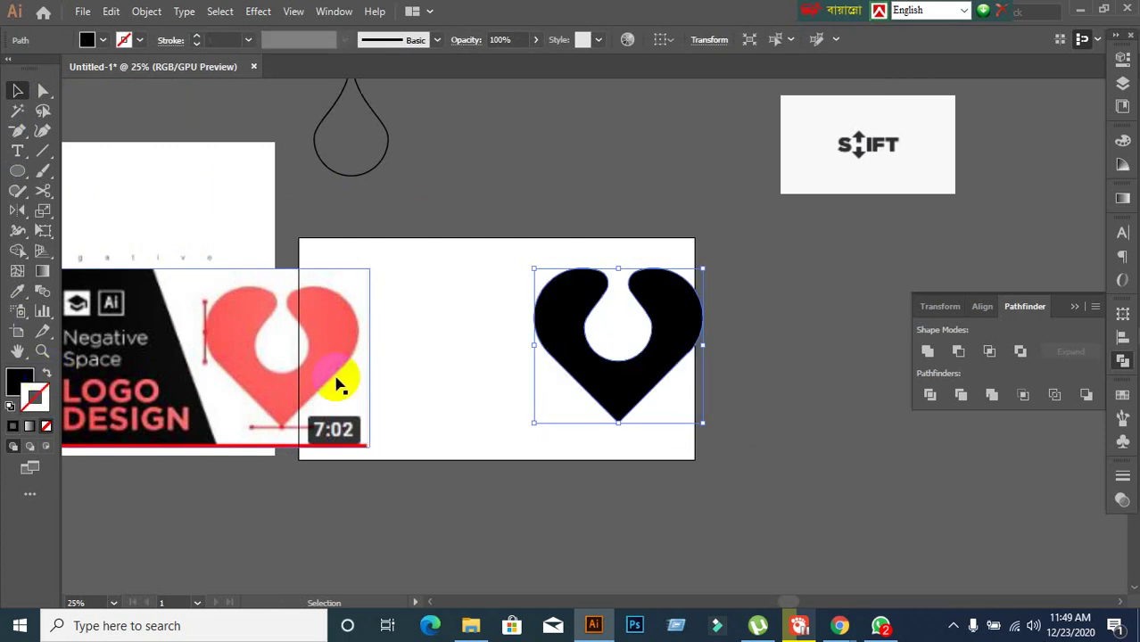
click(473, 442)
Fill the heart with the coral red sampled from the reference logo's heart using the Eyedropper
click(612, 375)
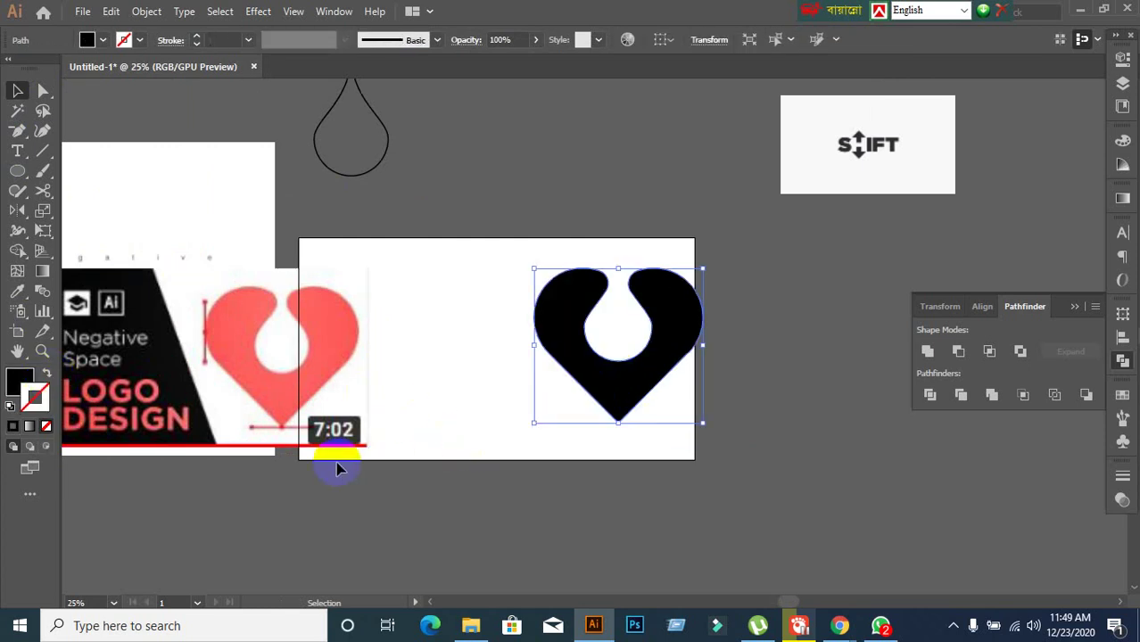
click(17, 291)
click(225, 305)
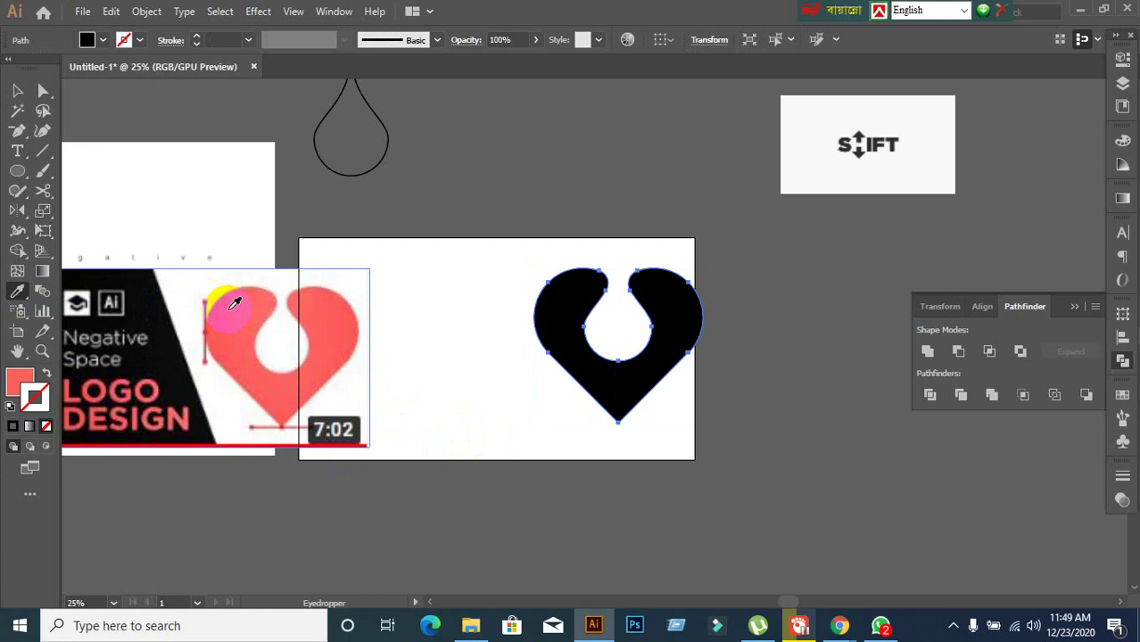
click(17, 90)
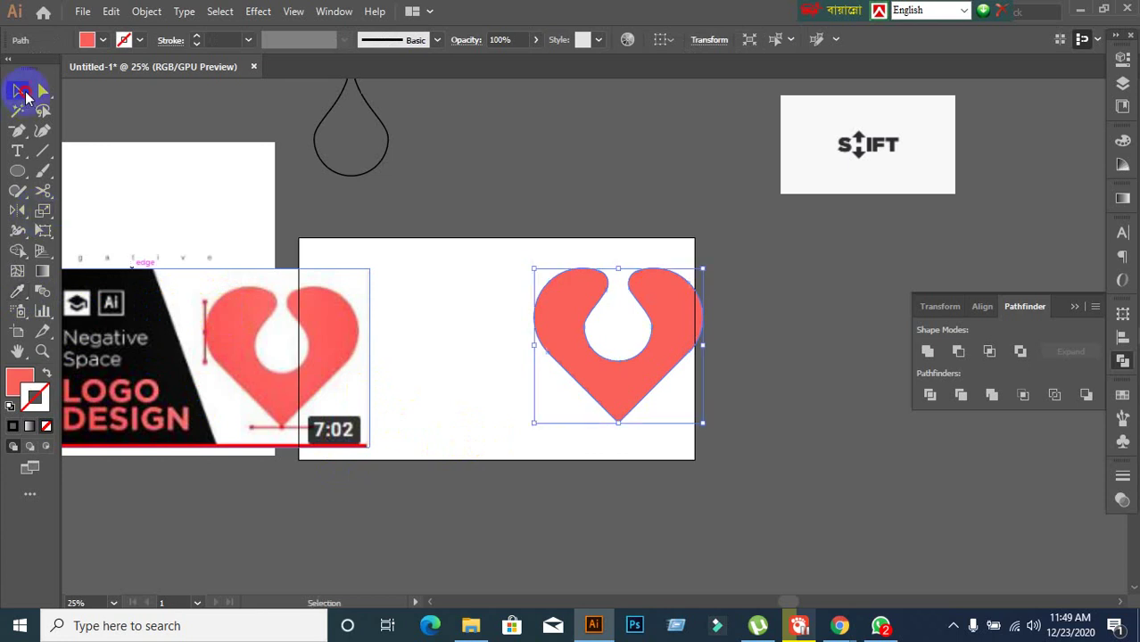
click(495, 335)
Move the finished coral heart off the artboard into the empty space directly above it
scroll(495, 335, down, 1)
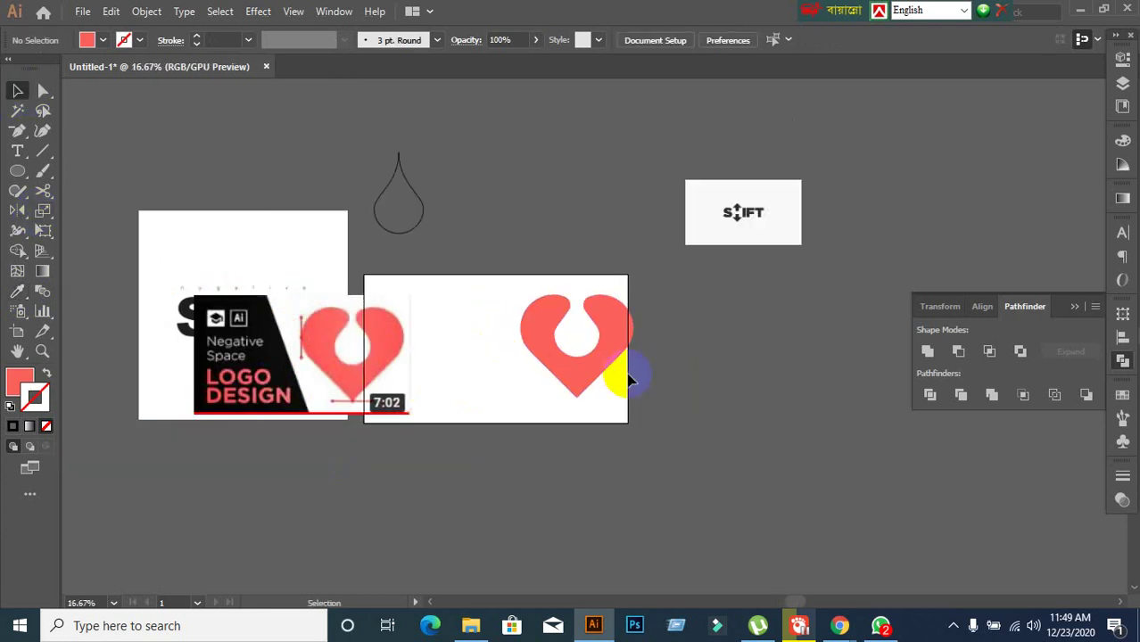
drag(616, 361, 615, 187)
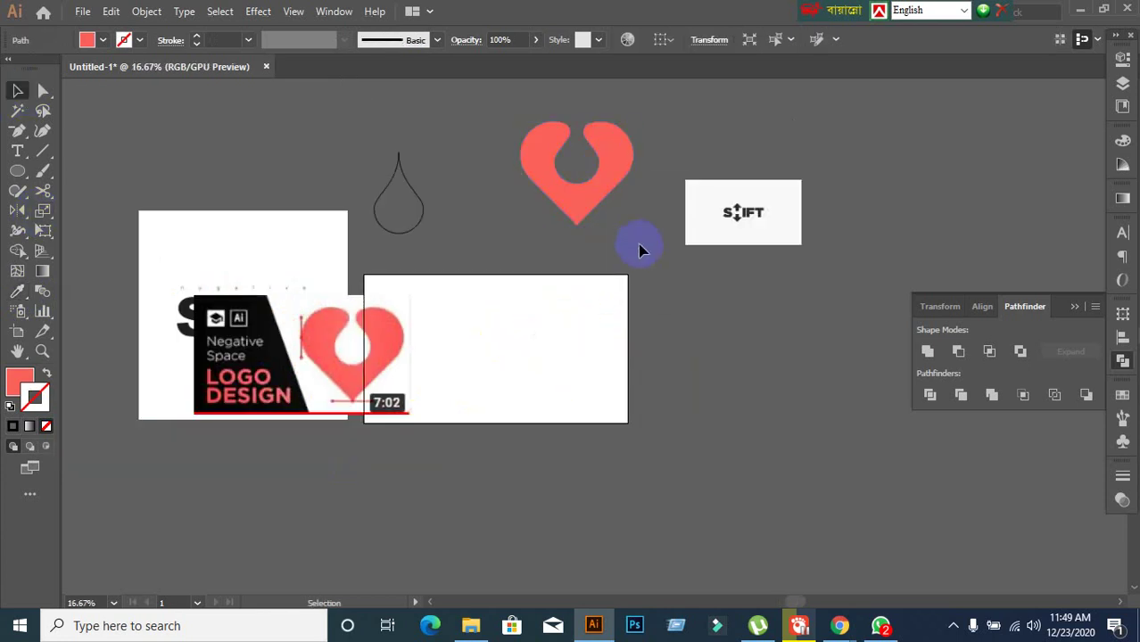
Move the SPACE reference image and the heart reference image off the artboard into the empty space beside it
click(639, 250)
click(282, 295)
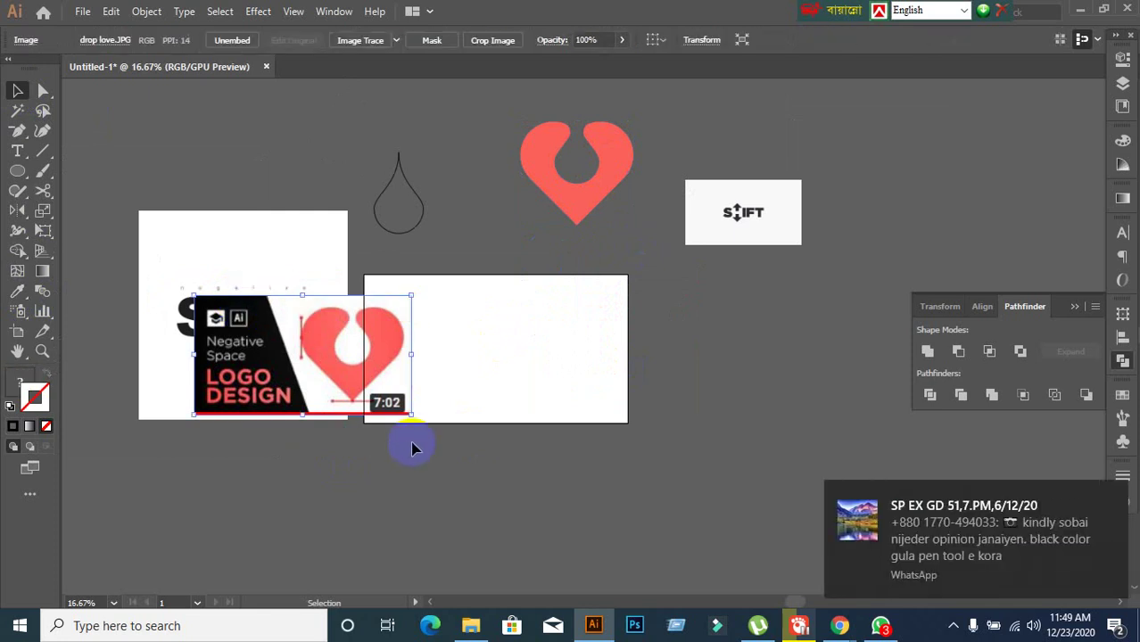
drag(215, 224, 223, 165)
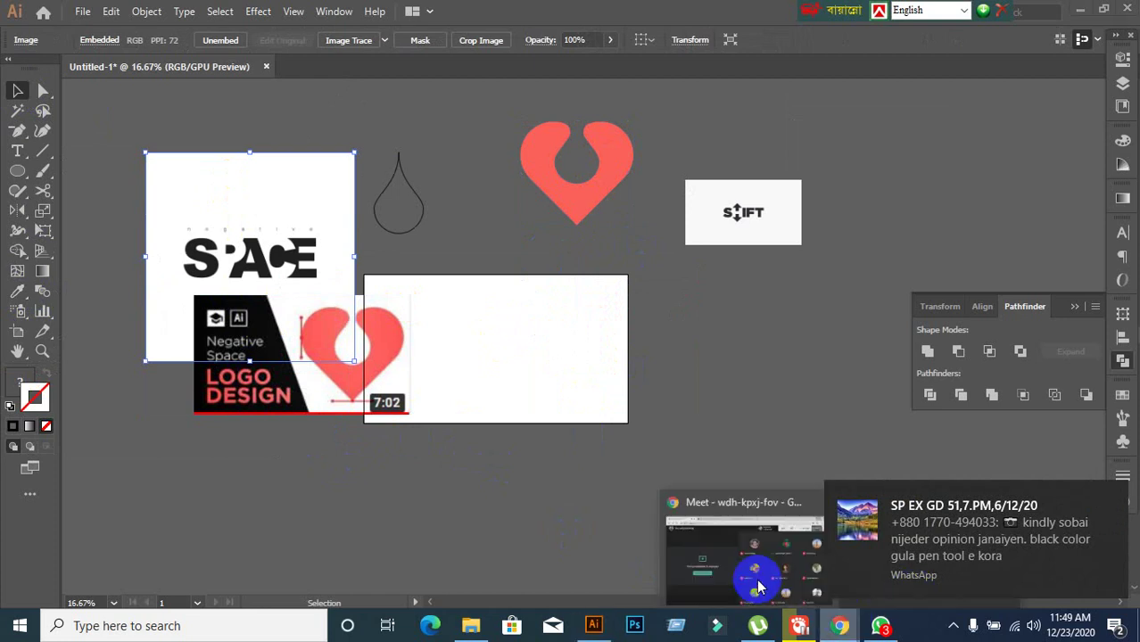
click(728, 546)
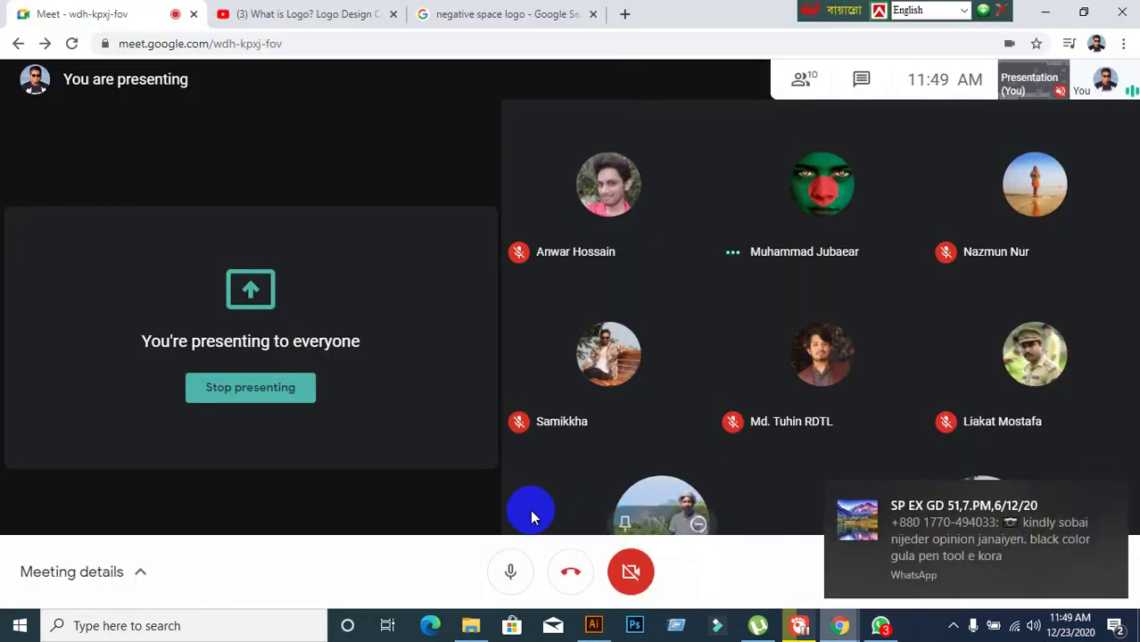
click(594, 627)
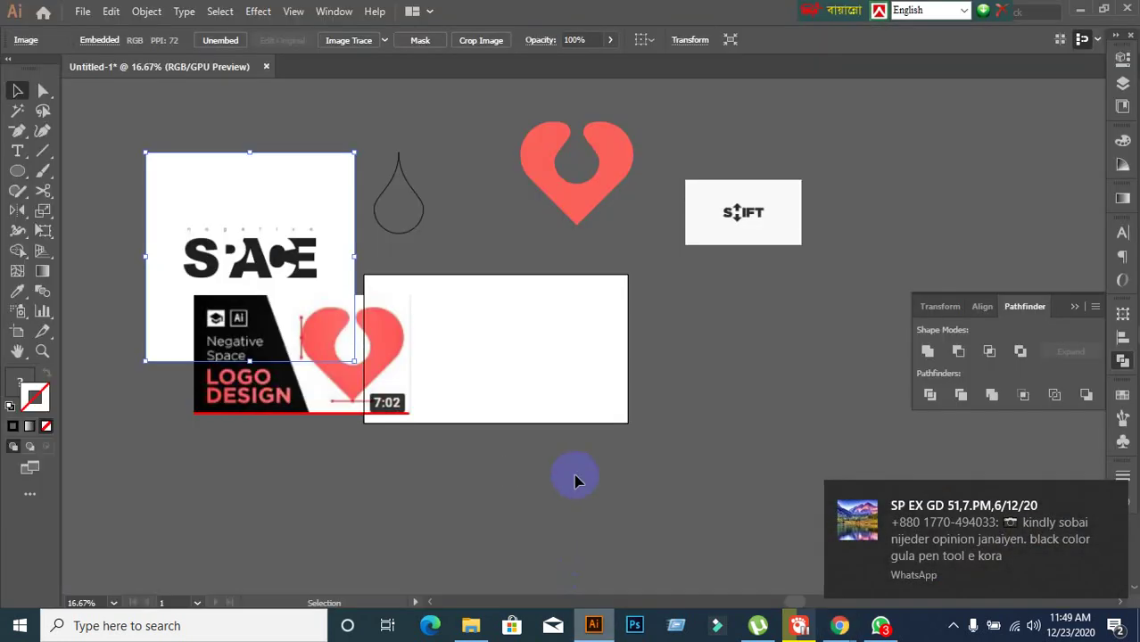
drag(272, 160, 216, 88)
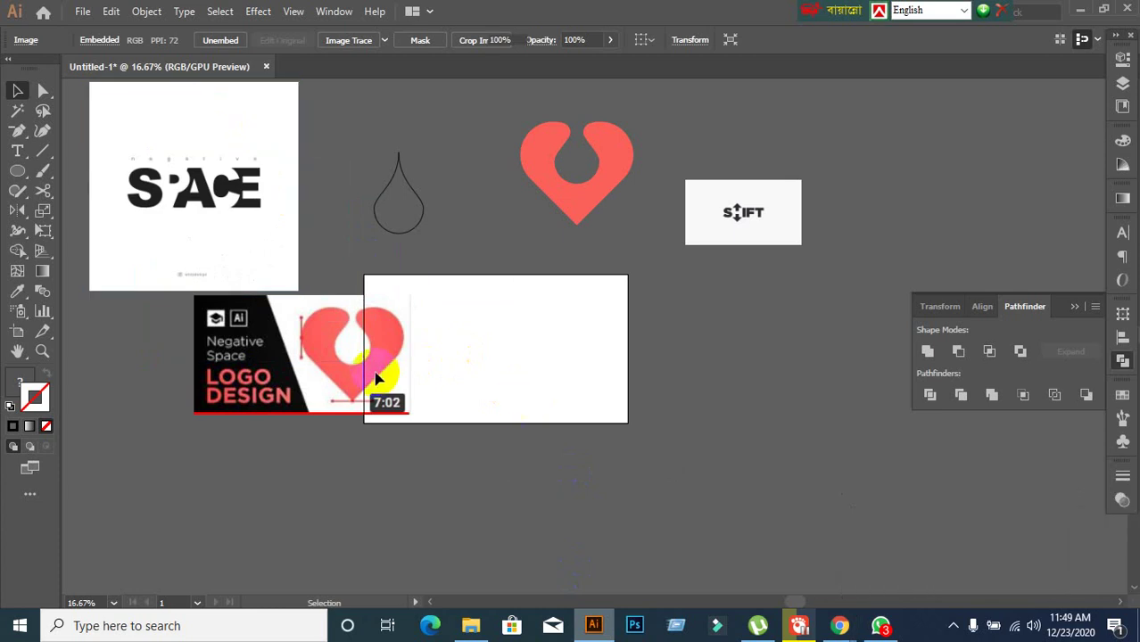
drag(376, 382, 254, 436)
Move the SPACE image away from the heart reference, and delete it together with the teardrop, coral heart and SHIFT image
click(797, 277)
drag(803, 269, 374, 130)
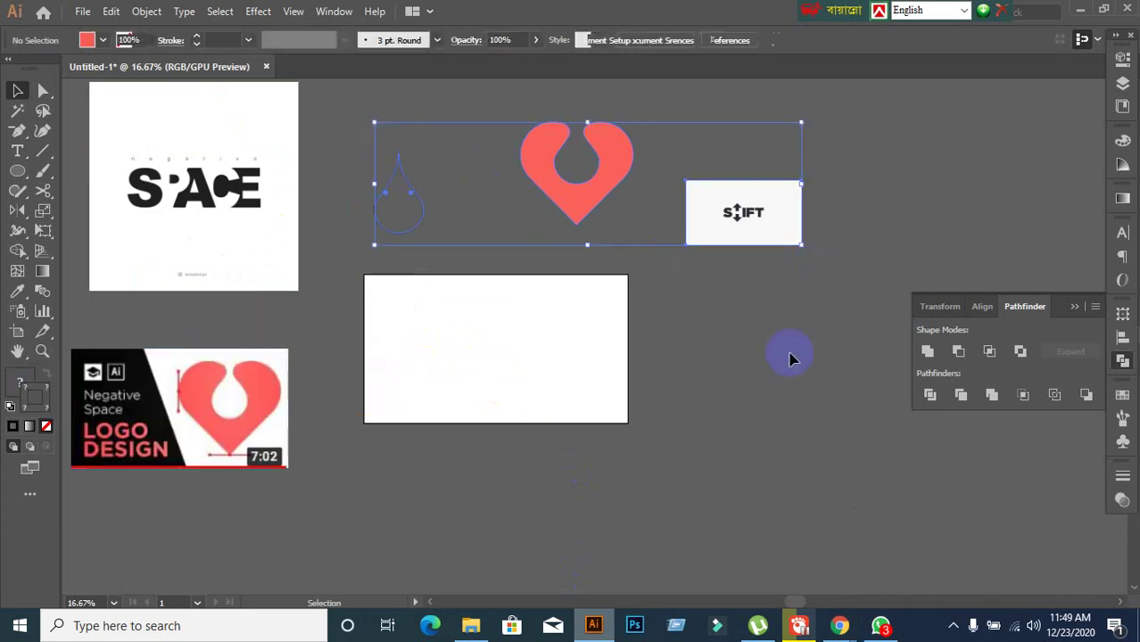
click(769, 394)
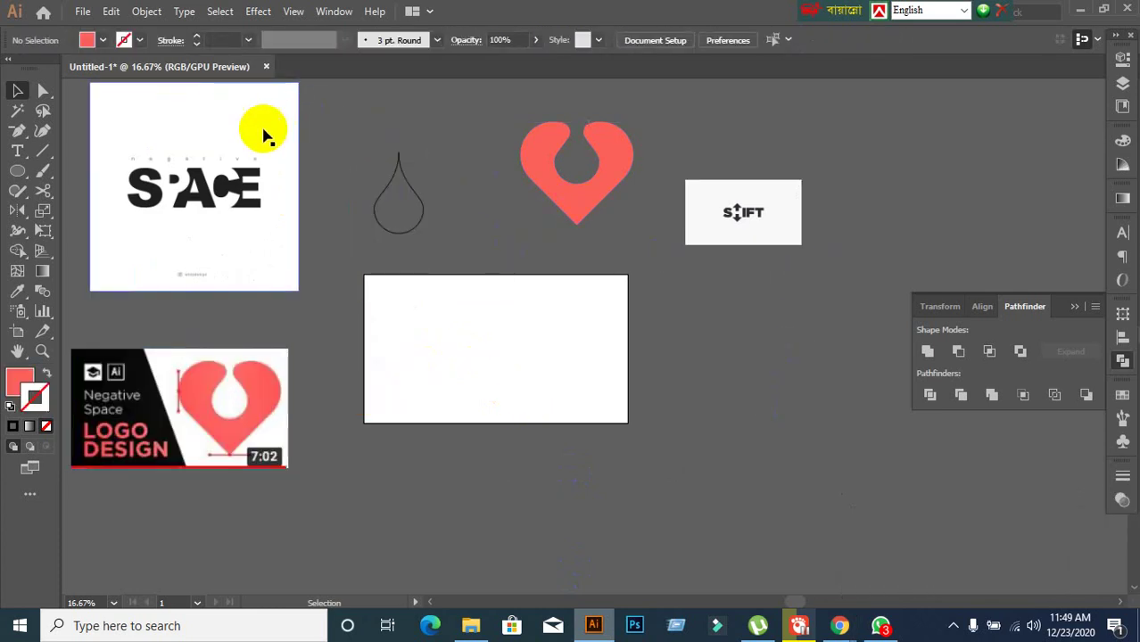
drag(280, 159, 301, 206)
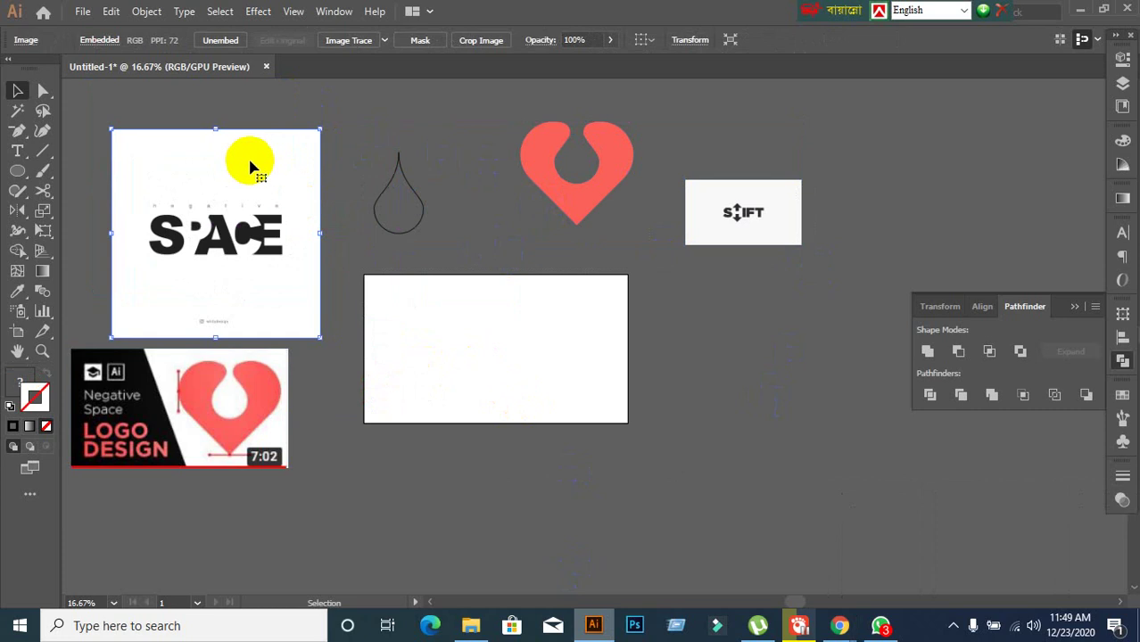
drag(249, 169, 842, 406)
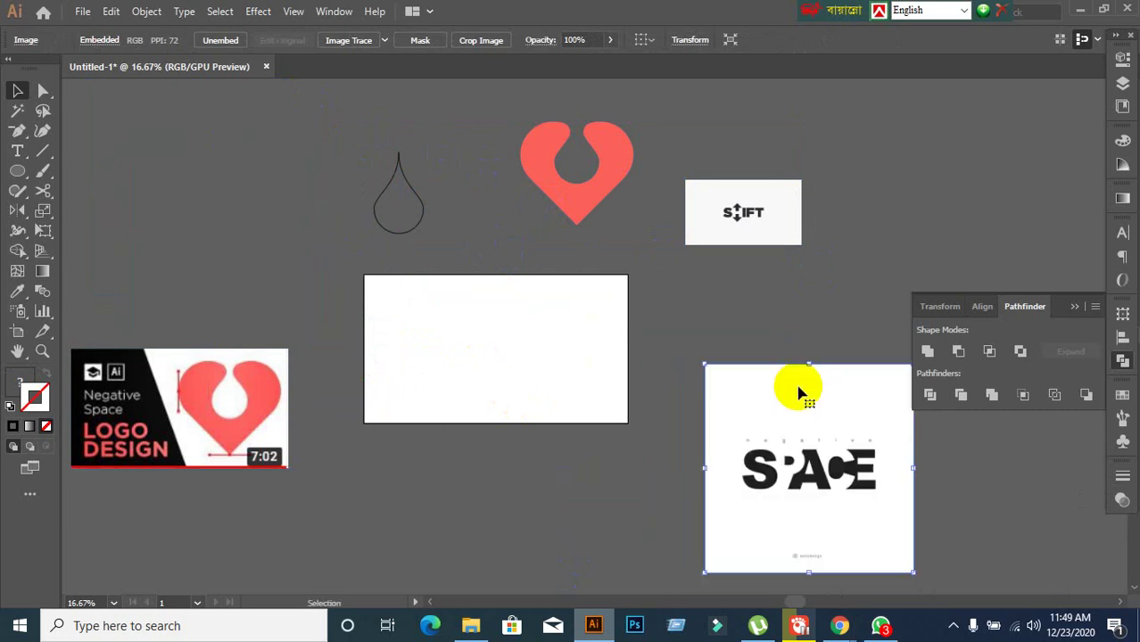
click(668, 304)
drag(247, 374, 247, 196)
click(547, 286)
click(335, 160)
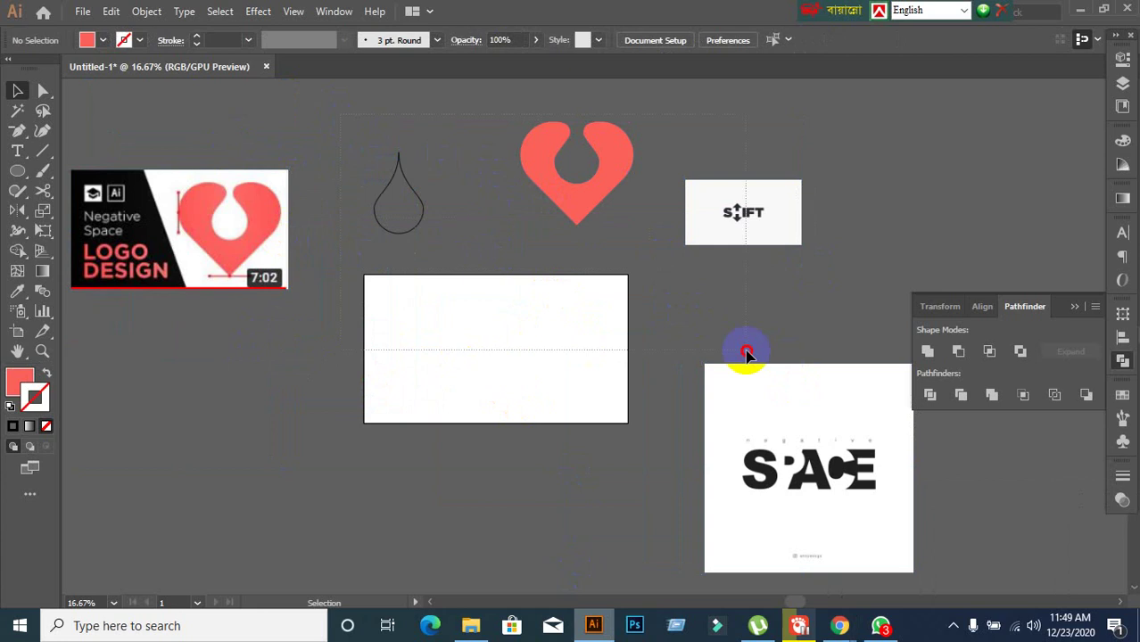
key(ctrl+a)
key(Delete)
click(862, 556)
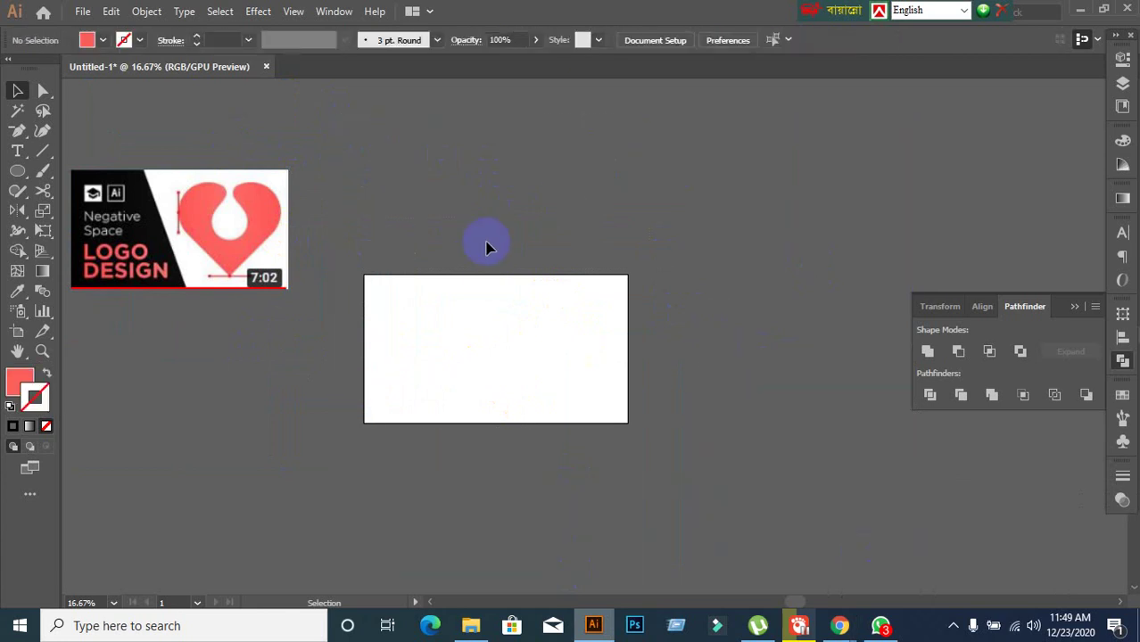
Delete the remaining heart reference image to leave an empty workspace
drag(239, 246, 313, 471)
alt+scroll(496, 380, up, 2)
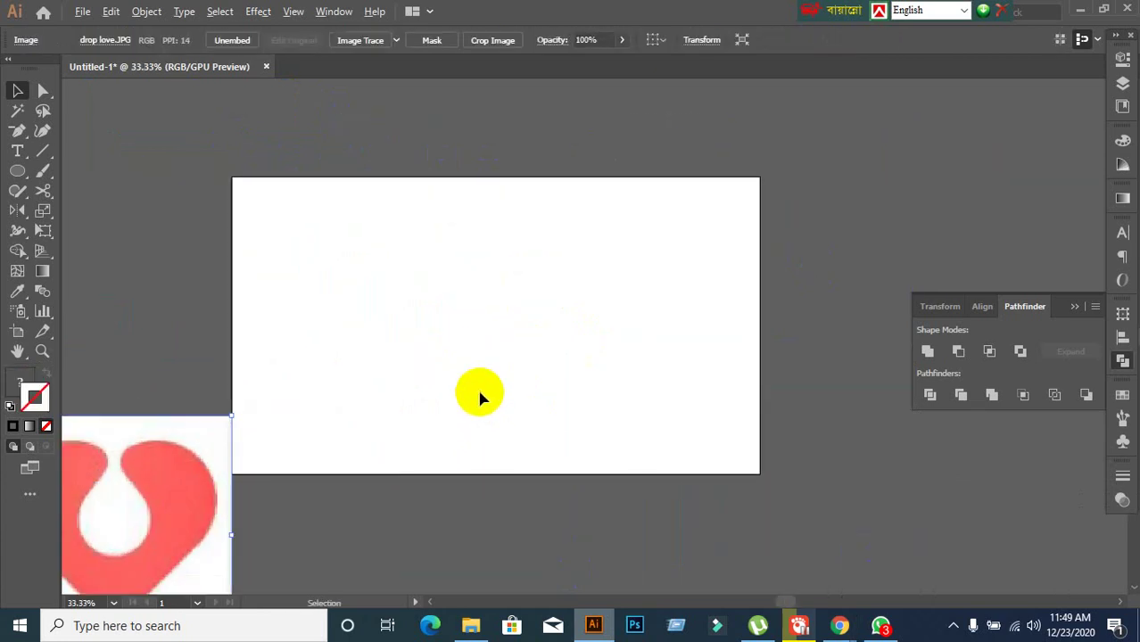
drag(194, 480, 502, 557)
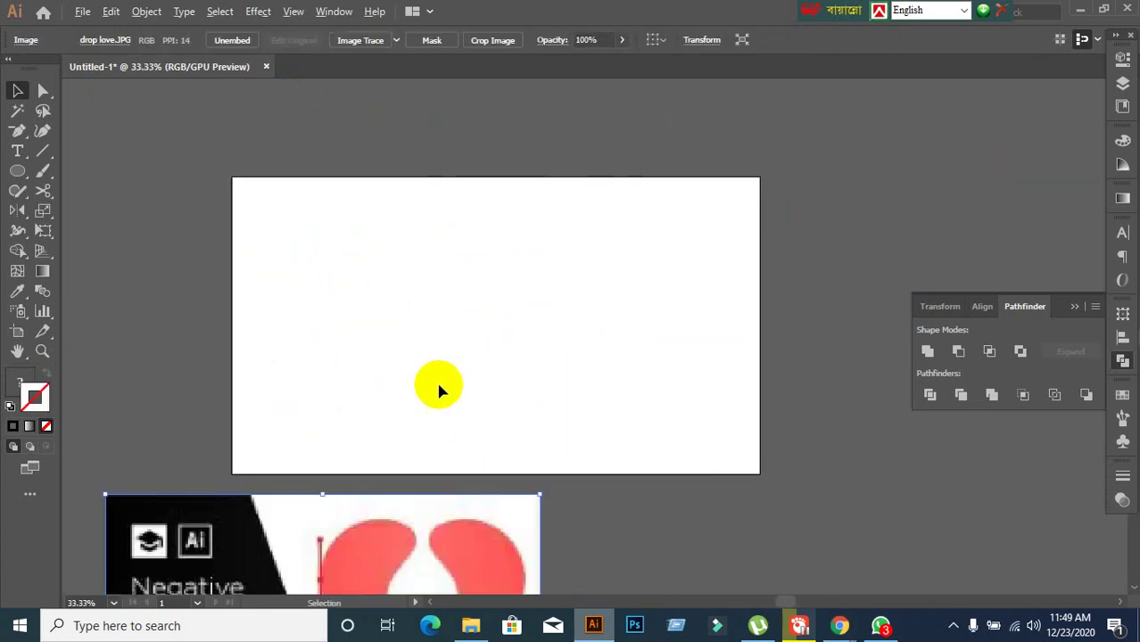
alt+scroll(436, 379, up, 1)
alt+scroll(447, 372, down, 1)
scroll(453, 339, down, 1)
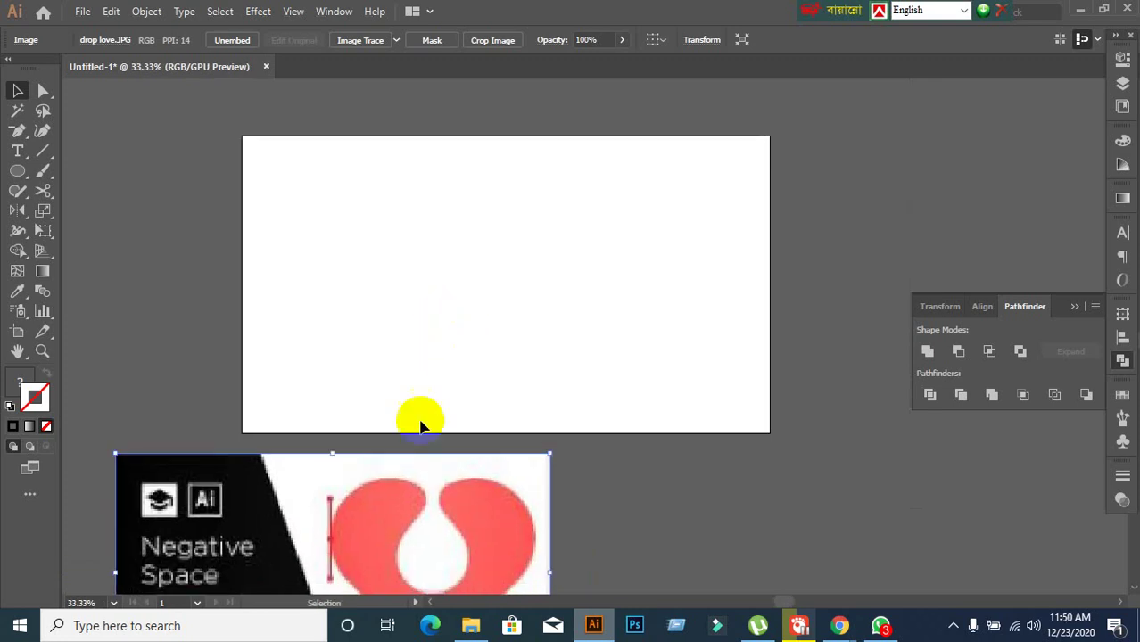
drag(418, 475, 580, 331)
key(Delete)
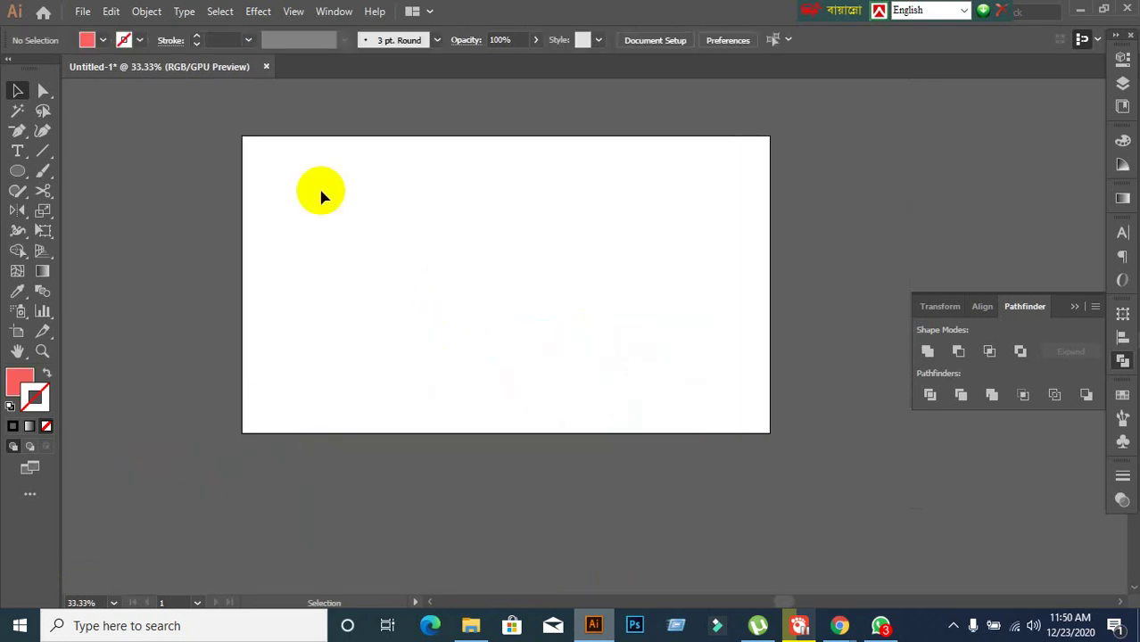
Add the text LOOK in black Montserrat Bold and enlarge it to about 325 pt across the artboard
click(19, 151)
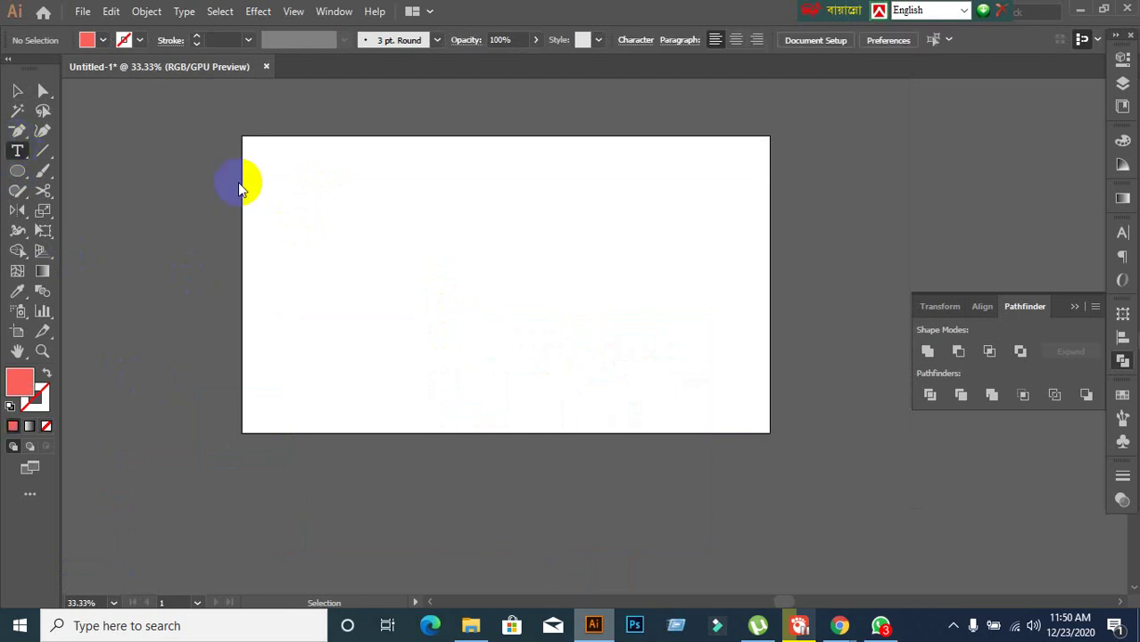
click(416, 222)
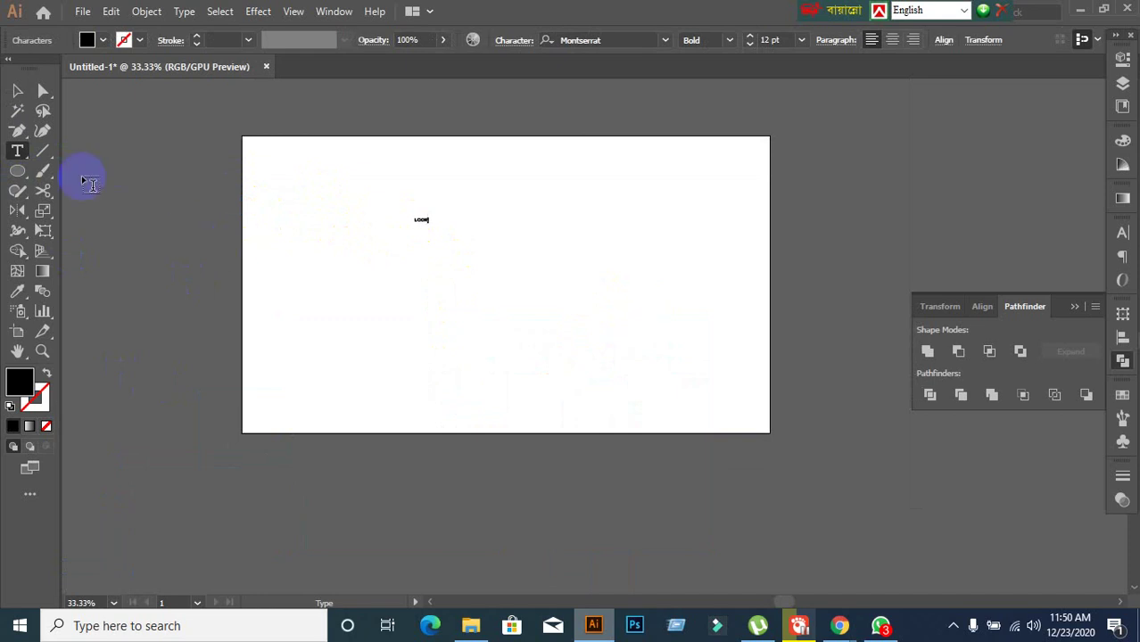
click(17, 90)
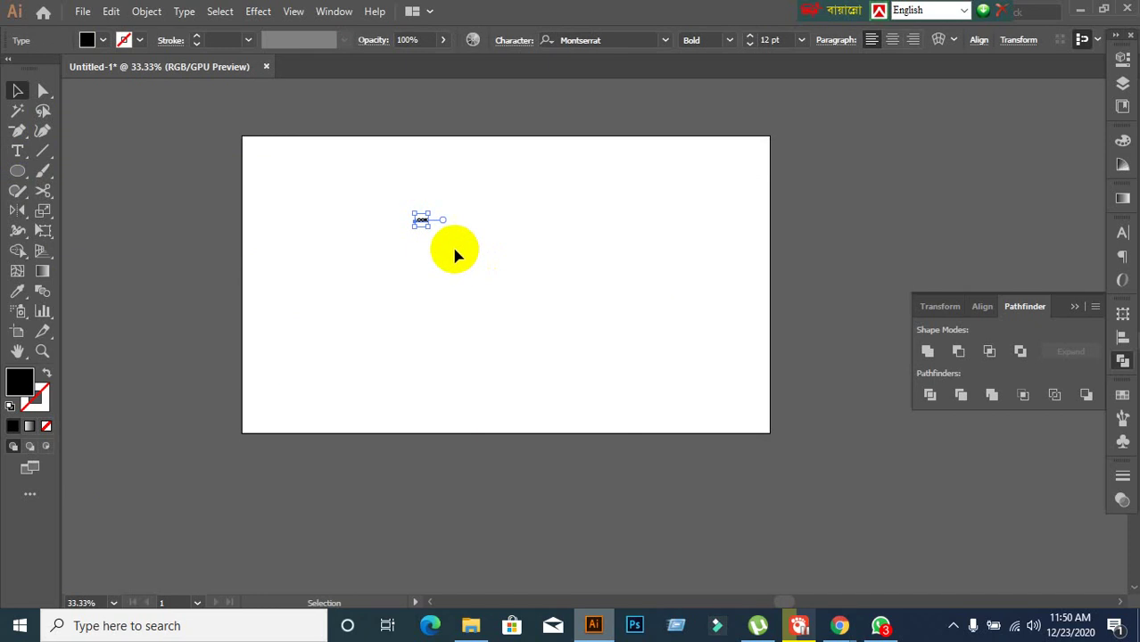
drag(435, 228, 704, 410)
drag(582, 271, 481, 292)
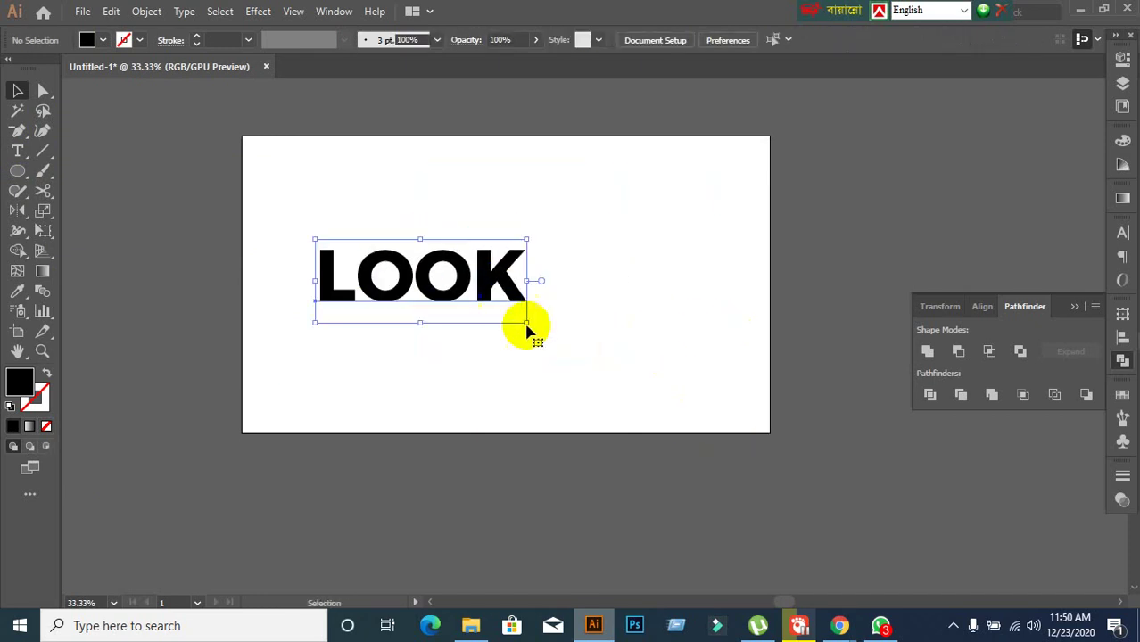
drag(528, 327, 679, 388)
click(582, 365)
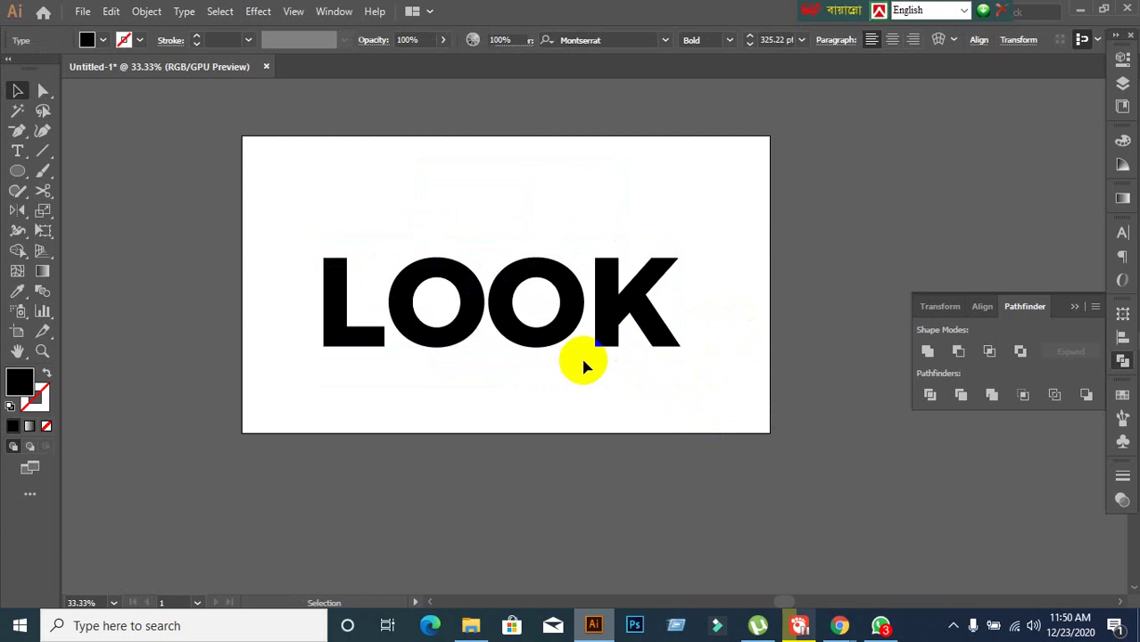
Shift the LOOK text slightly upward on the artboard and convert it to outlines
drag(545, 340, 553, 301)
right_click(553, 301)
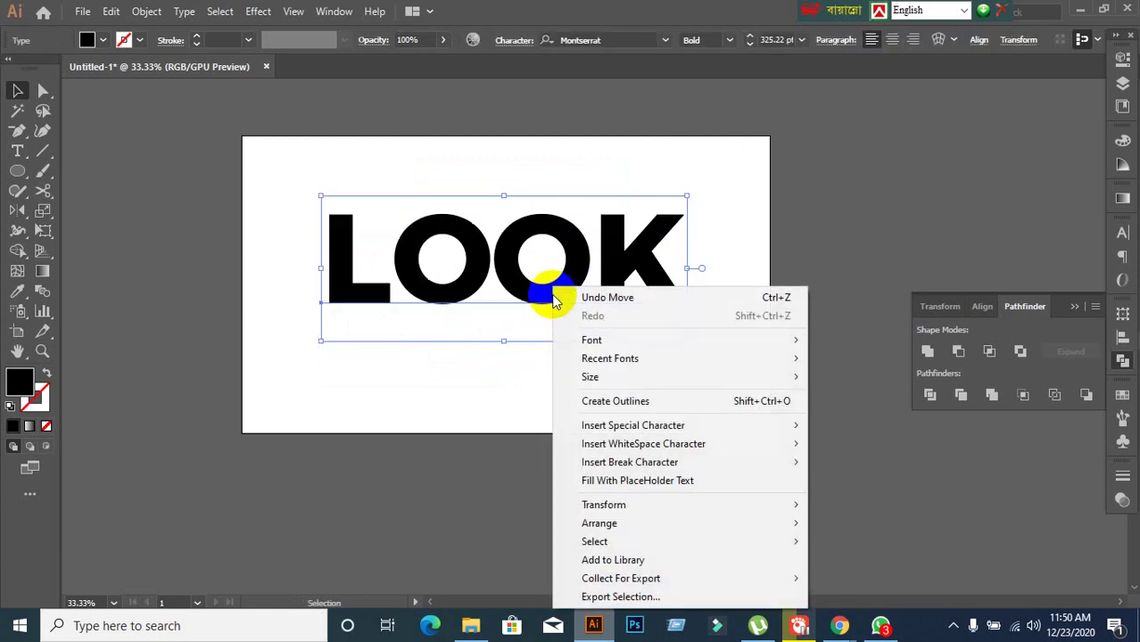
click(562, 398)
click(546, 300)
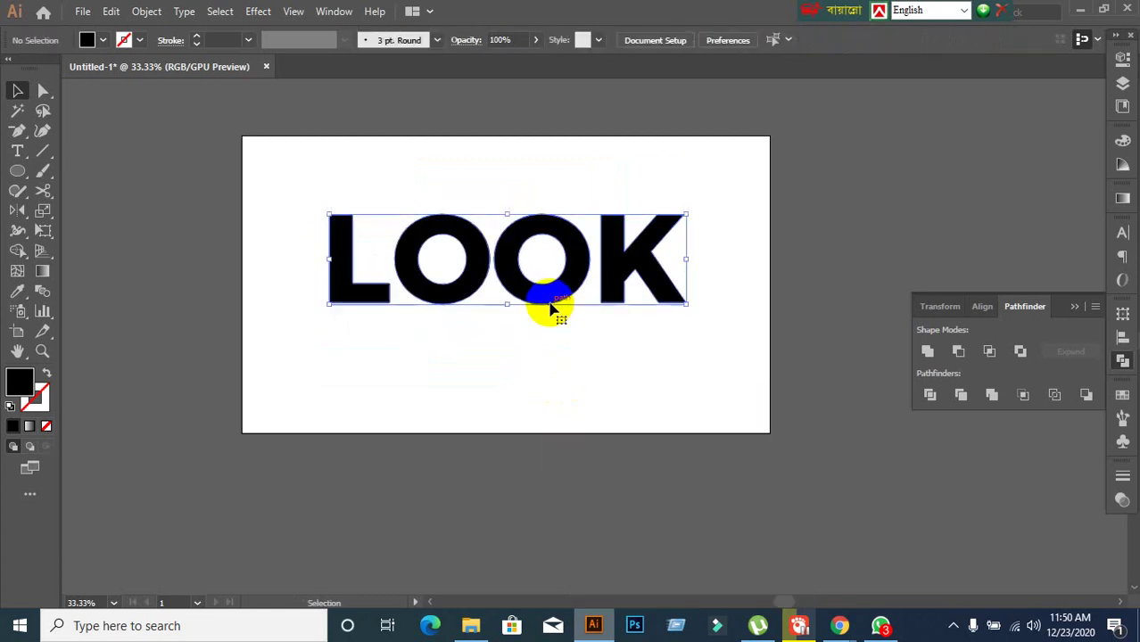
Ungroup the outlined LOOK word into separate letters
right_click(534, 292)
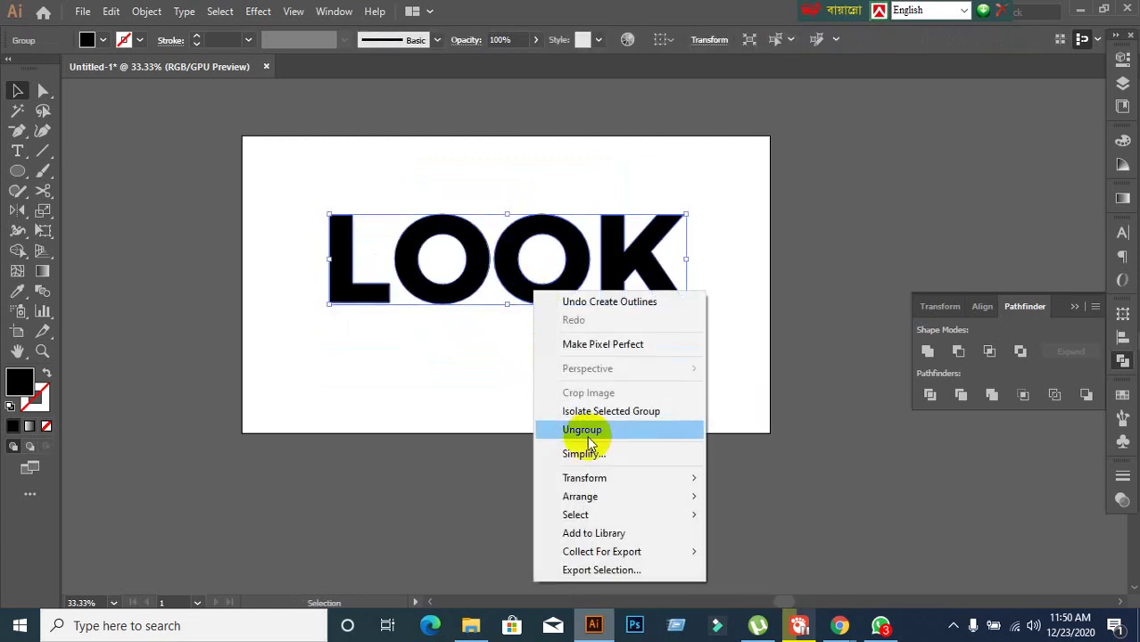
click(433, 384)
click(523, 300)
right_click(527, 302)
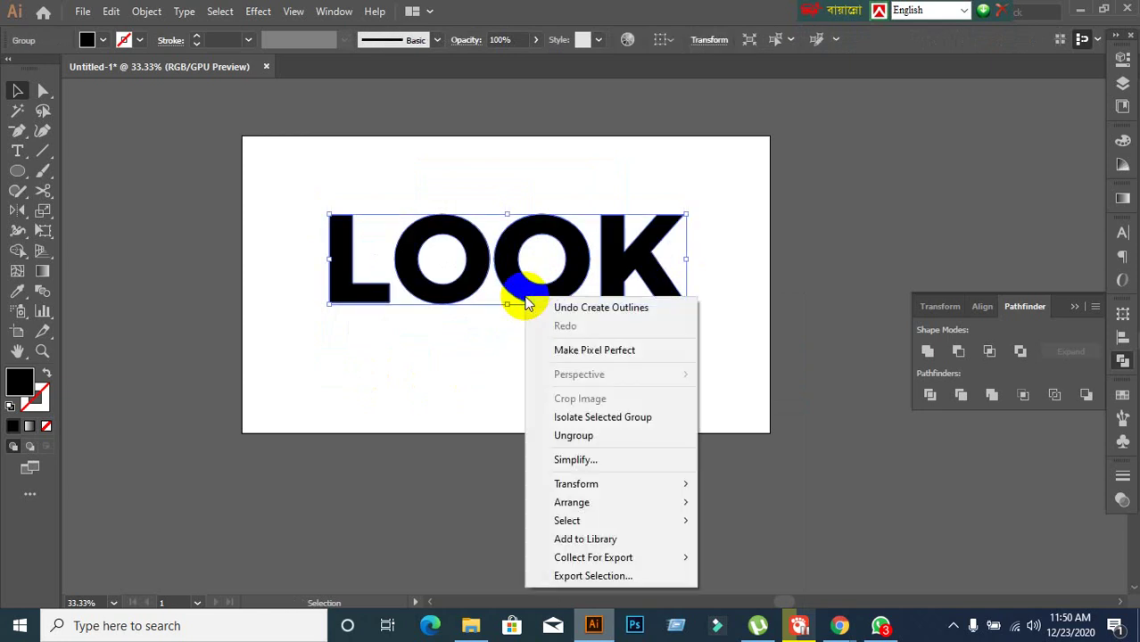
click(580, 436)
click(471, 323)
Enlarge the two O letters together from their centre to about twice their size
drag(446, 330, 597, 165)
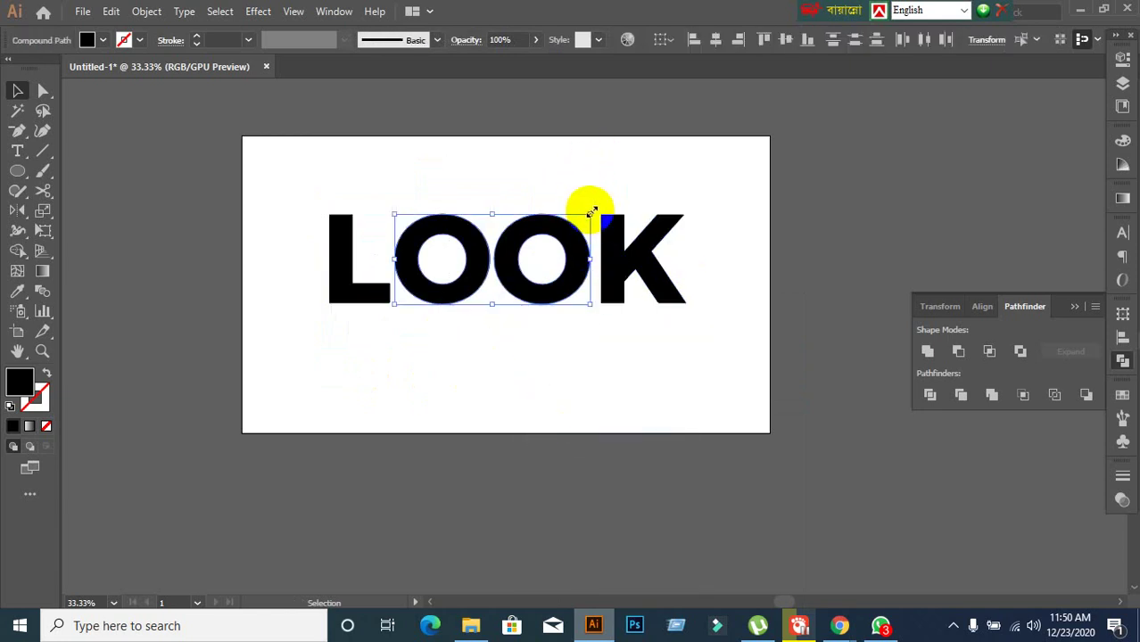
drag(590, 210, 692, 114)
click(761, 371)
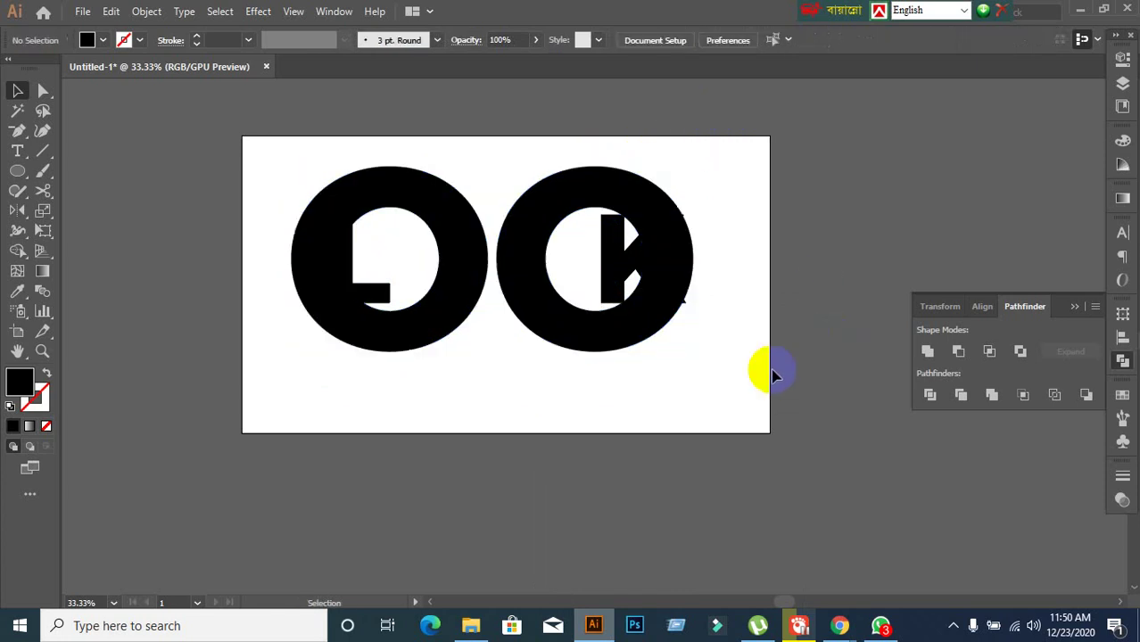
click(632, 335)
click(601, 408)
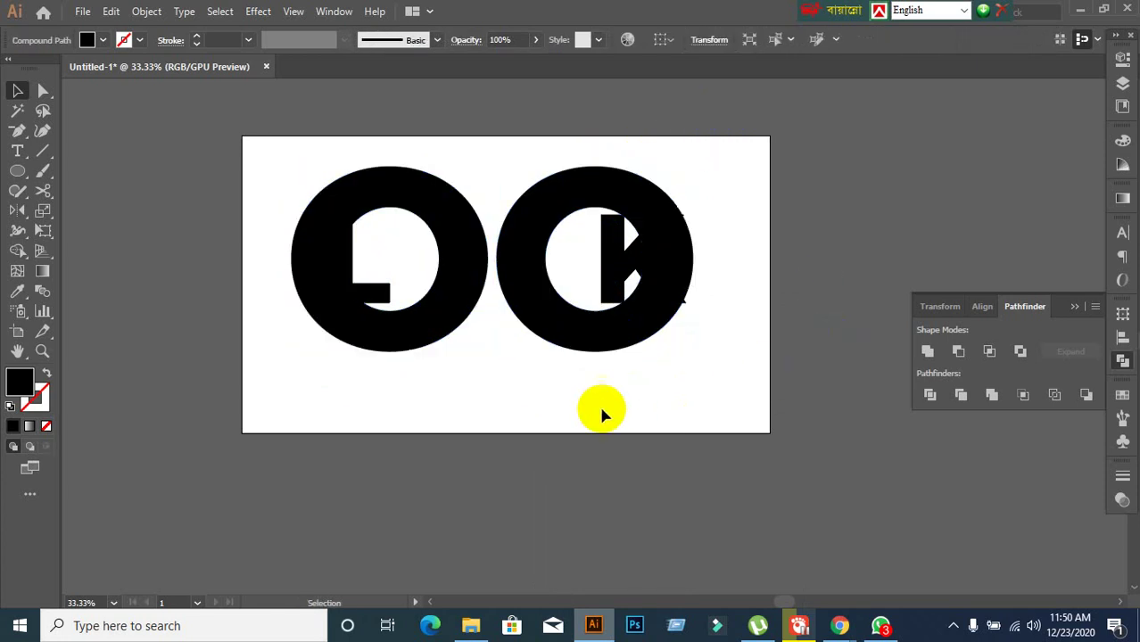
Nudge the L horizontally out of the first enlarged O until a small gap separates them
click(374, 294)
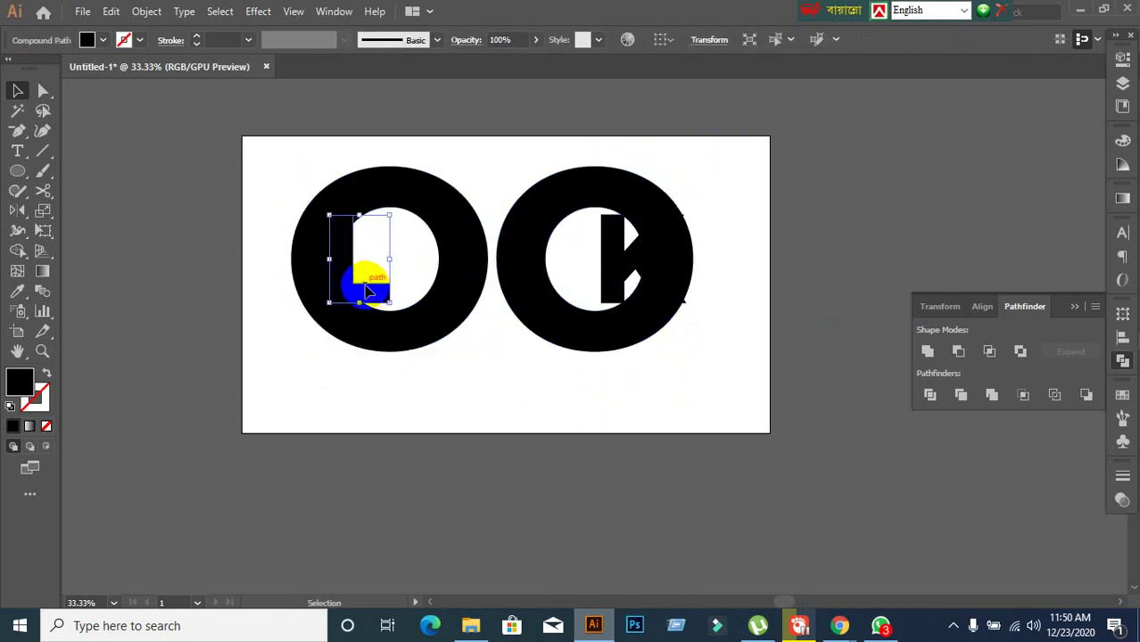
key(shift+Left)
key(shift+Left)
key(shift+Left)
key(shift+Left)
key(shift+Left)
key(shift+Left)
key(shift+Left)
key(shift+Left)
key(shift+Left)
key(shift+Left)
key(shift+Left)
key(shift+Left)
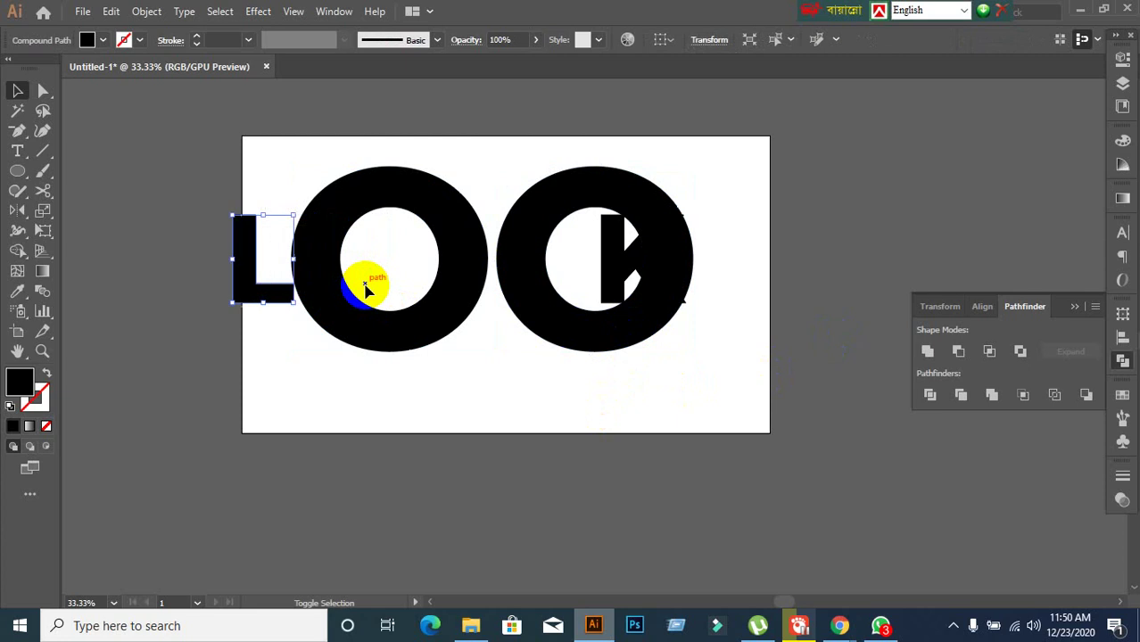
key(shift+Left)
key(shift+Left)
key(shift+Left)
key(shift+Left)
key(shift+Left)
key(shift+Left)
key(shift+Left)
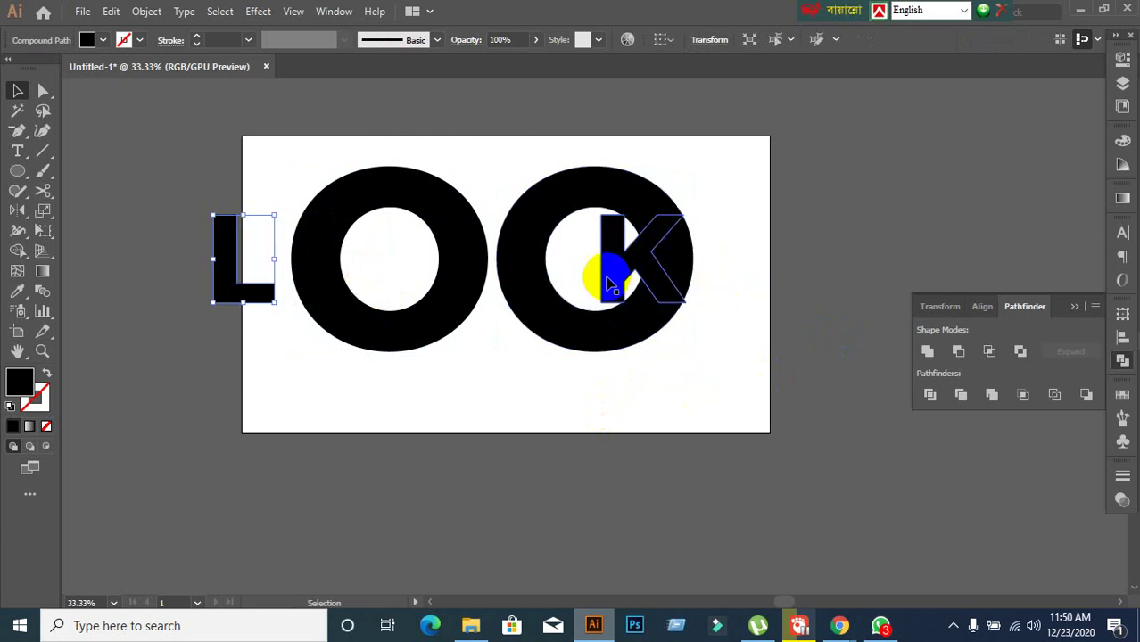
Nudge the K horizontally out of the second enlarged O until it stands clear beyond it
click(605, 279)
key(shift+Right)
key(shift+Right)
key(shift+Right)
key(shift+Right)
key(shift+Right)
key(shift+Right)
key(shift+Right)
key(shift+Right)
key(shift+Right)
key(shift+Right)
key(shift+Right)
key(shift+Right)
key(shift+Right)
key(shift+Right)
key(shift+Right)
key(shift+Right)
key(shift+Right)
key(shift+Right)
key(shift+Right)
key(shift+Right)
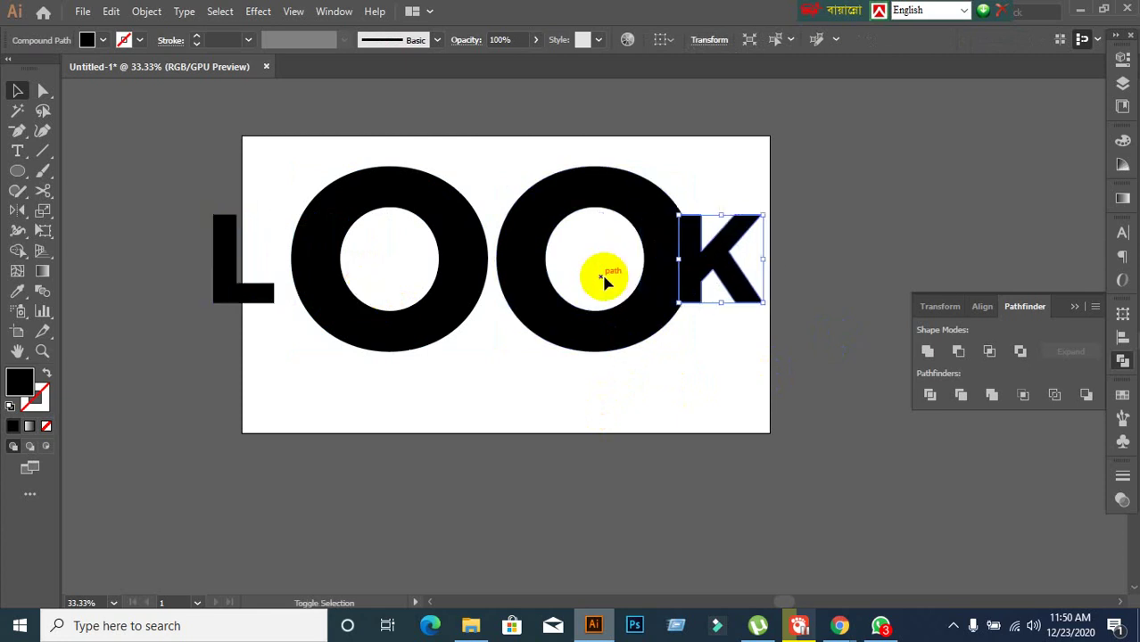
key(shift+Right)
key(shift+Right)
key(shift+Right)
key(shift+Right)
key(shift+Right)
key(shift+Right)
key(shift+Right)
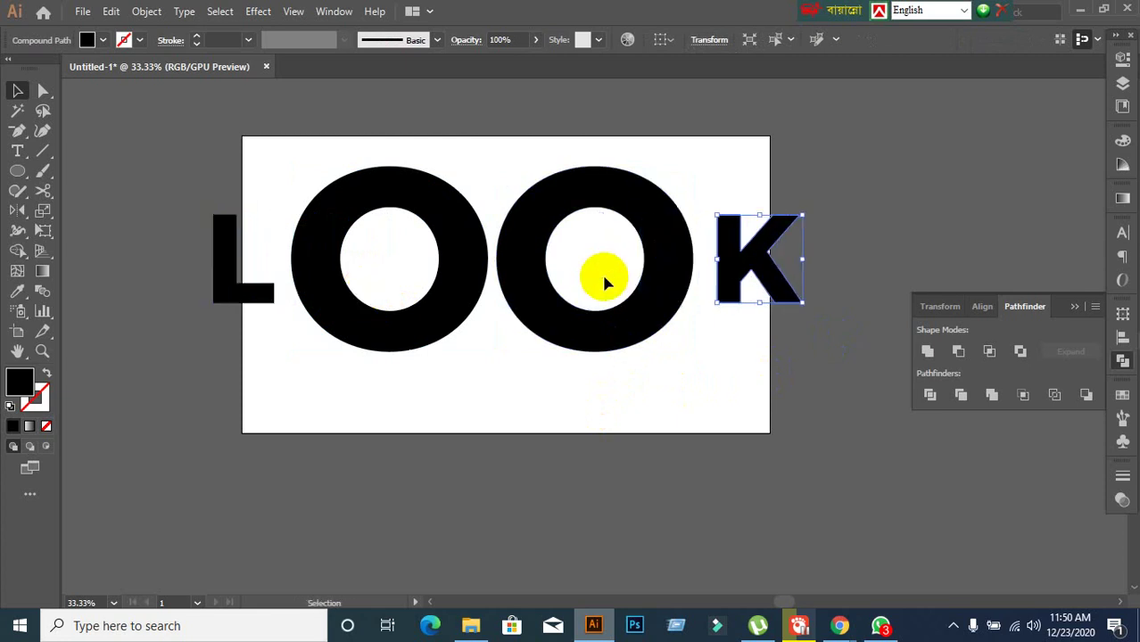
Nudge the K back toward the second O to tighten the gap between them, and deselect it
click(725, 412)
click(731, 304)
key(shift+Left)
key(shift+Left)
key(shift+Left)
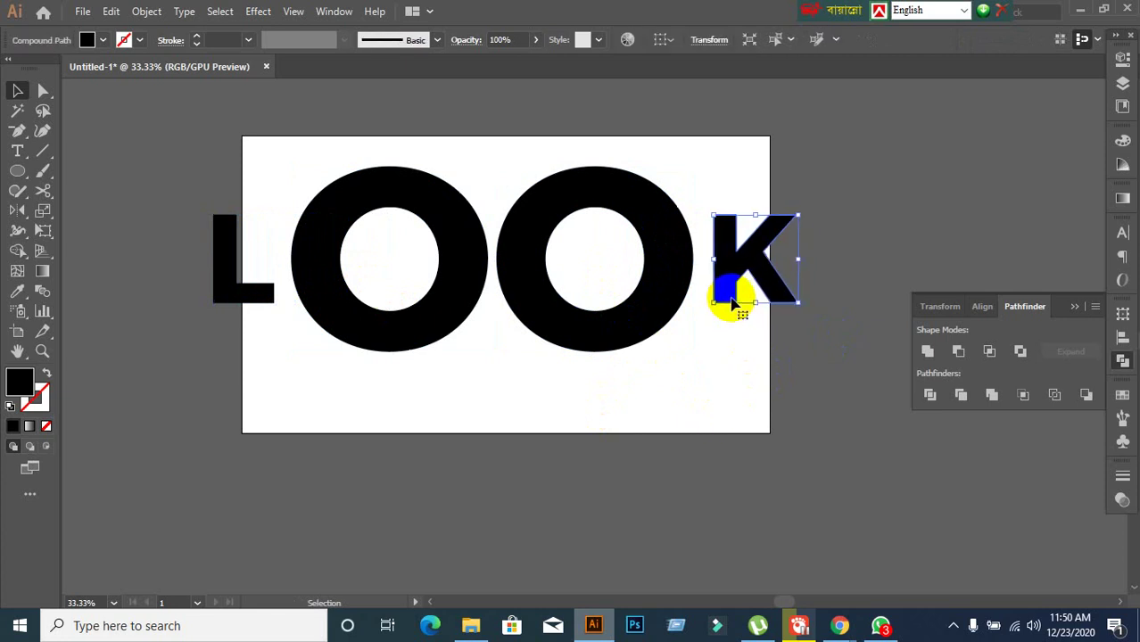
key(shift+Left)
key(shift+Left)
key(shift+Left)
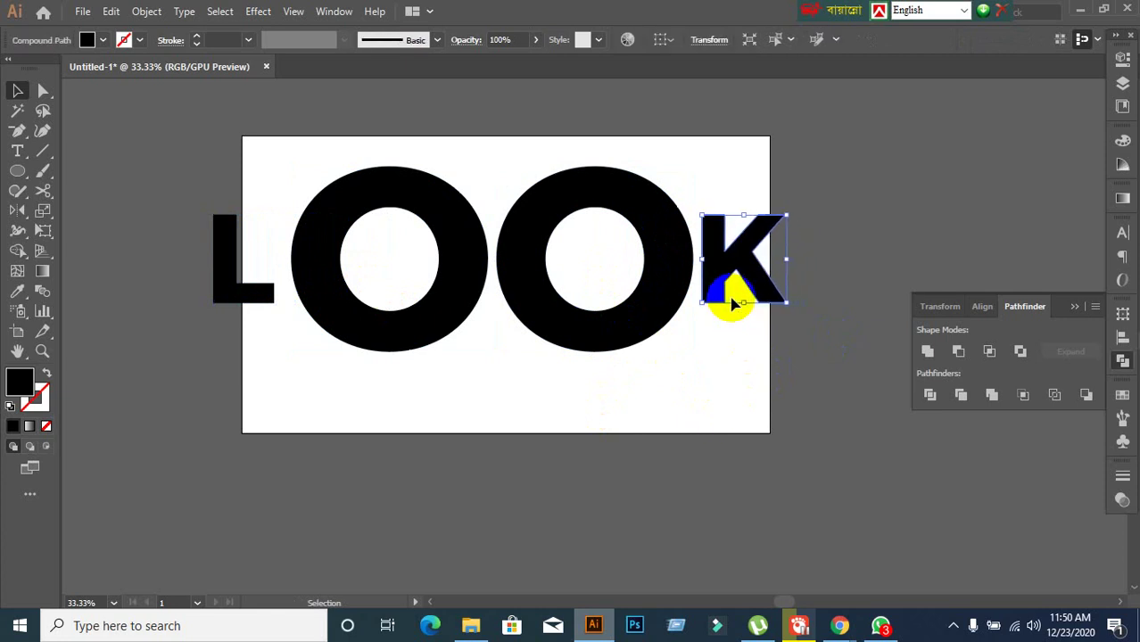
scroll(711, 387, down, 2)
click(725, 420)
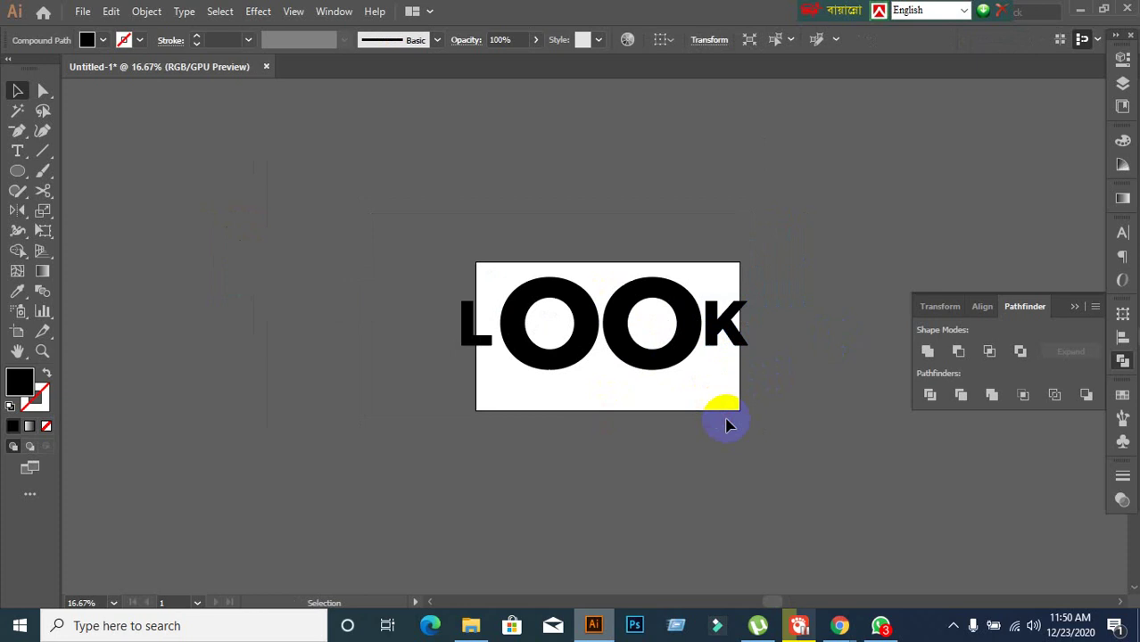
Scale the LOOK letters down together as one group and place them in the upper middle of the artboard
drag(896, 427, 861, 421)
drag(604, 330, 522, 287)
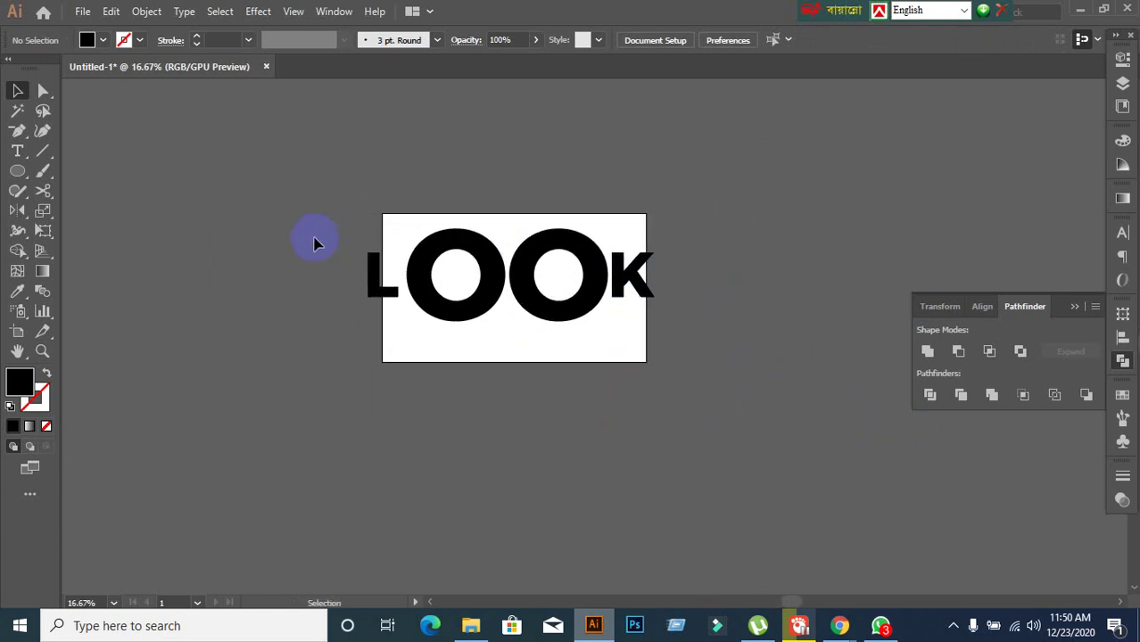
drag(313, 239, 692, 354)
drag(578, 306, 607, 268)
click(622, 312)
click(579, 318)
scroll(498, 288, up, 2)
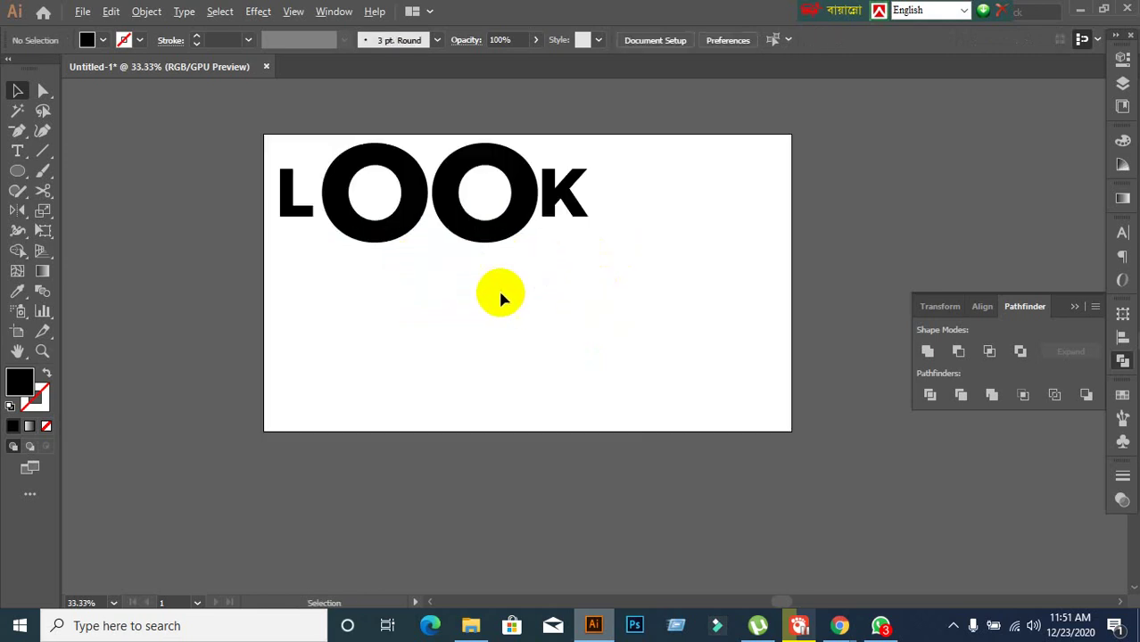
drag(481, 236, 619, 323)
scroll(625, 339, up, 1)
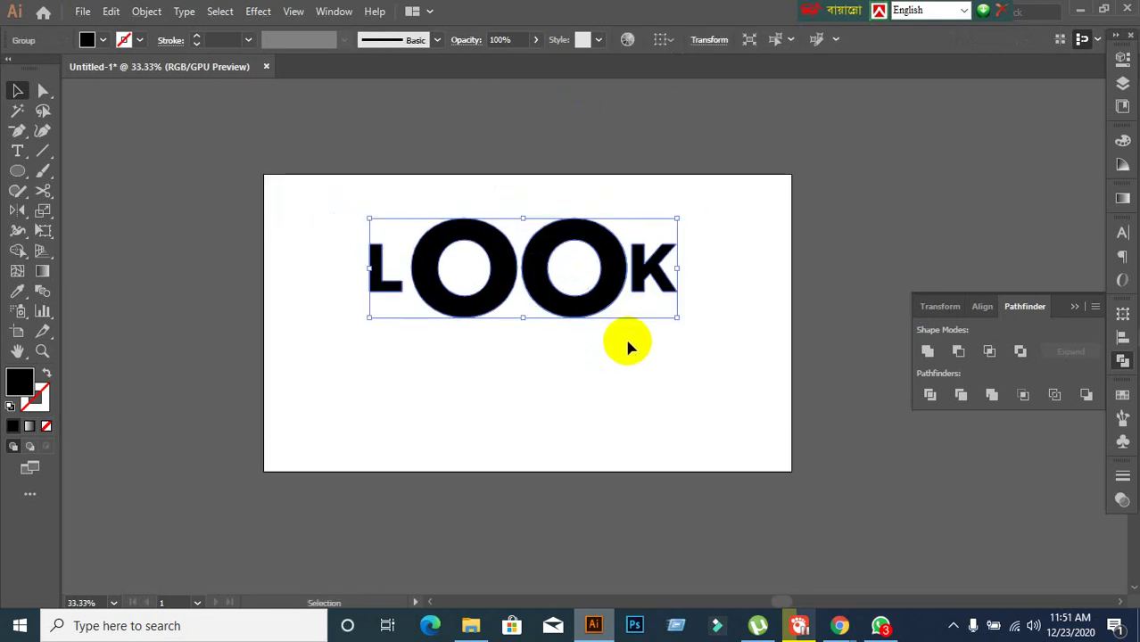
mouse_move(848, 625)
click(729, 536)
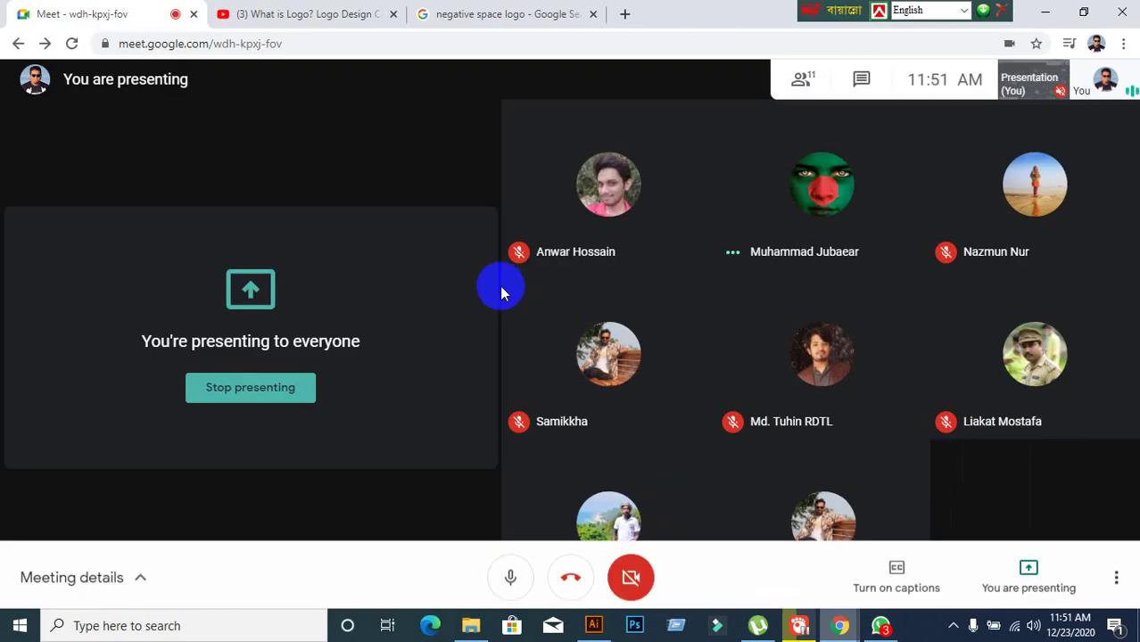
click(626, 18)
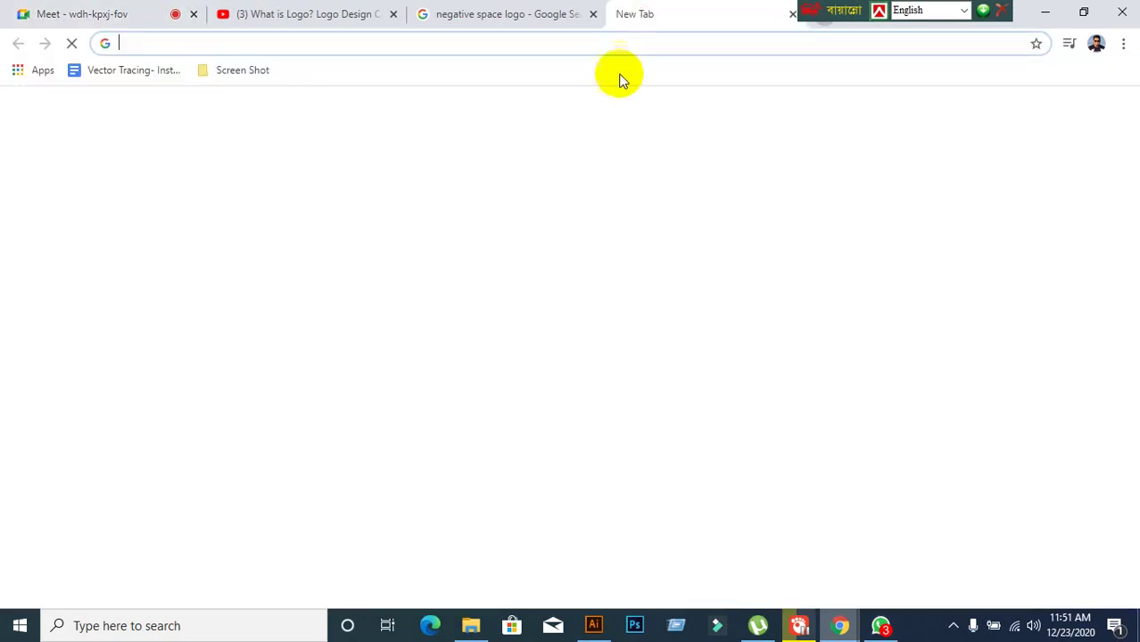
text(www.fre)
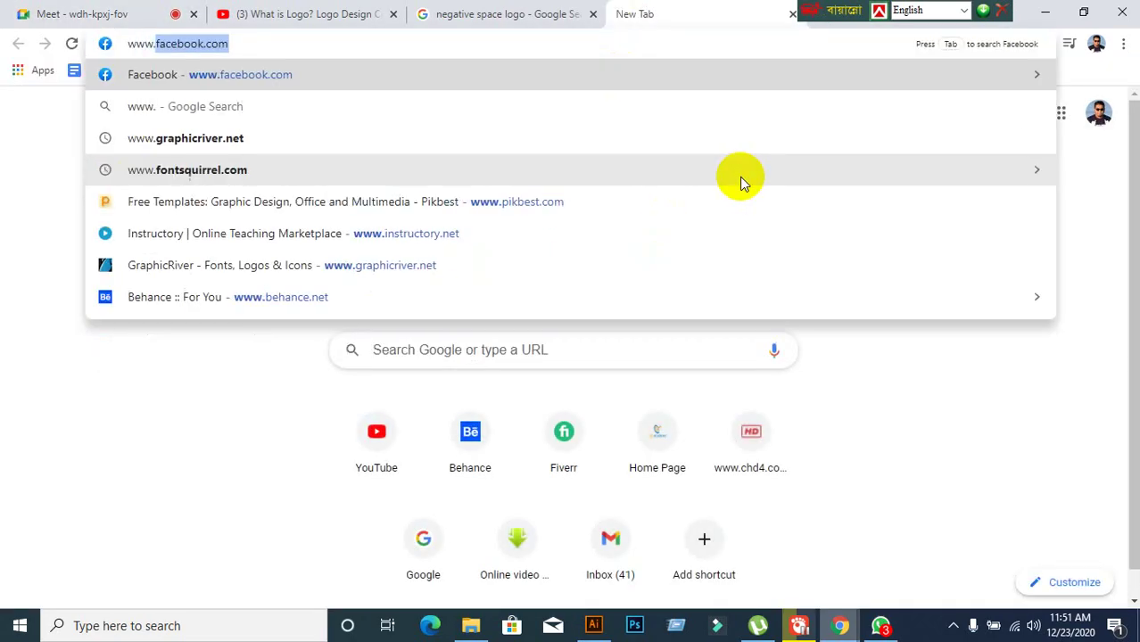
text(e)
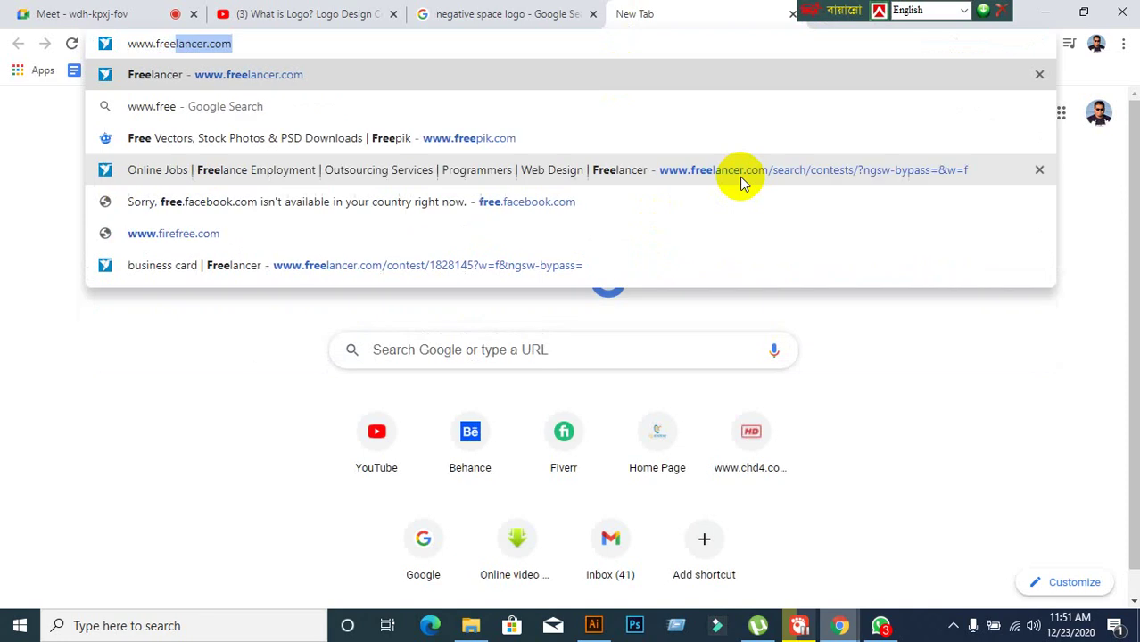
text(pik)
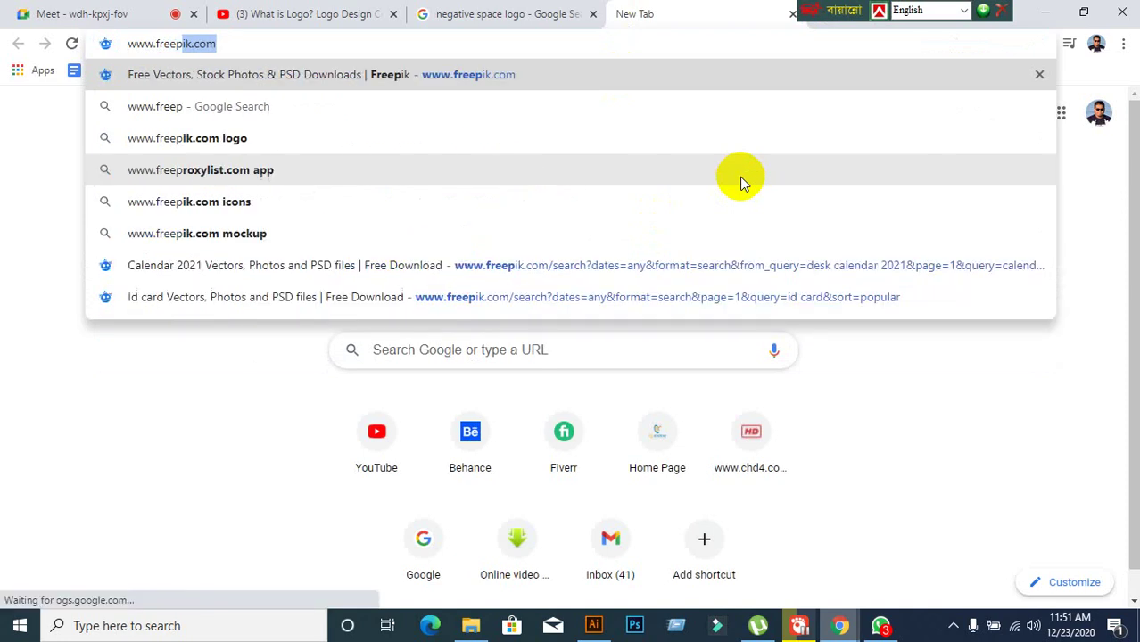
key(Return)
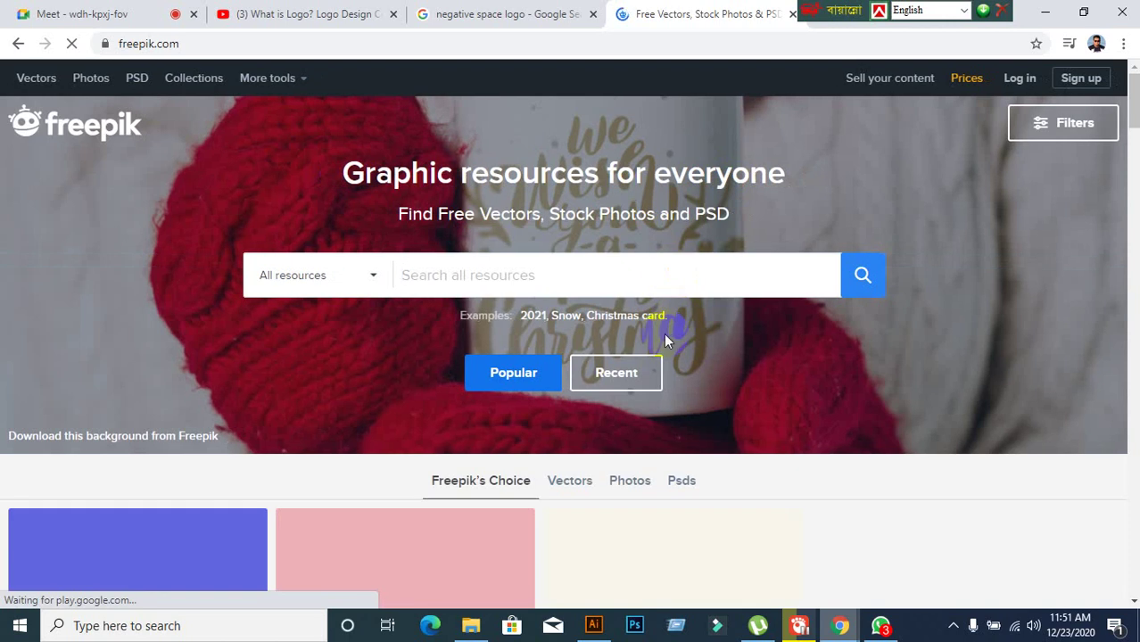
Search Freepik for "eye" and look through the results for suitable vector eyes
text(eye)
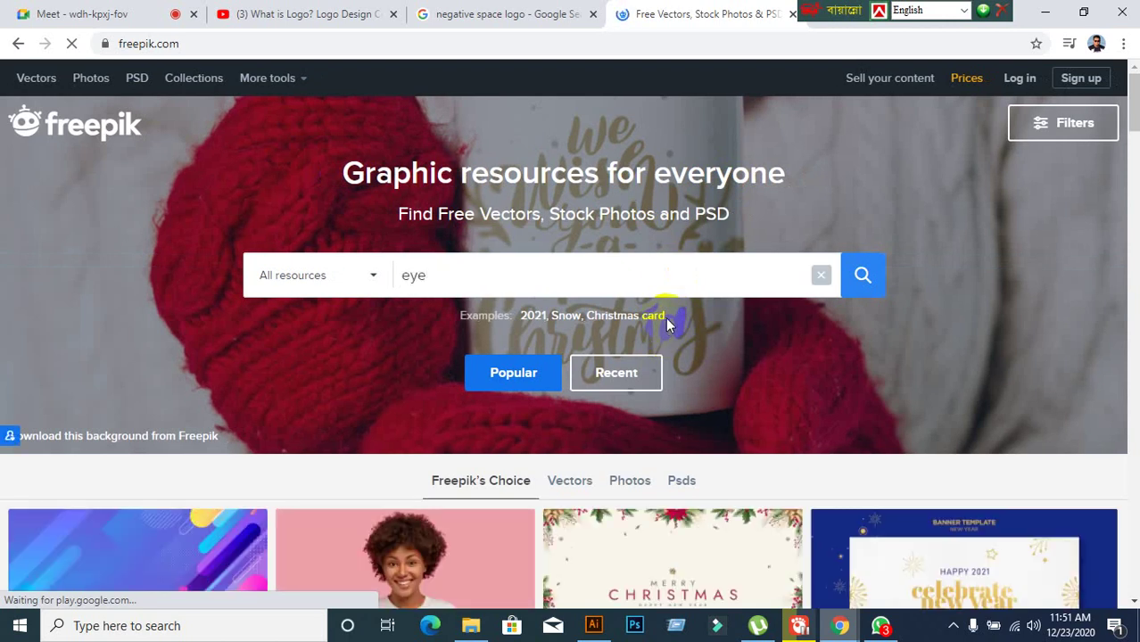
click(669, 326)
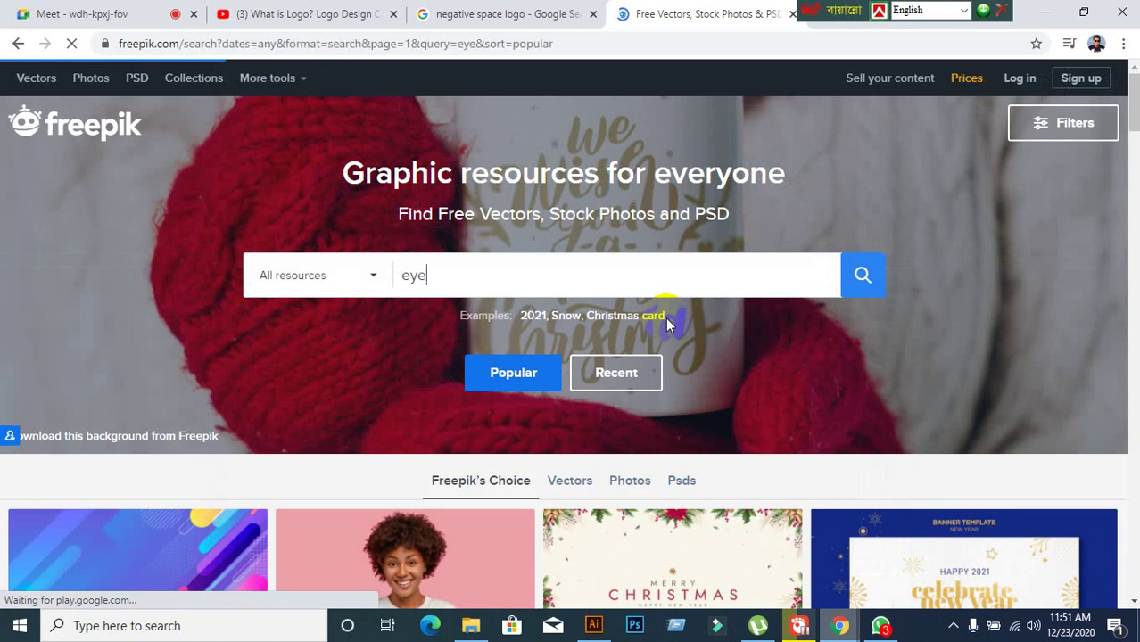
scroll(570, 333, down, 2)
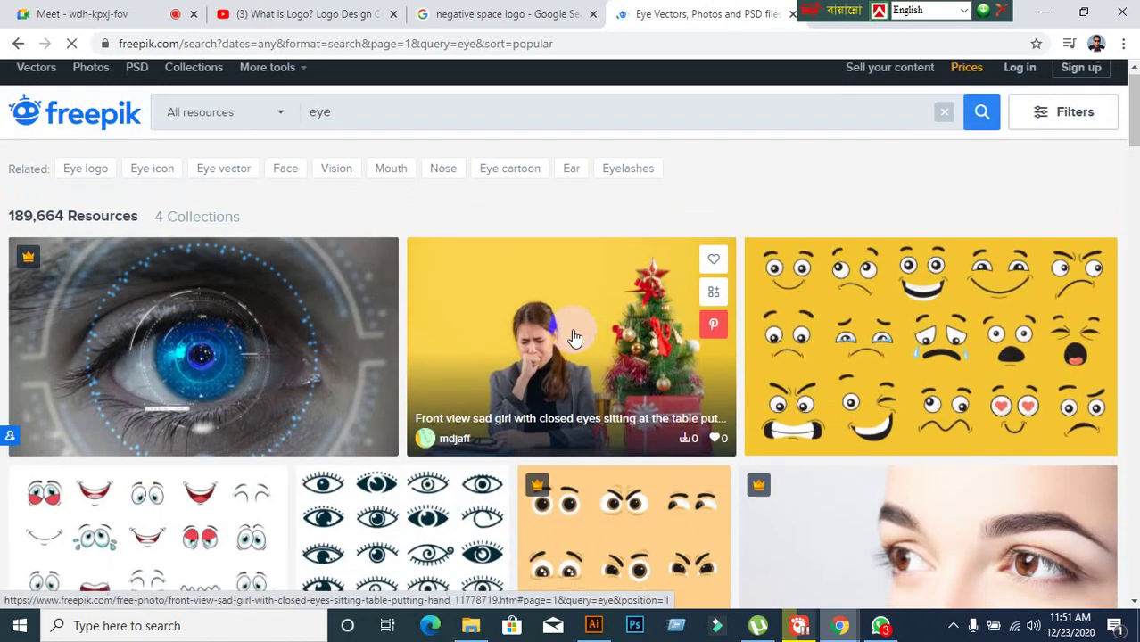
scroll(335, 406, down, 3)
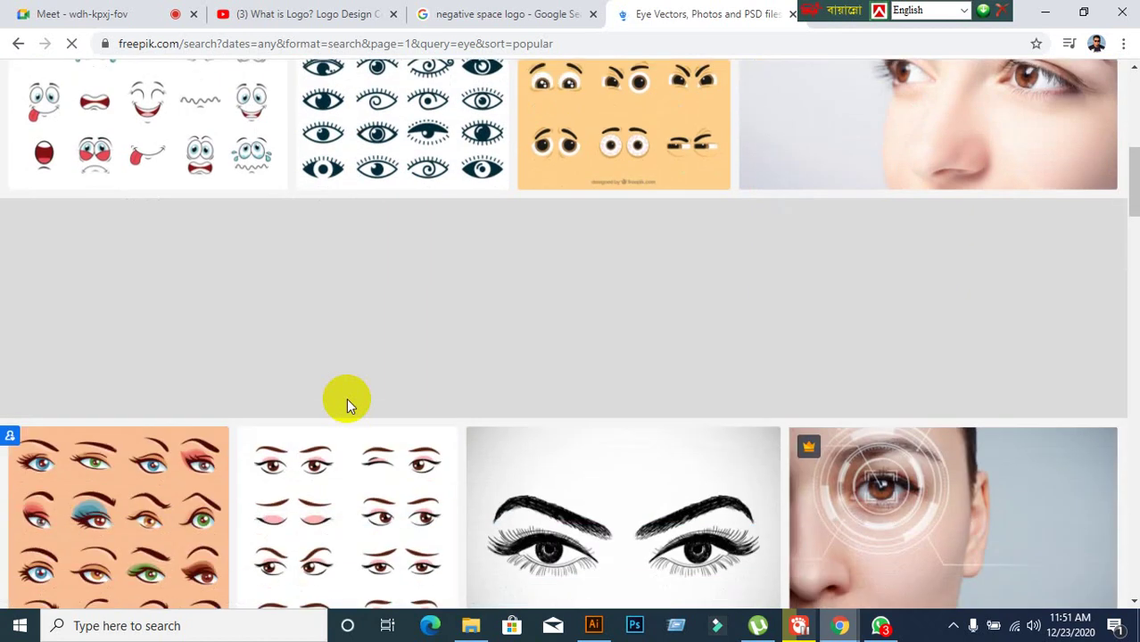
scroll(347, 405, down, 4)
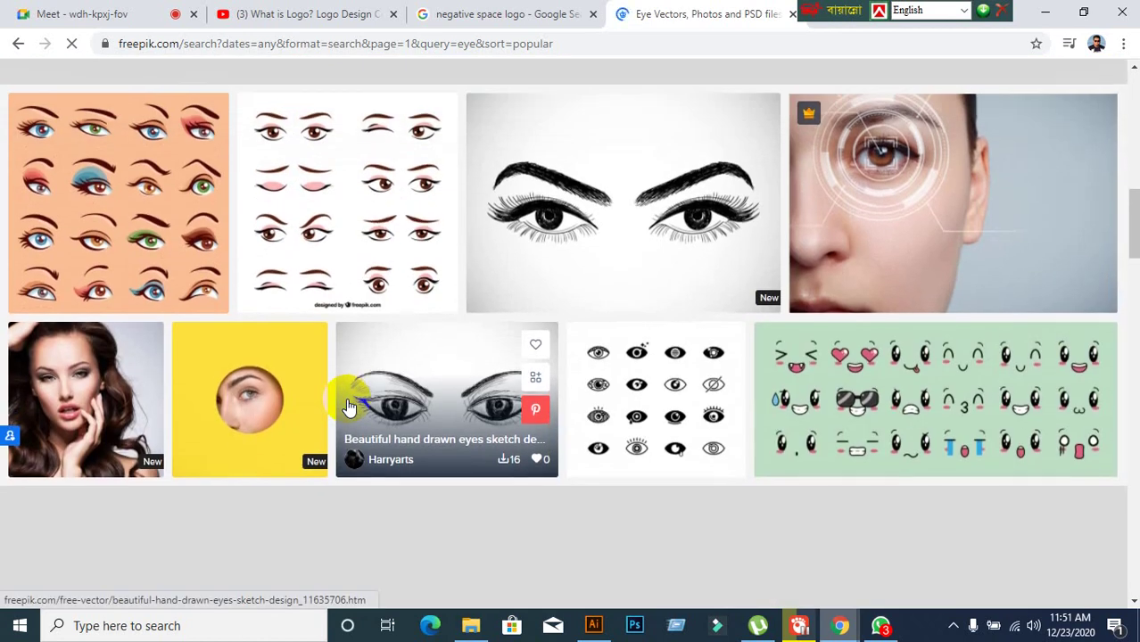
scroll(348, 405, up, 5)
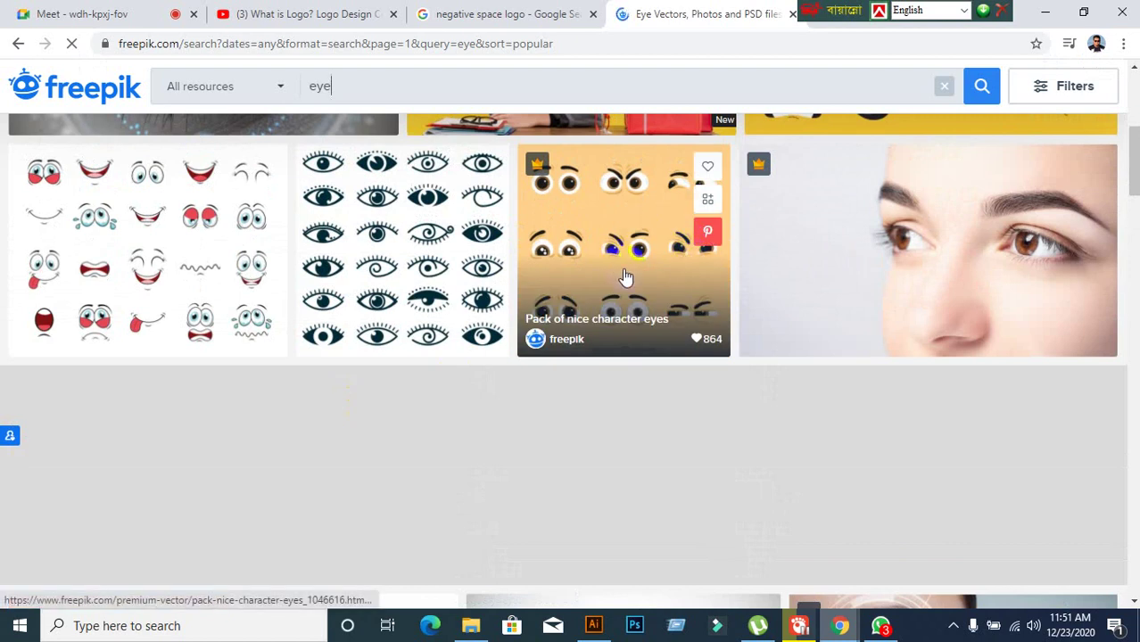
scroll(625, 294, up, 1)
scroll(625, 295, up, 3)
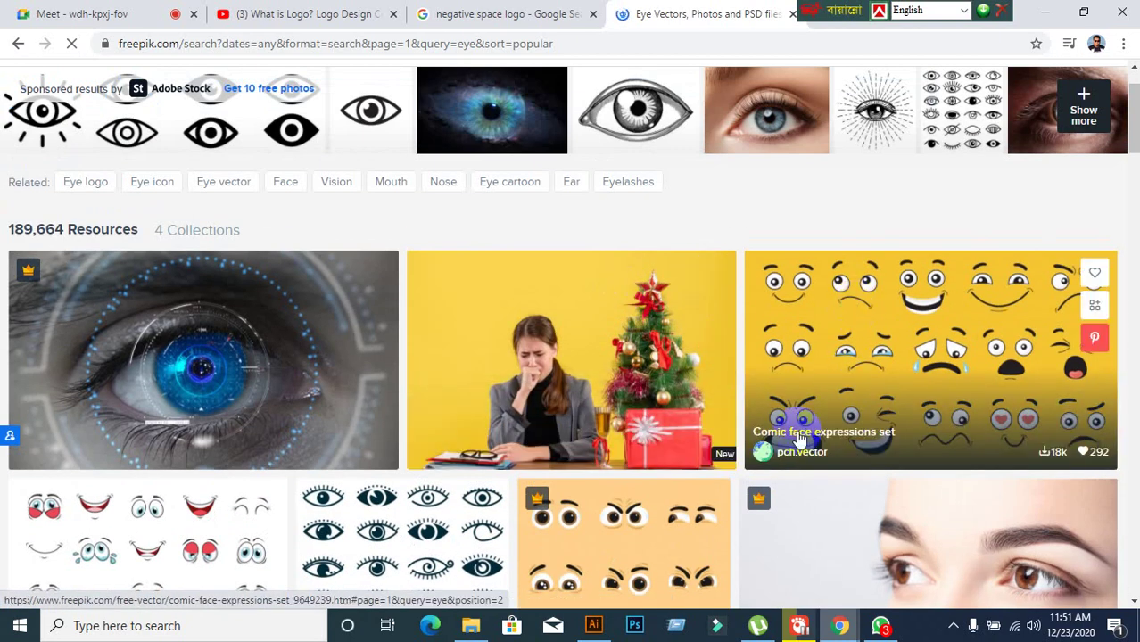
Open the Comic face expressions set vector and download its free version
click(891, 347)
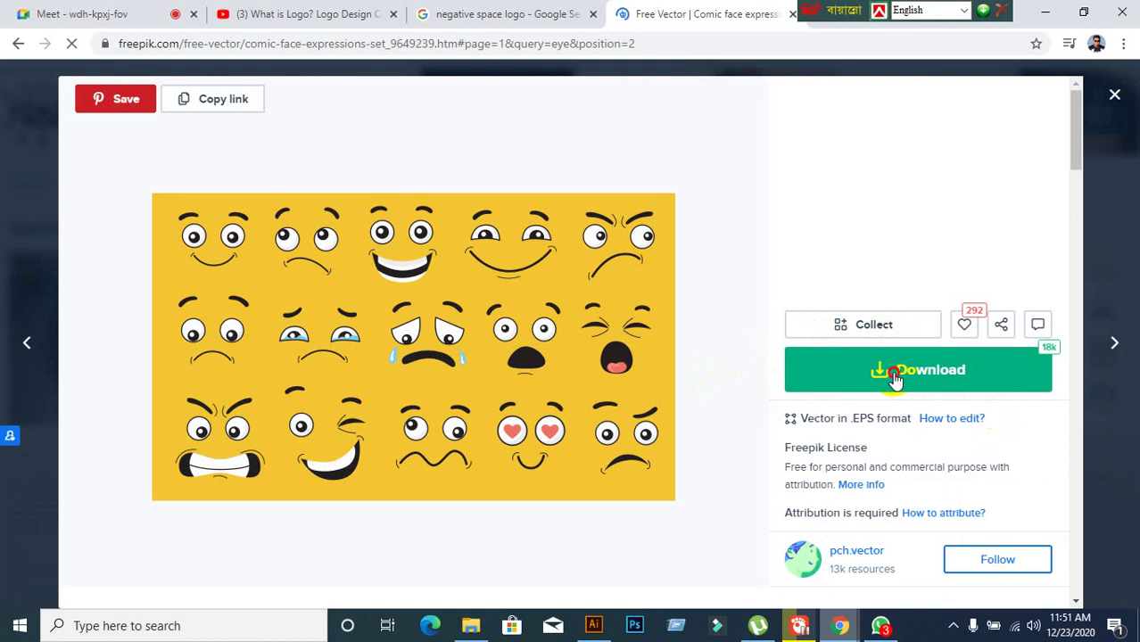
click(894, 377)
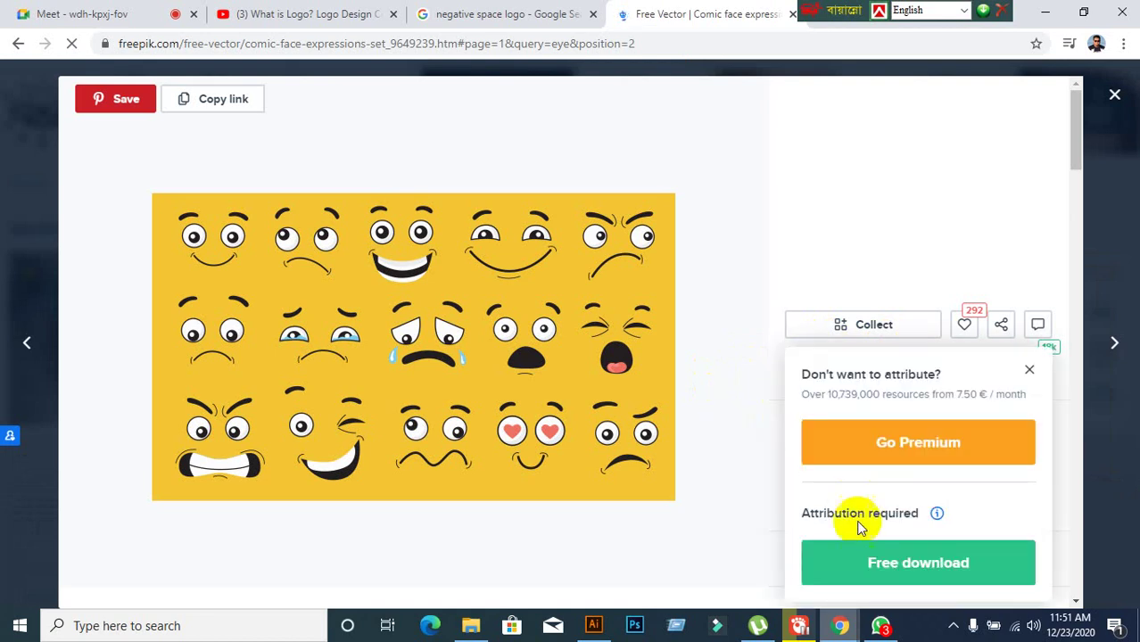
click(911, 562)
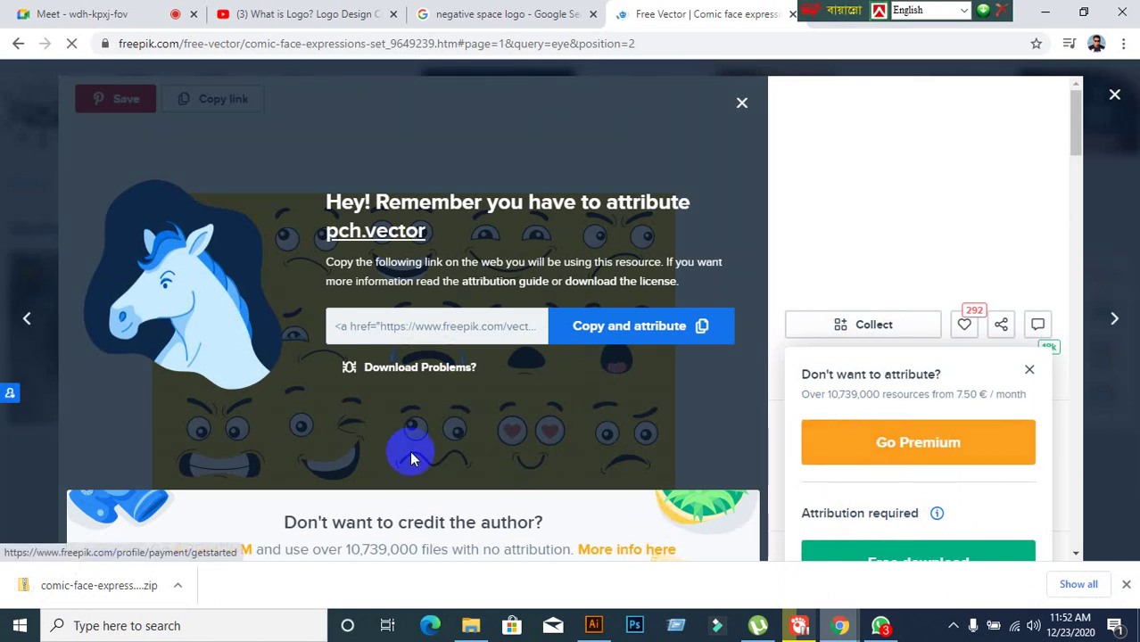
Show the downloaded comic-face-expressions-set archive in the Downloads folder and cut it for moving
right_click(98, 586)
click(136, 540)
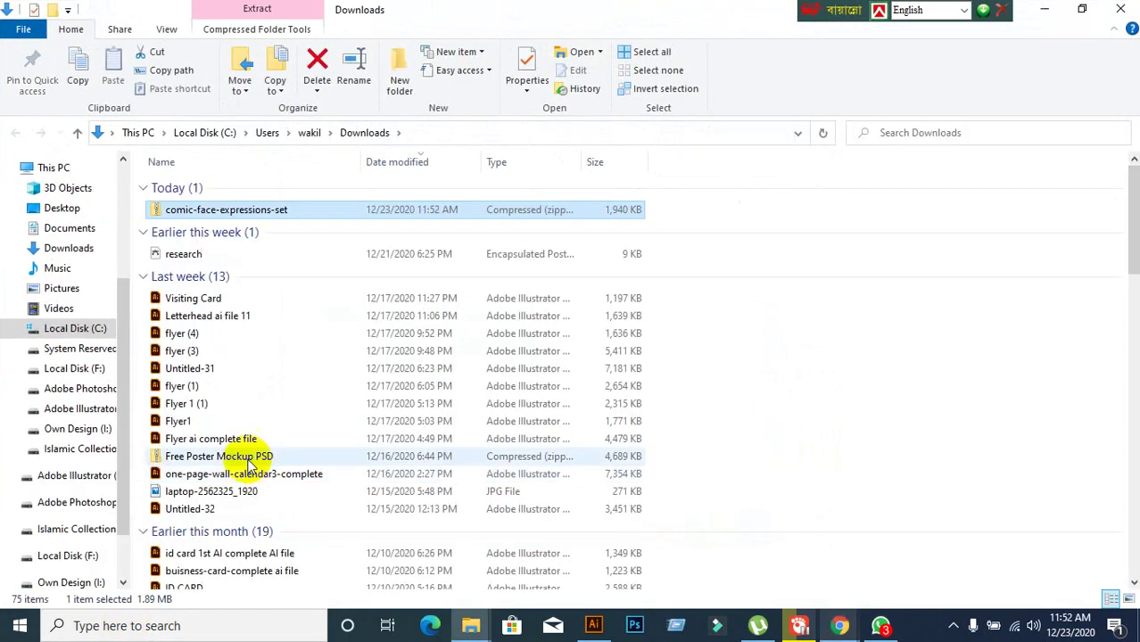
right_click(254, 214)
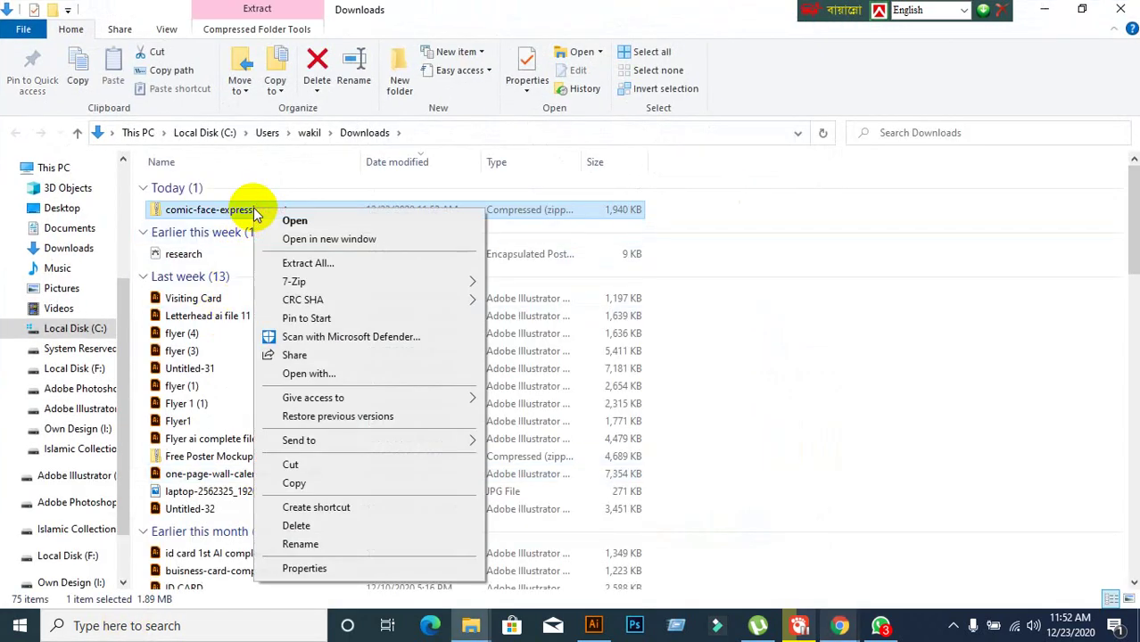
click(302, 463)
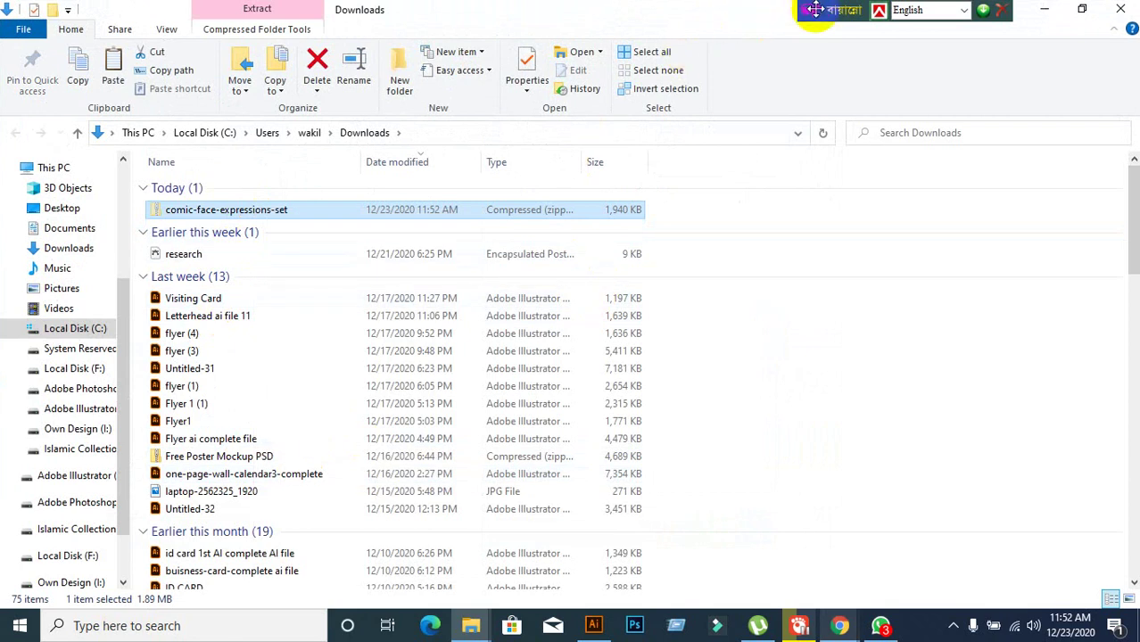
Clear the open windows out of the way and paste the cut archive onto the desktop
click(610, 628)
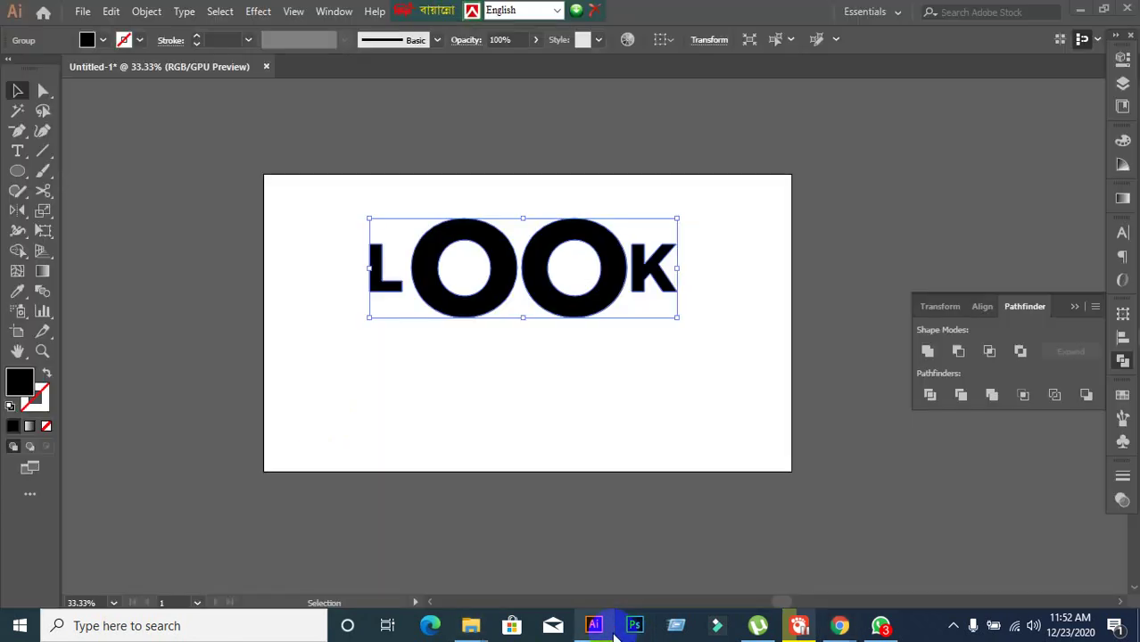
click(612, 630)
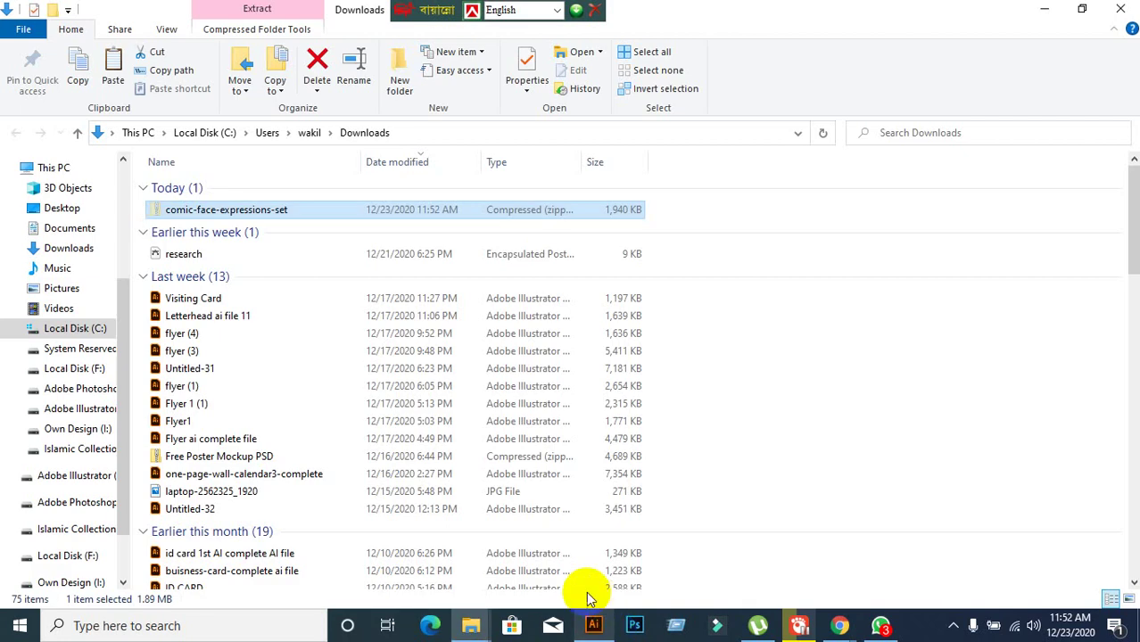
click(1039, 14)
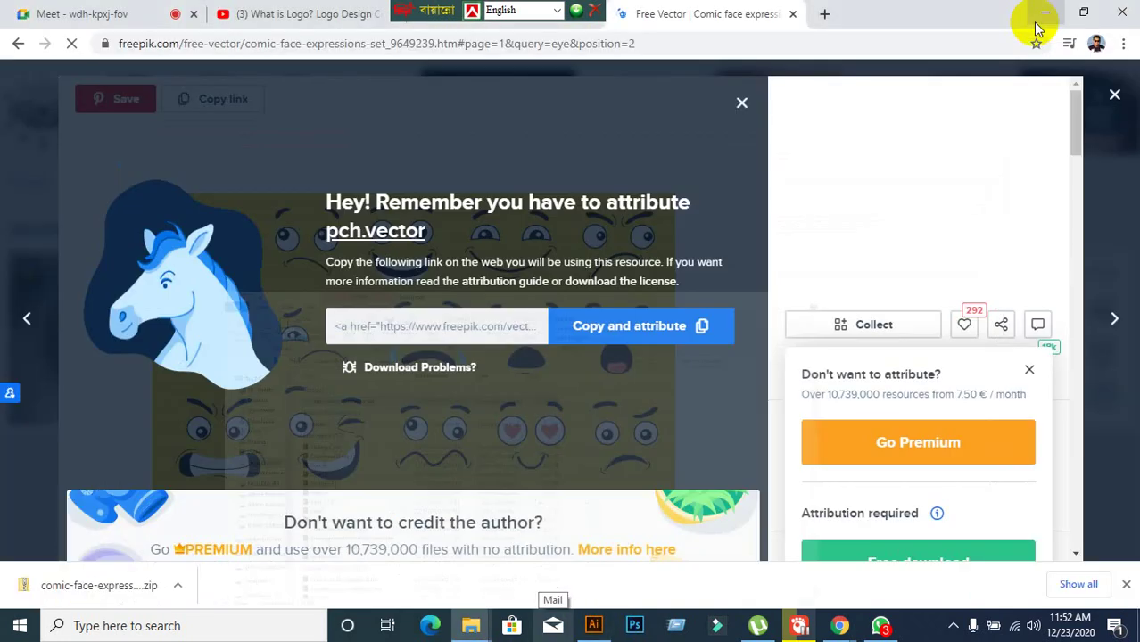
click(1117, 96)
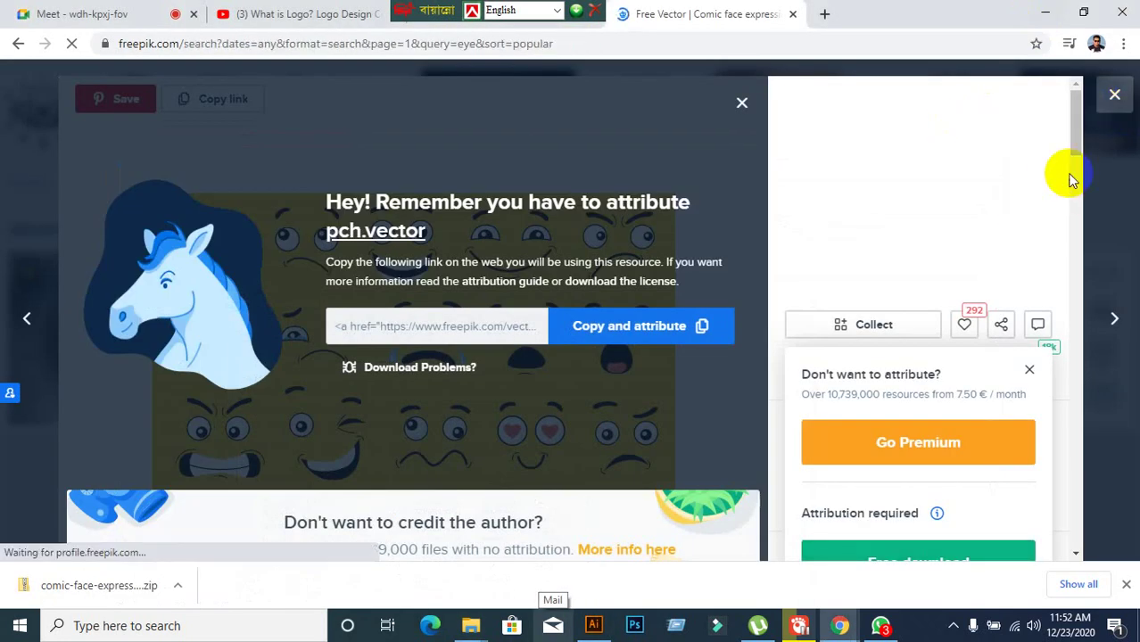
click(1045, 18)
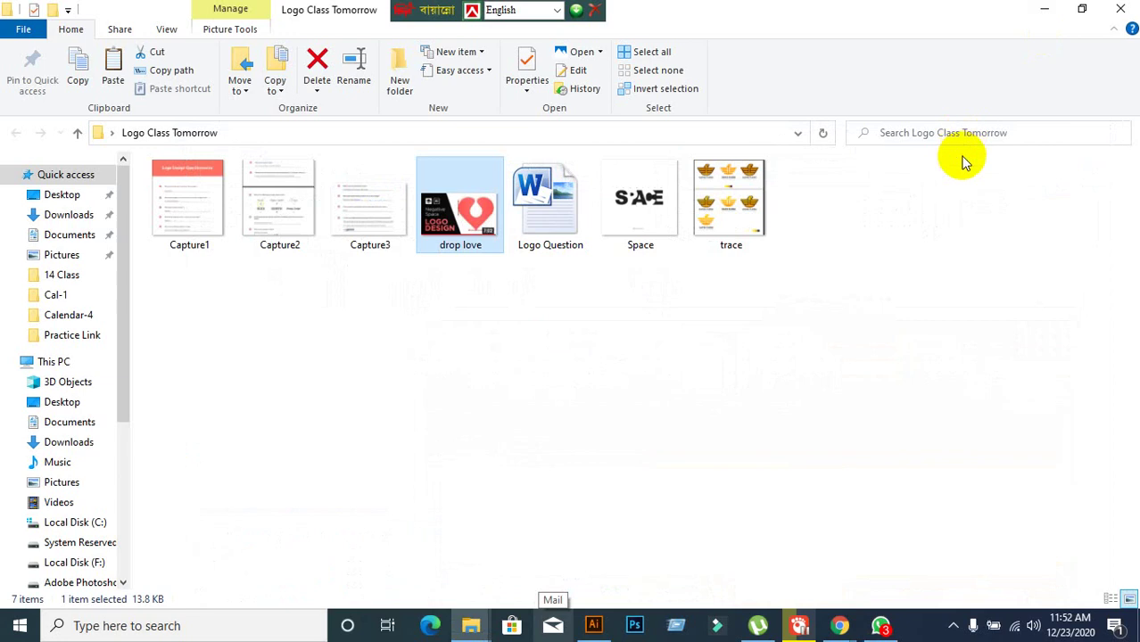
click(1039, 14)
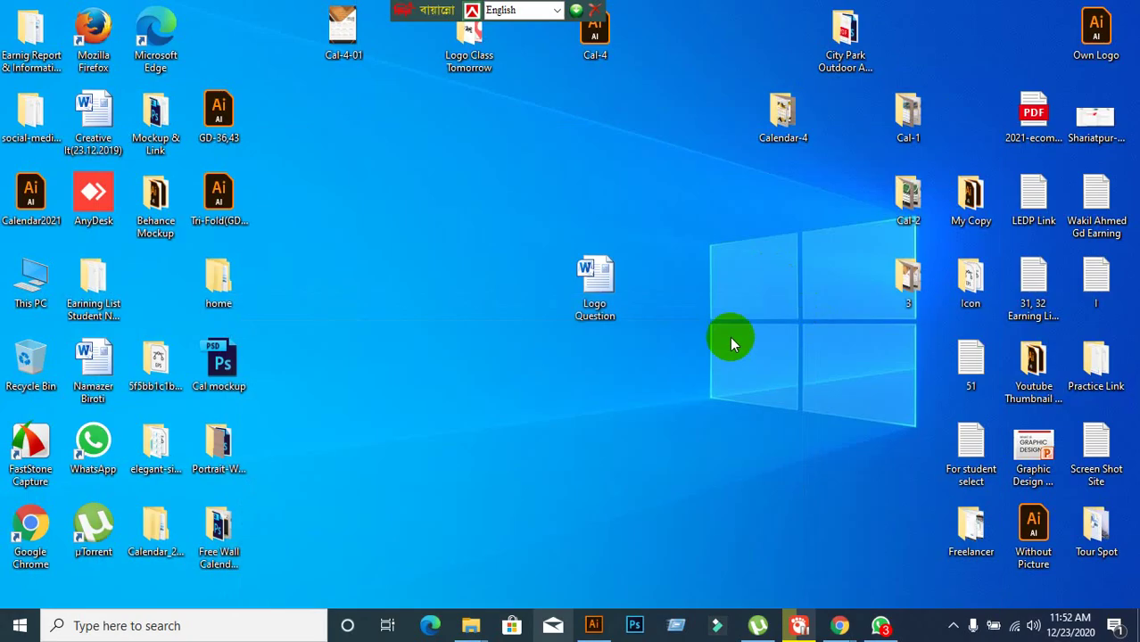
right_click(364, 180)
click(403, 252)
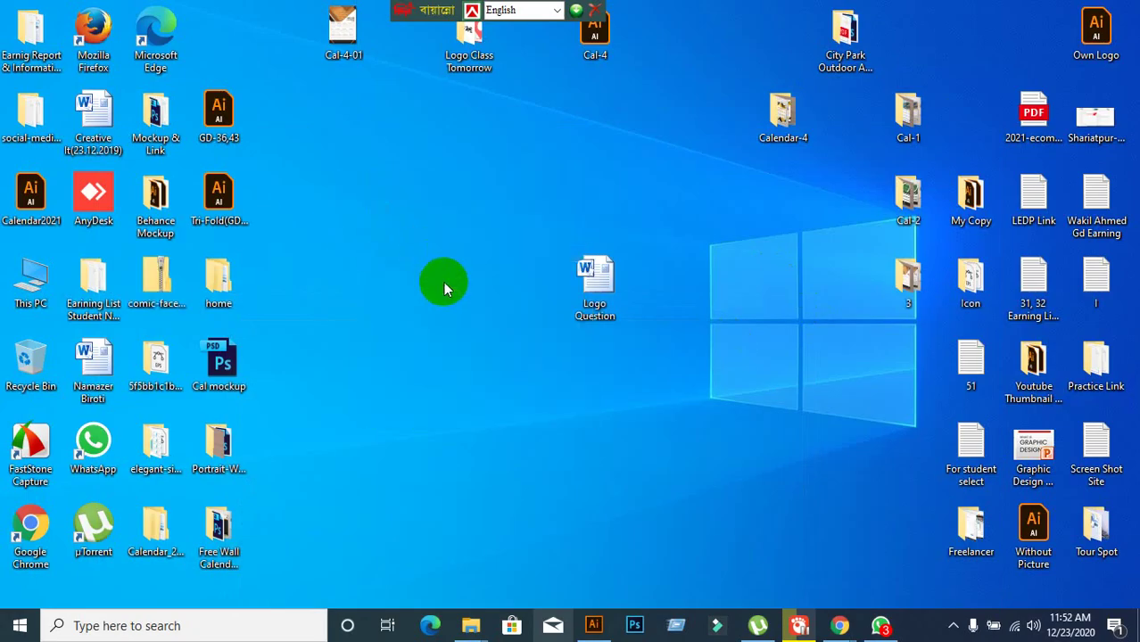
Extract the comic-face-expressions-set archive into the suggested folder on the desktop, showing the extracted files when complete
right_click(337, 163)
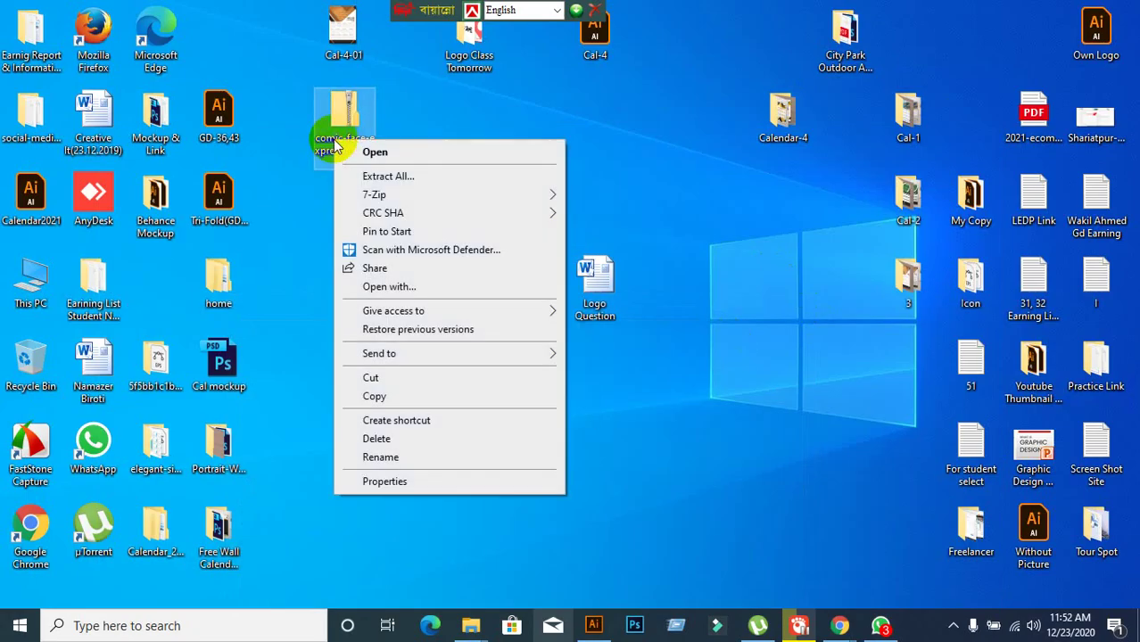
click(392, 177)
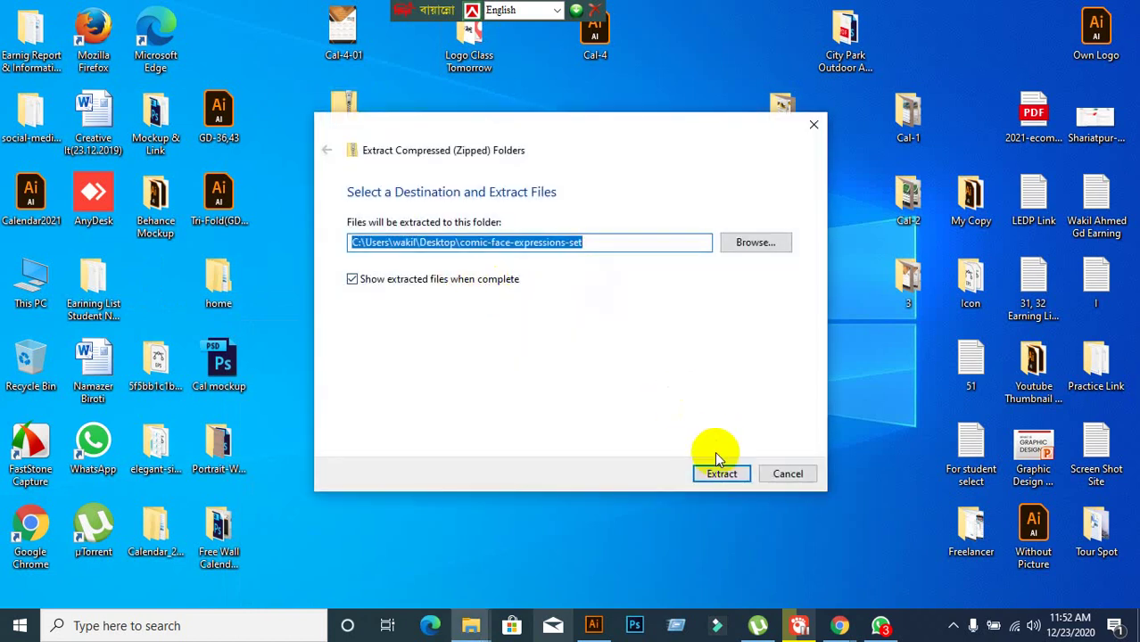
click(719, 473)
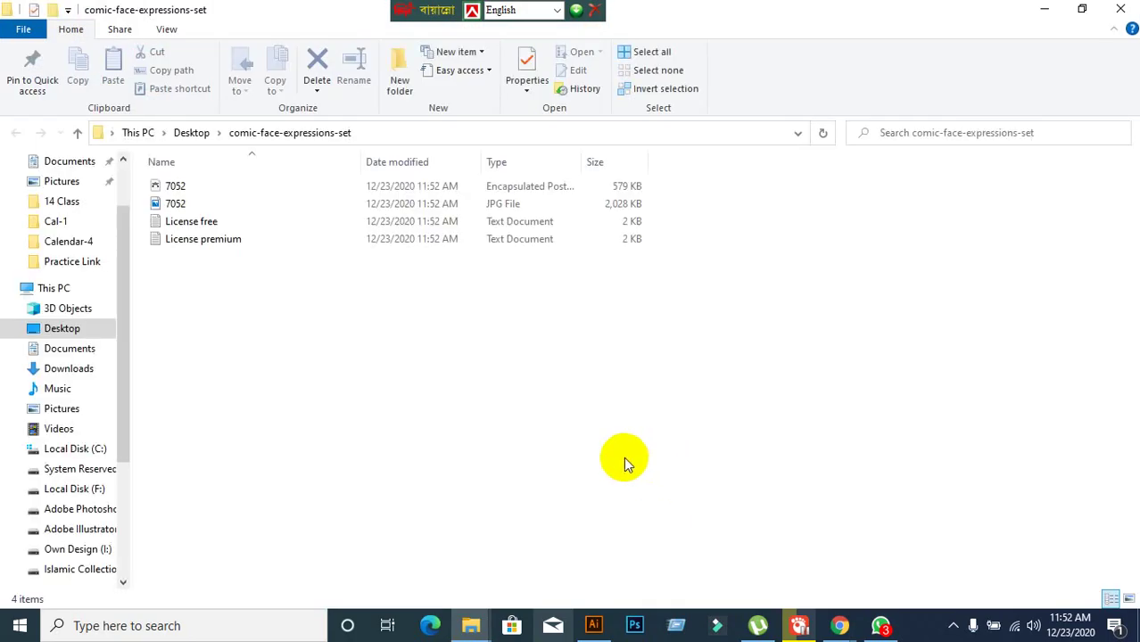
Place the extracted 7052 EPS file into the Untitled-1 document in Illustrator and embed it
click(183, 186)
drag(183, 186, 254, 344)
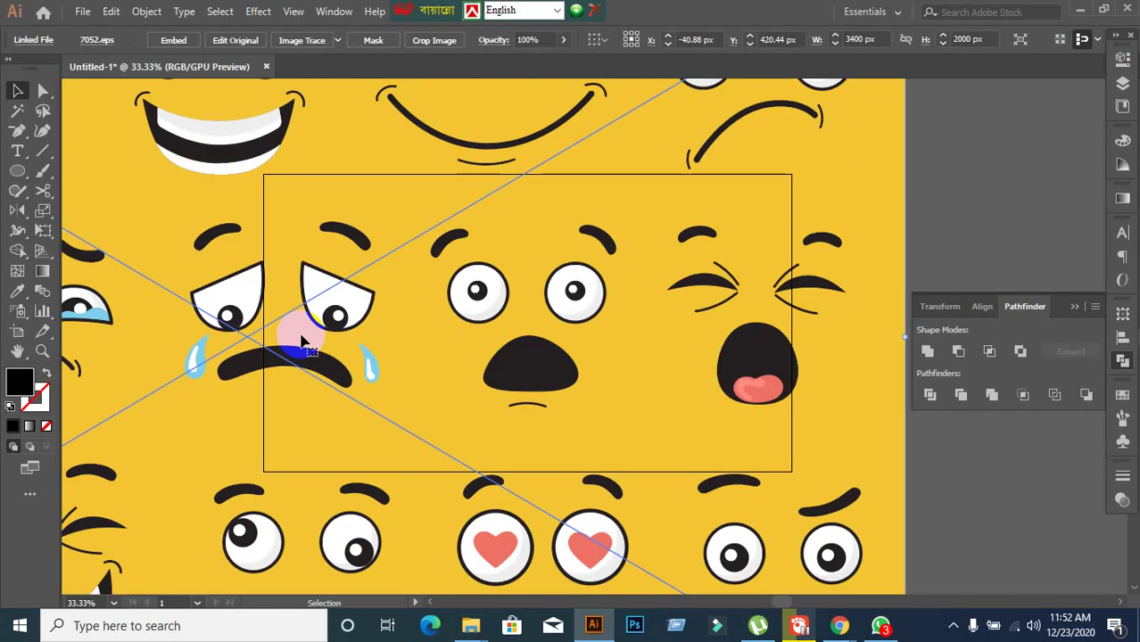
click(175, 40)
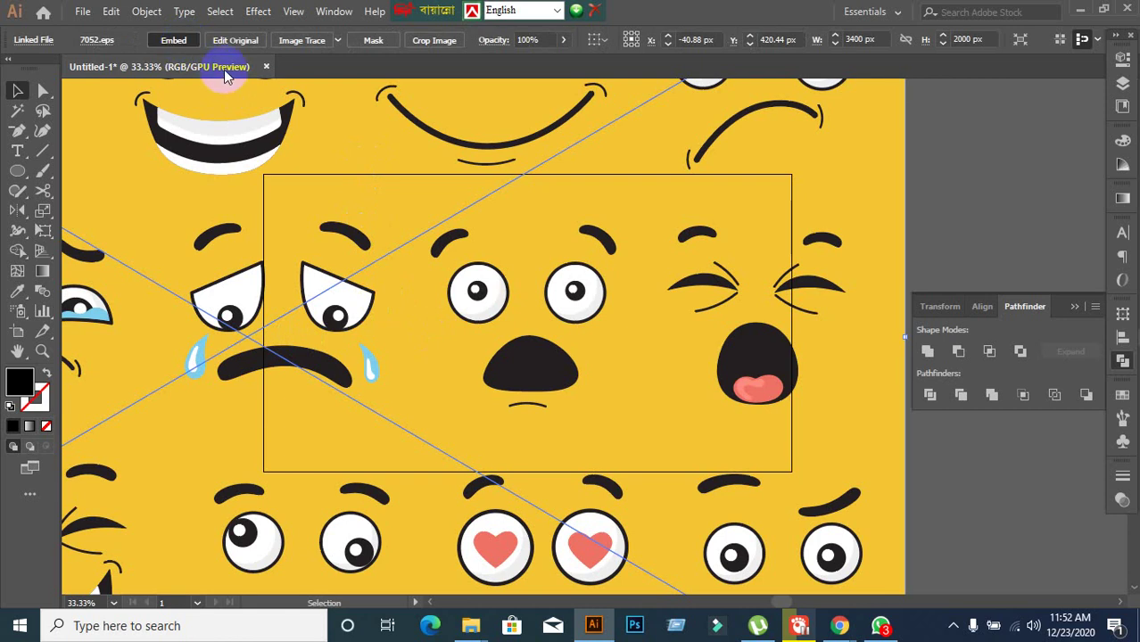
alt+scroll(483, 288, down, 3)
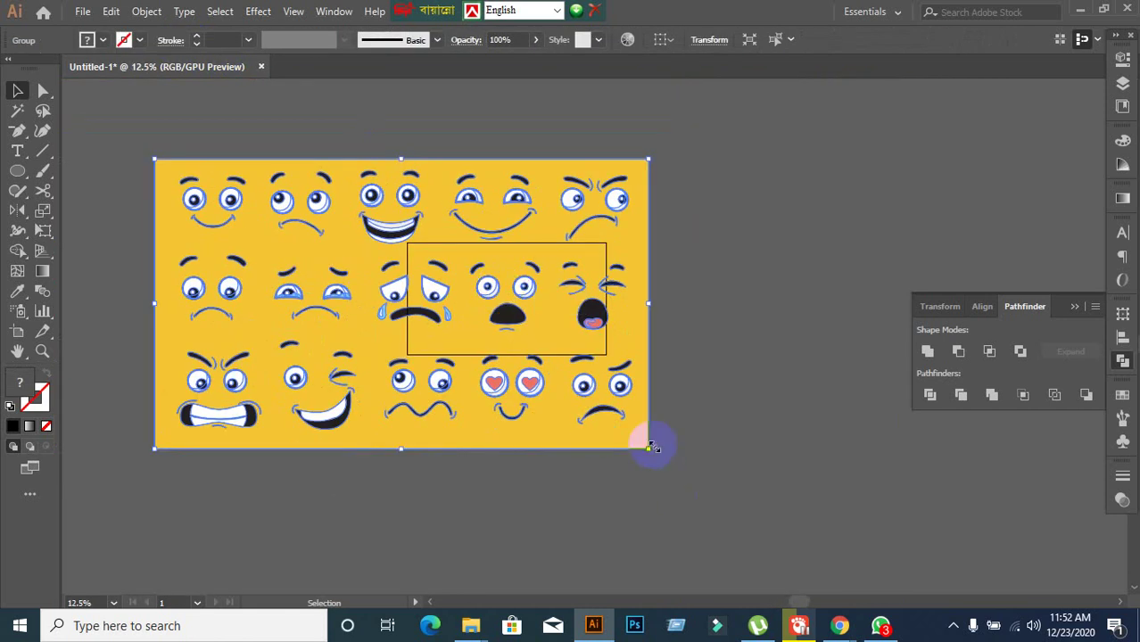
Shrink the placed face set, position it beside the artboard clear of the LOOK lettering, and ungroup it
drag(648, 446, 330, 250)
right_click(330, 250)
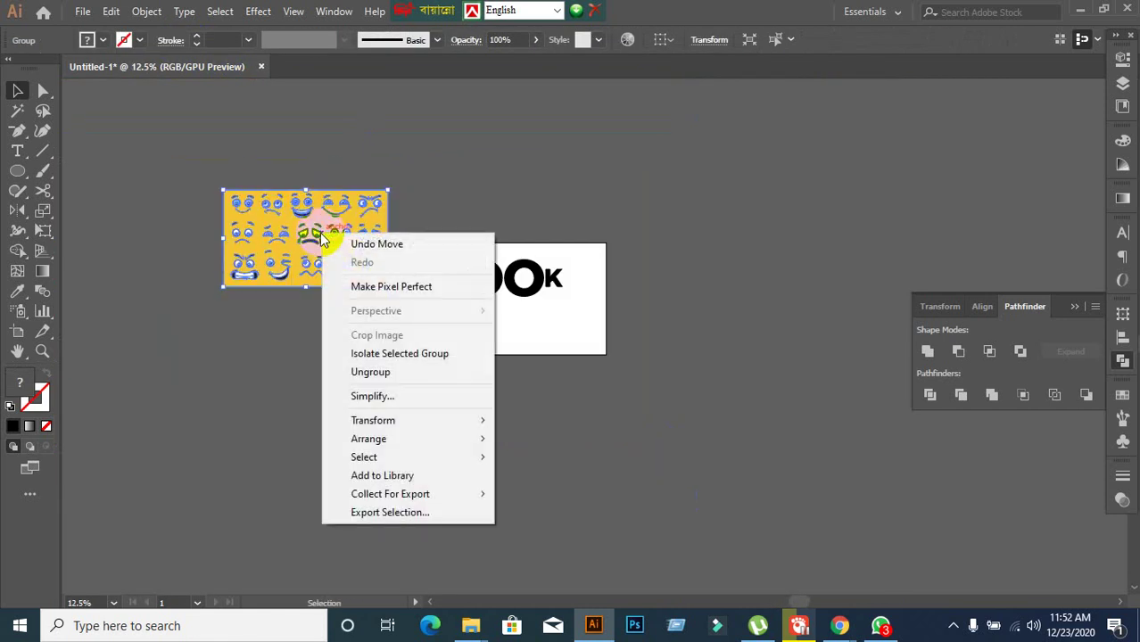
click(379, 372)
click(304, 380)
alt+scroll(373, 249, up, 2)
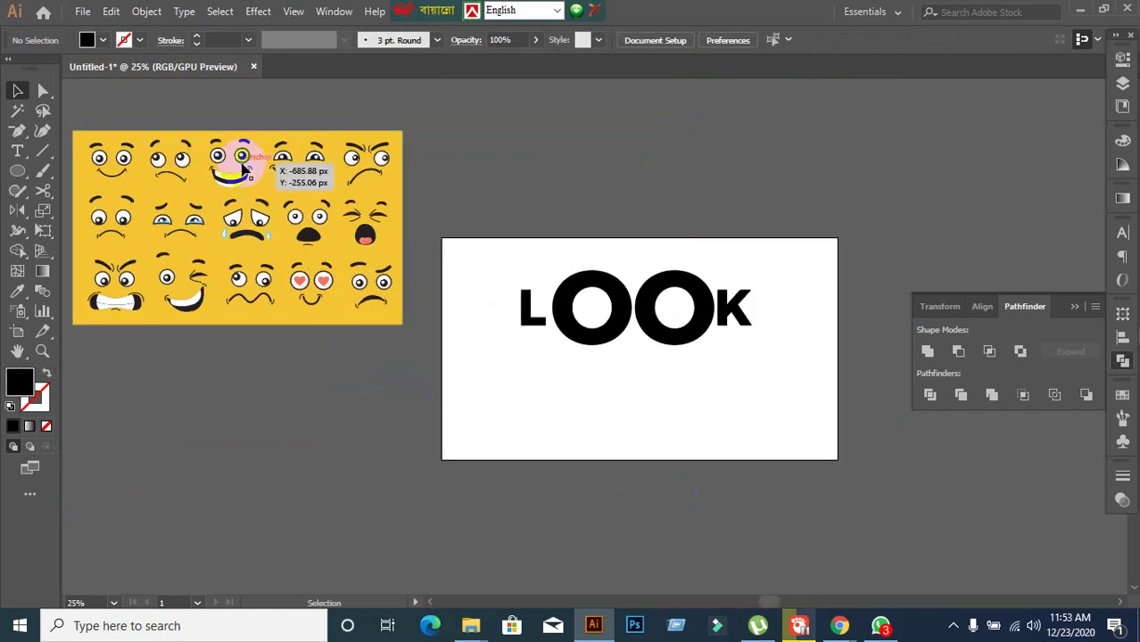
Delete the yellow background from the ungrouped face set, keeping all the facial features
click(241, 163)
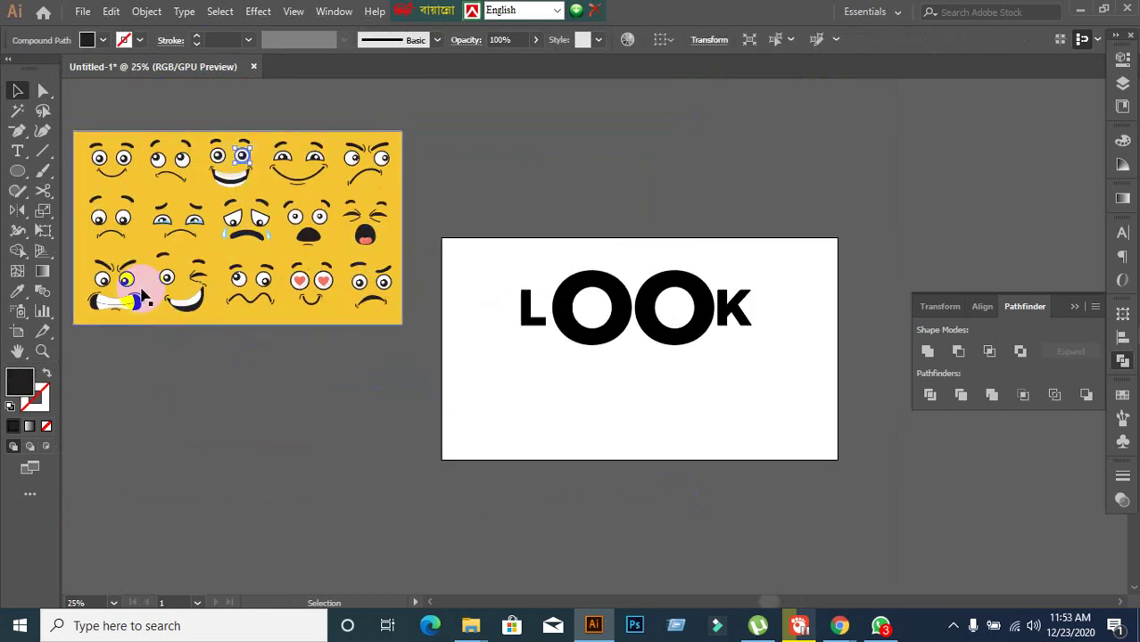
drag(156, 284, 310, 287)
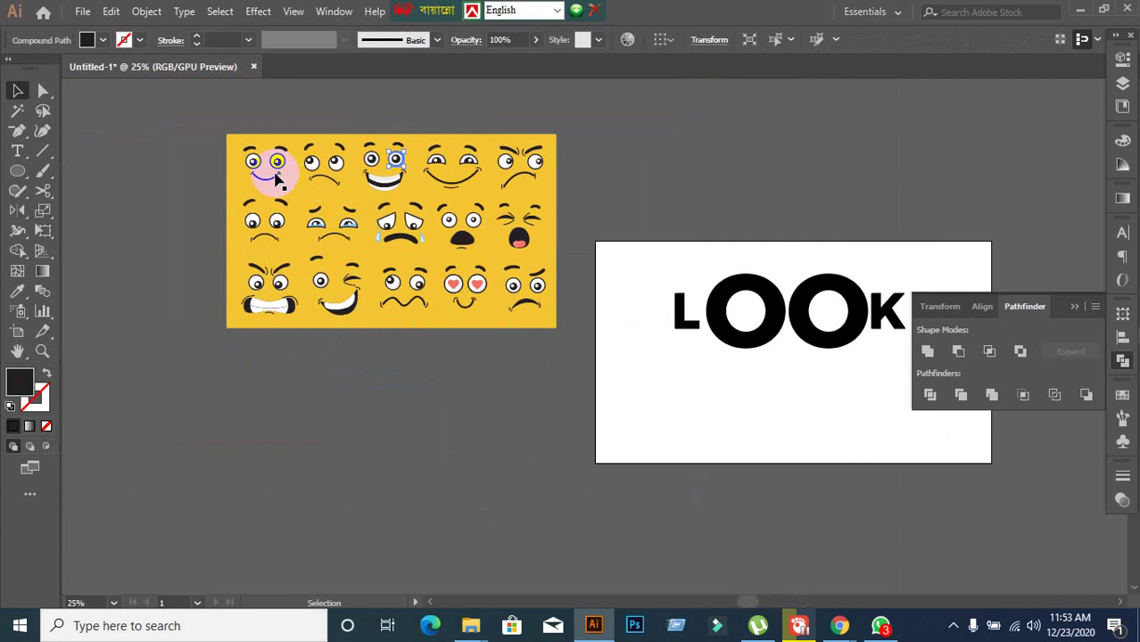
alt+scroll(348, 210, up, 1)
alt+scroll(470, 280, up, 1)
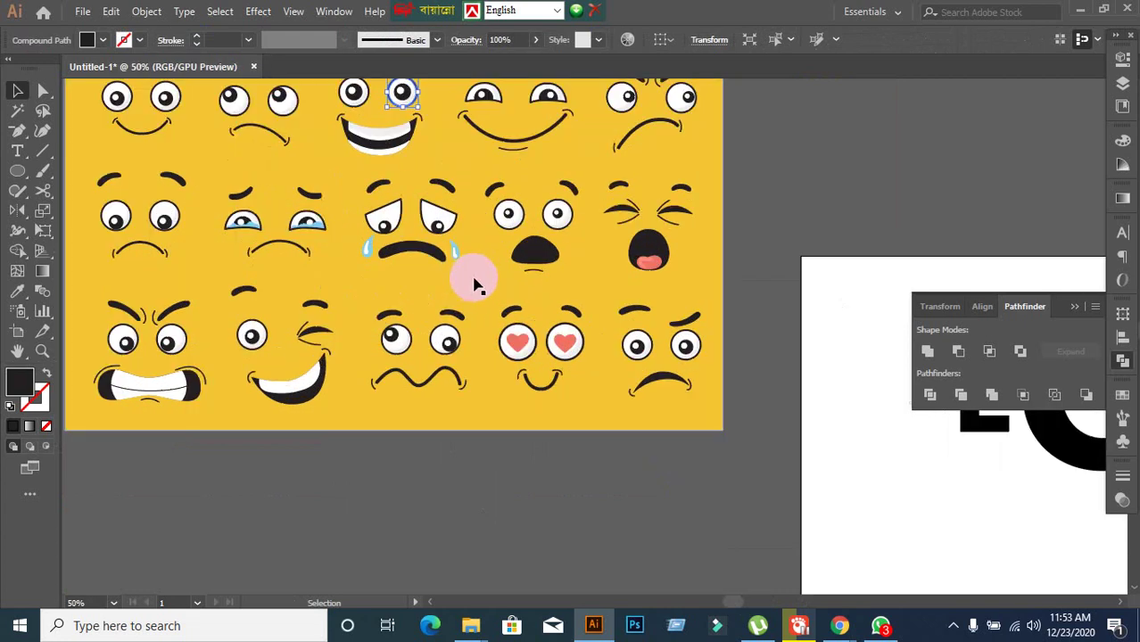
click(114, 219)
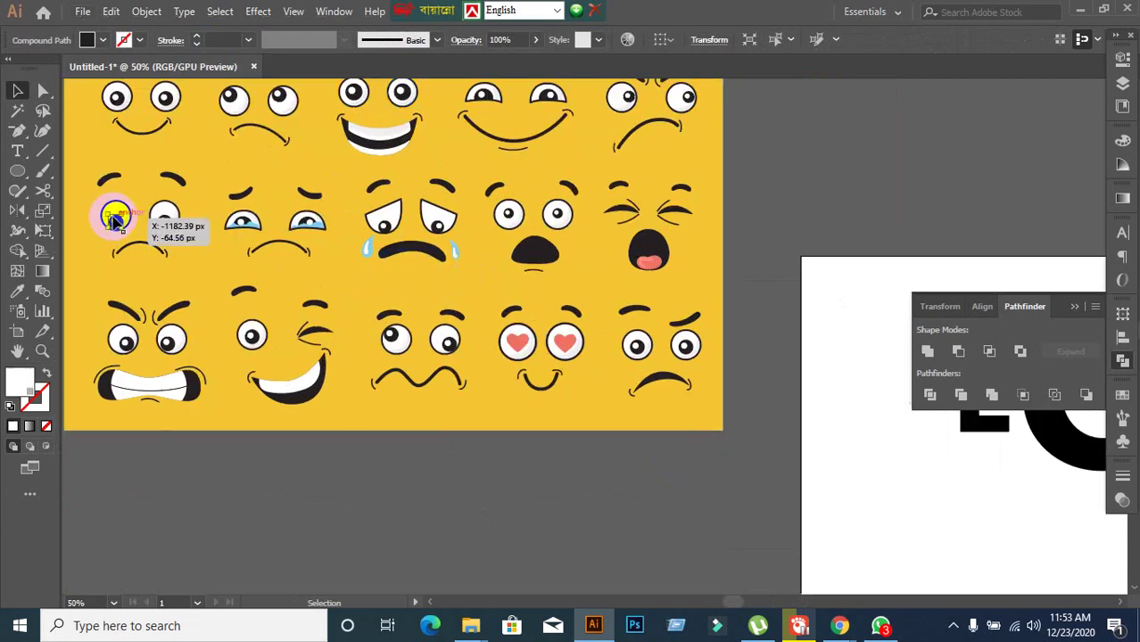
click(400, 493)
drag(496, 479, 641, 468)
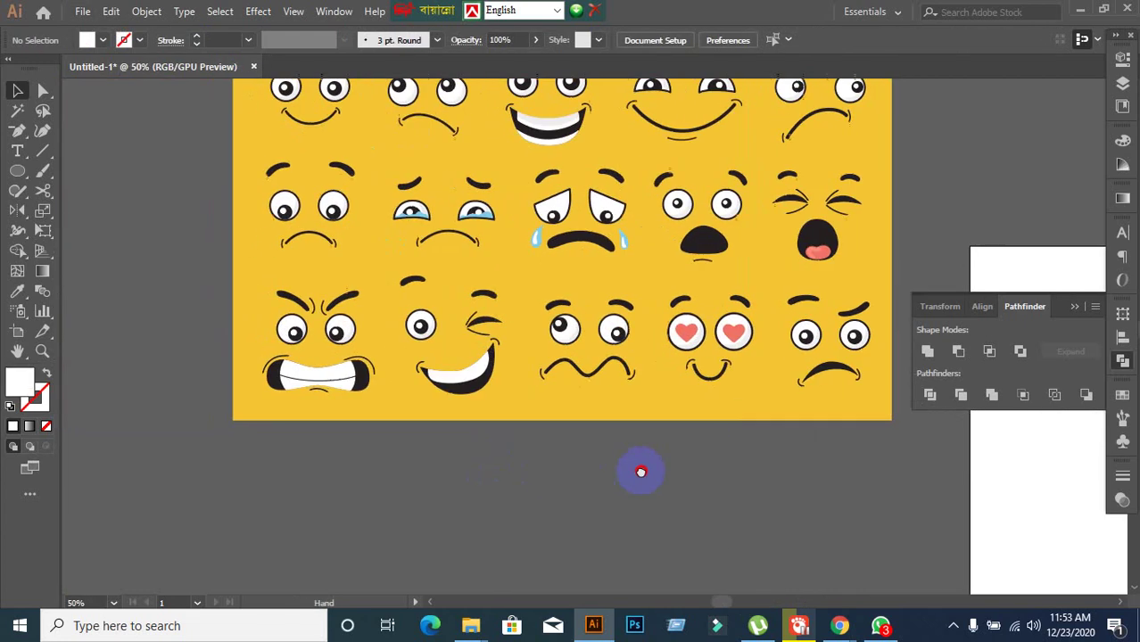
click(284, 258)
key(Delete)
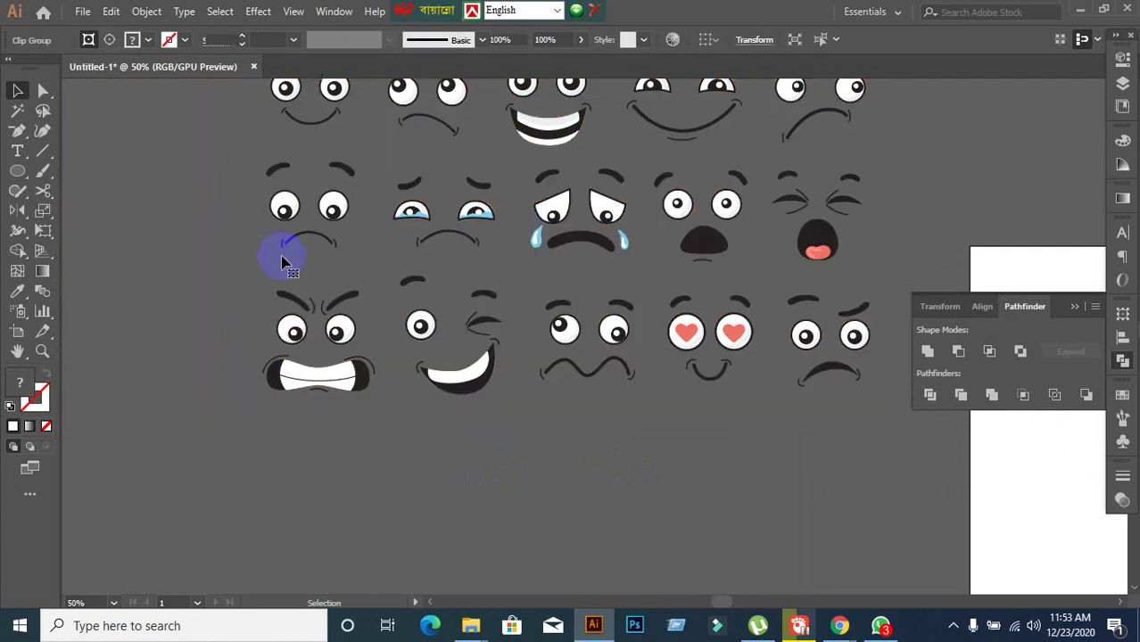
Take the eyes and eyebrows of the first smiling face and place them on the artboard just before the letter L
click(745, 337)
click(754, 401)
drag(759, 399, 695, 405)
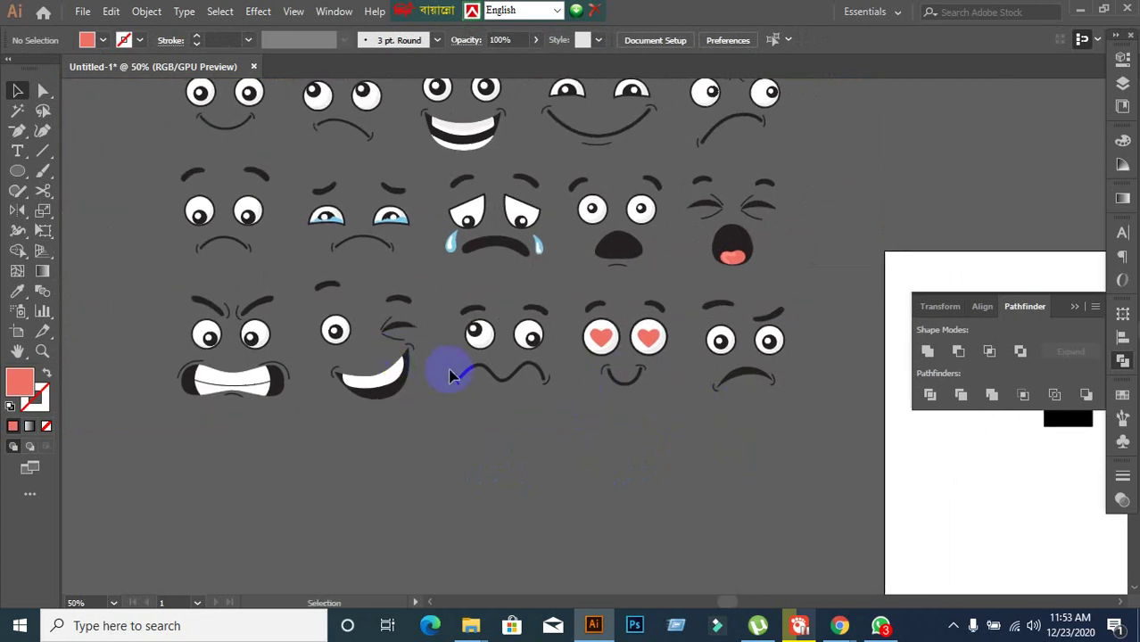
scroll(571, 460, up, 1)
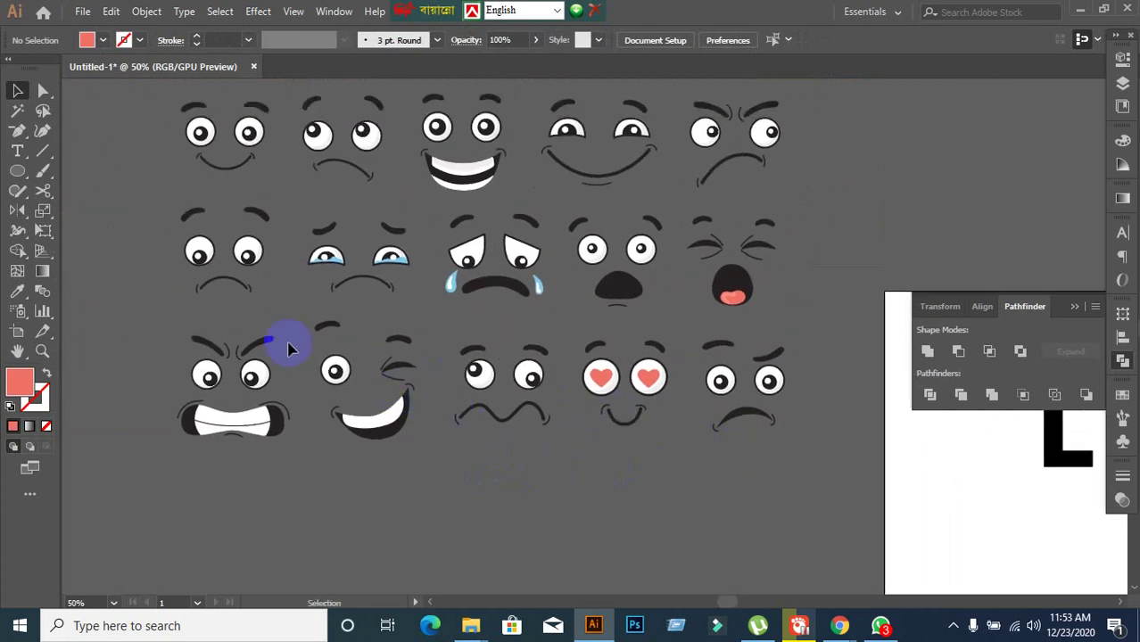
scroll(288, 273, up, 1)
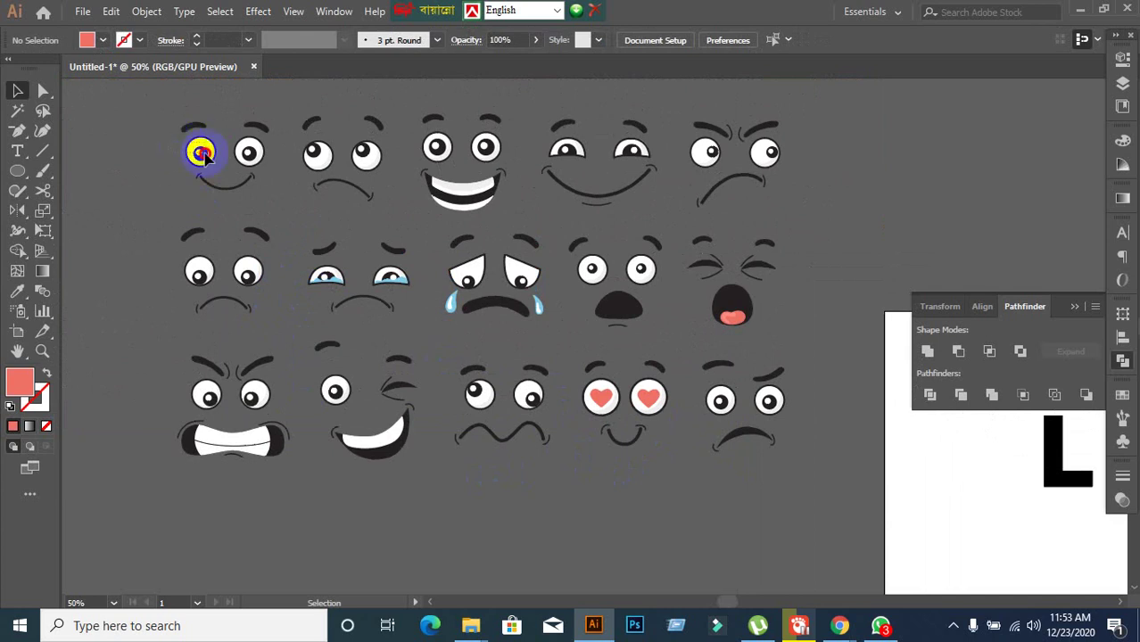
drag(275, 163, 277, 163)
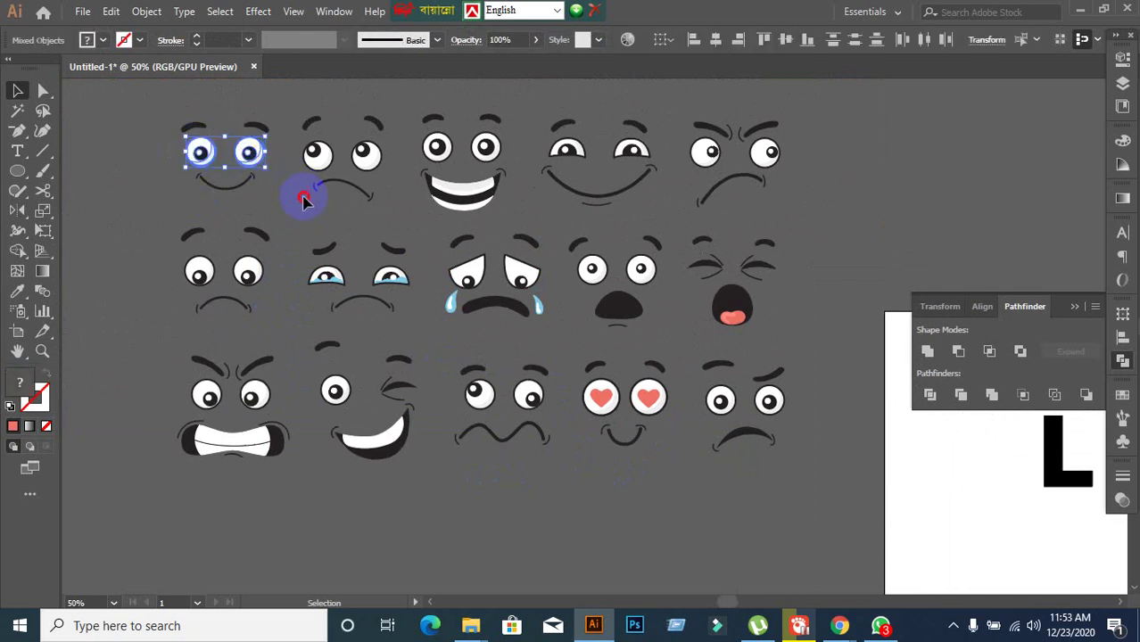
click(304, 201)
click(271, 159)
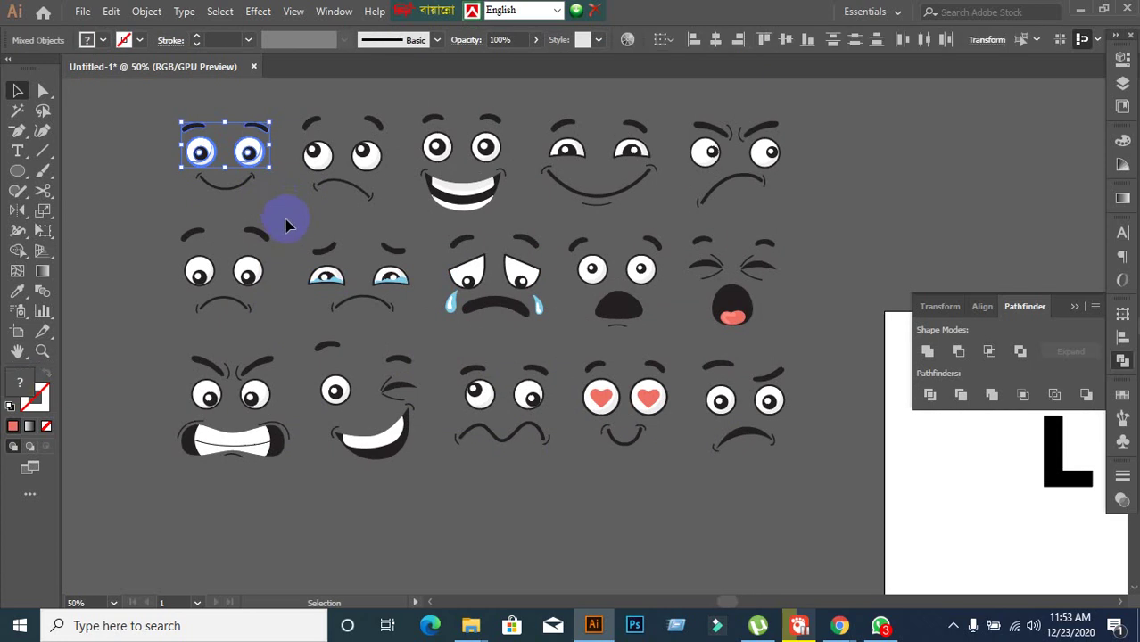
drag(249, 153, 998, 474)
drag(997, 522, 648, 500)
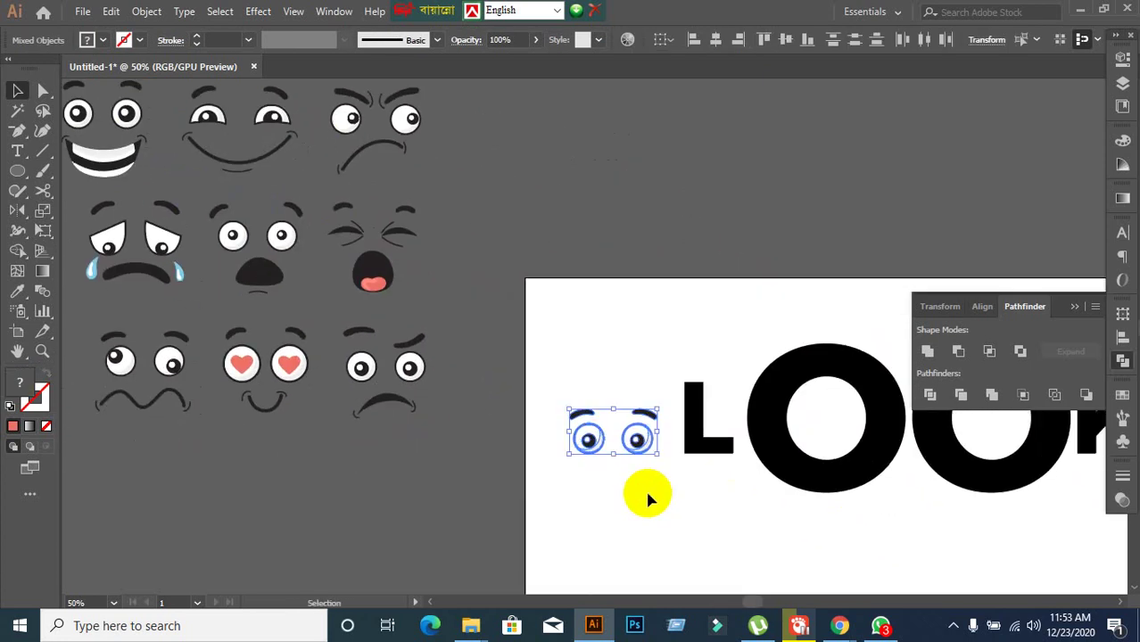
Group both eyes and both eyebrows on the artboard into one object
click(657, 529)
scroll(746, 517, up, 1)
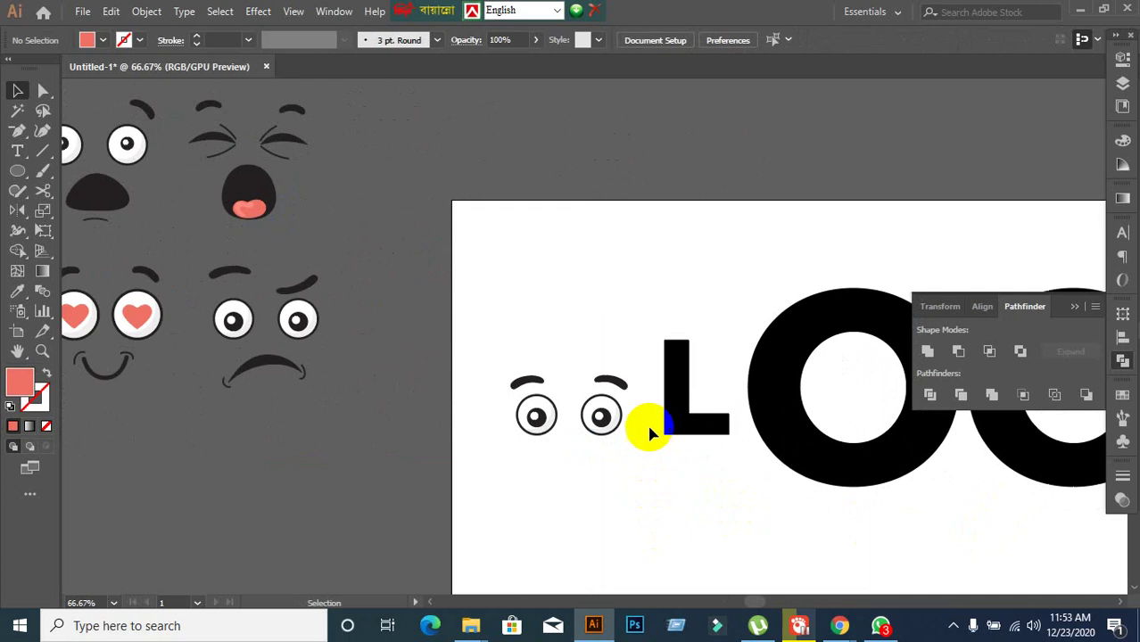
scroll(571, 460, up, 2)
scroll(499, 375, up, 3)
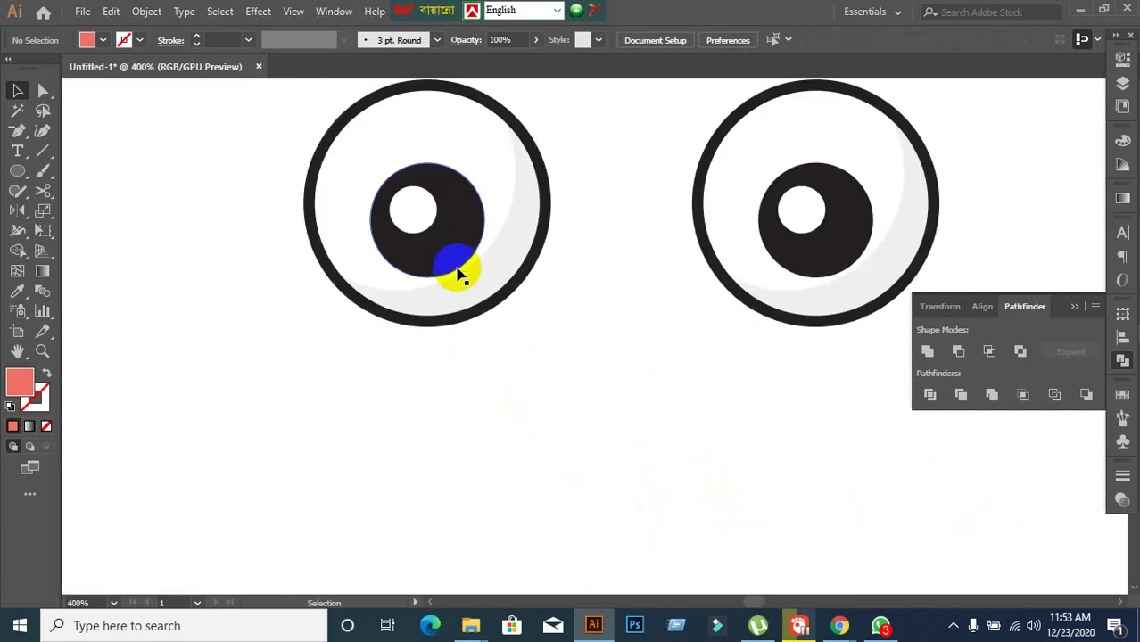
scroll(456, 275, up, 2)
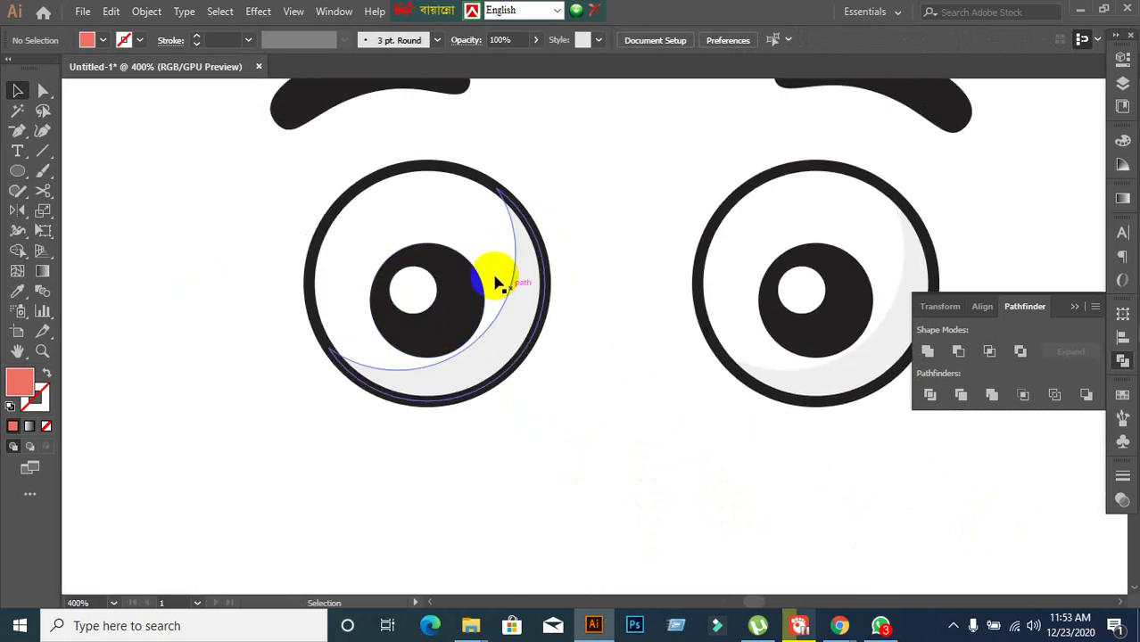
scroll(498, 287, down, 1)
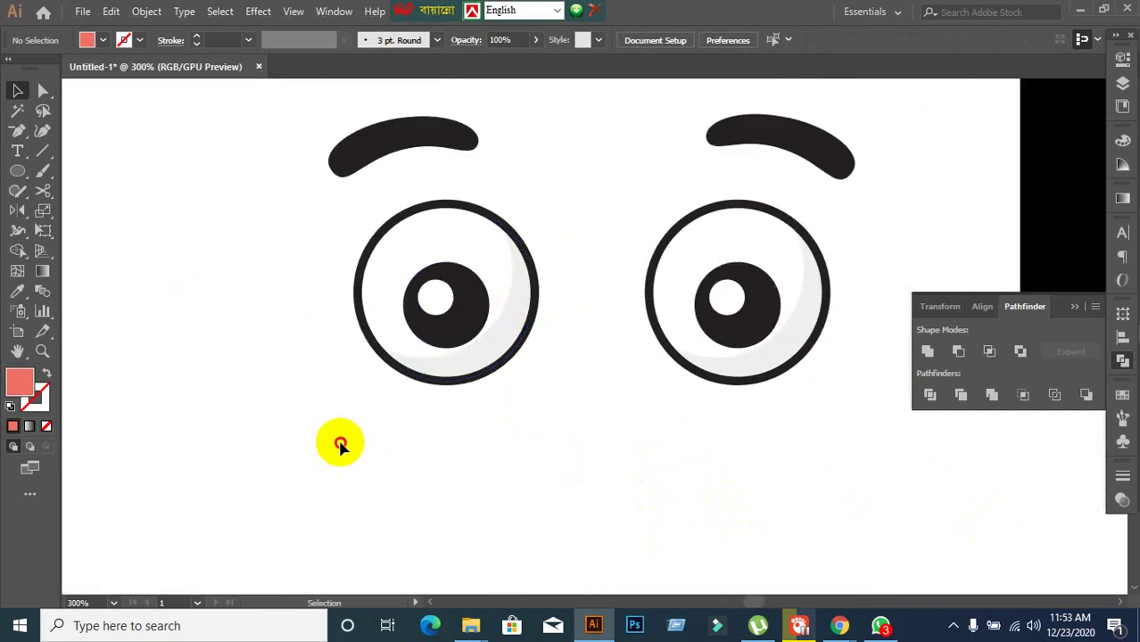
drag(340, 443, 907, 185)
click(815, 453)
scroll(817, 453, down, 2)
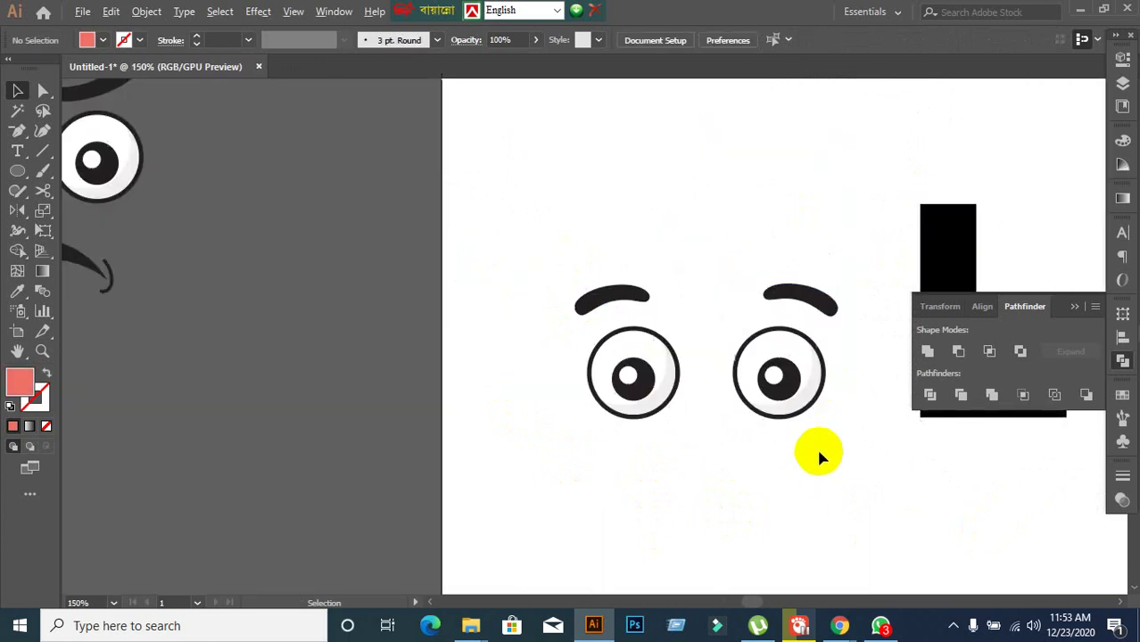
Ungroup the LOOK lettering into separate letters
scroll(589, 389, right, 5)
scroll(469, 287, down, 3)
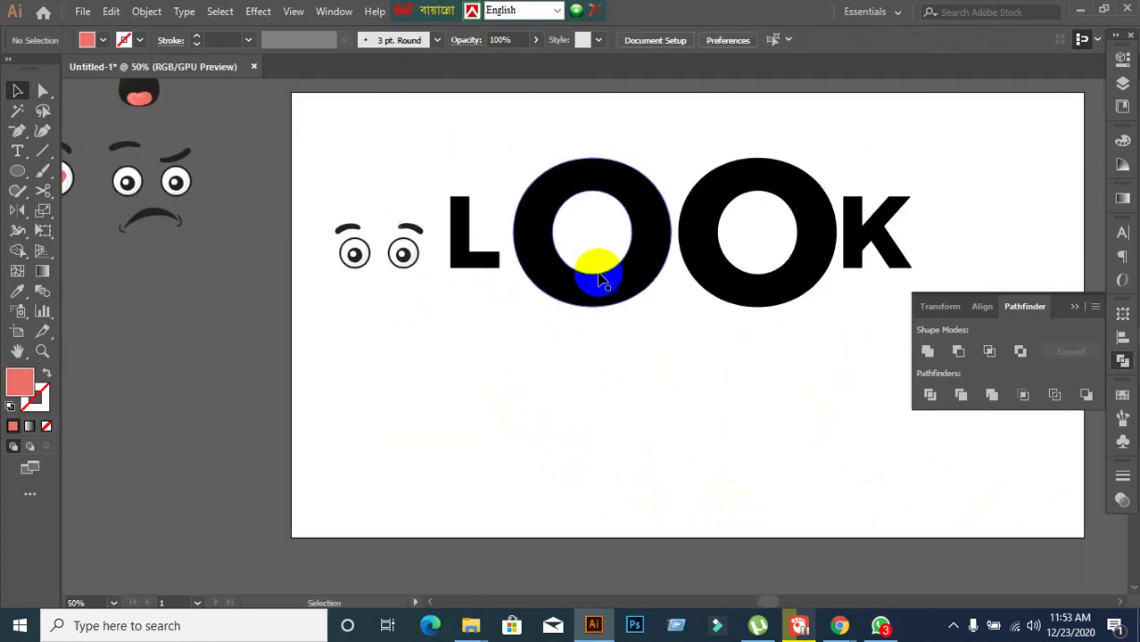
click(600, 279)
right_click(634, 279)
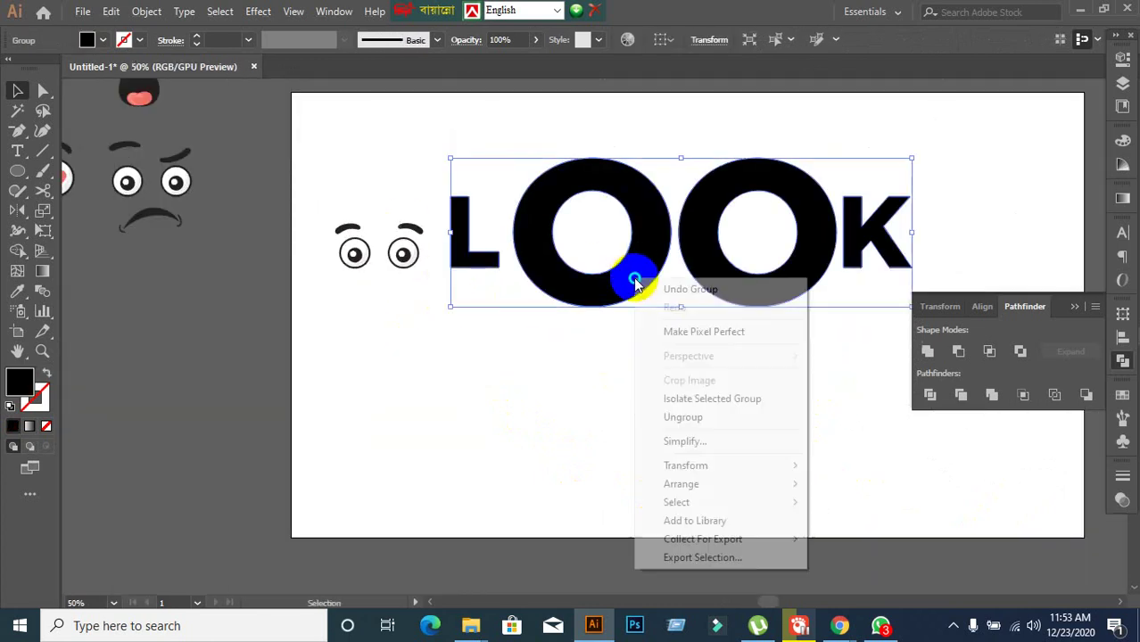
click(683, 420)
click(431, 300)
scroll(416, 275, up, 2)
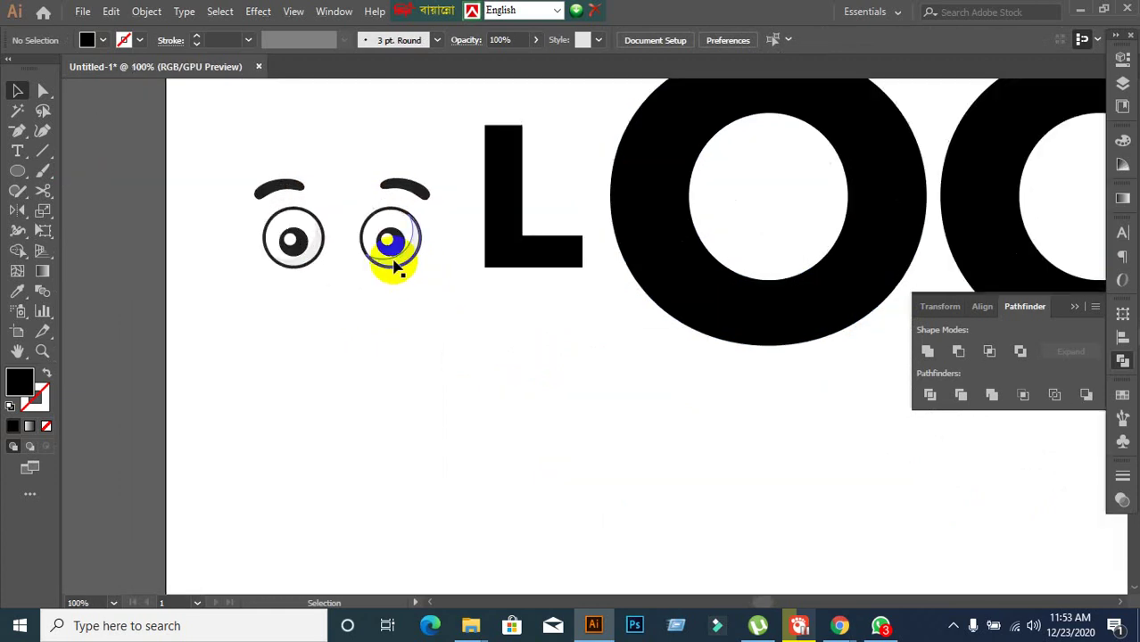
click(394, 274)
scroll(388, 337, down, 2)
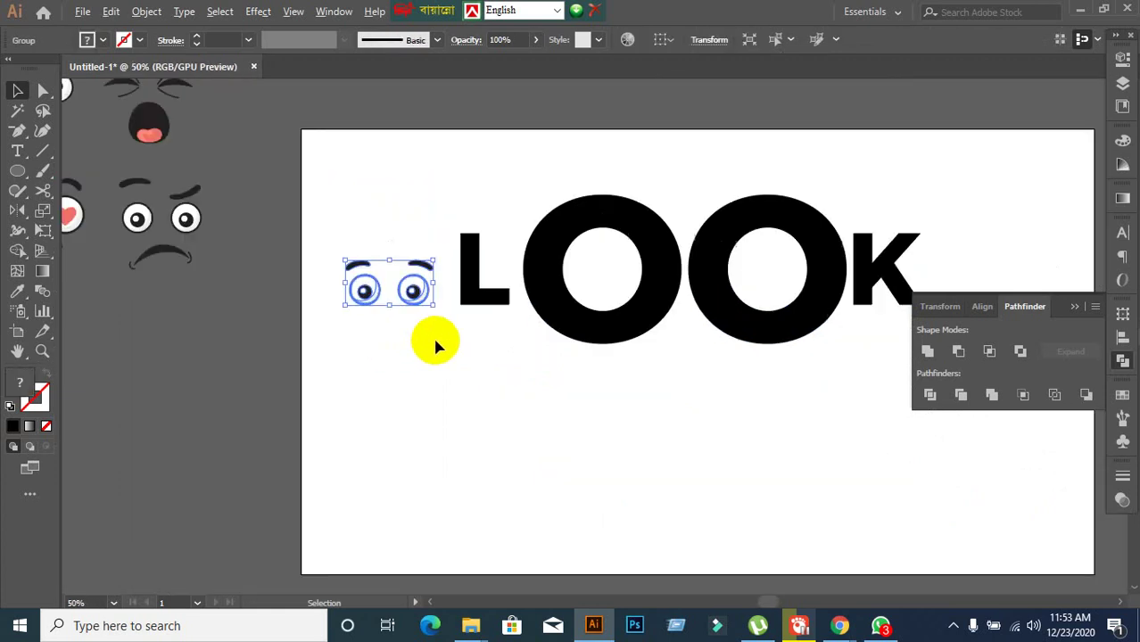
click(584, 332)
key(Delete)
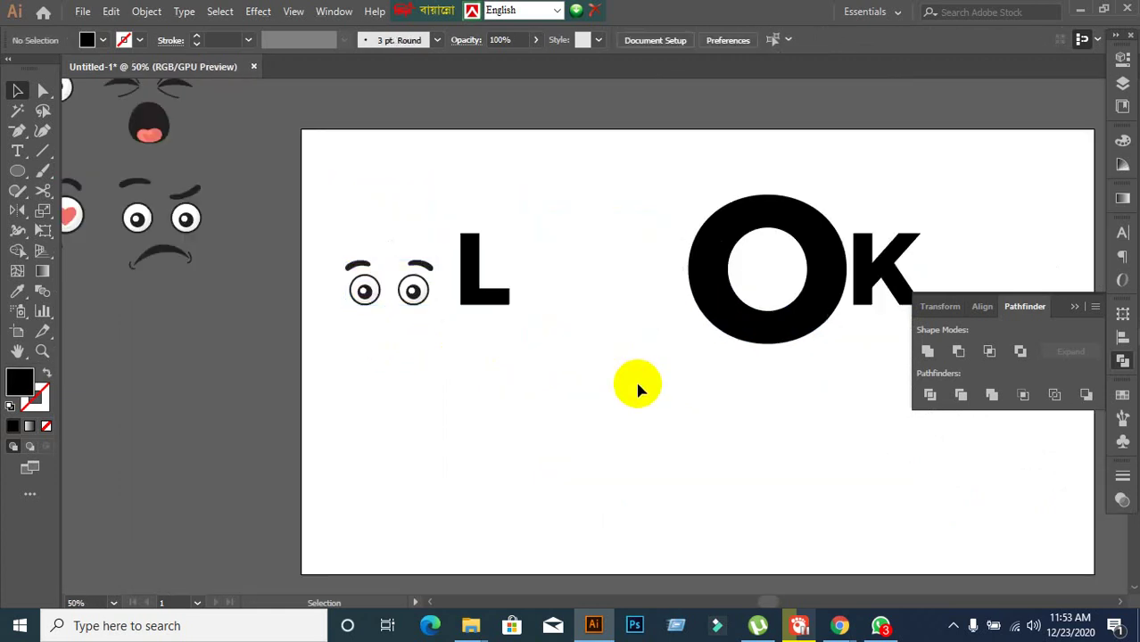
key(ctrl+z)
click(349, 438)
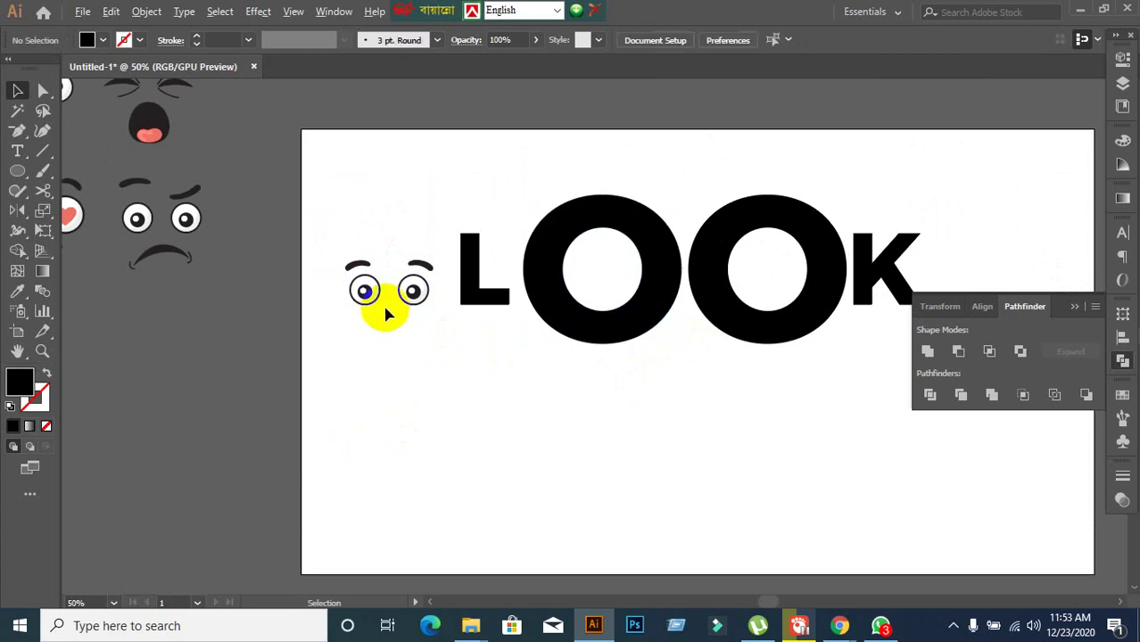
Delete both large Os from the wordmark, leaving the L and K
scroll(387, 312, up, 2)
scroll(387, 312, down, 2)
click(550, 336)
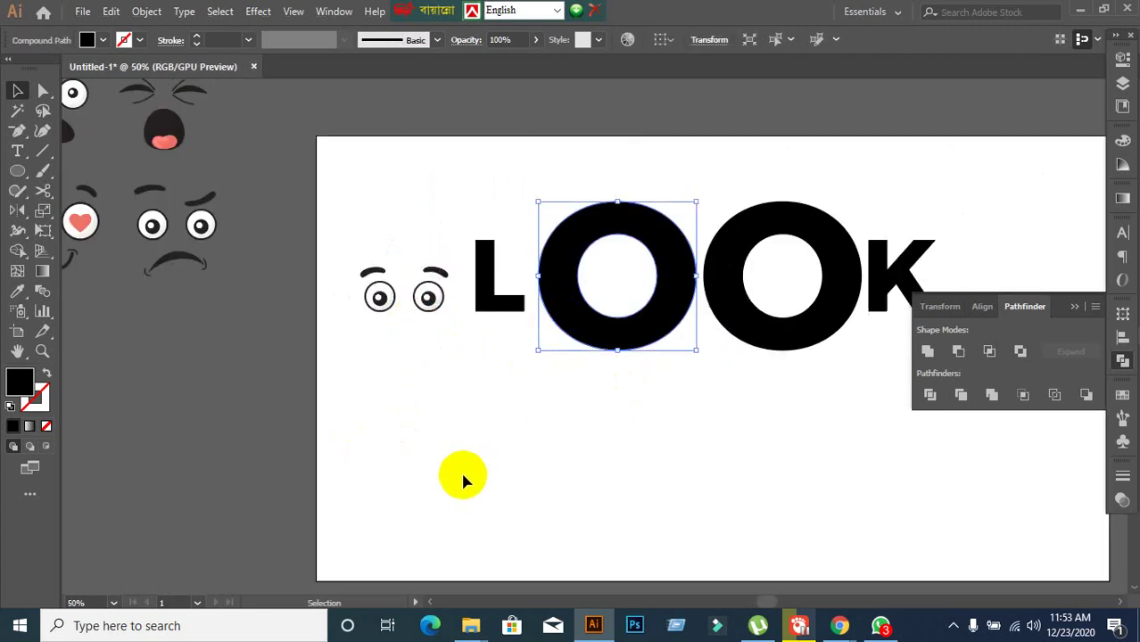
key(Delete)
click(810, 343)
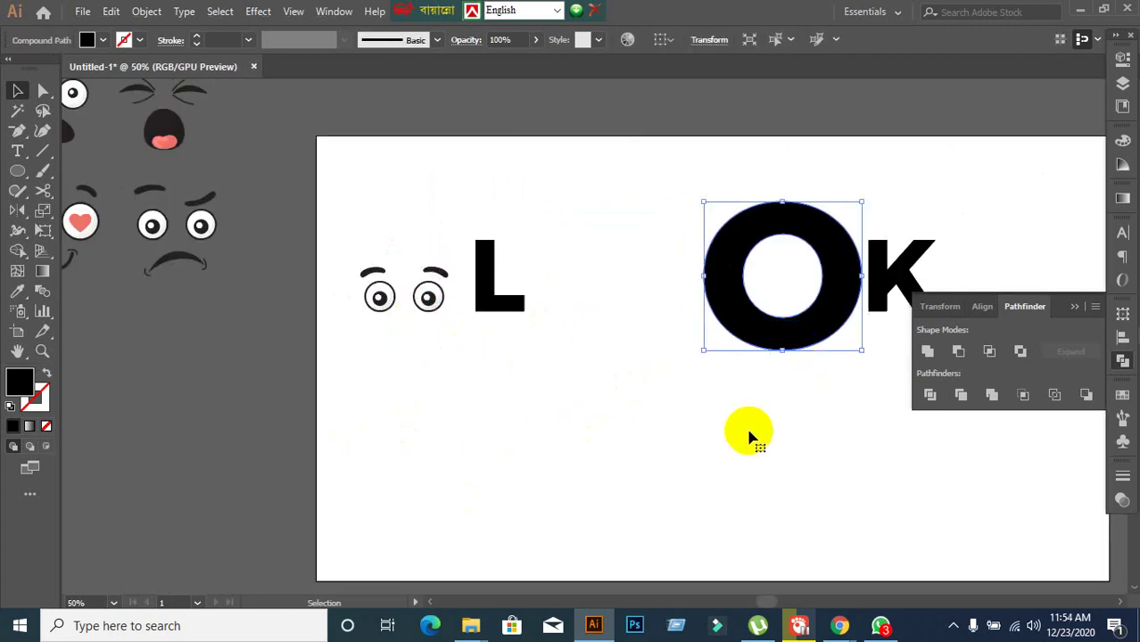
key(Delete)
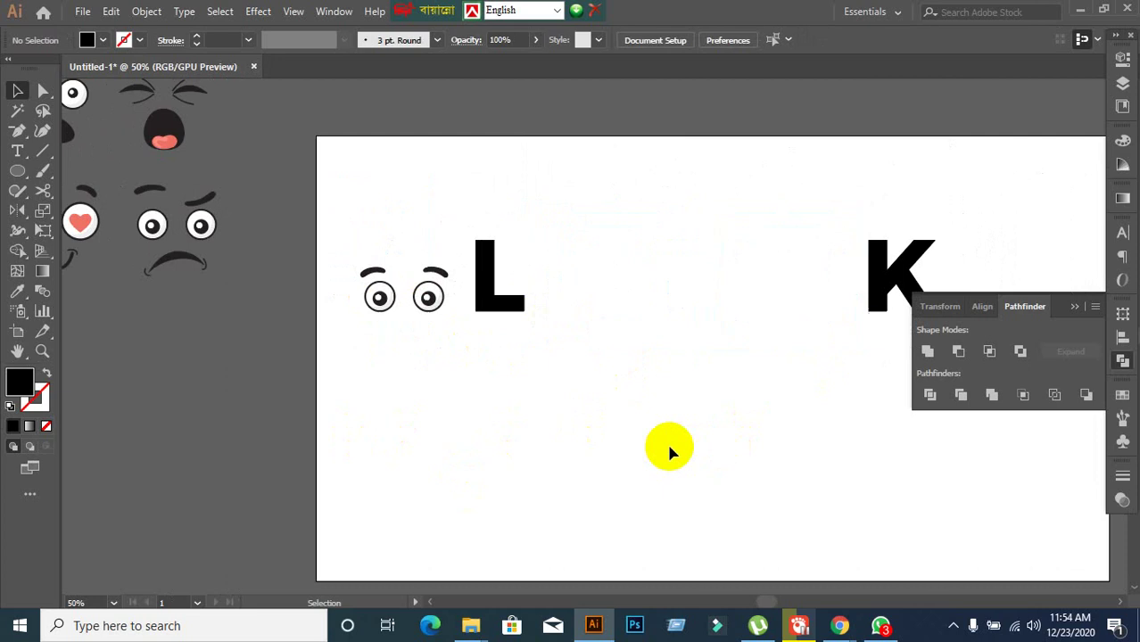
Move the grouped cartoon eyes between the L and K and enlarge them to stand in for the two Os
click(427, 300)
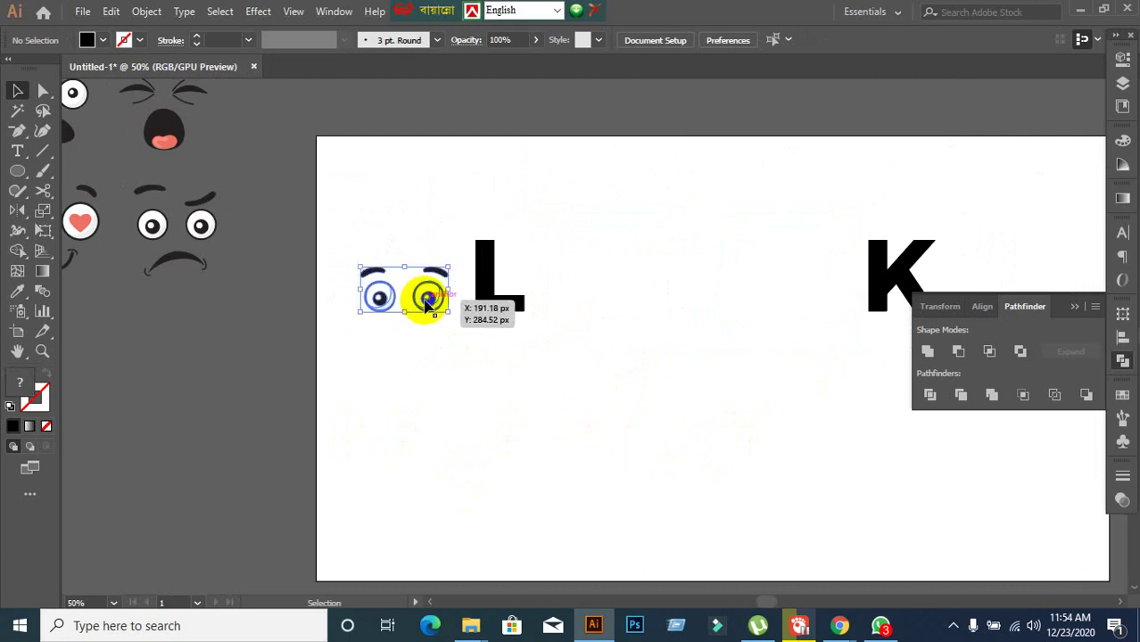
drag(427, 303, 752, 302)
drag(683, 262, 721, 269)
click(736, 413)
Move the K close to the second eye and adjust the L beside the first eye so the letter spacing is balanced
click(876, 306)
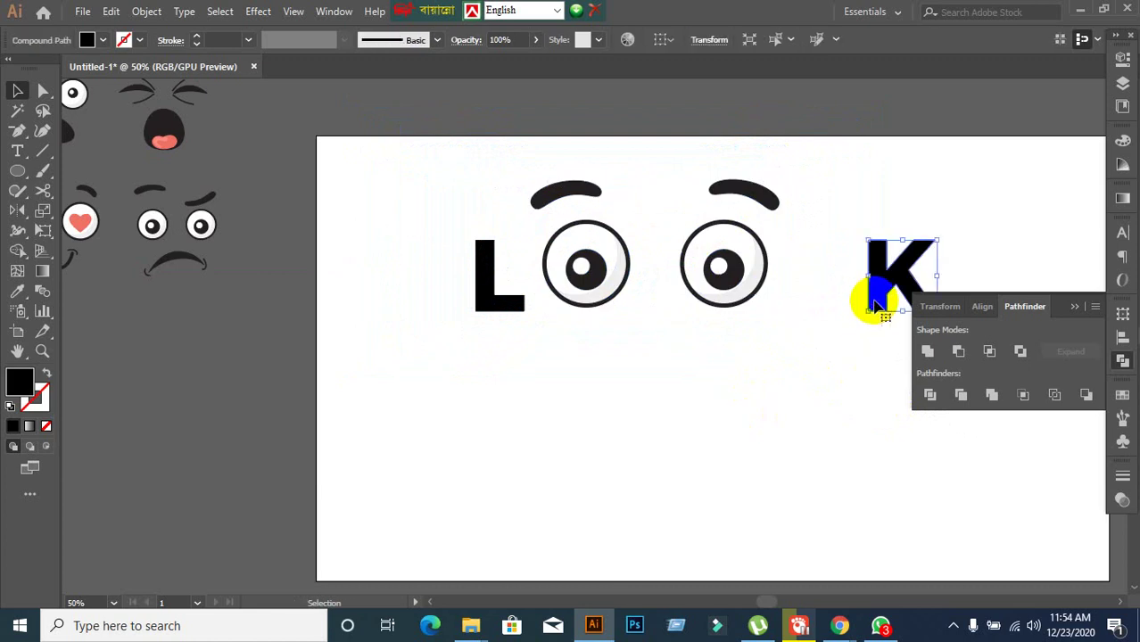
drag(876, 305, 791, 280)
click(759, 384)
drag(491, 305, 506, 306)
click(525, 323)
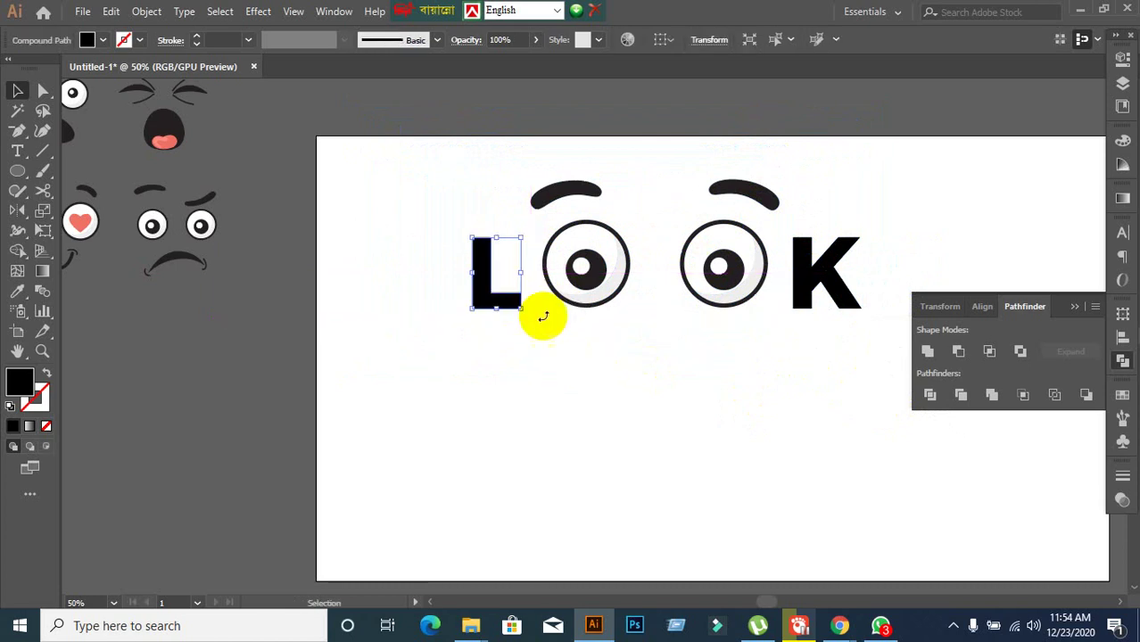
click(598, 447)
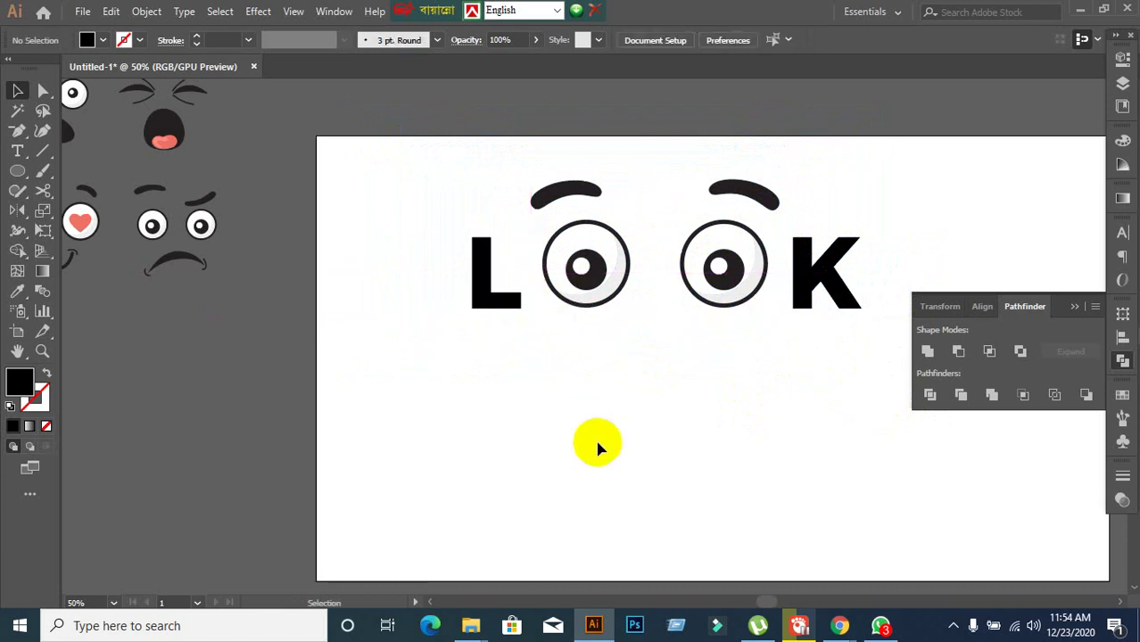
Move the whole LOOK wordmark with its eyes and eyebrows off toward the artboard's upper-right corner and deselect it
scroll(695, 448, down, 1)
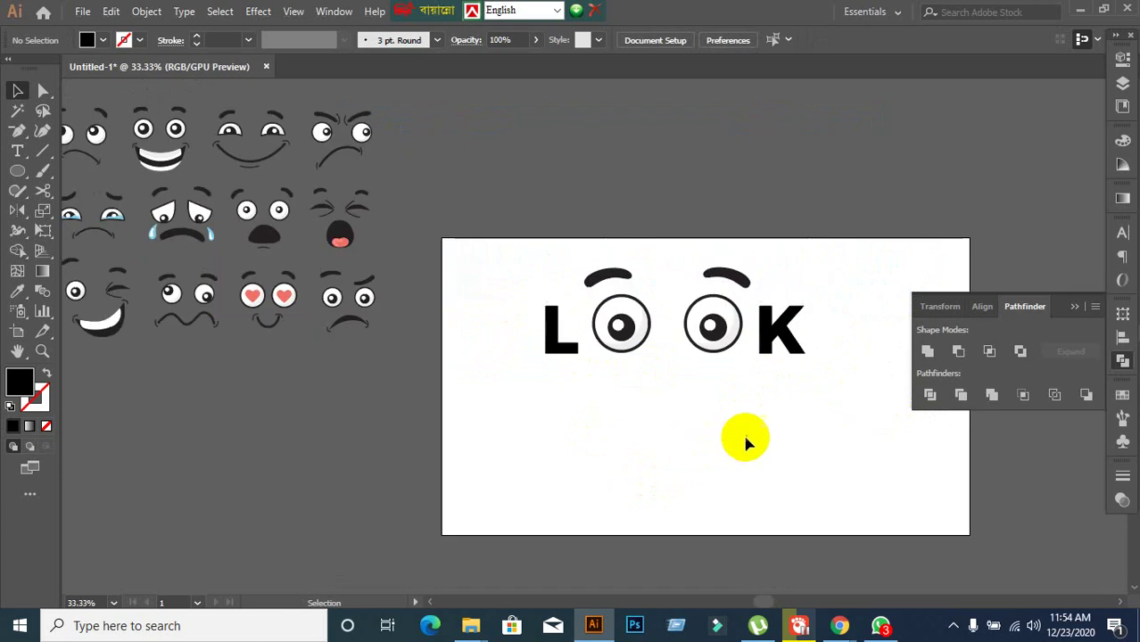
drag(746, 443, 614, 359)
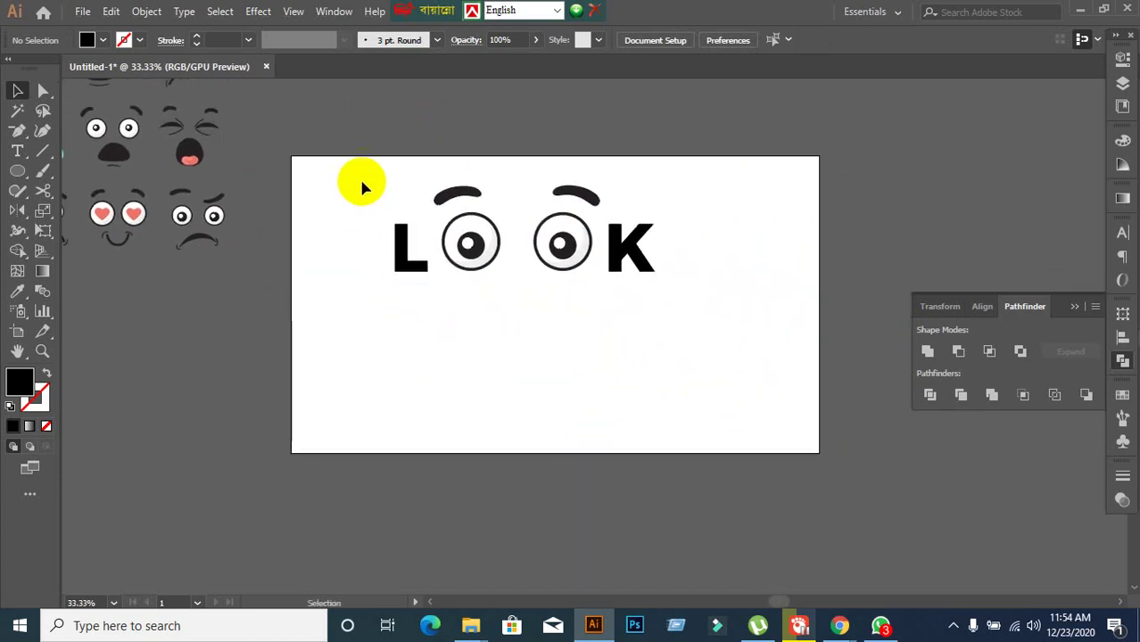
drag(362, 184, 744, 306)
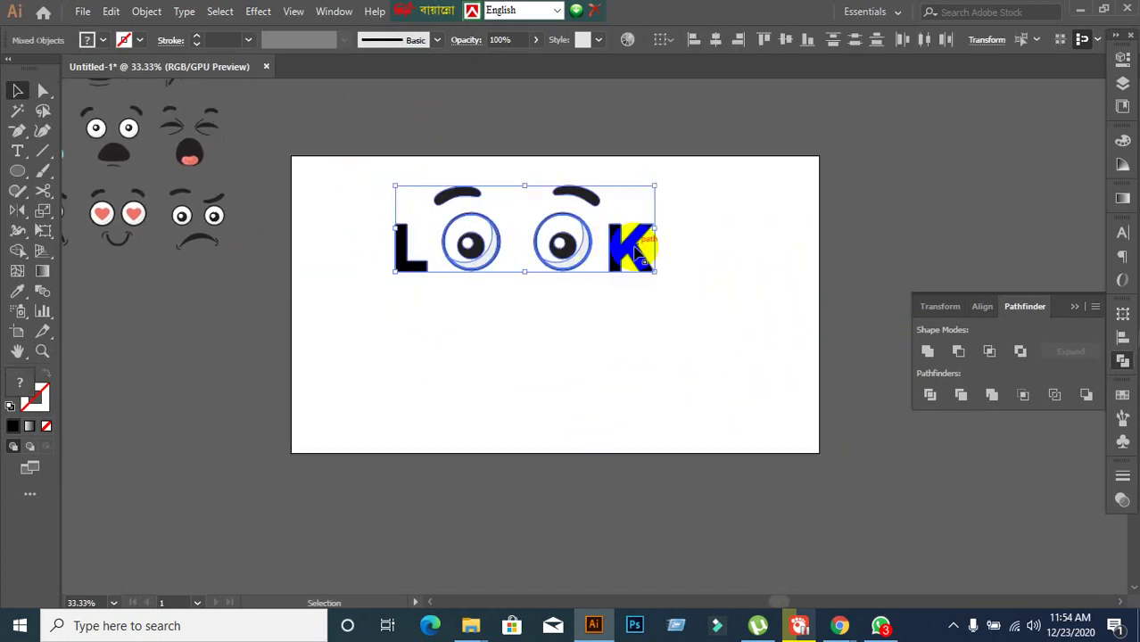
drag(635, 254, 889, 159)
click(630, 257)
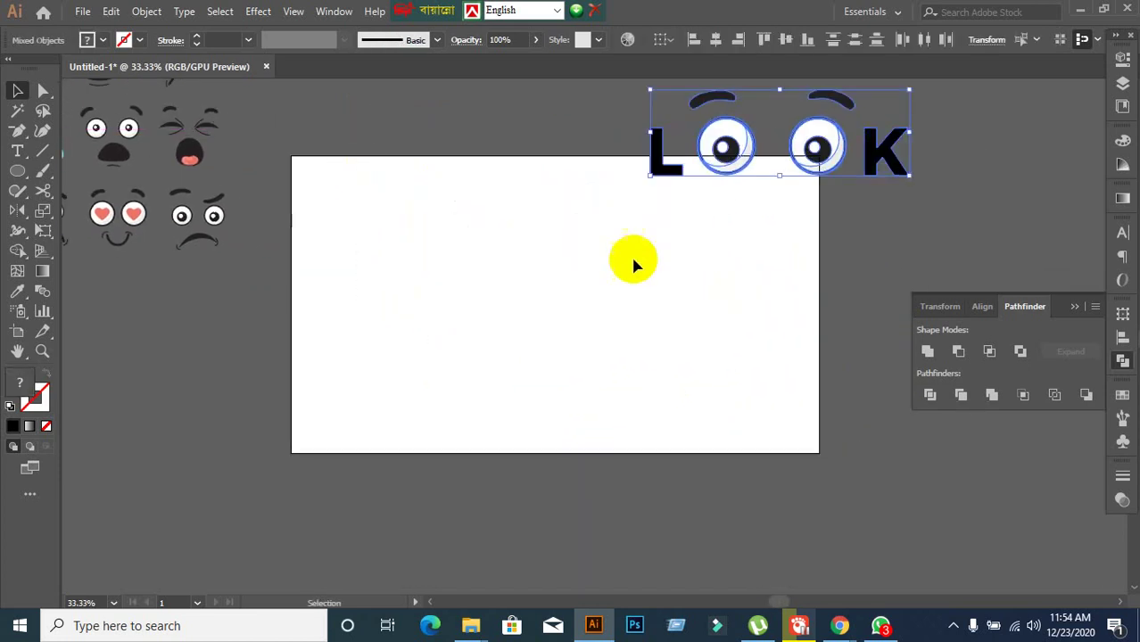
Add the text HALF in Montserrat Bold on the artboard and enlarge it to about 204 pt
click(18, 151)
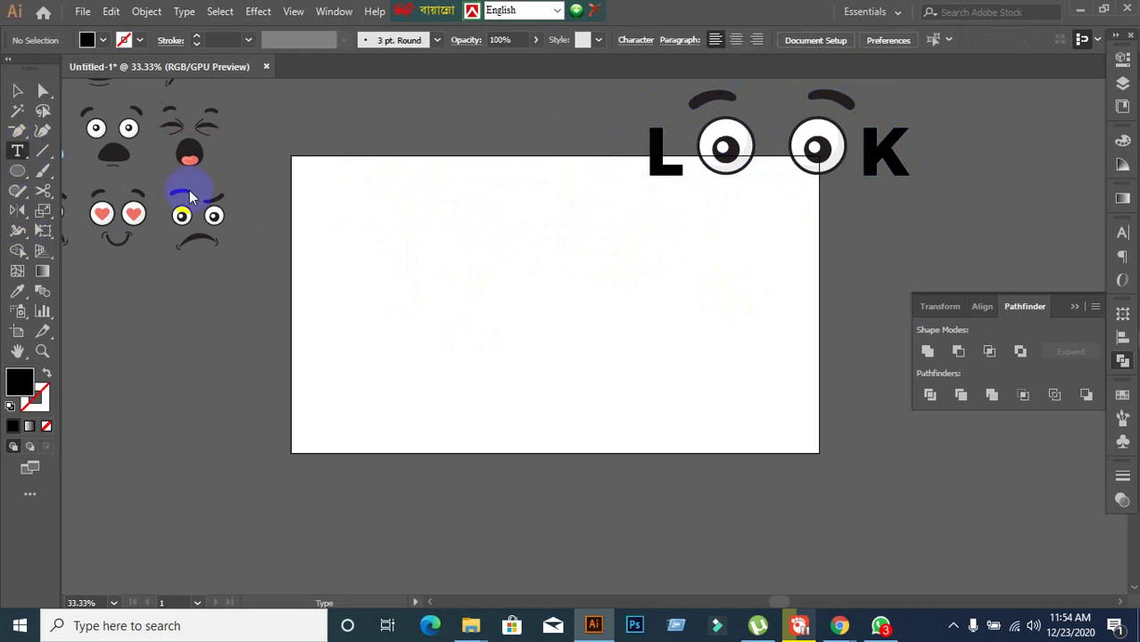
click(459, 255)
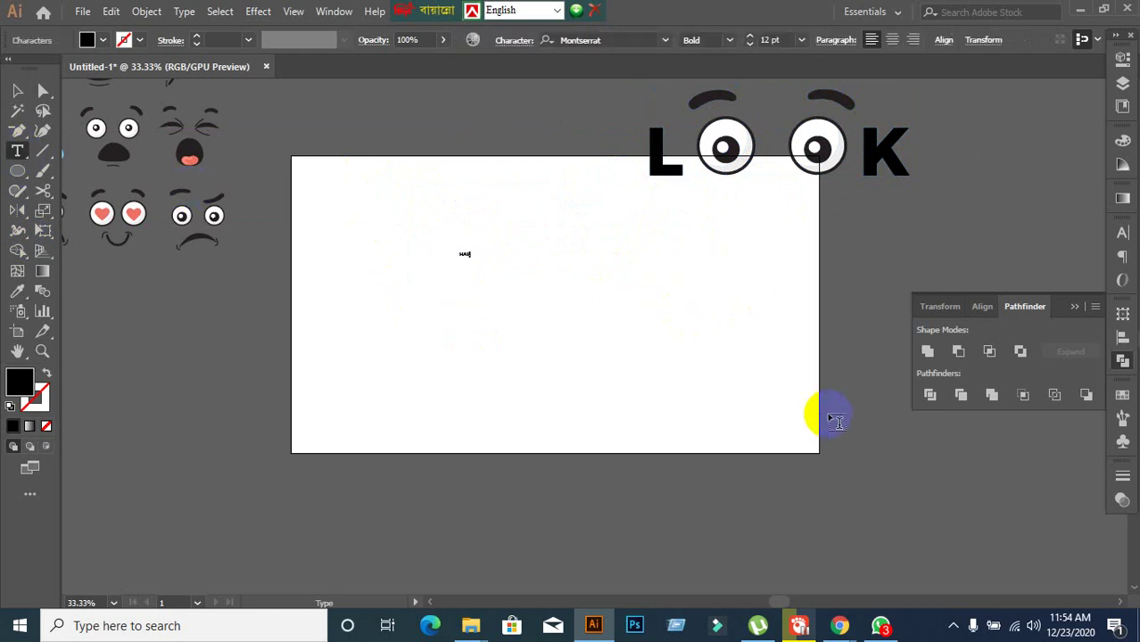
click(17, 91)
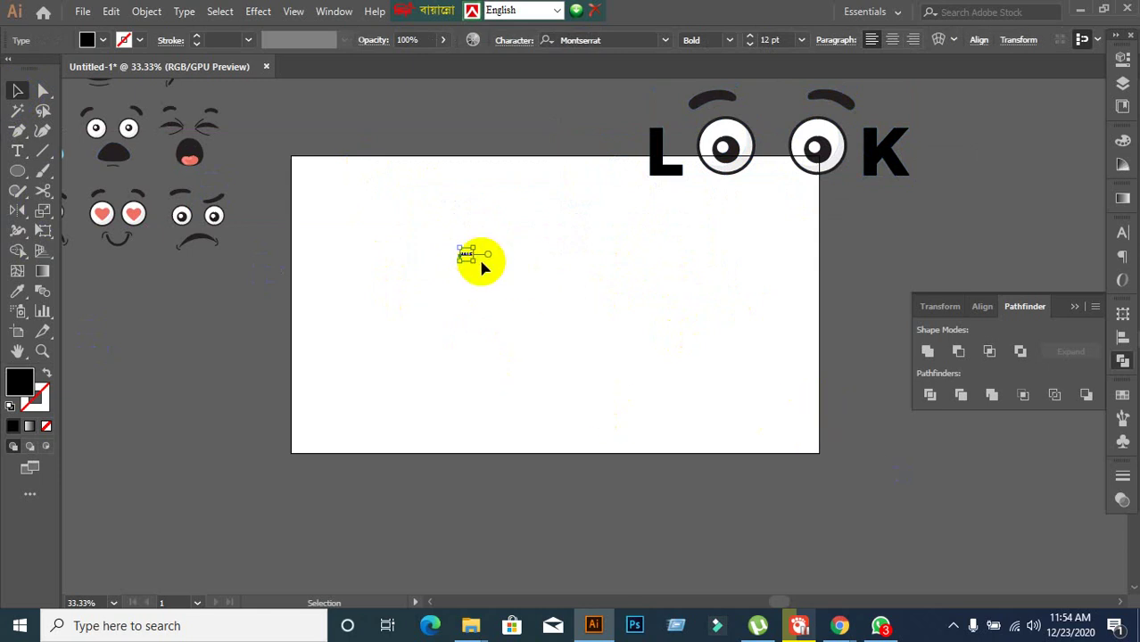
drag(474, 258, 687, 332)
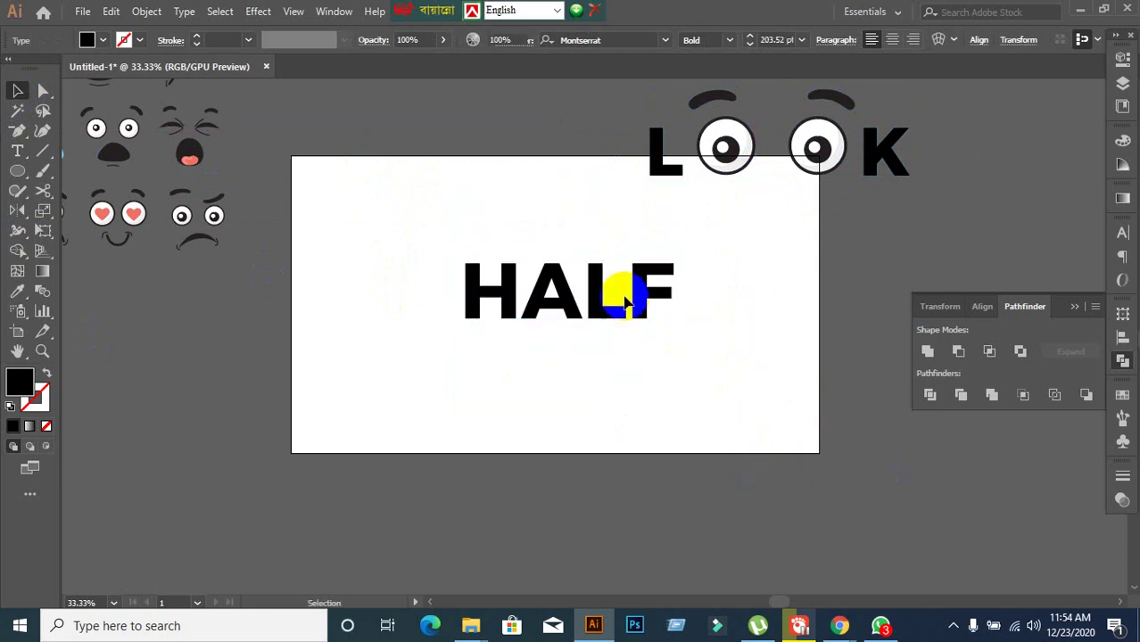
key(ctrl+shift+a)
Move the HALF text toward the artboard's upper-left area and enlarge it to about 337 pt
drag(606, 320, 512, 291)
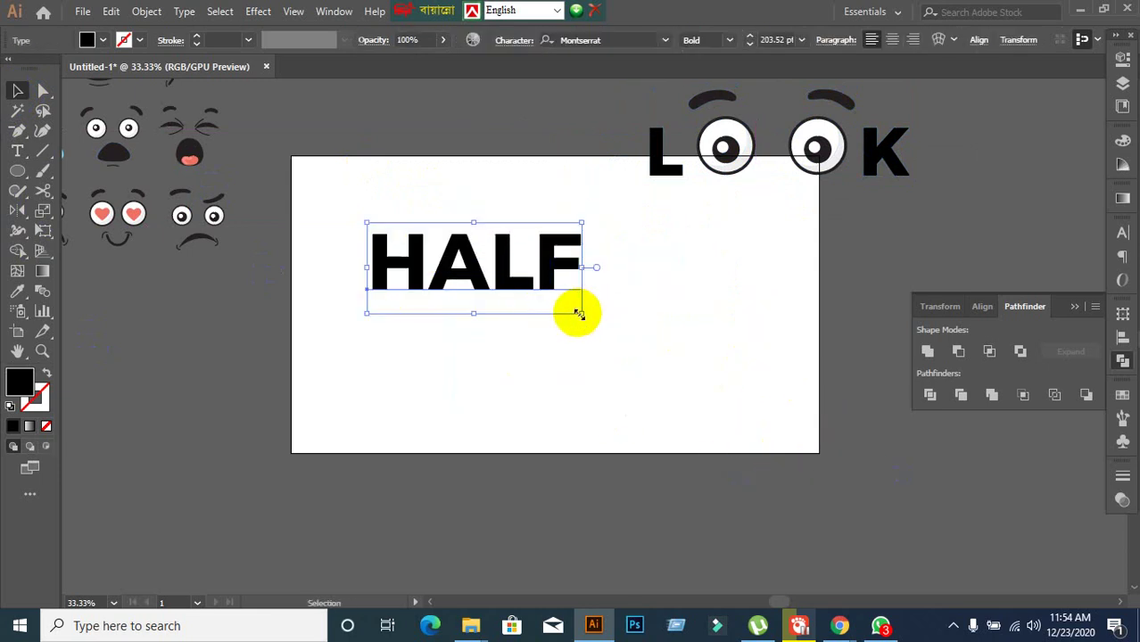
drag(578, 313, 710, 397)
click(580, 287)
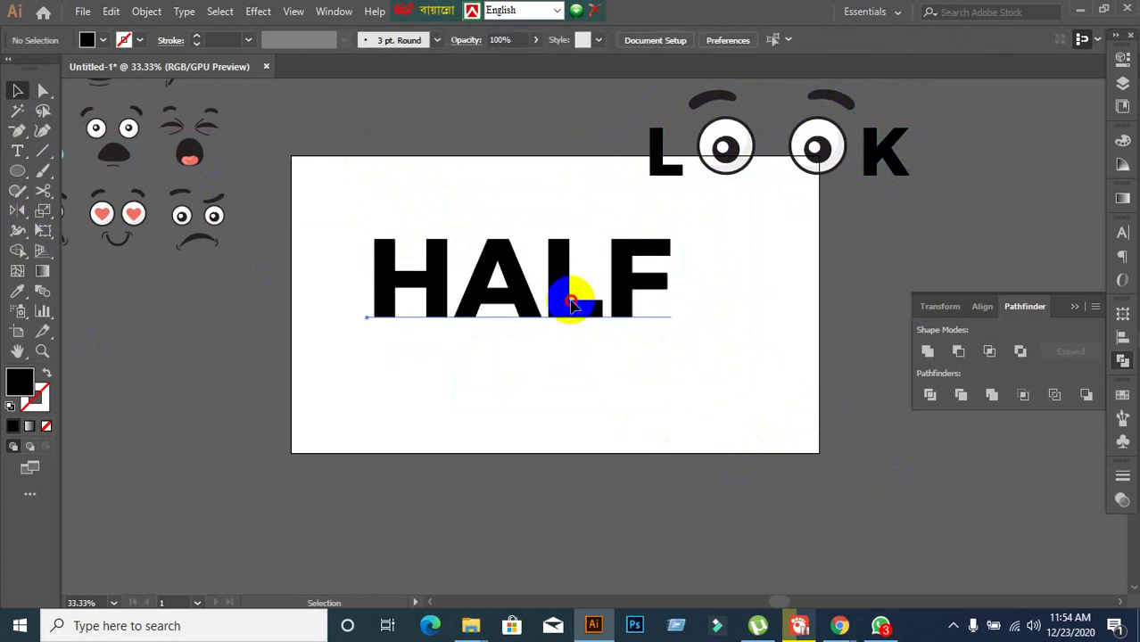
click(565, 316)
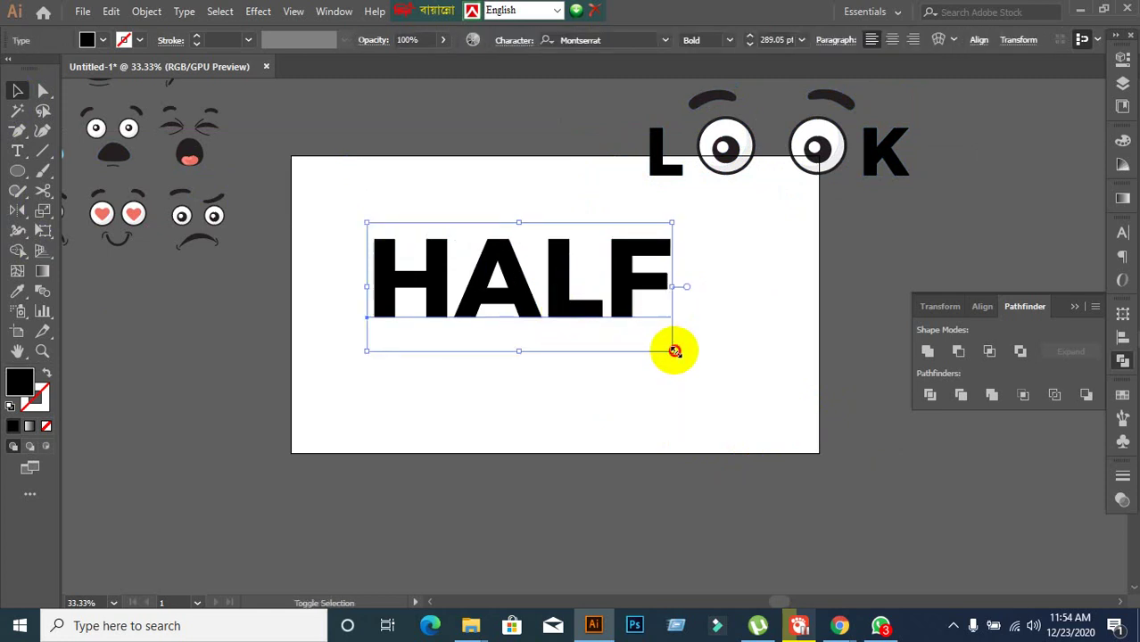
drag(674, 351, 720, 377)
click(616, 322)
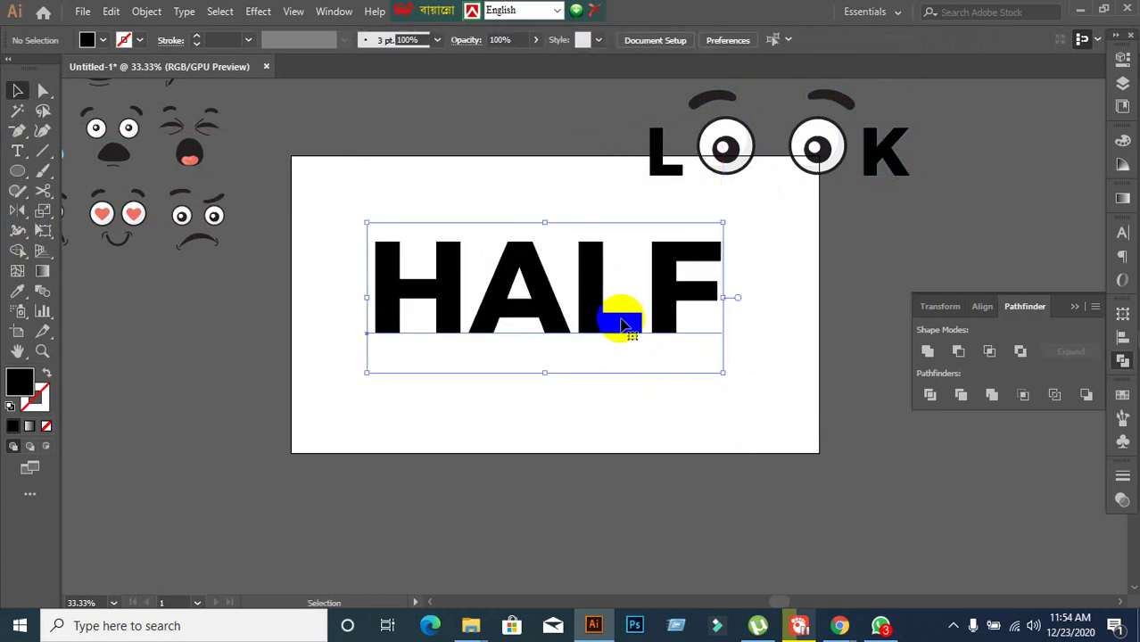
Turn off All Caps for the HALF text so it reads in lowercase
right_click(622, 324)
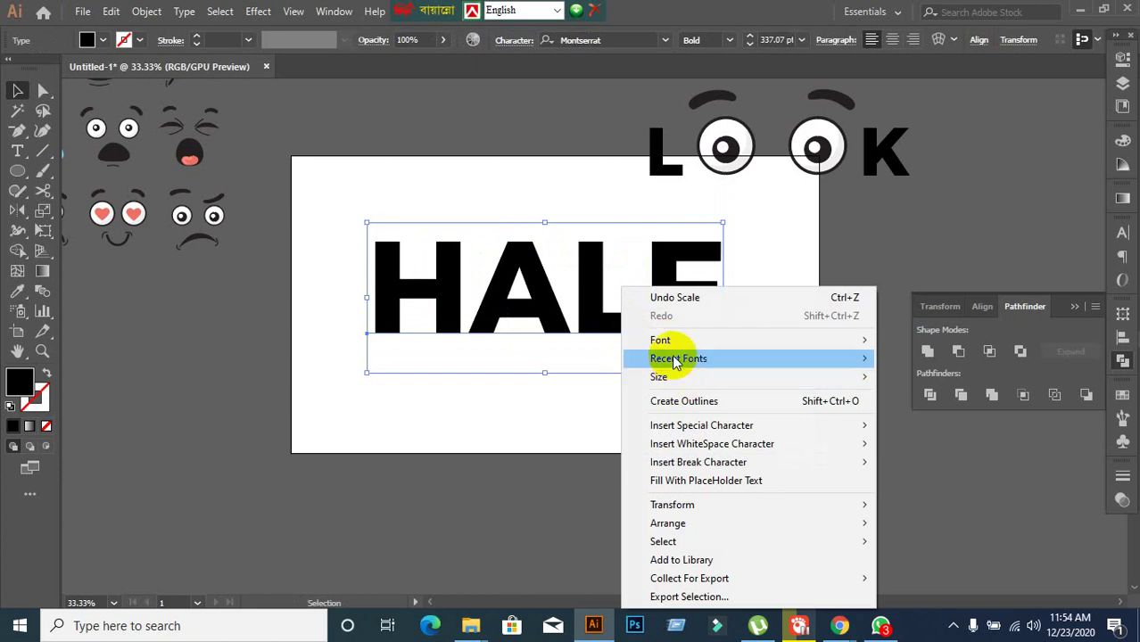
click(520, 443)
click(522, 288)
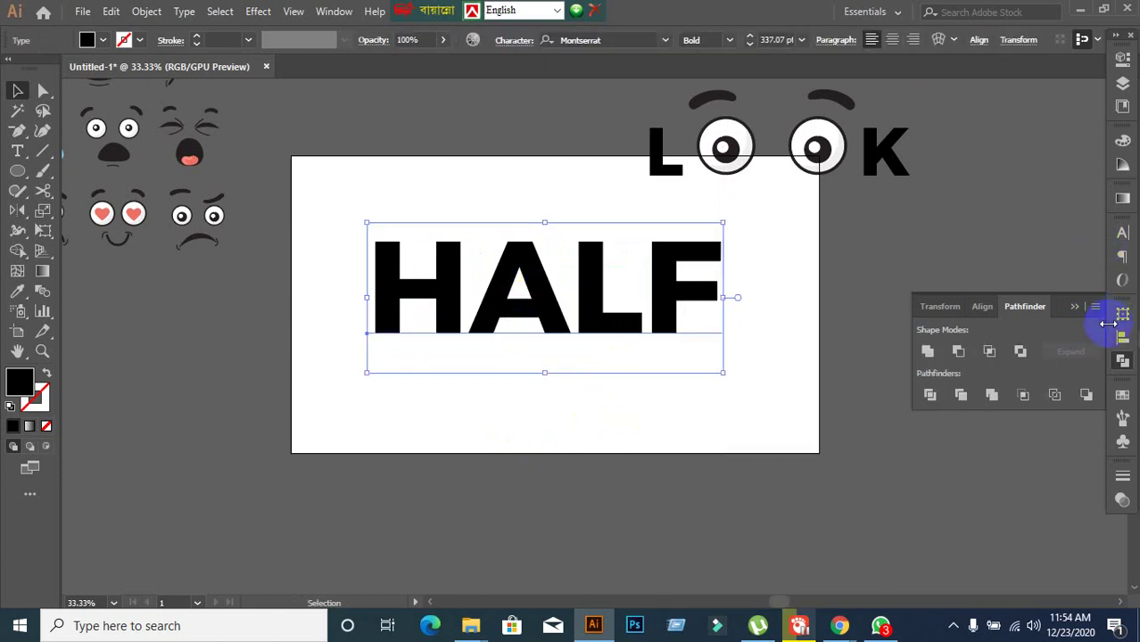
click(1122, 236)
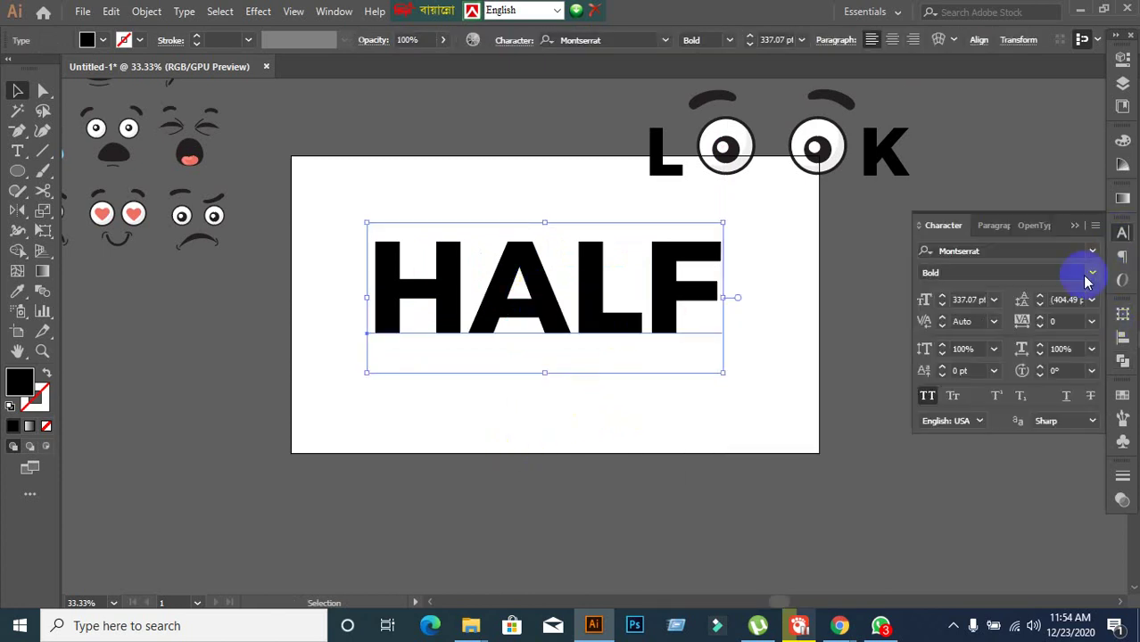
click(931, 395)
click(930, 395)
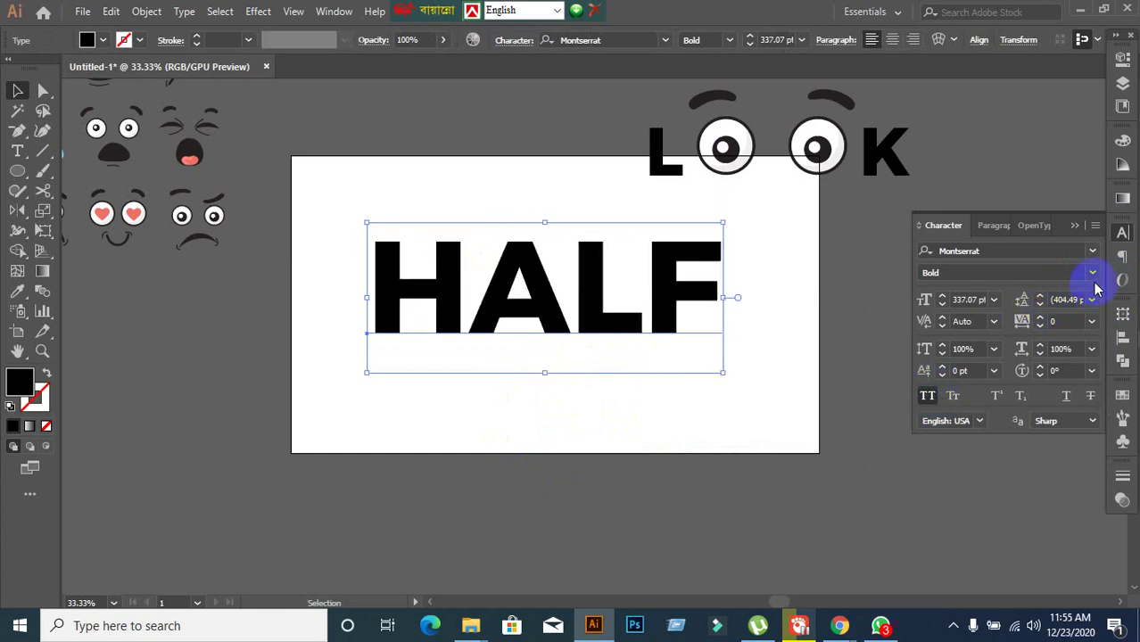
click(927, 397)
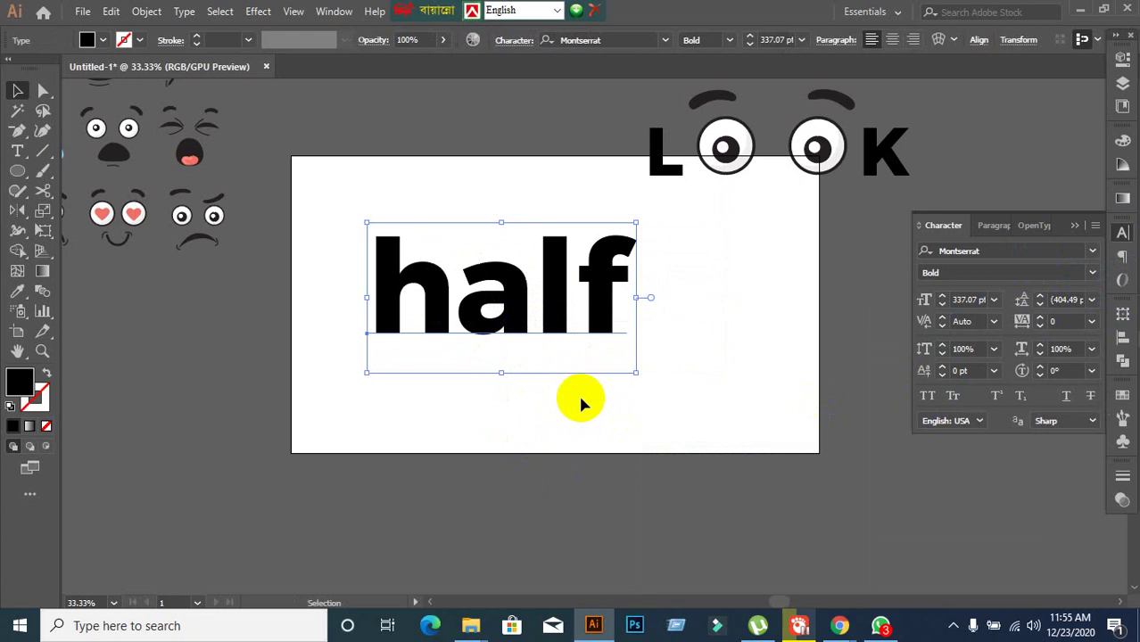
Set the font style of the word half to Montserrat SemiBold
click(1092, 275)
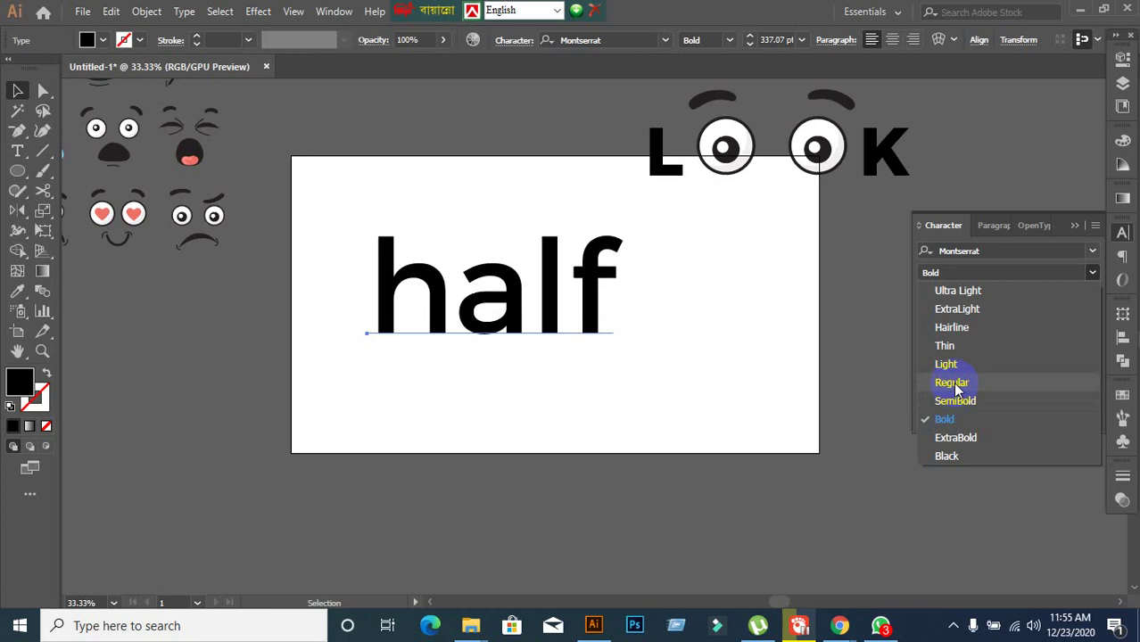
click(955, 401)
click(501, 402)
Convert the word half to outlines and ungroup it into separate letters
click(517, 326)
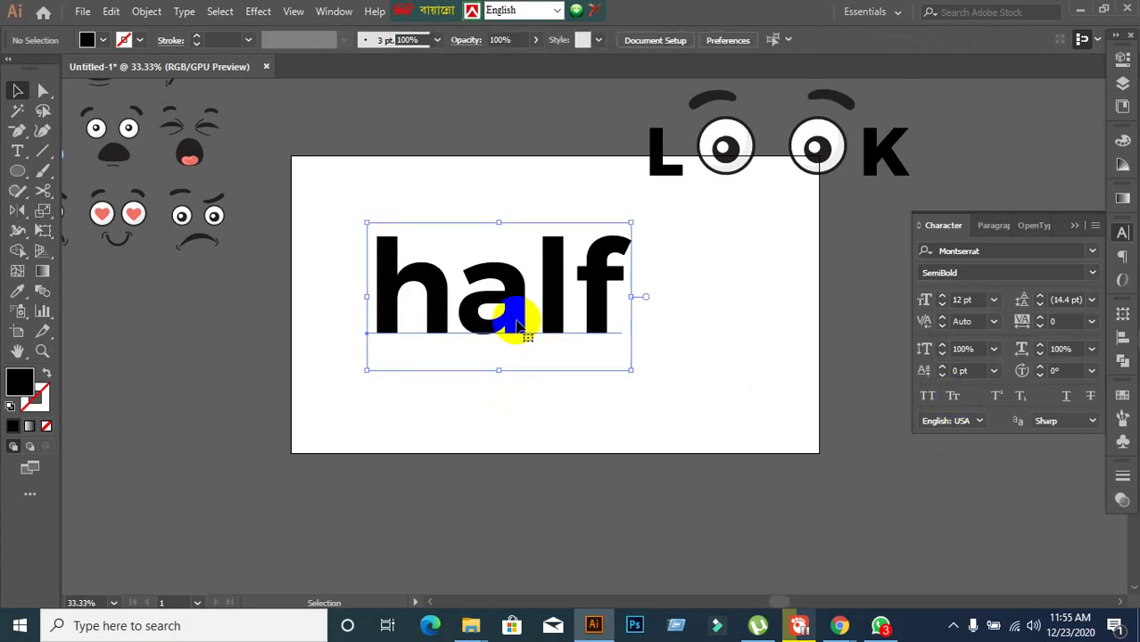
right_click(517, 326)
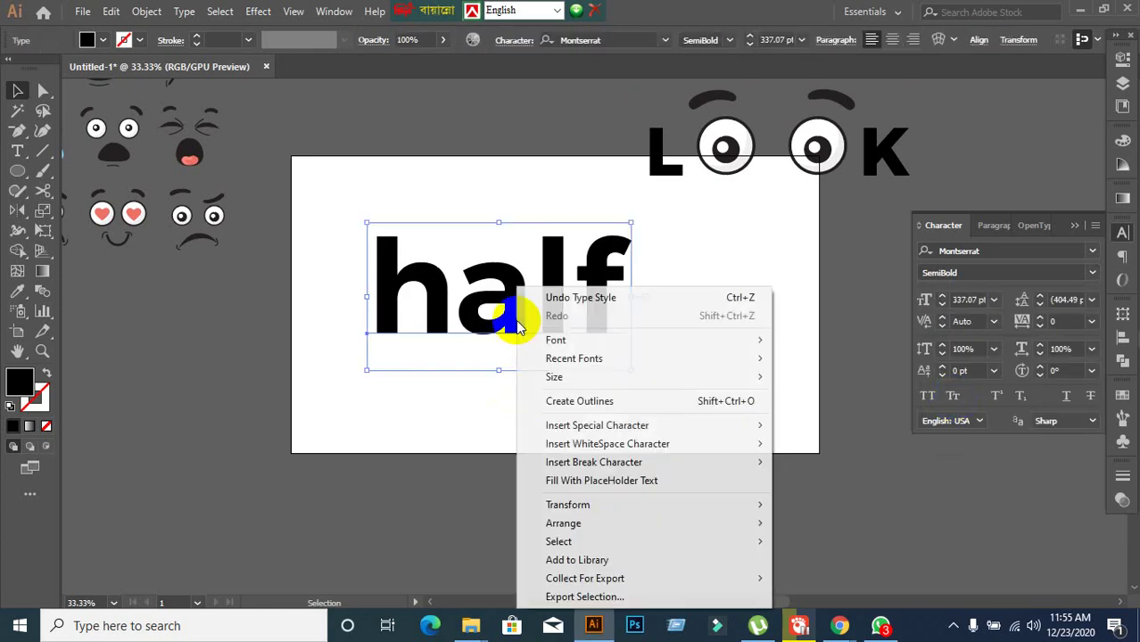
click(560, 401)
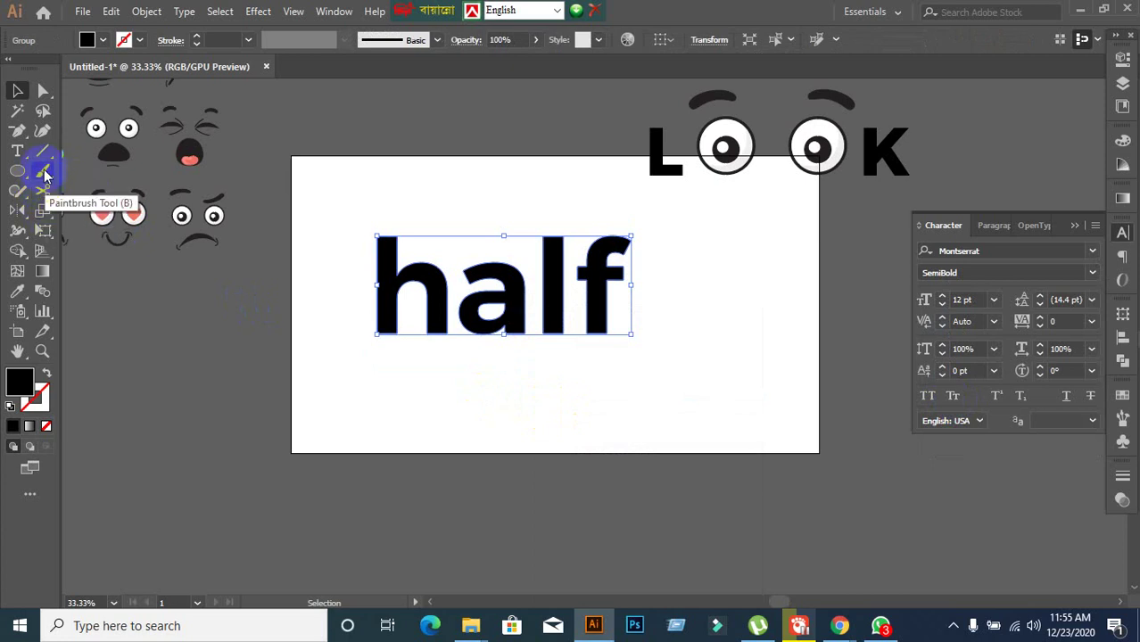
right_click(446, 303)
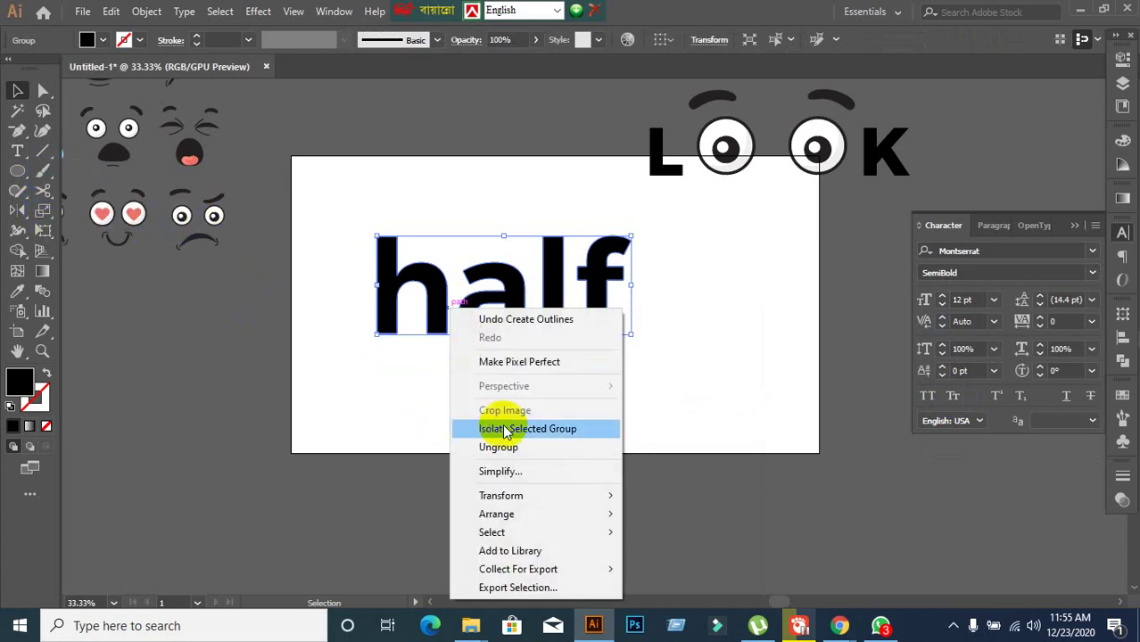
click(483, 443)
Try to cut away the lower part of the half letters with an enlarged Eraser
drag(293, 210, 636, 423)
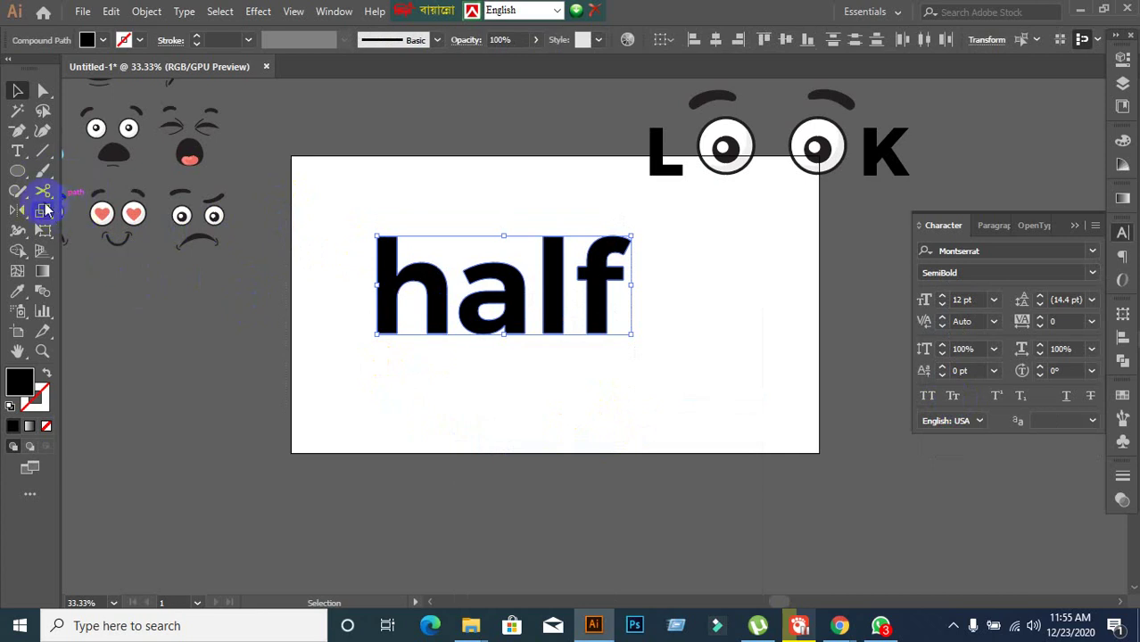
mouse_move(44, 211)
mouse_down()
mouse_move(38, 184)
mouse_move(101, 233)
mouse_move(107, 189)
mouse_up()
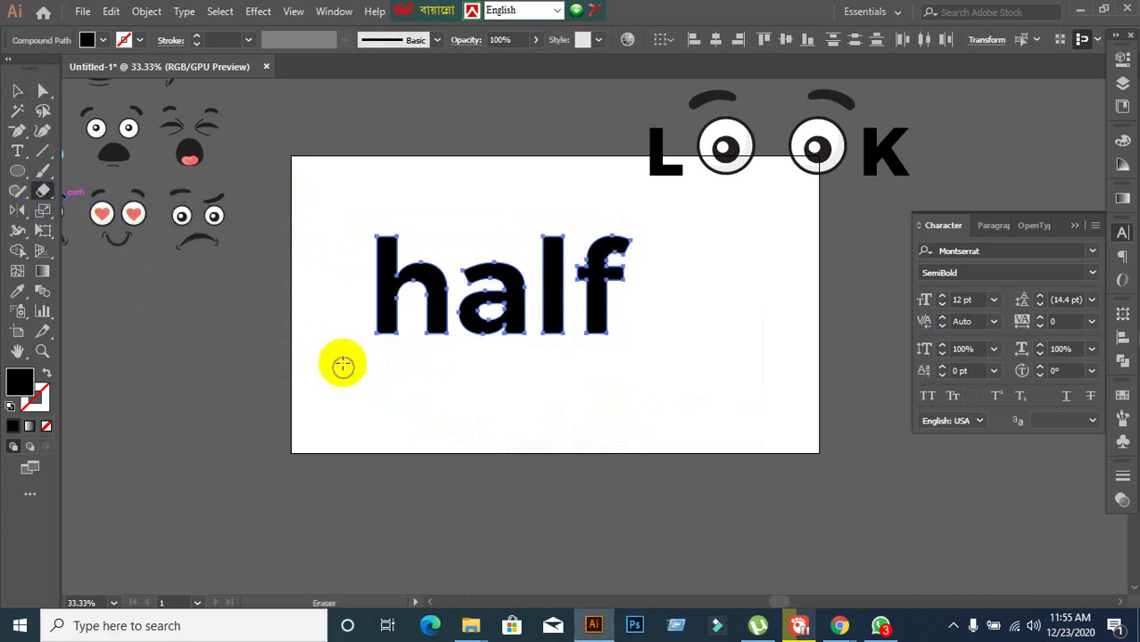
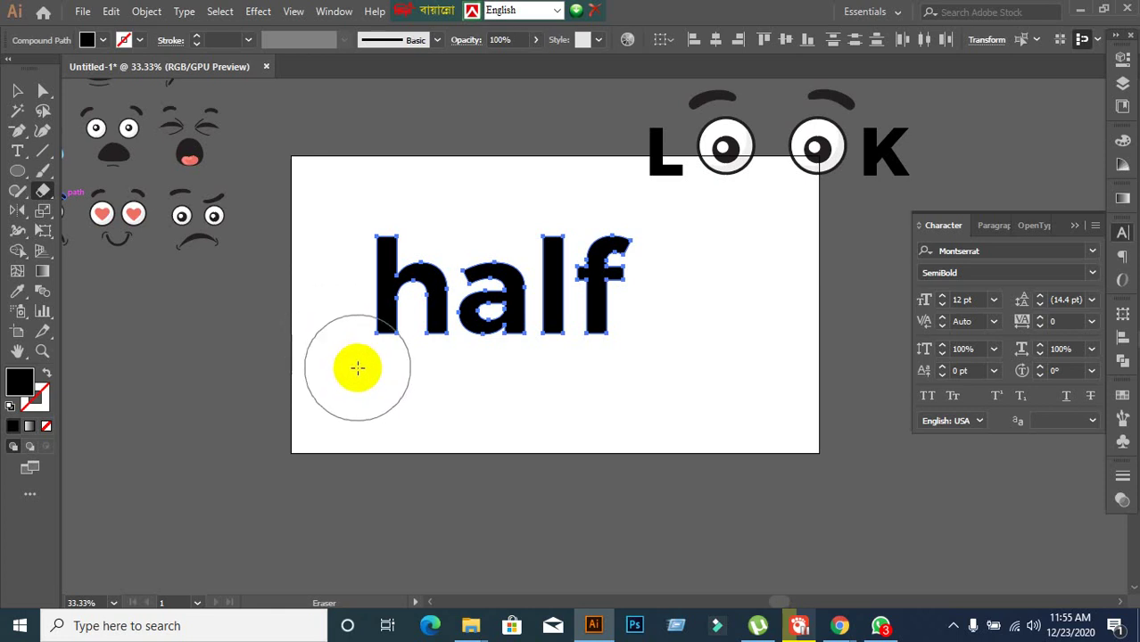
mouse_move(359, 364)
mouse_down()
mouse_move(489, 397)
mouse_move(766, 395)
mouse_move(696, 312)
mouse_up()
key(ctrl+z)
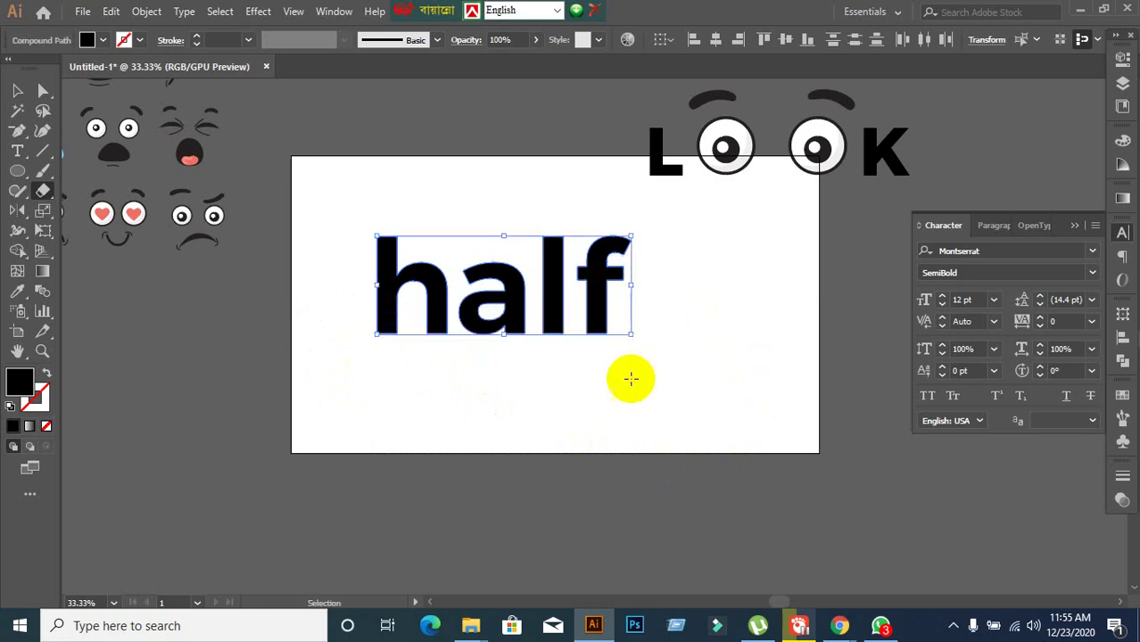
Draw a horizontal line across the lower third of the half letters, extending past both ends of the word
click(42, 152)
drag(555, 304, 717, 304)
click(17, 90)
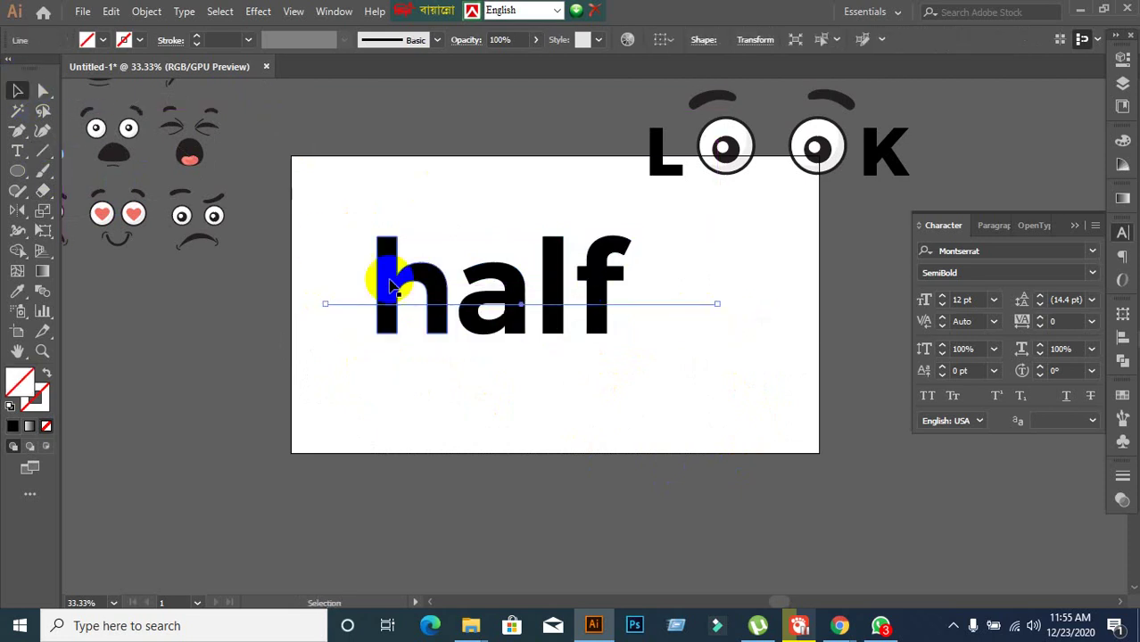
Remove the parts of all four half letters below the horizontal line with the Shape Builder tool
drag(317, 191, 650, 428)
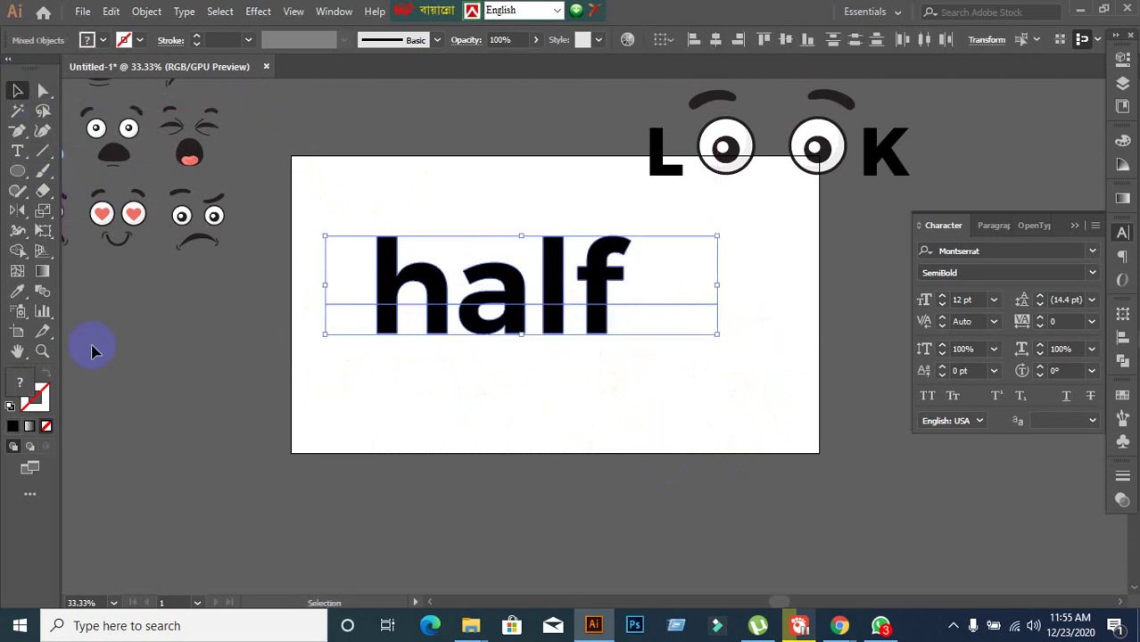
click(17, 251)
key(ctrl+shift+o)
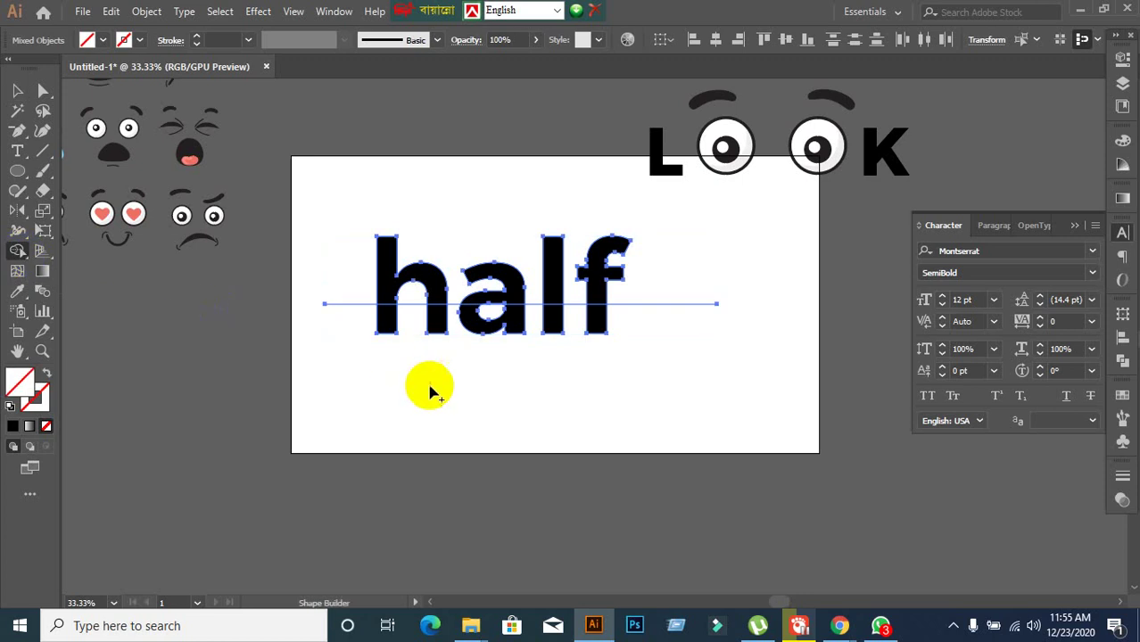
scroll(376, 386, up, 1)
mouse_move(346, 298)
mouse_down()
mouse_move(731, 311)
mouse_move(718, 326)
mouse_up()
alt+click(820, 264)
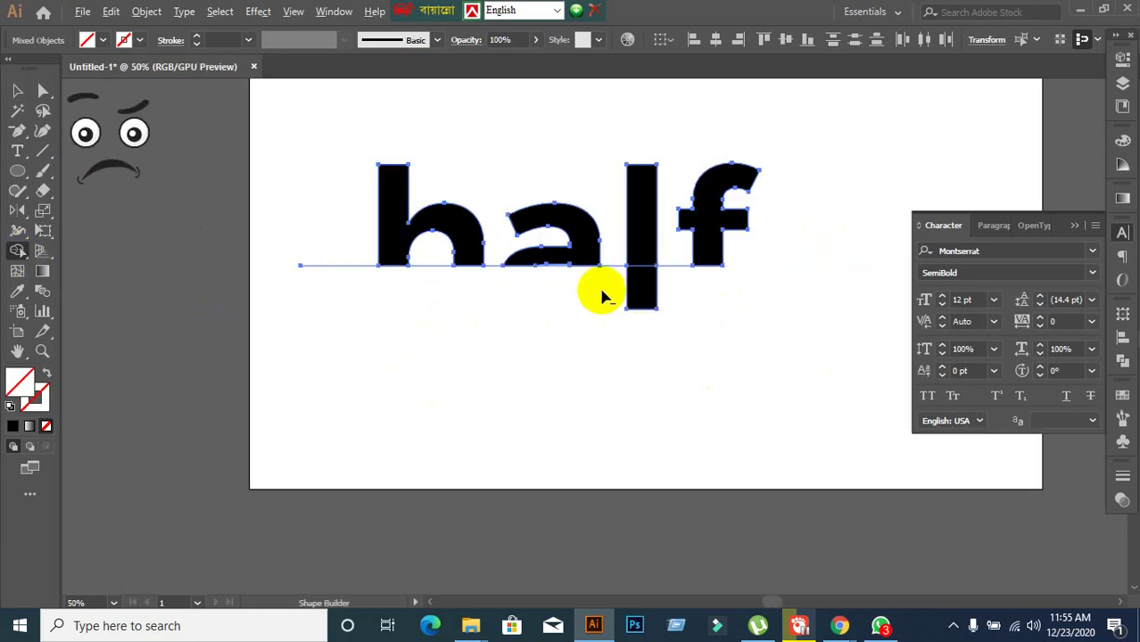
alt+click(641, 294)
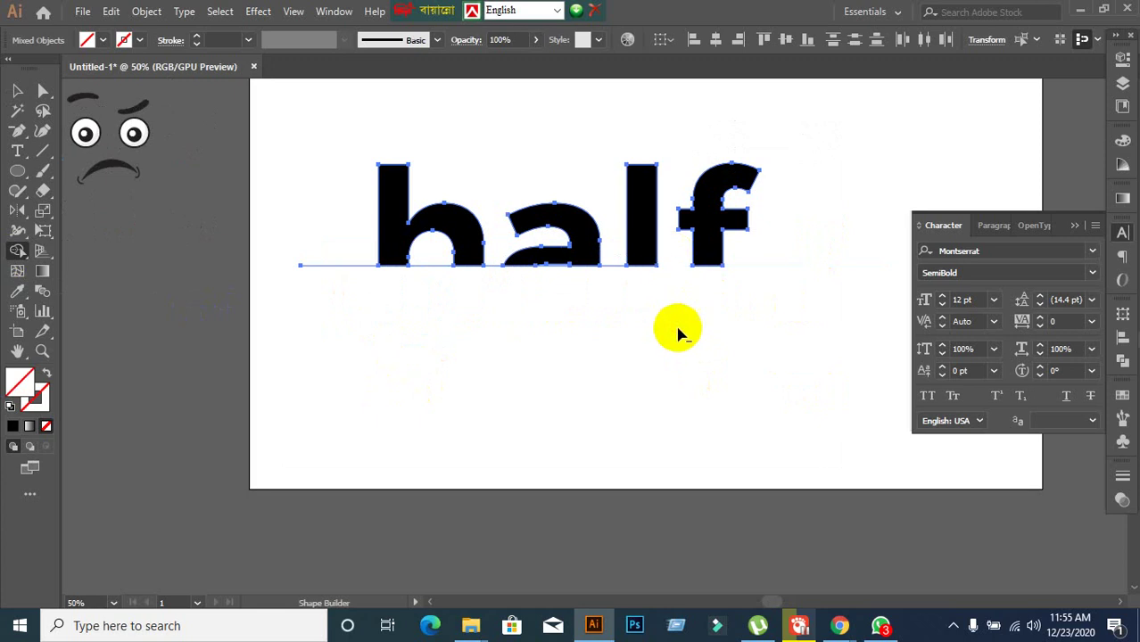
Clear the leftover segments of the cutting line around the half letters and deselect everything
drag(610, 255, 614, 327)
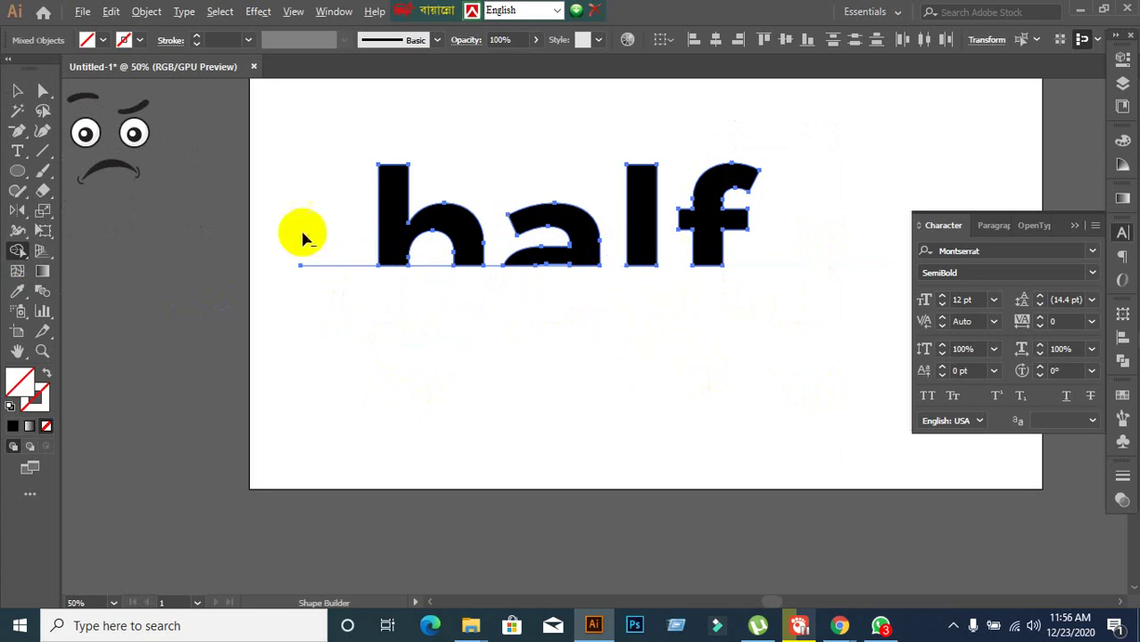
drag(315, 230, 347, 353)
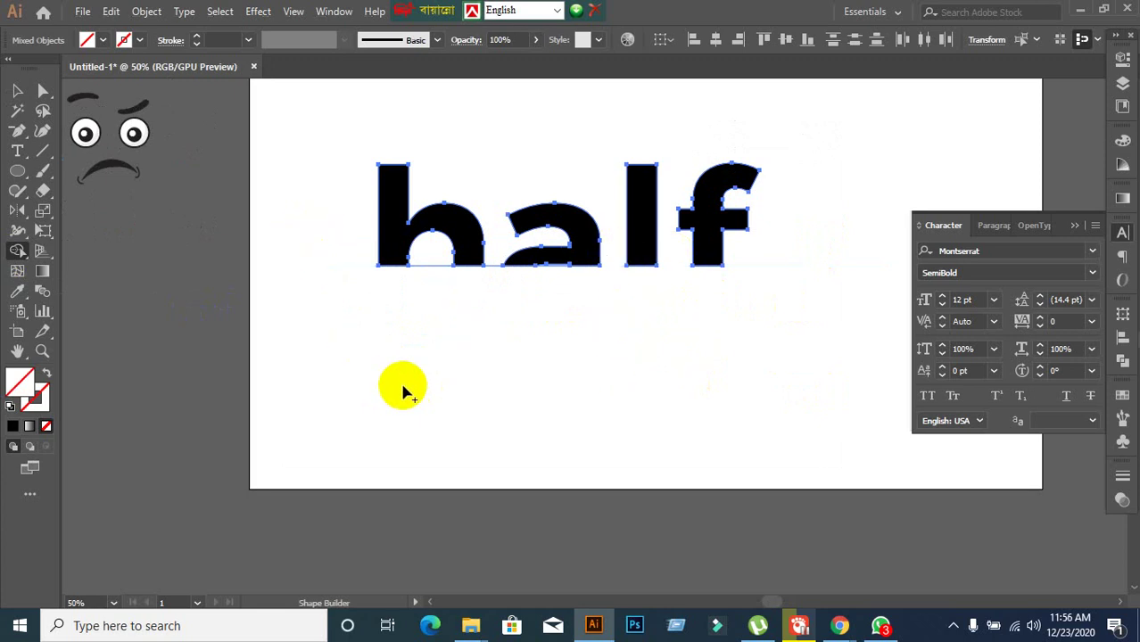
click(20, 91)
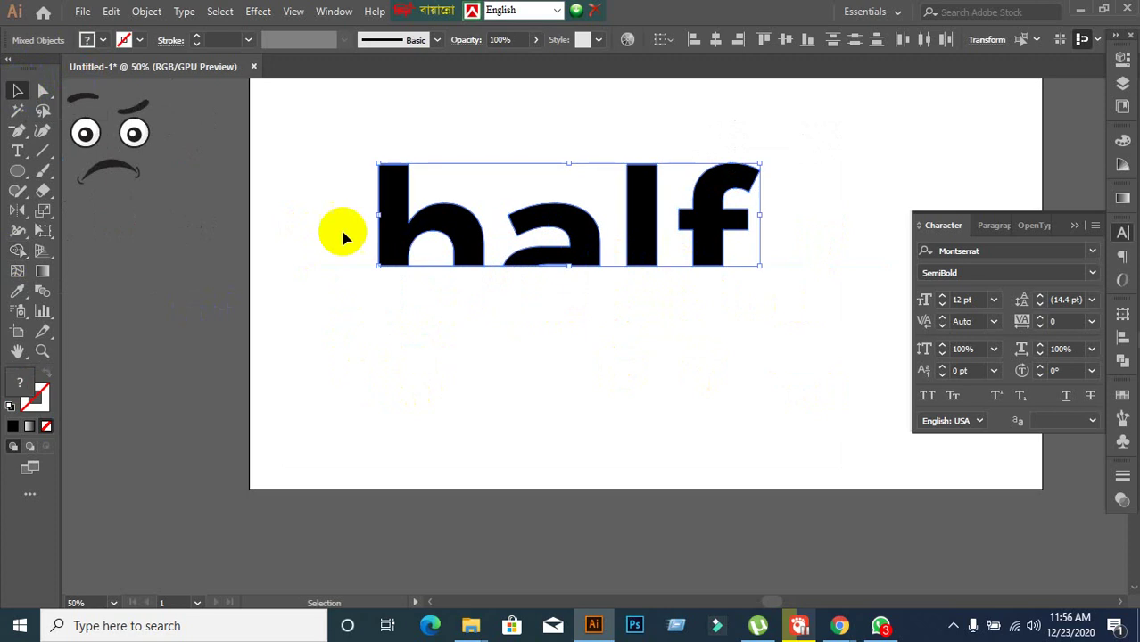
click(413, 267)
drag(428, 269, 442, 375)
key(ctrl+shift+a)
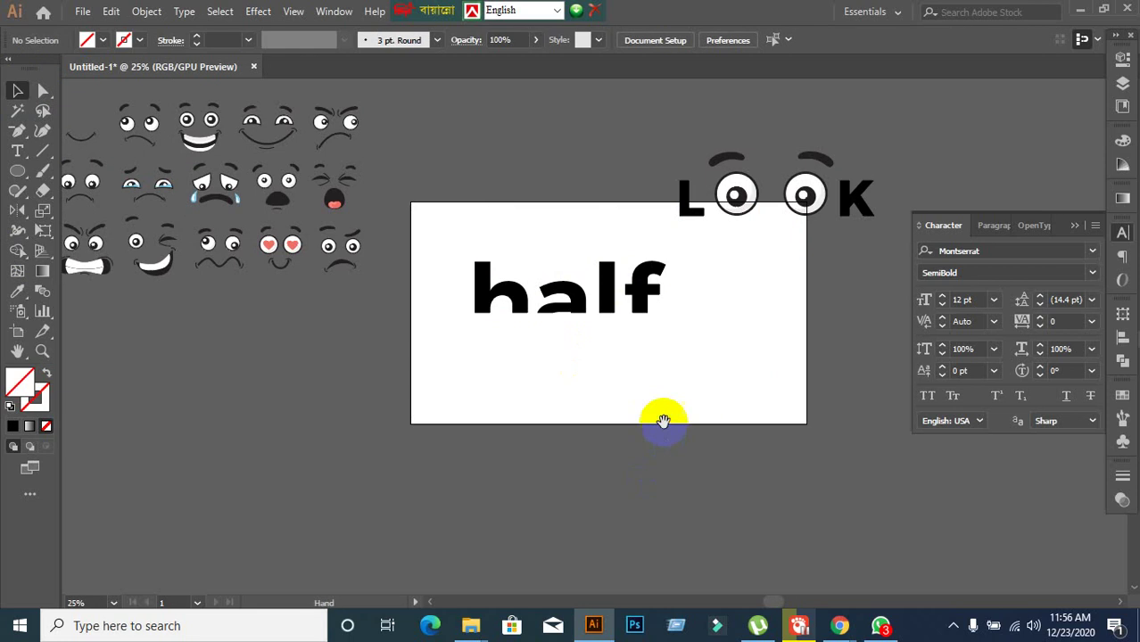
Fill all four cut-off half letters with the red swatch
drag(662, 421, 624, 402)
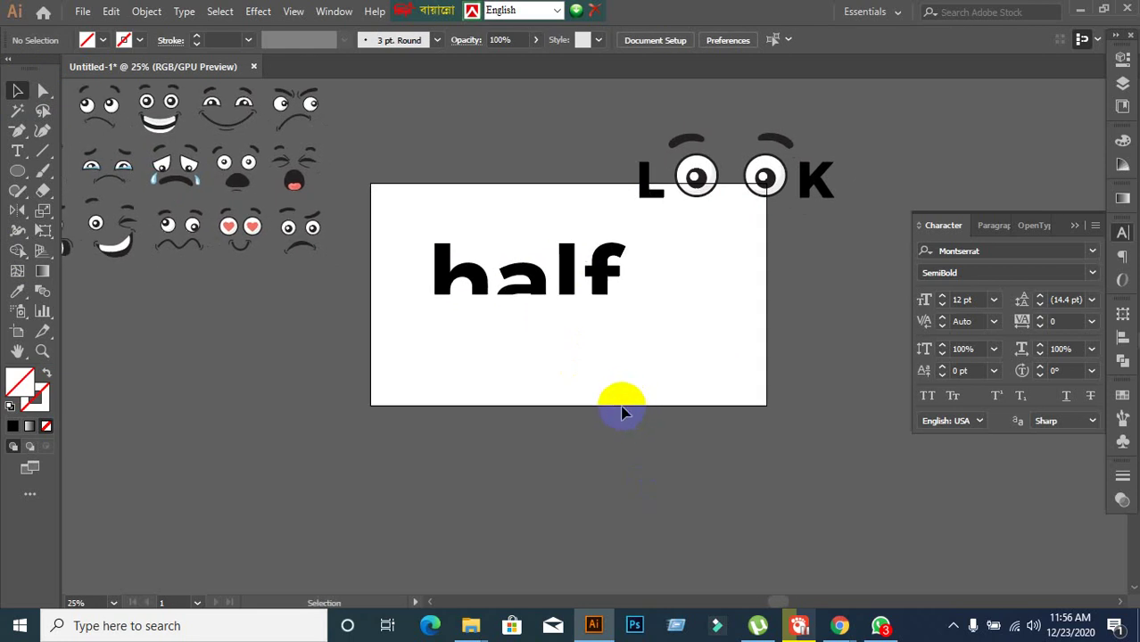
click(471, 288)
click(546, 356)
drag(406, 225, 669, 318)
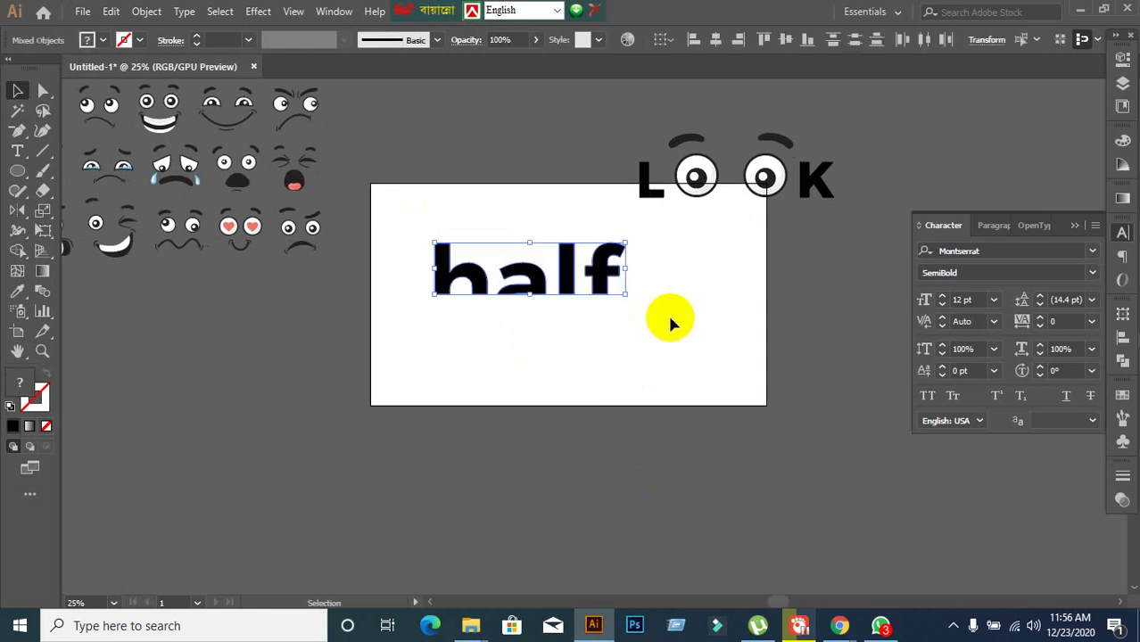
click(1121, 396)
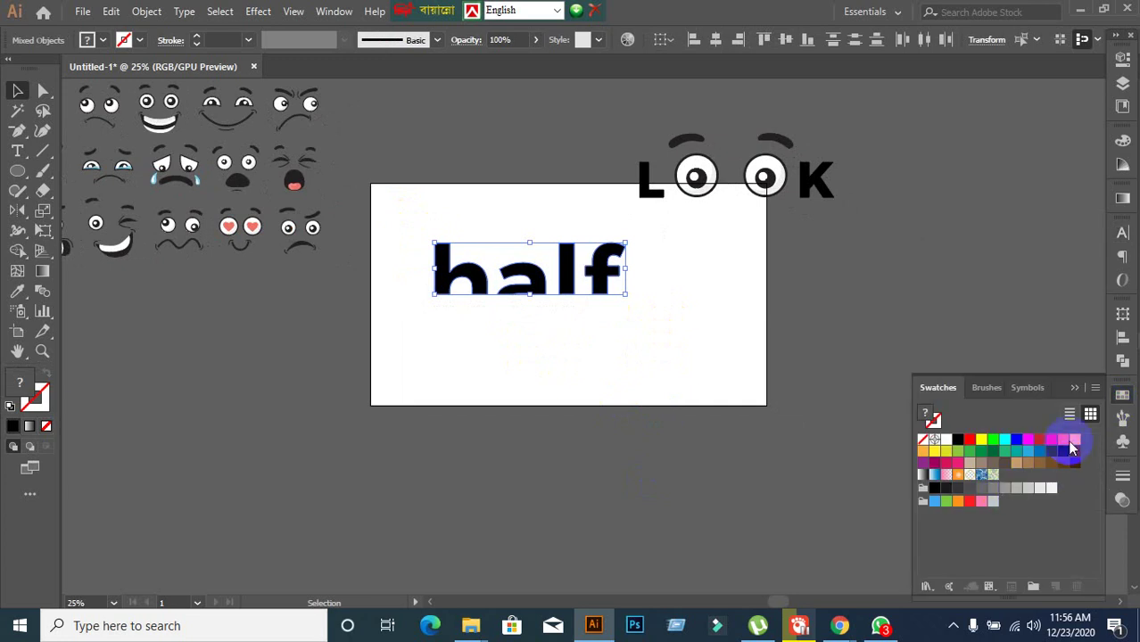
click(1051, 439)
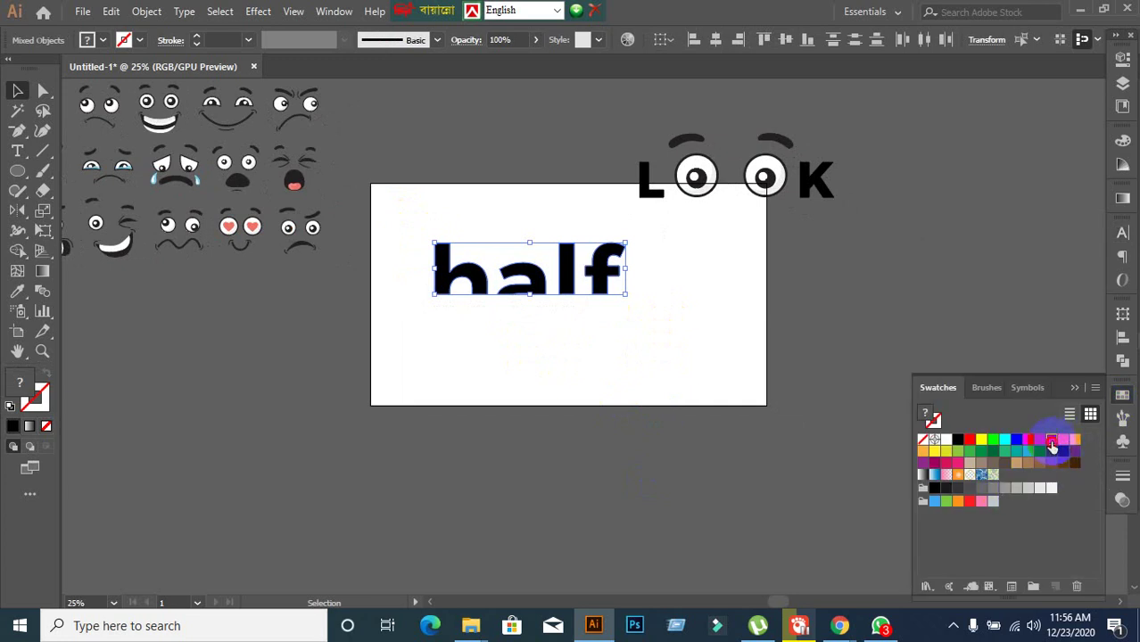
click(645, 403)
Group the red half letters into a single object
drag(402, 244, 769, 401)
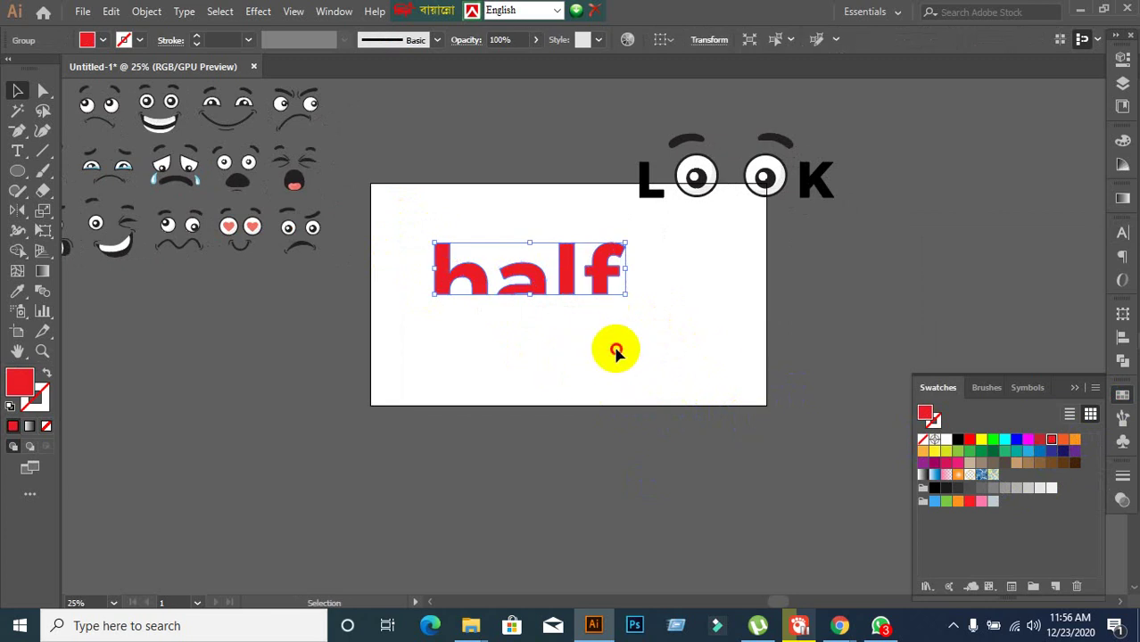
click(614, 348)
click(538, 302)
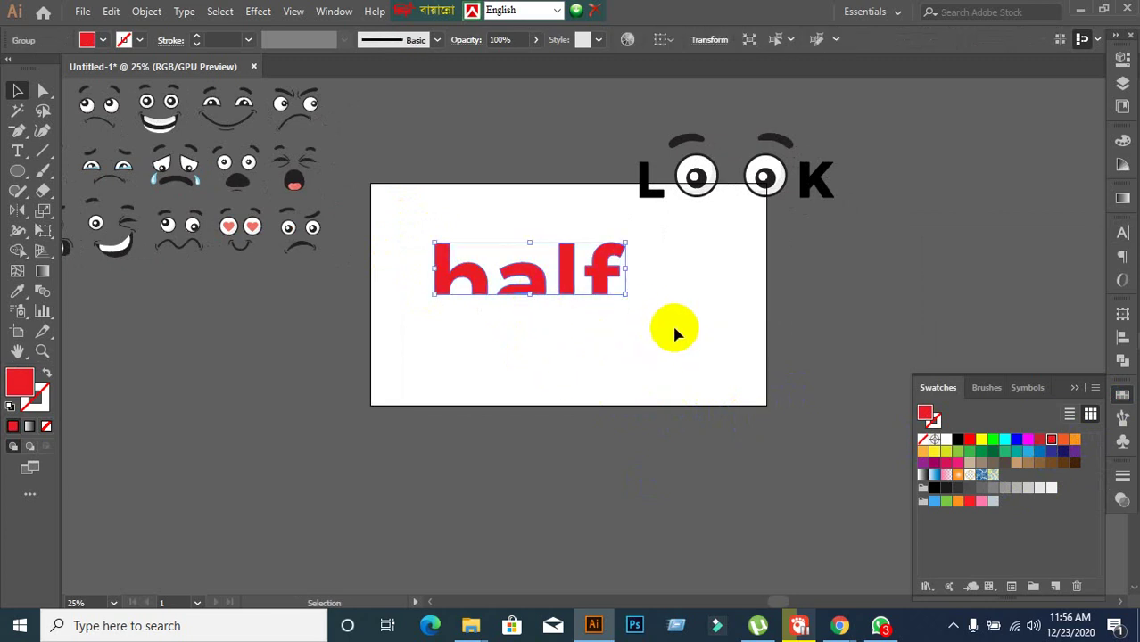
scroll(540, 330, up, 1)
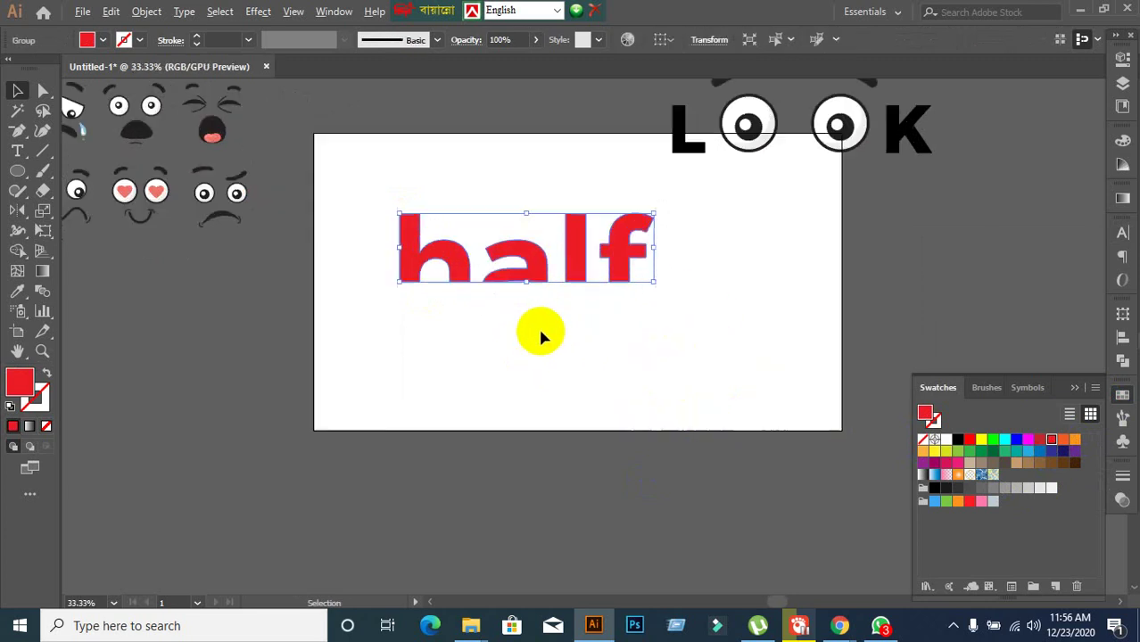
drag(543, 262, 541, 325)
right_click(542, 326)
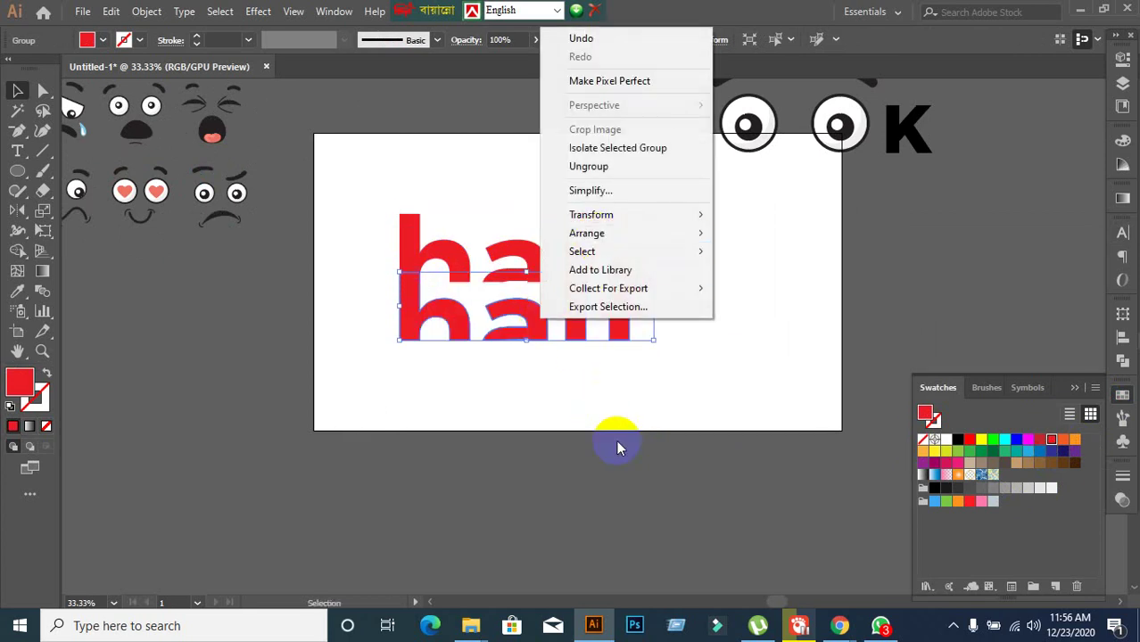
click(809, 345)
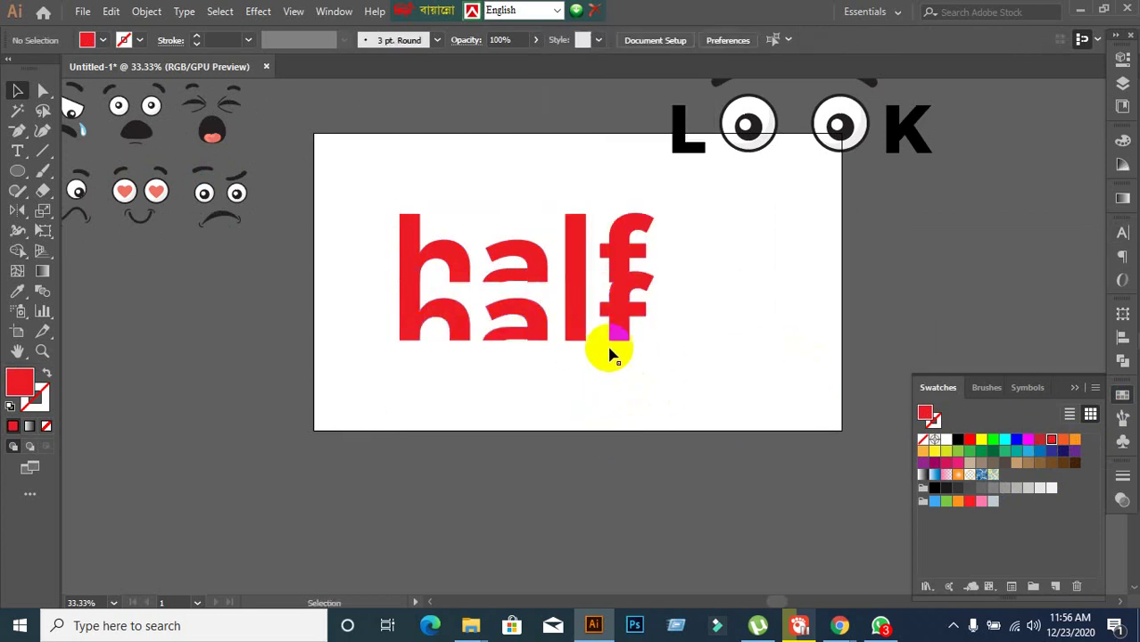
key(ctrl+z)
key(Delete)
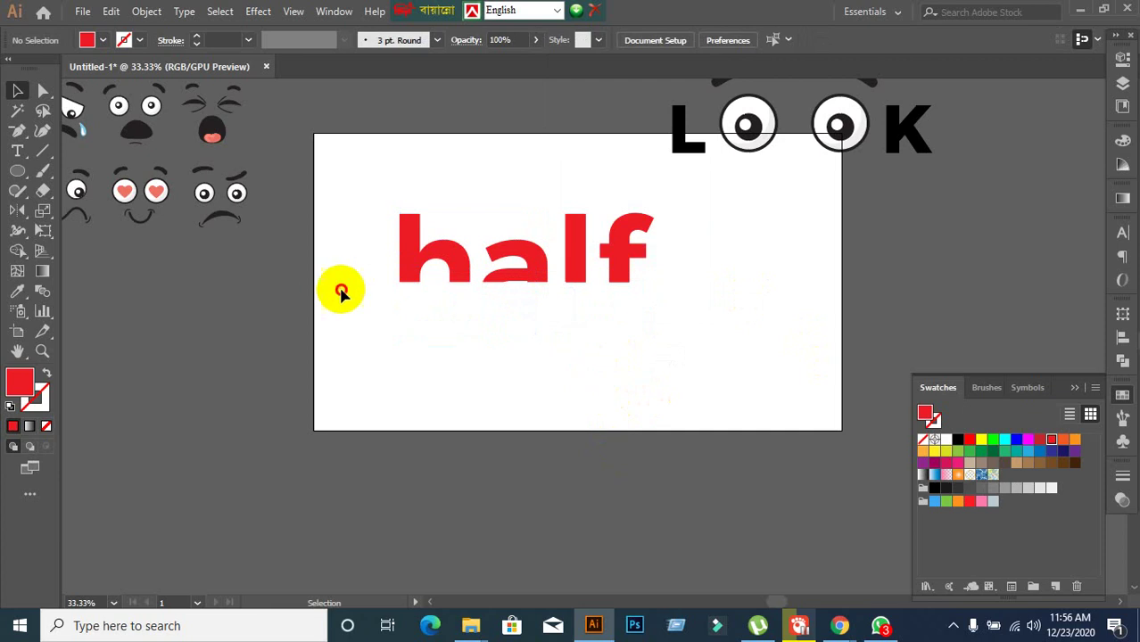
Create a reflected copy of the half group across the horizontal axis along the letters' cut bottom edge
click(541, 242)
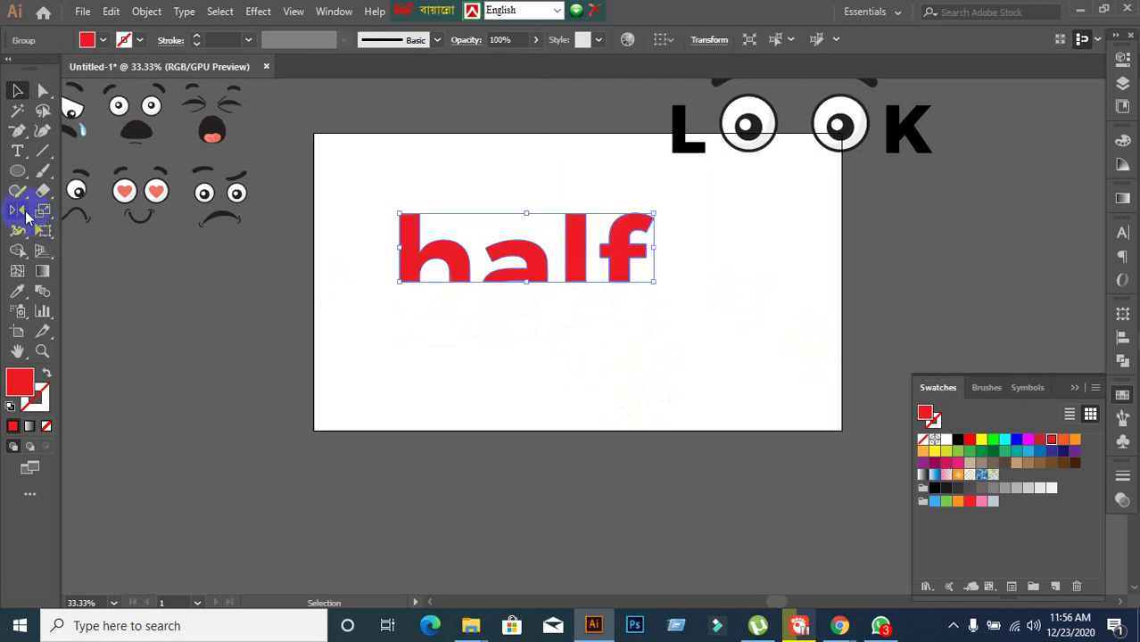
click(20, 211)
scroll(525, 298, up, 2)
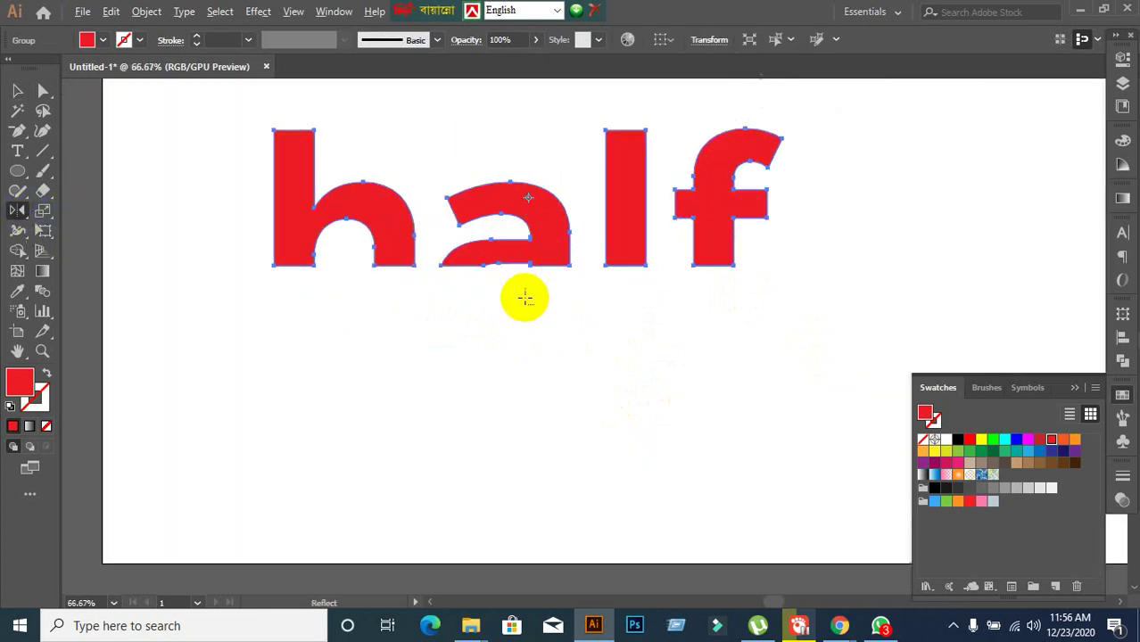
click(459, 282)
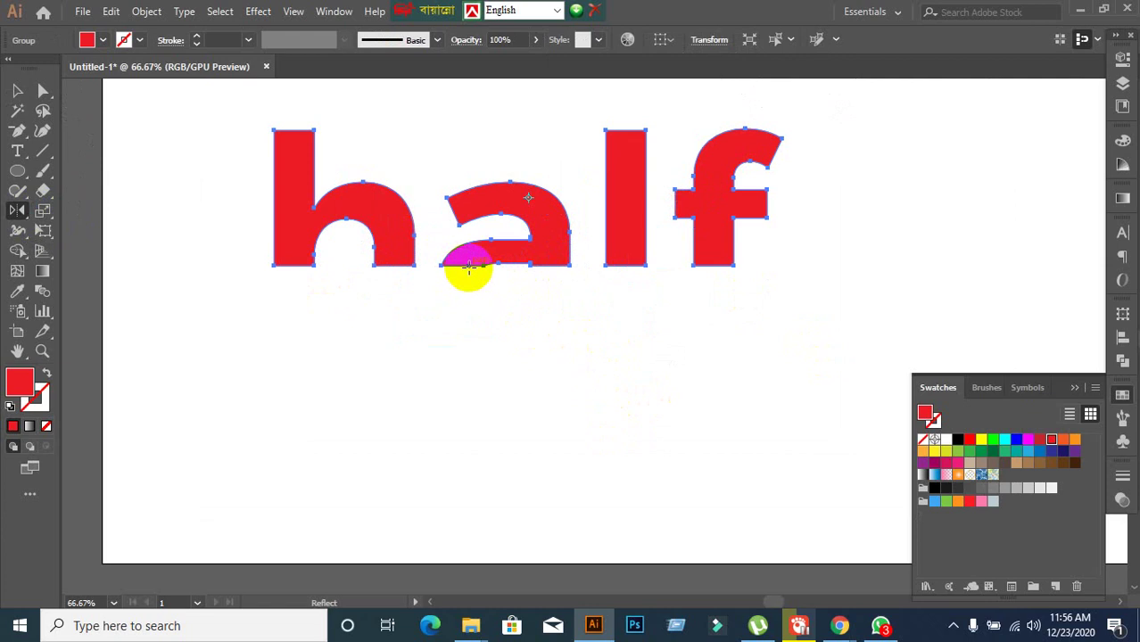
alt+click(468, 265)
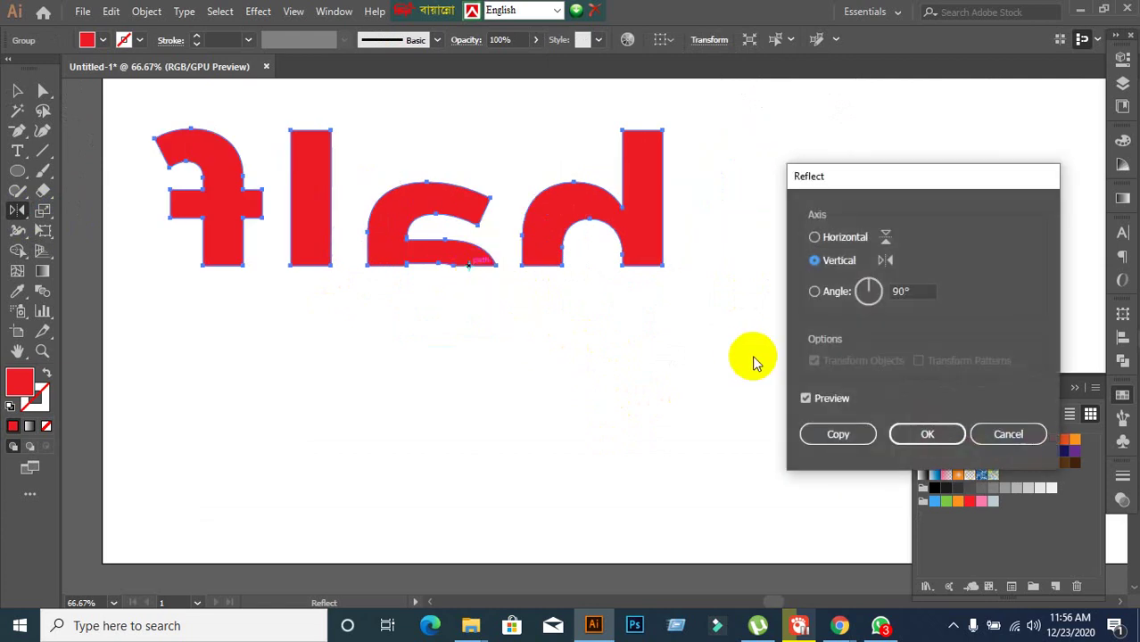
click(848, 238)
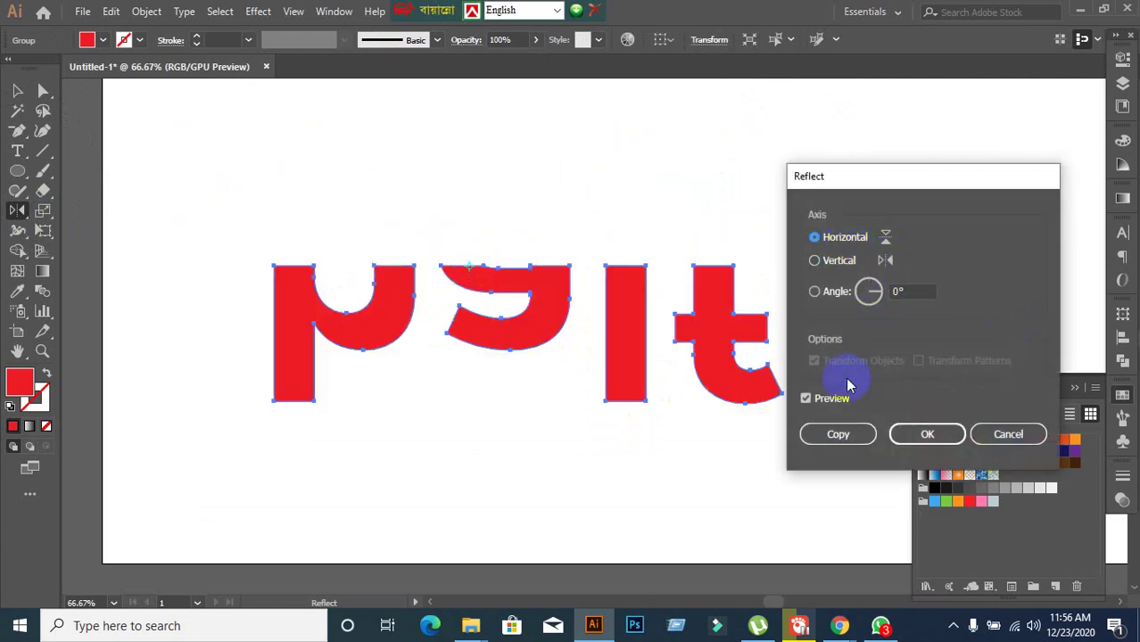
click(852, 432)
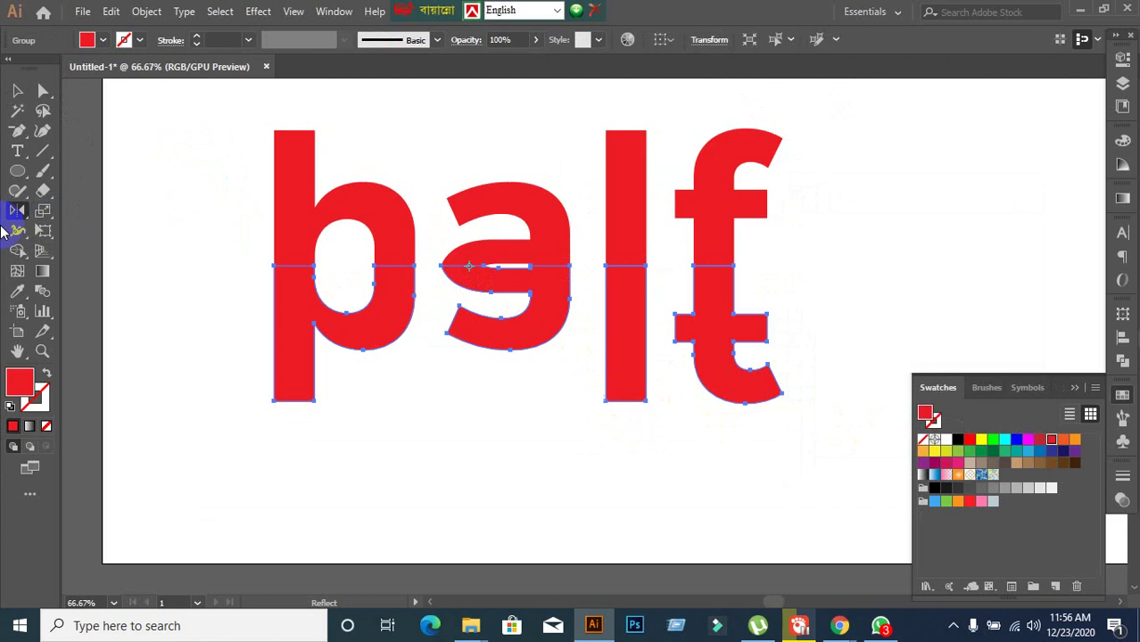
click(15, 92)
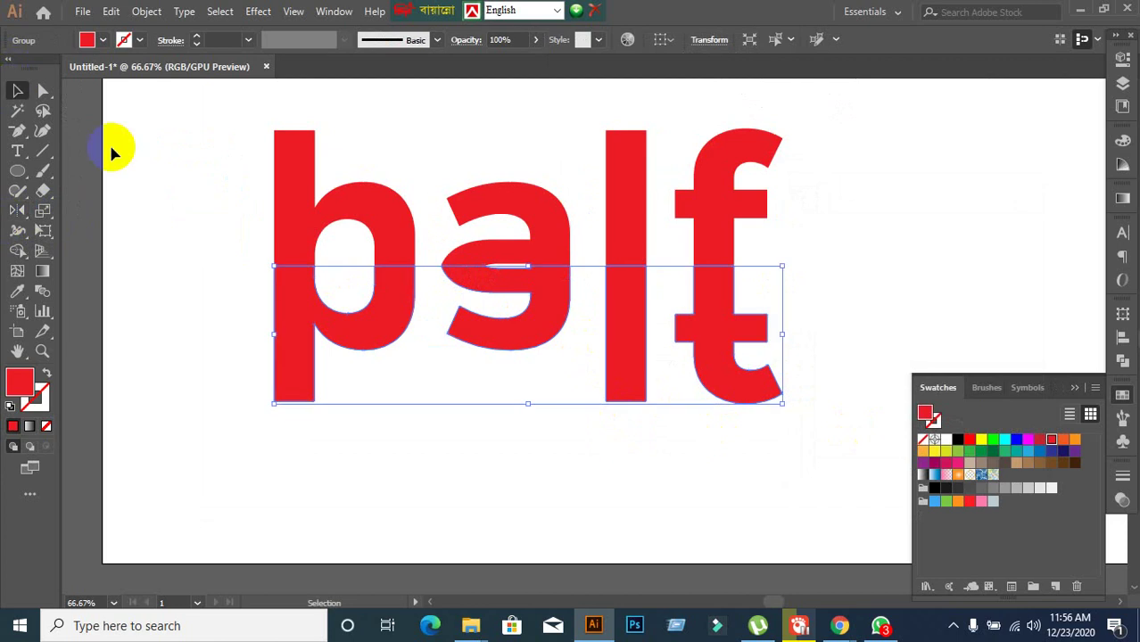
click(142, 226)
Fill the mirrored copy below the half letters with a white-to-black linear gradient
scroll(179, 220, down, 2)
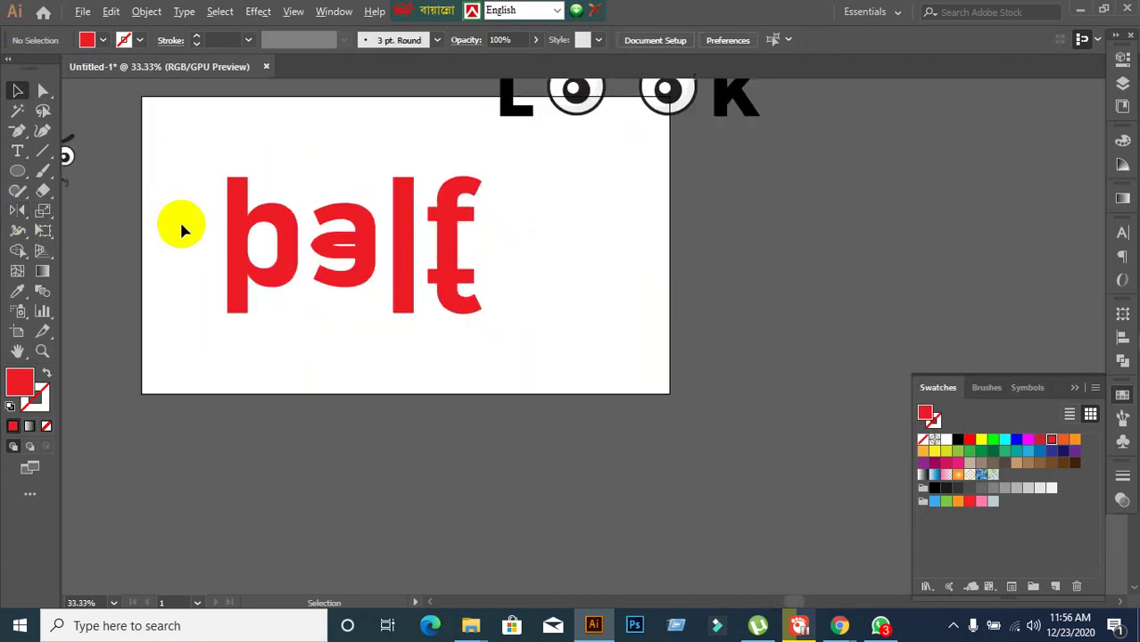
click(238, 302)
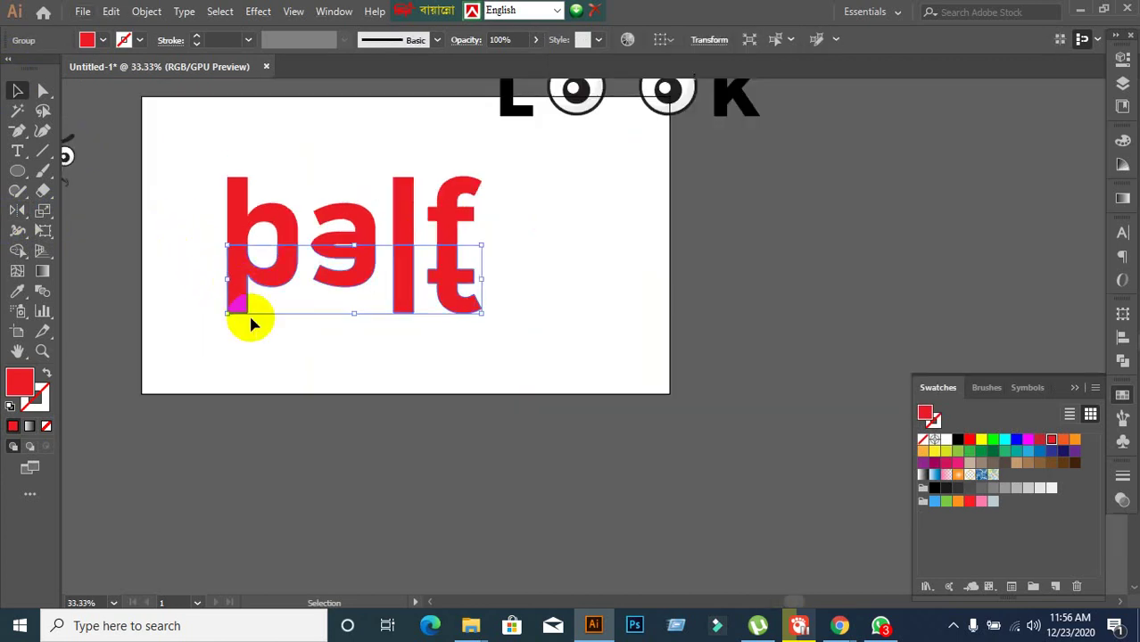
click(306, 357)
drag(305, 344, 400, 312)
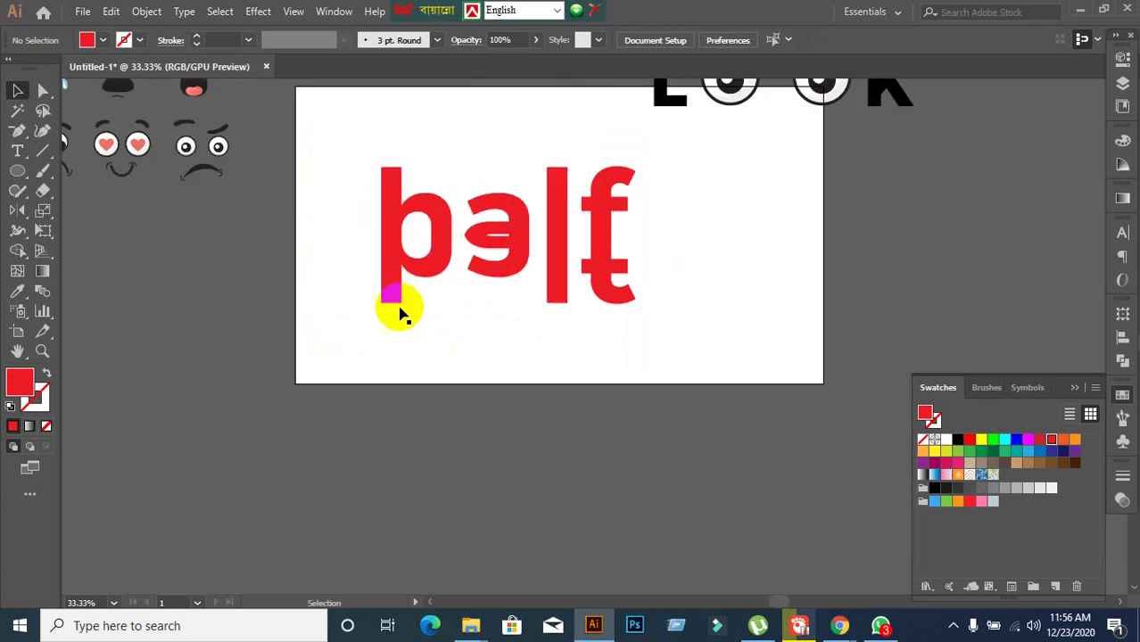
click(390, 295)
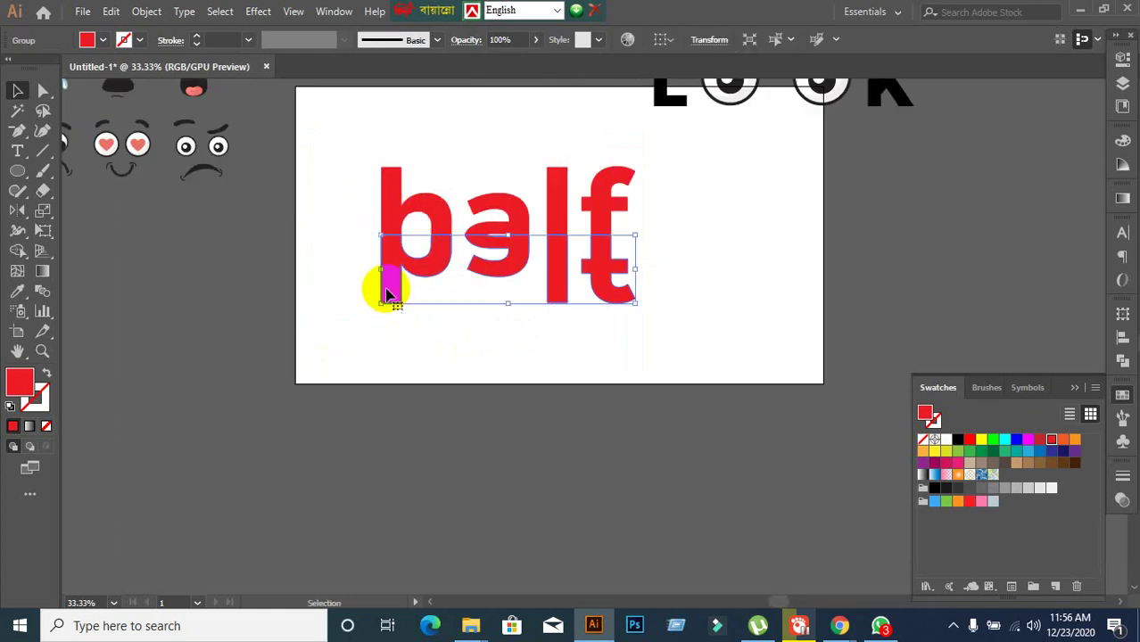
click(29, 427)
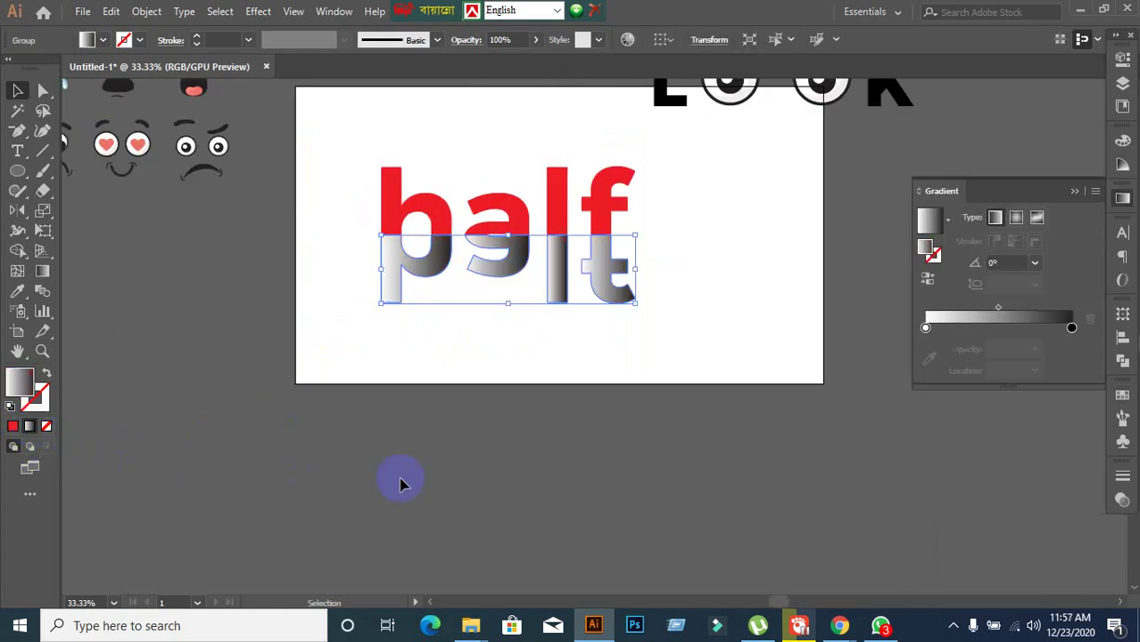
Make the gradient's white stop transparent and recolor its black stop with the red sampled from the half letters
click(925, 328)
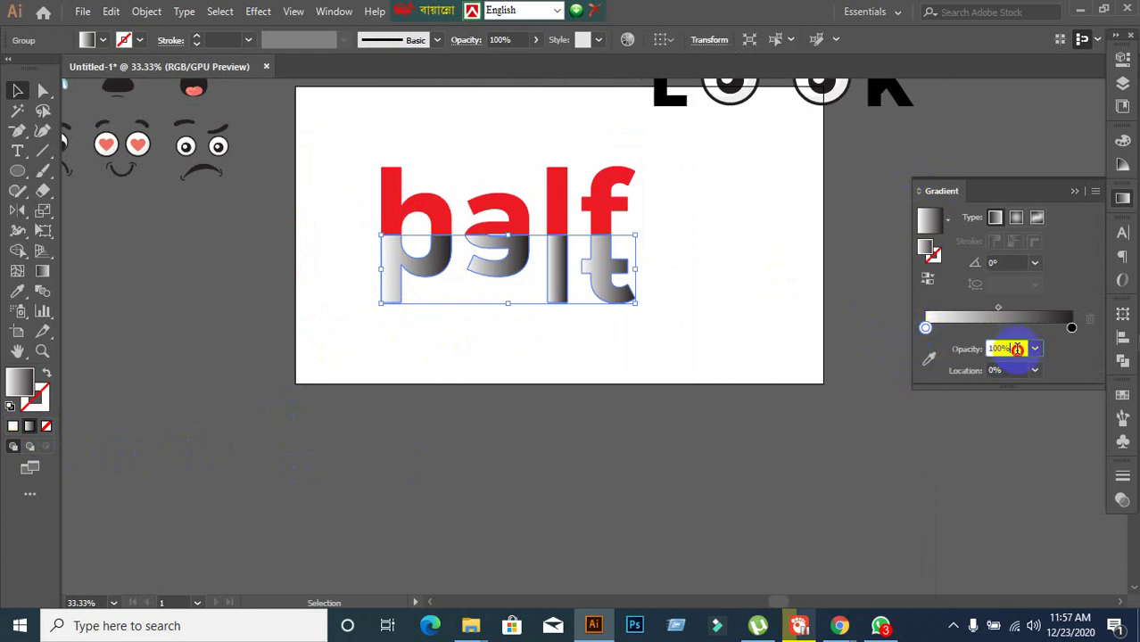
drag(1017, 349, 992, 349)
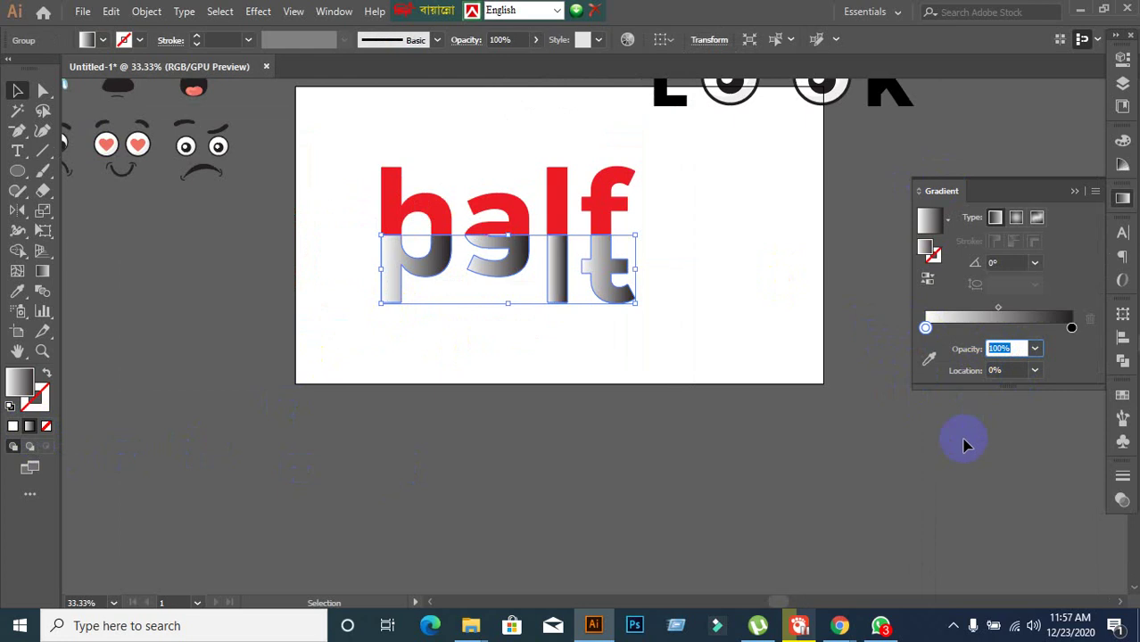
click(1071, 329)
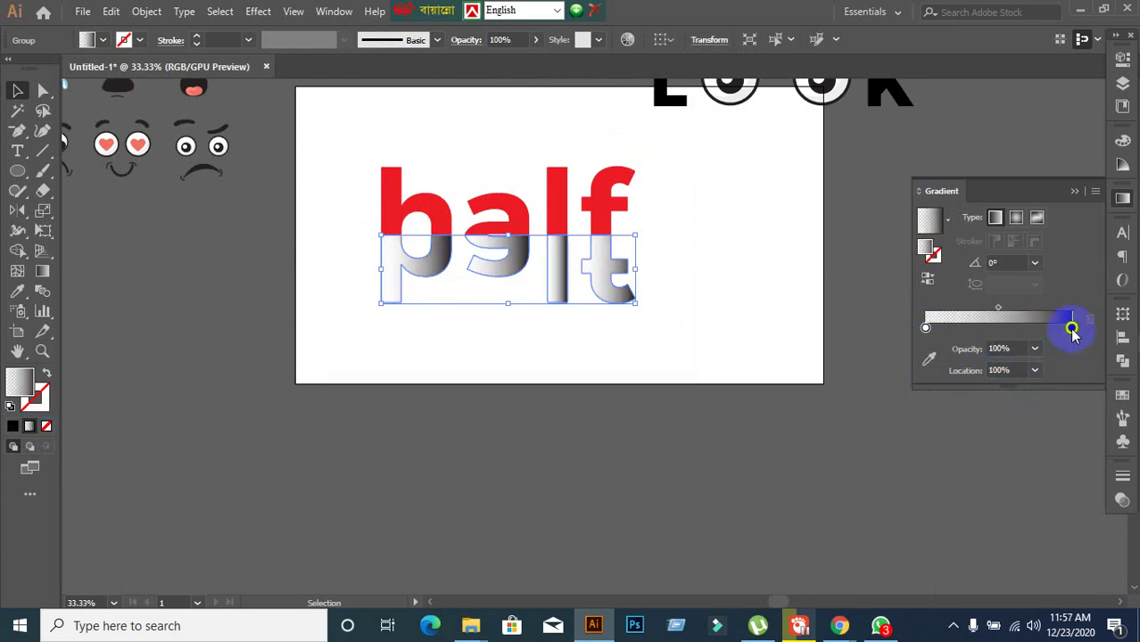
click(929, 358)
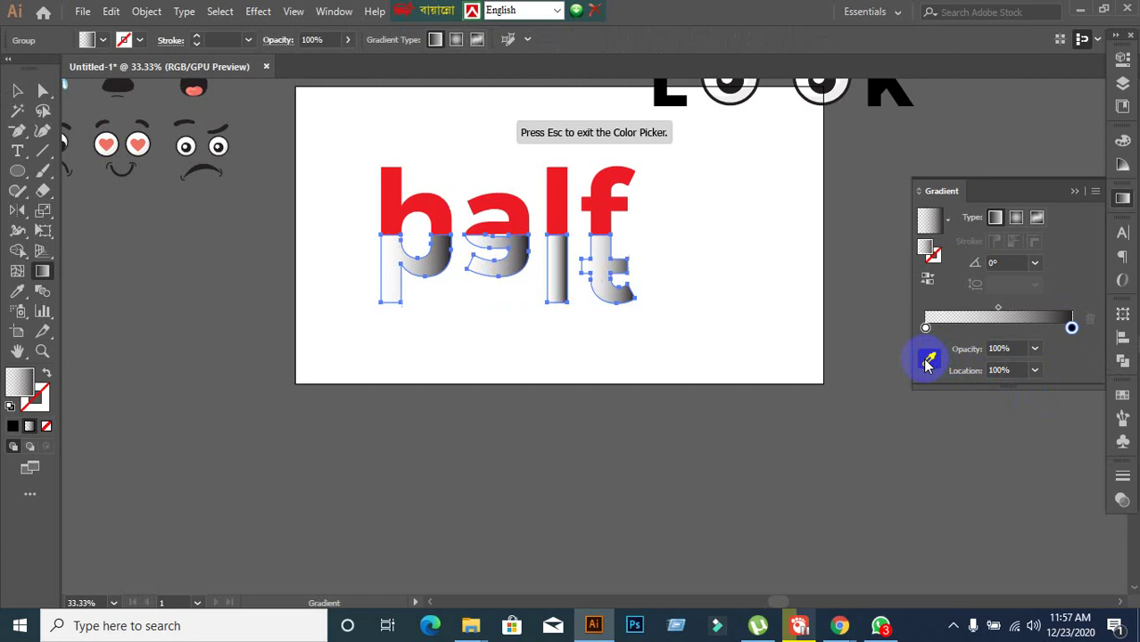
click(563, 183)
key(Escape)
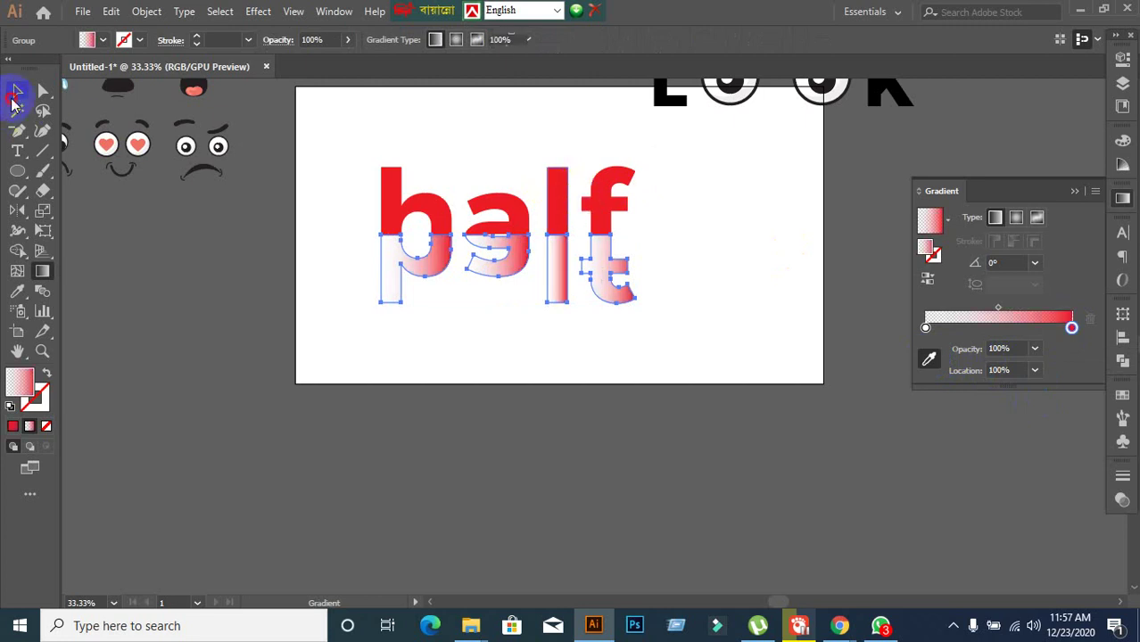
Set the reflection's gradient angle to 90° and move the reflection slightly down, leaving a thin gap below the letters
click(15, 92)
click(1004, 283)
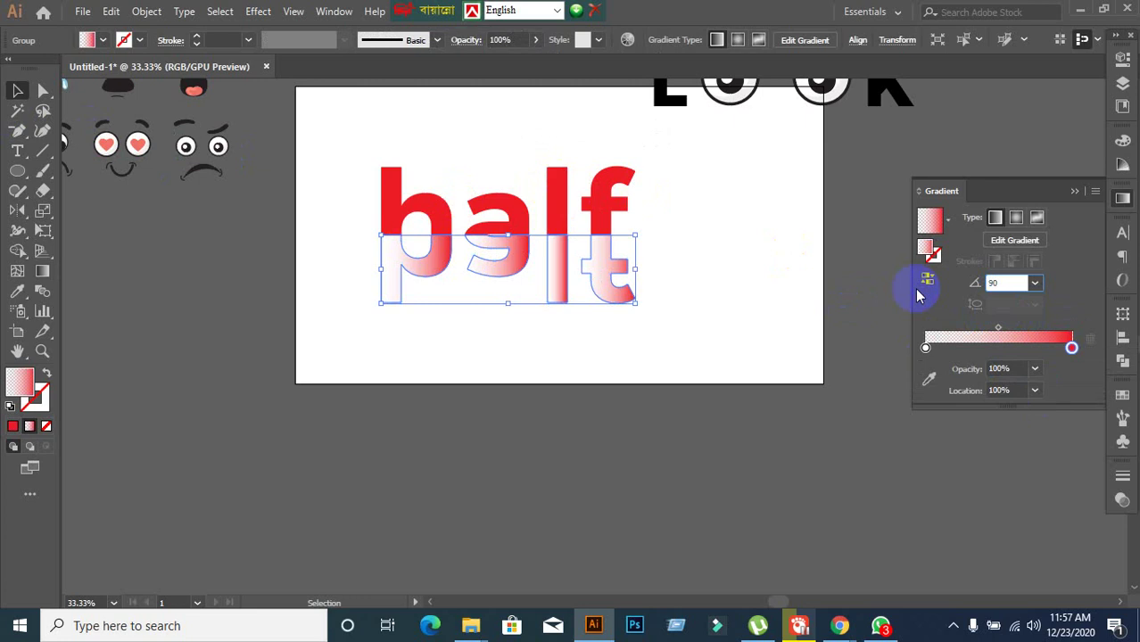
key(Return)
click(653, 337)
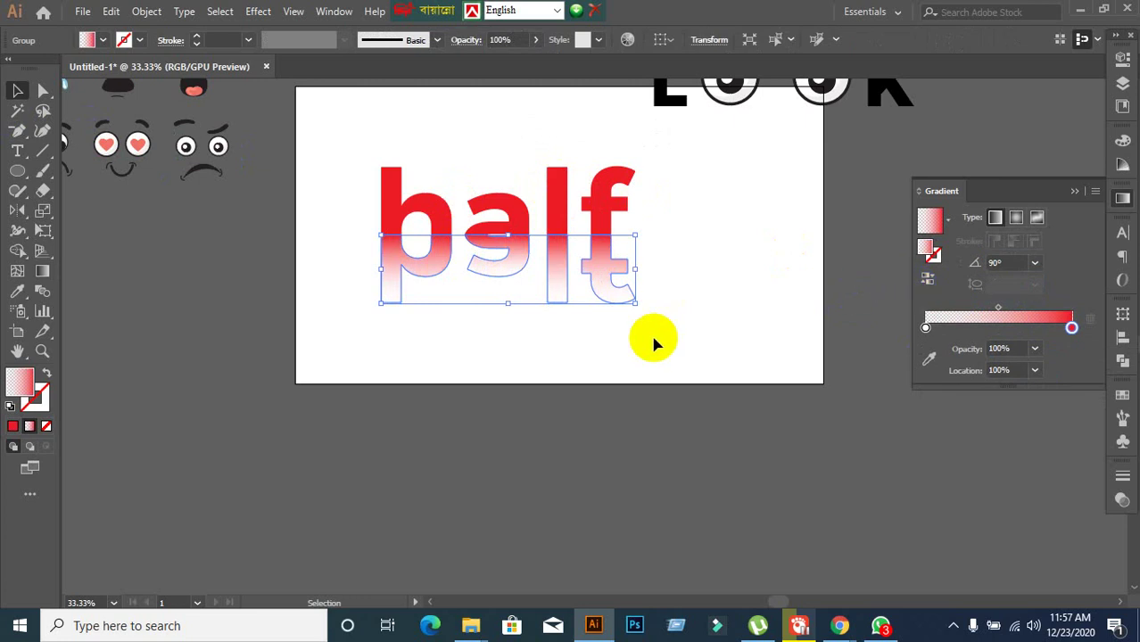
click(564, 301)
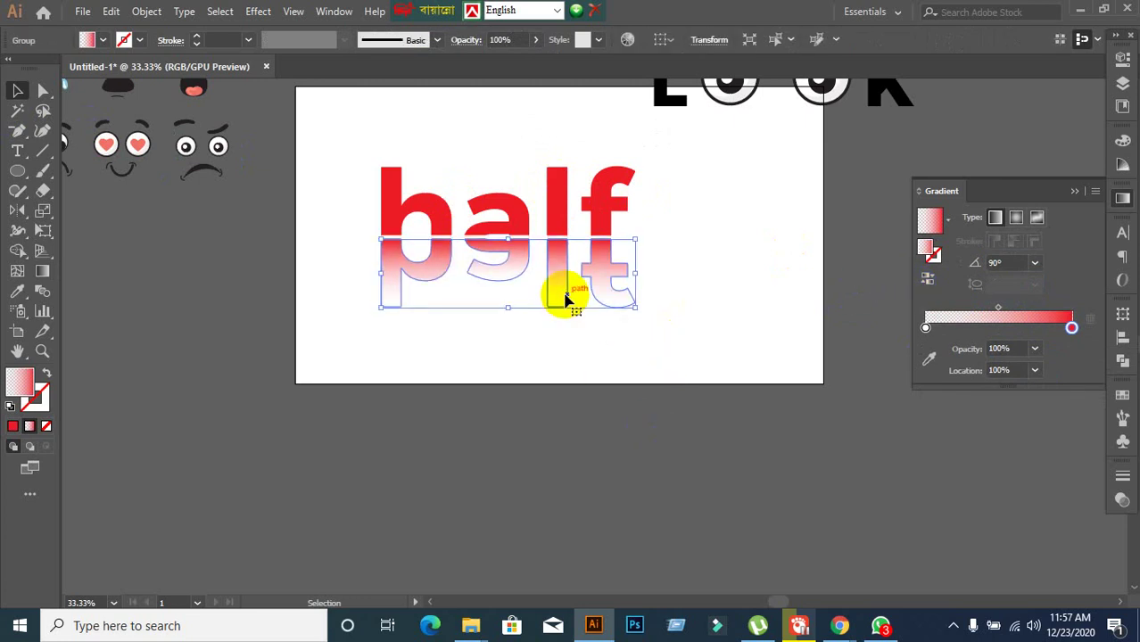
click(529, 359)
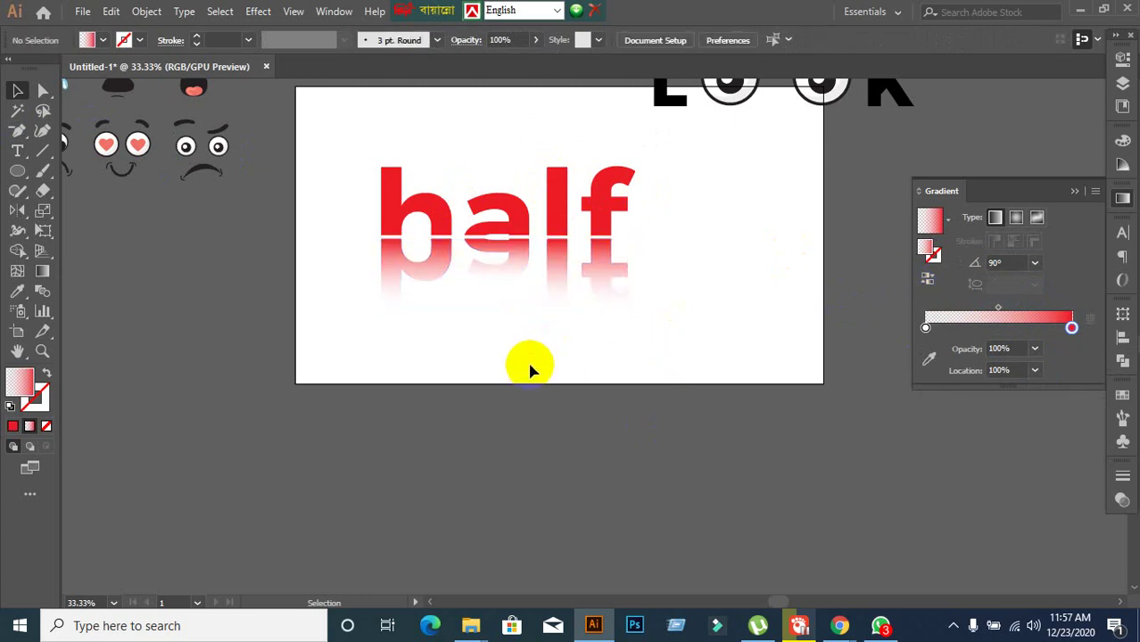
Set the reflection's opacity to 20%
click(570, 277)
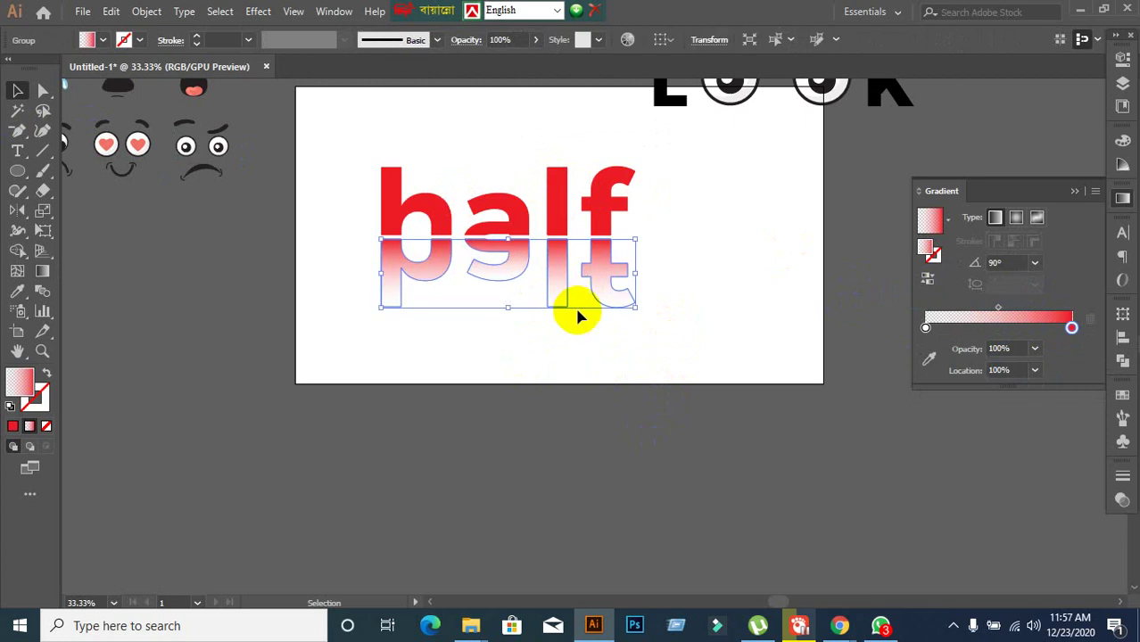
click(1123, 501)
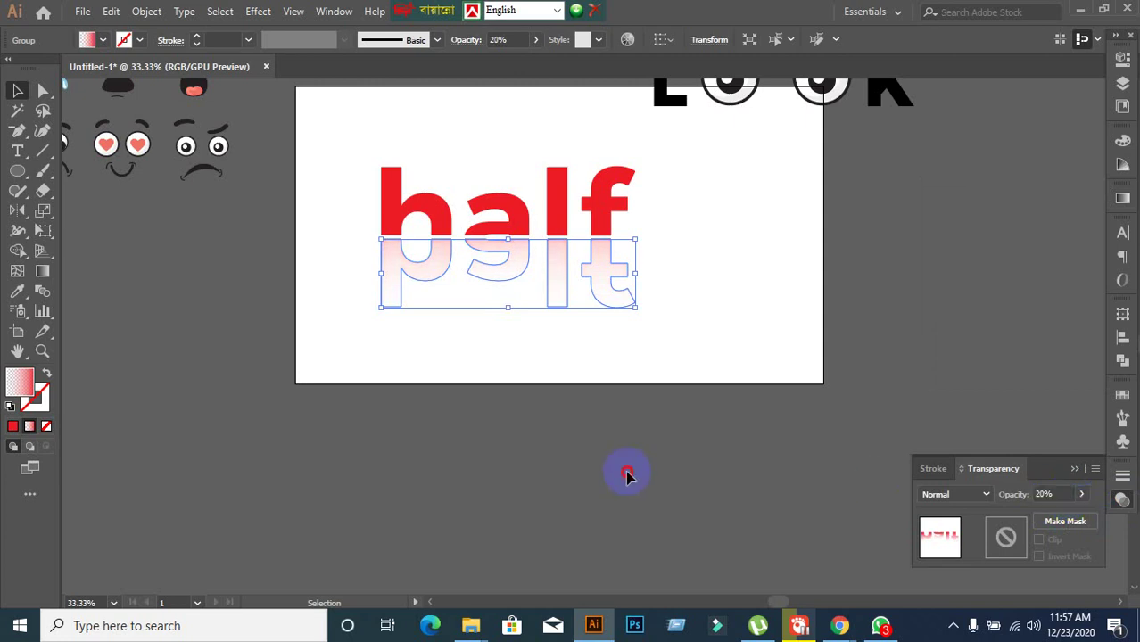
click(538, 317)
Move the faded reflection slightly up to narrow the gap beneath the half letters
scroll(551, 282, up, 2)
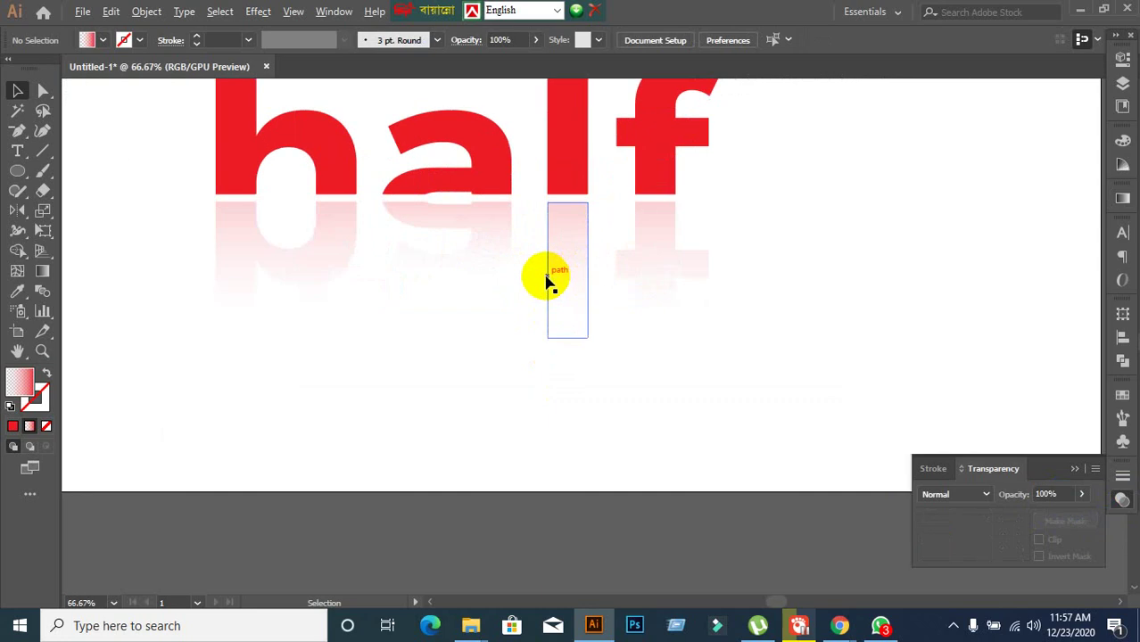
mouse_move(487, 234)
mouse_down()
mouse_move(484, 214)
mouse_move(473, 235)
mouse_up()
click(522, 423)
click(478, 401)
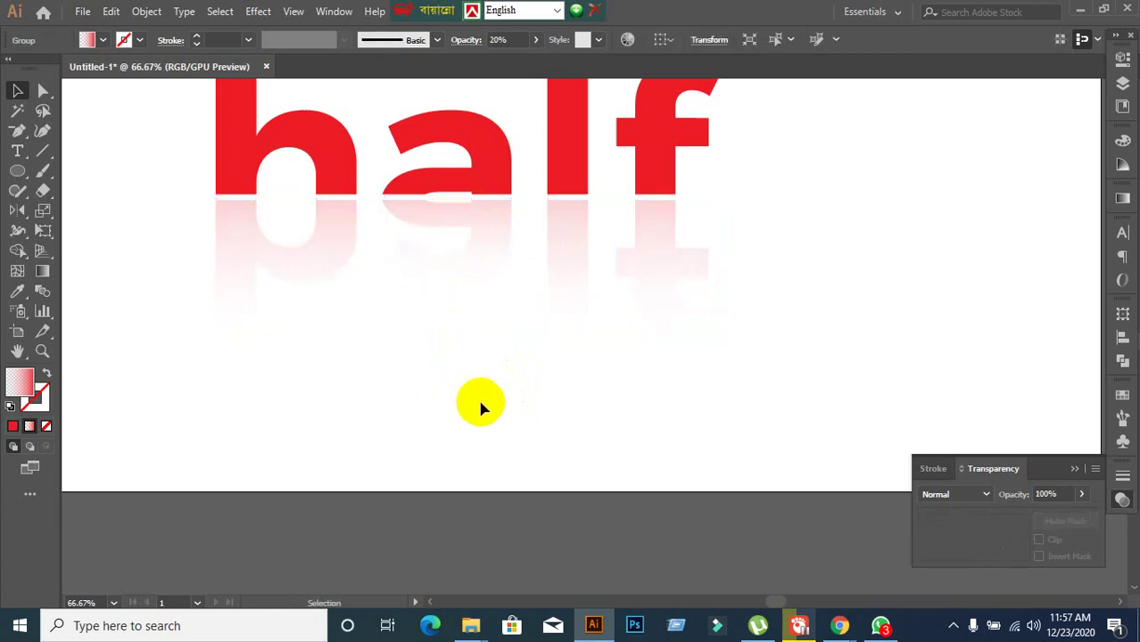
Examine the red half wordmark and its faded reflection from a zoomed-out view
scroll(498, 420, down, 1)
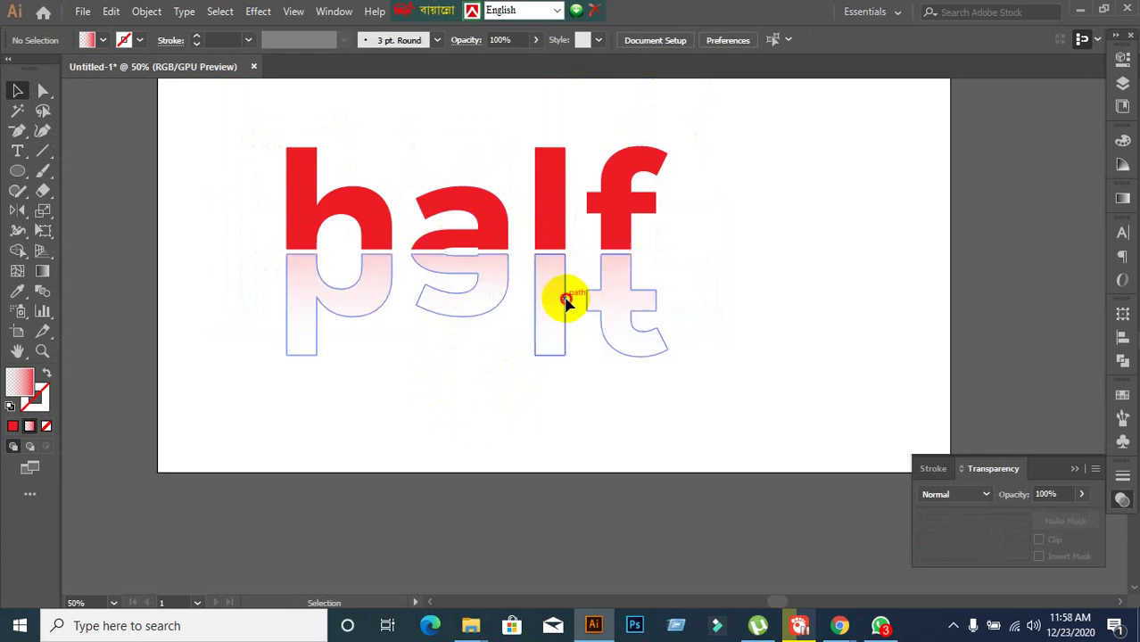
click(637, 301)
click(445, 427)
scroll(475, 399, down, 1)
drag(536, 433, 491, 339)
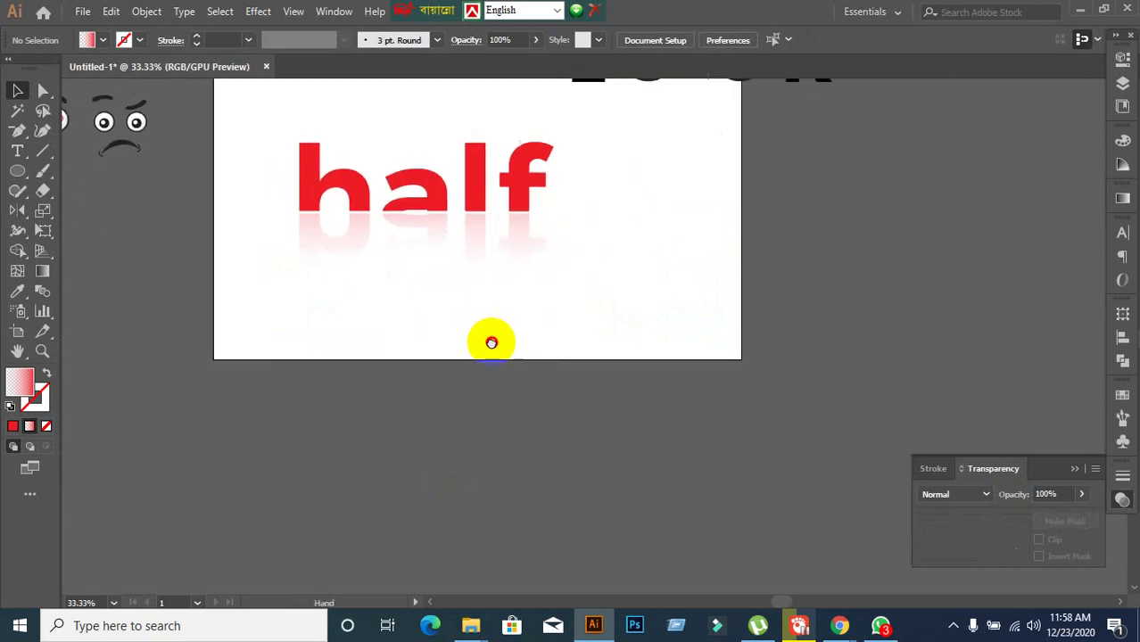
click(484, 262)
click(490, 382)
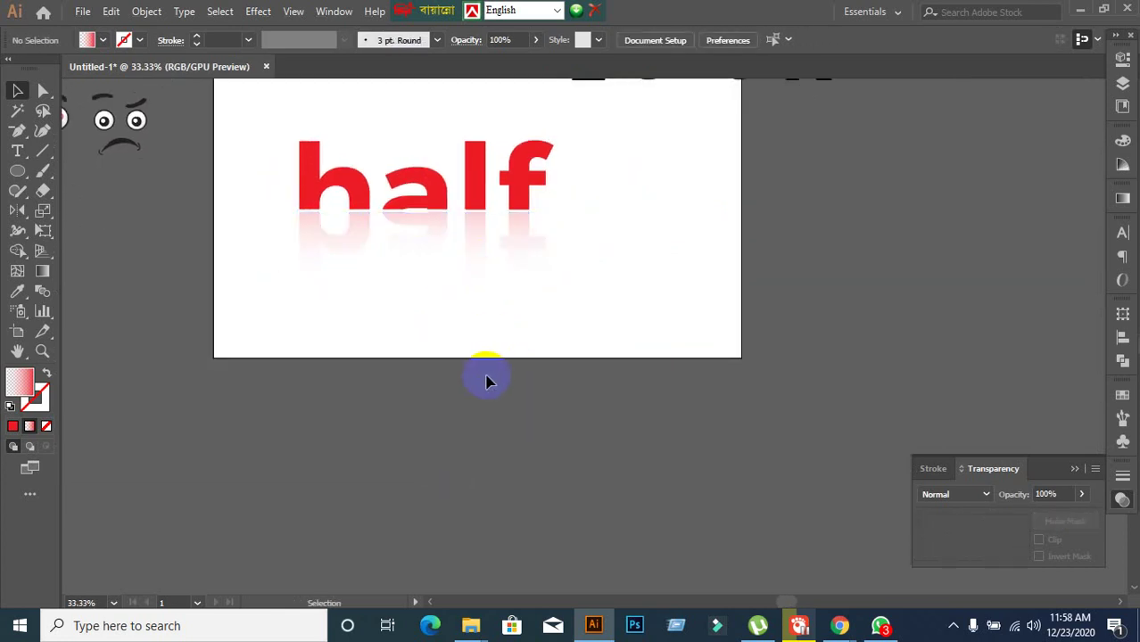
click(362, 255)
click(449, 328)
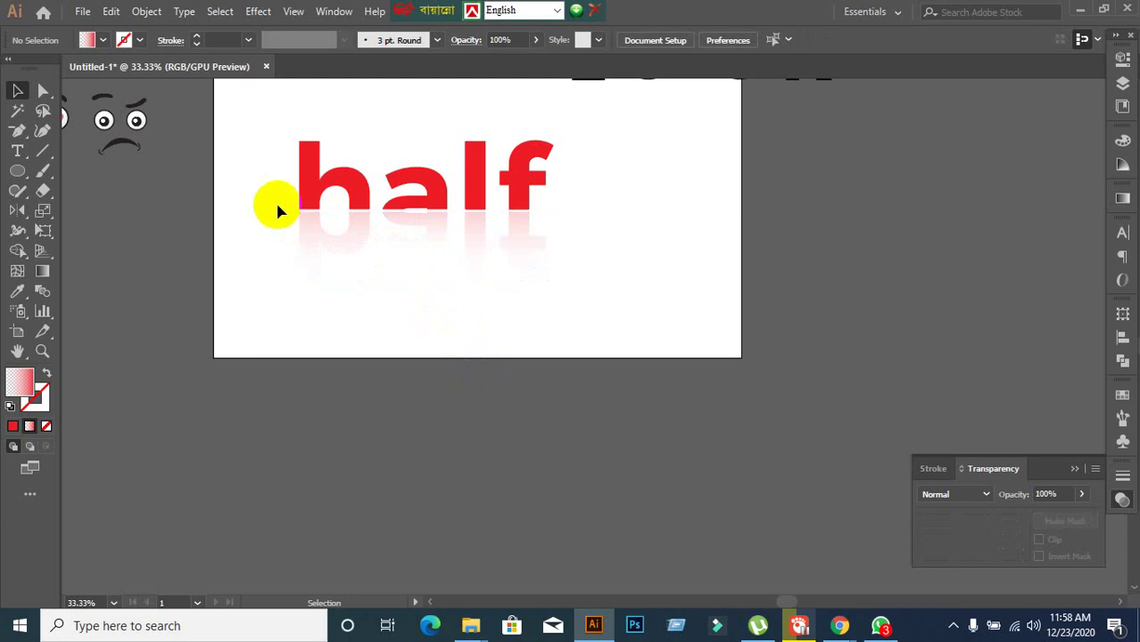
Move the red half wordmark together with its reflection off the artboard, onto the empty canvas to its right
drag(259, 140, 612, 284)
drag(442, 206, 936, 190)
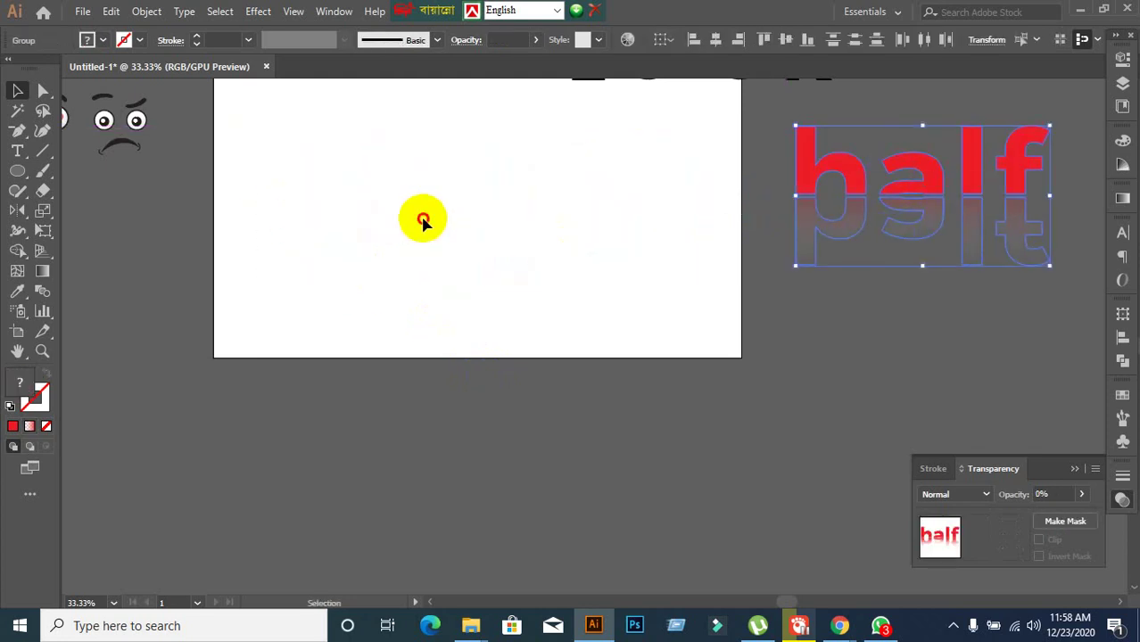
click(423, 222)
click(18, 172)
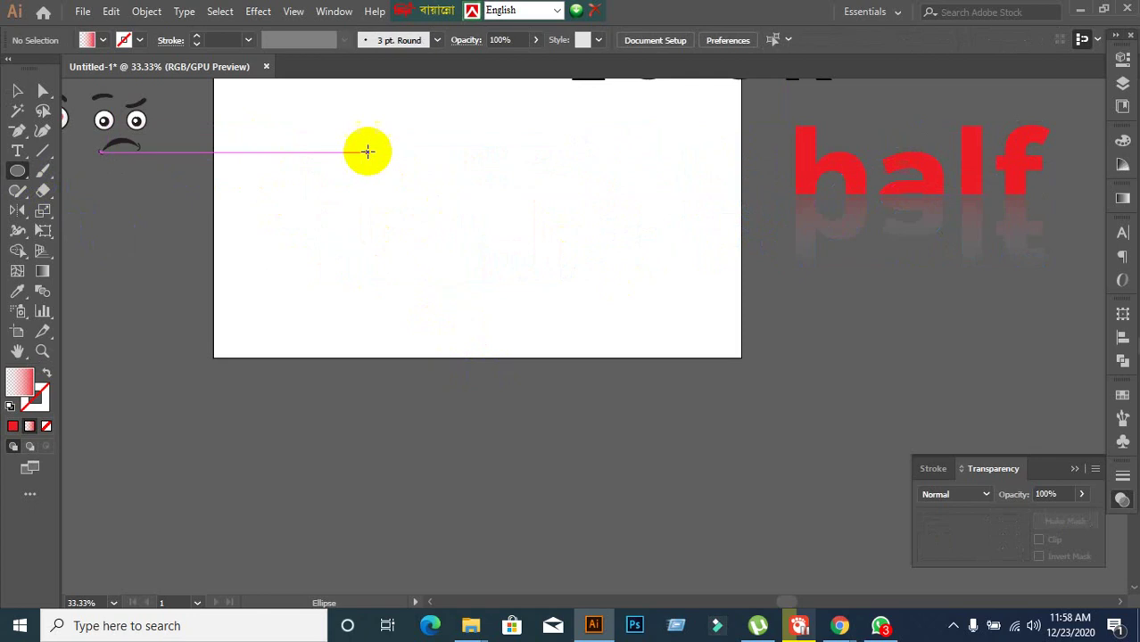
drag(326, 107, 496, 214)
key(ctrl+z)
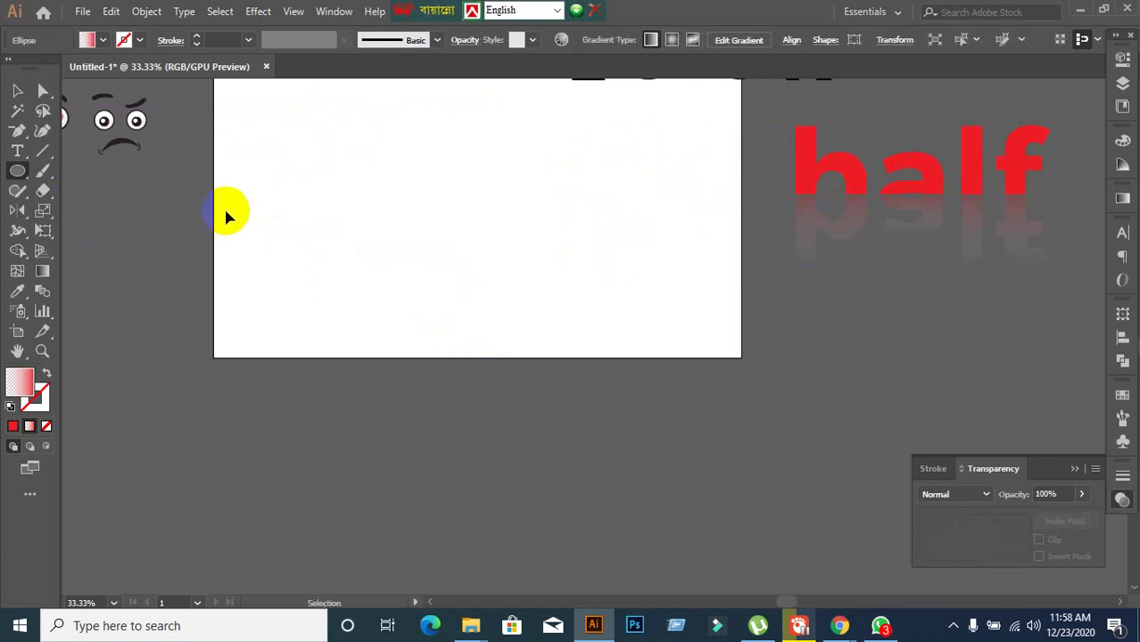
click(14, 428)
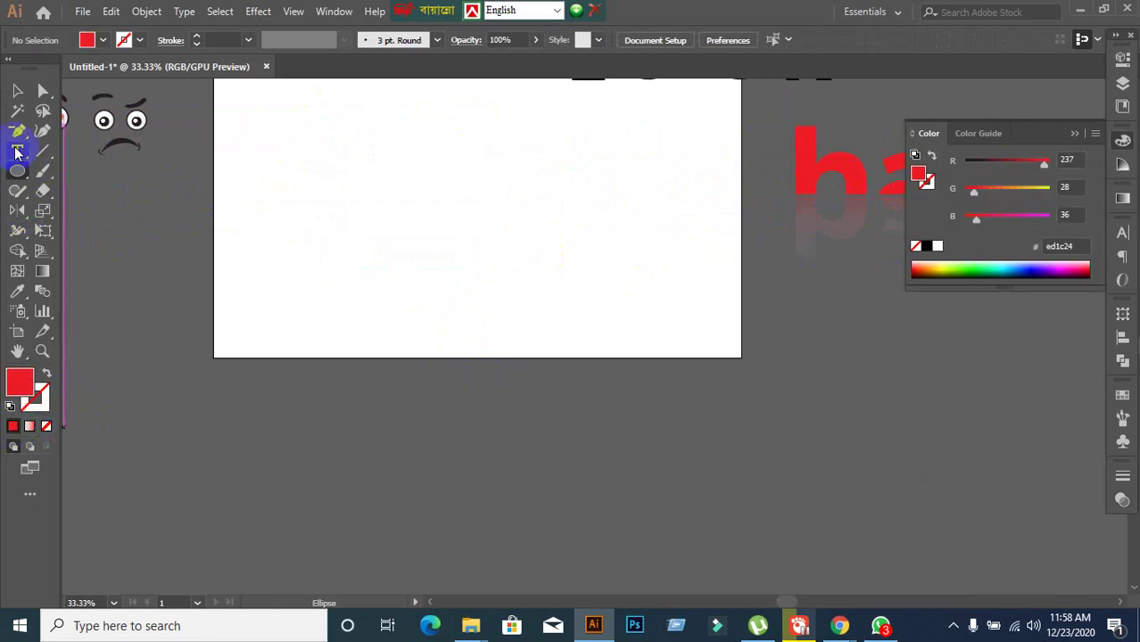
click(17, 90)
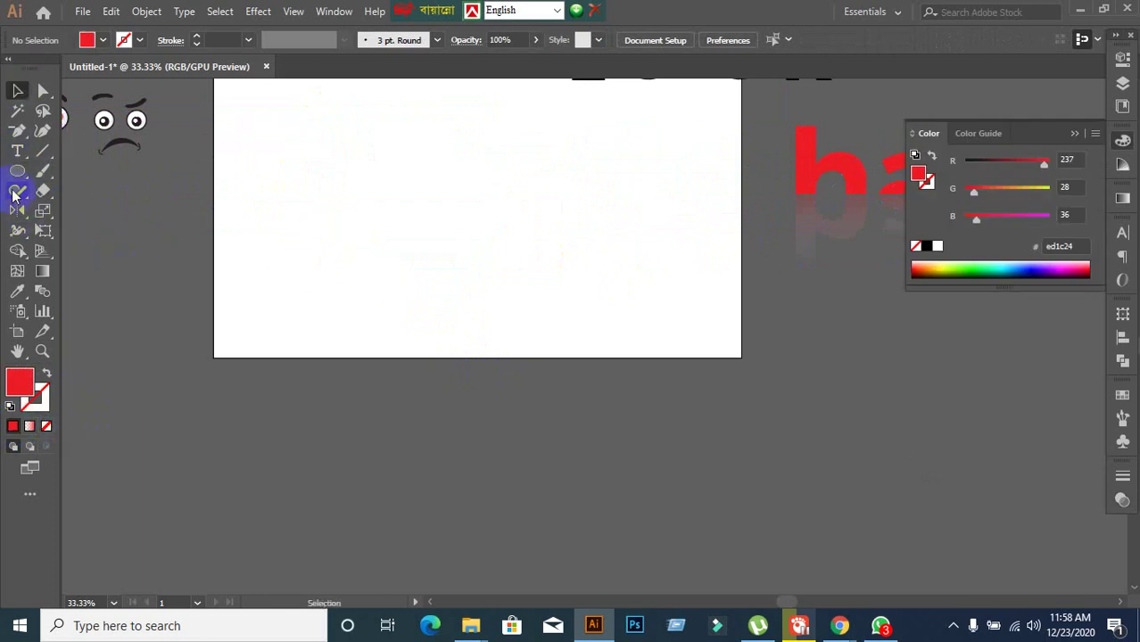
Add the text "half" in Montserrat SemiBold on the cleared artboard
click(15, 154)
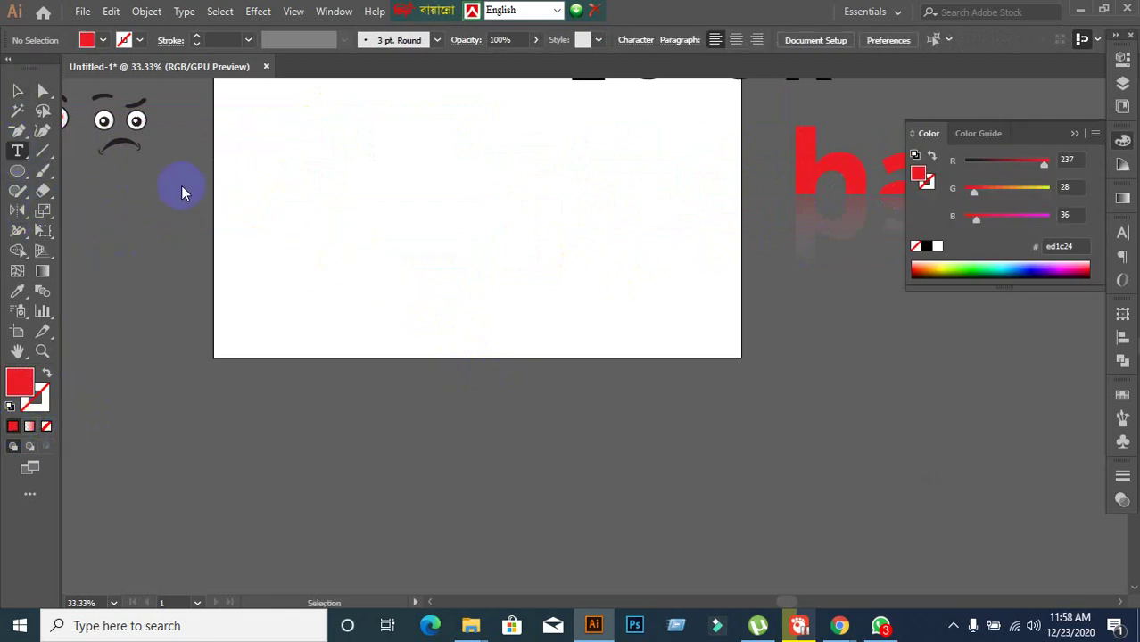
click(379, 184)
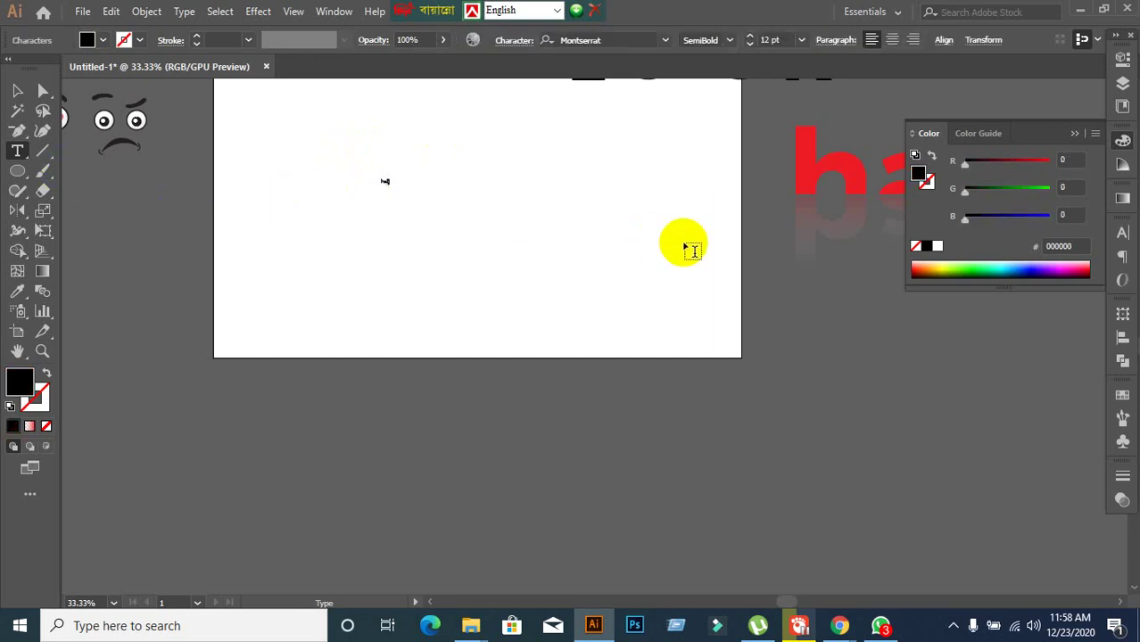
click(693, 250)
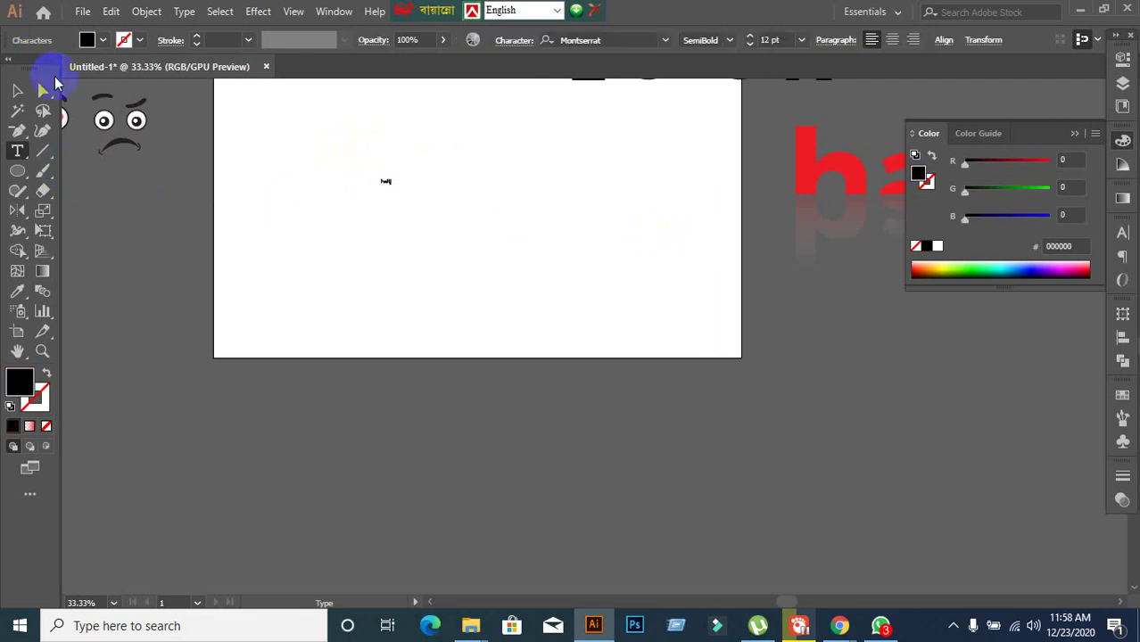
click(18, 93)
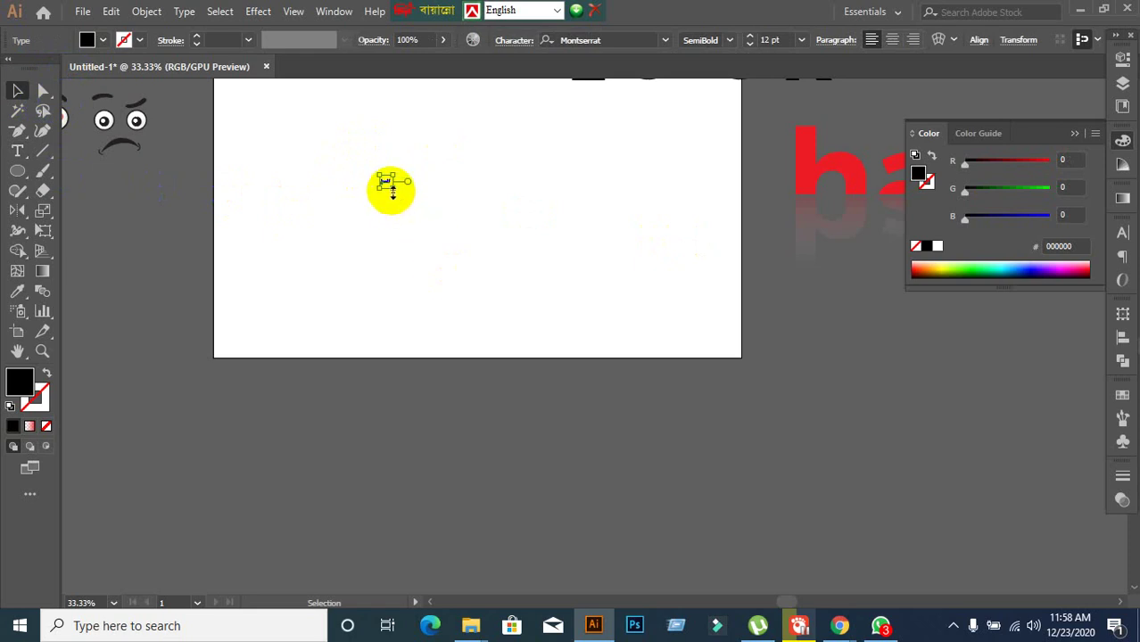
Scale the new half text up to about 294 pt and place it in the upper middle of the artboard
click(392, 190)
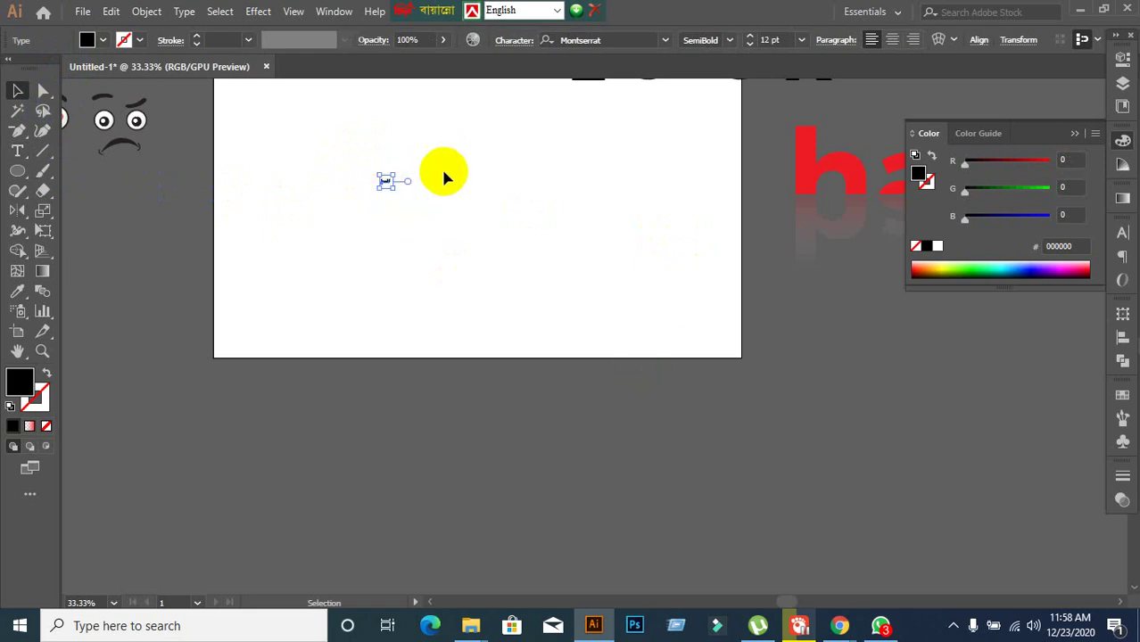
drag(443, 173, 612, 308)
click(585, 267)
drag(559, 276, 475, 216)
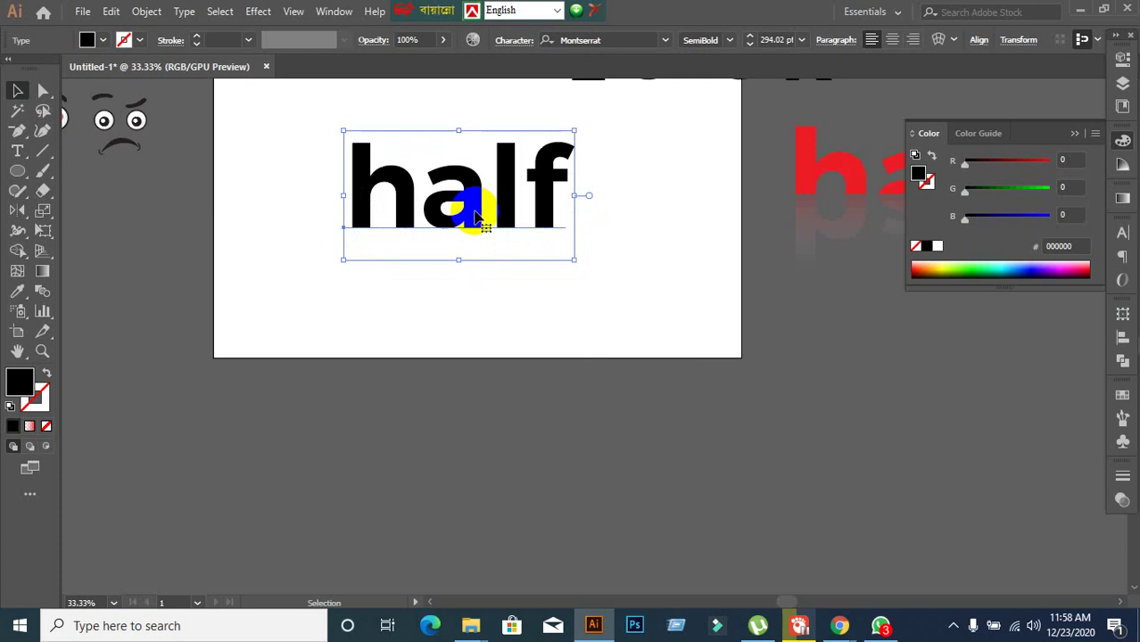
Convert the black half text to outlines
right_click(475, 216)
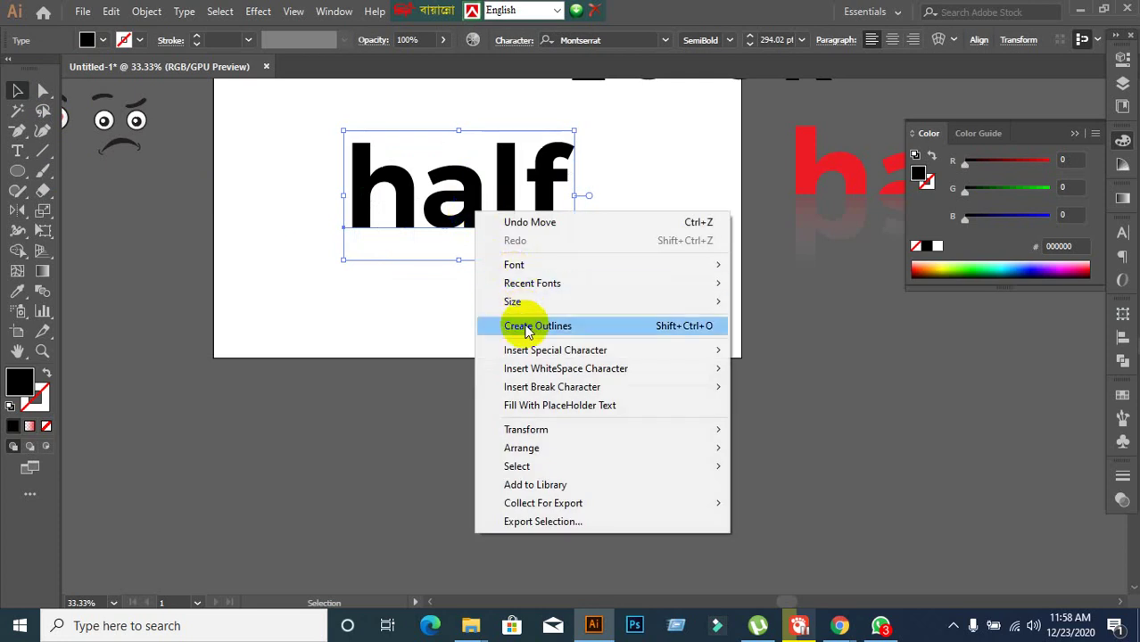
click(526, 326)
click(525, 322)
click(473, 228)
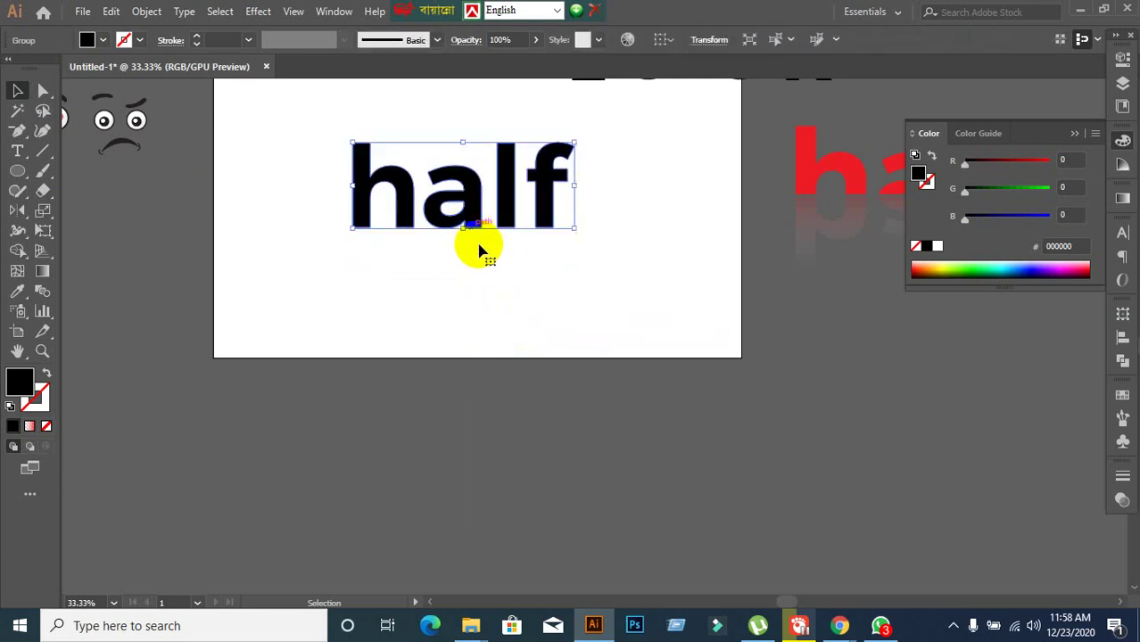
click(492, 260)
click(445, 191)
click(632, 301)
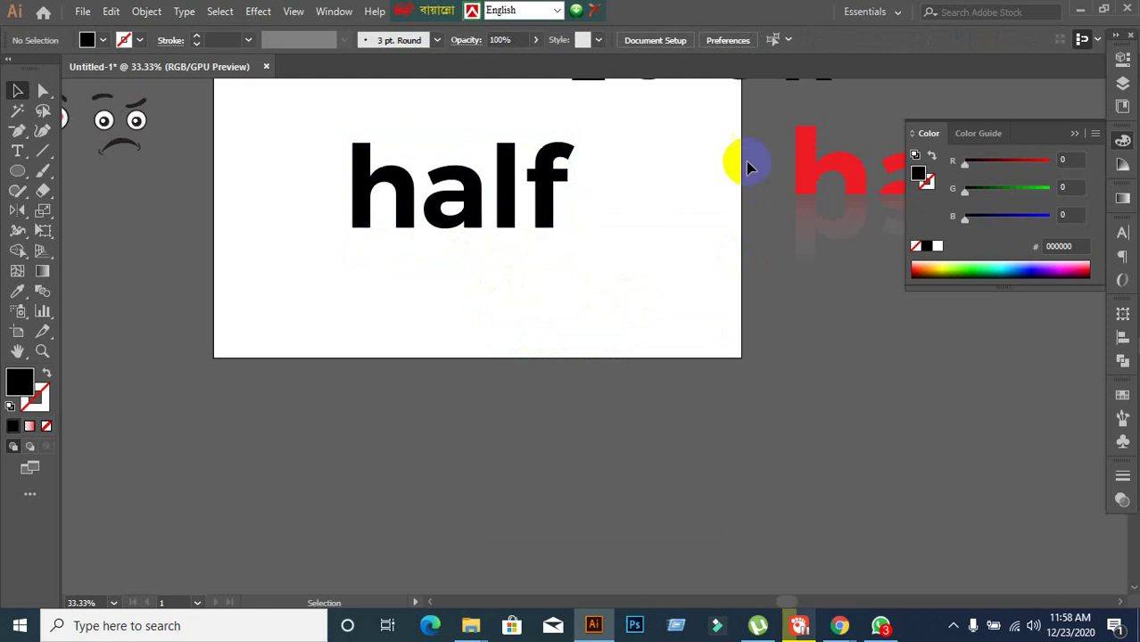
Ungroup the outlined half letters
click(448, 201)
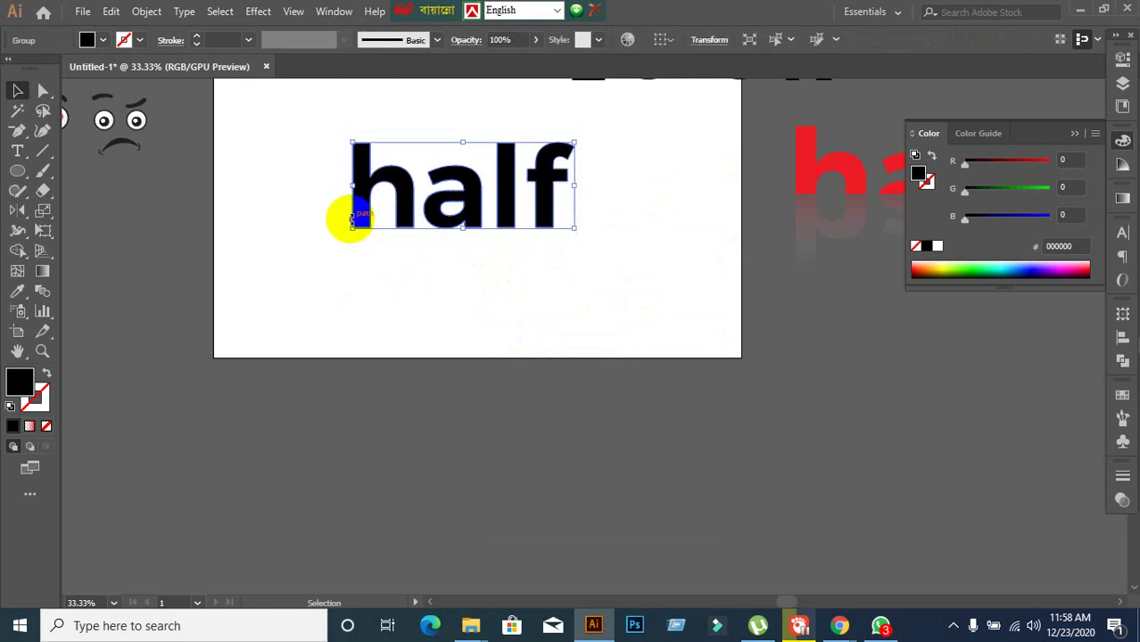
right_click(355, 218)
click(395, 365)
click(331, 289)
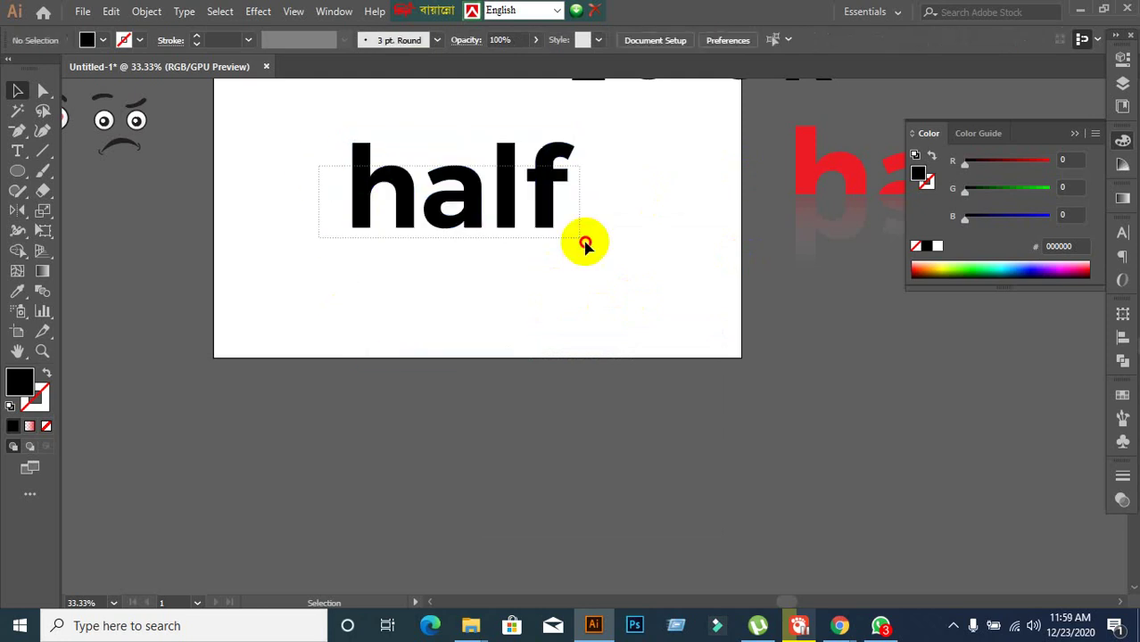
Erase a straight strip off the bottom of all four black letters with the Eraser tool
drag(585, 242, 586, 243)
click(44, 192)
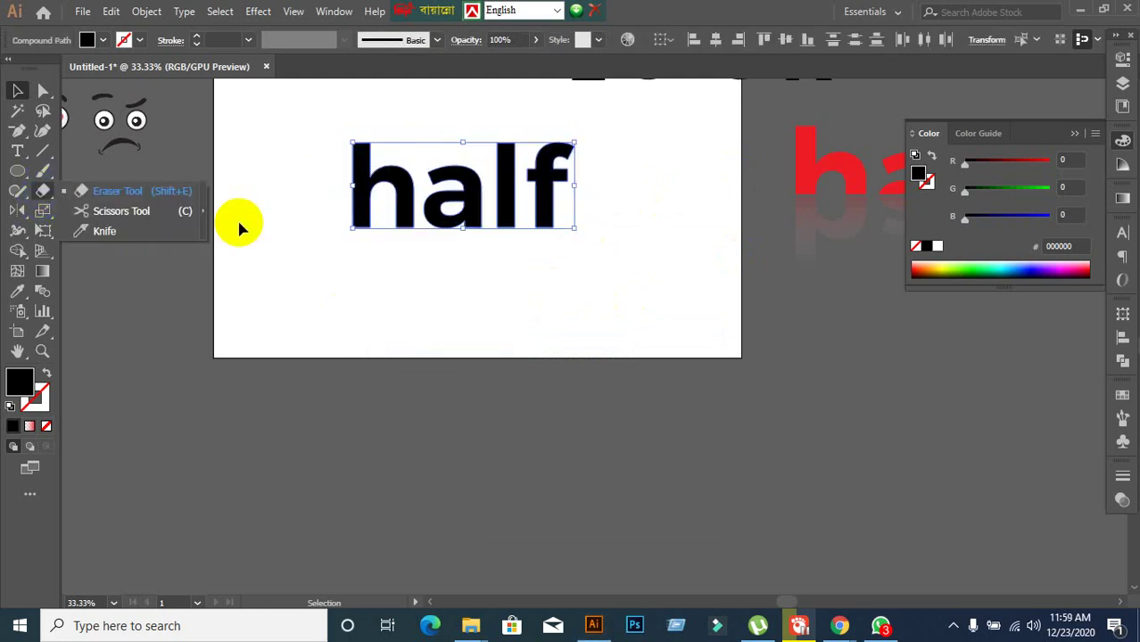
click(134, 188)
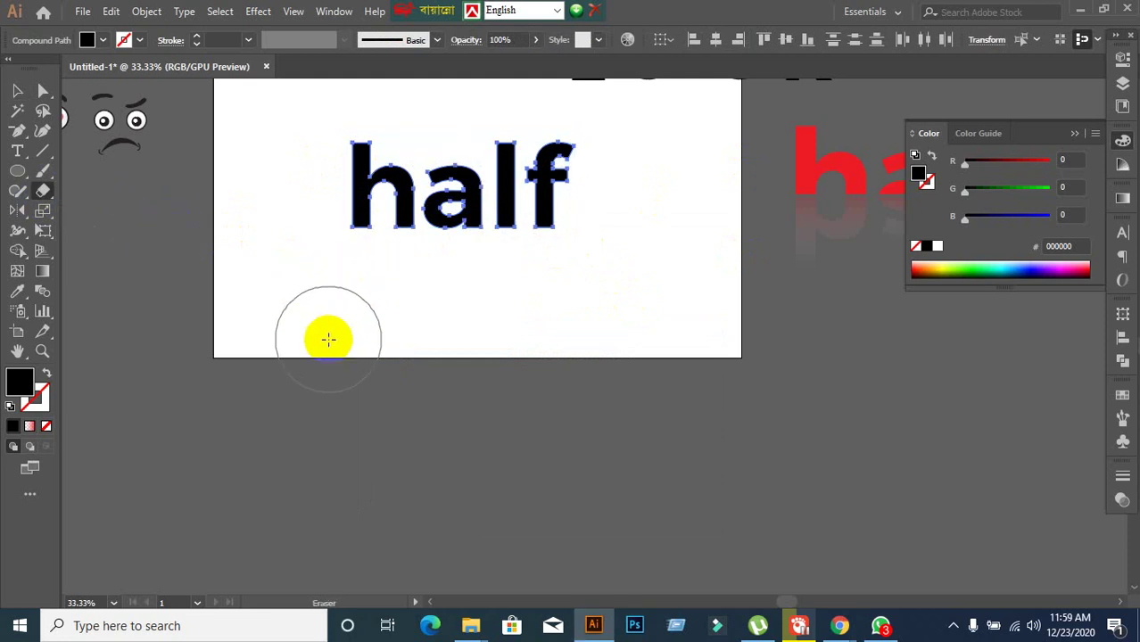
mouse_move(314, 350)
mouse_down()
mouse_move(308, 364)
mouse_move(591, 270)
mouse_move(625, 209)
mouse_up()
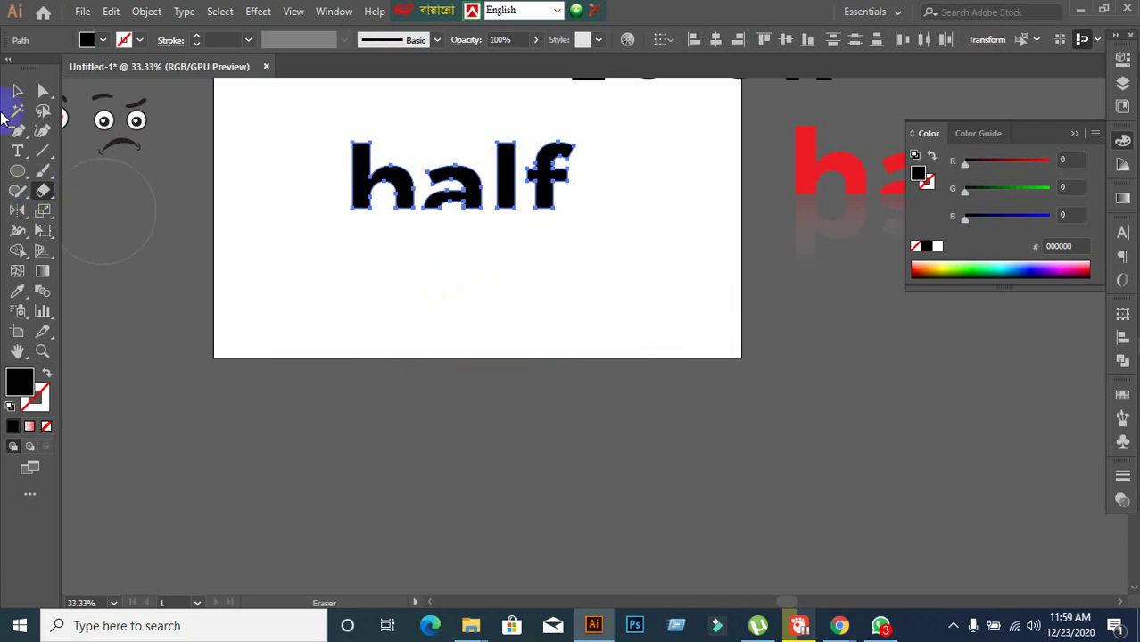
click(14, 92)
click(421, 293)
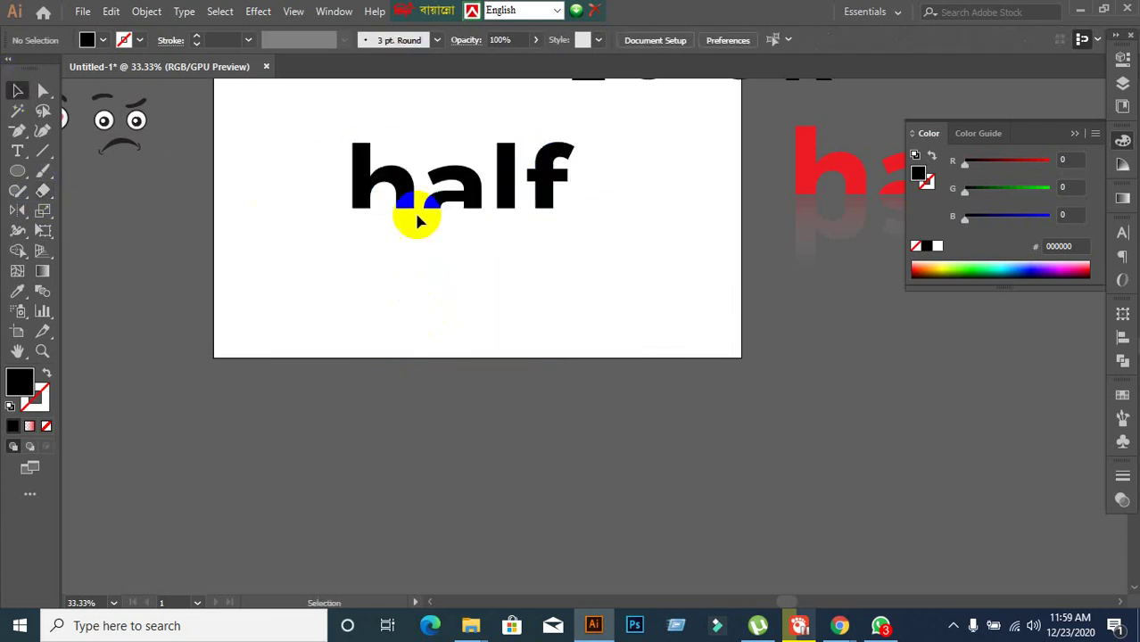
Fill all four cut-off letters with the orange swatch
click(366, 179)
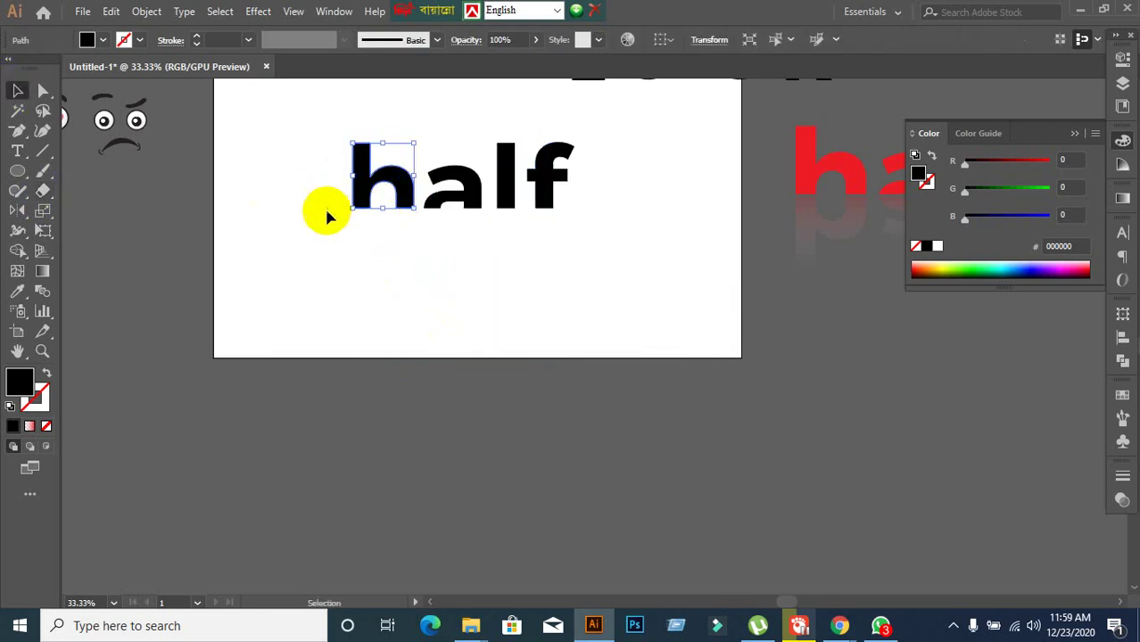
click(323, 251)
drag(289, 143, 665, 277)
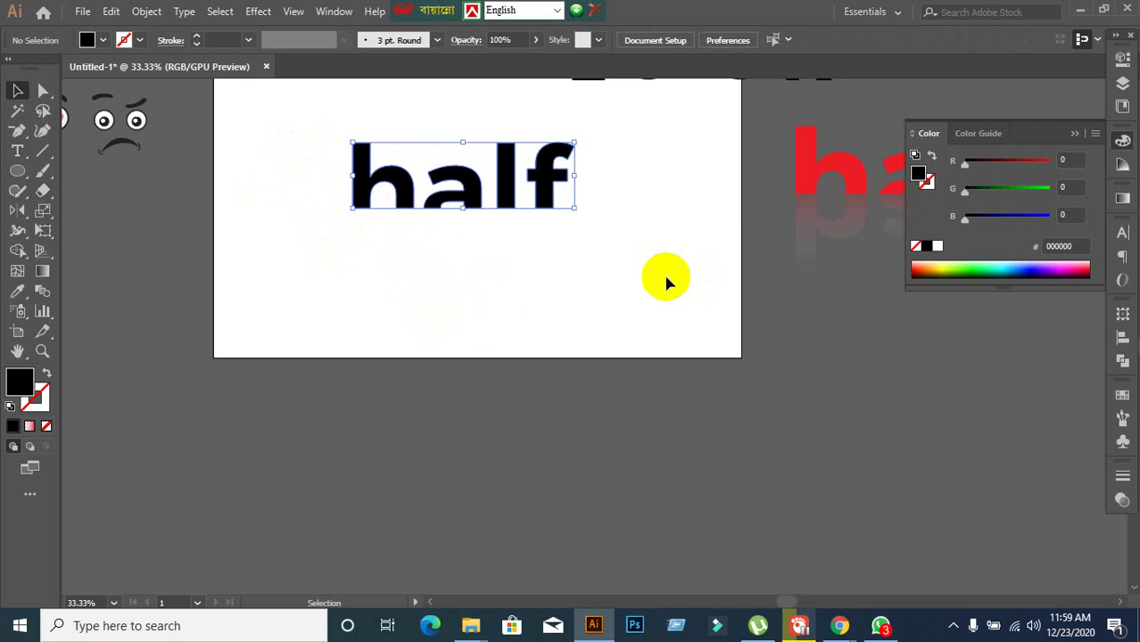
click(1122, 394)
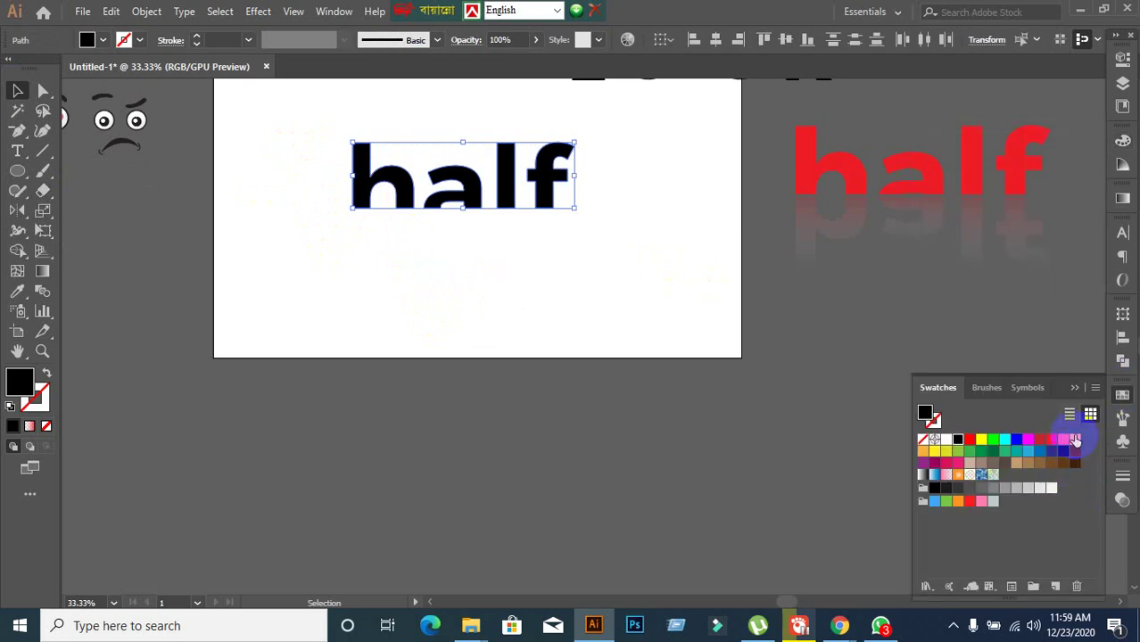
click(1075, 439)
click(672, 327)
Group the four orange letters into one object
click(327, 168)
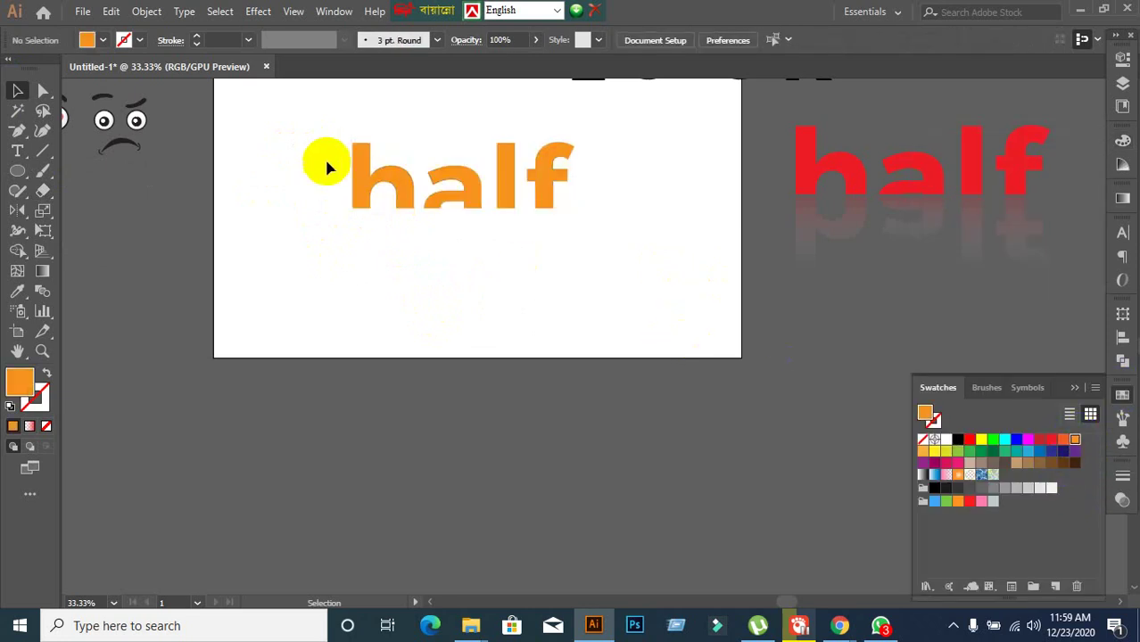
drag(317, 130, 721, 301)
key(a)
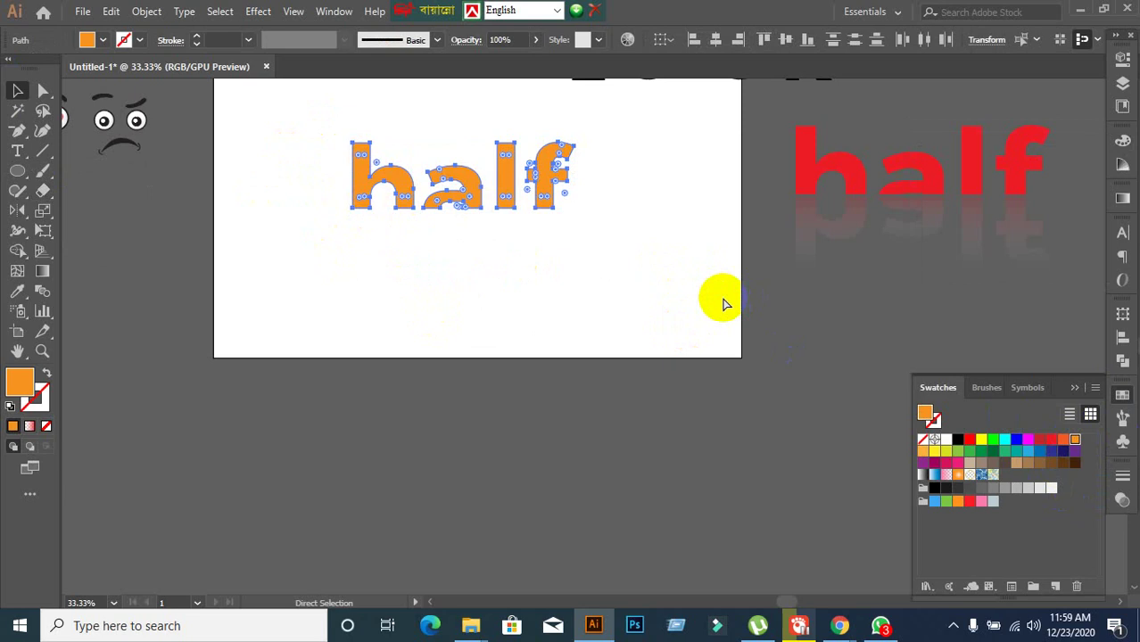
key(v)
click(637, 310)
click(474, 199)
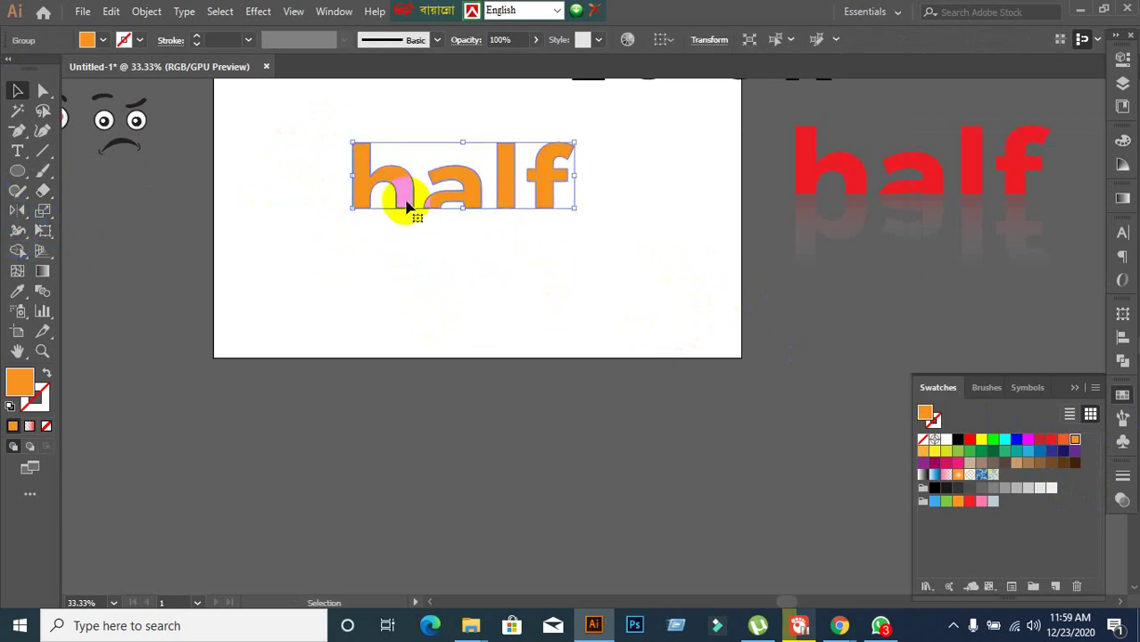
Duplicate the orange letter group just below the original and reflect the copy across the horizontal axis
drag(406, 206, 416, 282)
right_click(415, 281)
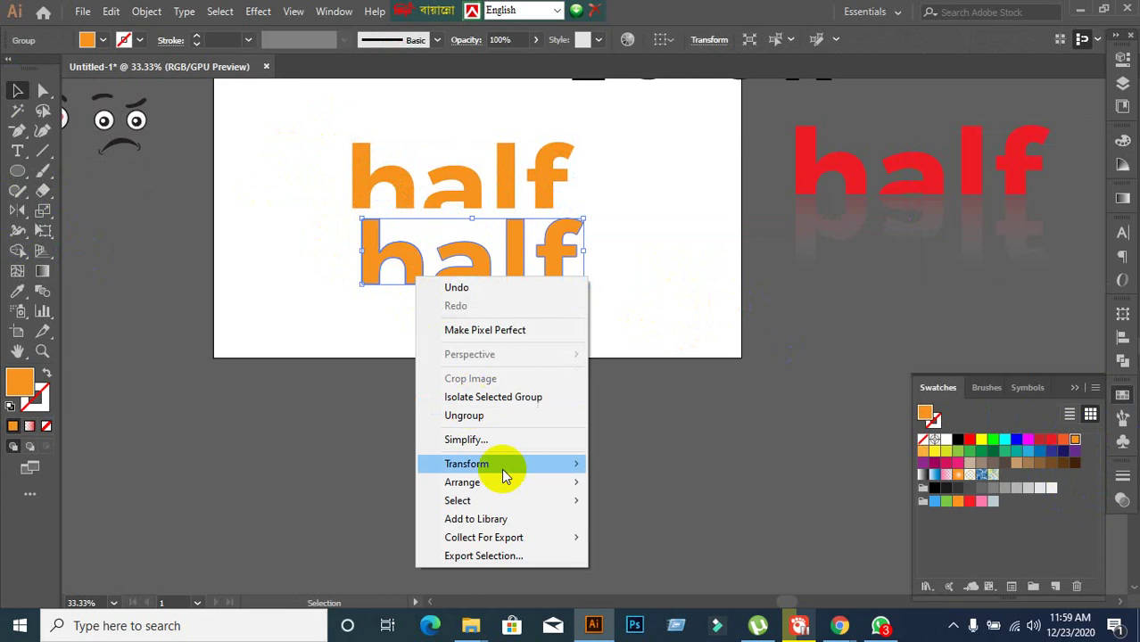
mouse_move(507, 468)
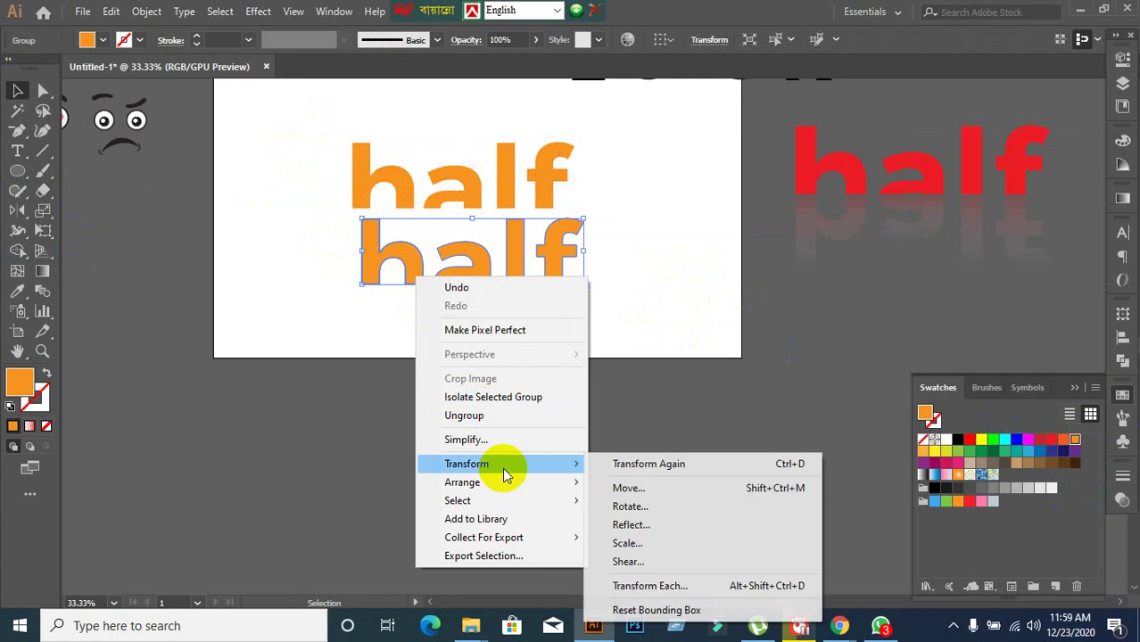
click(631, 525)
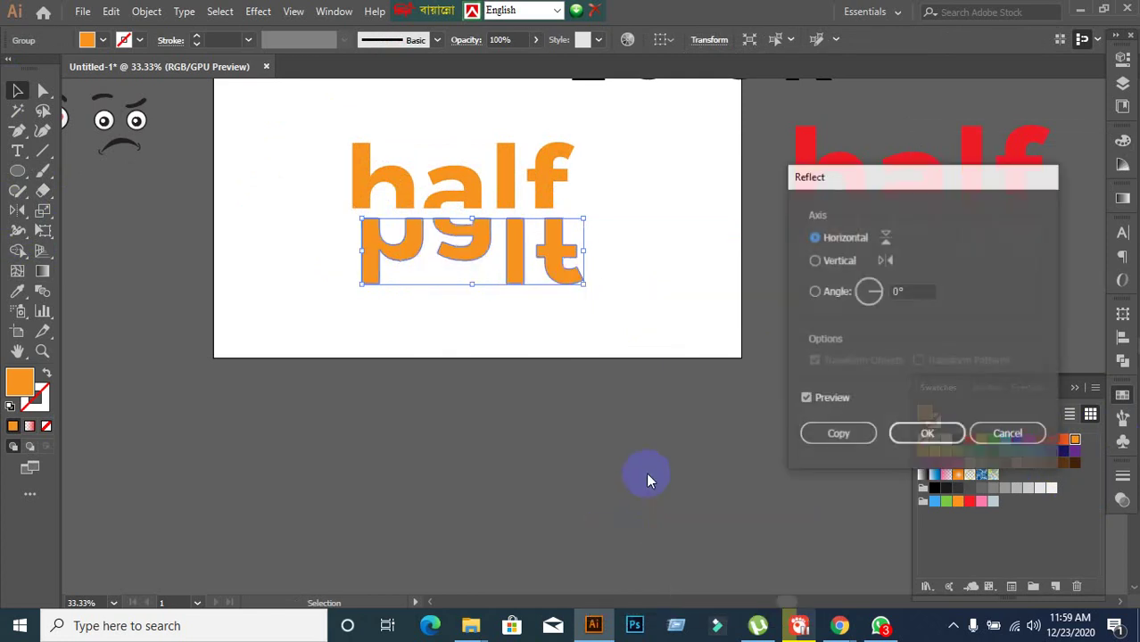
click(926, 435)
click(570, 379)
Move the reflected copy up against the cut edge of the upper orange letters so both halves meet
scroll(475, 320, up, 2)
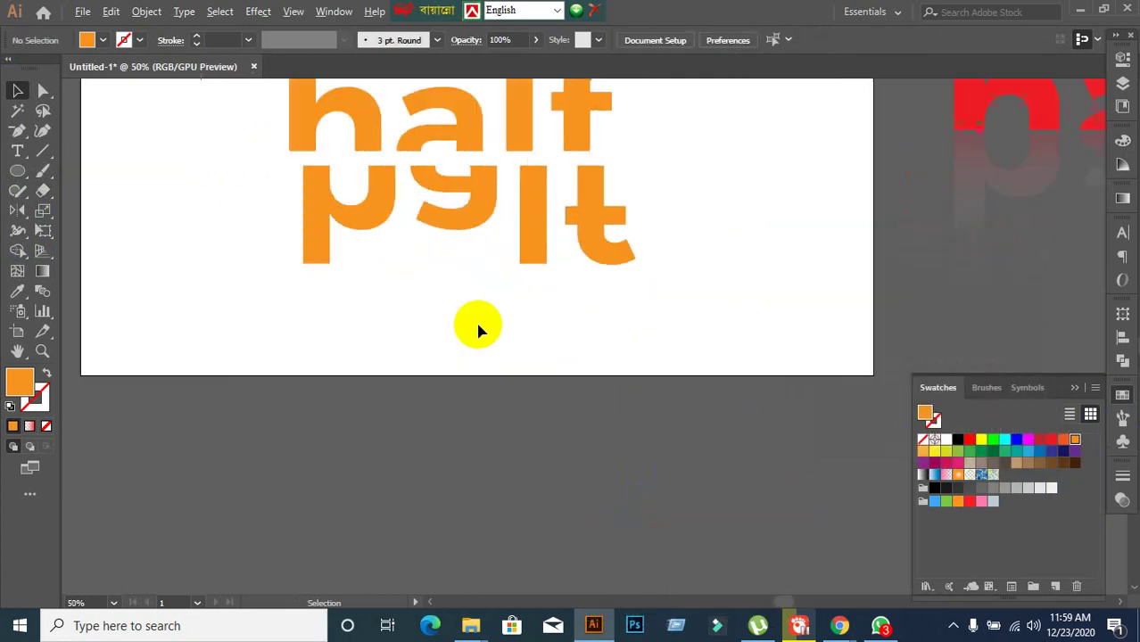
drag(468, 305, 454, 276)
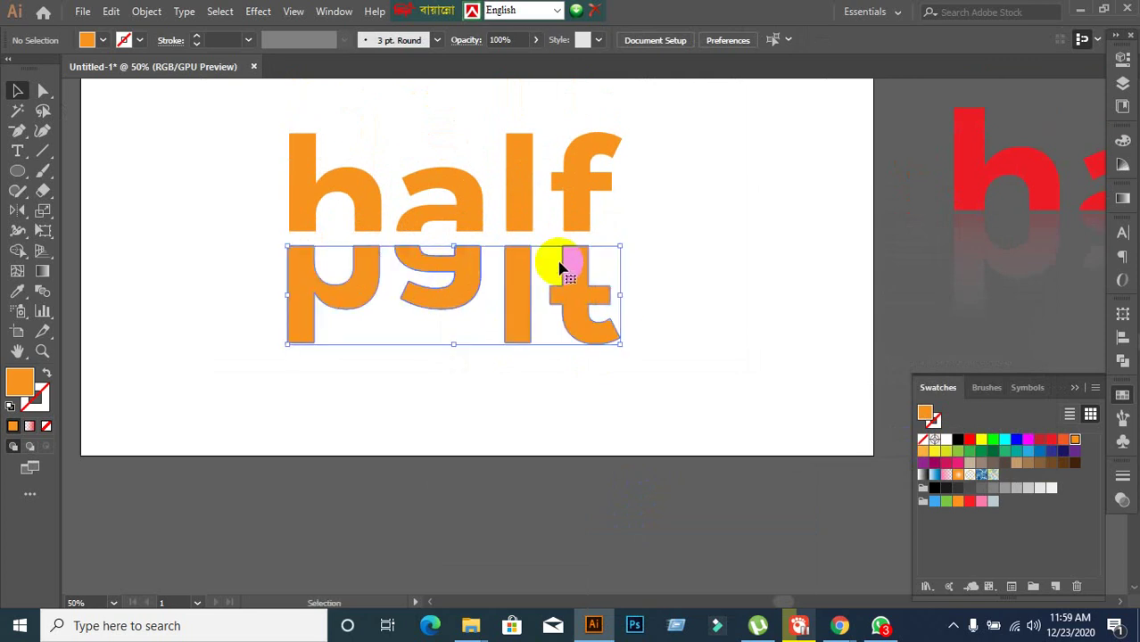
click(704, 241)
click(336, 215)
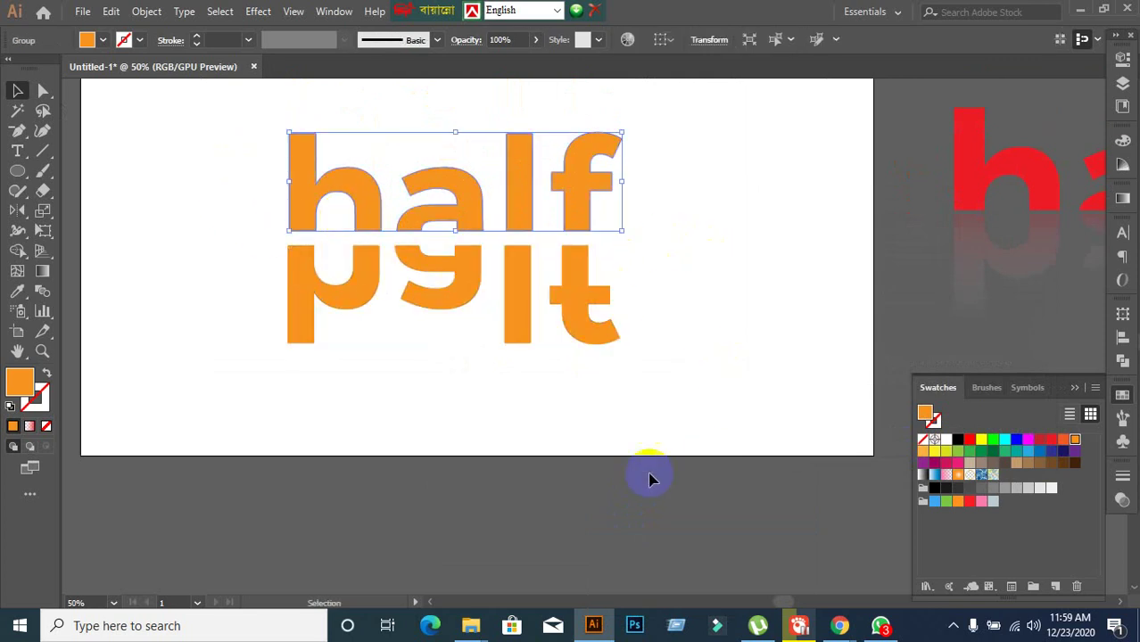
drag(369, 301, 372, 287)
Align the upper orange letter group and its reflected copy on their horizontal centres
drag(255, 191, 407, 327)
click(1125, 343)
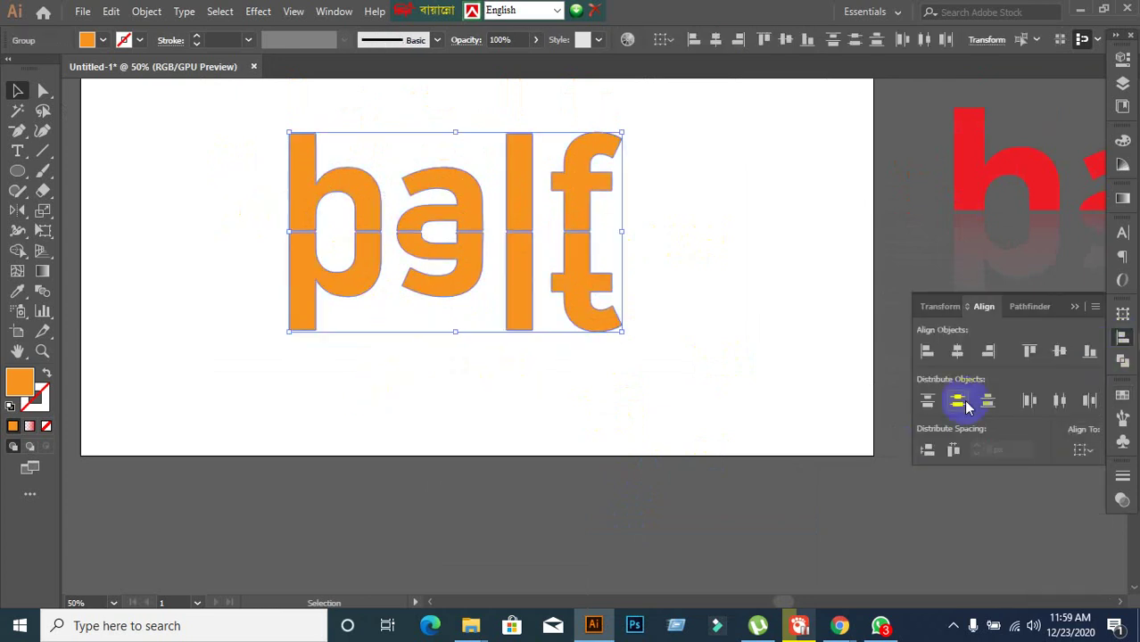
click(955, 353)
click(693, 413)
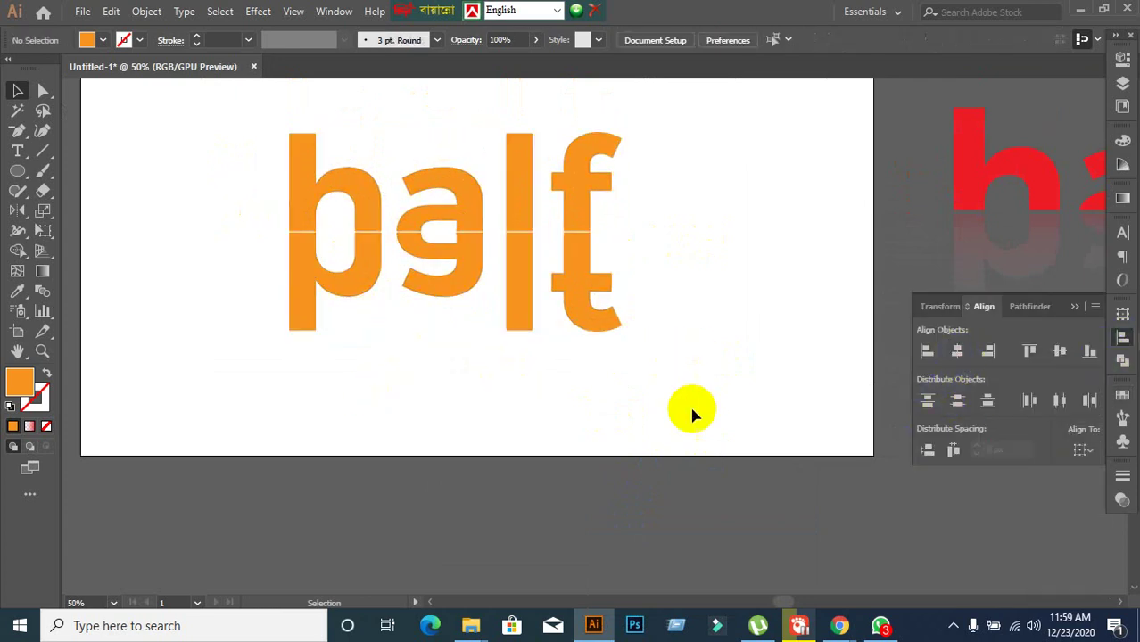
Fill the reflected copy with the preset white-to-black linear gradient
scroll(532, 389, down, 1)
click(529, 349)
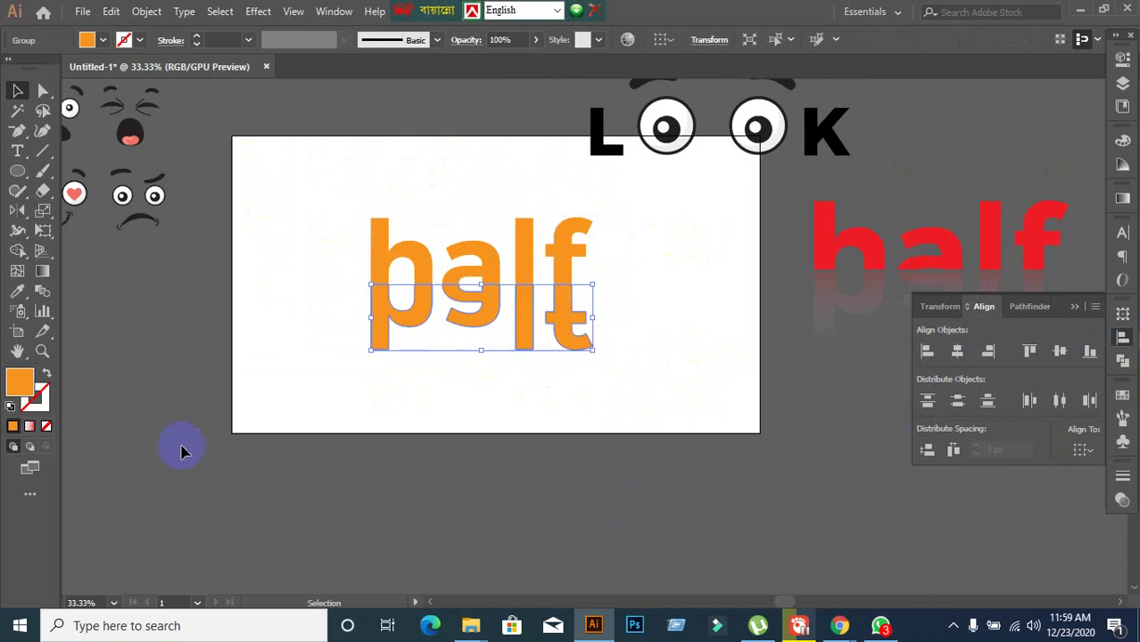
click(30, 427)
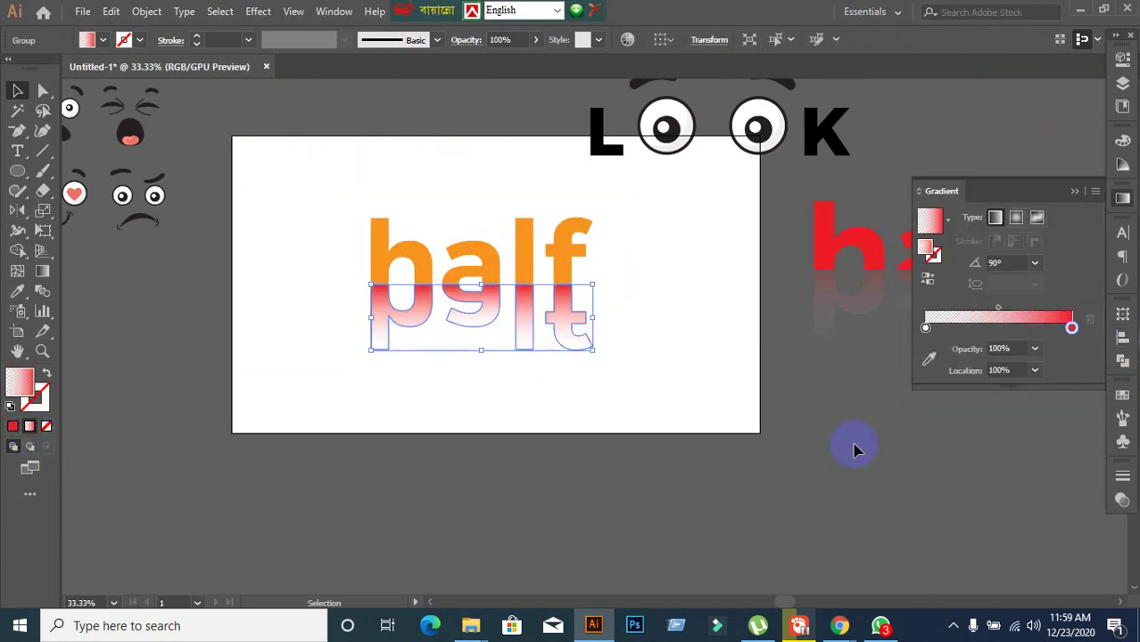
click(948, 219)
scroll(915, 292, up, 2)
click(838, 253)
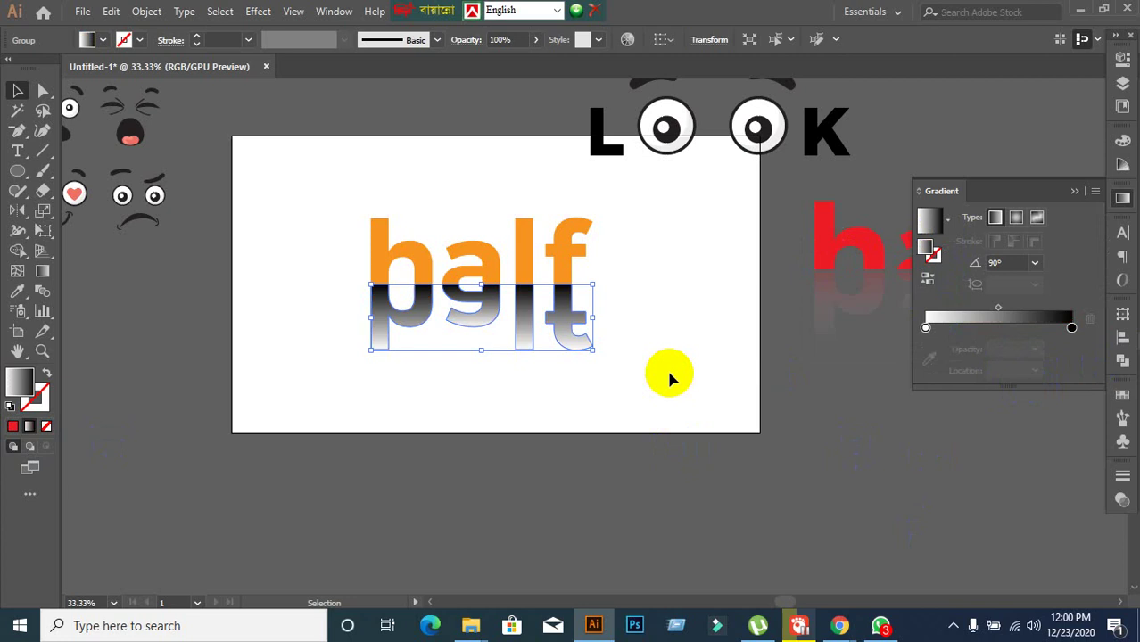
Set the opacity of the gradient's white stop to 0%
click(927, 329)
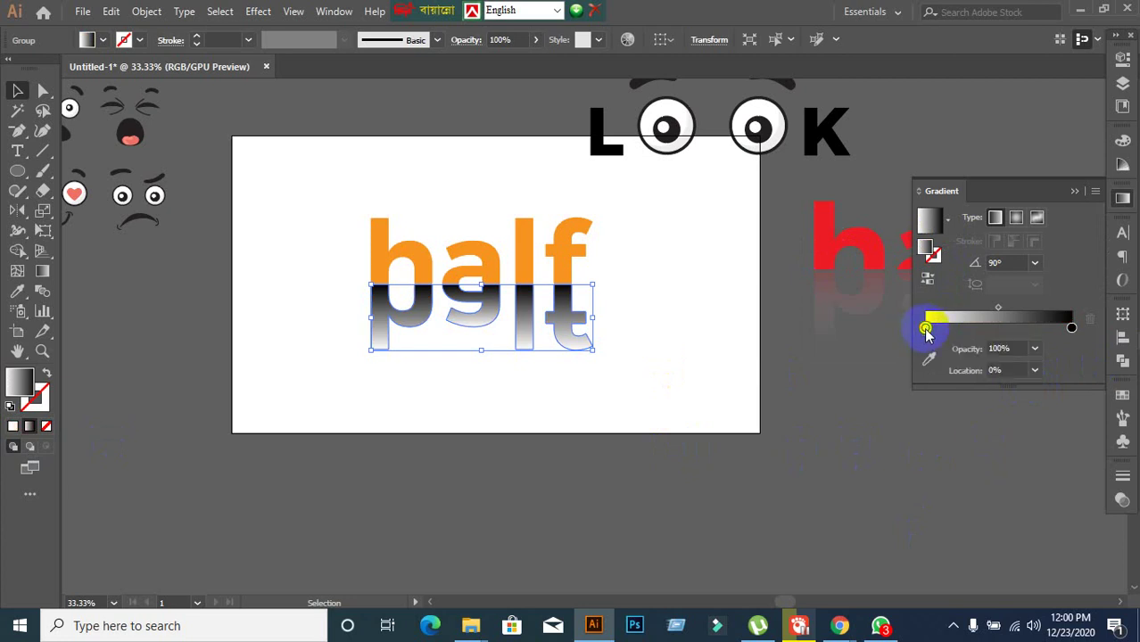
click(1006, 348)
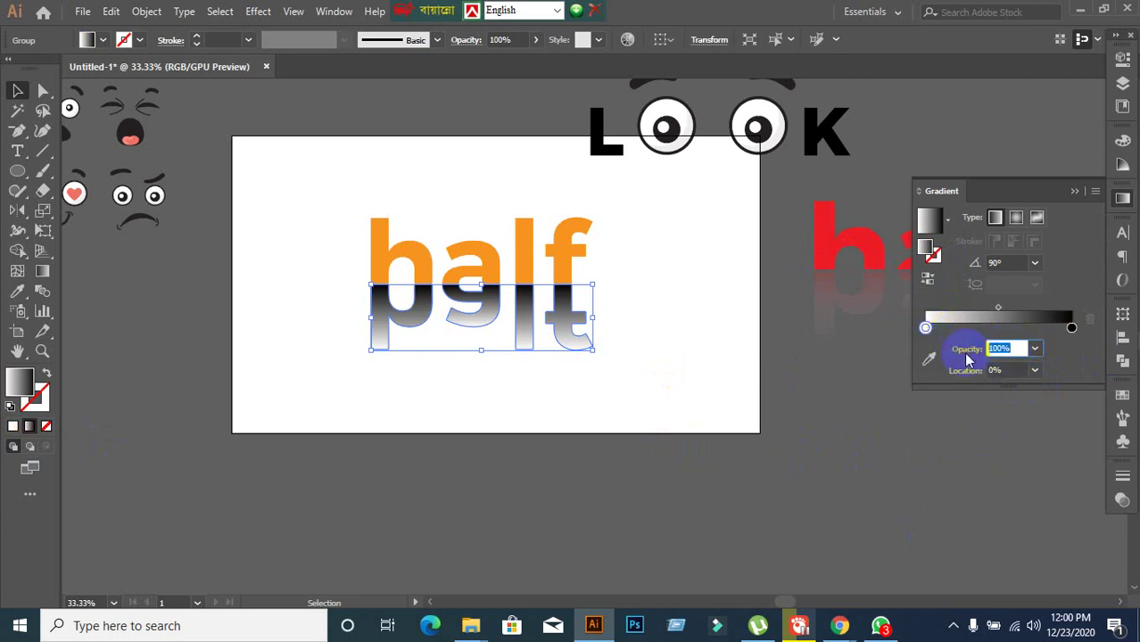
text(0)
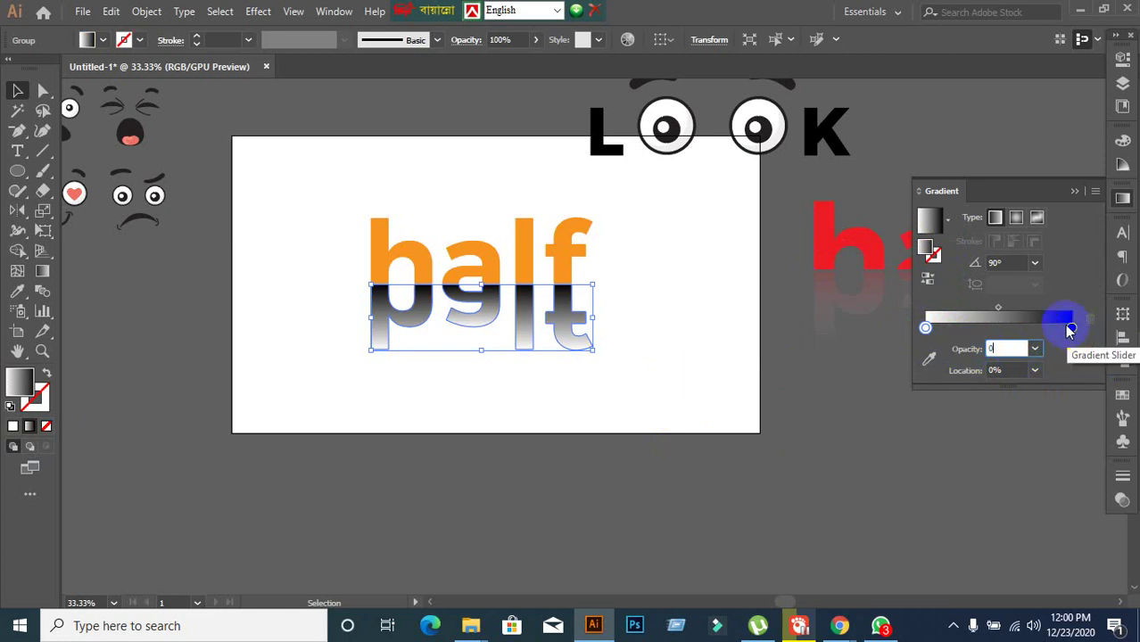
click(1072, 328)
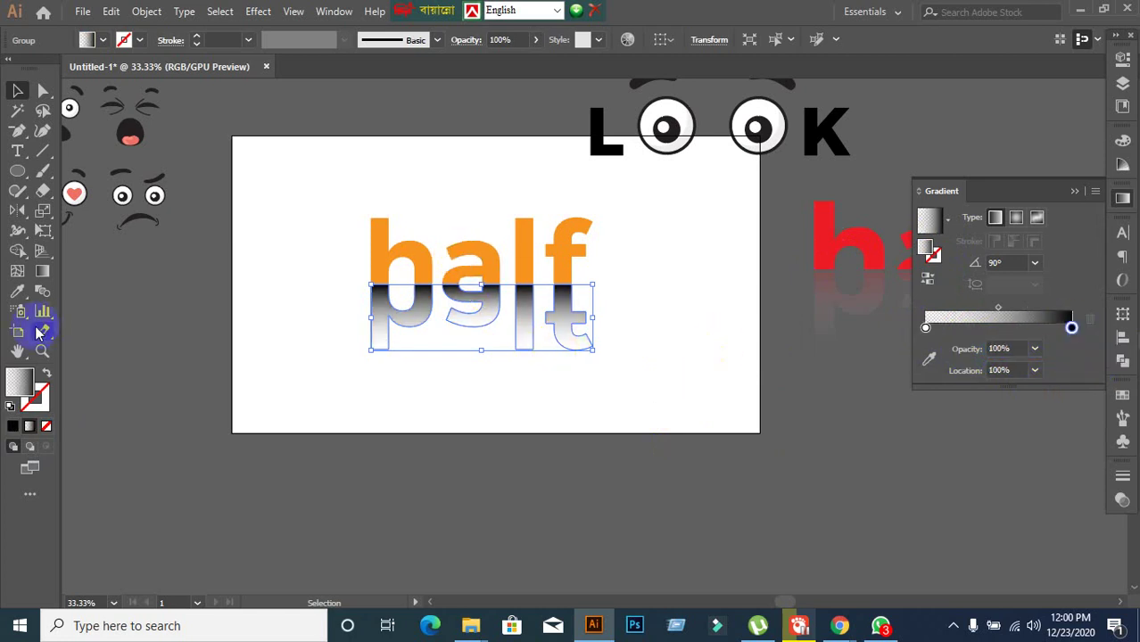
Try to sample the upper letters' orange for the gradient's black stop with the Eyedropper tool, and reapply the gradient fill
click(17, 291)
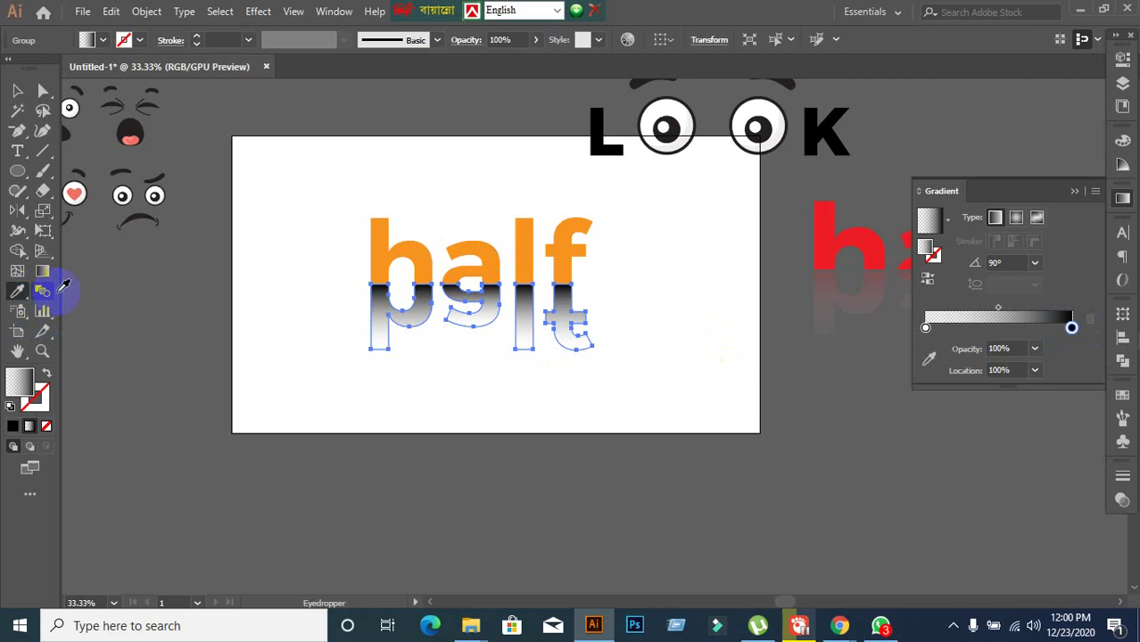
click(382, 229)
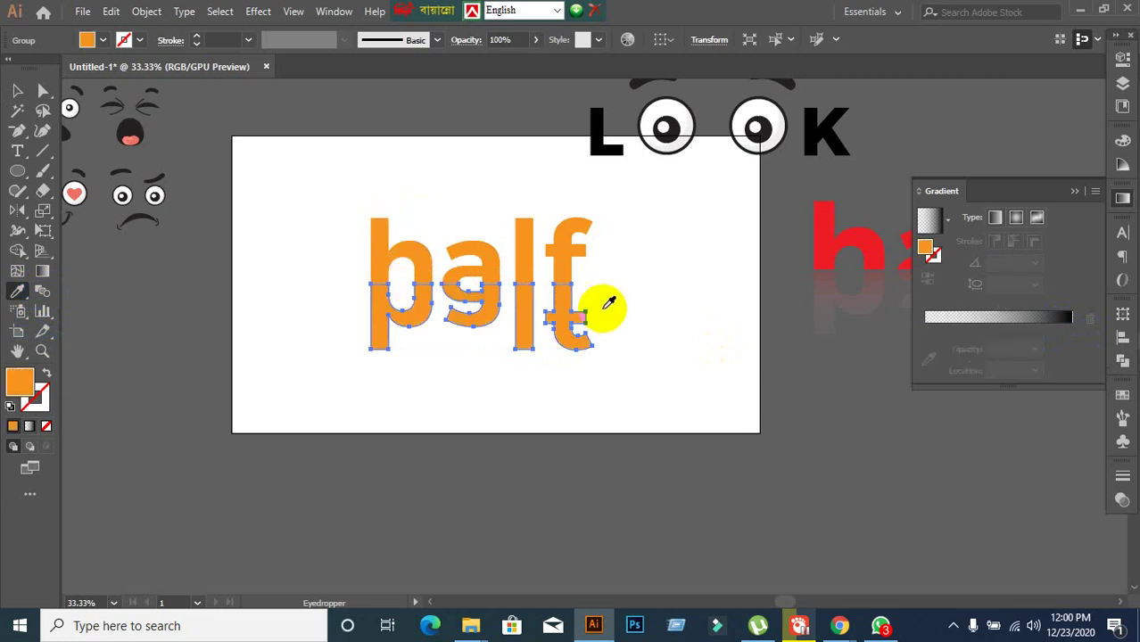
click(15, 92)
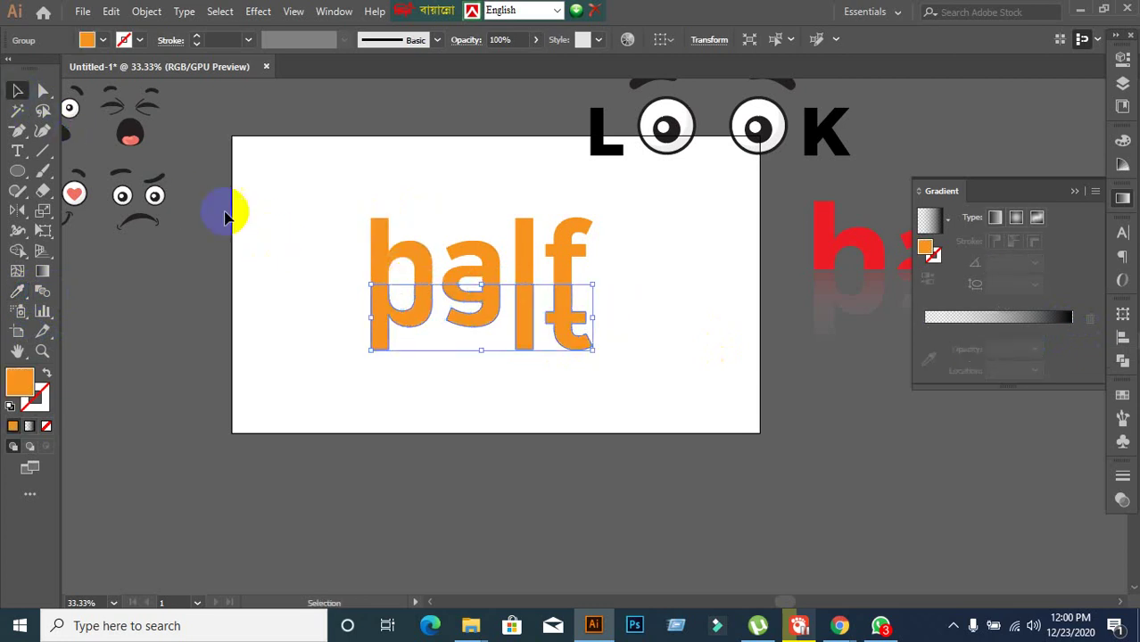
click(1006, 318)
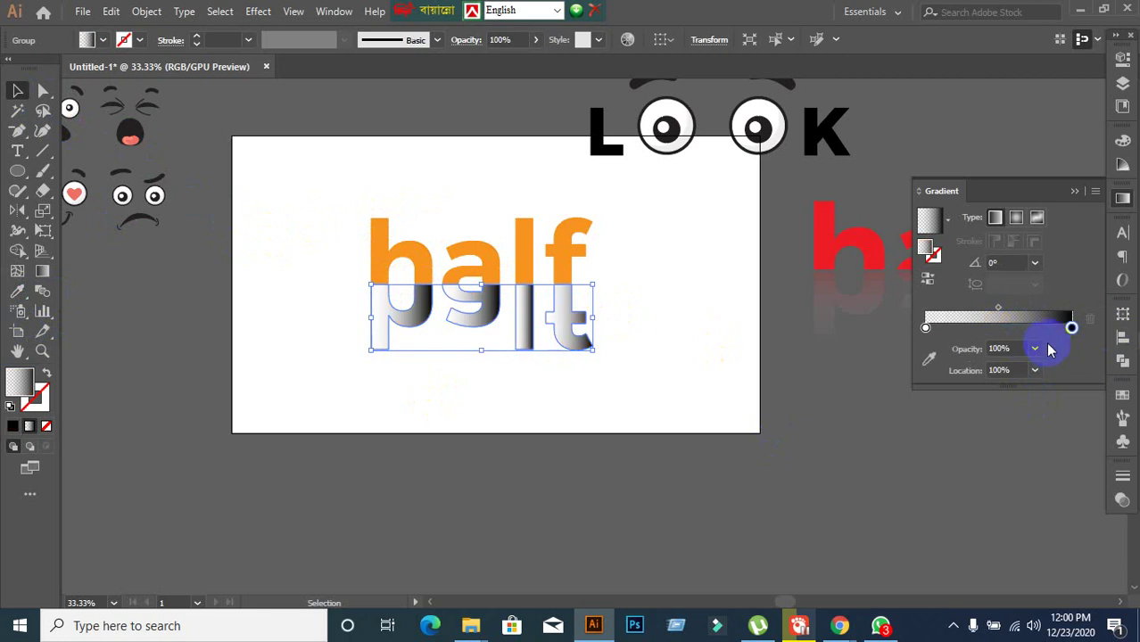
Recolour the gradient's black stop with orange sampled from the upper letters and set the gradient angle to 90°
click(1072, 330)
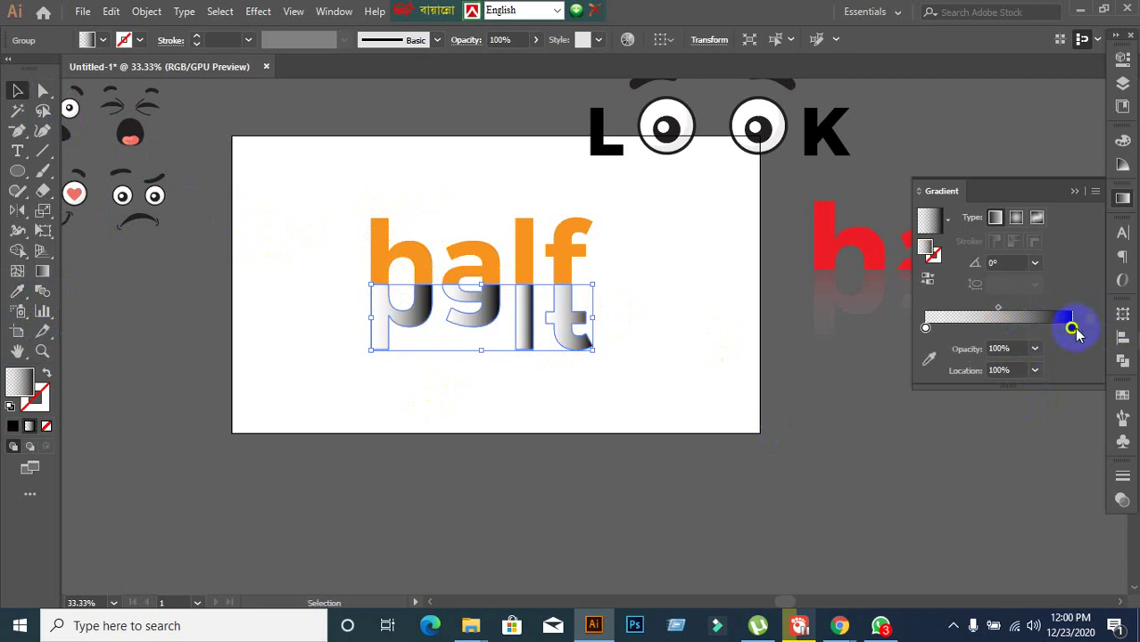
click(929, 358)
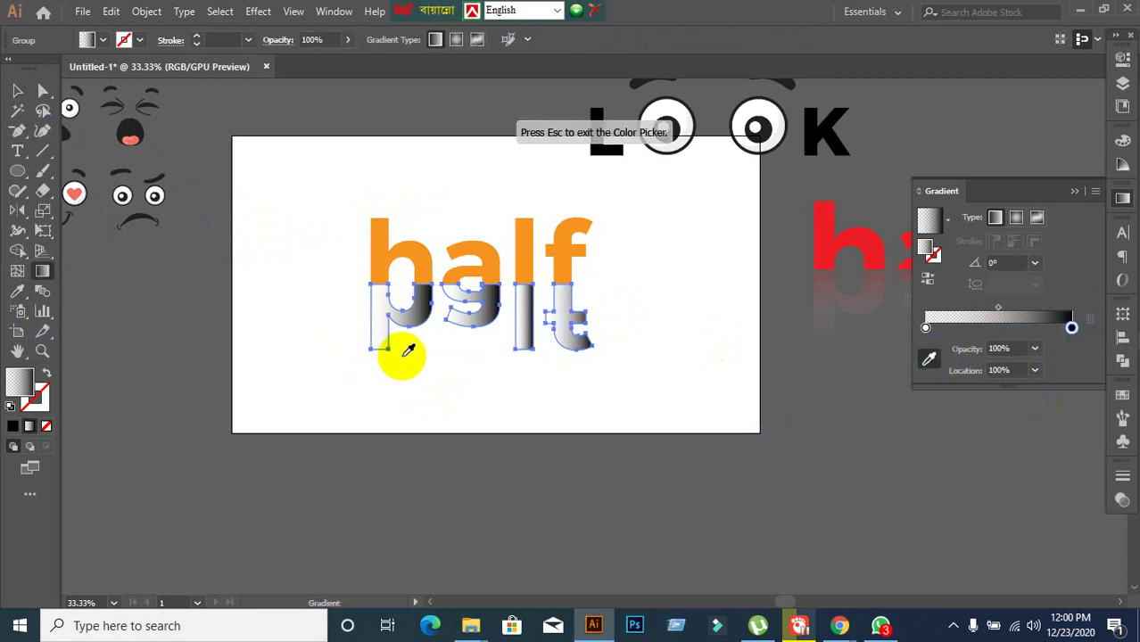
click(428, 256)
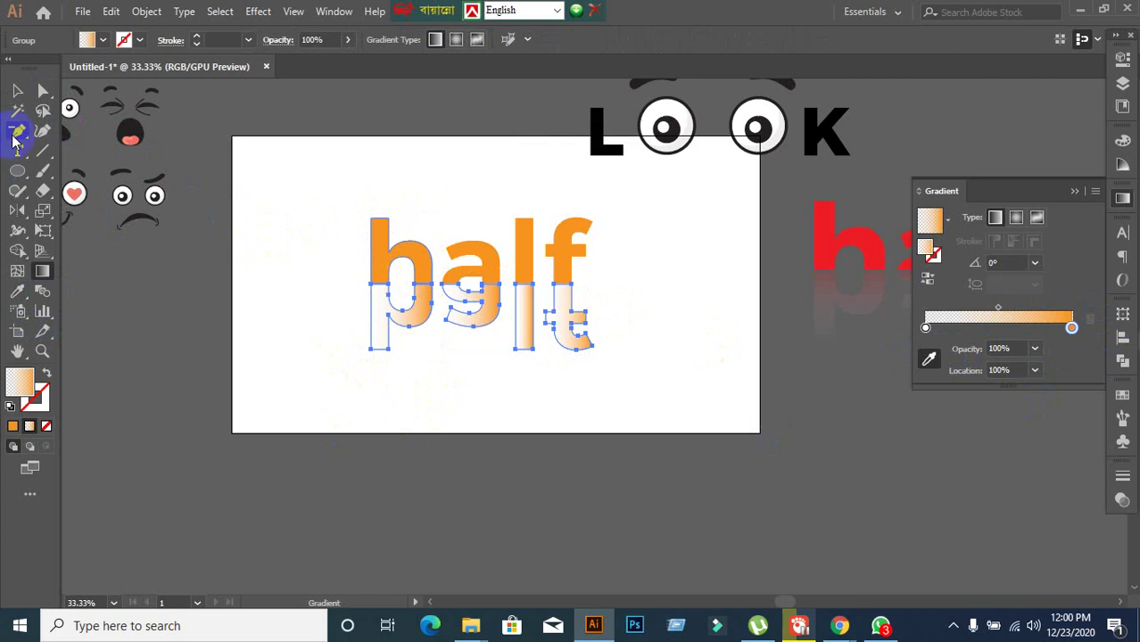
click(17, 90)
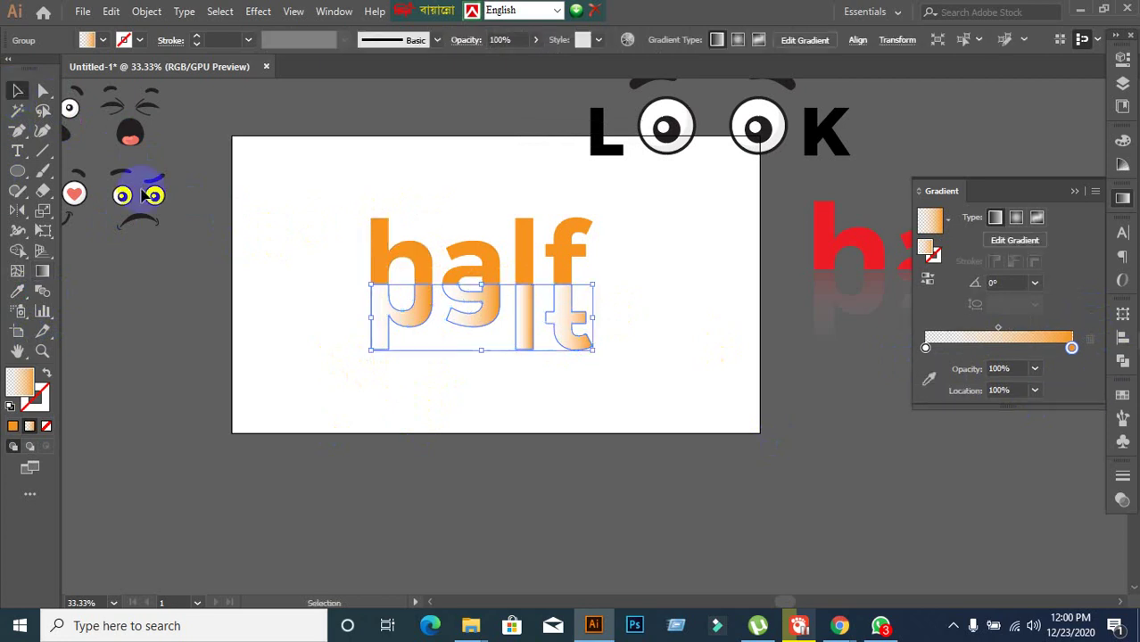
click(1005, 282)
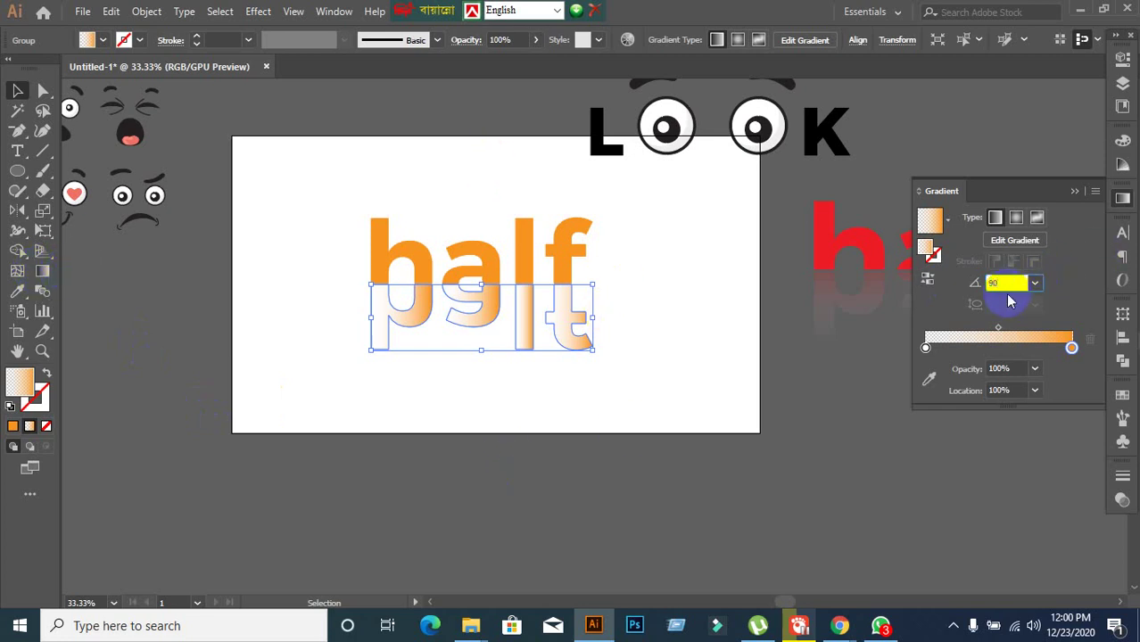
key(Return)
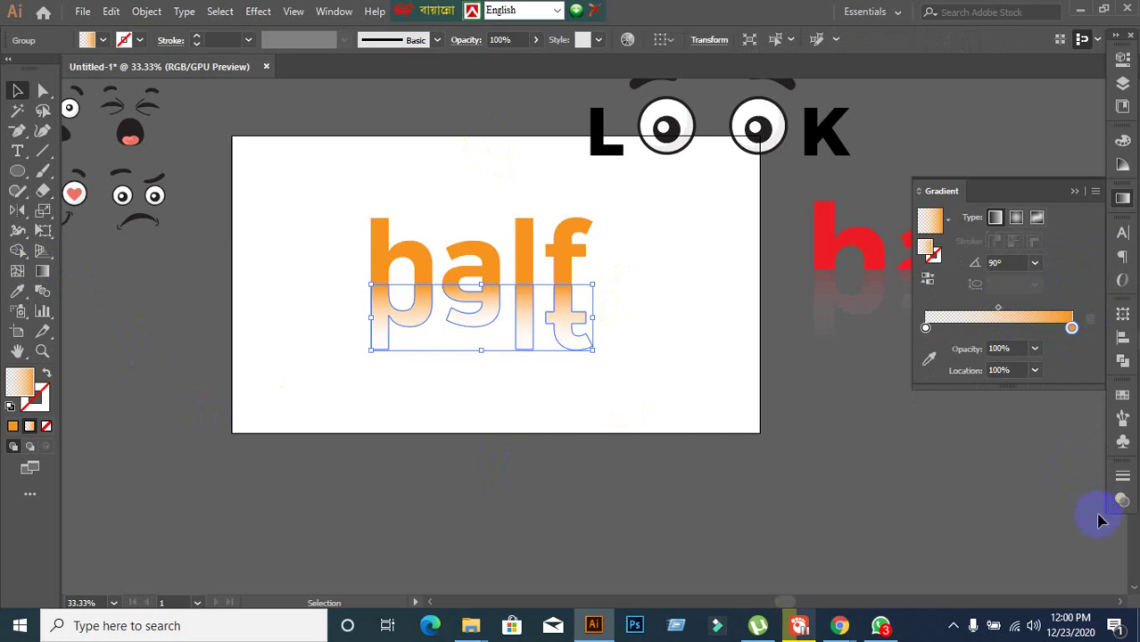
Set the reflected copy's opacity to 40%
click(1121, 501)
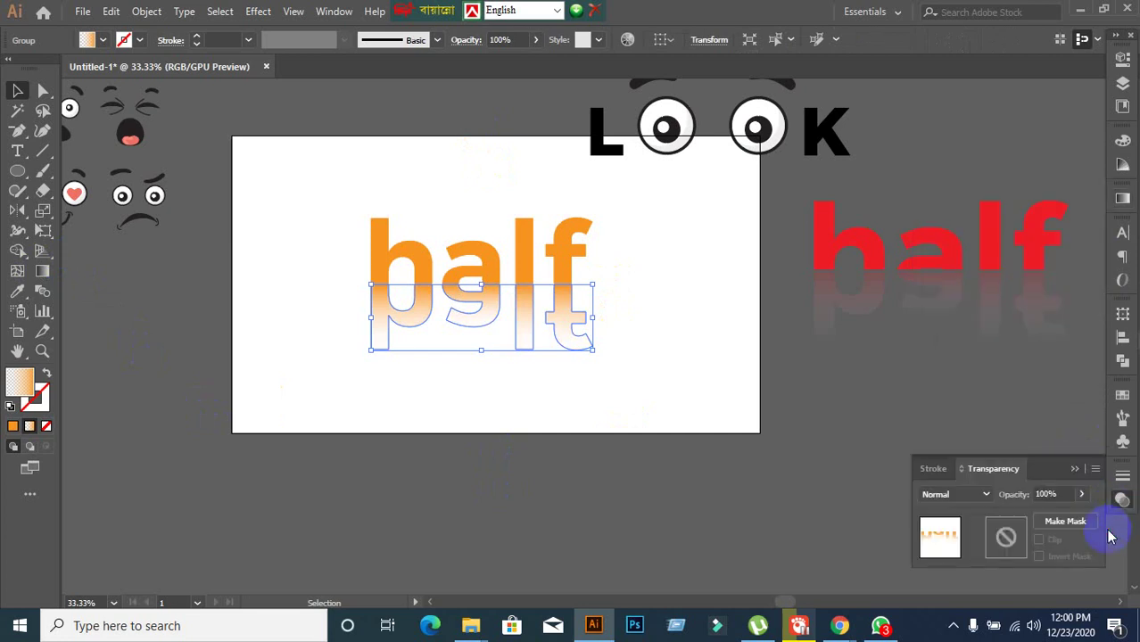
click(1062, 493)
key(Return)
key(backslash)
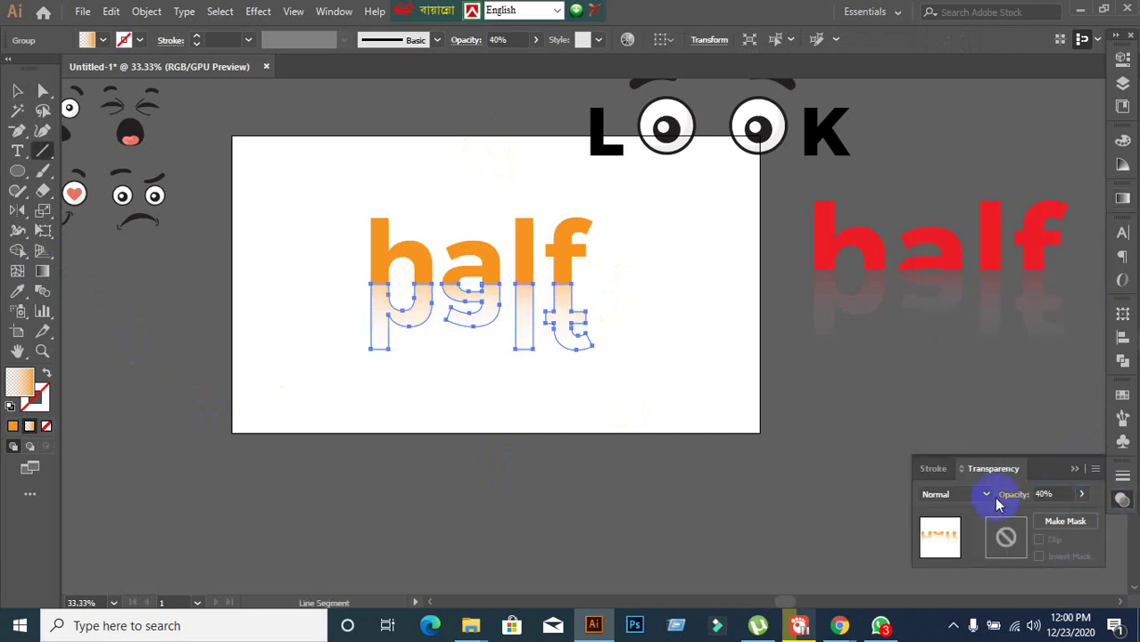
click(570, 432)
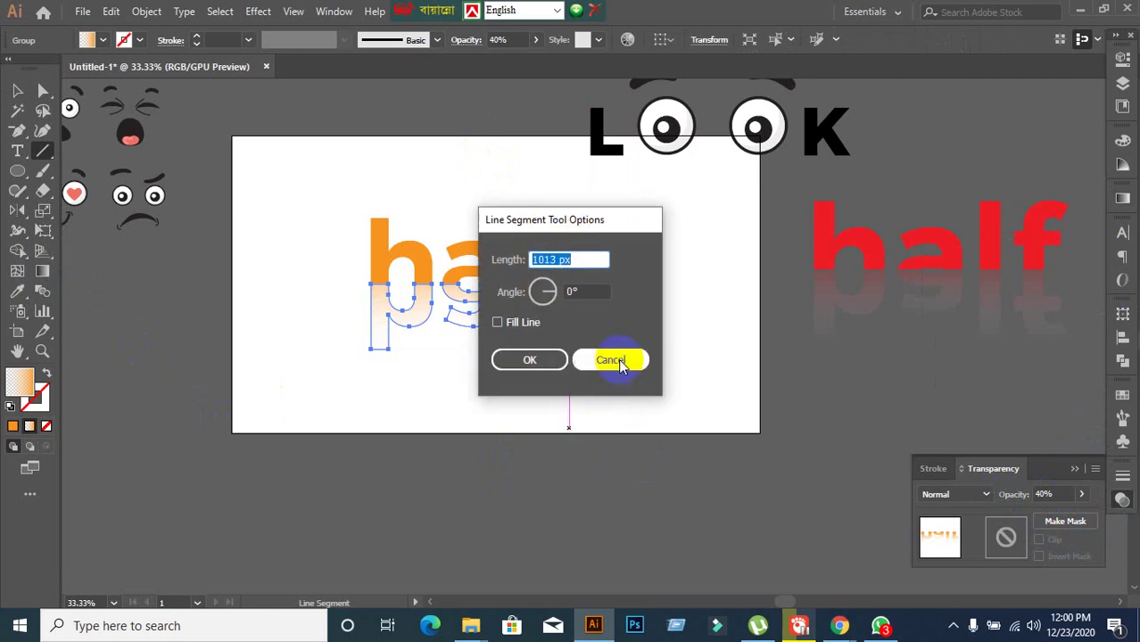
click(611, 359)
click(17, 90)
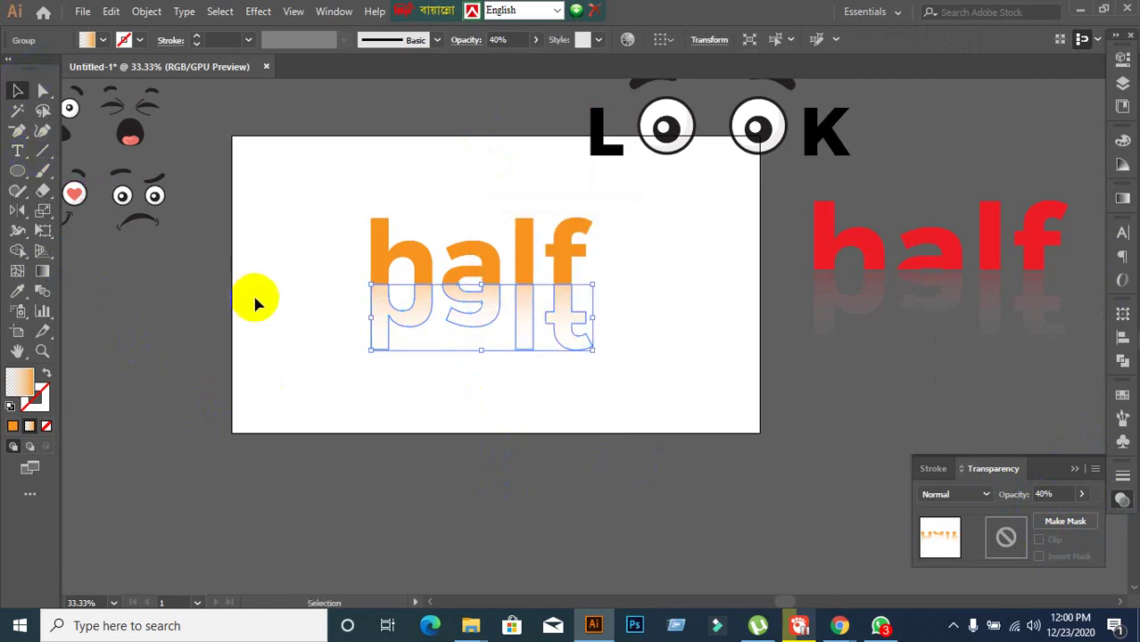
Nudge the faded reflection slightly up to close the thin gap beneath the orange letters
click(314, 392)
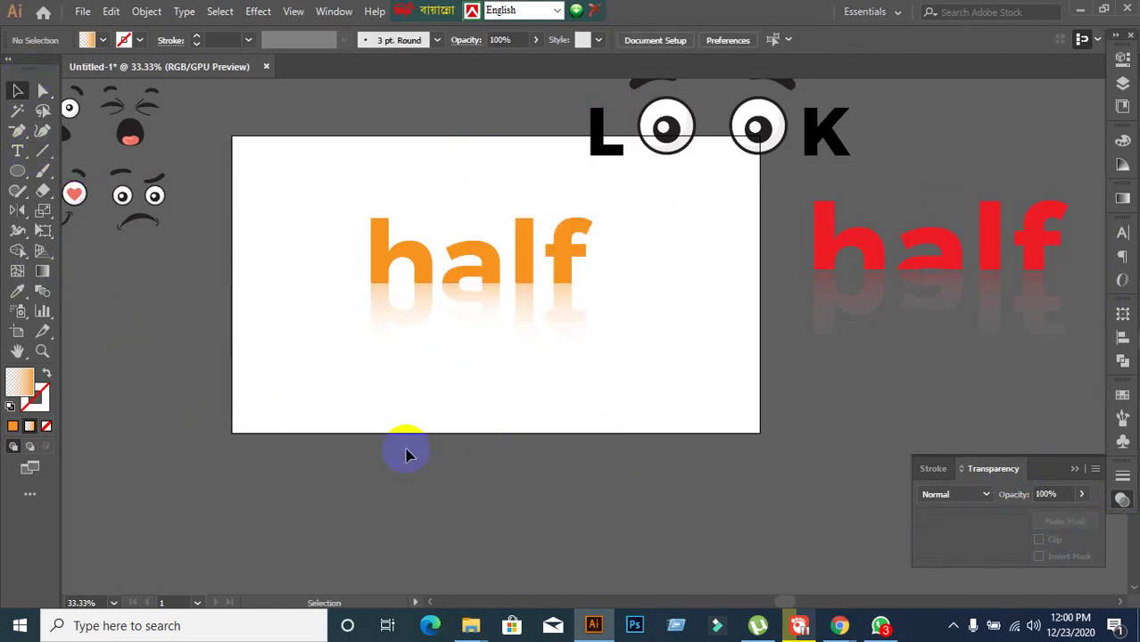
scroll(445, 407, up, 1)
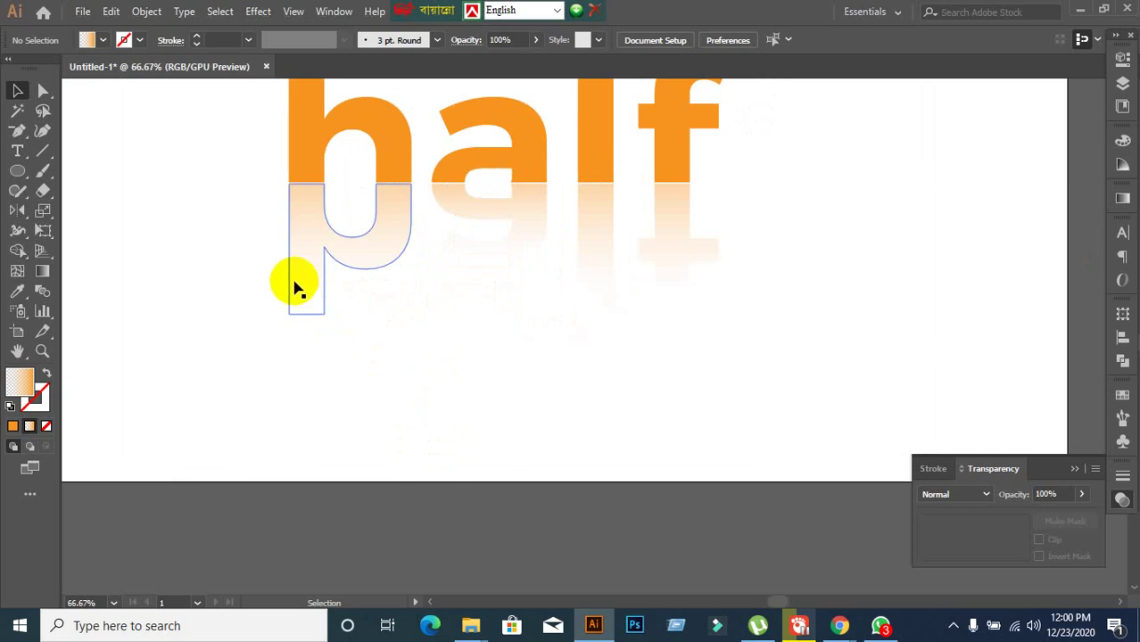
click(306, 208)
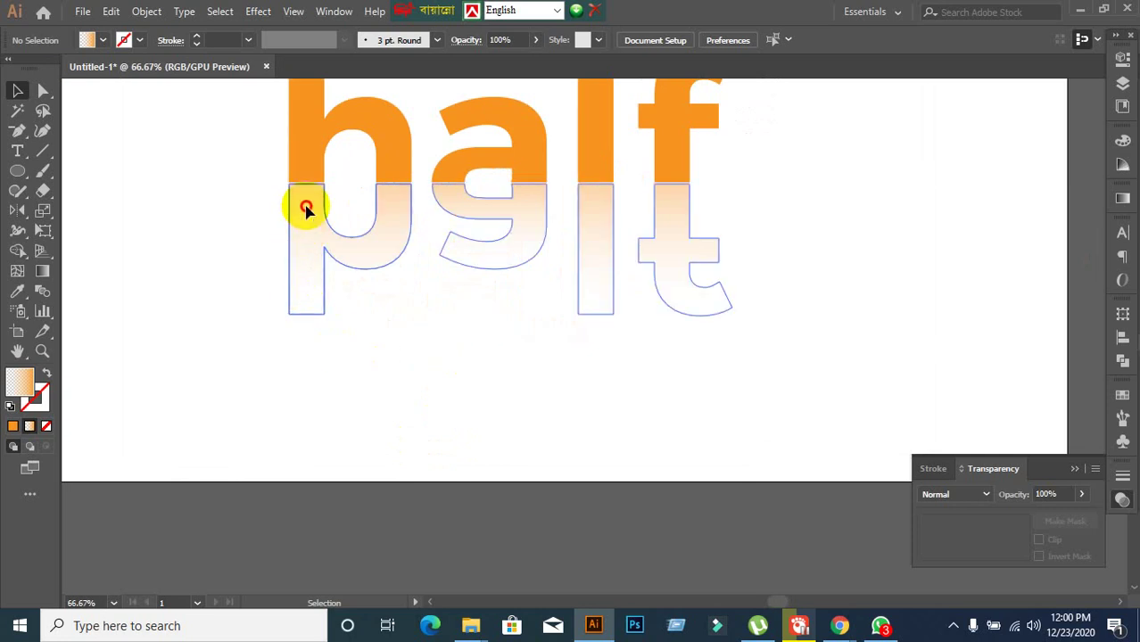
drag(306, 208, 306, 206)
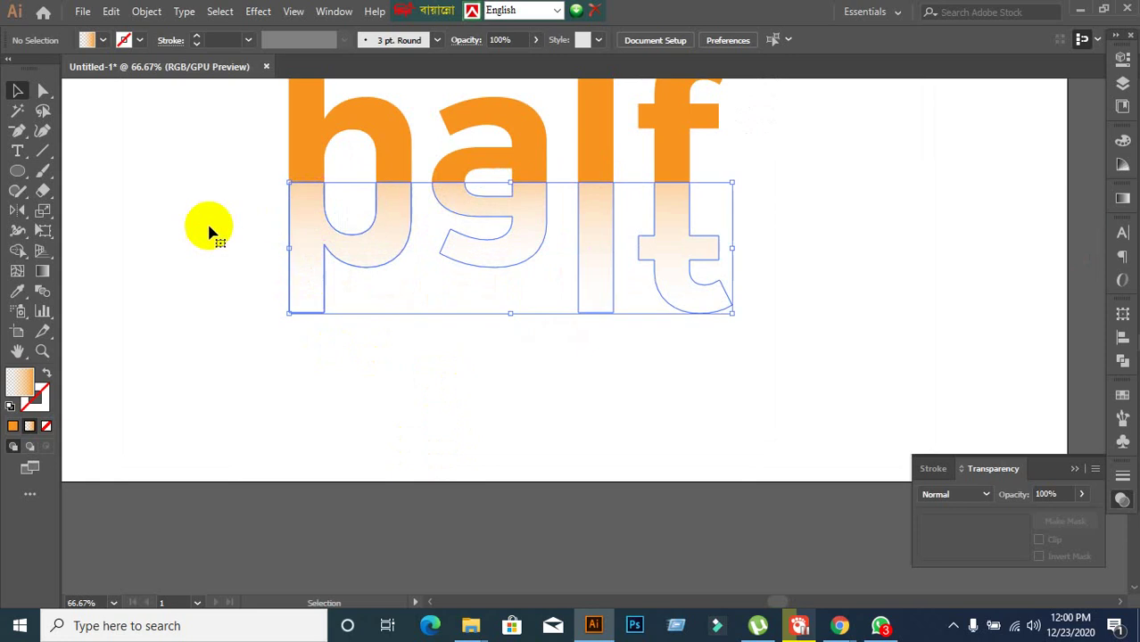
click(203, 275)
Move the orange half logo together with its reflection off the artboard onto the empty canvas to its lower left
scroll(203, 274, down, 2)
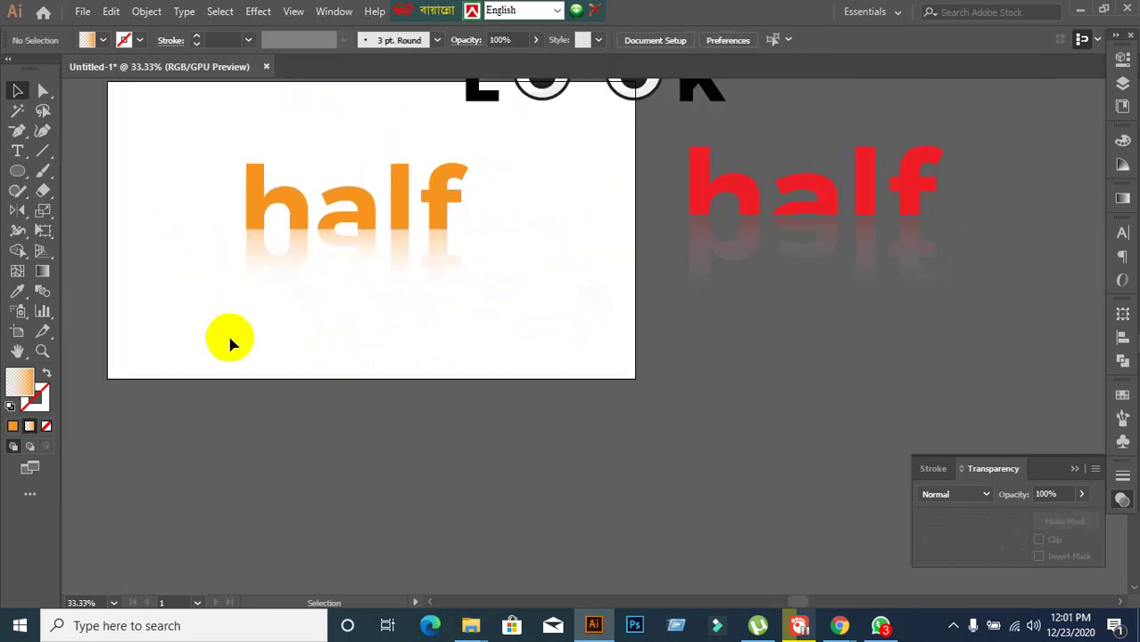
scroll(228, 337, down, 1)
drag(231, 341, 473, 318)
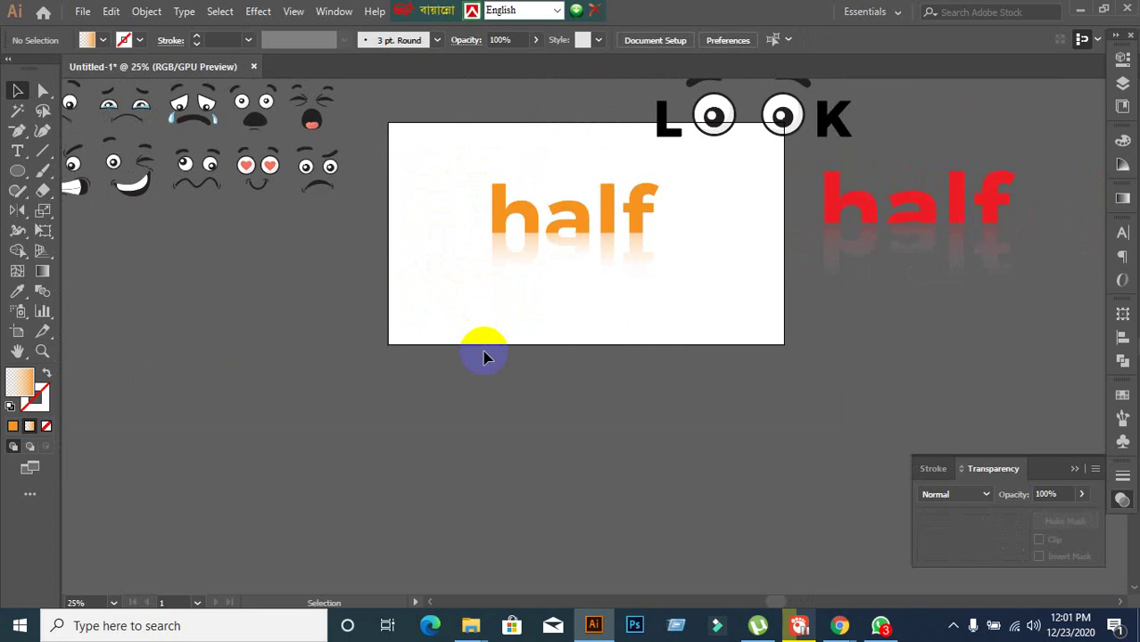
drag(453, 196, 726, 326)
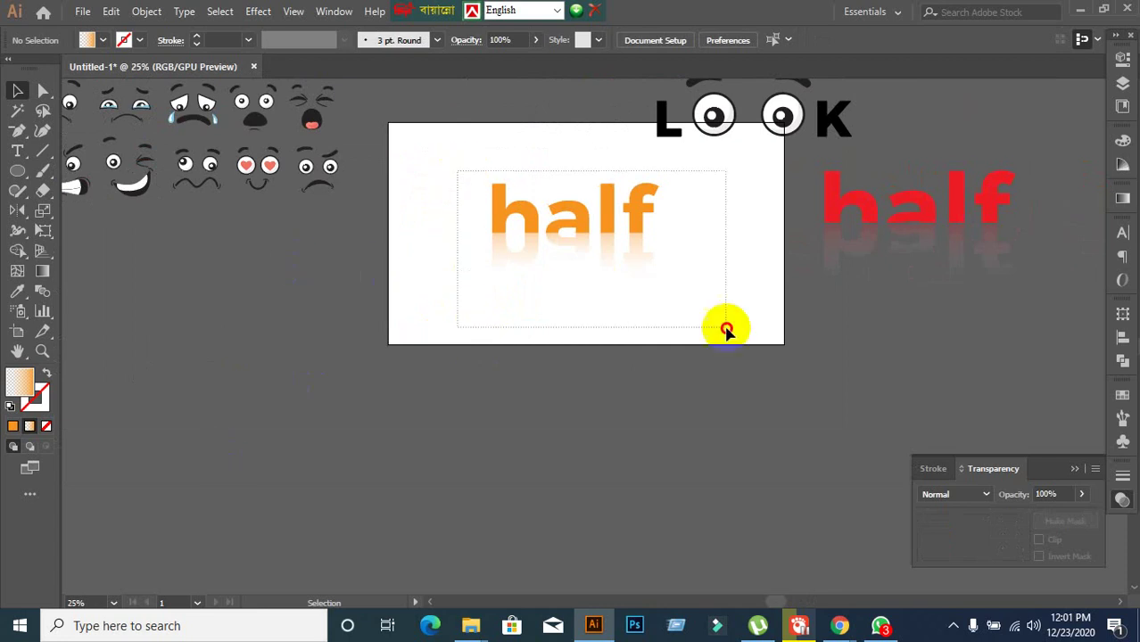
drag(537, 183, 440, 268)
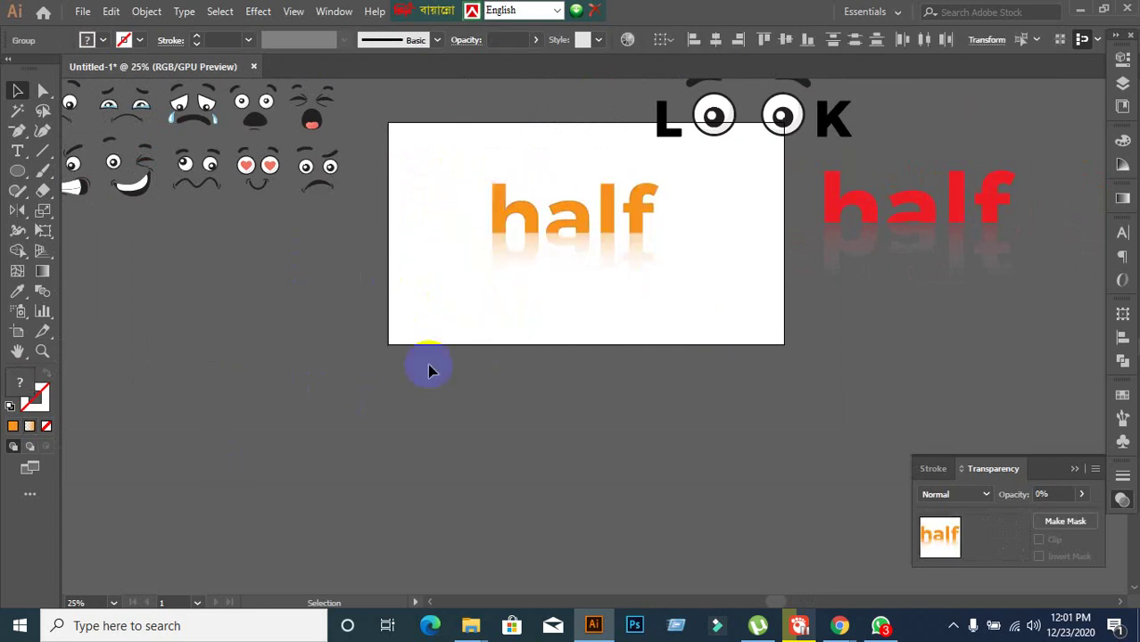
click(621, 256)
drag(614, 225, 258, 350)
click(370, 428)
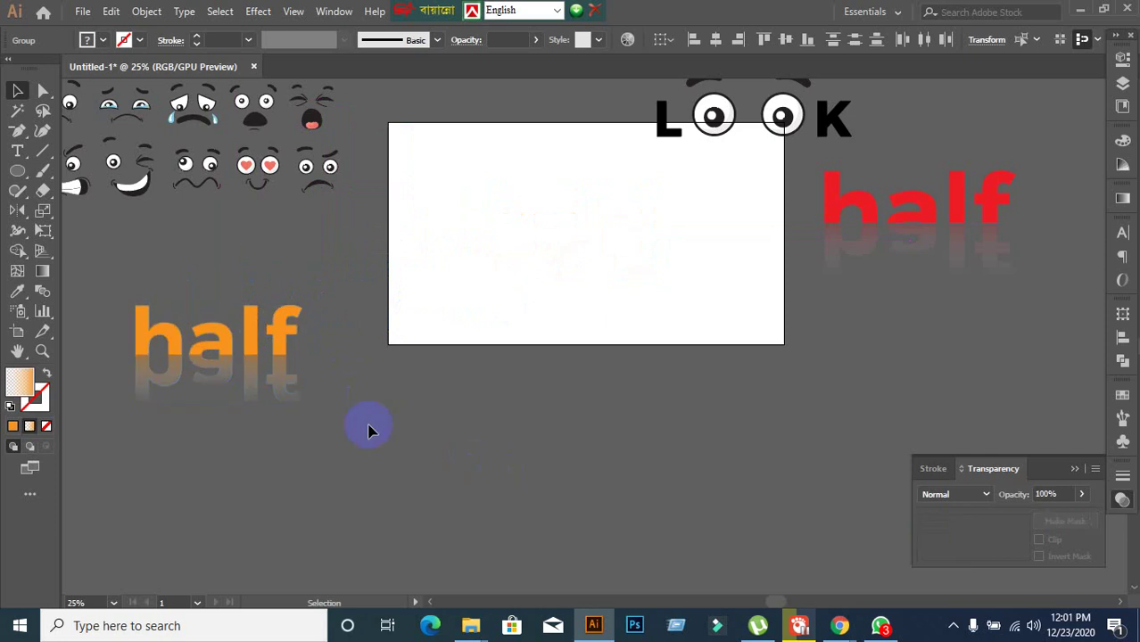
Draw a circle about 582 px wide on the empty artboard and give it a solid orange fill
click(17, 171)
drag(450, 149, 620, 267)
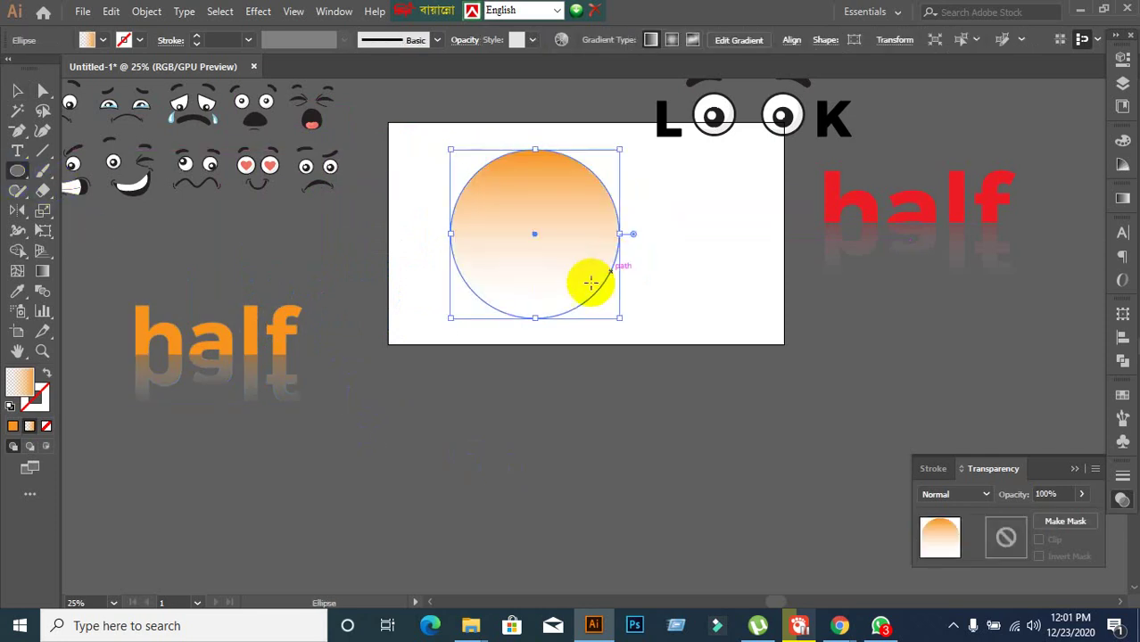
click(12, 428)
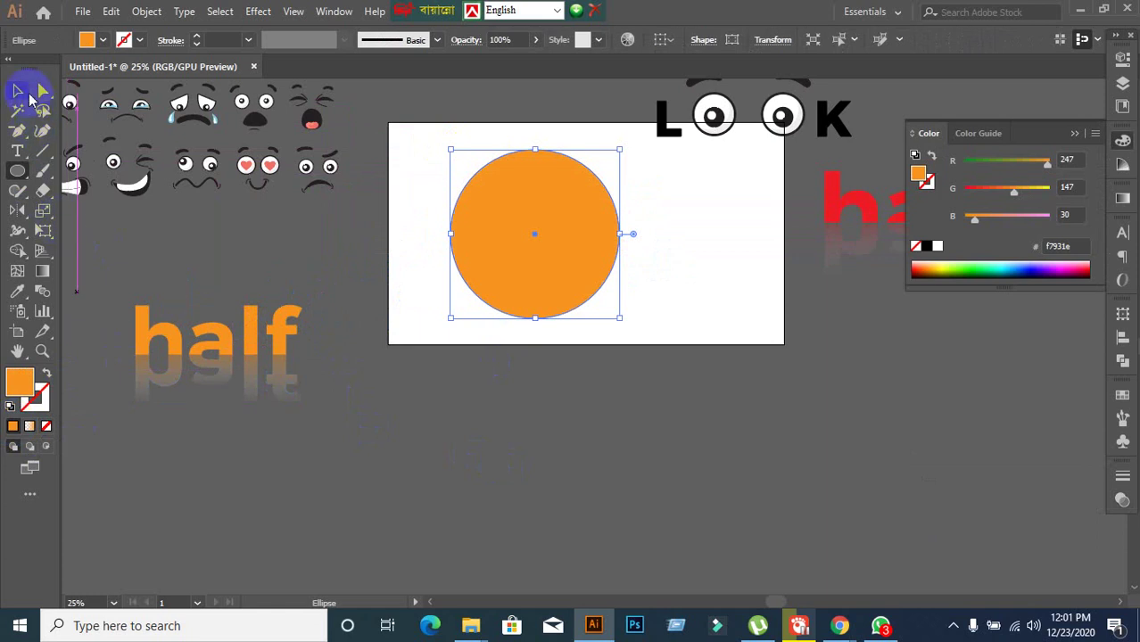
Reflect a copy of the orange circle downward about its lowest anchor point, so the two circles touch
click(17, 211)
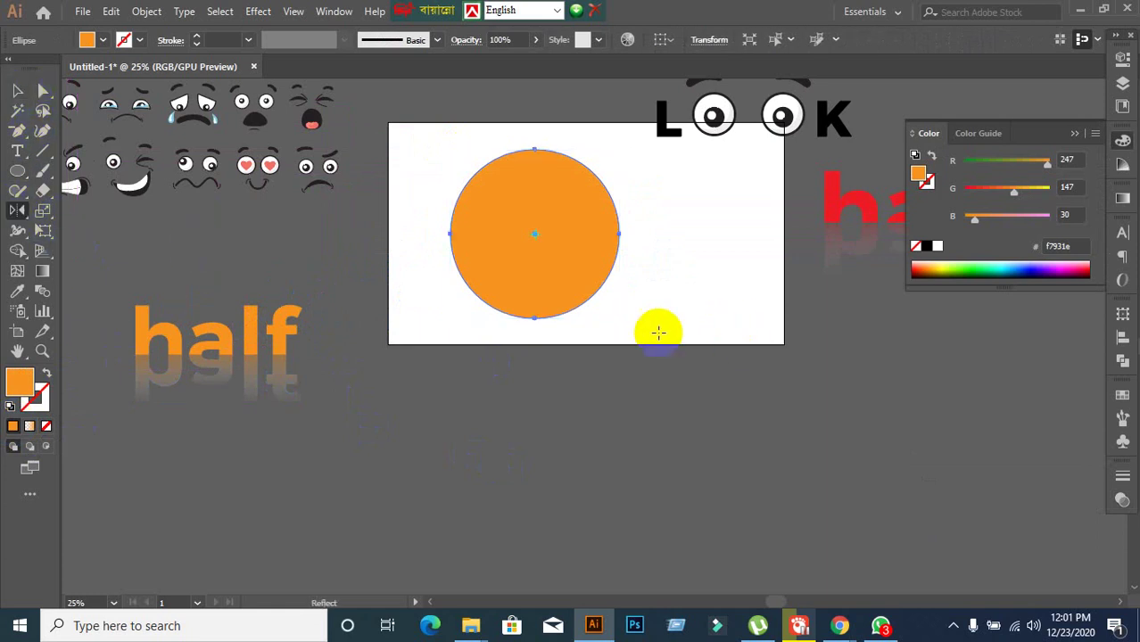
click(534, 318)
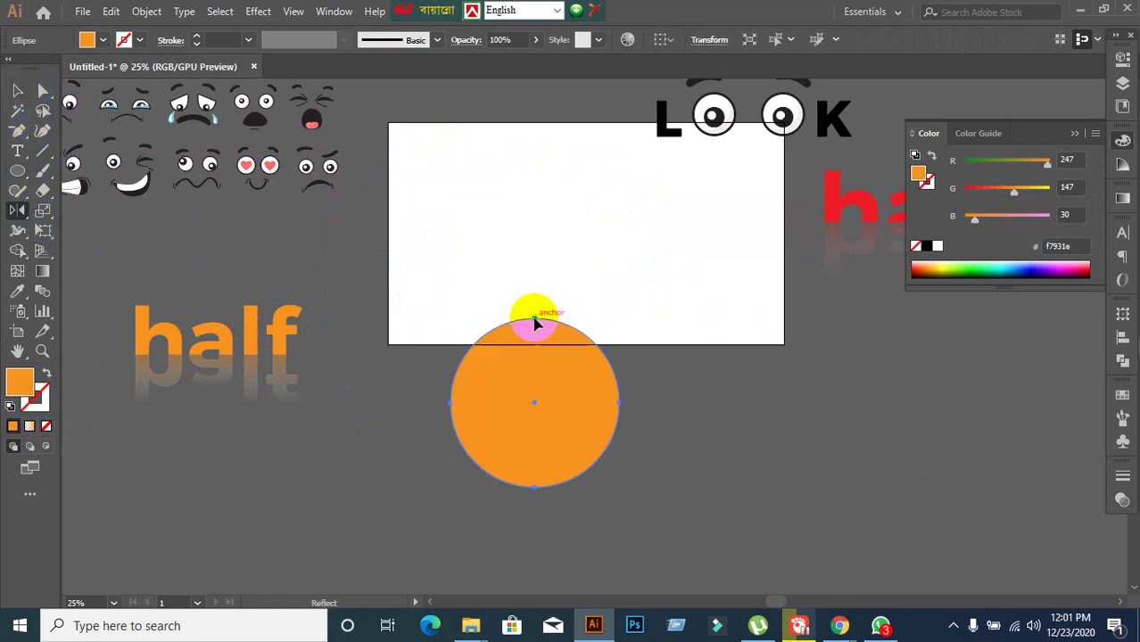
click(839, 434)
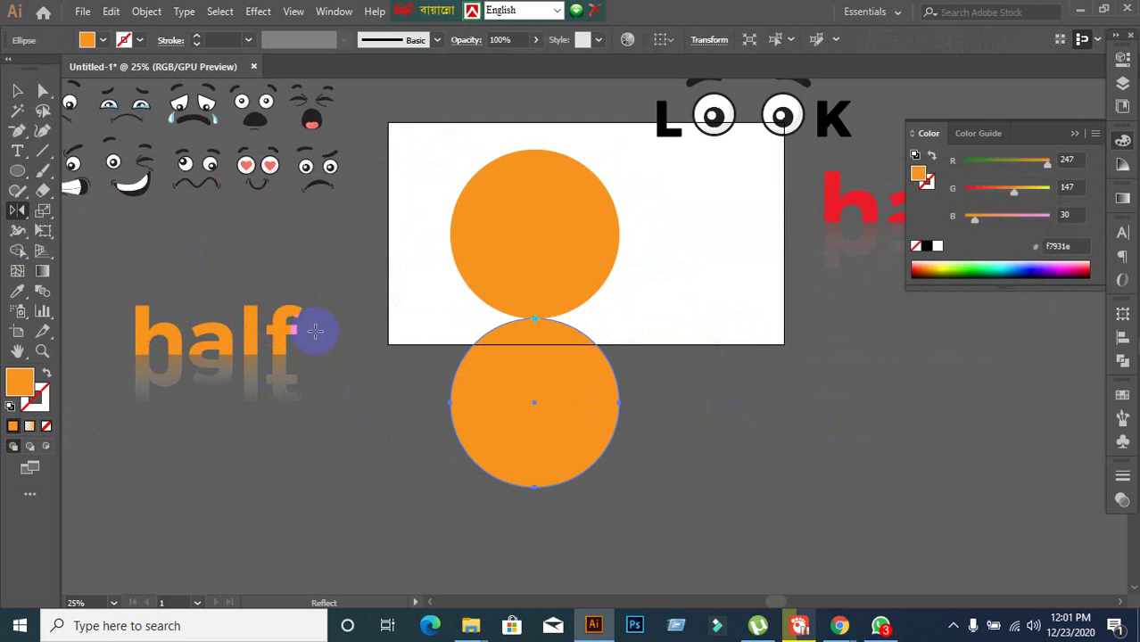
click(17, 90)
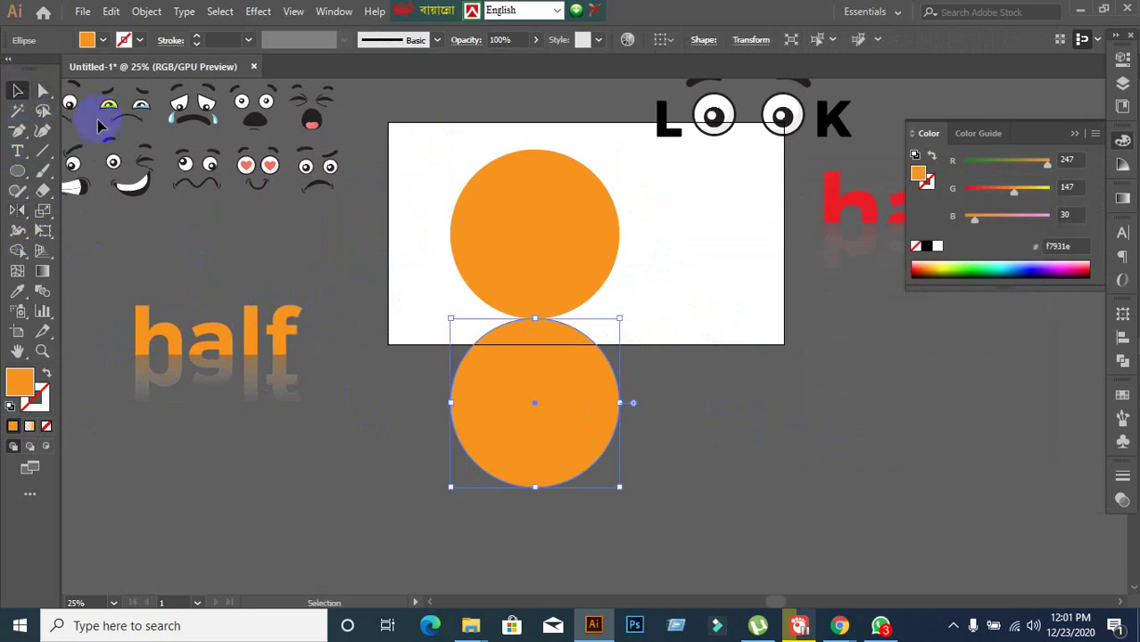
Fill the lower circle with the White, Black linear gradient and set its white stop's opacity to 0%
click(578, 430)
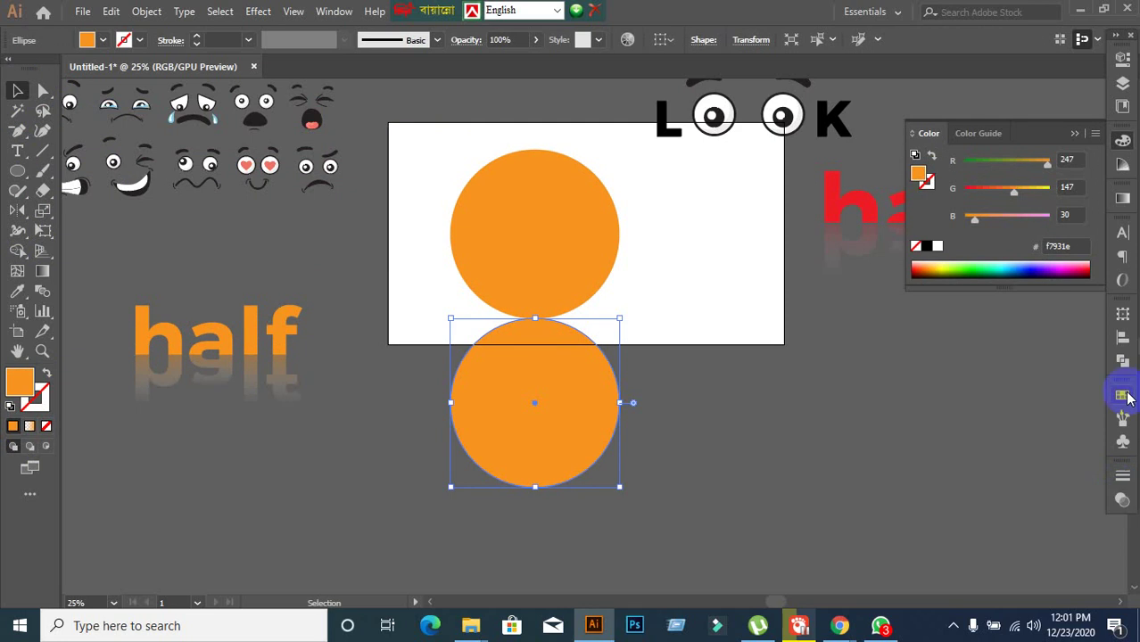
click(1123, 200)
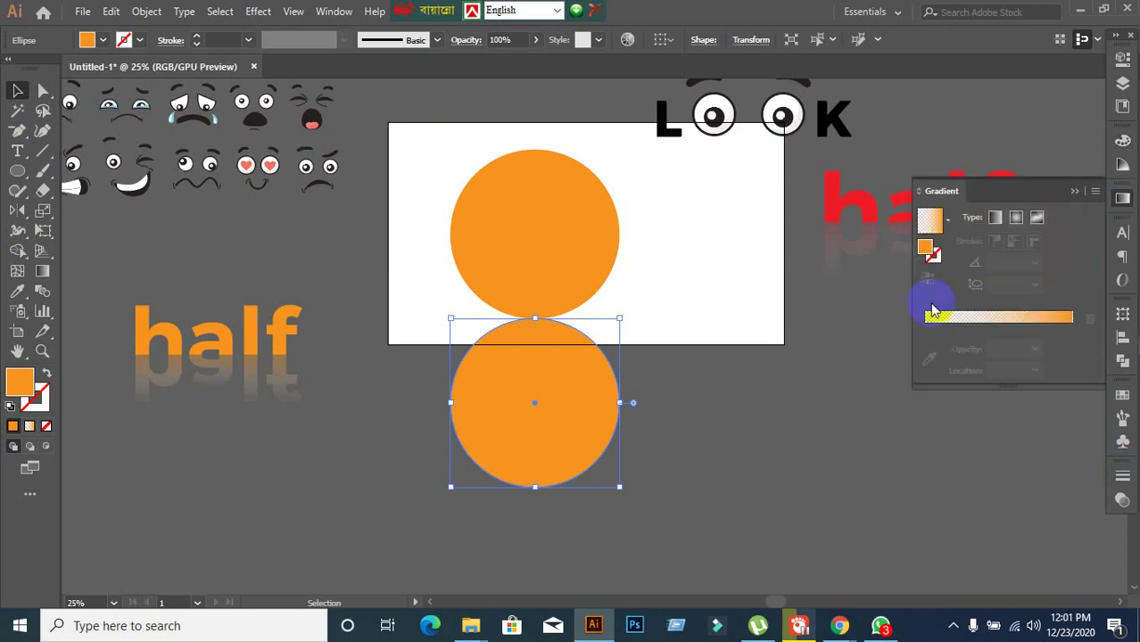
click(947, 225)
scroll(860, 290, up, 1)
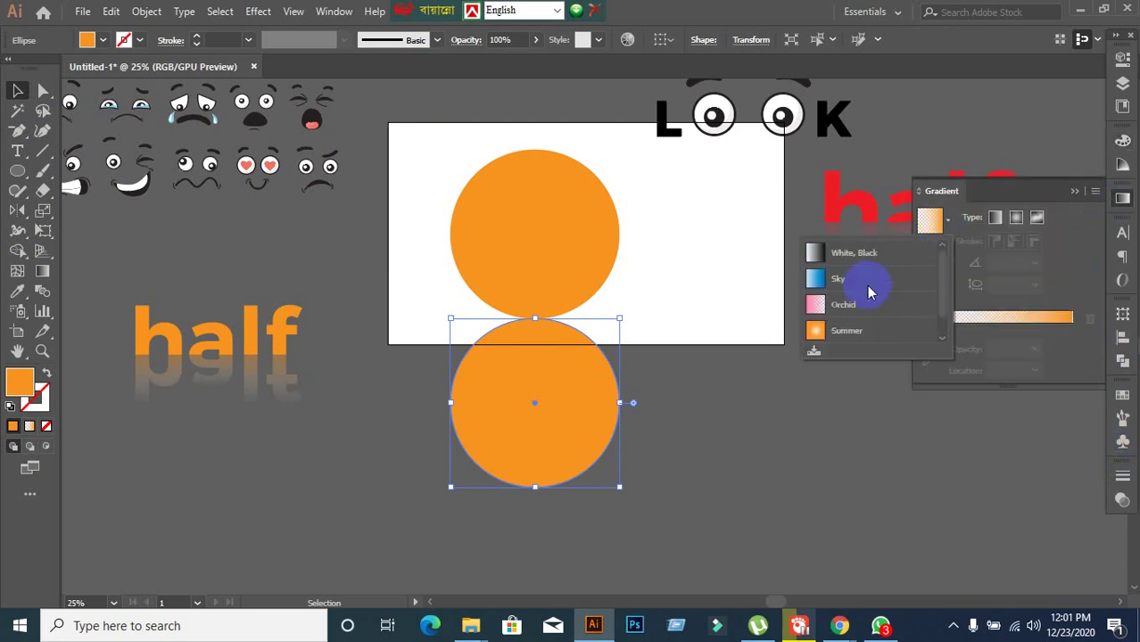
click(823, 257)
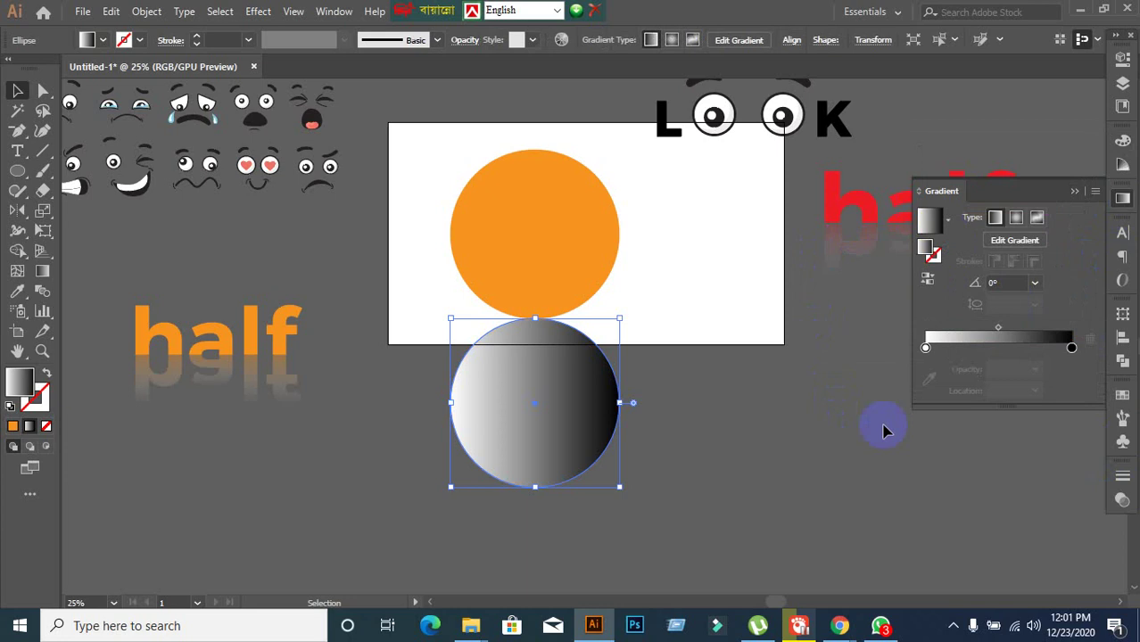
click(925, 348)
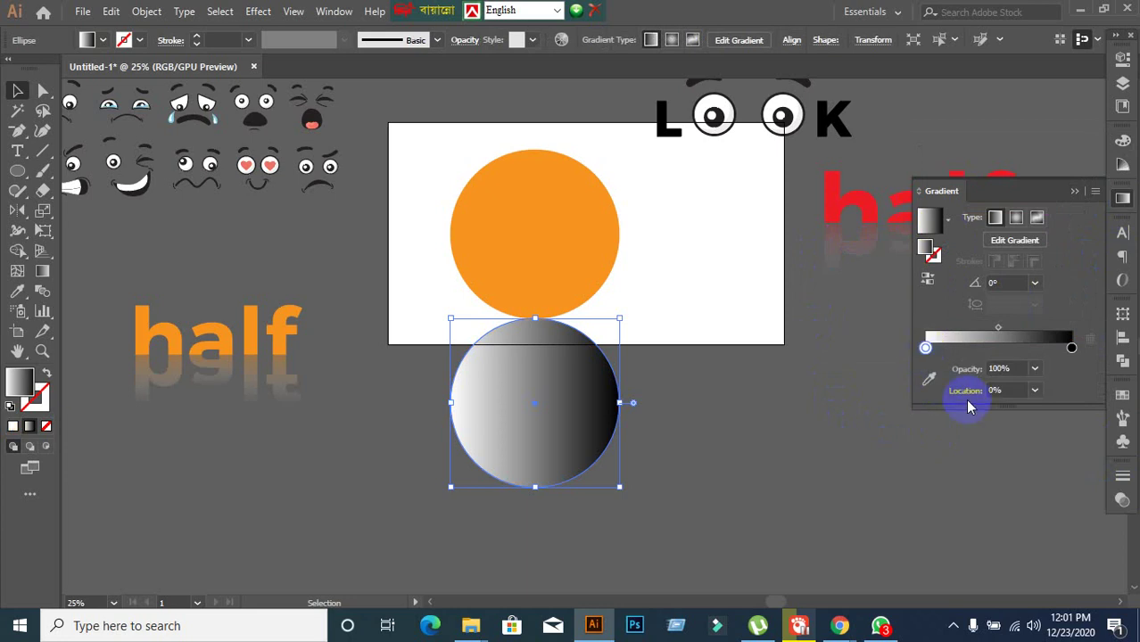
click(1017, 370)
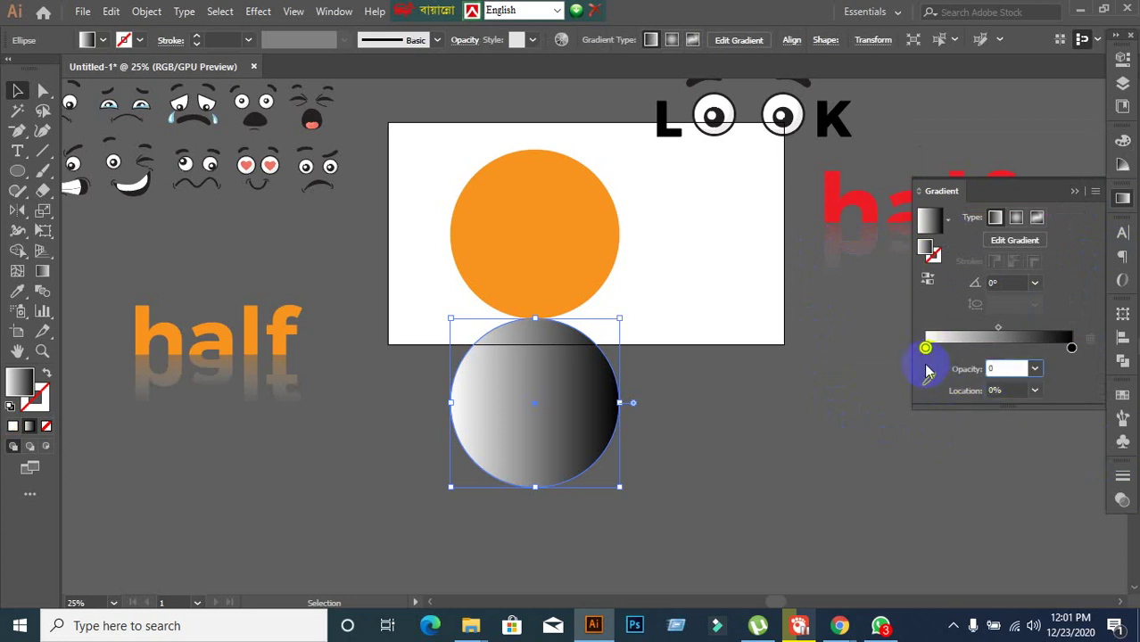
text(0)
Recolour the gradient's black stop with orange sampled from the upper circle and set the gradient angle to 90°
click(1073, 347)
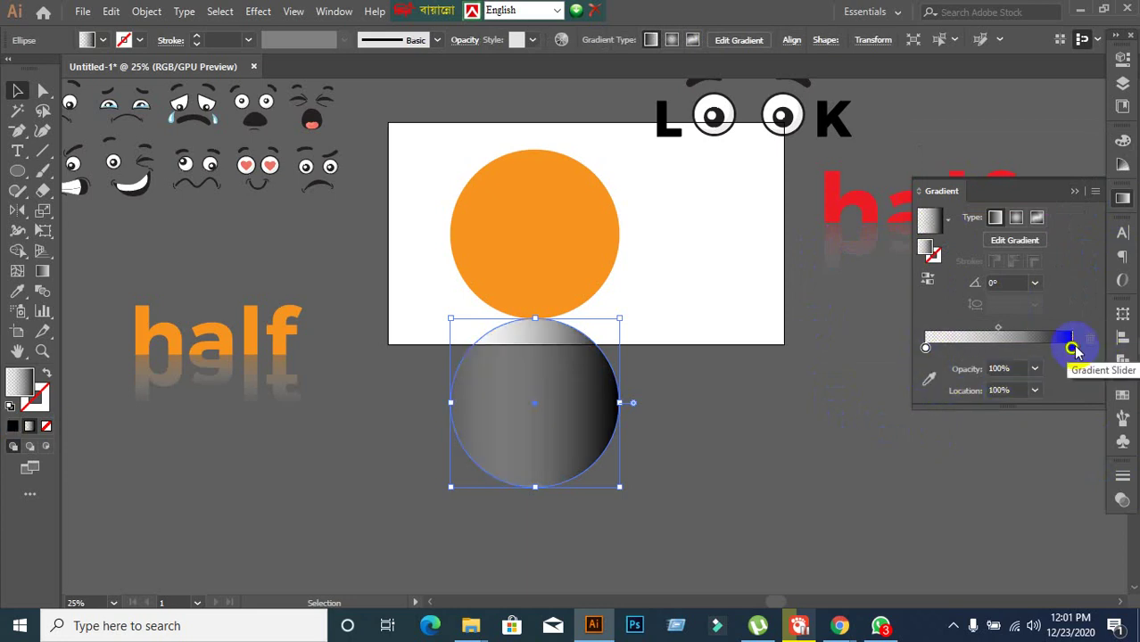
click(928, 383)
click(555, 267)
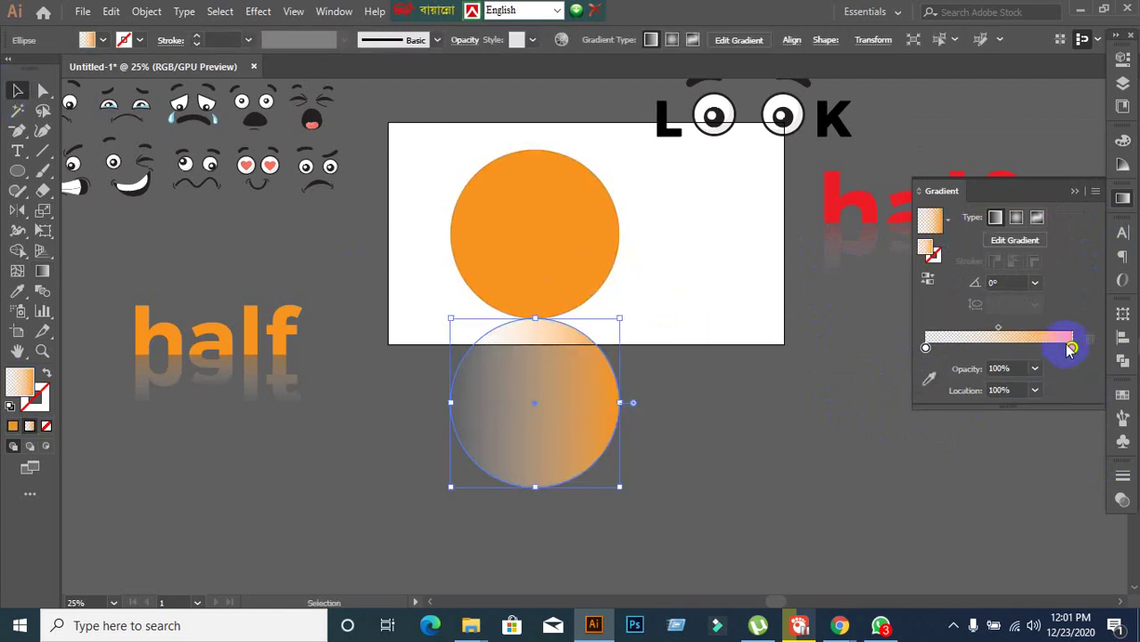
click(1008, 280)
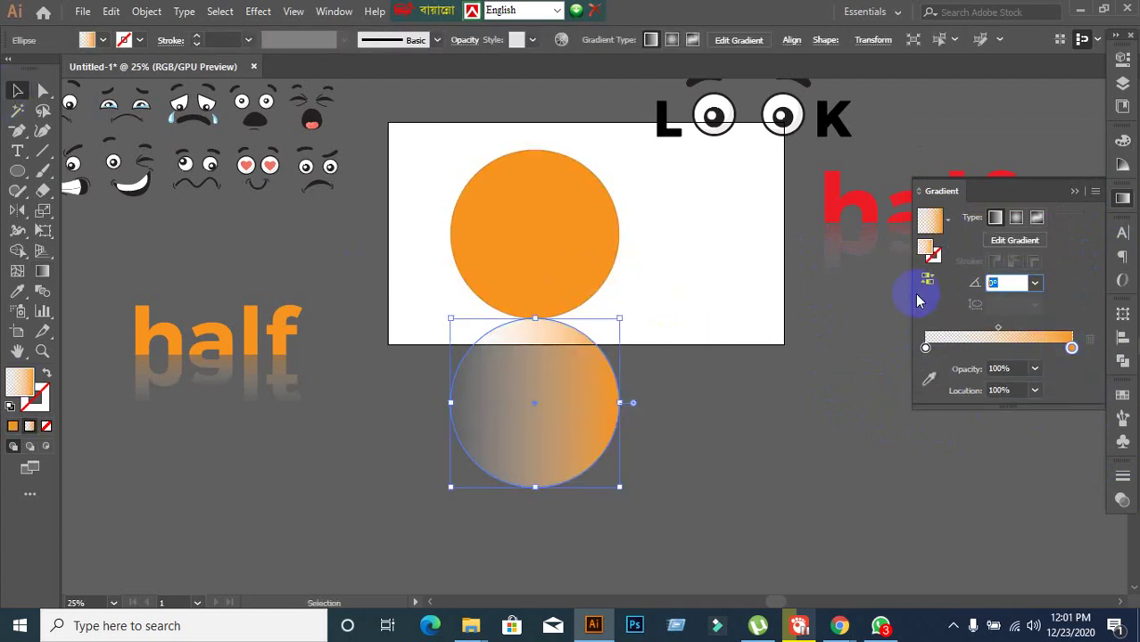
key(Return)
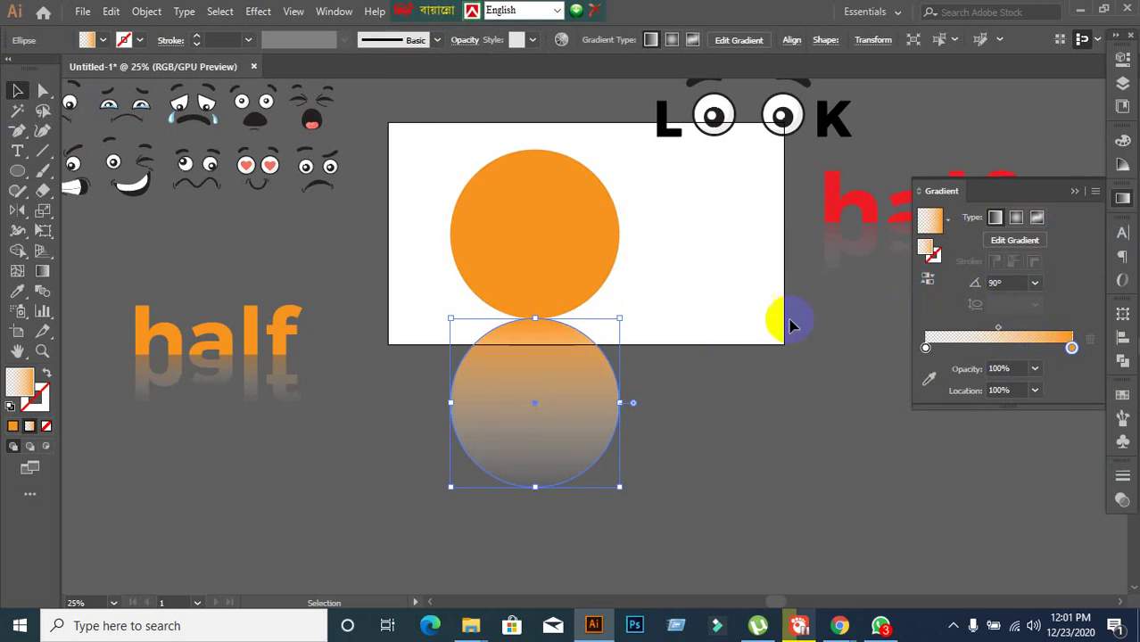
Move both circles upward together and scale them down to 468 px each
click(738, 422)
click(605, 464)
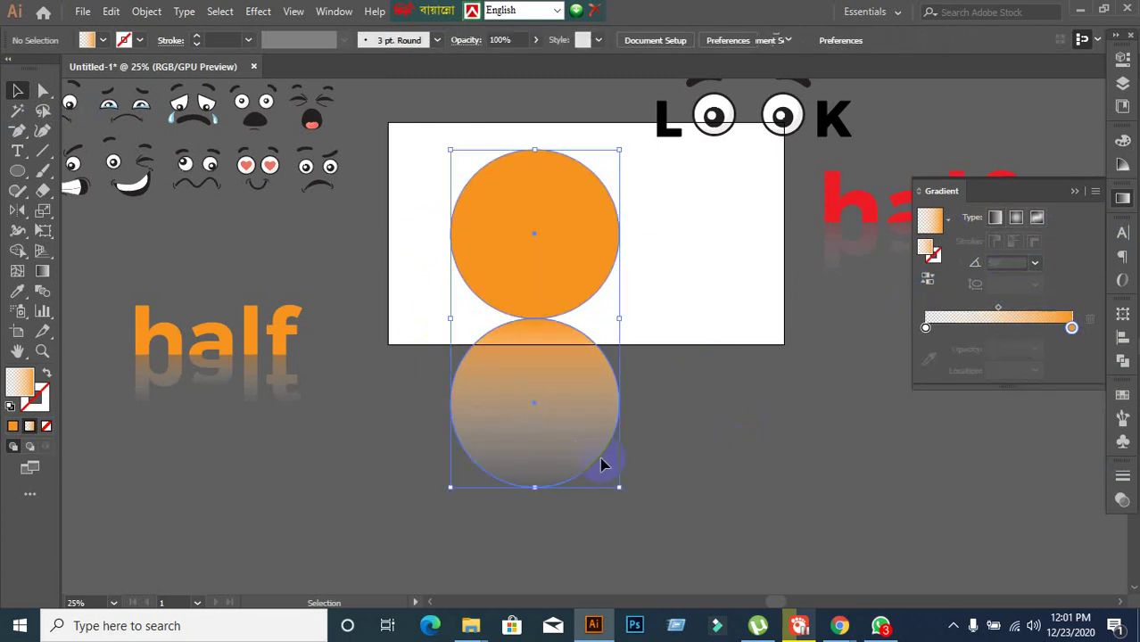
drag(606, 464, 569, 369)
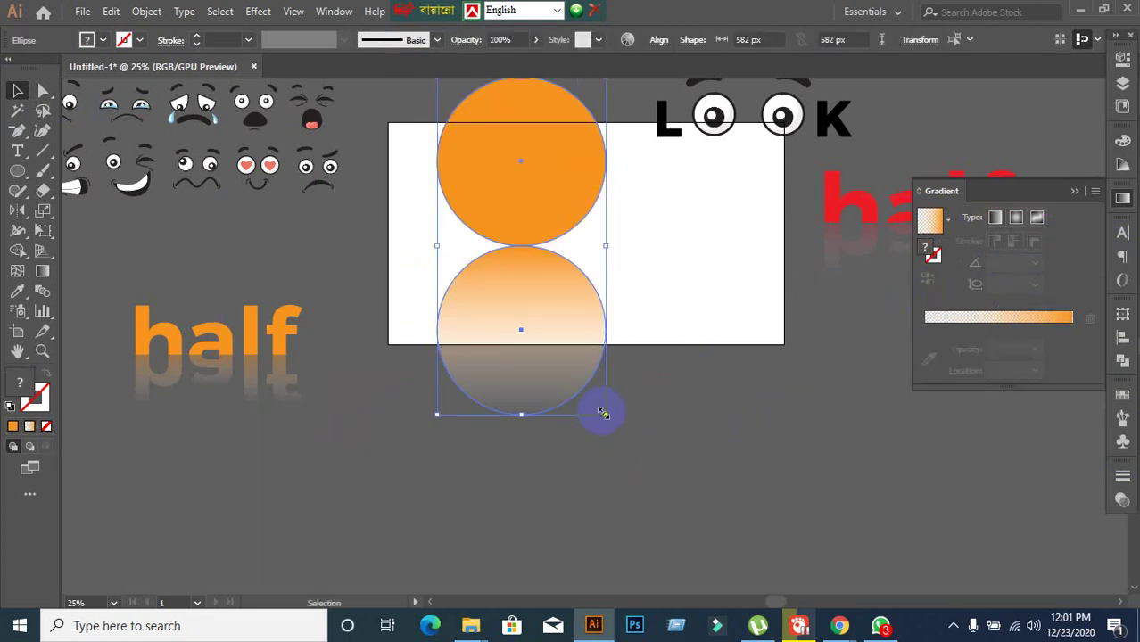
drag(603, 415, 576, 349)
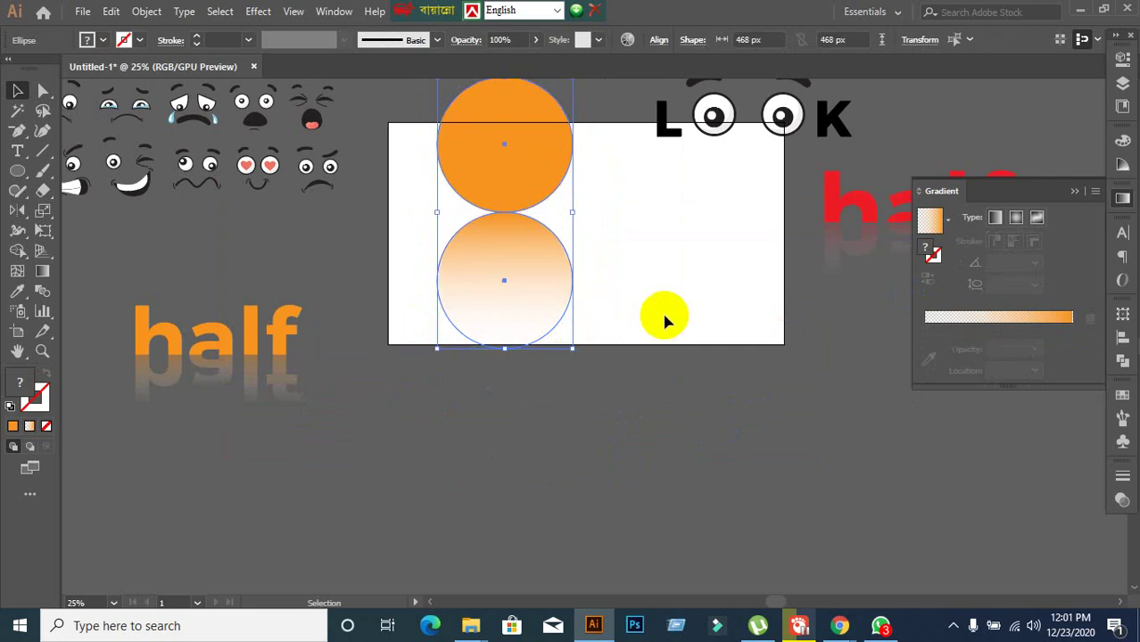
click(674, 346)
Try an opacity of 20% on the reflected gradient circle
click(479, 327)
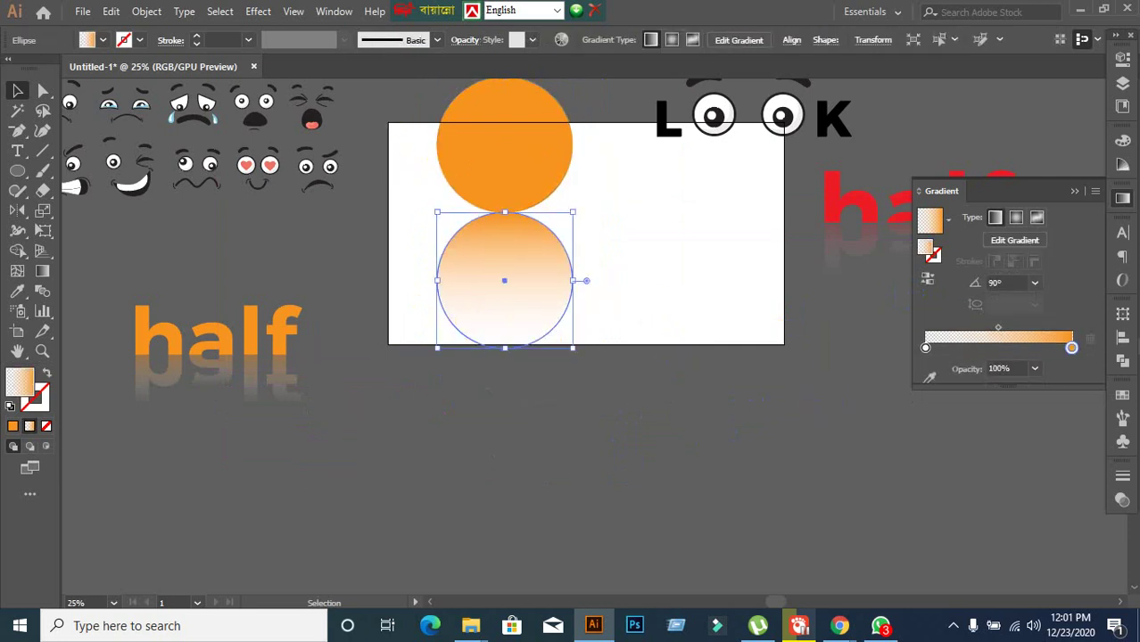
click(1123, 501)
click(1045, 494)
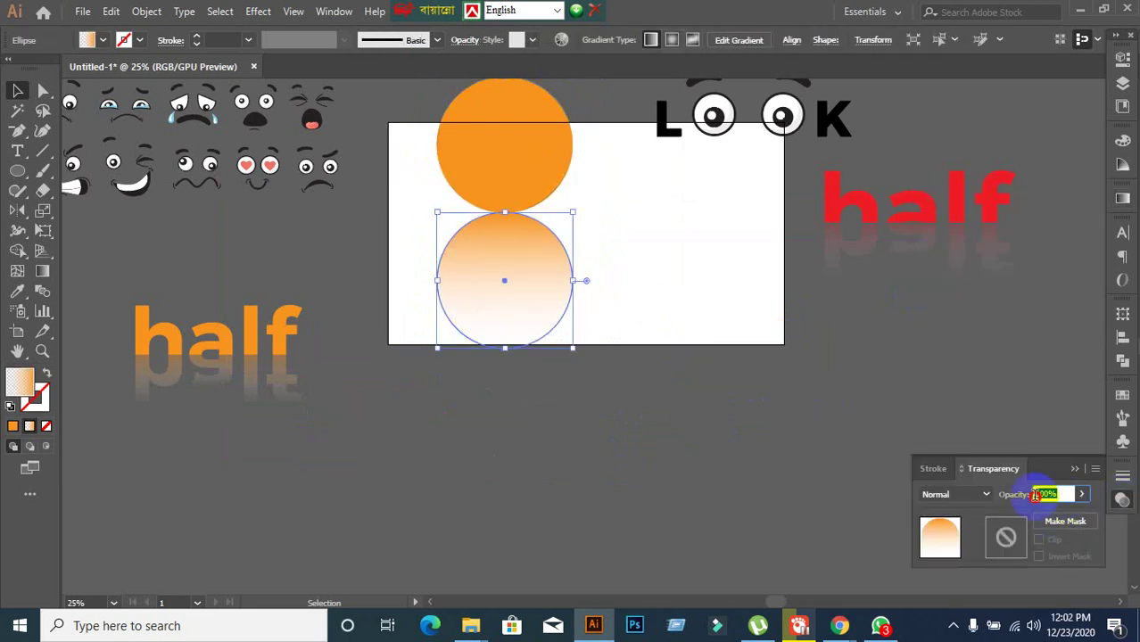
text(20)
key(Return)
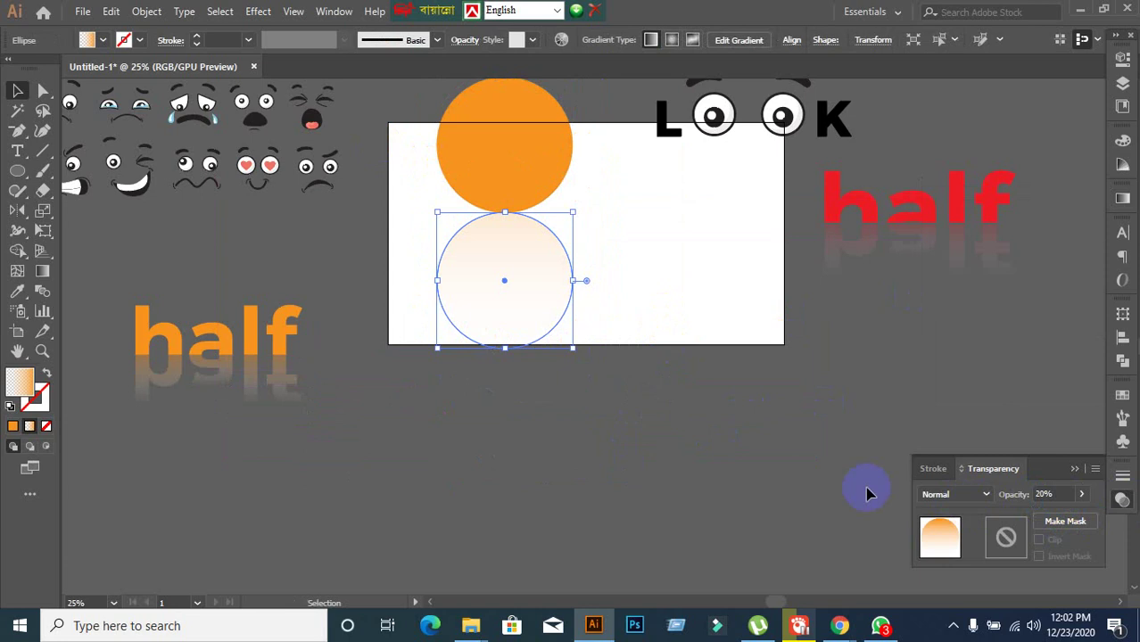
click(713, 451)
click(590, 346)
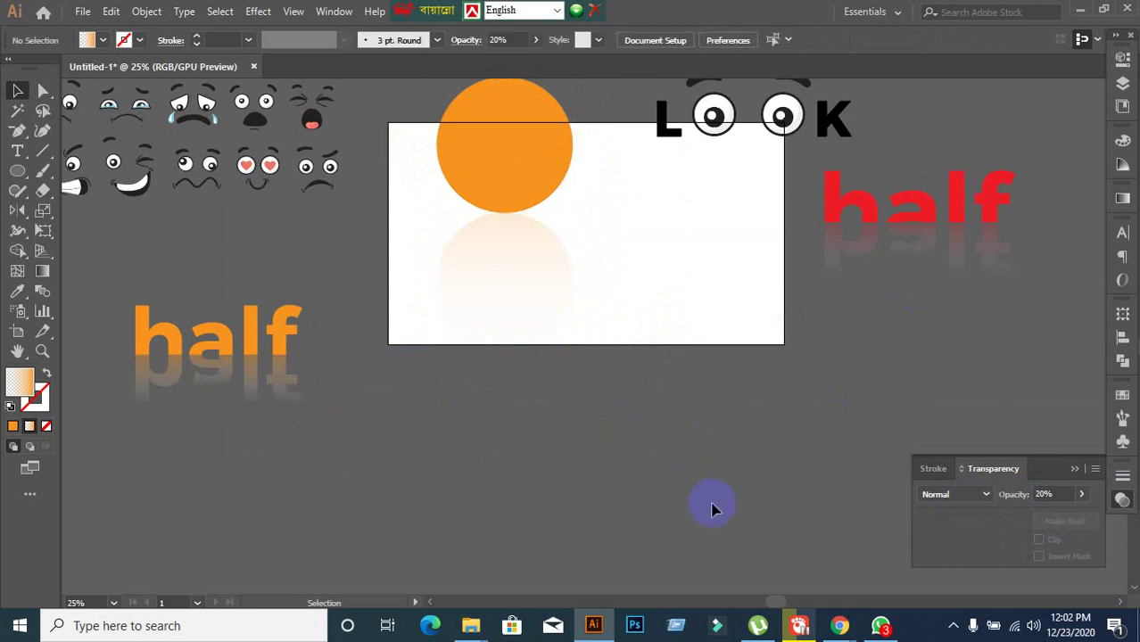
Try an opacity of 40% on the reflected gradient circle
click(502, 293)
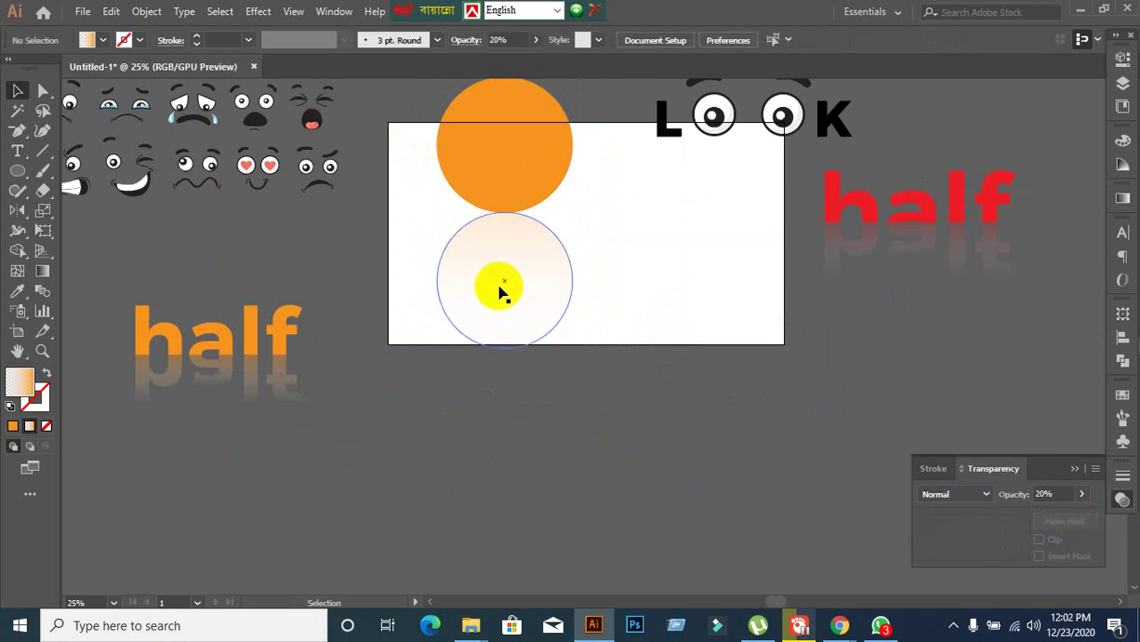
click(1055, 496)
key(Return)
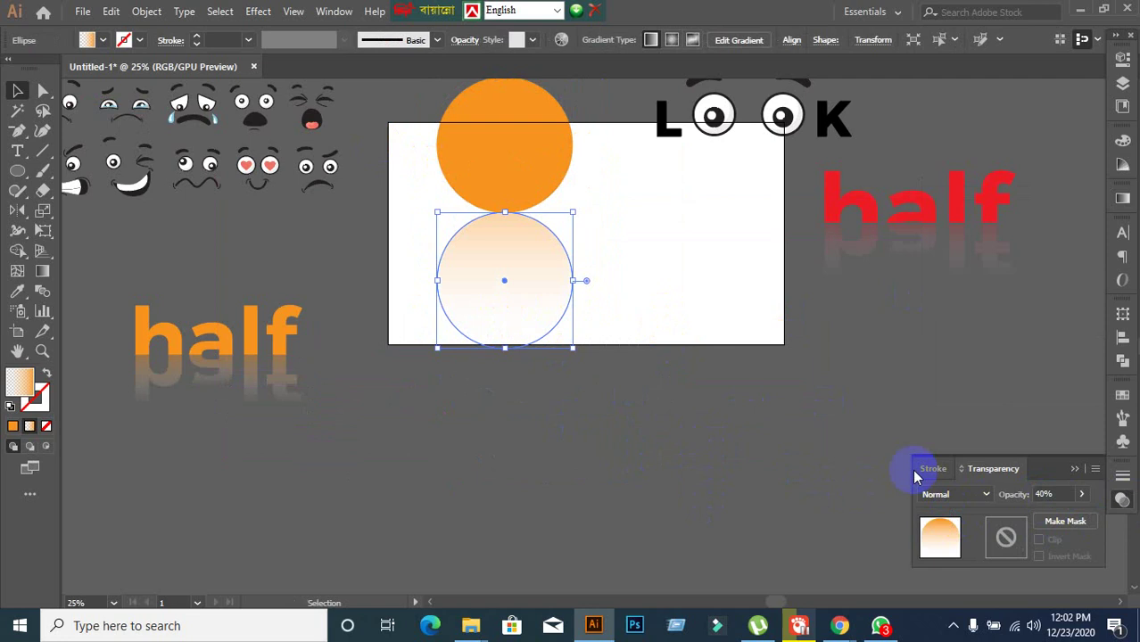
click(605, 464)
Set the reflected gradient circle's opacity to 30%
click(504, 298)
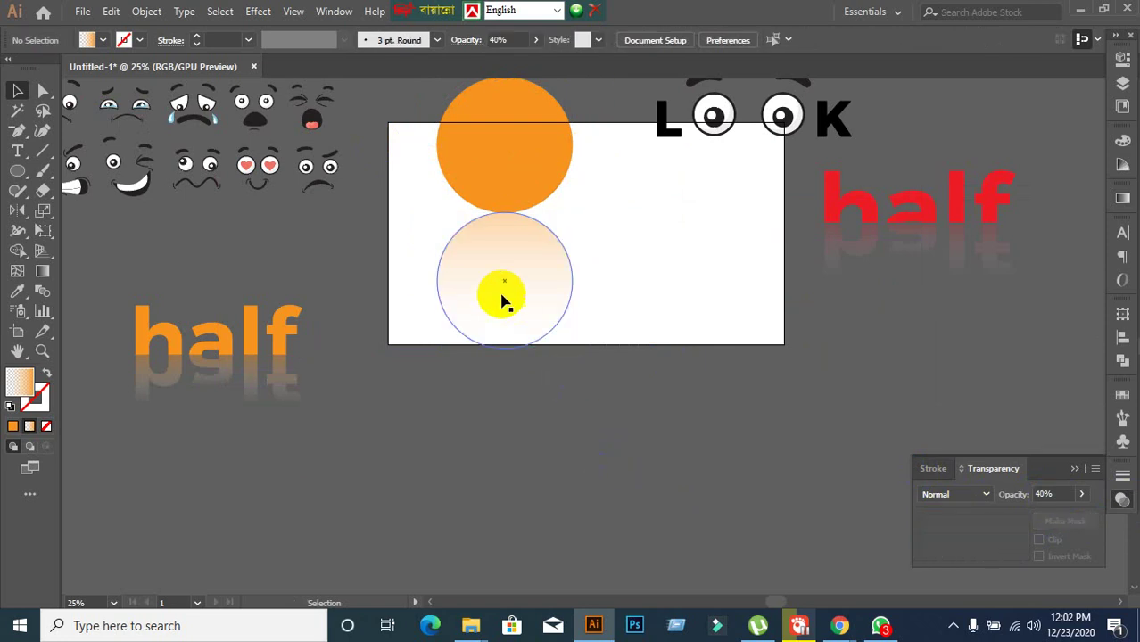
click(1063, 493)
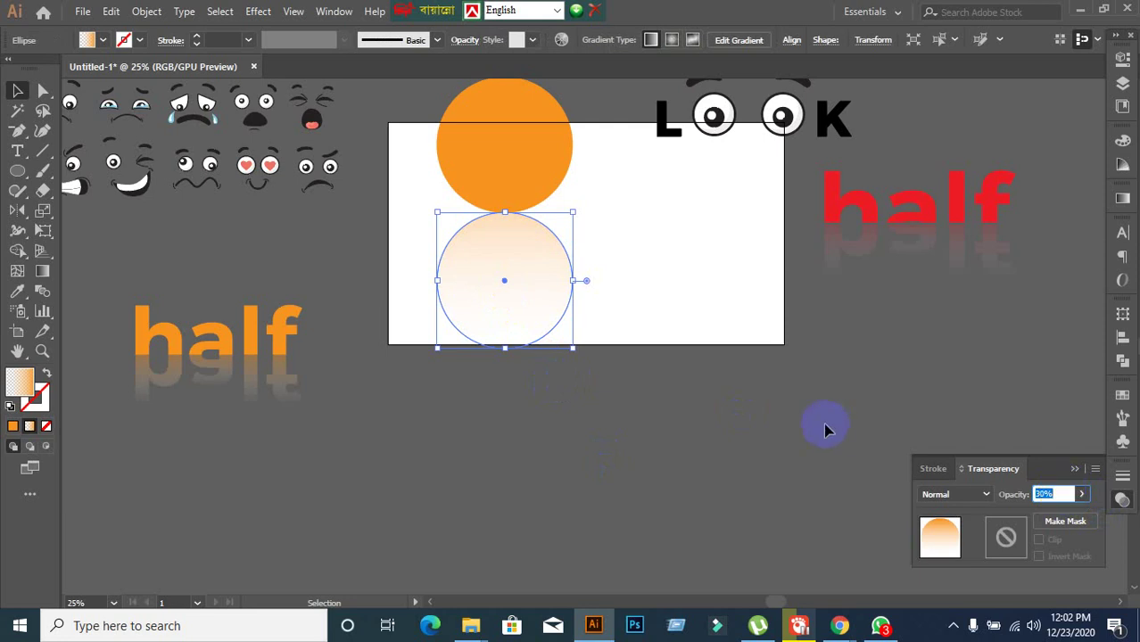
click(796, 432)
Move the orange circle together with its reflection off the artboard onto the canvas beside the red half logo
scroll(726, 356, up, 3)
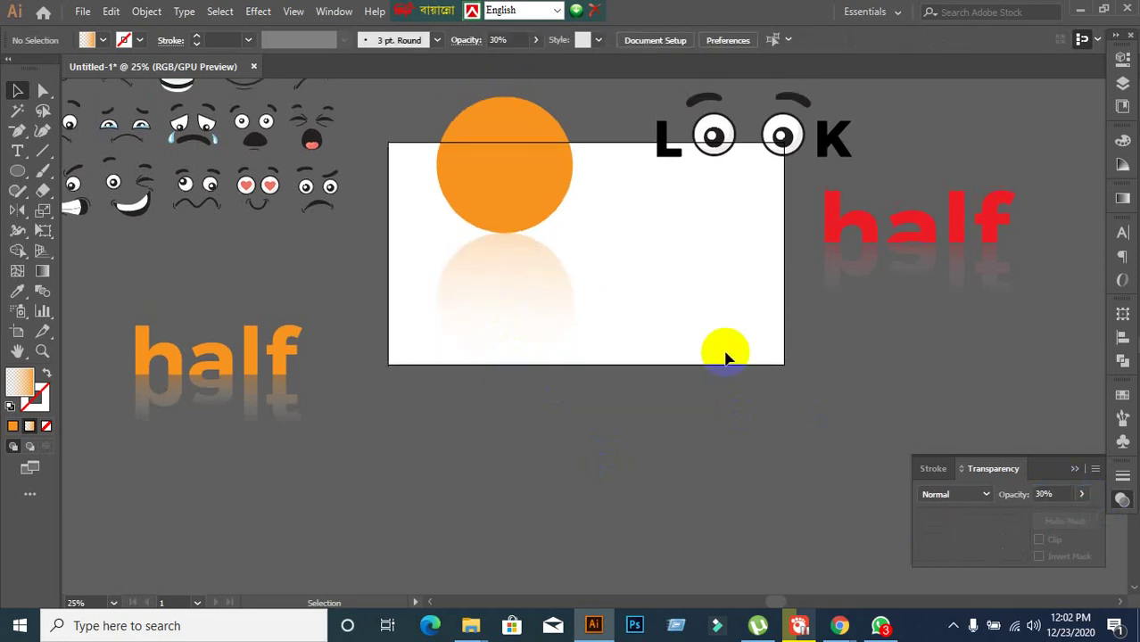
drag(415, 171, 1048, 255)
click(529, 382)
scroll(618, 338, up, 1)
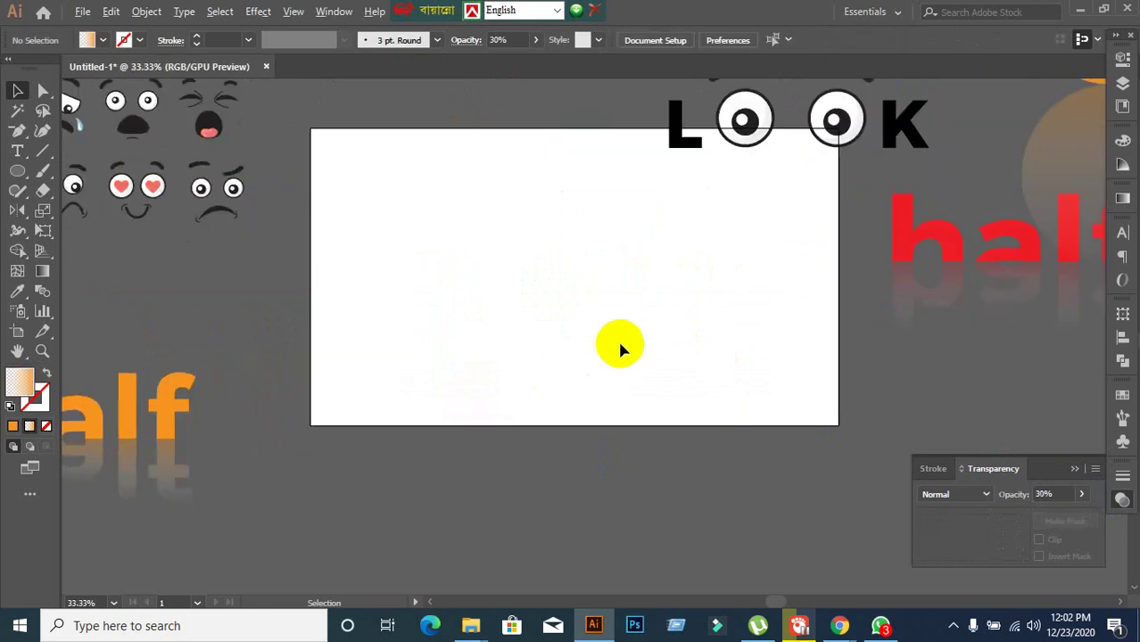
scroll(617, 338, down, 1)
drag(532, 280, 478, 276)
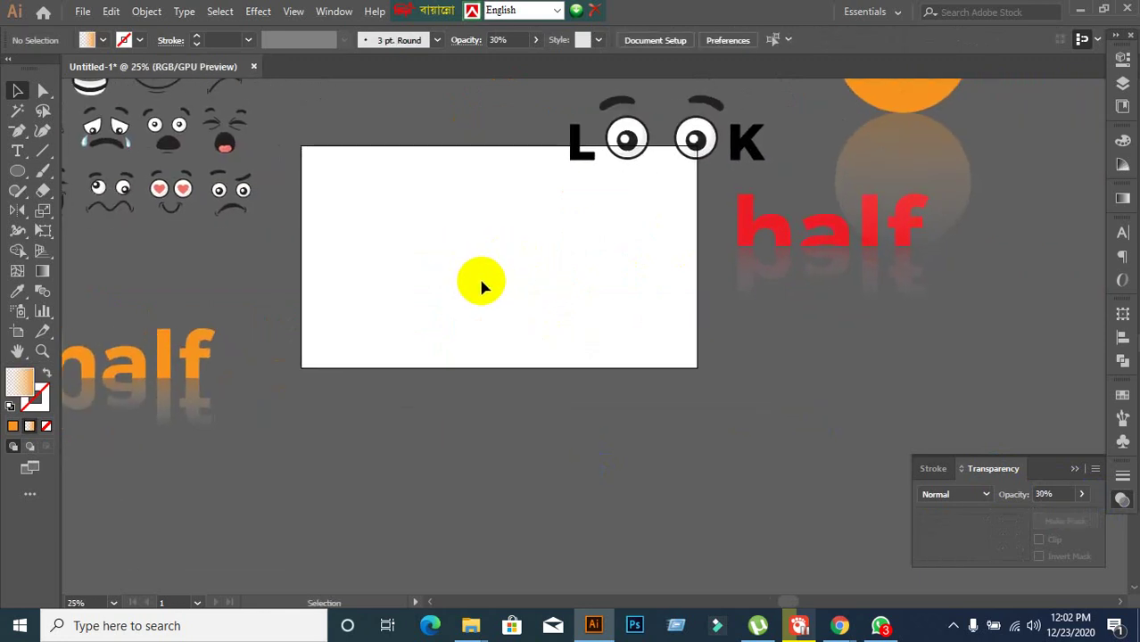
Add the text "home" in Montserrat SemiBold on the empty artboard
click(18, 154)
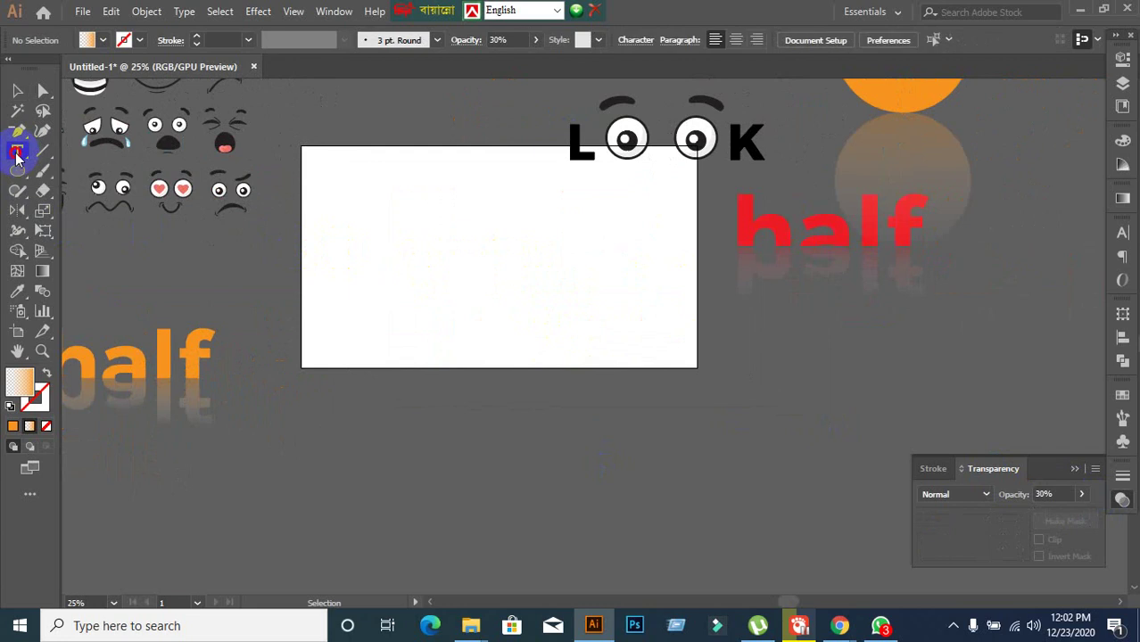
click(396, 221)
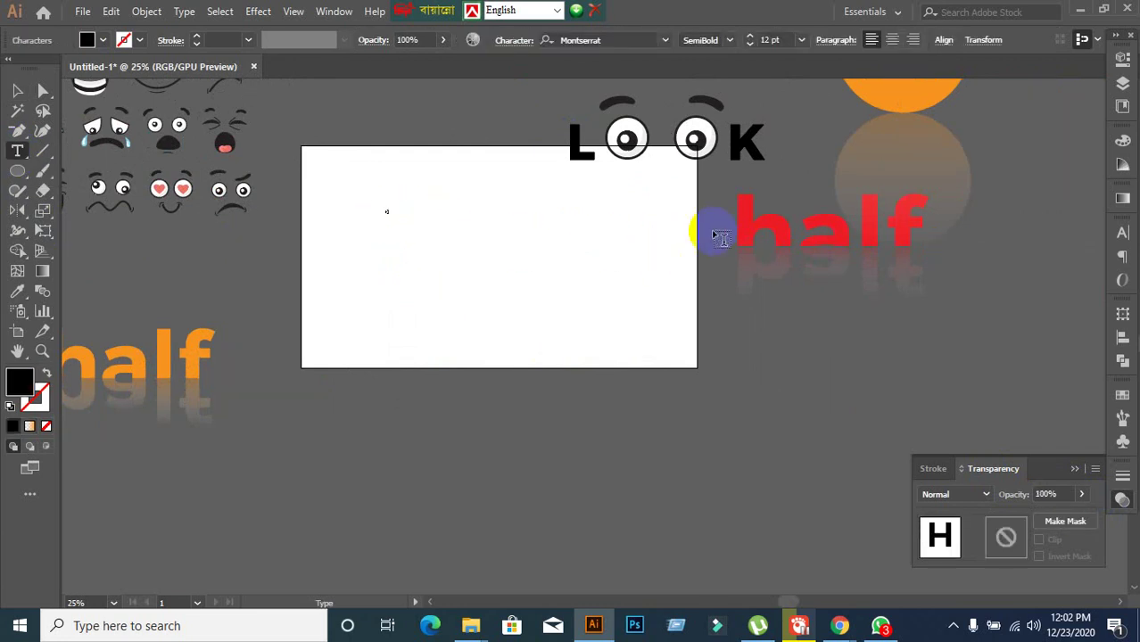
click(19, 92)
Enlarge the word "home" to about 325 pt and shift it up and left on the artboard
drag(387, 217, 607, 370)
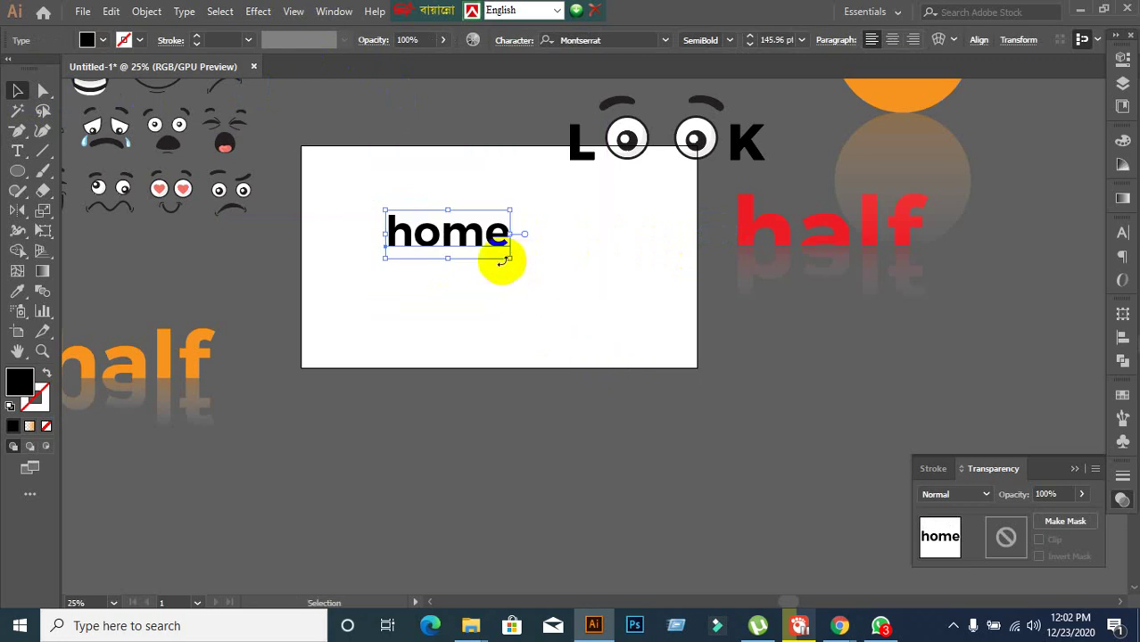
drag(510, 259, 662, 354)
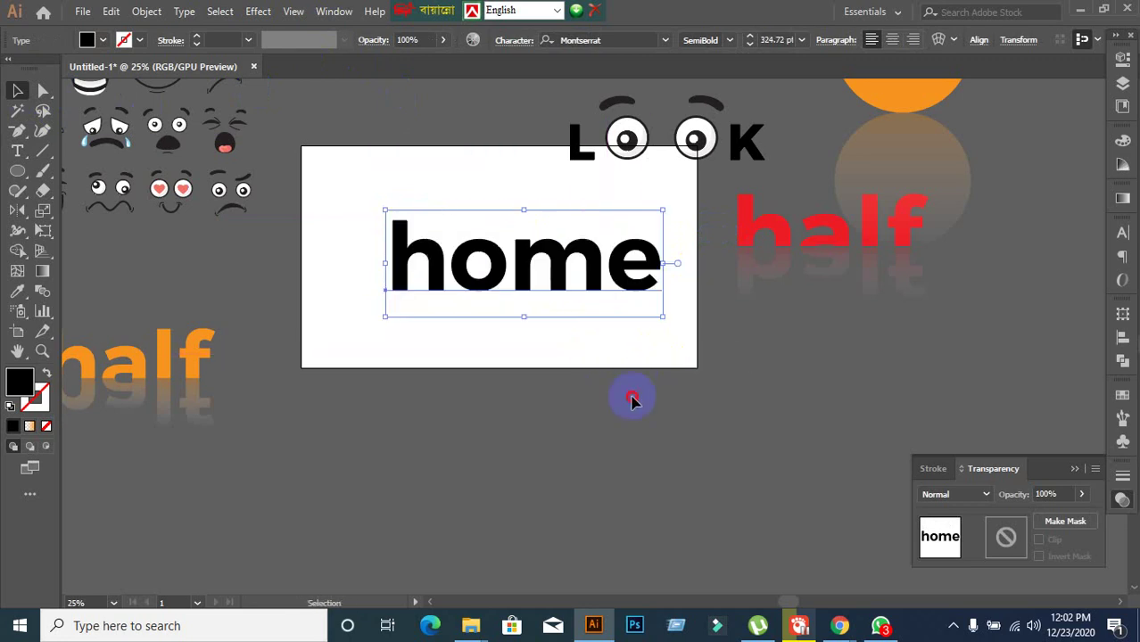
click(631, 395)
drag(589, 290, 544, 264)
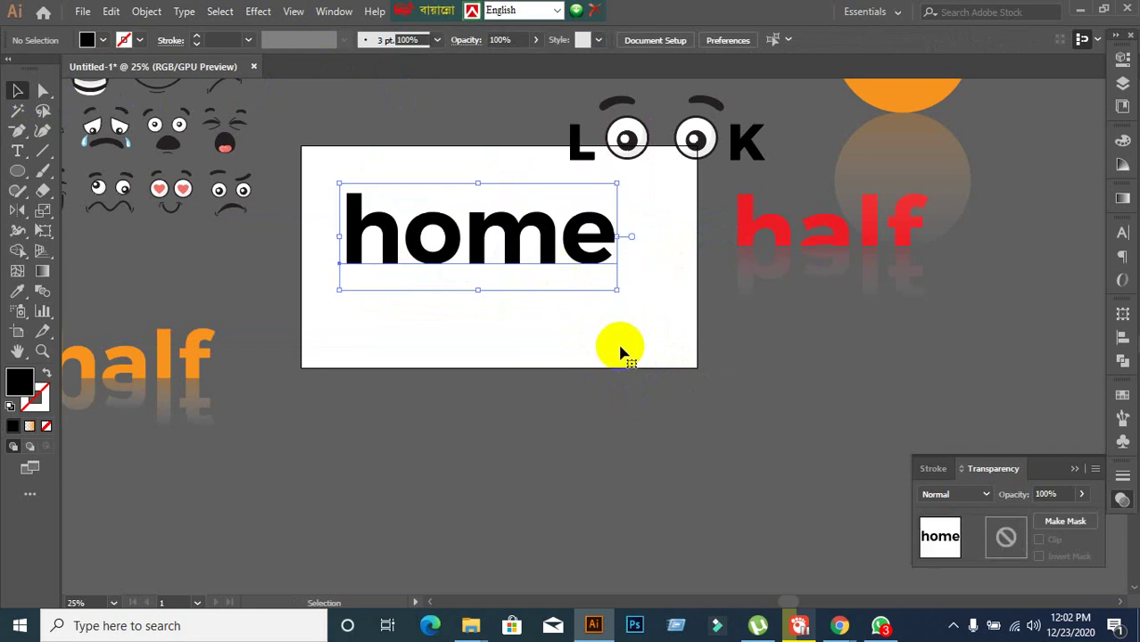
right_click(453, 278)
click(499, 393)
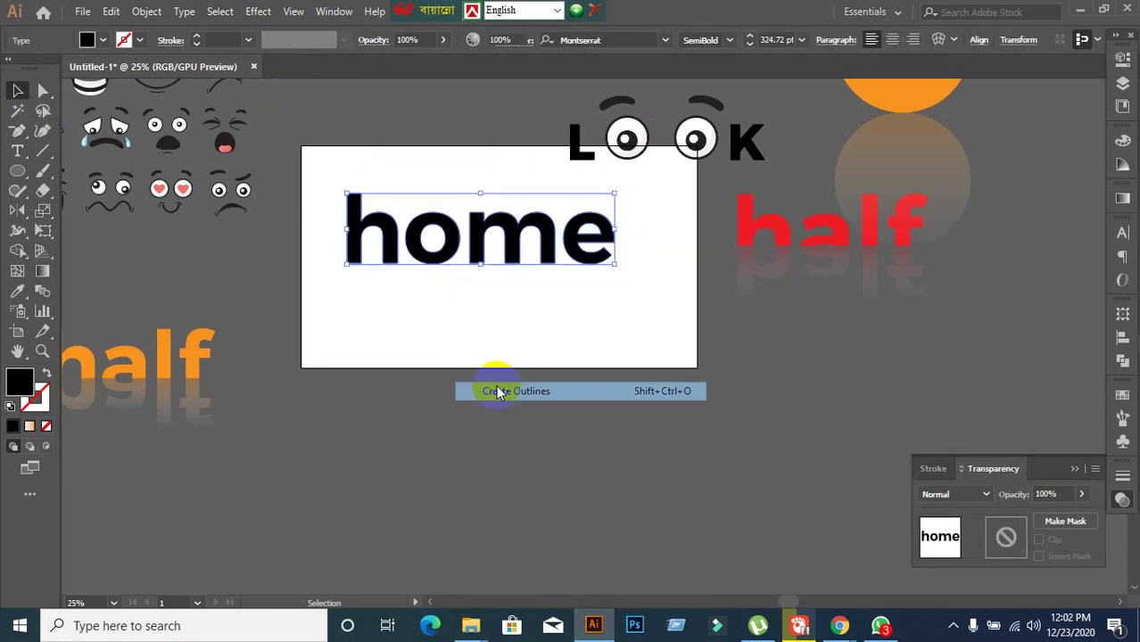
click(483, 288)
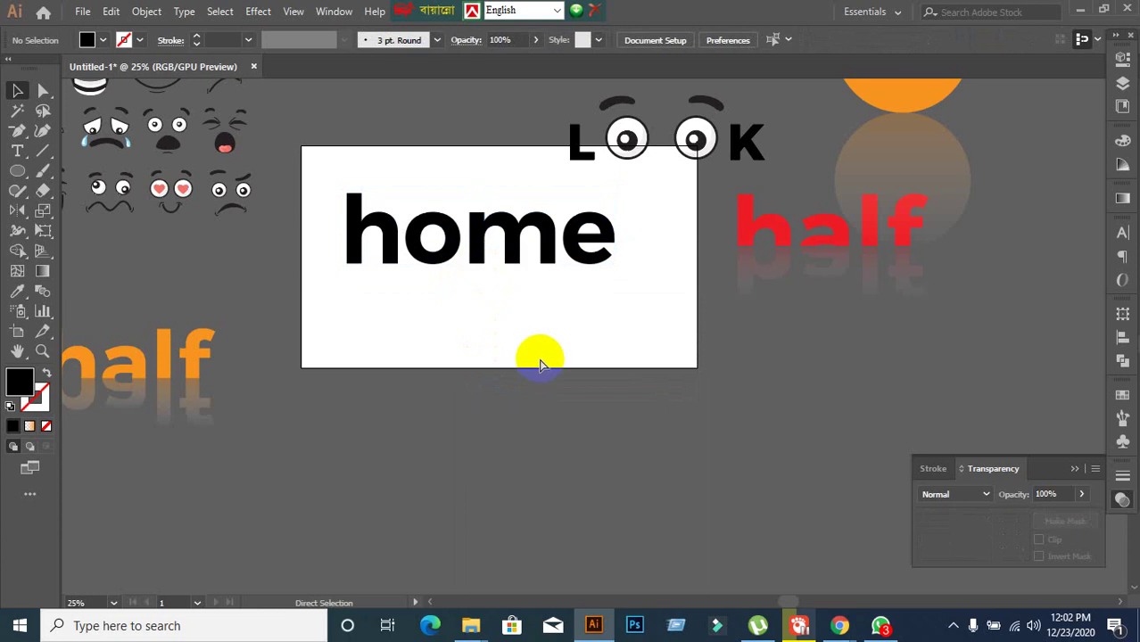
Set the word "home" to All Caps and move it down to the middle of the artboard
click(484, 237)
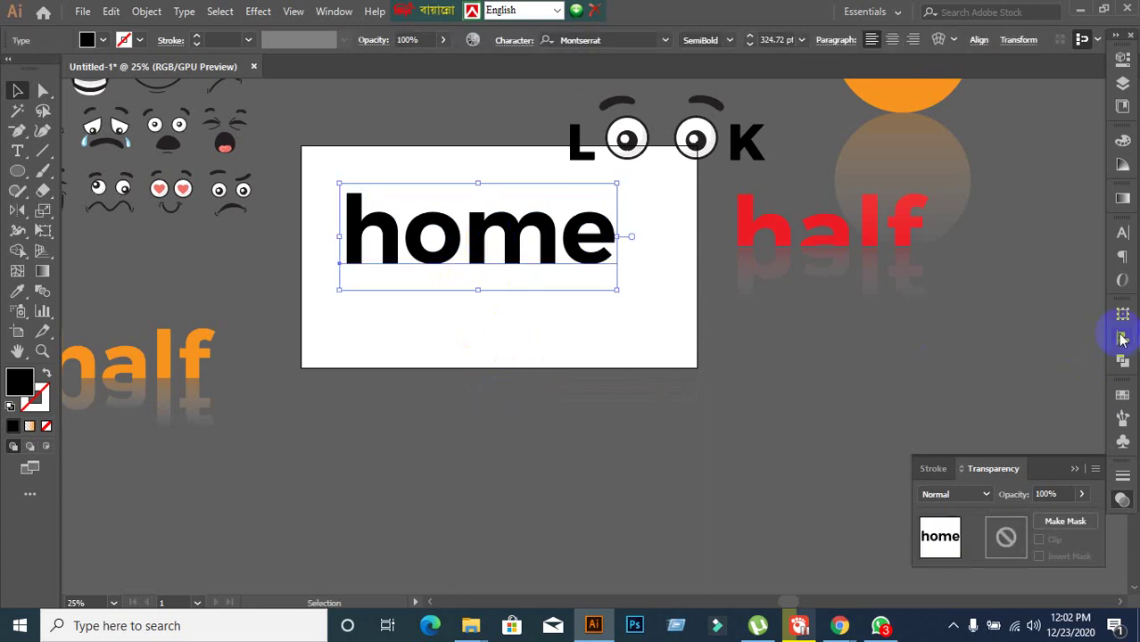
click(1123, 245)
click(927, 397)
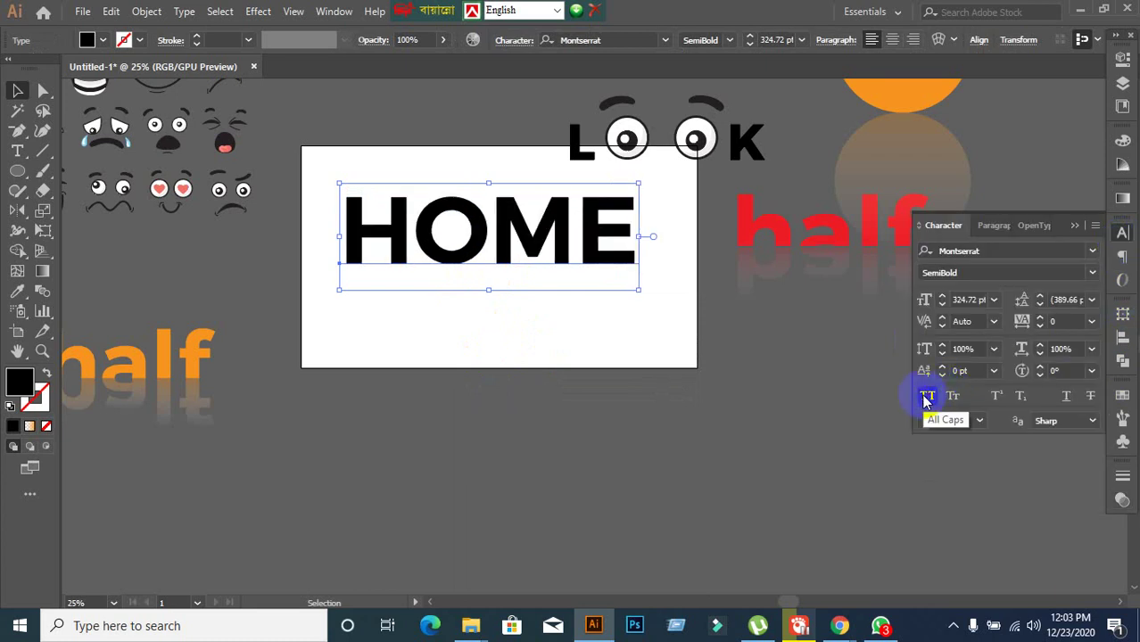
click(521, 382)
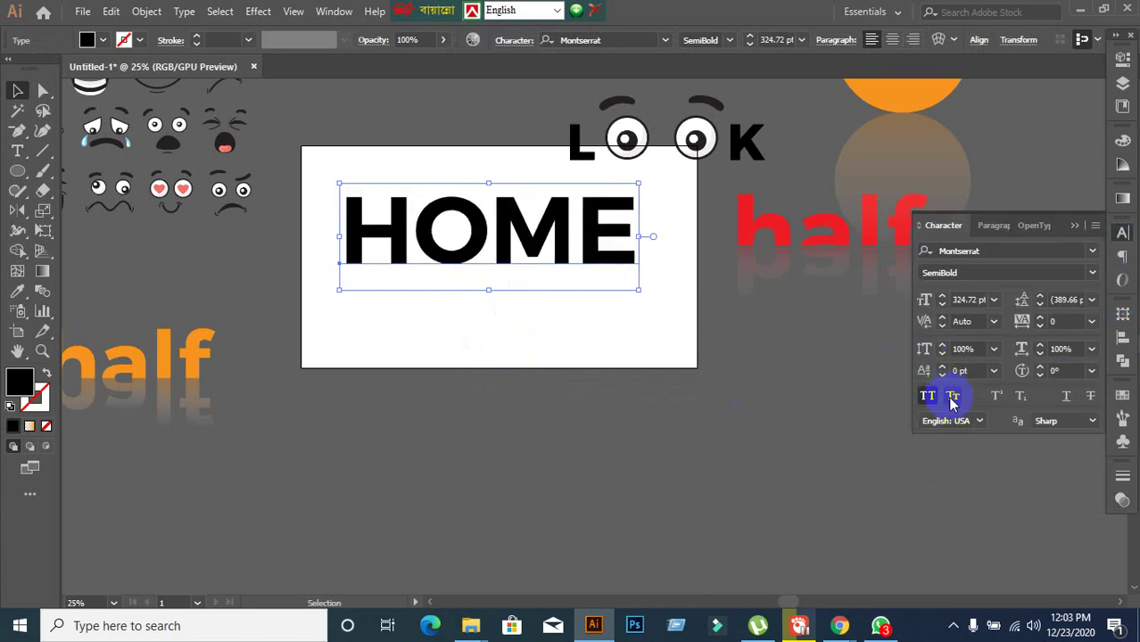
click(616, 386)
drag(537, 245, 532, 282)
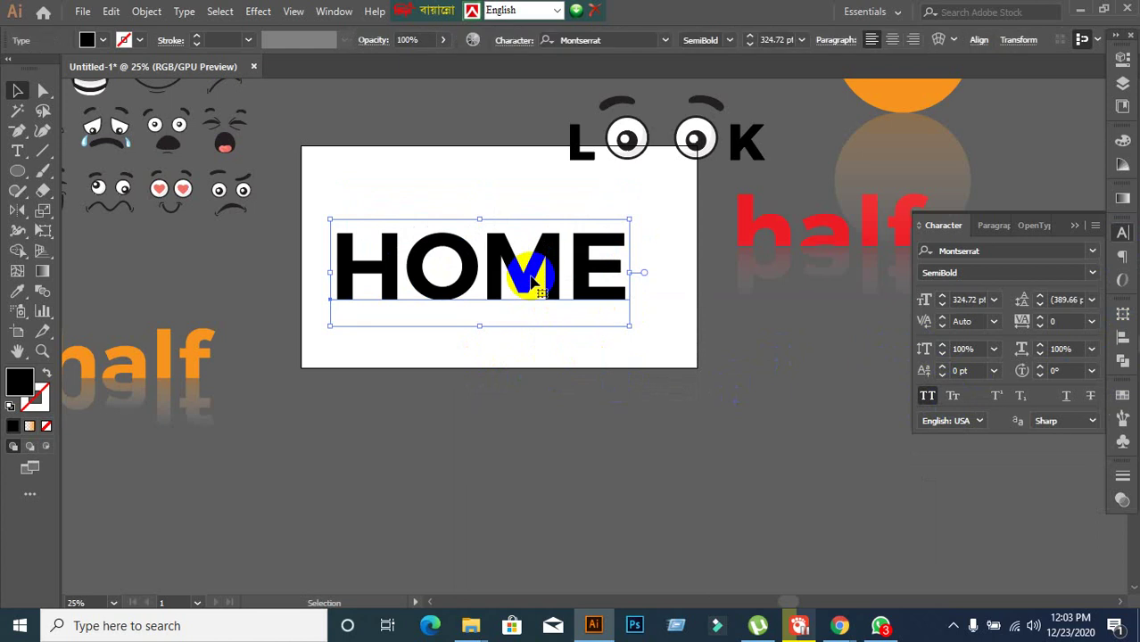
Convert the word HOME to outlines and ungroup it into separate letters
right_click(532, 281)
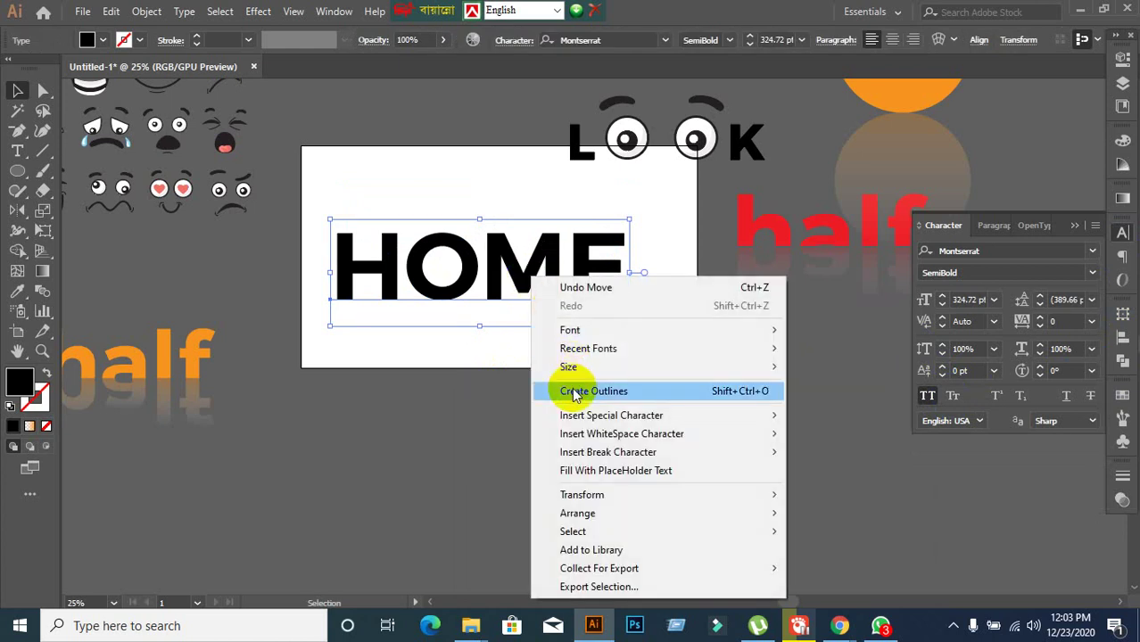
click(574, 392)
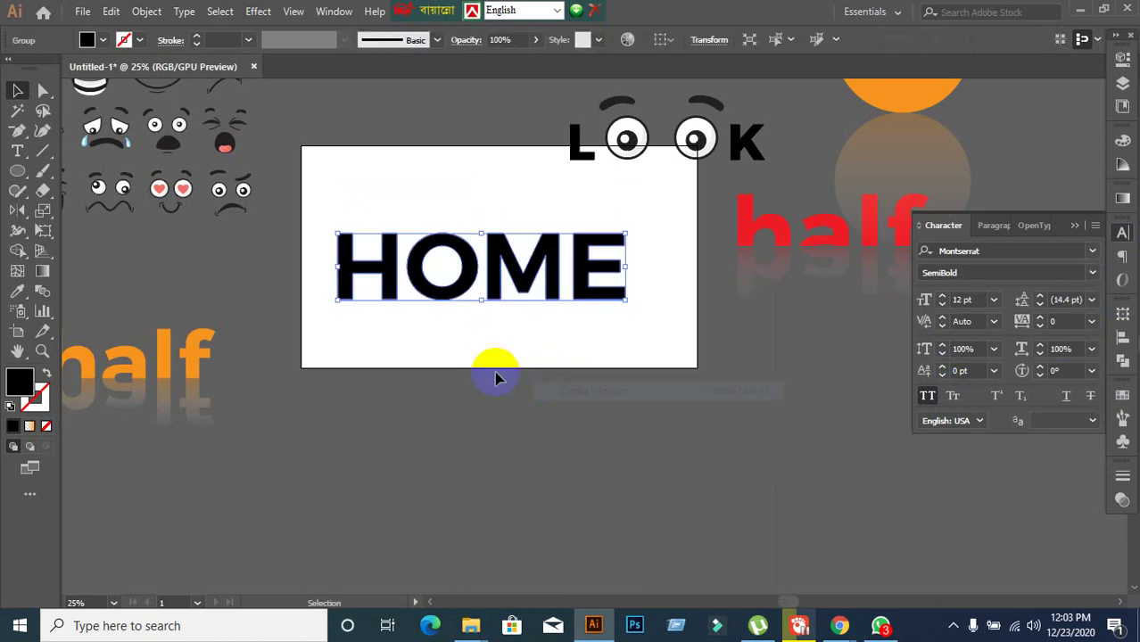
right_click(459, 296)
click(521, 436)
click(415, 377)
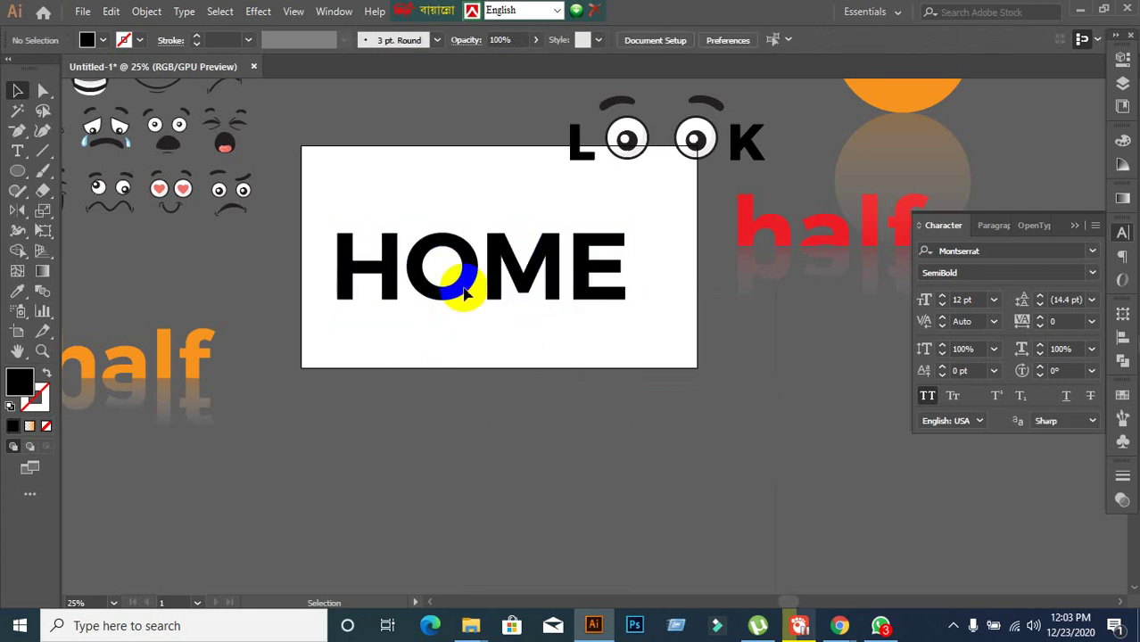
Move the letter O out of the word HOME onto the canvas just above the artboard
drag(464, 294, 476, 140)
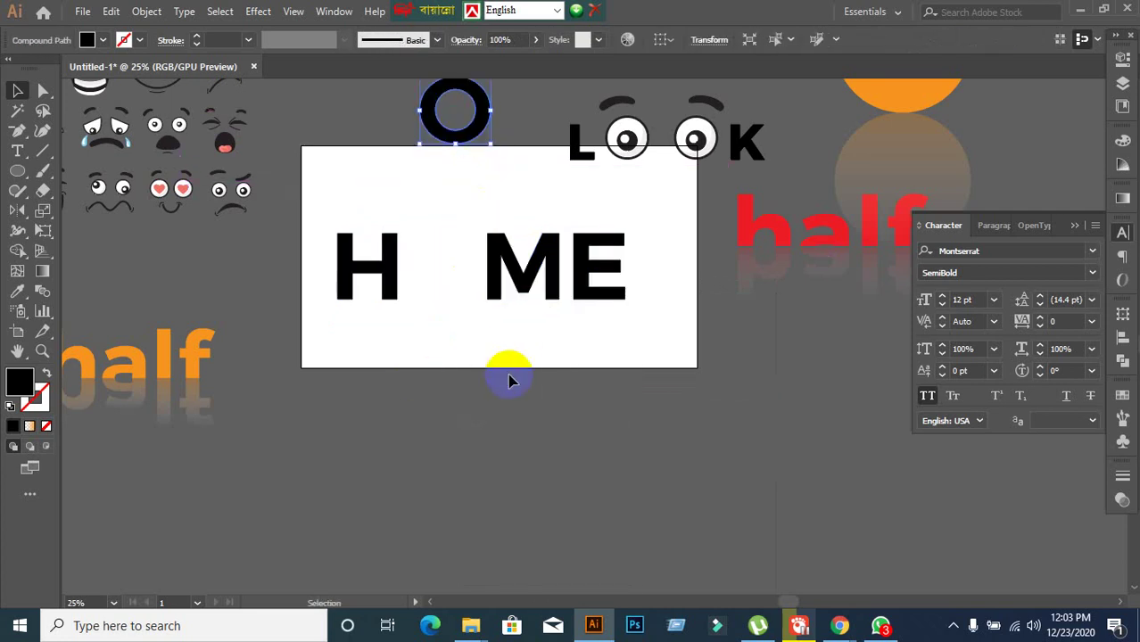
scroll(447, 415, down, 1)
click(442, 403)
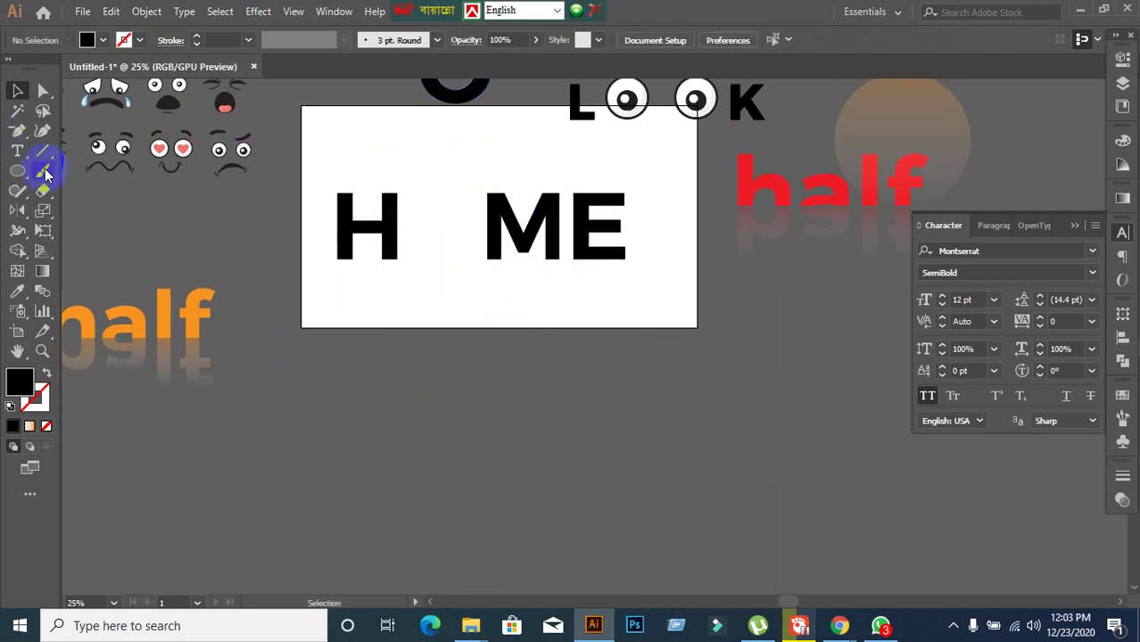
Try drawing a square of about 259 px below the artboard with the Rectangle tool
drag(24, 175, 93, 159)
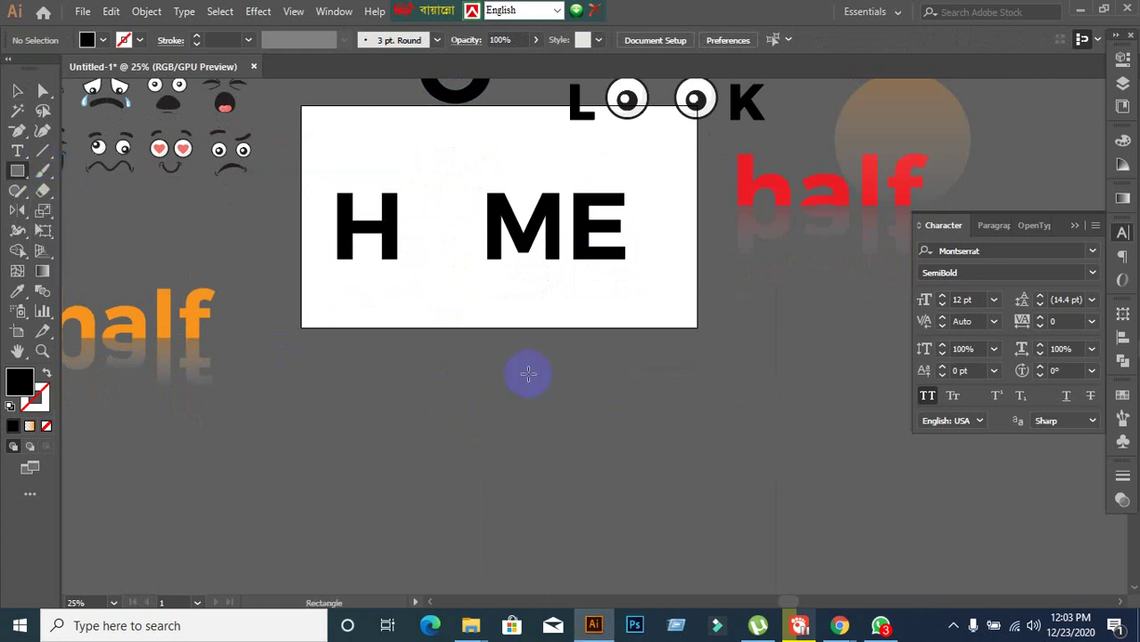
drag(397, 367, 471, 441)
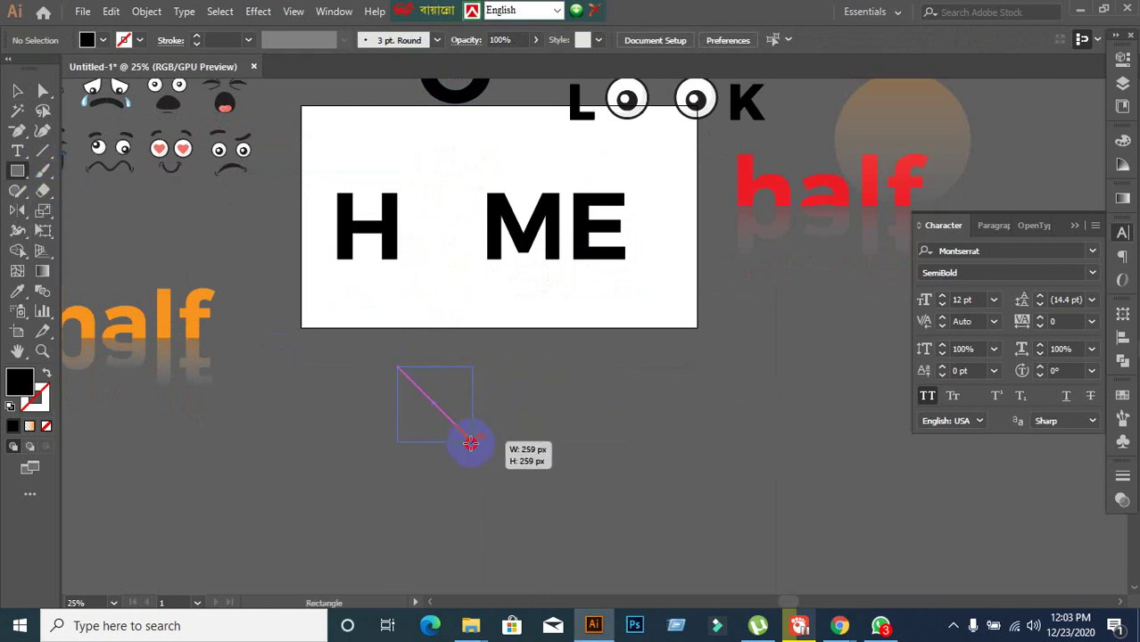
key(ctrl+z)
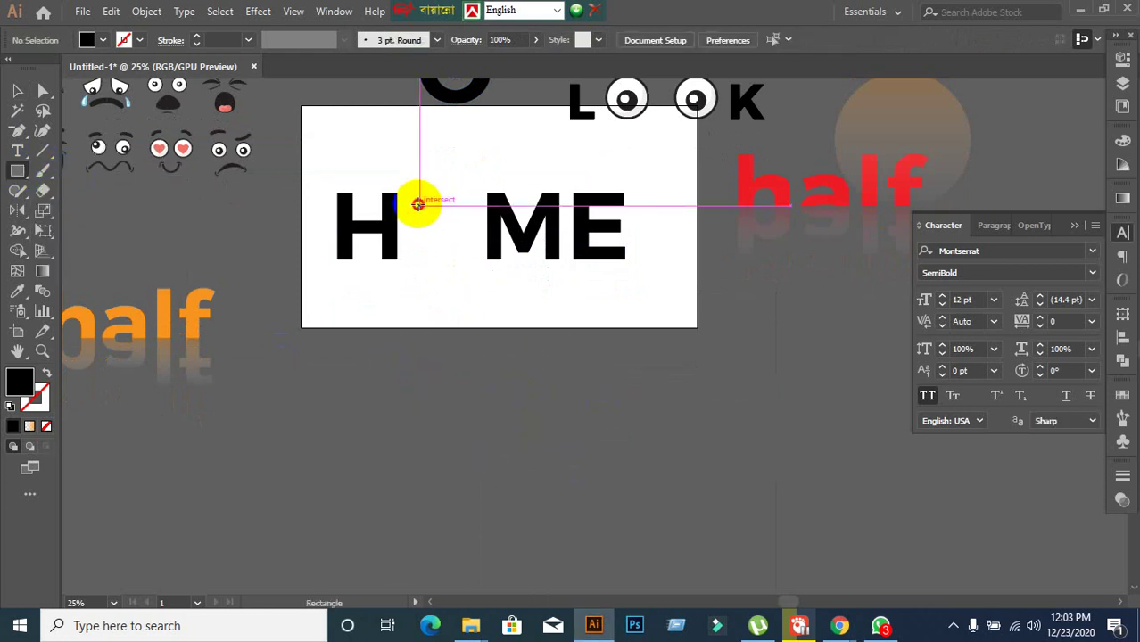
Draw a black square in the gap between the letters H and M as the O of HOME
mouse_move(419, 205)
mouse_down()
mouse_move(466, 237)
mouse_move(464, 259)
mouse_up()
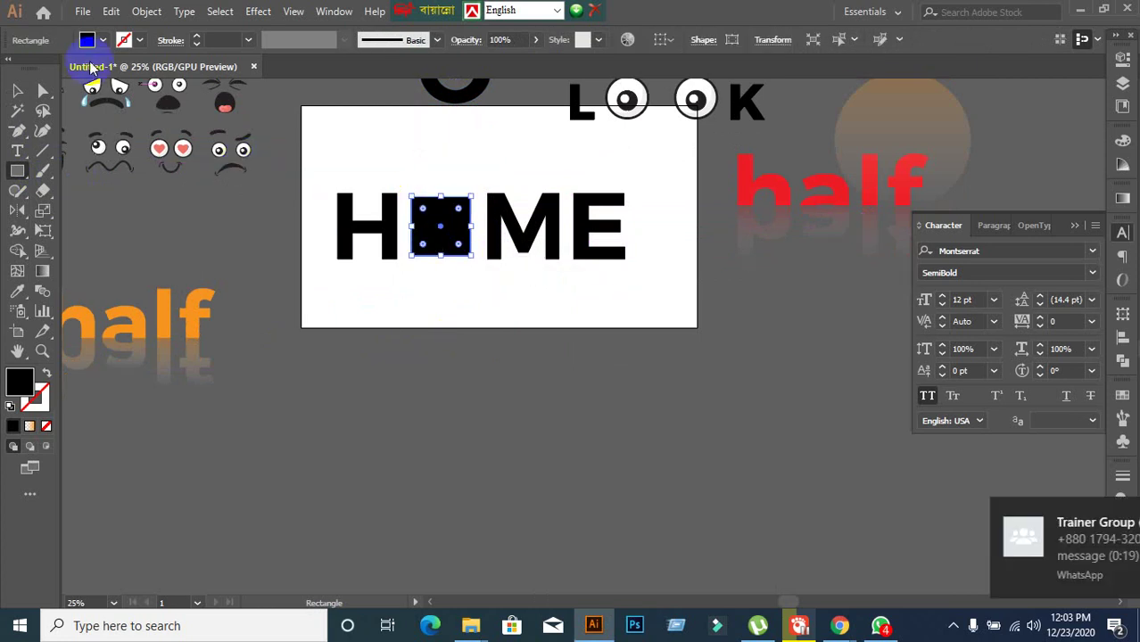
click(24, 89)
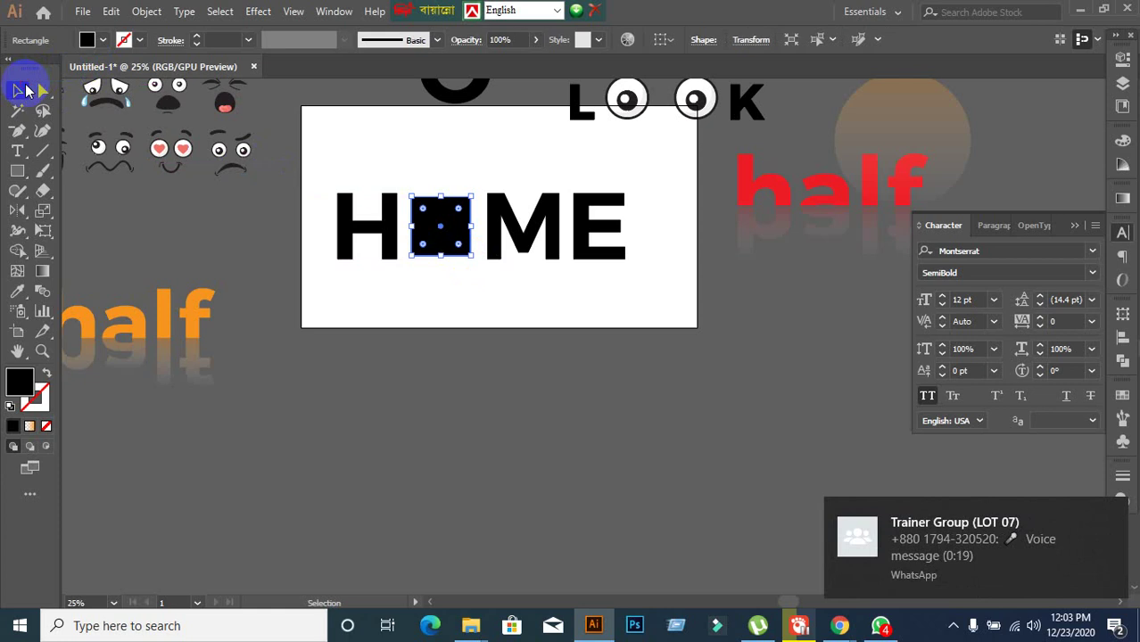
click(451, 446)
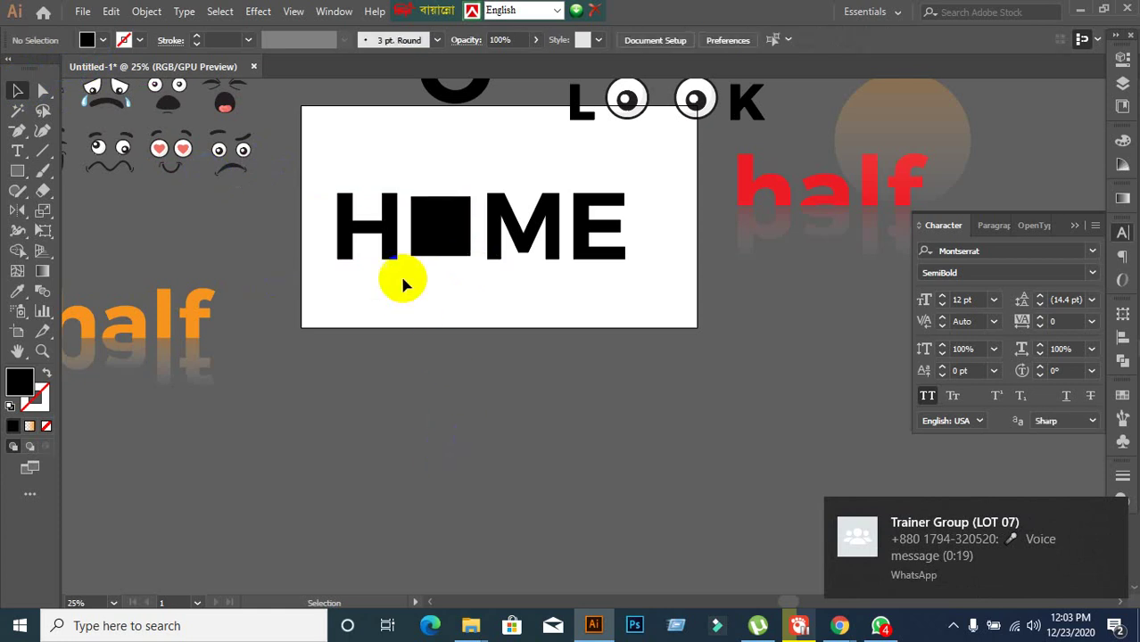
Align the bottom edge of the black square with the bottom of the letter H
click(438, 234)
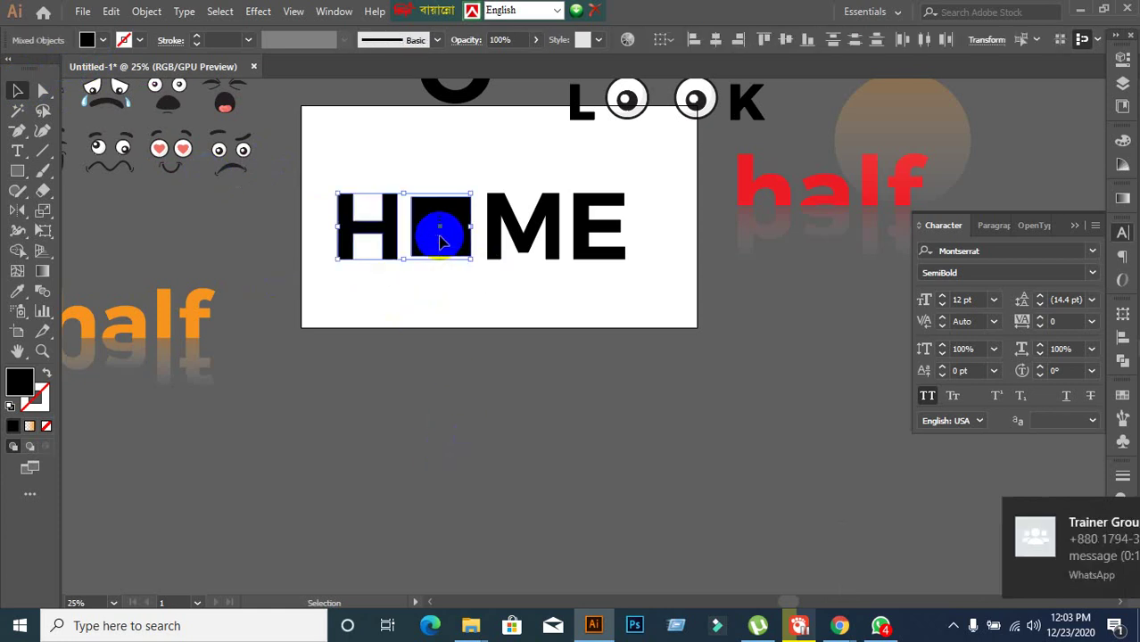
shift+click(394, 259)
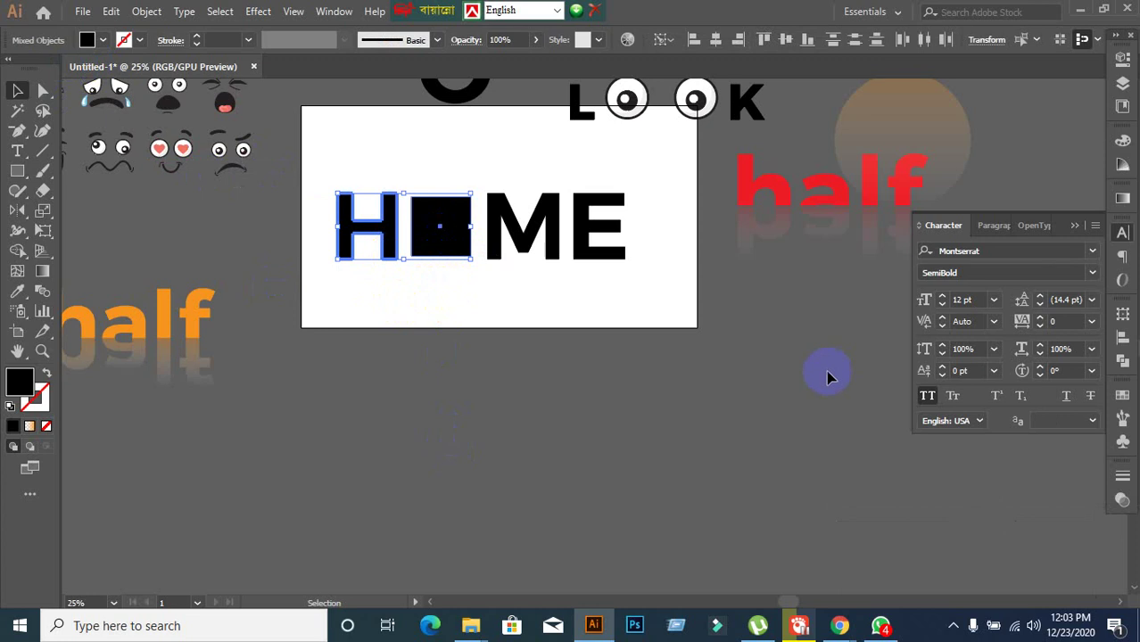
click(1125, 346)
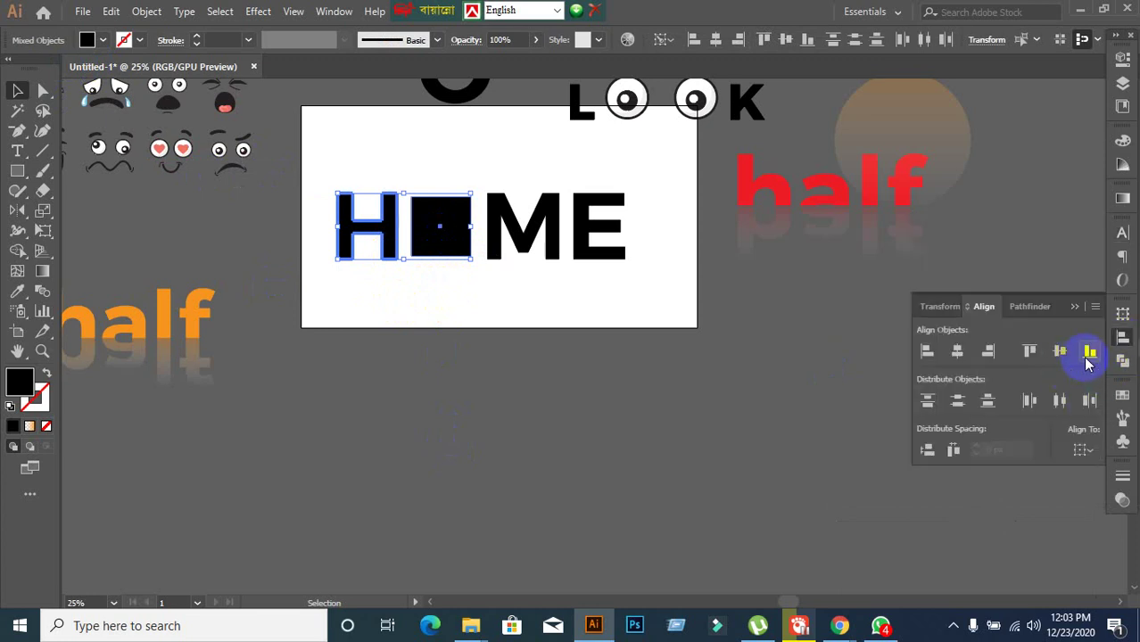
click(624, 391)
click(612, 391)
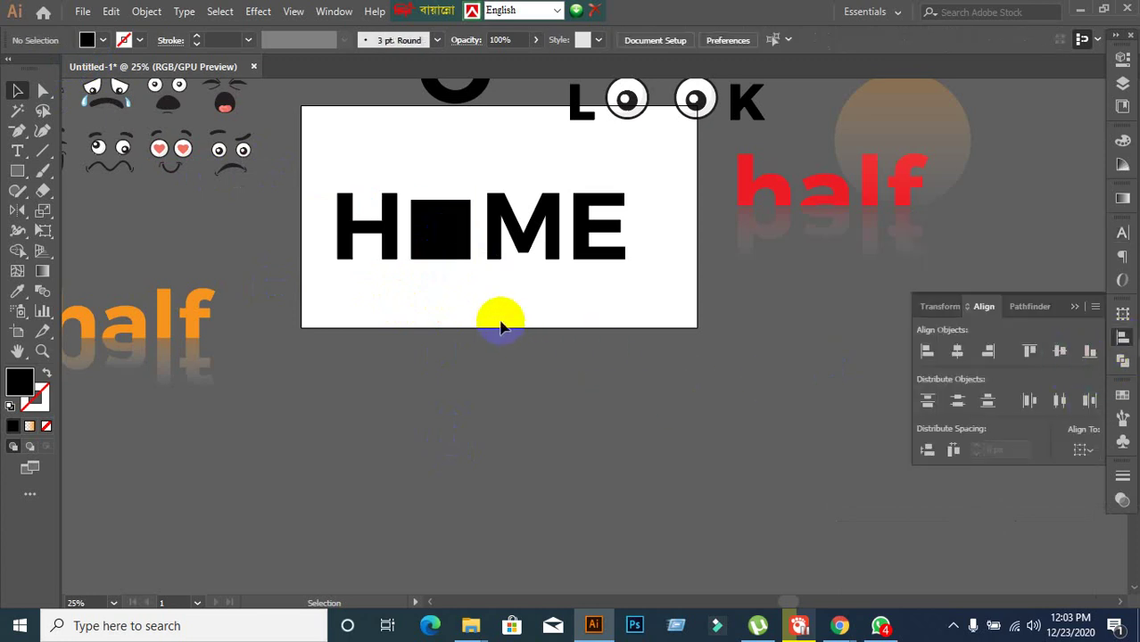
scroll(390, 182, up, 1)
click(446, 250)
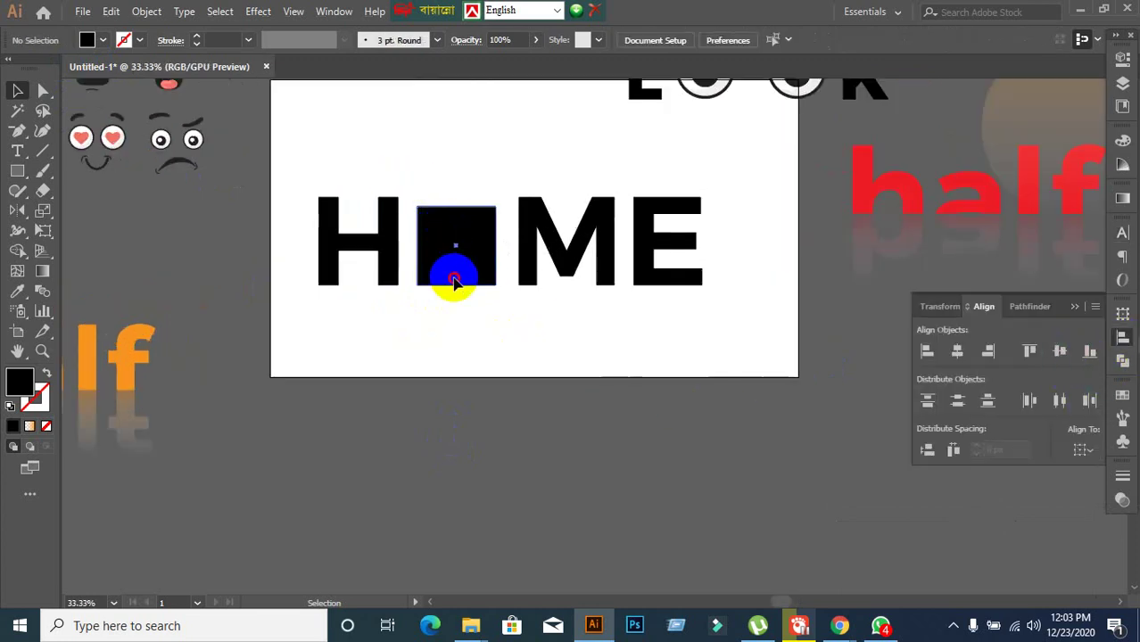
click(526, 397)
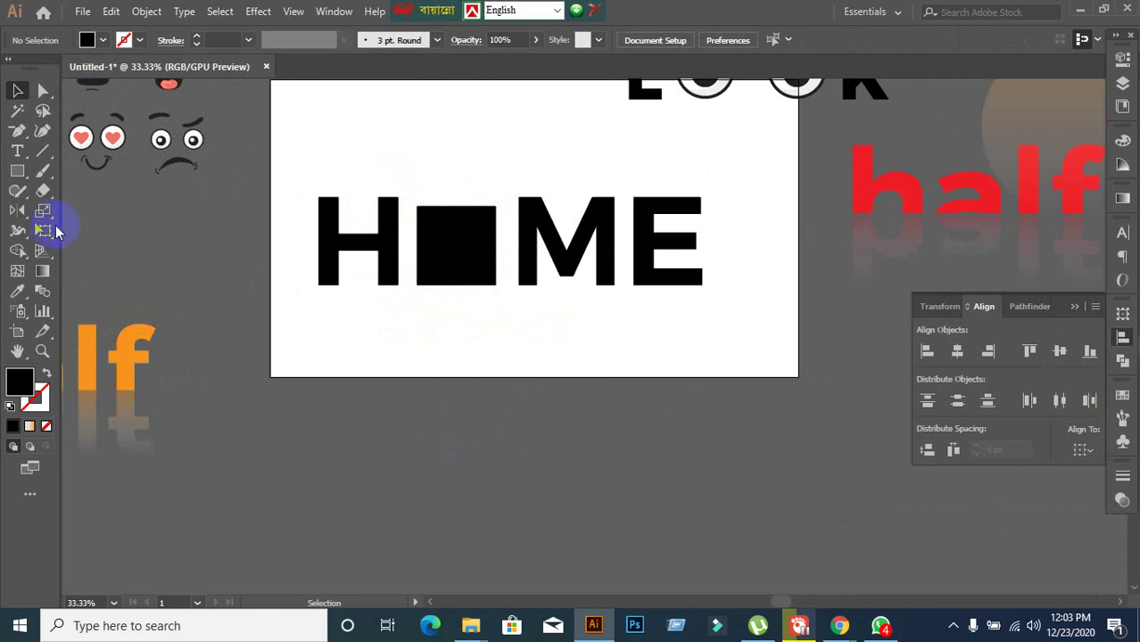
click(453, 279)
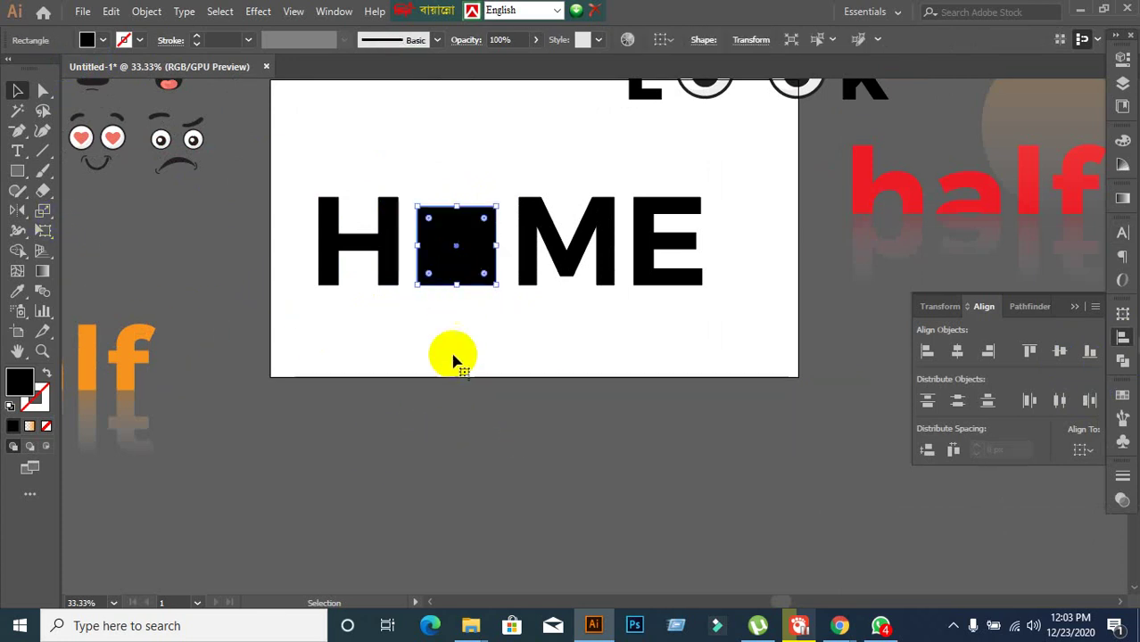
click(453, 359)
Draw a black triangular roof about 250 px wide with the Pen tool and lower it to overlap the top of the square
click(19, 132)
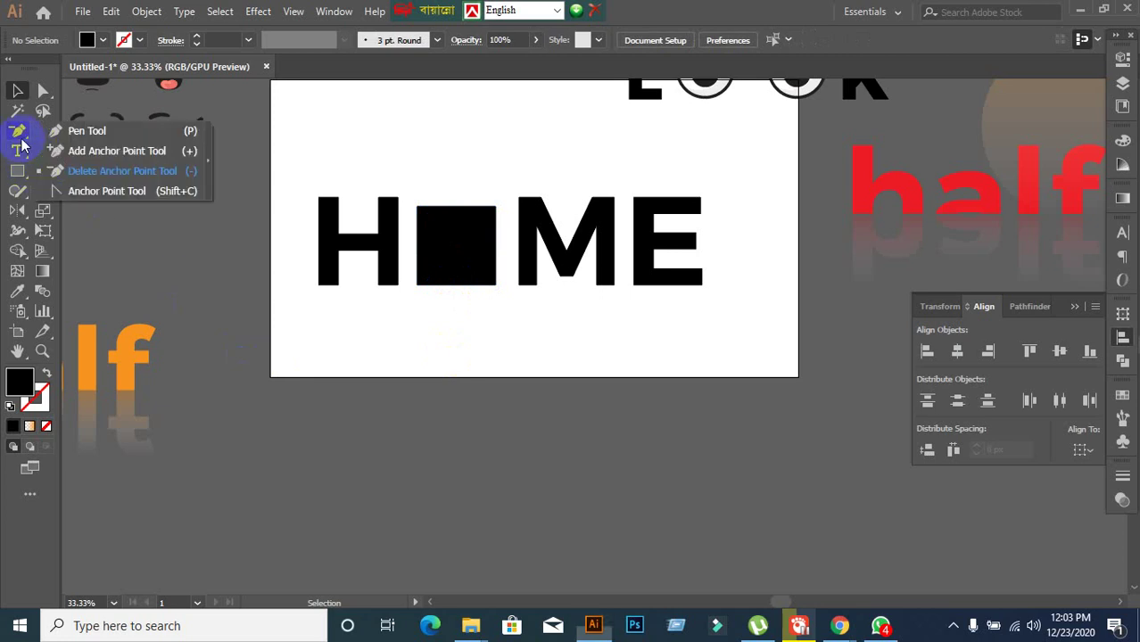
click(64, 130)
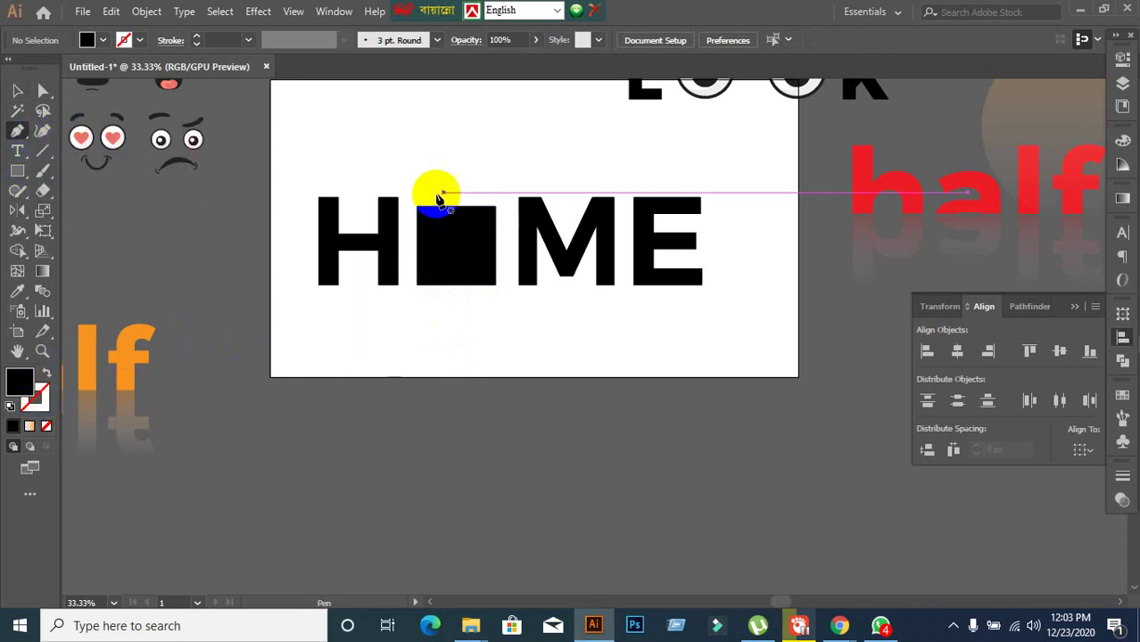
click(407, 198)
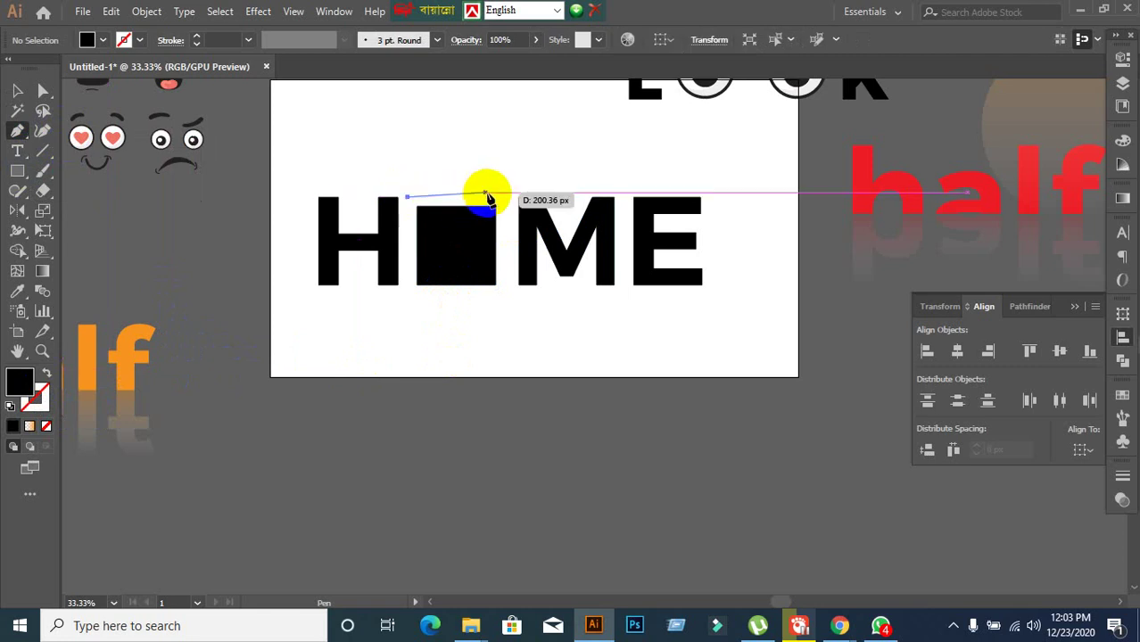
drag(498, 201, 506, 203)
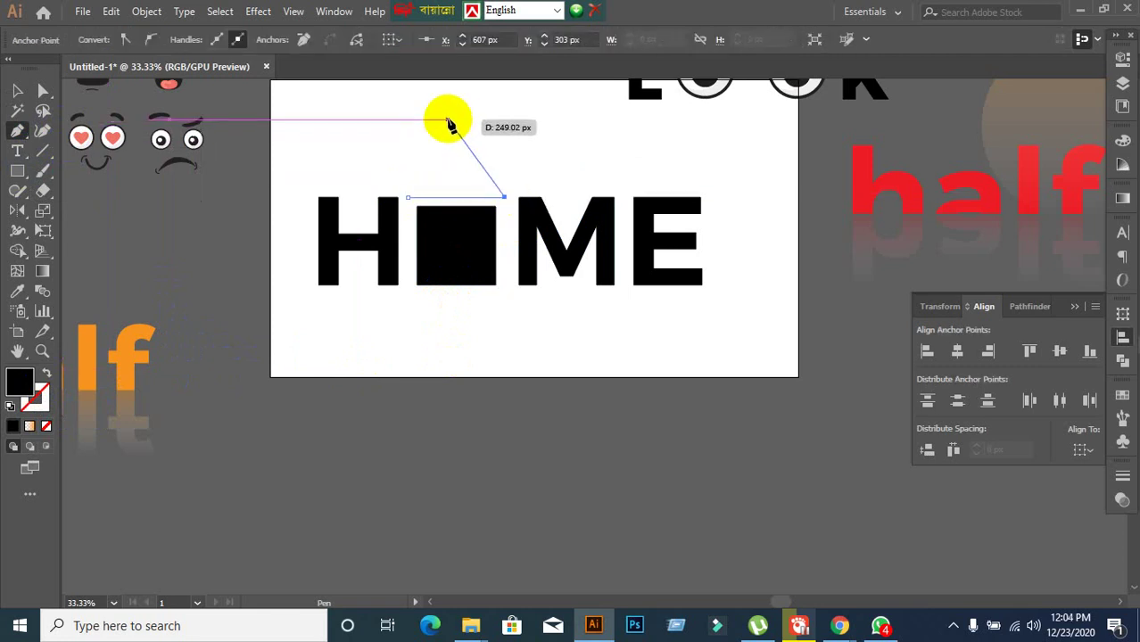
click(456, 132)
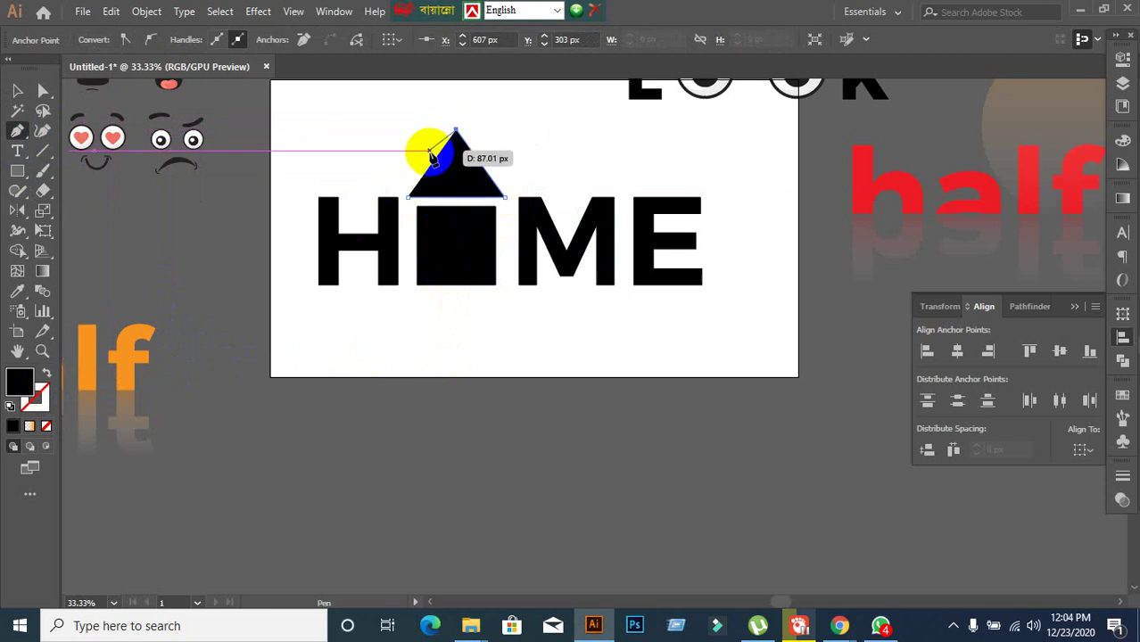
click(409, 196)
click(17, 91)
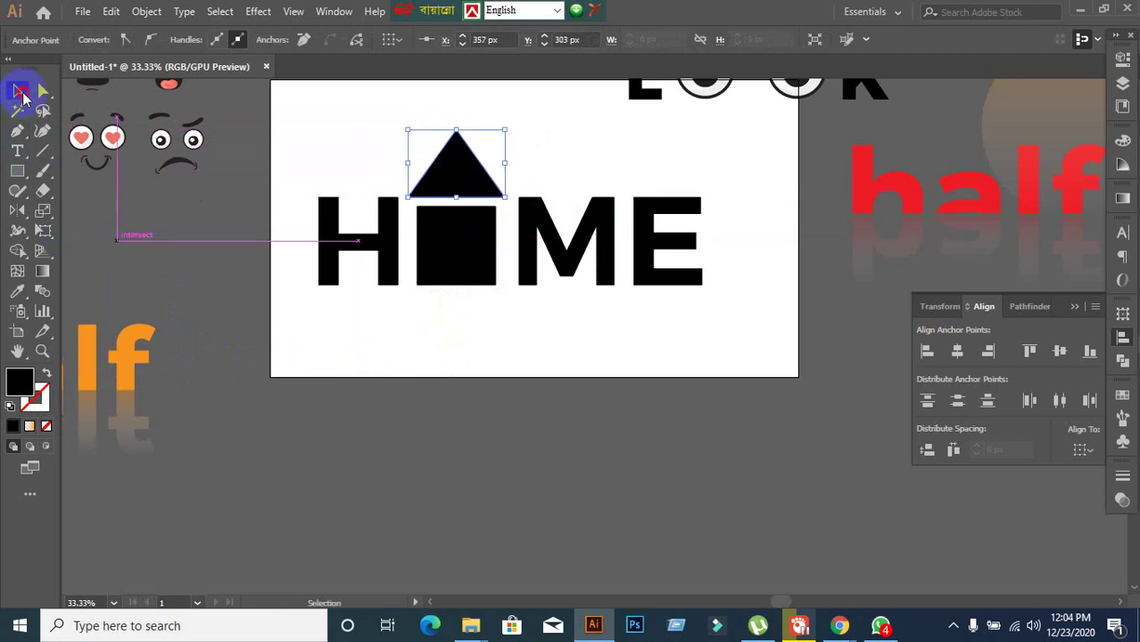
drag(465, 174, 465, 202)
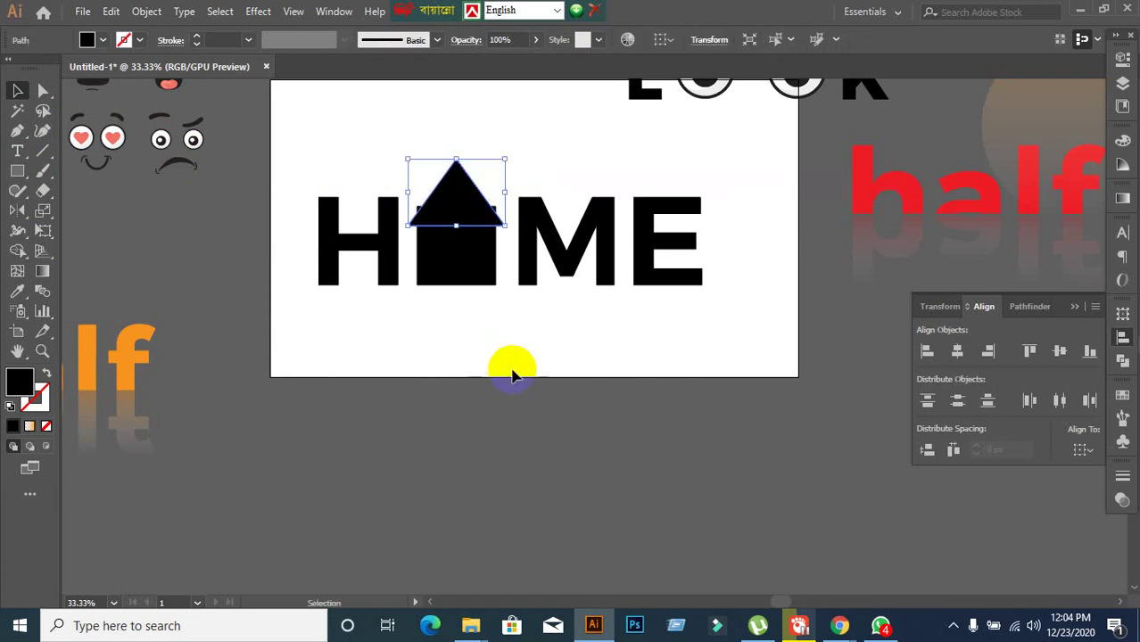
Swap the fill and stroke of the triangle and square, and set their black outlines to 15 pt
drag(463, 332, 462, 275)
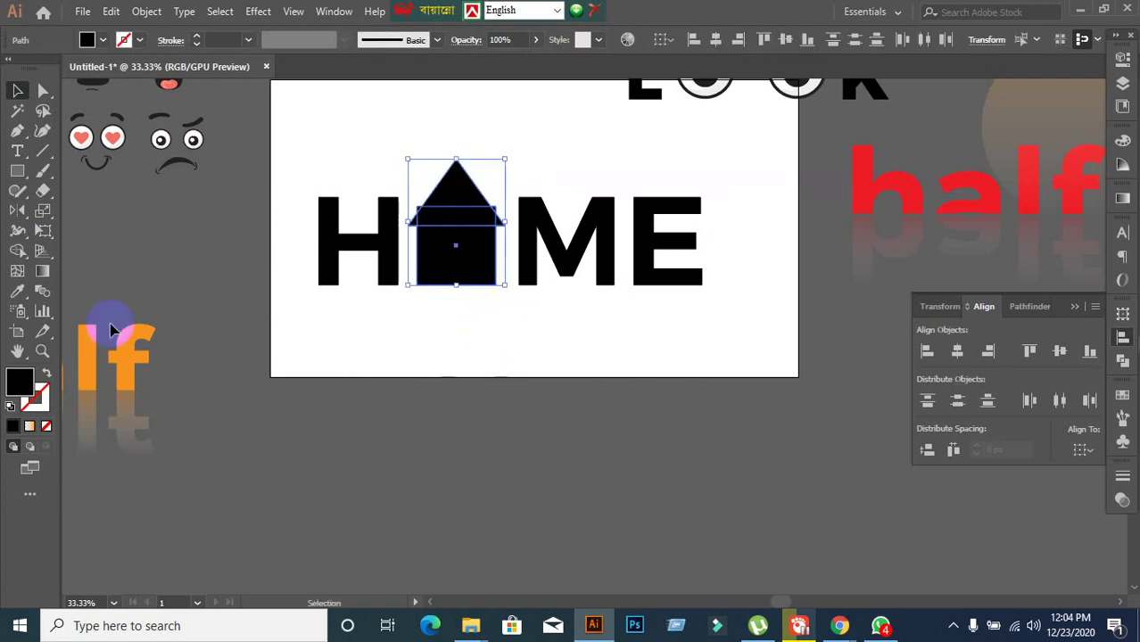
click(45, 375)
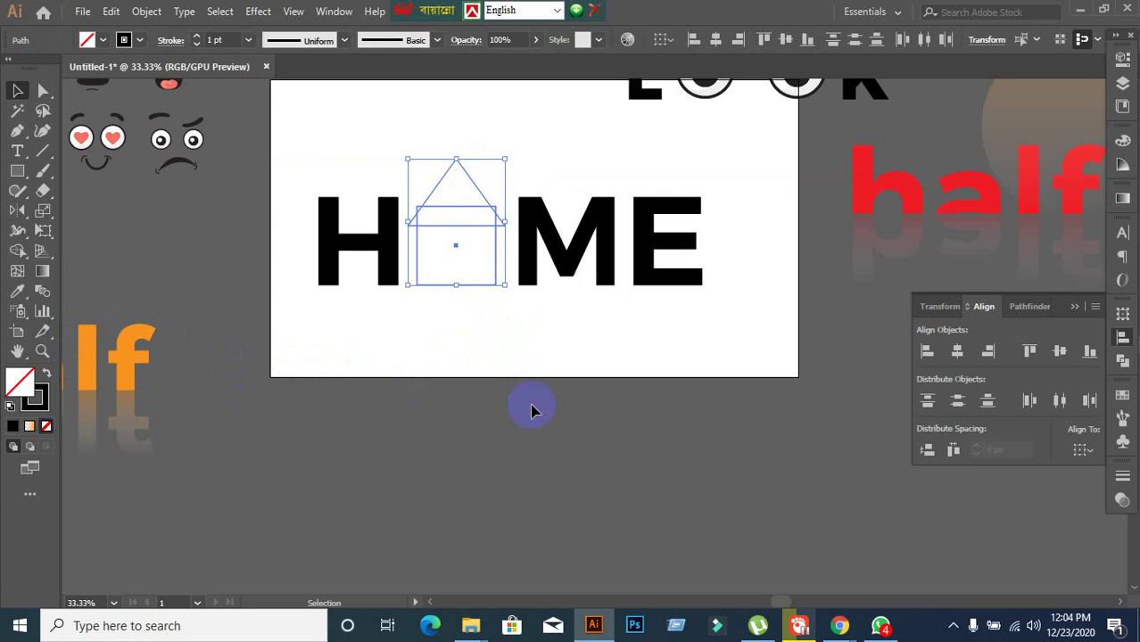
click(526, 403)
click(468, 190)
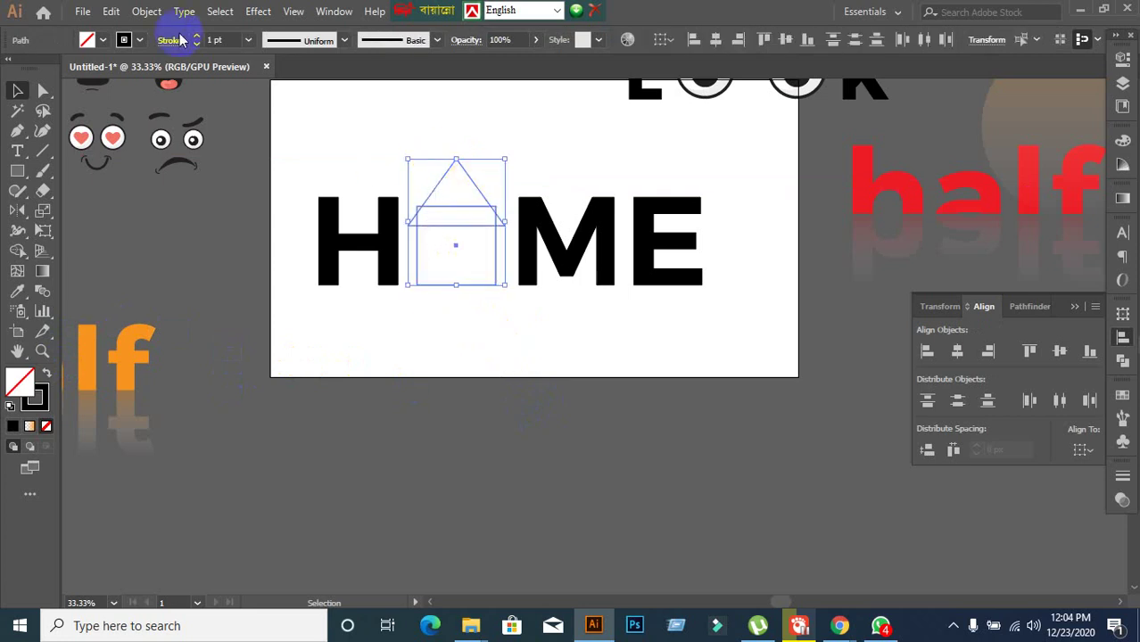
click(226, 39)
scroll(226, 39, up, 8)
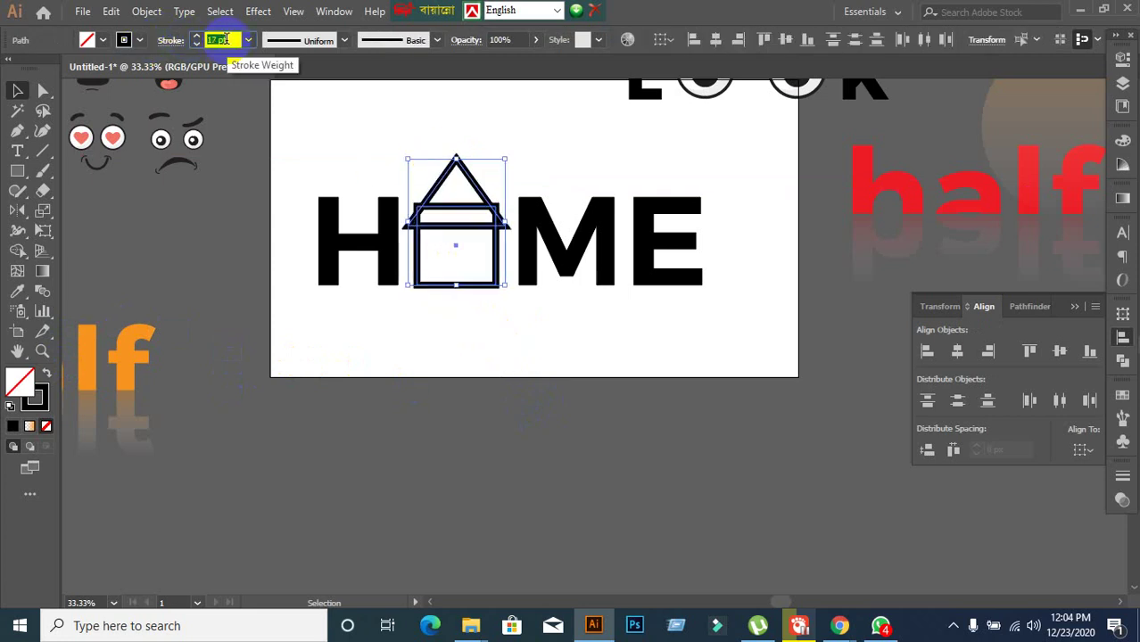
click(491, 326)
scroll(471, 268, up, 1)
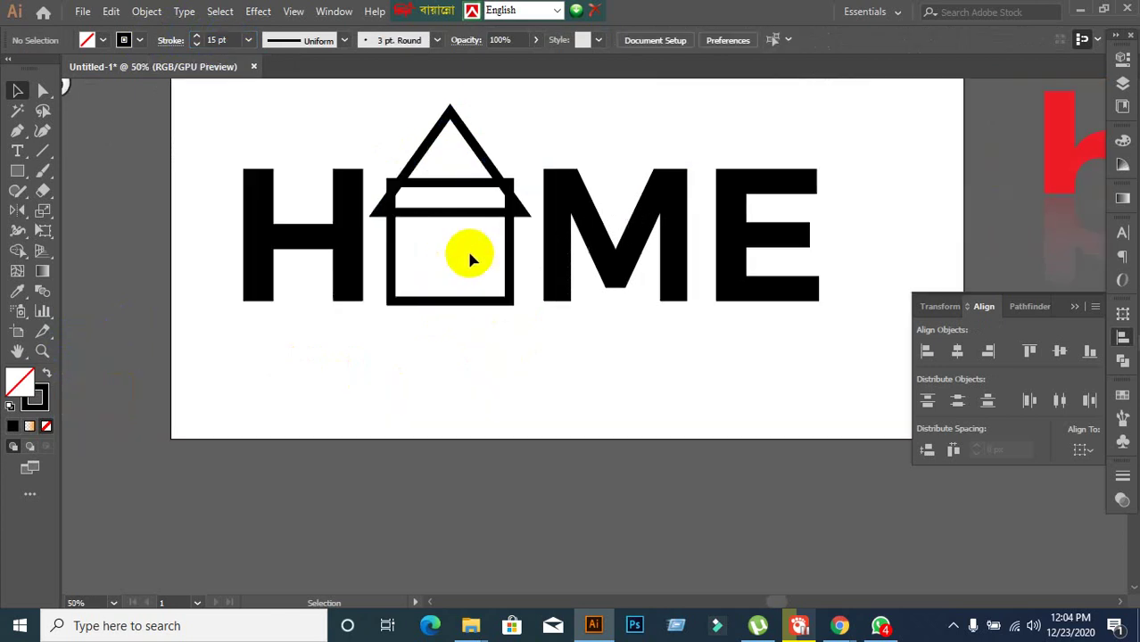
Try to remove the overlapping parts of the triangle and square outlines with the Shape Builder tool
drag(399, 140, 432, 216)
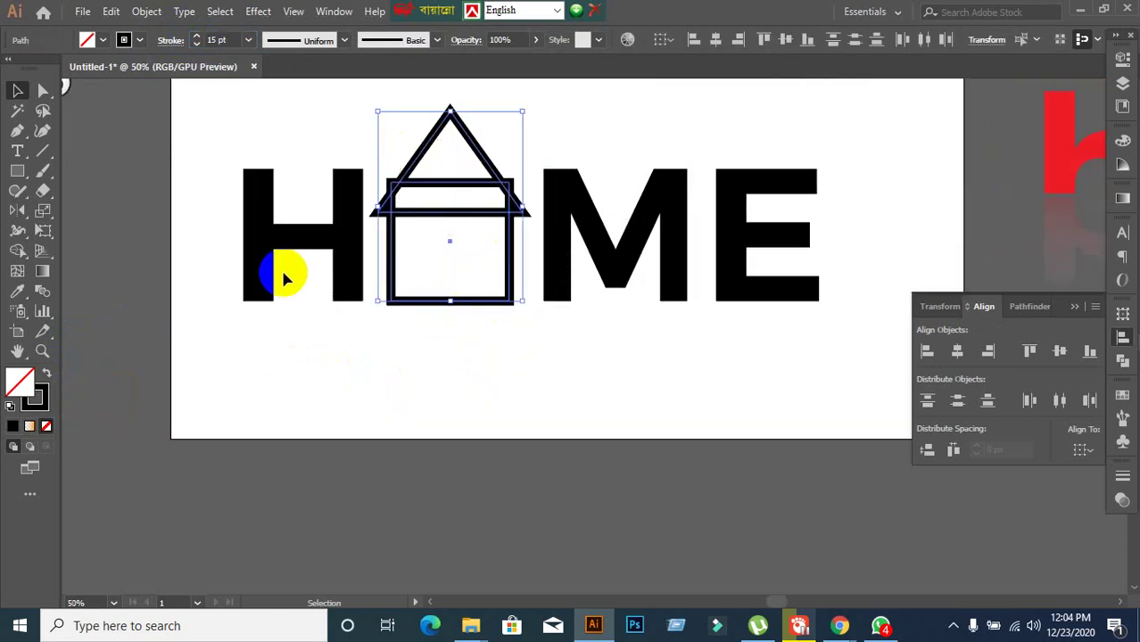
click(18, 252)
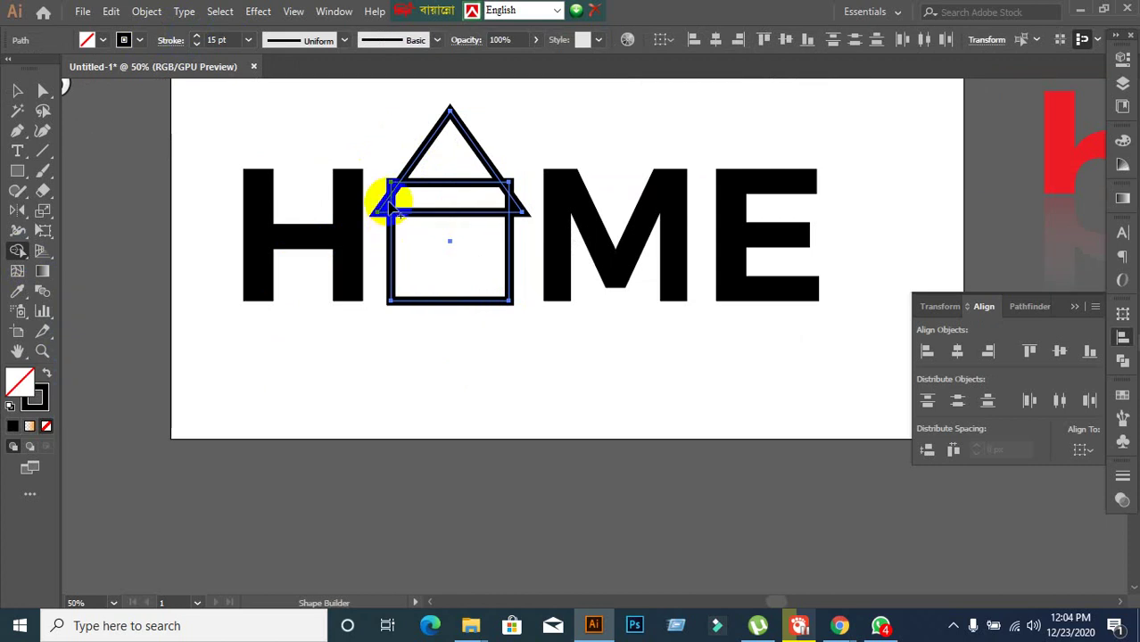
scroll(392, 198, up, 1)
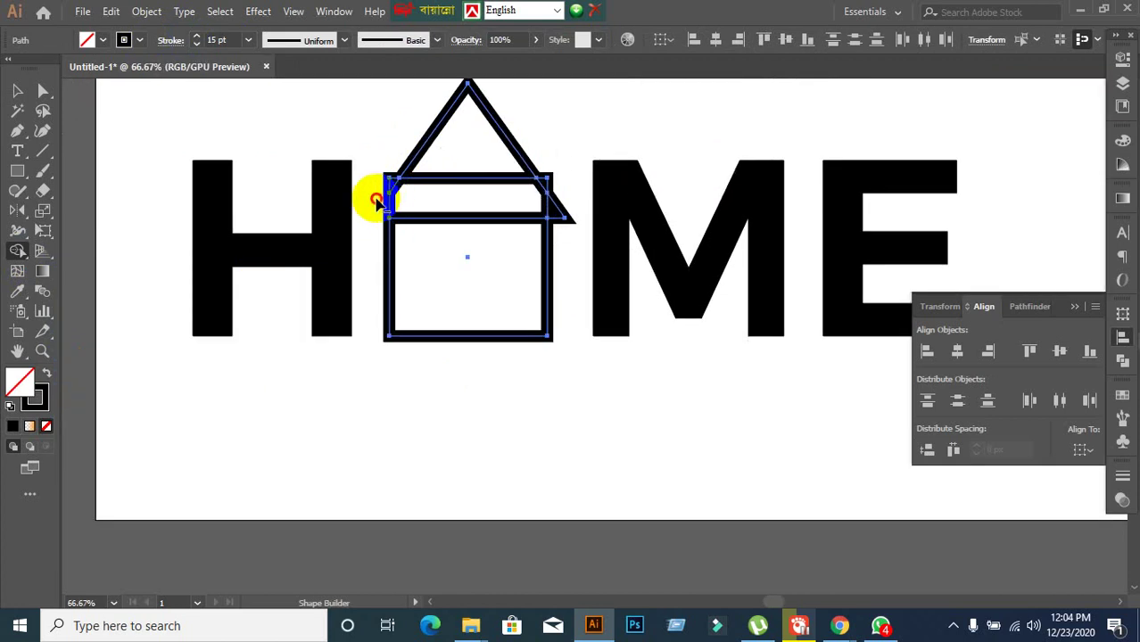
mouse_move(377, 202)
mouse_down()
mouse_move(421, 197)
mouse_move(379, 174)
mouse_move(411, 199)
mouse_move(567, 214)
mouse_up()
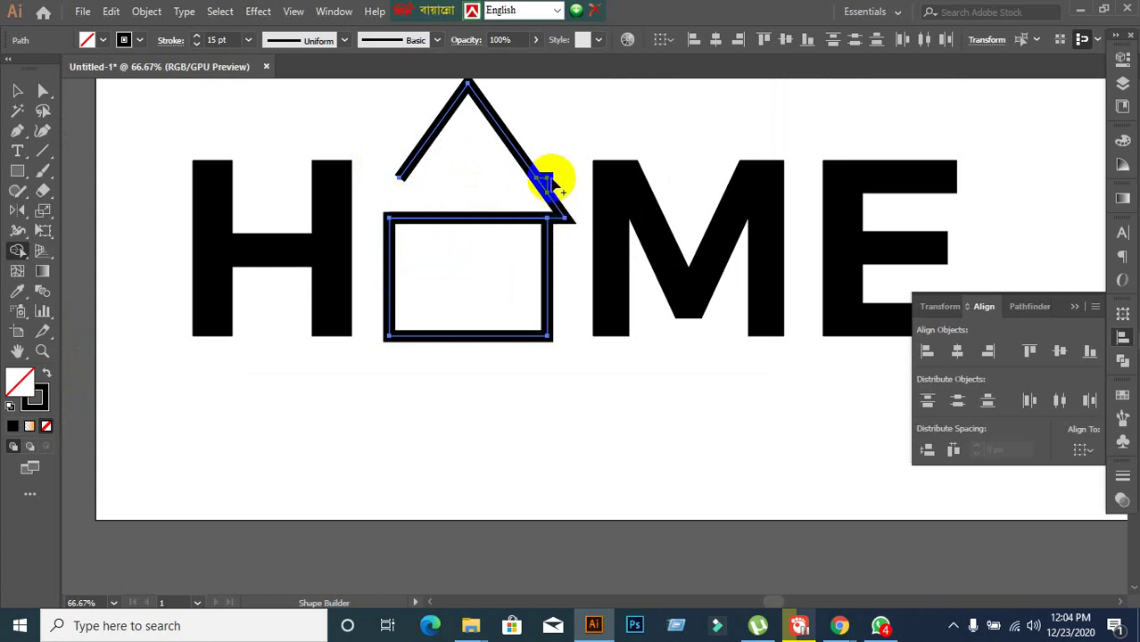
alt+click(544, 183)
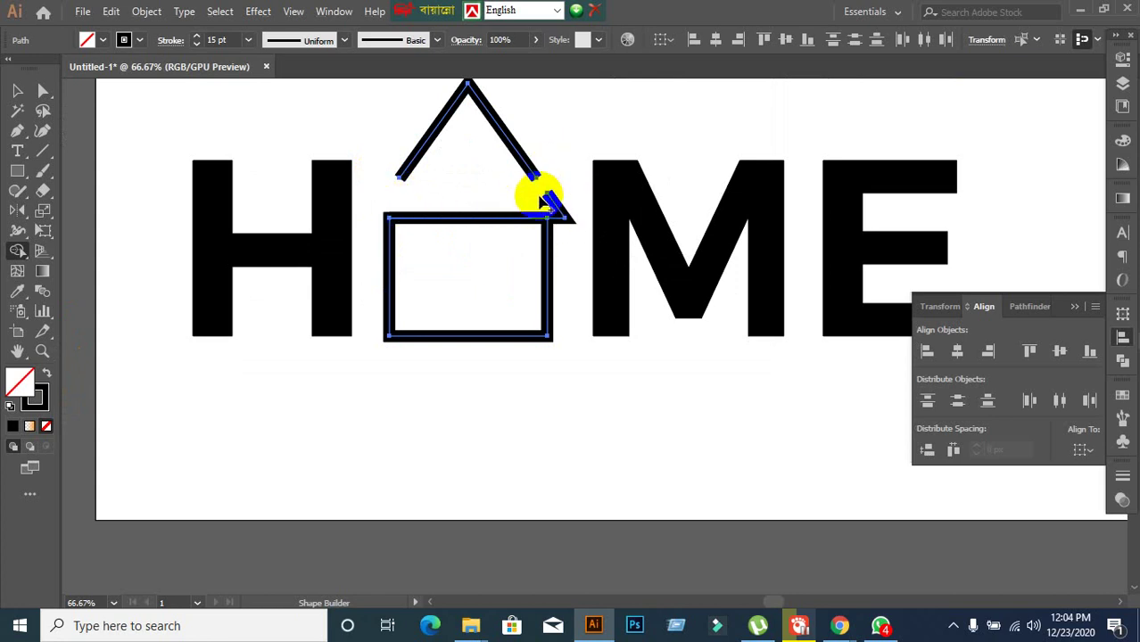
alt+click(522, 242)
alt+click(539, 262)
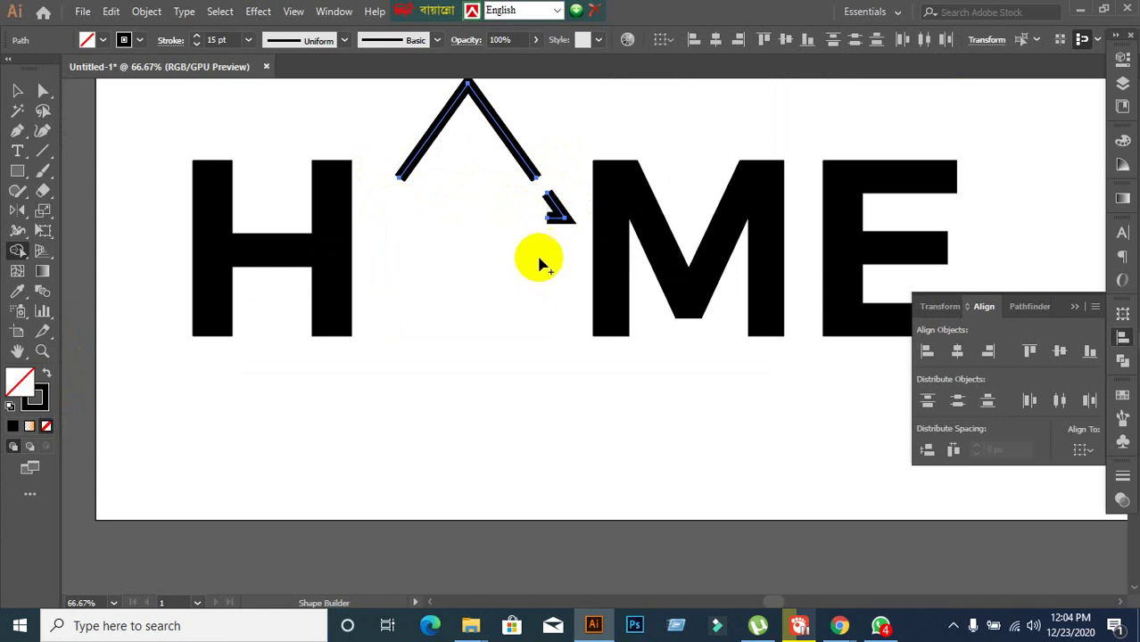
Undo the Shape Builder edits on the house outline
key(ctrl+z)
key(ctrl+z)
key(ctrl+z)
key(ctrl+z)
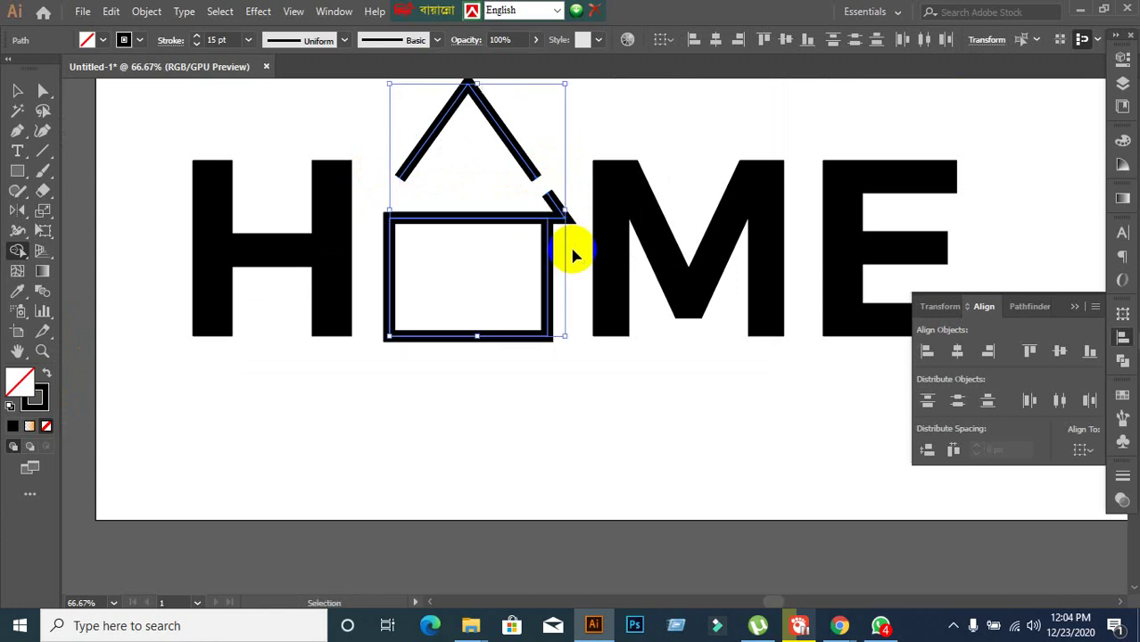
key(ctrl+z)
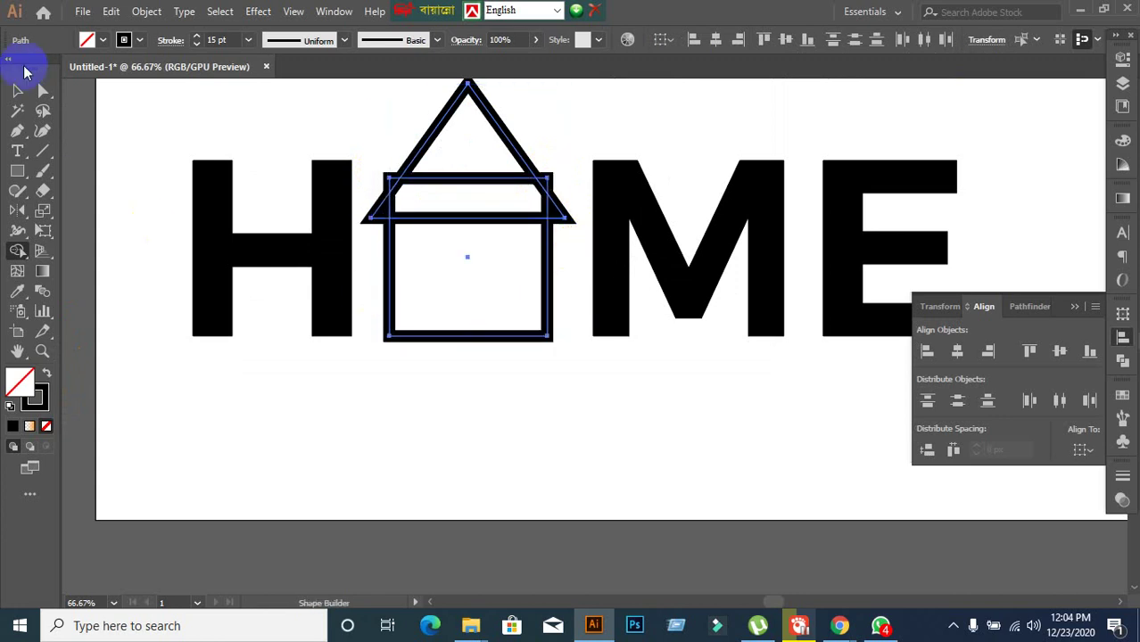
Move the outlined triangle up so it sits clear above the square with a small gap between them
click(13, 92)
click(326, 339)
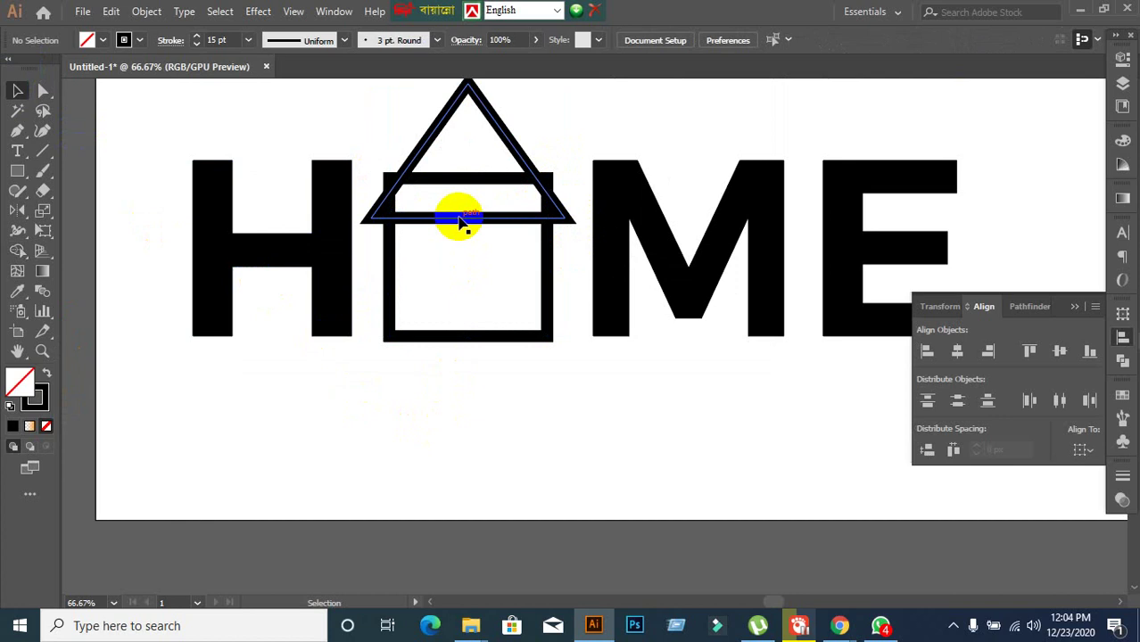
drag(462, 207, 462, 161)
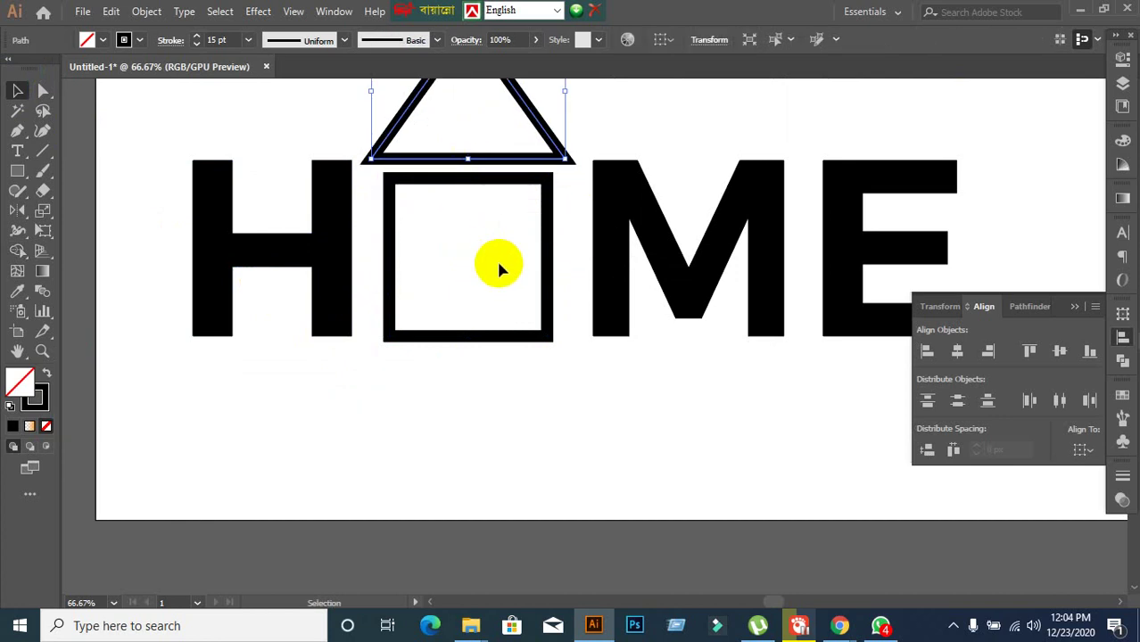
key(a)
key(v)
scroll(580, 388, up, 1)
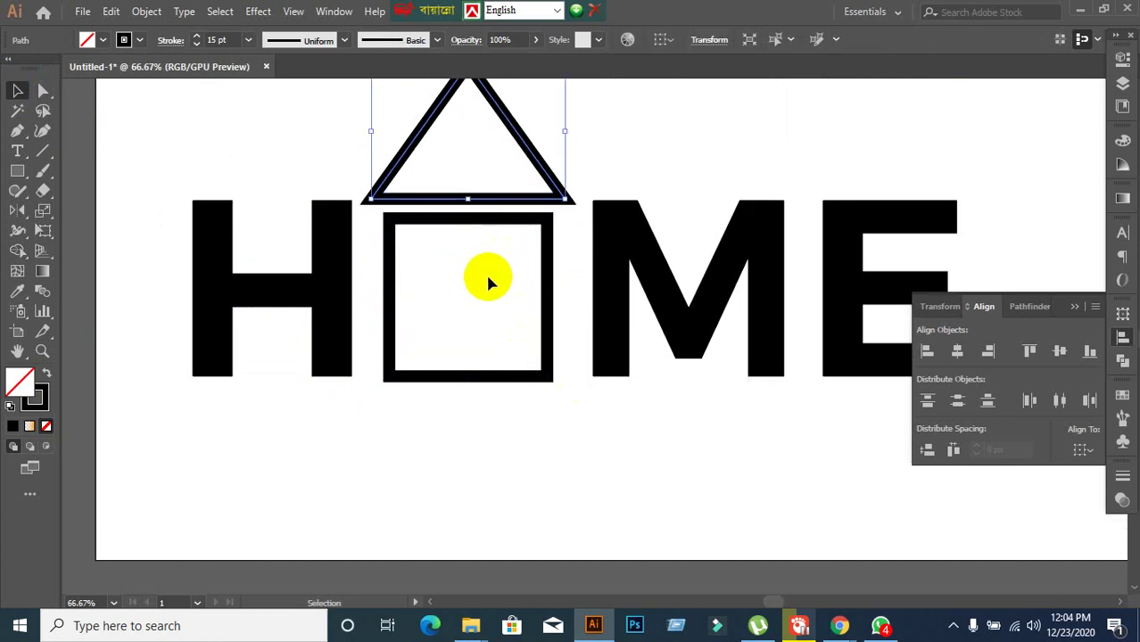
click(734, 127)
mouse_move(511, 202)
mouse_down()
mouse_move(513, 218)
mouse_move(507, 186)
mouse_up()
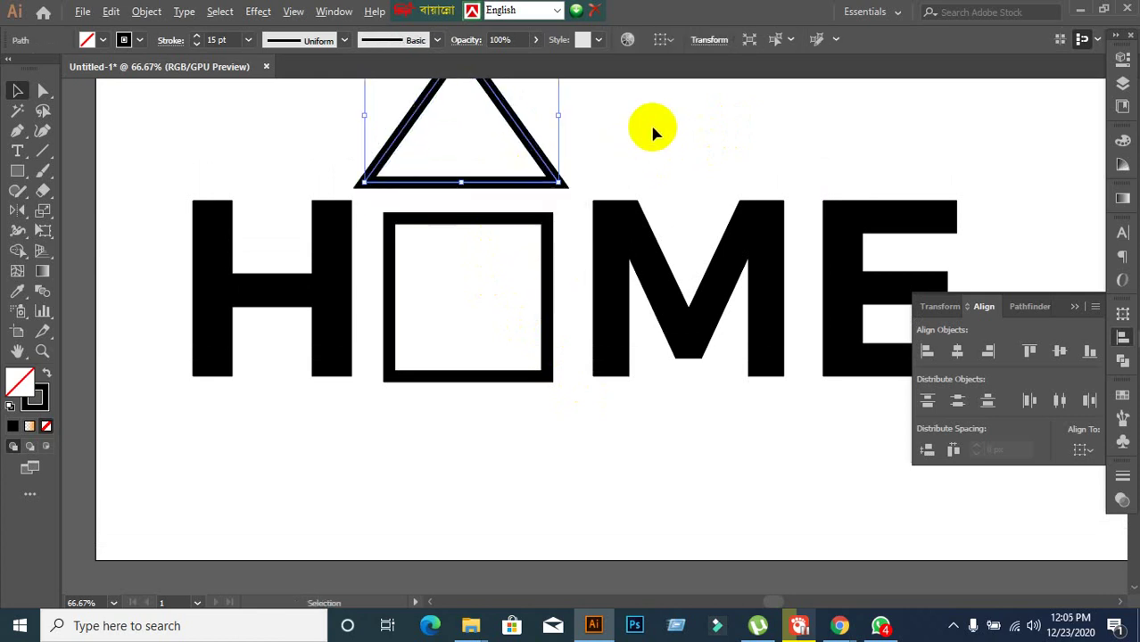
key(ctrl+1)
scroll(642, 148, up, 2)
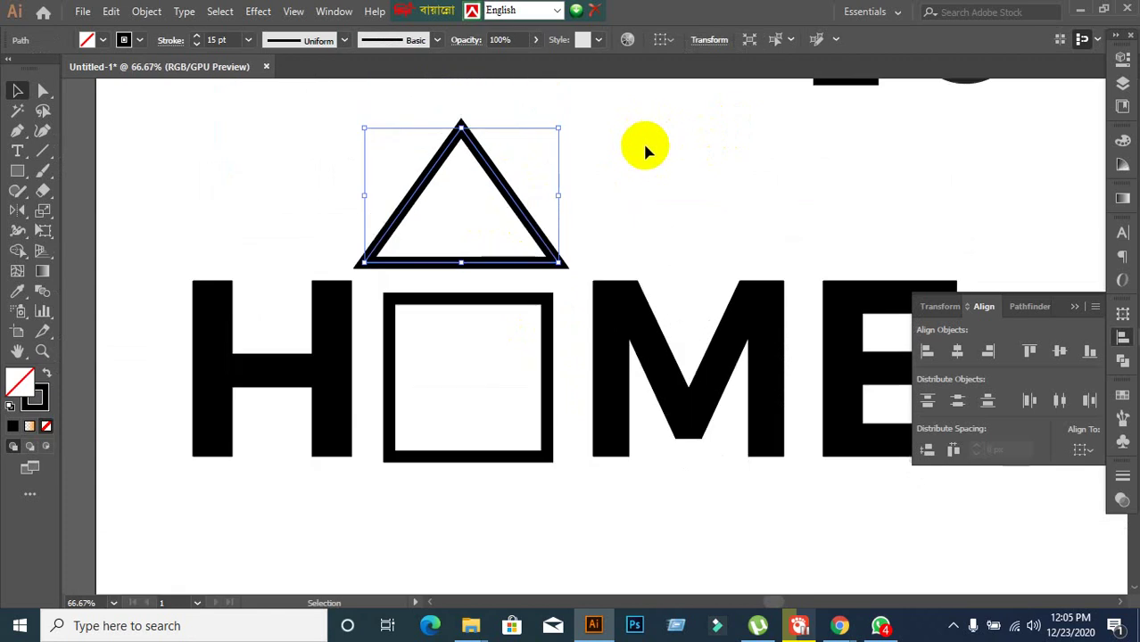
Move the triangle slightly higher above the square and expand its fill and stroke into an outlined shape
drag(536, 230, 541, 208)
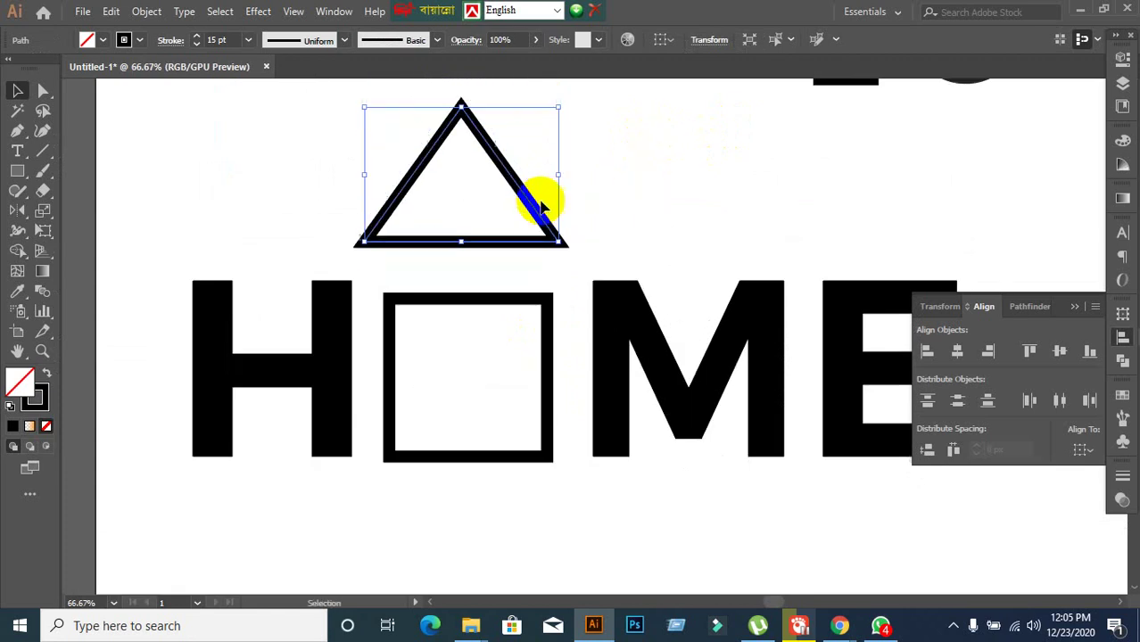
click(593, 203)
click(555, 219)
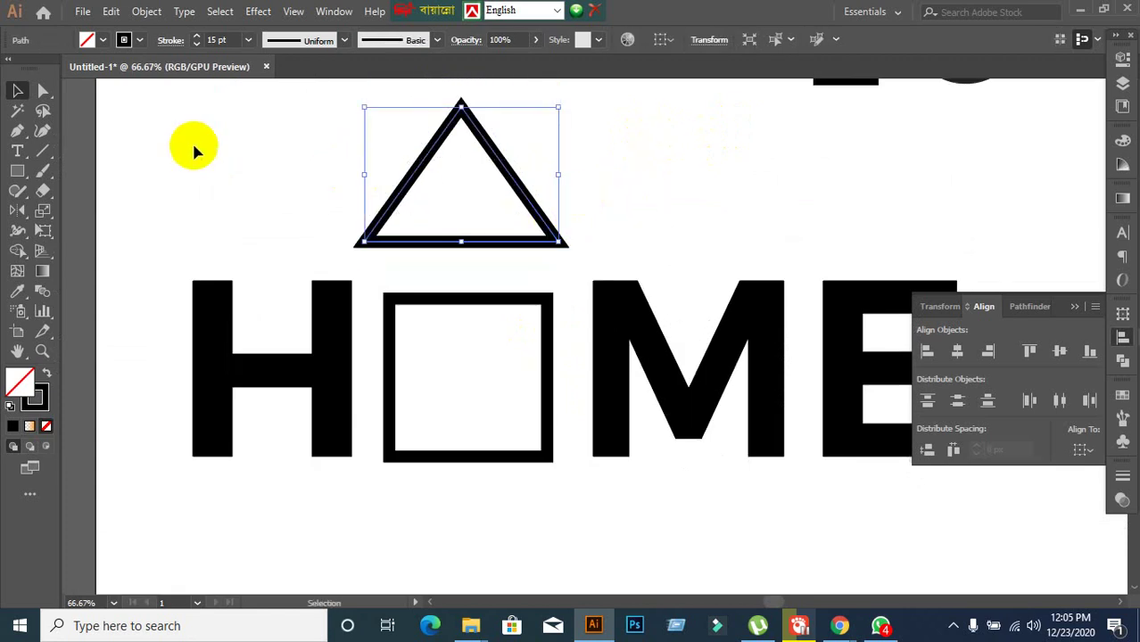
click(146, 11)
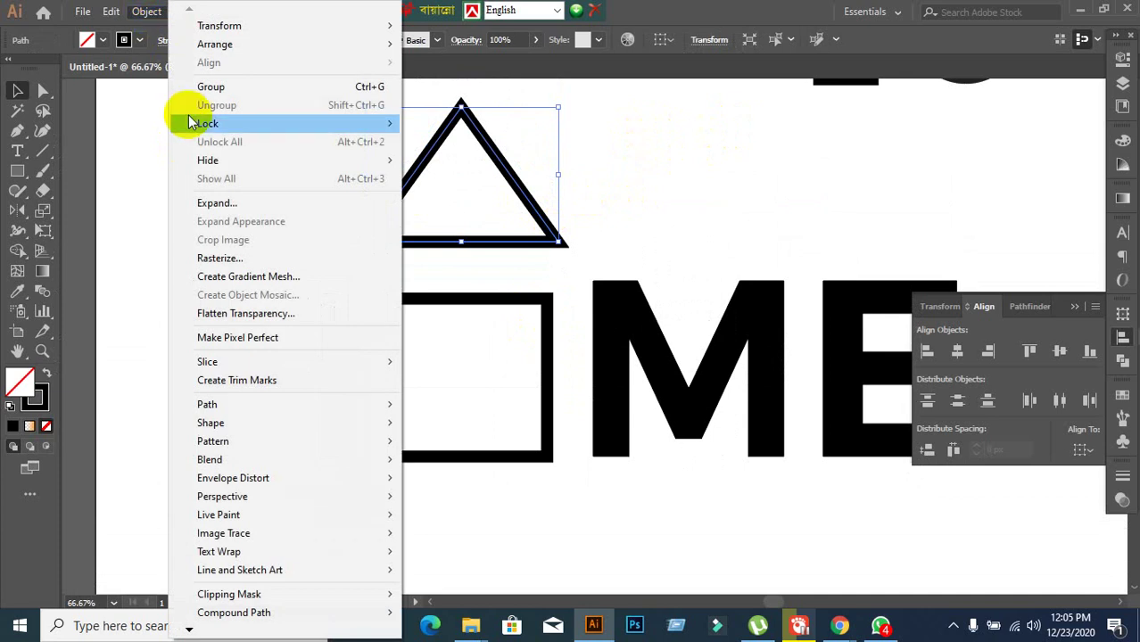
click(214, 204)
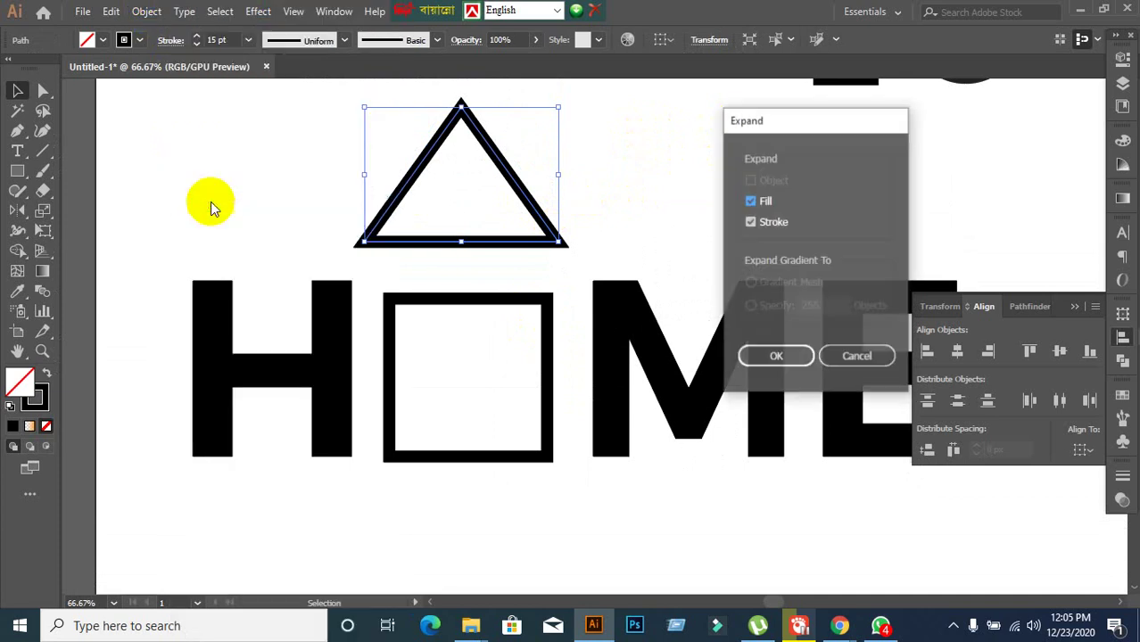
click(758, 355)
click(670, 210)
click(509, 242)
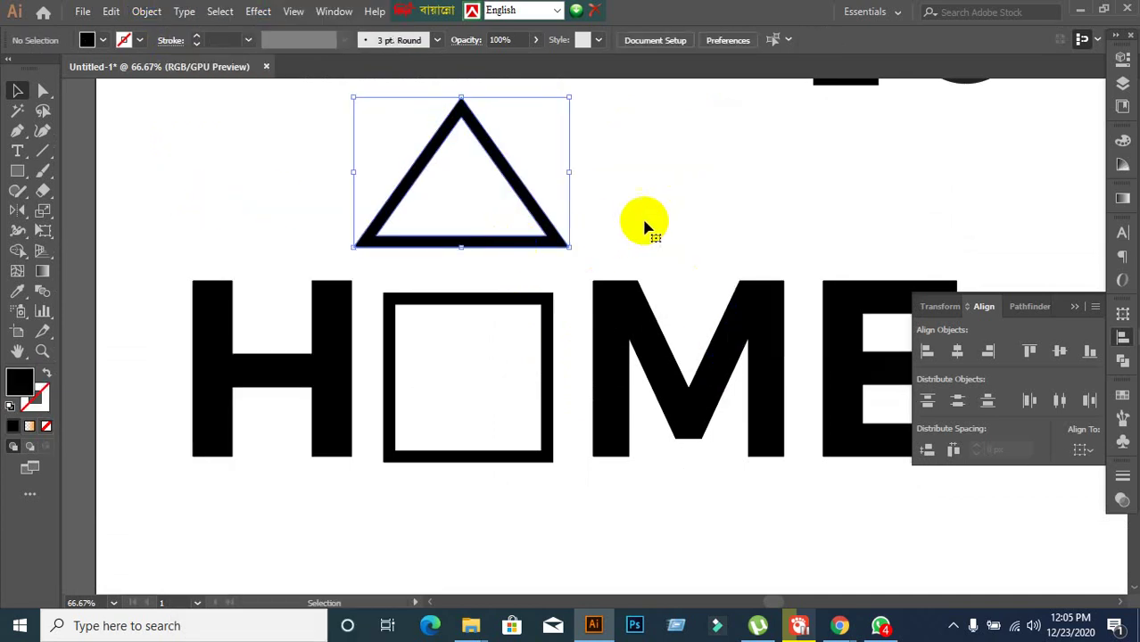
Pull the triangle's two lower inner anchor points outward and down past its base, over the letters H and M
scroll(624, 228, down, 1)
click(120, 129)
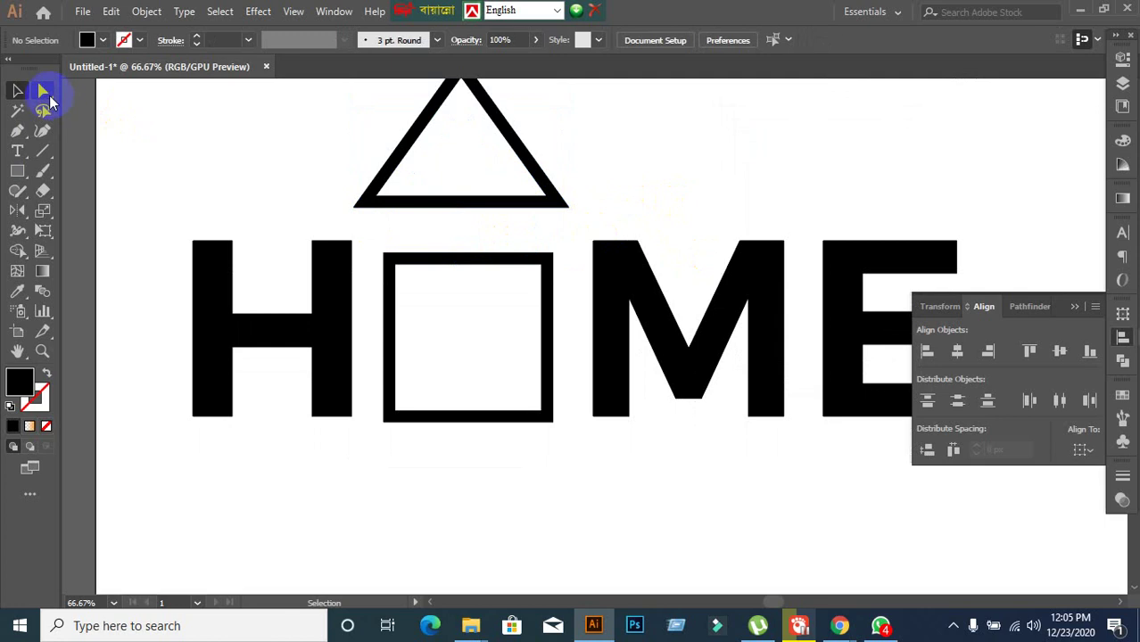
drag(564, 206, 612, 294)
drag(379, 202, 287, 322)
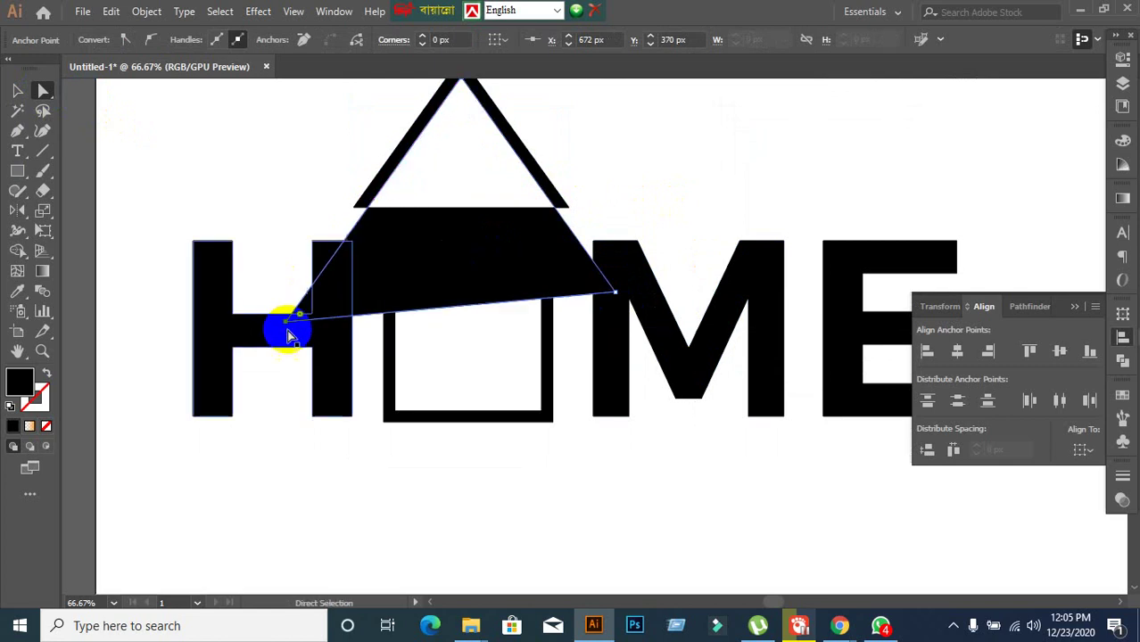
Divide the stretched triangle with Pathfinder, ungroup the pieces and delete the lower black piece, leaving an open roof
click(16, 90)
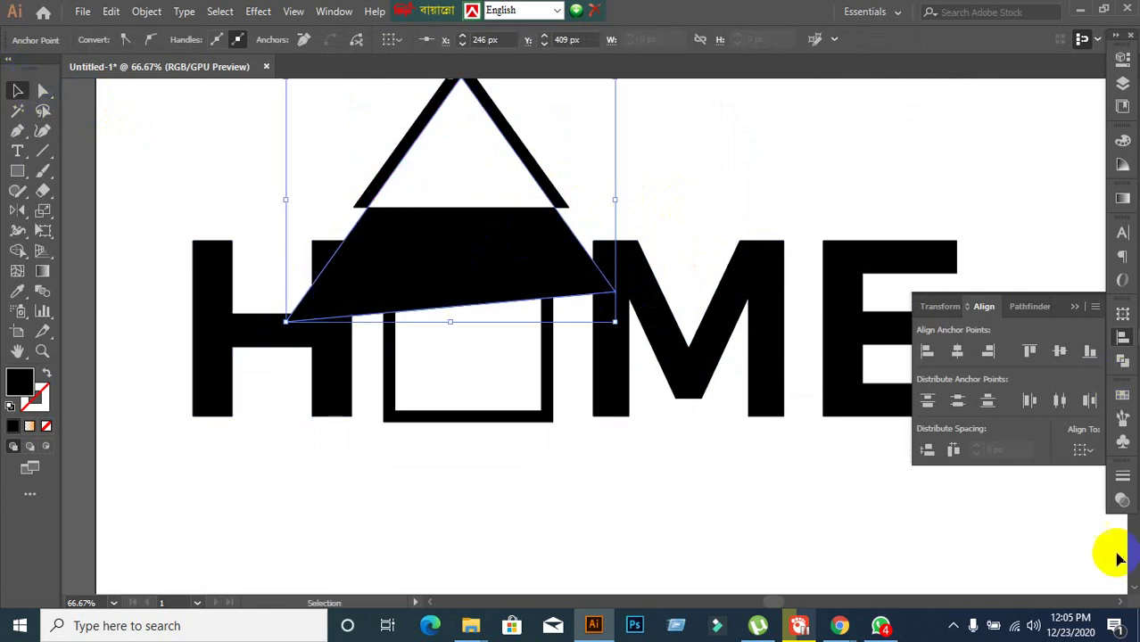
click(1123, 361)
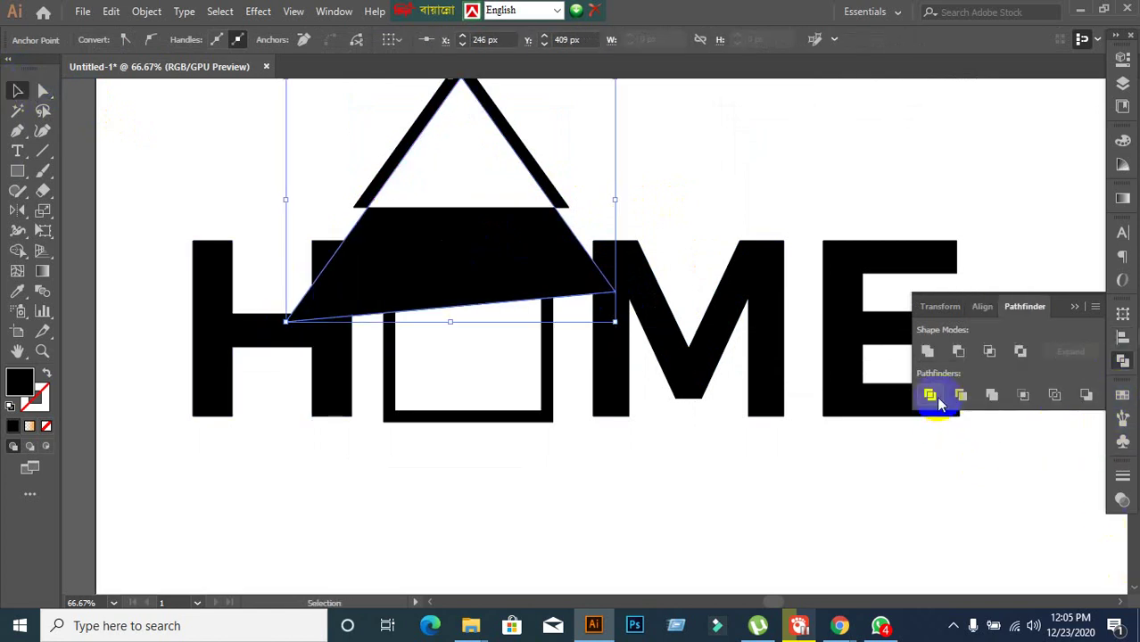
click(933, 399)
right_click(644, 154)
click(694, 290)
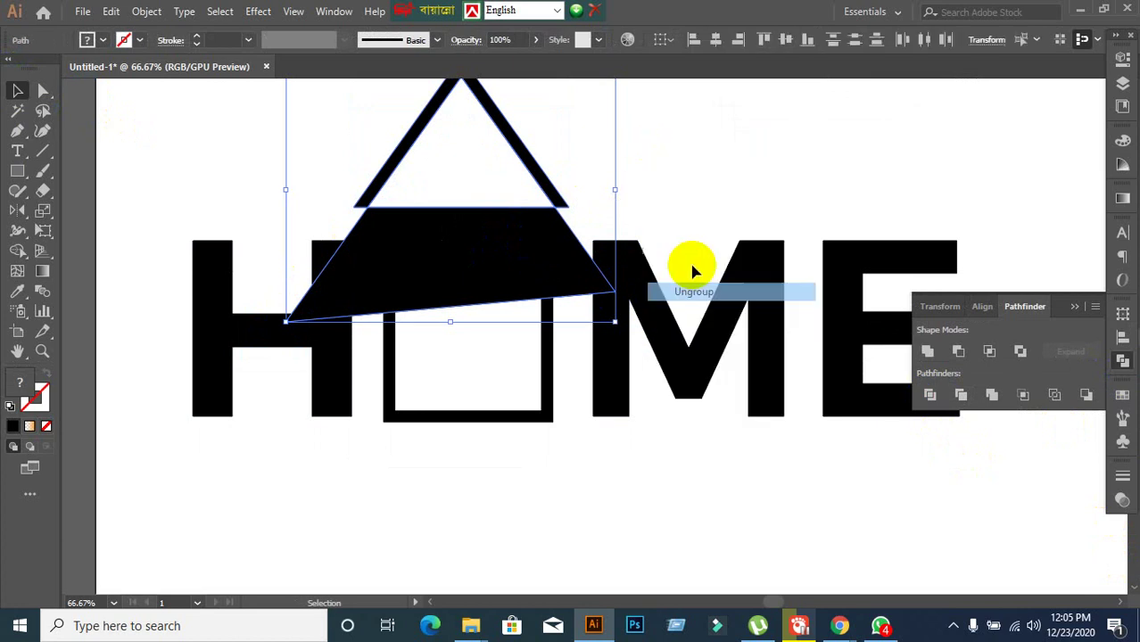
click(584, 287)
key(Delete)
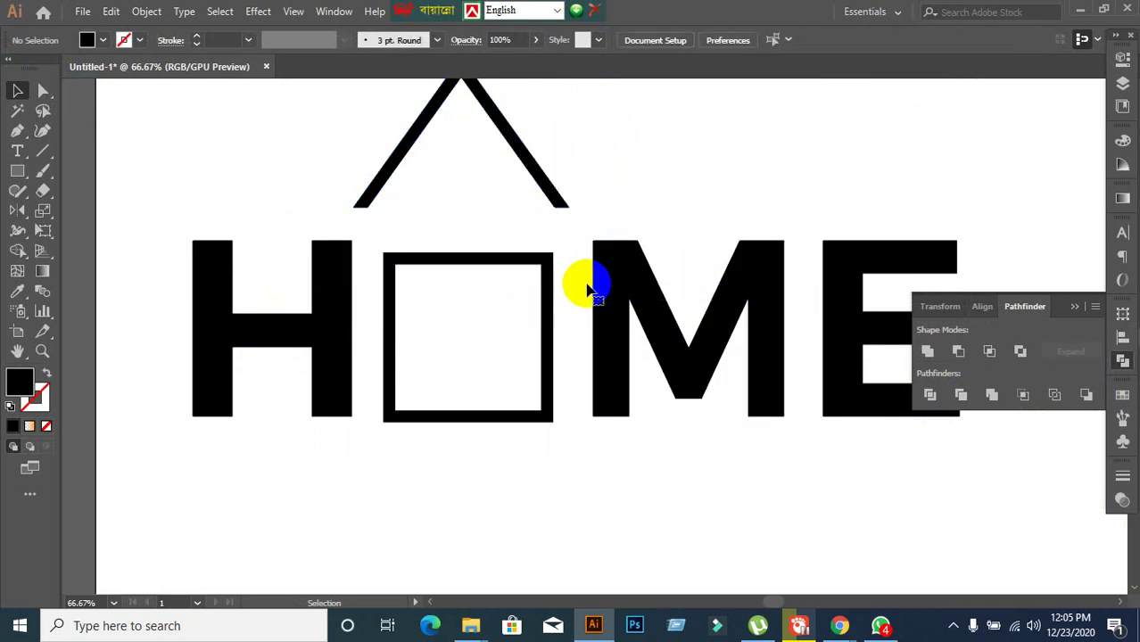
Expand the square's fill and stroke into an outlined shape
click(510, 258)
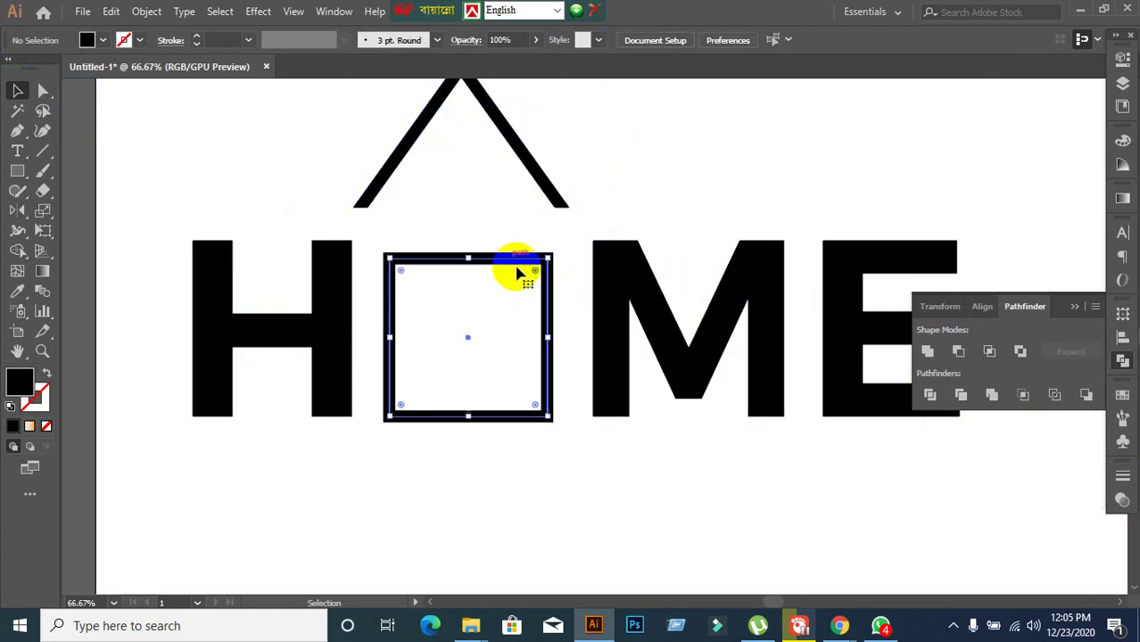
click(146, 12)
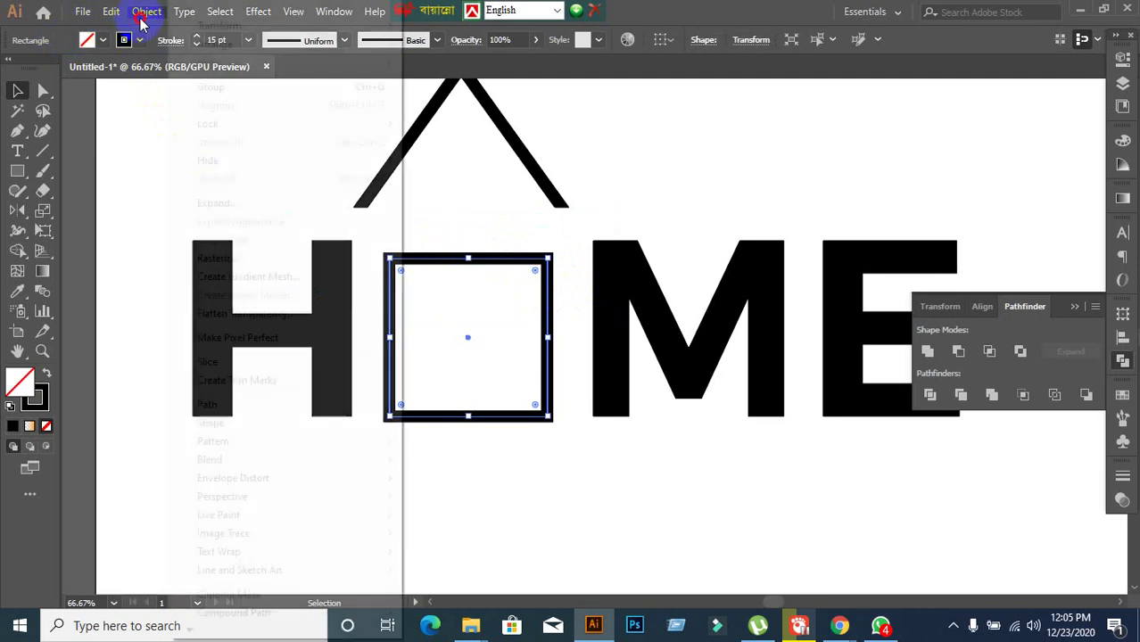
click(218, 204)
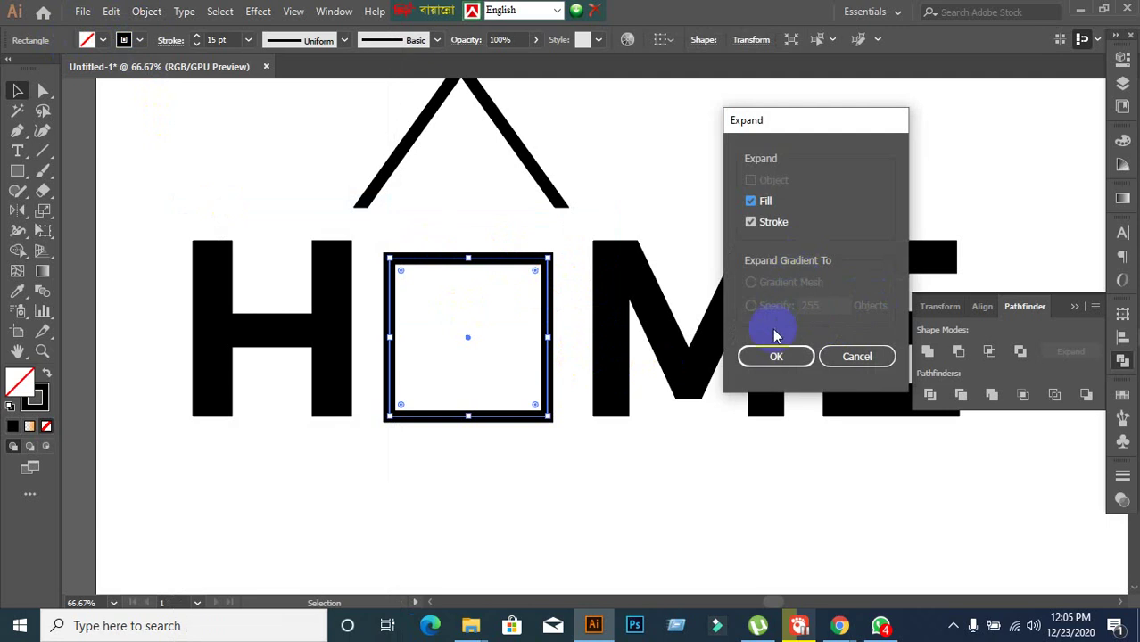
click(776, 356)
click(568, 428)
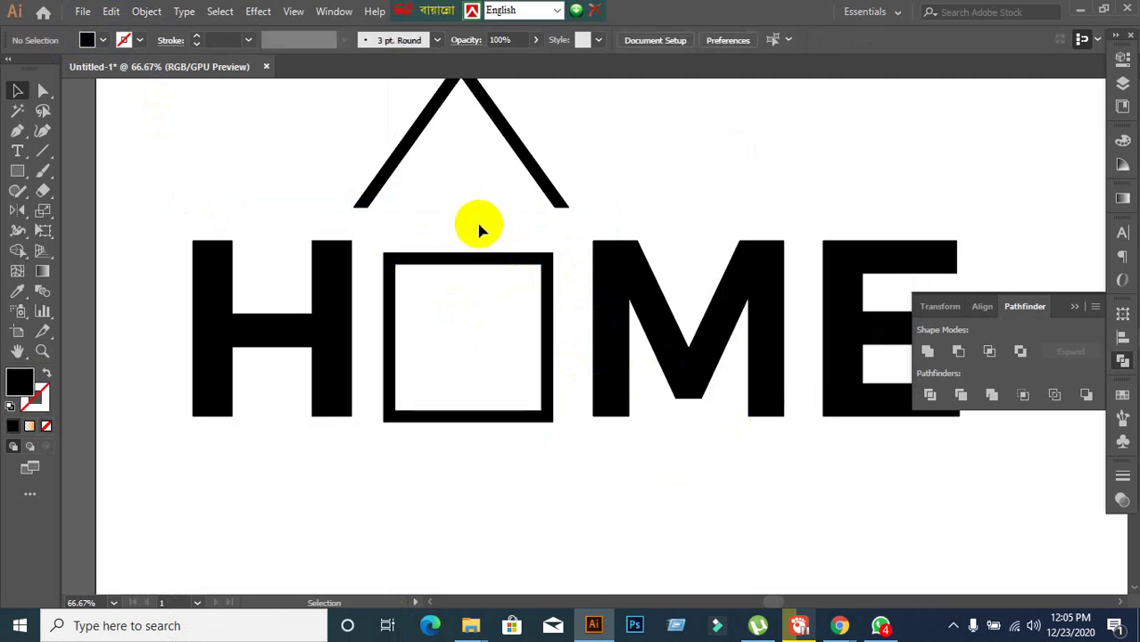
click(483, 343)
Pull the square's two upper inner anchor points straight up past its top edge with the Direct Selection tool
click(42, 92)
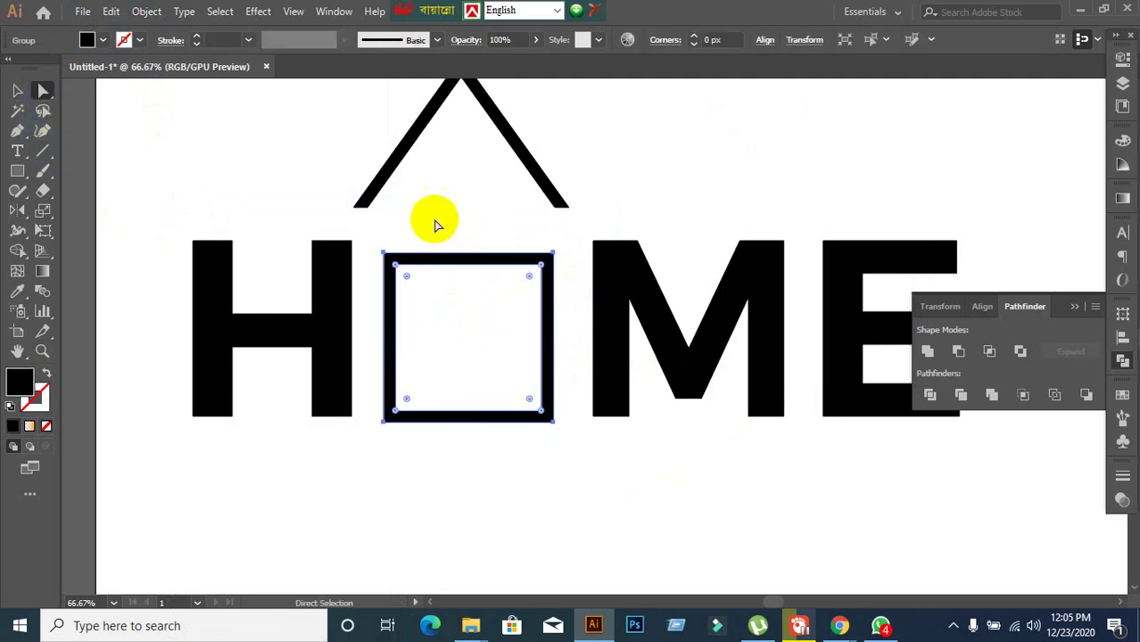
click(540, 272)
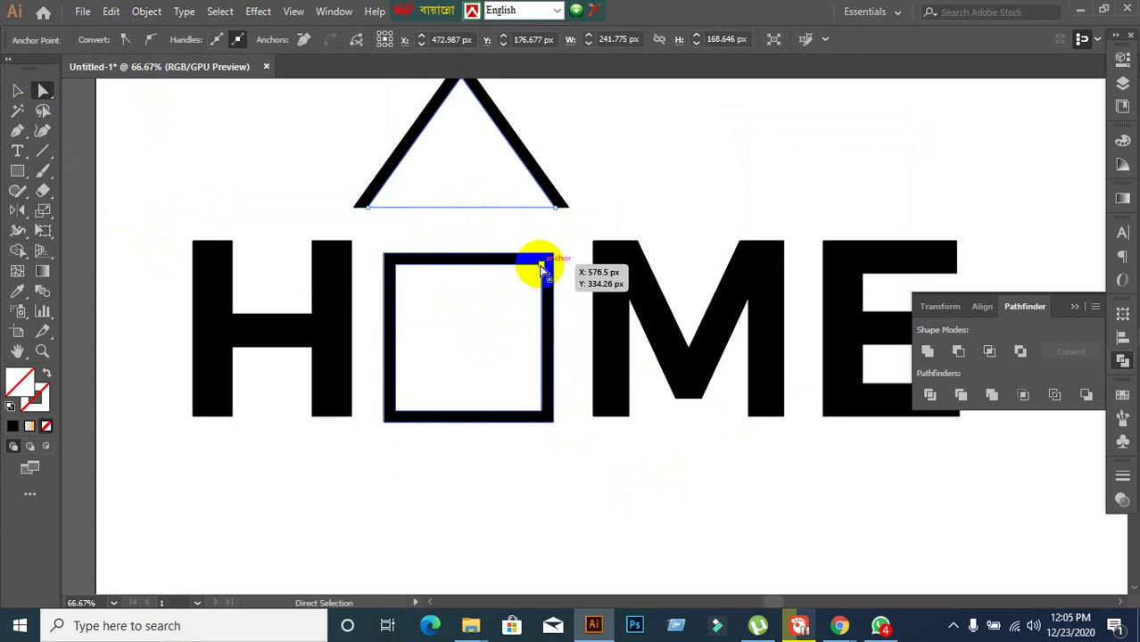
click(723, 165)
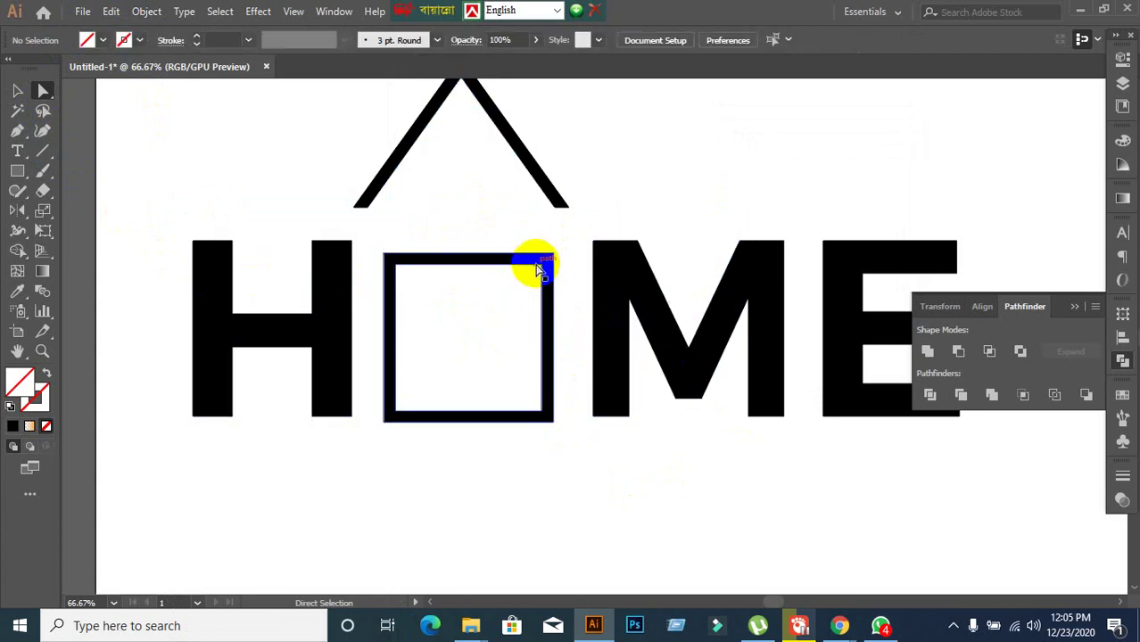
drag(540, 270, 541, 229)
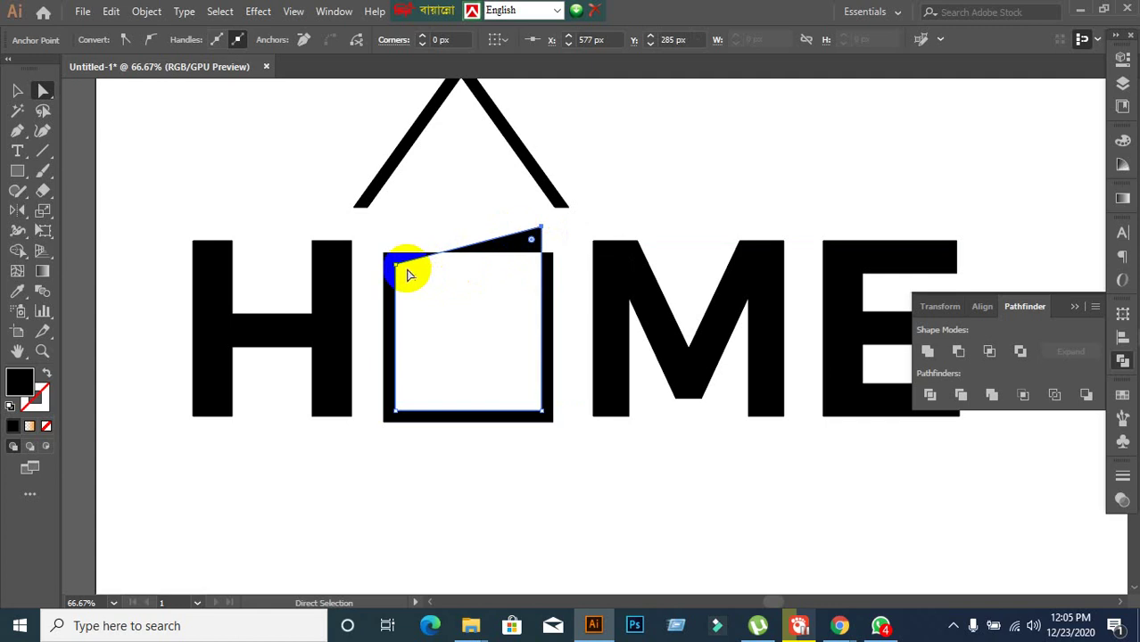
drag(397, 267, 395, 226)
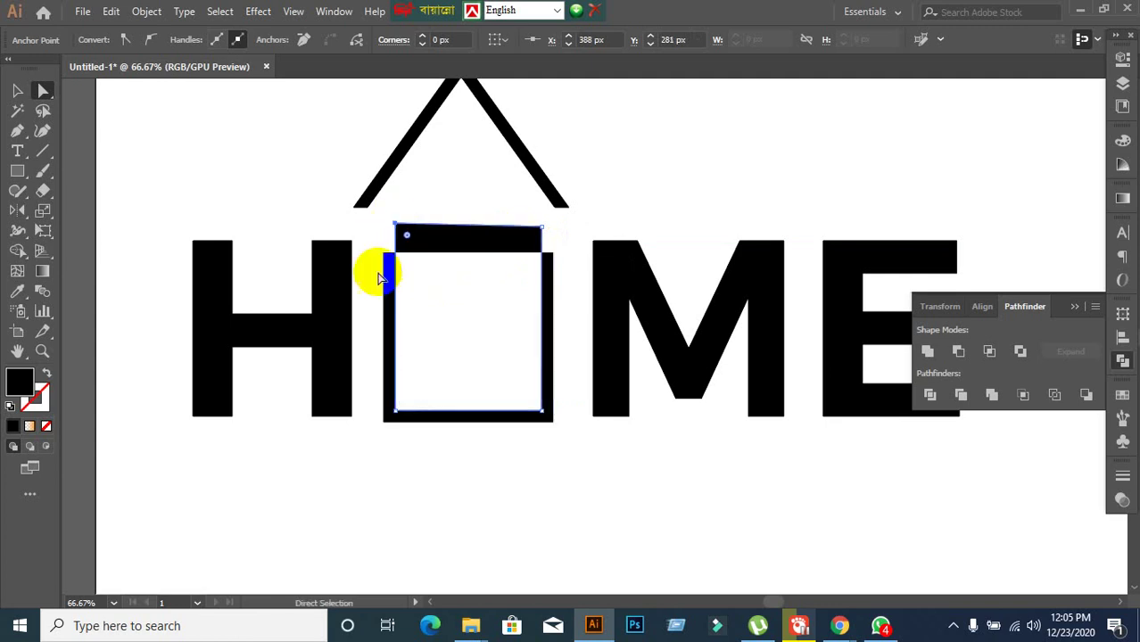
Divide the stretched square with Pathfinder and delete its top strip, leaving a U-shaped house body
click(930, 395)
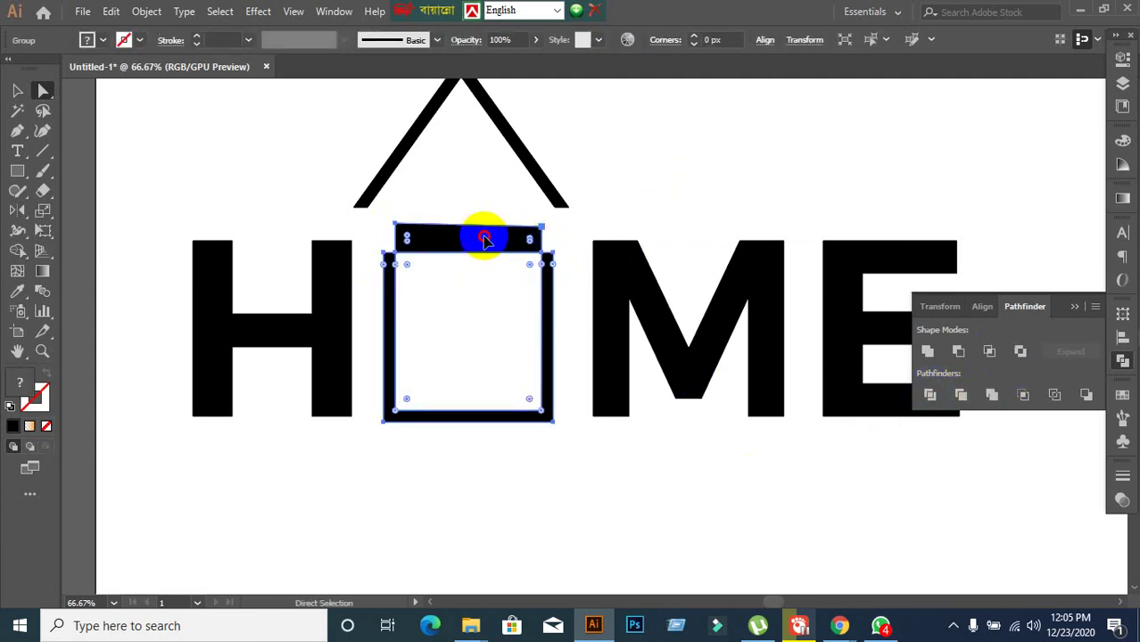
drag(481, 237, 689, 164)
click(407, 311)
key(Delete)
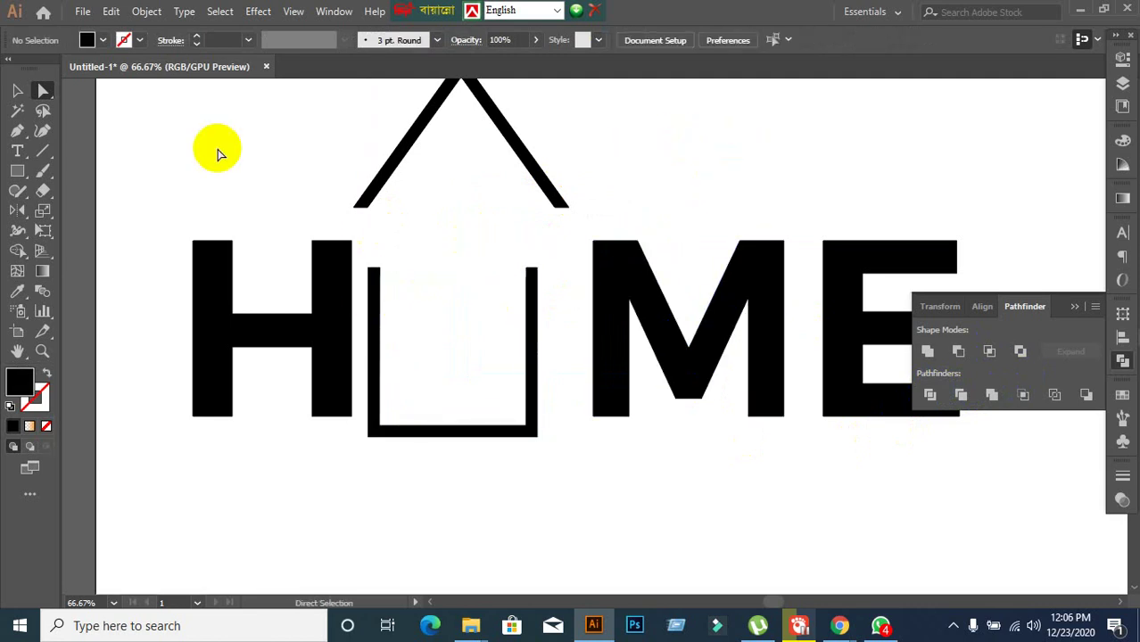
Position the U-shaped body between the H and M and bring the roof down to just above it
click(17, 91)
drag(491, 430, 500, 400)
click(534, 479)
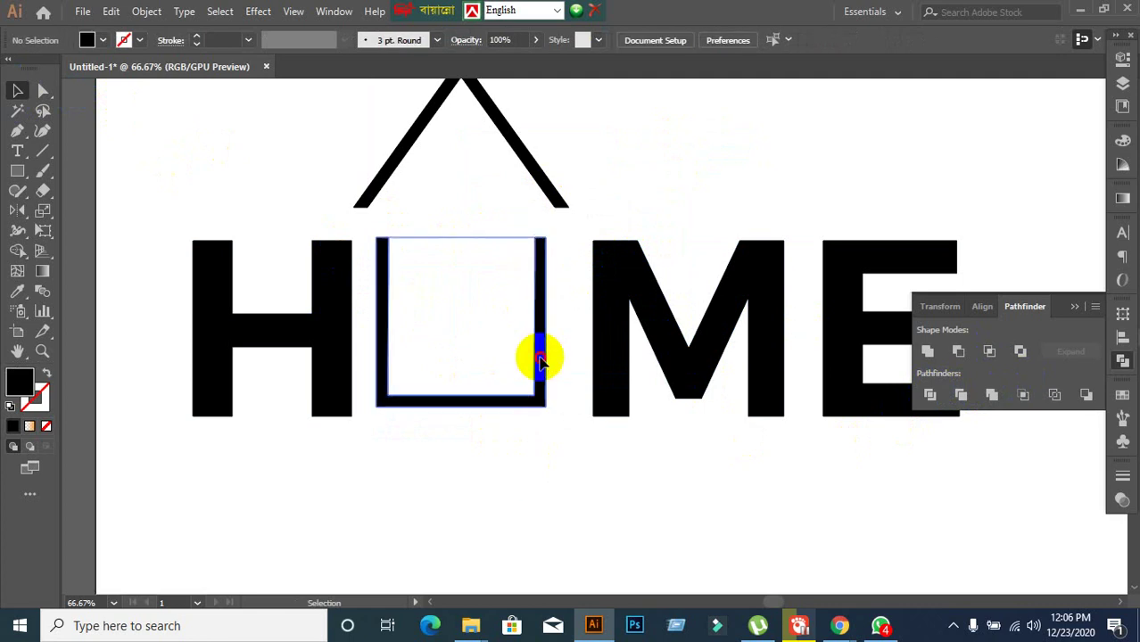
drag(540, 357, 578, 409)
drag(546, 184, 573, 269)
mouse_move(573, 233)
mouse_down()
mouse_move(558, 206)
mouse_move(557, 256)
mouse_move(585, 244)
mouse_move(572, 241)
mouse_up()
click(664, 176)
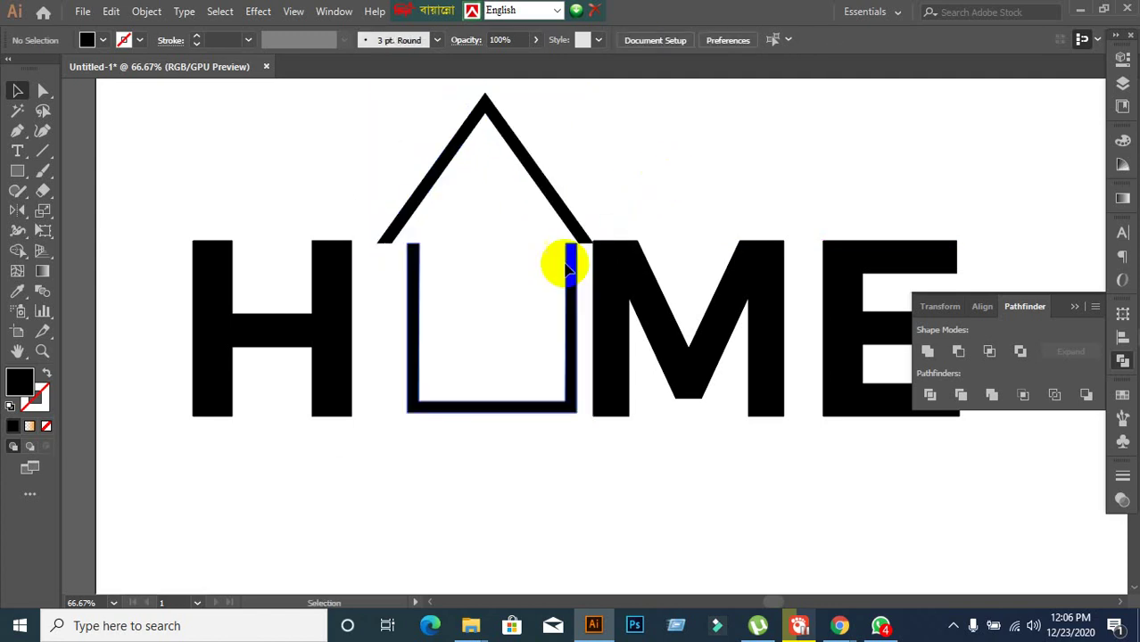
Delete the invisible leftover triangle path beside the roof, and align the roof and body by their horizontal centers
click(406, 158)
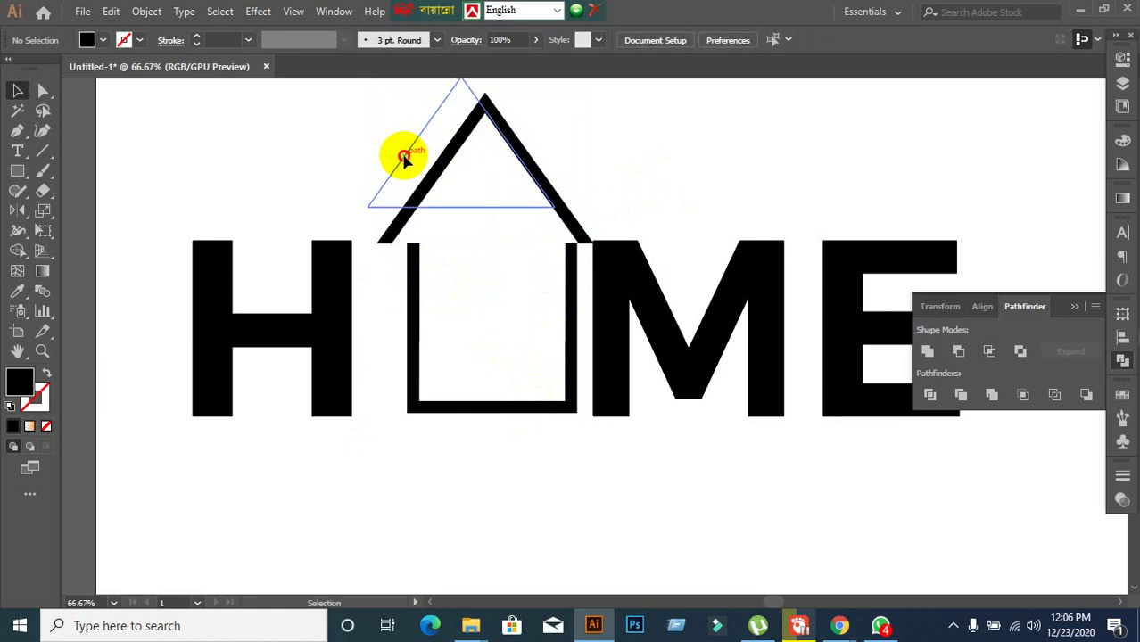
click(438, 333)
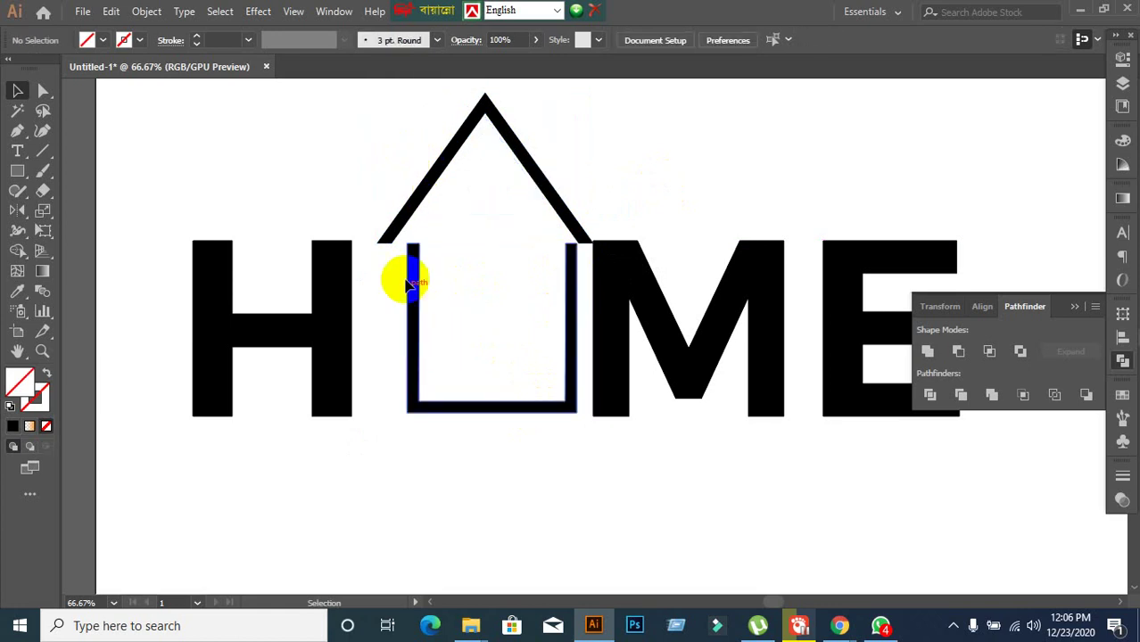
drag(383, 197, 460, 340)
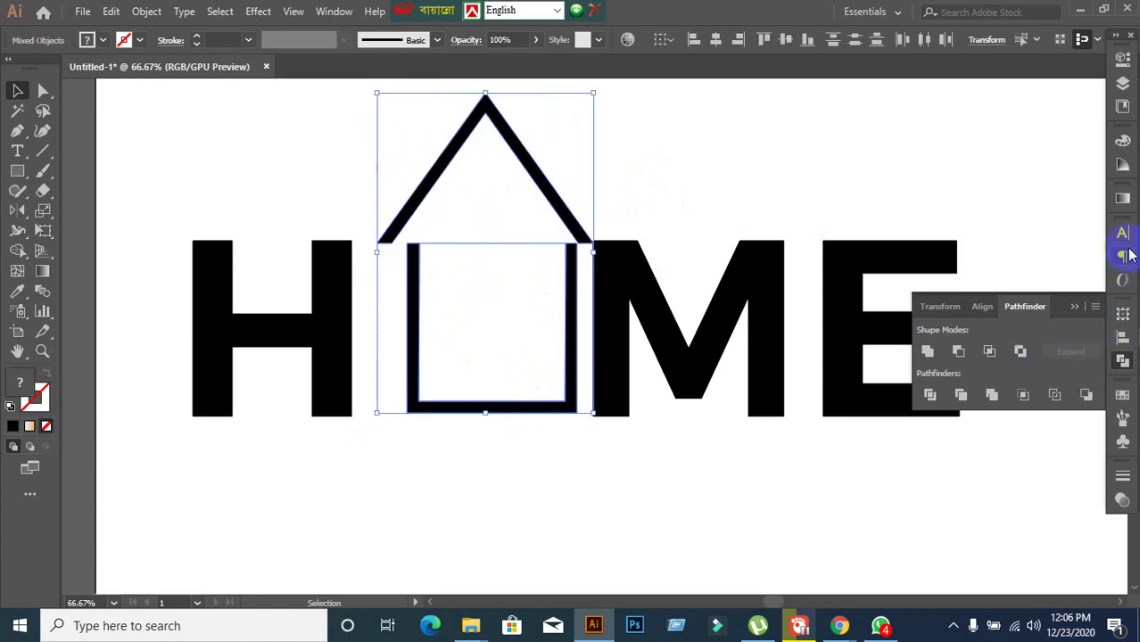
click(1123, 337)
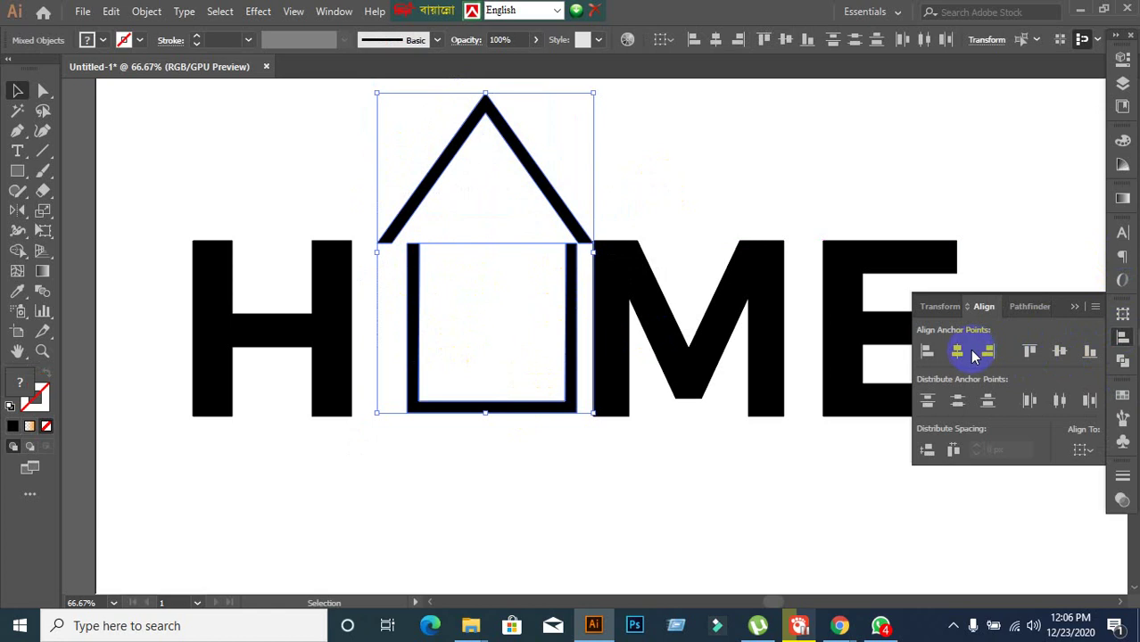
click(960, 353)
click(691, 127)
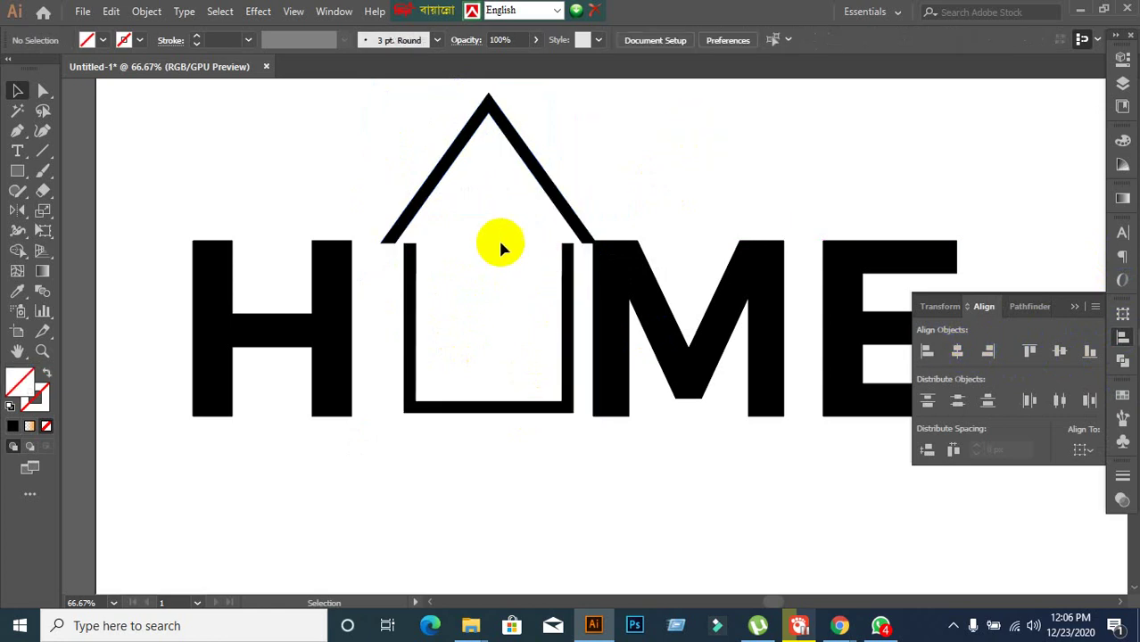
Ungroup the house body and delete the invisible rectangle path left inside it
drag(463, 246, 726, 176)
key(ctrl+z)
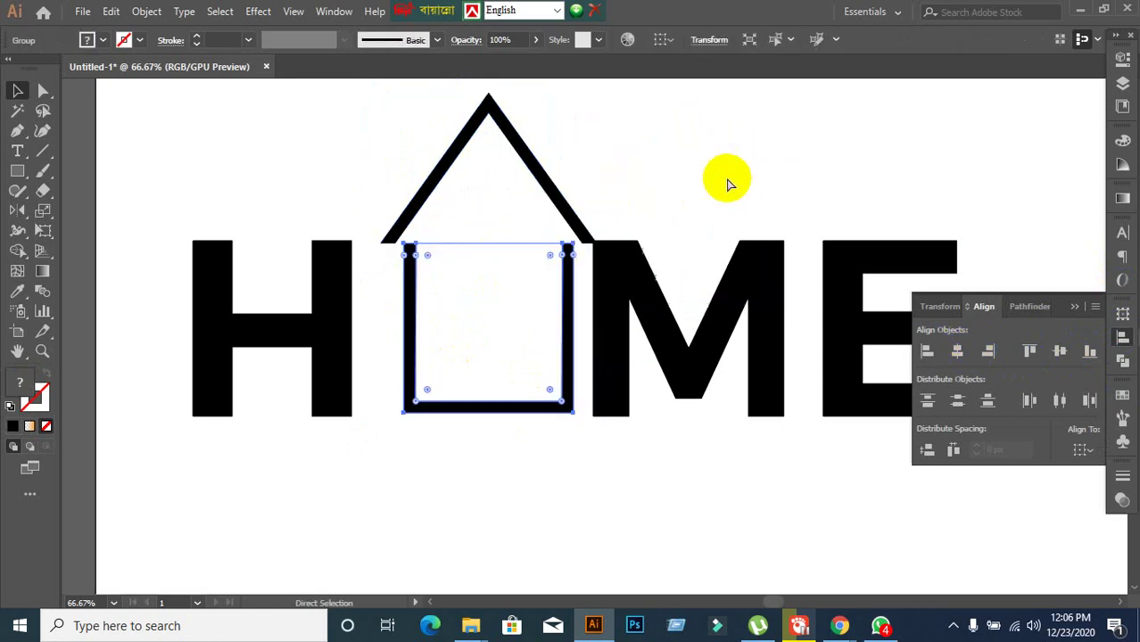
right_click(479, 289)
click(543, 424)
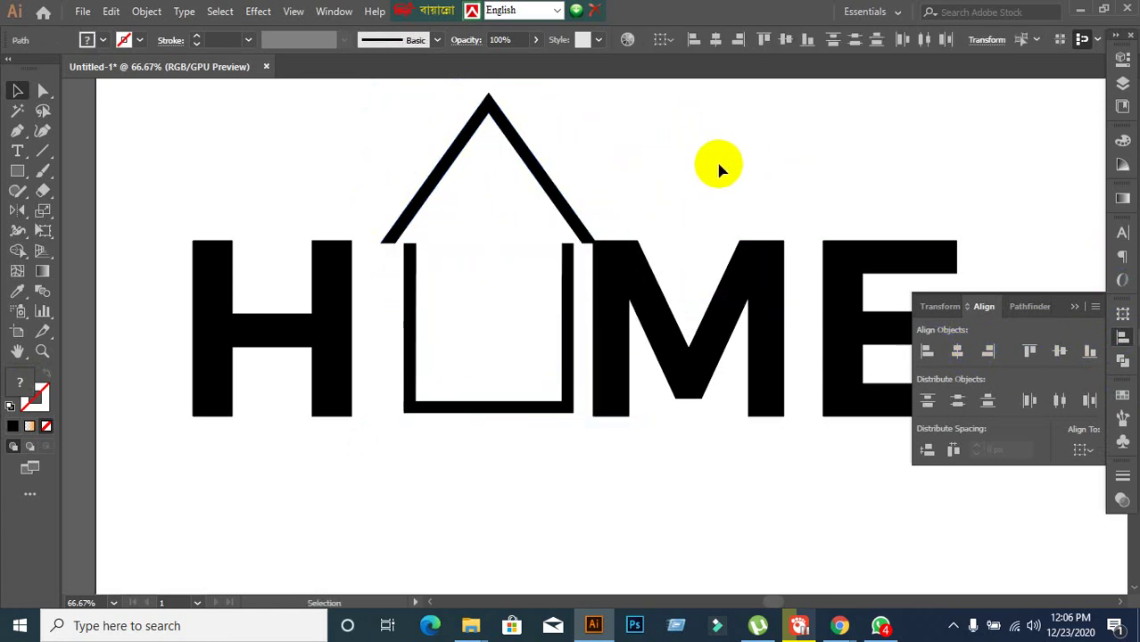
click(720, 167)
drag(484, 252, 757, 131)
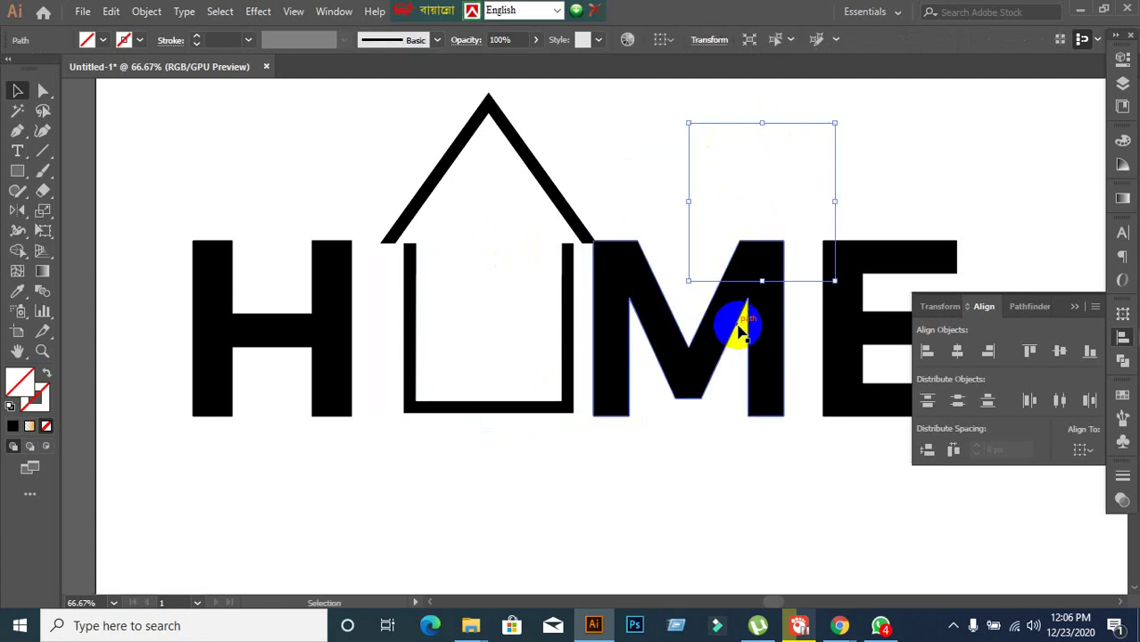
click(739, 329)
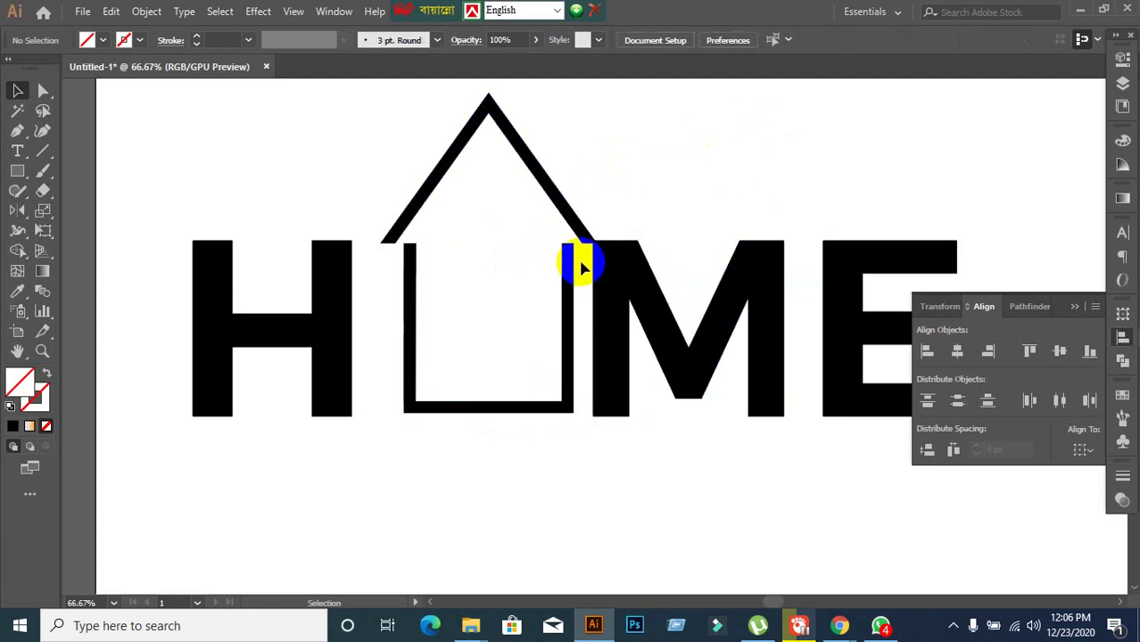
Scale the house's roof and U-shaped body down together and move them above the gap between the H and M
drag(560, 247, 669, 146)
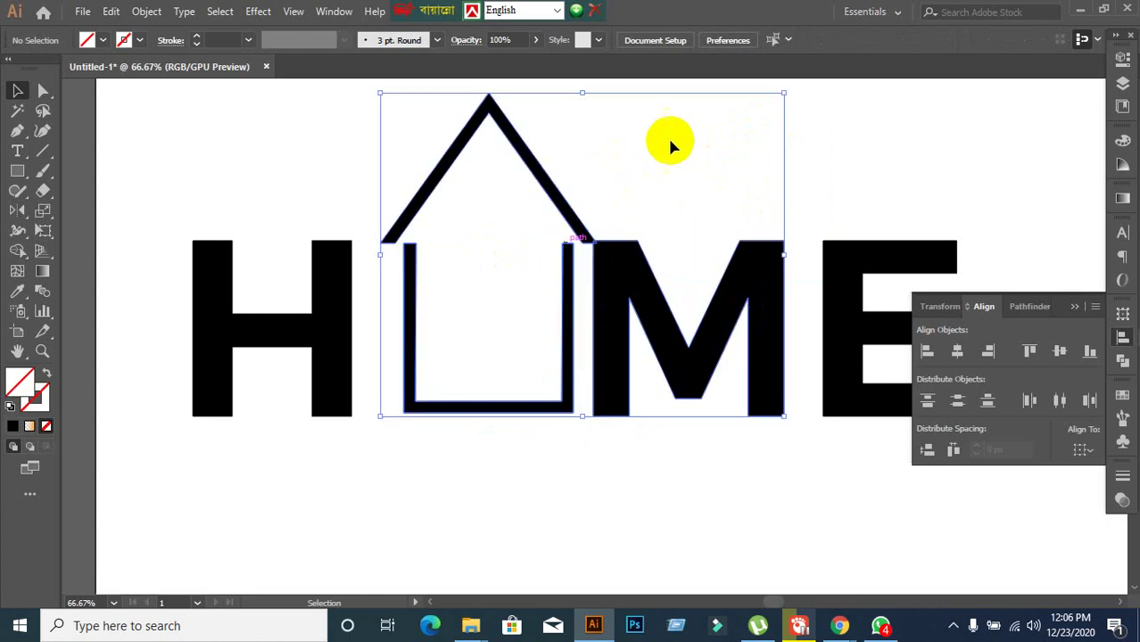
drag(382, 191, 434, 272)
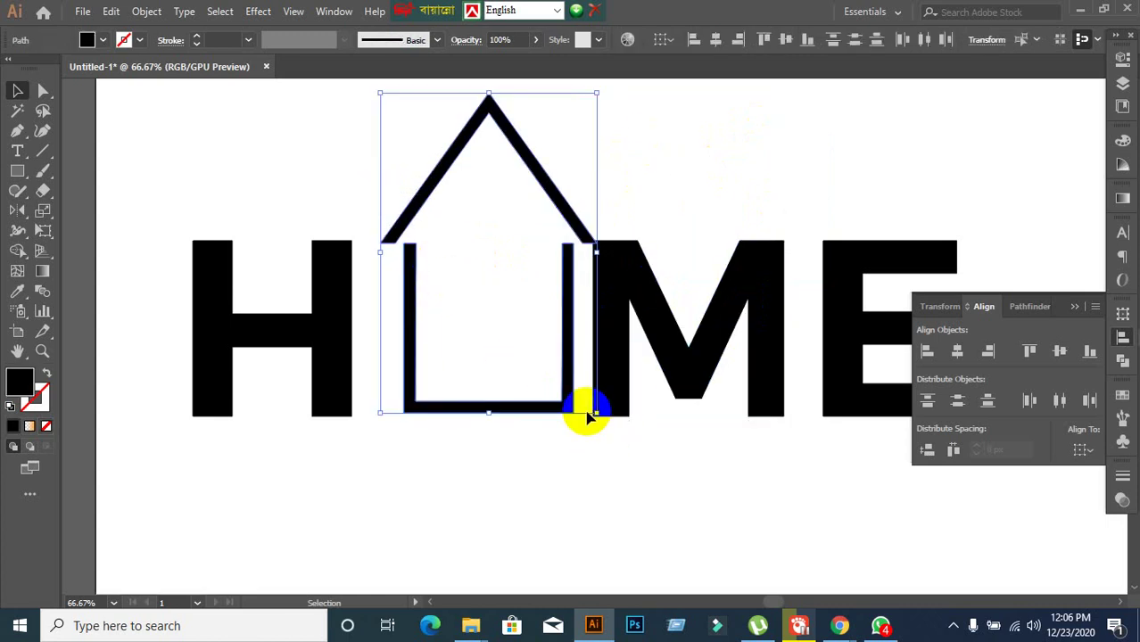
drag(594, 412, 581, 212)
click(516, 358)
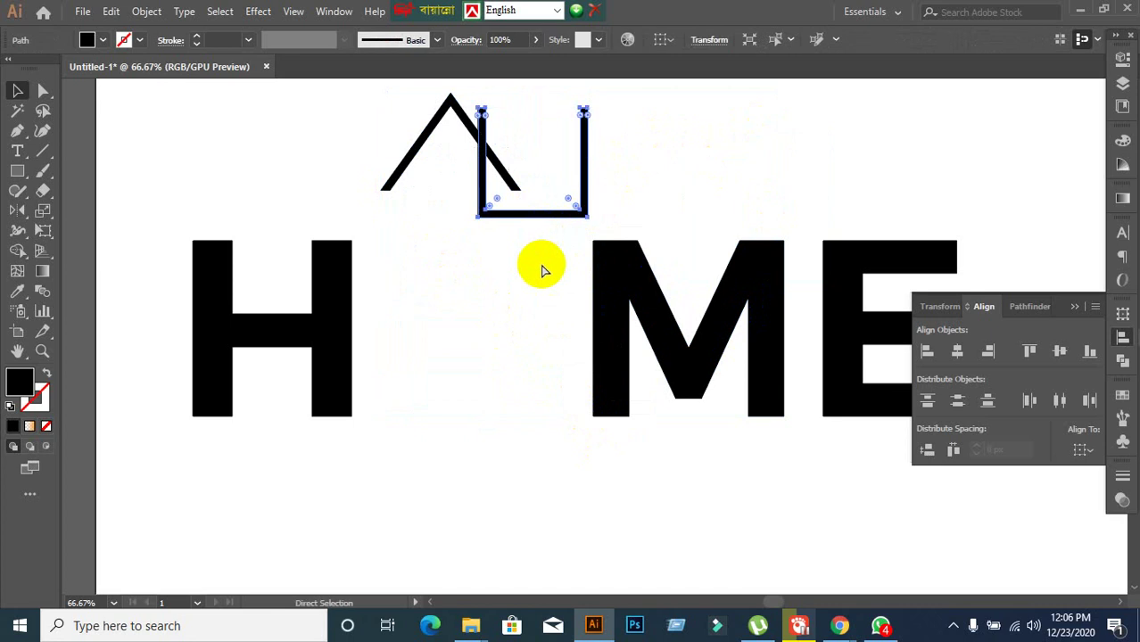
key(ctrl+z)
scroll(547, 329, up, 2)
drag(376, 216, 532, 210)
scroll(626, 236, up, 1)
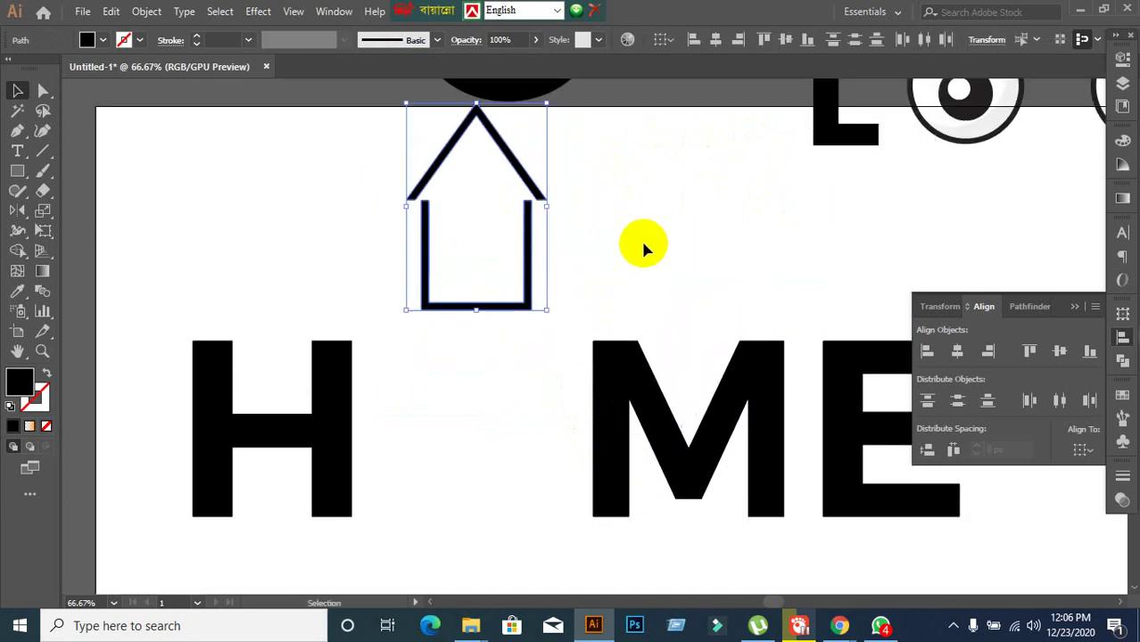
click(640, 238)
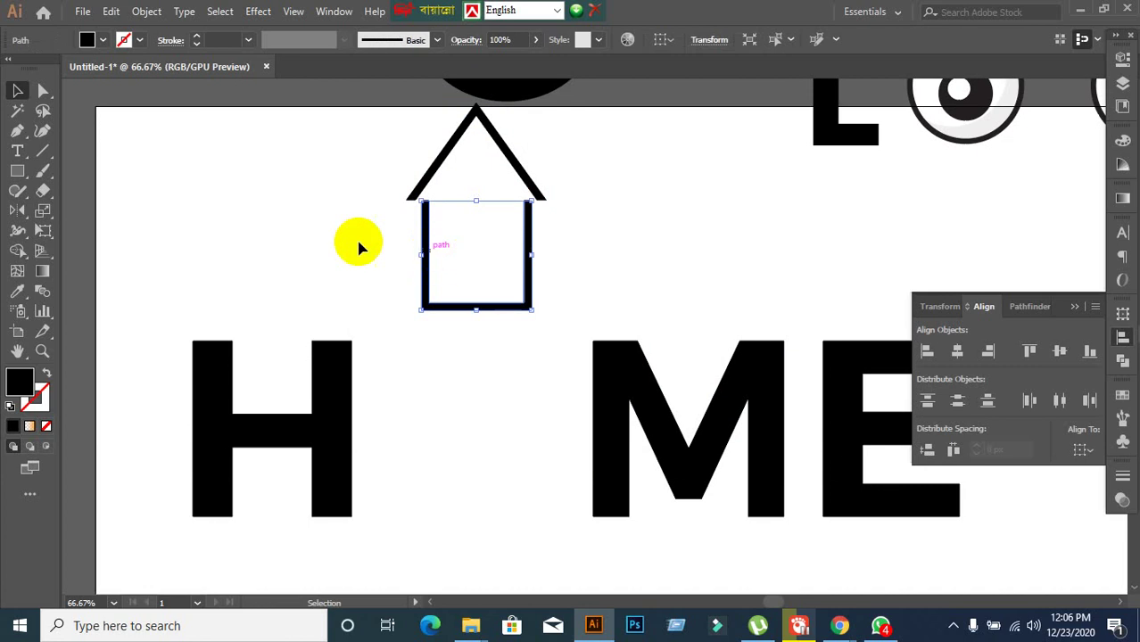
Shorten the left wall of the house body by lowering only its top end about a third of the wall's height
click(43, 90)
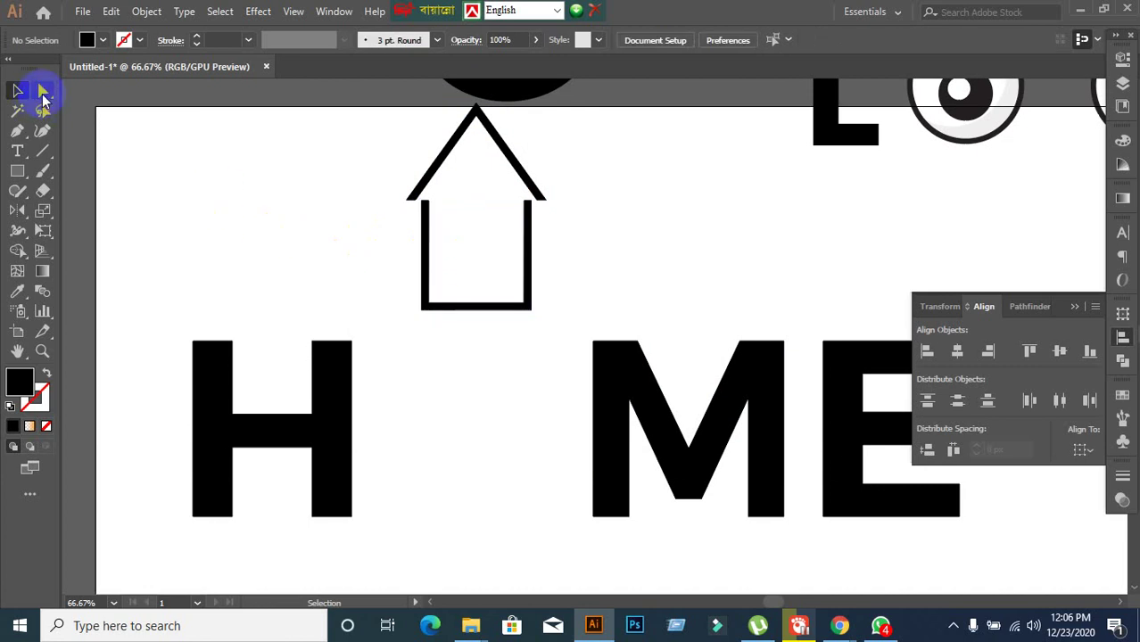
click(427, 207)
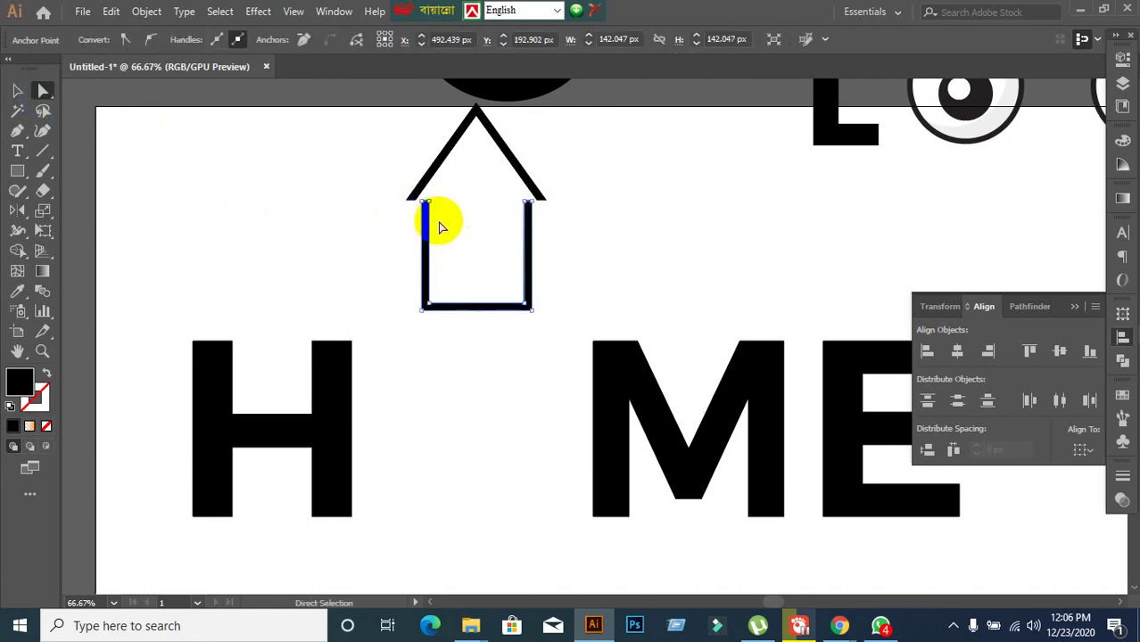
scroll(440, 223, up, 2)
click(428, 220)
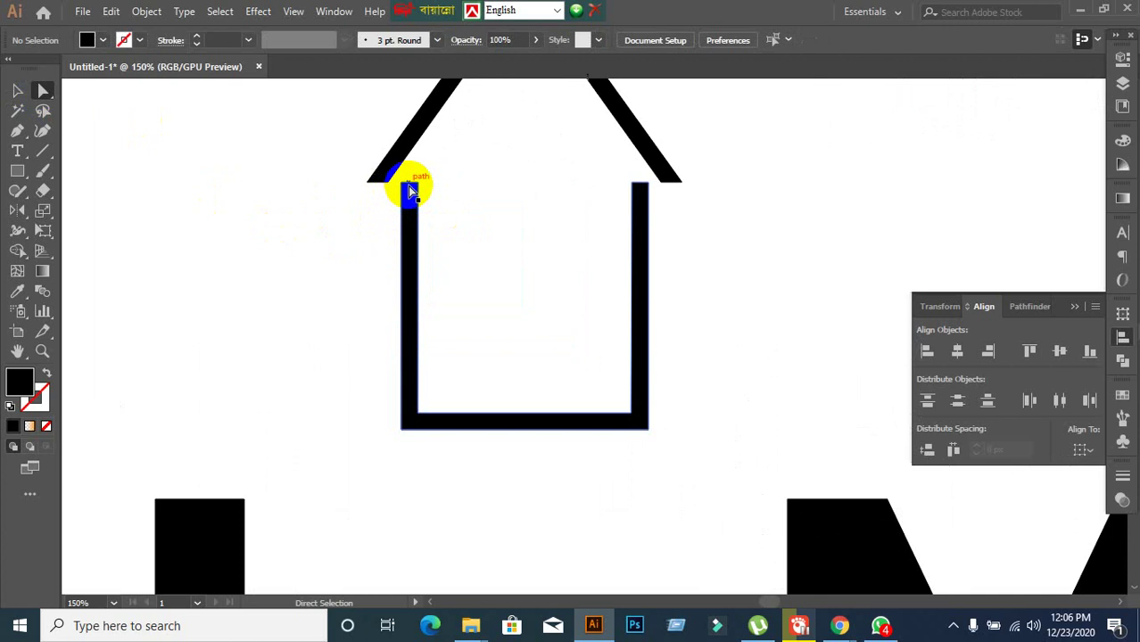
click(411, 189)
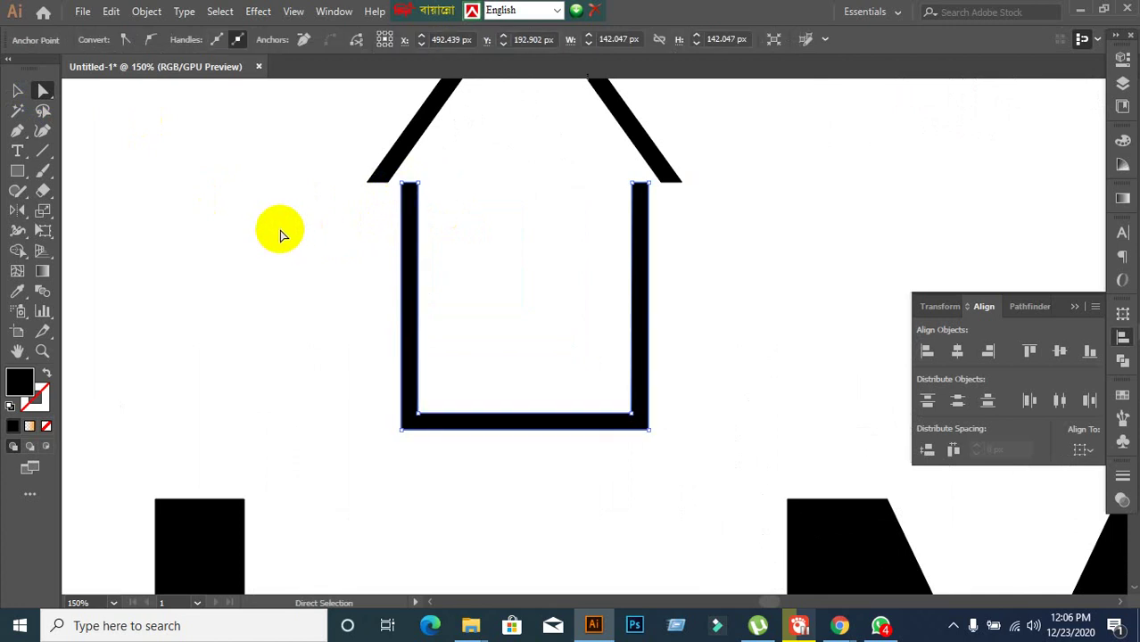
key(shift+Down)
key(shift+Down)
key(shift+Down)
key(shift+Down)
key(shift+Down)
key(shift+Down)
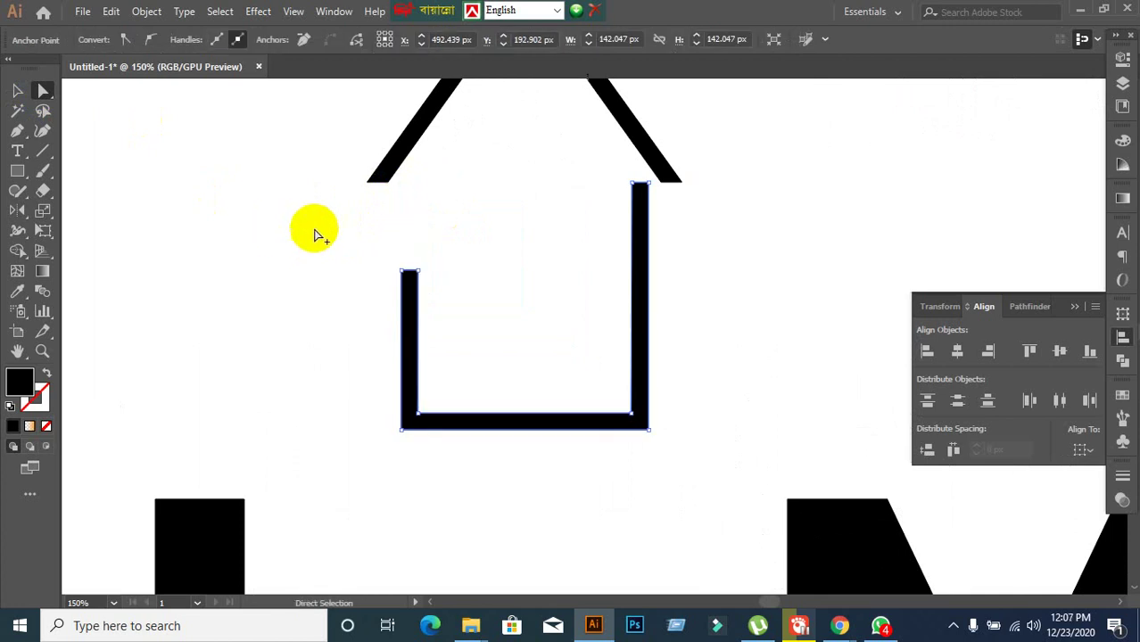
scroll(315, 233, down, 1)
click(15, 92)
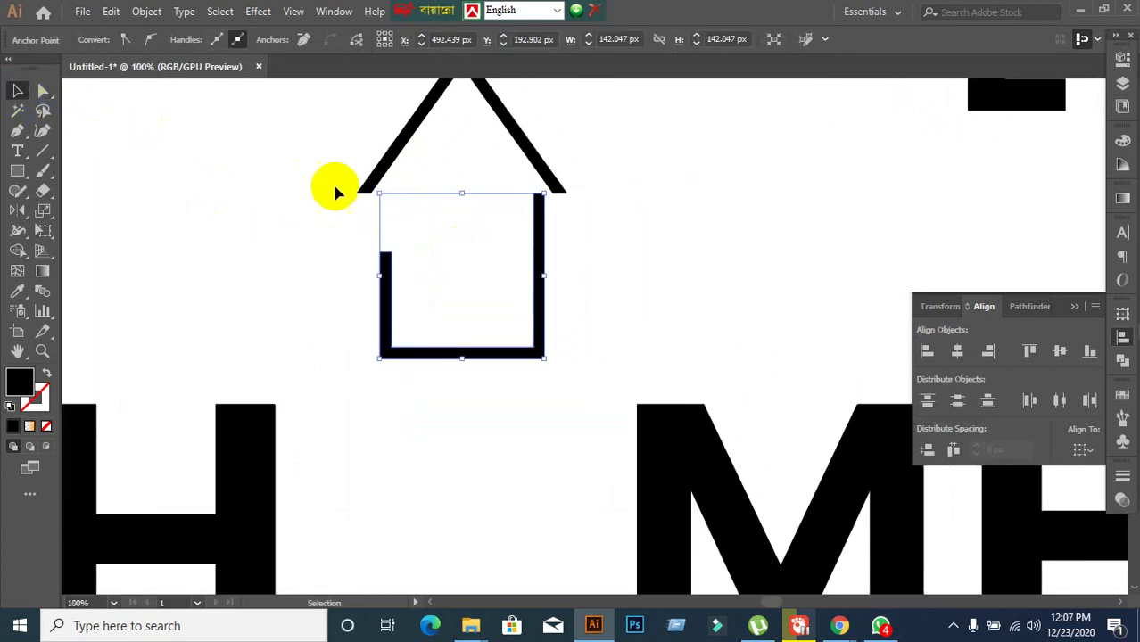
click(330, 182)
Move the house into the gap between the H and M and enlarge it slightly so its base extends just below the letters
scroll(319, 156, down, 1)
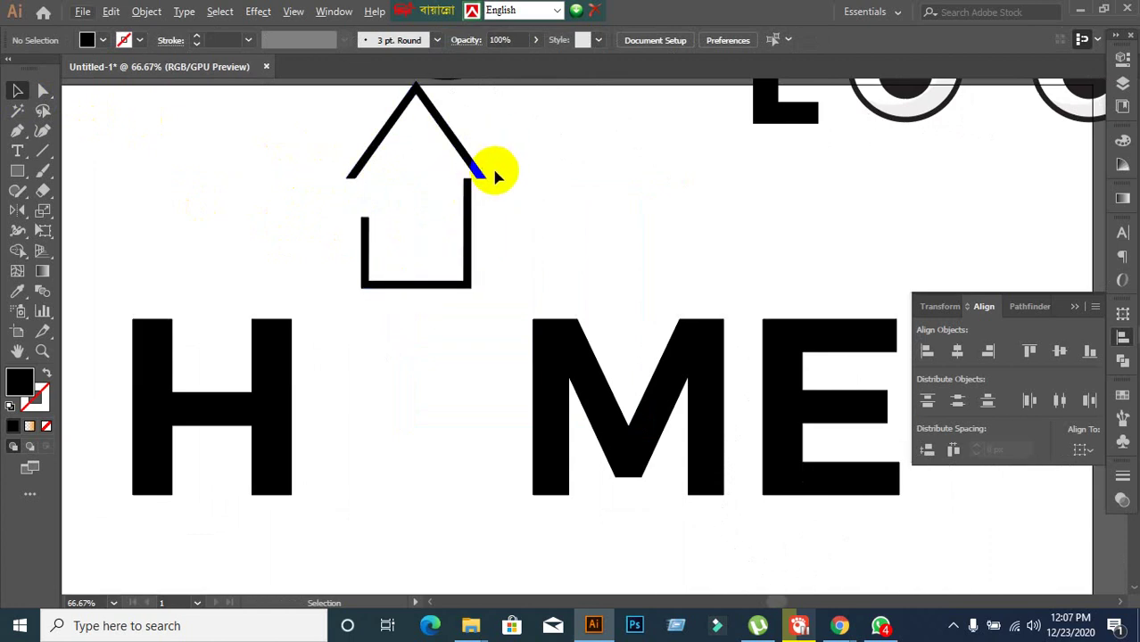
click(464, 267)
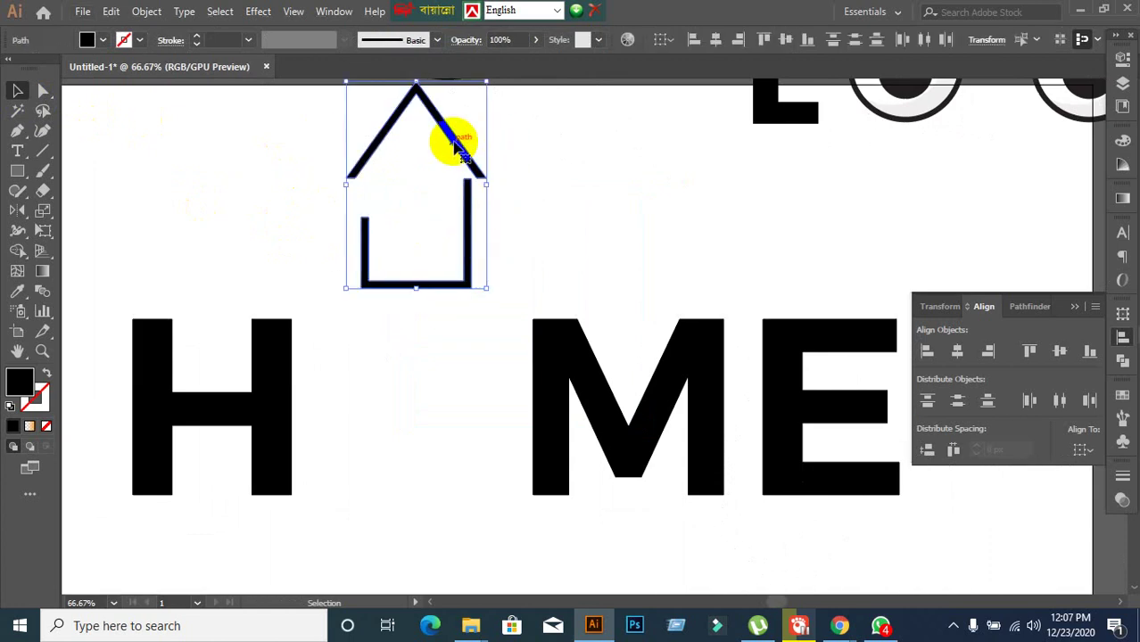
drag(449, 145, 407, 331)
scroll(458, 375, down, 2)
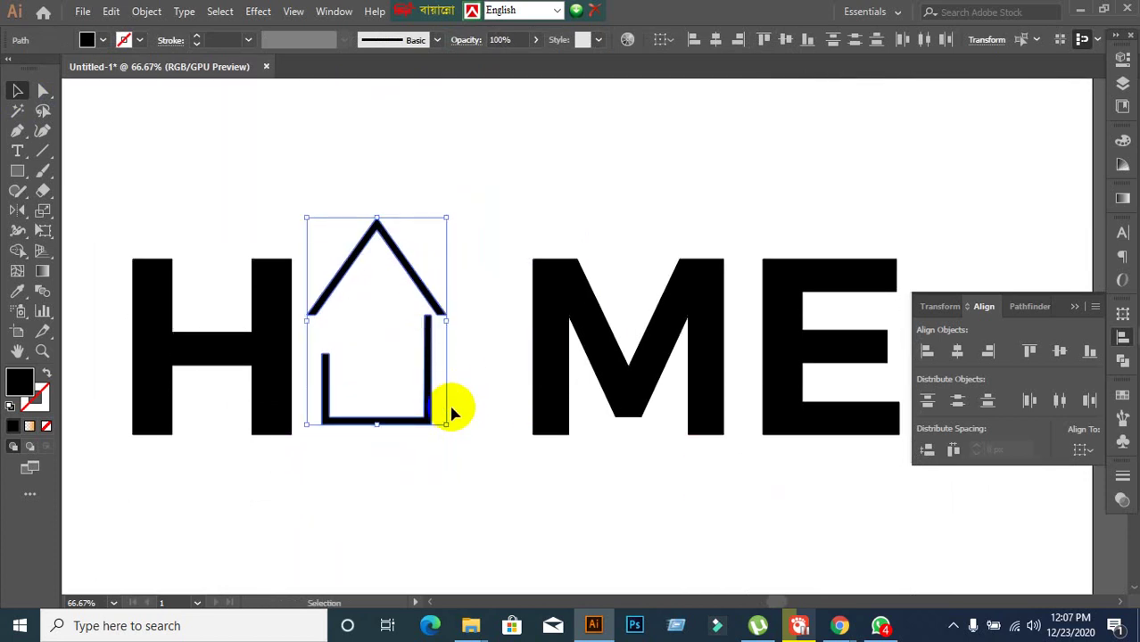
drag(448, 427, 475, 404)
click(576, 477)
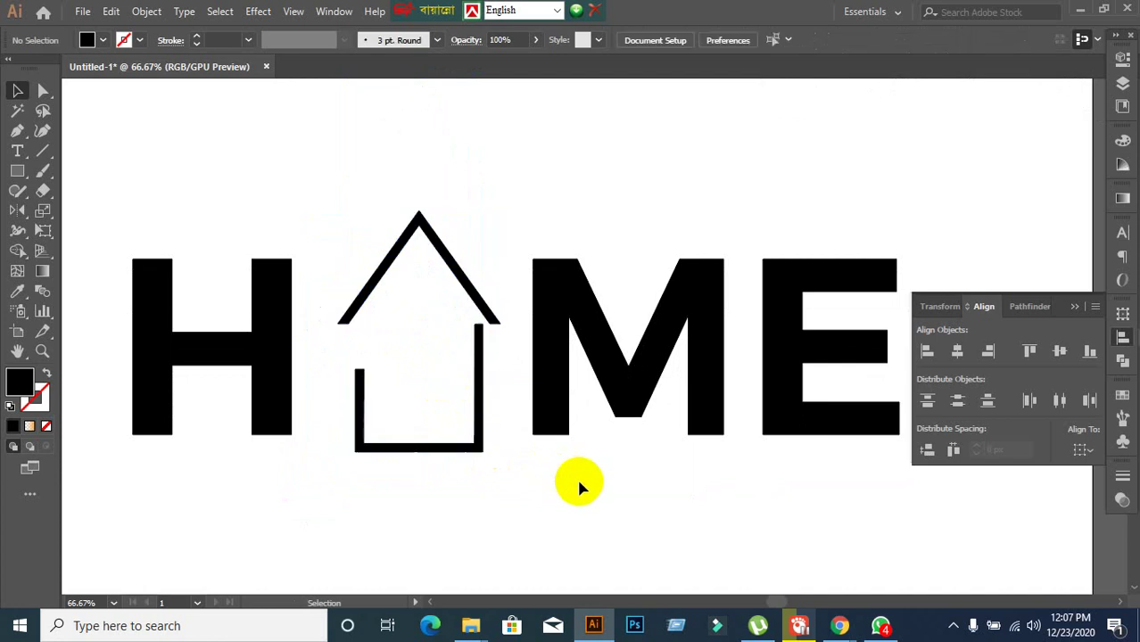
Move the complete HOME design off the artboard to the empty area below its lower-right corner
drag(351, 252, 458, 507)
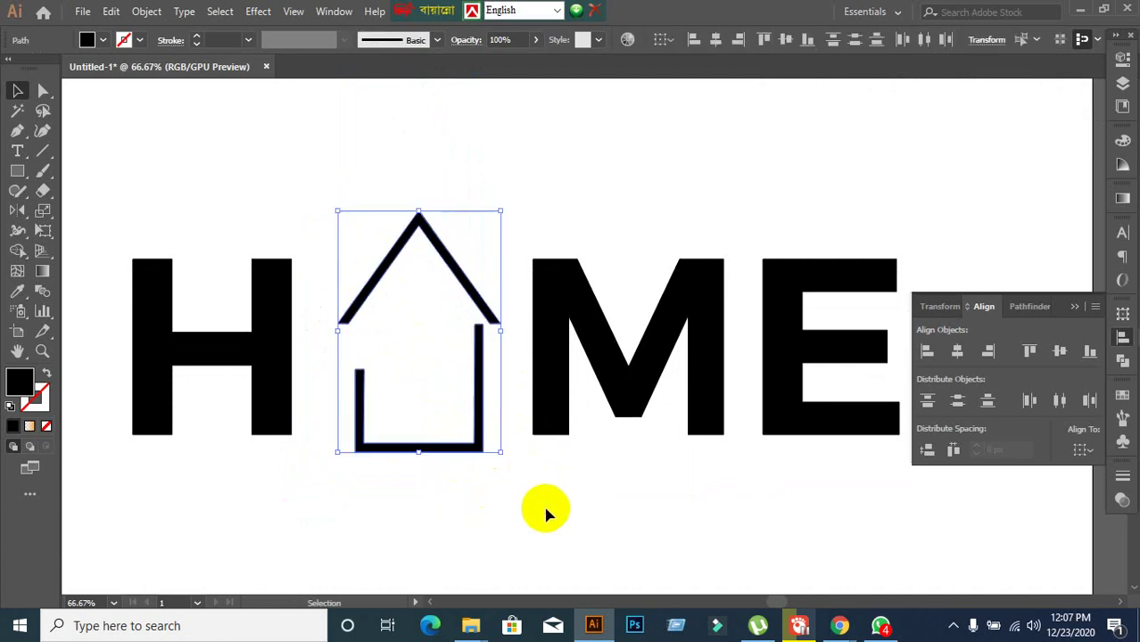
scroll(546, 515, down, 1)
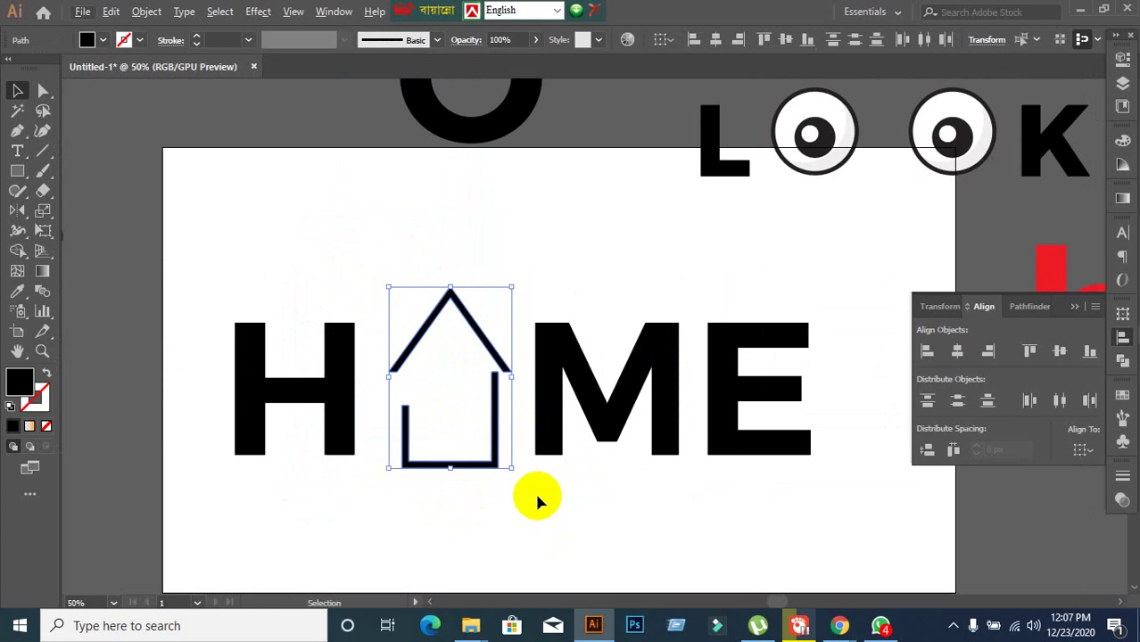
scroll(544, 487, down, 1)
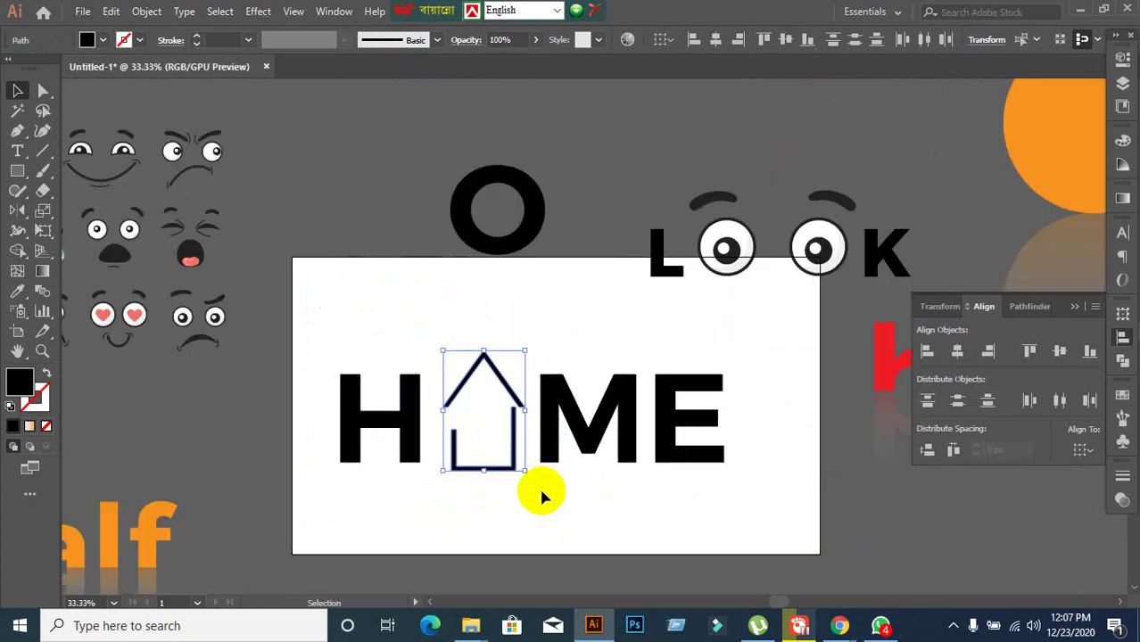
drag(543, 496, 501, 372)
click(502, 372)
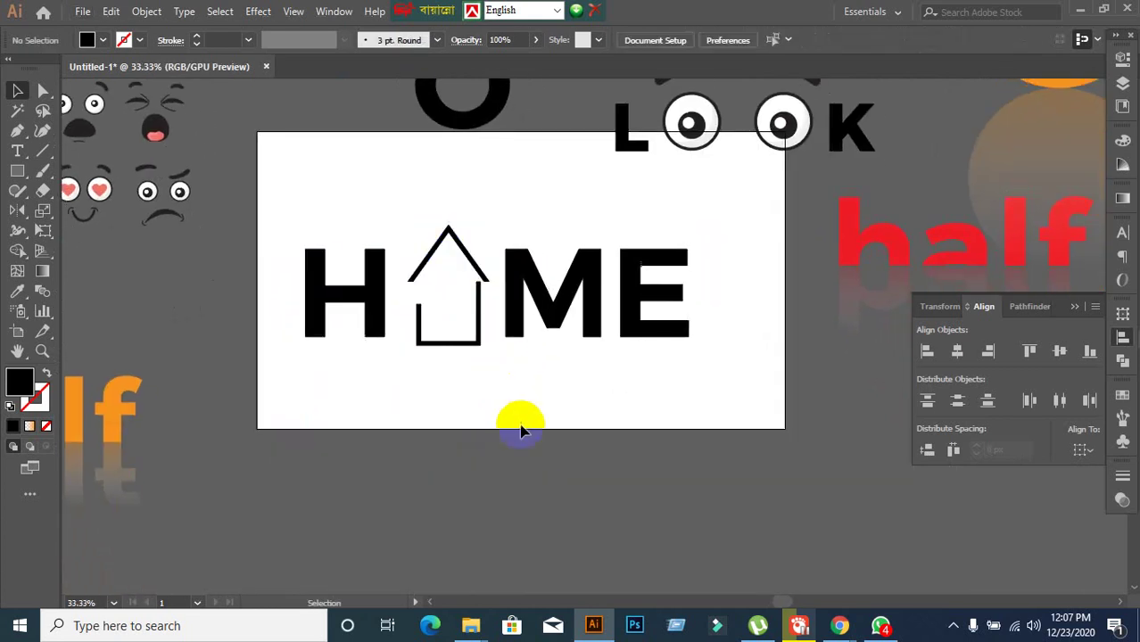
click(438, 339)
click(433, 390)
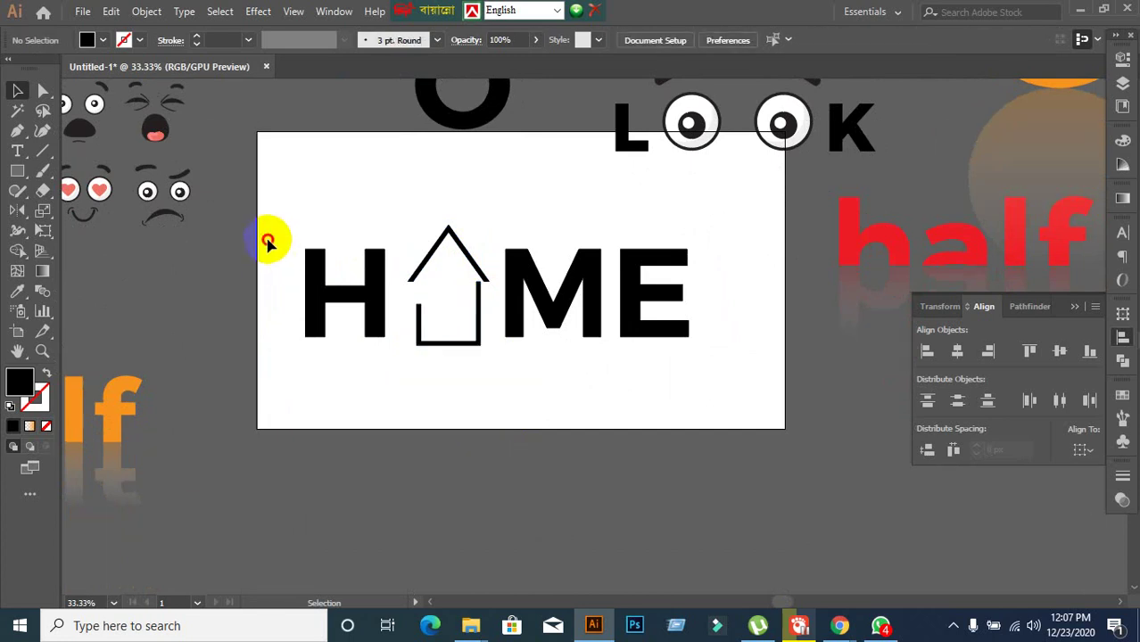
drag(267, 241, 648, 339)
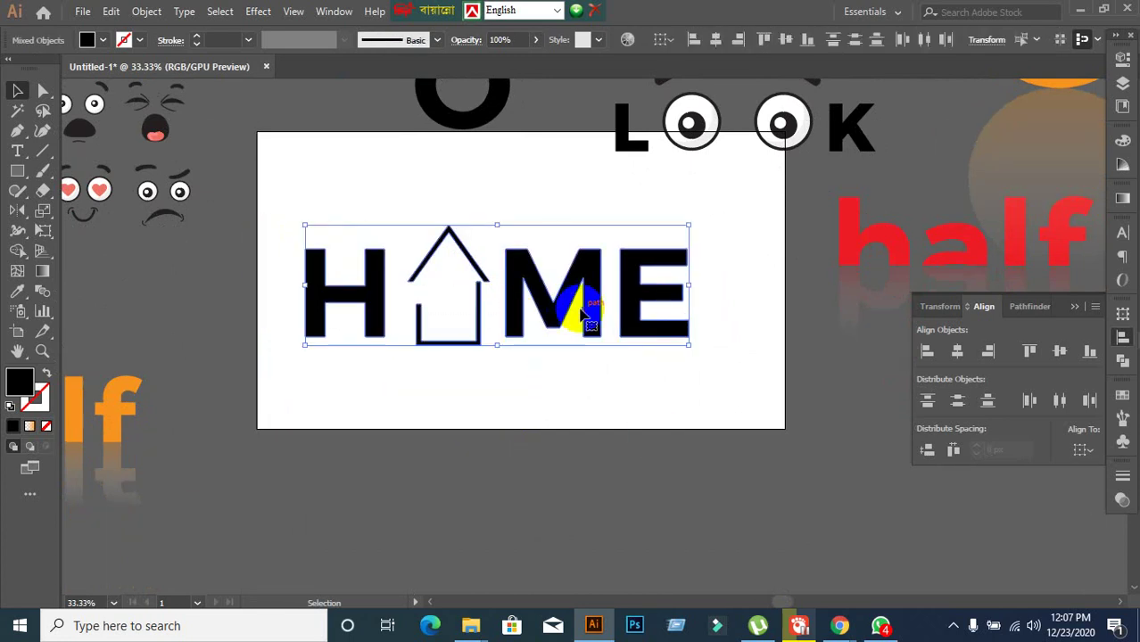
drag(582, 312, 938, 534)
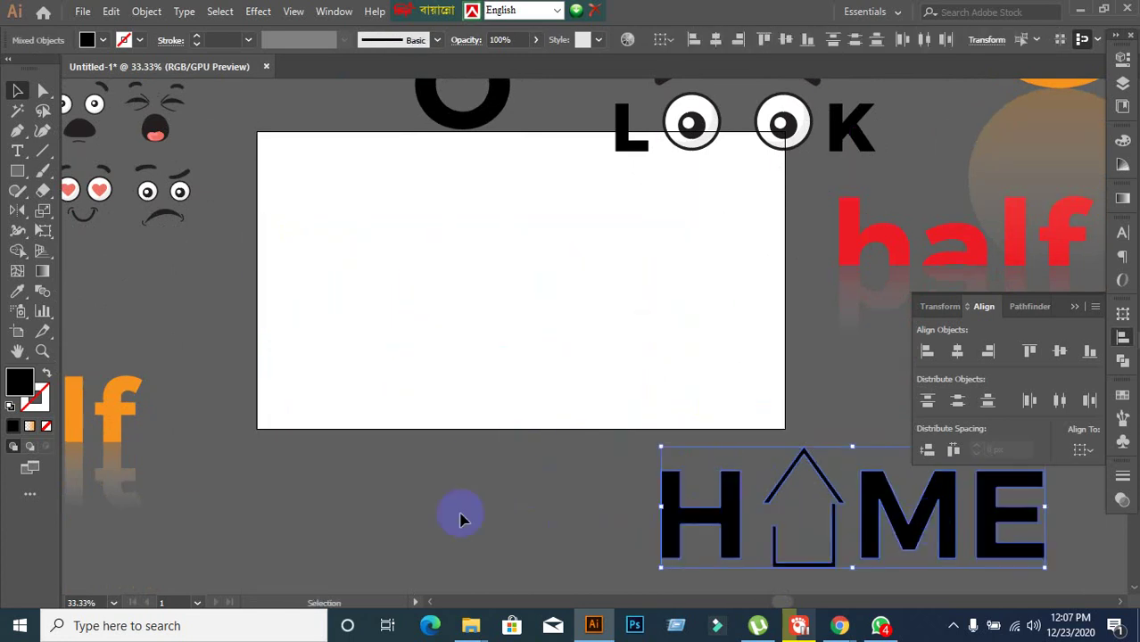
click(441, 524)
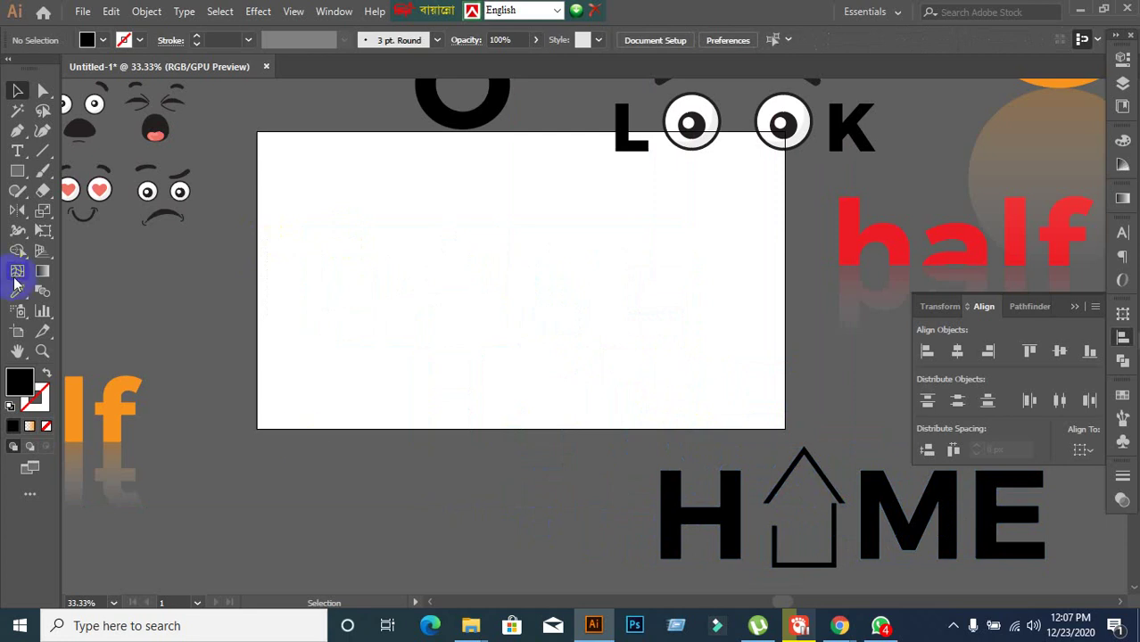
Add the text NIGHT to the empty artboard, scale it up to about 233 pt and place it near the centre
click(15, 152)
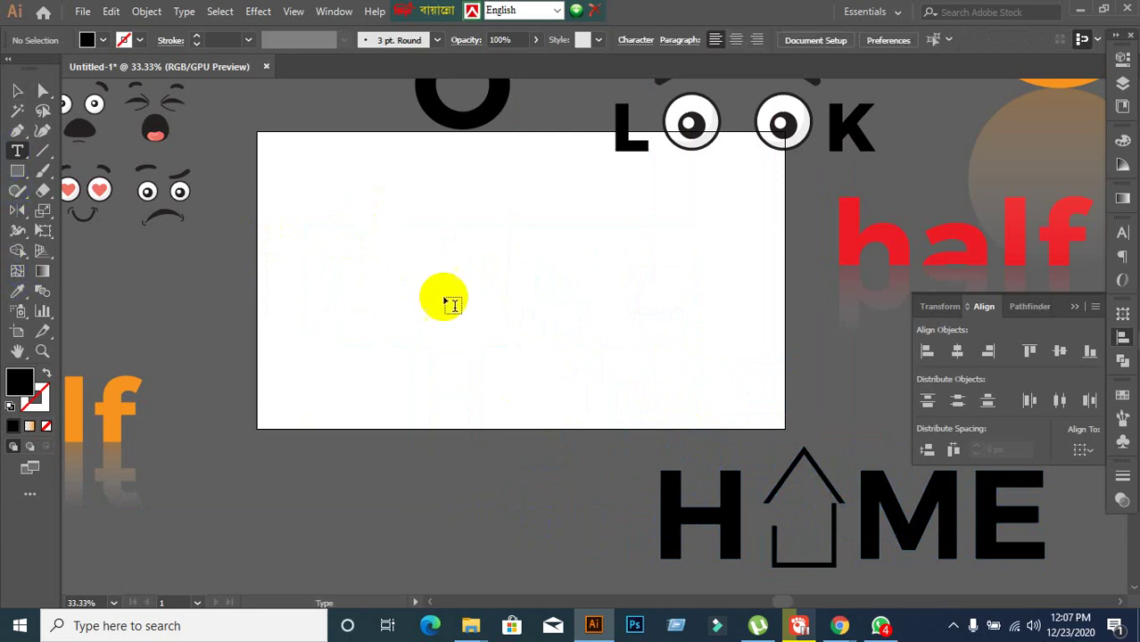
click(413, 272)
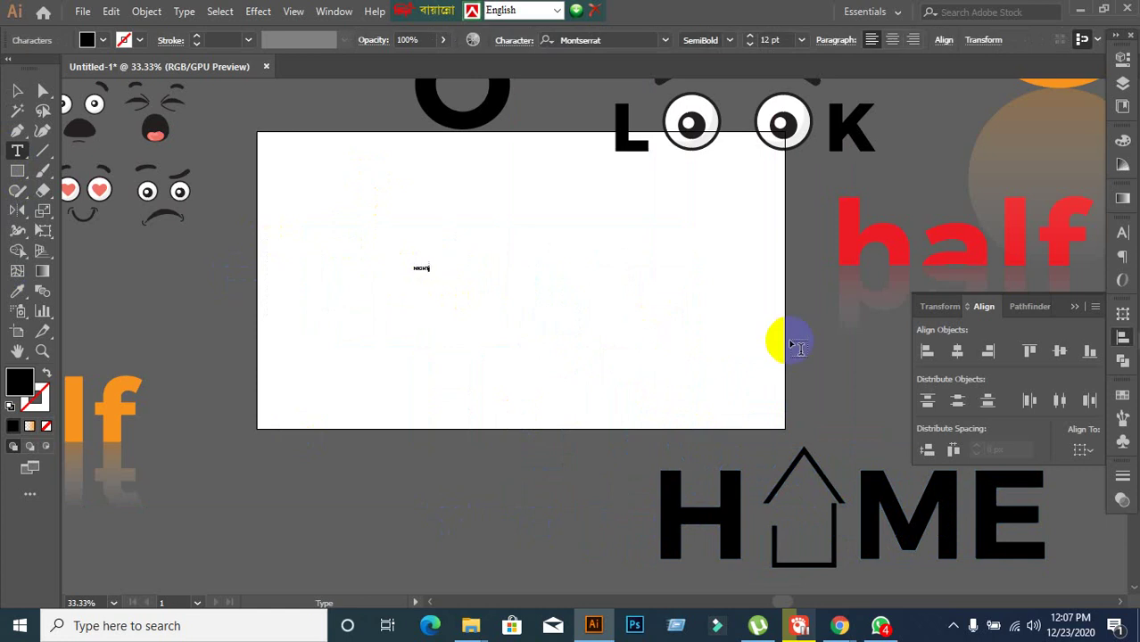
click(18, 90)
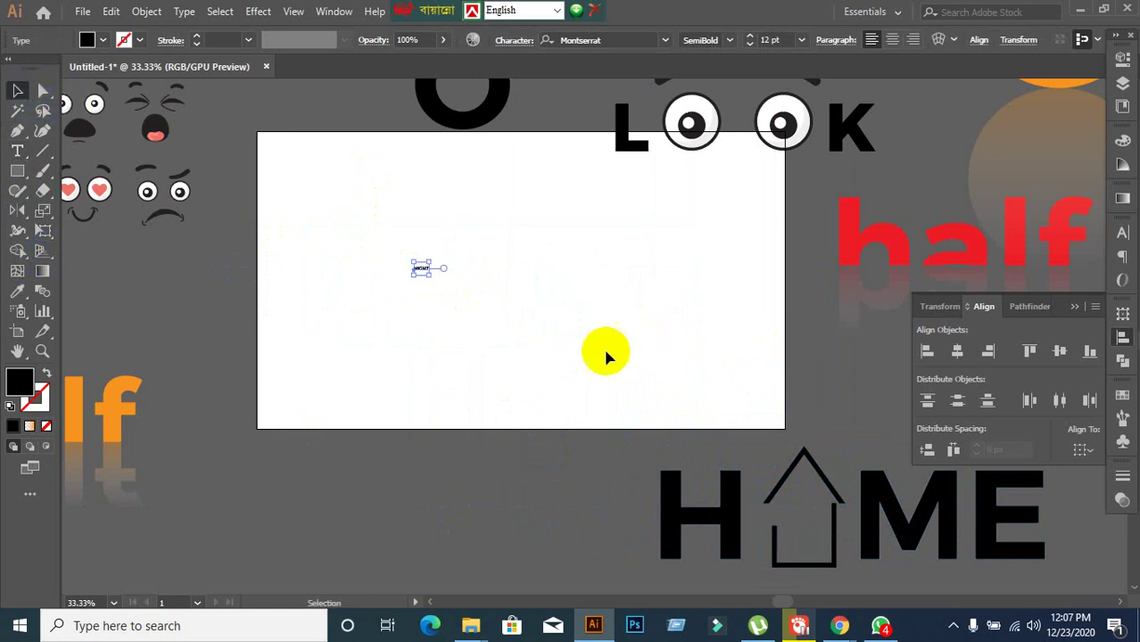
drag(435, 279, 696, 392)
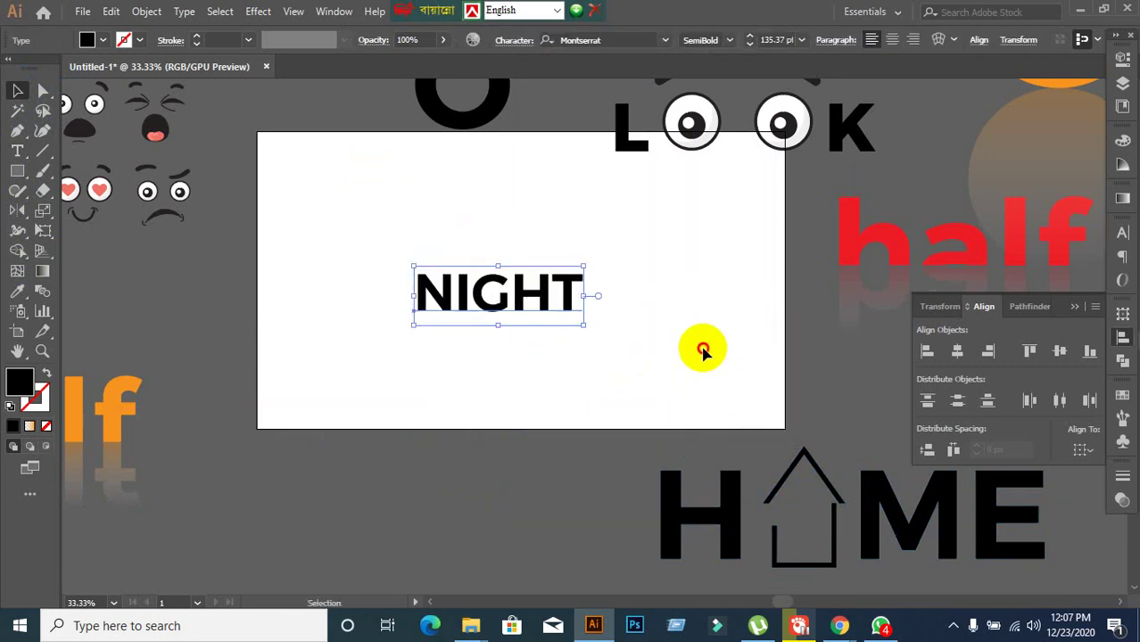
drag(522, 300, 490, 309)
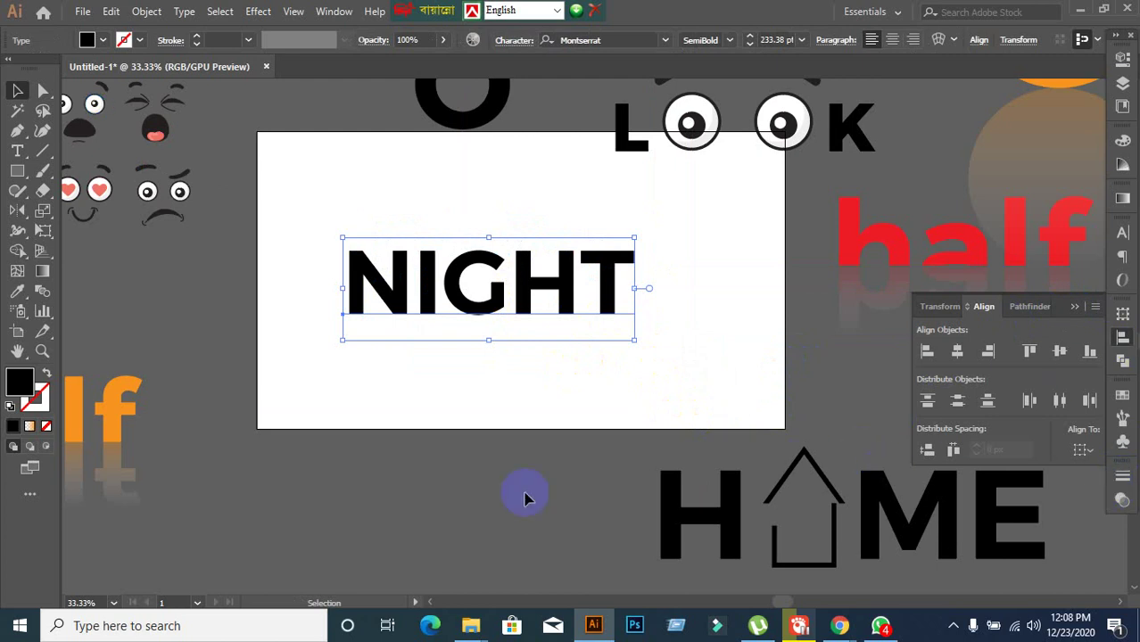
Turn off All Caps for the night text and set its Montserrat font style to Regular
click(1121, 235)
click(928, 397)
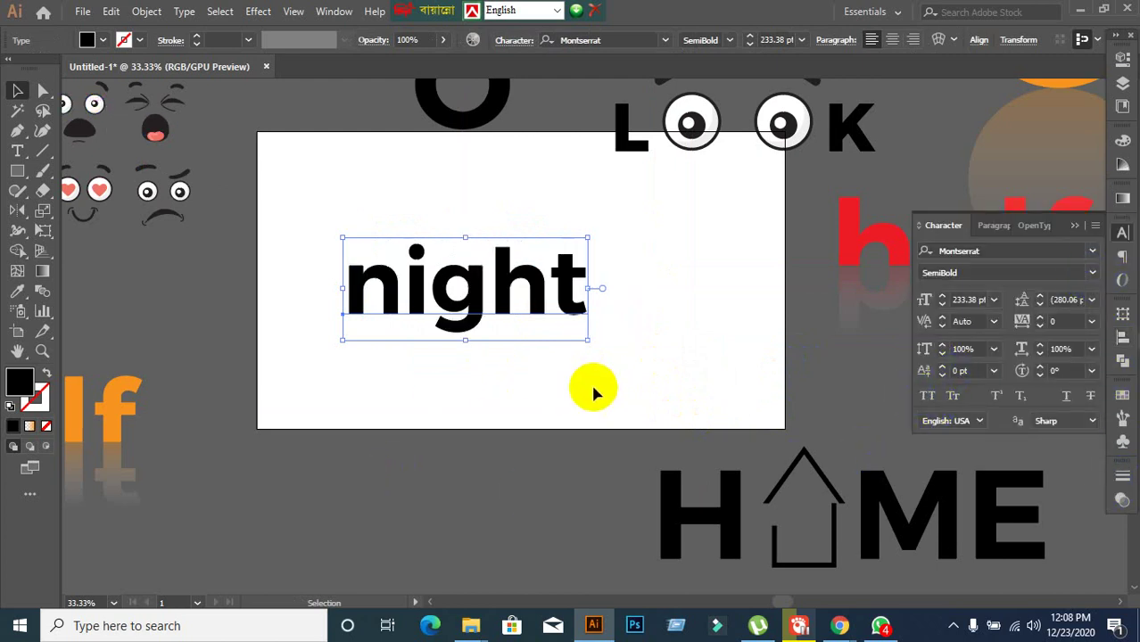
click(466, 326)
right_click(459, 334)
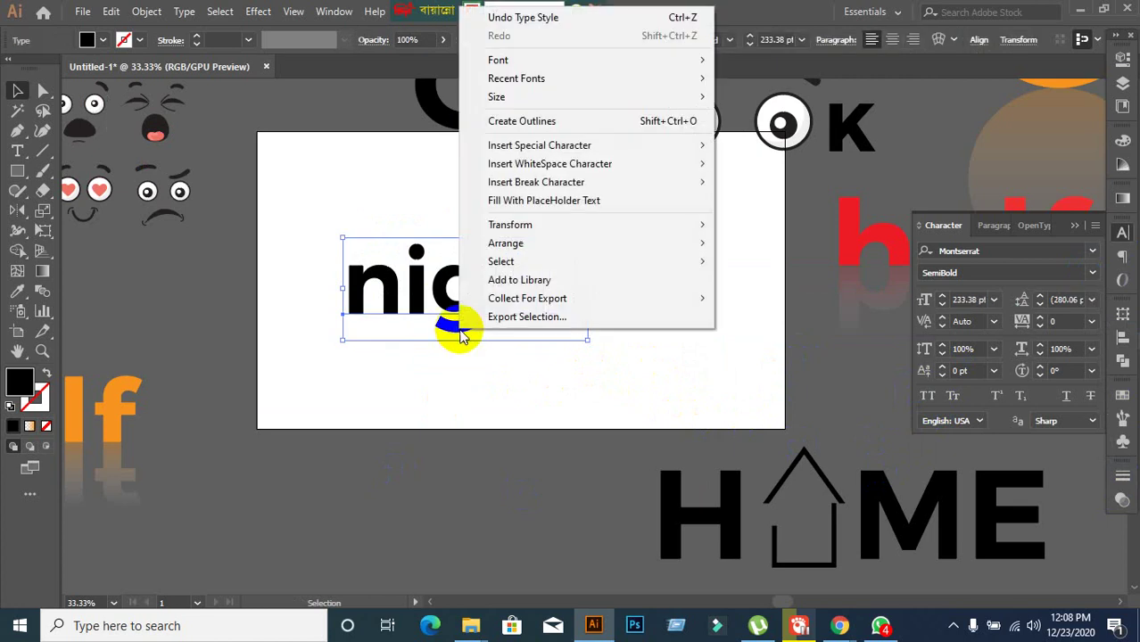
click(554, 399)
click(478, 337)
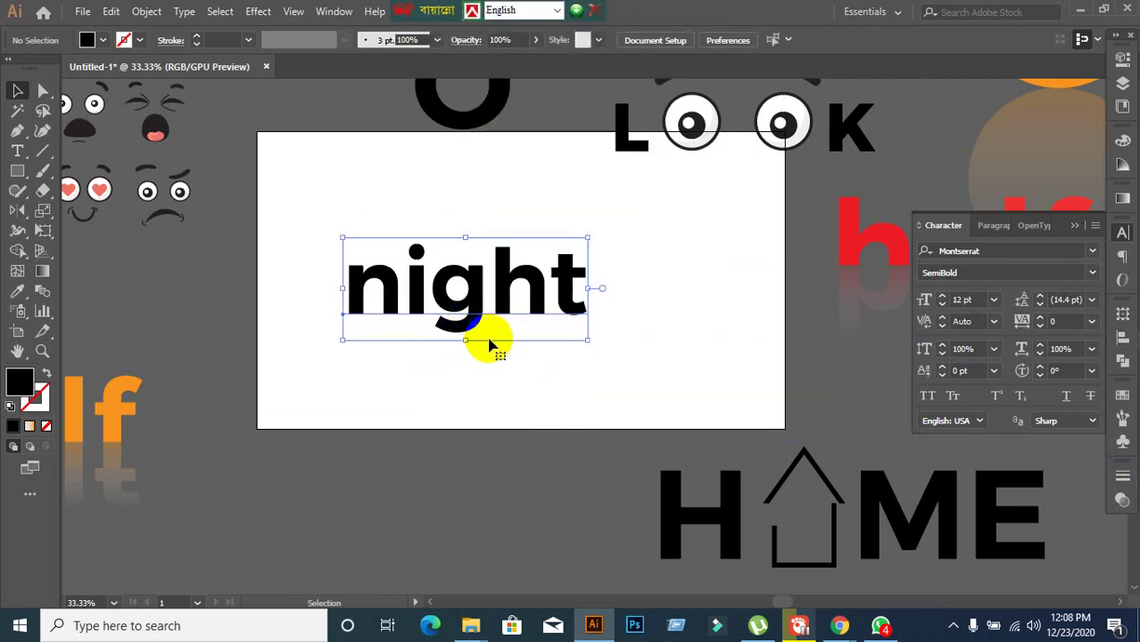
click(1091, 274)
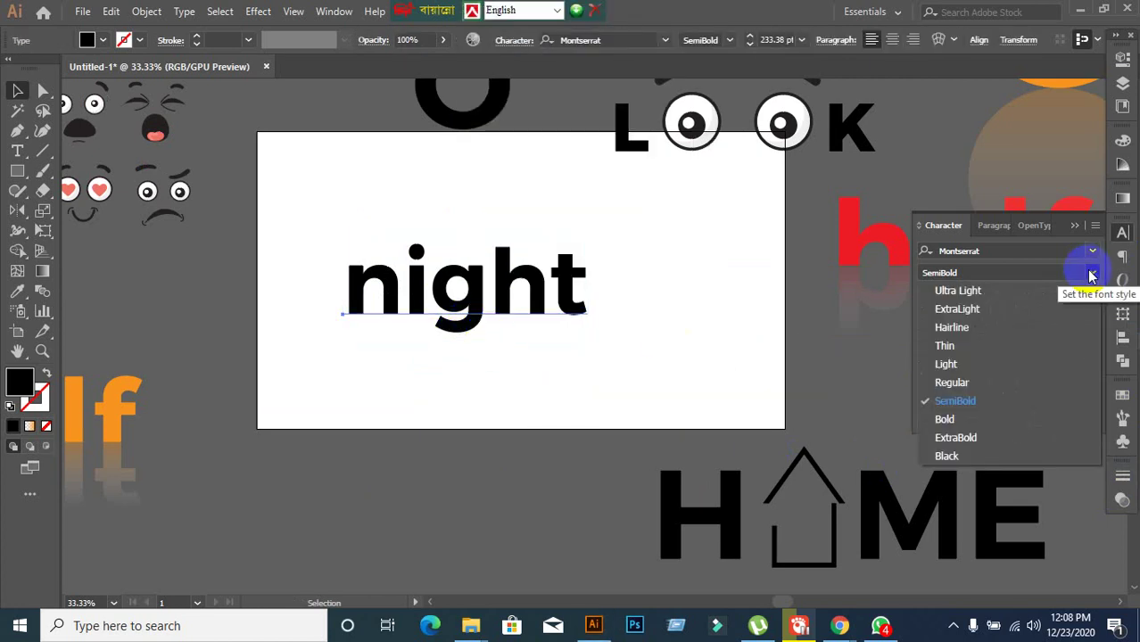
click(963, 384)
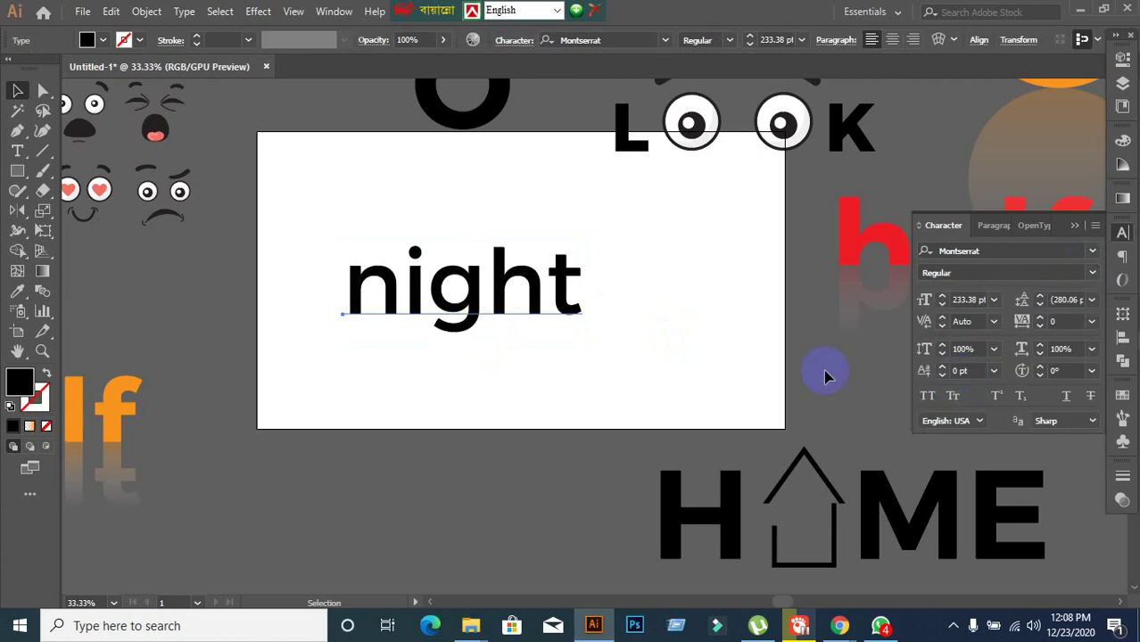
Convert the night text to outlines
click(555, 364)
click(448, 338)
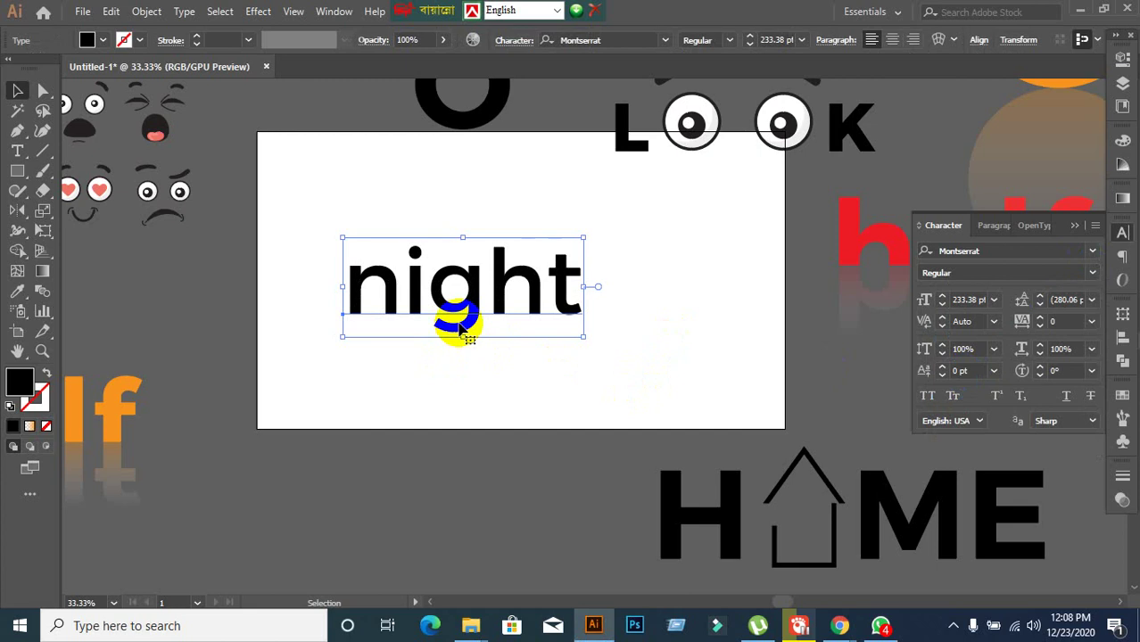
right_click(460, 331)
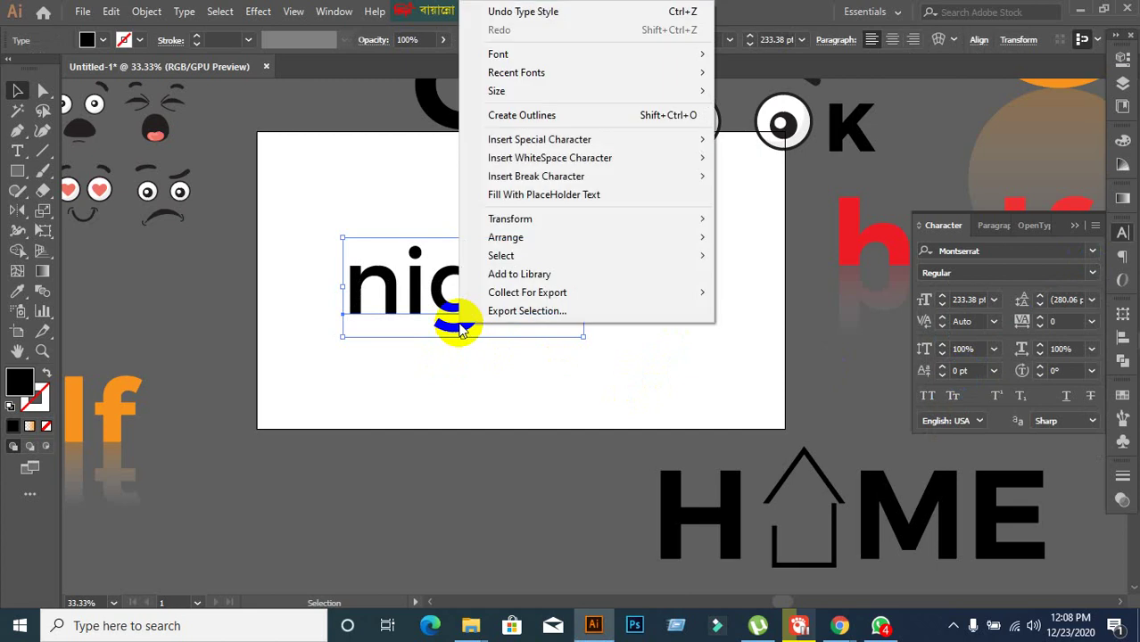
click(513, 115)
click(515, 420)
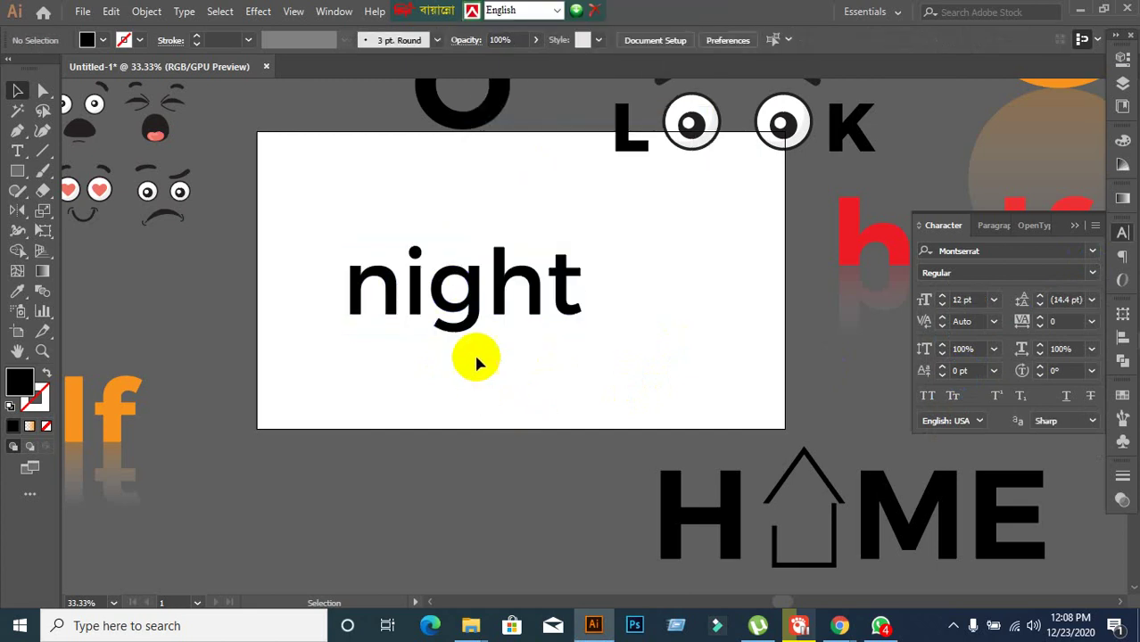
Ungroup the outlined night lettering into separate letters
scroll(470, 350, up, 1)
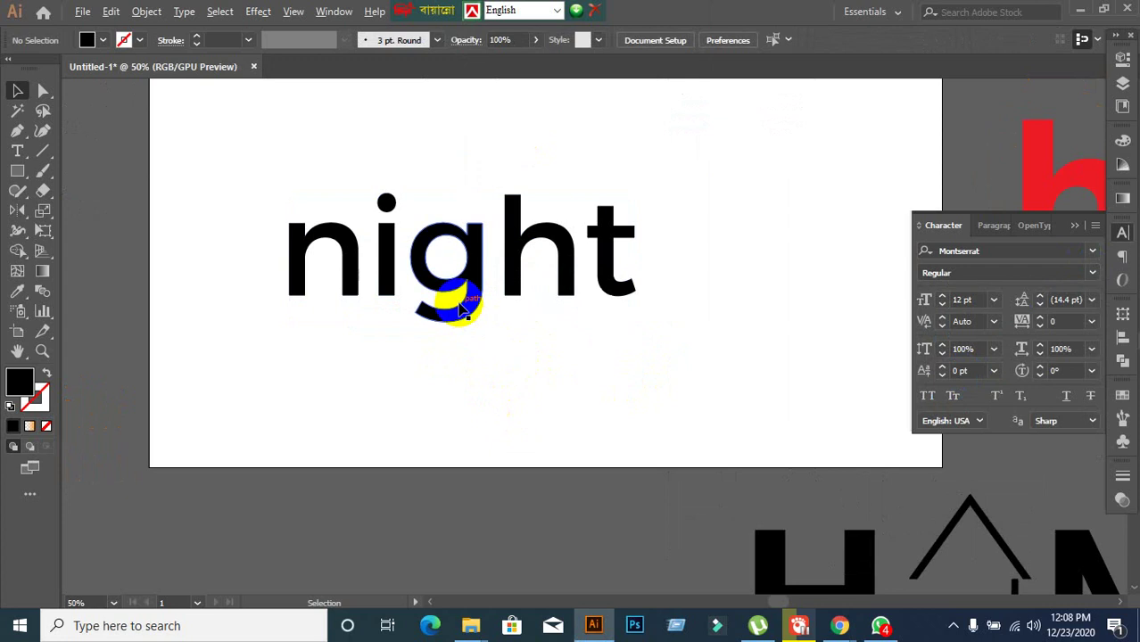
click(457, 308)
scroll(524, 376, up, 1)
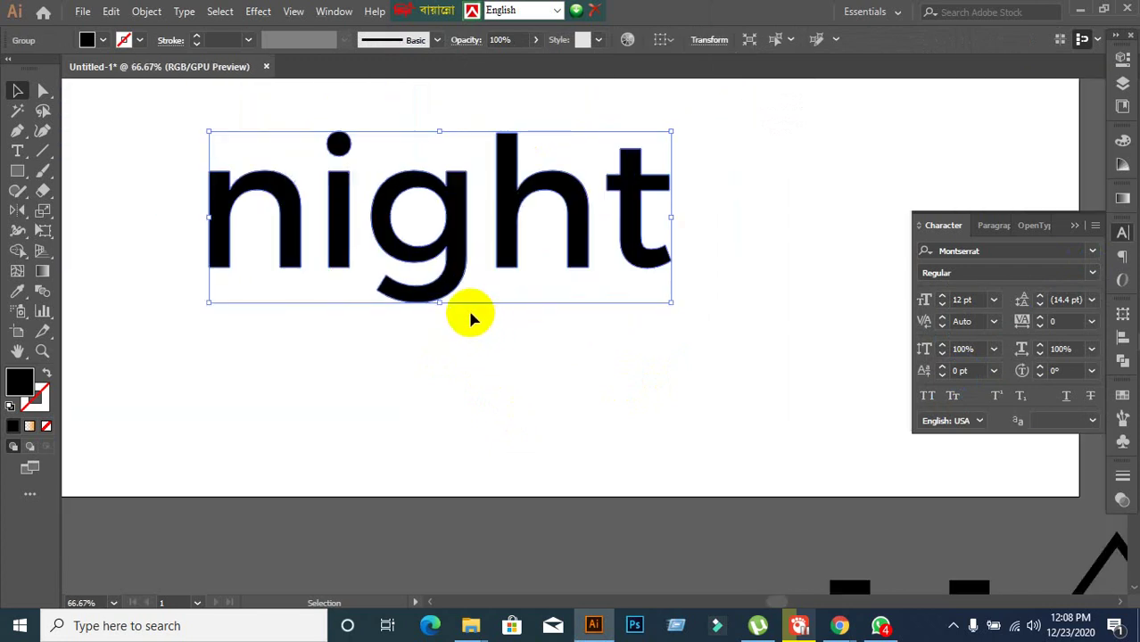
right_click(424, 280)
click(464, 416)
click(462, 410)
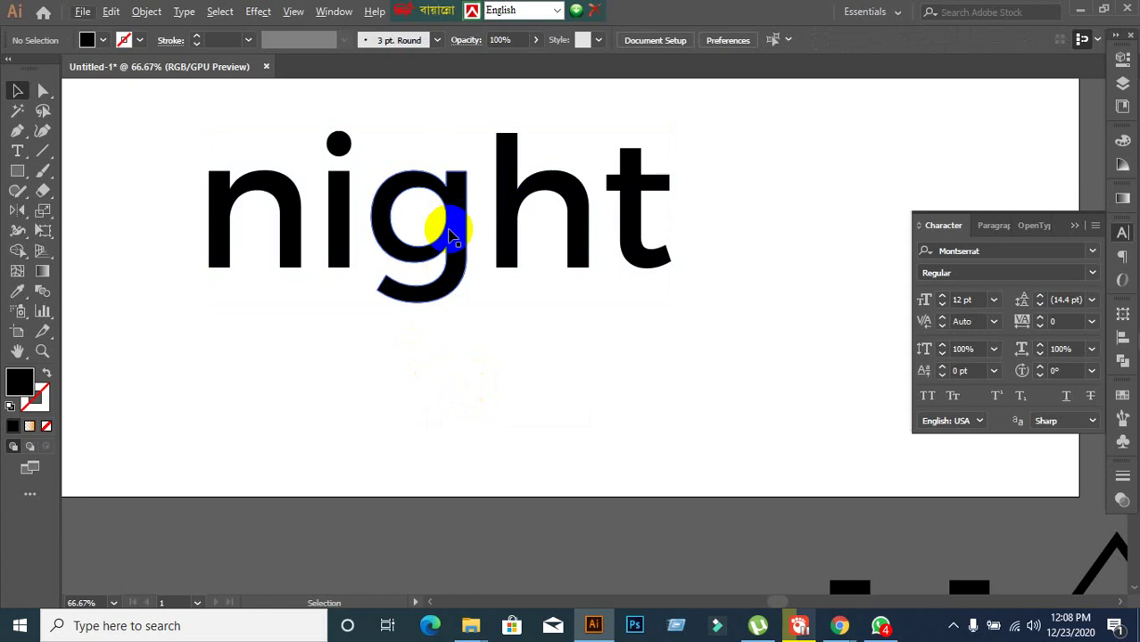
Try moving the letter g out of night to the empty space beyond the t, and undo the move
drag(447, 229, 781, 239)
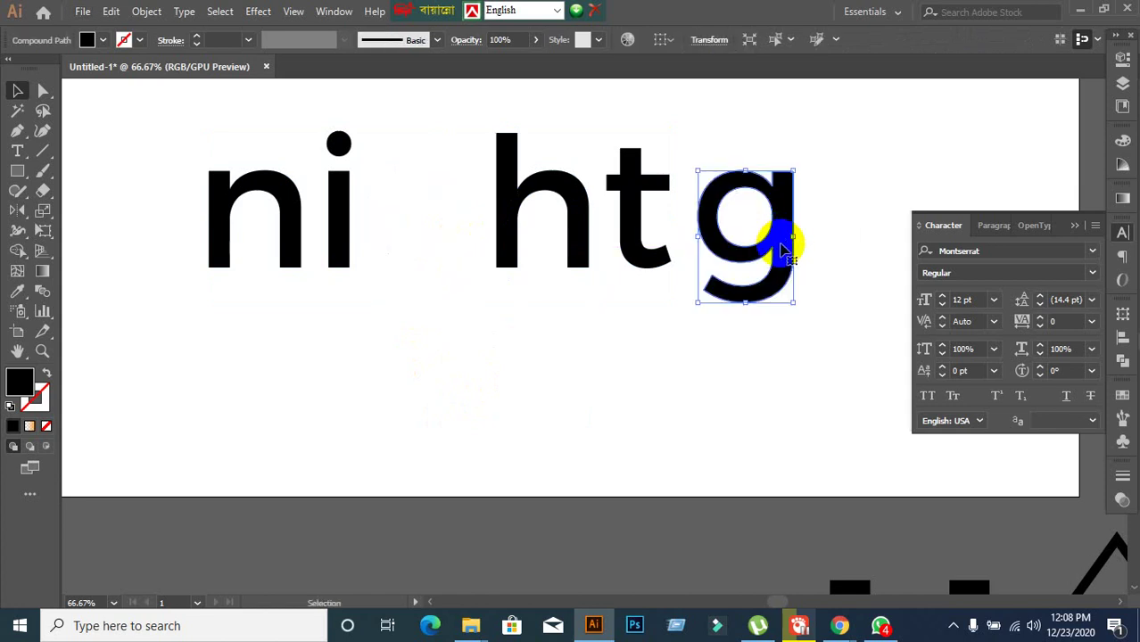
key(ctrl+z)
click(652, 359)
alt+scroll(651, 364, down, 2)
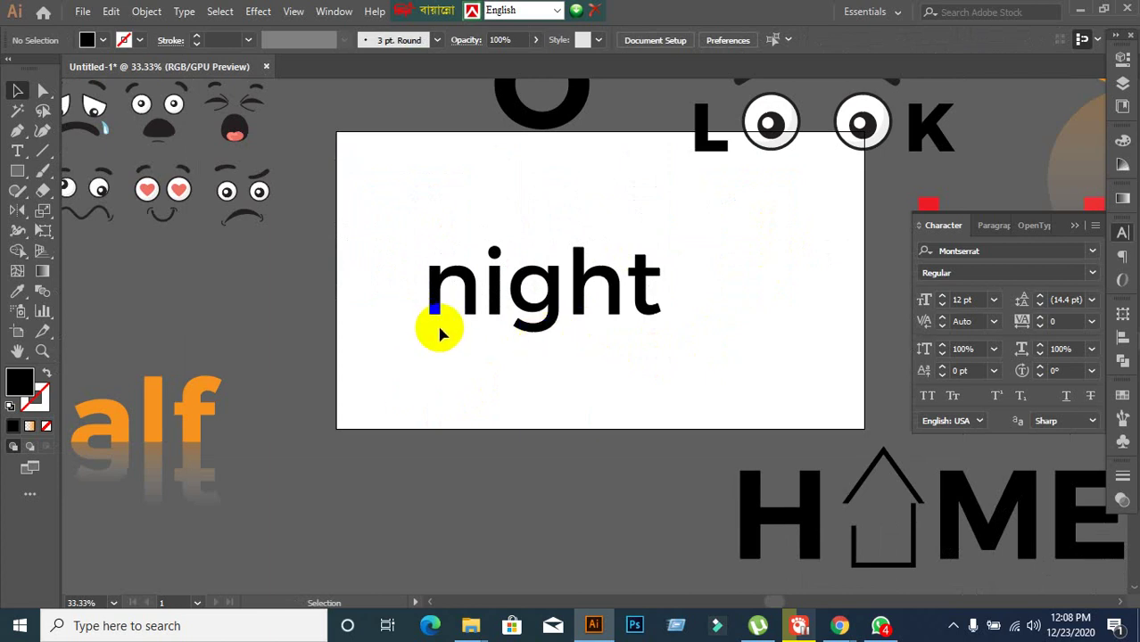
scroll(481, 352, down, 1)
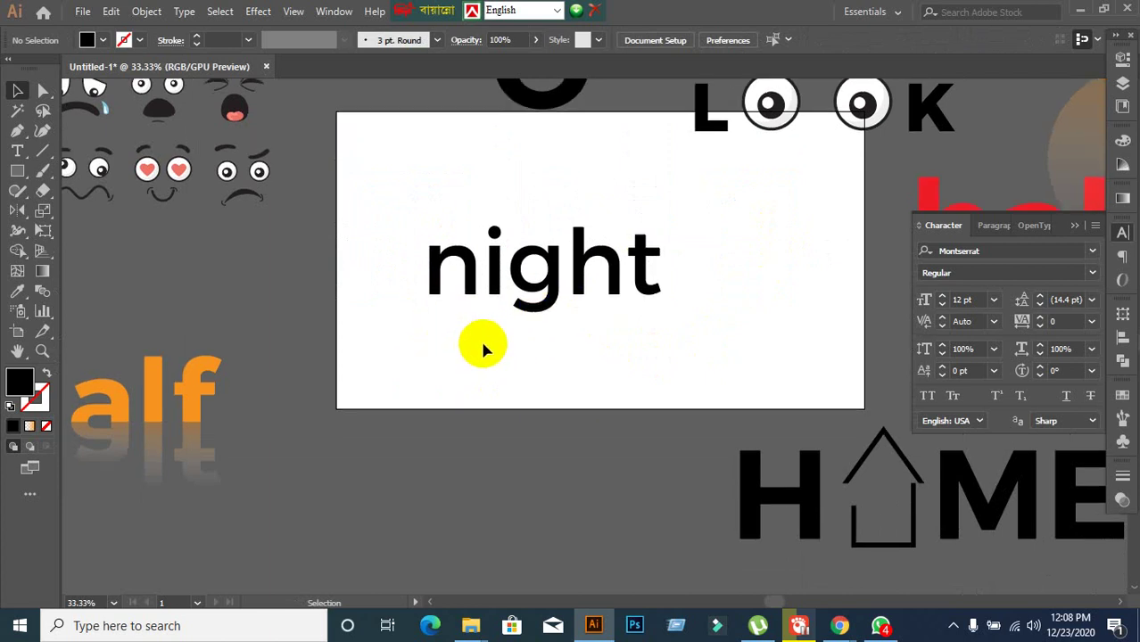
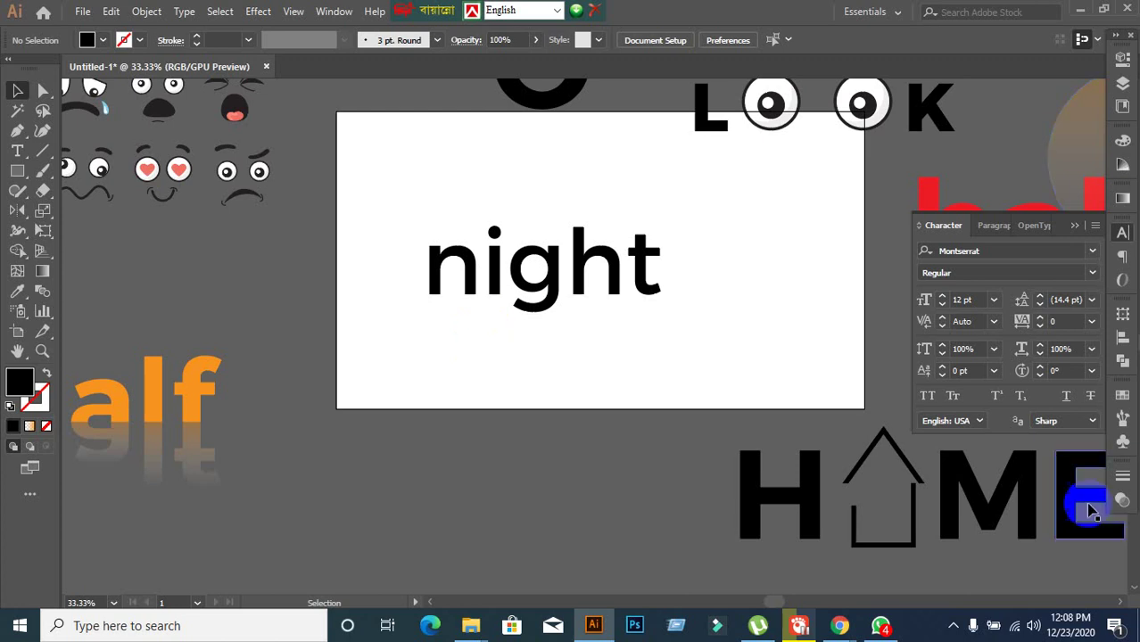
Examine how the roof and walls of the house stand in for the O in the HOME design
click(854, 514)
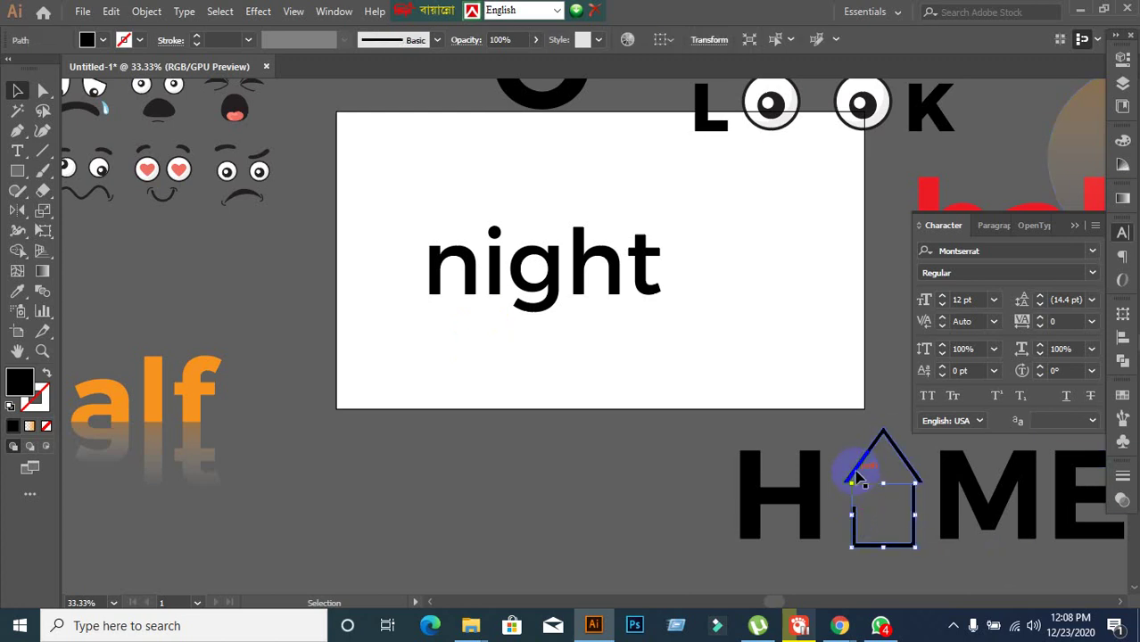
click(844, 397)
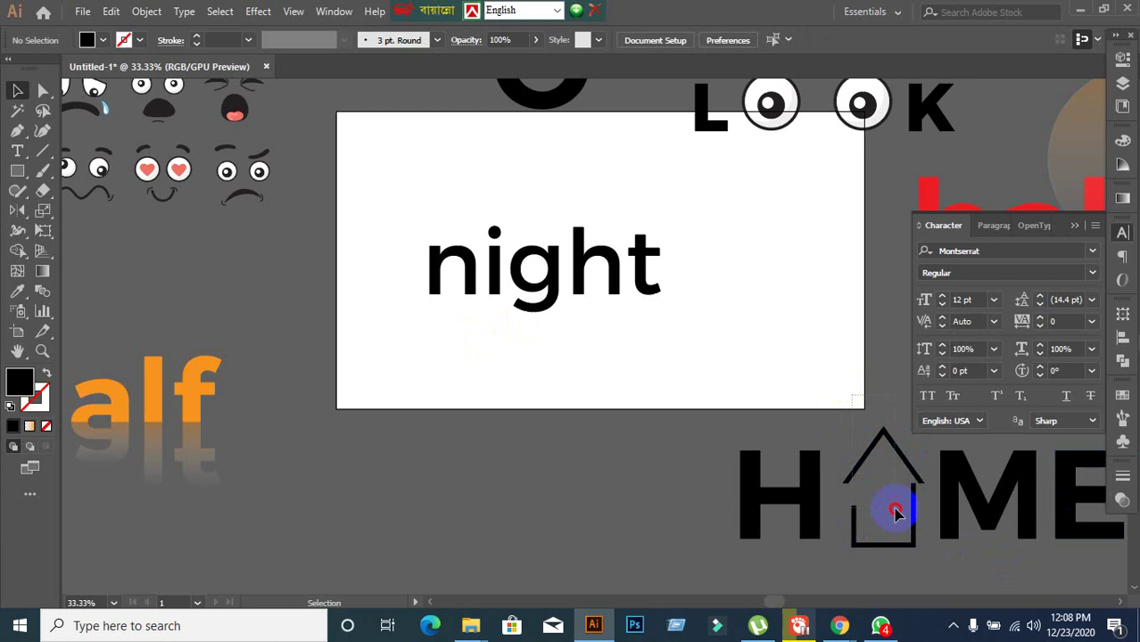
click(879, 541)
scroll(776, 387, down, 3)
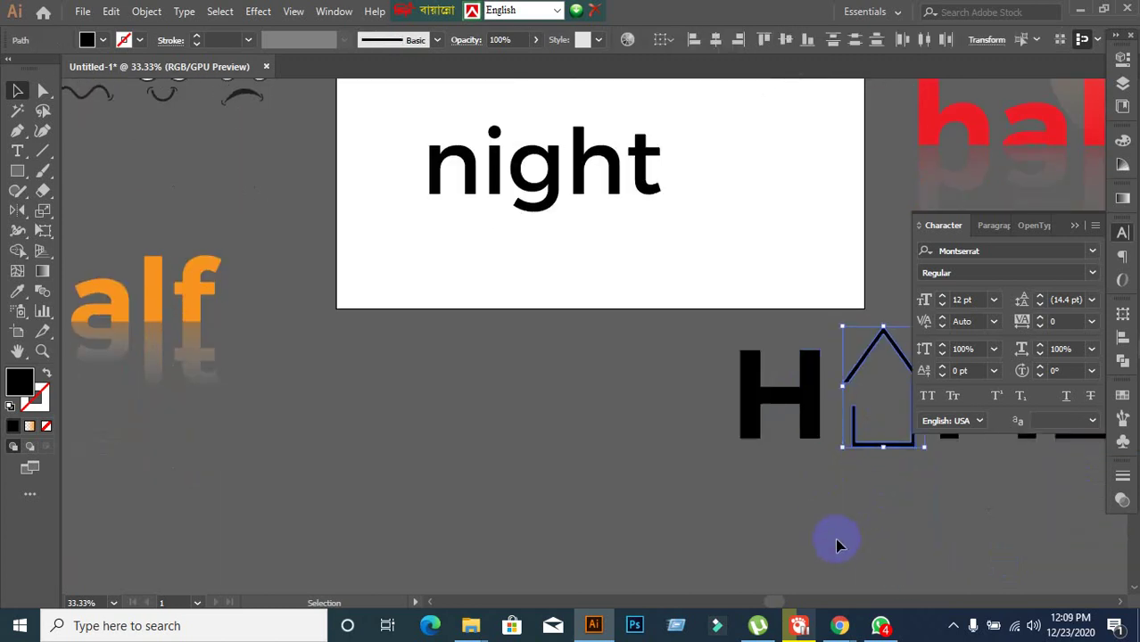
drag(838, 539, 621, 508)
click(699, 265)
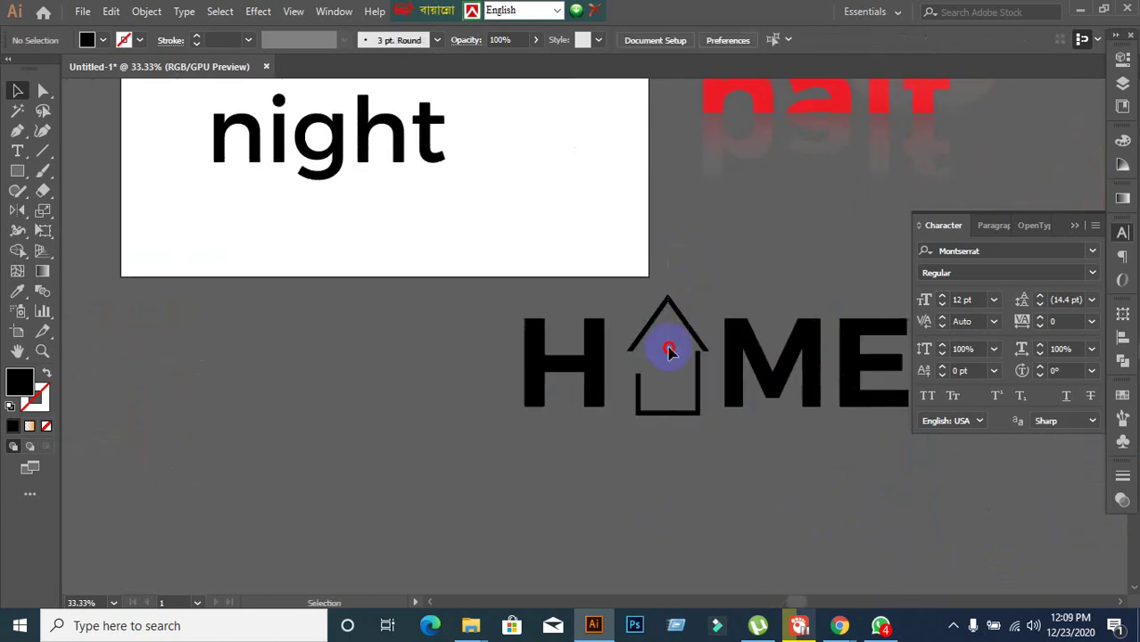
drag(666, 351, 690, 472)
click(678, 377)
click(657, 290)
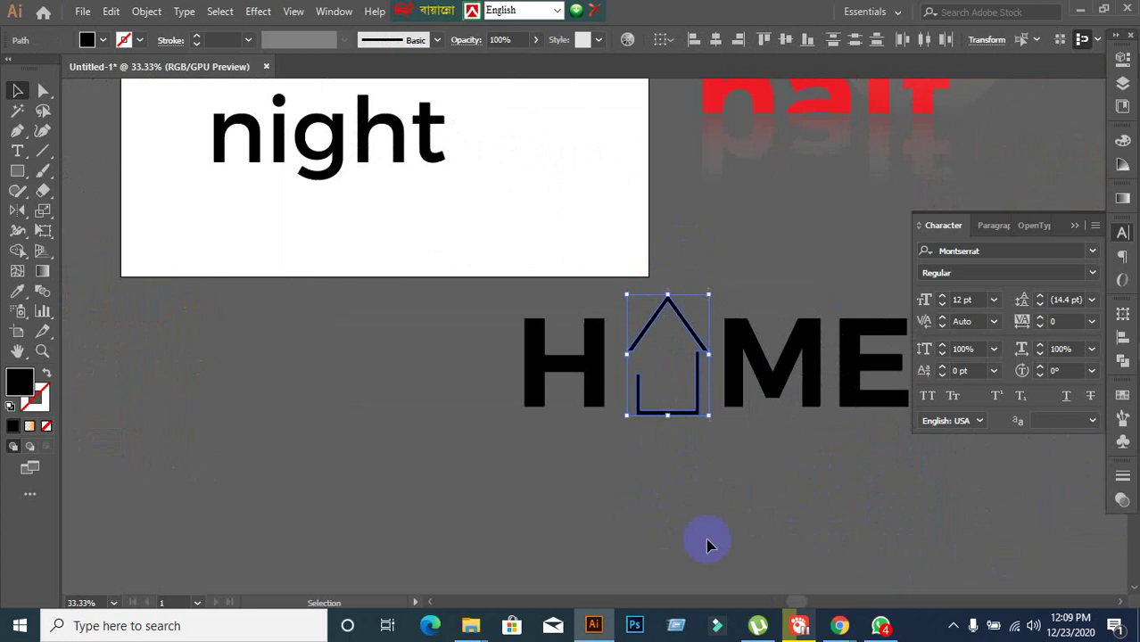
scroll(466, 254, down, 1)
scroll(484, 247, up, 3)
scroll(483, 247, left, 2)
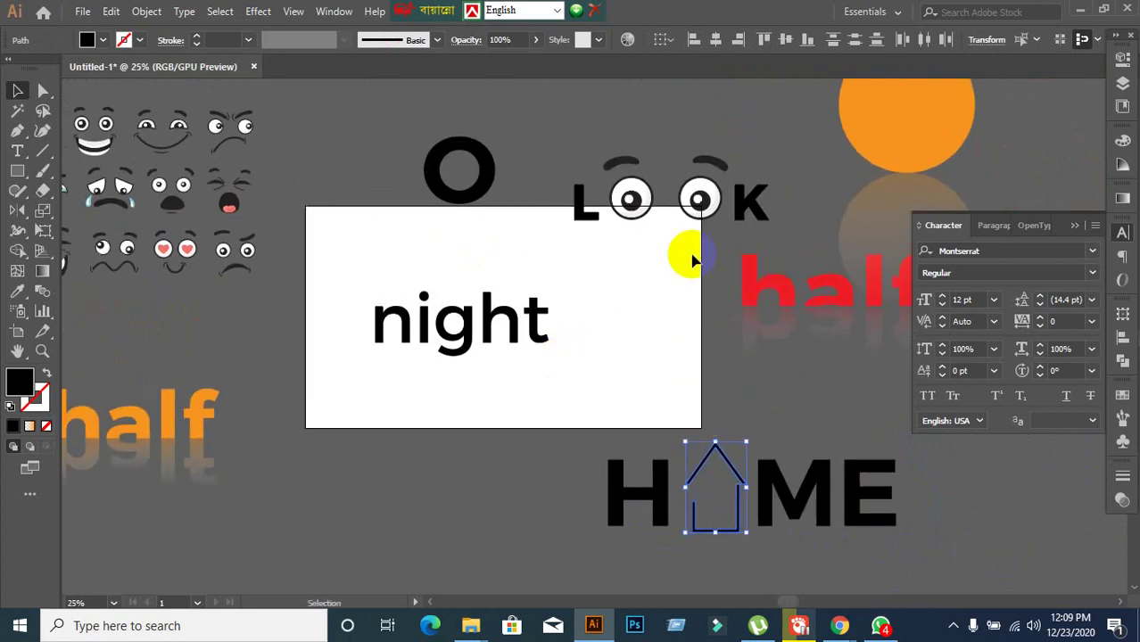
Examine how the cartoon eyes stand in for the two O letters in the LOOK design
click(655, 257)
scroll(655, 257, up, 1)
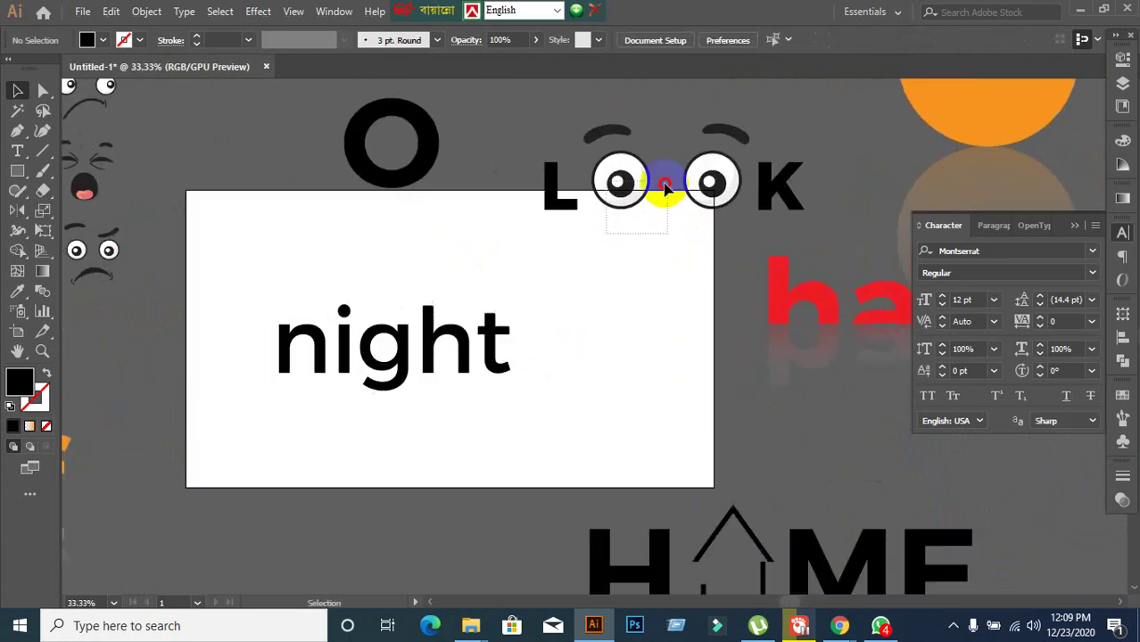
drag(704, 112, 689, 281)
click(636, 258)
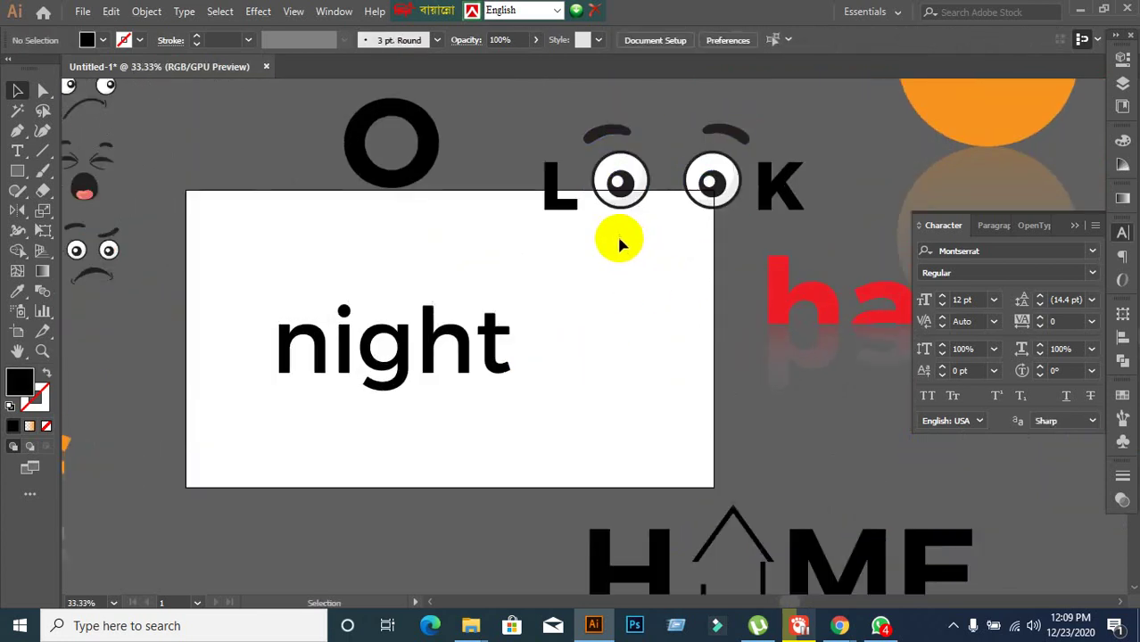
drag(618, 236, 700, 96)
click(652, 282)
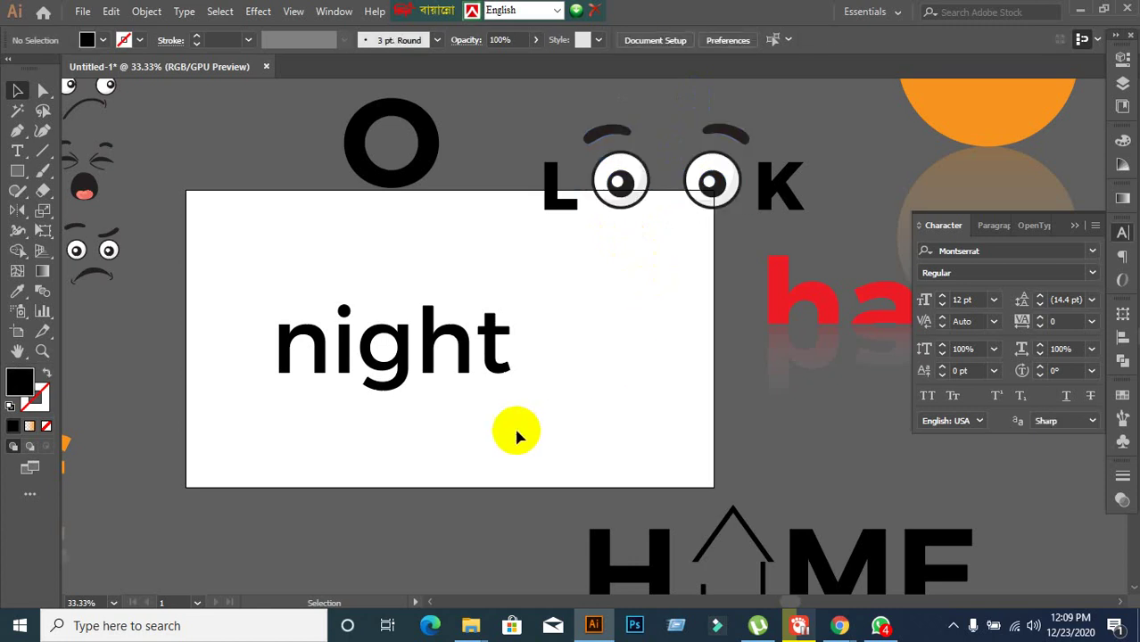
scroll(523, 406, down, 1)
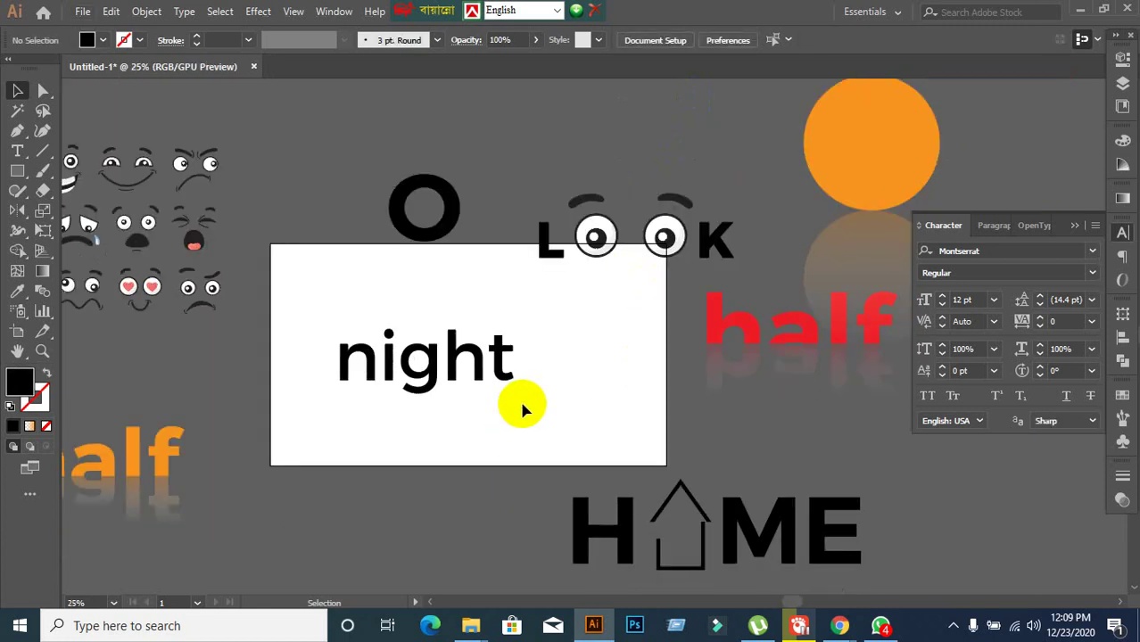
scroll(397, 419, up, 1)
scroll(482, 408, down, 1)
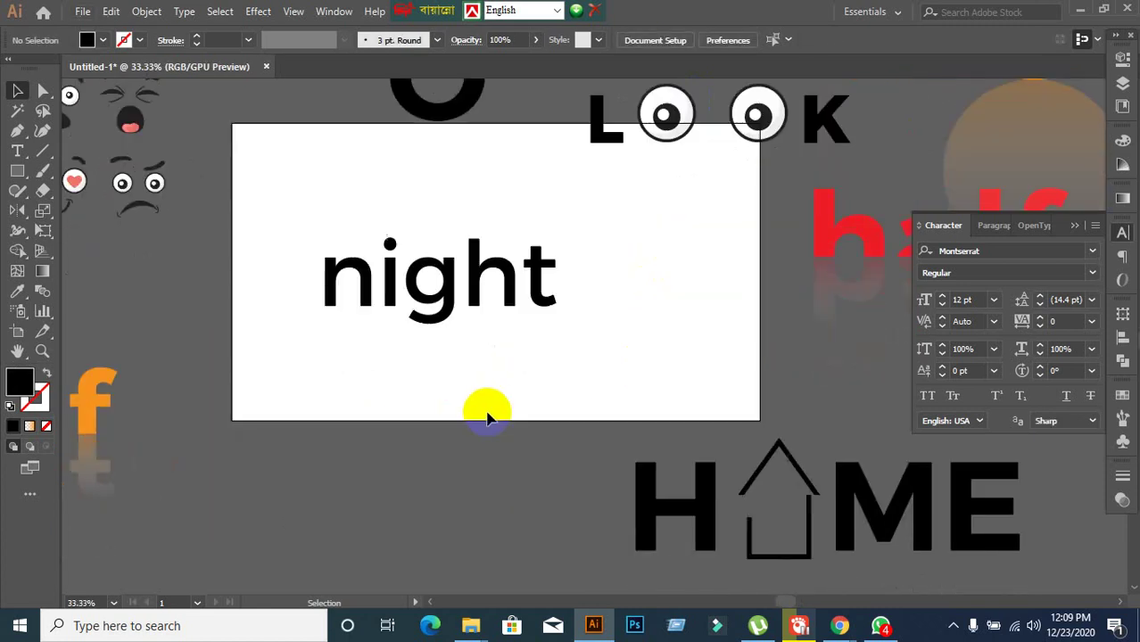
scroll(366, 299, up, 1)
Inspect the separate g, h and i outlines of night for a letter that could become a picture
click(484, 321)
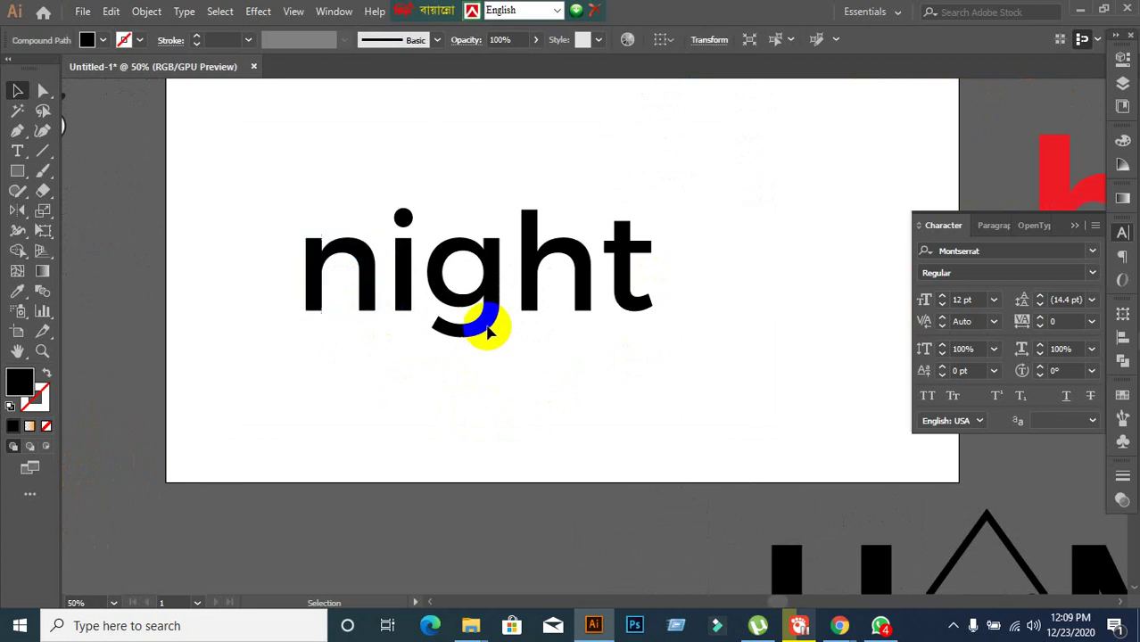
click(586, 337)
click(584, 311)
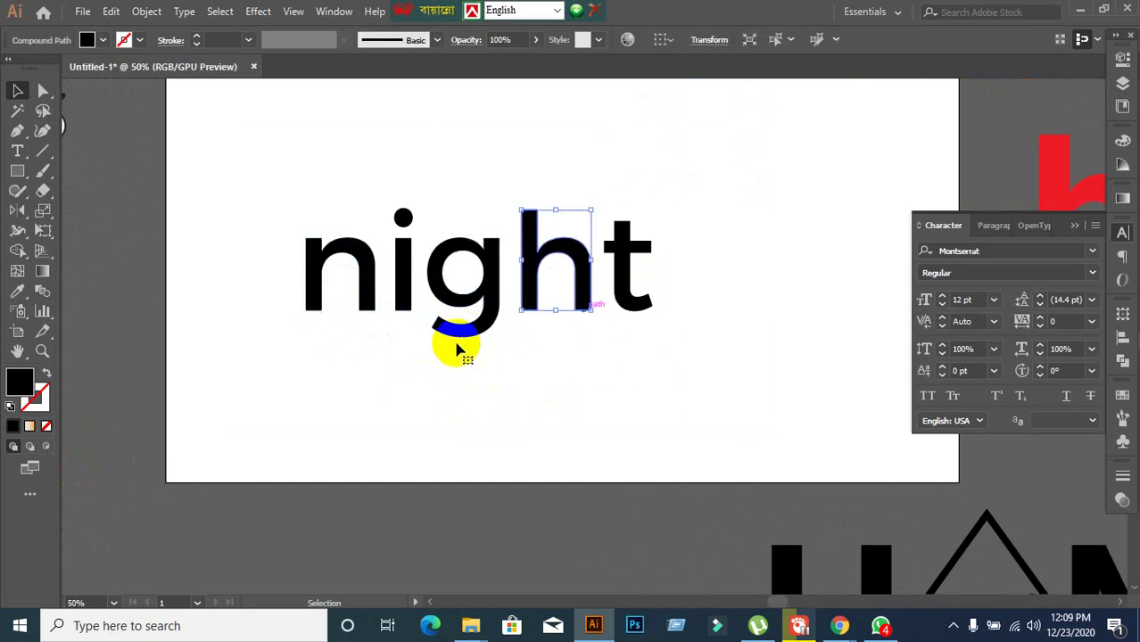
click(401, 296)
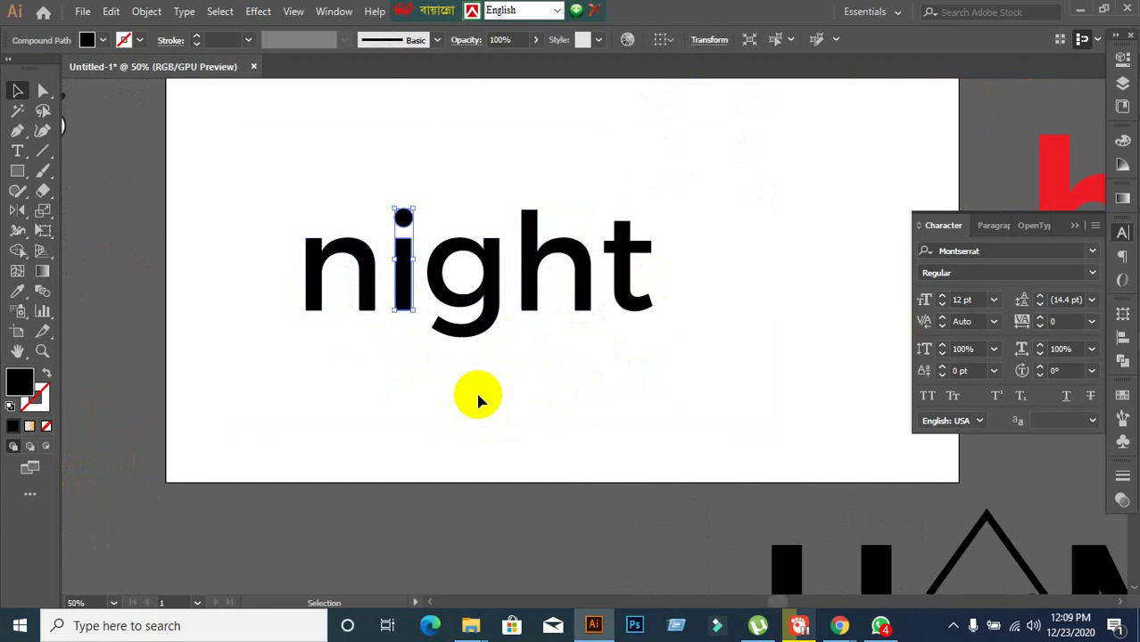
scroll(478, 399, down, 1)
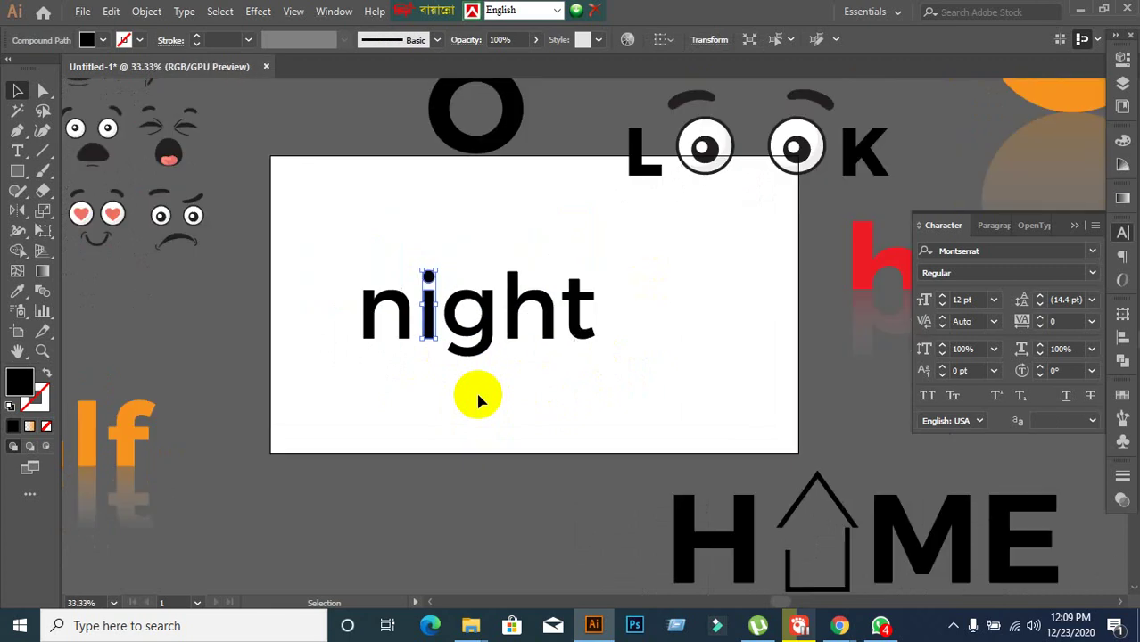
click(479, 400)
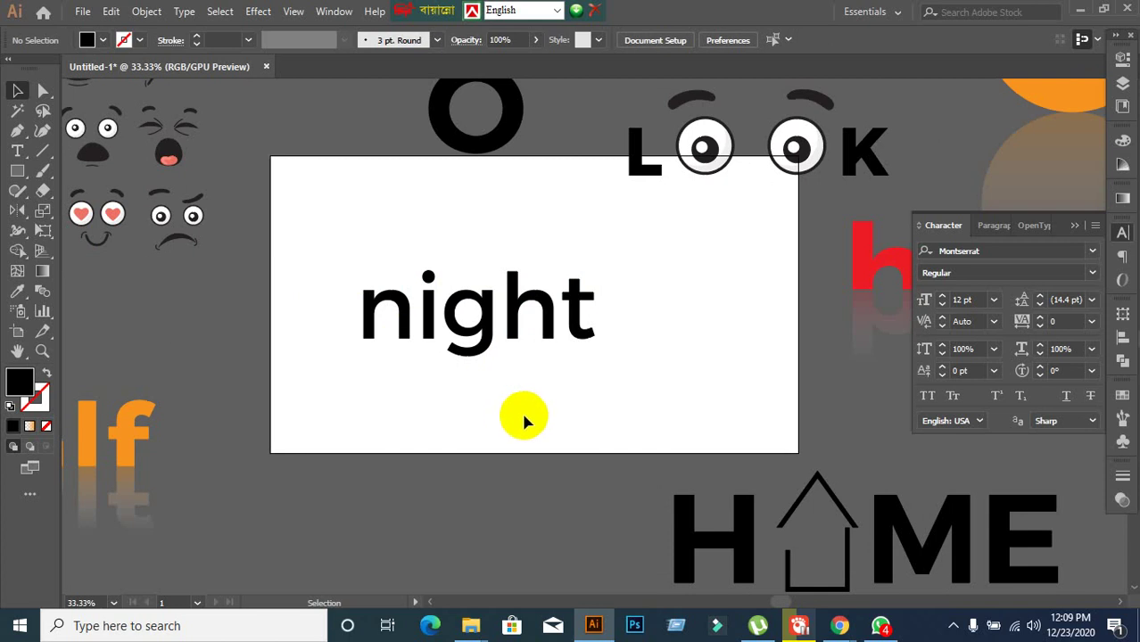
click(486, 334)
click(665, 432)
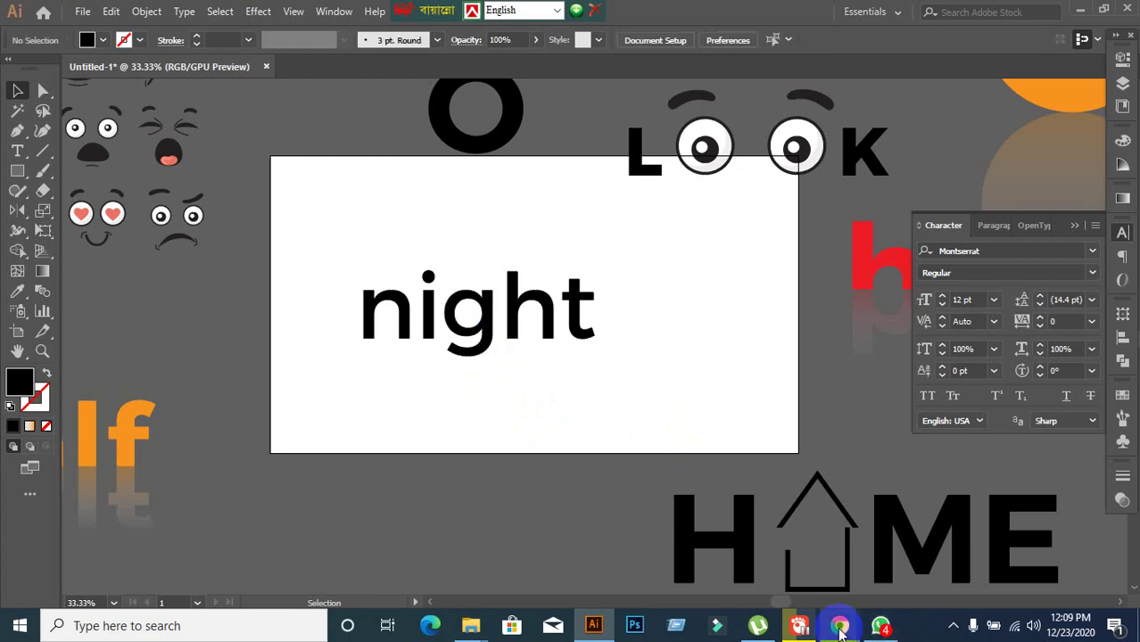
Switch to Chrome to check the Google Meet presentation, and return to the Illustrator document
mouse_move(840, 626)
click(729, 568)
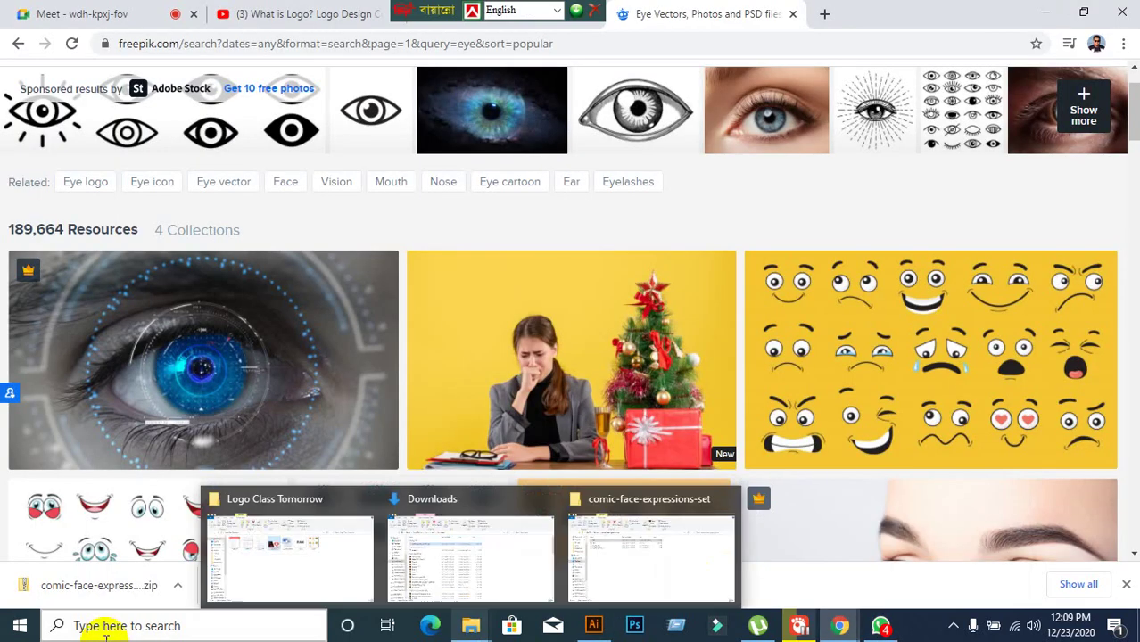
click(82, 13)
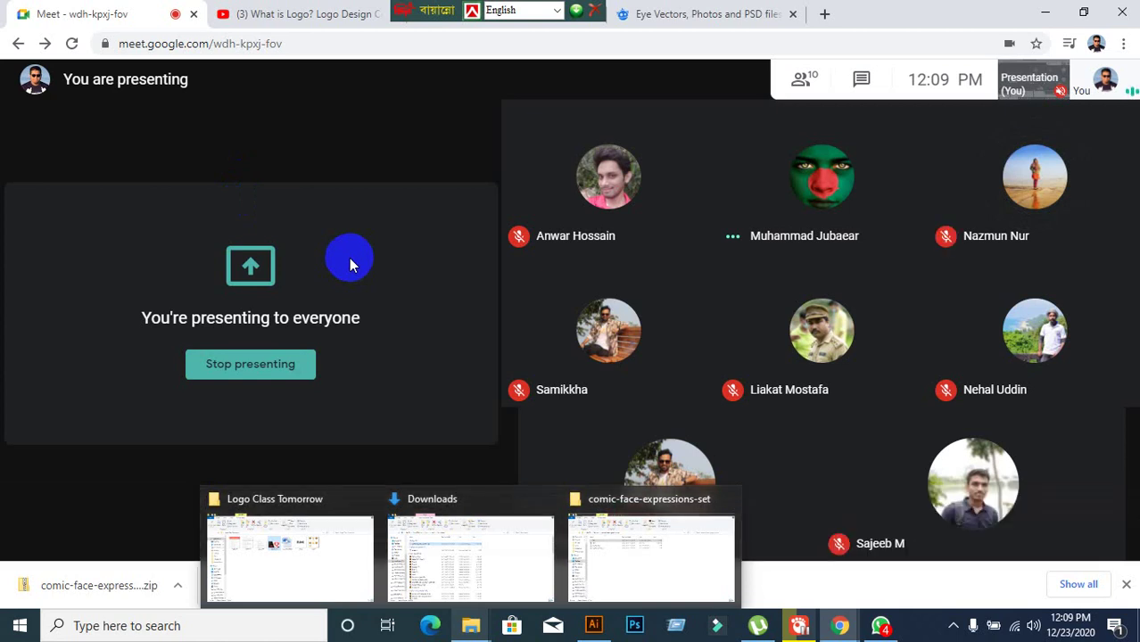
click(593, 625)
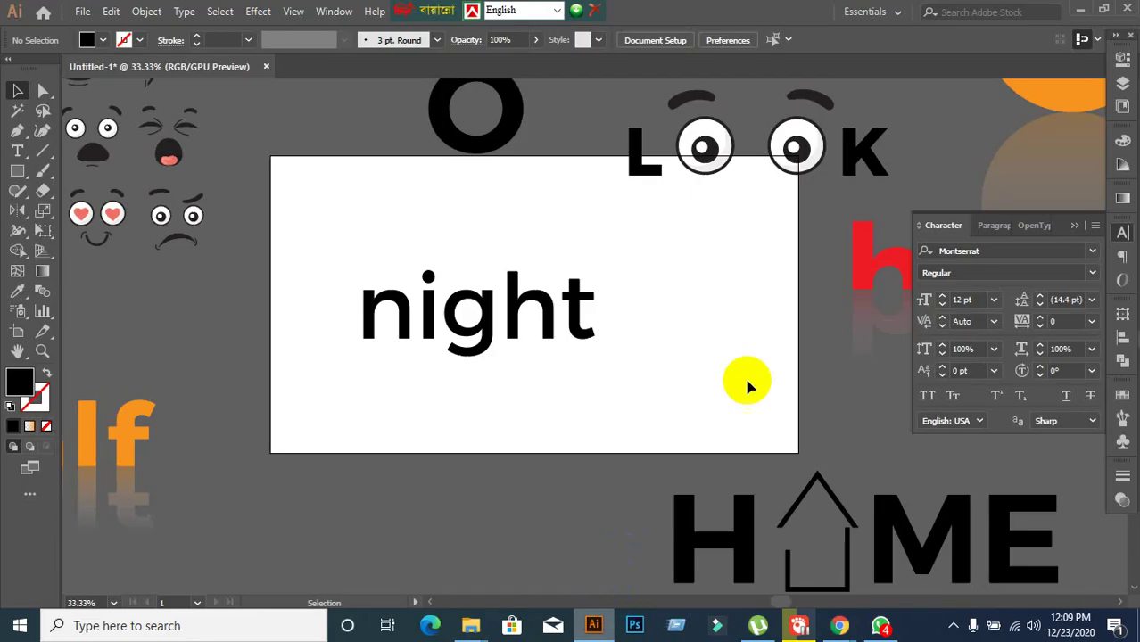
Try deleting the letter g from night, undo the deletion and clear the selection
scroll(499, 339, up, 2)
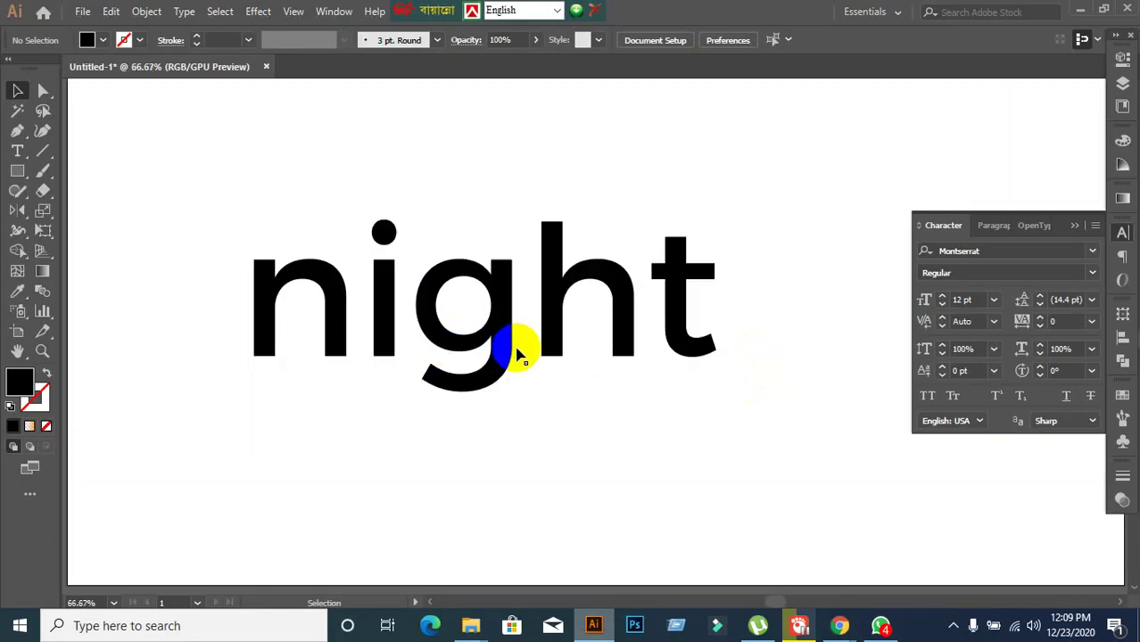
scroll(525, 349, down, 1)
click(509, 343)
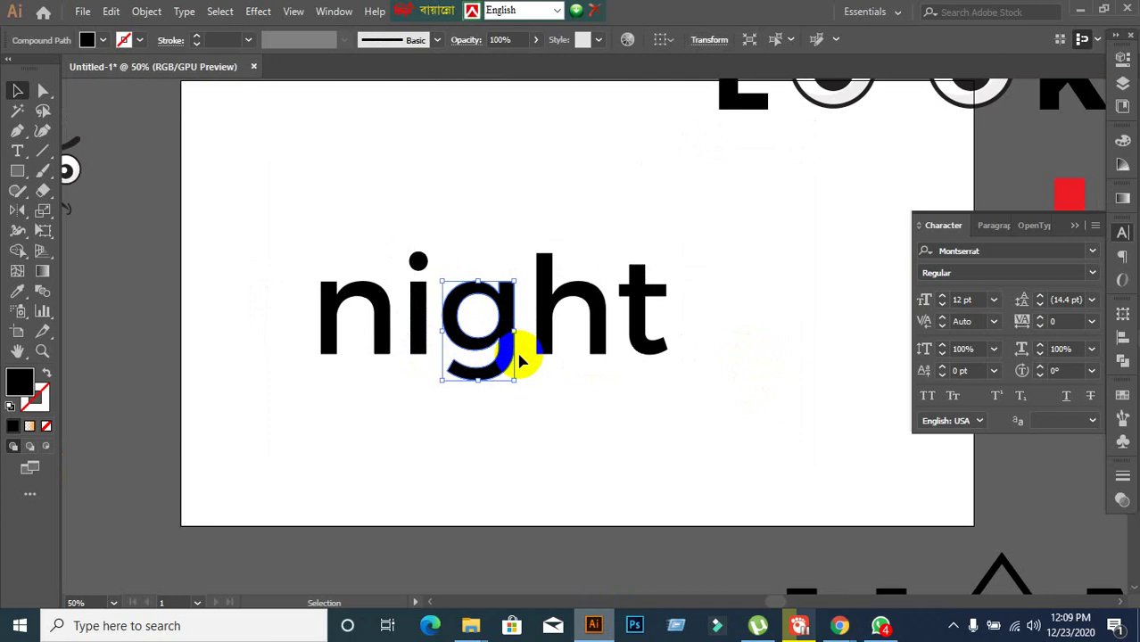
key(Delete)
key(ctrl+z)
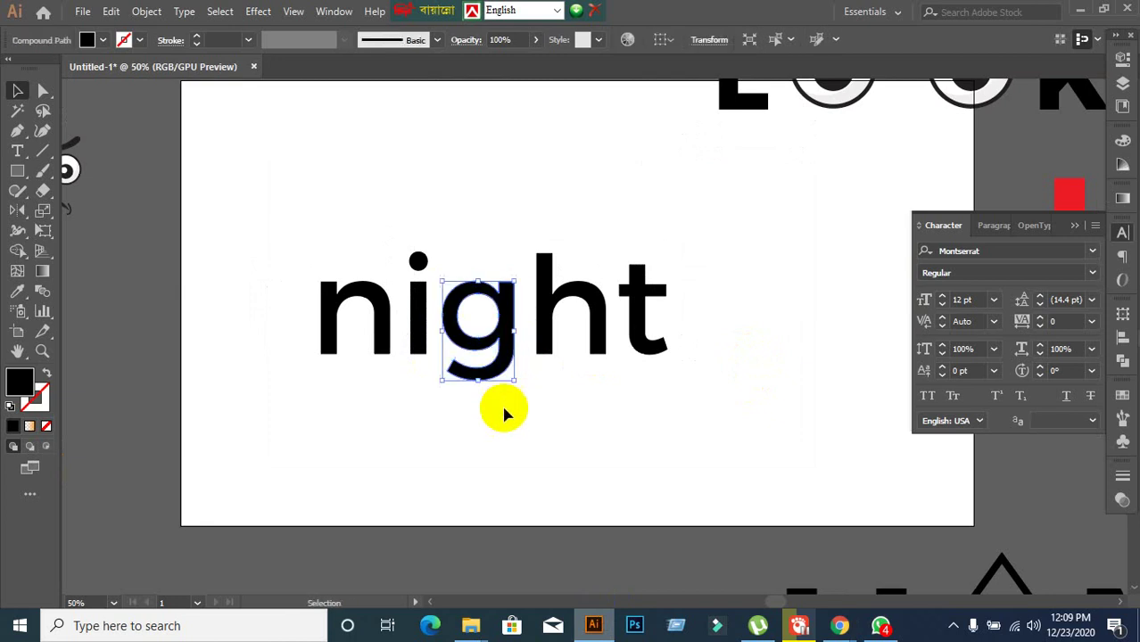
key(ctrl+shift+a)
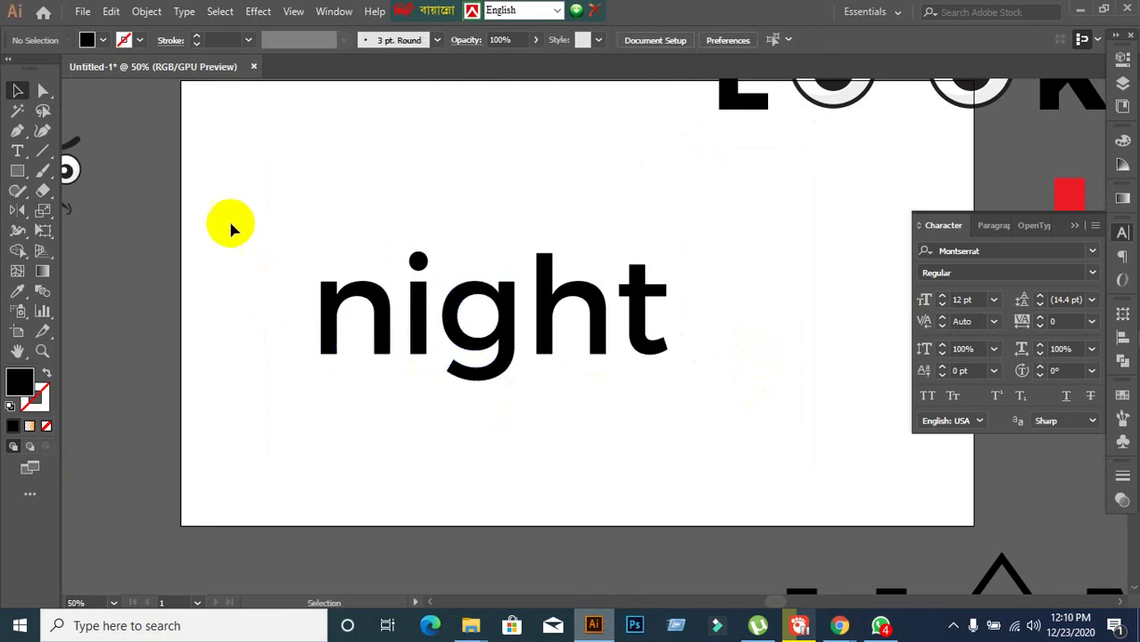
Add a Montserrat letter U above night, enlarge it to about 246.5 pt and place it beside the t
click(18, 151)
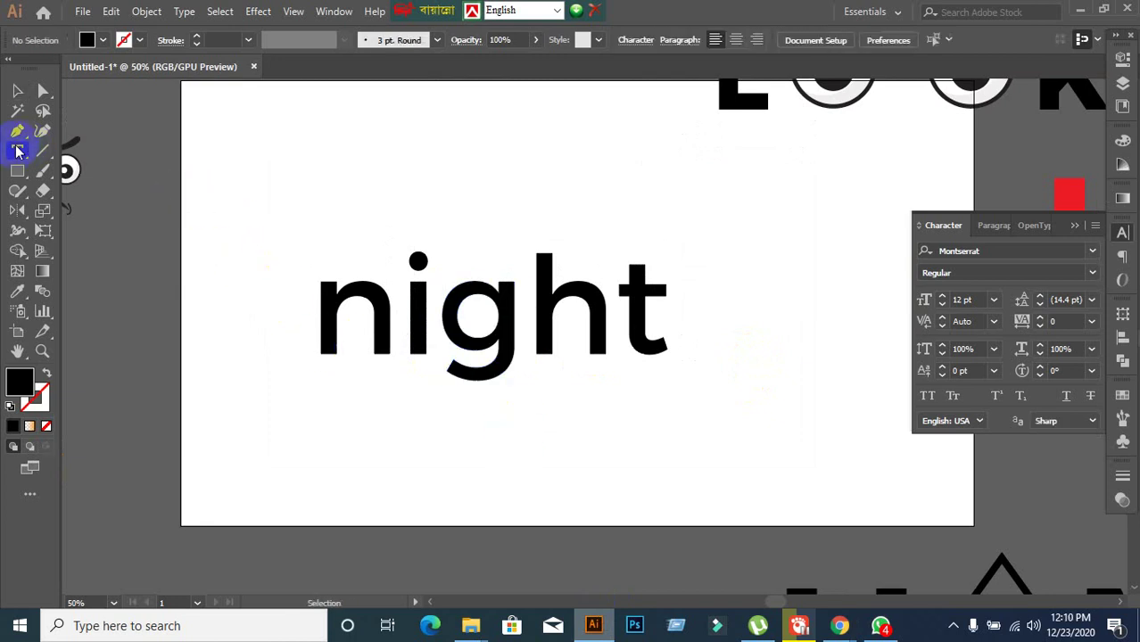
click(399, 173)
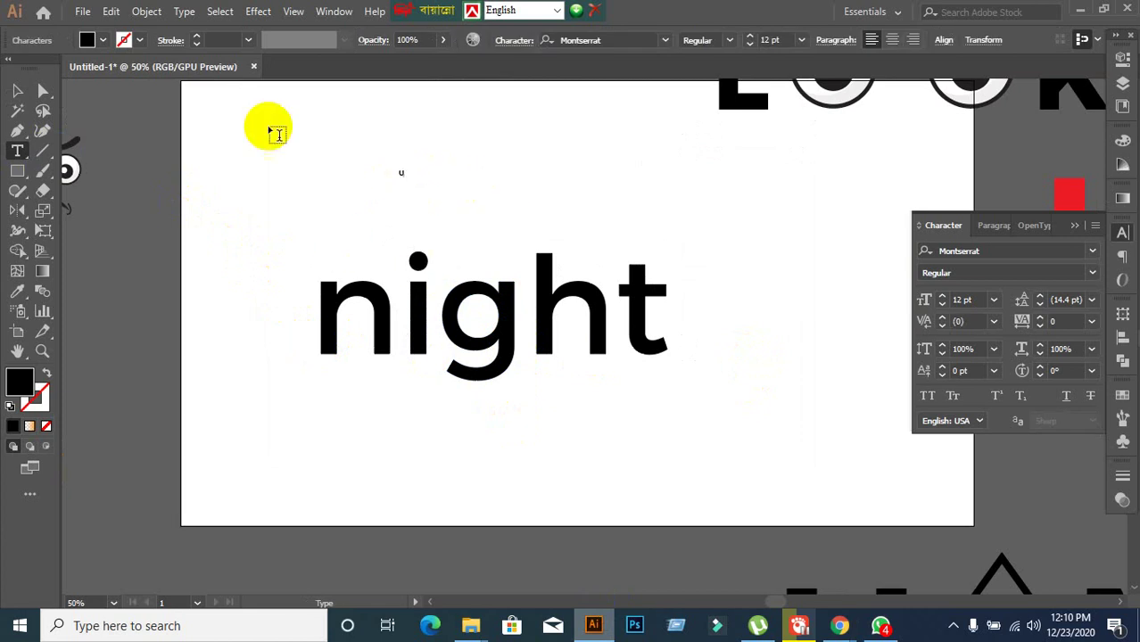
click(17, 90)
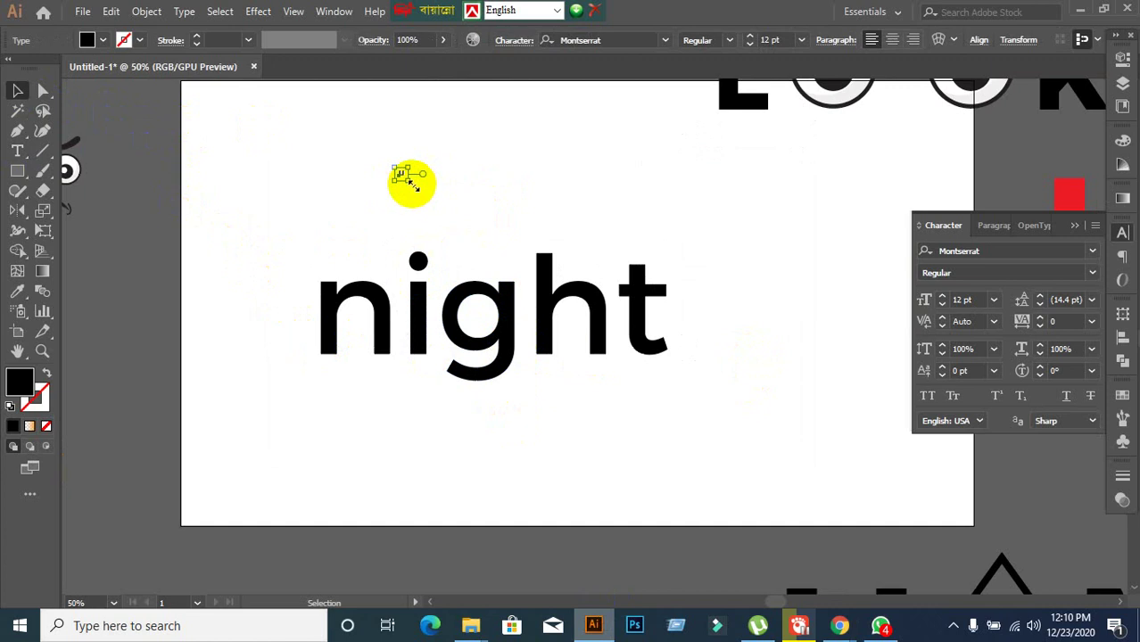
drag(412, 185, 713, 443)
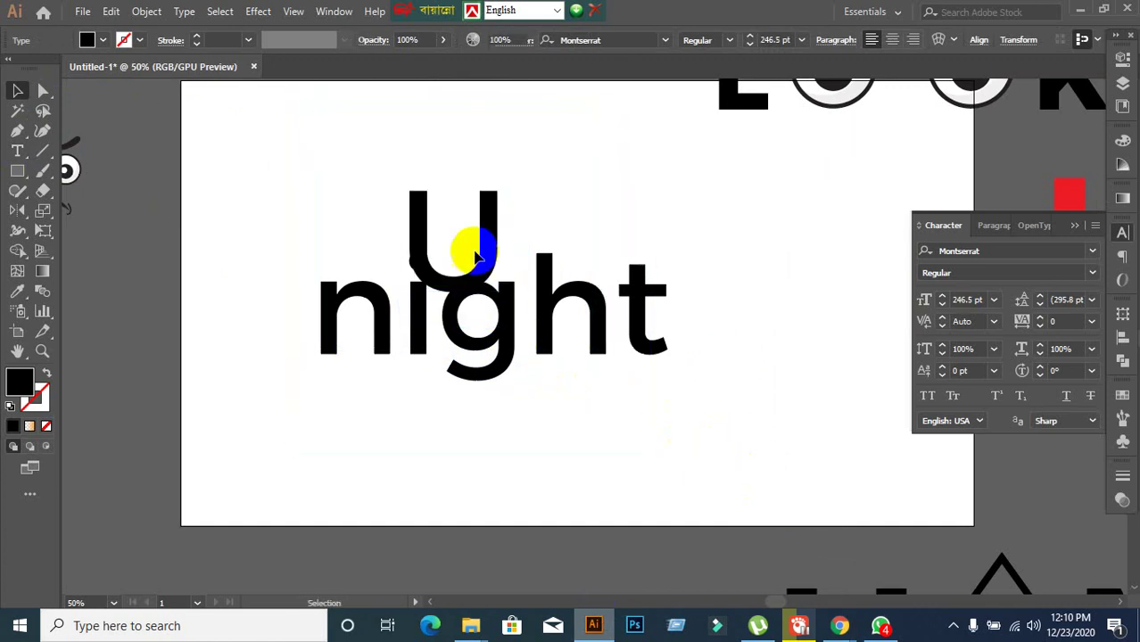
drag(496, 242, 796, 281)
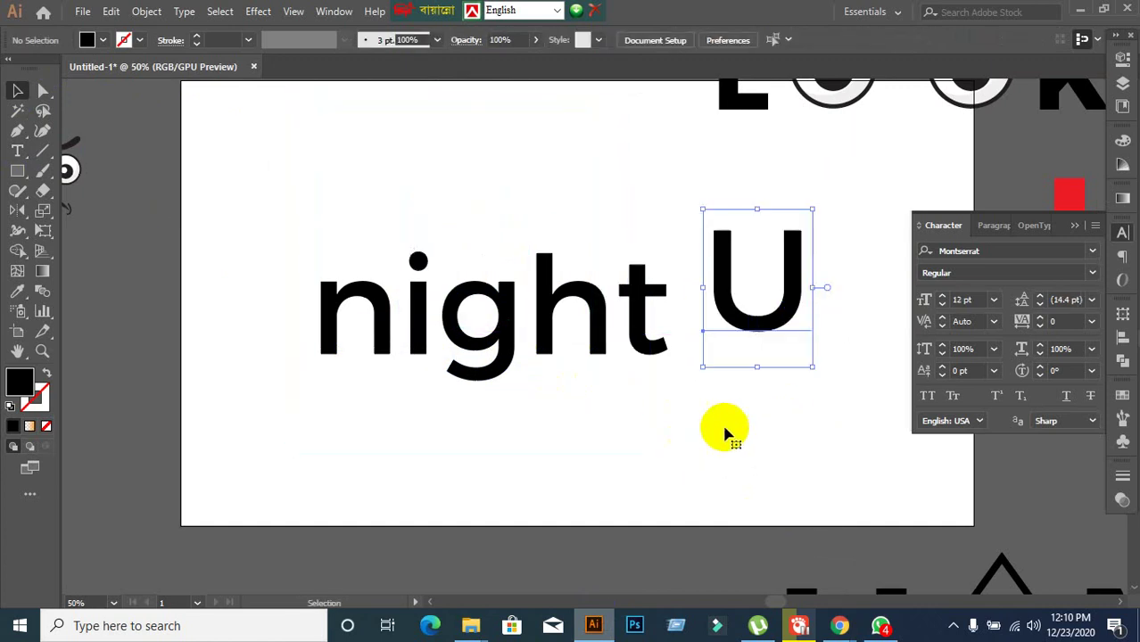
click(678, 410)
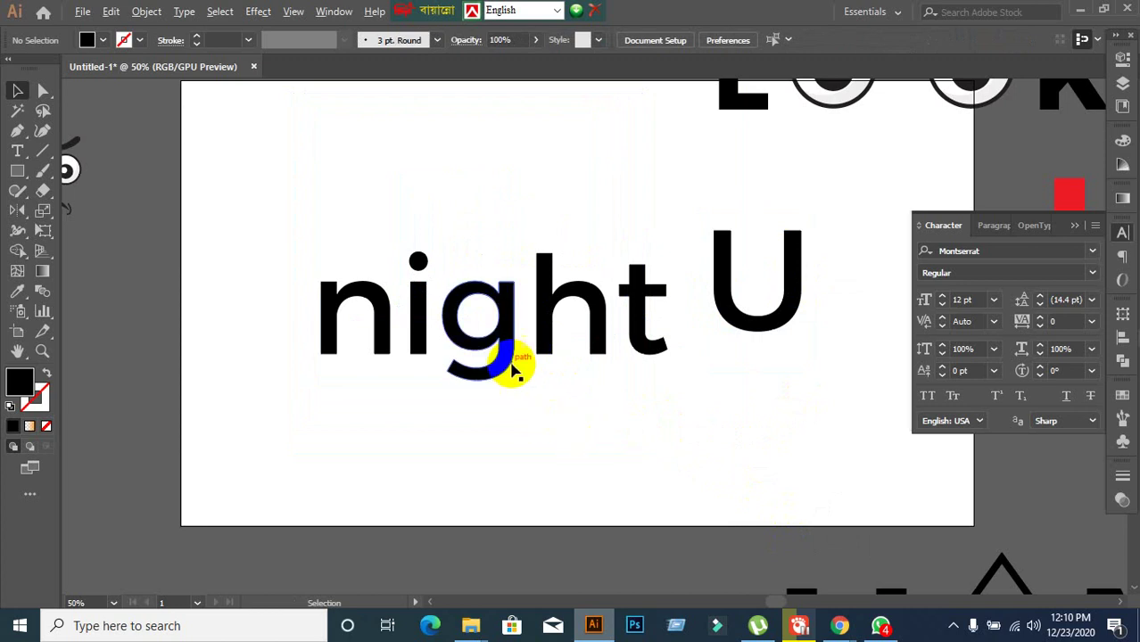
Try deleting the letter g from night, undo the deletion and clear the selection
alt+scroll(526, 337, up, 1)
alt+scroll(526, 335, down, 1)
click(522, 312)
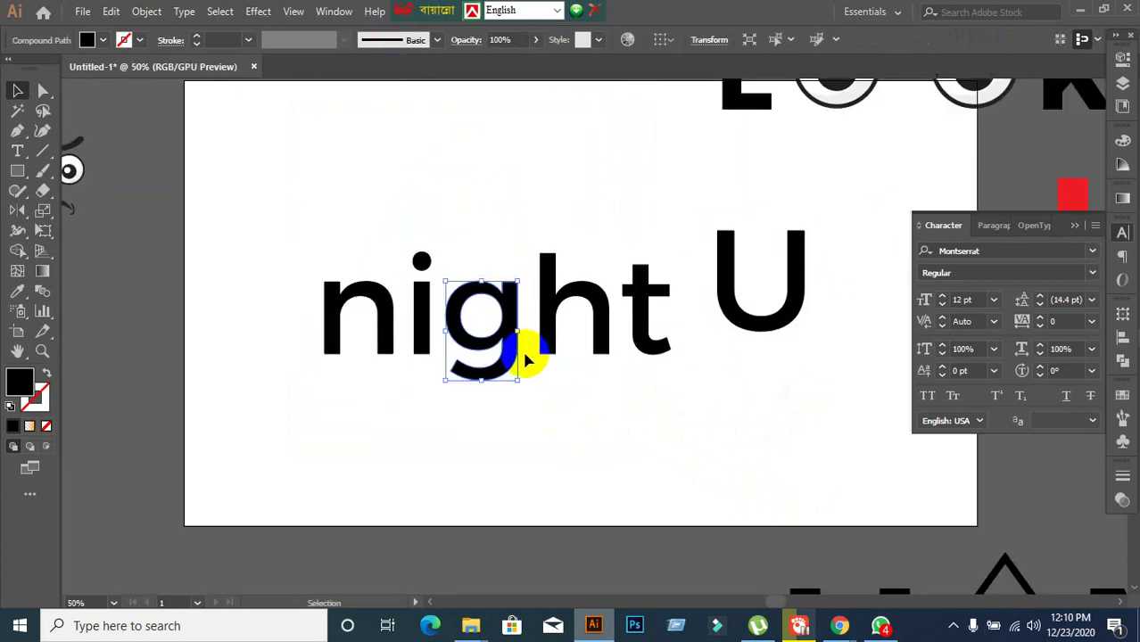
drag(527, 356, 274, 250)
key(Delete)
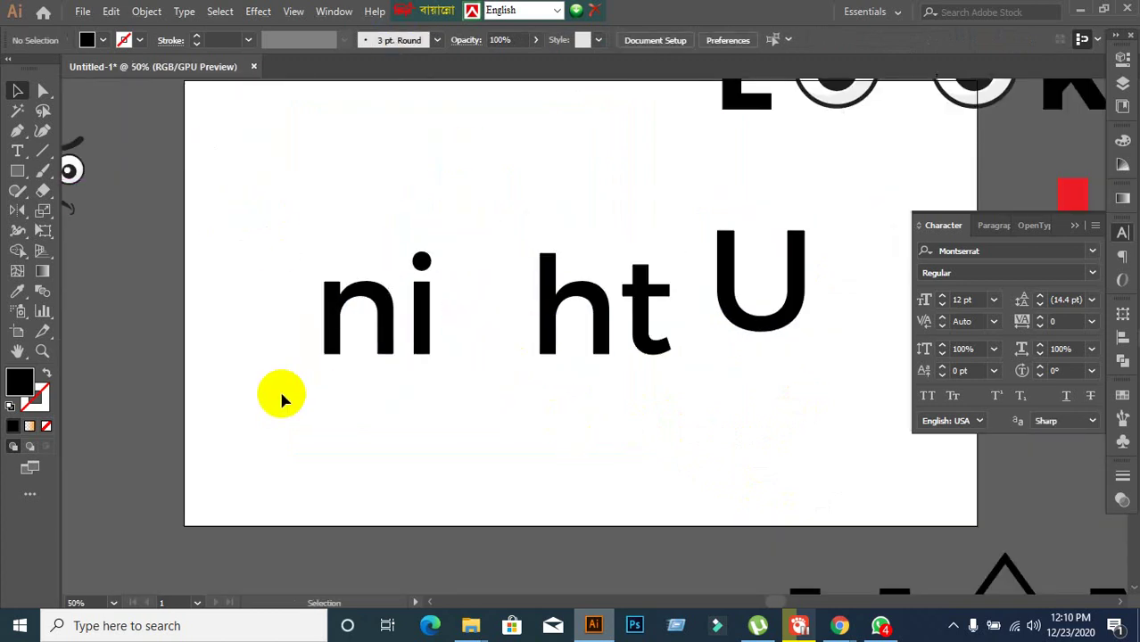
drag(776, 332, 723, 354)
key(ctrl+z)
key(ctrl+z)
key(ctrl+z)
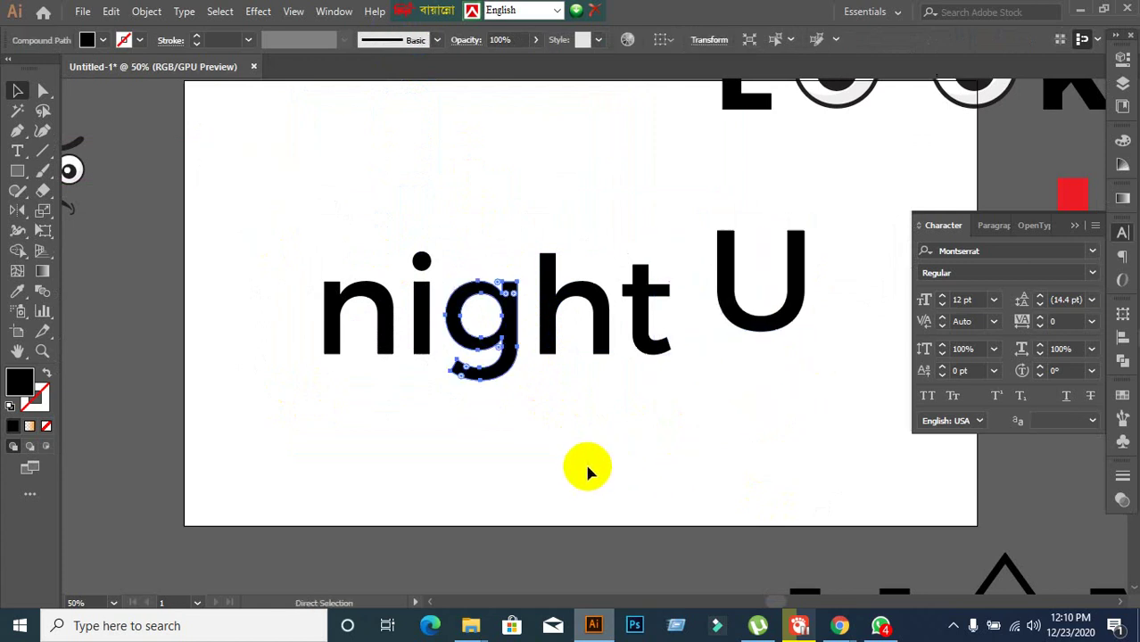
click(605, 436)
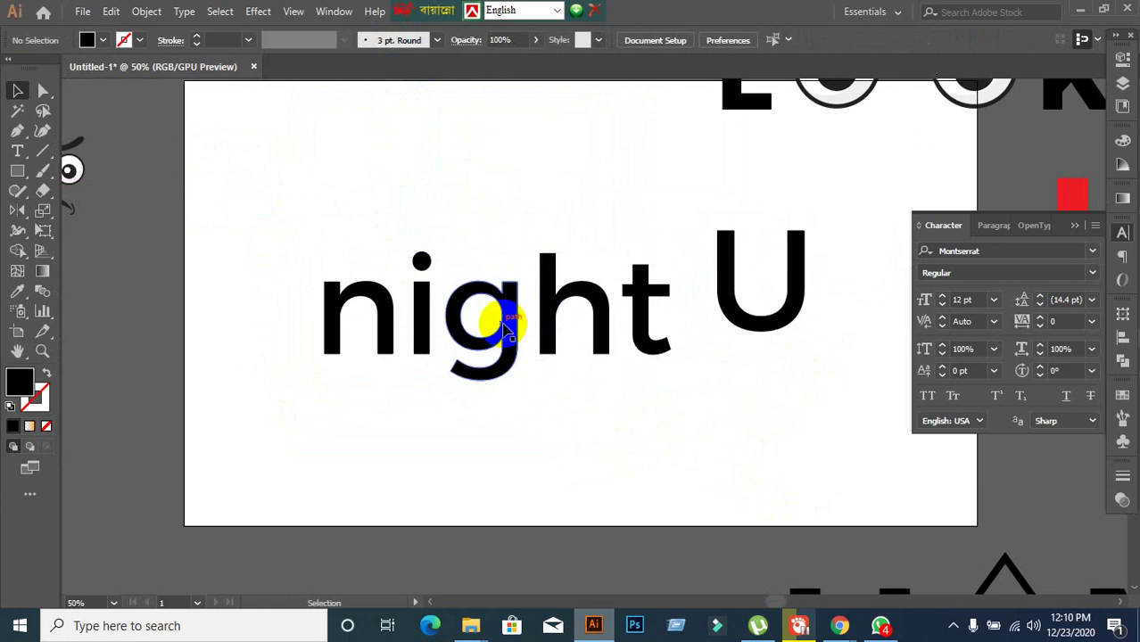
Try swapping the g for the U by moving the g above the word, and undo both moves
drag(511, 343, 476, 171)
click(517, 295)
drag(774, 330, 510, 376)
scroll(600, 430, up, 1)
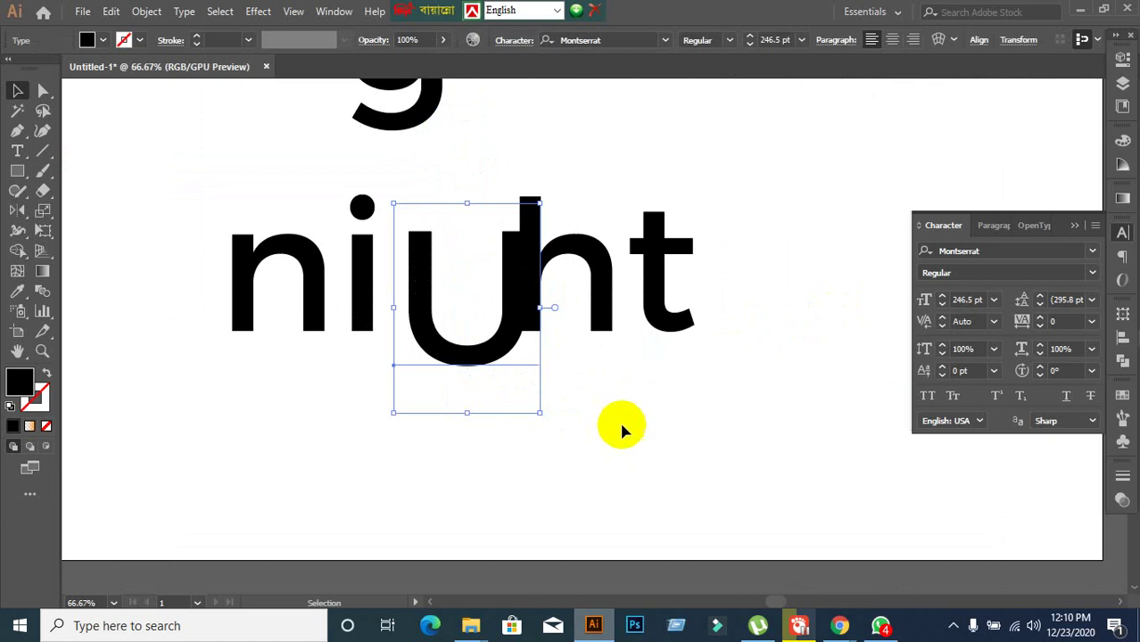
key(ctrl+z)
key(ctrl+z)
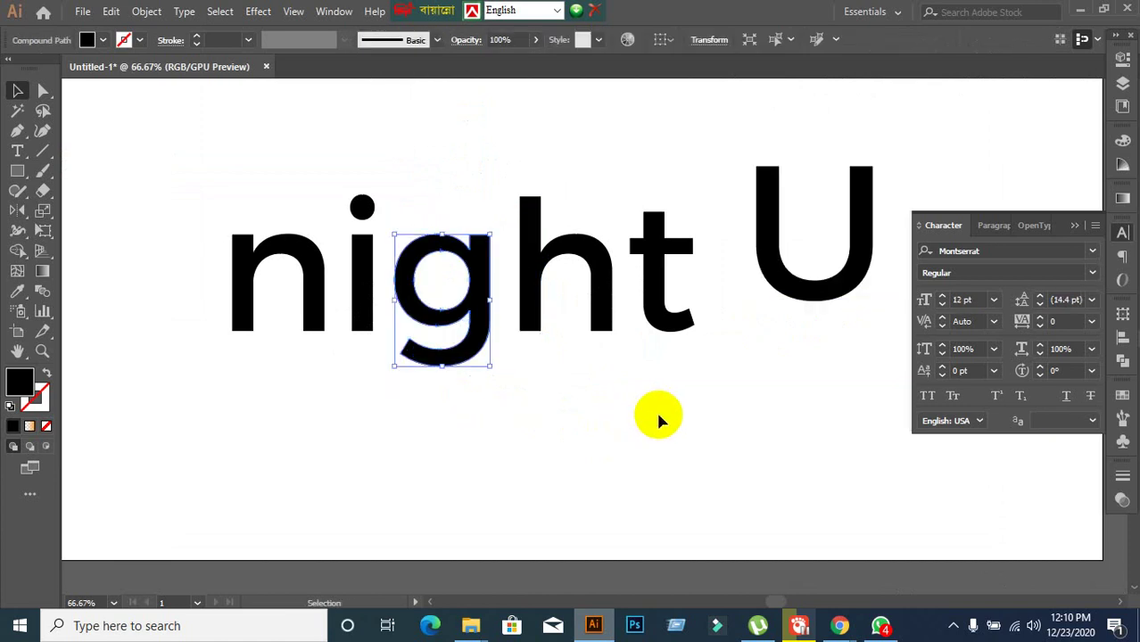
Lay the U over the g to compare their shapes and try scaling the U down
drag(793, 284, 455, 364)
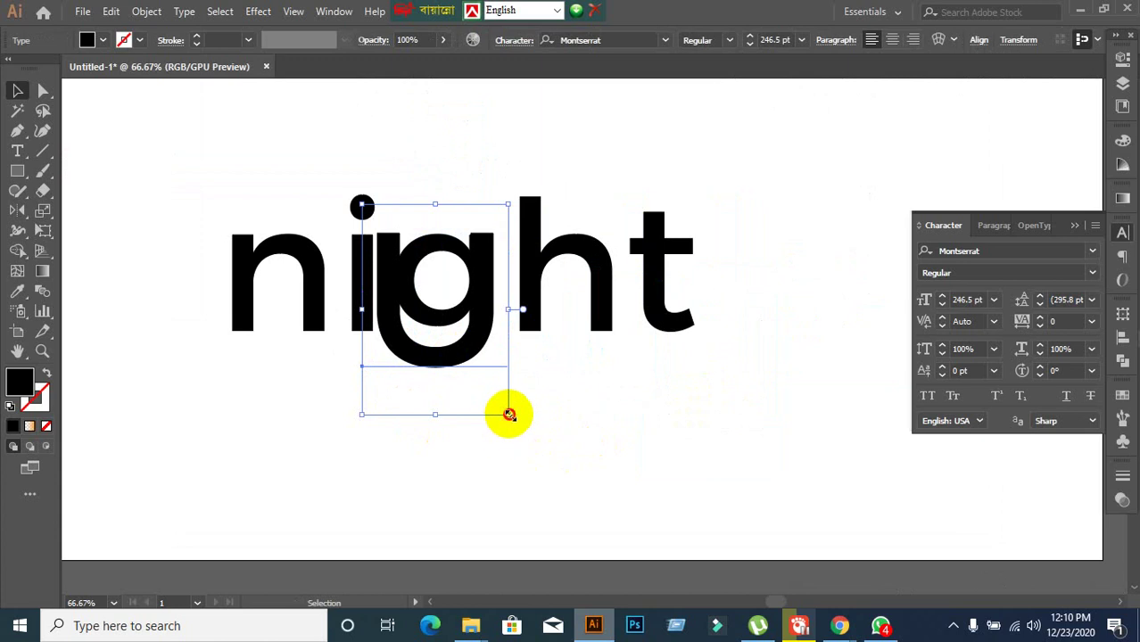
drag(509, 415, 480, 380)
click(576, 430)
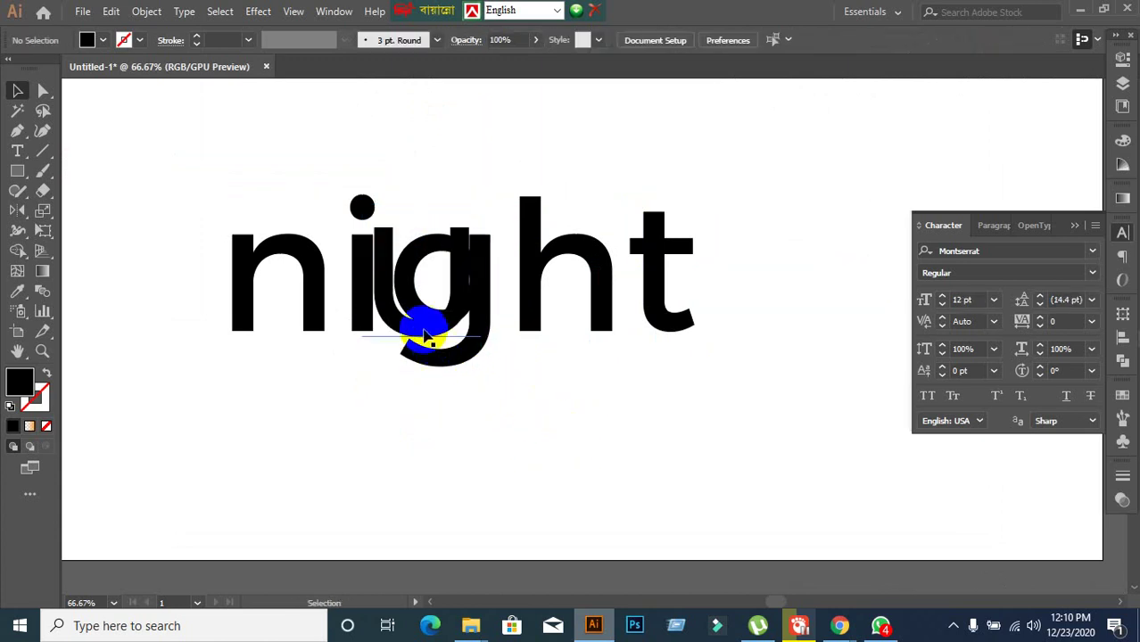
click(427, 333)
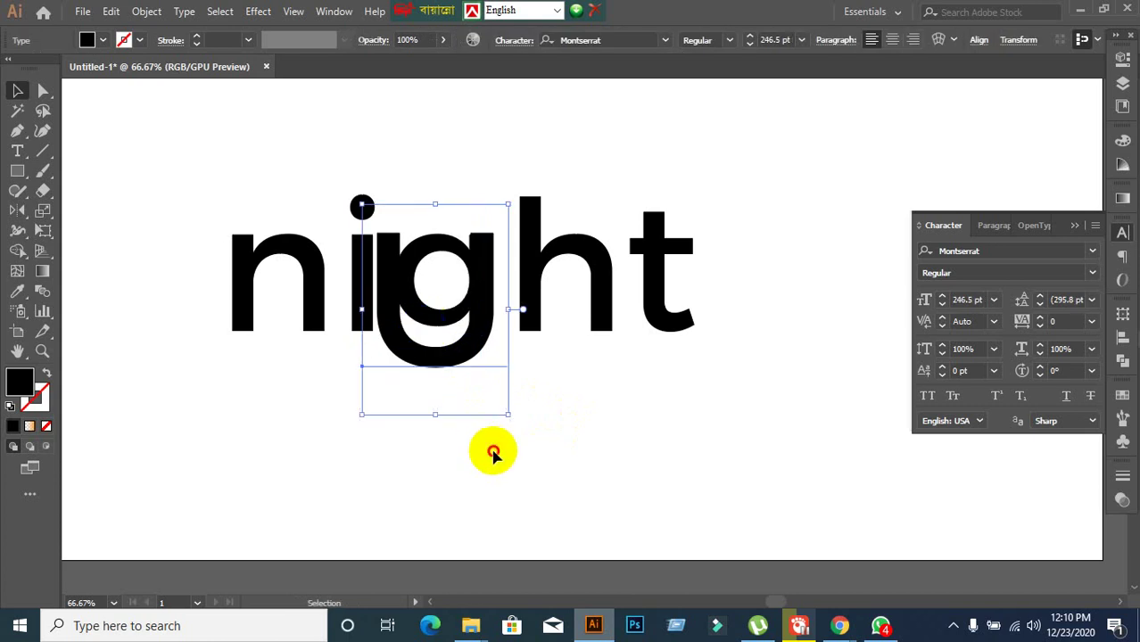
Move the U onto the end of night and convert it to outlines
drag(442, 336, 766, 355)
right_click(766, 355)
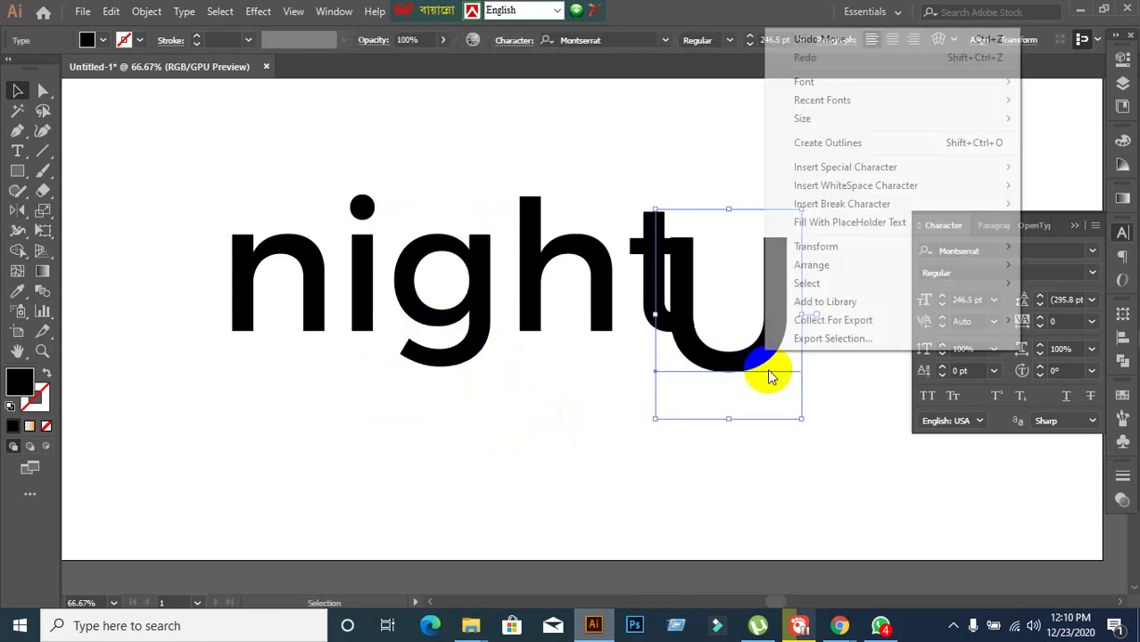
click(809, 154)
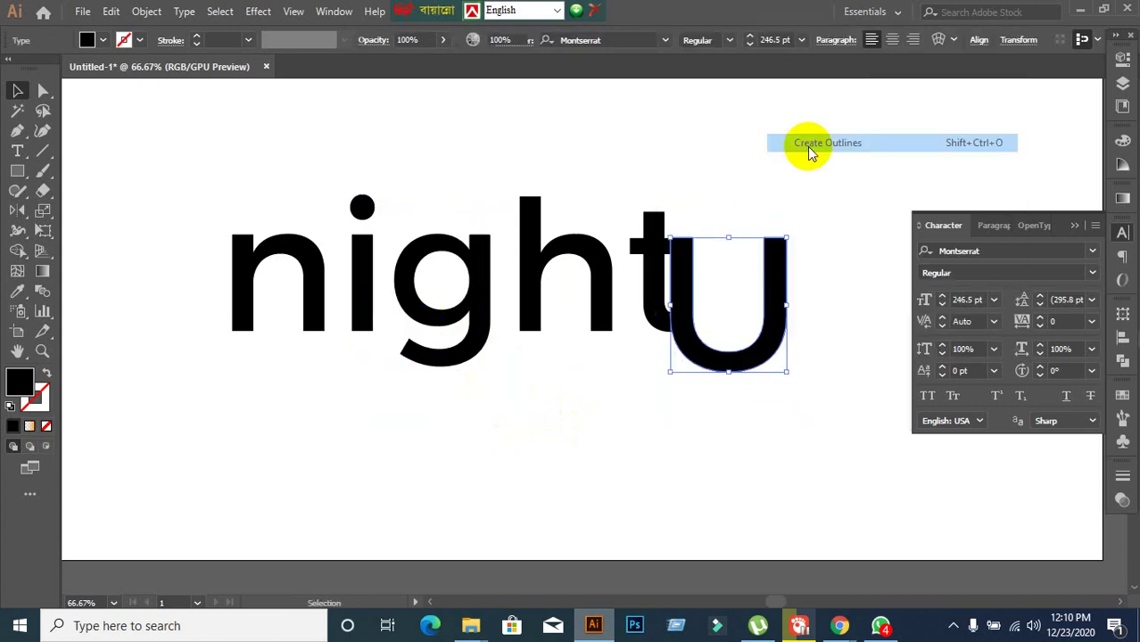
Delete the letter g from night and move the outlined U below the gap
click(535, 165)
drag(465, 275, 339, 509)
key(Delete)
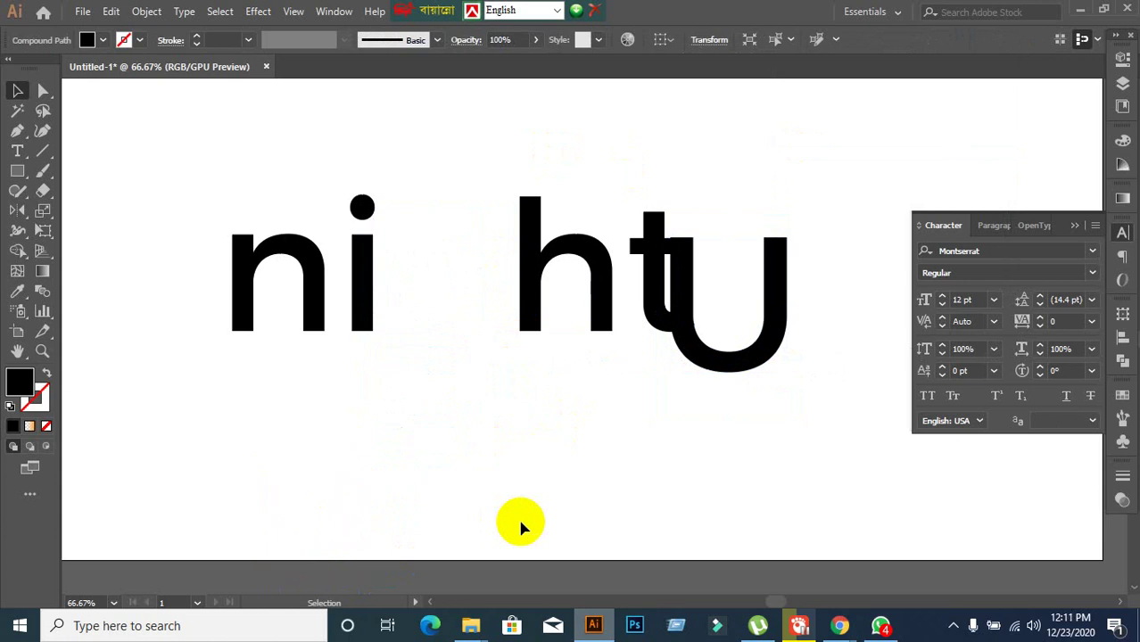
drag(724, 364, 466, 437)
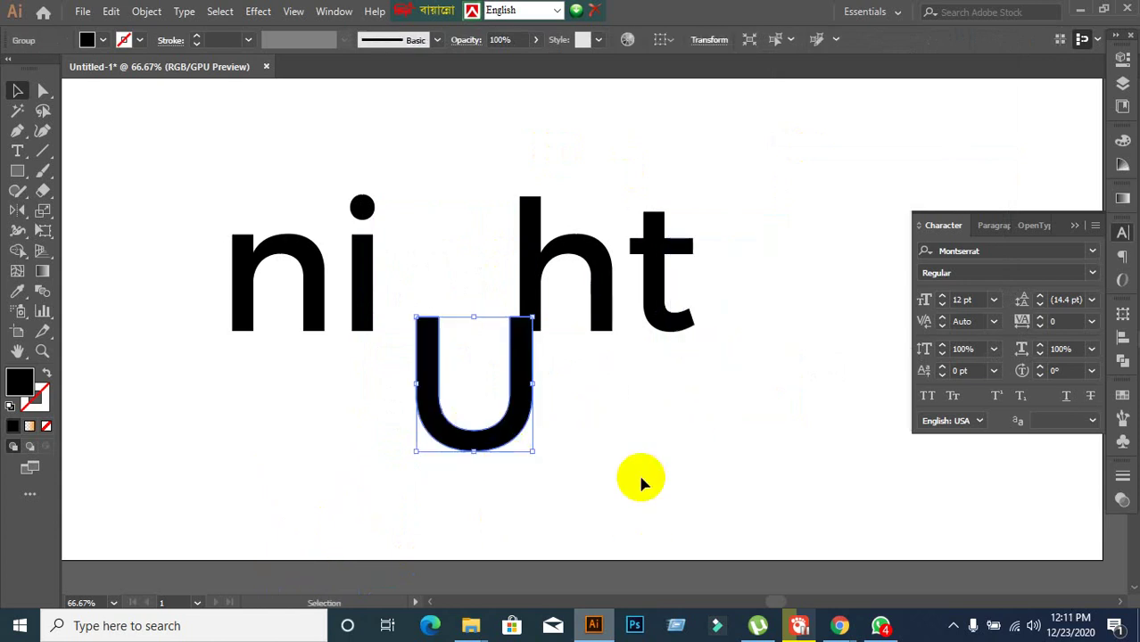
click(529, 506)
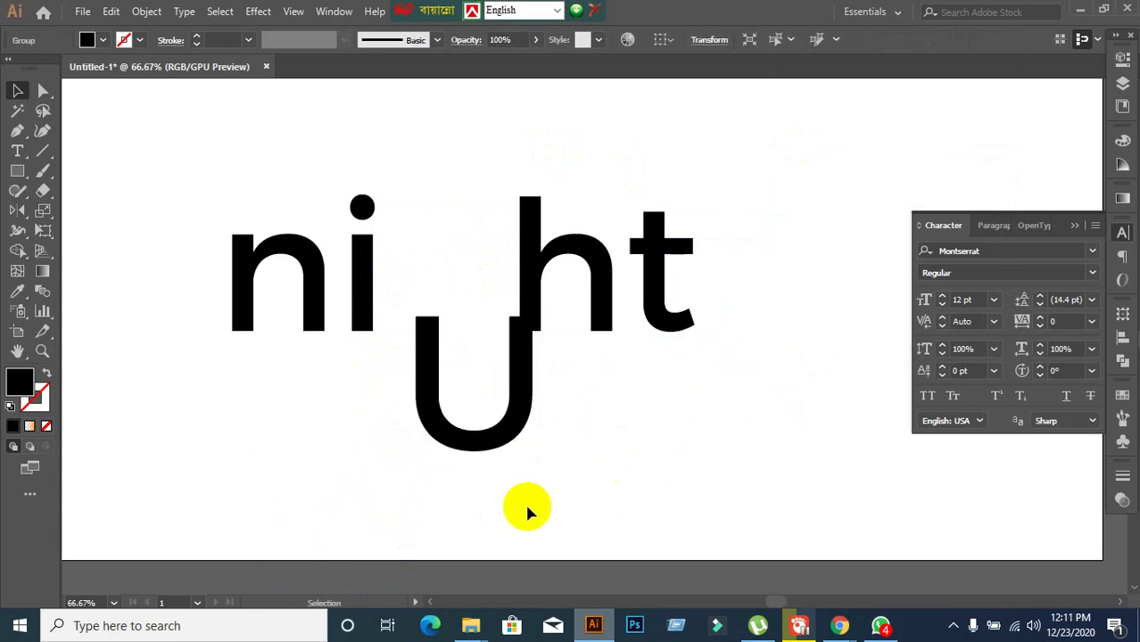
Draw a diagonal line across the U's lower curve and remove the part left of it with Shape Builder
click(43, 152)
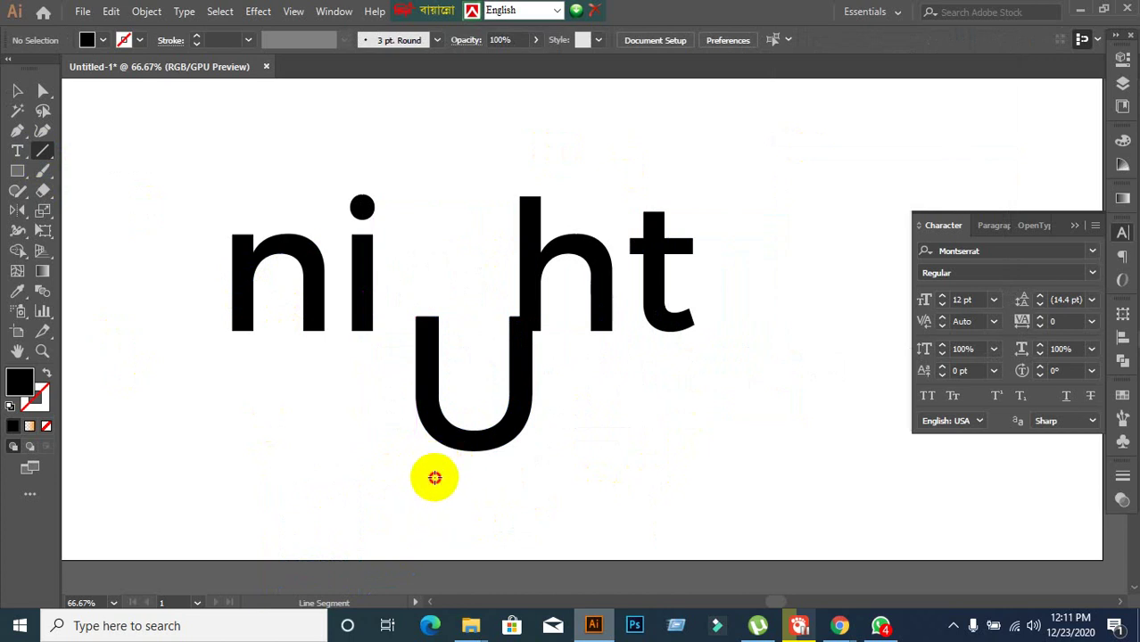
drag(435, 479, 487, 401)
click(17, 92)
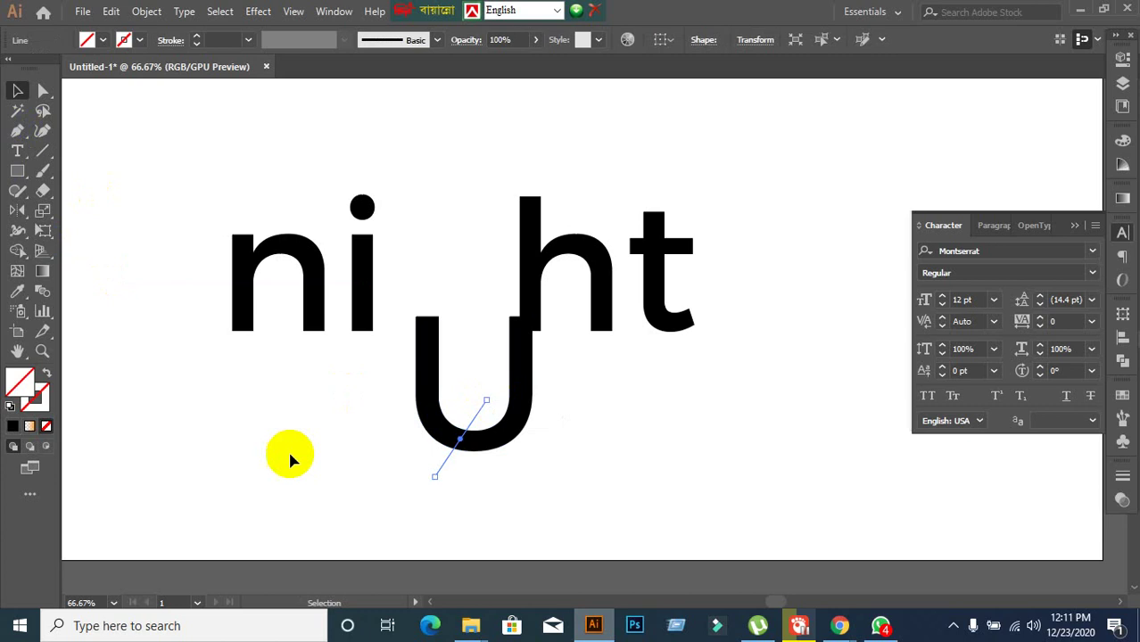
drag(306, 413, 516, 475)
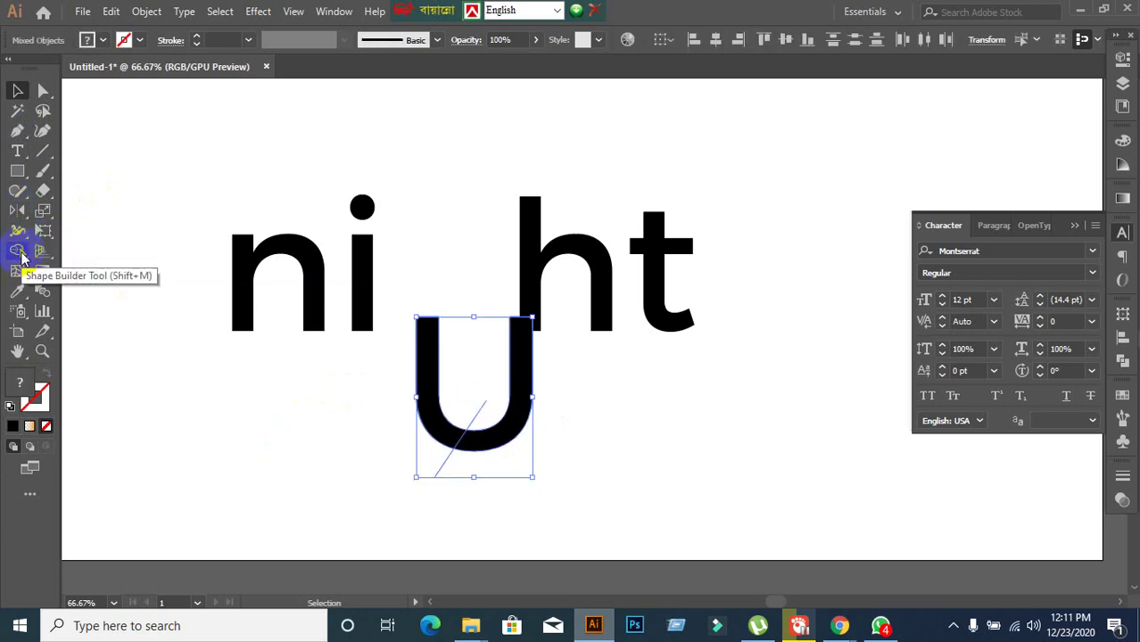
click(21, 256)
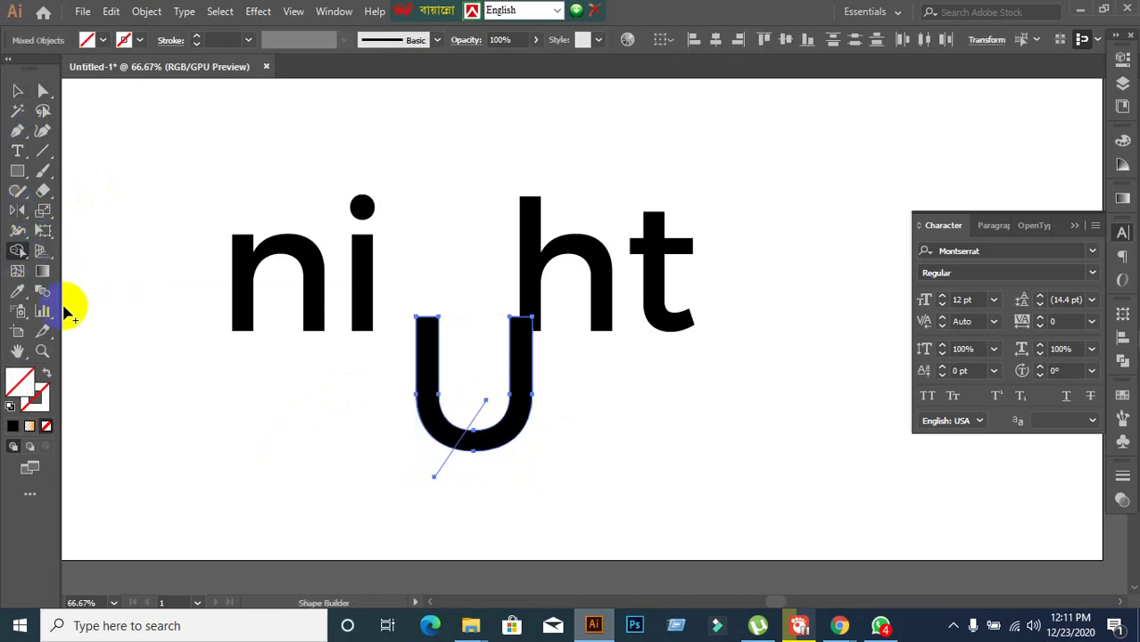
alt+click(438, 422)
scroll(460, 496, up, 2)
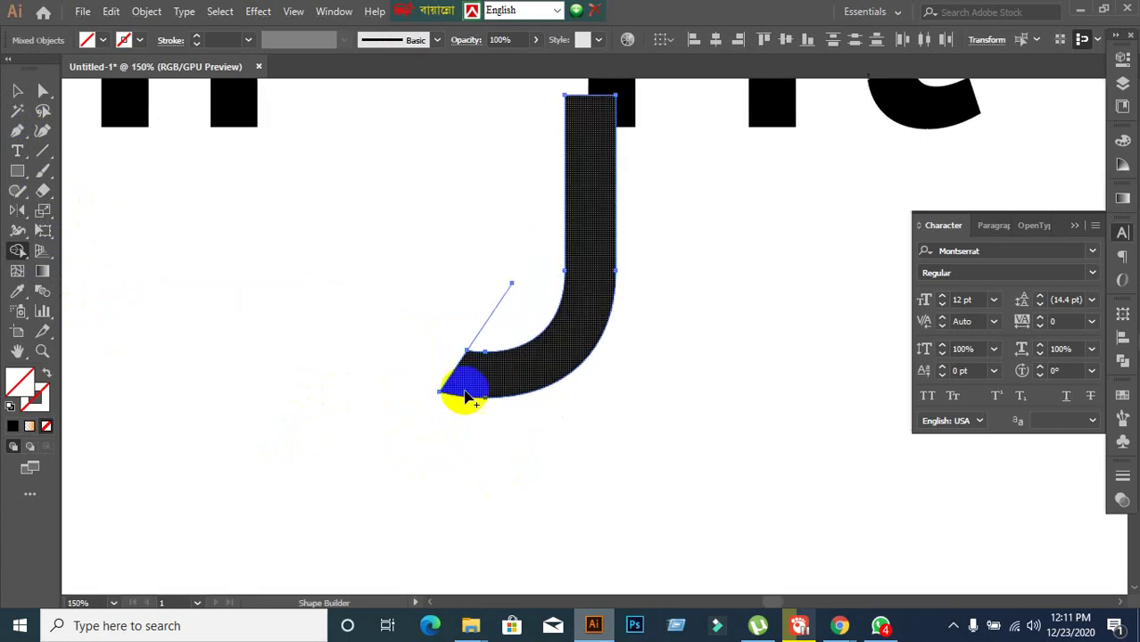
scroll(522, 351, down, 2)
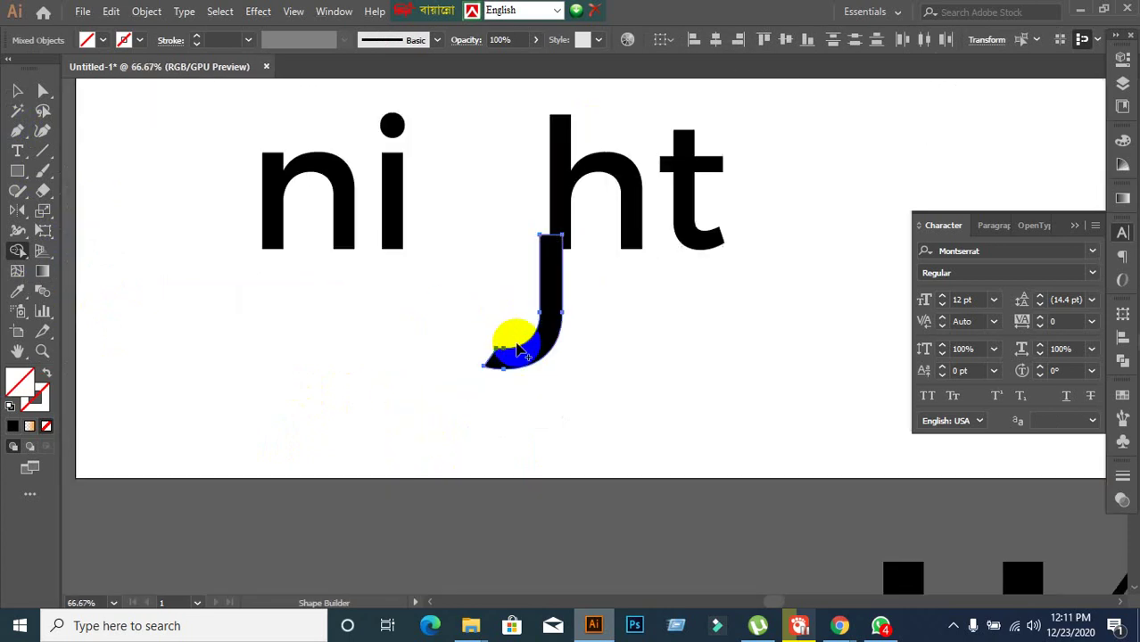
click(518, 345)
click(16, 92)
click(389, 410)
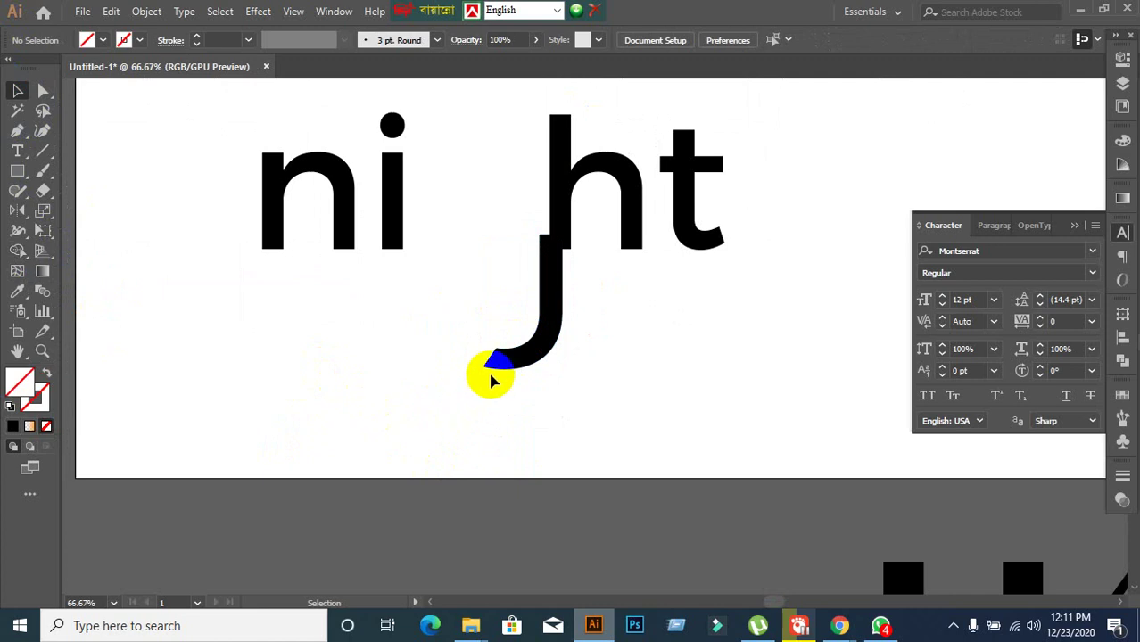
Try the trimmed hook in the gap between i and h, and move it back below the word
drag(514, 371, 470, 268)
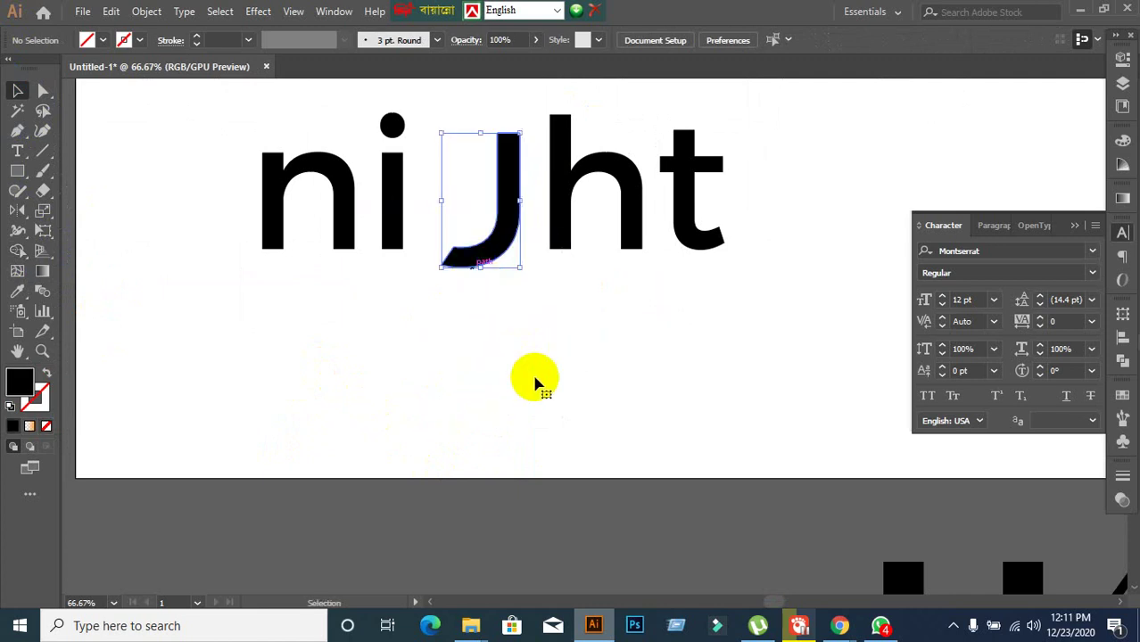
click(535, 380)
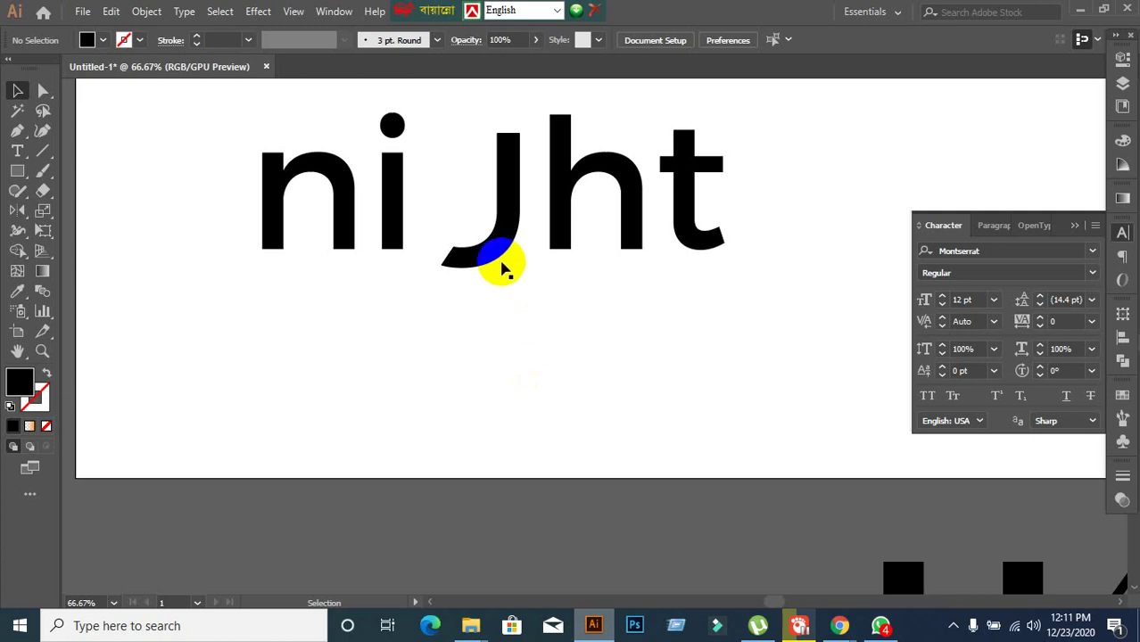
drag(494, 254, 555, 403)
click(618, 416)
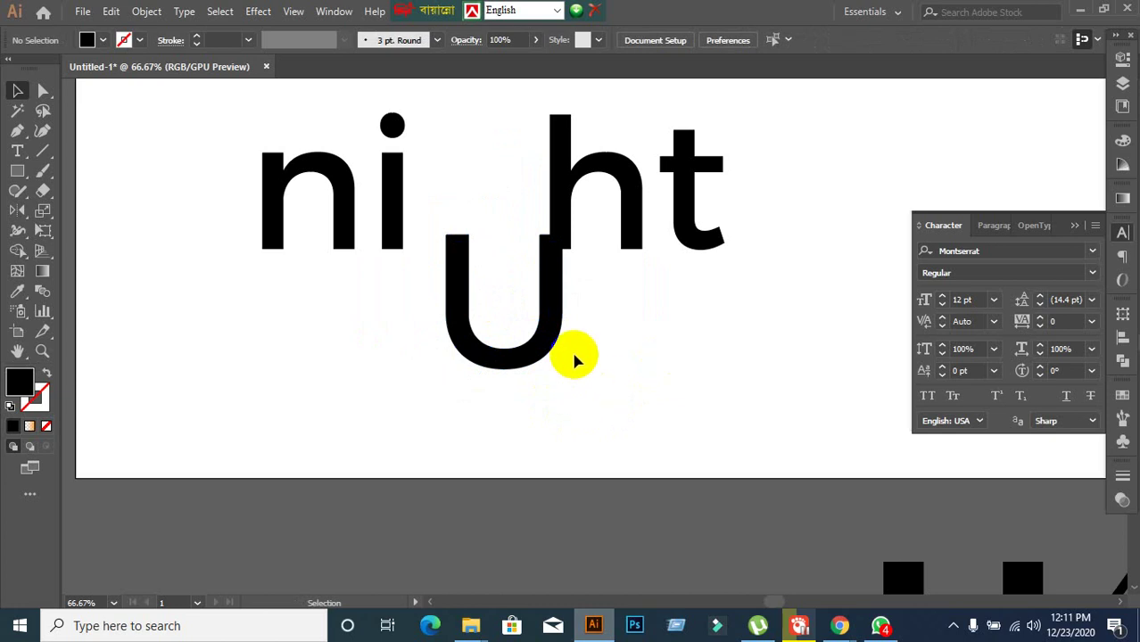
Reposition the complete U just below the gap between i and h
scroll(574, 357, up, 1)
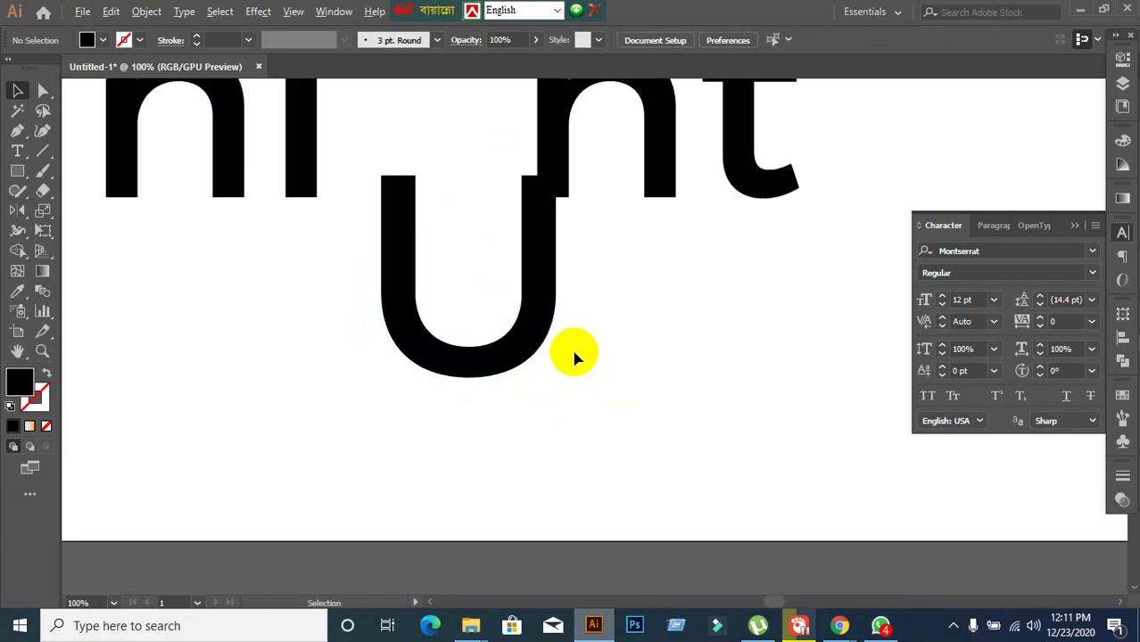
scroll(575, 357, down, 1)
drag(555, 348, 819, 393)
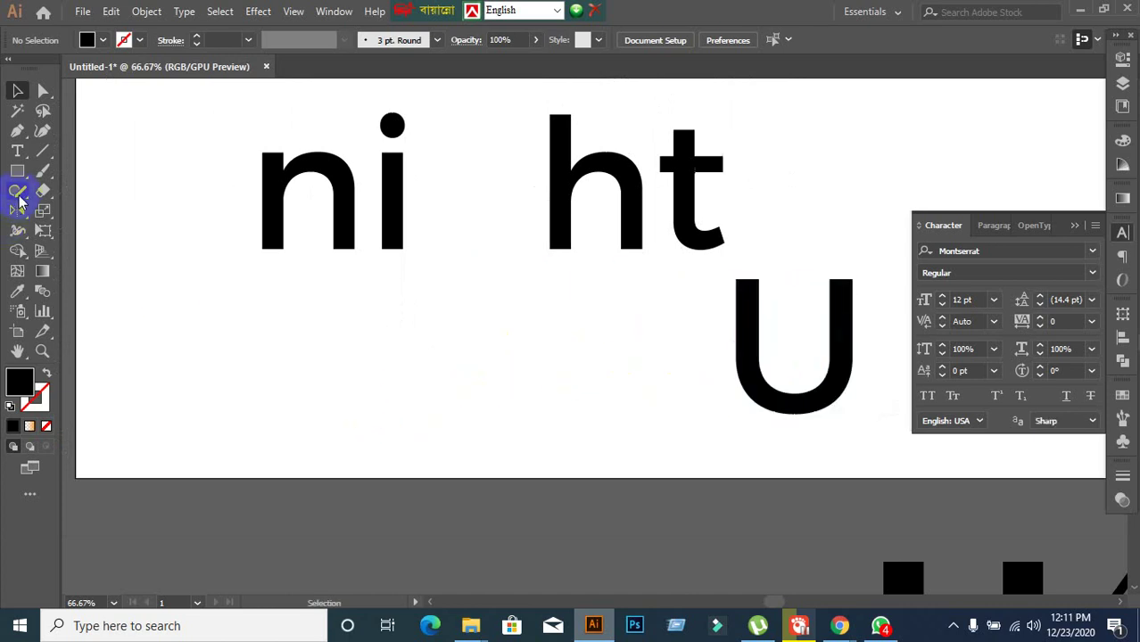
drag(810, 408, 510, 384)
click(264, 323)
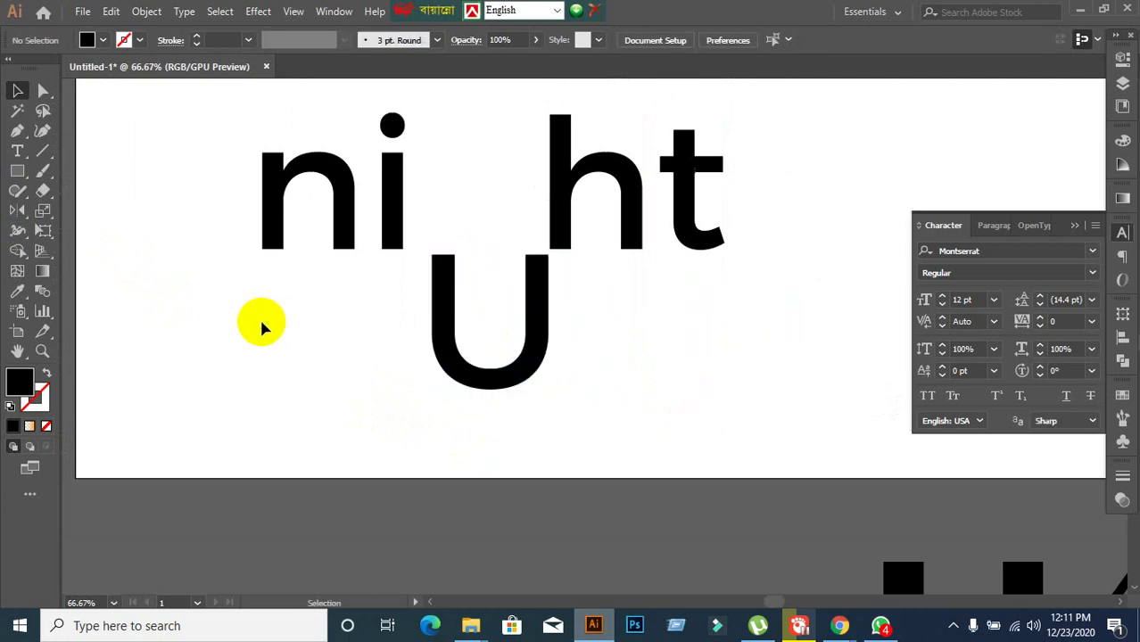
Draw a steep diagonal line across the bottom curve of the U, discarding the unsuitable attempts
click(41, 152)
drag(441, 428, 504, 324)
key(ctrl+shift+a)
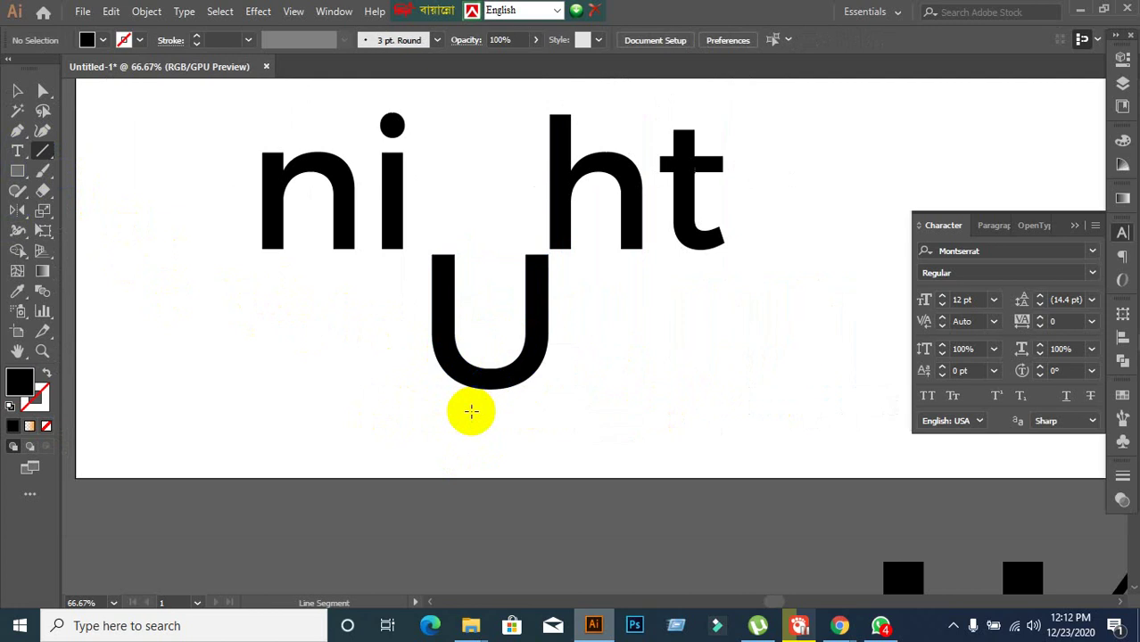
mouse_move(457, 407)
mouse_down()
mouse_move(484, 348)
mouse_move(516, 319)
mouse_up()
key(ctrl+z)
drag(472, 397, 500, 323)
click(17, 90)
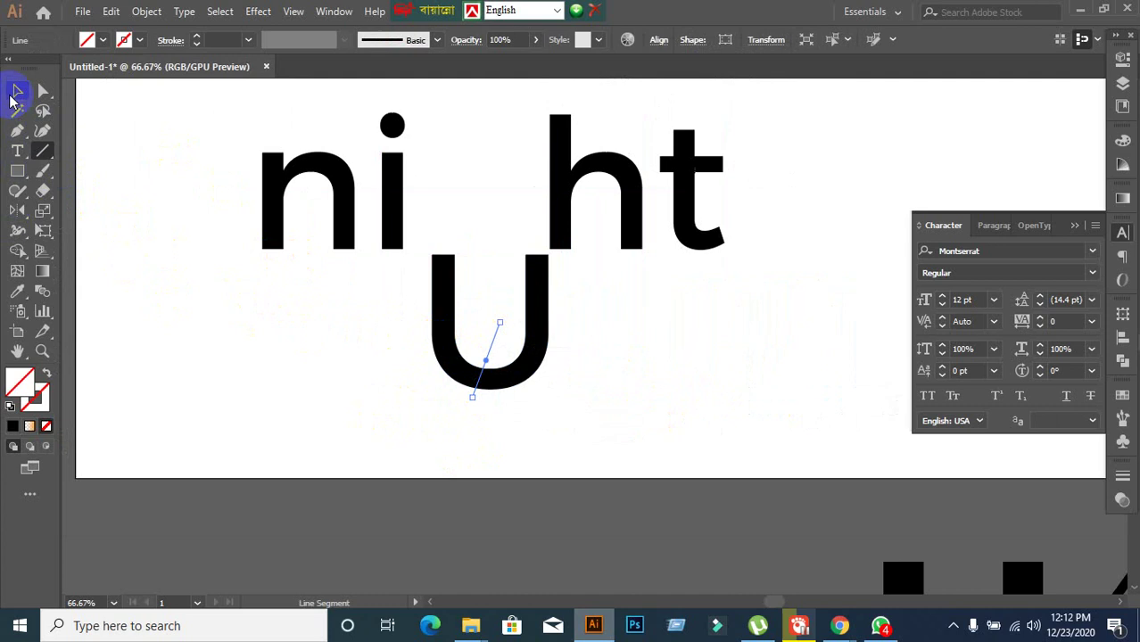
Delete the leftover diagonal lines crossing the bottom curve of the U
click(424, 390)
drag(388, 319, 625, 443)
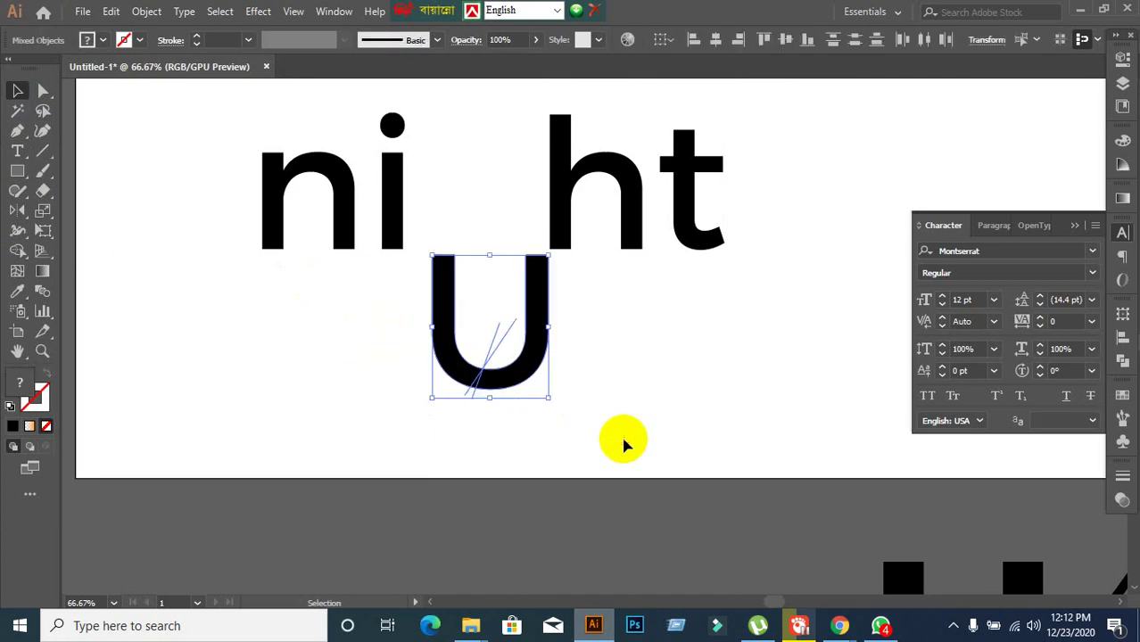
click(475, 446)
drag(409, 353, 536, 415)
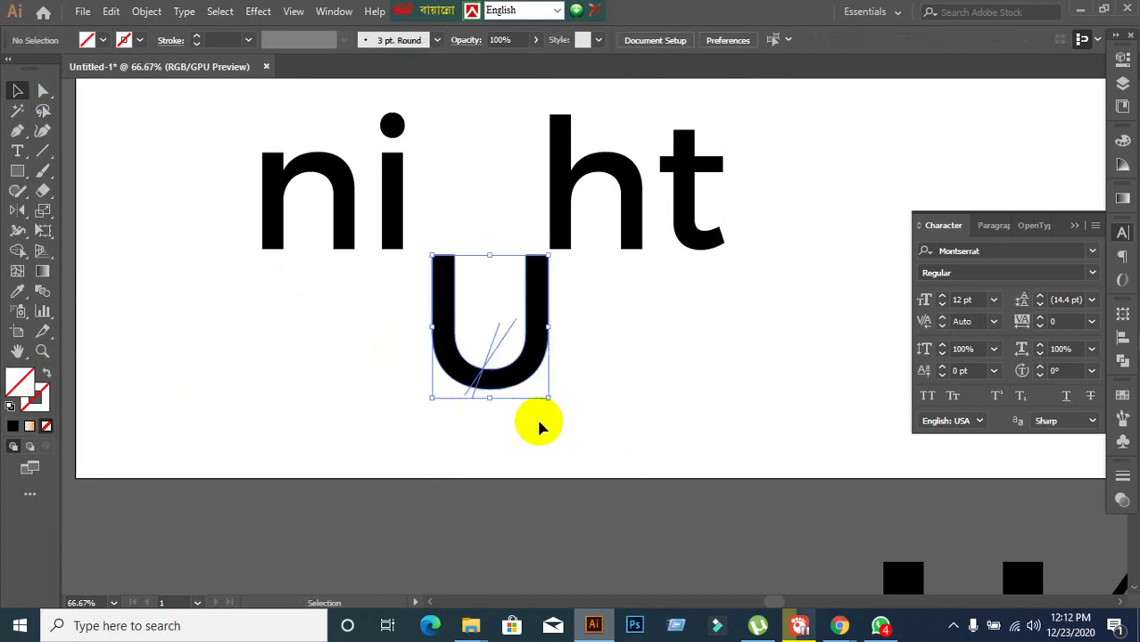
key(ctrl+h)
click(490, 318)
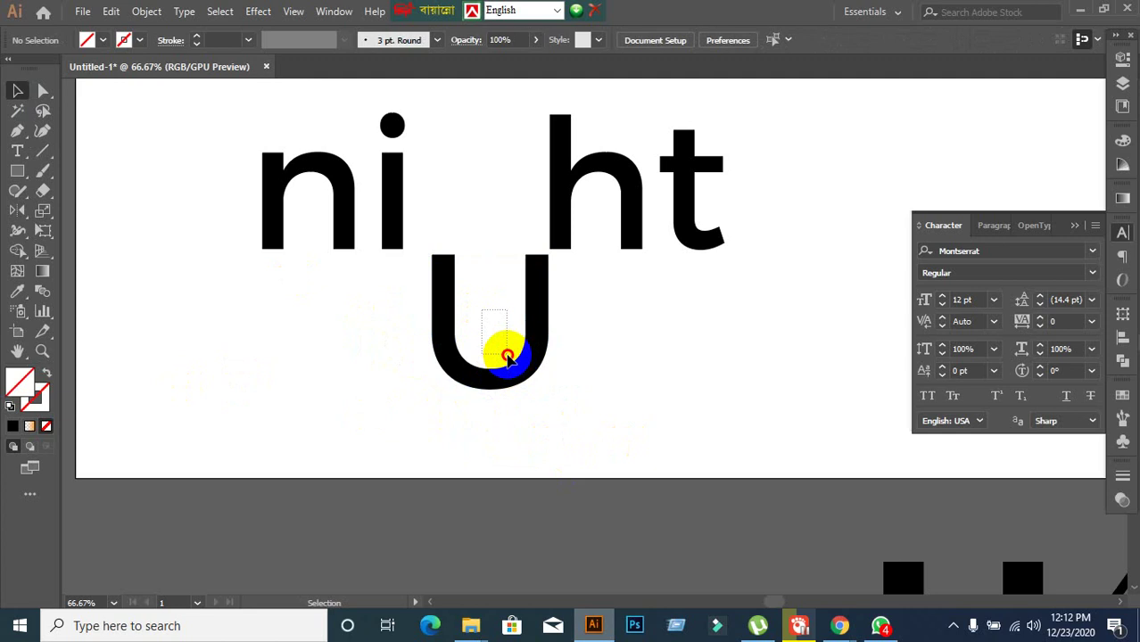
click(505, 376)
key(Delete)
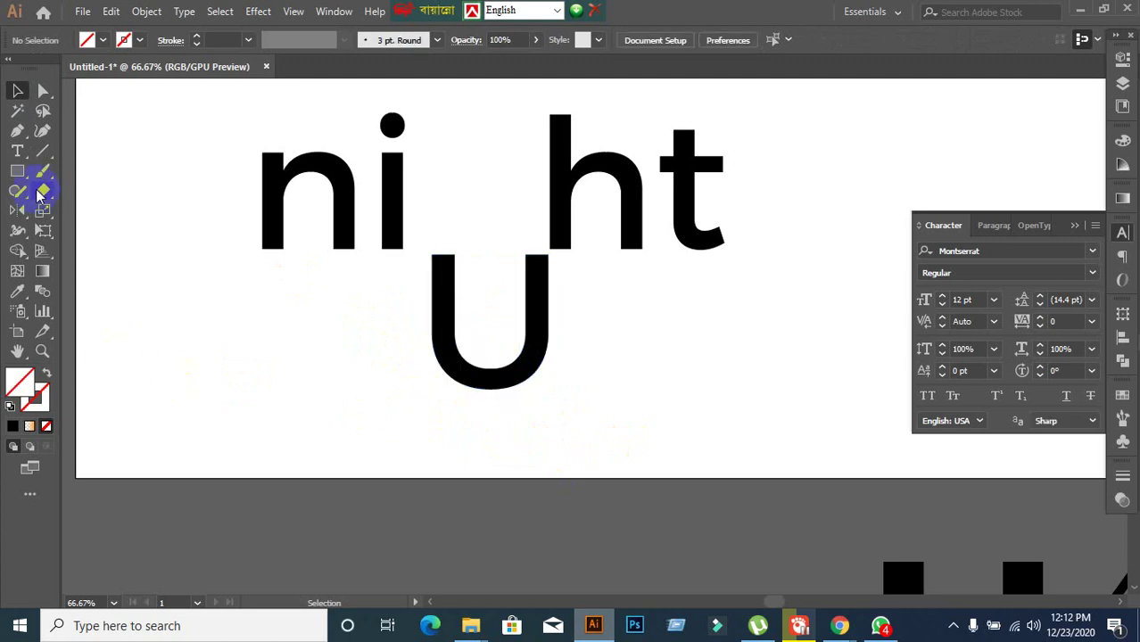
Draw a new diagonal line across the U's bottom curve and remove the part left of it with Shape Builder
click(52, 153)
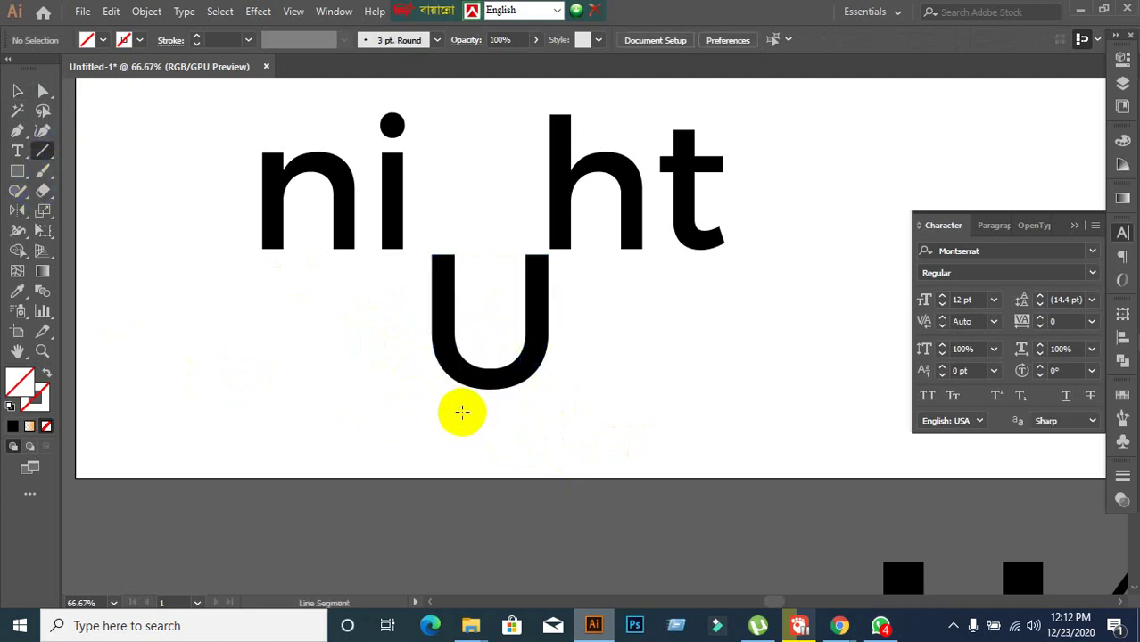
drag(462, 412, 500, 353)
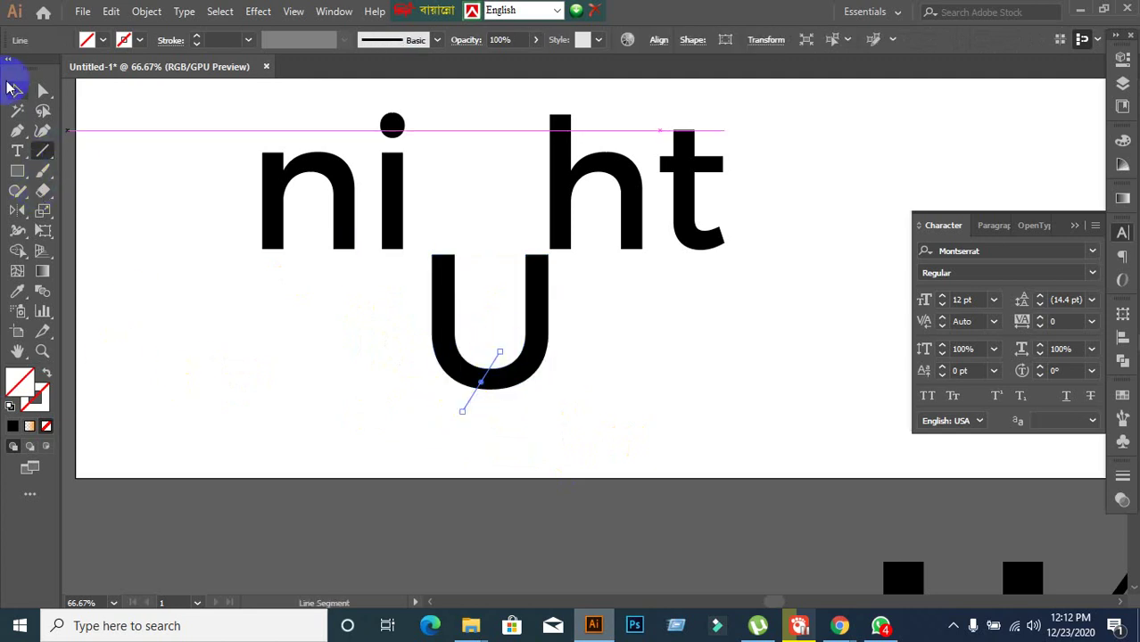
click(17, 90)
drag(350, 341, 550, 440)
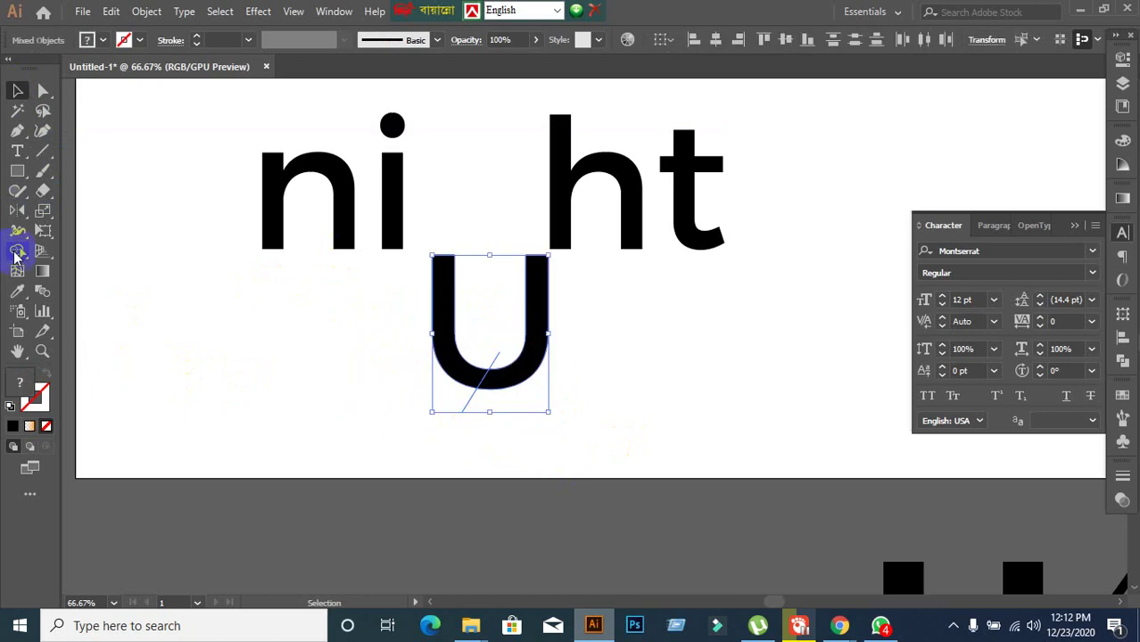
click(18, 252)
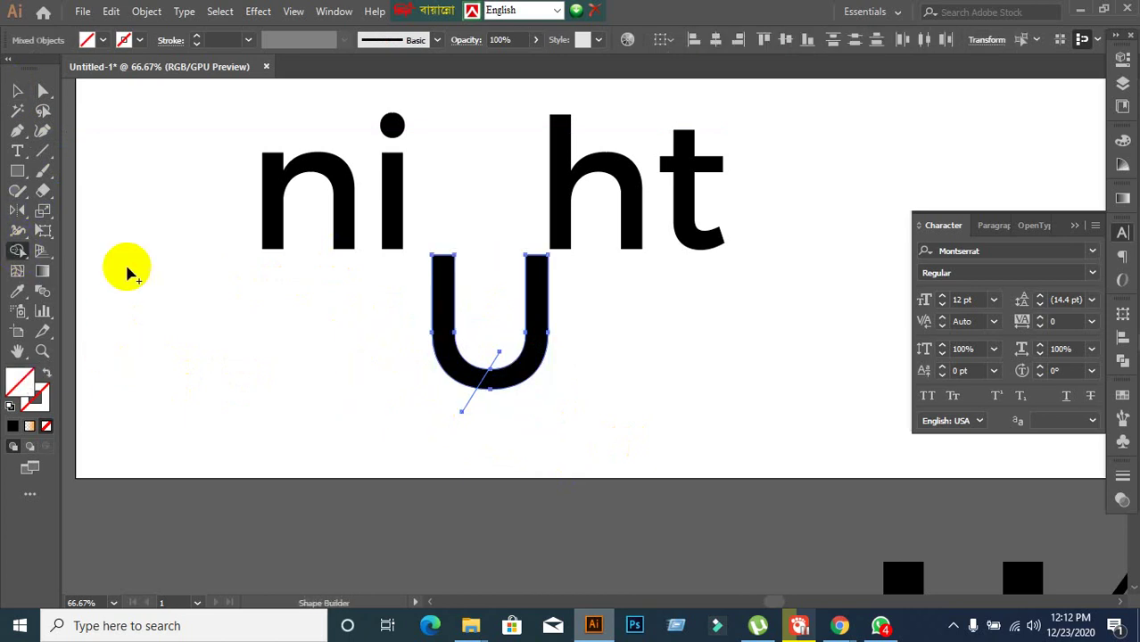
alt+click(443, 303)
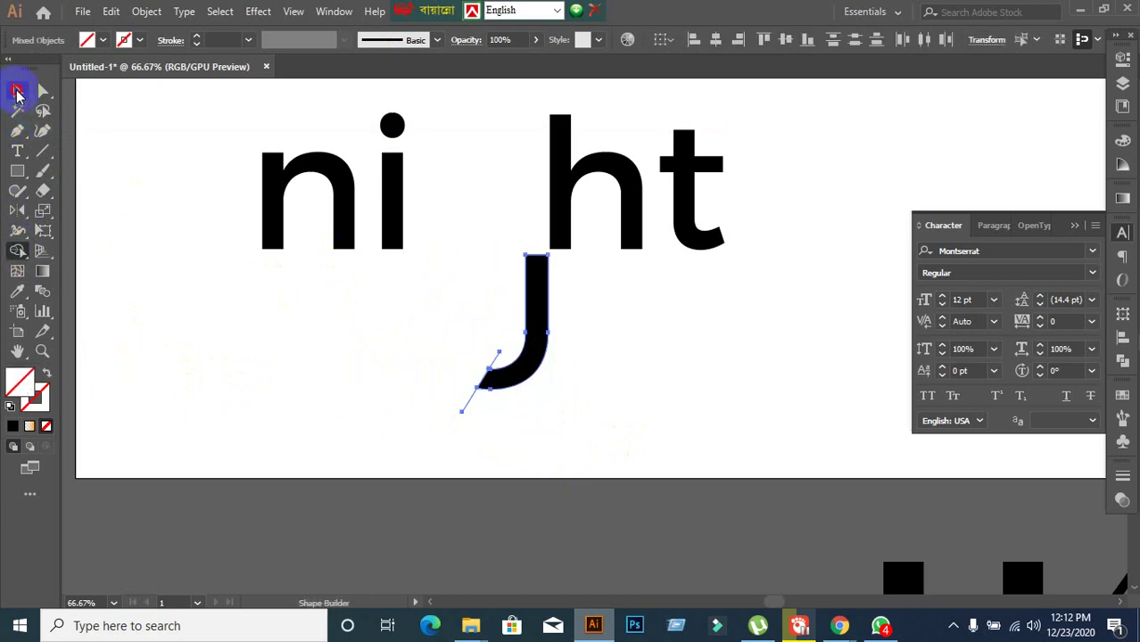
Delete the cutting line and move the remaining hook down to the right, below the h
click(18, 93)
click(471, 413)
click(469, 400)
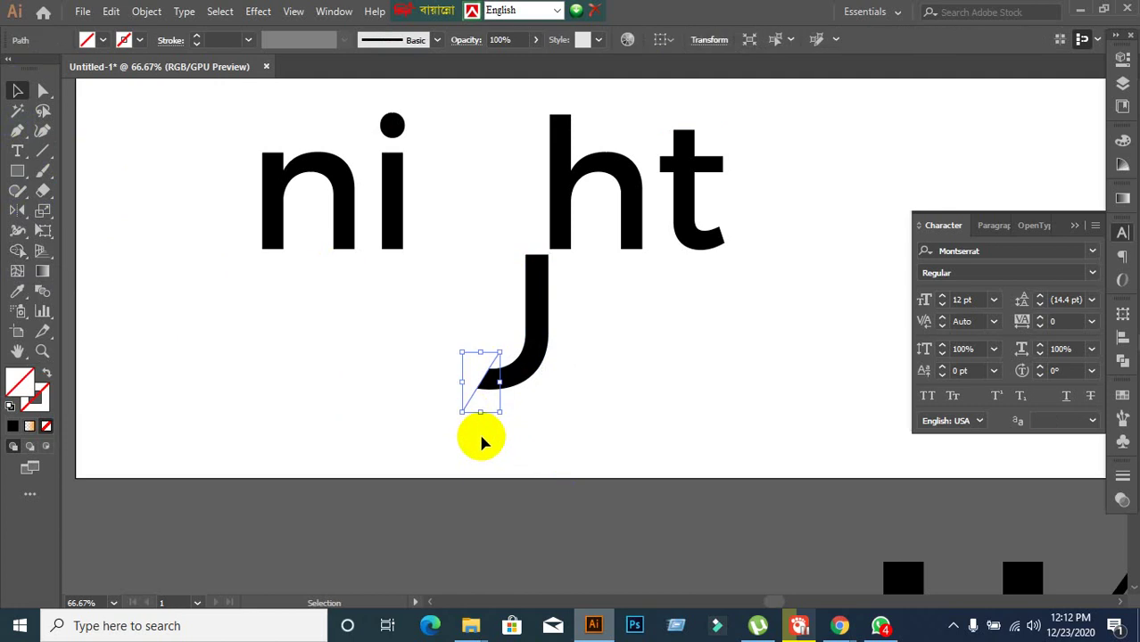
key(Delete)
drag(517, 372, 633, 395)
click(247, 316)
click(17, 170)
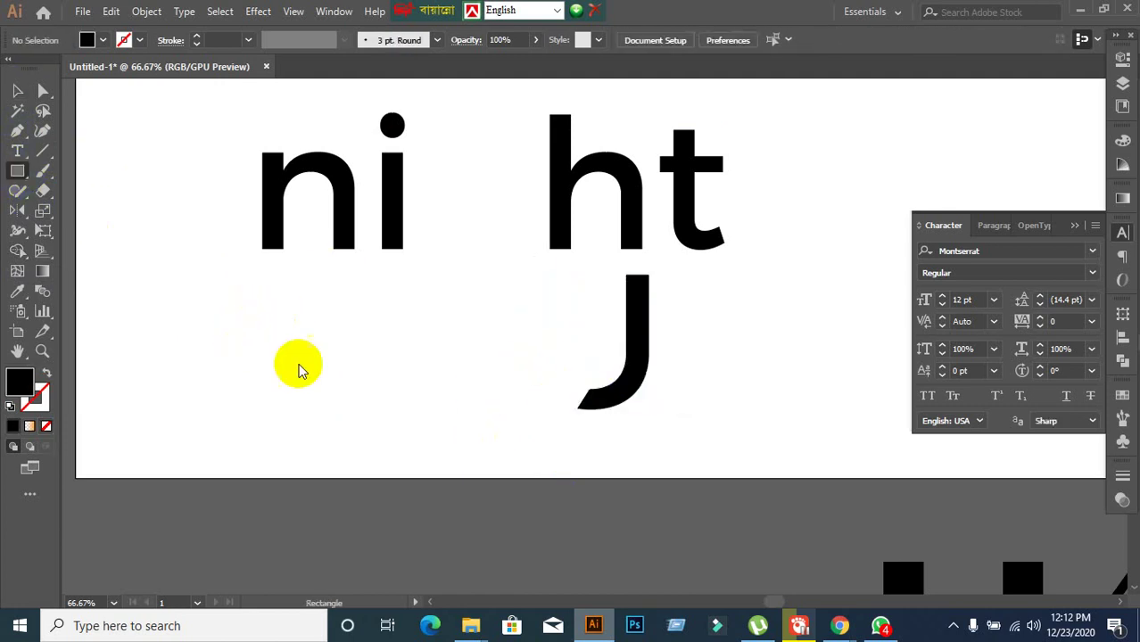
drag(275, 319, 419, 464)
key(ctrl+z)
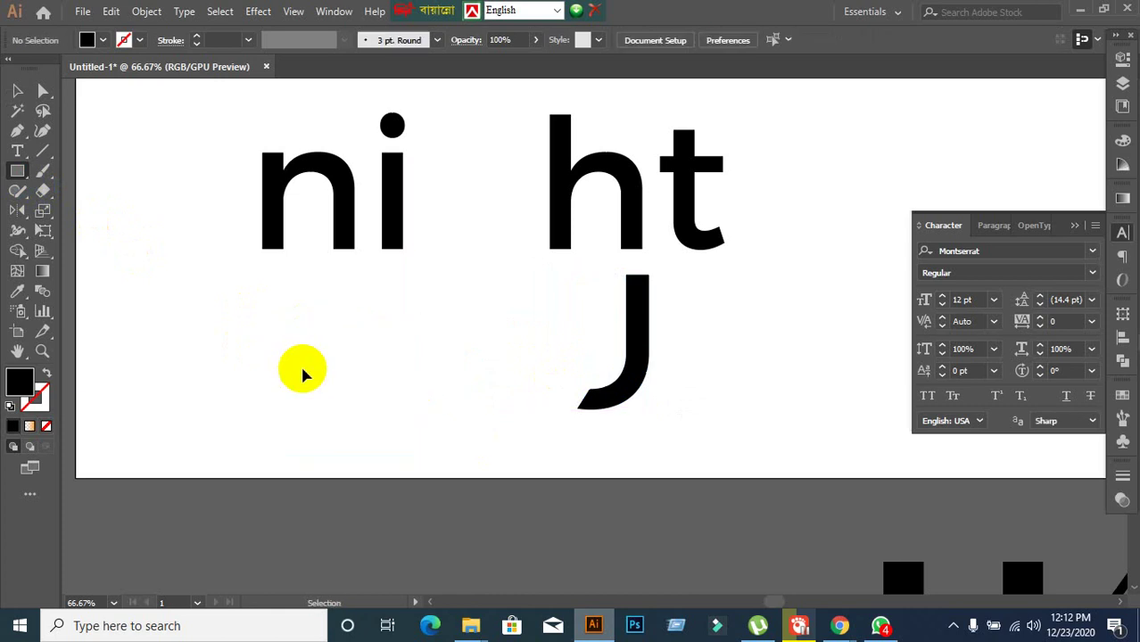
Draw a black circle about 172 px across below the n and i, with a second one overlapping it slightly to the right
drag(33, 174, 81, 208)
drag(317, 380, 397, 419)
click(19, 91)
click(400, 442)
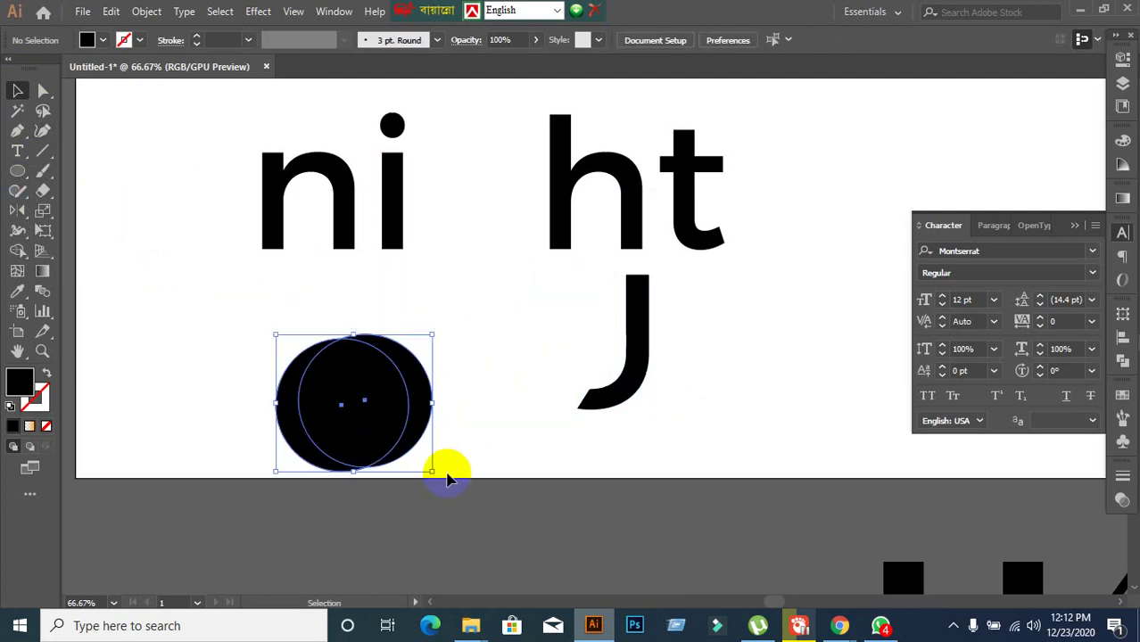
Remove the overlap and the right-hand remainder of the two circles with Shape Builder, keeping only the left crescent
click(330, 405)
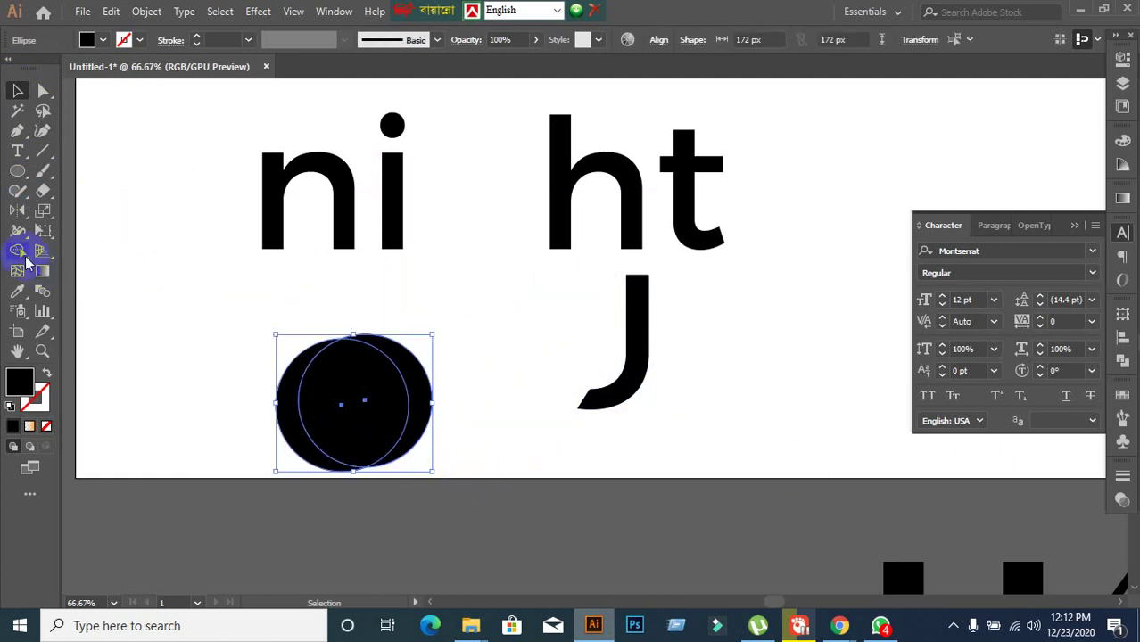
click(20, 251)
mouse_move(343, 402)
mouse_down()
mouse_move(438, 404)
mouse_move(471, 420)
mouse_up()
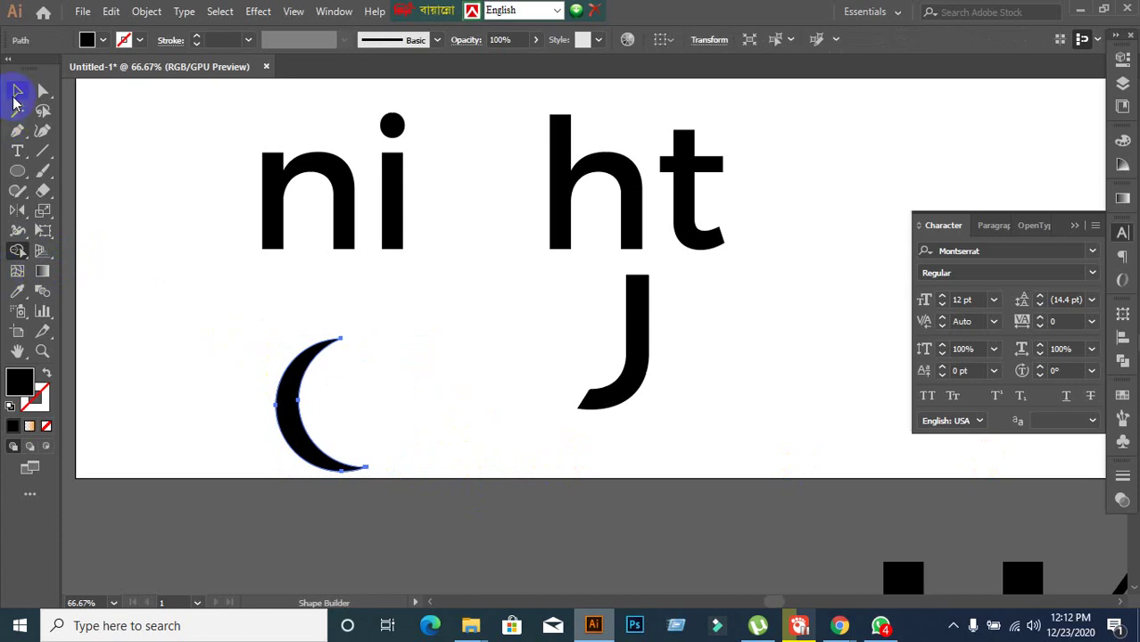
Move the crescent next to the hook and scale it down to about half the hook's height at its upper left
click(16, 92)
drag(285, 444, 509, 374)
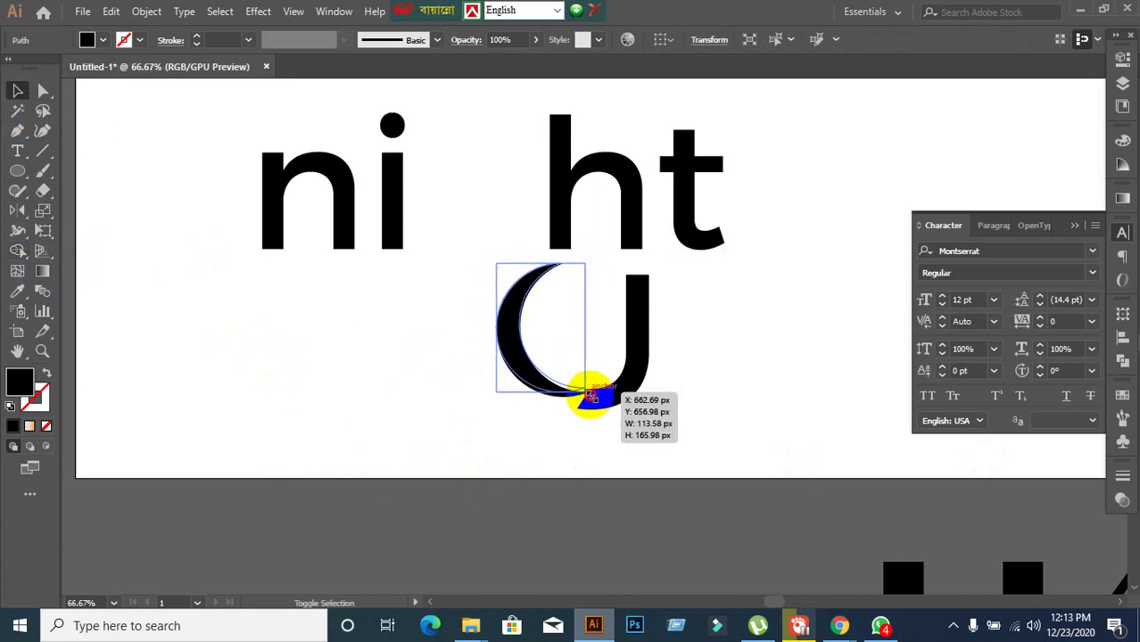
drag(591, 396, 575, 333)
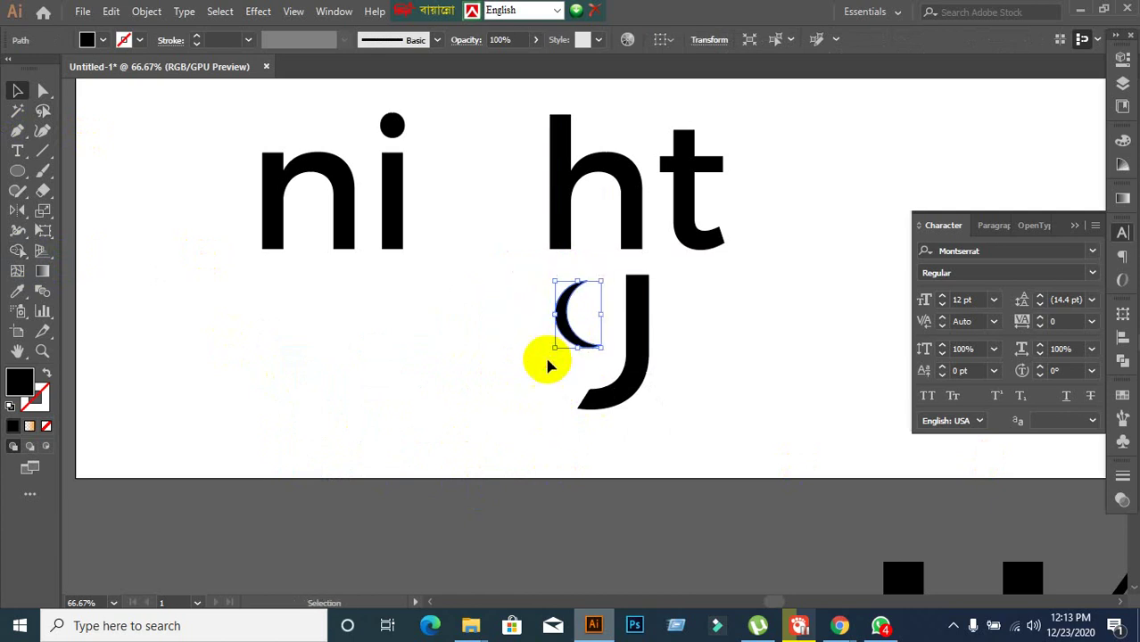
Move the crescent and hook together below the gap between i and h, and shift the crescent slightly closer to the hook
click(471, 288)
drag(471, 287, 532, 311)
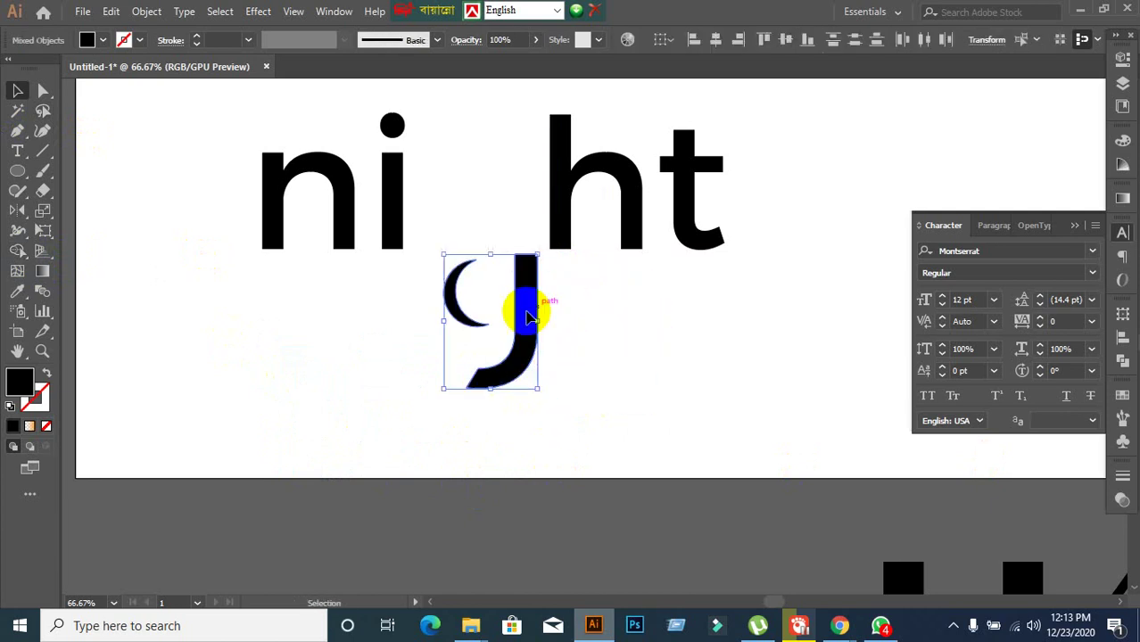
click(434, 323)
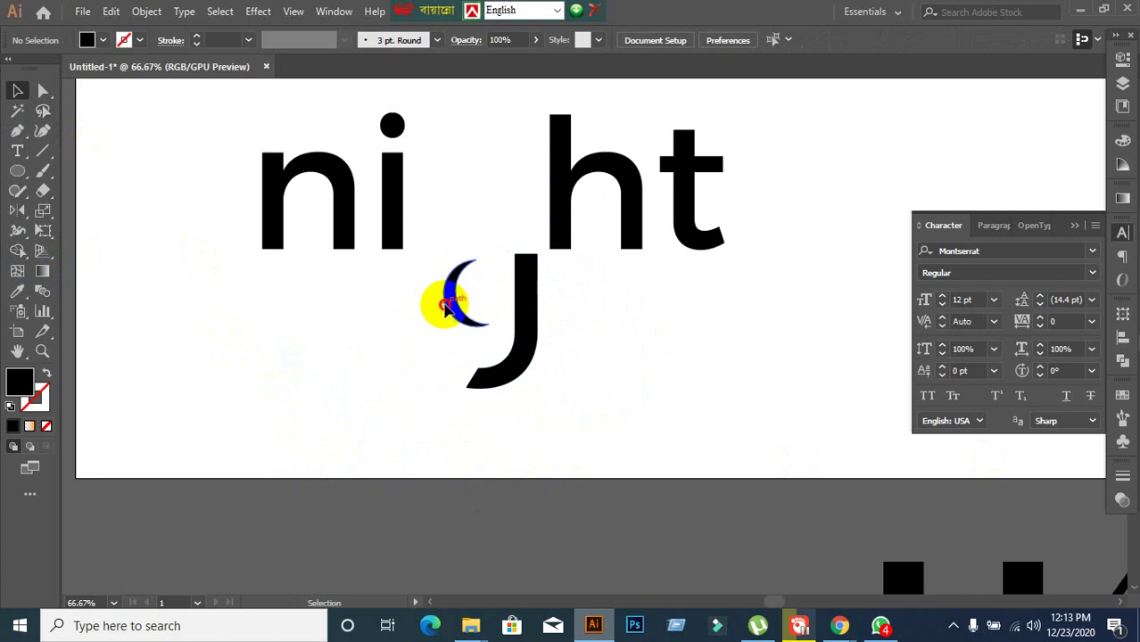
drag(446, 305, 451, 305)
click(323, 338)
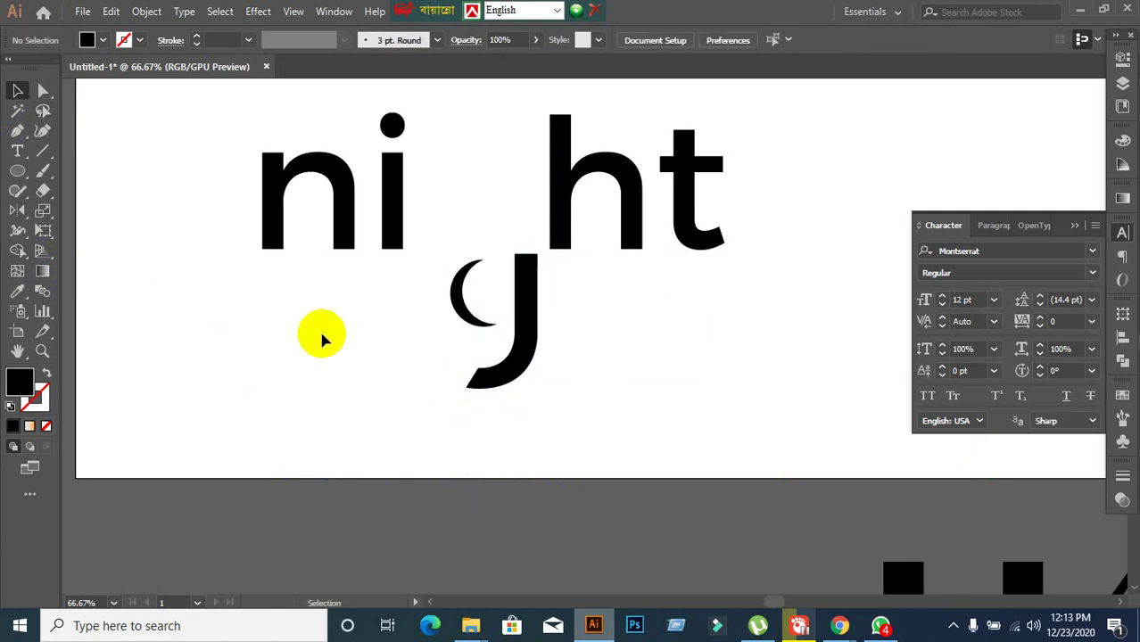
Draw a black five-pointed star, then turn it upright and place it at a small size inside the crescent
drag(19, 169, 80, 250)
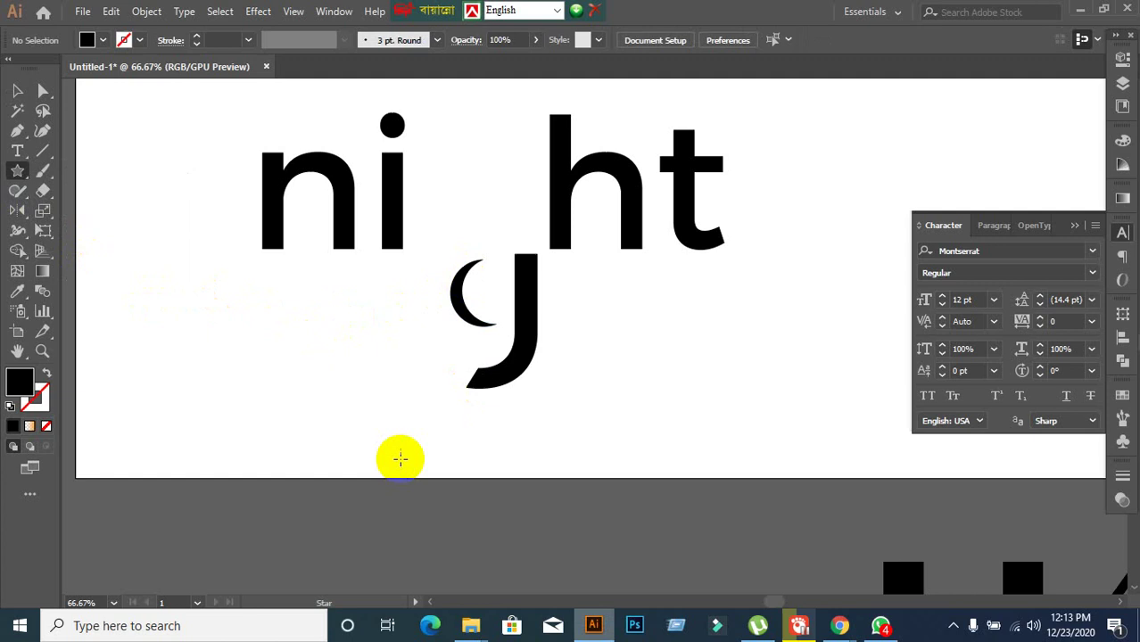
click(252, 376)
click(526, 364)
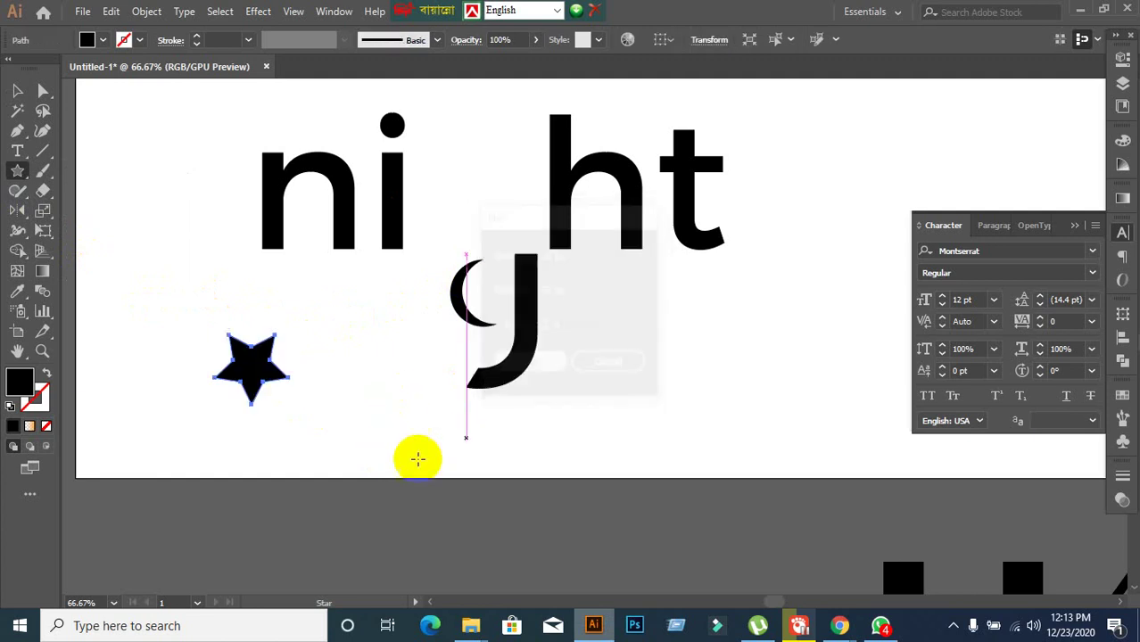
click(15, 92)
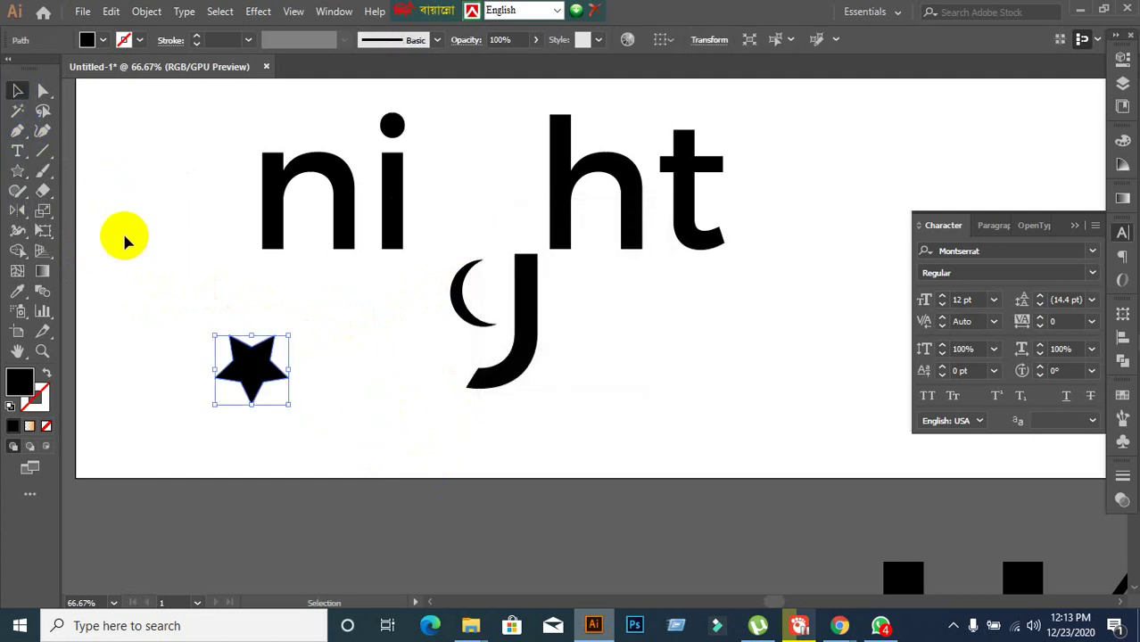
drag(286, 377, 482, 278)
Group the crescent and star, and align the group's top edge with the top of the hook
click(628, 360)
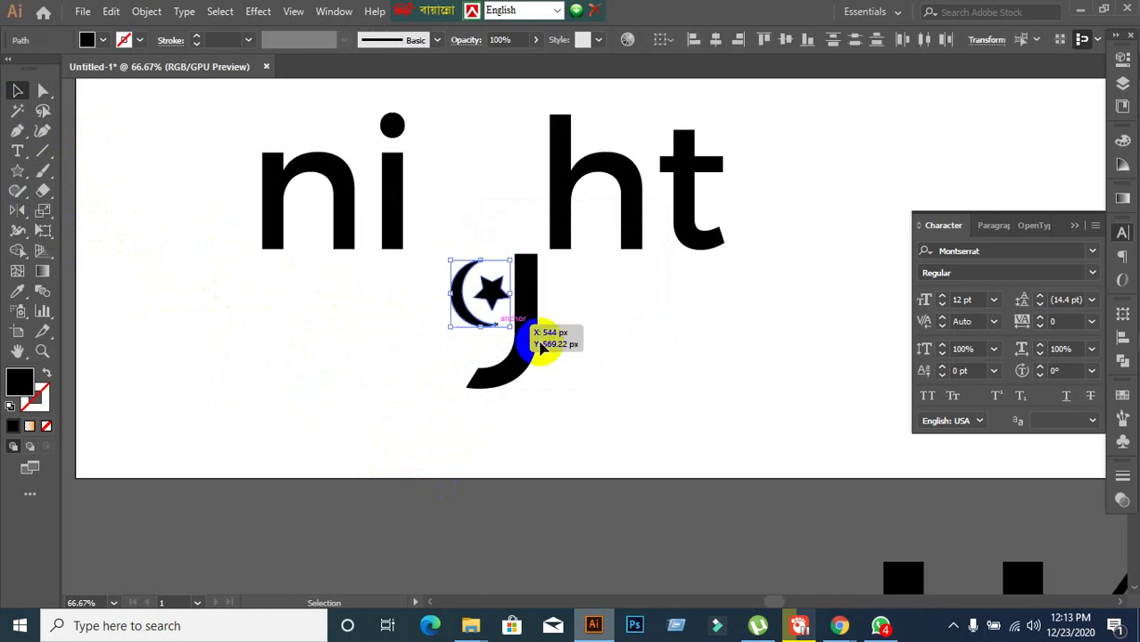
click(596, 351)
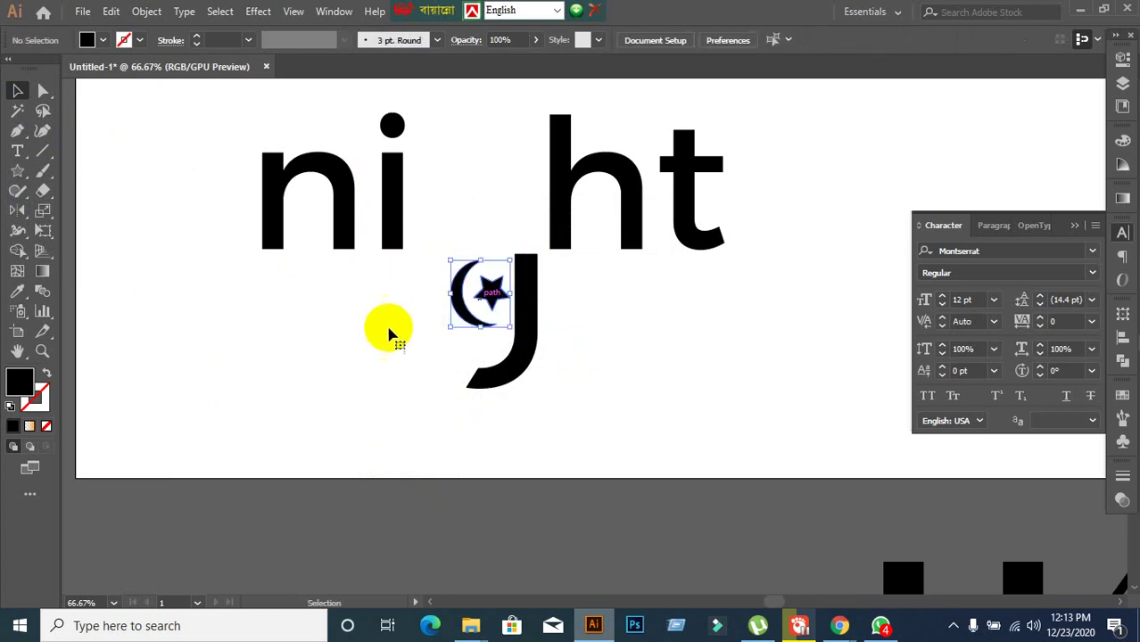
drag(429, 308, 543, 337)
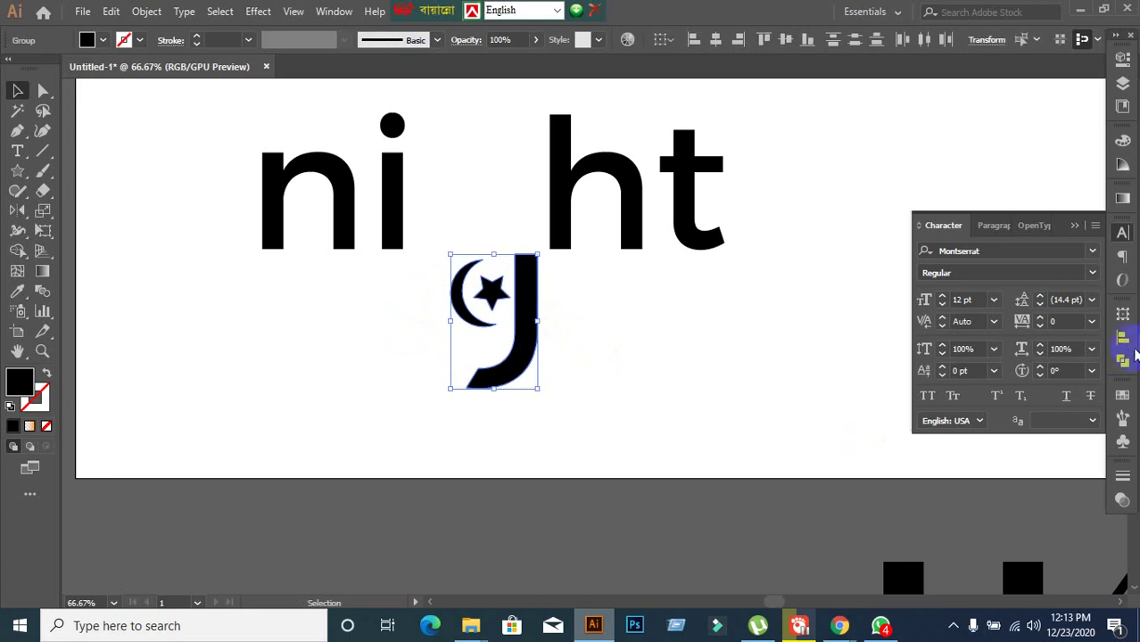
click(1125, 343)
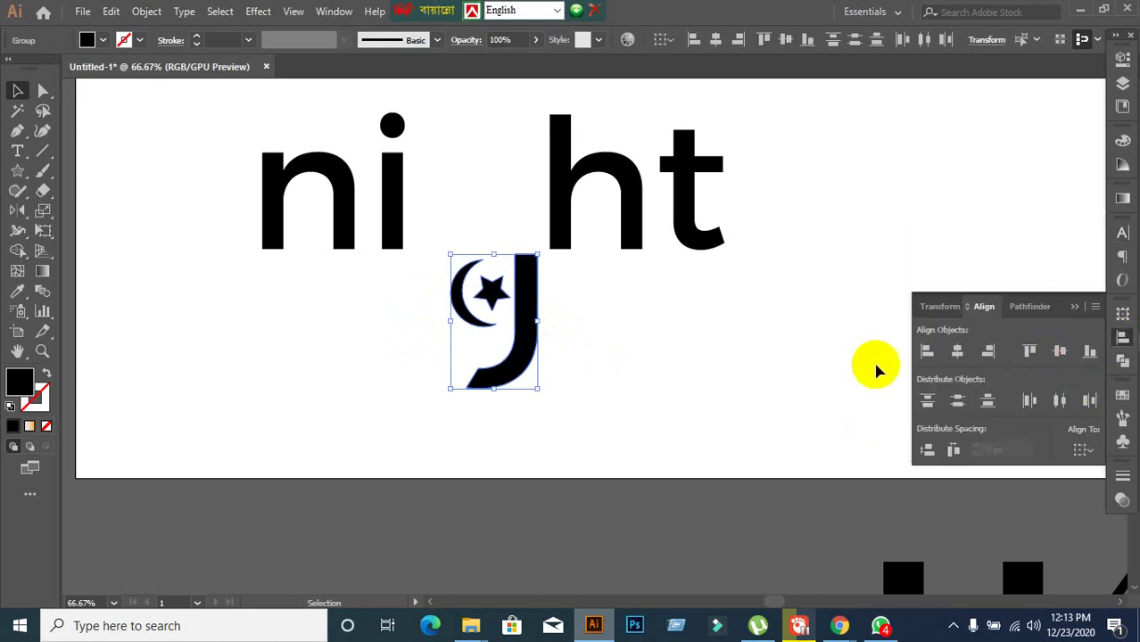
click(1026, 354)
click(759, 370)
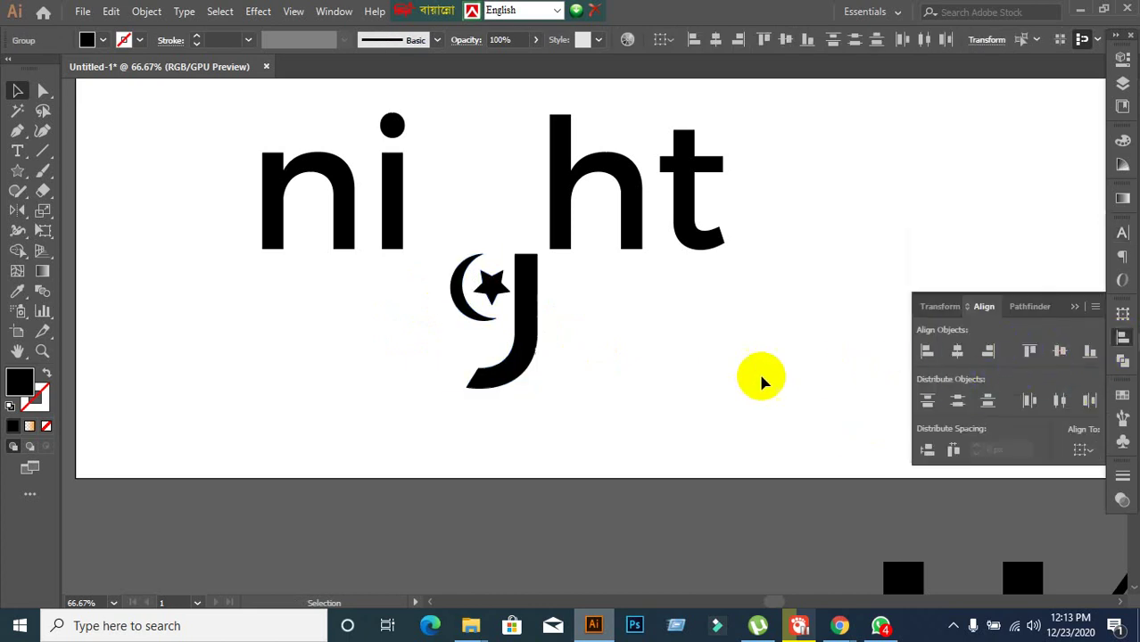
click(514, 288)
click(599, 348)
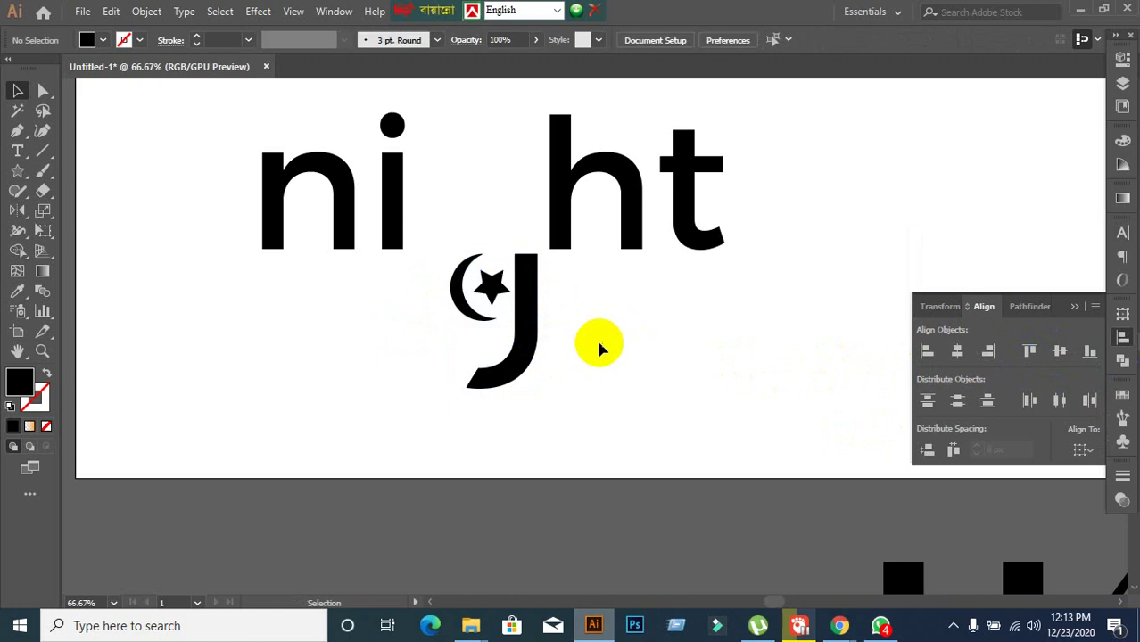
click(532, 350)
click(628, 346)
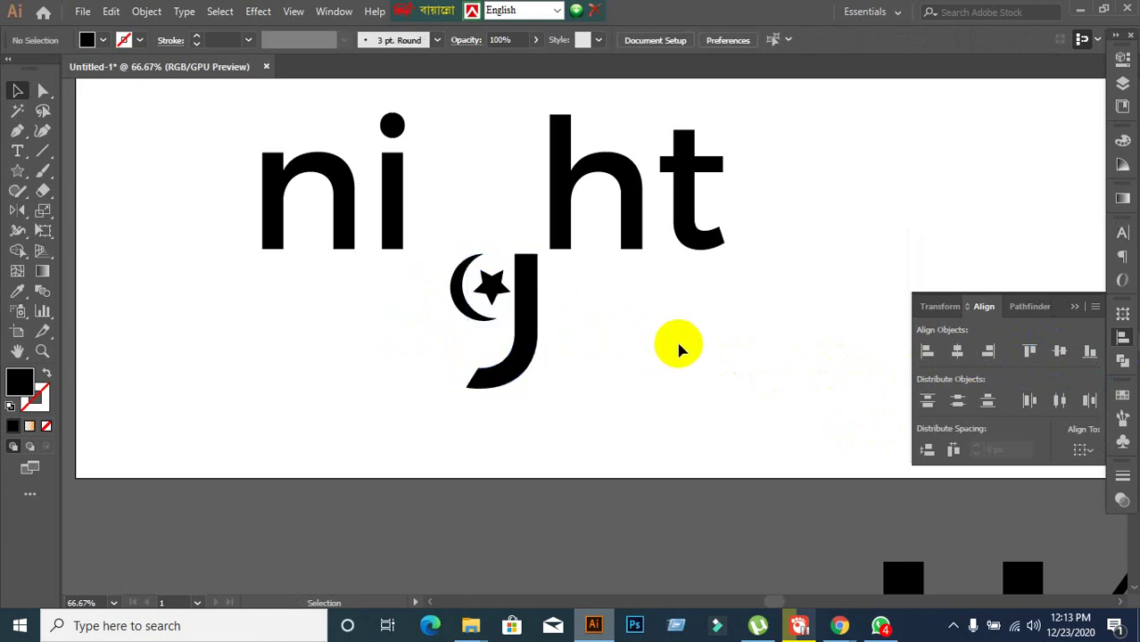
Move the moon, star and hook together into the gap between i and h, with their tops level with the n
scroll(680, 347, up, 1)
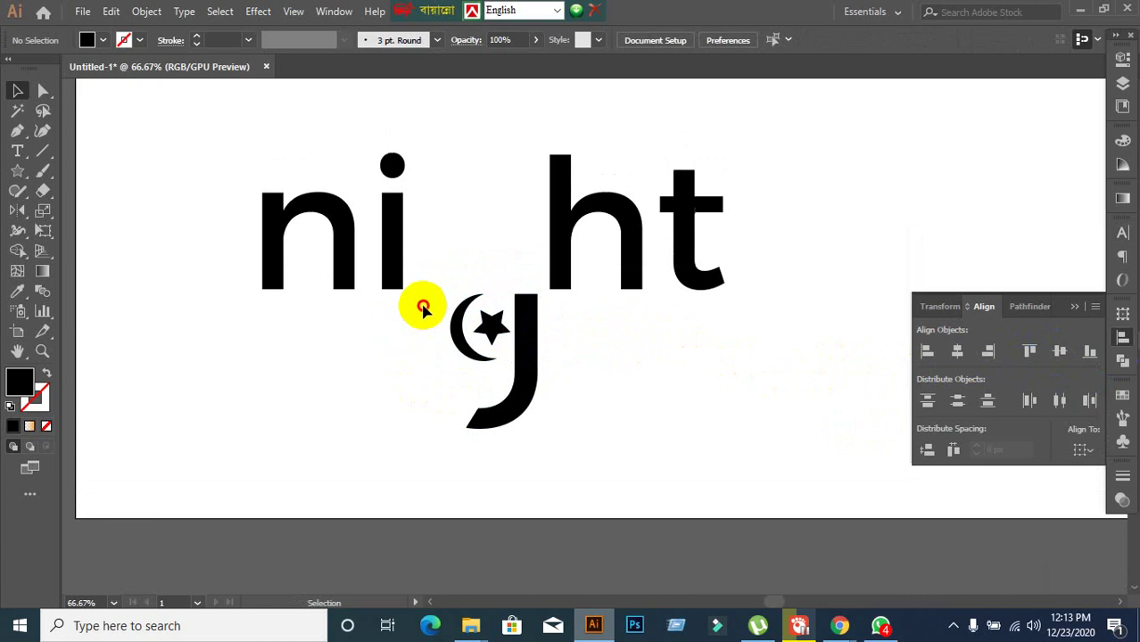
drag(425, 308, 515, 299)
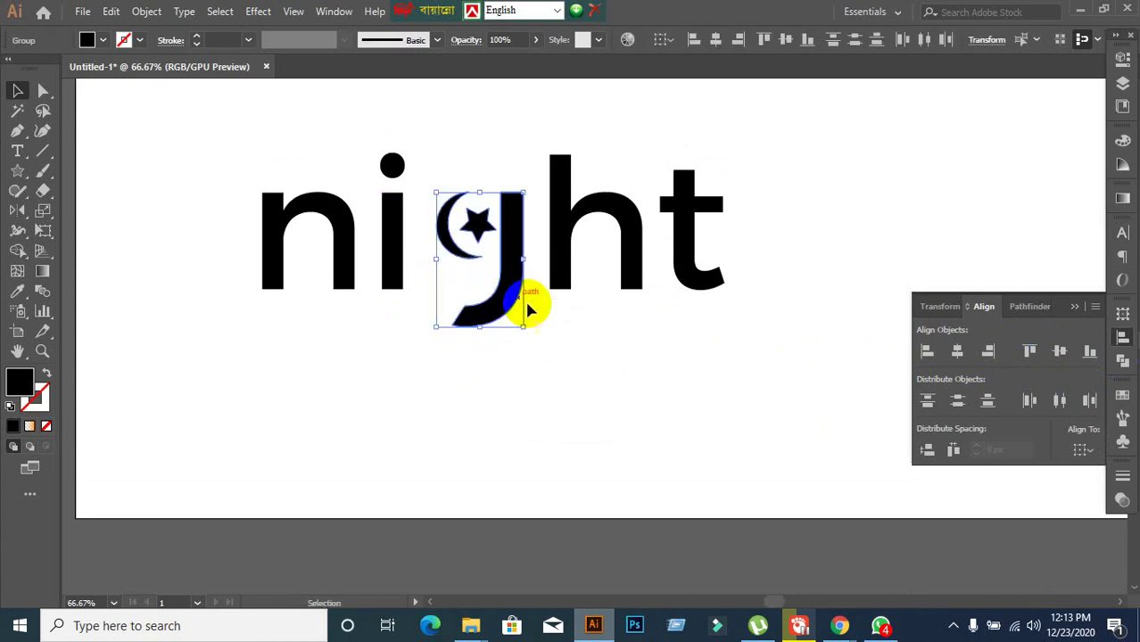
click(619, 389)
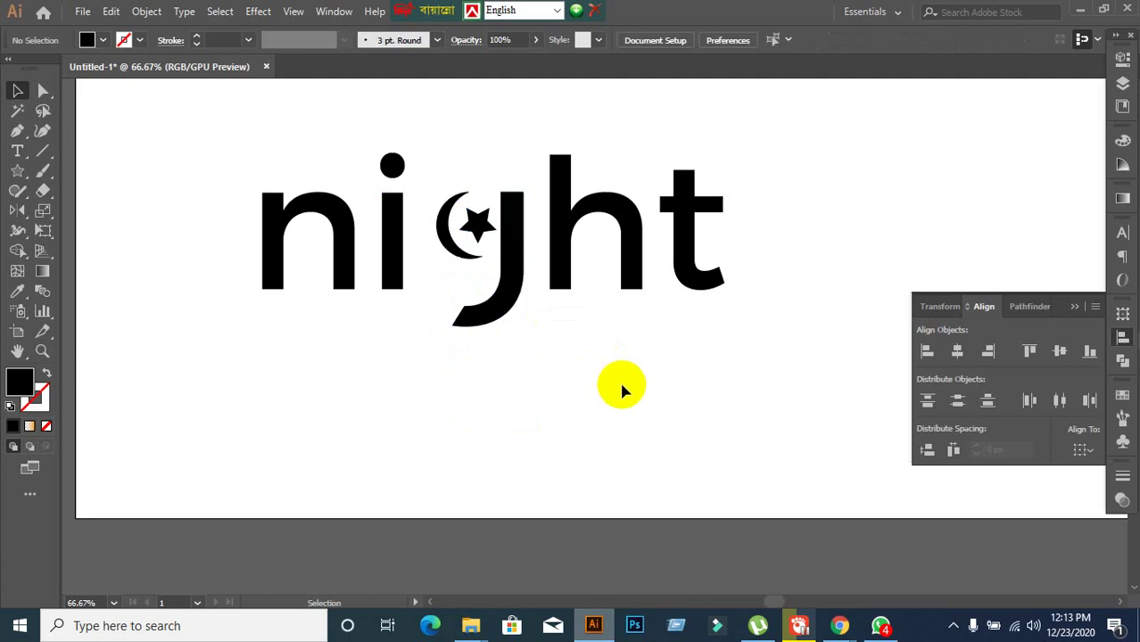
Draw a small black five-pointed star above the crescent and copy it into a cluster of five stars
scroll(536, 305, up, 2)
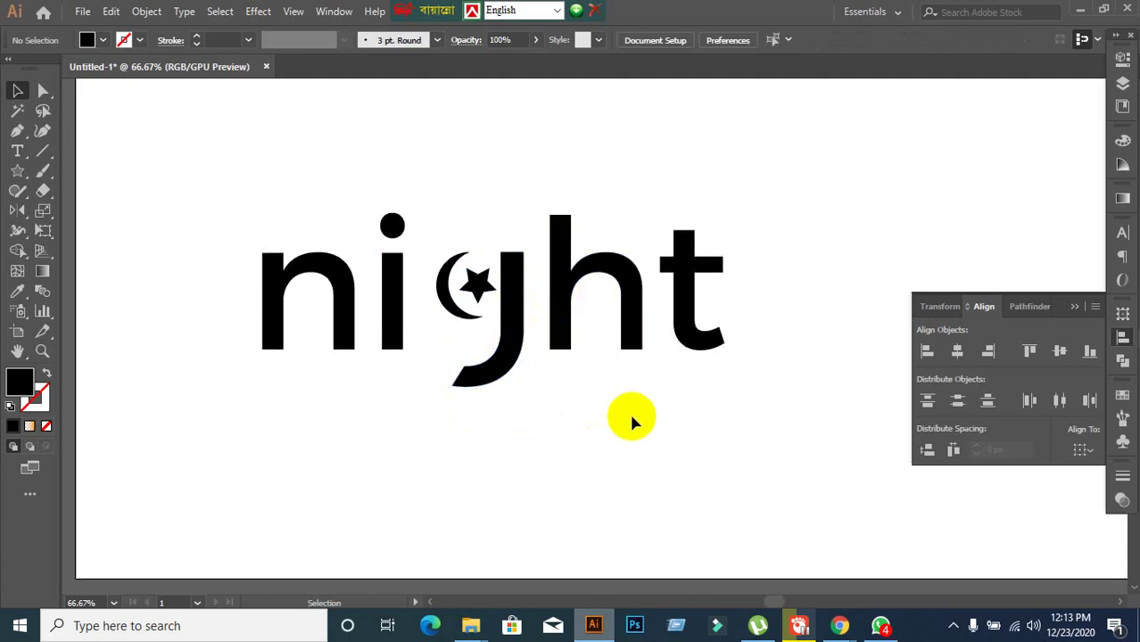
click(15, 170)
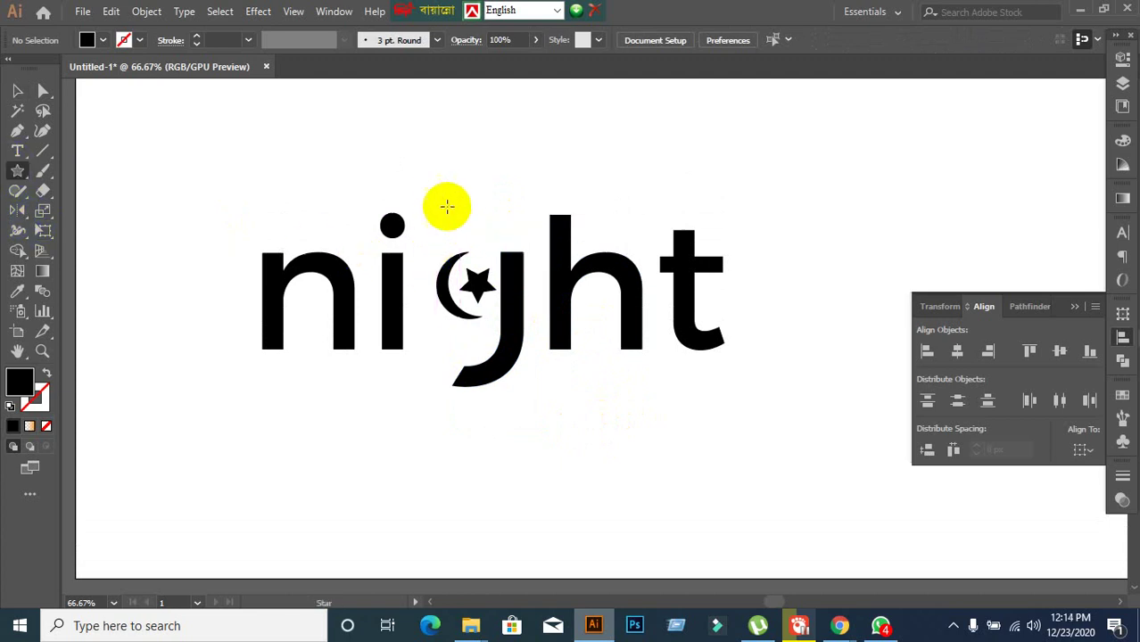
drag(437, 195, 445, 198)
click(17, 90)
click(170, 155)
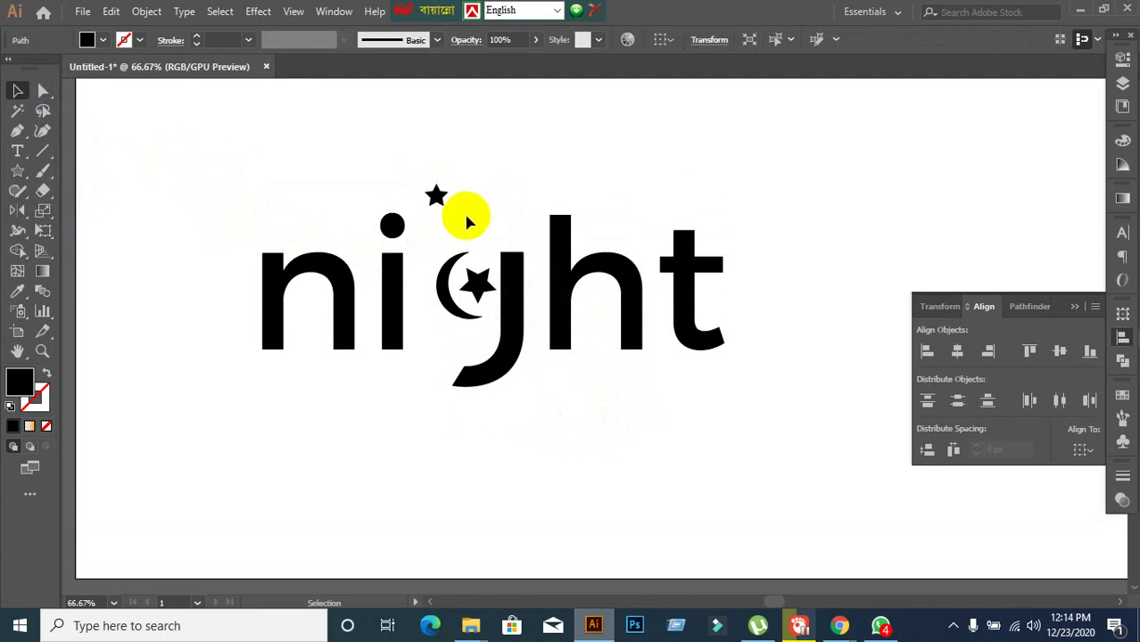
drag(436, 201, 517, 239)
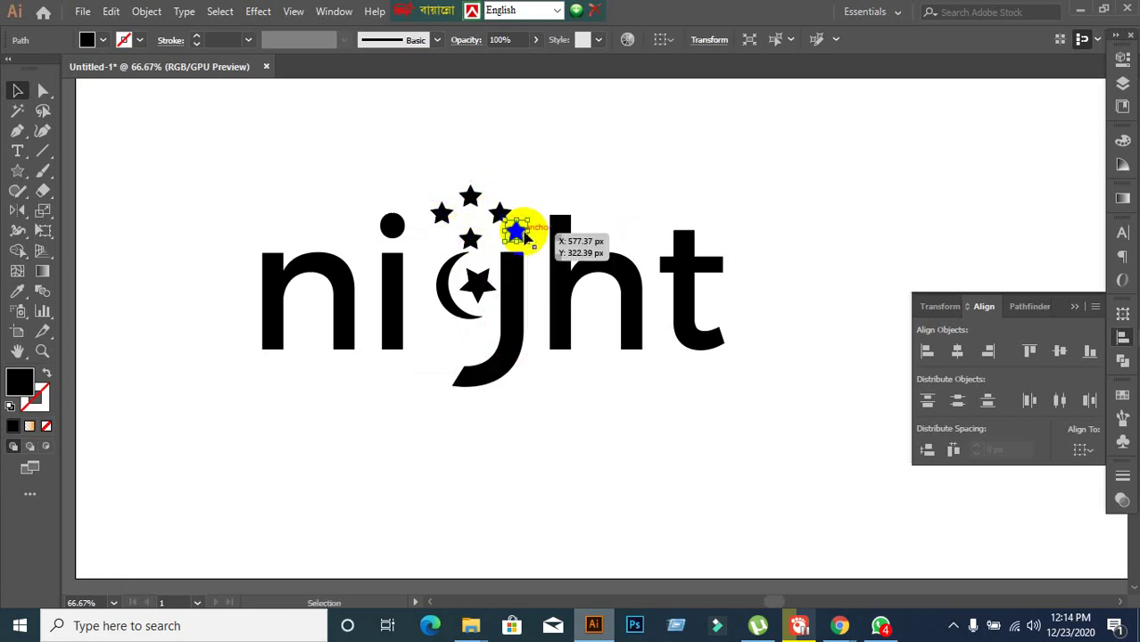
Release the compound path of the letter i and delete its dot
right_click(394, 231)
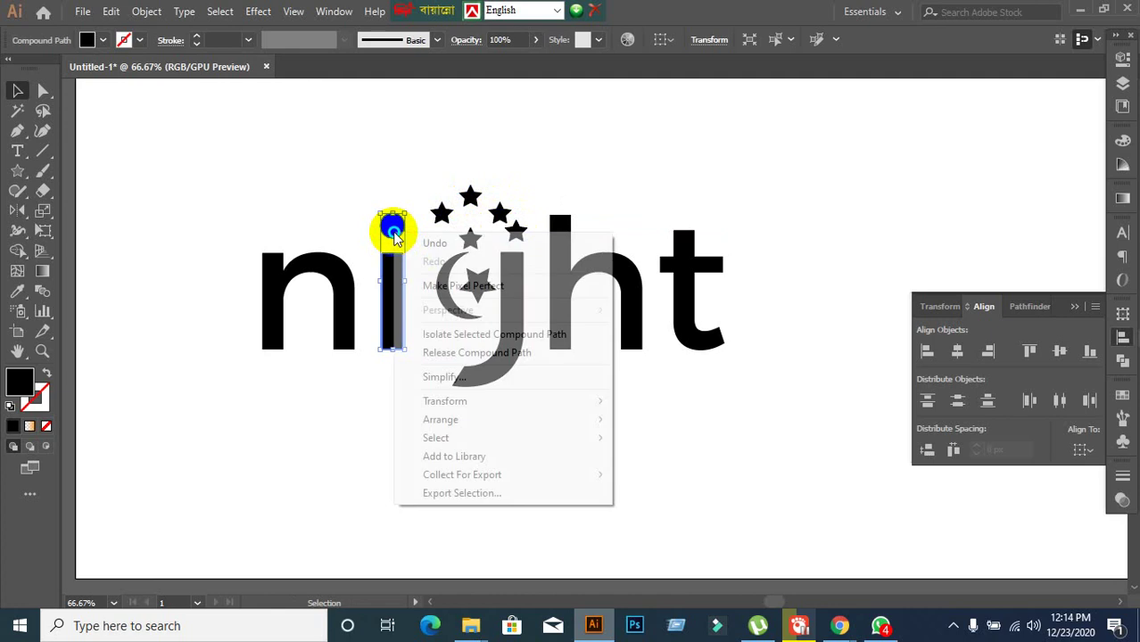
click(437, 353)
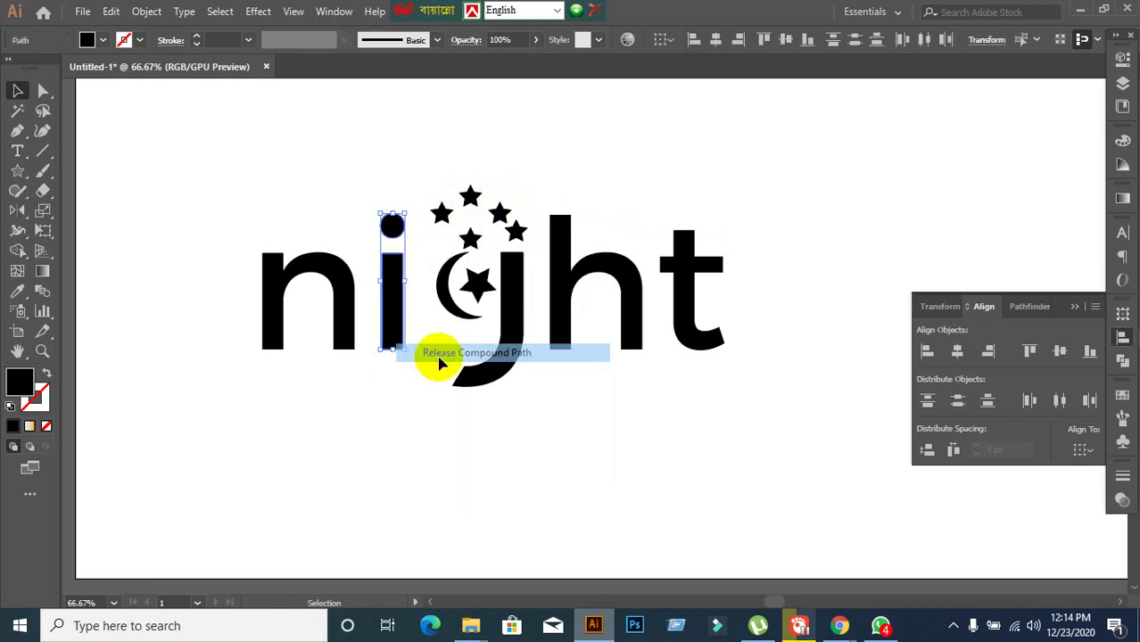
click(438, 366)
click(393, 225)
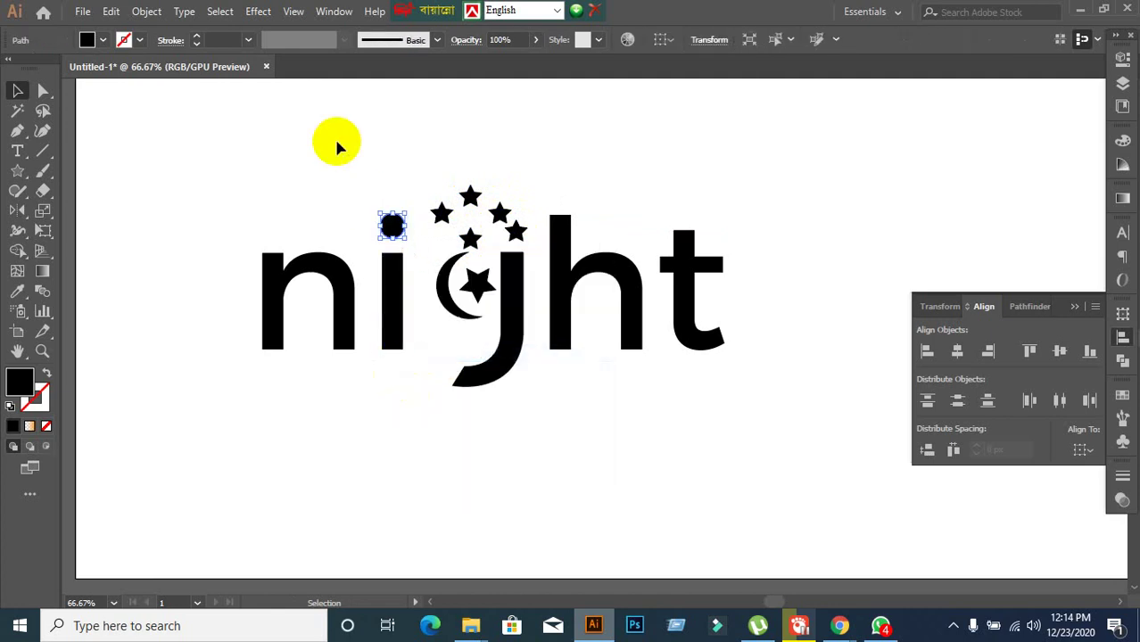
key(Delete)
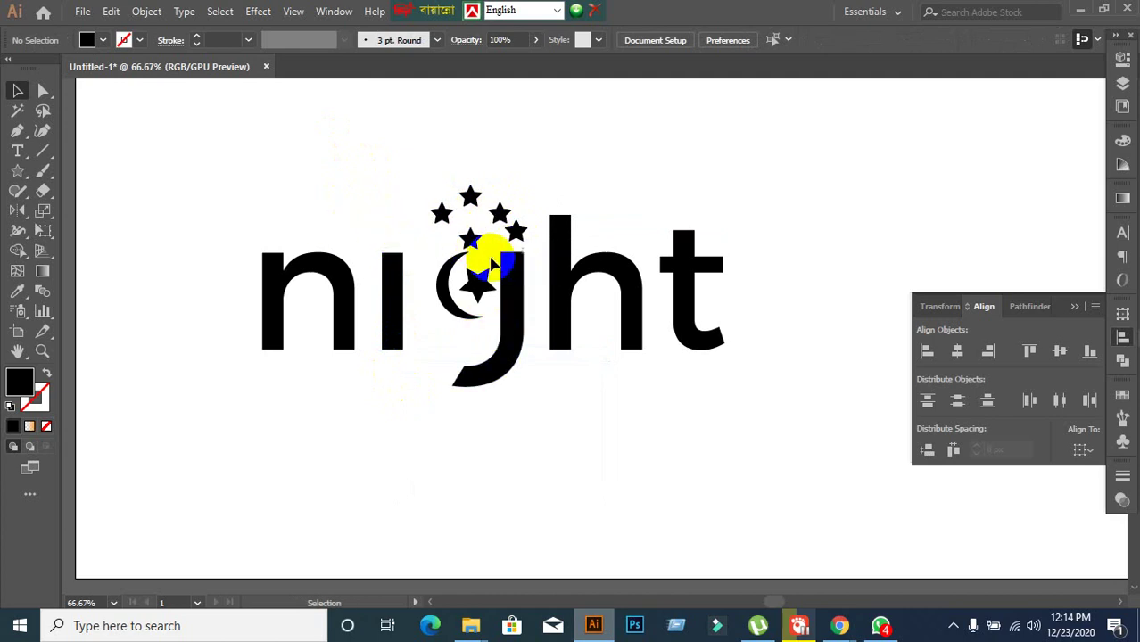
Try one of the small stars as the dot above the i, and undo the move
drag(426, 216, 387, 232)
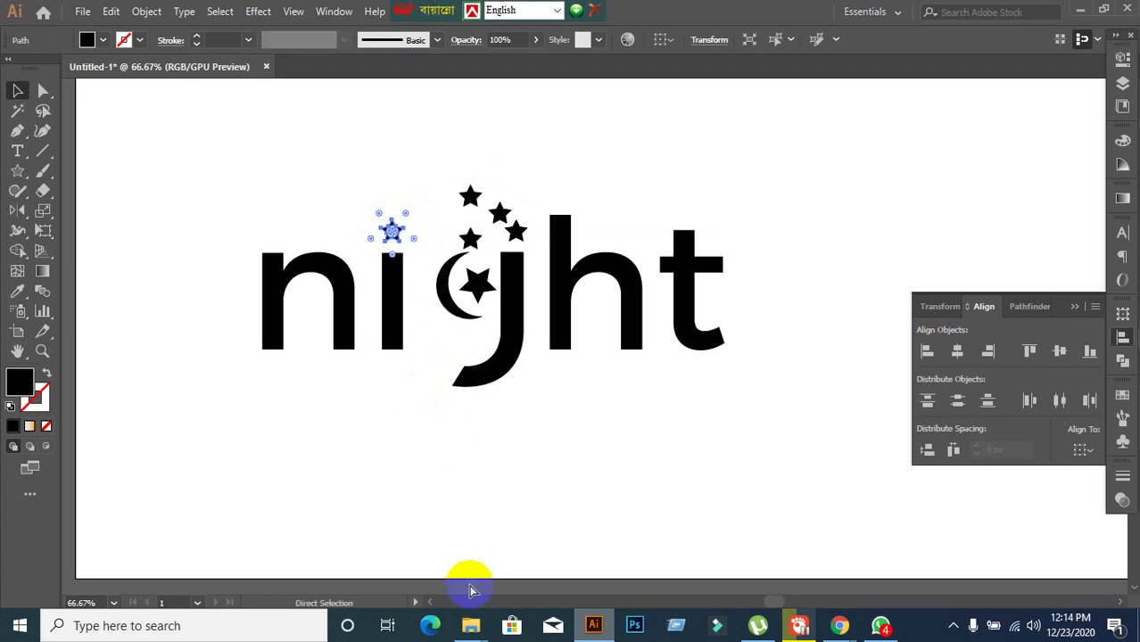
key(ctrl+z)
click(450, 480)
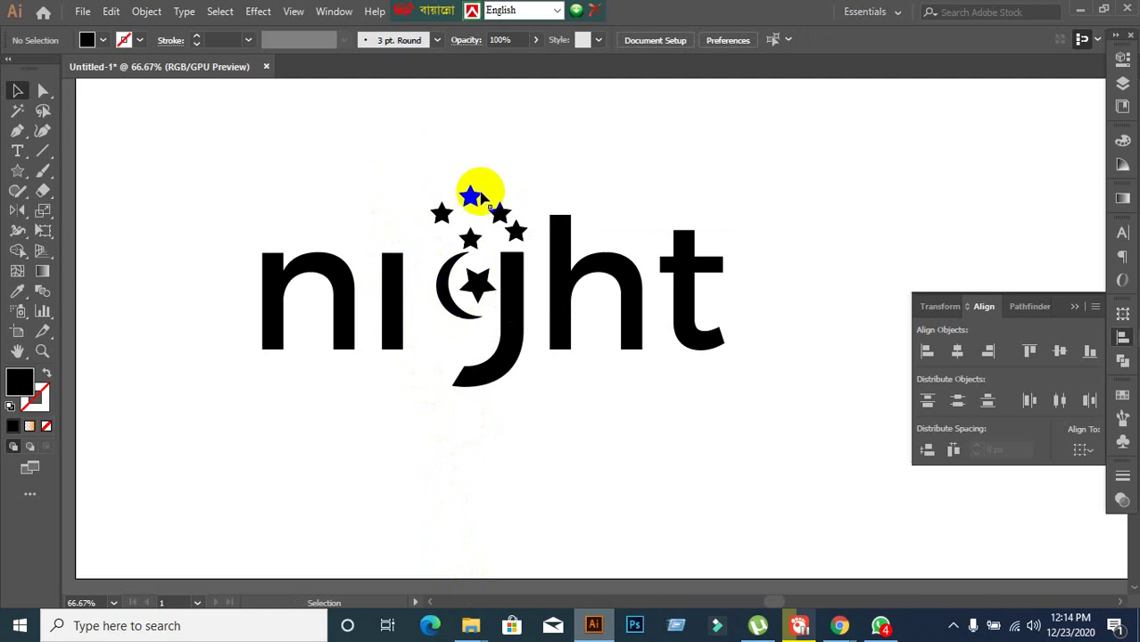
scroll(223, 251, down, 1)
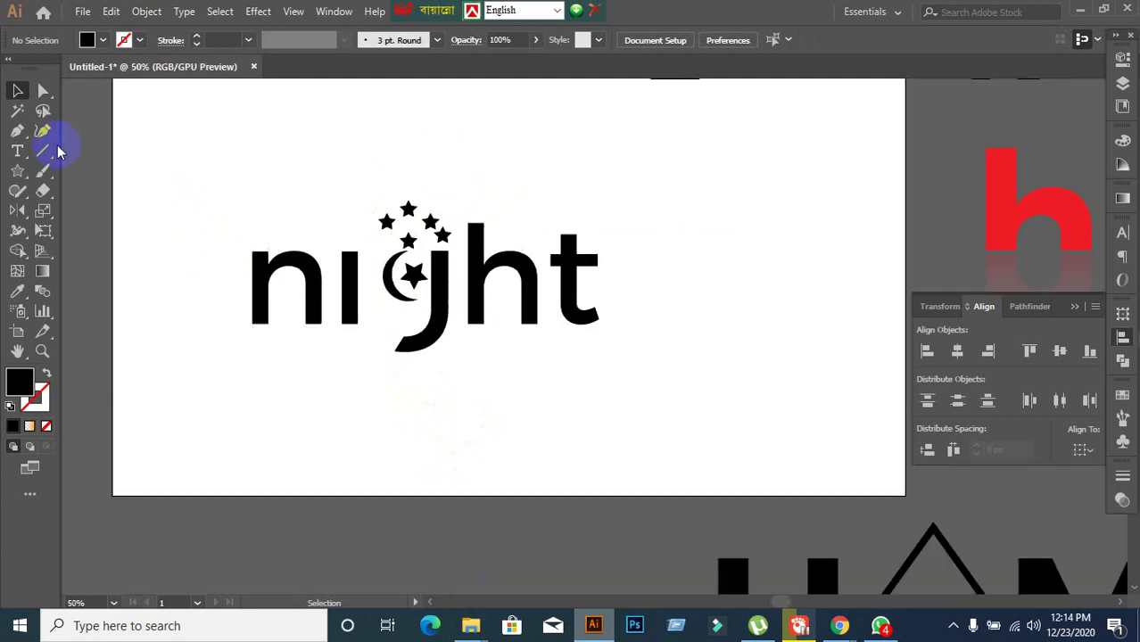
drag(24, 176, 60, 169)
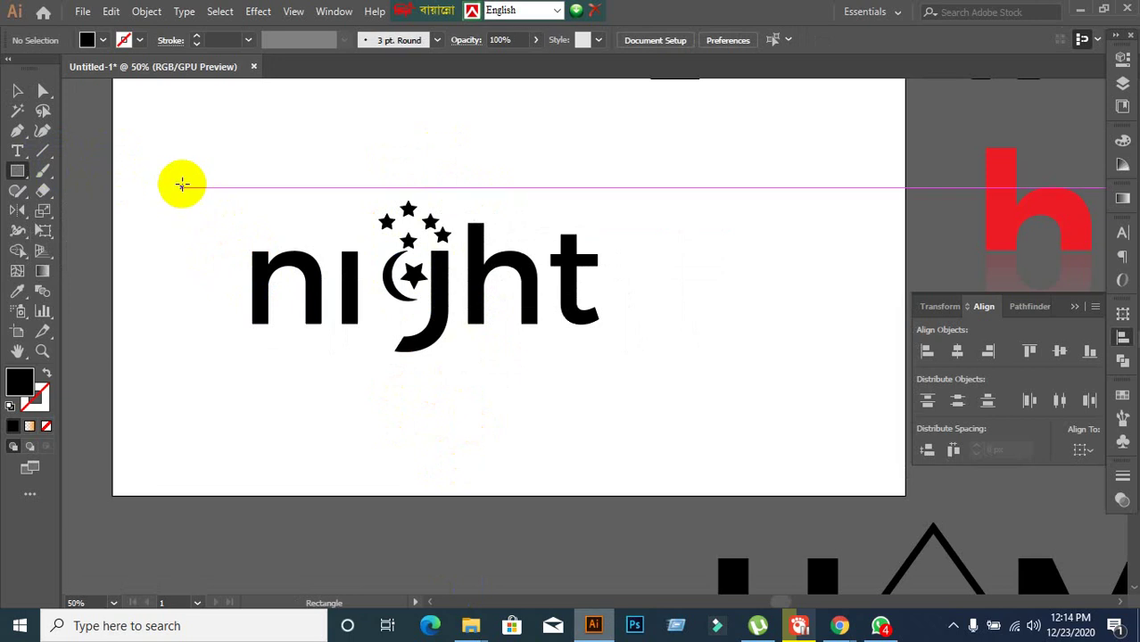
drag(186, 169, 657, 379)
key(ctrl+z)
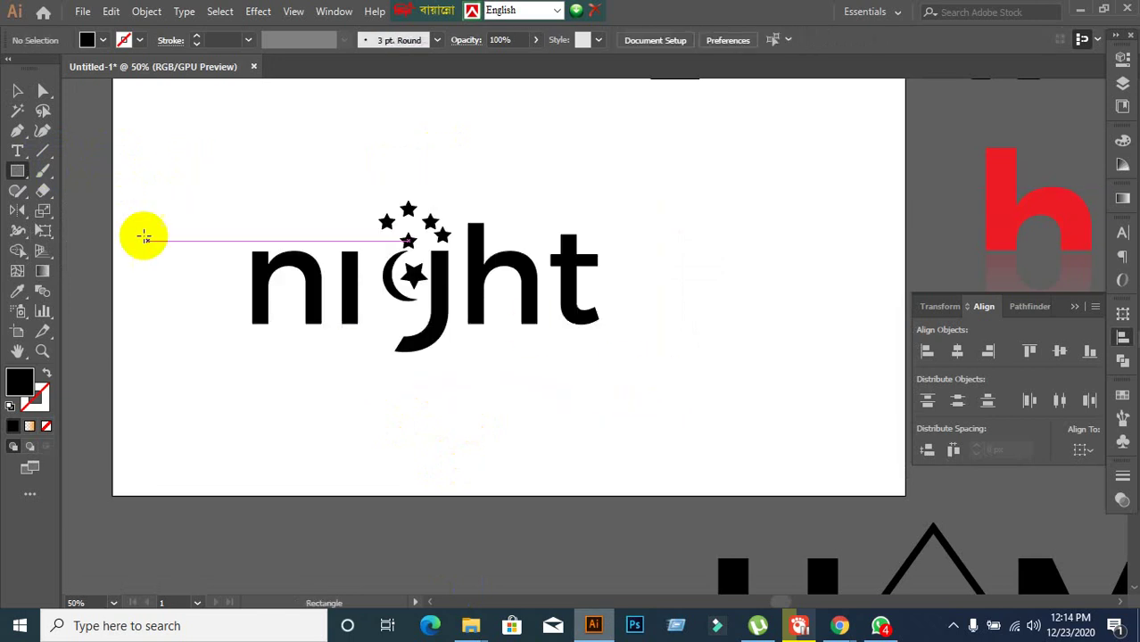
Group all letters, the moon and the stars of the night design and fill the group with red
click(23, 89)
drag(205, 174, 725, 472)
click(704, 467)
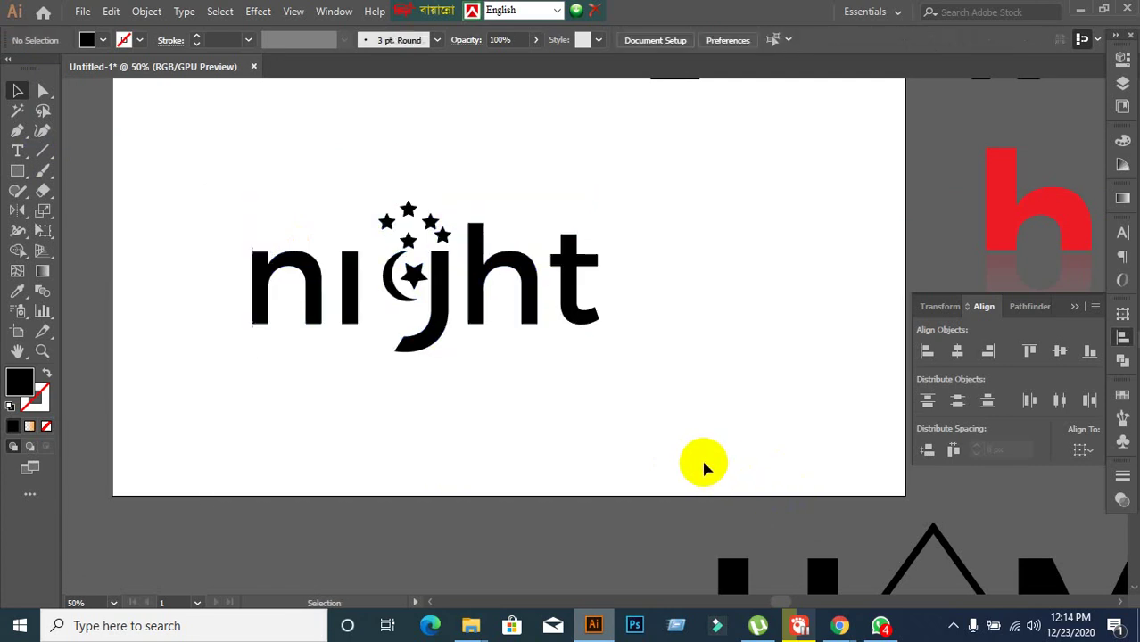
click(410, 351)
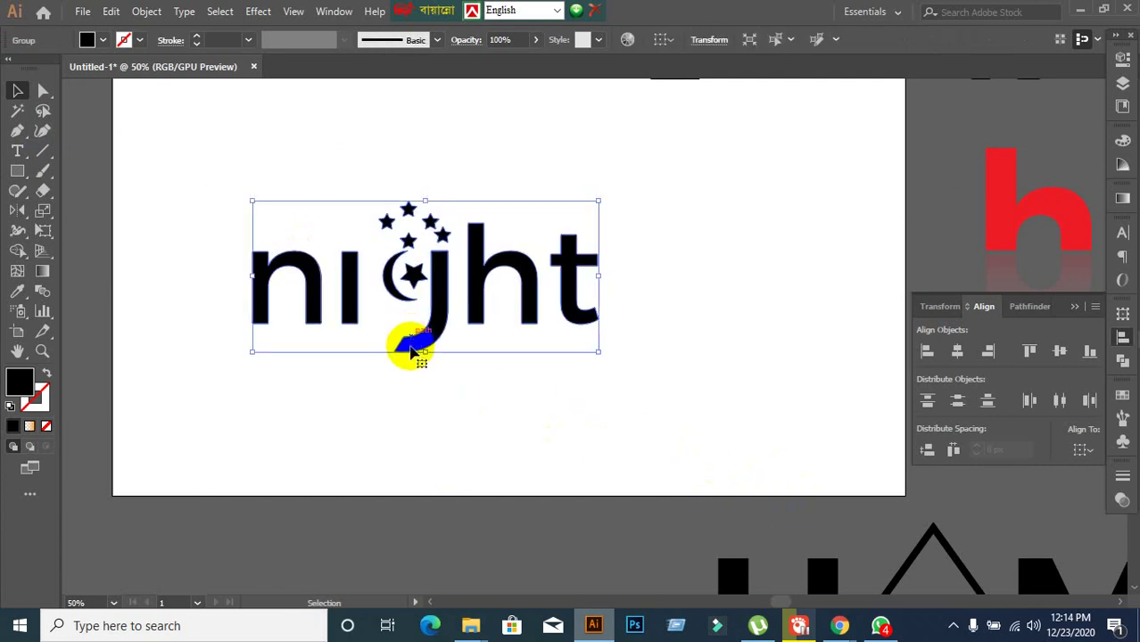
click(1123, 398)
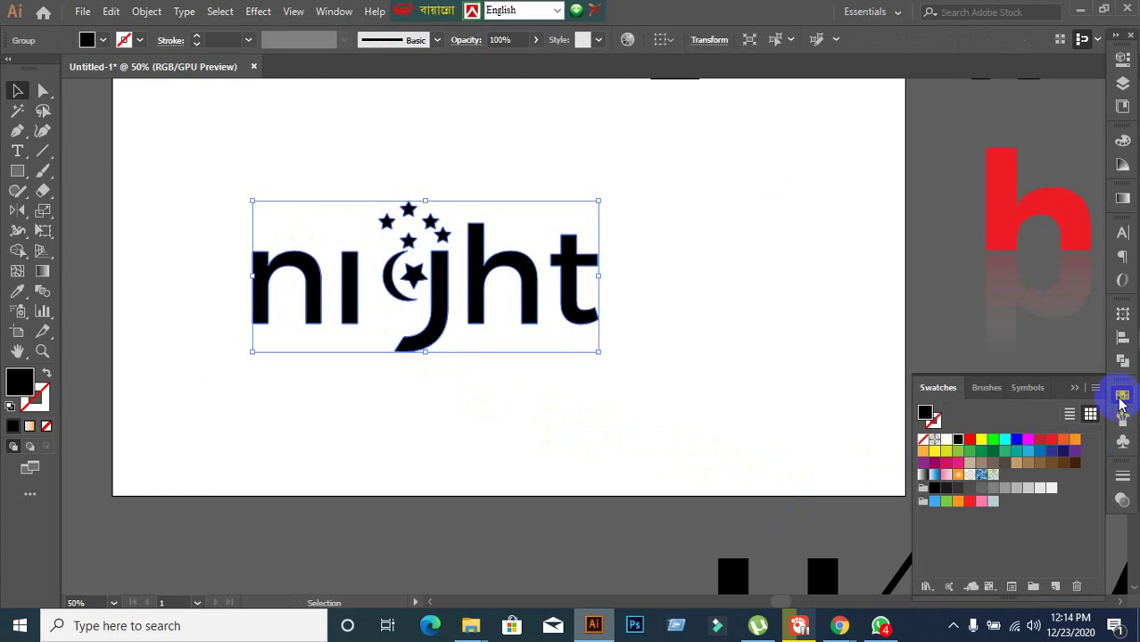
click(970, 440)
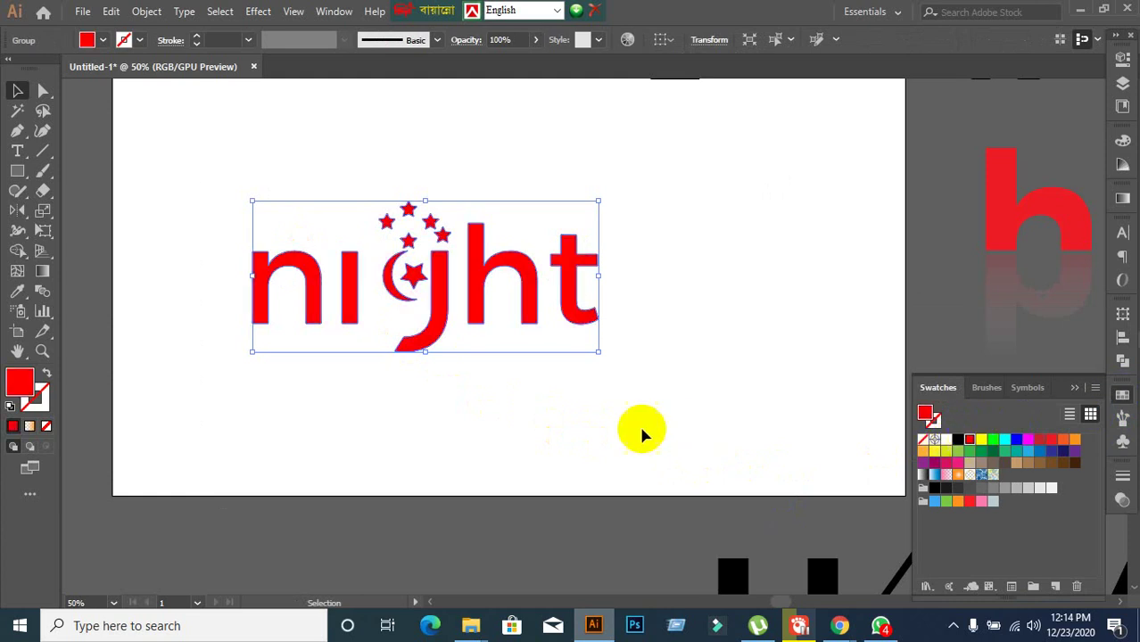
click(664, 442)
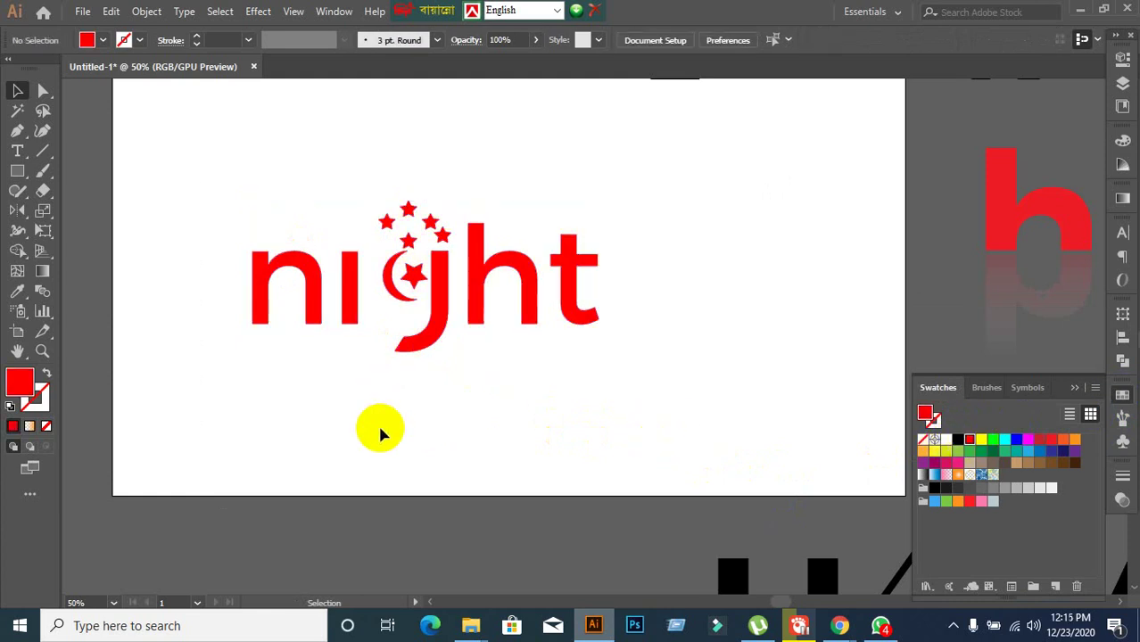
Draw a rectangle around the night design, fill it with black and send it behind the word
click(30, 192)
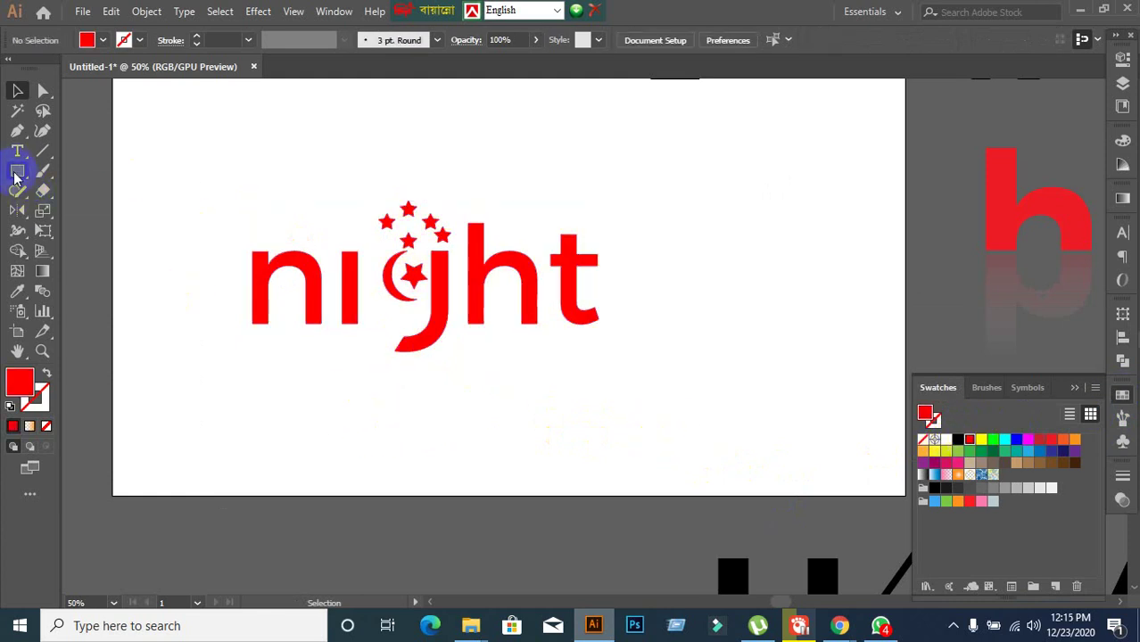
click(21, 176)
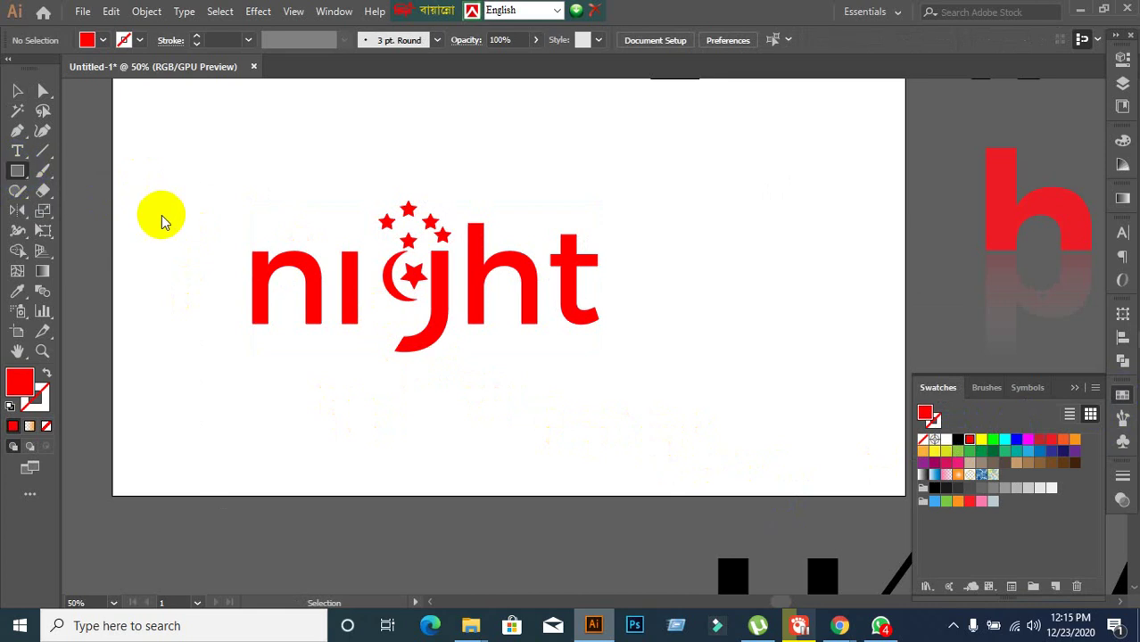
drag(215, 187, 650, 402)
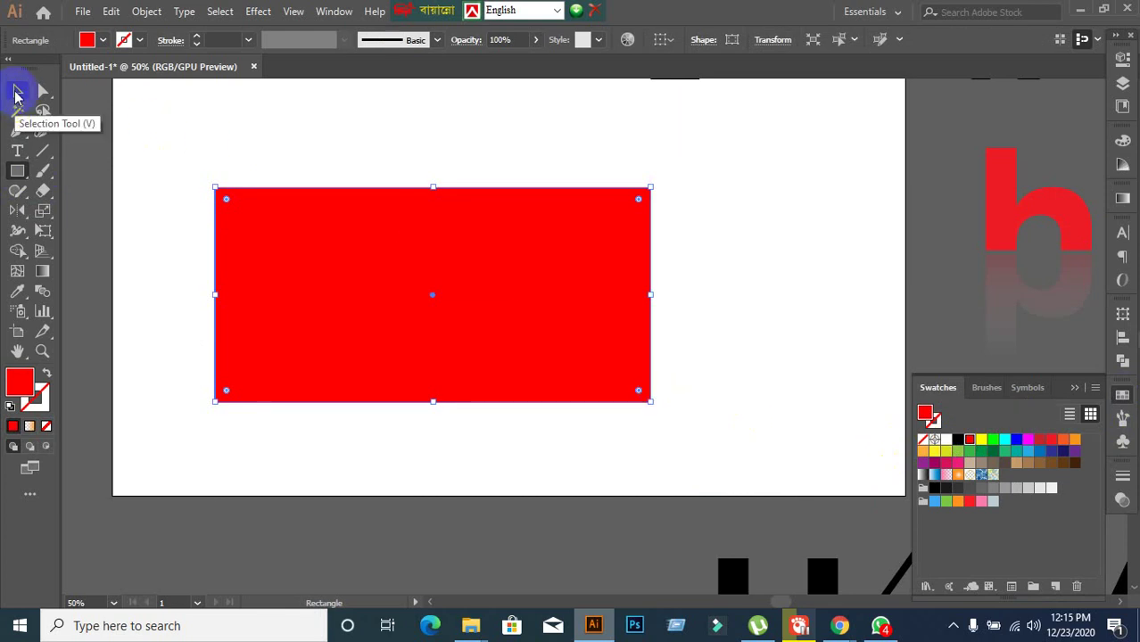
click(16, 92)
click(958, 439)
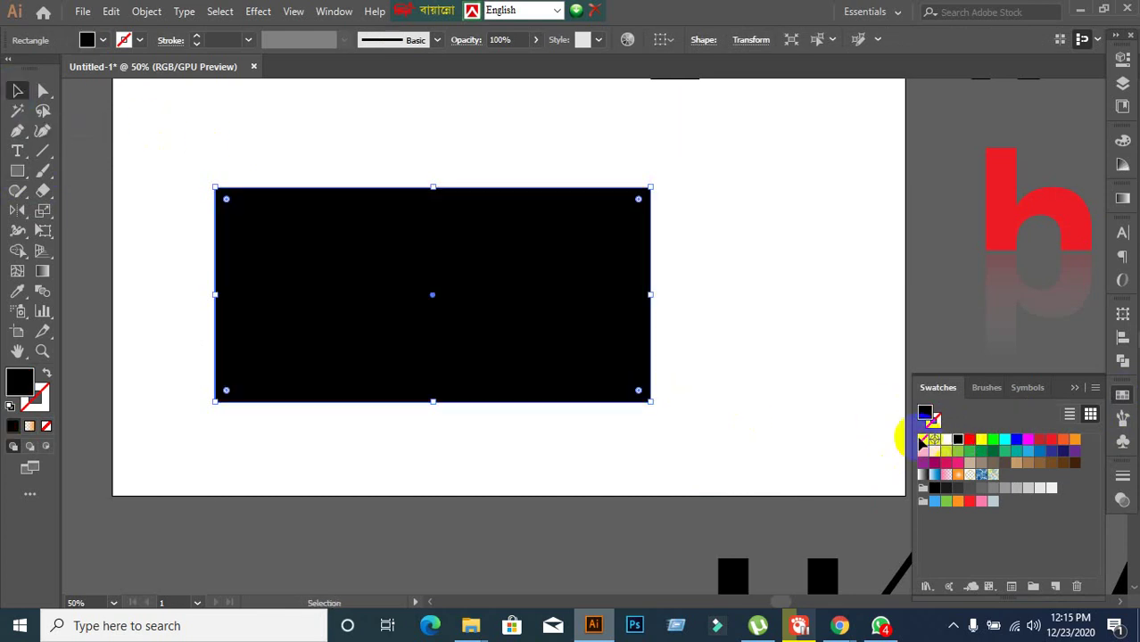
key(ctrl+shift+bracketleft)
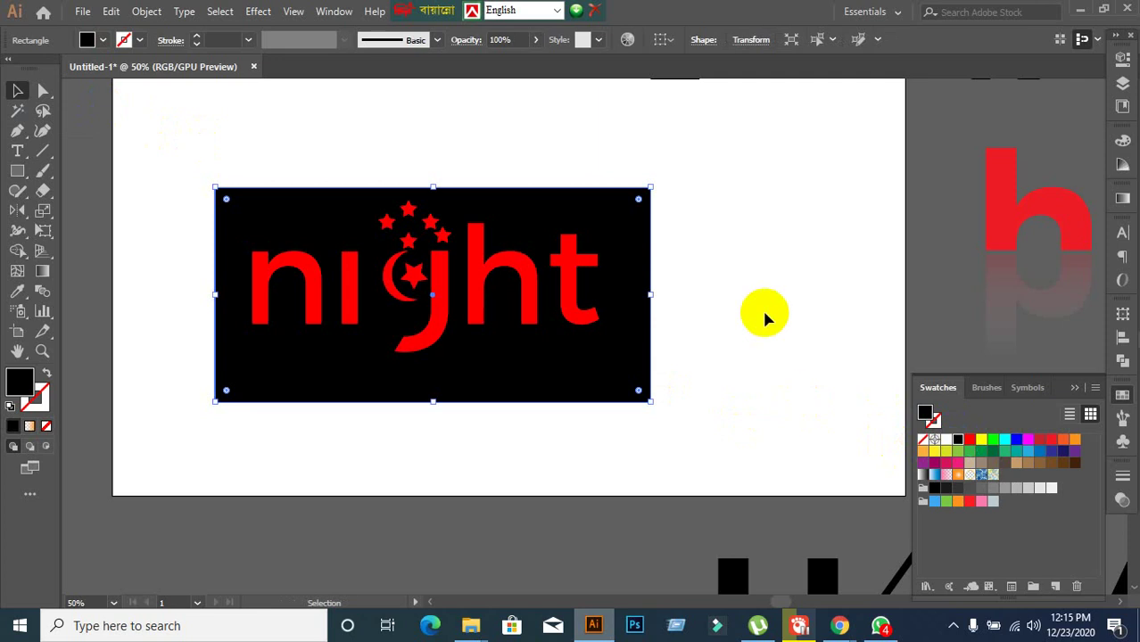
click(764, 317)
Centre the night group on the black rectangle and fill it with white
drag(529, 311, 538, 324)
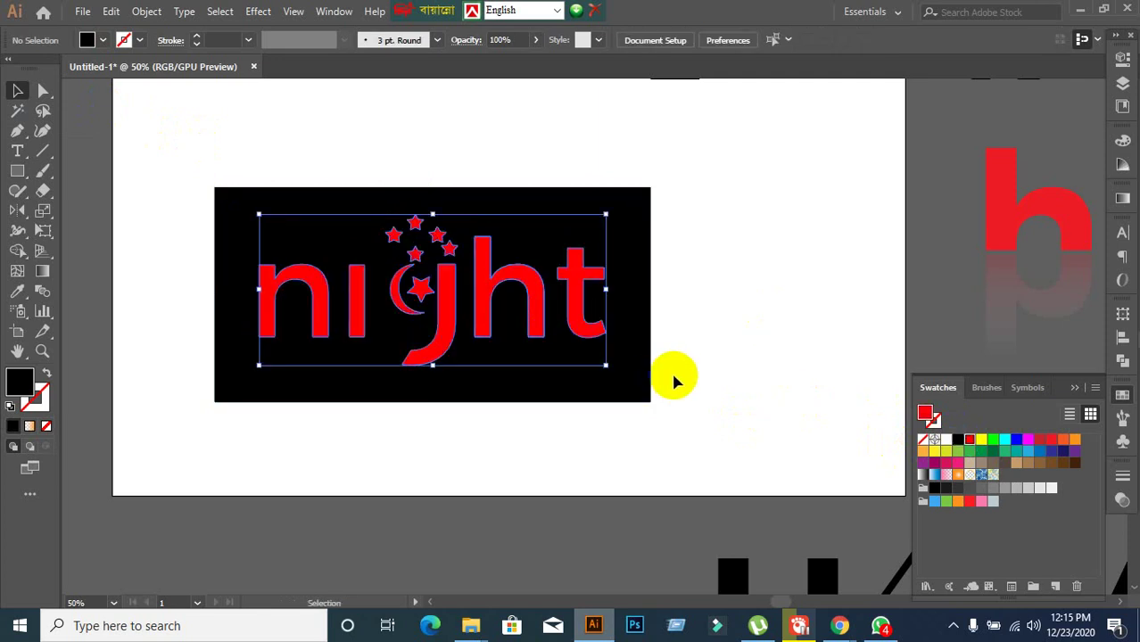
click(946, 441)
click(750, 383)
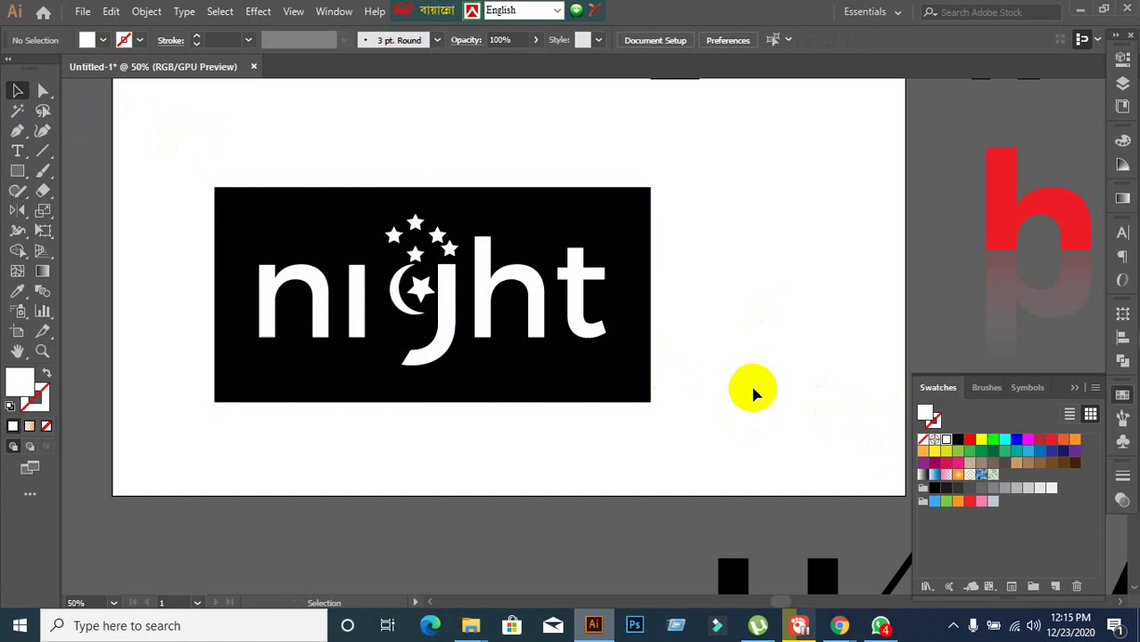
click(455, 295)
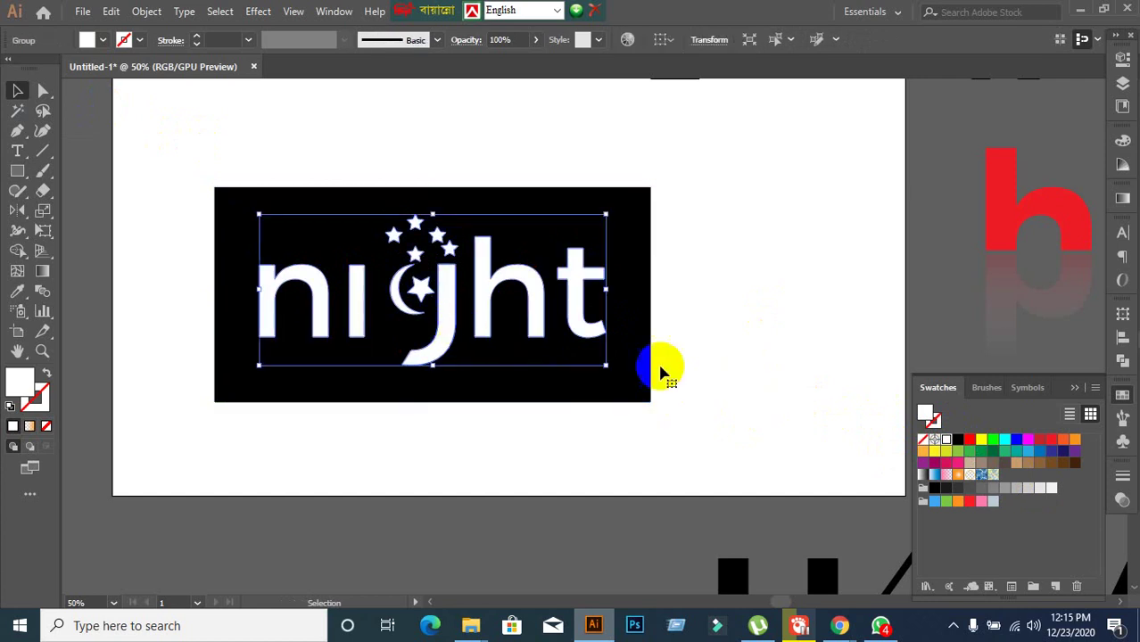
click(760, 311)
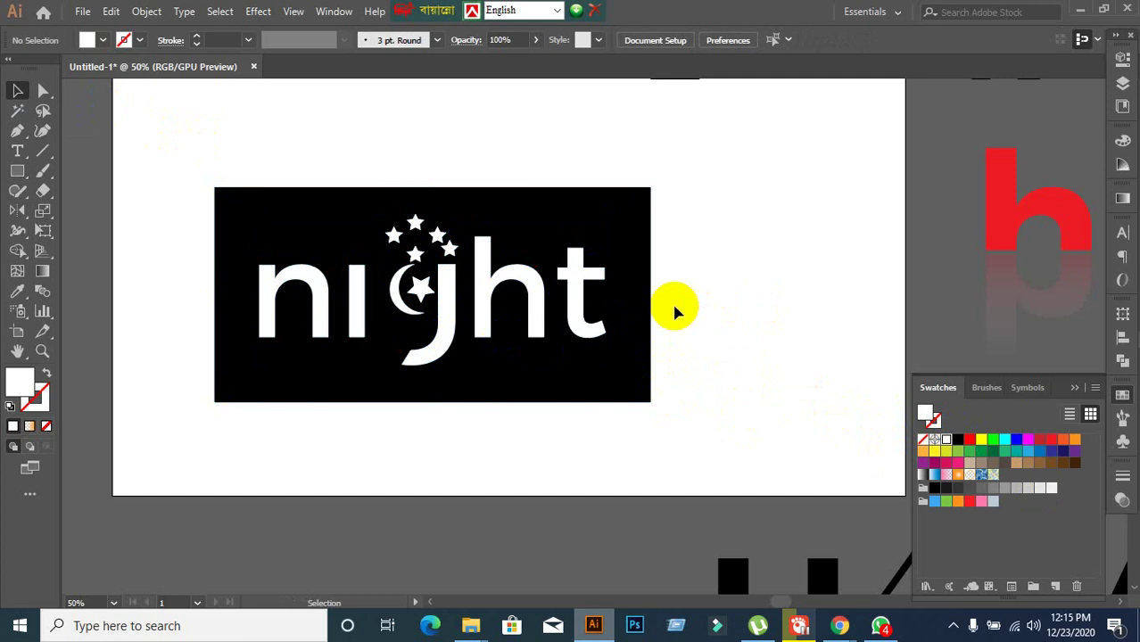
Swap the fill and stroke of the night group so it becomes white outlines without fill
click(491, 362)
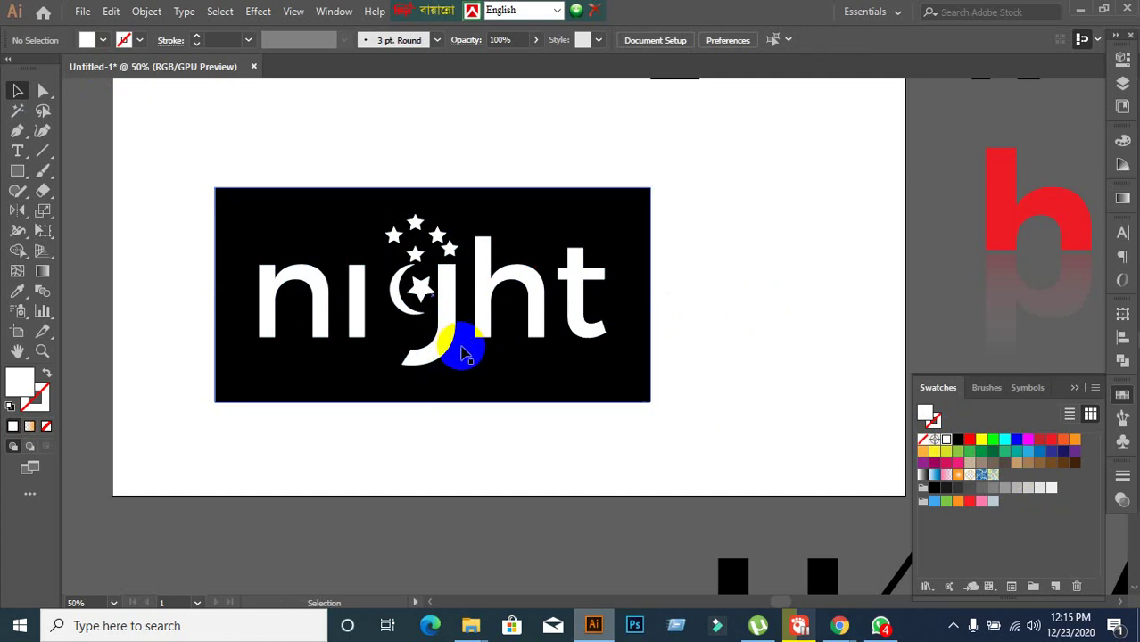
mouse_move(462, 353)
mouse_down()
mouse_move(448, 385)
mouse_move(265, 382)
mouse_up()
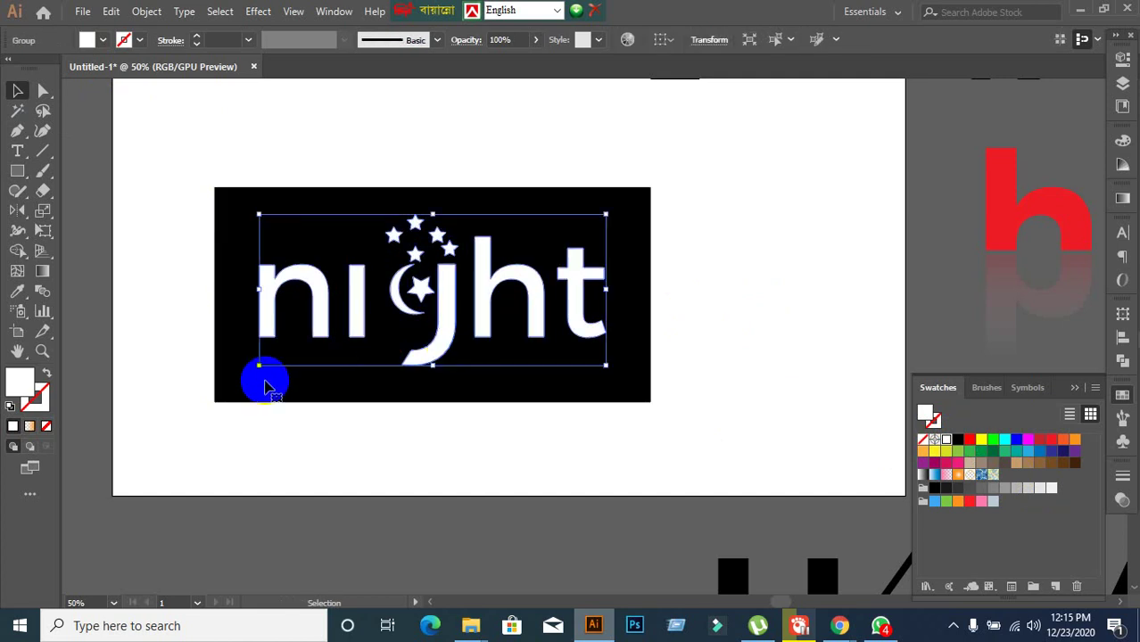
click(42, 374)
click(140, 353)
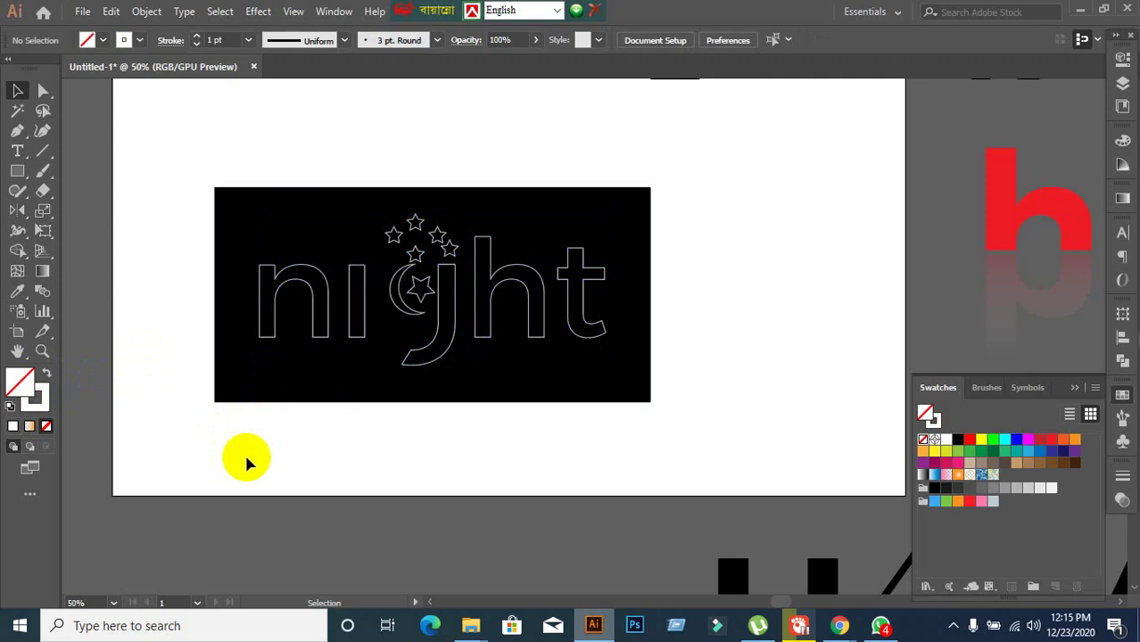
scroll(245, 452, down, 1)
scroll(245, 451, up, 1)
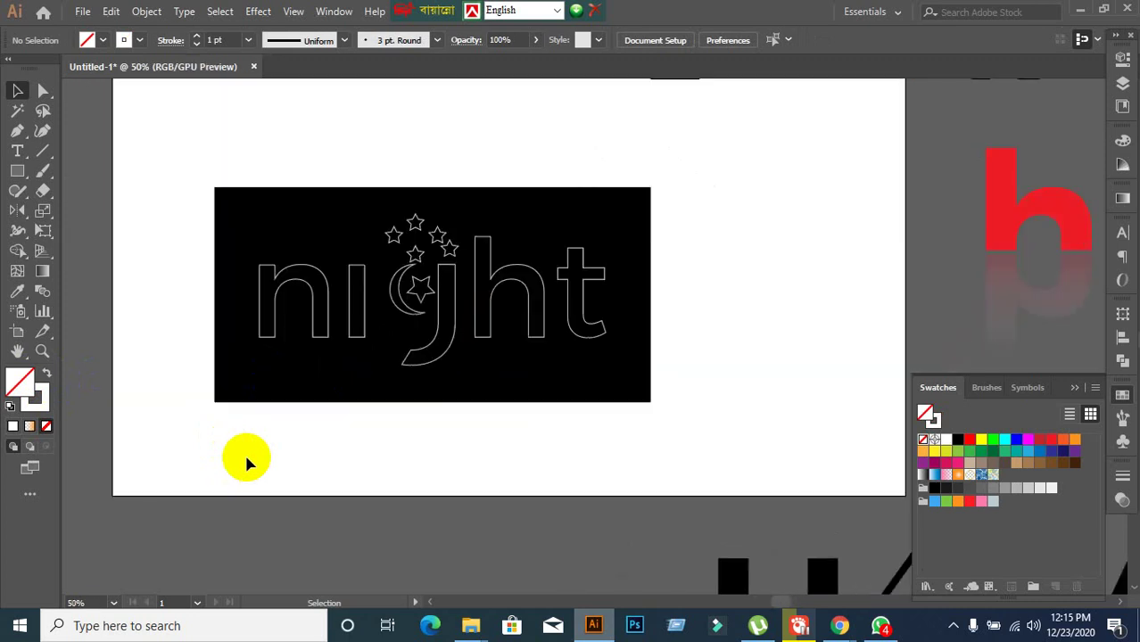
click(389, 323)
click(389, 464)
Move the night design with its black background up off the artboard, and shift the large O clear of it
scroll(391, 451, down, 1)
scroll(392, 449, up, 1)
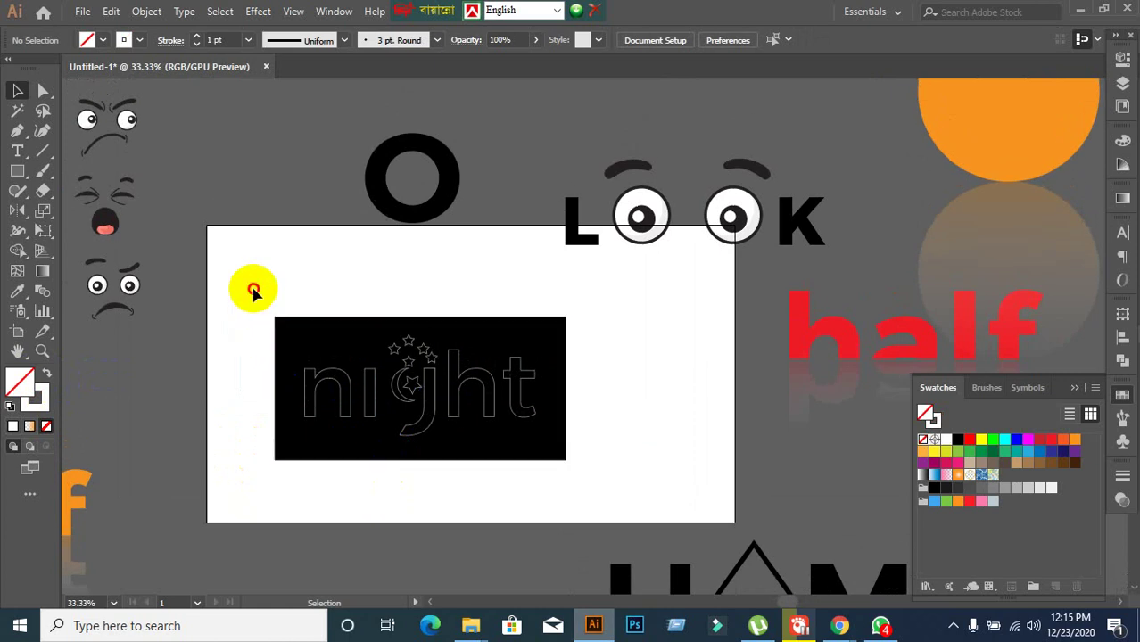
drag(250, 286, 667, 479)
click(484, 383)
drag(480, 383, 355, 105)
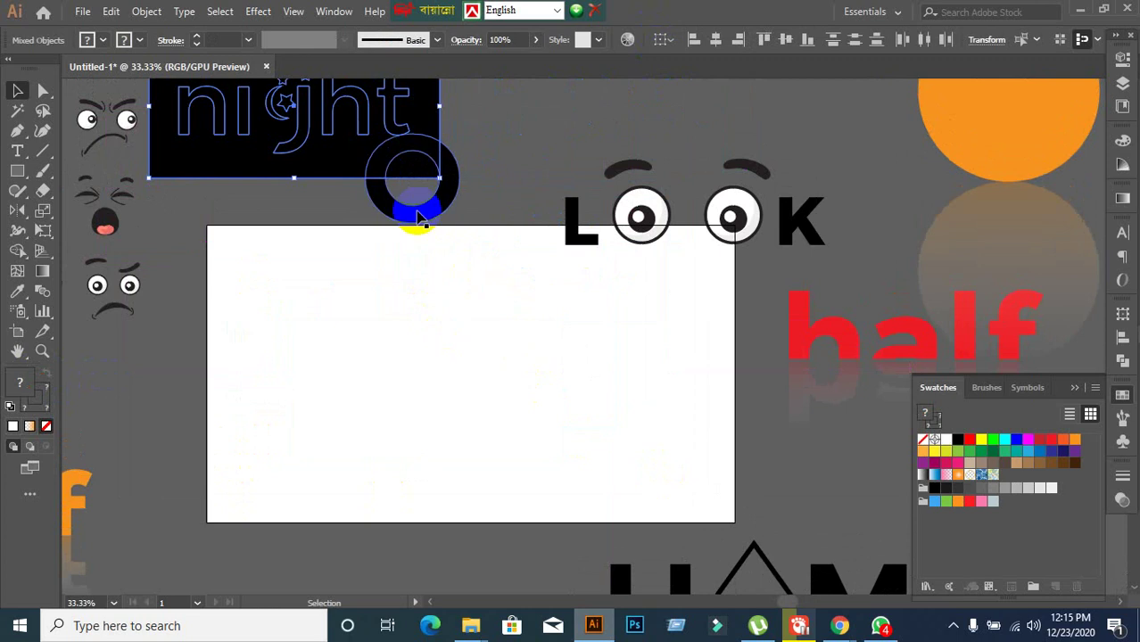
drag(420, 218, 535, 127)
click(575, 185)
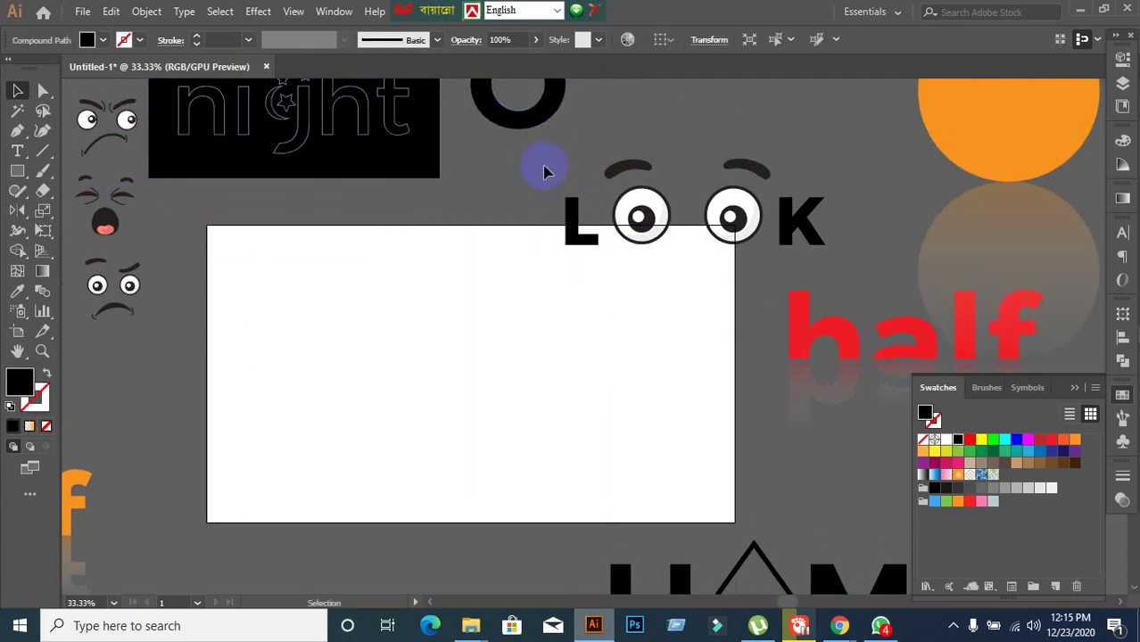
Move the whole LOOK design up and away from the artboard so that it no longer overlaps the edge
drag(546, 171, 757, 198)
drag(857, 244, 858, 243)
drag(794, 223, 870, 161)
click(560, 387)
drag(502, 389, 695, 331)
scroll(627, 380, down, 2)
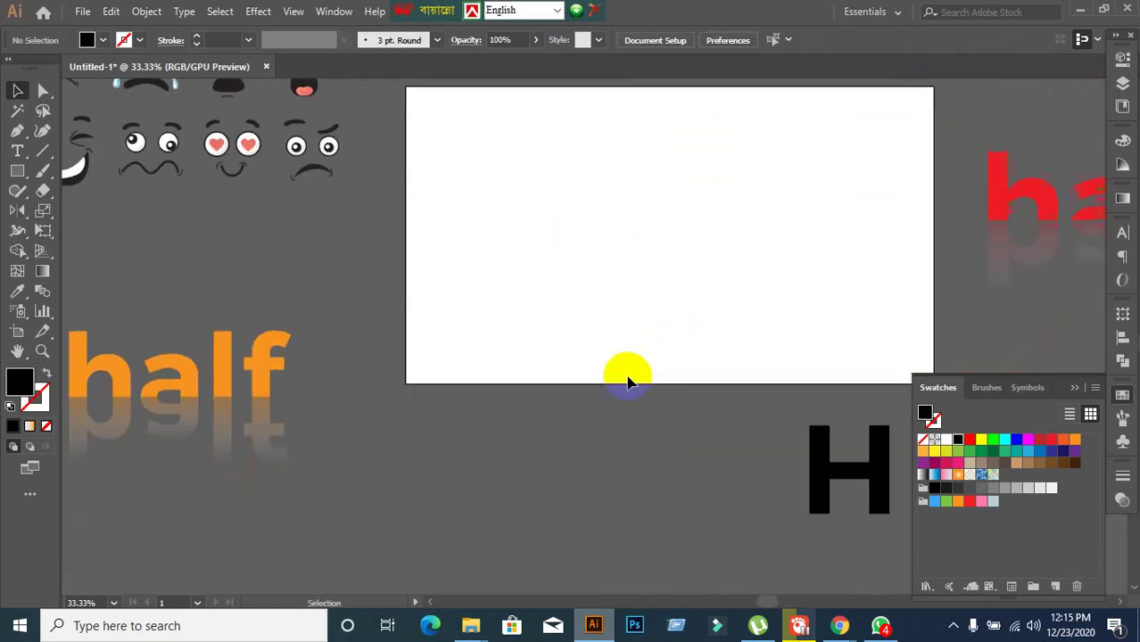
scroll(664, 229, up, 1)
scroll(663, 229, down, 1)
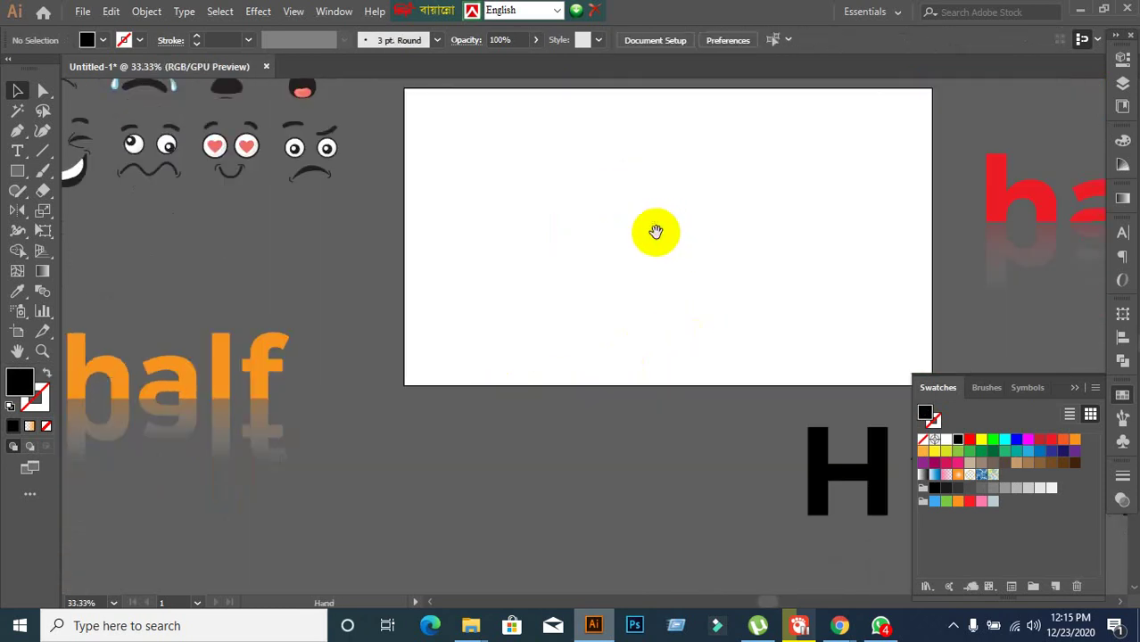
drag(664, 229, 519, 272)
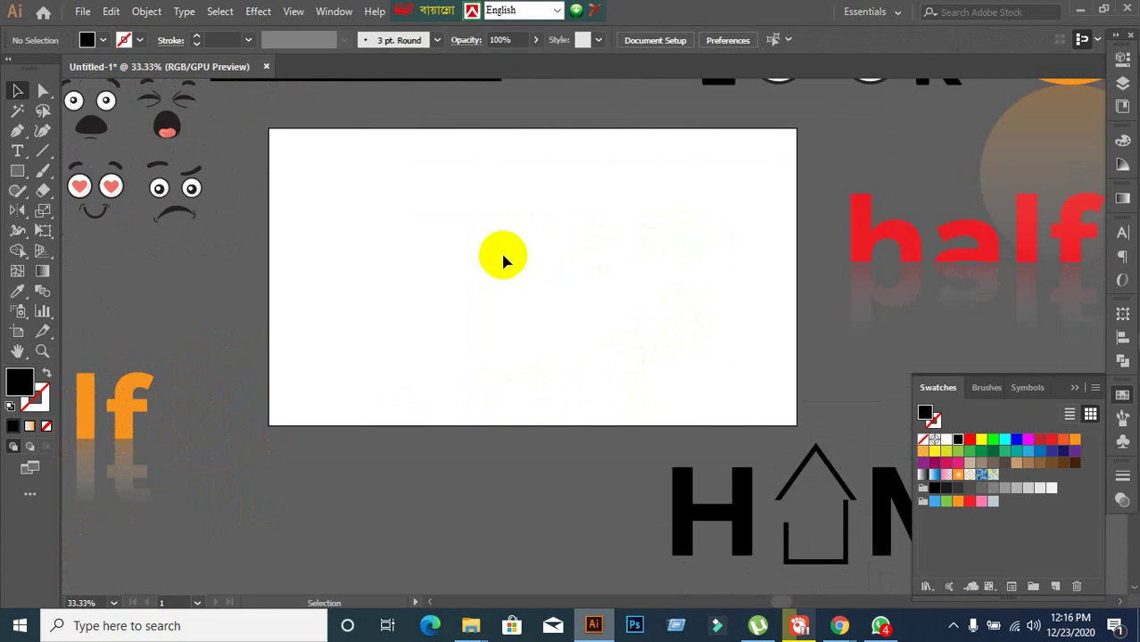
scroll(502, 257, up, 3)
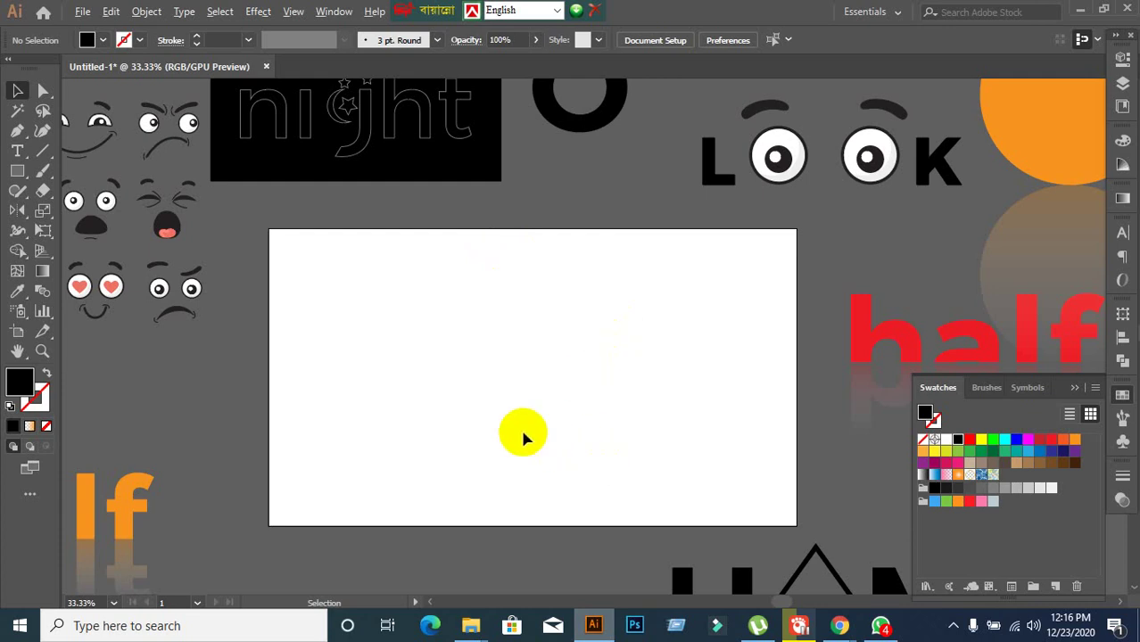
scroll(523, 434, up, 1)
scroll(523, 437, down, 1)
scroll(478, 377, down, 1)
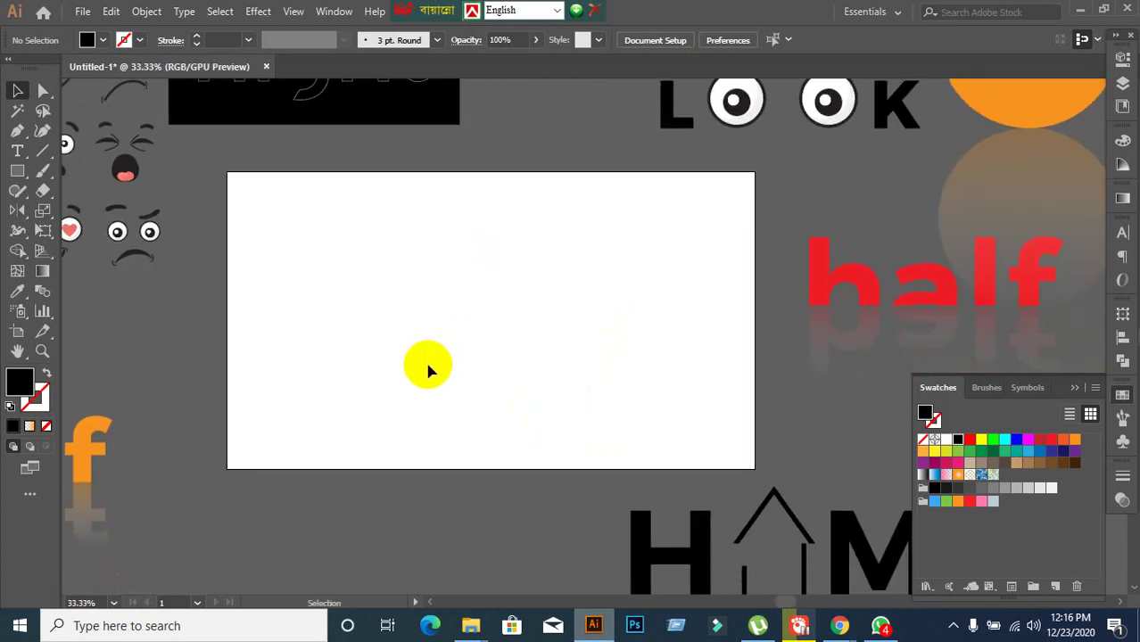
Add the word Spicy as point text on the empty artboard and enlarge it to about 187 pt
click(16, 157)
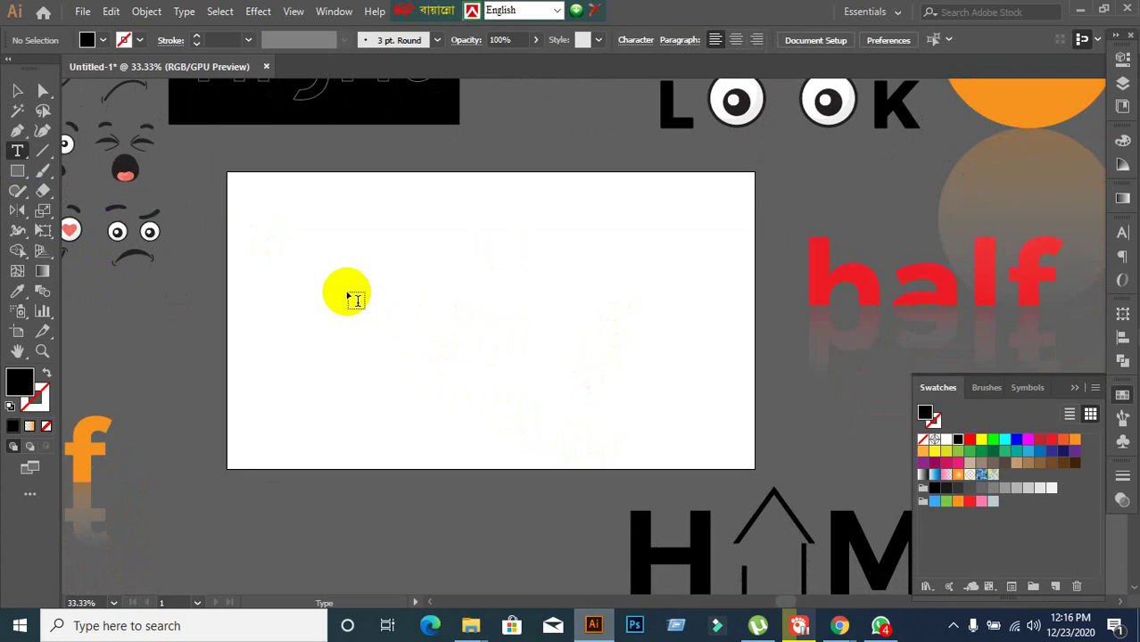
scroll(348, 294, up, 1)
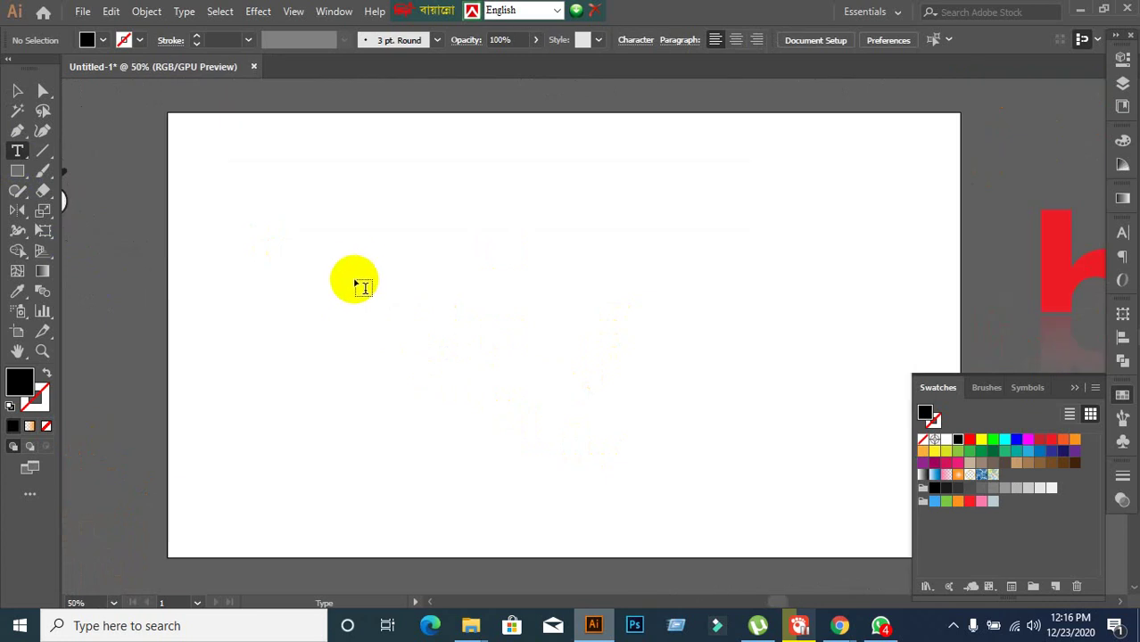
click(358, 263)
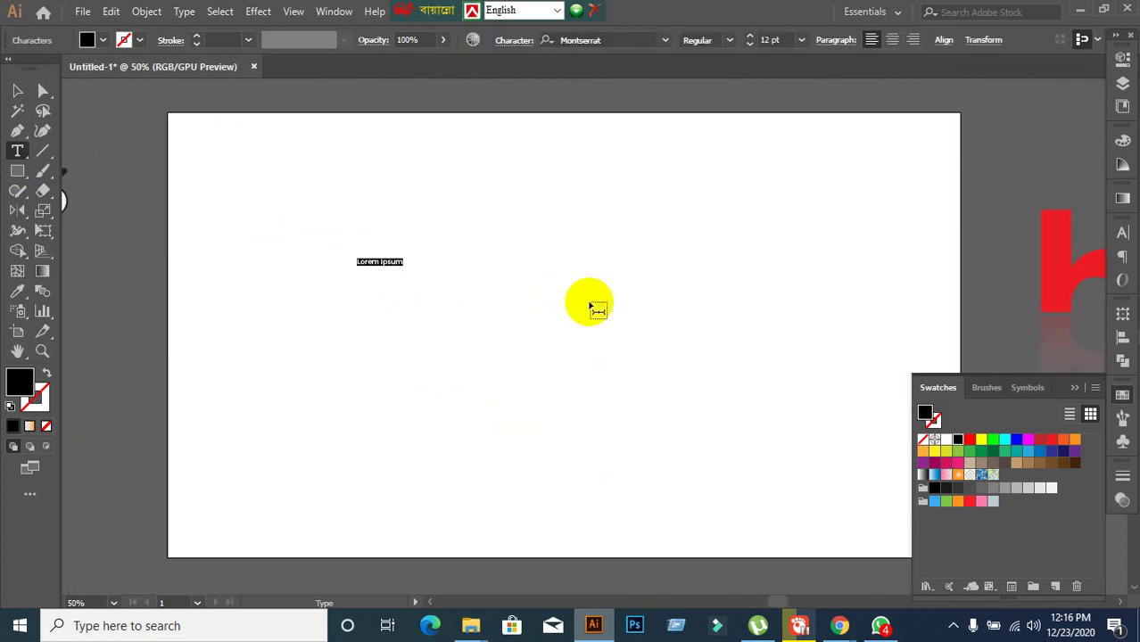
text(a)
click(17, 90)
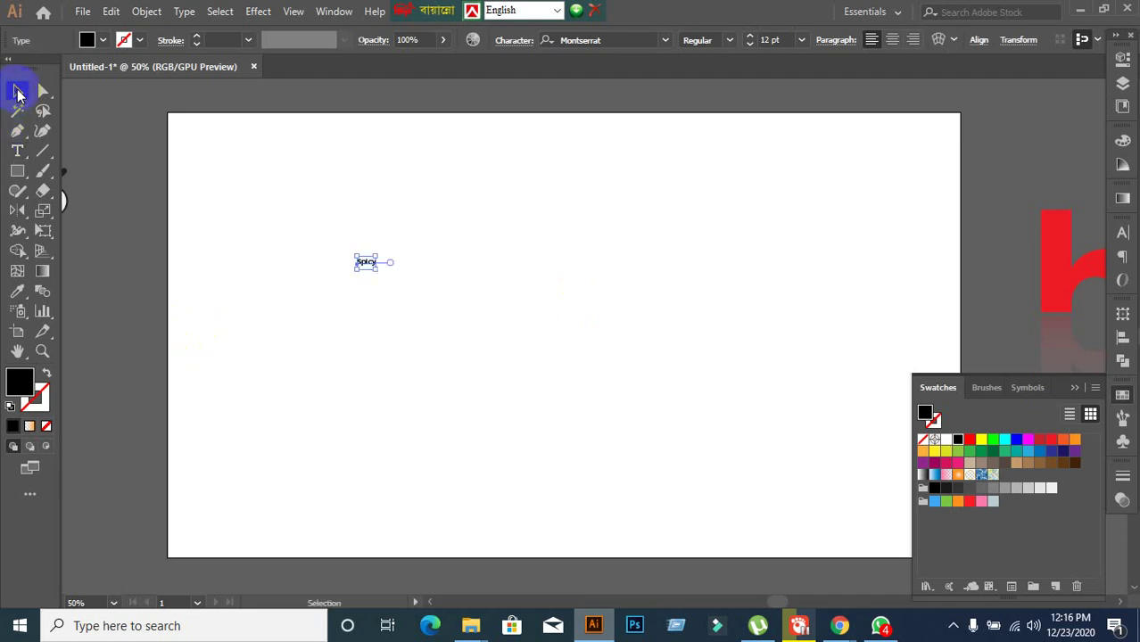
drag(375, 270, 649, 430)
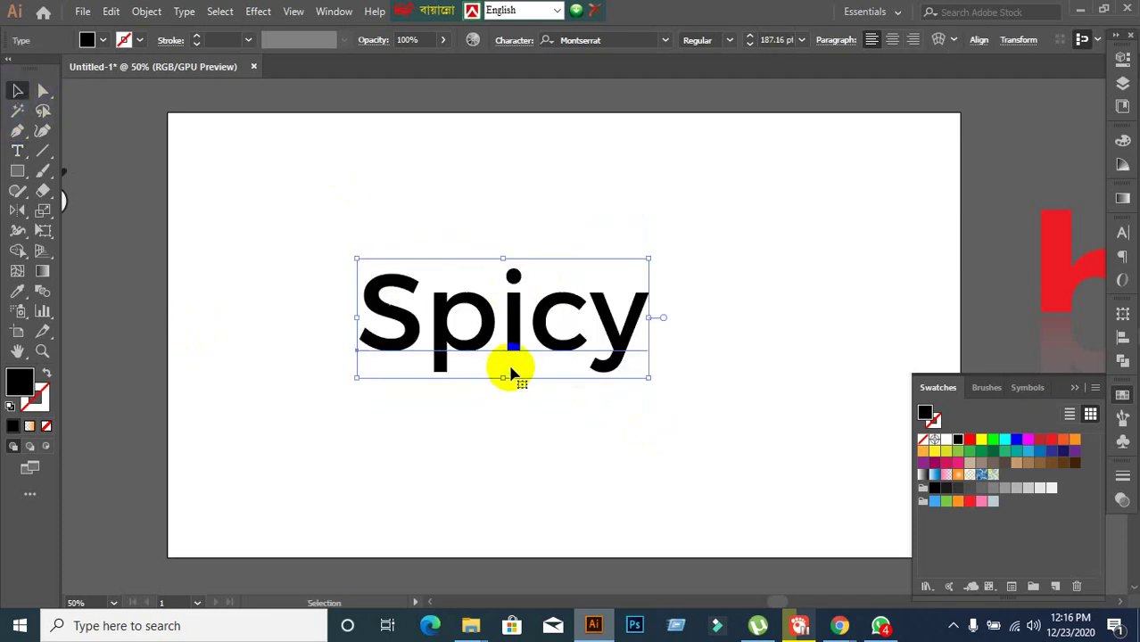
Set the Spicy text to All Caps and move it up a little on the artboard
click(1124, 401)
click(1124, 401)
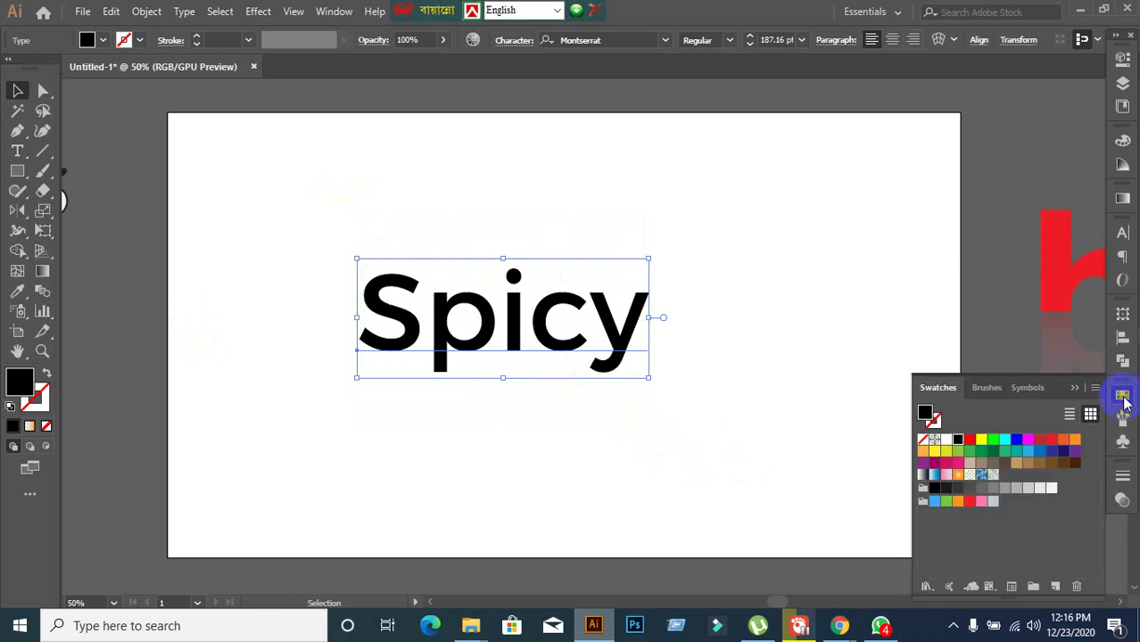
click(1124, 400)
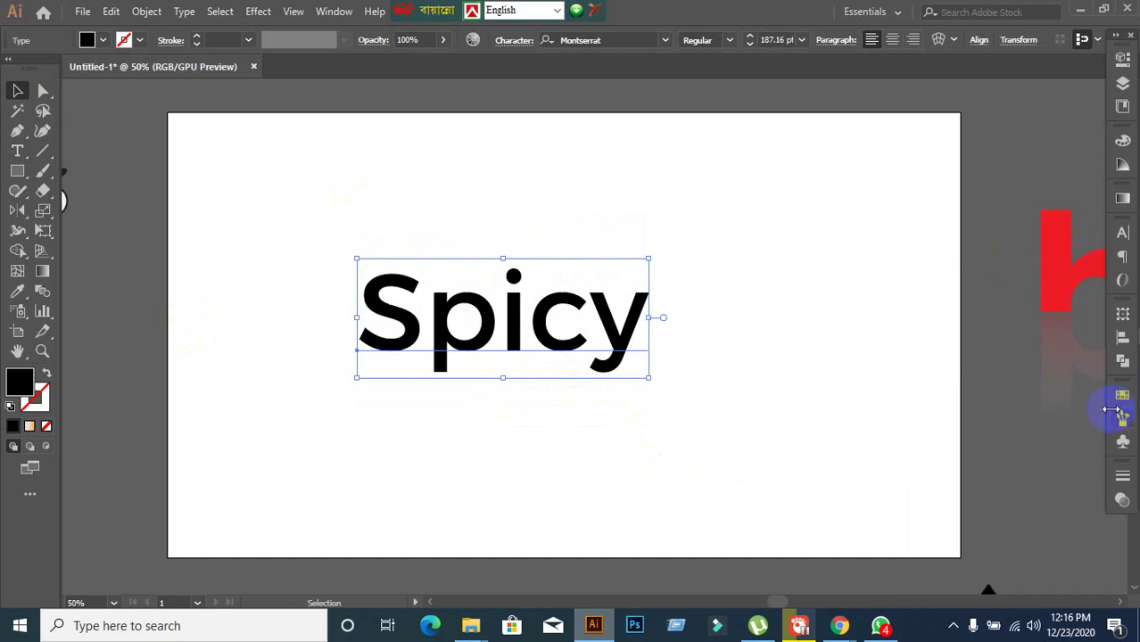
click(1122, 234)
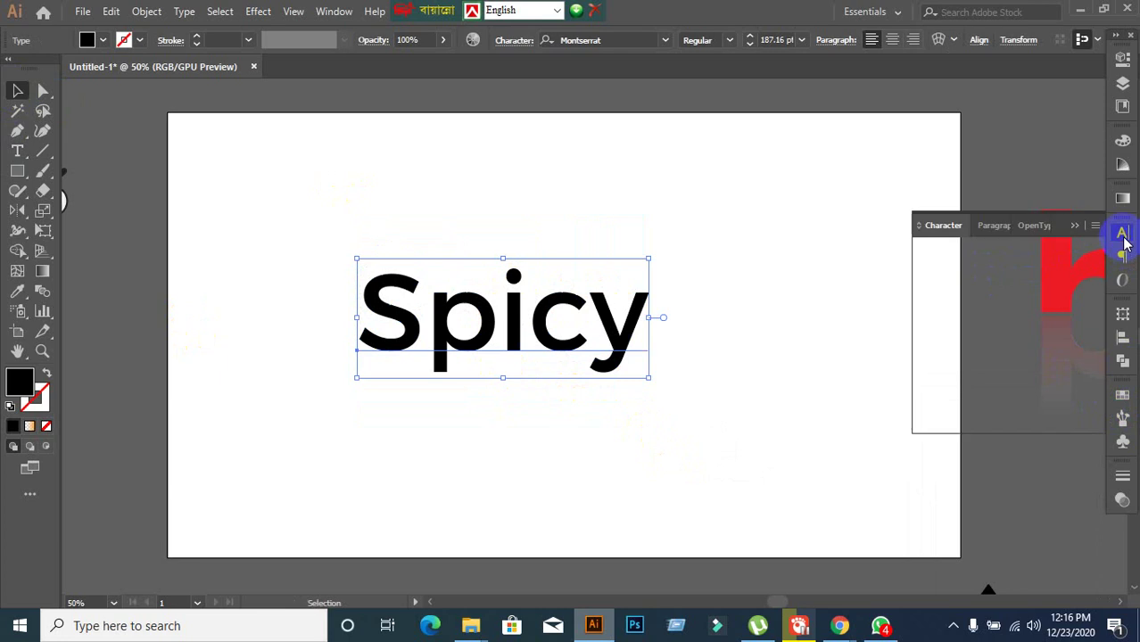
click(928, 395)
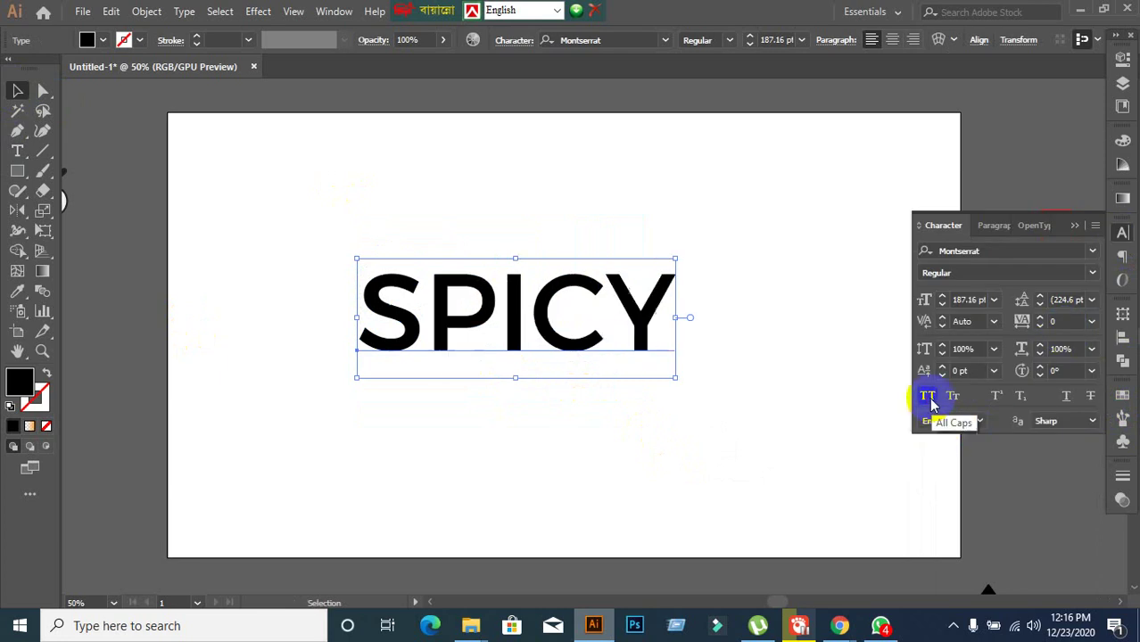
click(790, 455)
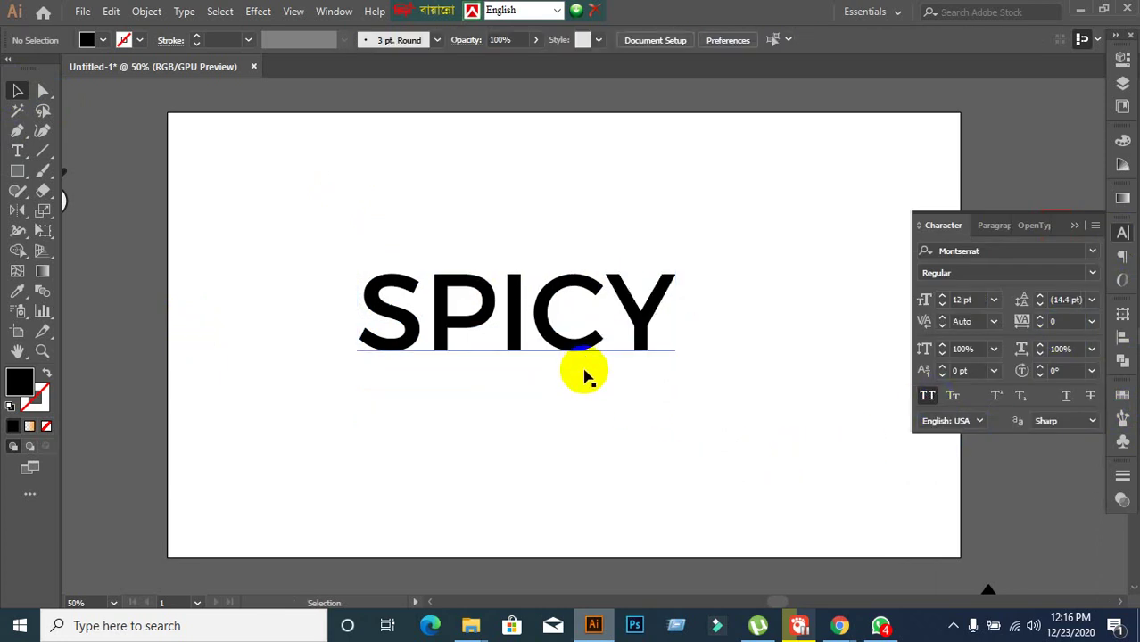
drag(584, 355, 585, 316)
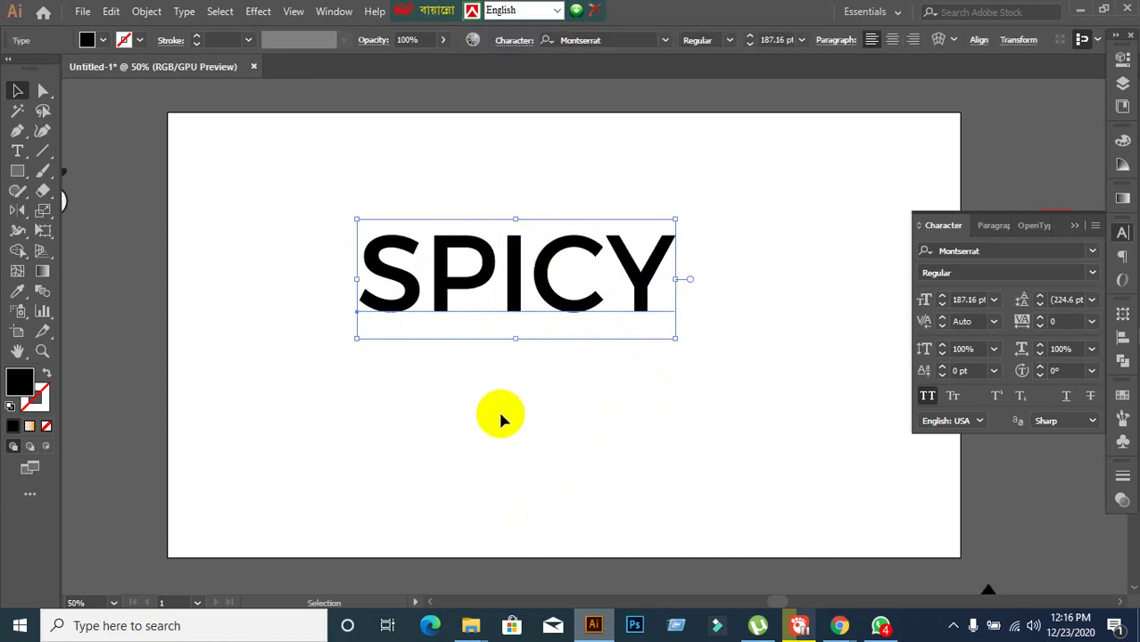
click(463, 483)
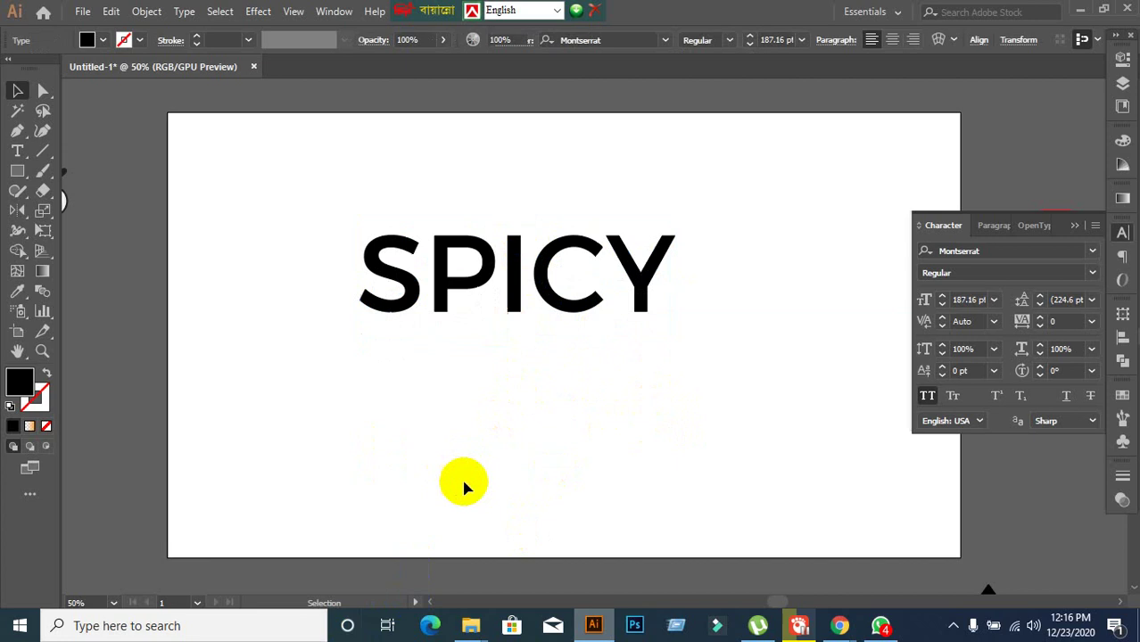
Convert the SPICY text to outlines and deselect it
click(446, 319)
right_click(446, 297)
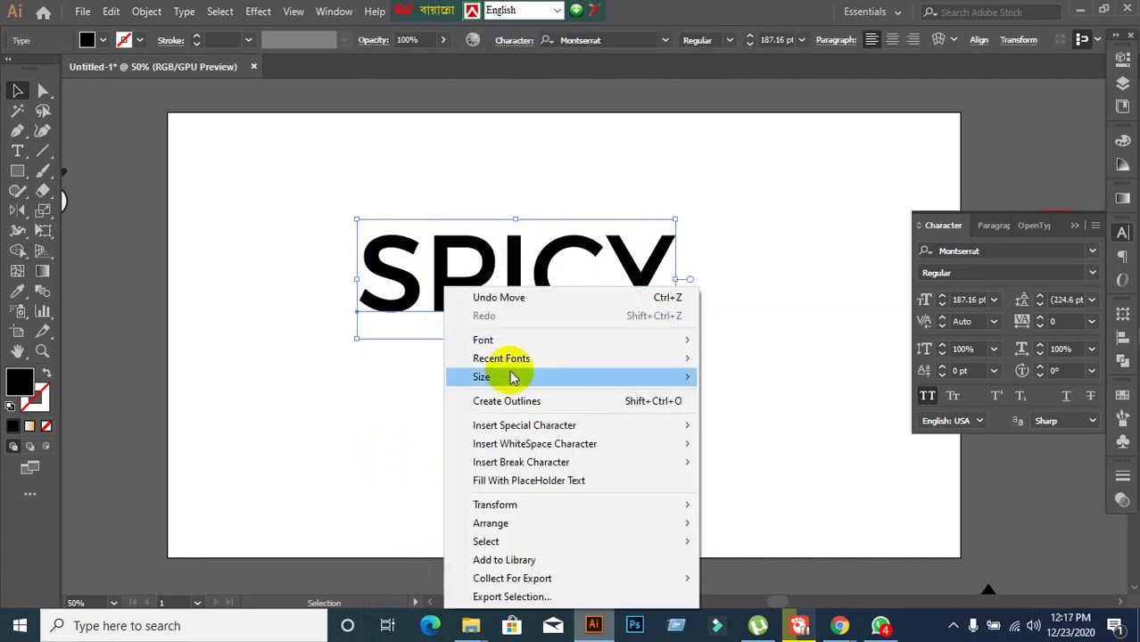
click(508, 401)
click(417, 413)
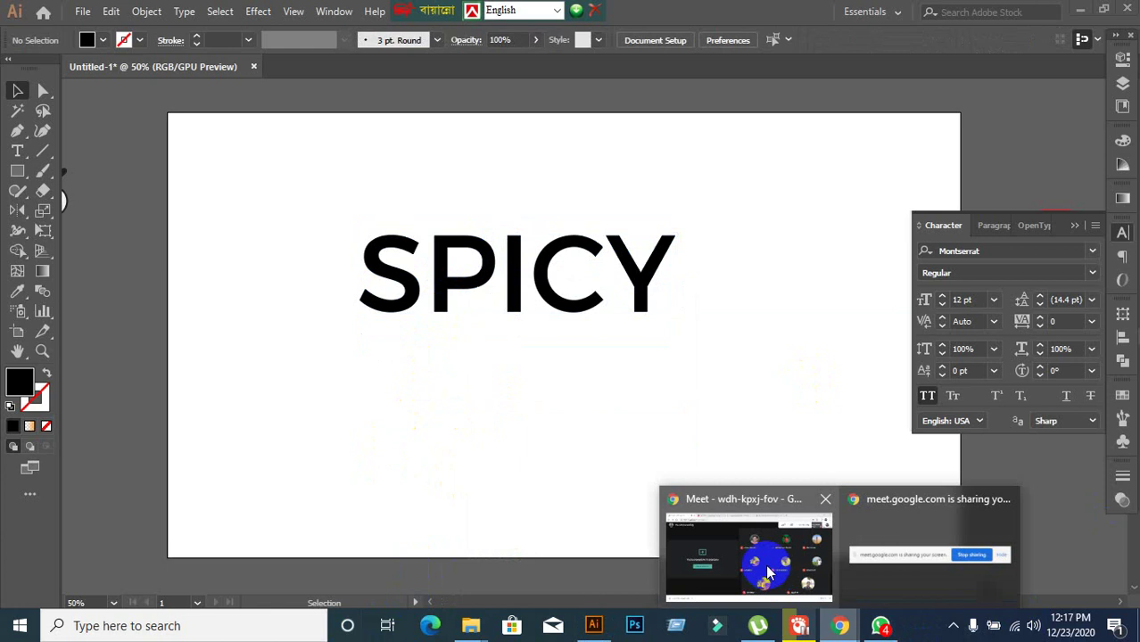
click(843, 629)
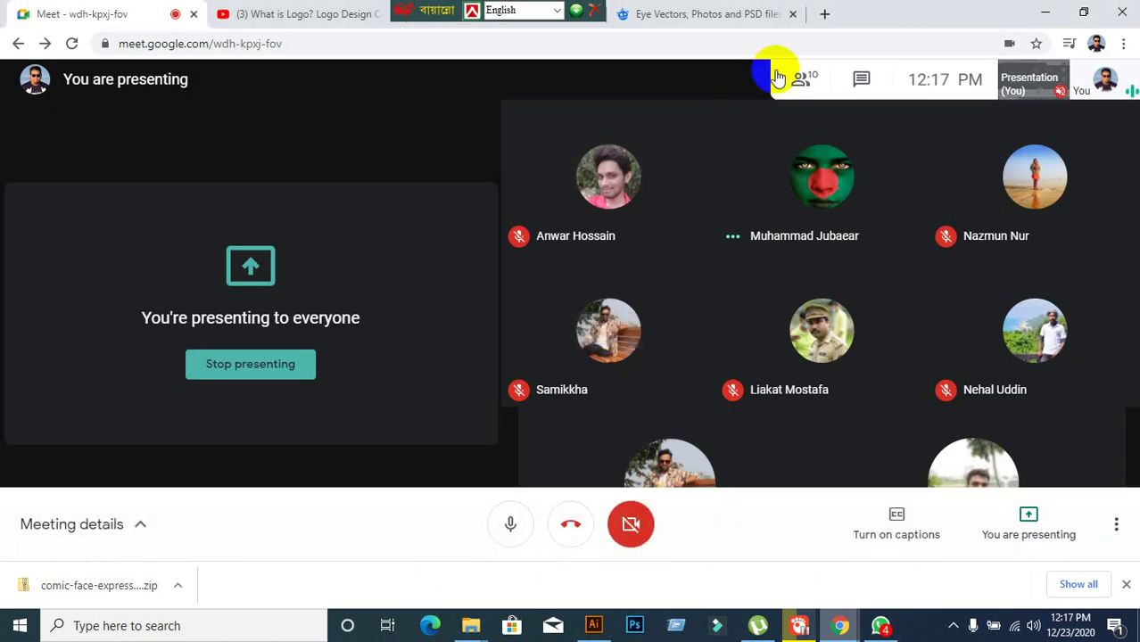
drag(437, 10, 152, 11)
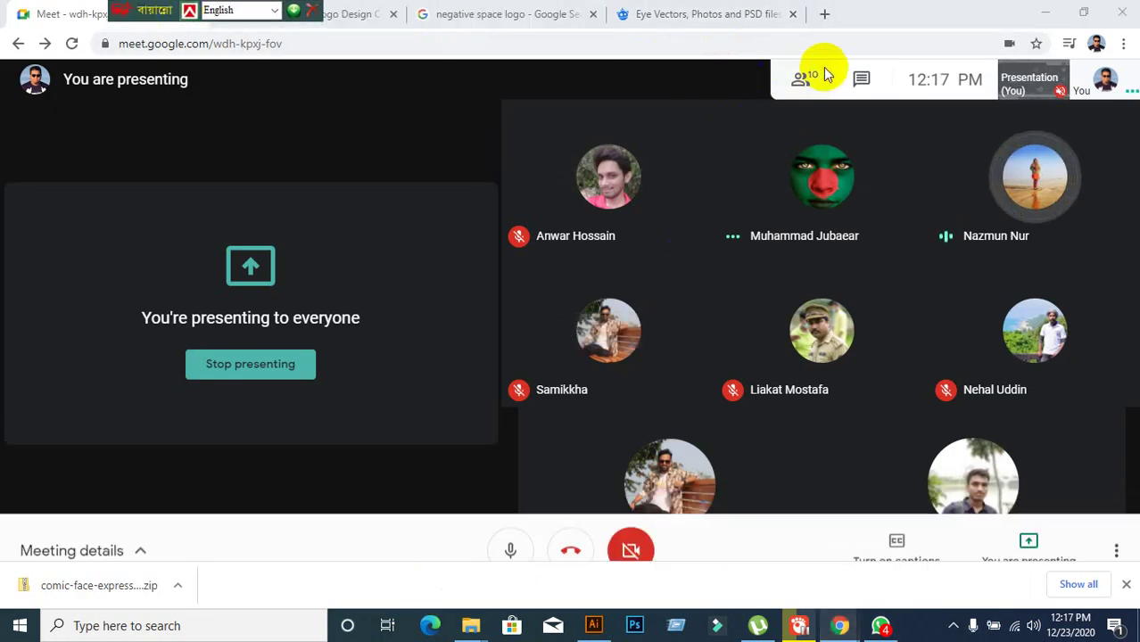
click(734, 12)
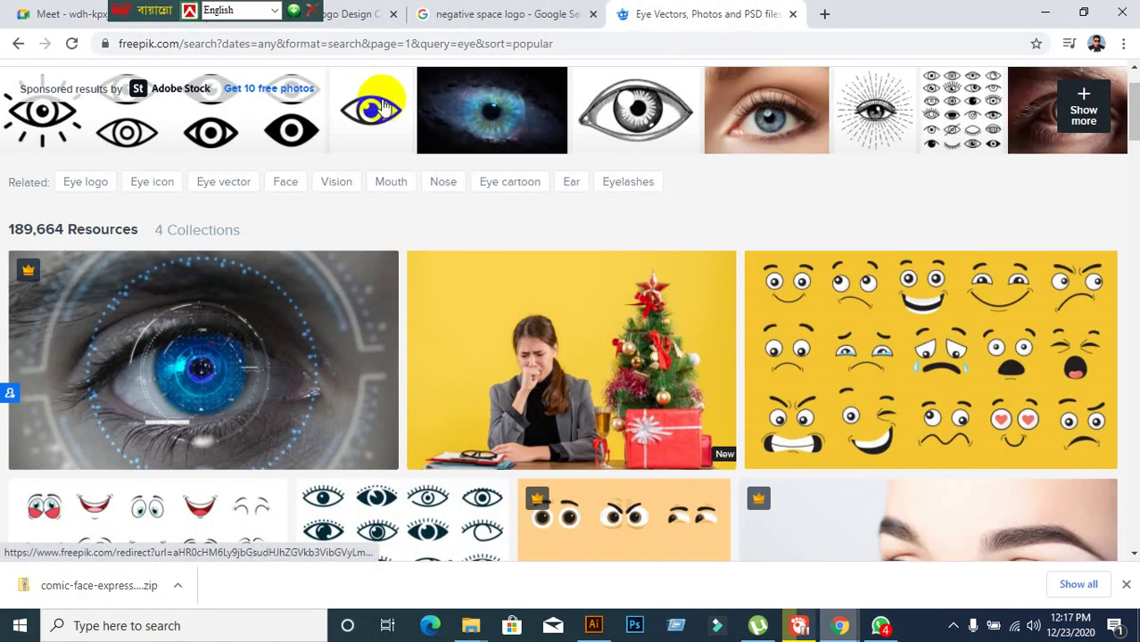
click(587, 45)
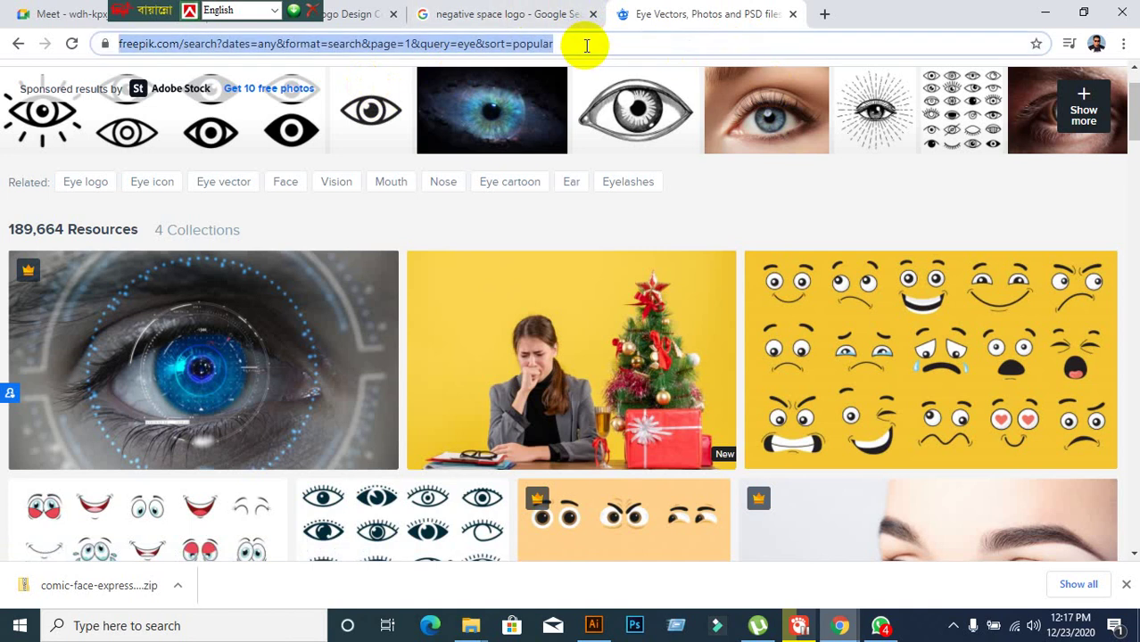
text(www.flaticon.com)
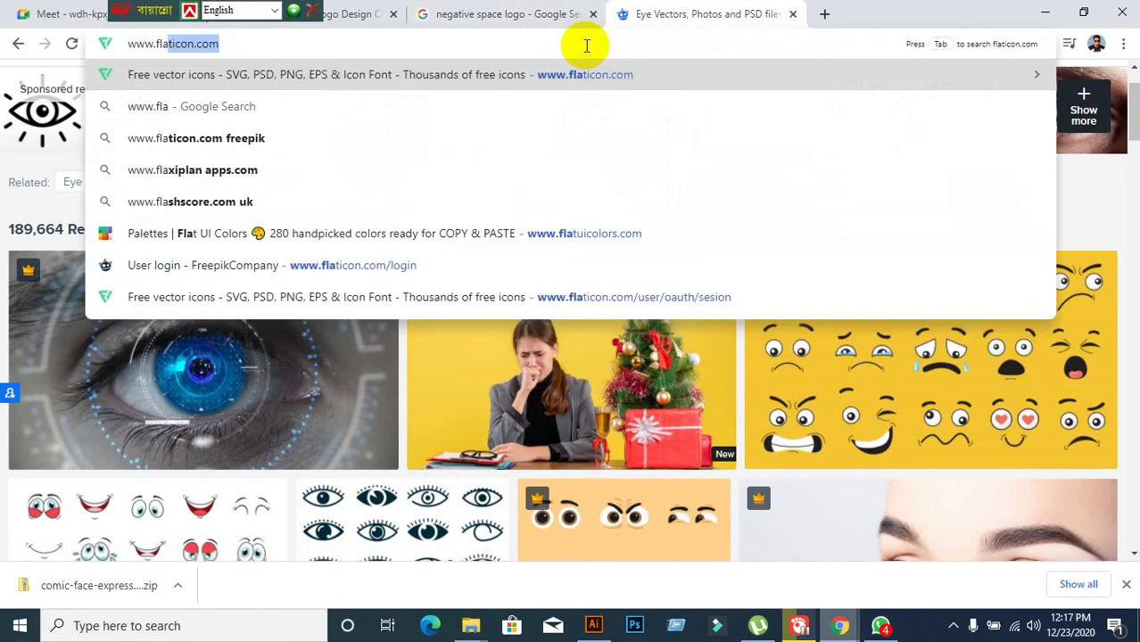
key(Return)
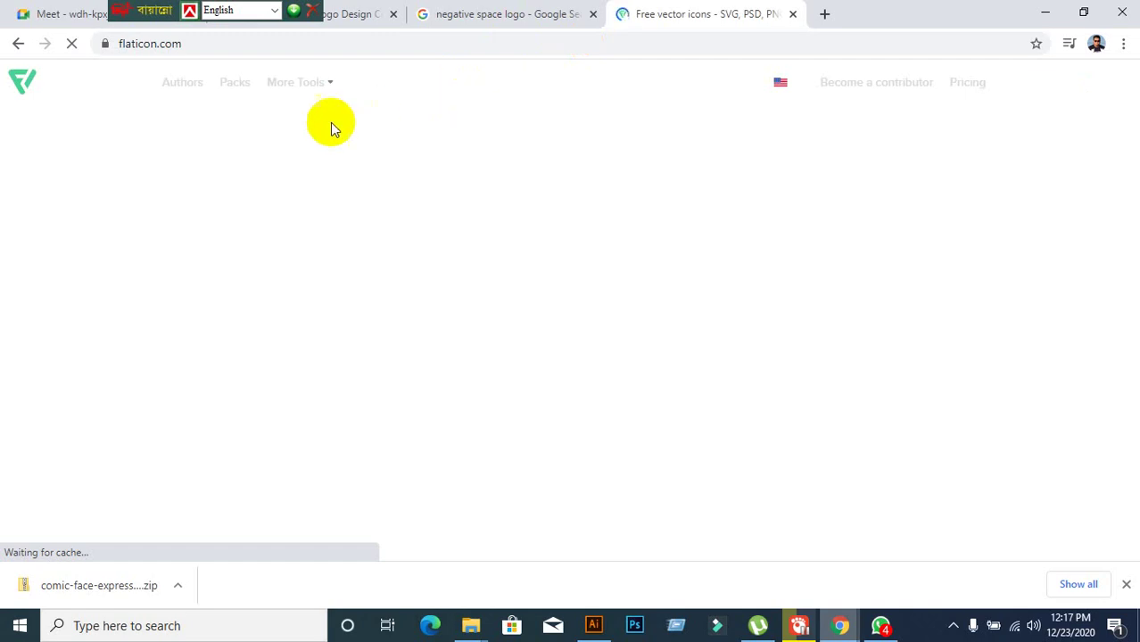
click(72, 46)
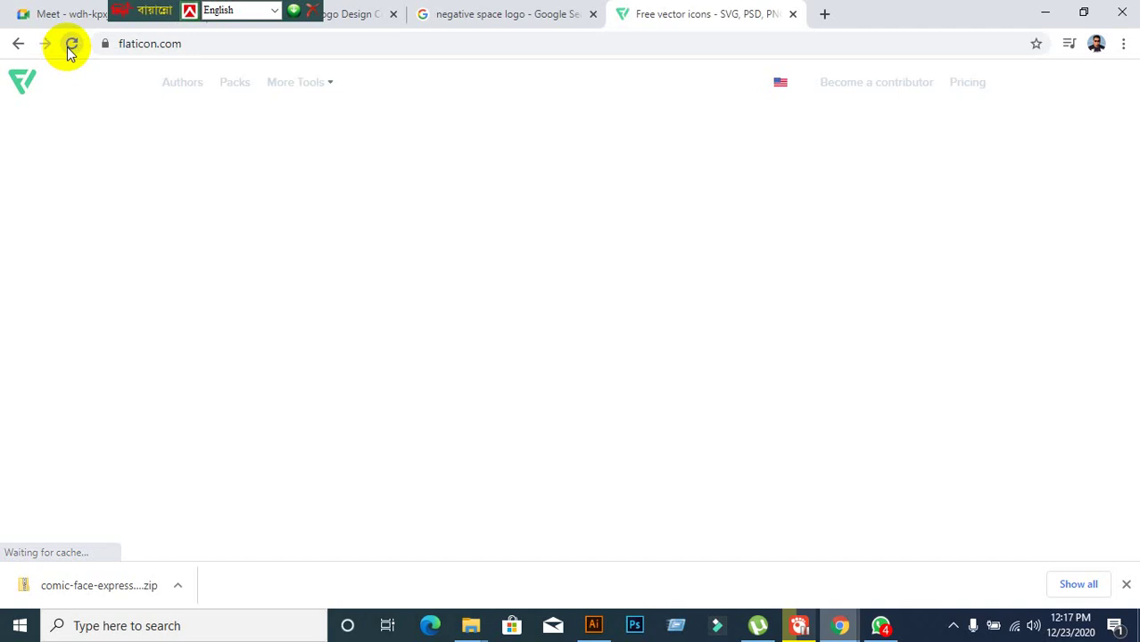
click(72, 49)
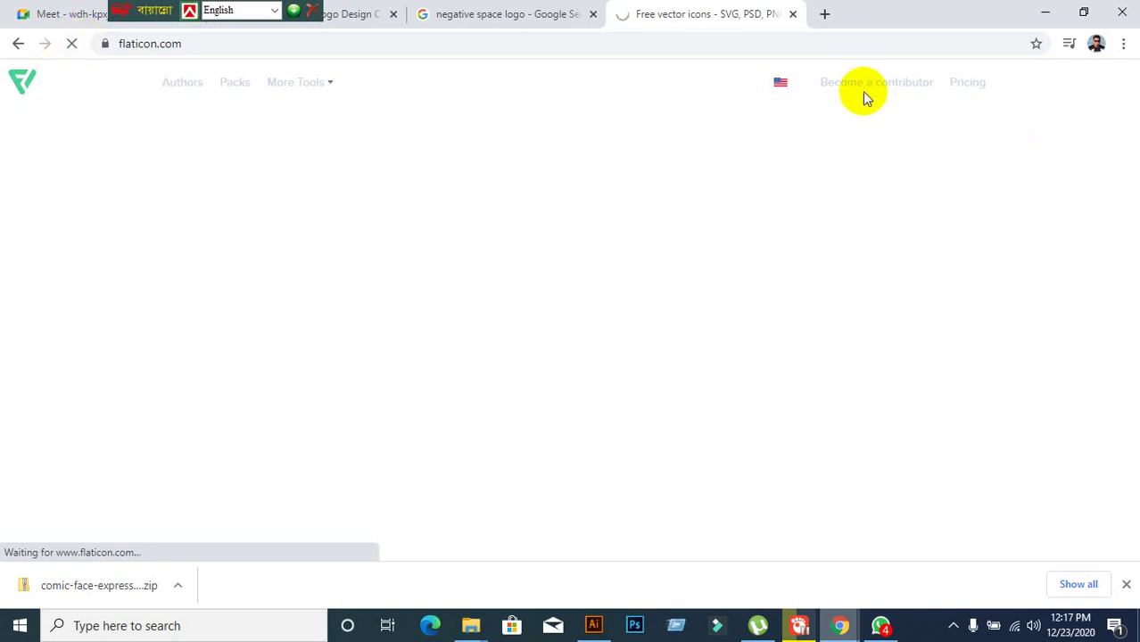
click(72, 41)
Search Google for "green chili" in a new tab and show the image results
click(826, 14)
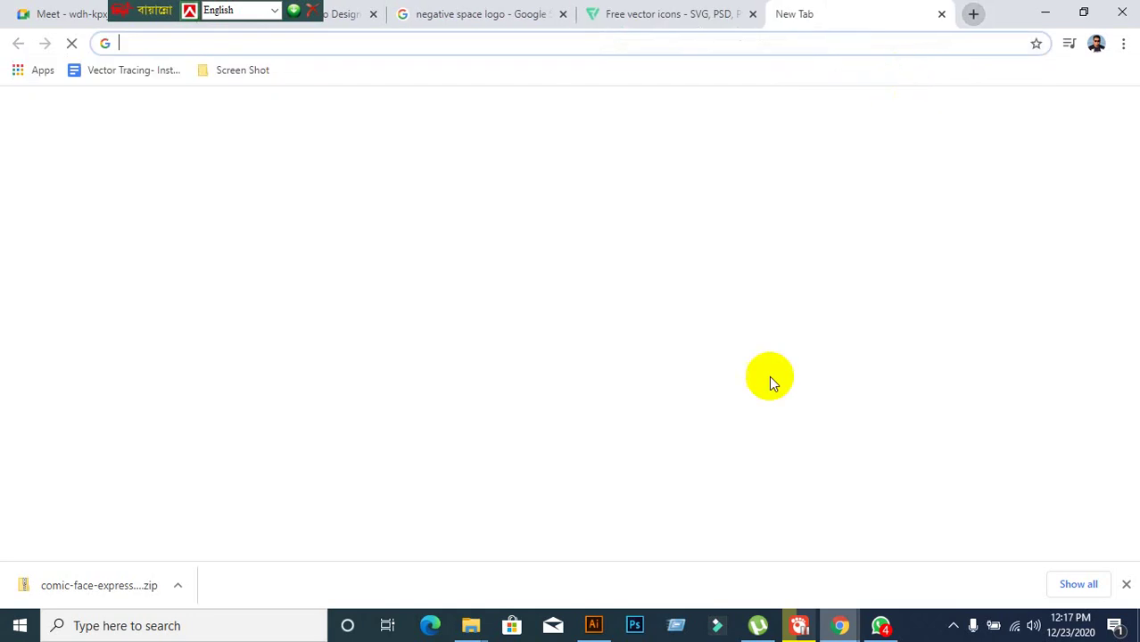
click(417, 537)
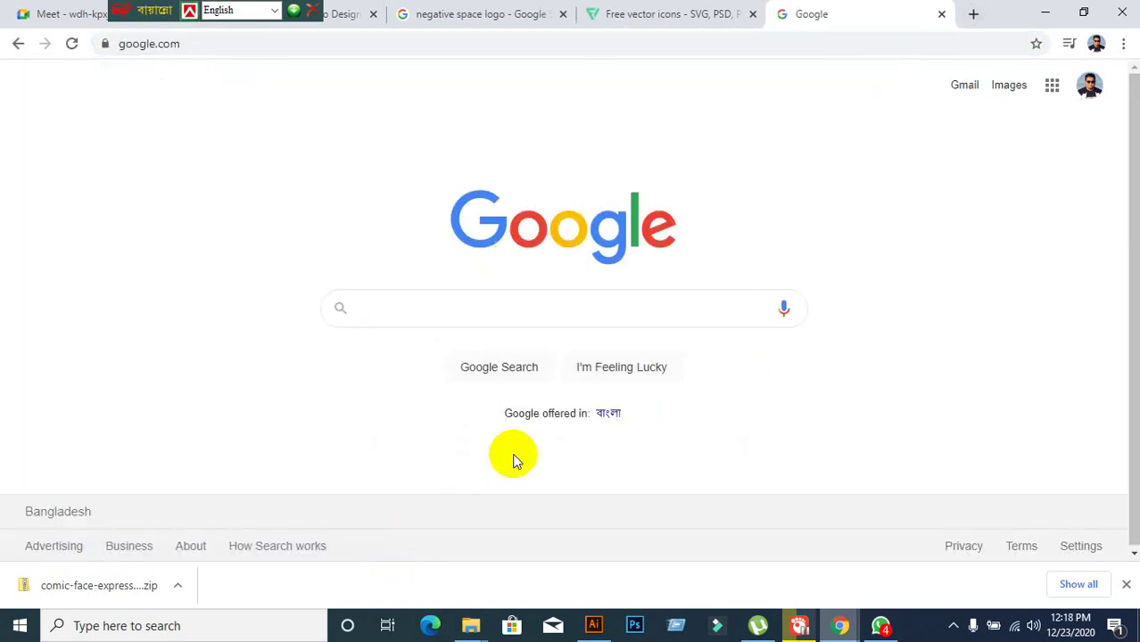
text(green )
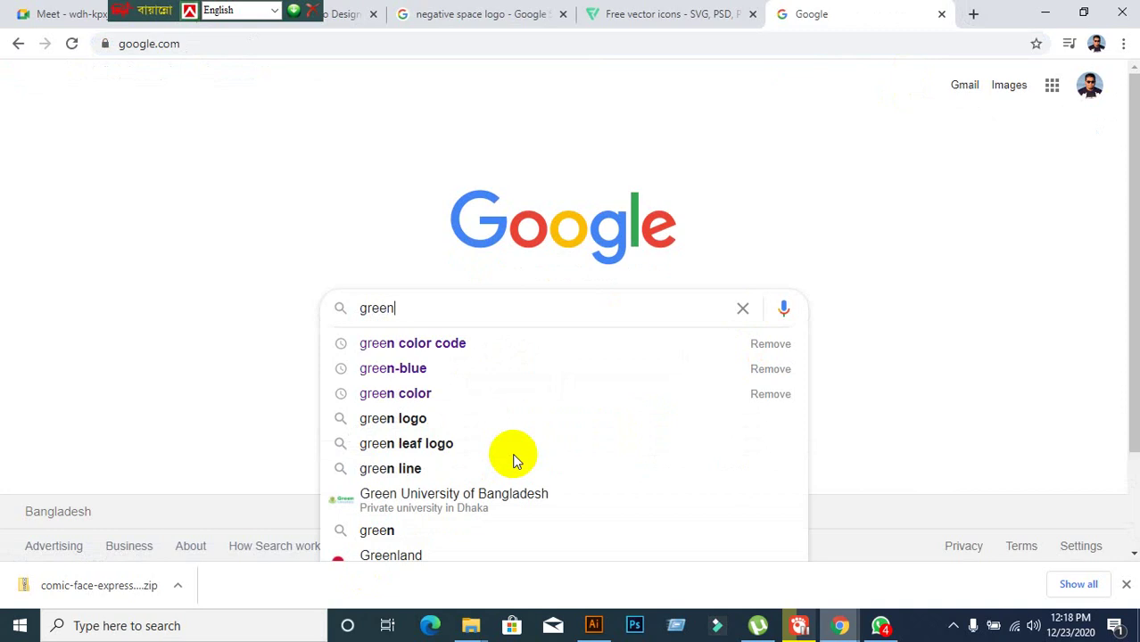
text(ch)
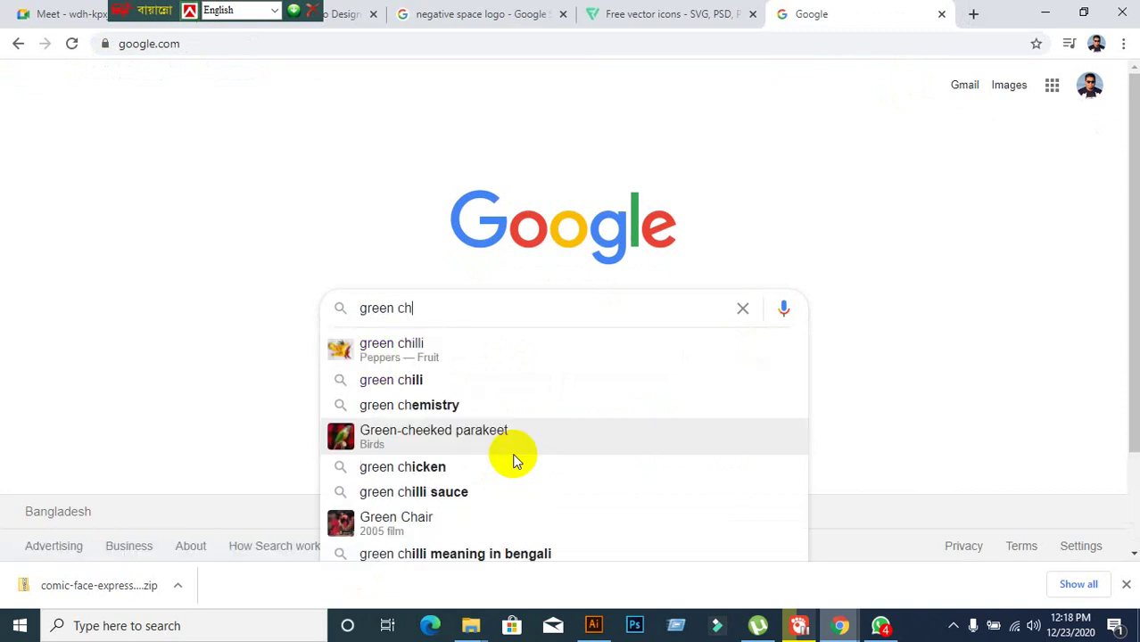
click(416, 385)
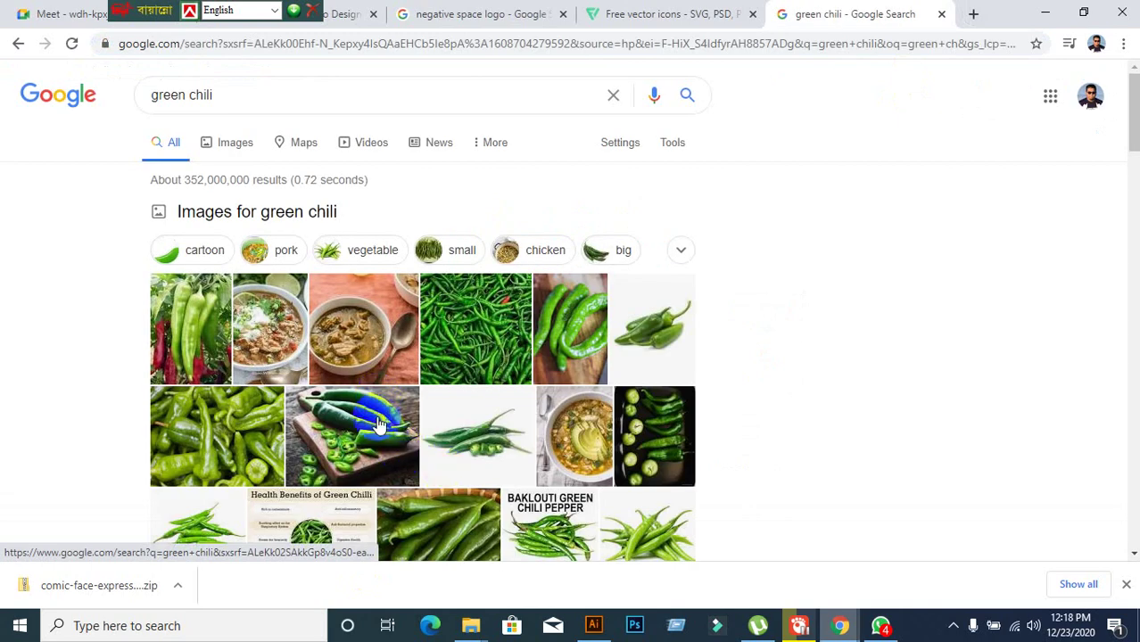
click(216, 142)
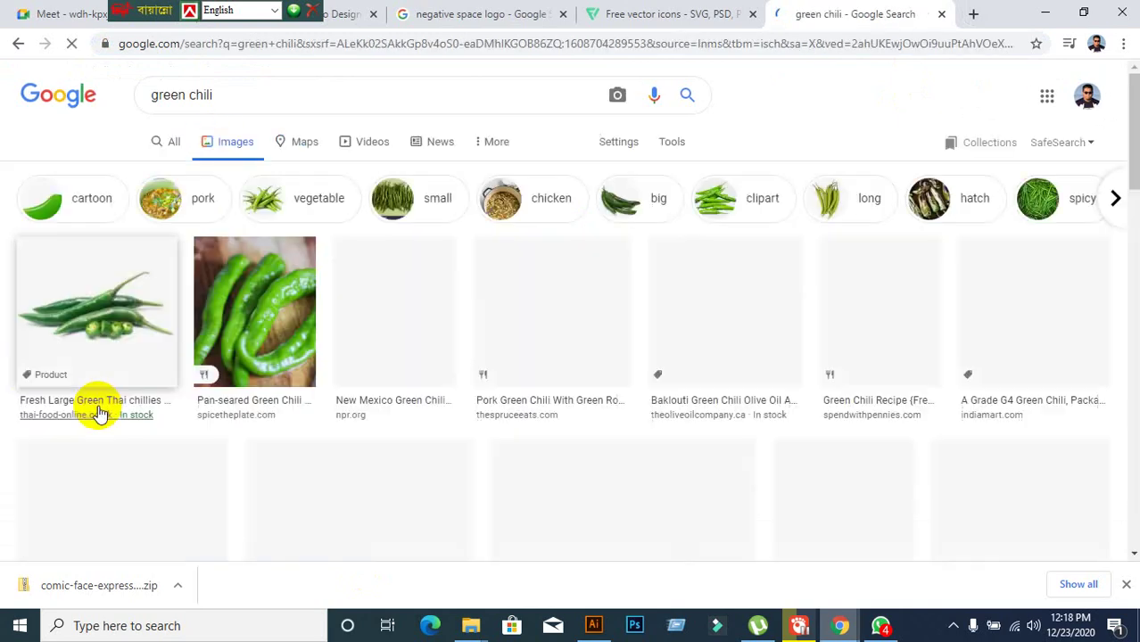
Look through the green chili images for a suitable chili shape, then return to the Flaticon page
scroll(153, 400, down, 5)
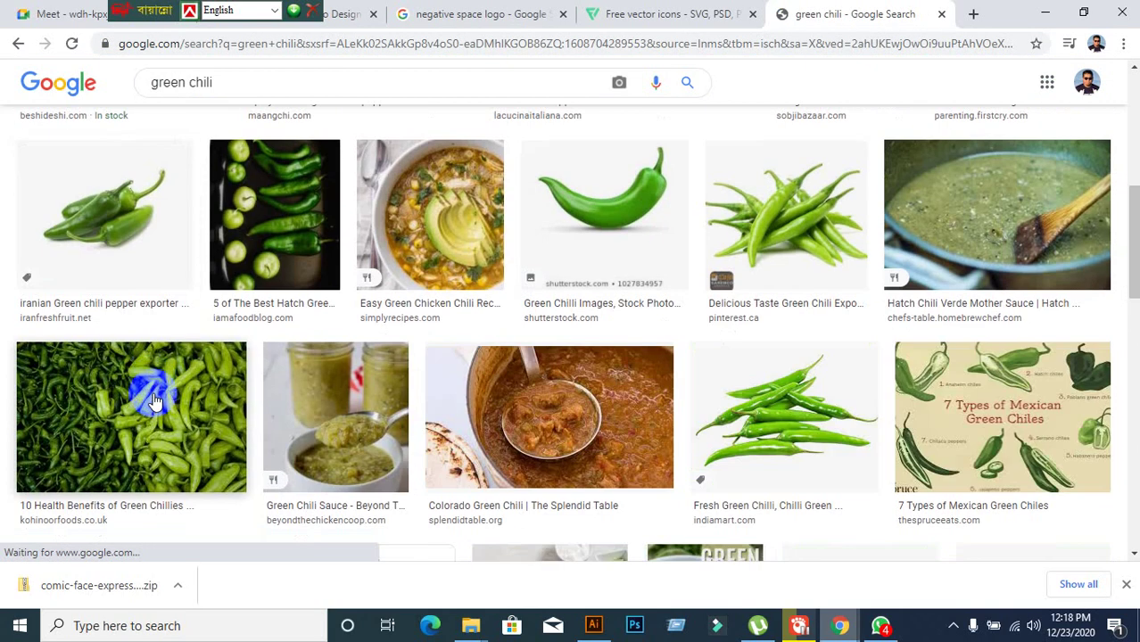
scroll(153, 399, down, 4)
scroll(154, 400, down, 3)
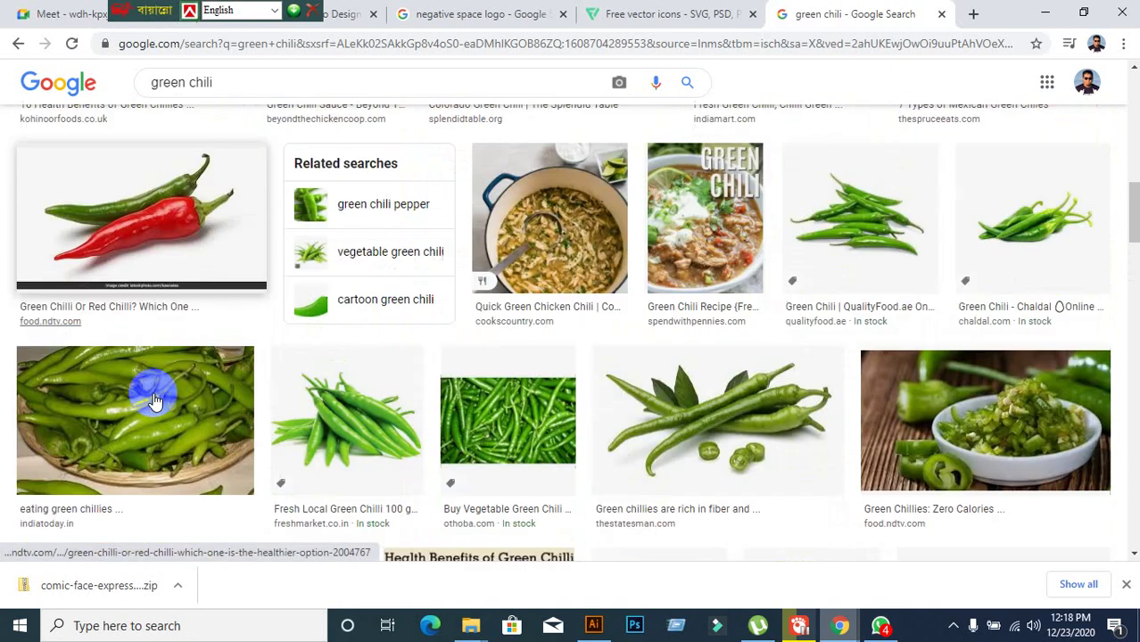
scroll(153, 392, up, 4)
click(687, 18)
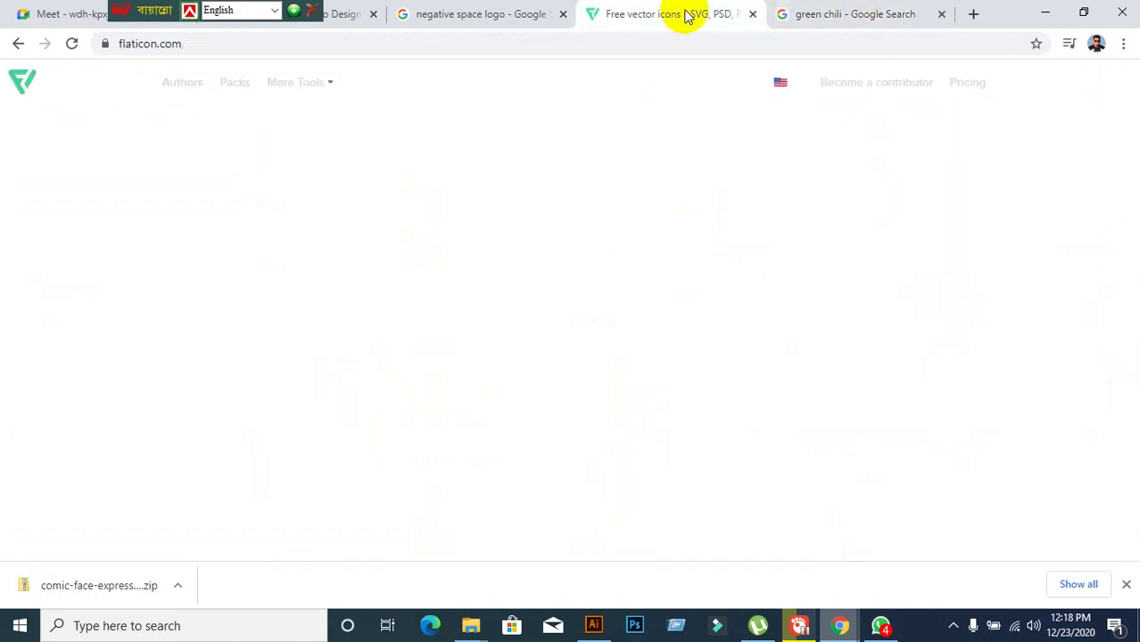
Reload the Flaticon page and search its icons for "green chili"
click(75, 44)
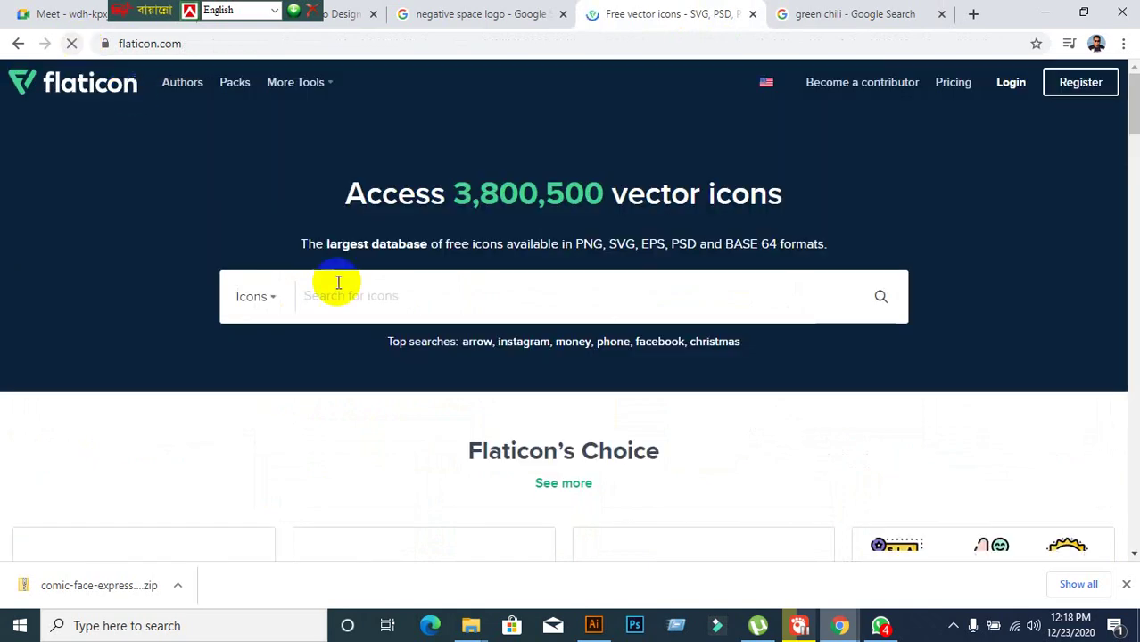
click(408, 301)
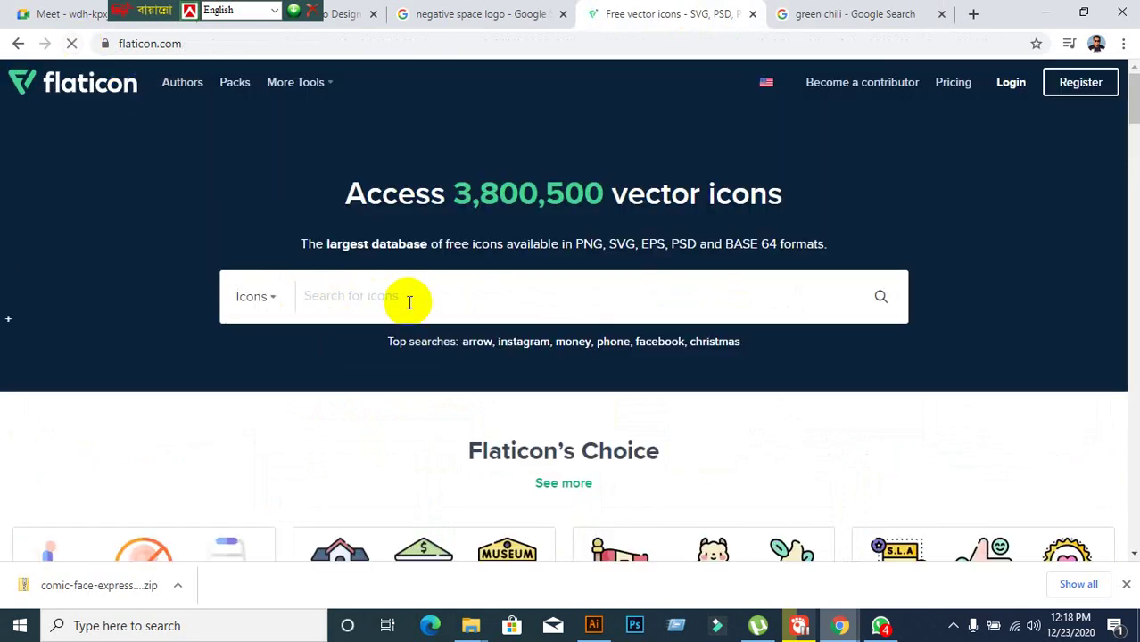
text(g)
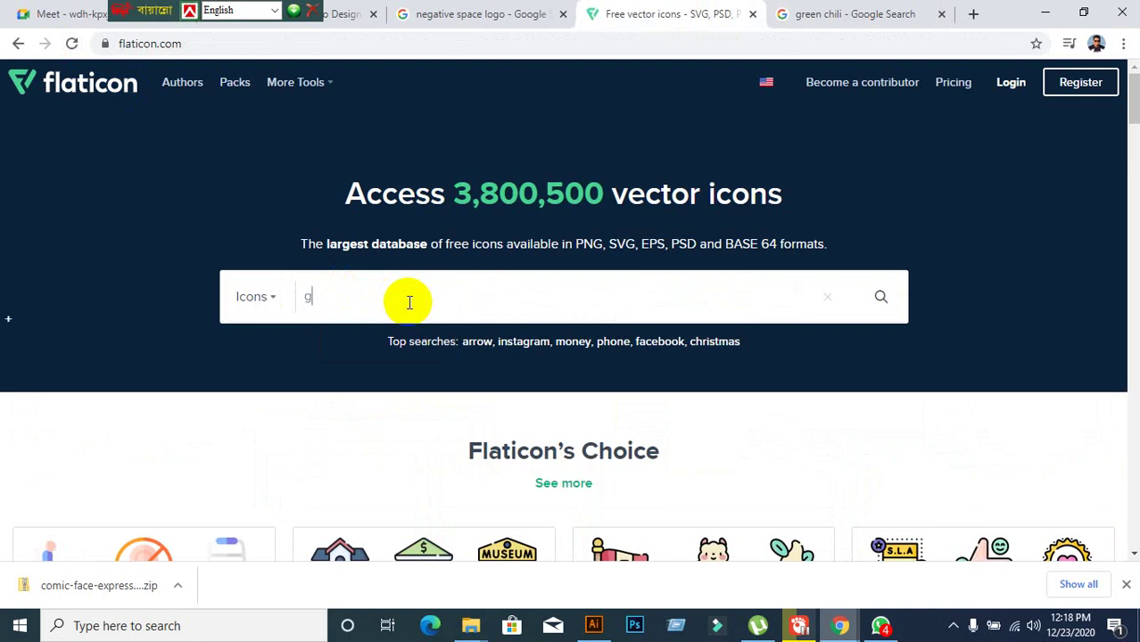
text(reen chi)
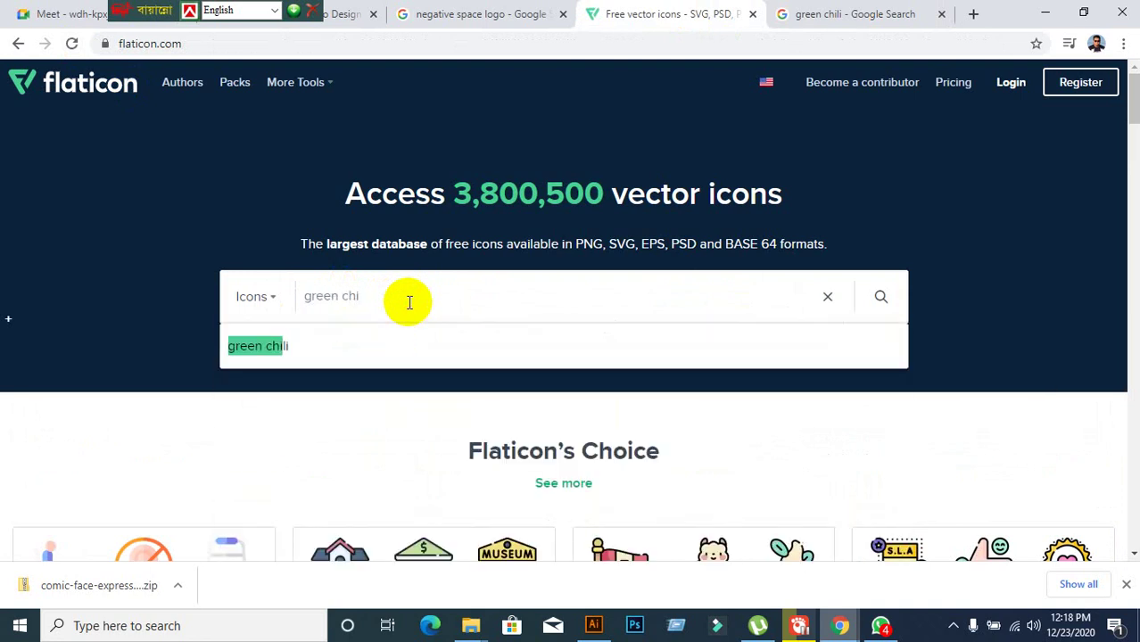
click(296, 357)
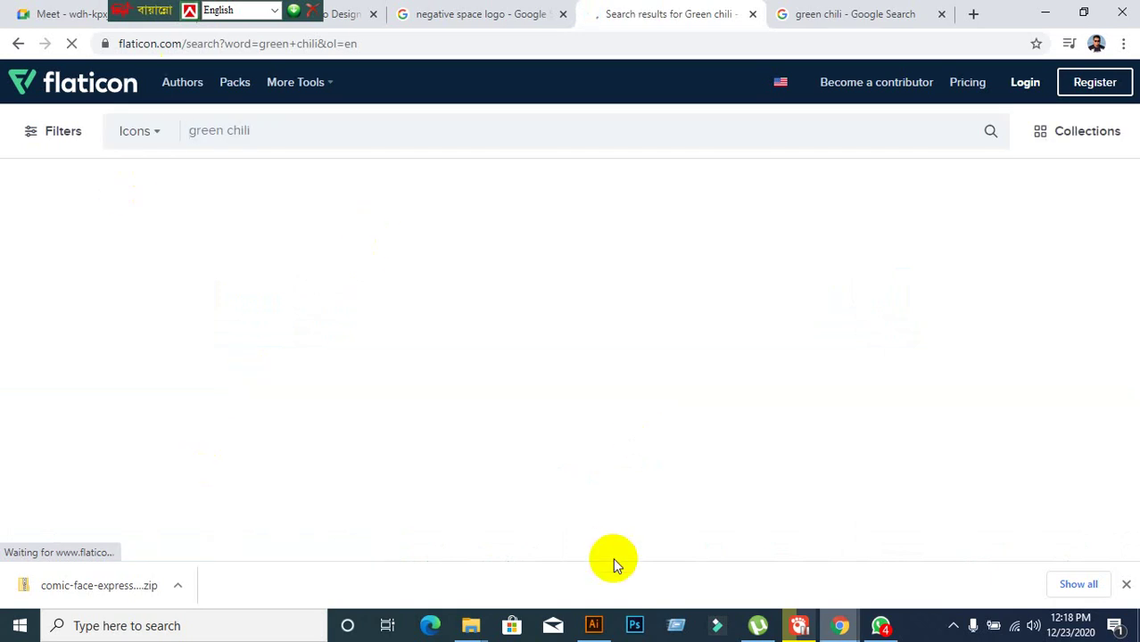
Switch to Illustrator, move the SPICY outlines to the artboard's upper right corner, and deselect them
click(593, 625)
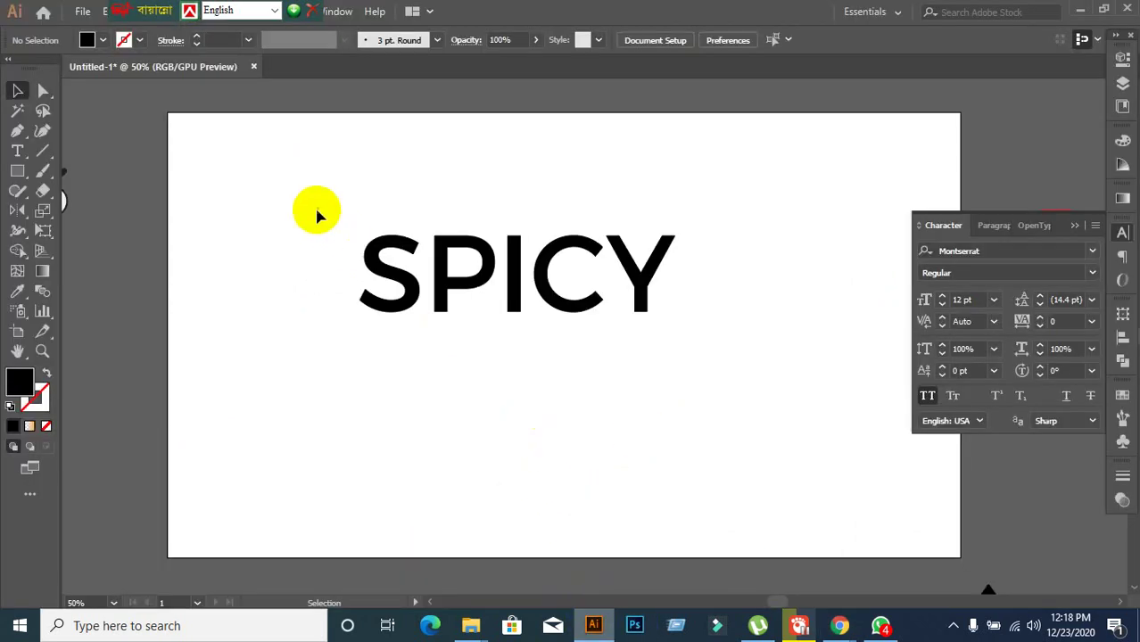
drag(596, 303, 880, 193)
click(484, 331)
click(823, 177)
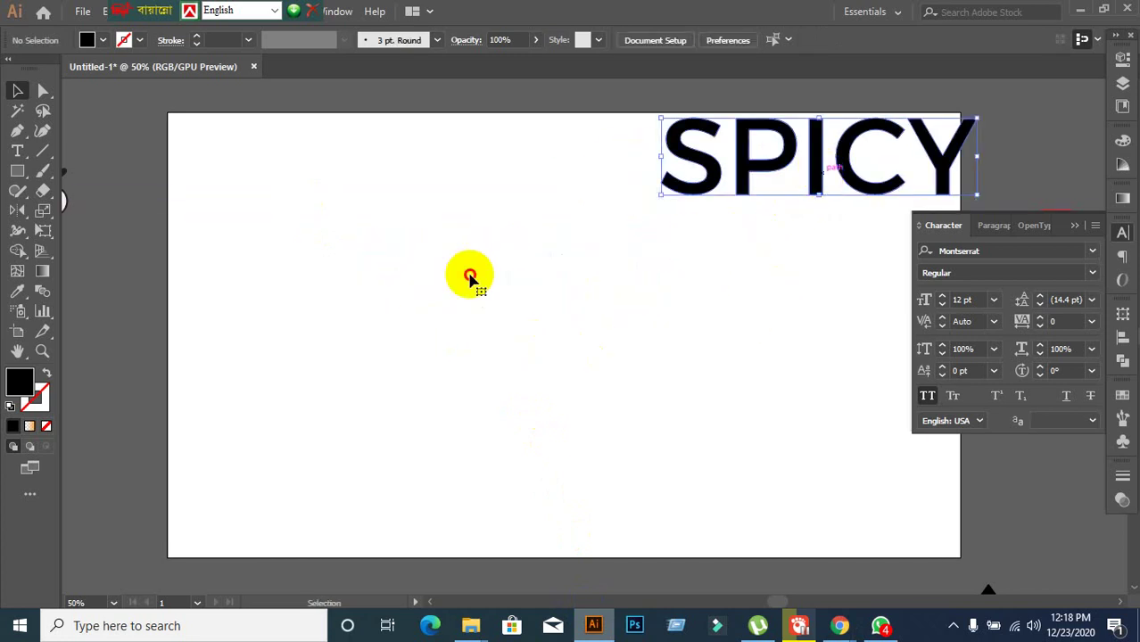
click(471, 272)
Add the text WORLD in Montserrat Bold in the middle of the artboard, scaled to about 144 pt
click(17, 154)
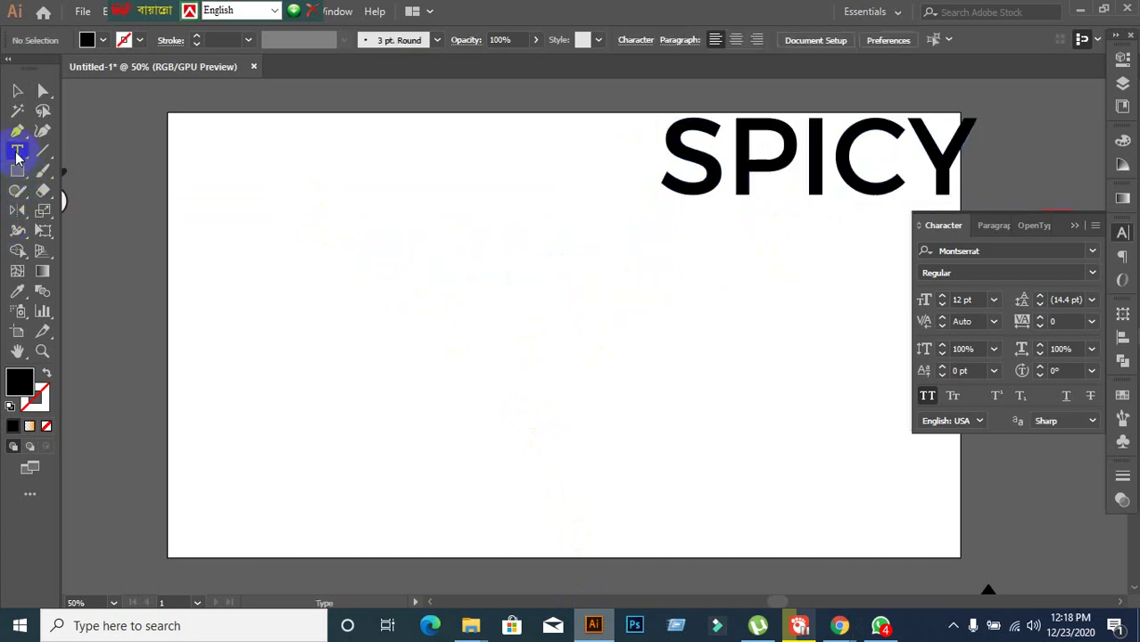
click(344, 285)
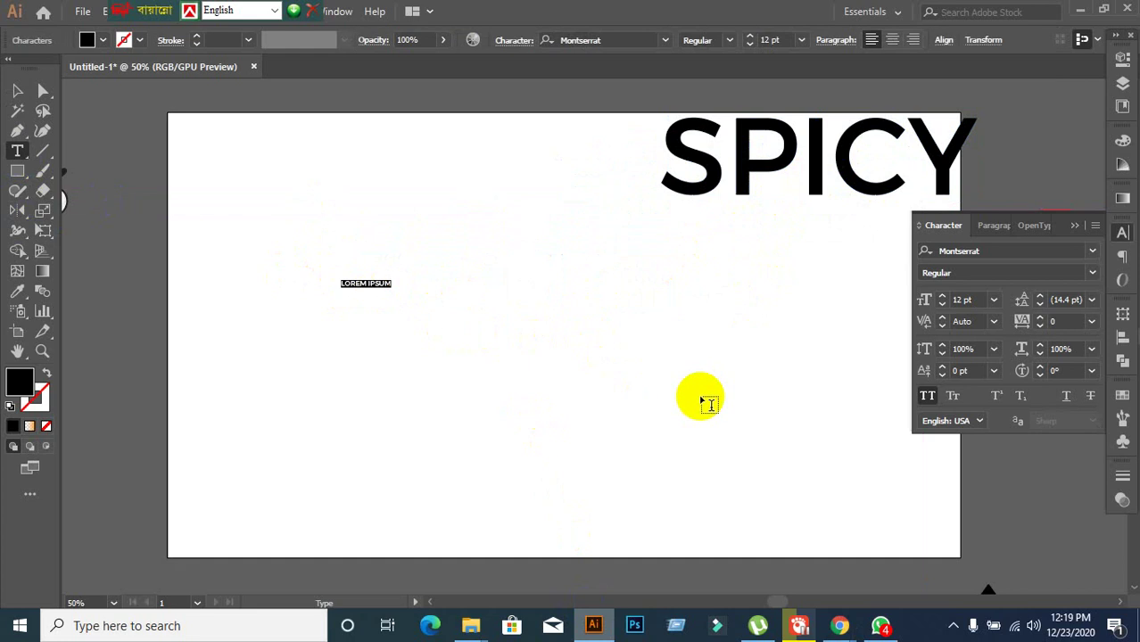
text(wq)
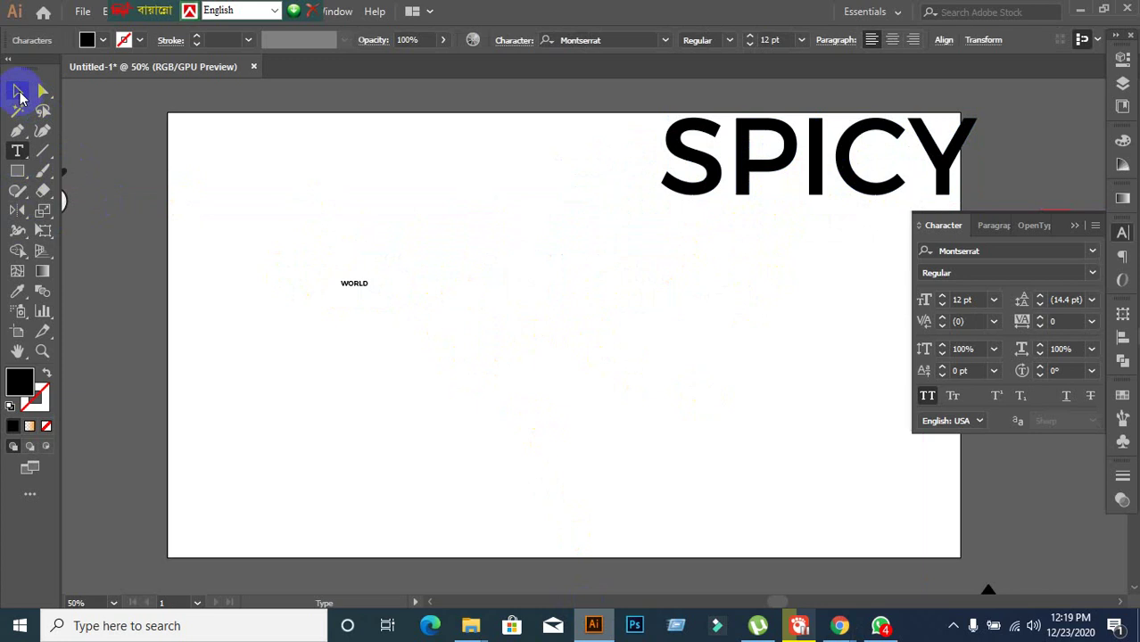
click(17, 91)
drag(368, 294, 667, 457)
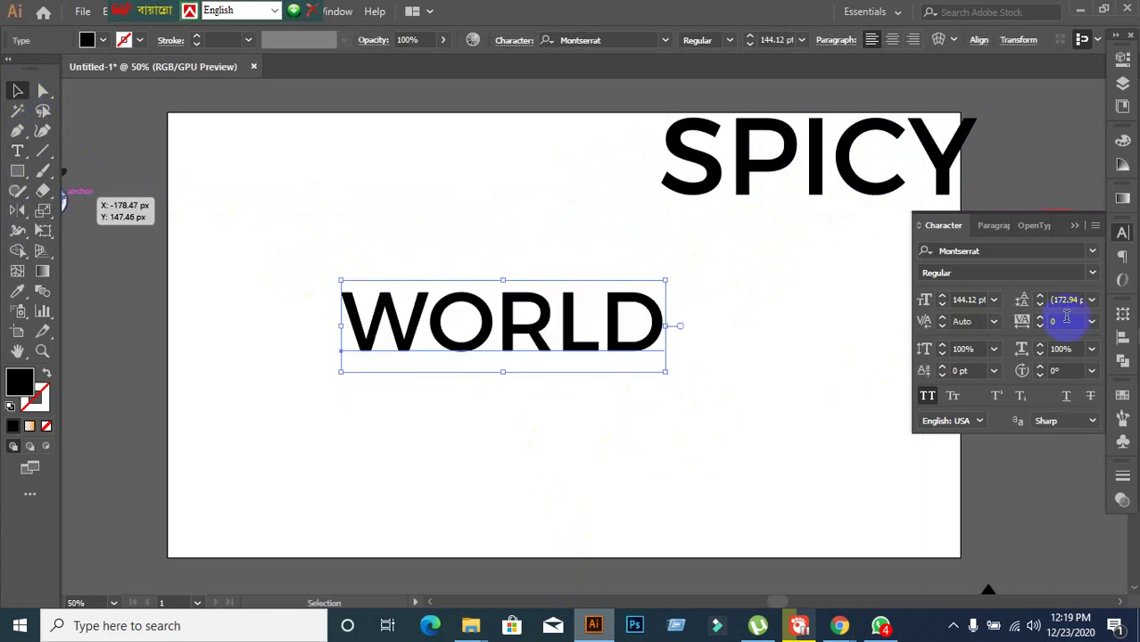
click(1090, 272)
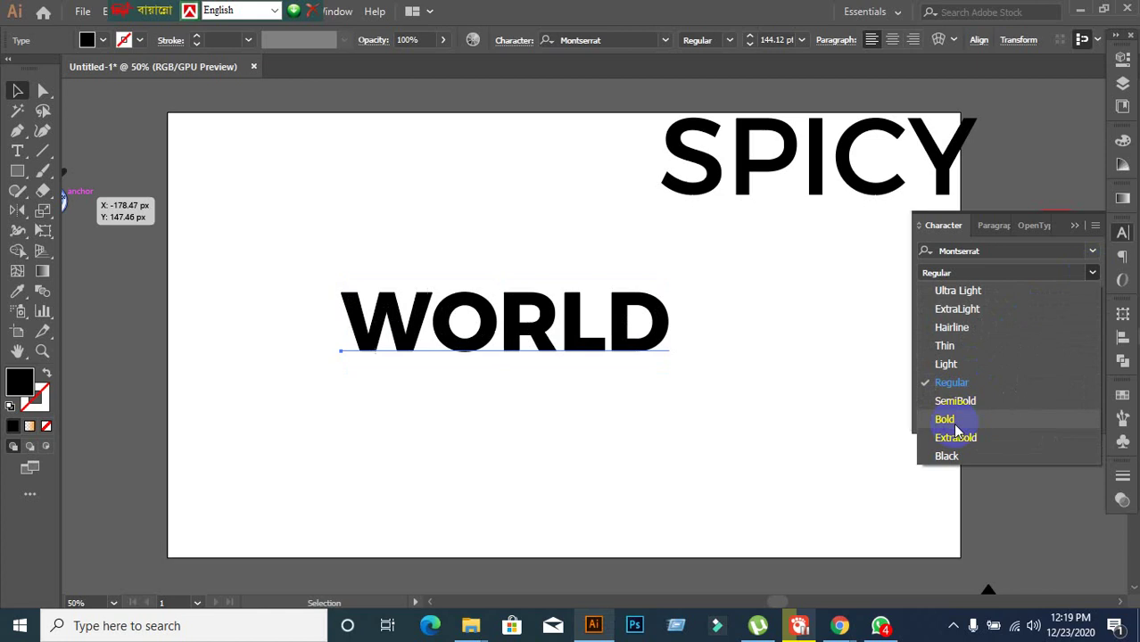
click(946, 420)
click(790, 412)
Convert the WORLD text to outlines and move it to the upper part of the artboard
click(625, 348)
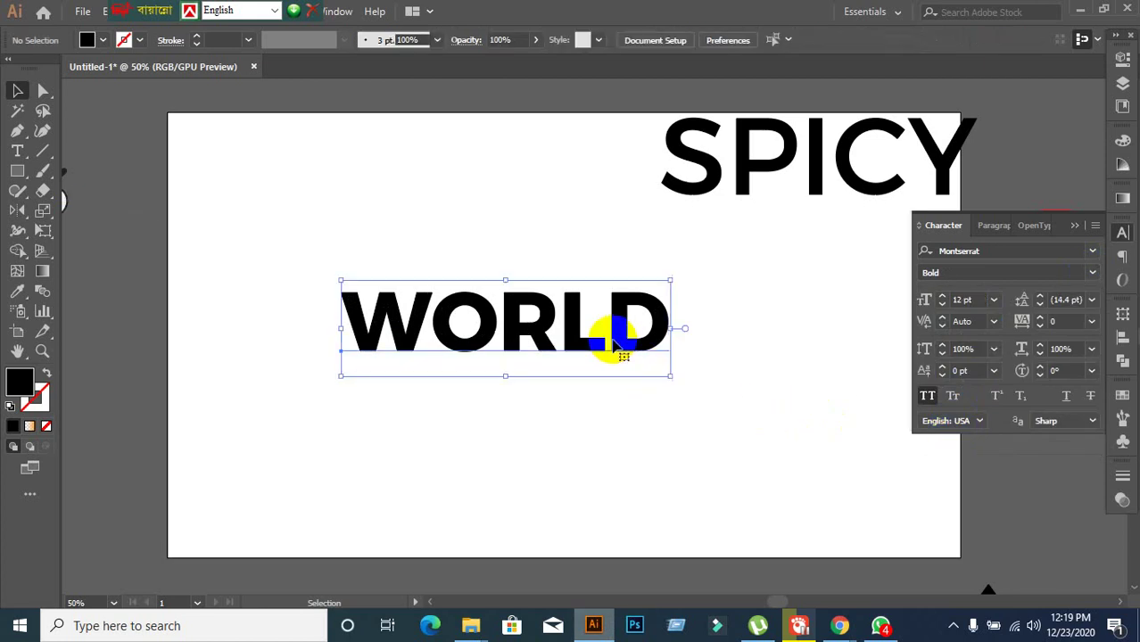
right_click(639, 354)
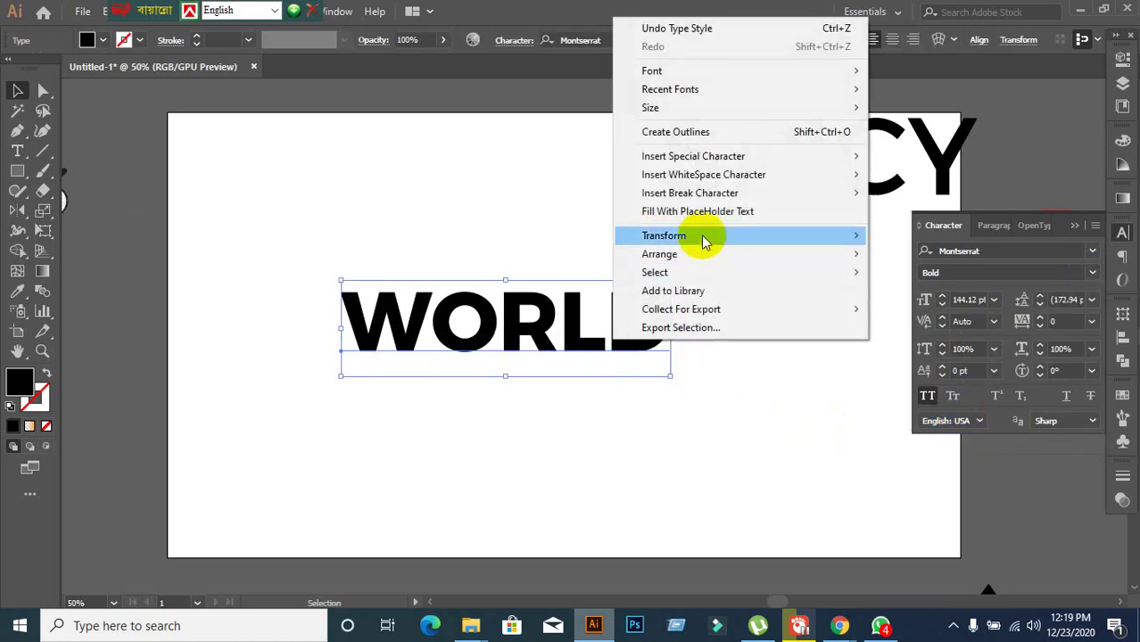
click(694, 143)
drag(547, 298, 498, 196)
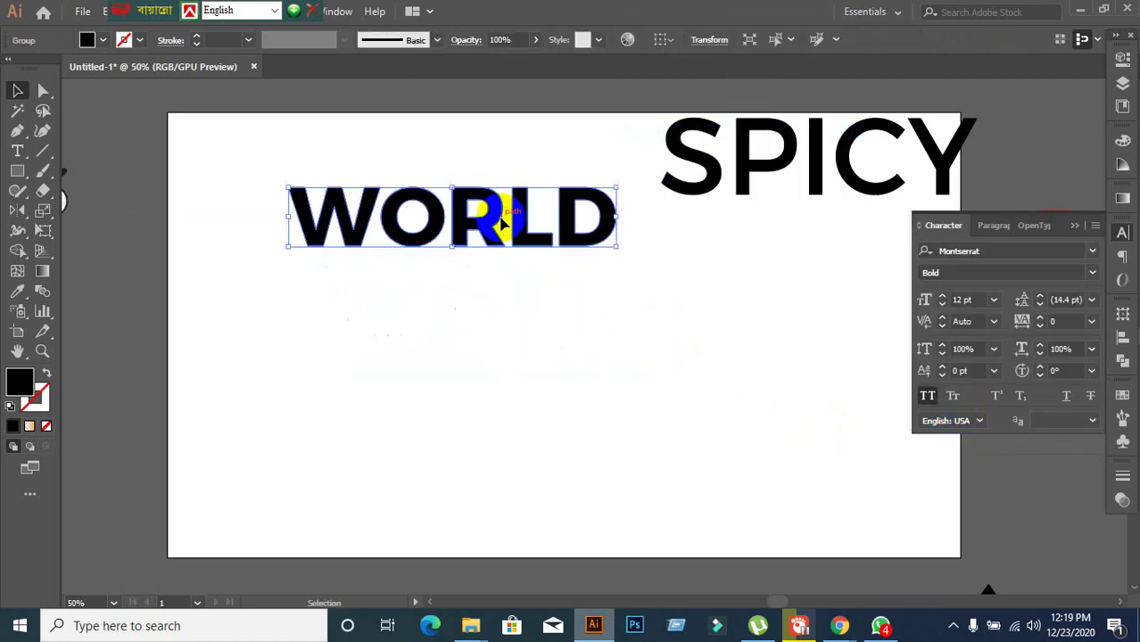
Add the text "globe" below WORLD and set its font to Font Awesome 5 Free Solid
click(17, 150)
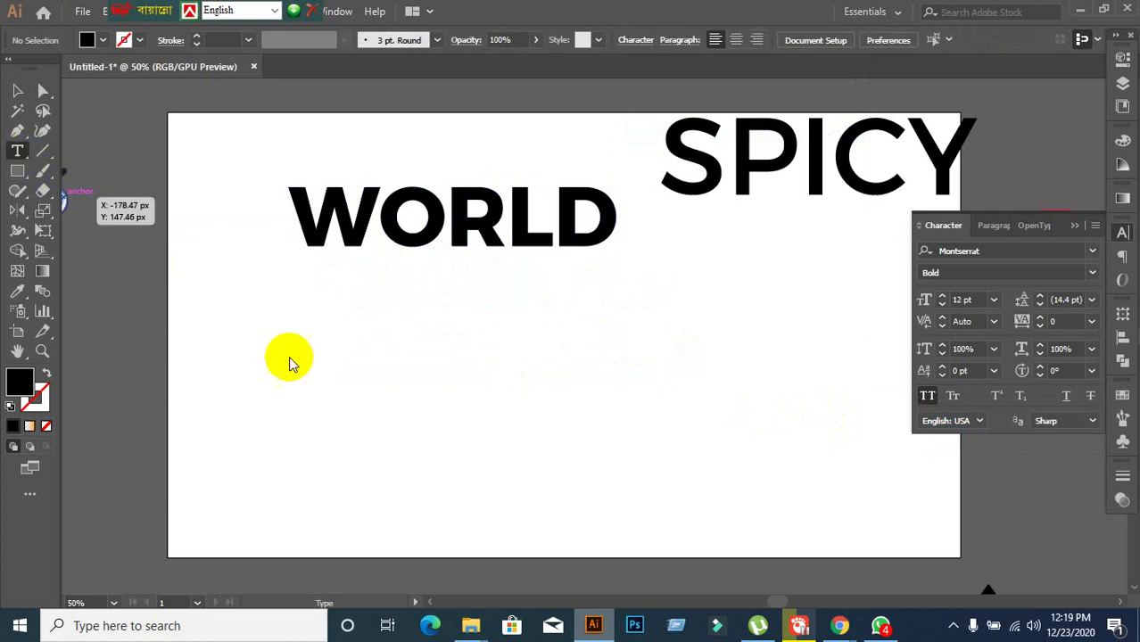
click(349, 364)
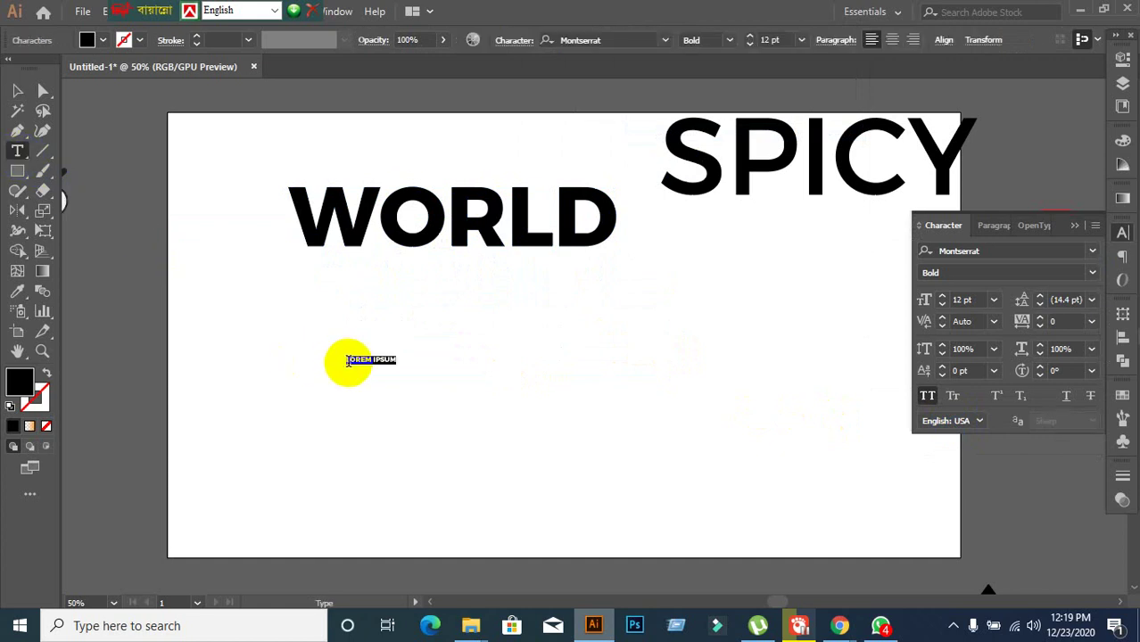
text(ষ)
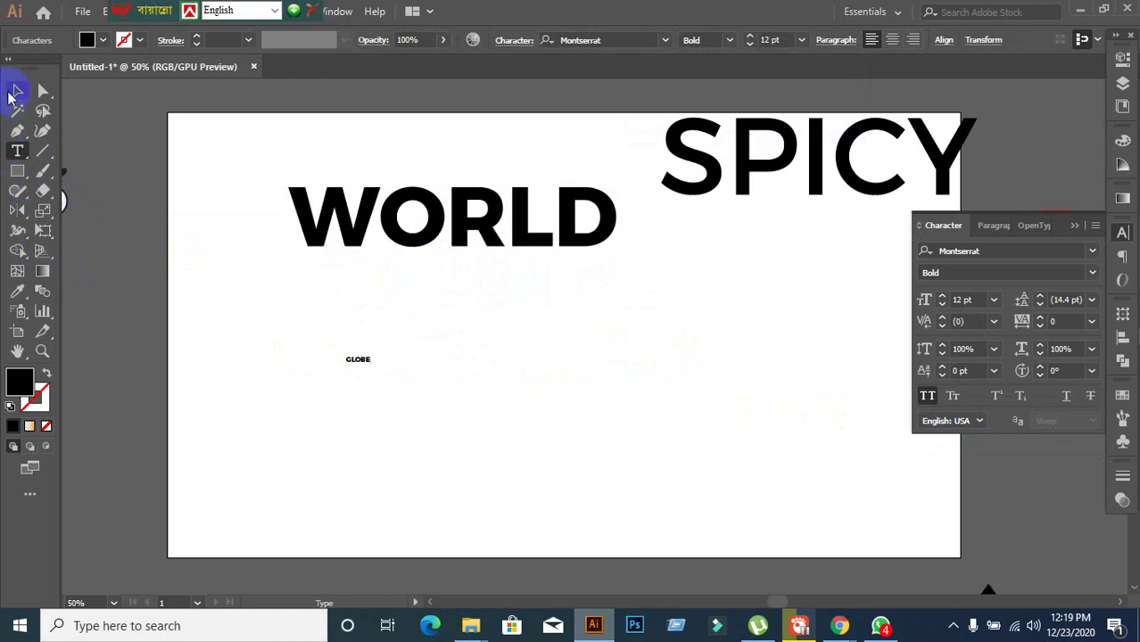
click(15, 91)
click(1023, 254)
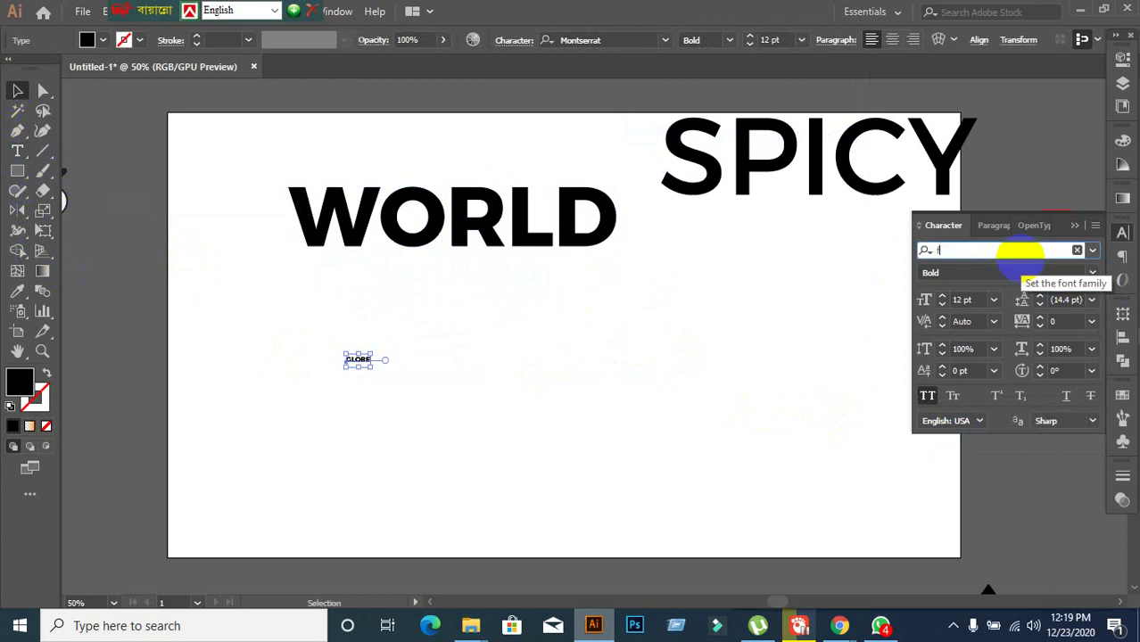
text(on)
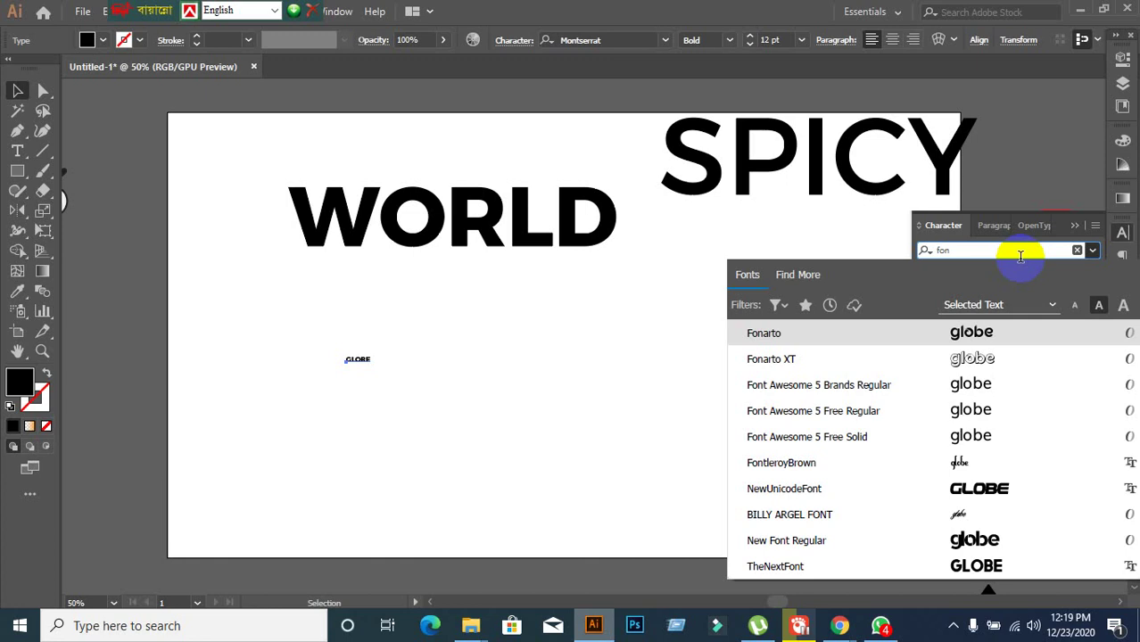
click(830, 442)
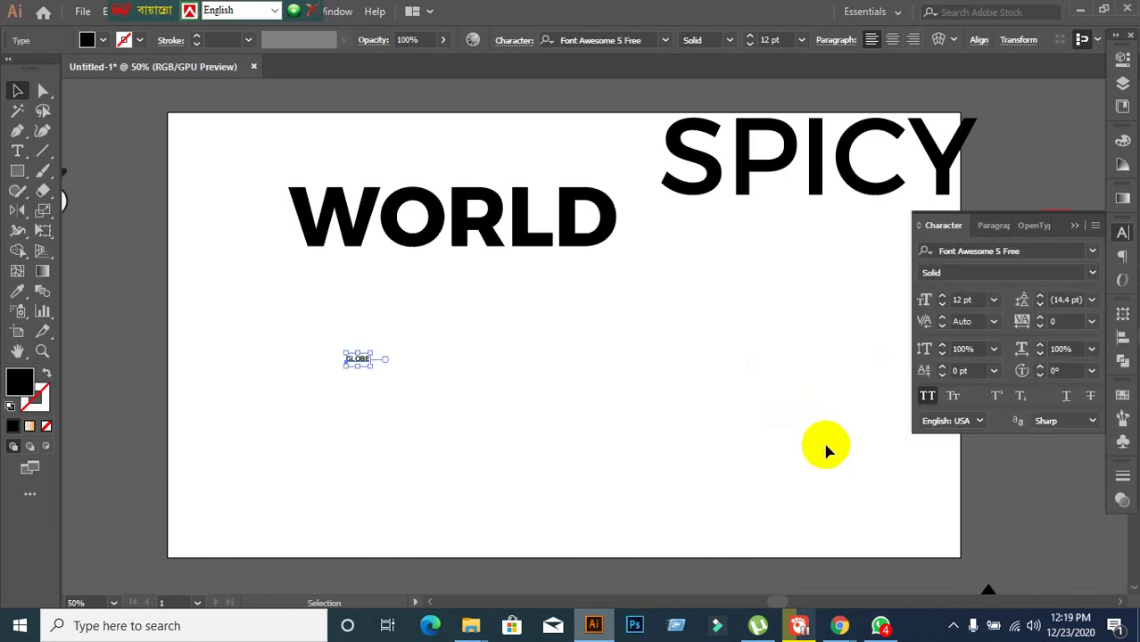
click(1046, 250)
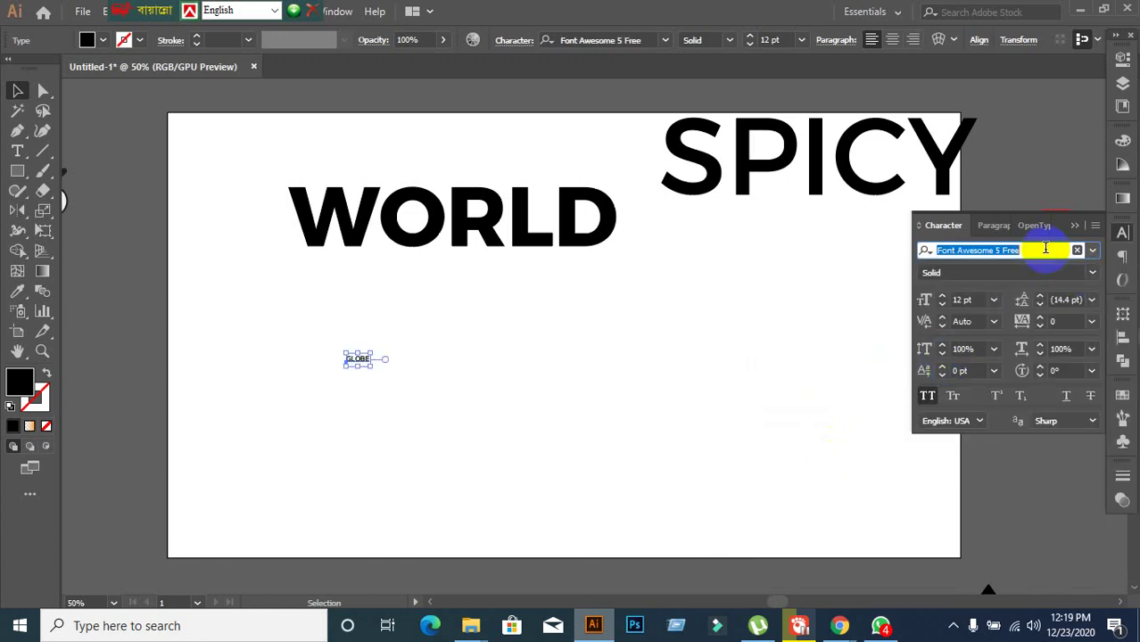
click(361, 407)
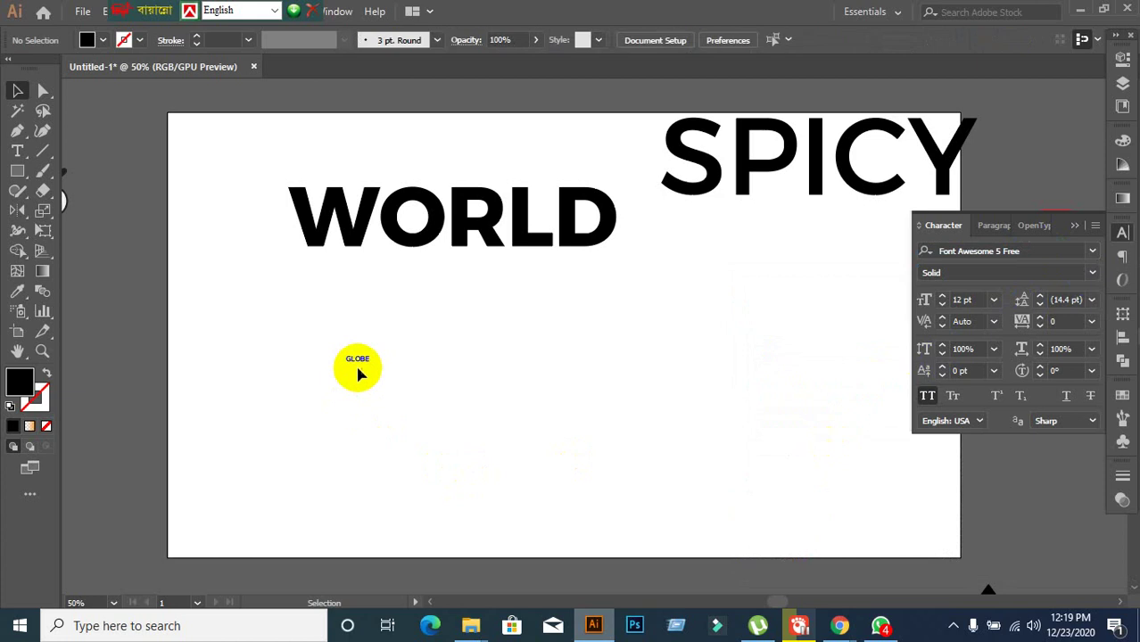
Turn off All Caps for the globe text so it forms the globe icon, and enlarge it to about 154 pt
click(361, 370)
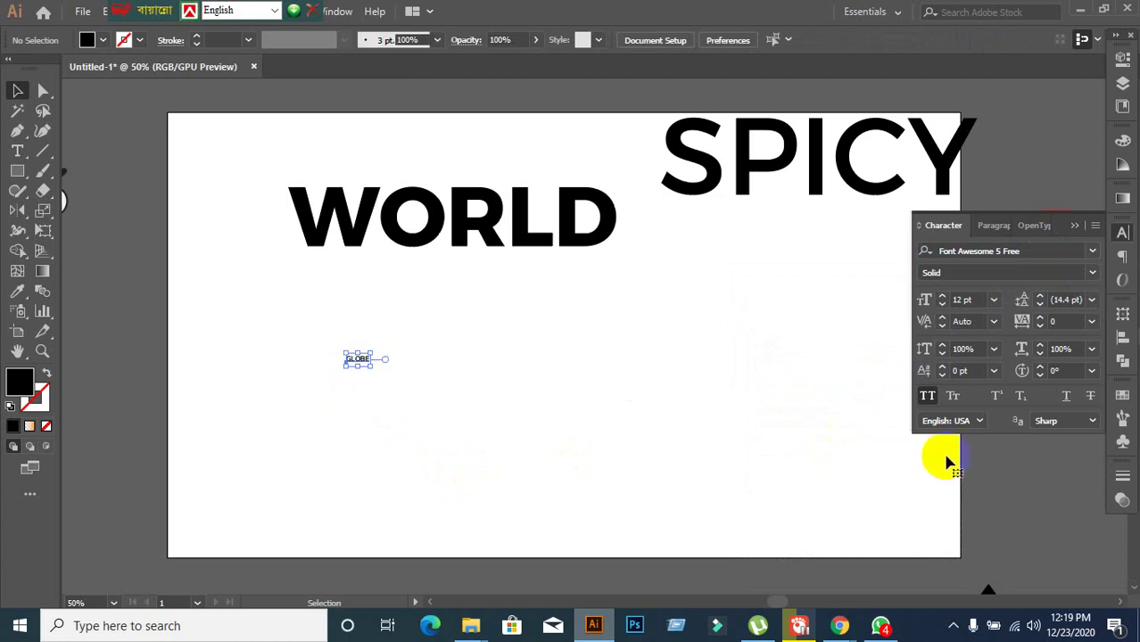
click(928, 395)
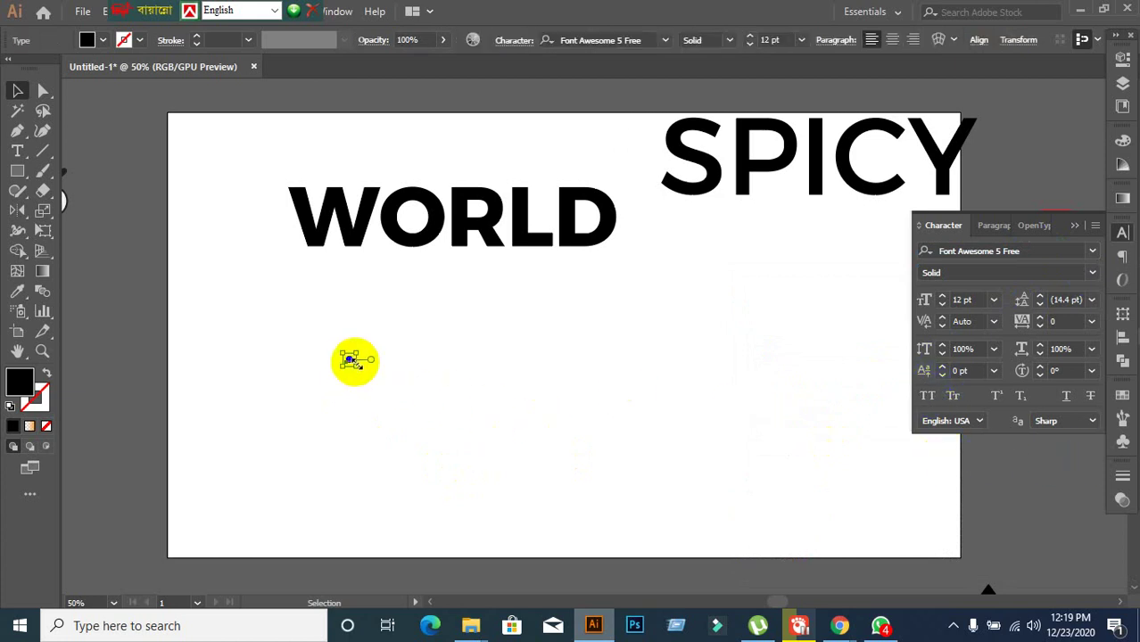
drag(354, 362, 388, 448)
Convert the globe icon to outlines and deselect it
right_click(403, 437)
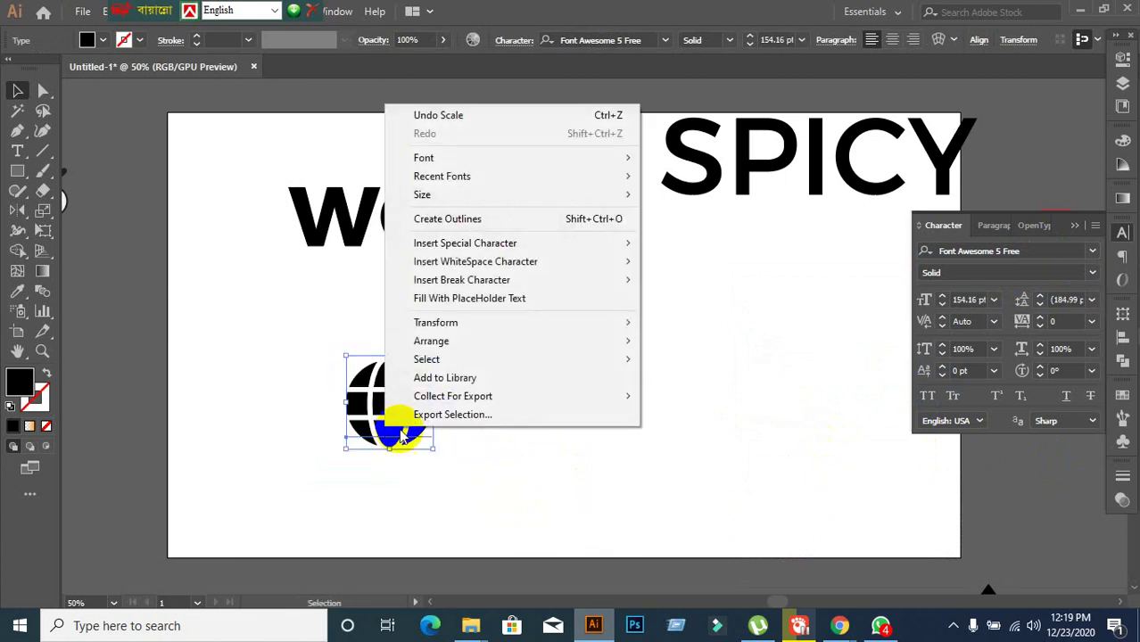
click(458, 219)
click(475, 295)
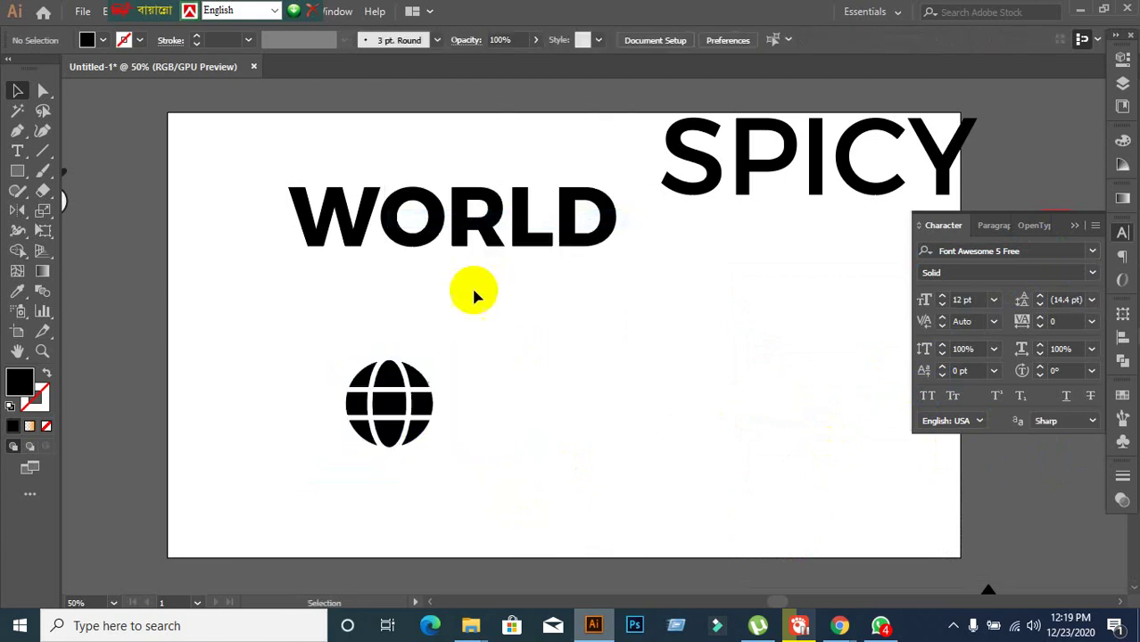
Ungroup the WORLD letters and move the O out of the word, down to the artboard's left side
right_click(439, 230)
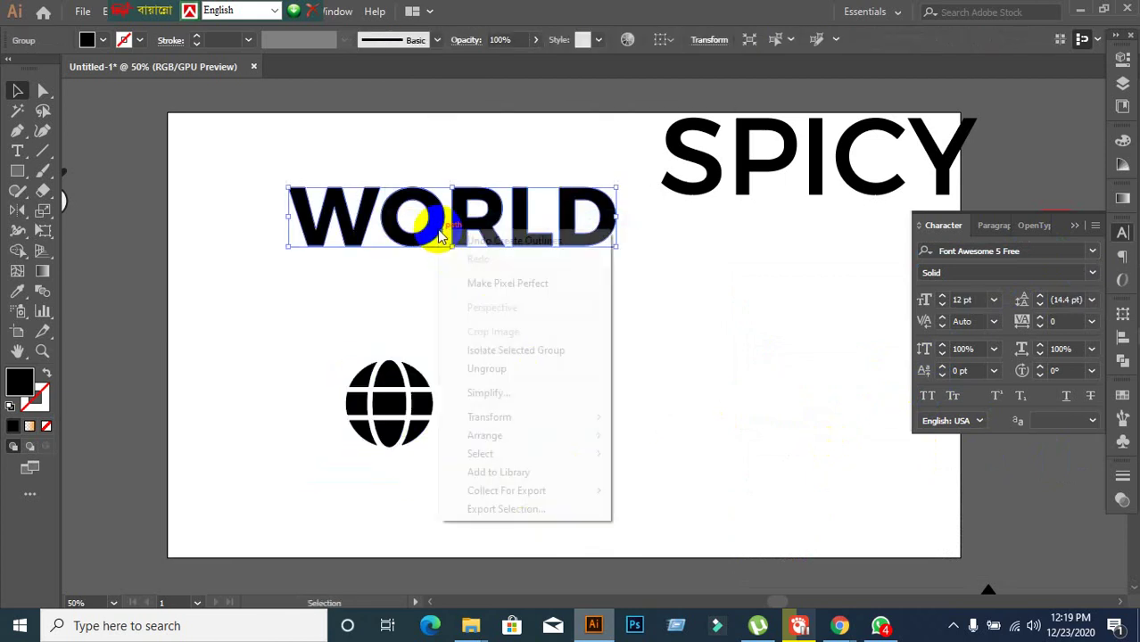
click(508, 368)
click(529, 377)
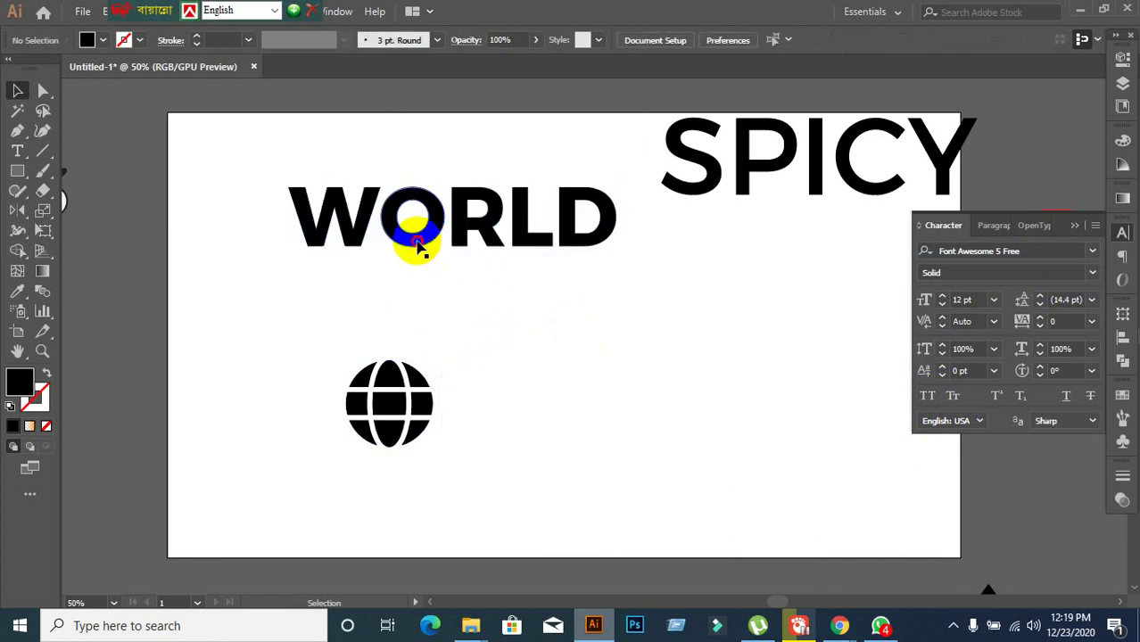
drag(416, 248, 256, 359)
Scale the globe down to letter height and center it in the gap between W and R
click(413, 421)
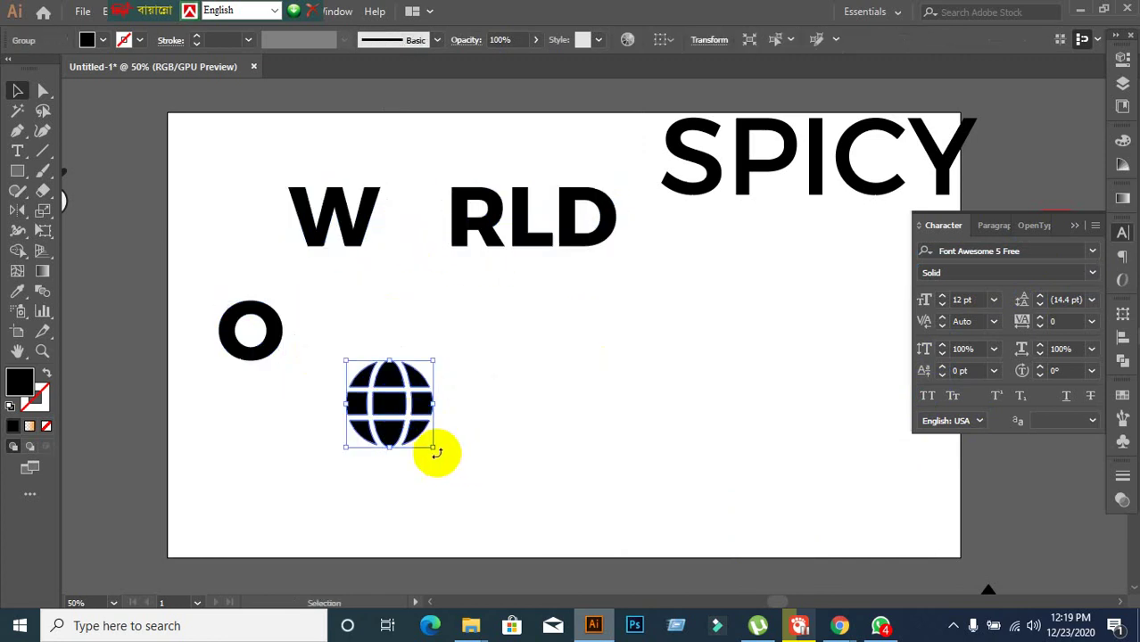
drag(430, 447, 413, 428)
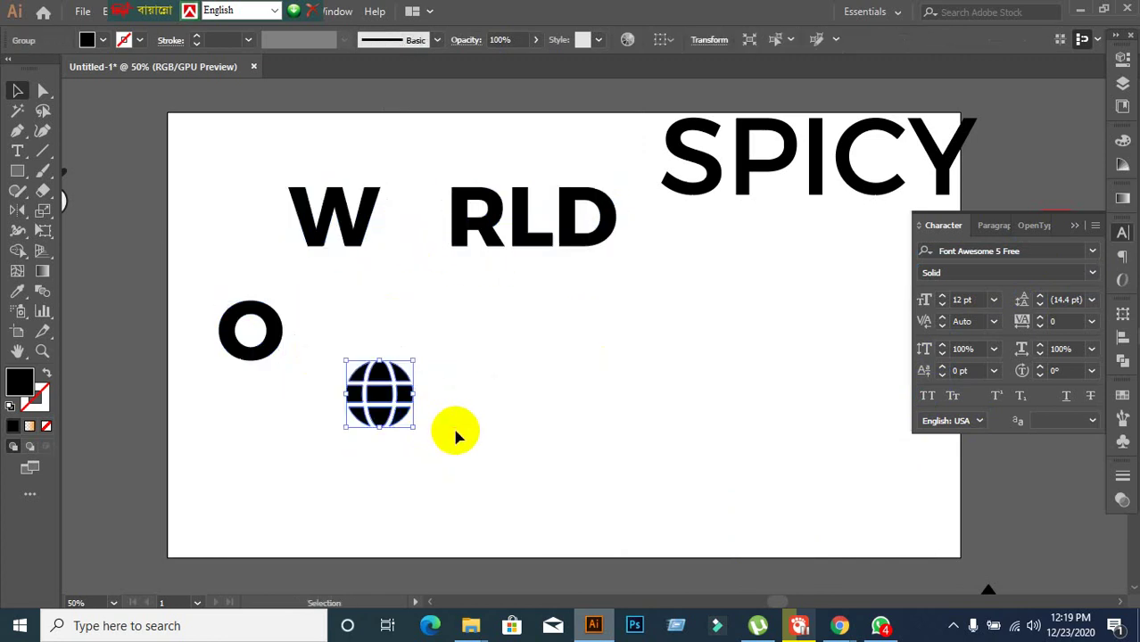
click(452, 424)
scroll(390, 427, up, 1)
drag(373, 385, 407, 153)
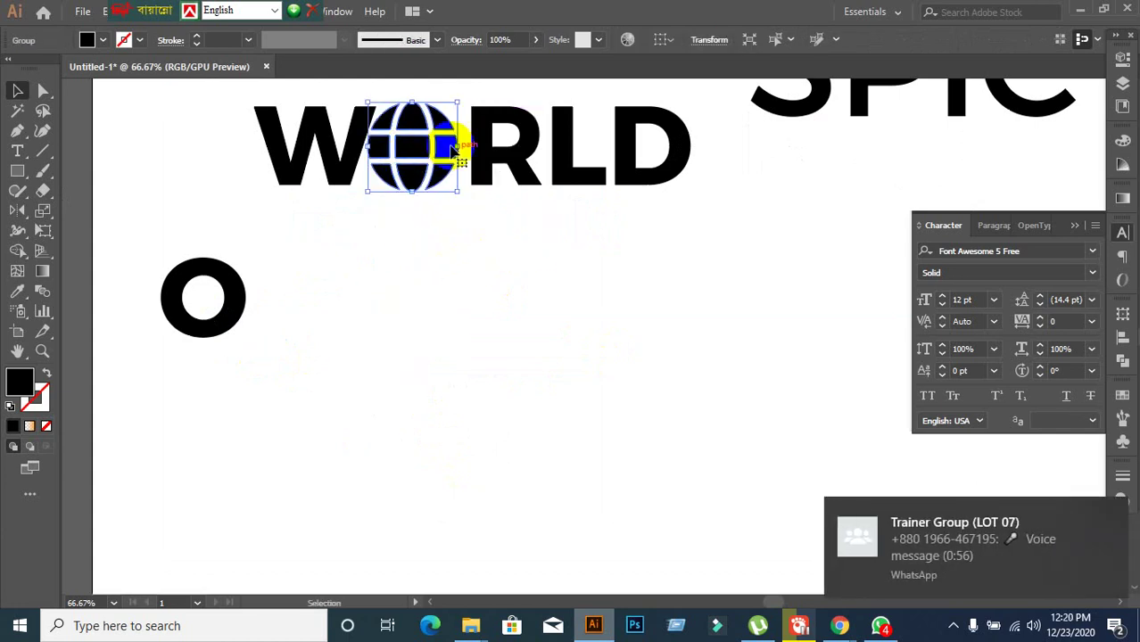
drag(460, 193, 451, 184)
click(516, 242)
click(410, 153)
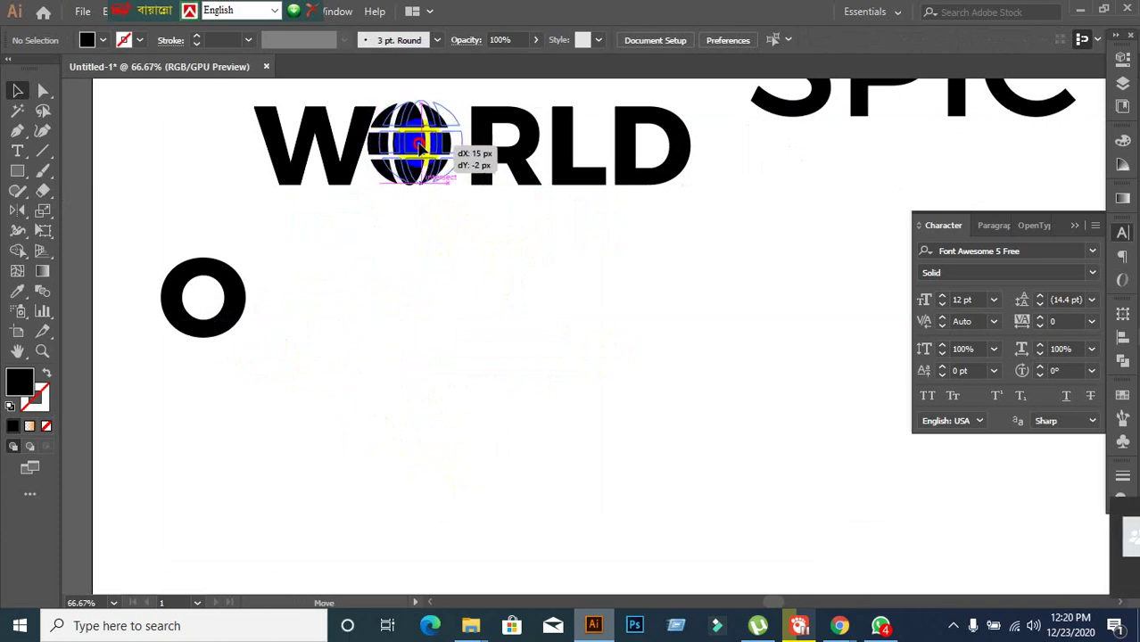
click(513, 311)
Select all of the finished WORLD lettering with its globe and move it off the artboard, just below it
key(ctrl+minus)
key(ctrl+minus)
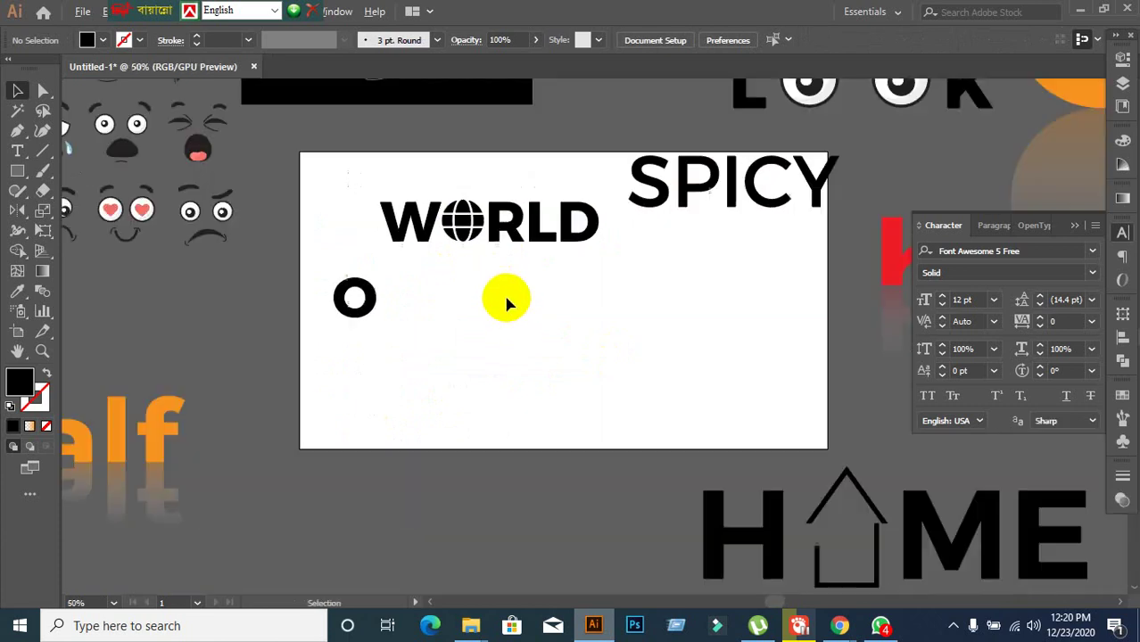
click(642, 259)
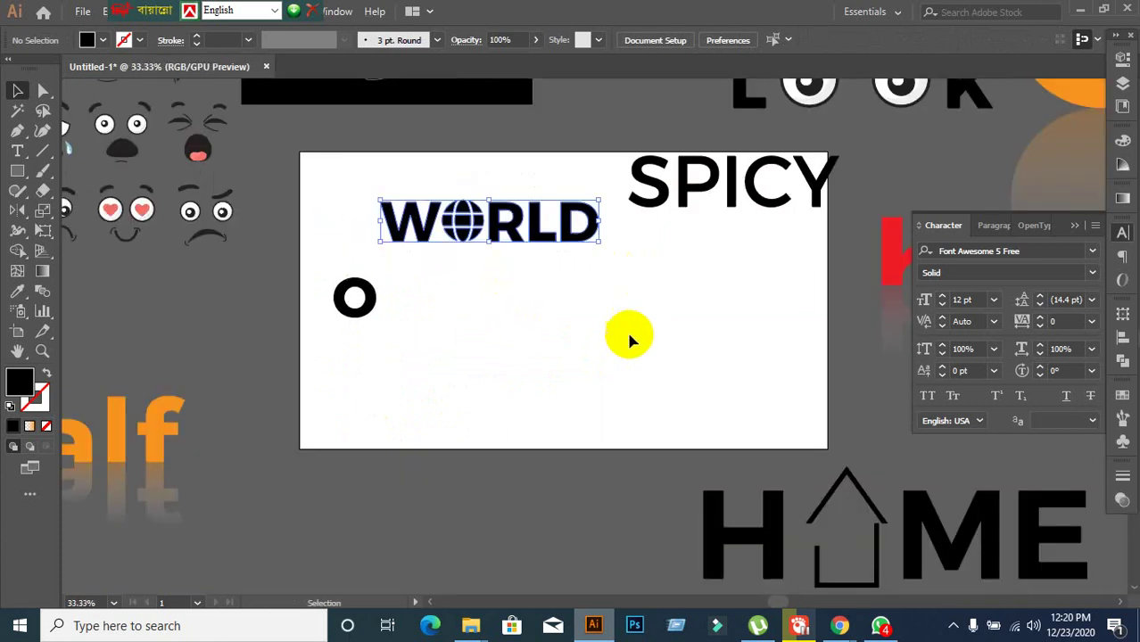
drag(360, 260, 589, 277)
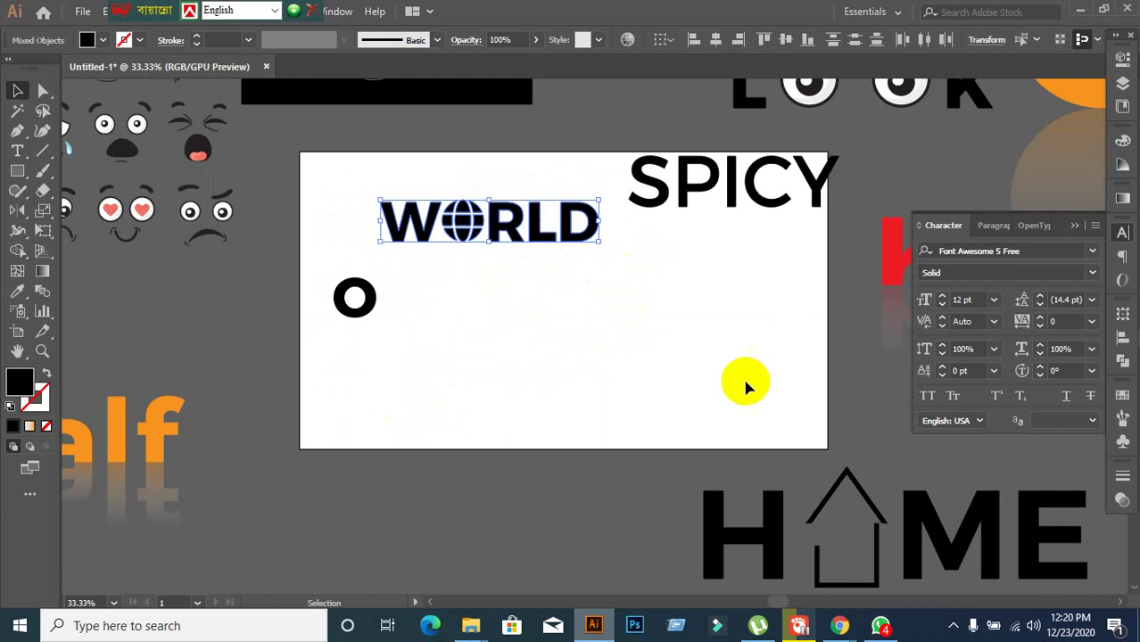
click(651, 400)
click(367, 221)
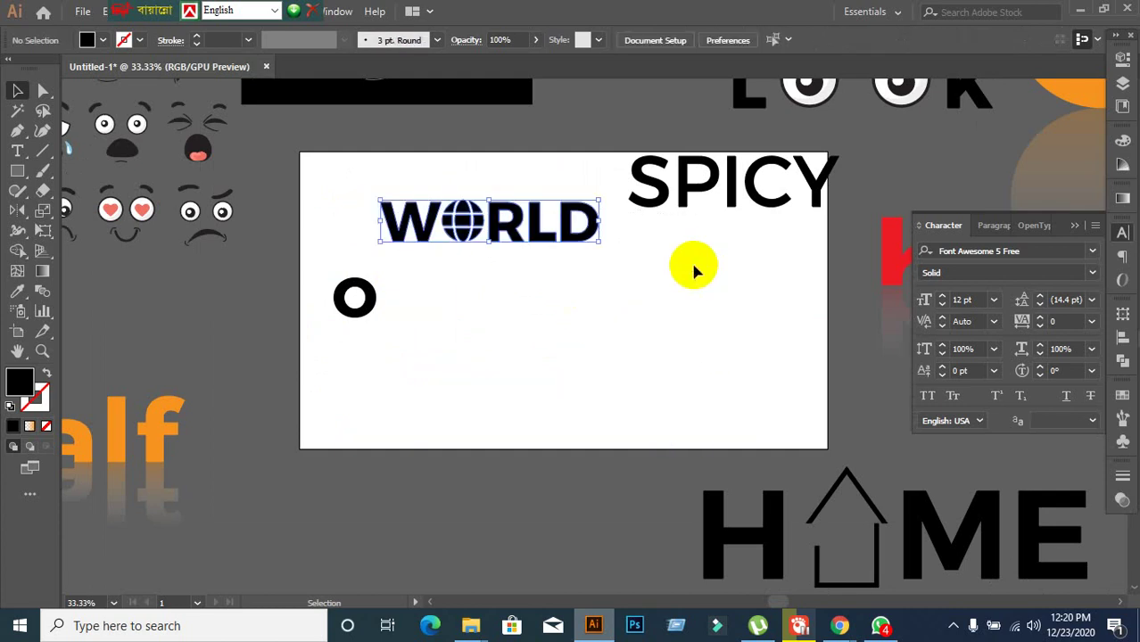
drag(595, 236, 625, 570)
Move the leftover letter O off the artboard, to the lower left of it beside the WORLD design, and deselect it
drag(361, 299, 304, 419)
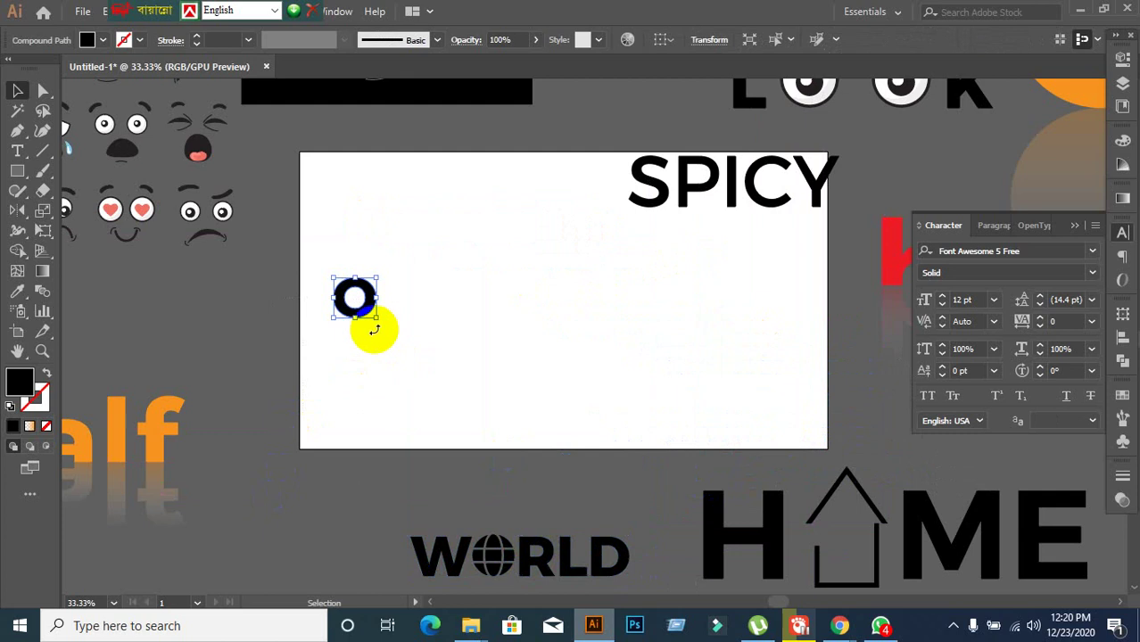
drag(370, 312, 295, 548)
click(420, 341)
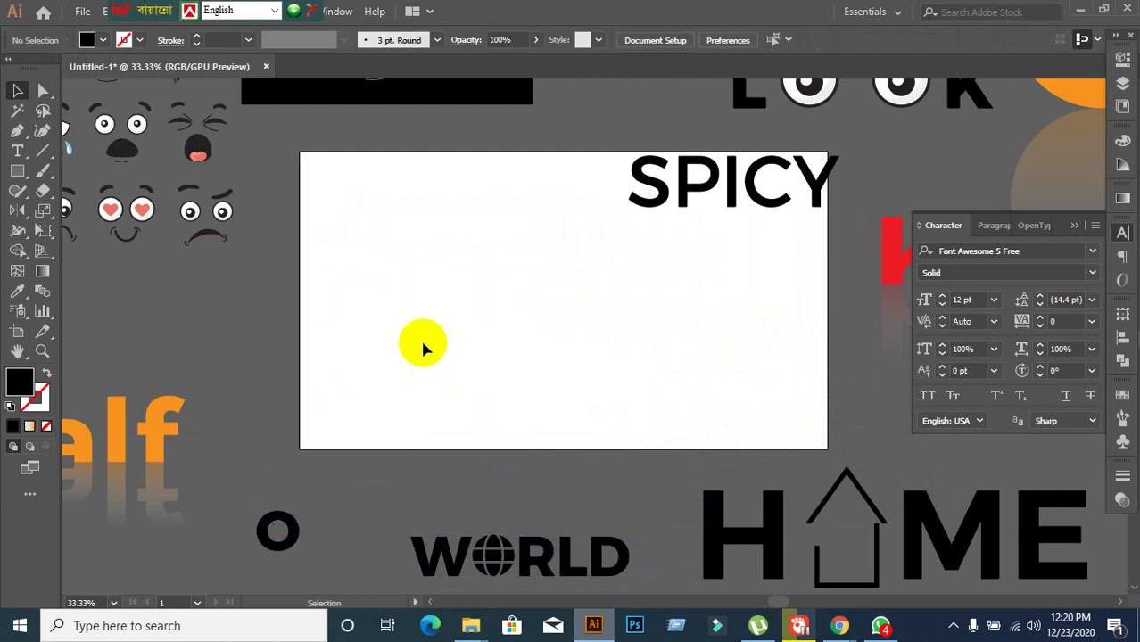
Add the point text "Zoom" in the upper middle of the cleared artboard and select it as an object
scroll(369, 304, up, 2)
scroll(513, 337, down, 2)
drag(519, 334, 415, 319)
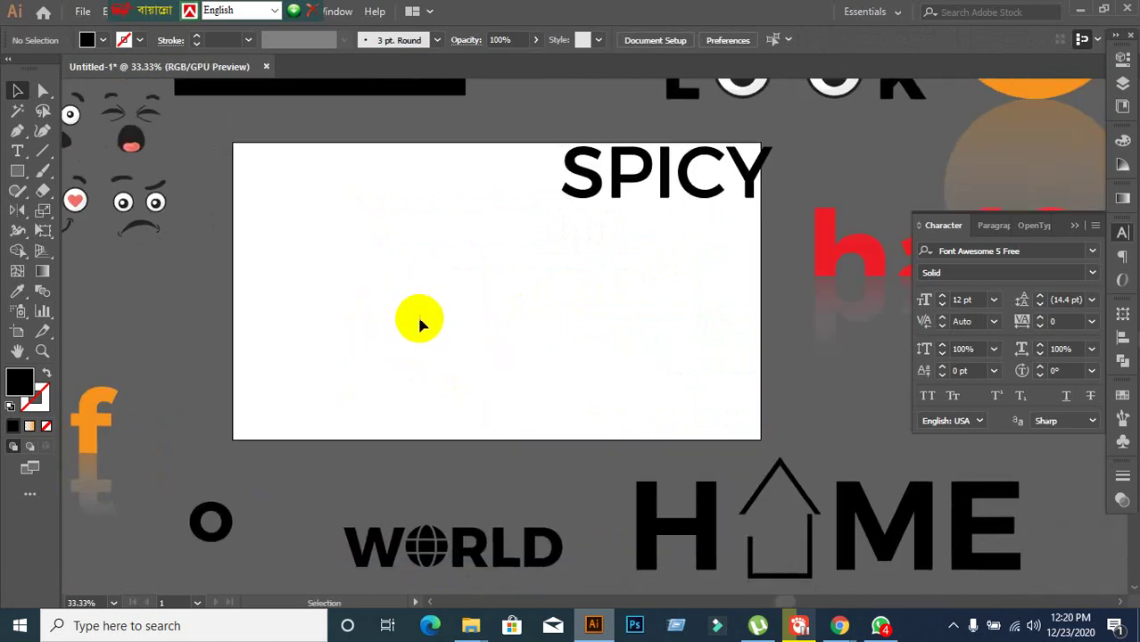
click(13, 154)
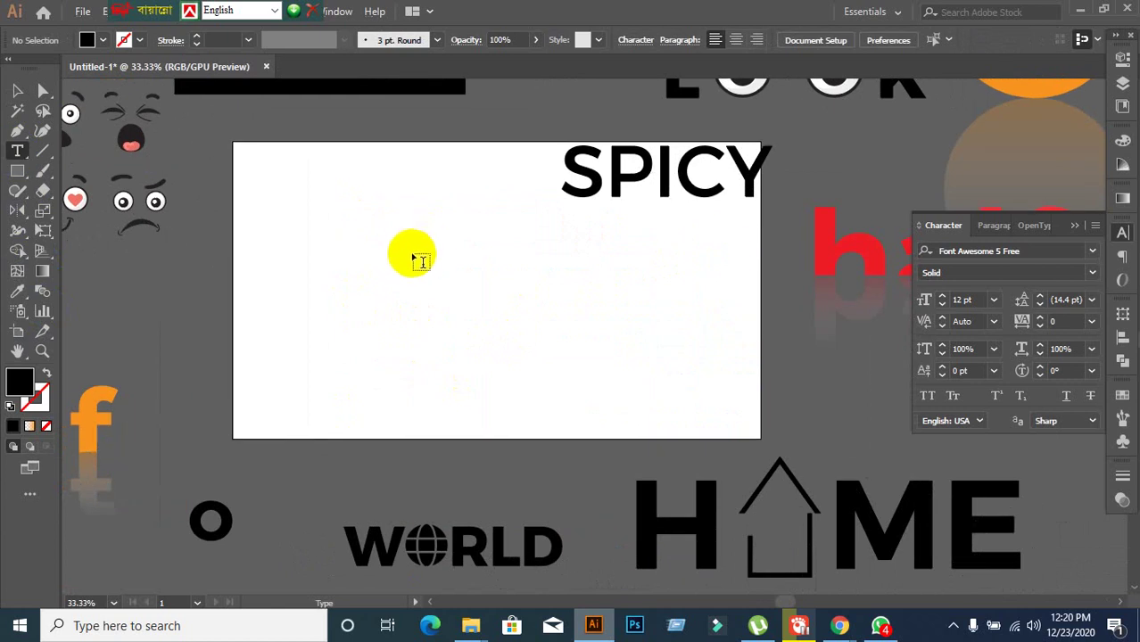
scroll(411, 258, up, 1)
click(384, 258)
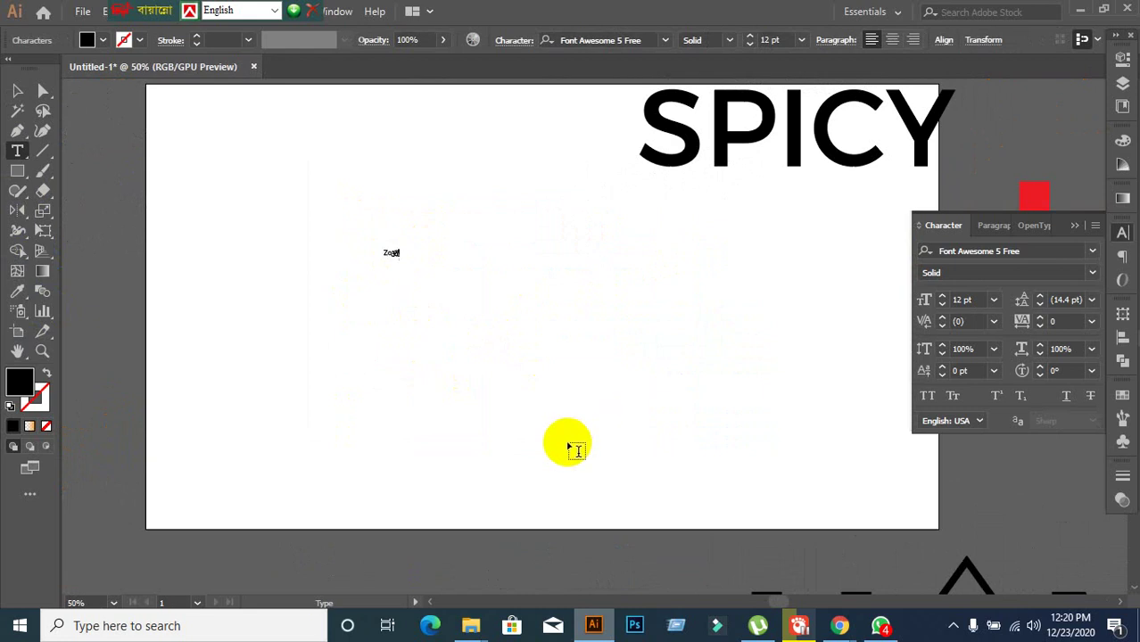
click(17, 91)
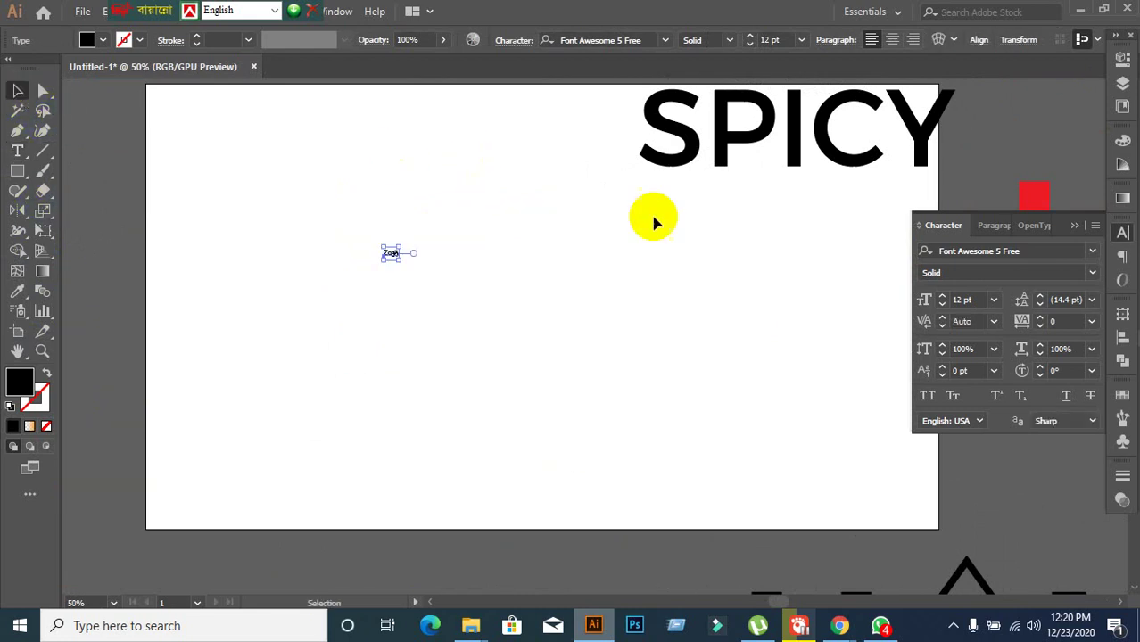
Set the Zoom text in Montserrat ExtraLight and enlarge it to about 116 pt
click(1033, 249)
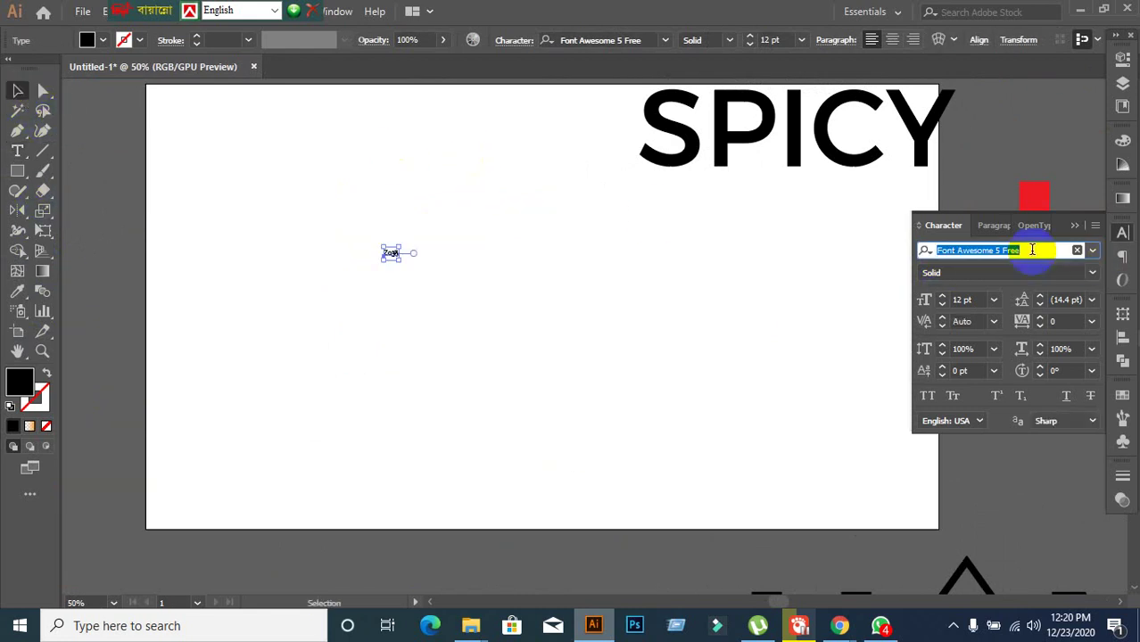
text(mon)
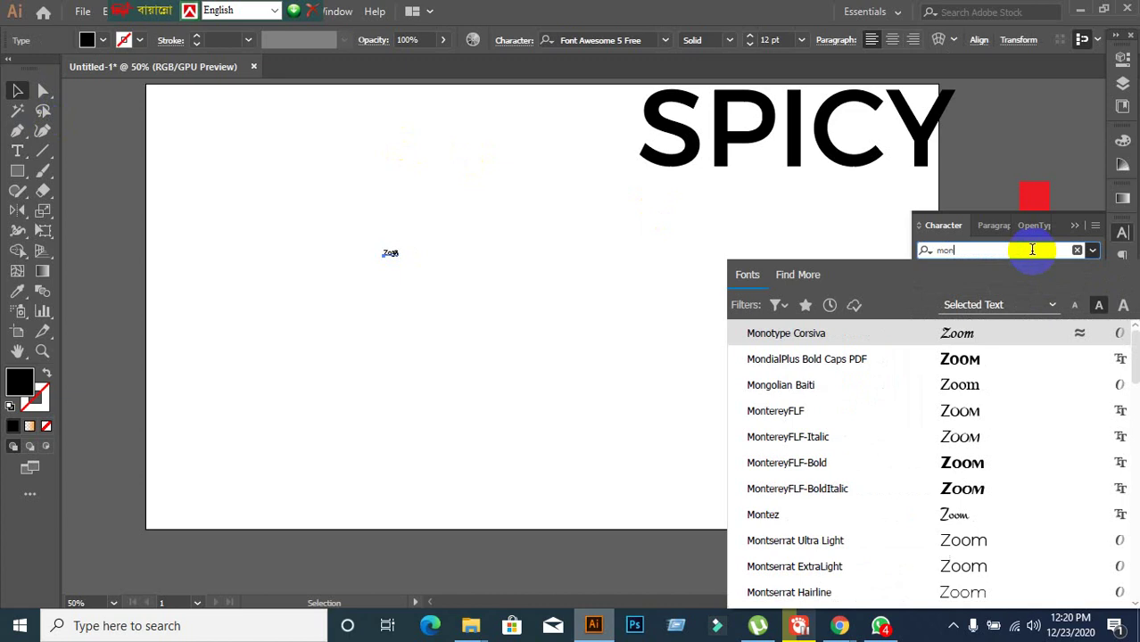
click(832, 566)
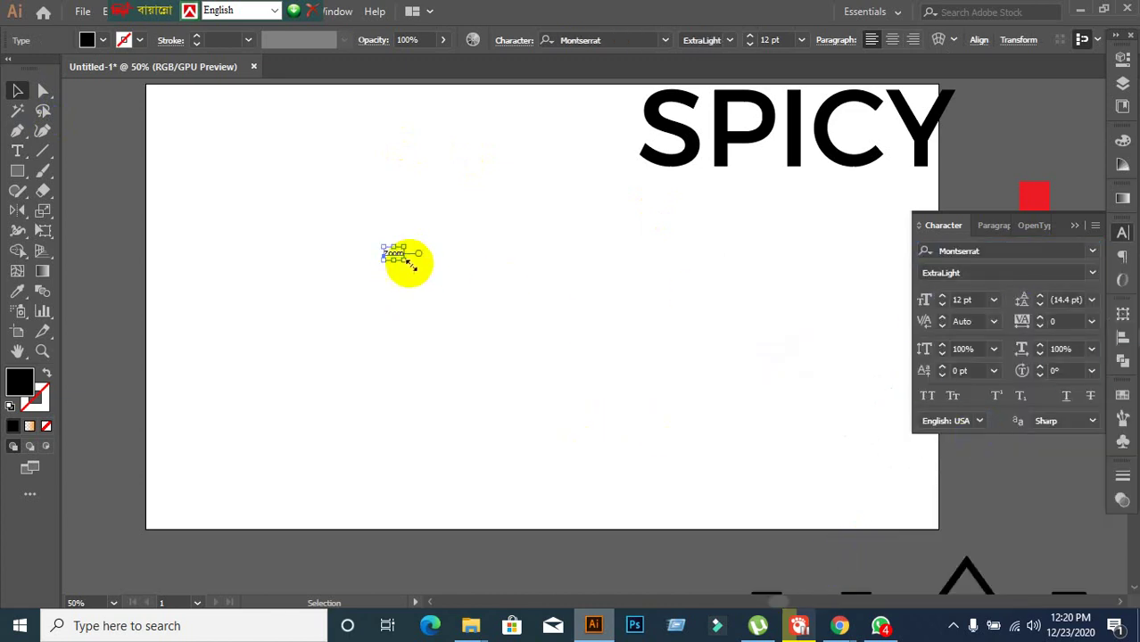
drag(409, 260, 622, 400)
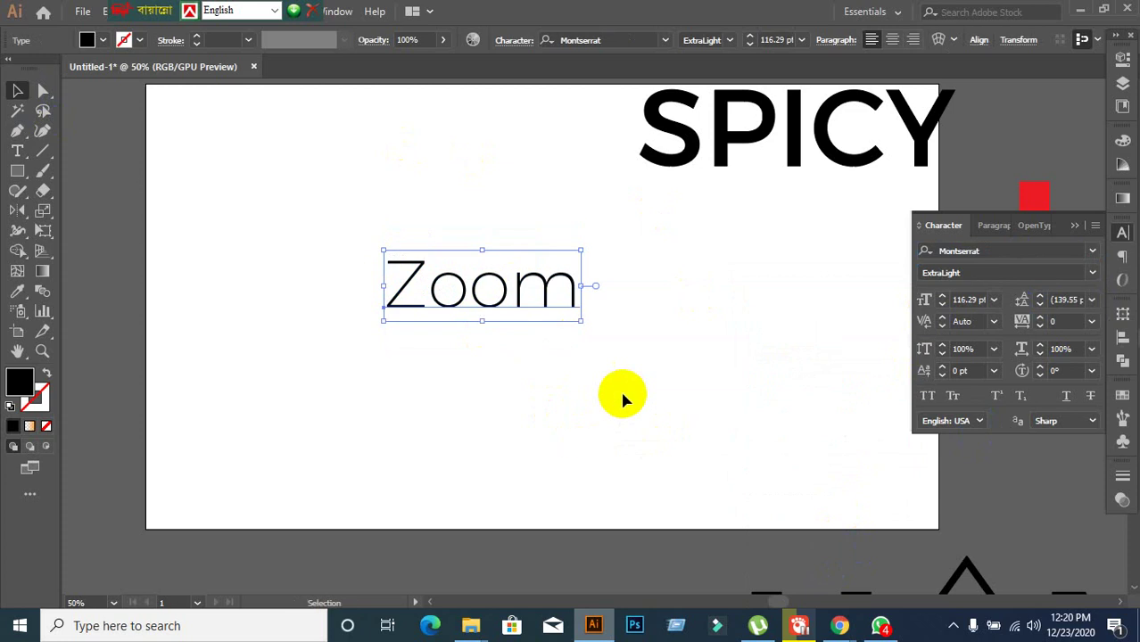
Turn on All Caps for the Zoom text and set its weight to SemiBold after trying ExtraBold
click(1091, 273)
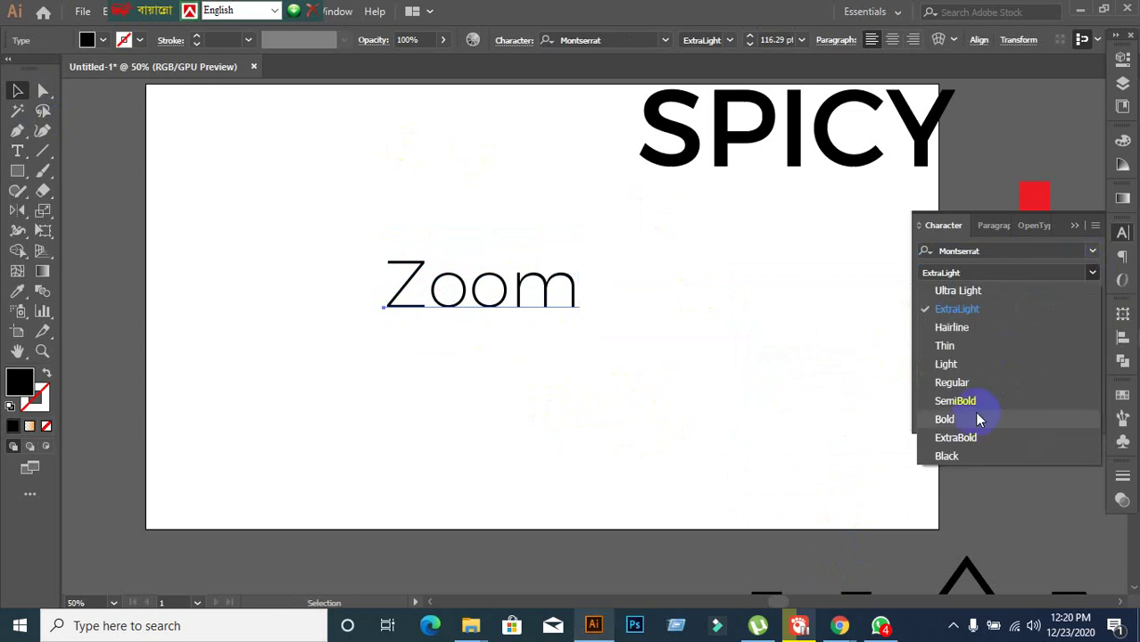
click(948, 436)
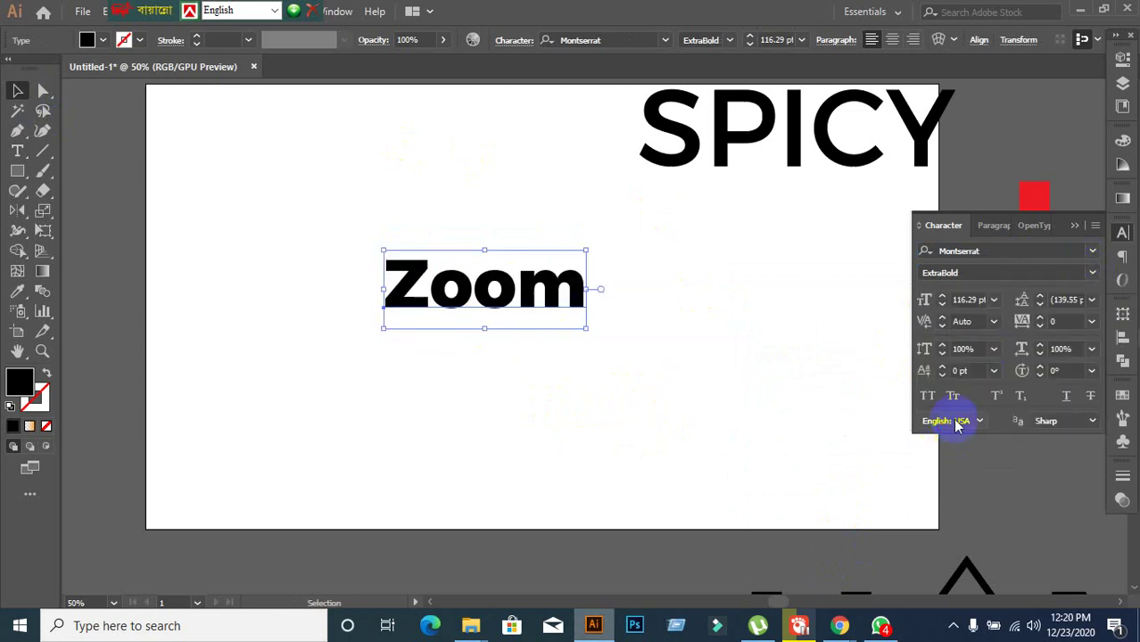
click(928, 395)
click(615, 407)
click(523, 297)
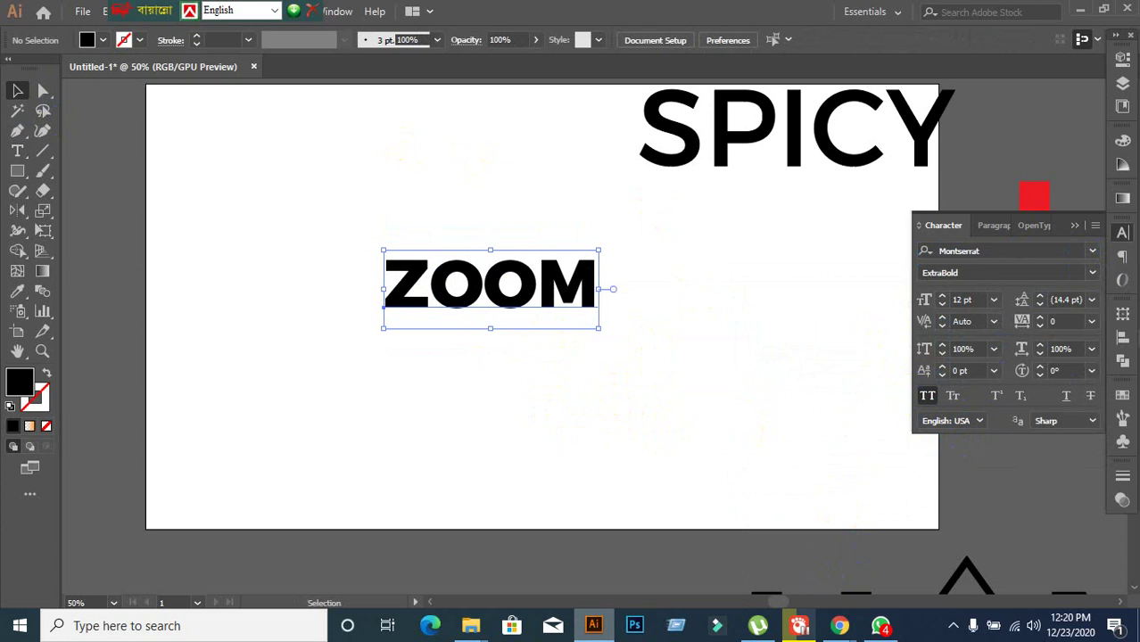
click(1092, 273)
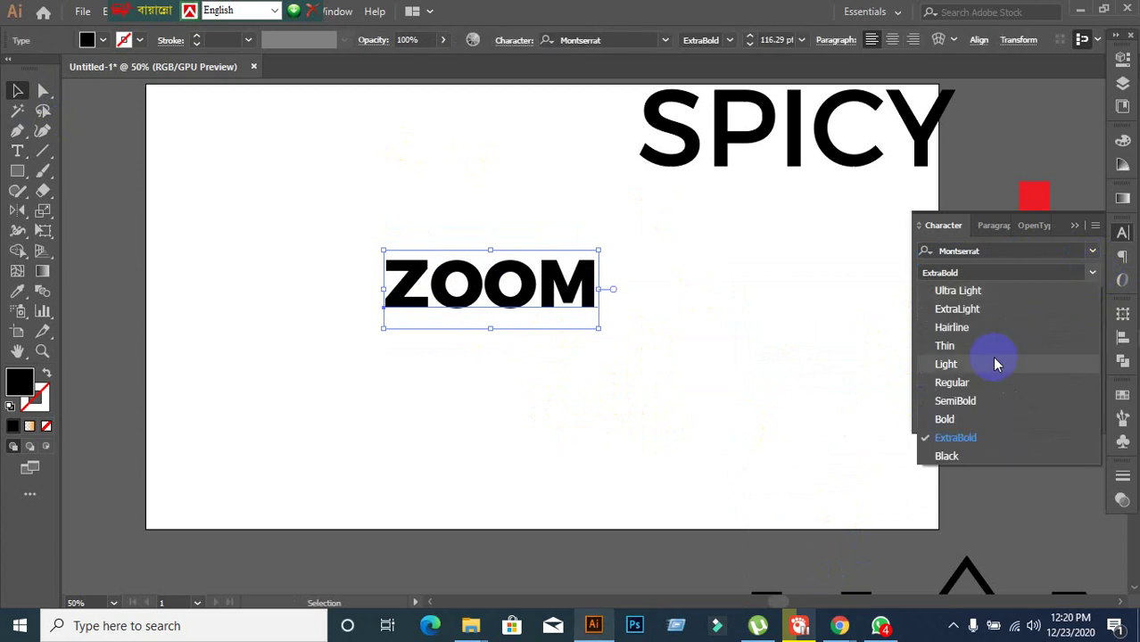
click(951, 401)
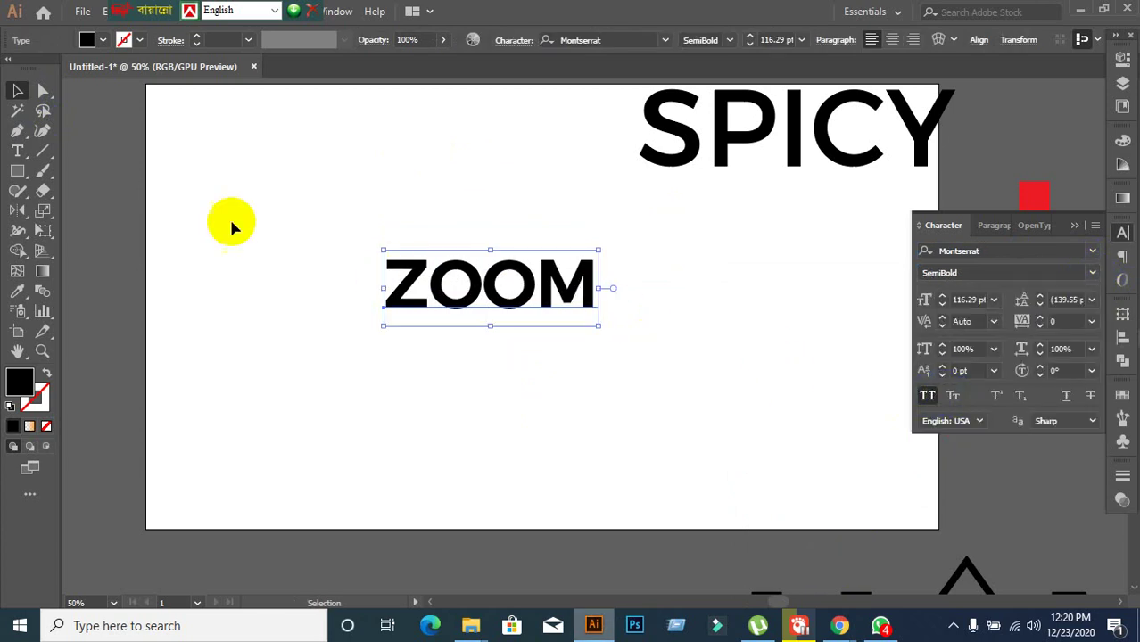
Fill the ZOOM text with red and move it up and to the left on the artboard
click(98, 44)
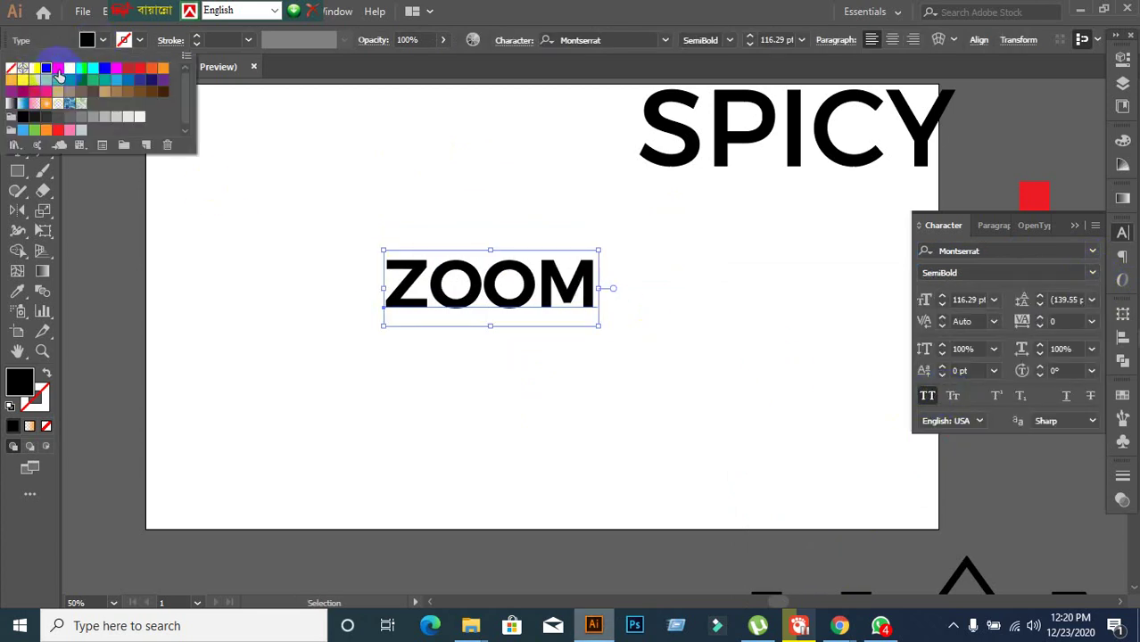
click(139, 68)
click(383, 287)
click(394, 393)
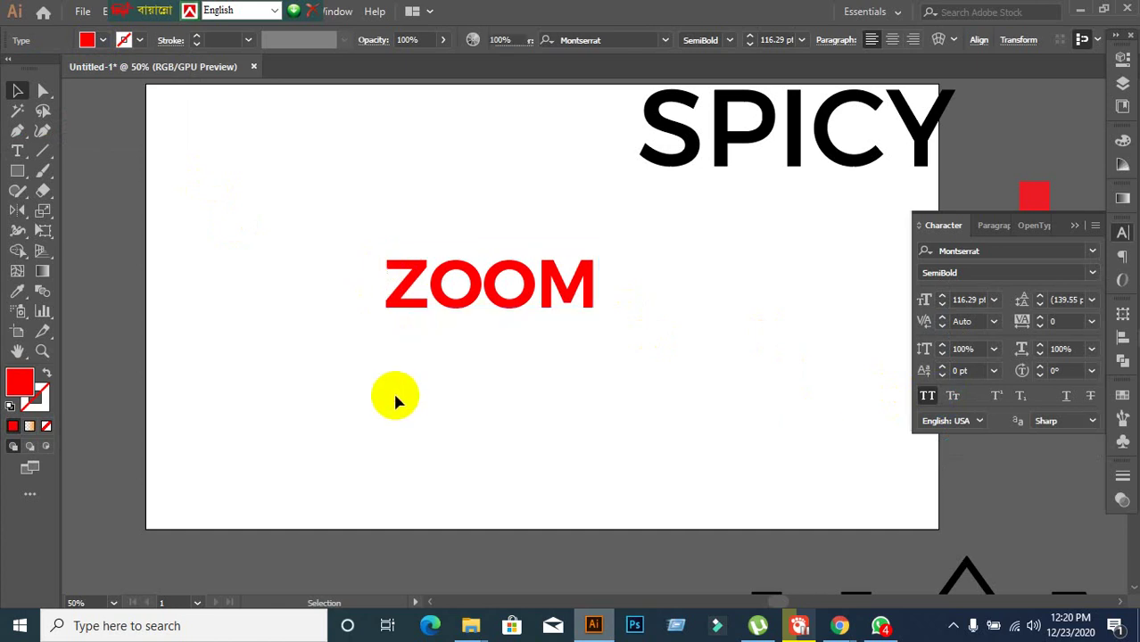
drag(507, 296, 463, 236)
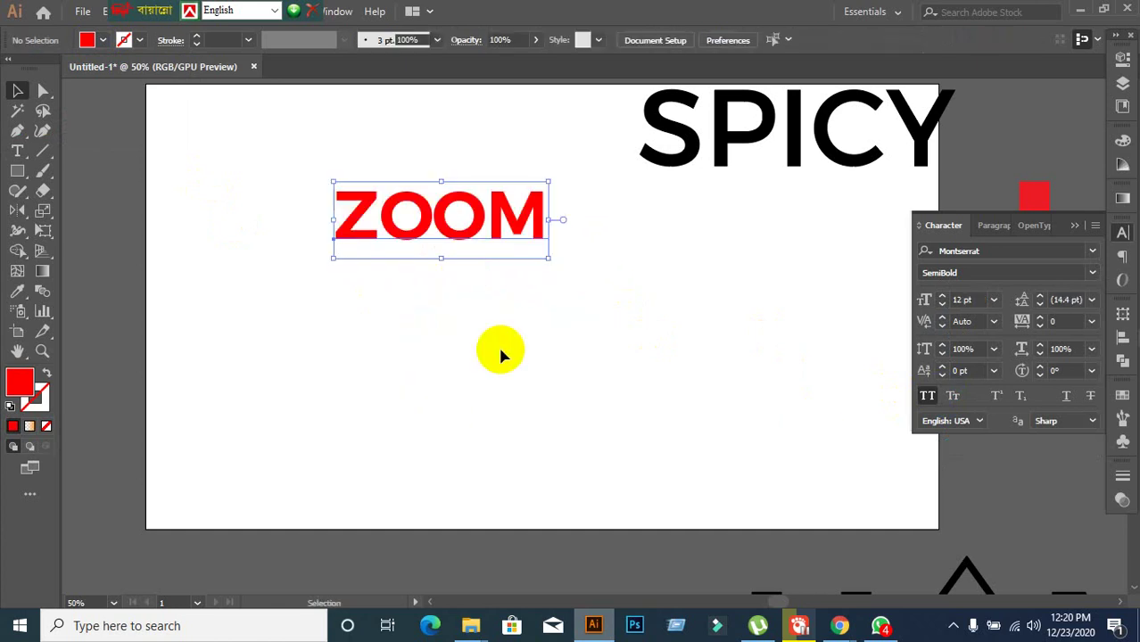
click(501, 353)
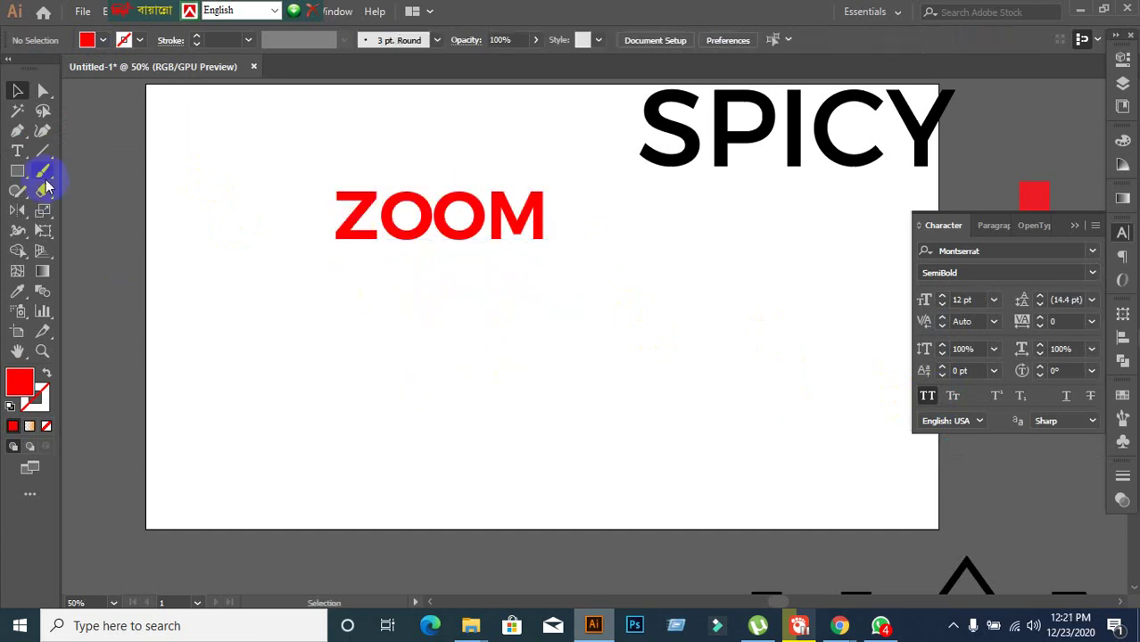
Draw a solid red circle with the Ellipse tool below the letter M of the ZOOM text
drag(29, 176, 71, 210)
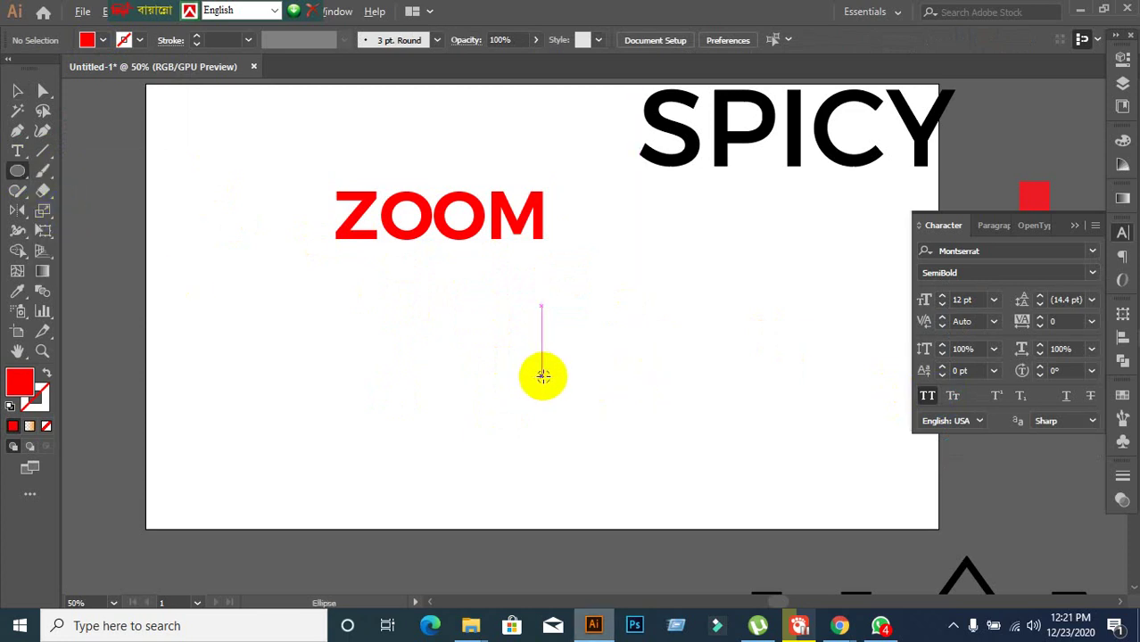
scroll(542, 375, up, 1)
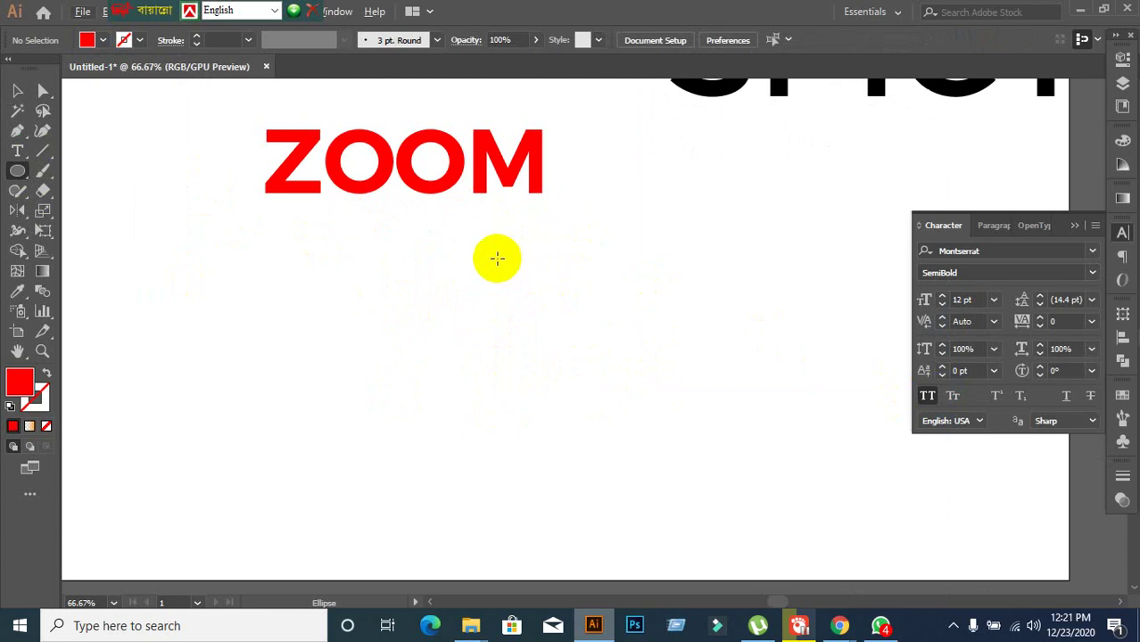
drag(475, 256, 575, 354)
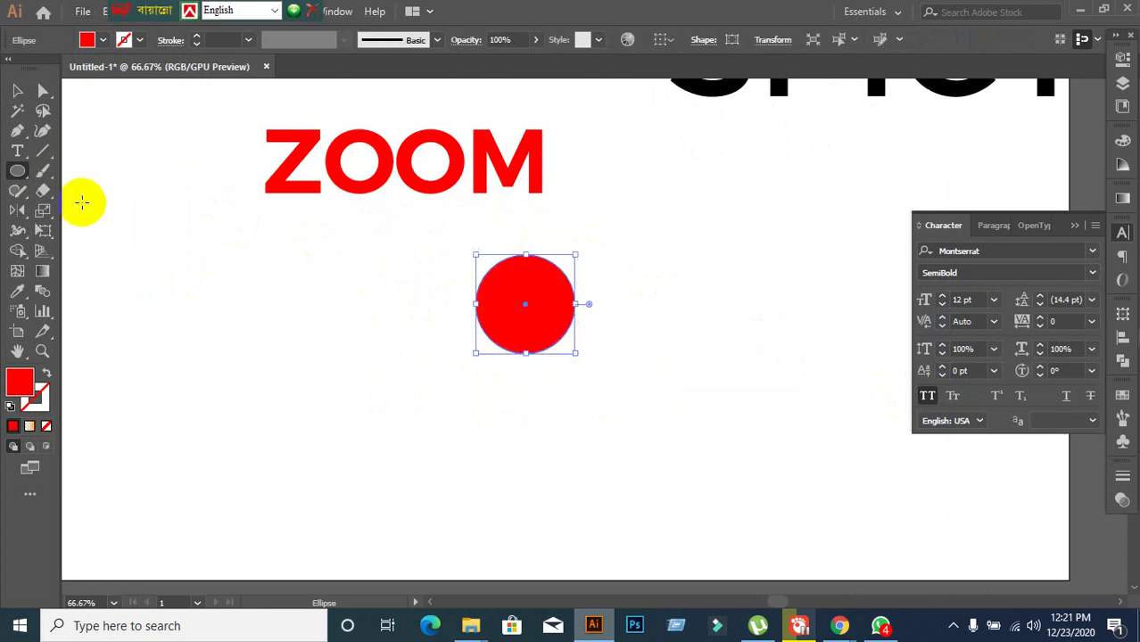
click(16, 90)
click(223, 287)
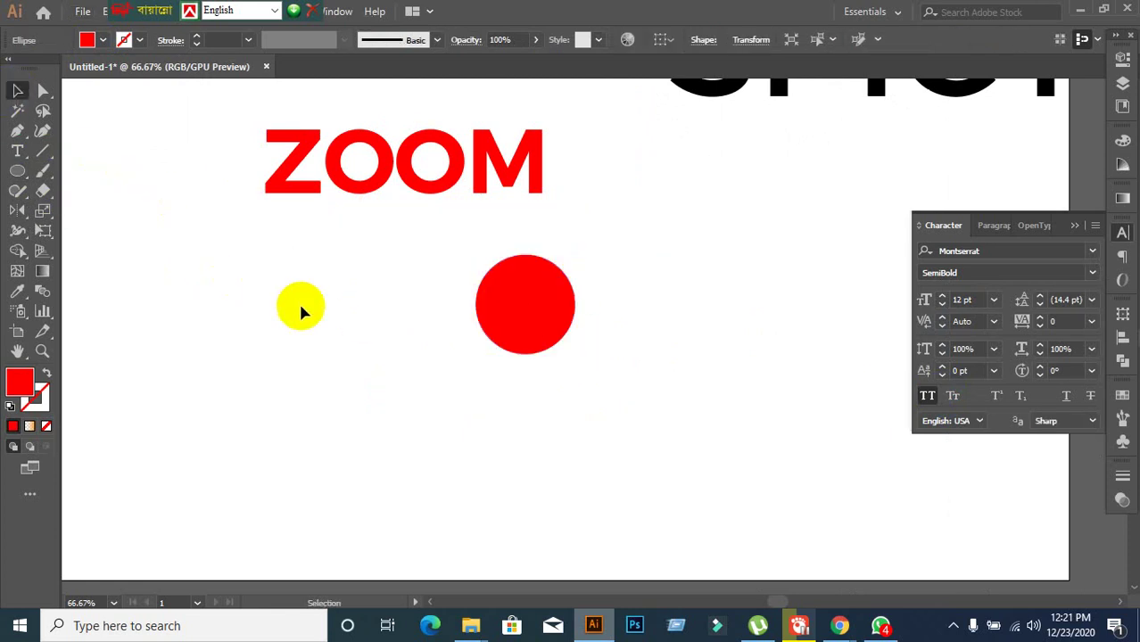
Duplicate the red circle, placing the copy to its left and slightly lower, beneath the ZOOM text
click(490, 328)
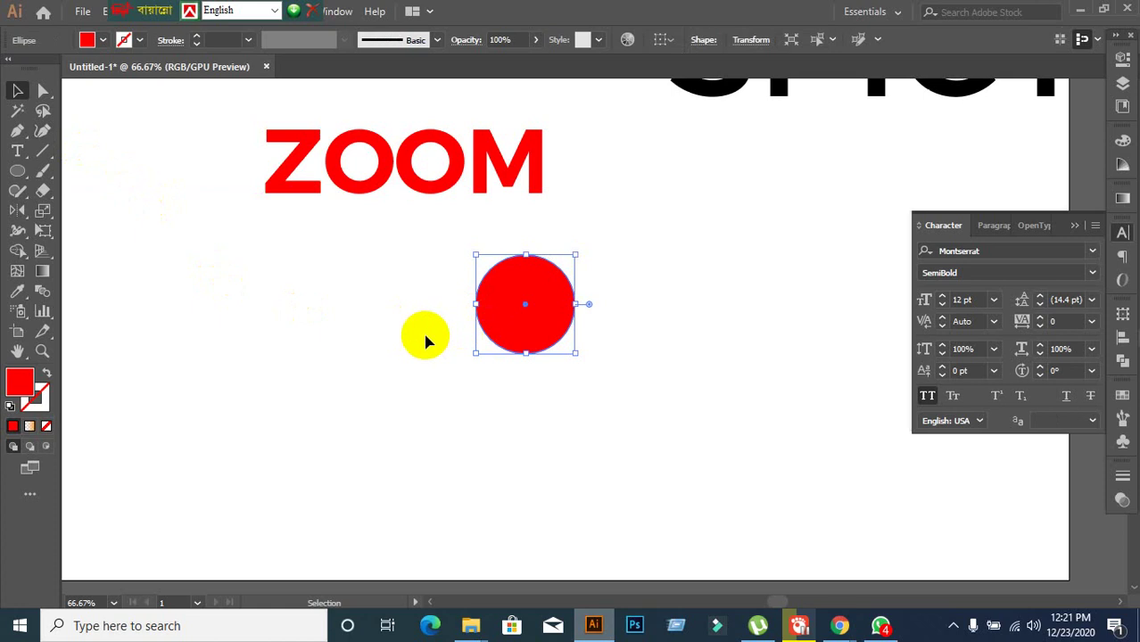
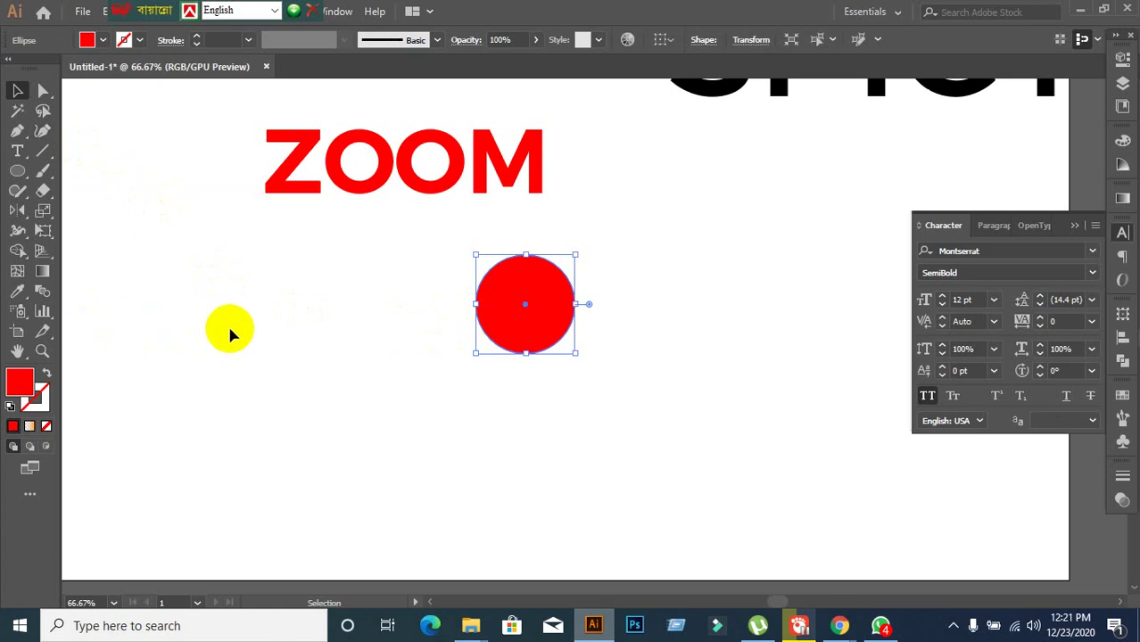
drag(571, 326, 350, 361)
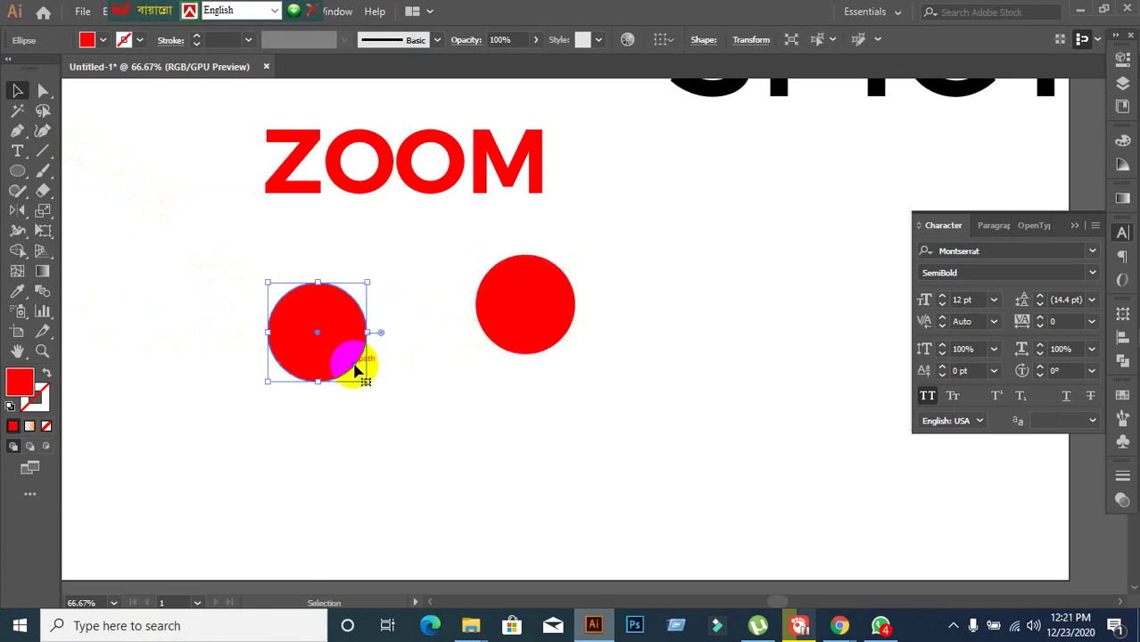
click(419, 363)
click(484, 332)
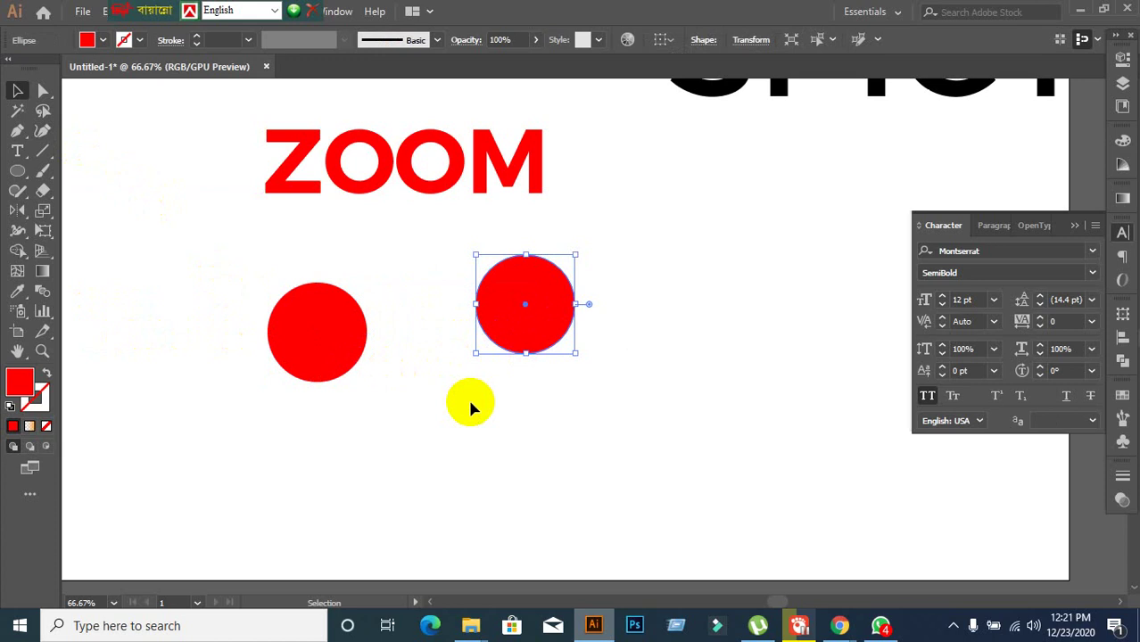
click(468, 400)
click(348, 323)
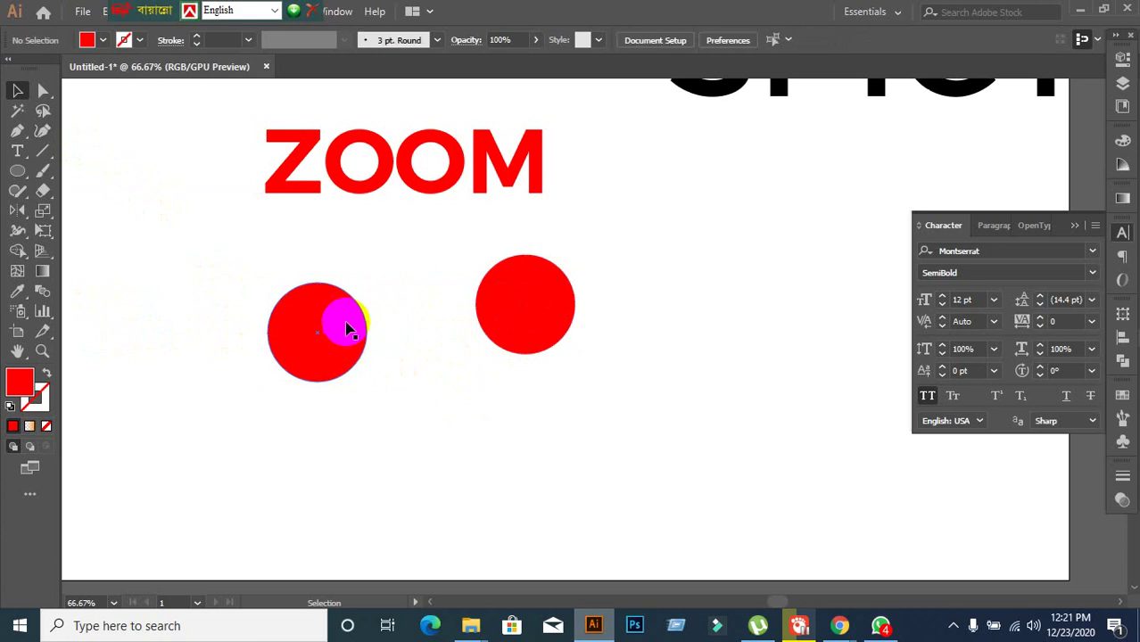
Swap fill and stroke on the original right-hand circle and set its red stroke weight to 12 pt
click(557, 337)
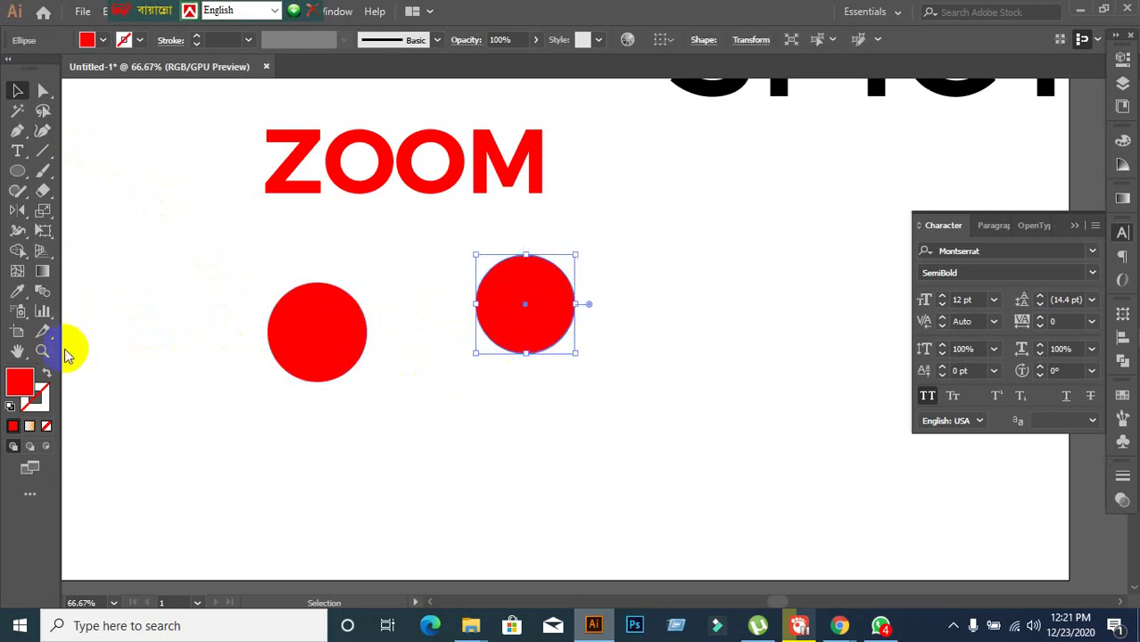
click(46, 377)
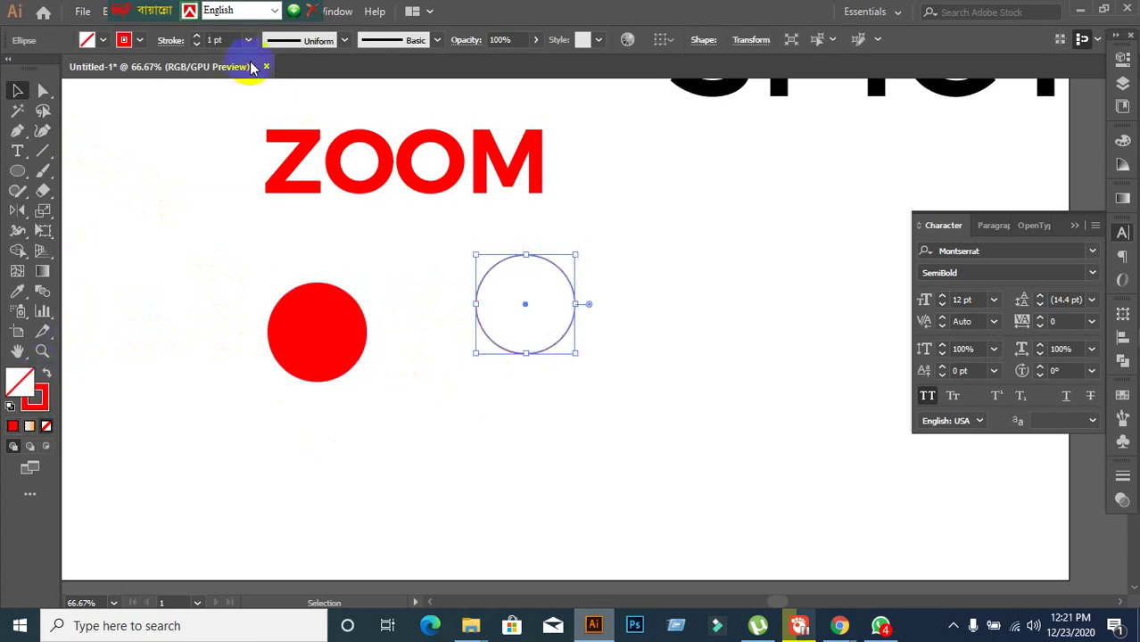
click(231, 35)
key(Up)
key(Up)
key(Up)
key(Up)
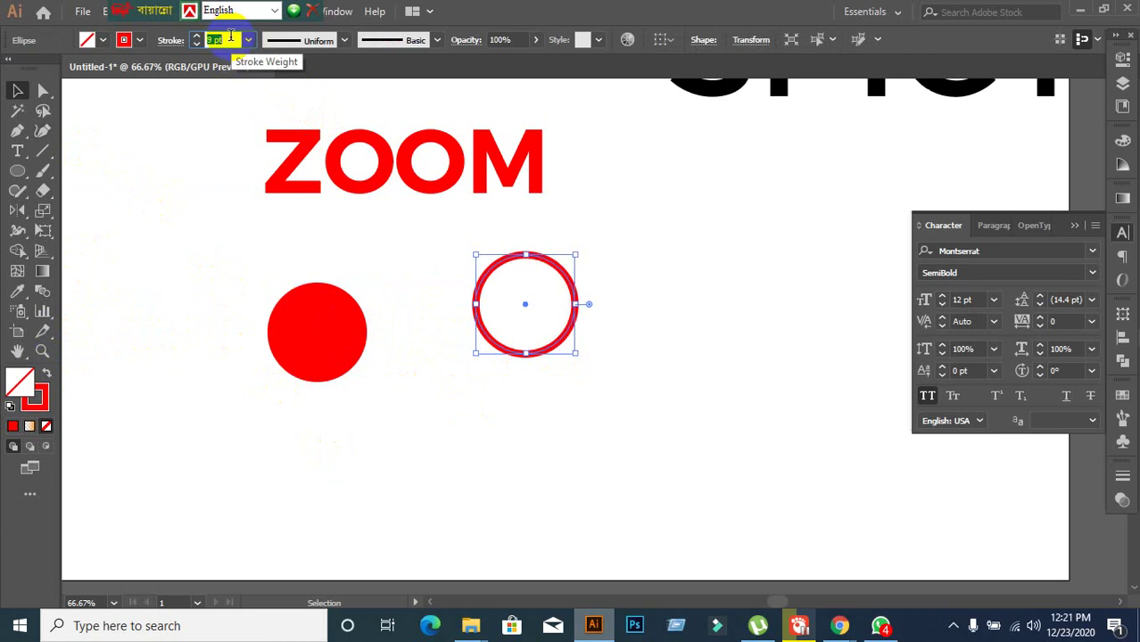
key(Up)
key(Up)
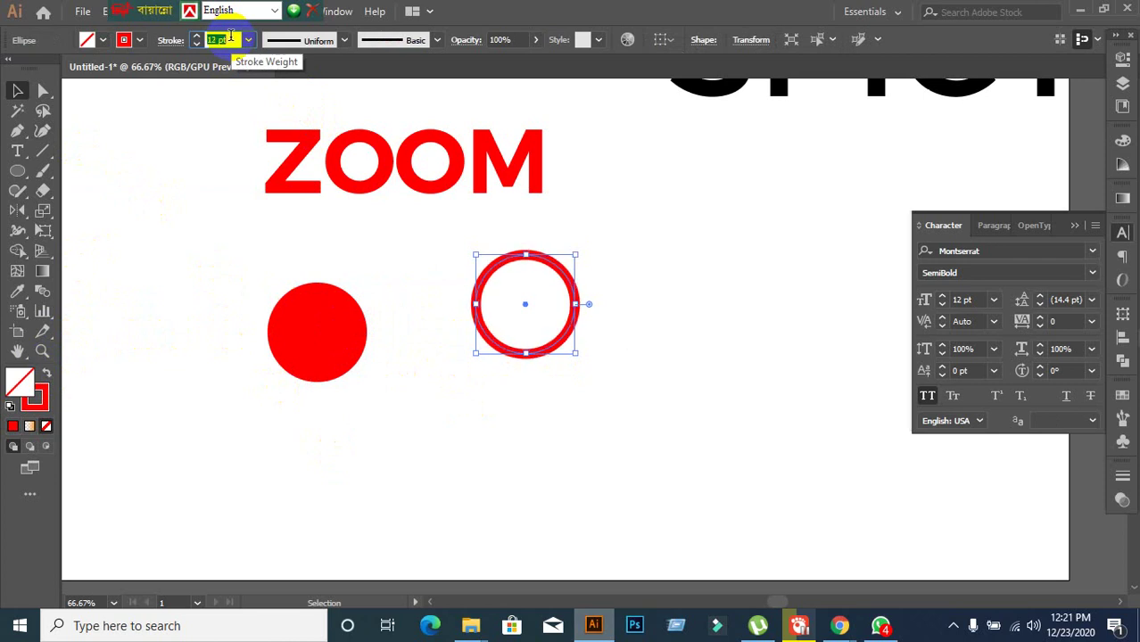
click(310, 364)
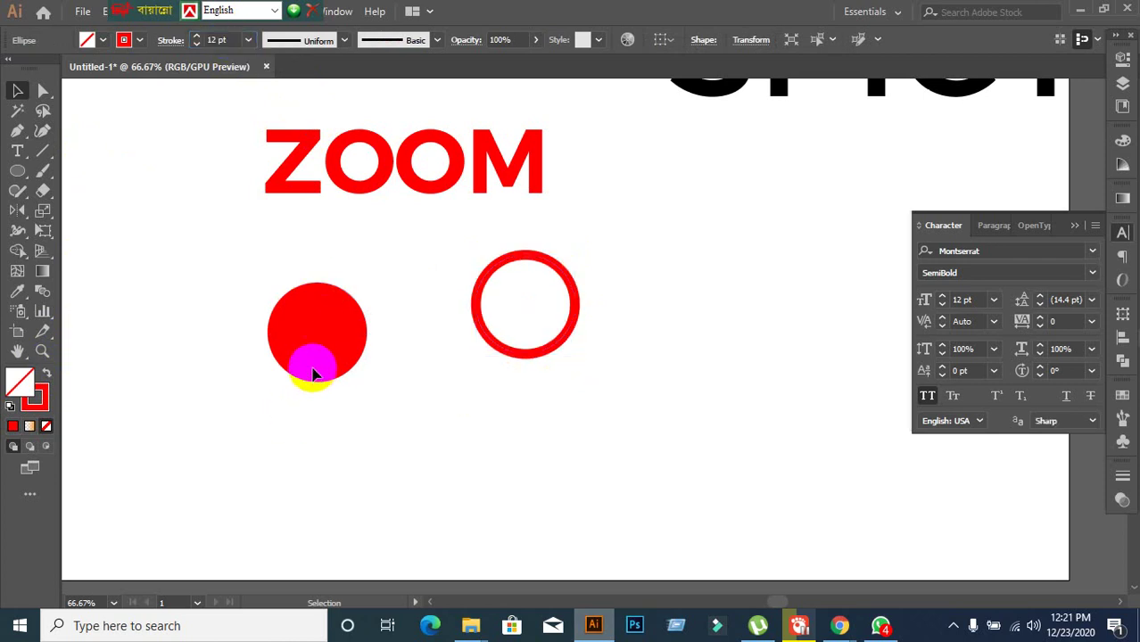
Offset the ring's path by -23 px with preview enabled to create a smaller concentric ring inside it
click(522, 358)
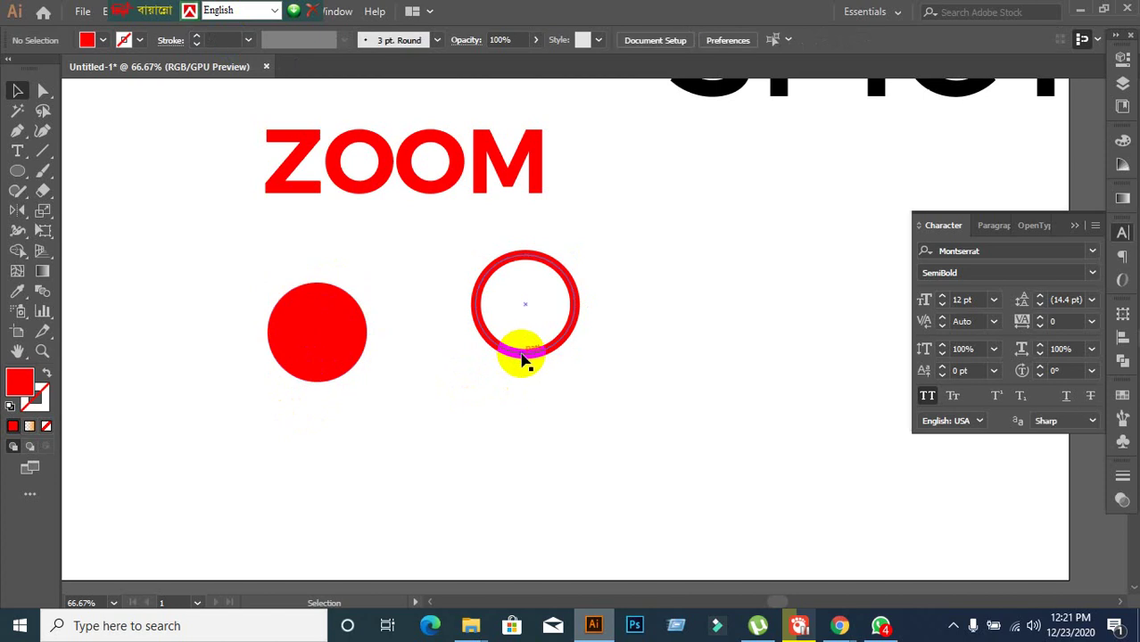
click(523, 357)
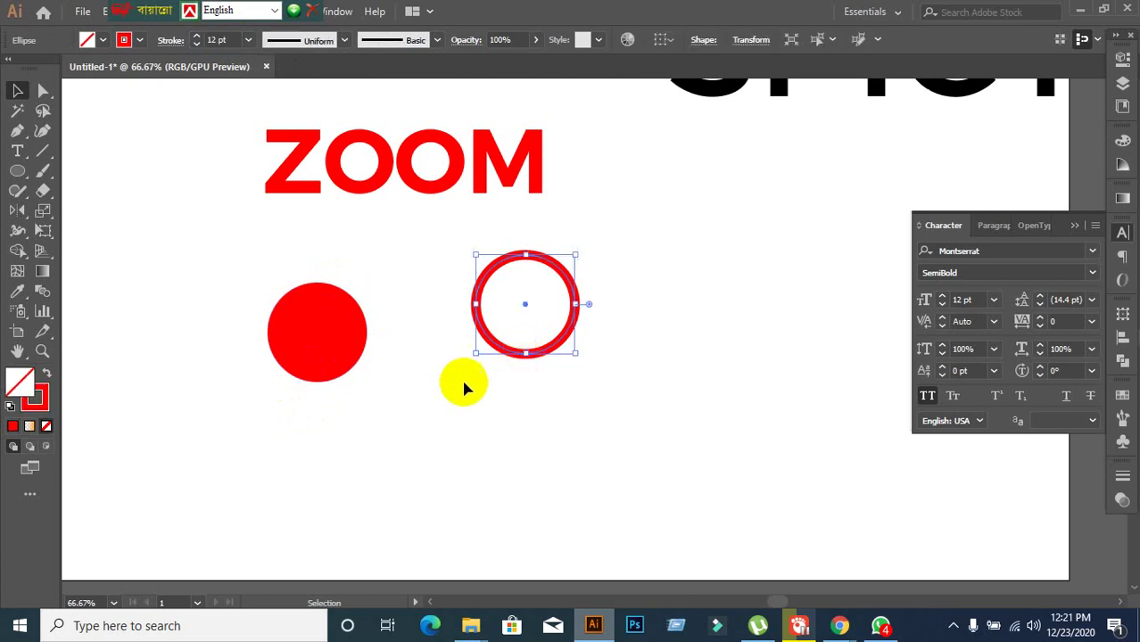
drag(143, 16, 530, 13)
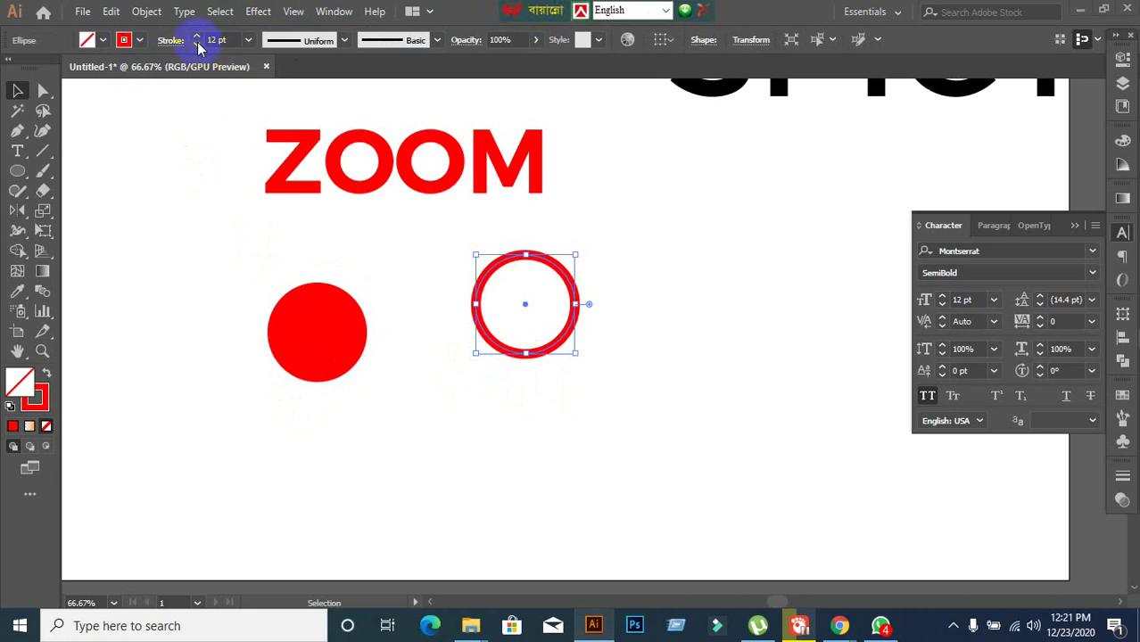
click(163, 13)
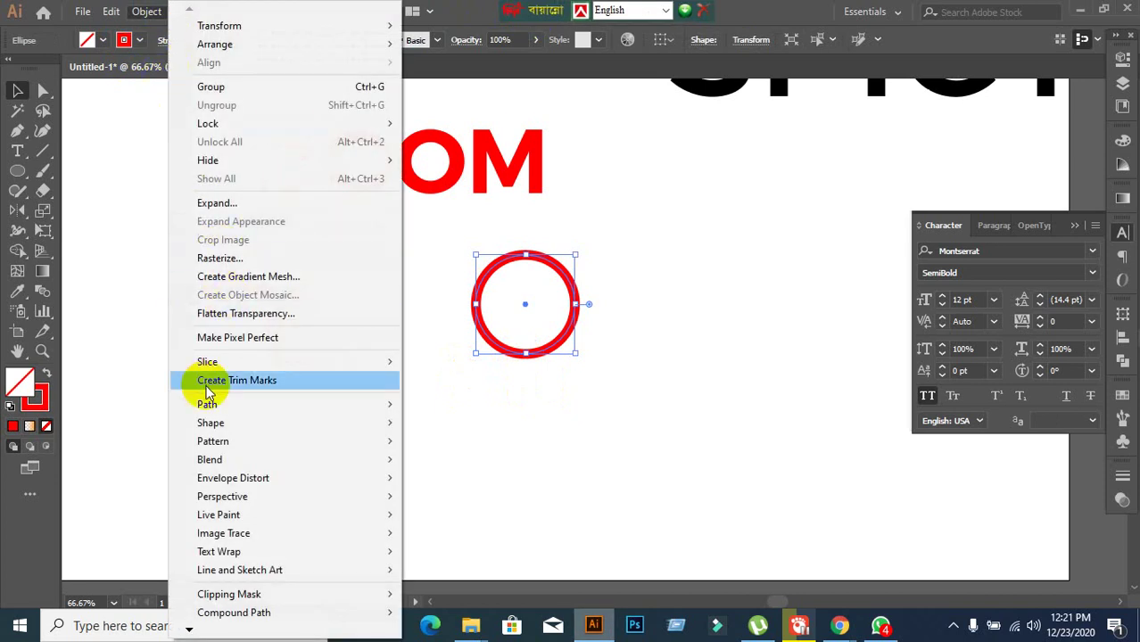
mouse_move(226, 412)
click(462, 467)
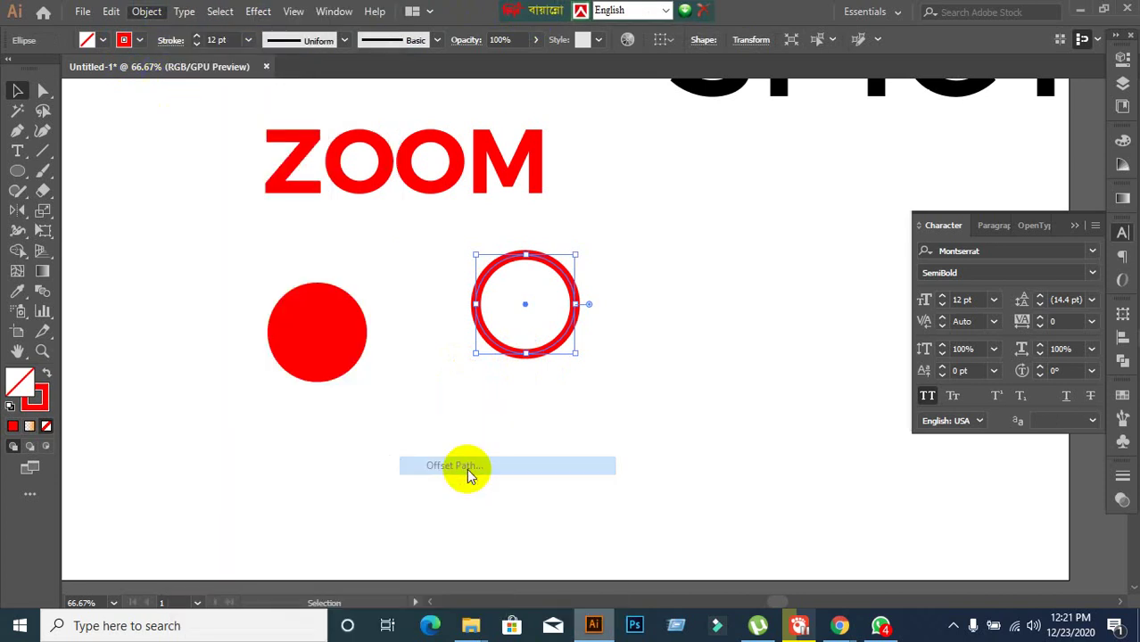
click(746, 501)
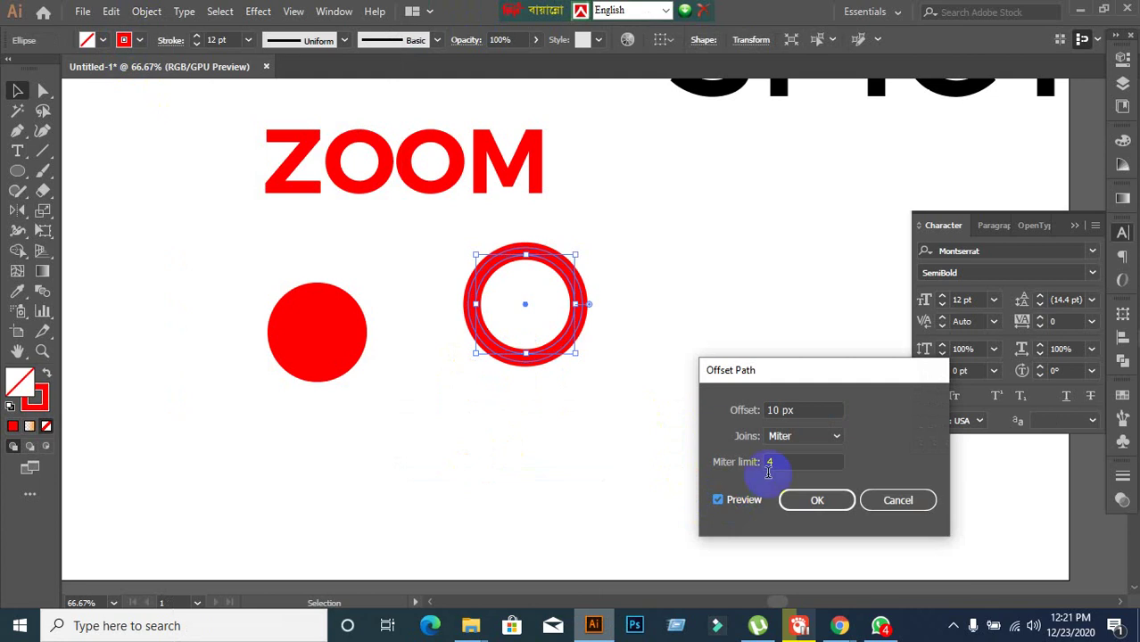
click(801, 410)
text(1)
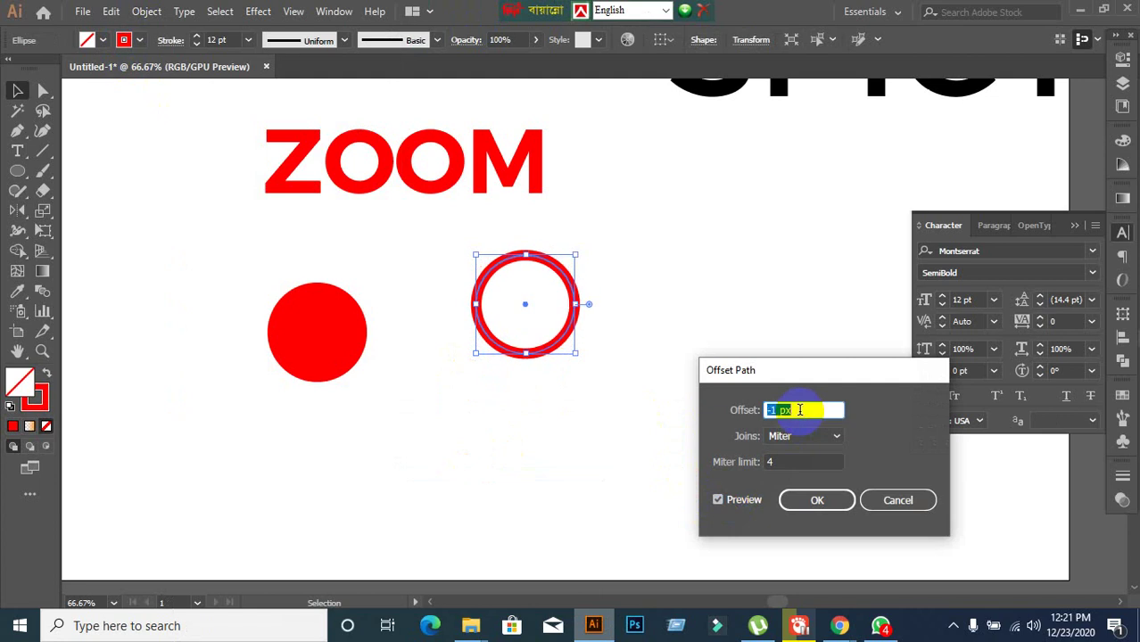
key(Down)
key(Down)
key(Down)
key(Down)
key(Down)
key(Down)
key(Down)
key(Down)
key(Down)
key(Down)
key(Down)
key(Down)
key(Down)
key(Down)
key(Down)
key(Down)
key(Down)
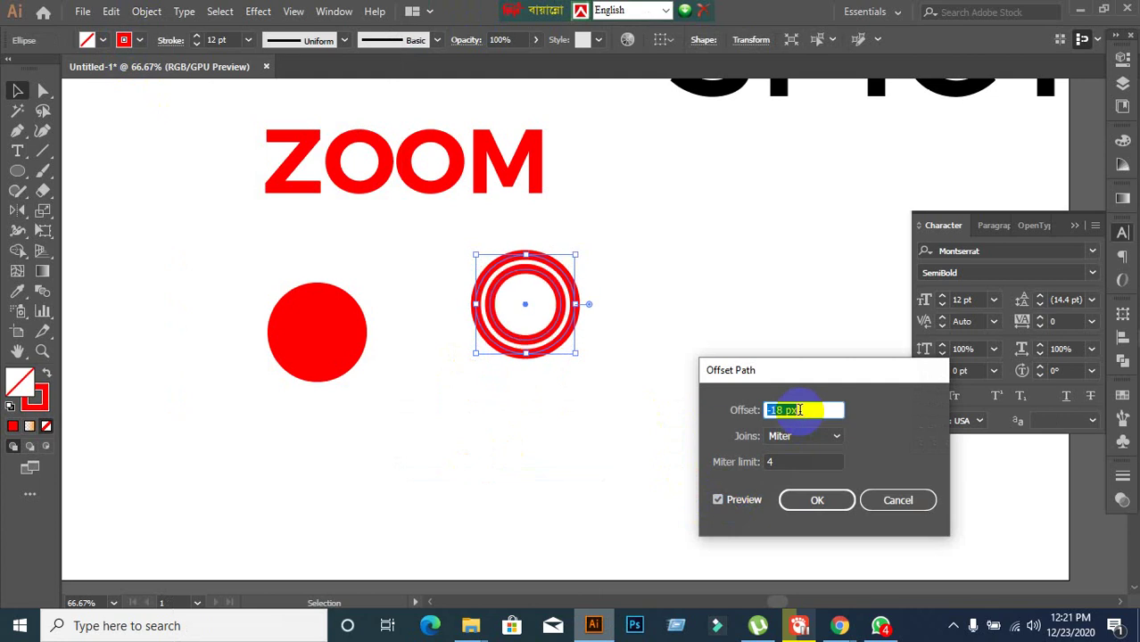
key(Down)
key(Down)
key(Down)
key(Down)
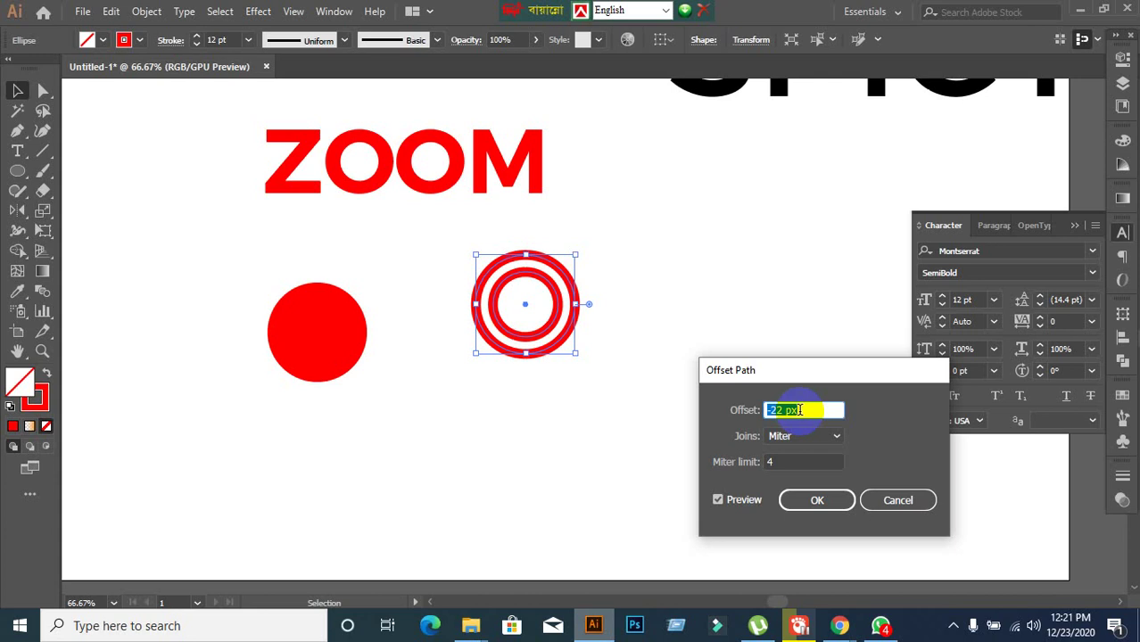
key(Down)
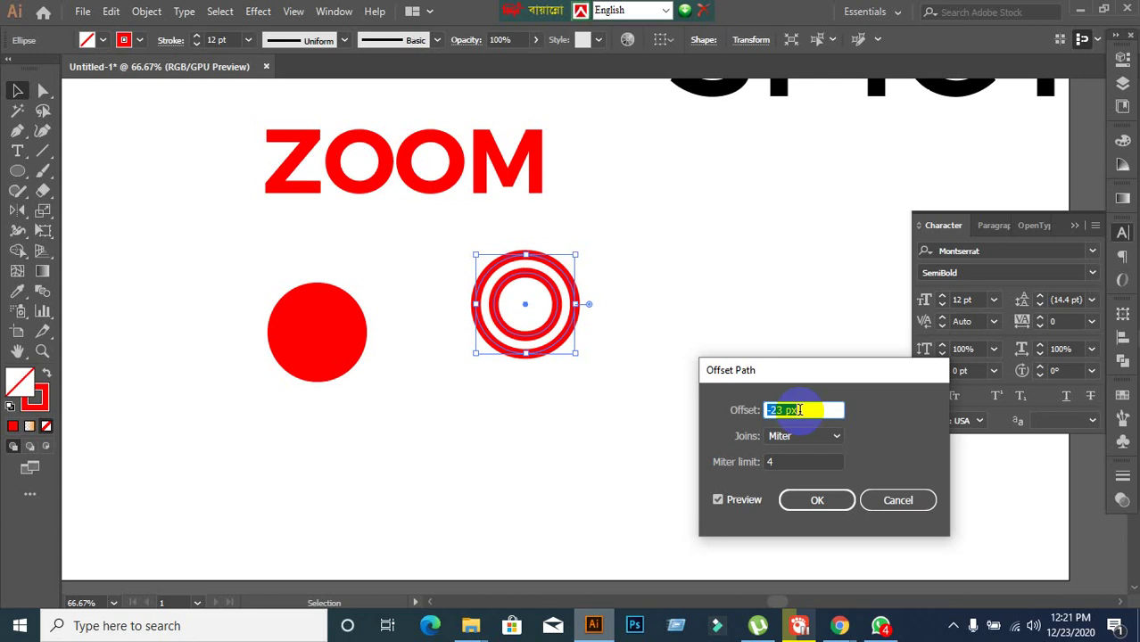
click(811, 499)
click(633, 306)
Set the inner ring's stroke weight to 10 pt
scroll(633, 306, up, 2)
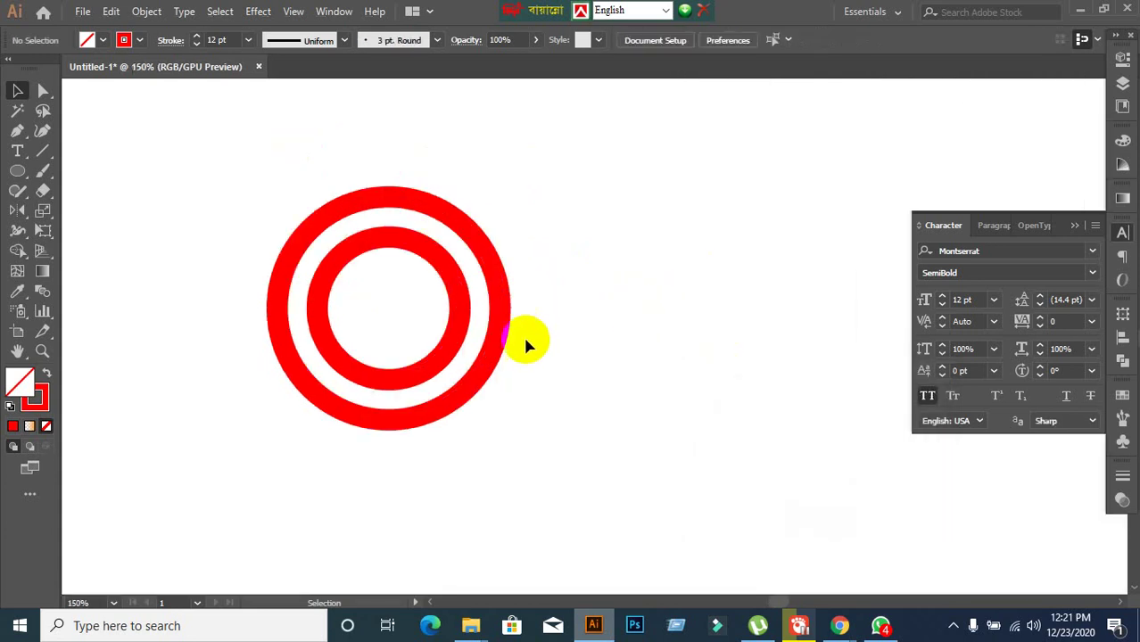
scroll(657, 349, down, 2)
click(541, 357)
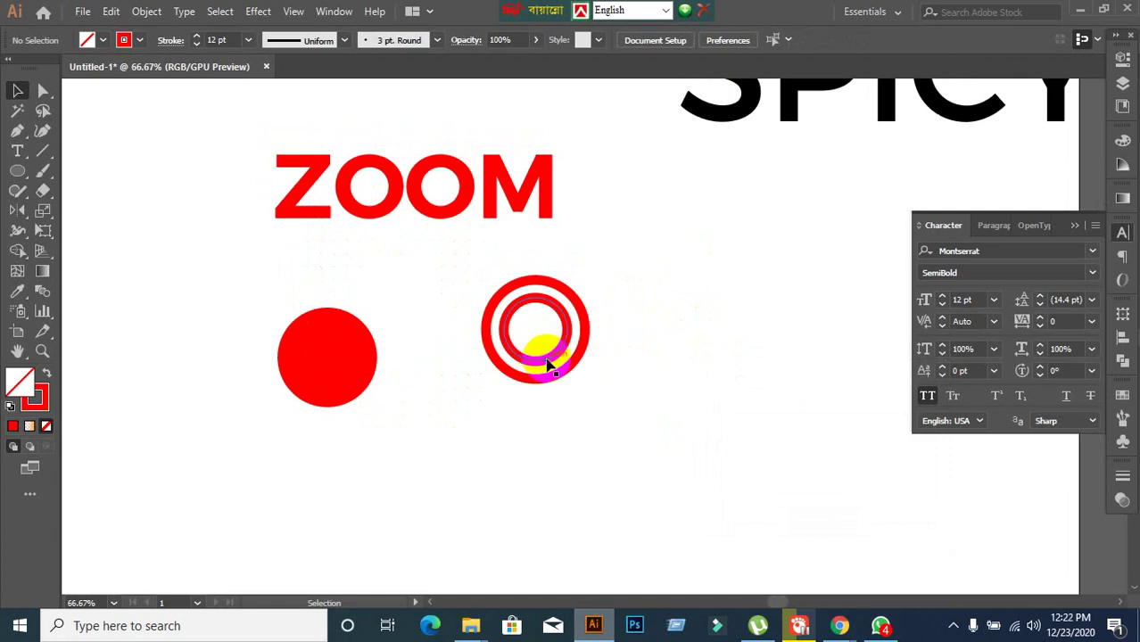
click(547, 364)
scroll(629, 313, up, 1)
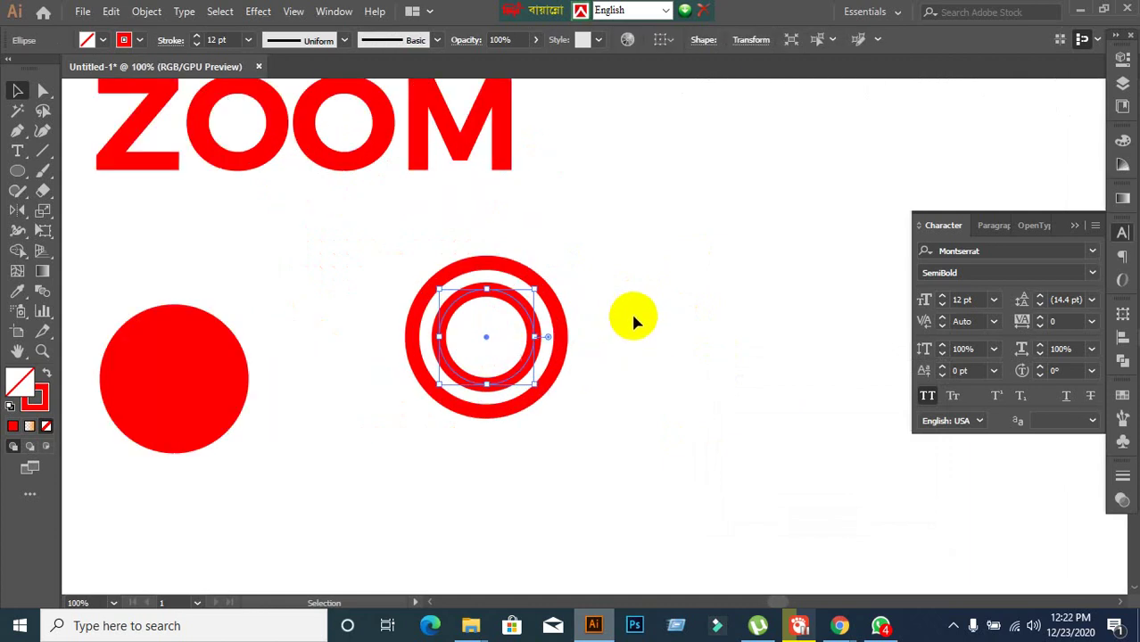
click(230, 35)
key(Down)
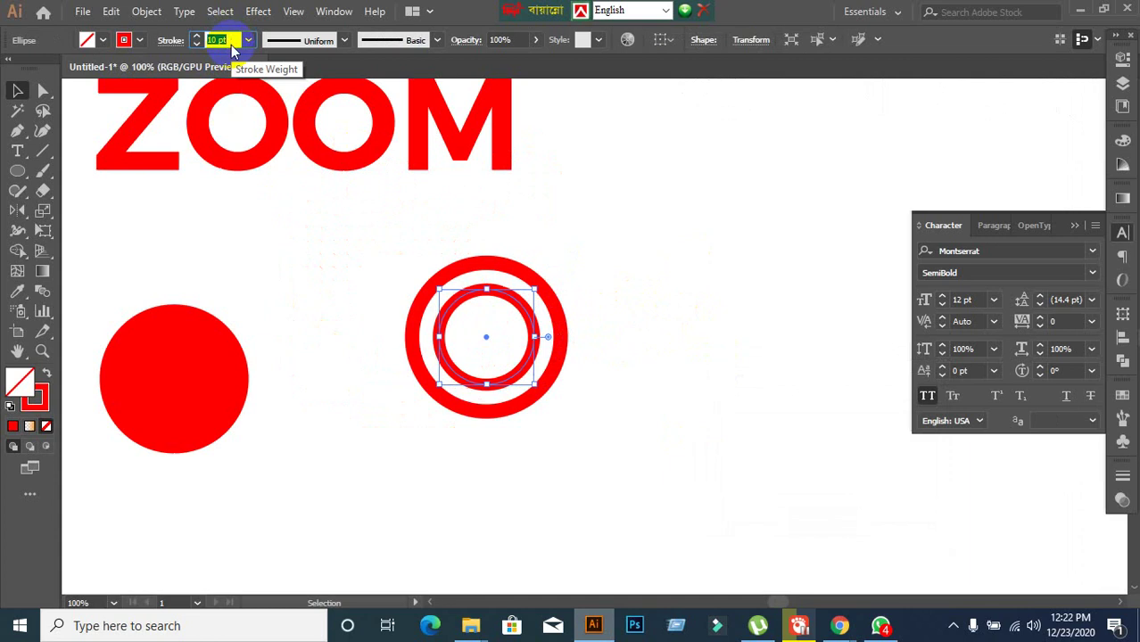
Cut the inner ring with Scissors at its topmost and bottommost anchor points
click(42, 193)
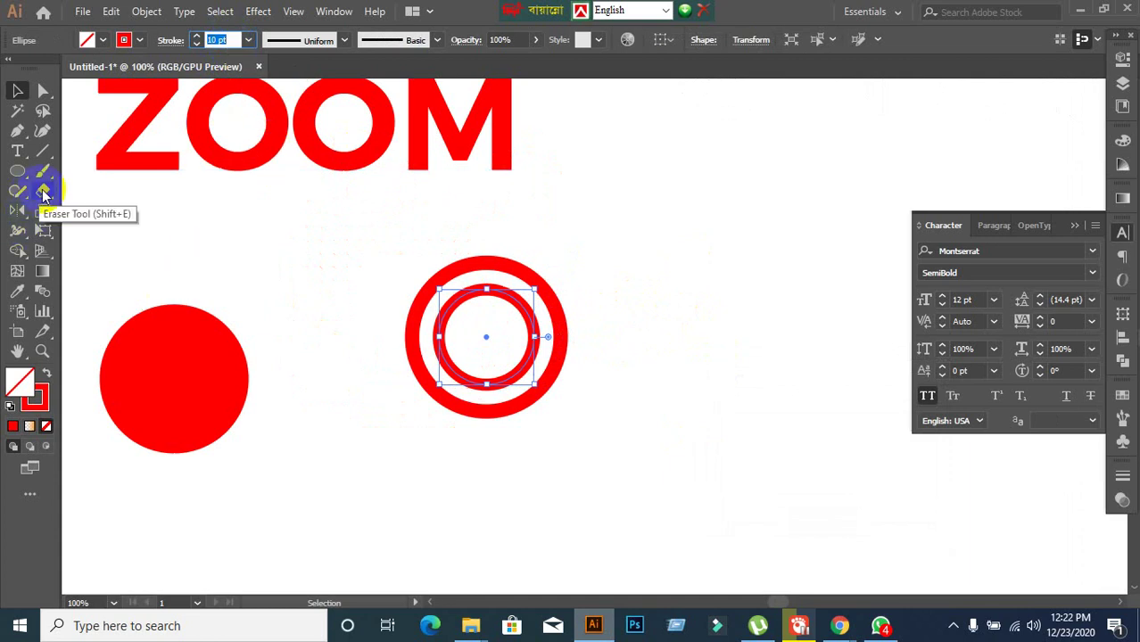
click(108, 210)
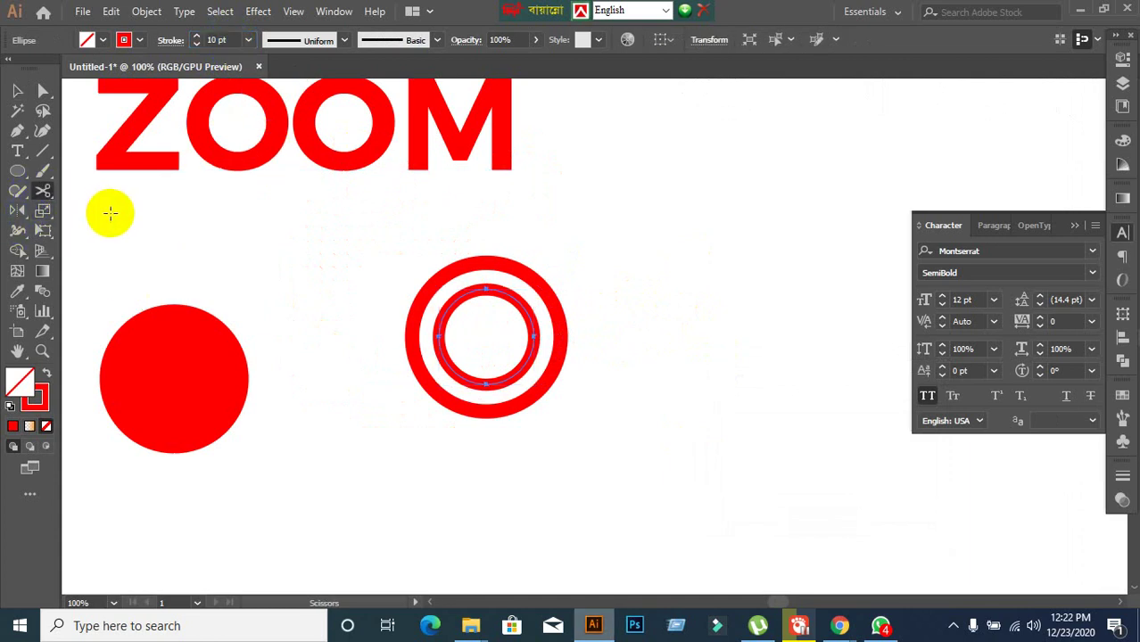
scroll(453, 323, up, 1)
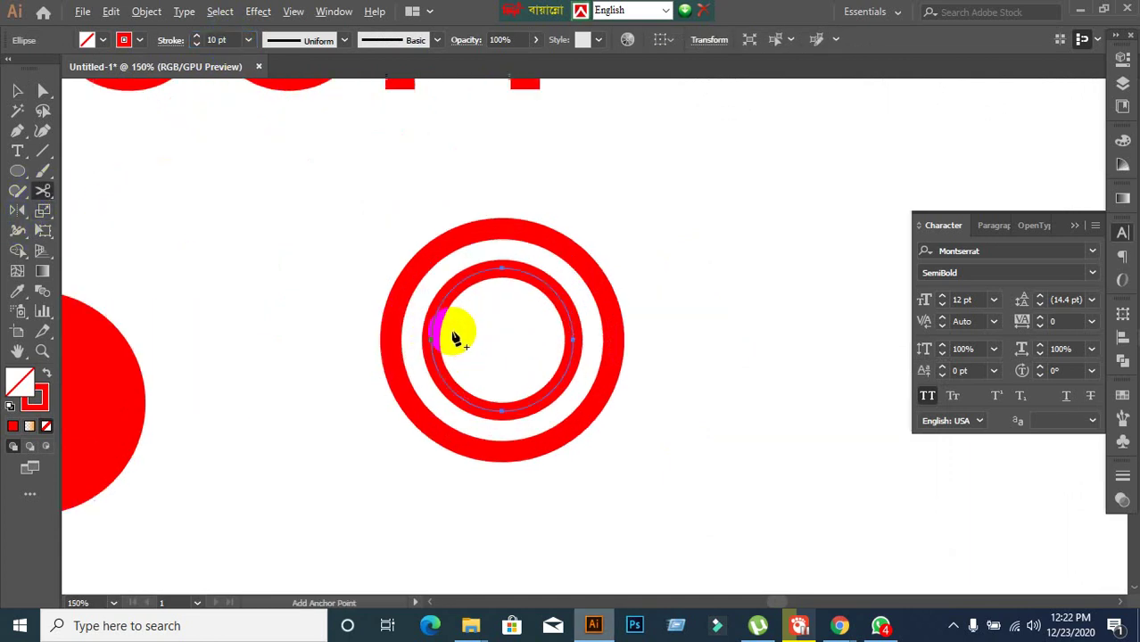
click(501, 266)
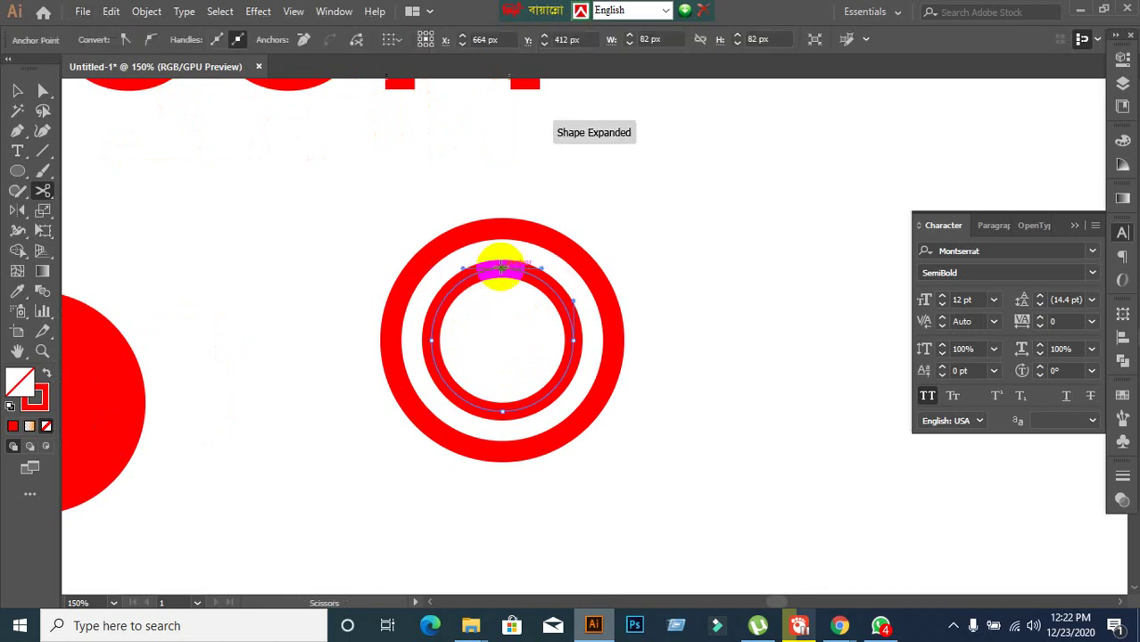
click(504, 411)
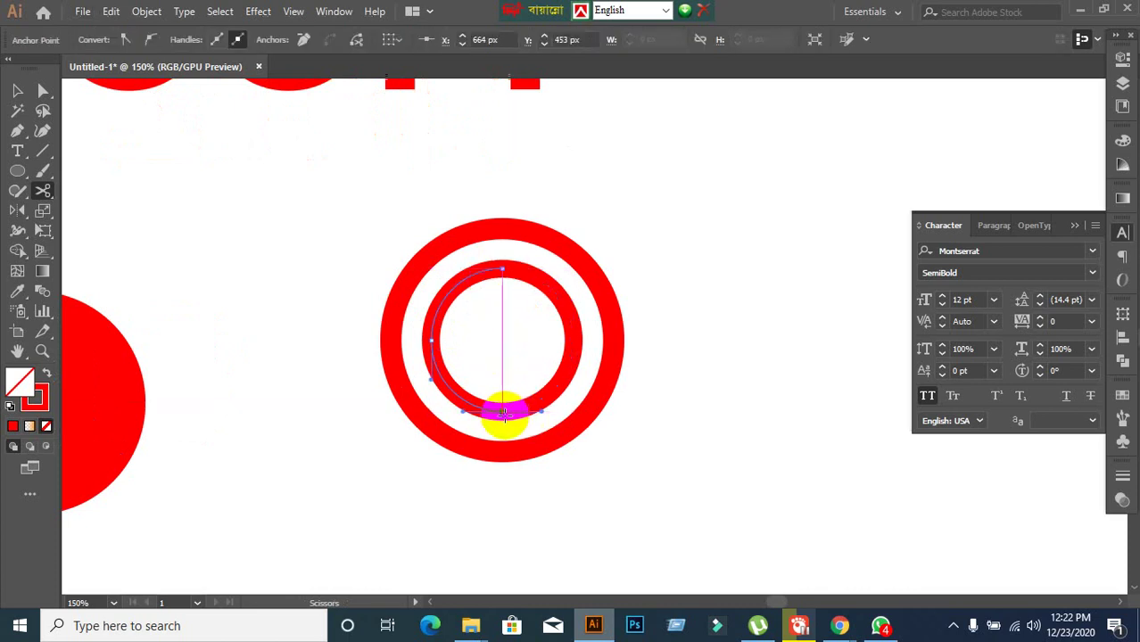
Delete the right half of the cut inner ring
click(42, 151)
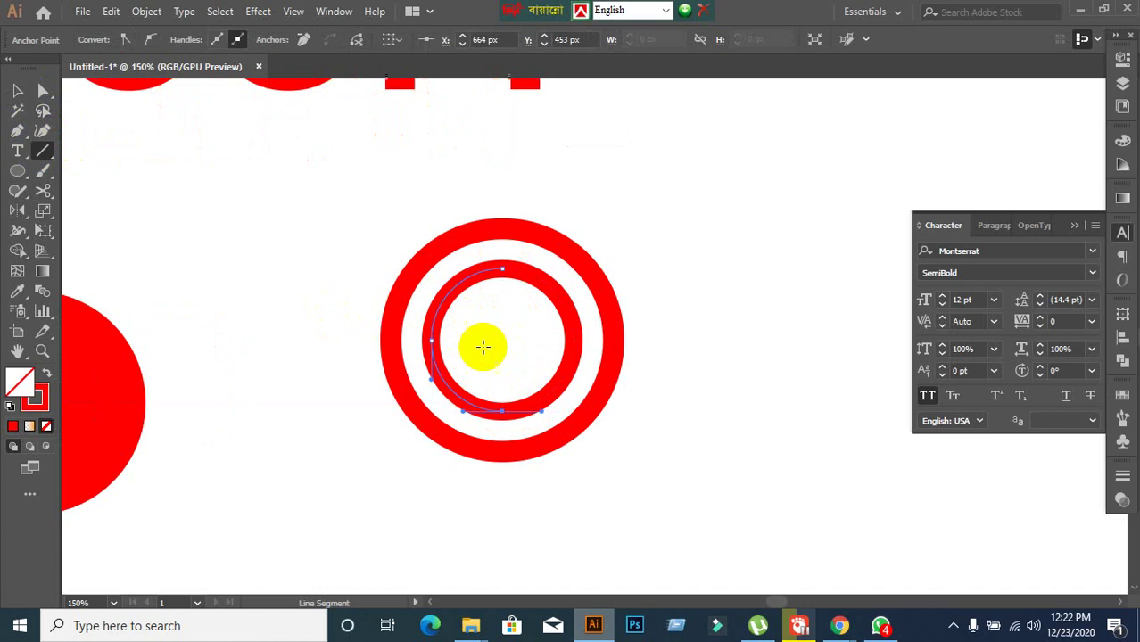
click(19, 92)
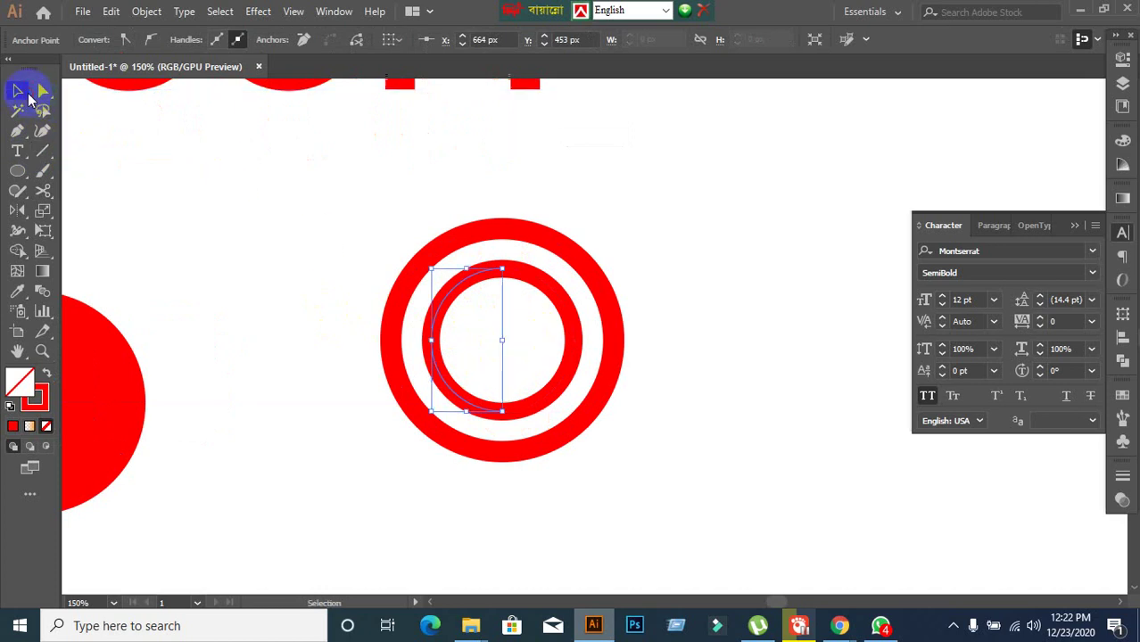
click(287, 282)
drag(543, 329, 580, 379)
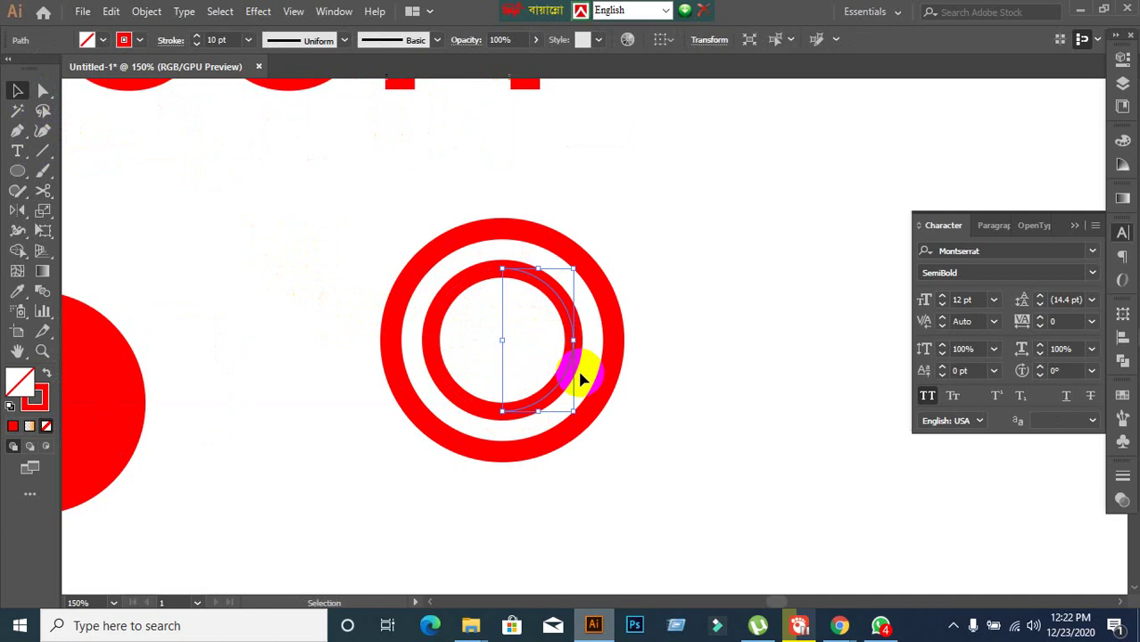
key(Delete)
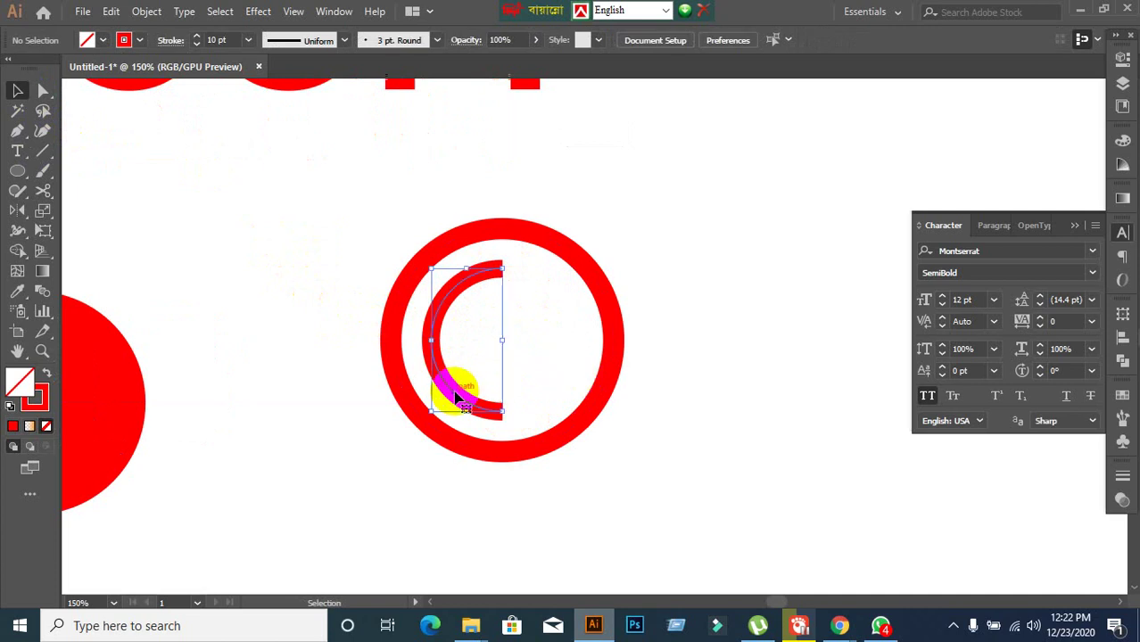
Apply the width profile tapered at both ends to the remaining left arc's stroke, forming a crescent
click(457, 396)
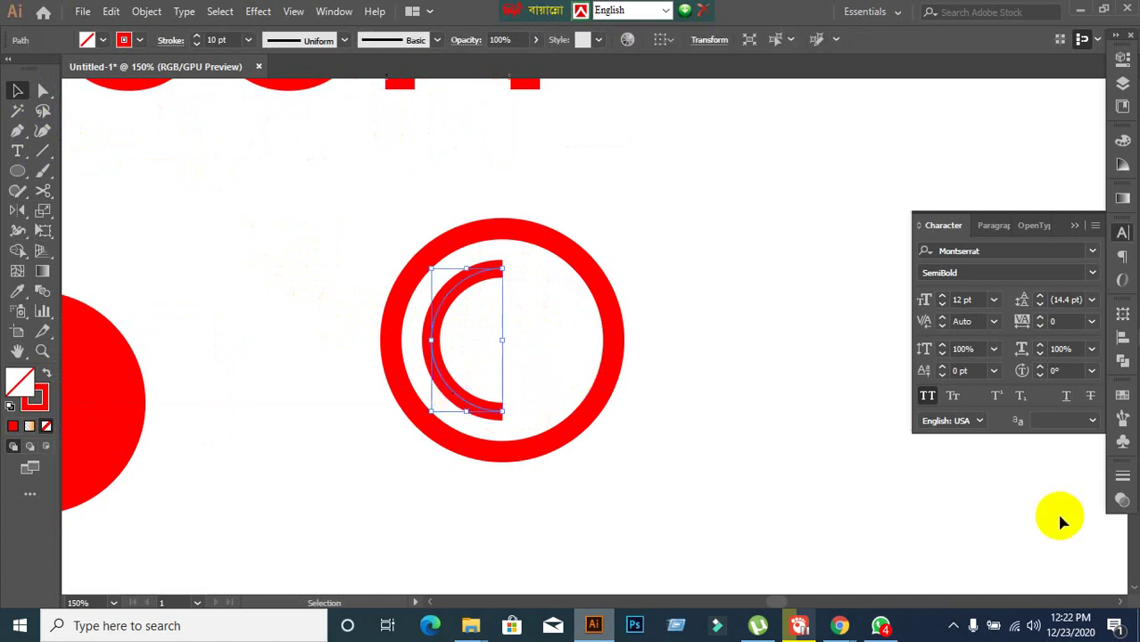
click(1121, 479)
click(1041, 588)
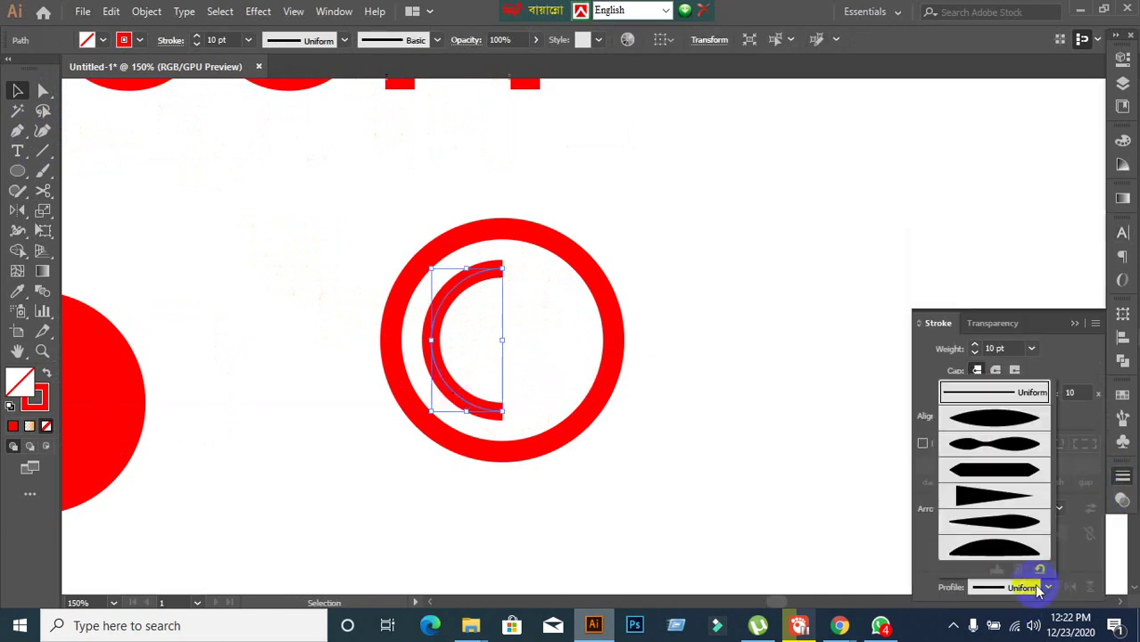
click(1005, 432)
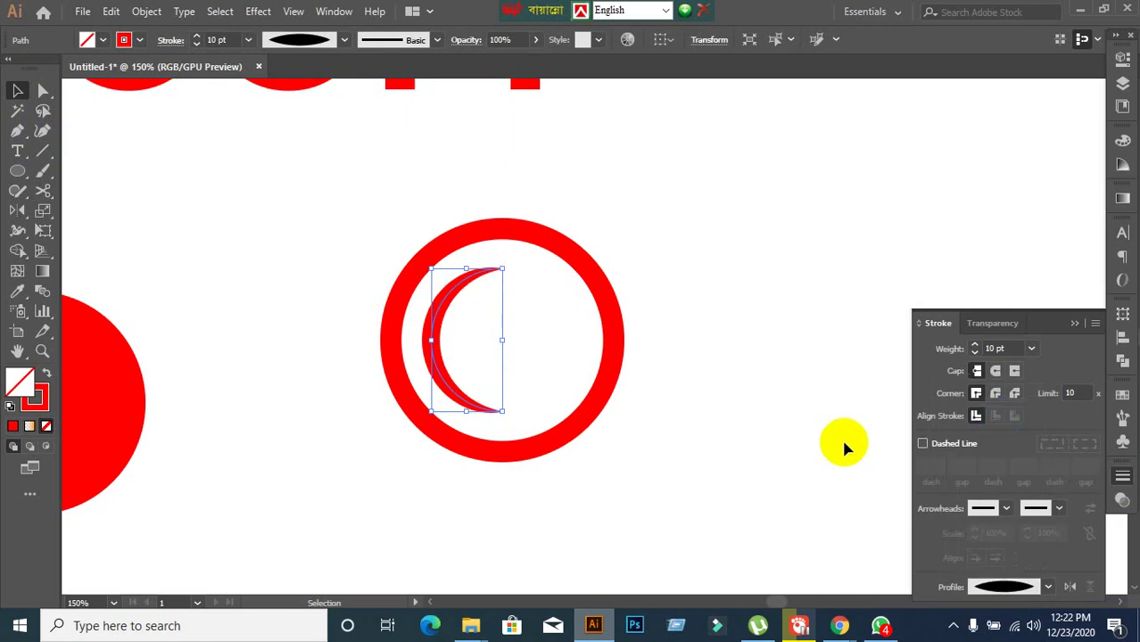
click(814, 443)
scroll(764, 408, down, 2)
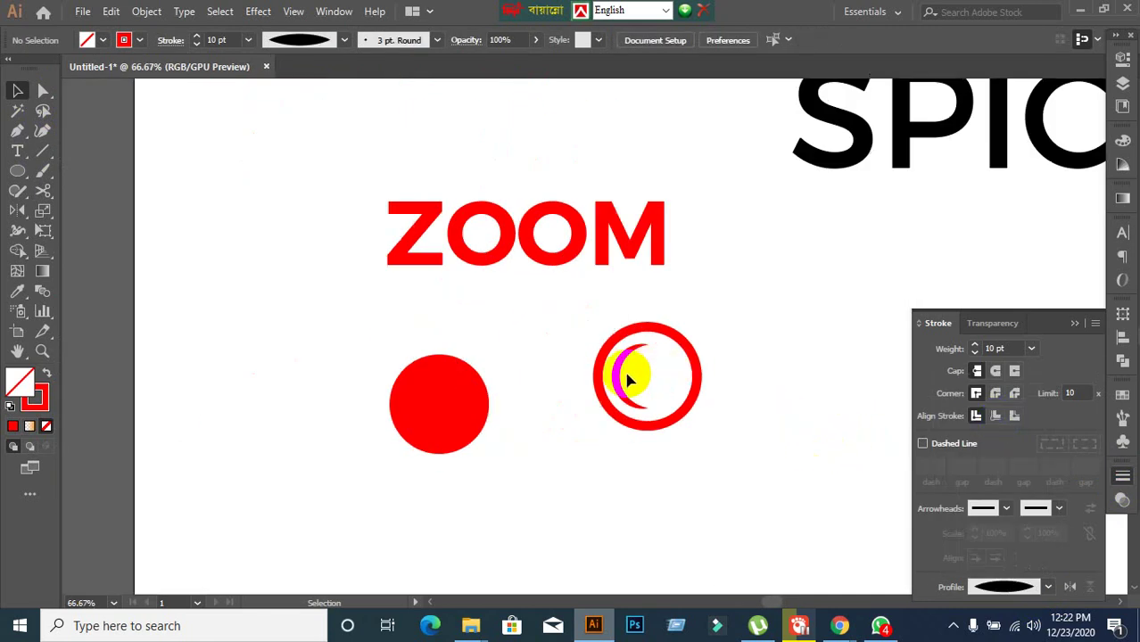
Rotate the outer ring and crescent together about 45° clockwise so the crescent sits at the ring's upper left
drag(611, 331, 705, 469)
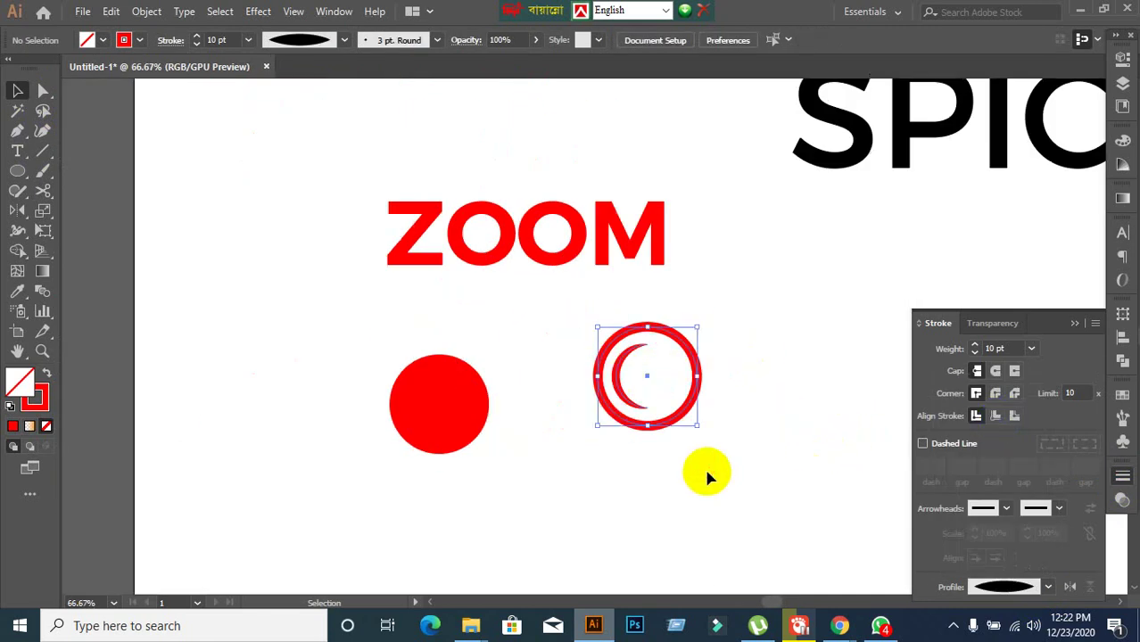
drag(705, 319, 784, 341)
click(798, 400)
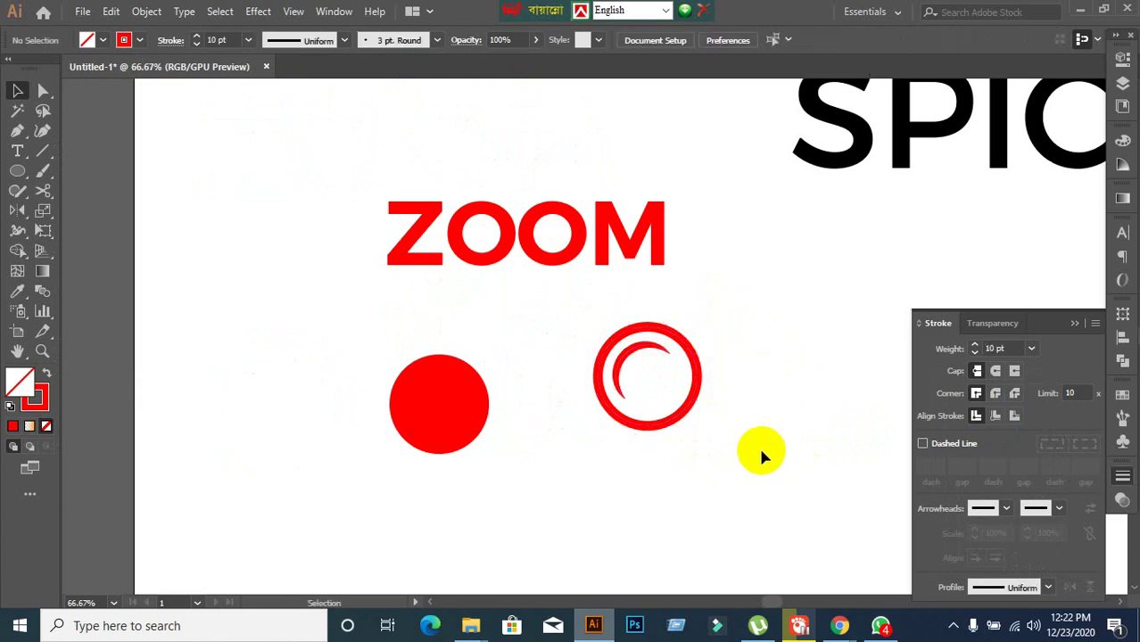
Draw a small upright rectangle between and below the two circles, swapping fill and stroke to make it solid red without an outline
drag(759, 453, 686, 370)
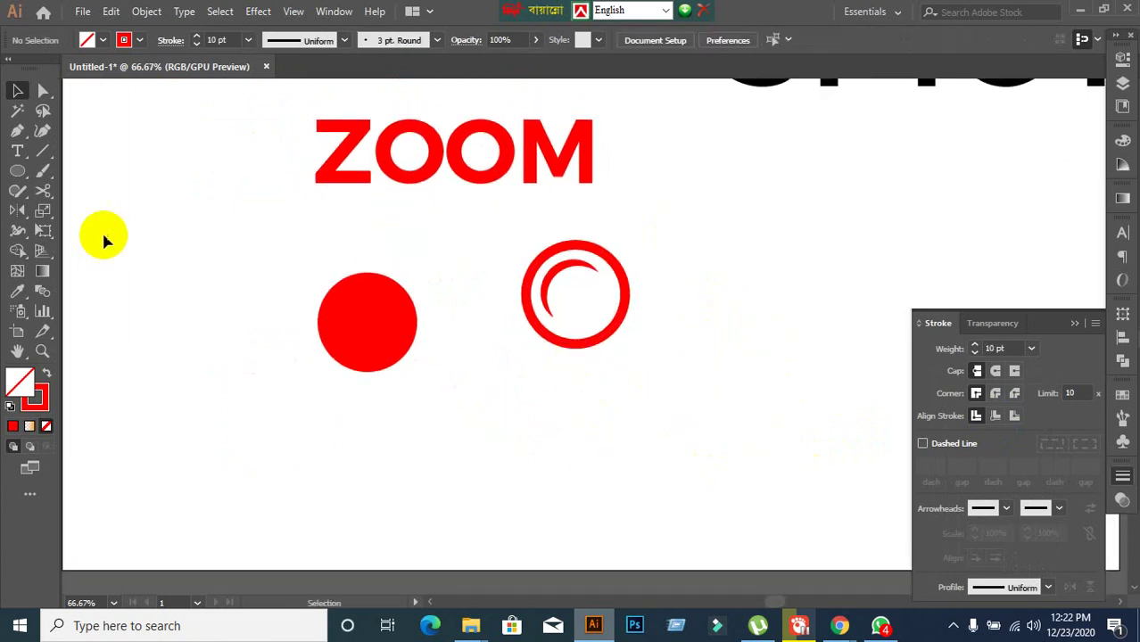
drag(19, 176, 73, 171)
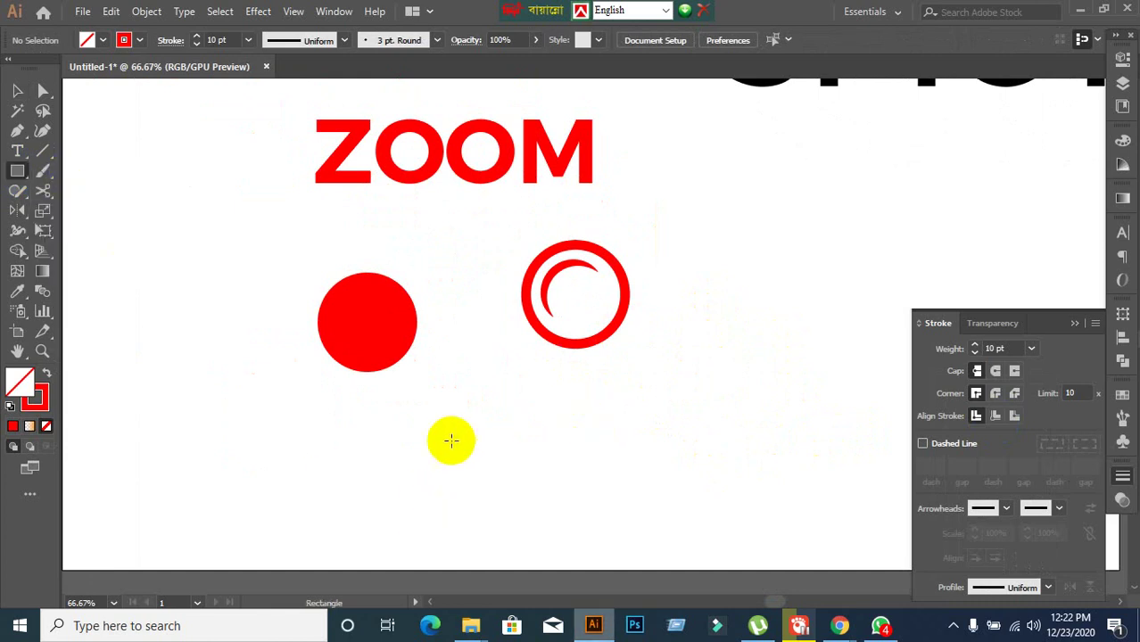
mouse_move(446, 373)
mouse_down()
mouse_move(463, 431)
mouse_move(460, 413)
mouse_up()
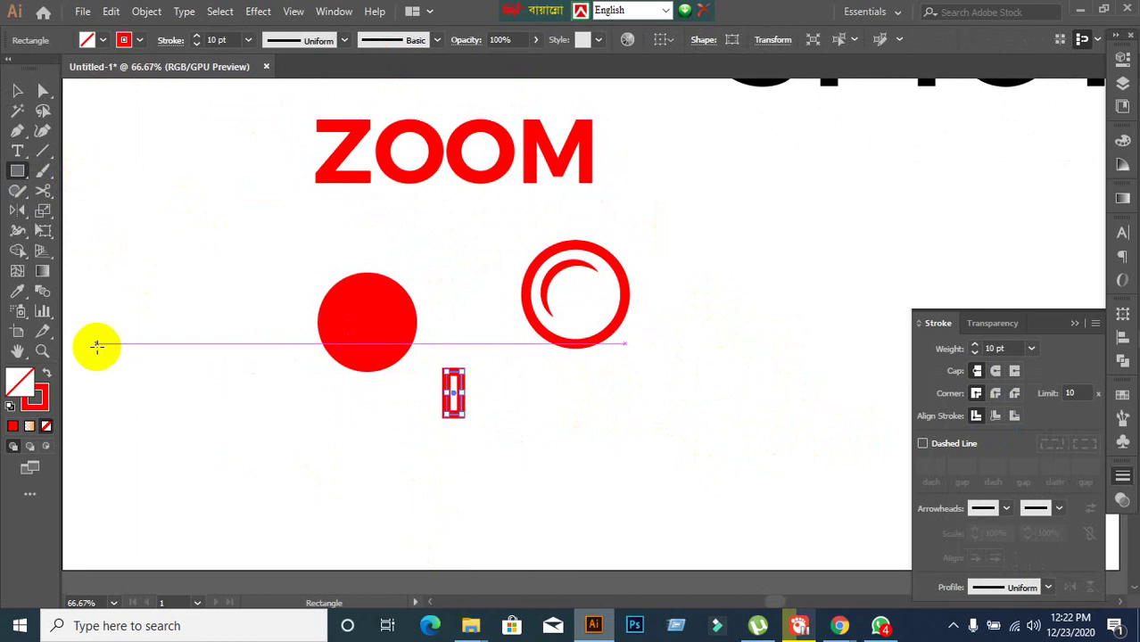
click(46, 373)
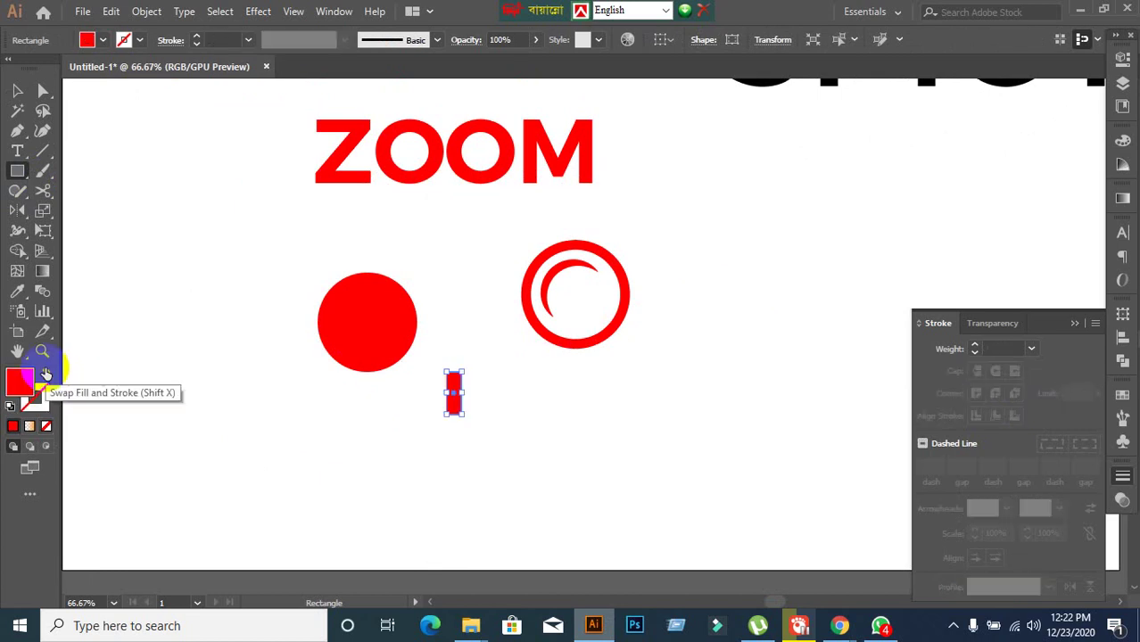
click(15, 90)
click(362, 464)
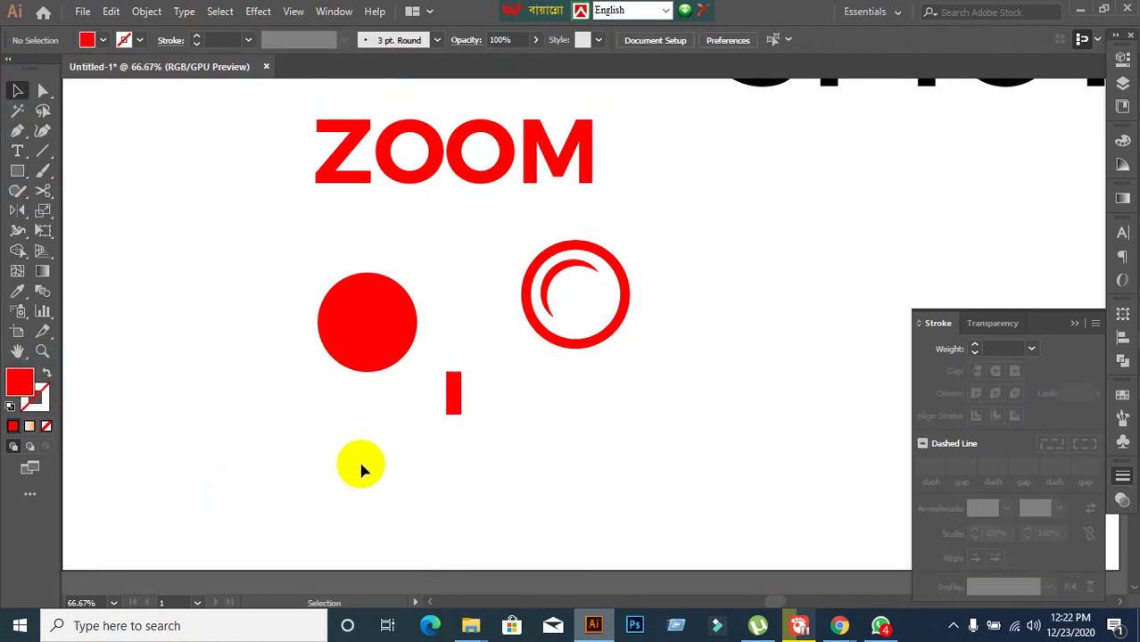
Expand the appearance of the ring and crescent, then expand their fill and stroke into shapes
key(ctrl+1)
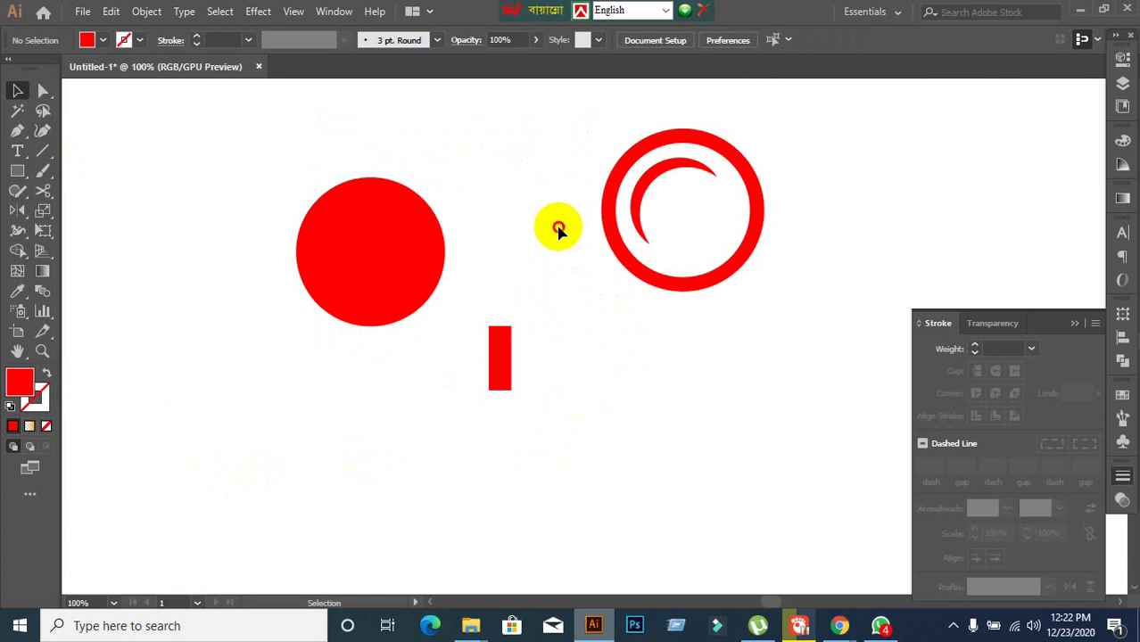
click(712, 268)
click(147, 11)
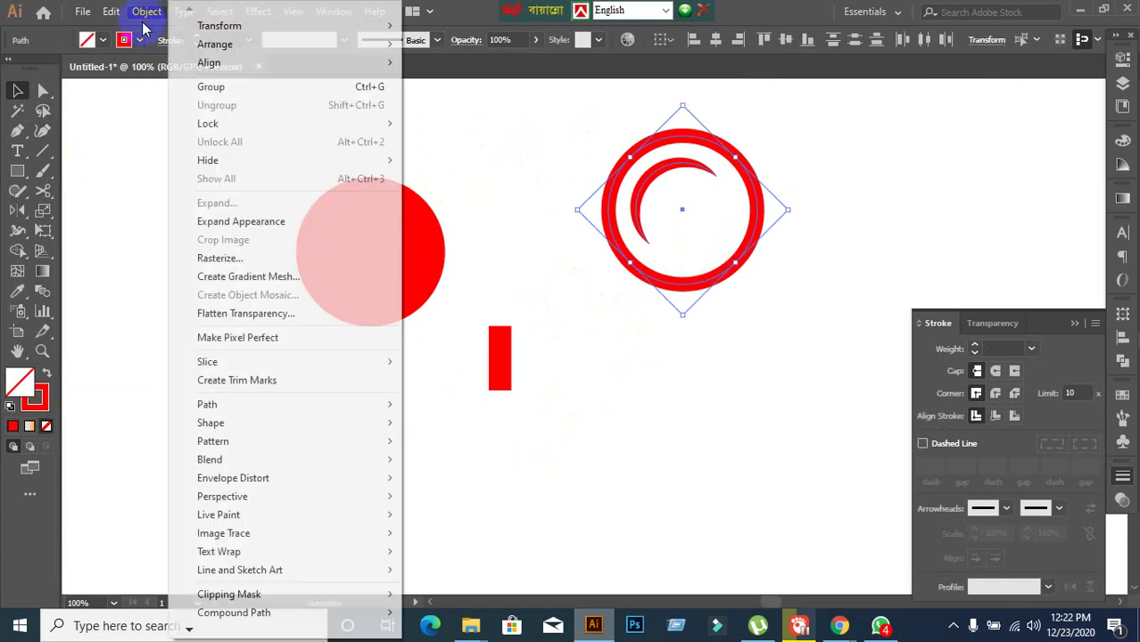
click(223, 223)
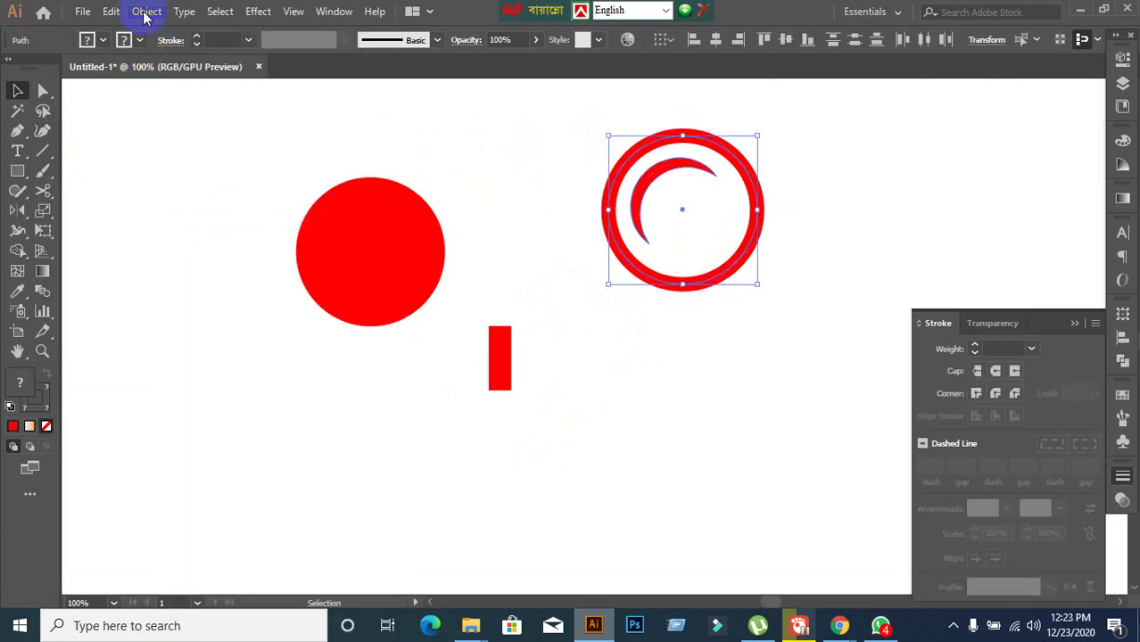
click(146, 11)
click(227, 202)
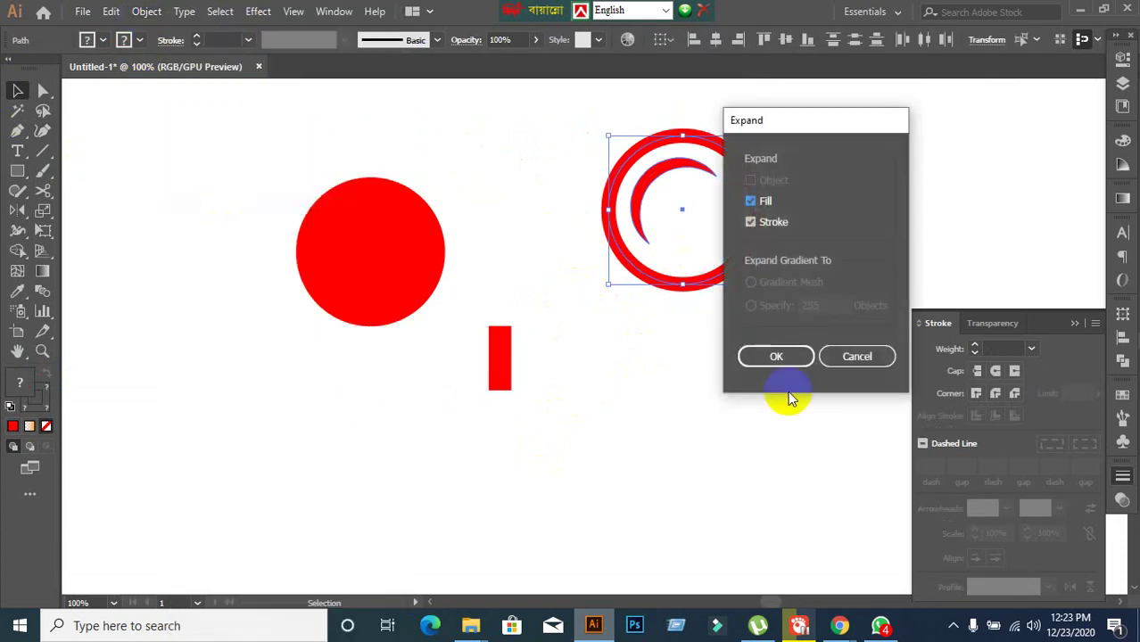
click(778, 358)
Move the red rectangle up against the underside of the ring as the magnifying glass's handle
drag(700, 385, 527, 376)
drag(365, 357, 561, 323)
scroll(610, 361, down, 3)
scroll(610, 361, up, 2)
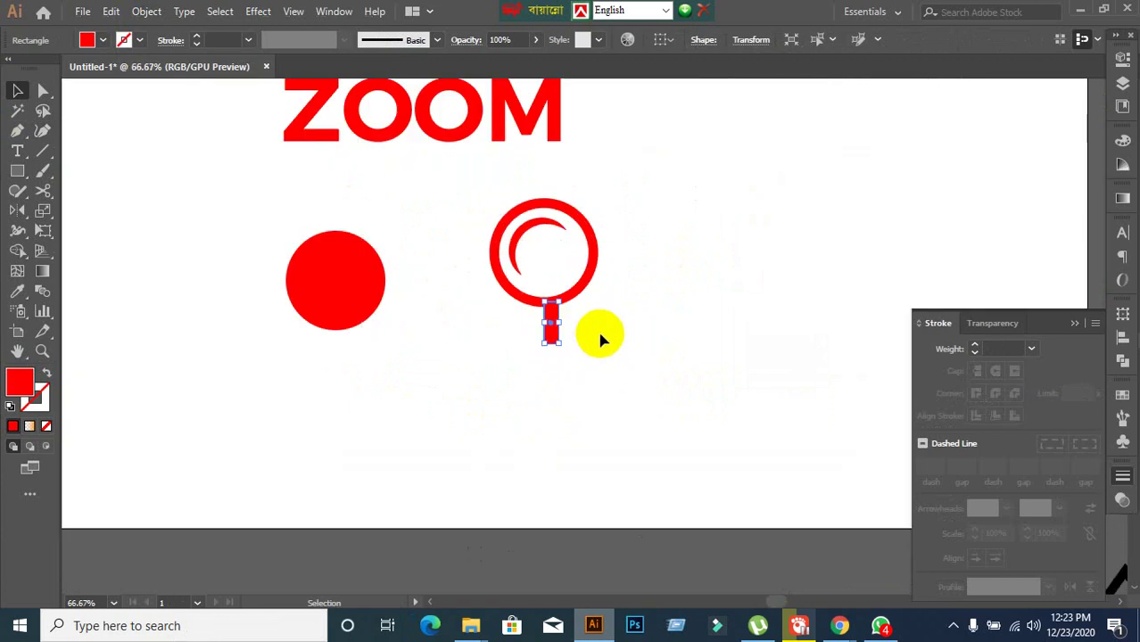
Enlarge the handle rectangle in width and length, keeping it centred beneath the ring
click(593, 342)
click(554, 339)
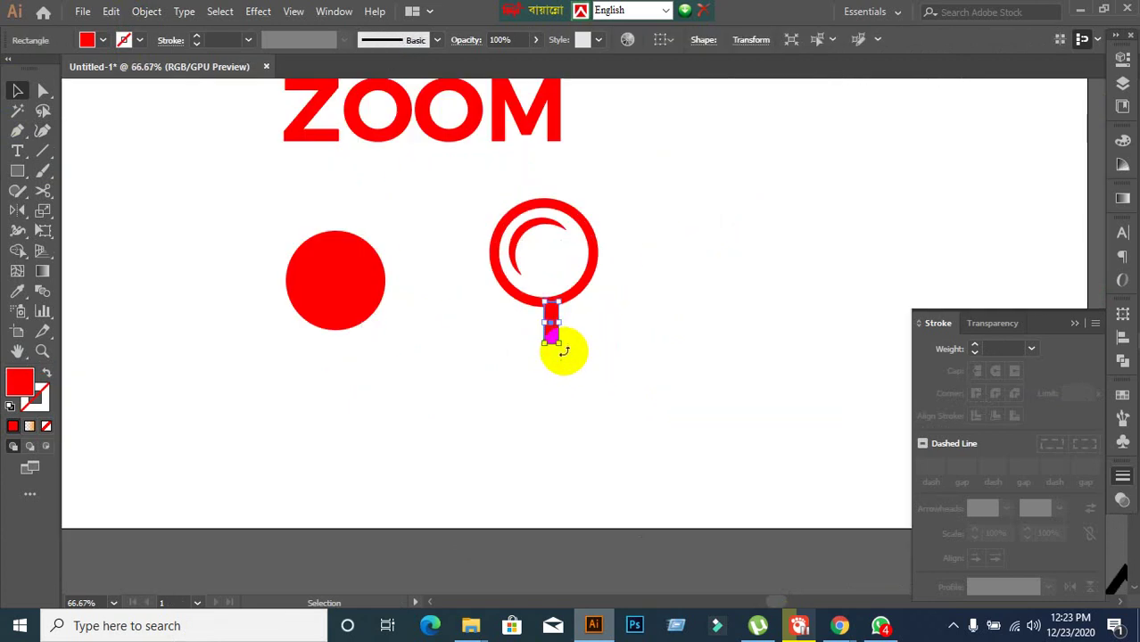
drag(561, 348, 536, 359)
click(615, 358)
click(683, 375)
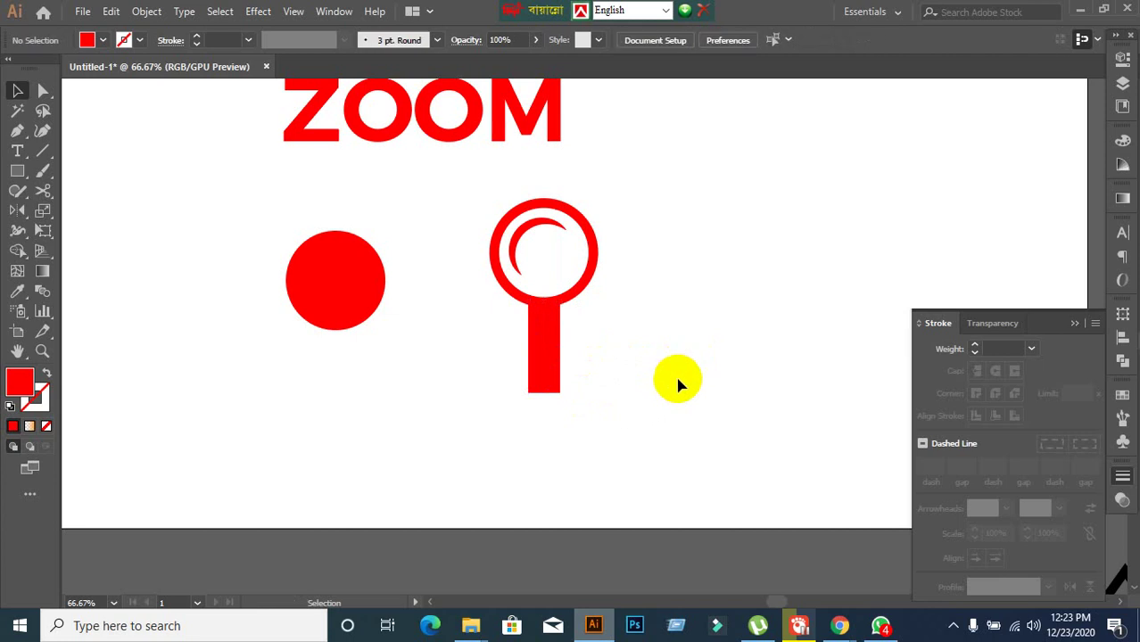
Shorten the handle from its lower end to about 87 px and narrow it evenly to about 37 px wide
click(557, 389)
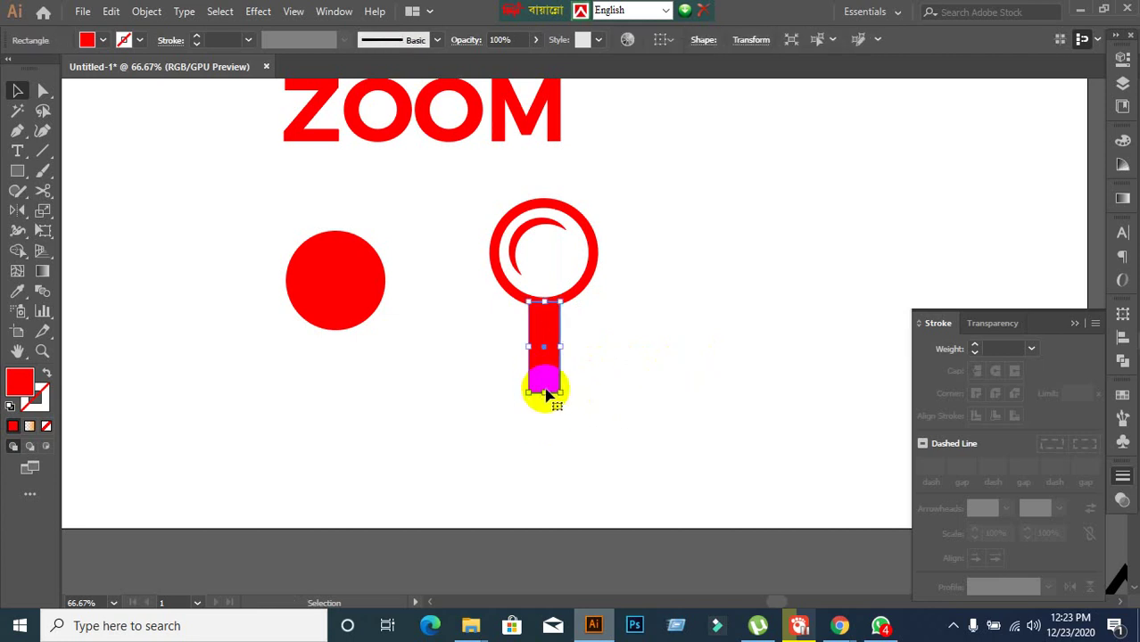
drag(545, 395, 558, 364)
shift+click(551, 348)
click(550, 347)
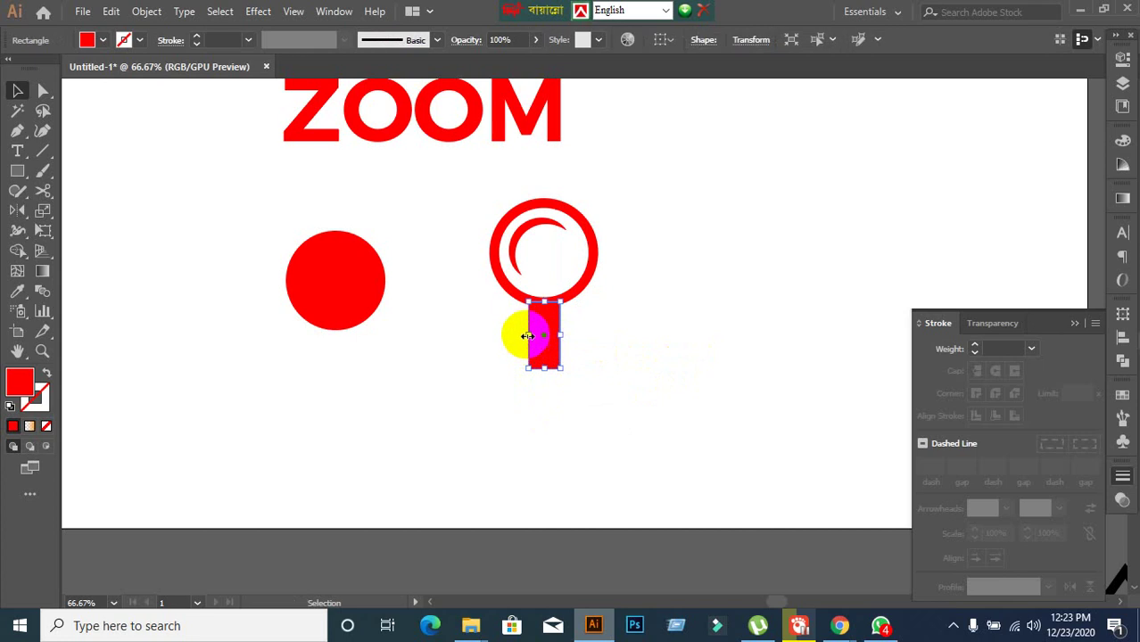
drag(528, 336, 560, 335)
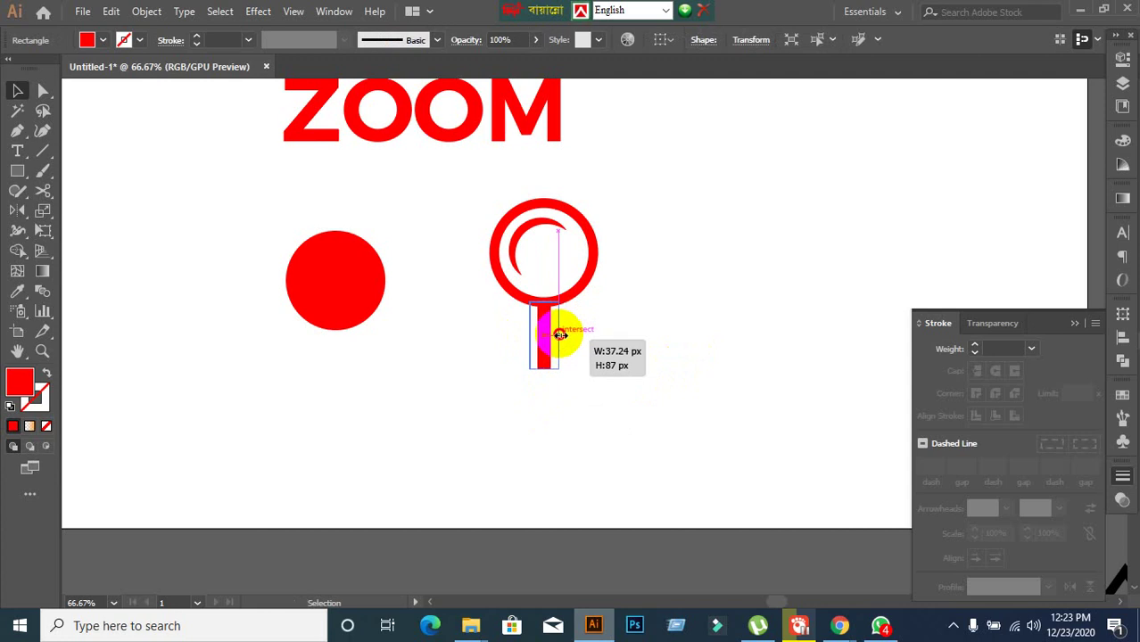
drag(560, 334, 560, 335)
click(626, 345)
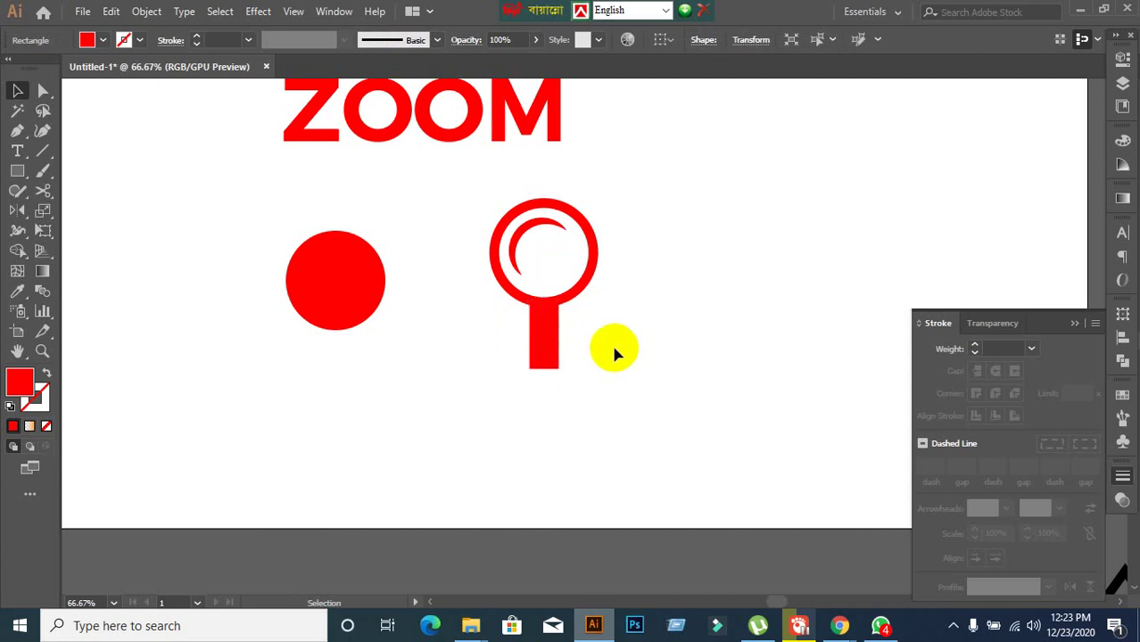
Narrow the handle slightly more by moving only its left edge inward
scroll(611, 341, up, 2)
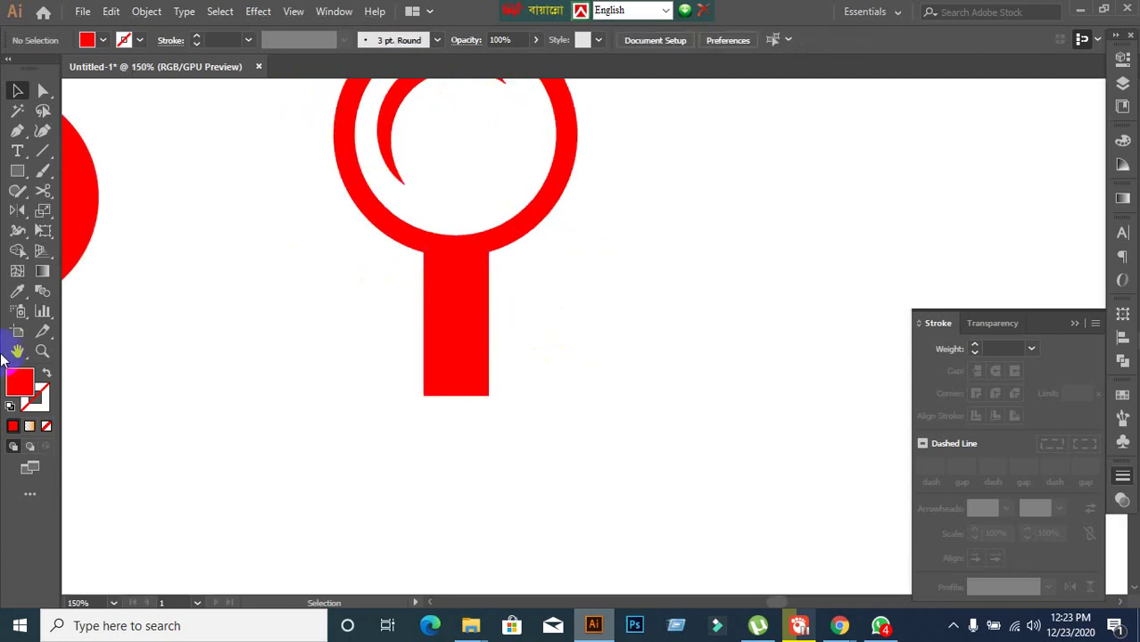
click(434, 243)
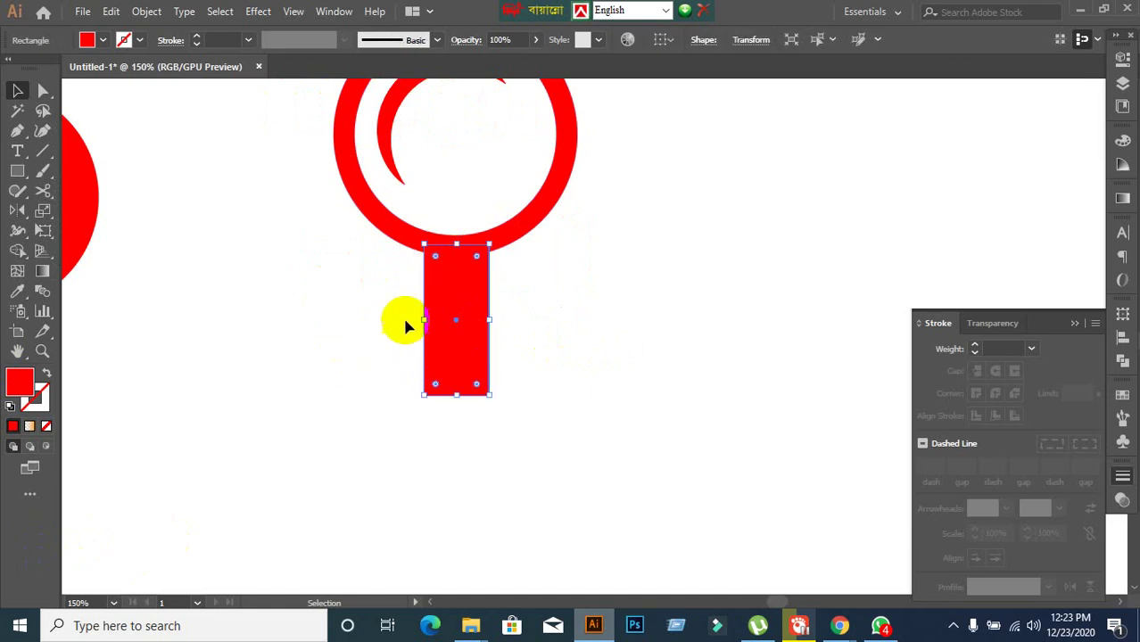
drag(421, 319, 436, 320)
click(636, 321)
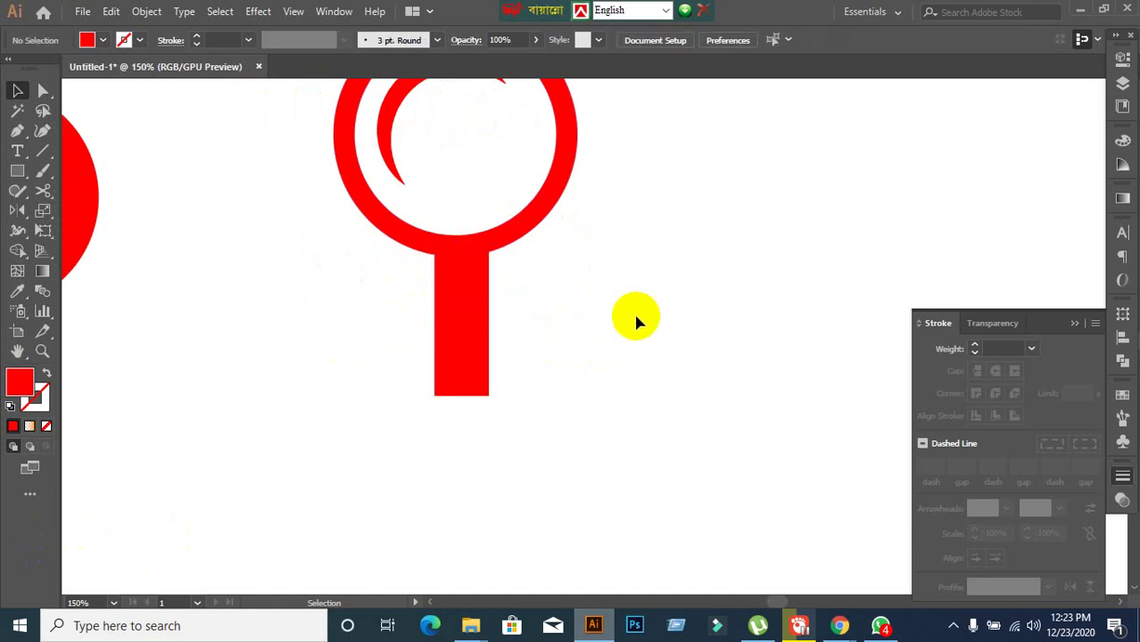
scroll(632, 312, down, 2)
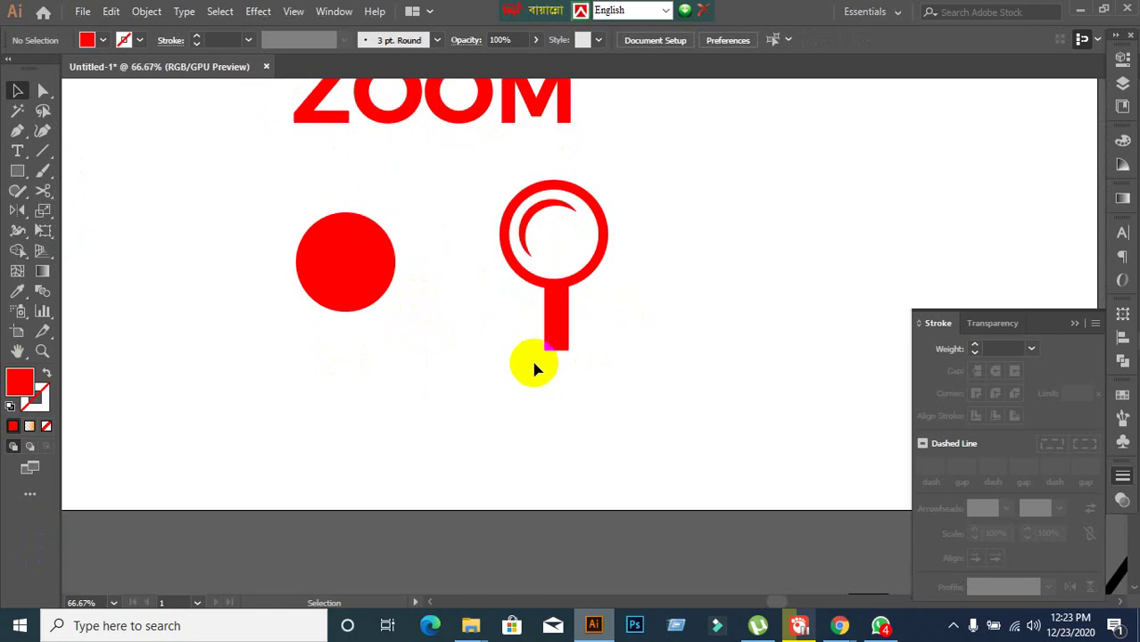
Shorten the magnifying glass's handle rectangle slightly from its lower end
scroll(531, 361, up, 3)
click(550, 333)
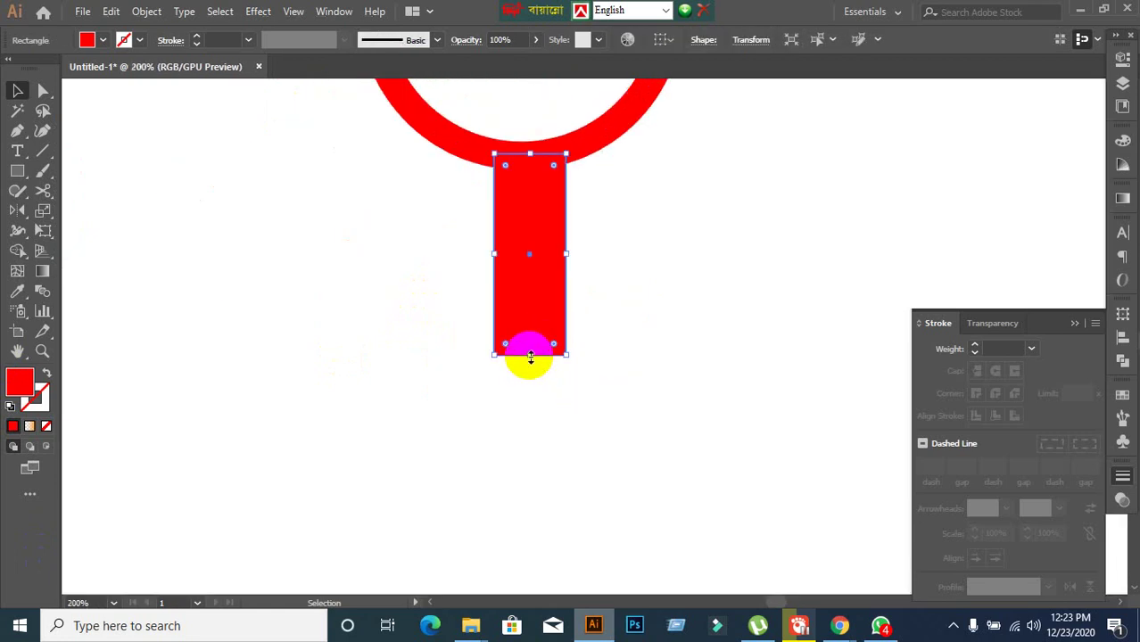
drag(530, 357, 530, 328)
click(642, 307)
scroll(643, 306, down, 2)
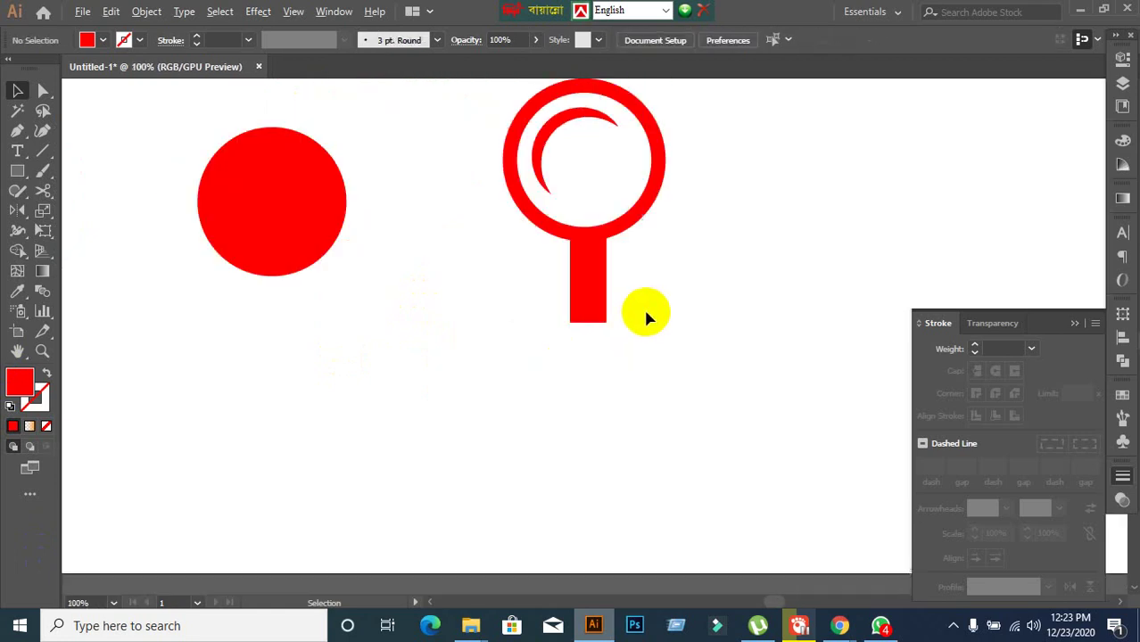
Group the crescent highlight with the magnifying glass's ring
scroll(695, 247, up, 3)
click(555, 237)
click(621, 307)
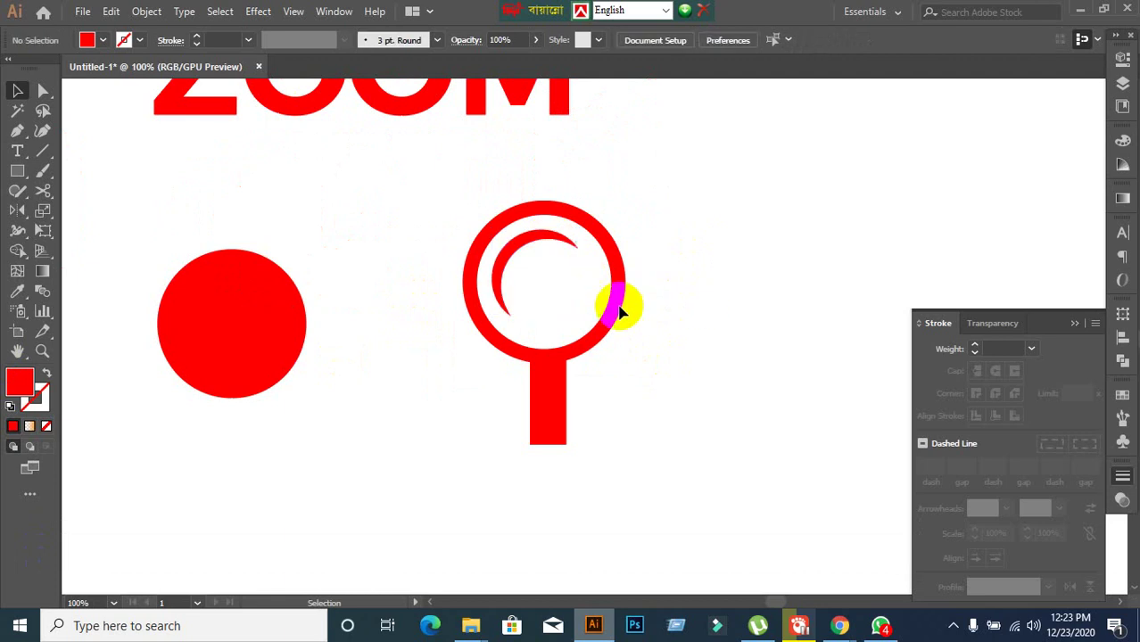
click(523, 272)
shift+click(614, 308)
key(ctrl+g)
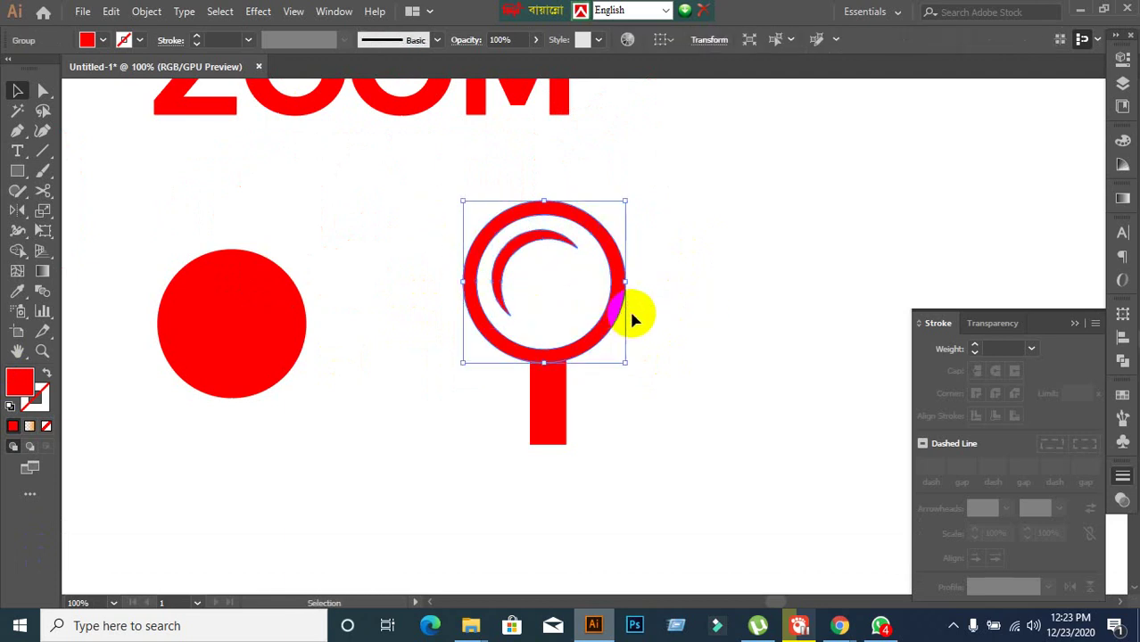
click(763, 344)
Align the ring group and the handle rectangle on their horizontal centres
click(600, 339)
click(560, 436)
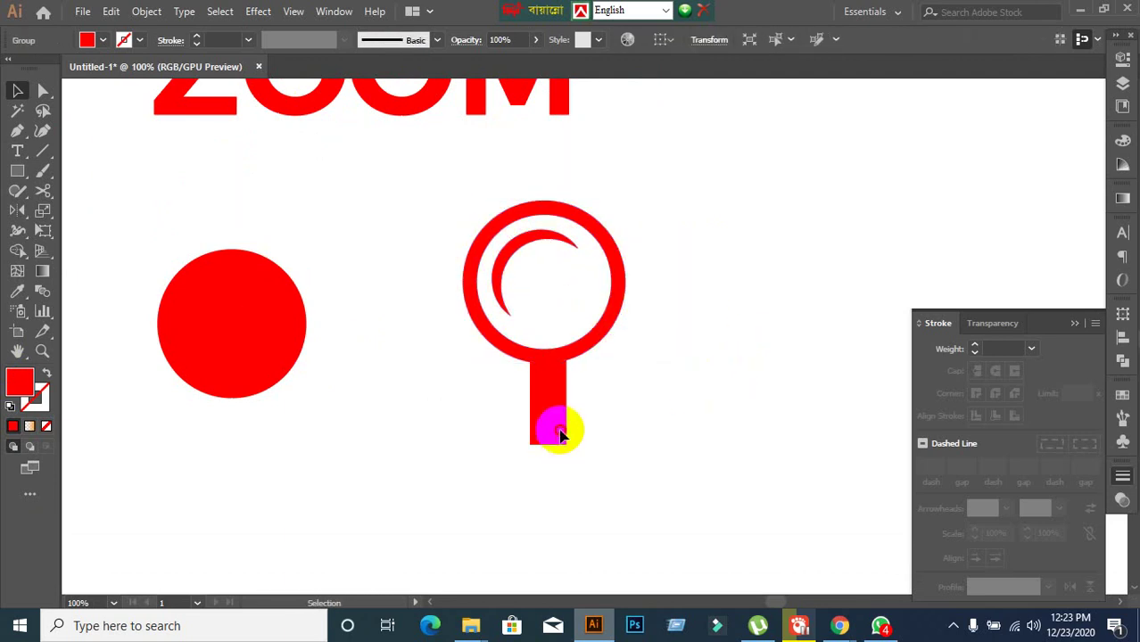
drag(438, 293, 602, 428)
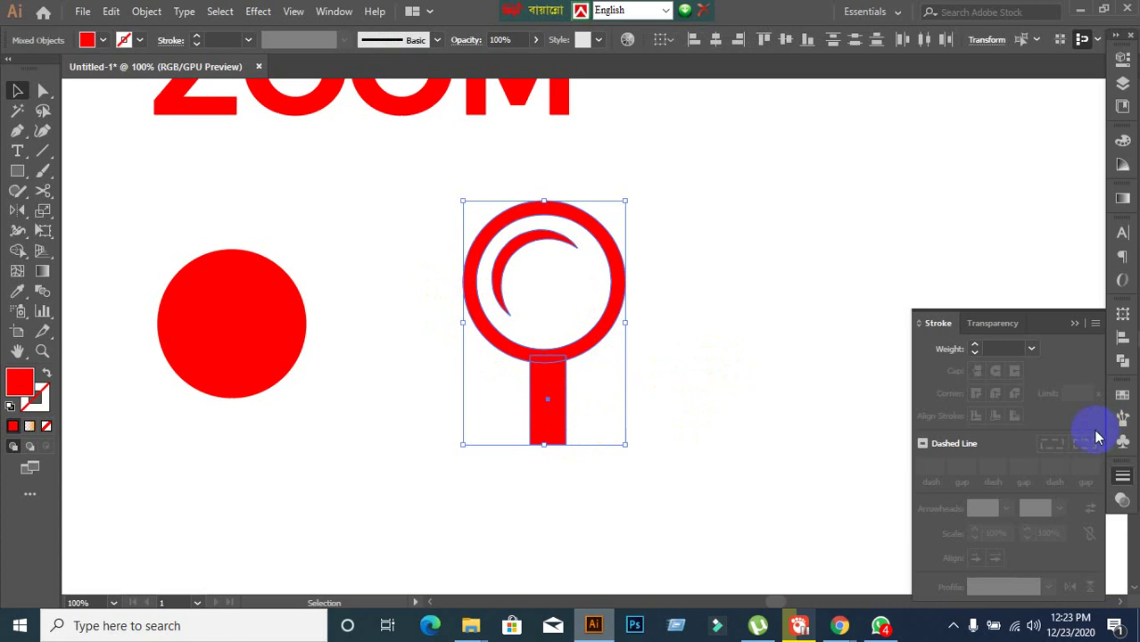
click(1123, 337)
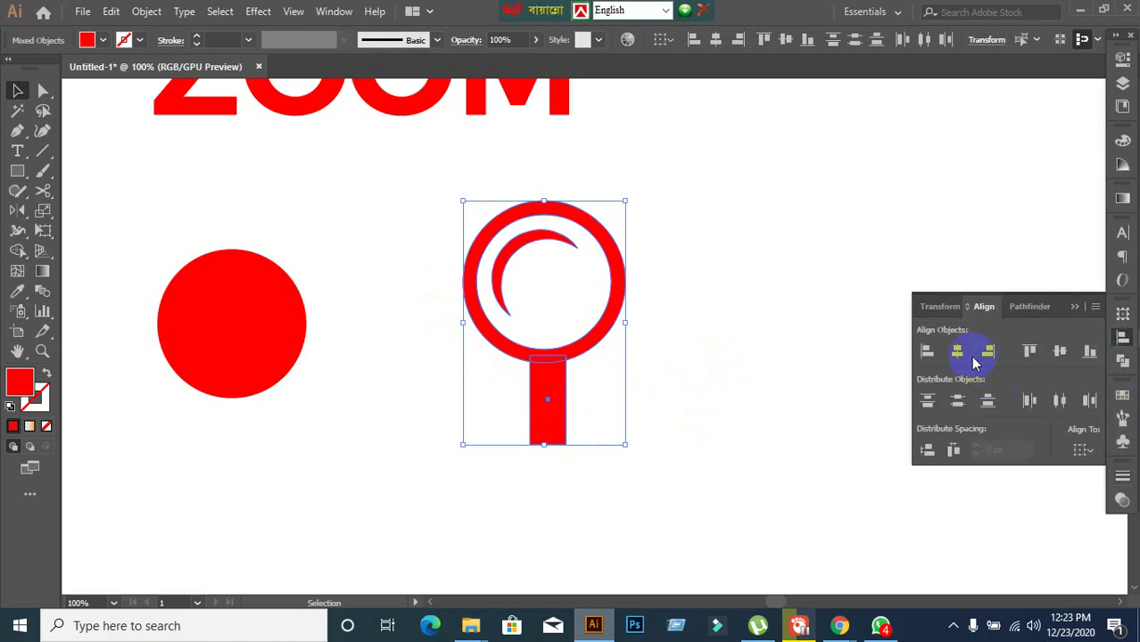
click(975, 359)
click(761, 424)
key(ctrl+minus)
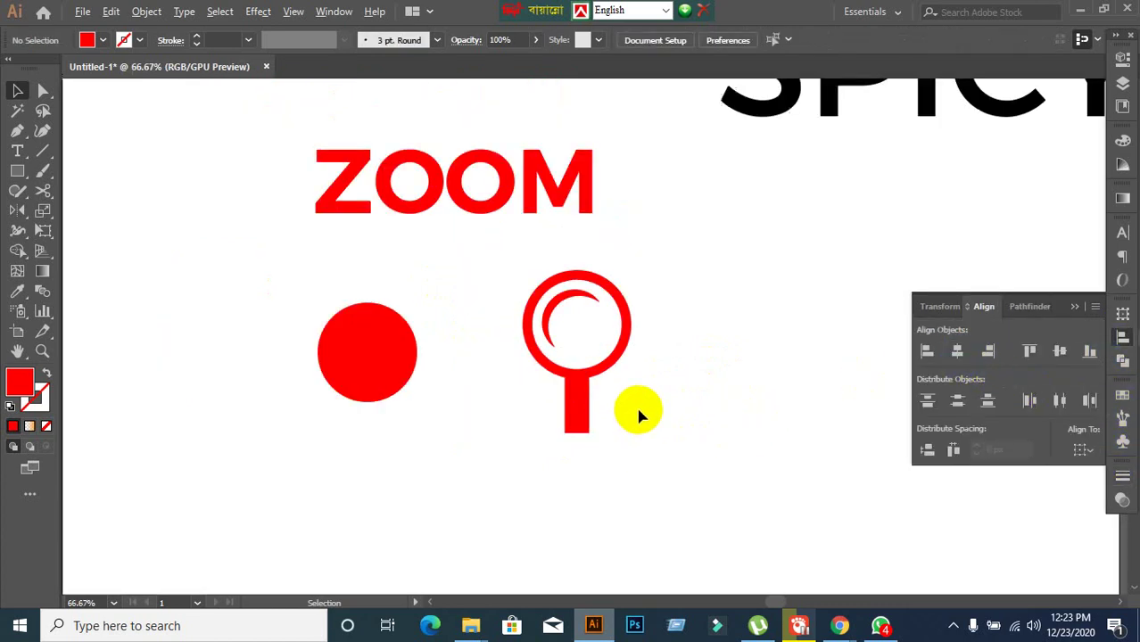
Draw a second, wider red rectangle below and beside the magnifying glass's handle
drag(656, 483, 573, 351)
click(17, 170)
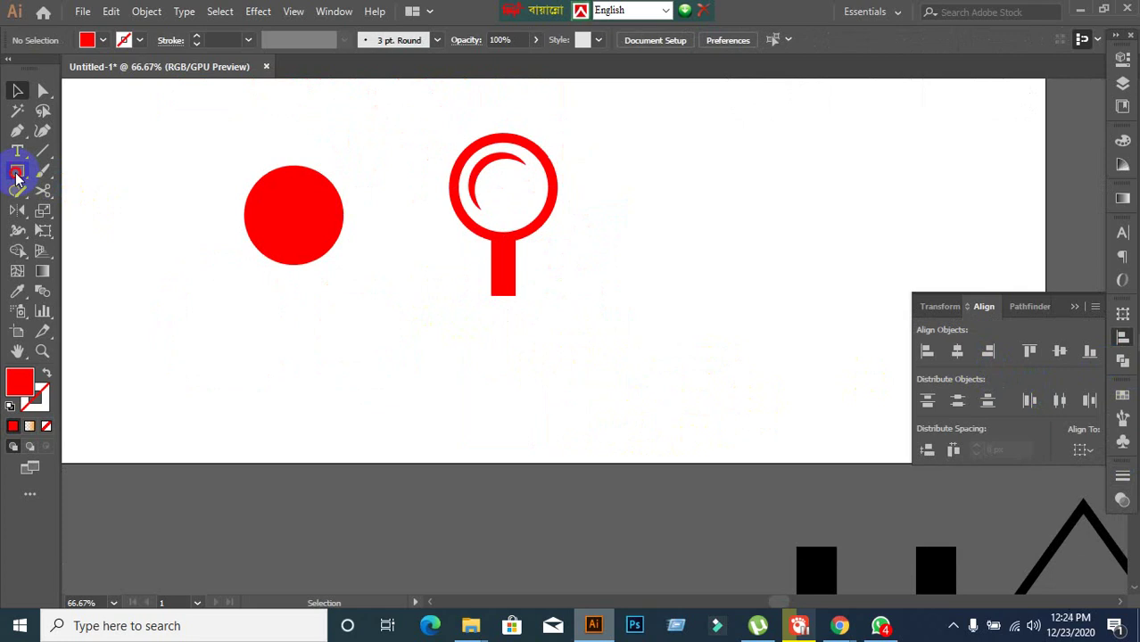
drag(369, 300, 435, 413)
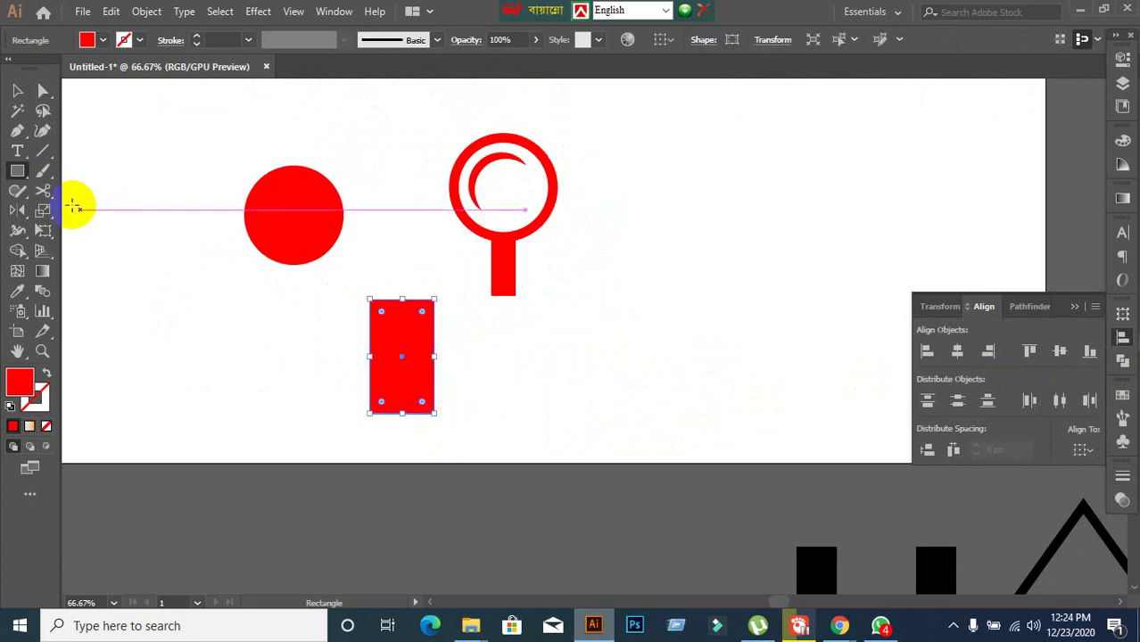
Move the new rectangle over the lower end of the handle as a grip and narrow it, keeping it wider than the handle
click(17, 90)
click(407, 344)
drag(407, 345, 527, 336)
click(480, 346)
click(553, 337)
click(526, 354)
click(467, 284)
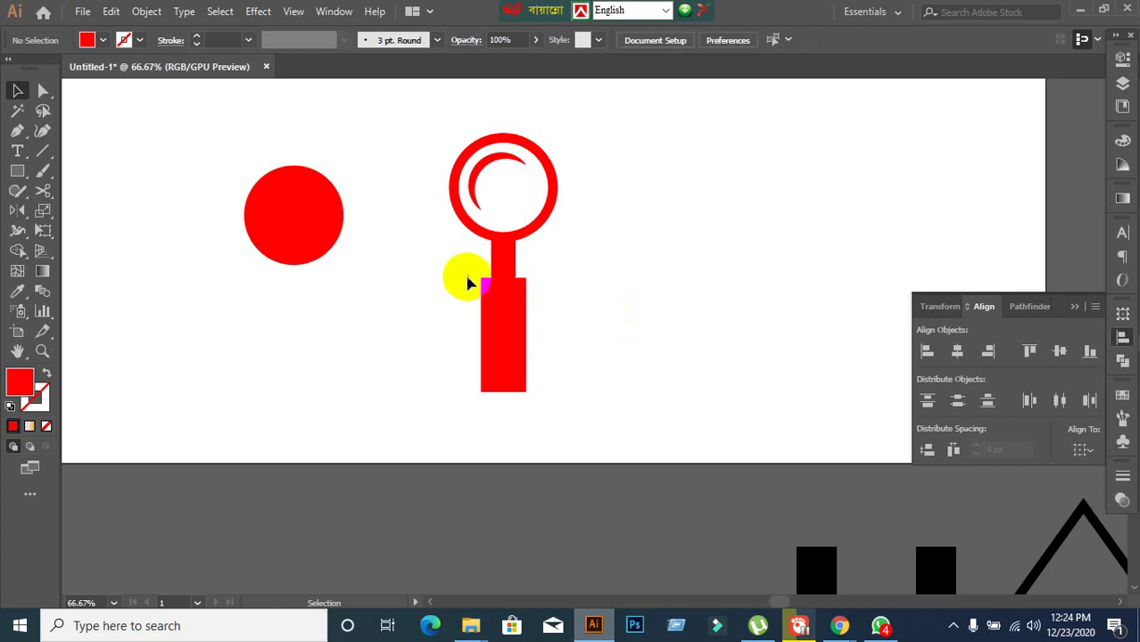
Centre the grip rectangle horizontally on the thin handle, using the thin handle as the key object
drag(484, 254, 504, 286)
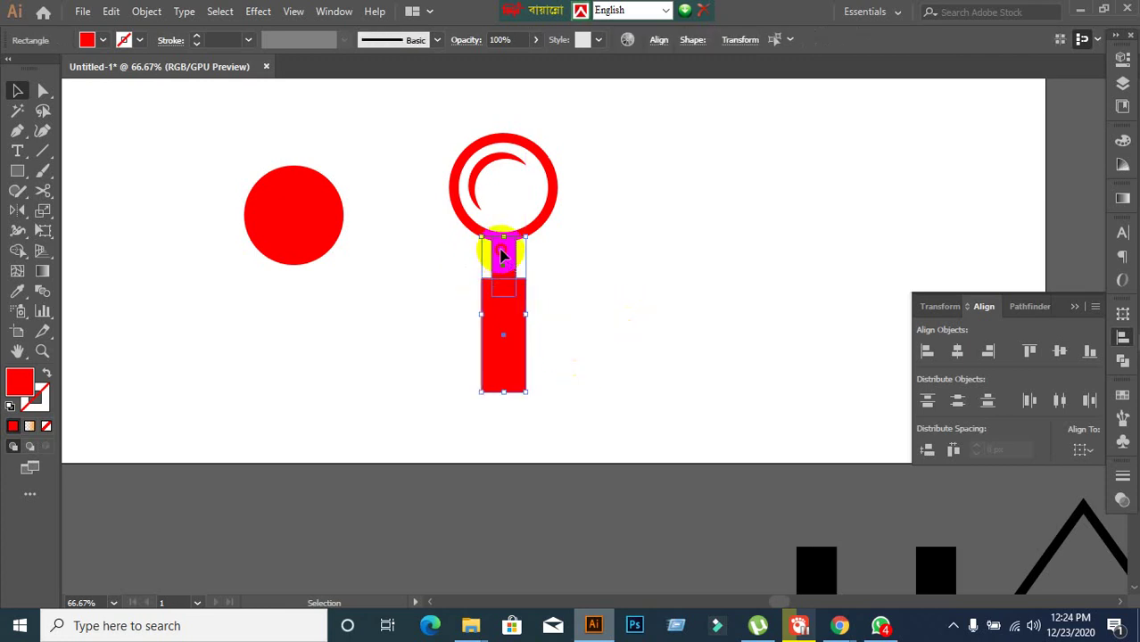
click(504, 259)
click(957, 351)
click(774, 335)
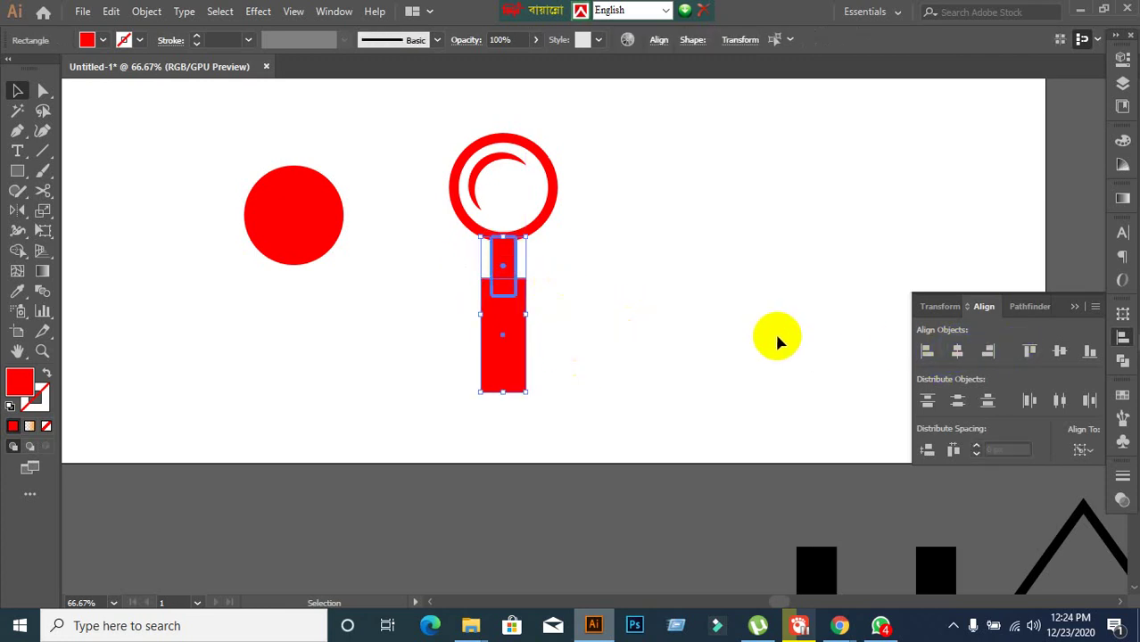
Round all four corners of the grip rectangle generously
scroll(517, 357, up, 2)
click(504, 300)
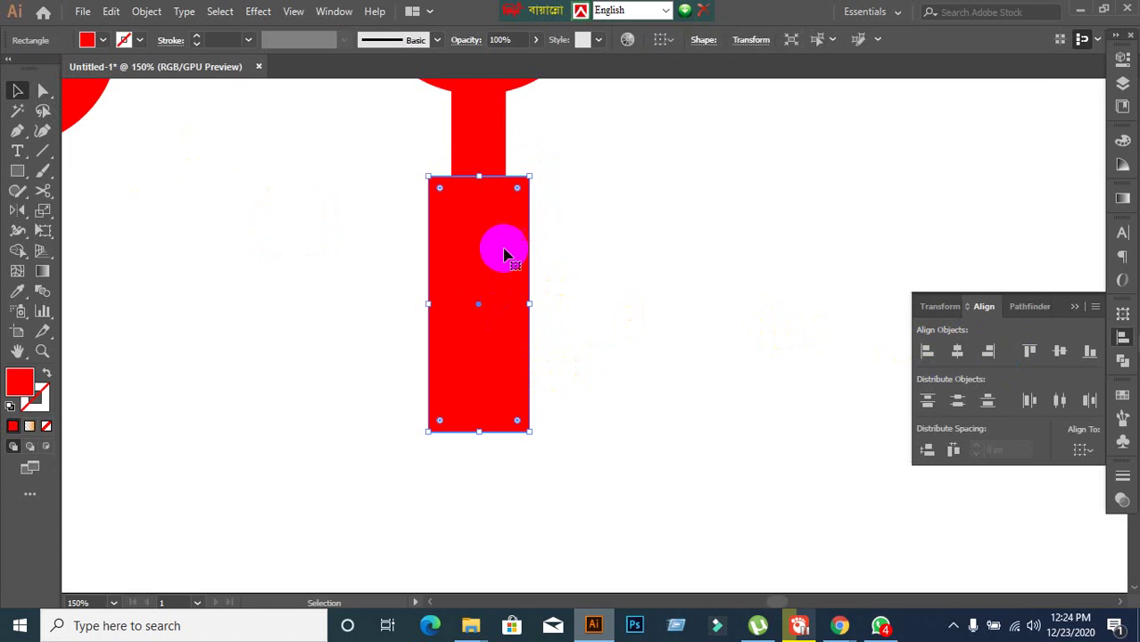
drag(440, 190, 467, 214)
click(687, 247)
key(ctrl+minus)
key(ctrl+minus)
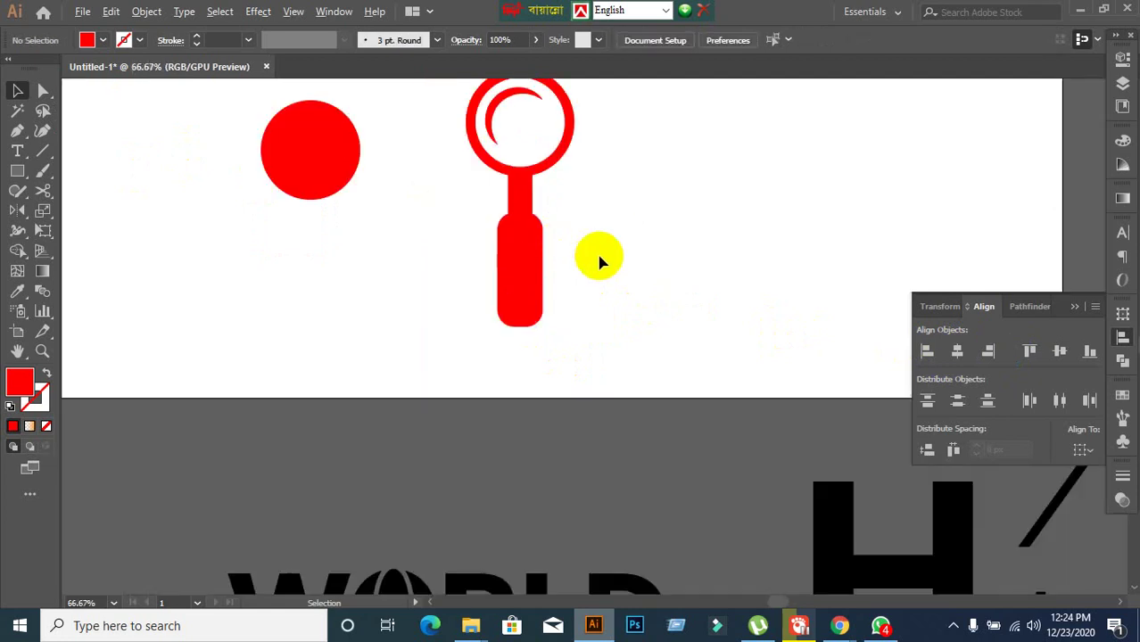
Move the spare red circle out of the way to the artboard's left edge
key(ctrl+minus)
scroll(509, 282, up, 3)
drag(374, 254, 172, 346)
Convert the ZOOM text to outlines
click(373, 156)
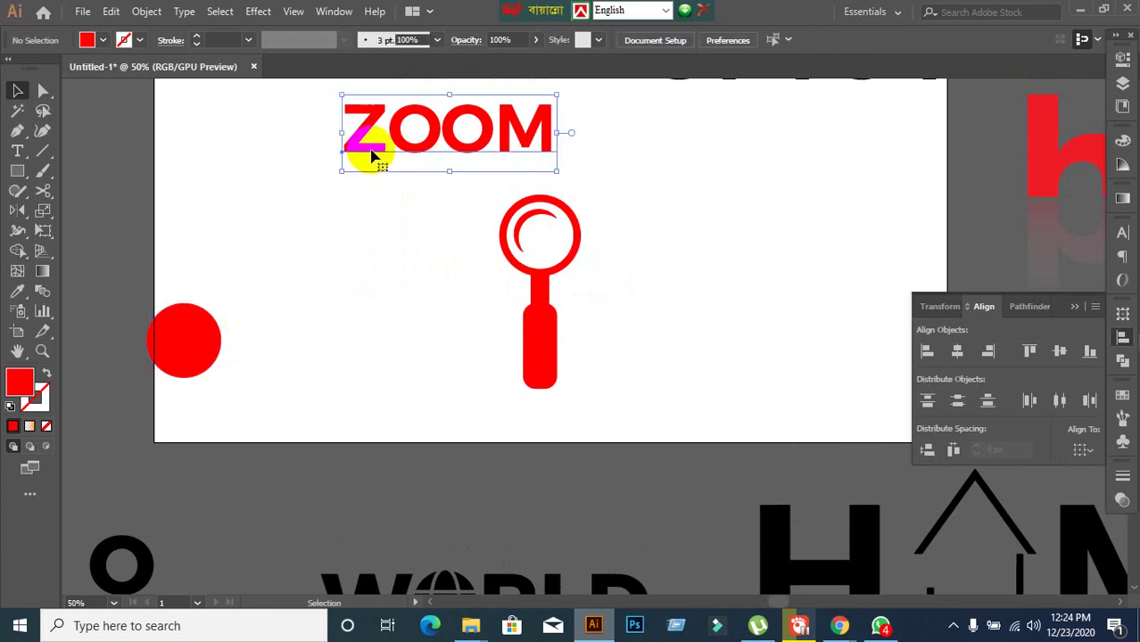
right_click(373, 157)
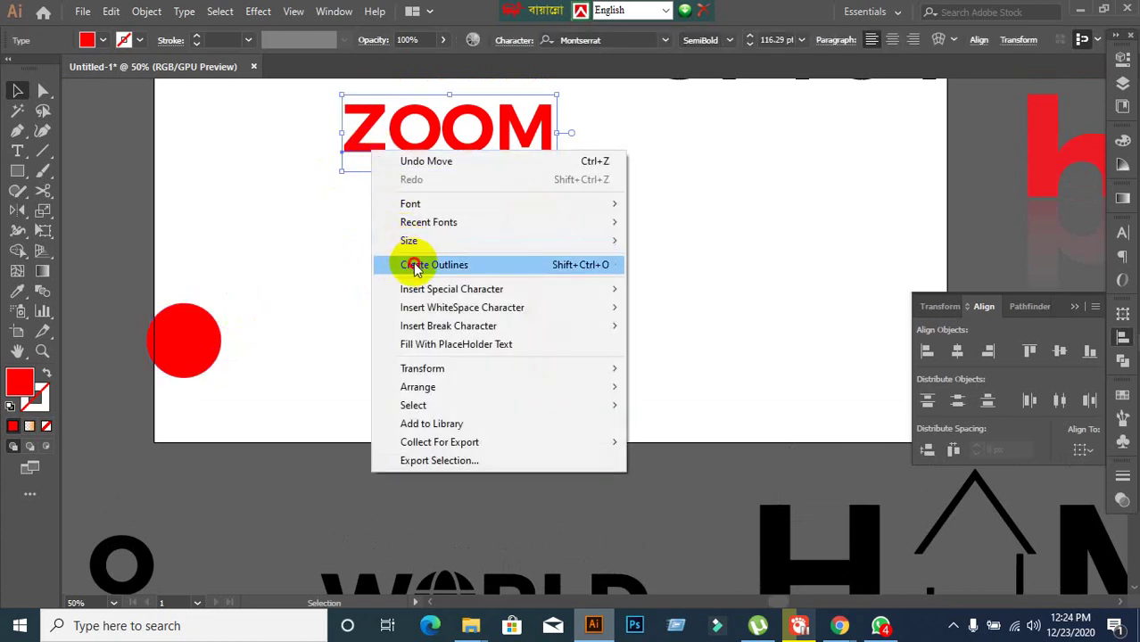
click(407, 262)
click(393, 192)
Ungroup the outlined ZOOM letters and delete the first O
click(407, 140)
right_click(408, 141)
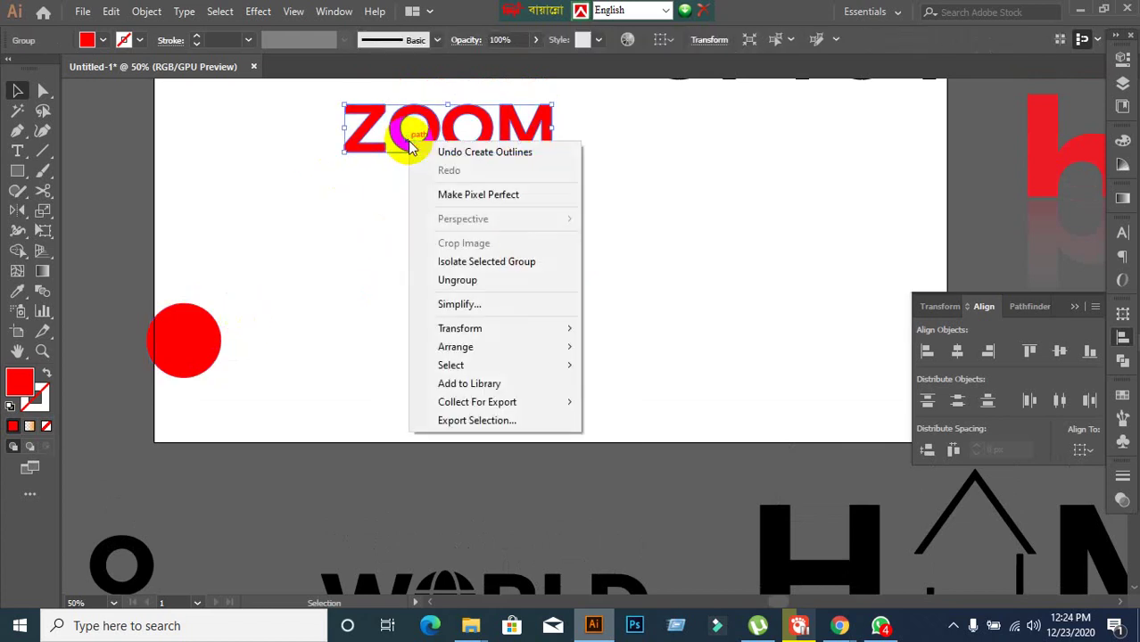
click(448, 281)
drag(400, 140, 309, 411)
key(Delete)
Group the magnifying glass parts, then tilt the group diagonally with its handle towards the lower right and move it beneath the gap after the Z
scroll(358, 398, up, 2)
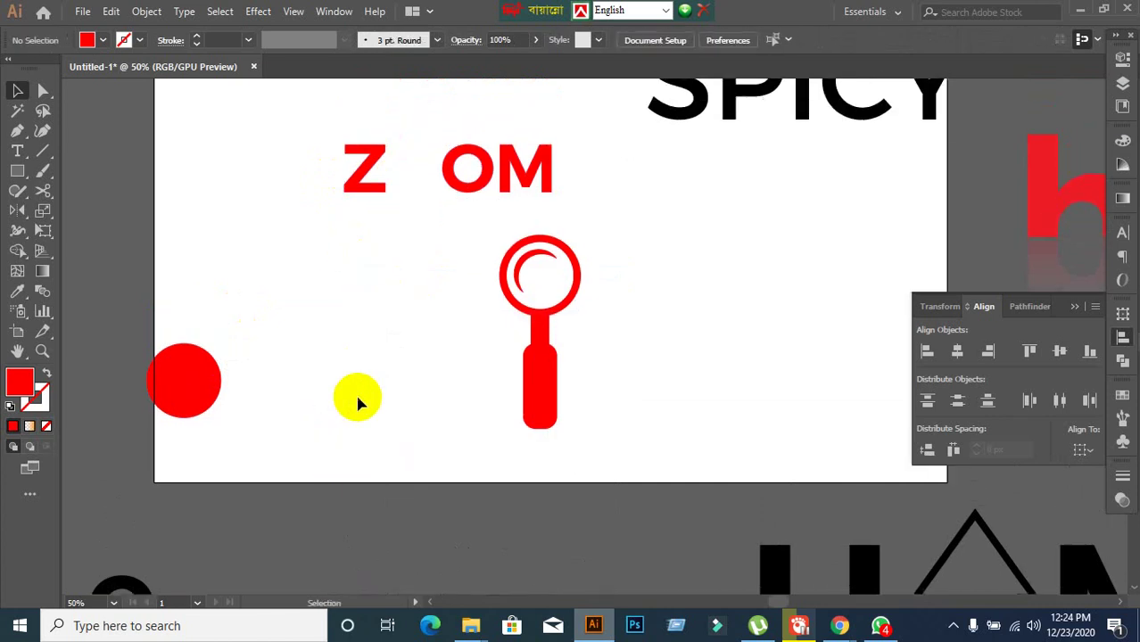
drag(451, 260, 614, 442)
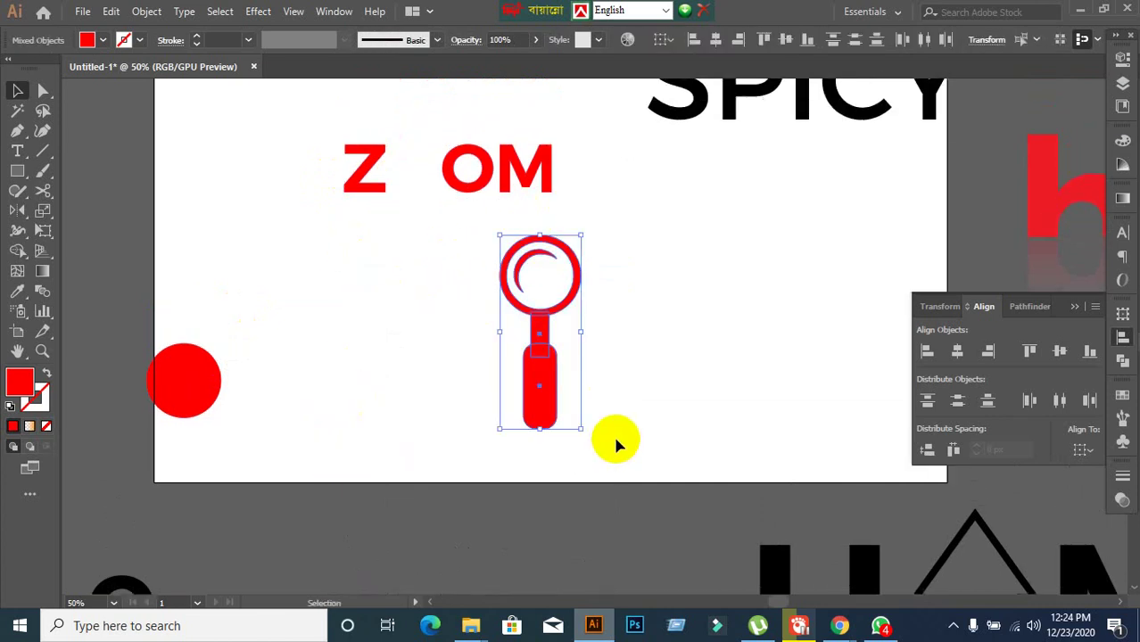
key(a)
click(613, 442)
key(v)
drag(549, 399, 537, 374)
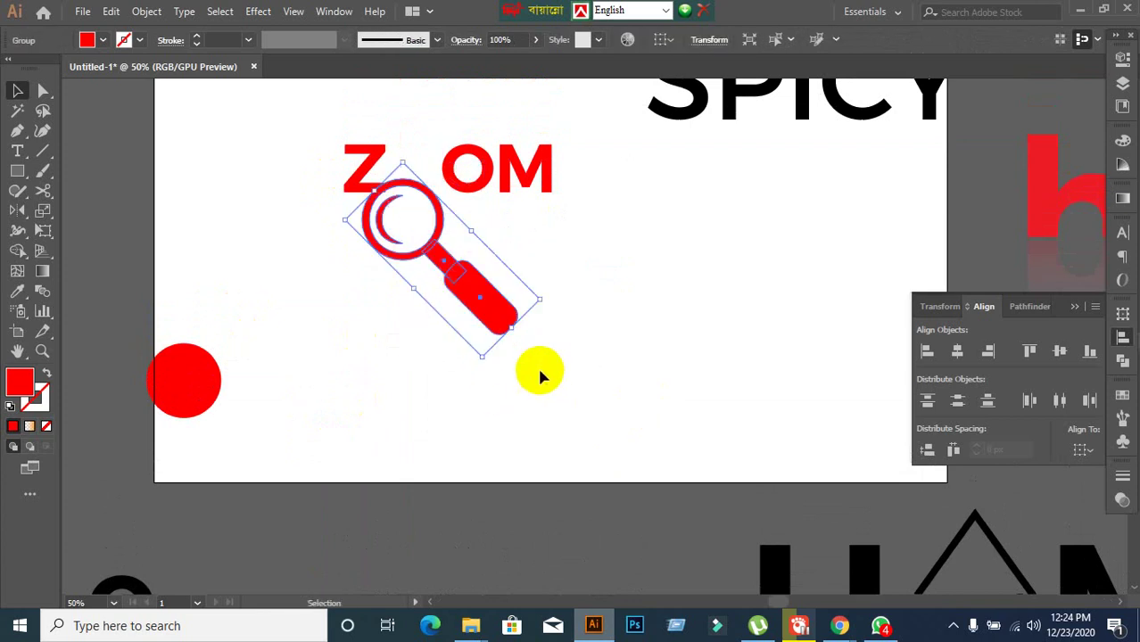
click(542, 384)
Shift the remaining O and M together horizontally to the right to widen the gap after the Z
click(478, 164)
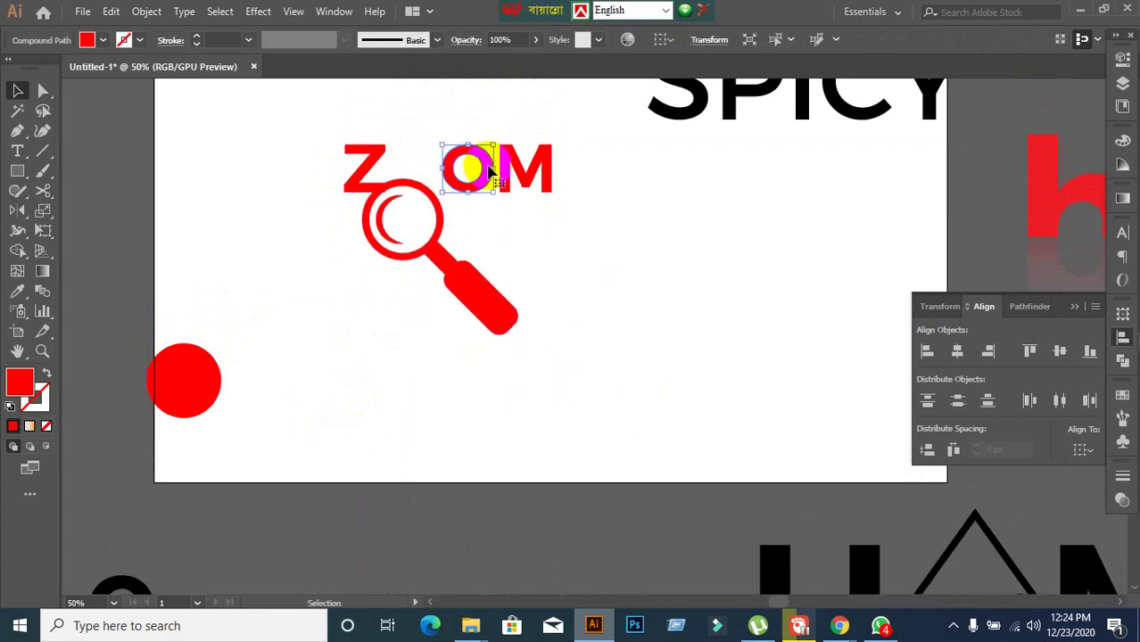
drag(465, 119, 546, 187)
key(shift+Right)
key(shift+Right)
key(shift+Right)
key(shift+Right)
key(shift+Right)
key(shift+Right)
key(shift+Right)
key(shift+Right)
key(shift+Right)
key(shift+Right)
key(shift+Right)
key(shift+Right)
key(shift+Right)
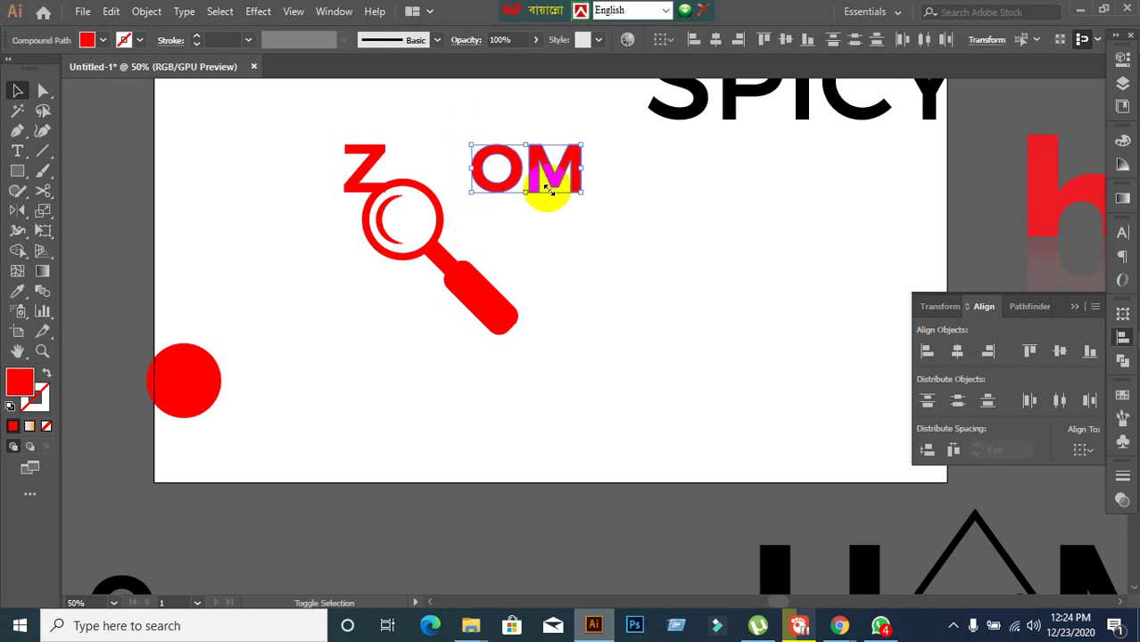
Move the magnifying glass into the gap after the Z and scale it down proportionally until its ring is about letter height
drag(484, 305, 525, 262)
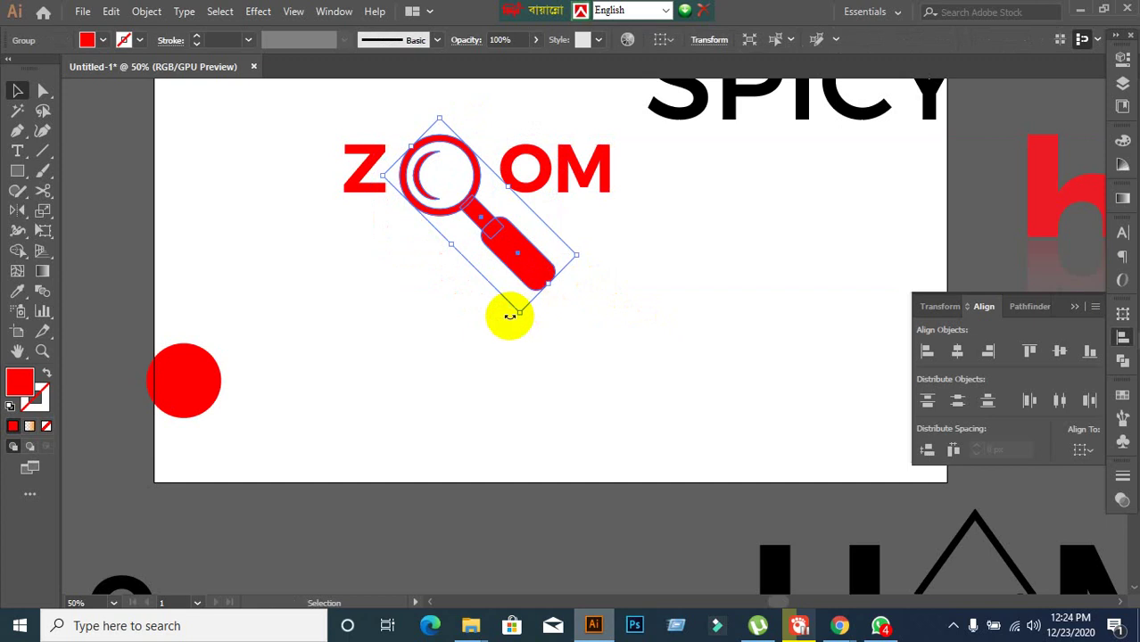
drag(517, 314, 471, 265)
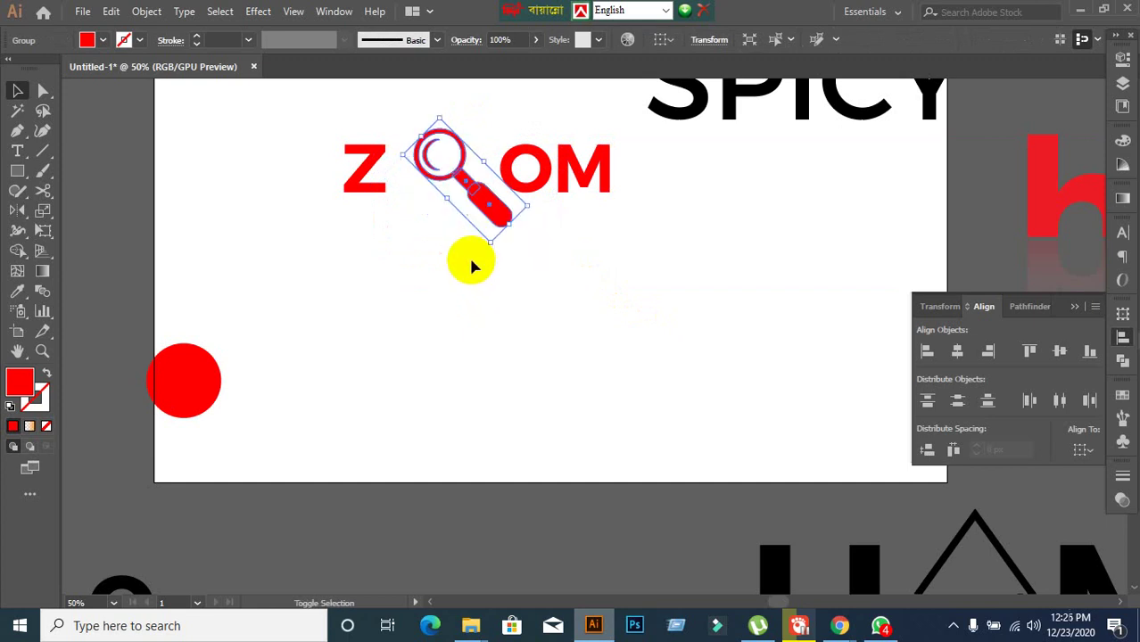
click(497, 302)
Move the magnifying glass close beside the Z, with its ring centred on the letter height as the first O
click(550, 183)
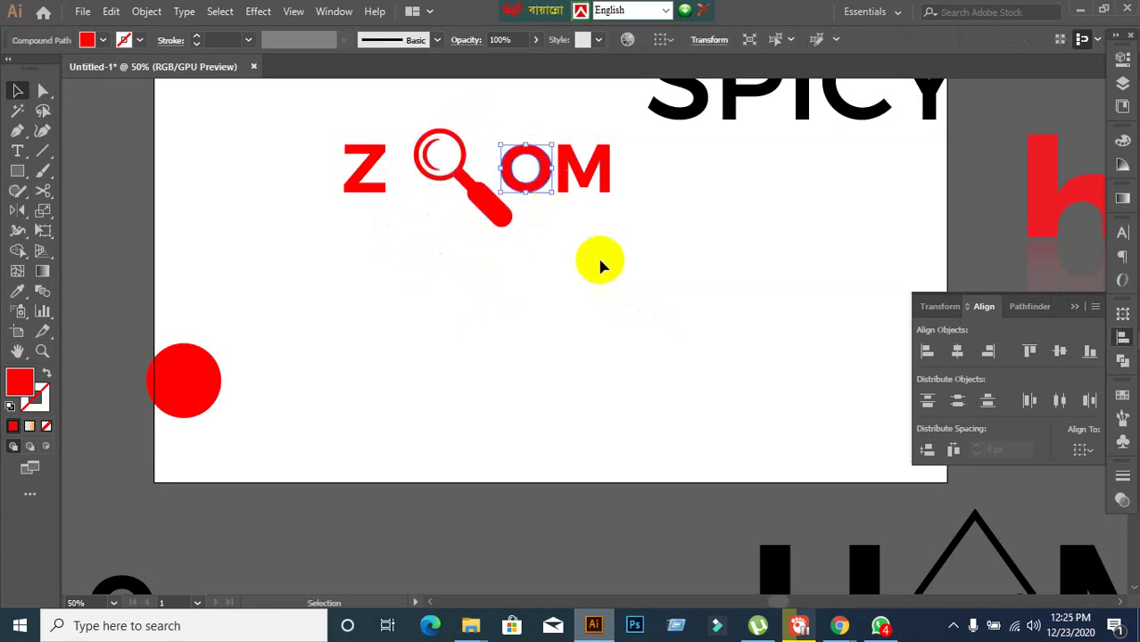
click(524, 129)
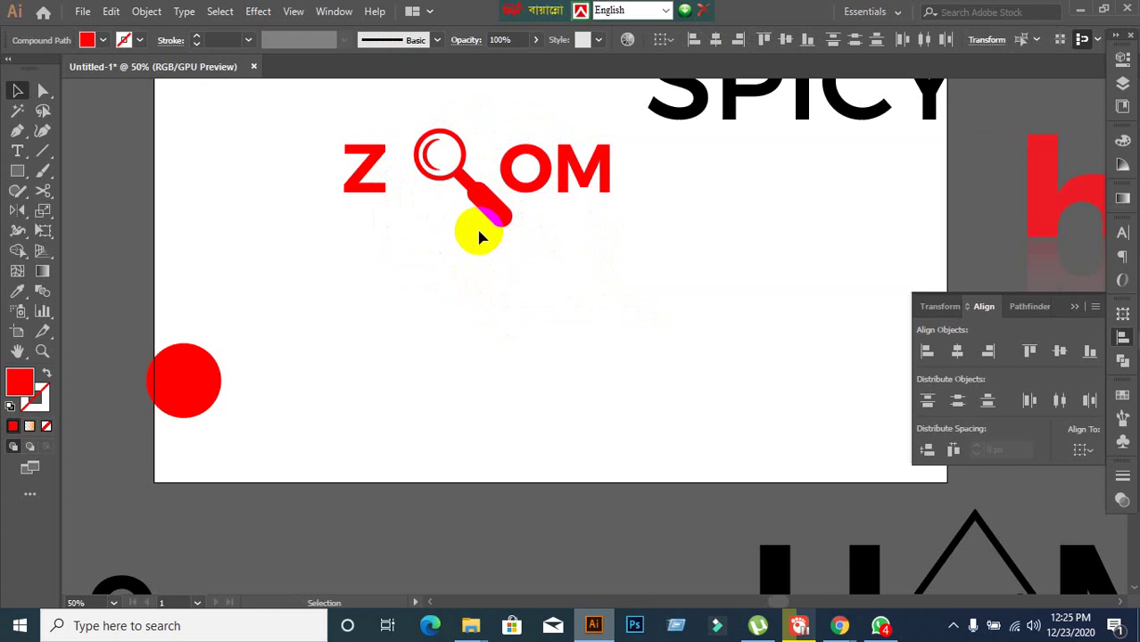
drag(494, 216, 470, 227)
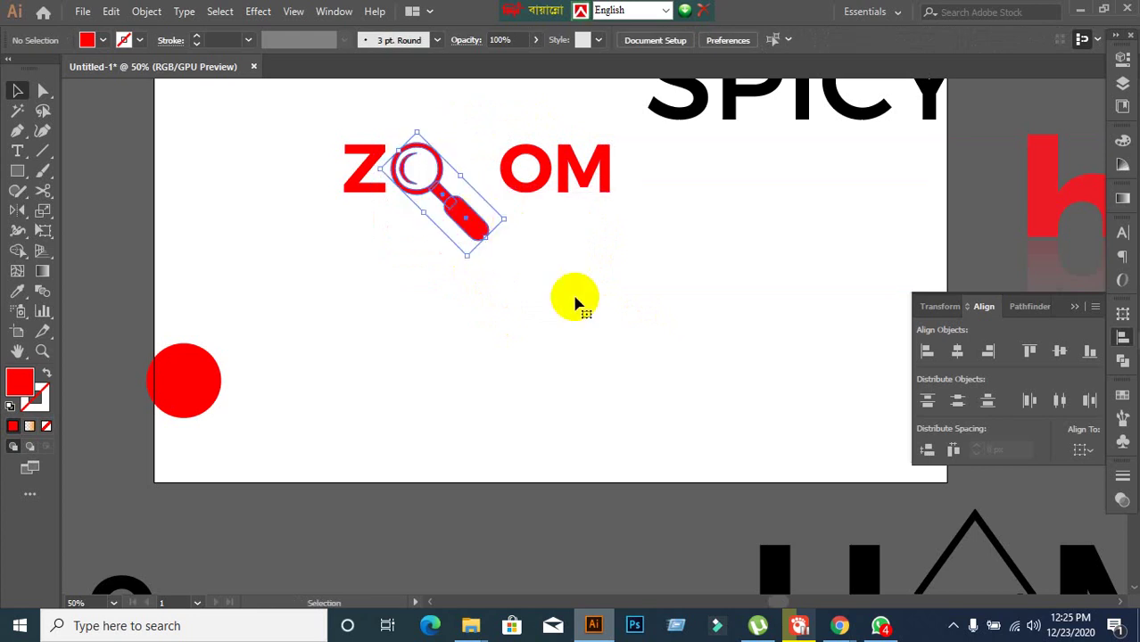
click(605, 304)
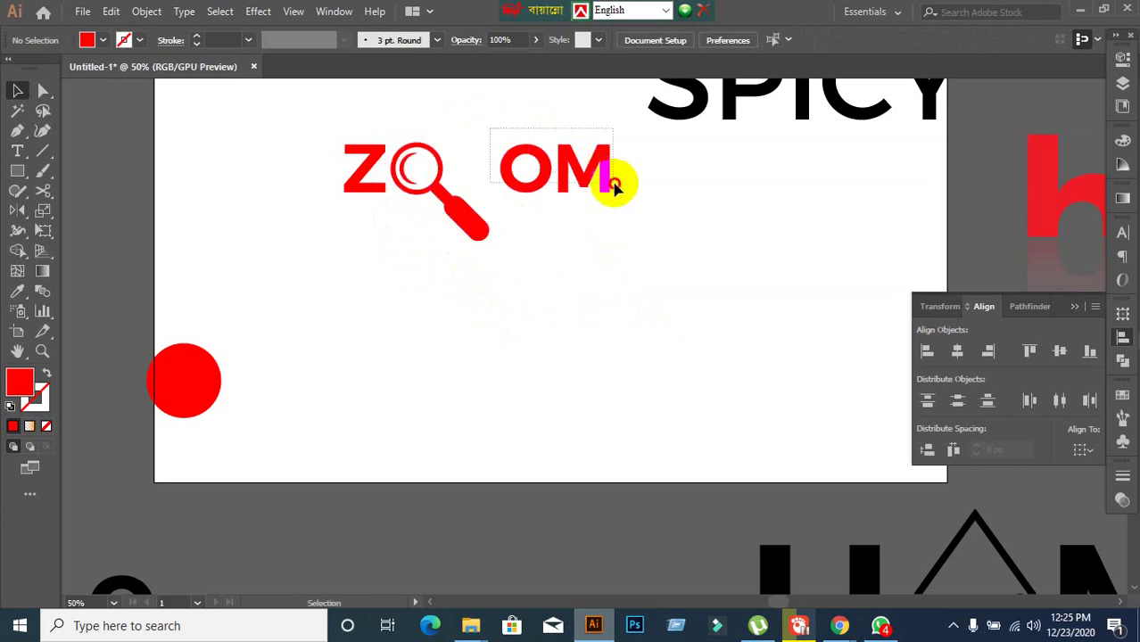
Move the O and M together back towards the magnifying glass to close the gap in the wordmark
click(596, 178)
drag(592, 179, 542, 174)
click(591, 314)
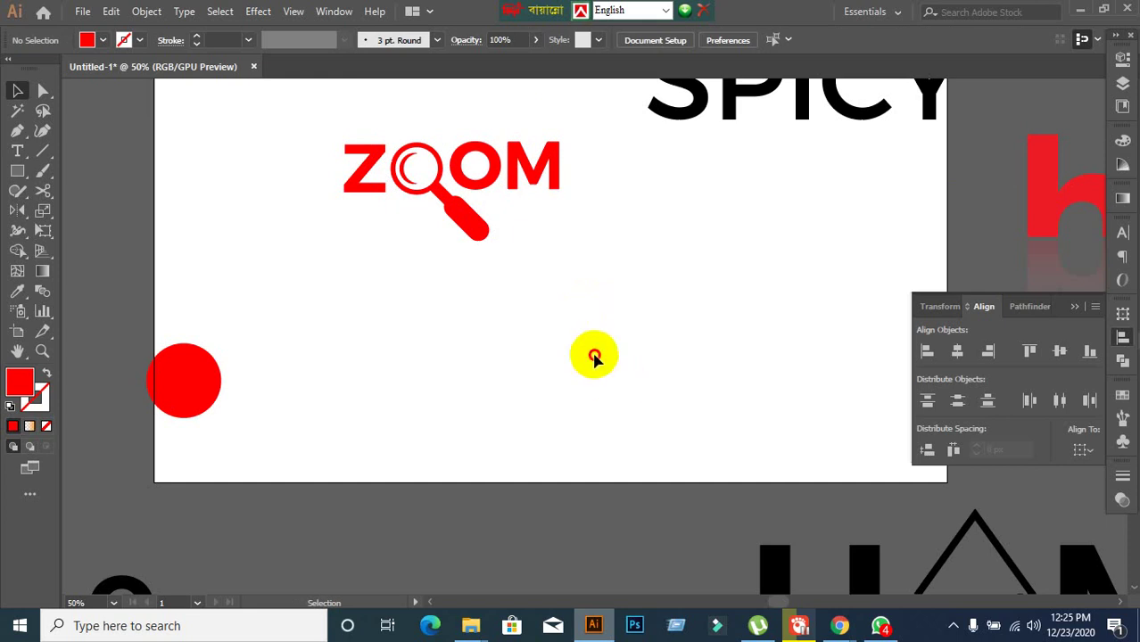
Move the complete ZOOM logo to the artboard's lower-right area and the spare red circle off the artboard below
scroll(598, 338, down, 1)
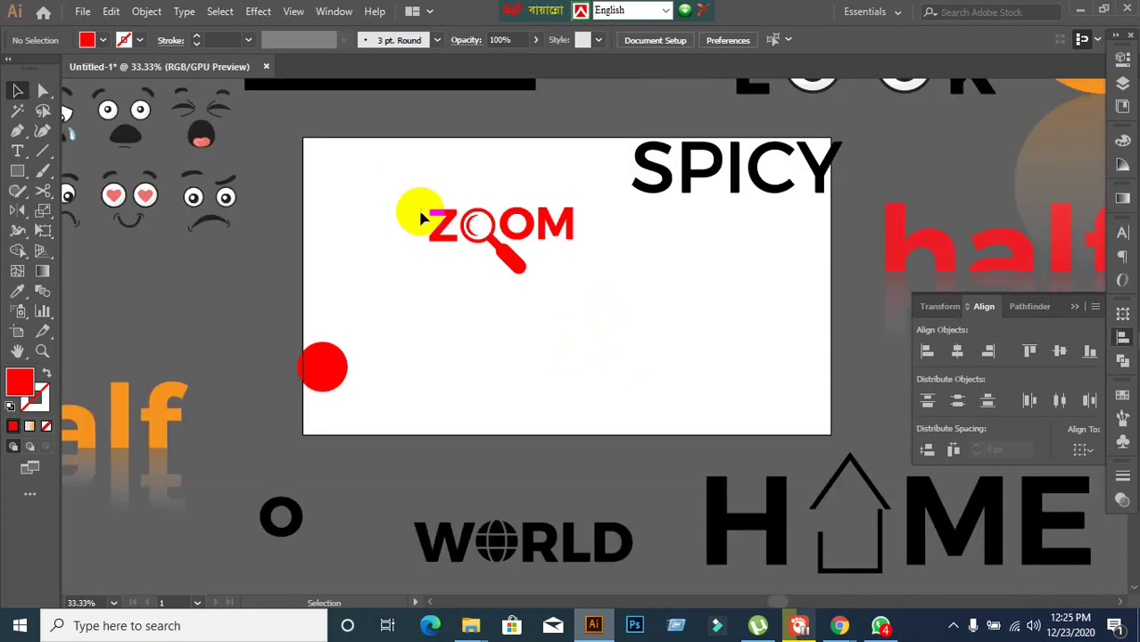
drag(420, 207, 616, 312)
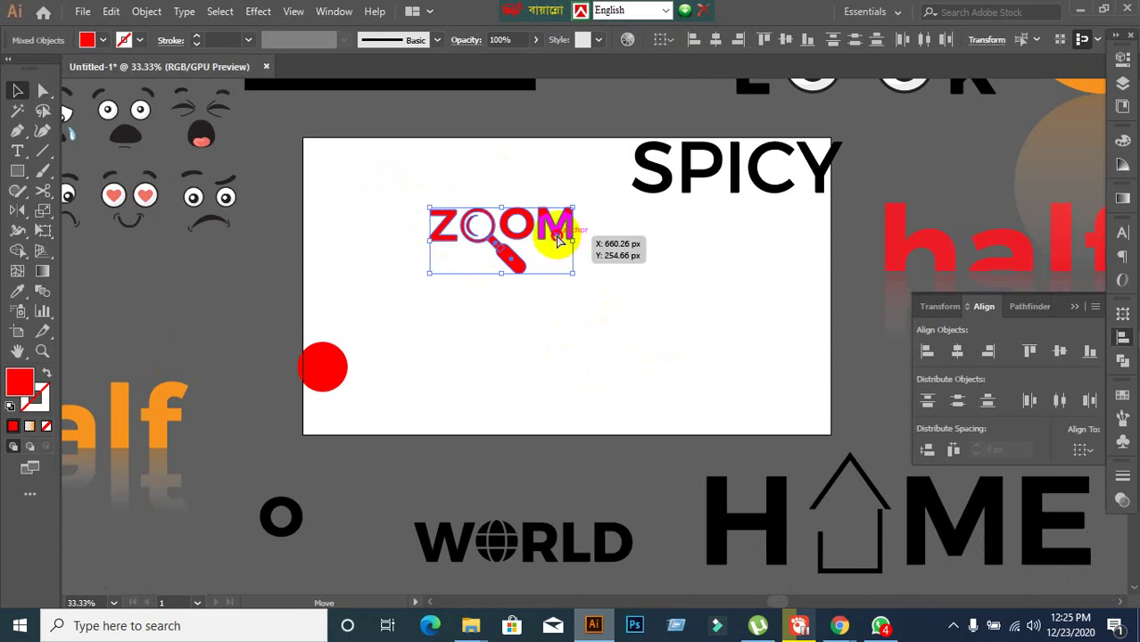
drag(560, 239, 831, 379)
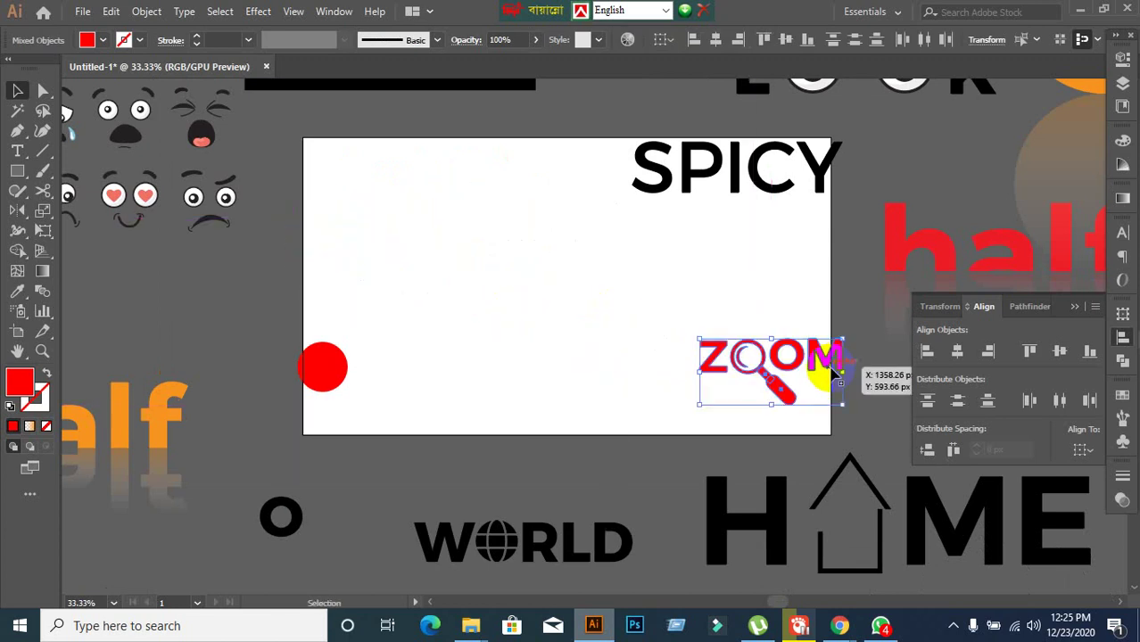
click(515, 342)
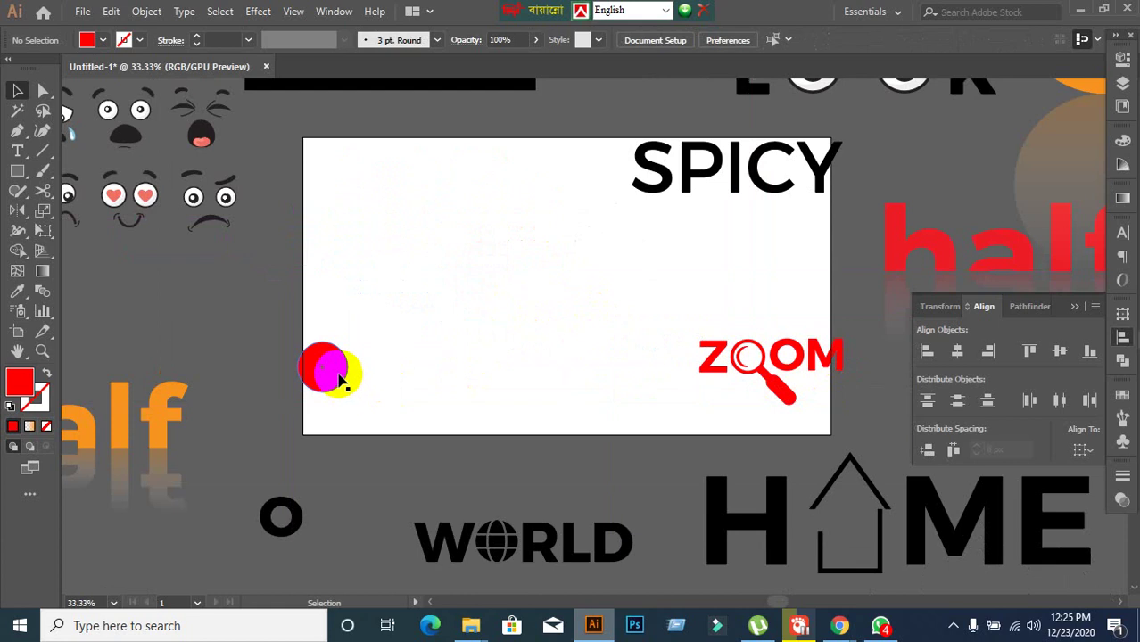
drag(326, 369, 384, 497)
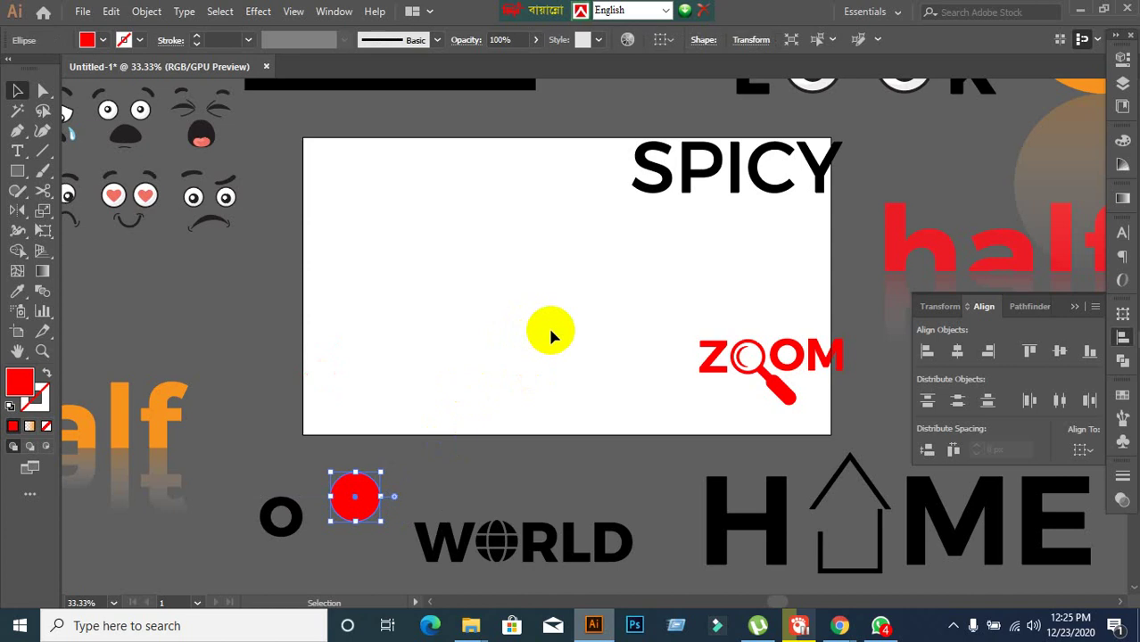
Add the text LAB on the empty part of the artboard and scale it up to about 230 pt
drag(587, 306, 549, 255)
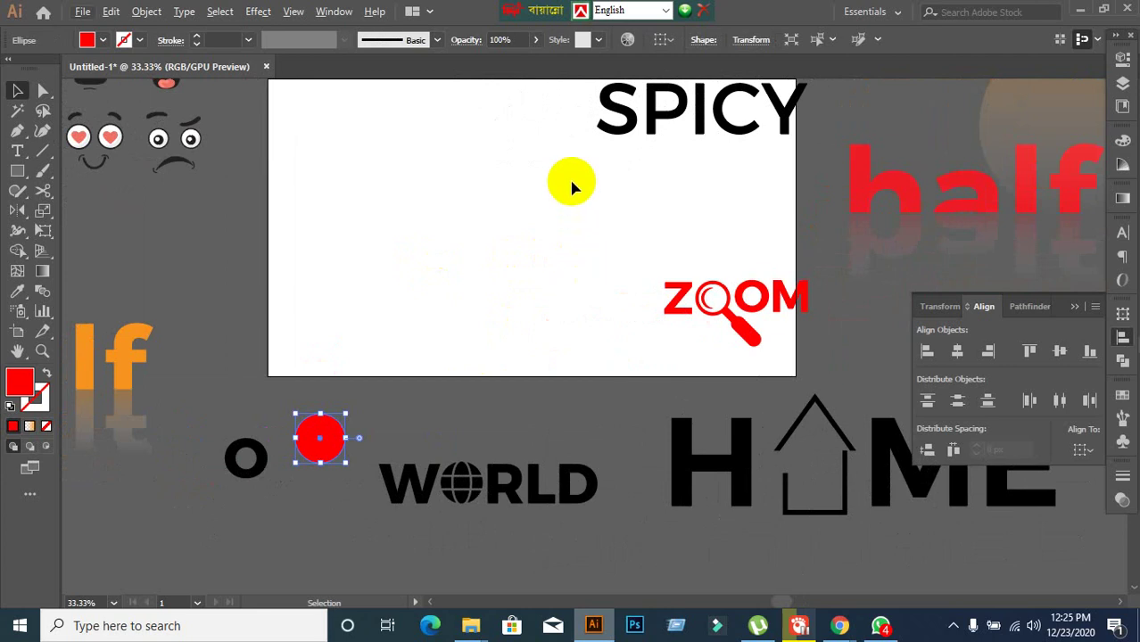
scroll(575, 185, up, 1)
scroll(509, 196, up, 1)
scroll(509, 196, down, 2)
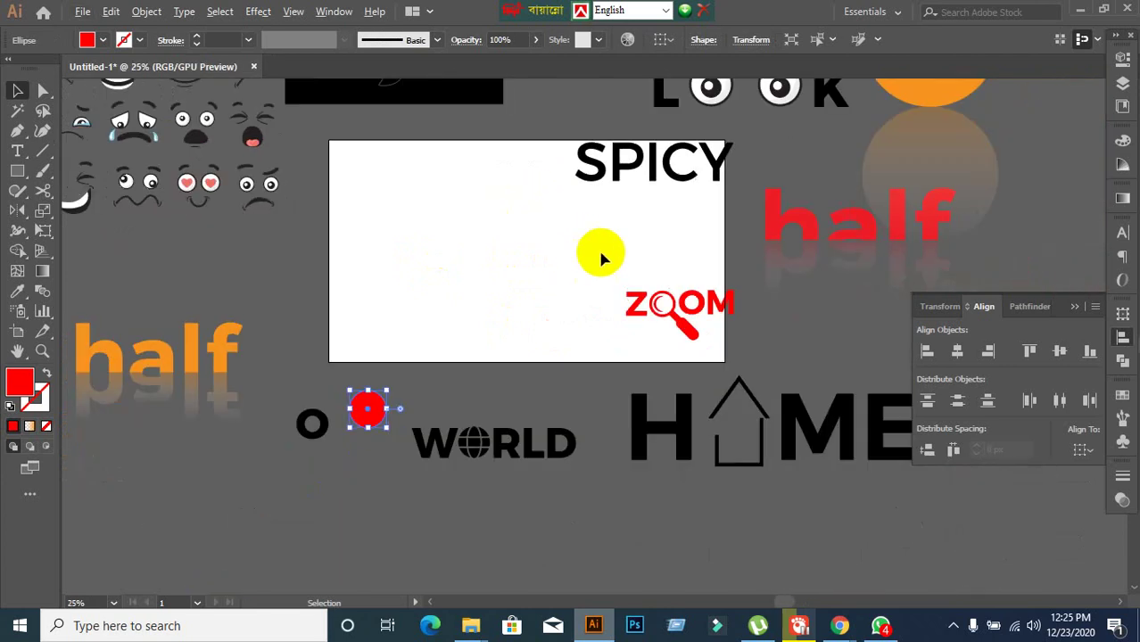
scroll(598, 250, up, 1)
click(410, 299)
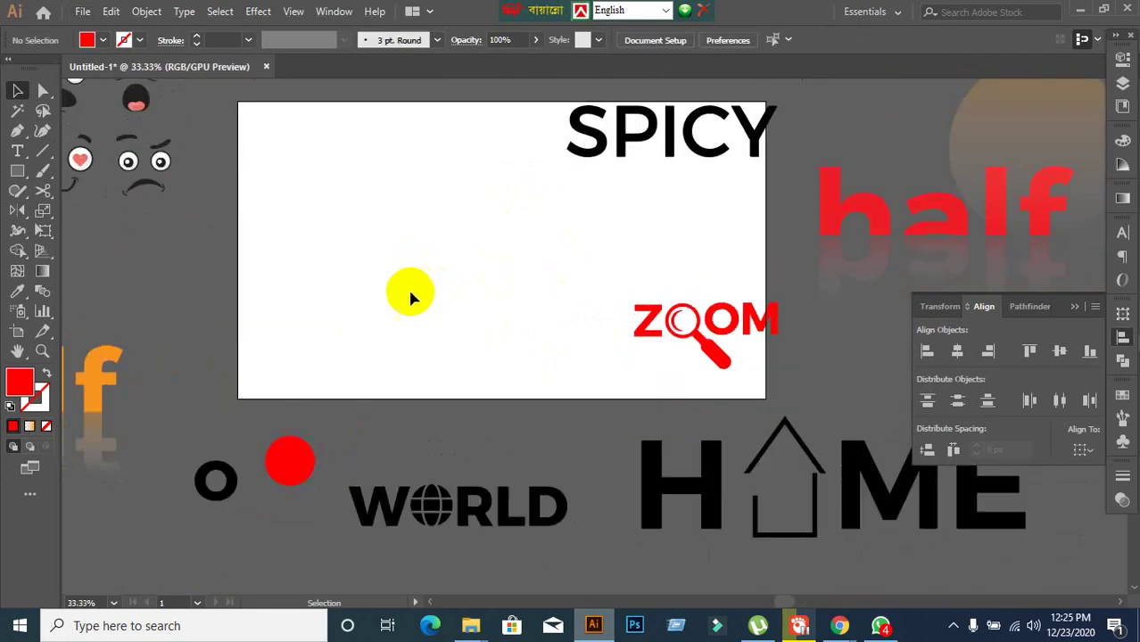
click(20, 153)
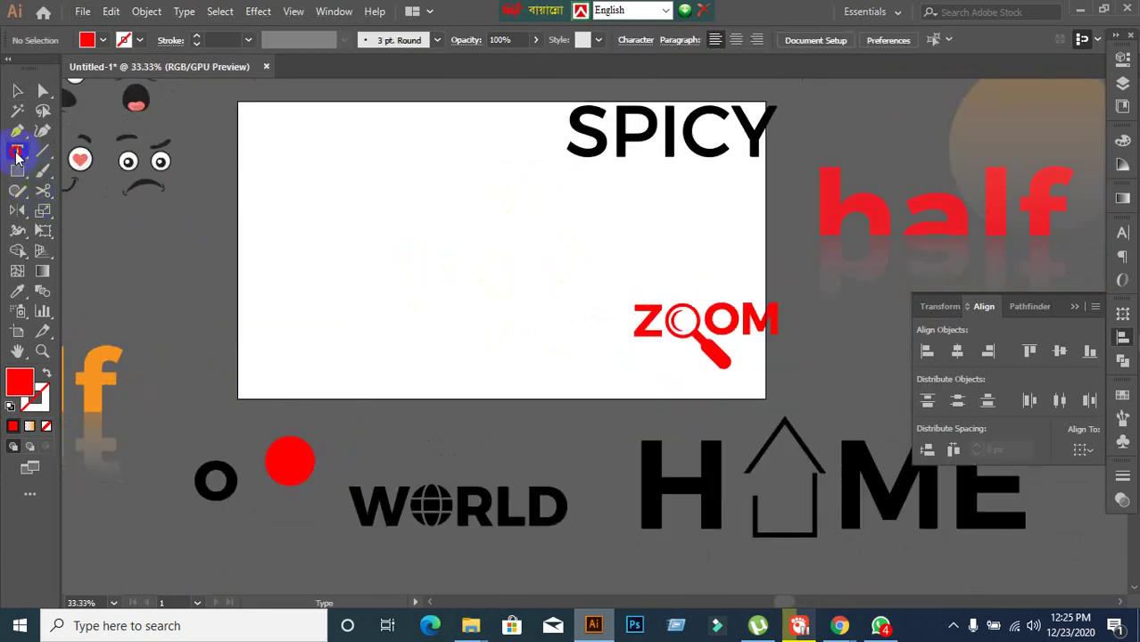
click(375, 218)
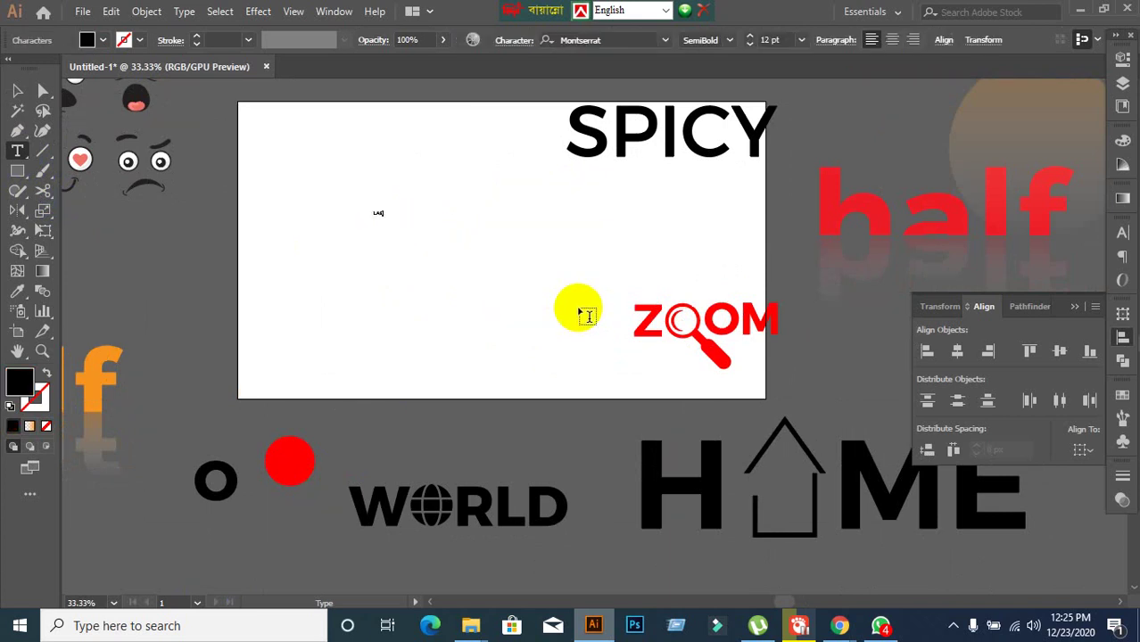
click(19, 91)
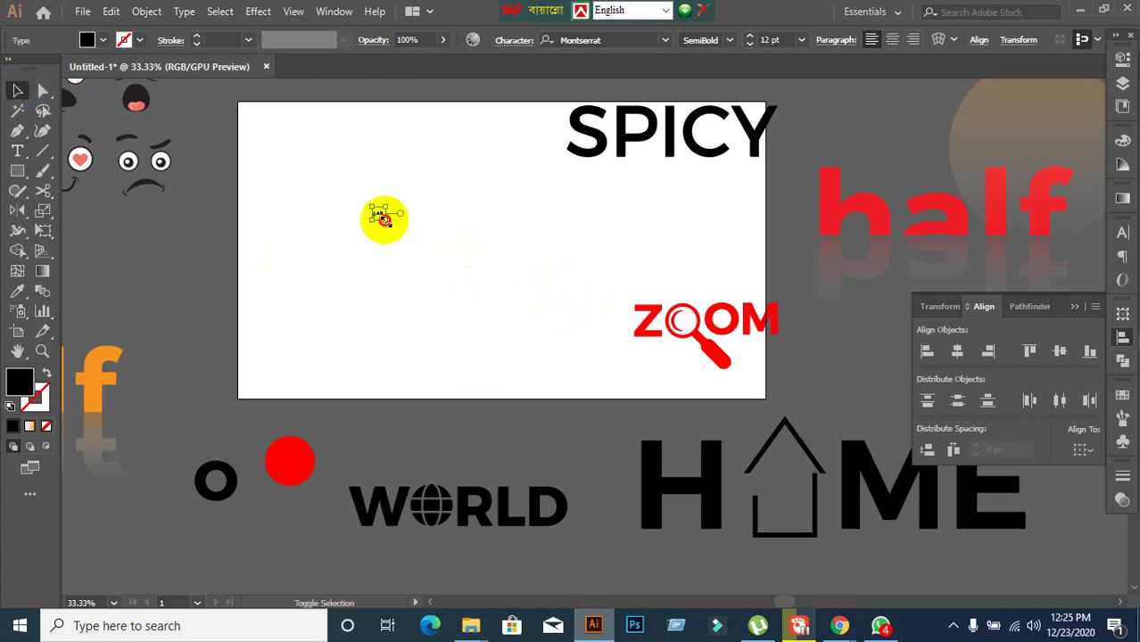
drag(385, 219, 527, 313)
click(402, 331)
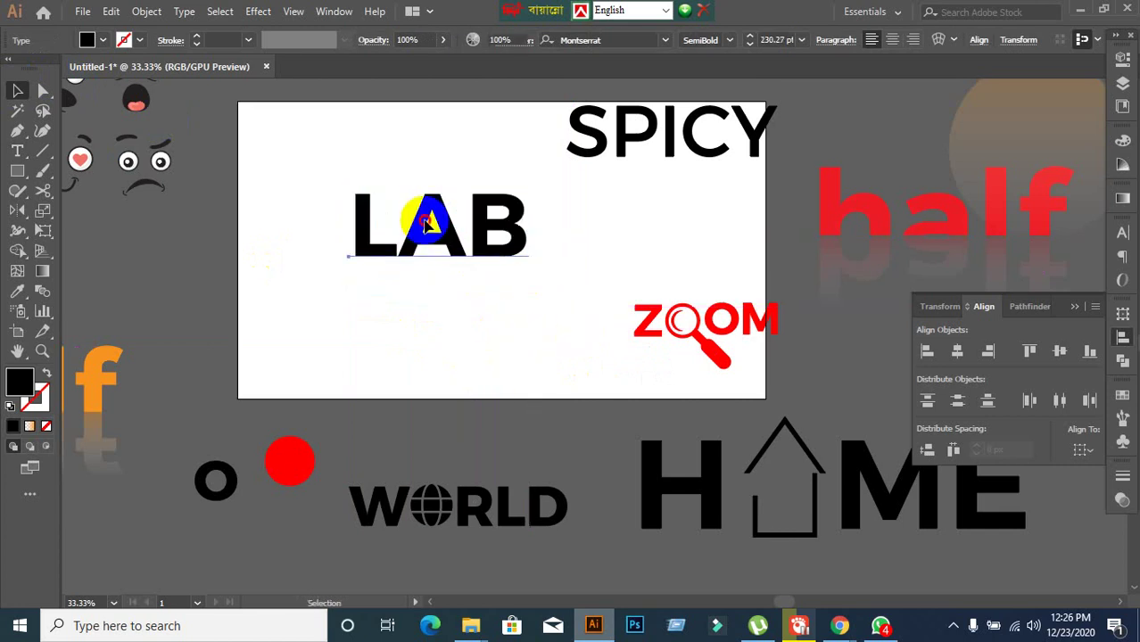
Convert the LAB text to outlines
right_click(441, 241)
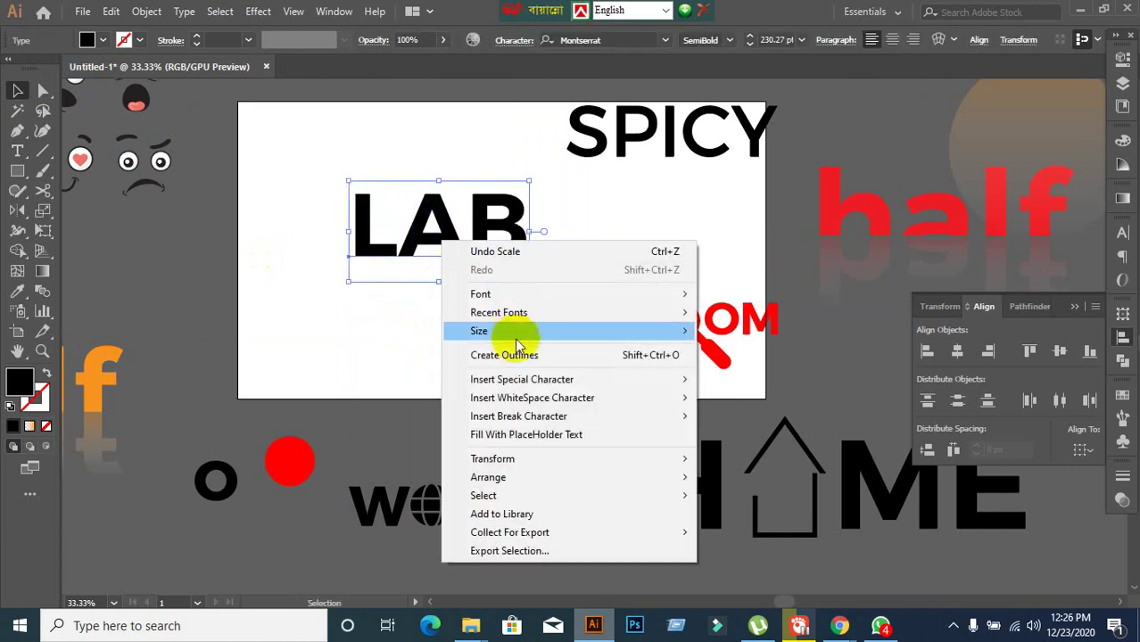
click(520, 354)
click(464, 355)
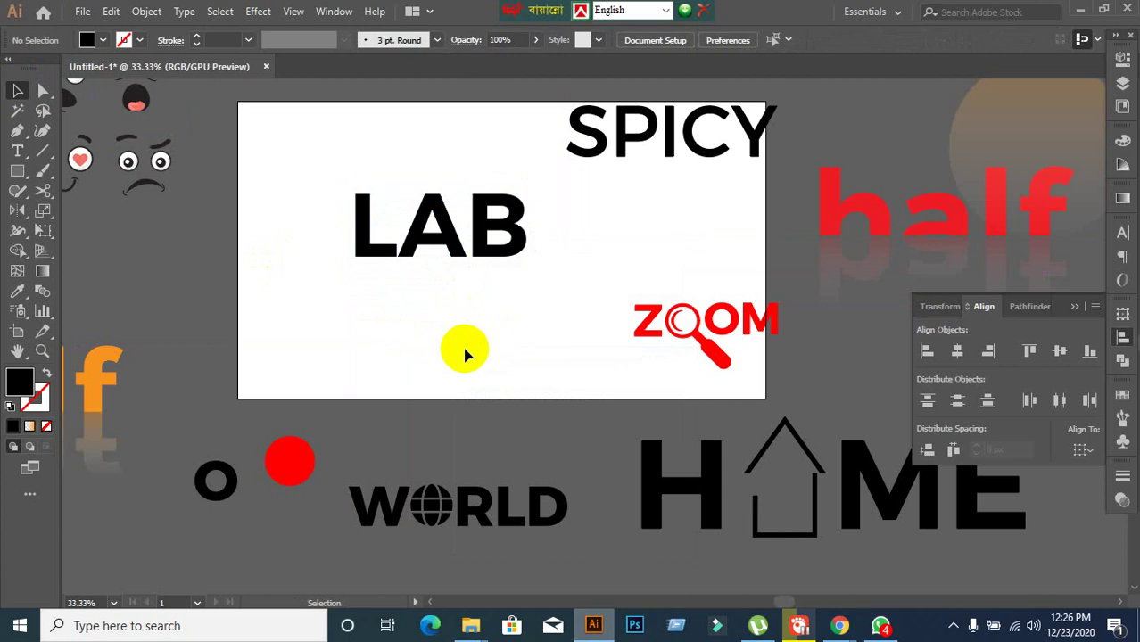
Move the outlined LAB word up to the artboard's upper edge, beside SPICY
scroll(468, 260, down, 2)
click(458, 269)
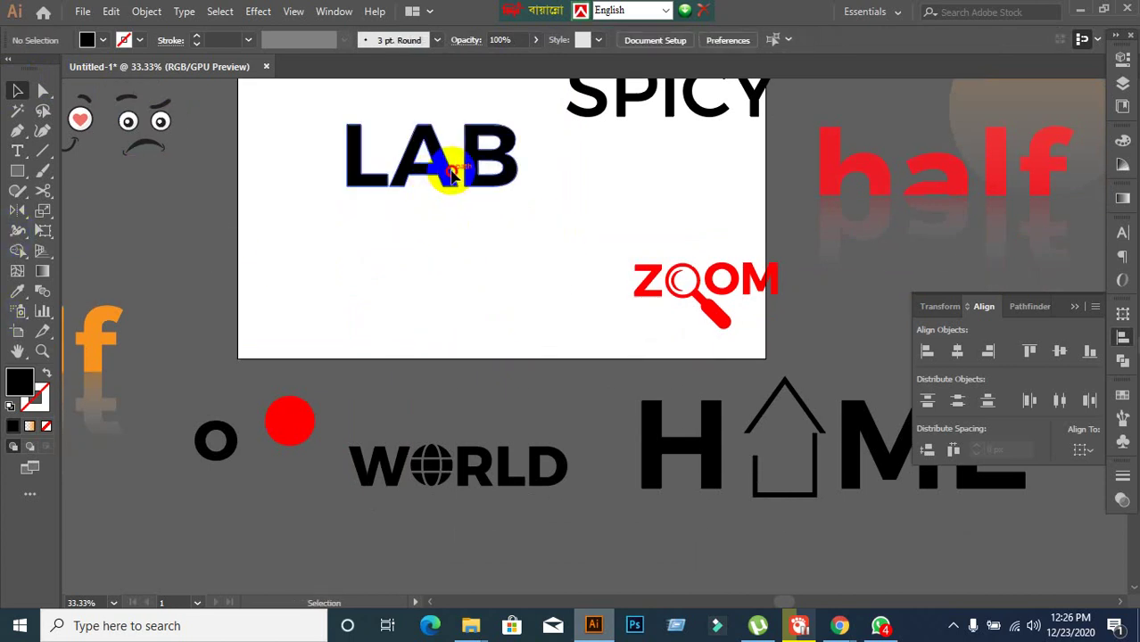
drag(451, 168, 446, 141)
click(437, 240)
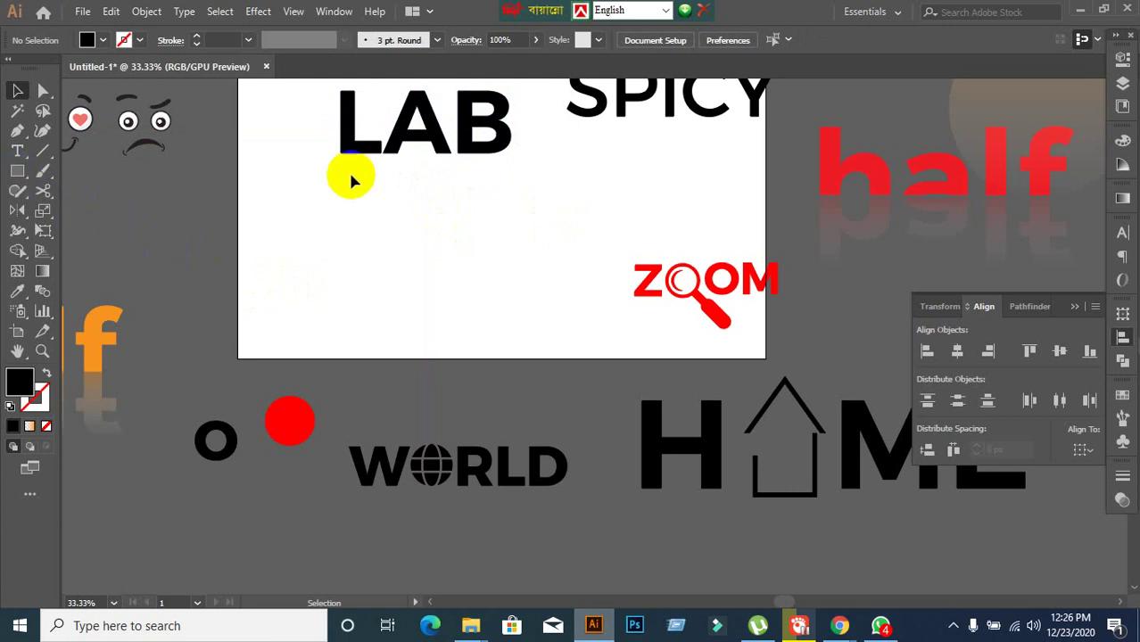
drag(450, 155, 475, 130)
click(458, 259)
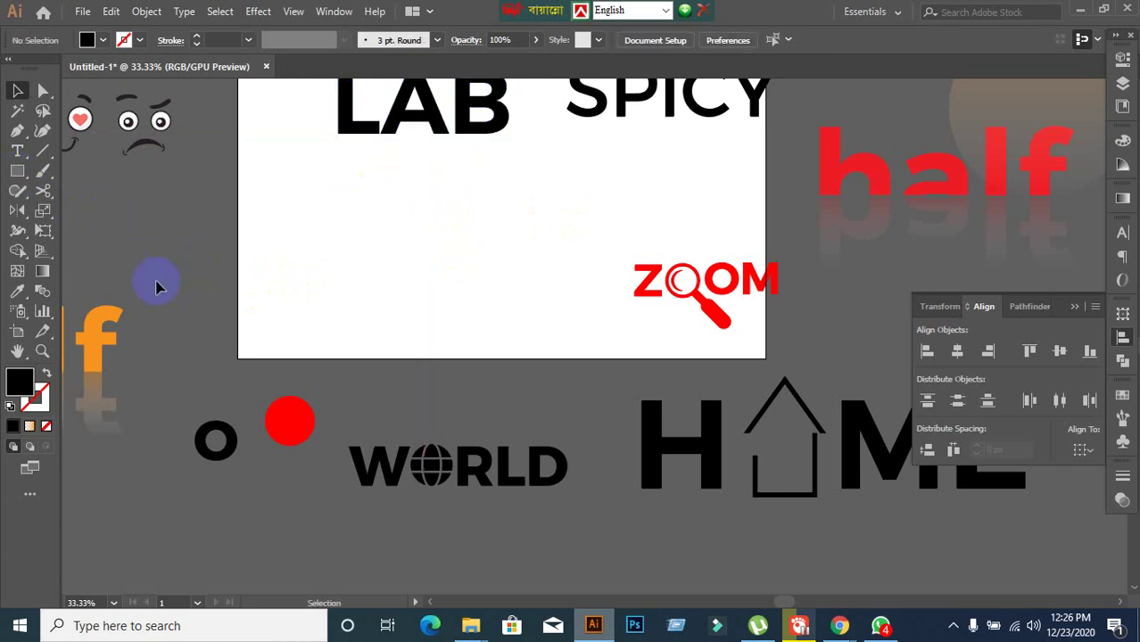
Create a star with 3 points below LAB as a small black triangle, keeping the preset radii
drag(18, 170, 88, 250)
click(479, 253)
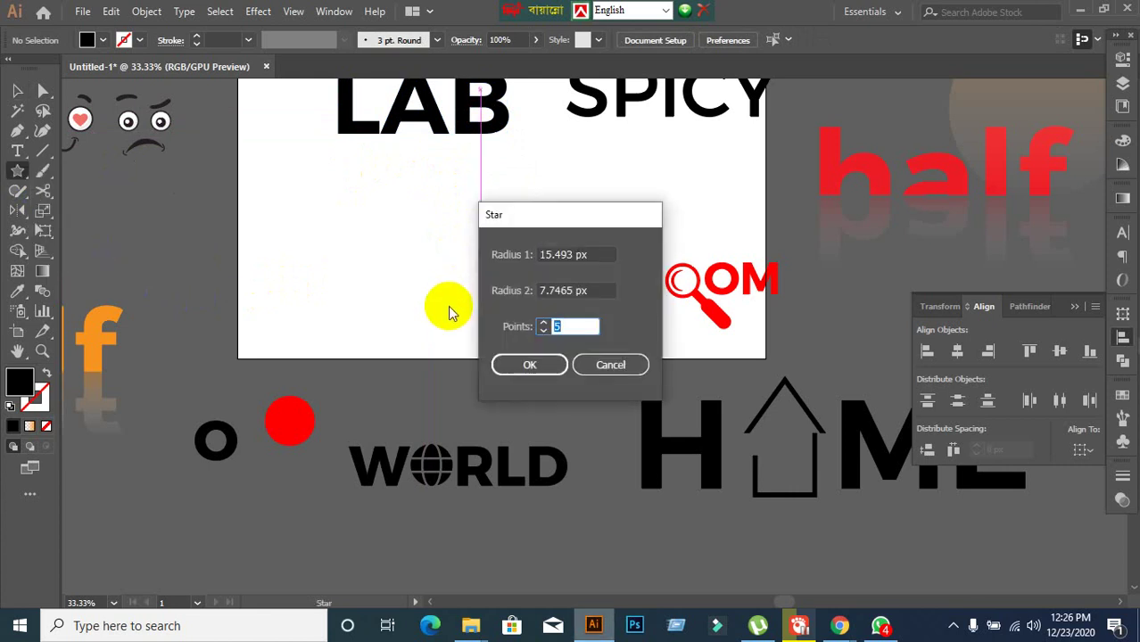
click(530, 366)
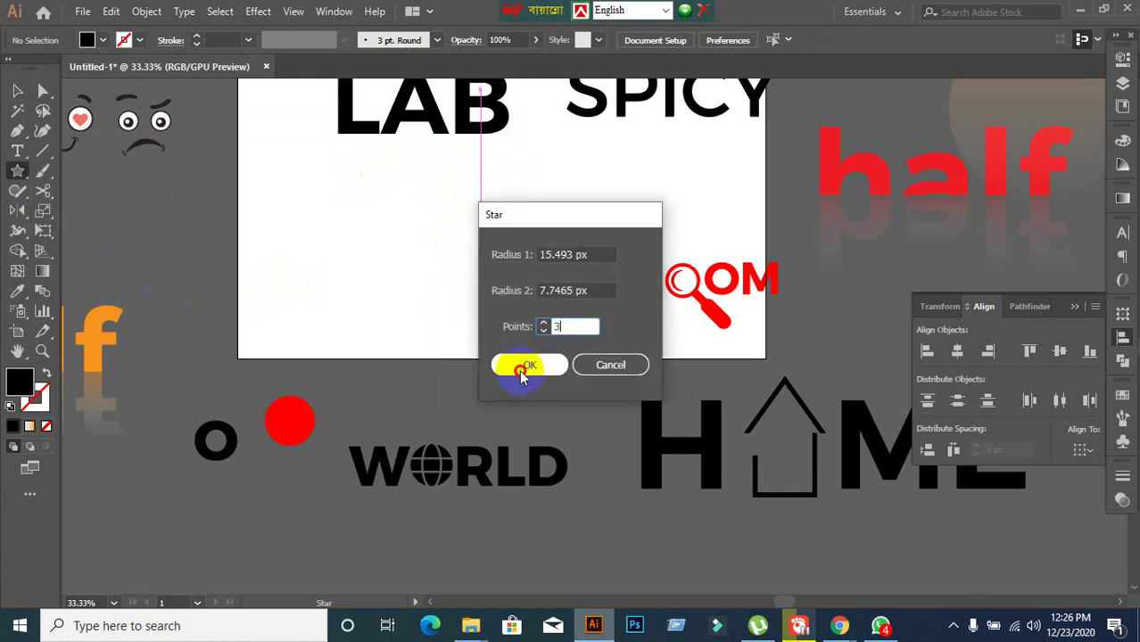
click(19, 92)
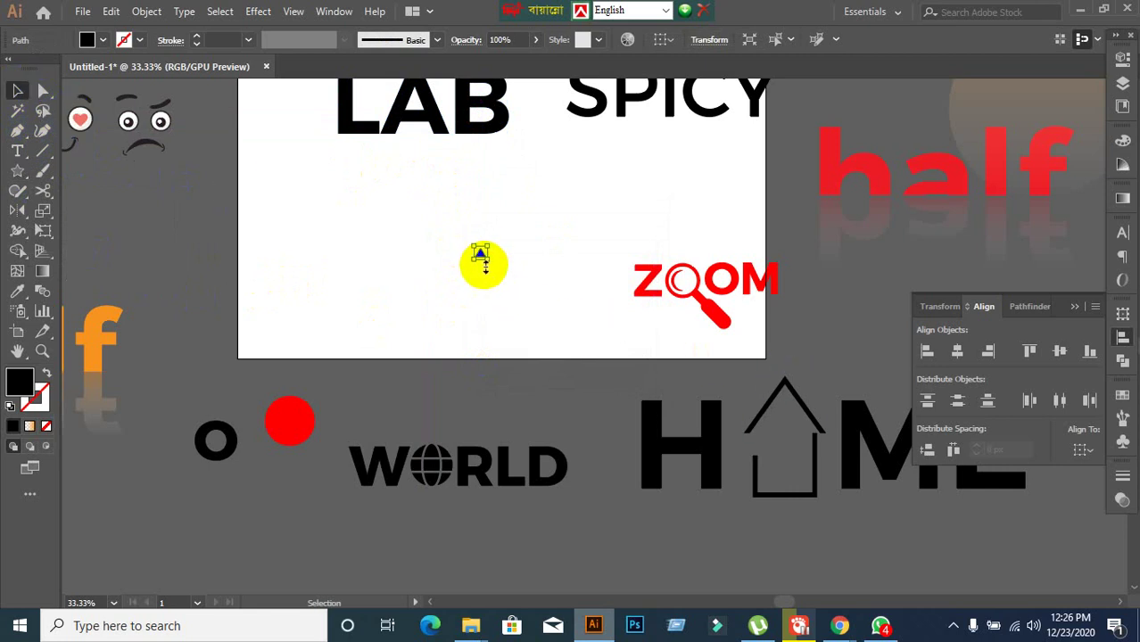
Scale the triangle up proportionally until it is slightly wider than LAB, and centre it in the space below the word
drag(485, 265, 605, 395)
drag(544, 314, 460, 259)
drag(503, 303, 573, 364)
click(527, 257)
drag(483, 349, 485, 295)
click(394, 285)
scroll(479, 301, up, 1)
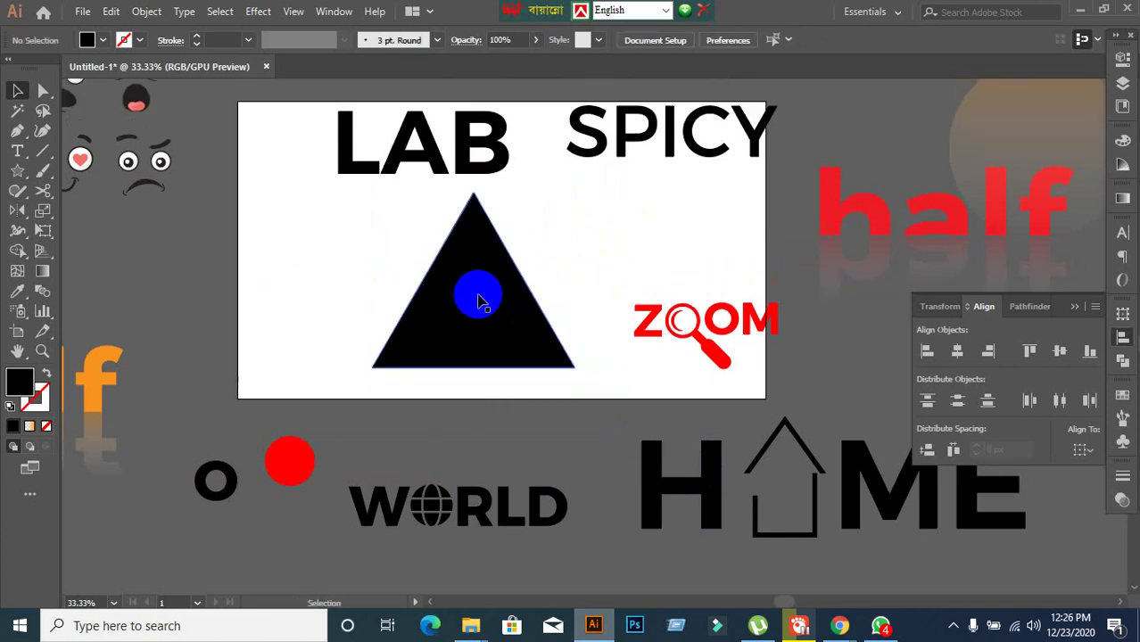
Round all three corners of the triangle by about 53 px and shift it slightly down and left
click(475, 299)
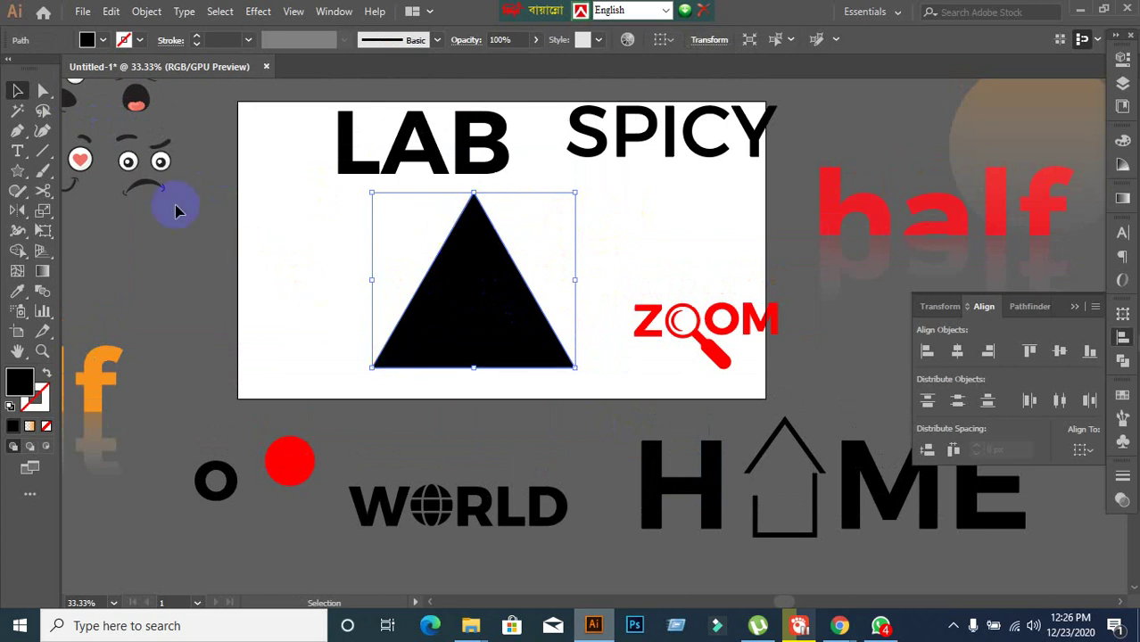
click(50, 96)
click(473, 219)
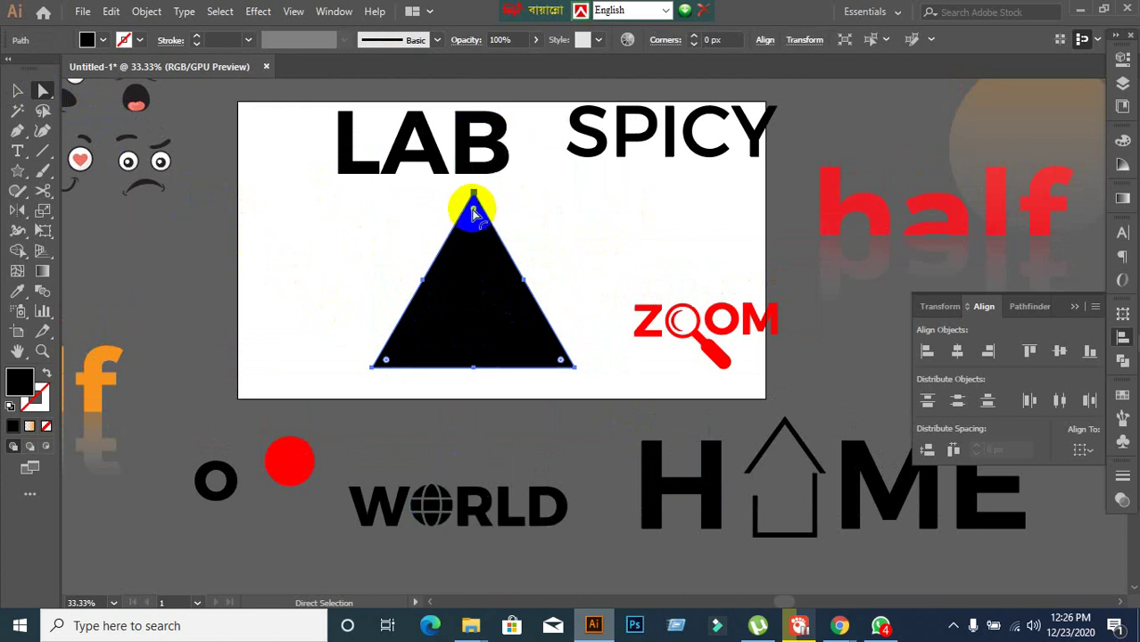
drag(473, 212, 476, 242)
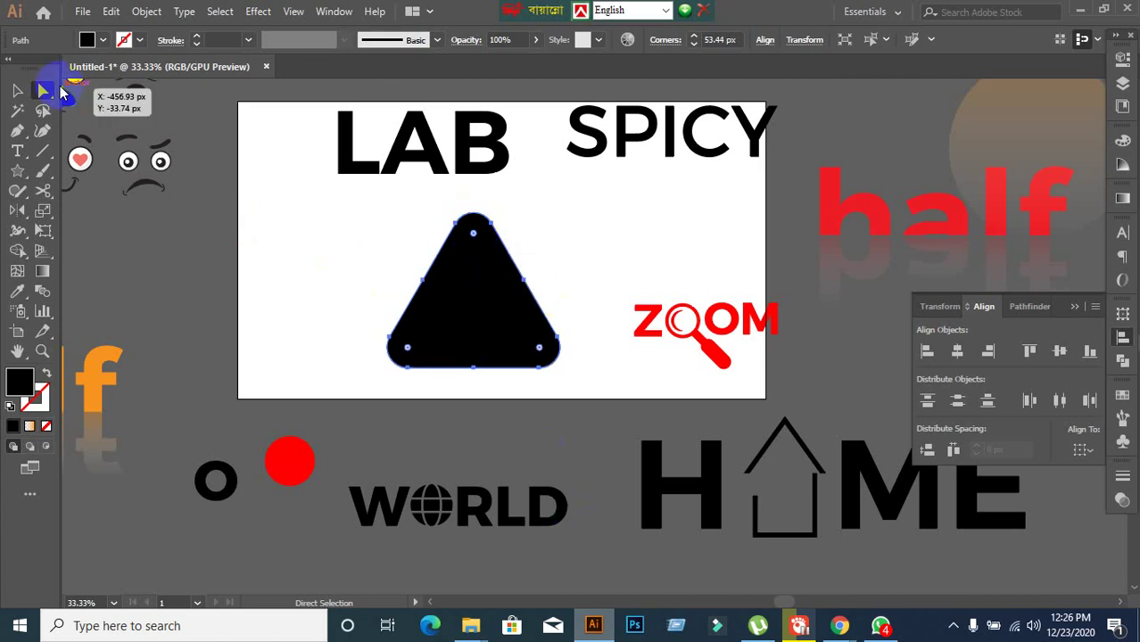
click(19, 91)
click(424, 330)
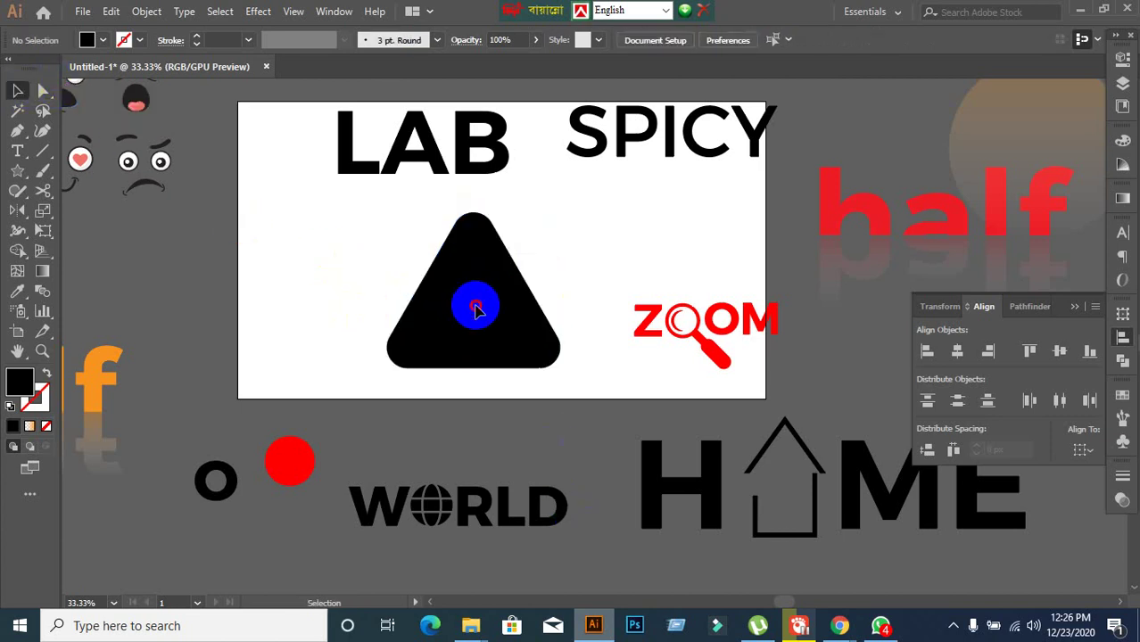
drag(471, 306, 463, 323)
click(268, 236)
Draw a horizontal line across the triangle just below its rounded tip
click(42, 151)
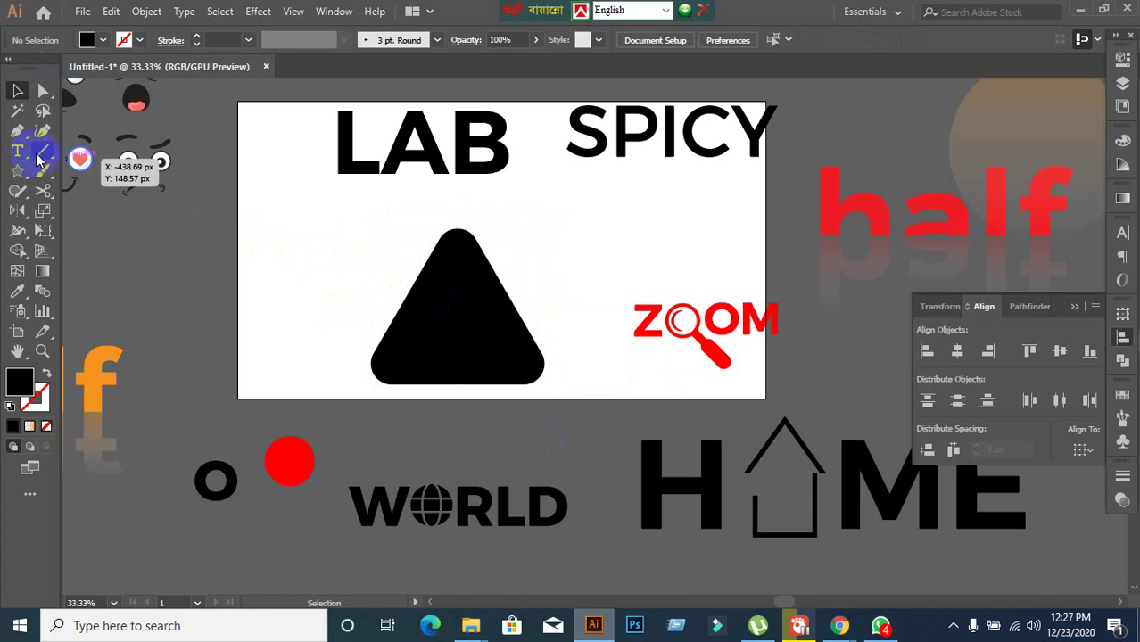
drag(404, 236, 617, 237)
key(ctrl+z)
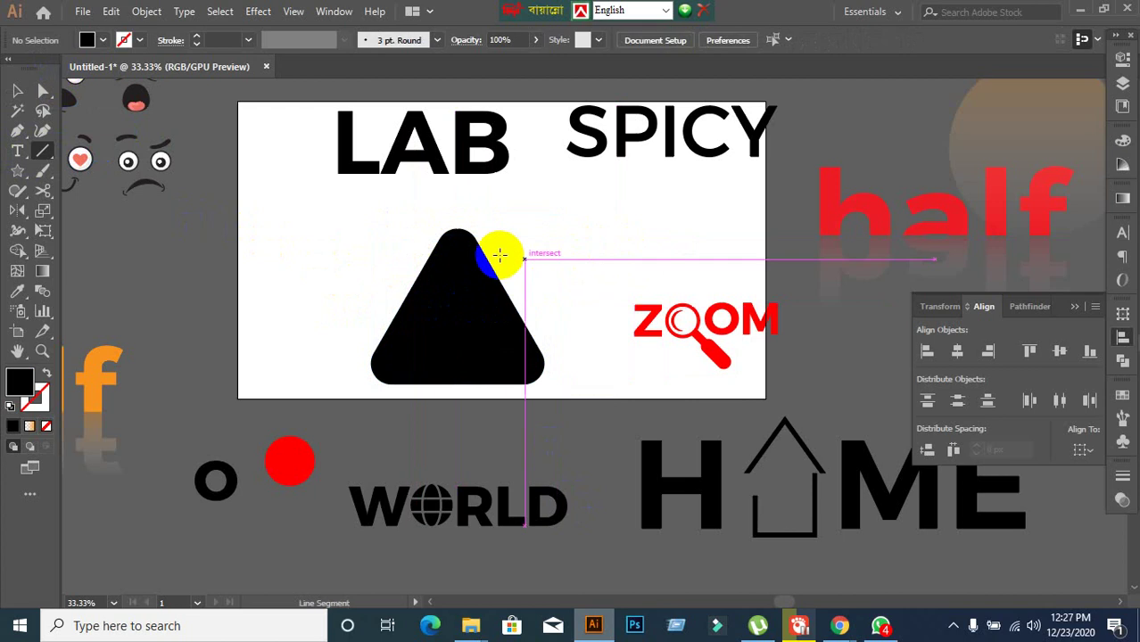
mouse_move(407, 236)
mouse_down()
mouse_move(484, 249)
mouse_move(548, 238)
mouse_up()
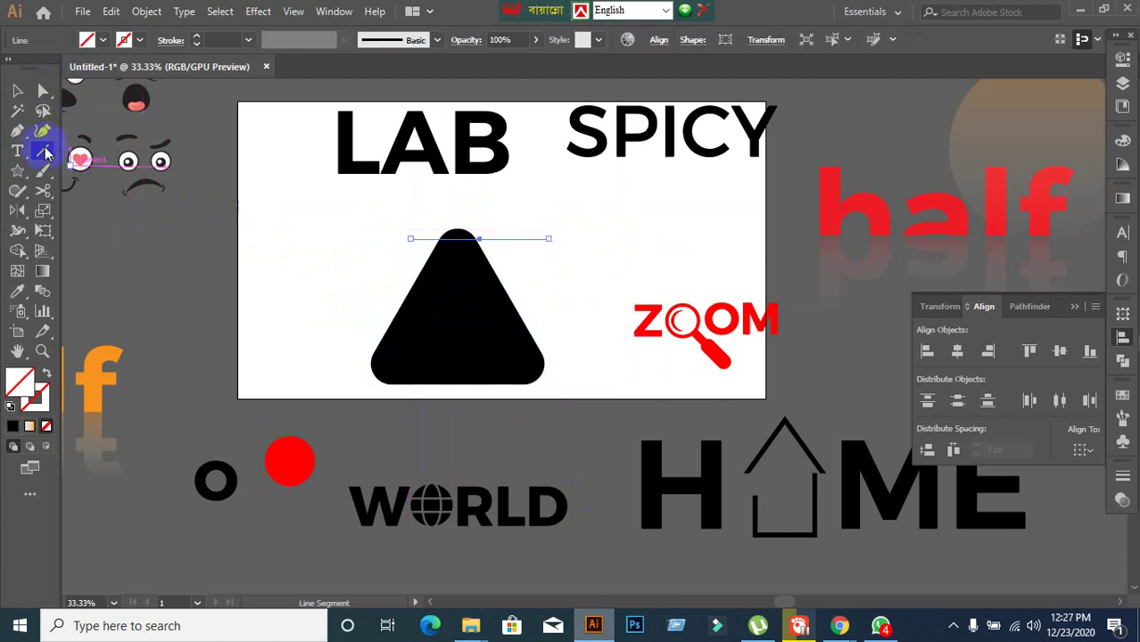
Select the triangle with the line and remove the rounded tip and leftover line using the Shape Builder tool
click(18, 95)
click(492, 319)
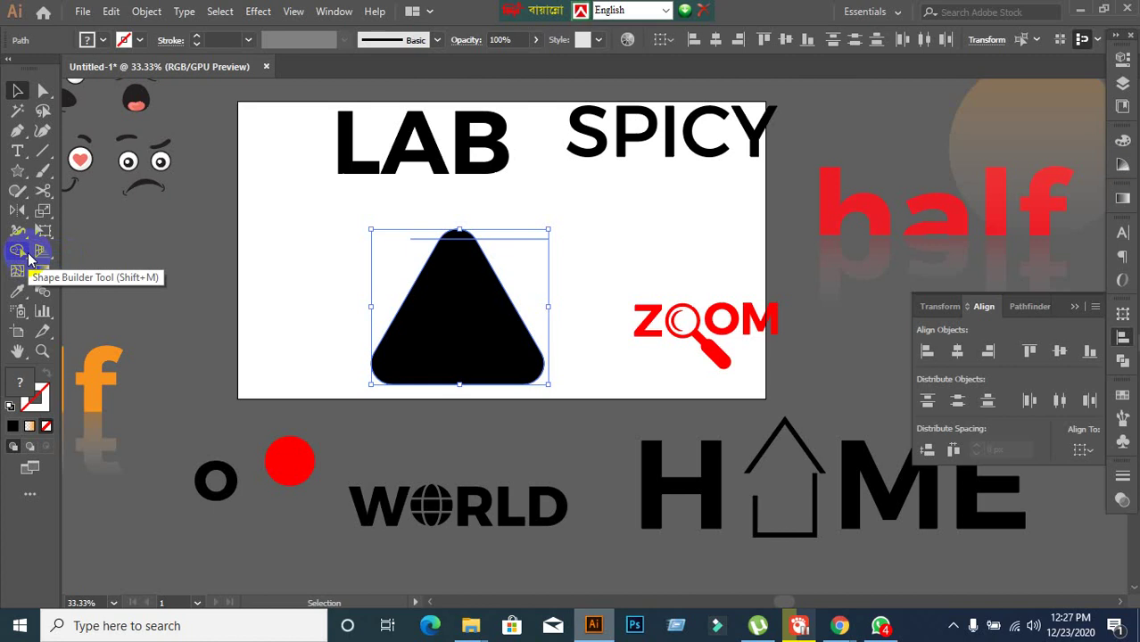
click(27, 256)
scroll(326, 254, up, 1)
alt+click(585, 225)
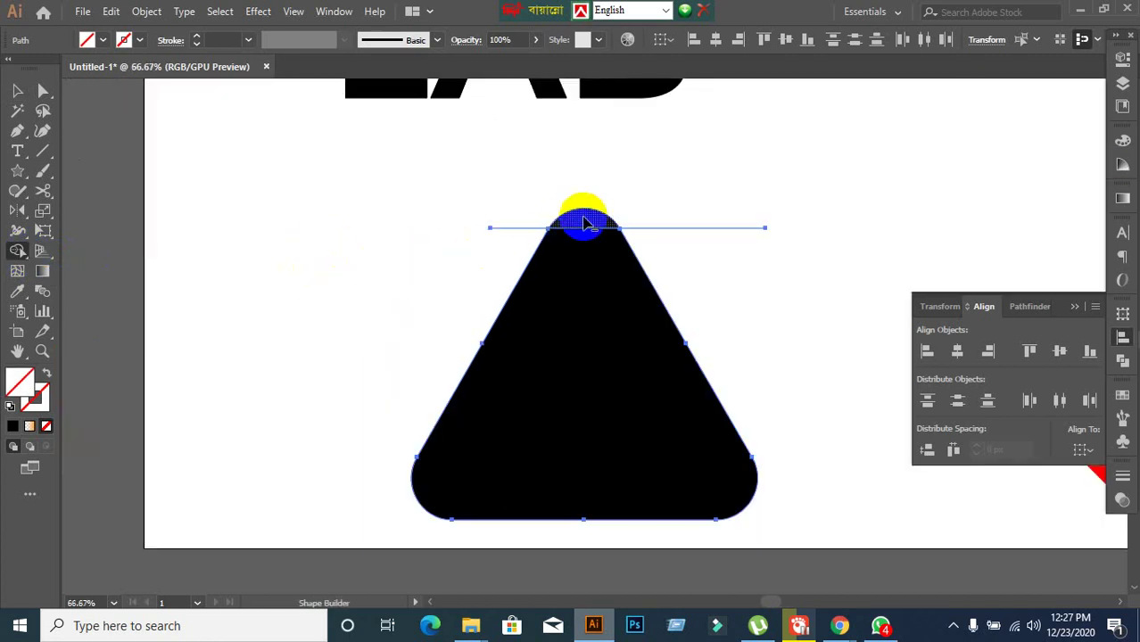
alt+click(689, 227)
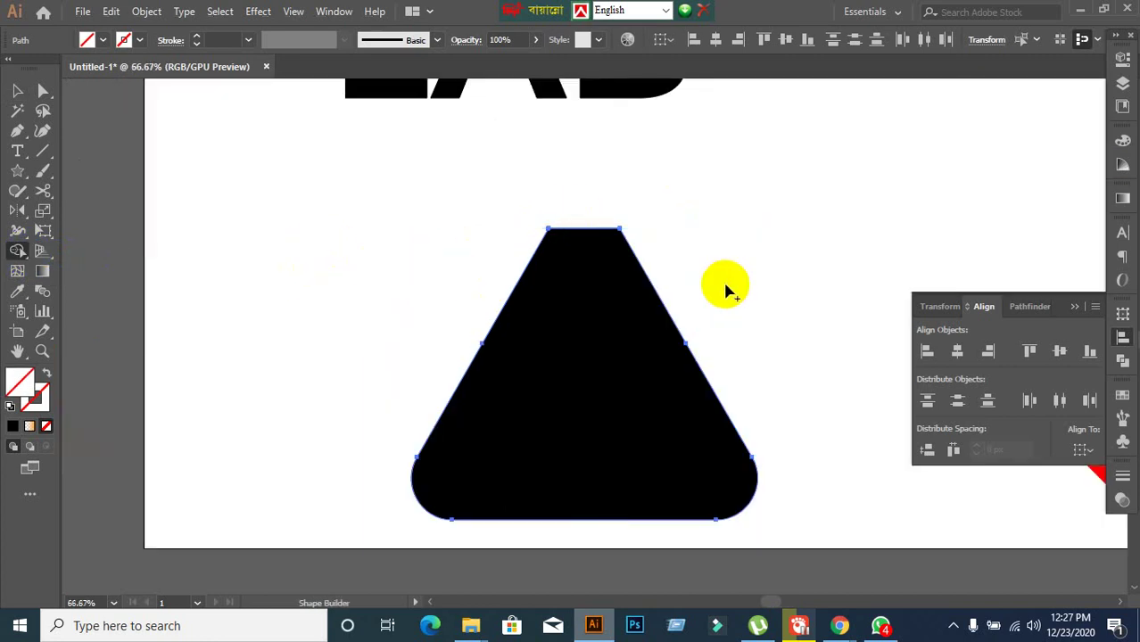
Move the flat-topped flask body down and left to the artboard's lower edge
scroll(722, 279, down, 1)
click(17, 91)
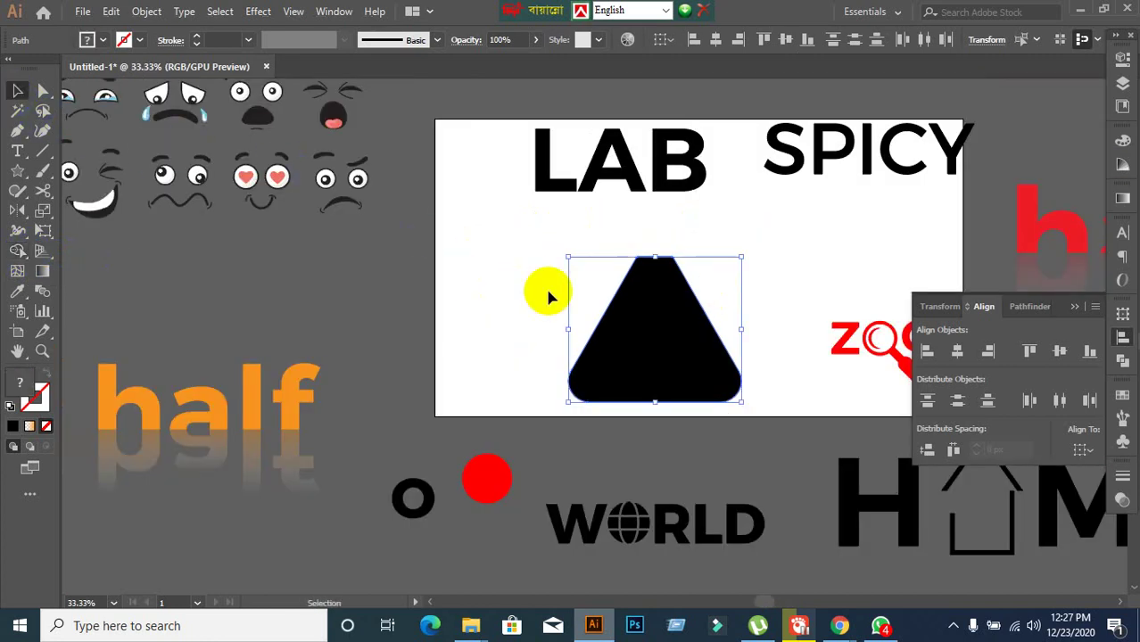
click(551, 339)
drag(642, 346, 578, 381)
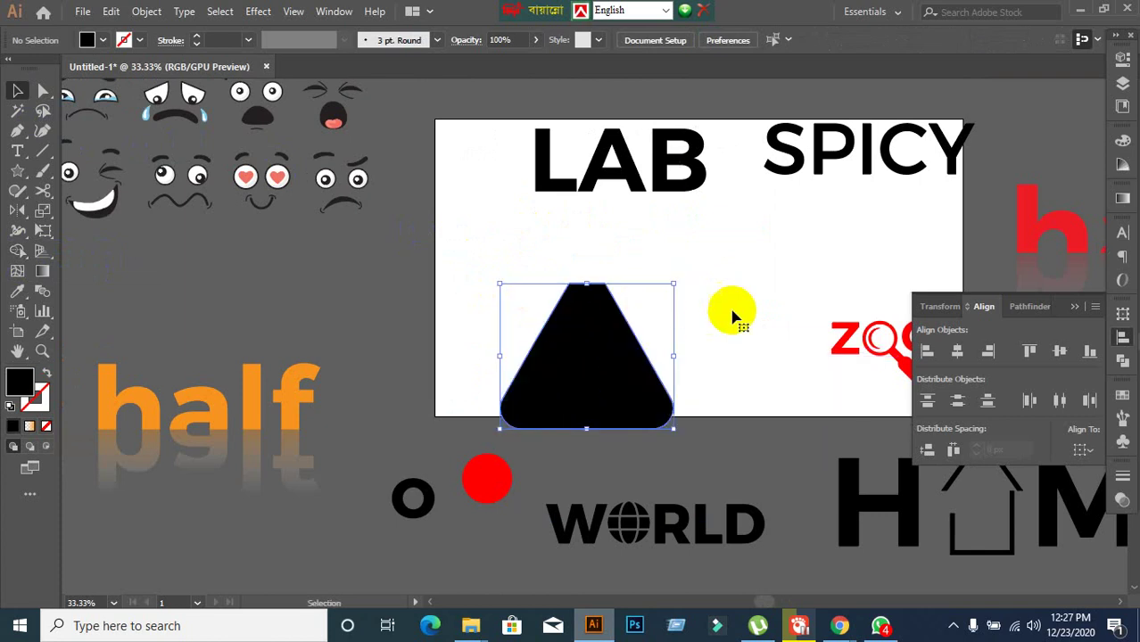
click(733, 310)
Draw a wide, flat black rectangle on the flask body's flat top, shift it right and narrow it to form the rim
scroll(733, 310, up, 1)
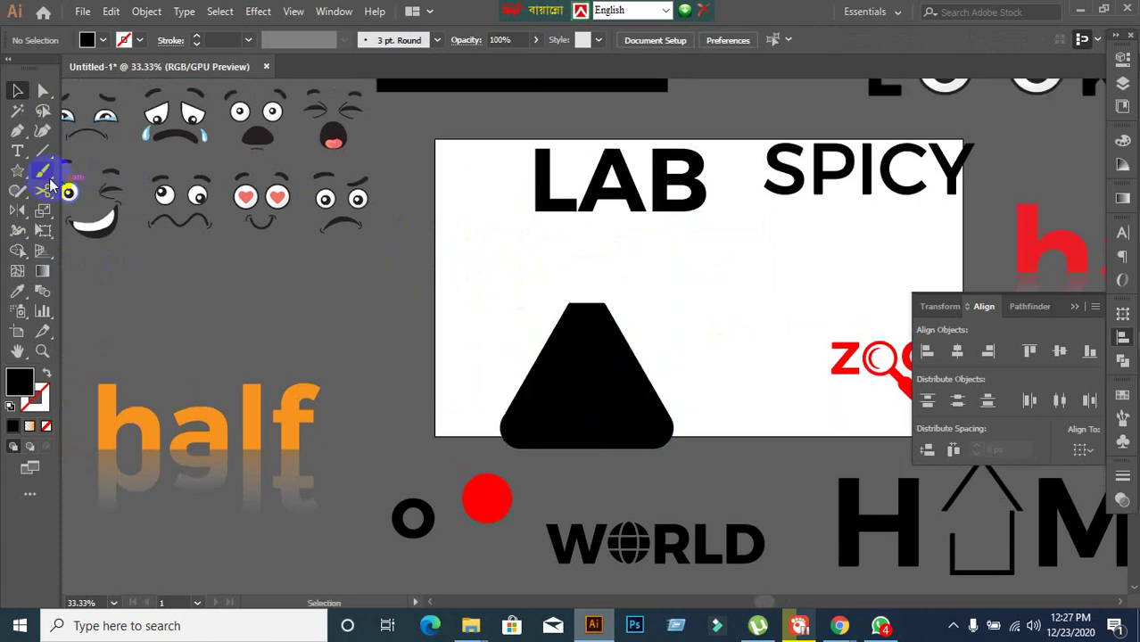
drag(27, 178, 105, 169)
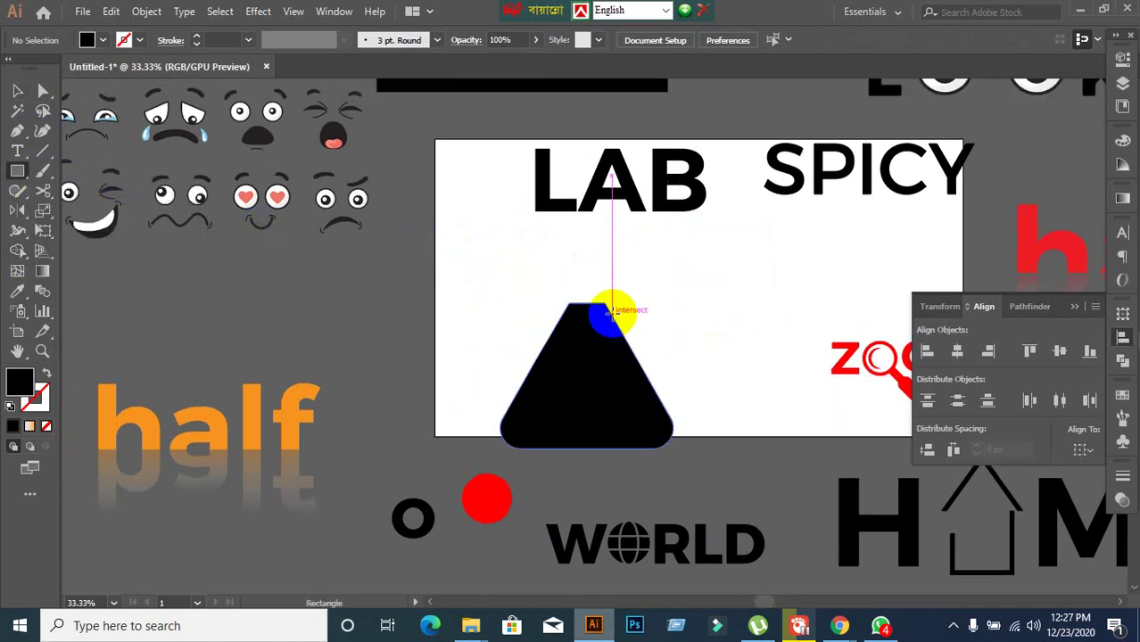
drag(518, 279, 629, 303)
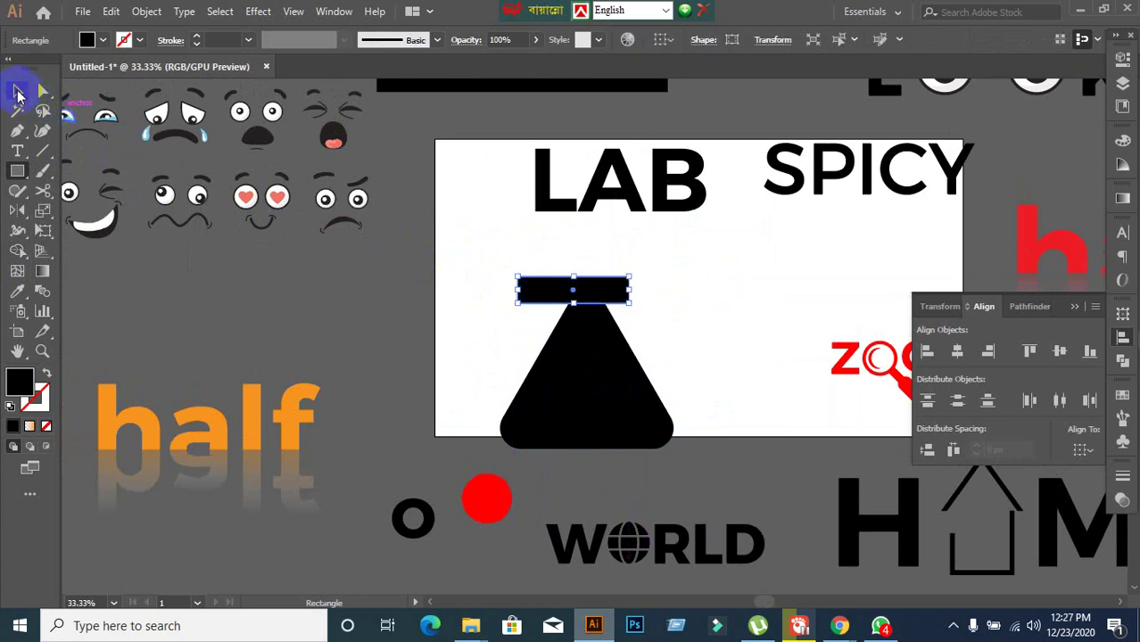
click(17, 90)
drag(534, 287, 559, 280)
mouse_move(636, 292)
mouse_down()
mouse_move(609, 290)
mouse_move(645, 290)
mouse_move(636, 291)
mouse_up()
click(664, 310)
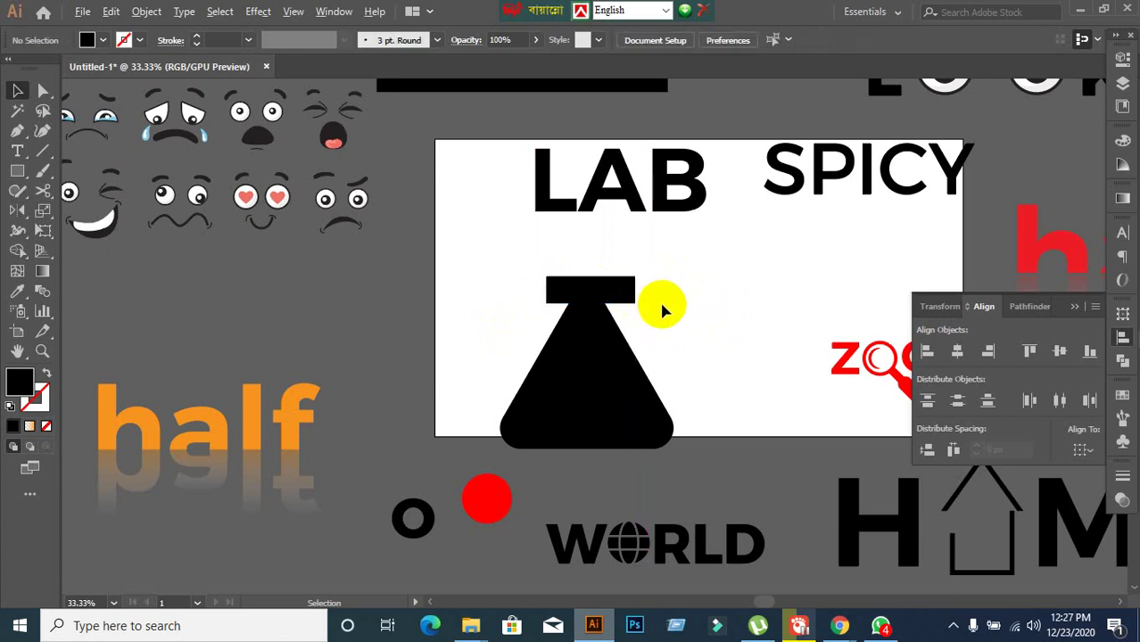
Shorten the rim rectangle from its right end until it roughly matches the flask neck's centre
scroll(664, 310, up, 1)
click(623, 290)
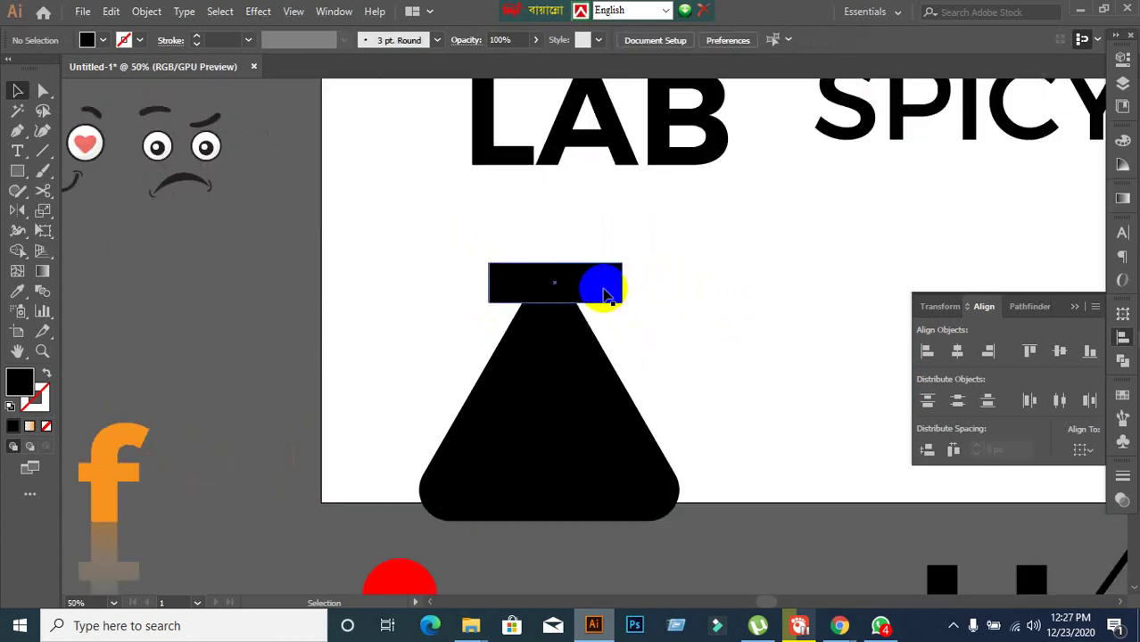
click(604, 294)
drag(625, 283, 611, 284)
click(729, 339)
click(598, 300)
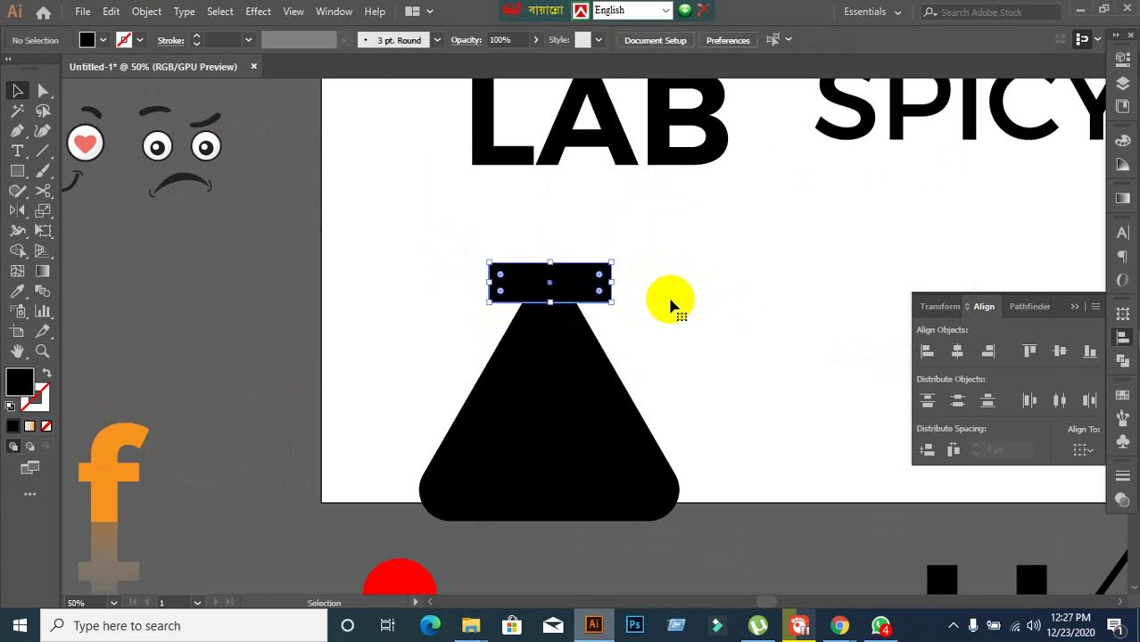
drag(609, 282, 602, 286)
click(460, 328)
Select the rim rectangle and the flask body and align their horizontal centres relative to the selection
drag(416, 235, 648, 453)
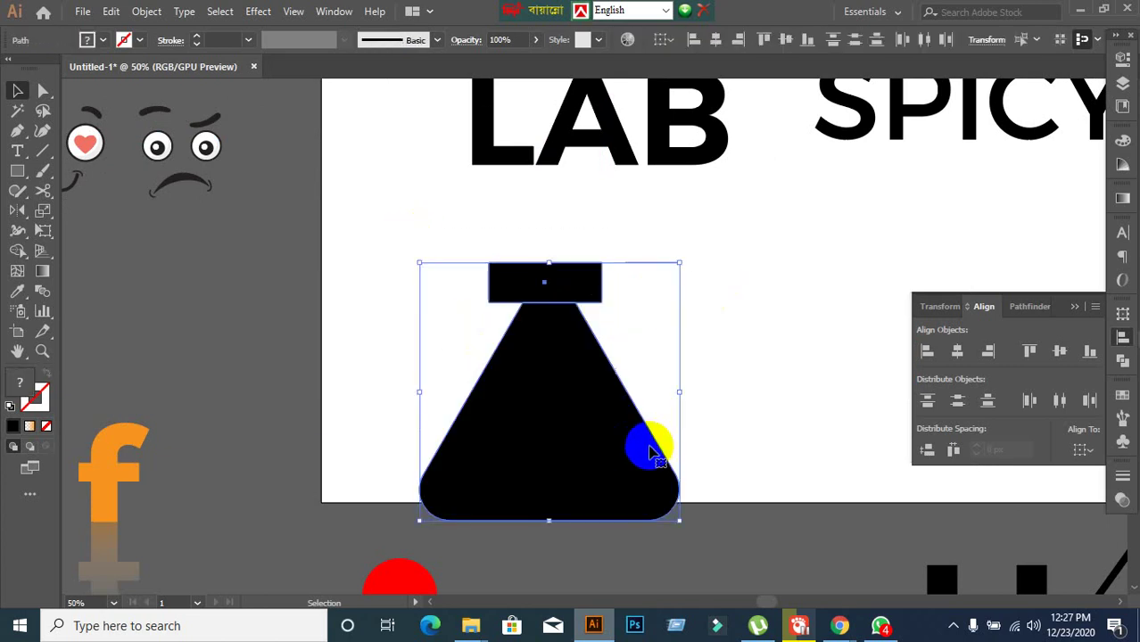
click(933, 363)
key(ctrl+z)
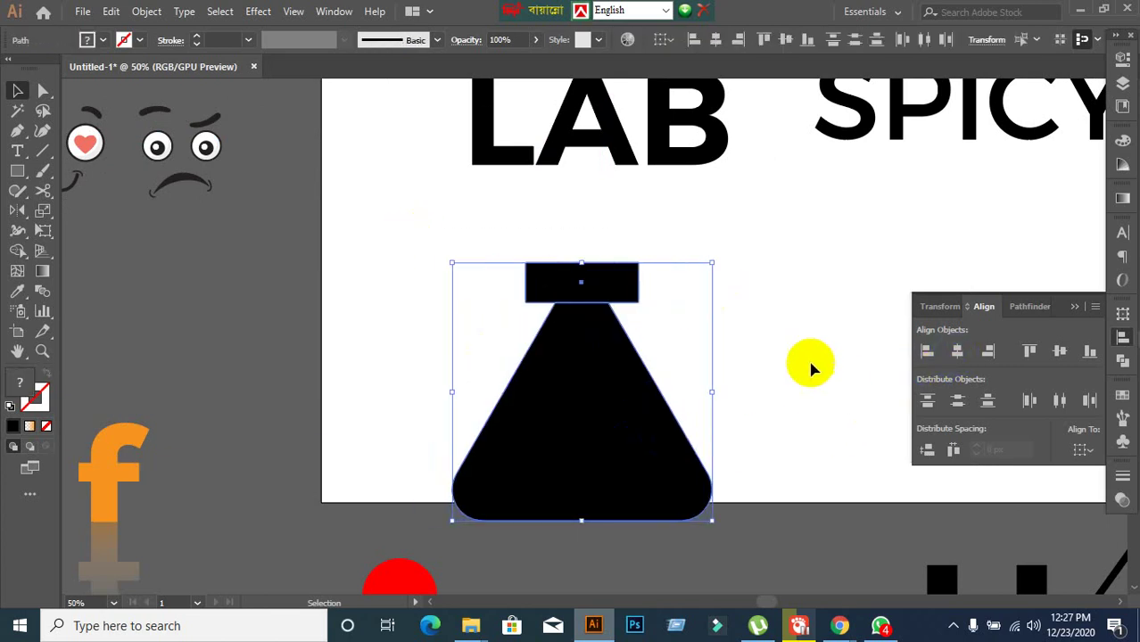
key(ctrl+z)
key(ctrl+shift+z)
key(ctrl+shift+z)
click(1081, 451)
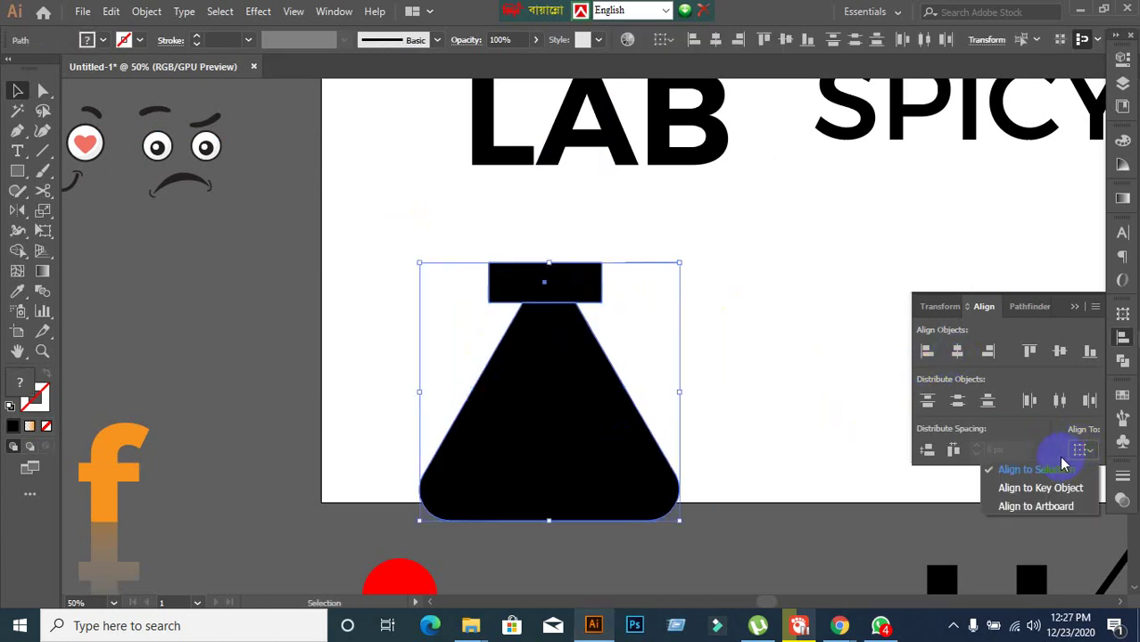
click(1036, 471)
click(957, 350)
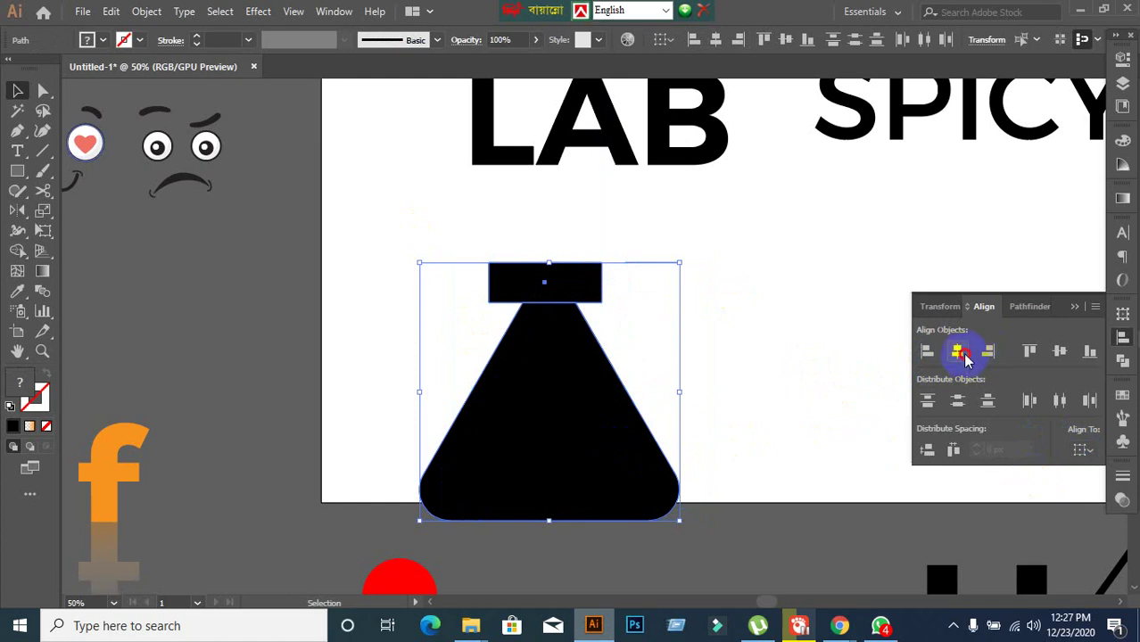
Move the centred flask up and slightly right so that its base sits inside the artboard
drag(644, 432, 673, 403)
click(753, 395)
scroll(785, 380, down, 1)
click(783, 334)
Fully round all four corners of the rim rectangle on top of the flask
click(673, 298)
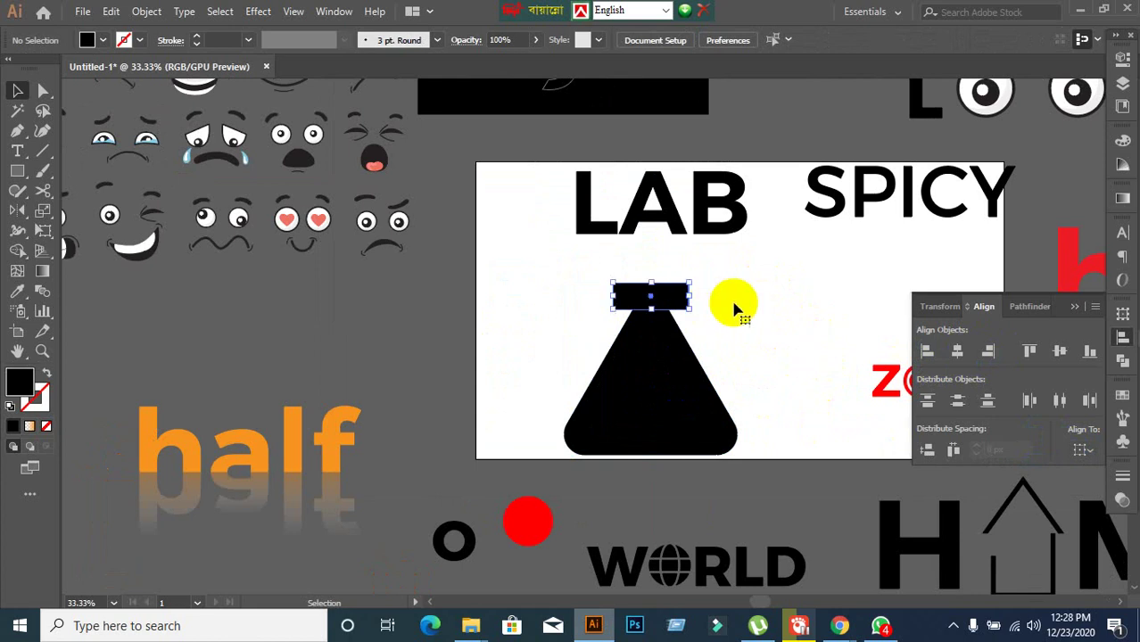
scroll(734, 303, up, 1)
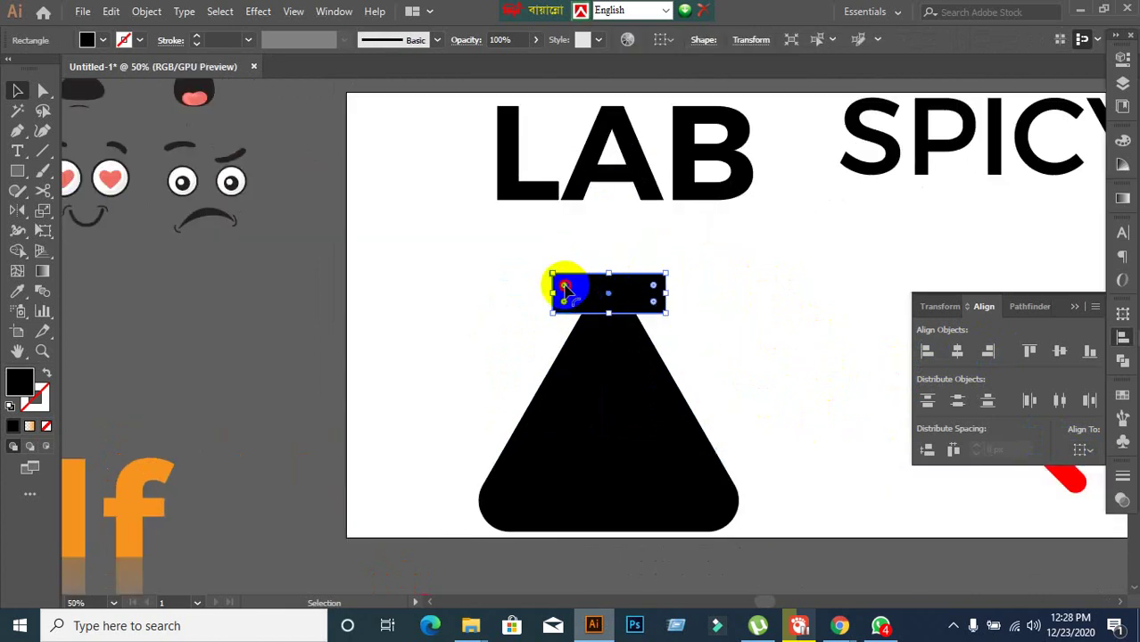
drag(564, 288, 566, 295)
click(725, 348)
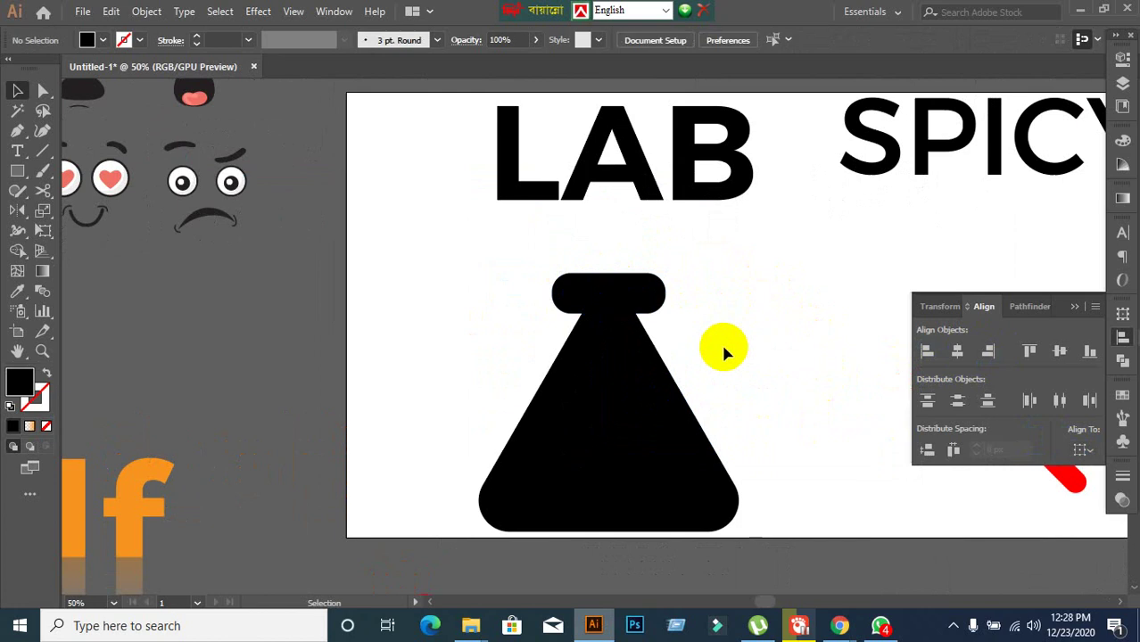
Move the red circle below the artboard a little further down
scroll(718, 349, down, 1)
click(687, 445)
drag(522, 529, 522, 578)
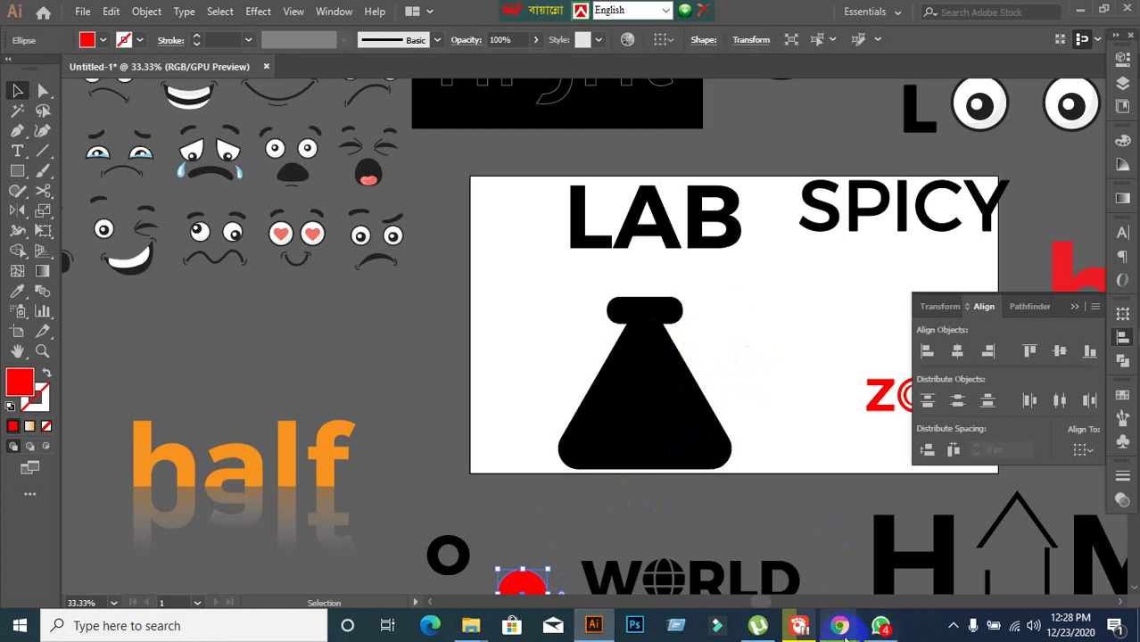
Switch to Chrome, search Google Images for "lab" and look through the pictures for flask references
mouse_move(840, 626)
click(741, 581)
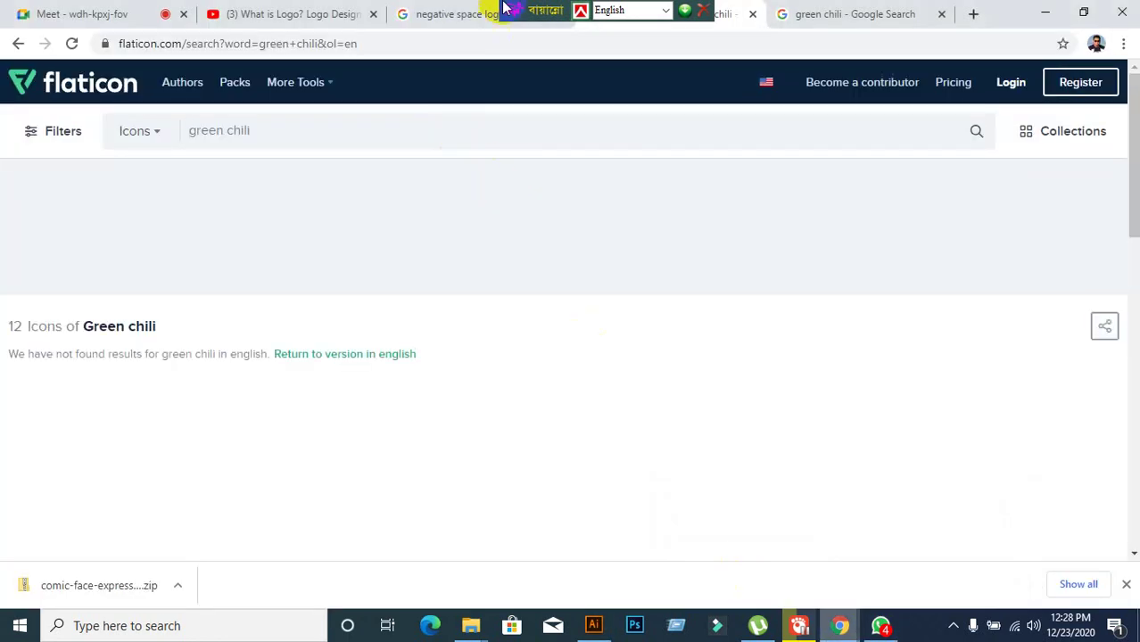
drag(508, 14, 109, 7)
click(463, 18)
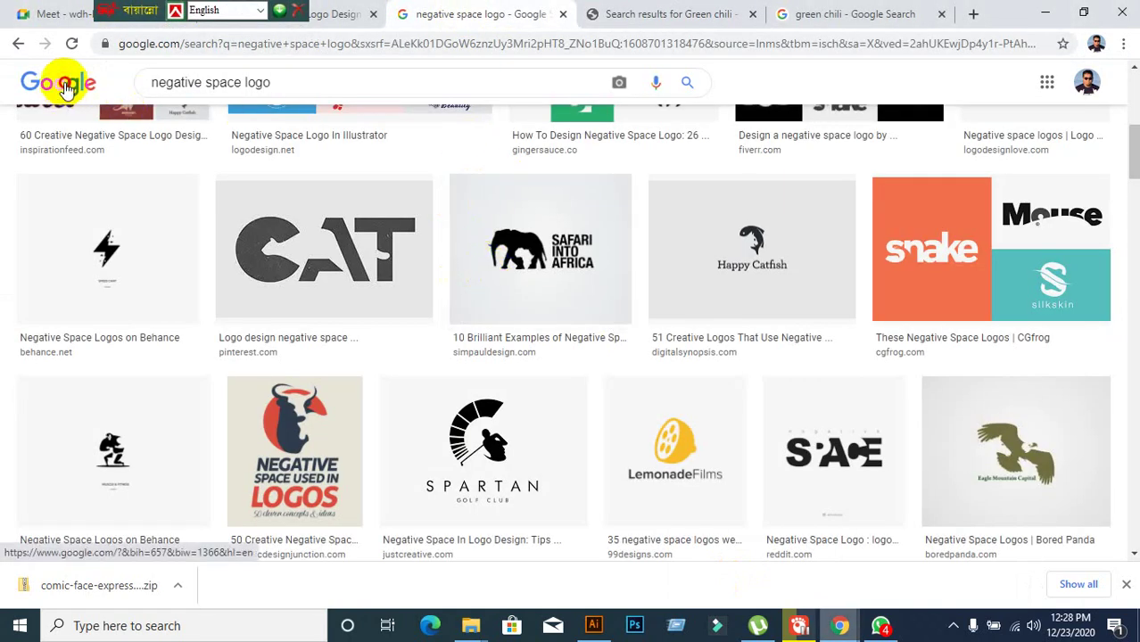
click(205, 129)
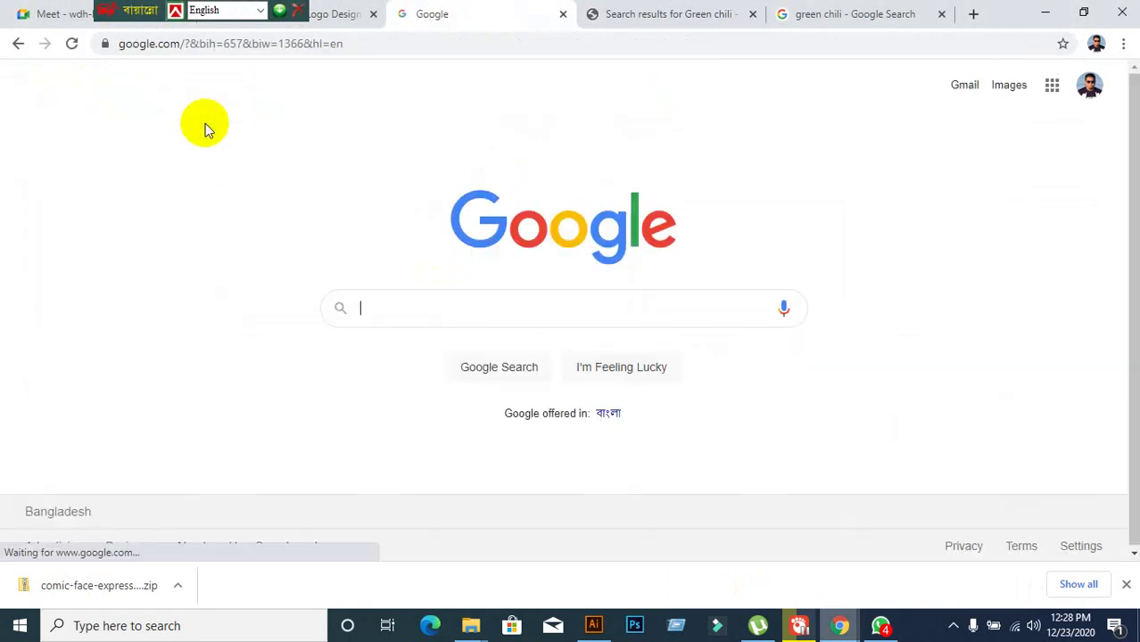
text(ab)
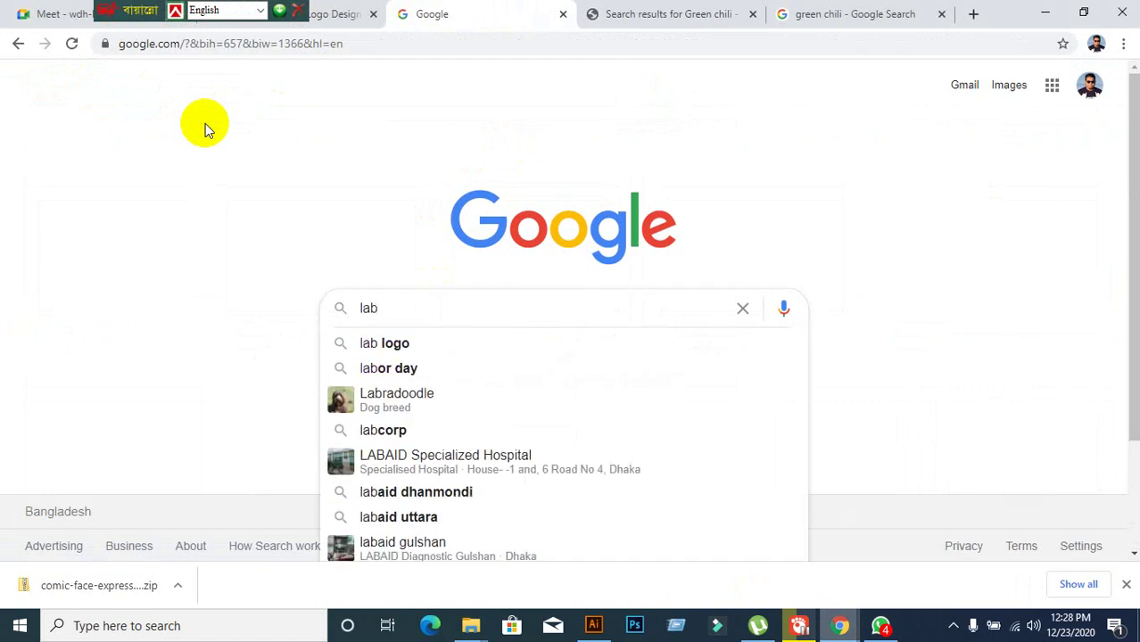
key(Return)
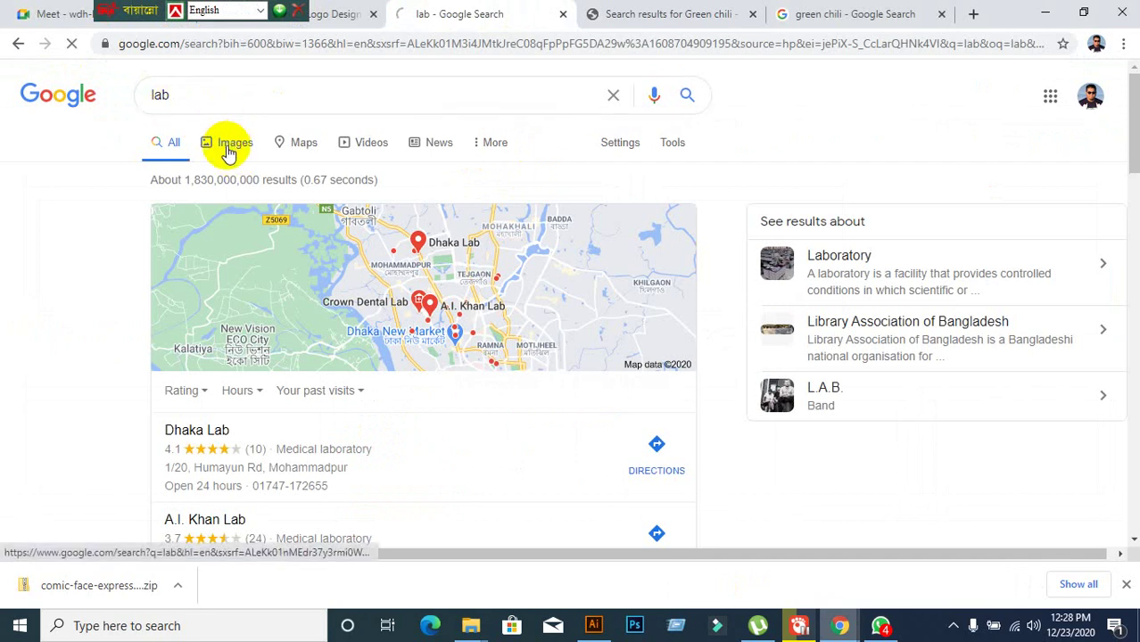
click(229, 154)
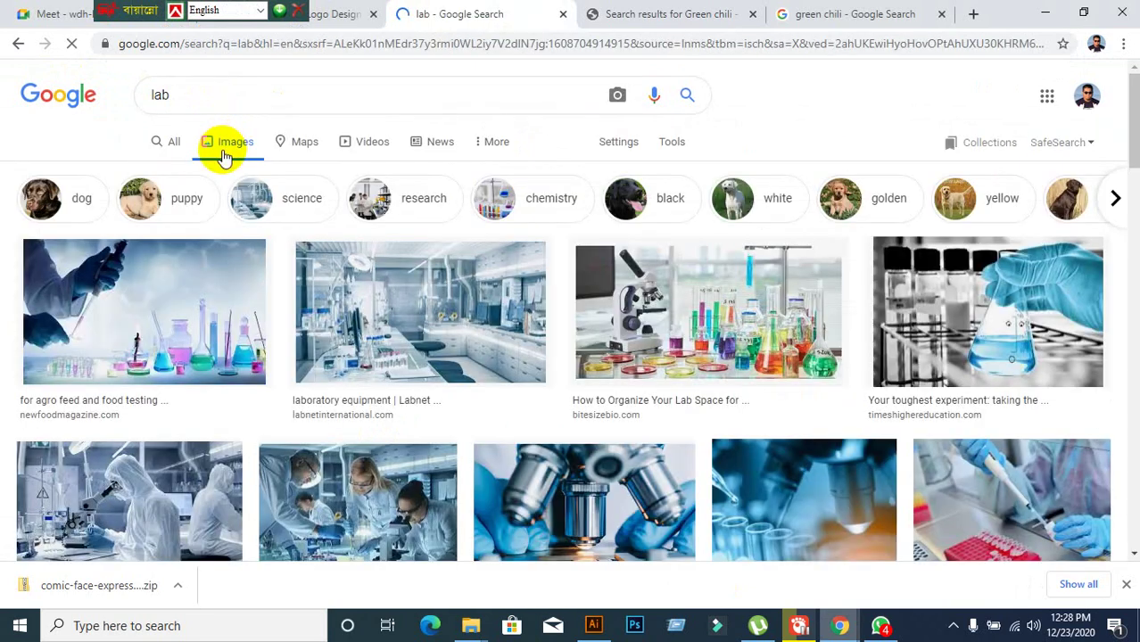
scroll(268, 165, down, 5)
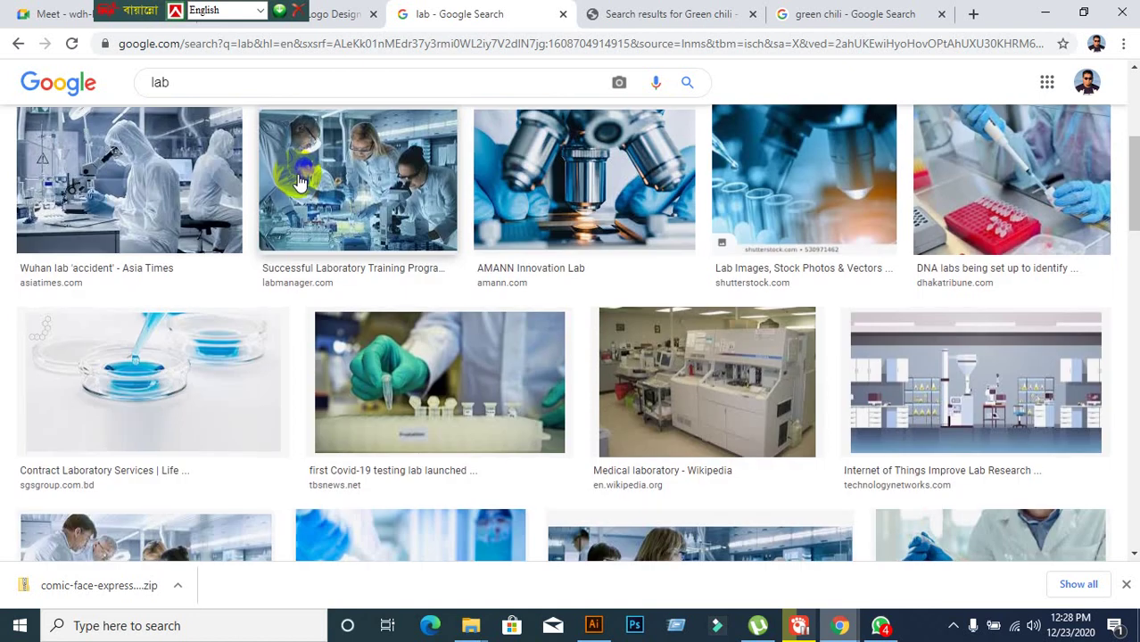
scroll(299, 182, down, 7)
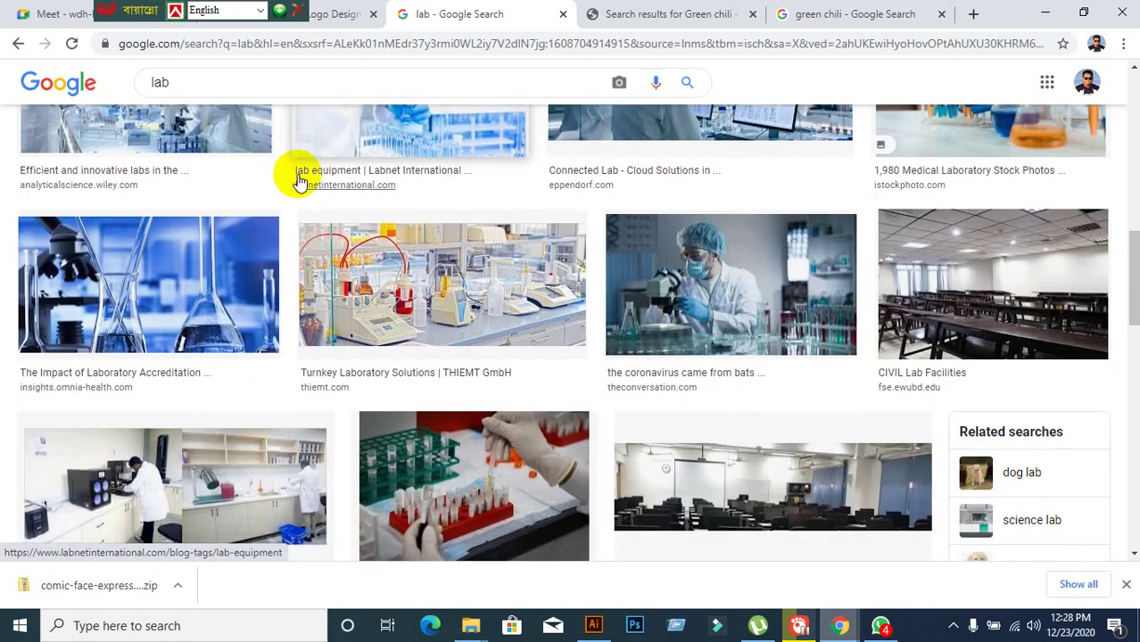
scroll(300, 168, up, 6)
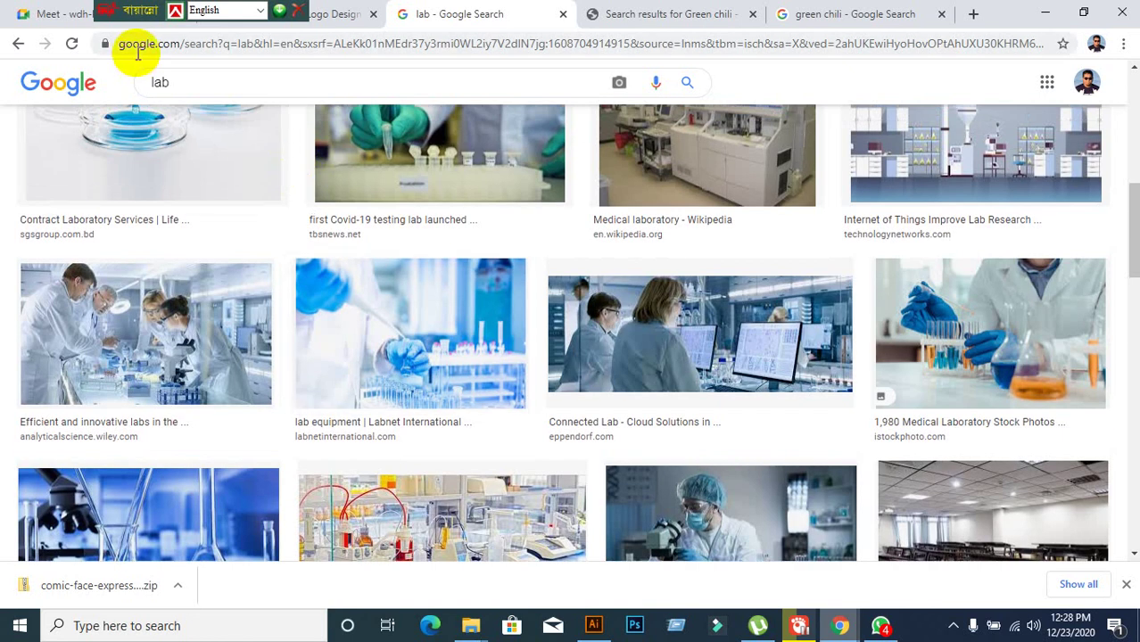
Search Google Images for "lab material" and examine the lab equipment pictures, including Freepik's vector set, for flask shapes
click(211, 81)
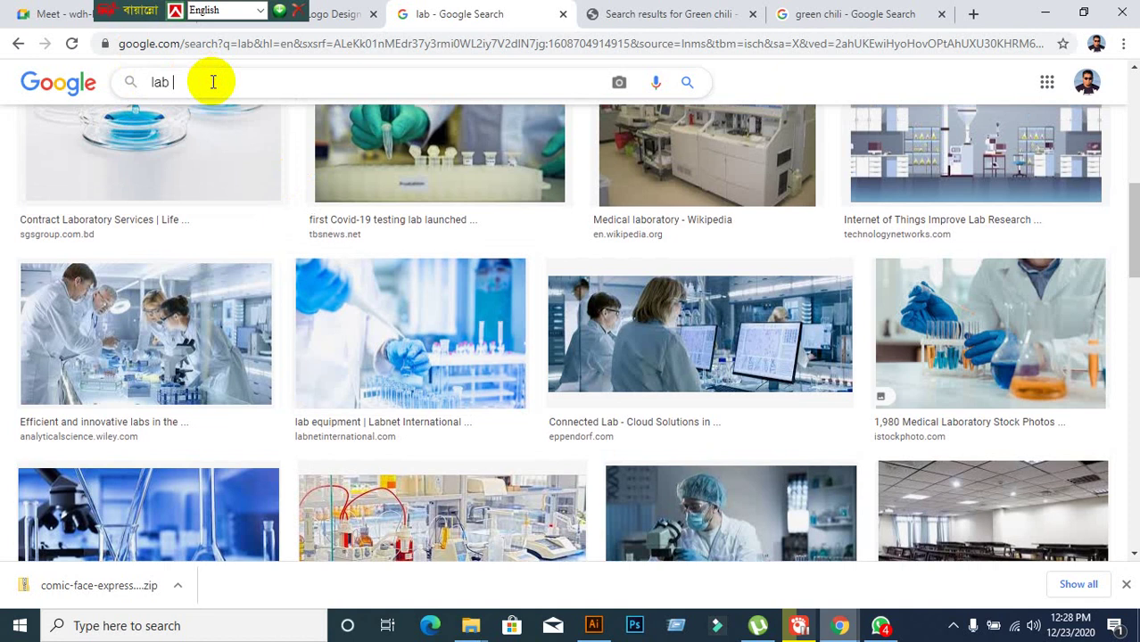
text(mate)
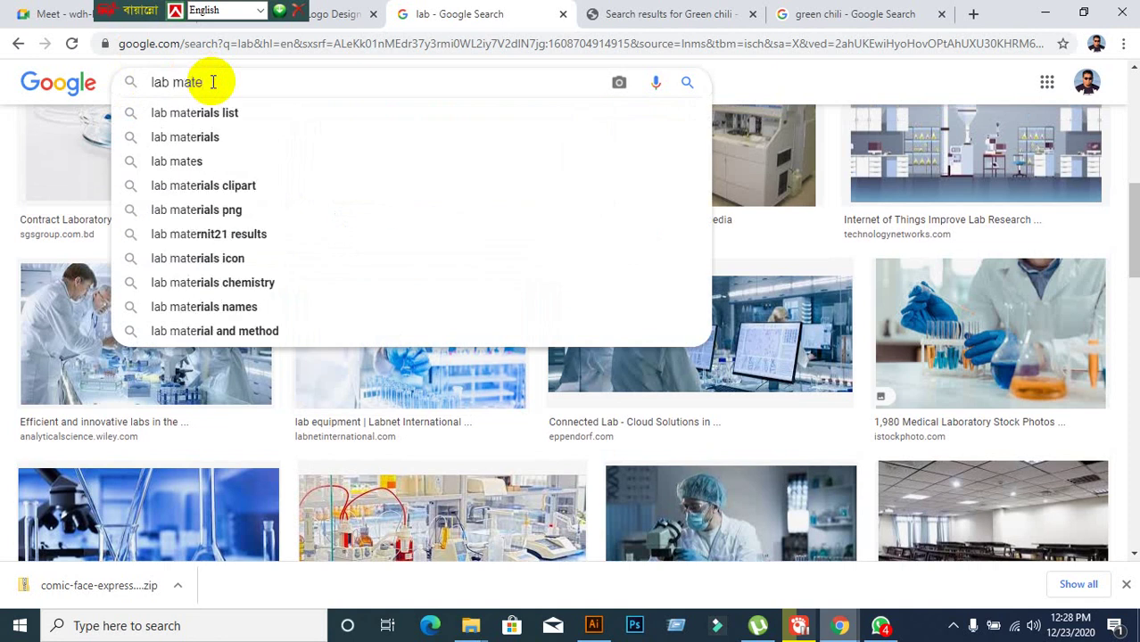
text(rial)
key(Return)
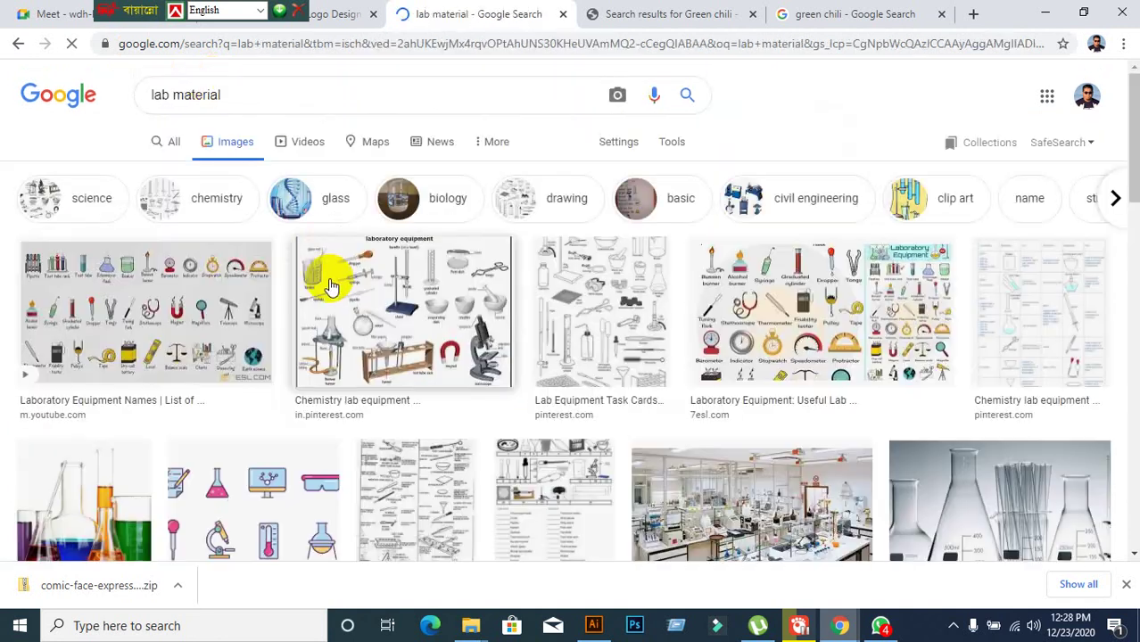
scroll(282, 356, down, 1)
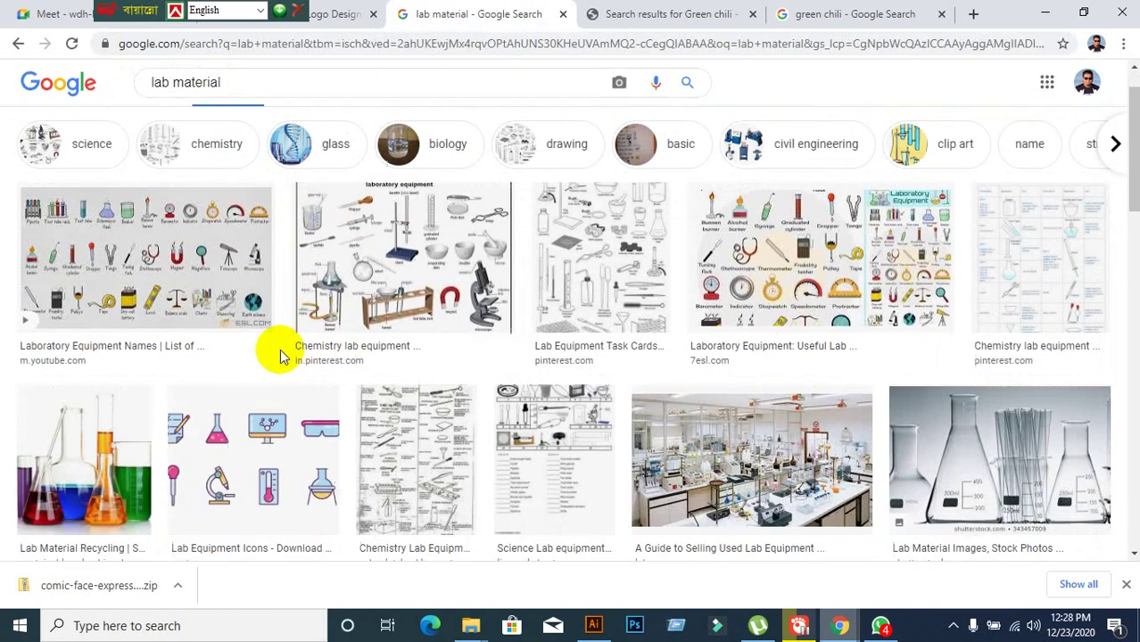
scroll(916, 399, down, 2)
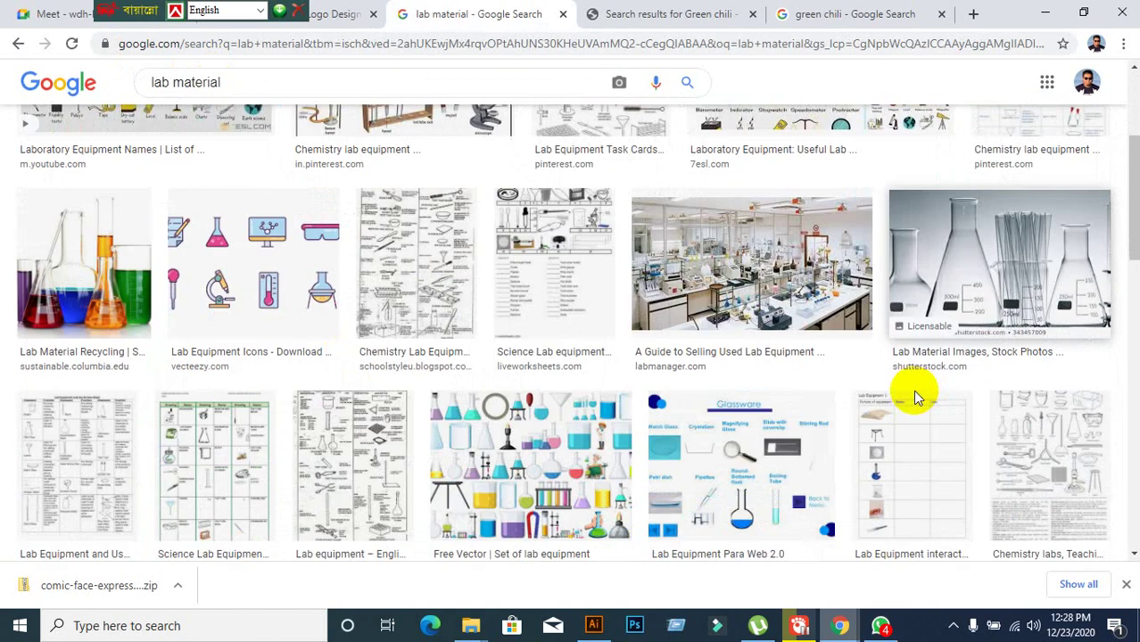
click(633, 474)
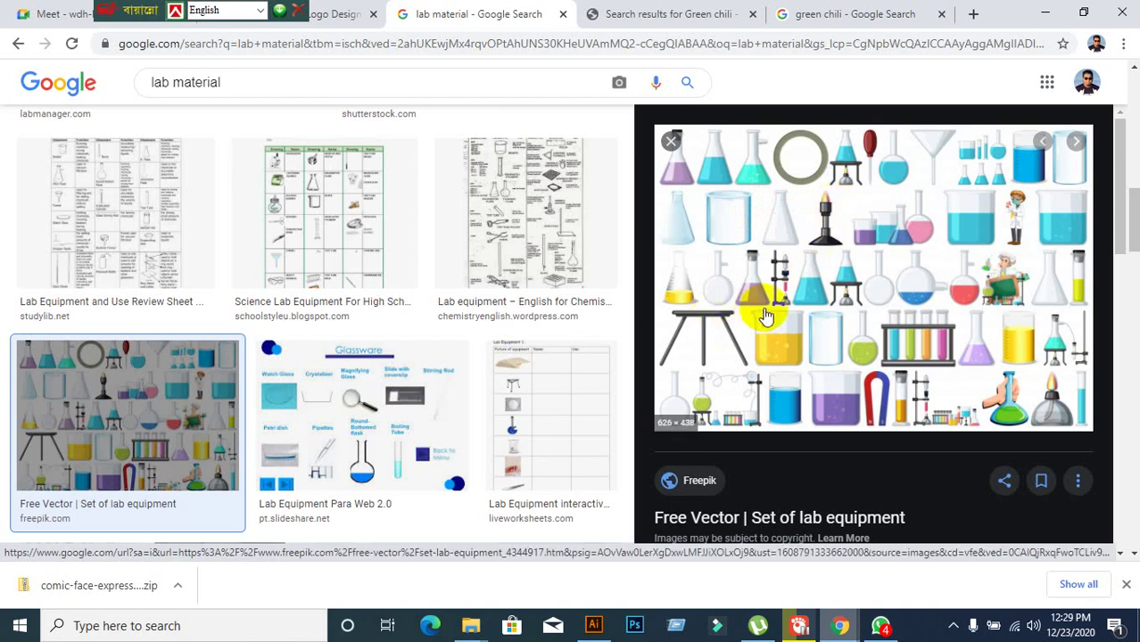
click(669, 143)
scroll(624, 384, down, 2)
scroll(649, 397, up, 2)
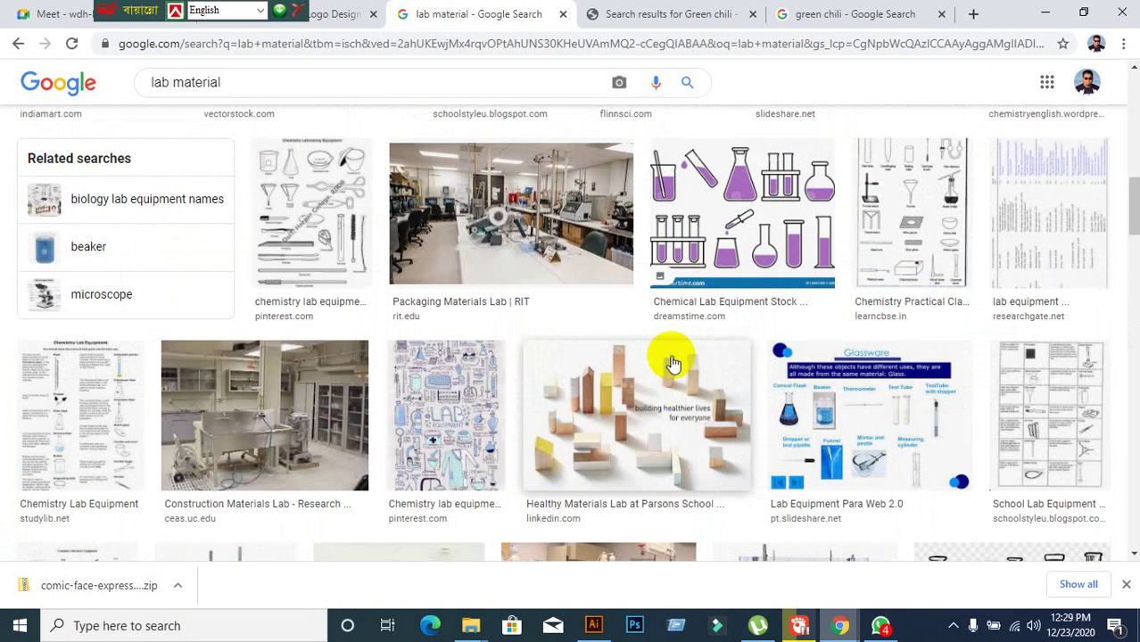
scroll(678, 331, up, 1)
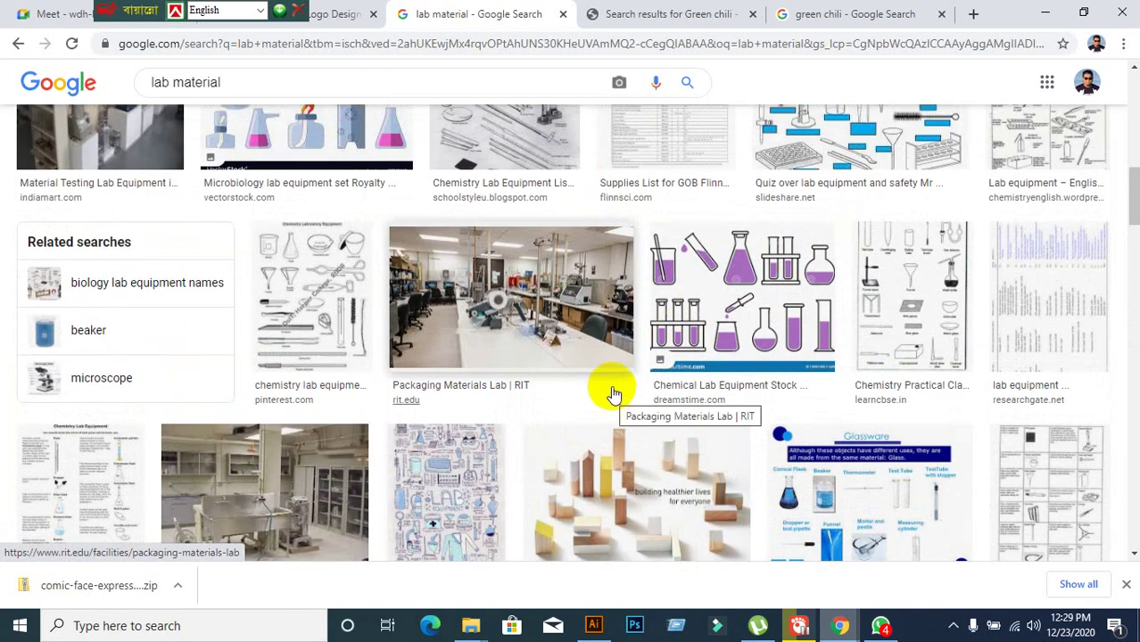
Return to Illustrator and move the rounded rim off the flask body to the empty area at its upper right
click(593, 626)
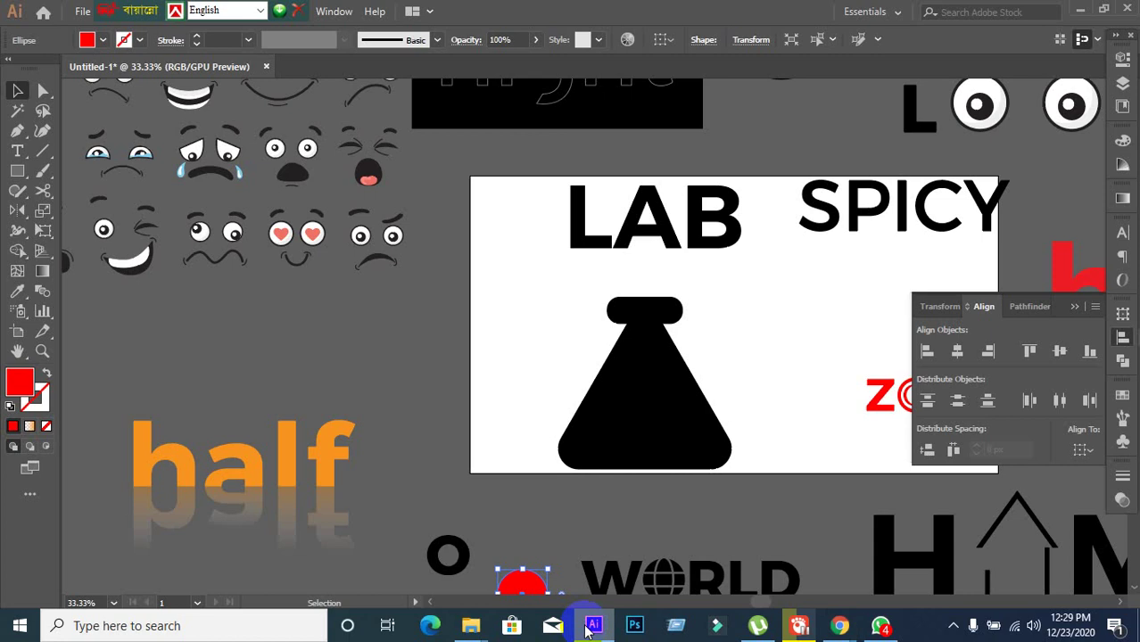
click(674, 312)
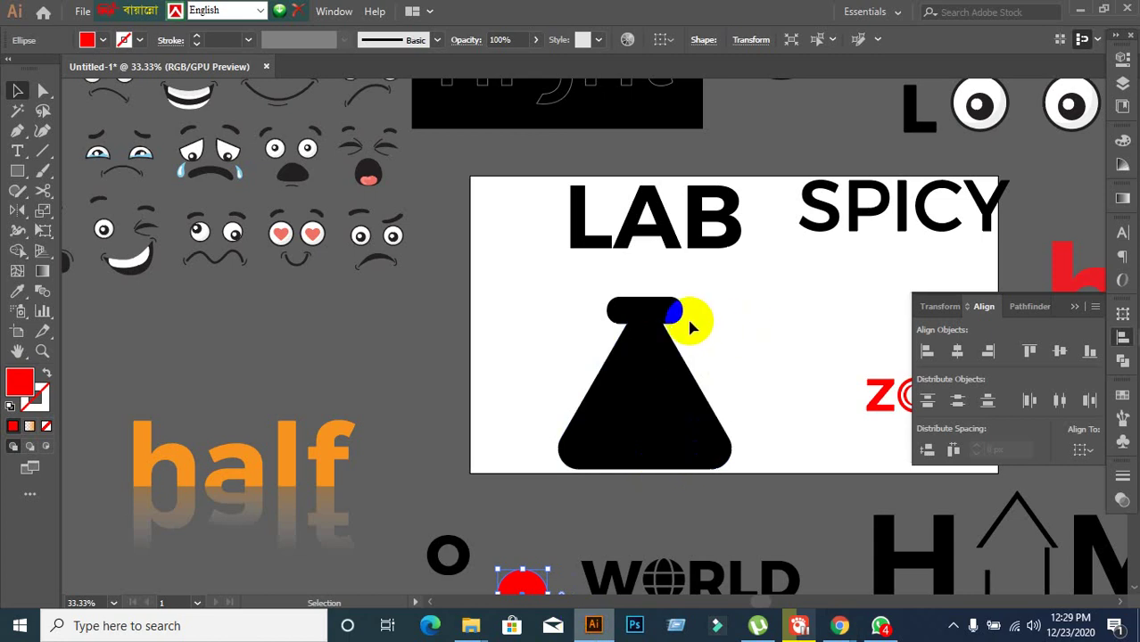
drag(667, 327, 769, 313)
scroll(682, 353, up, 1)
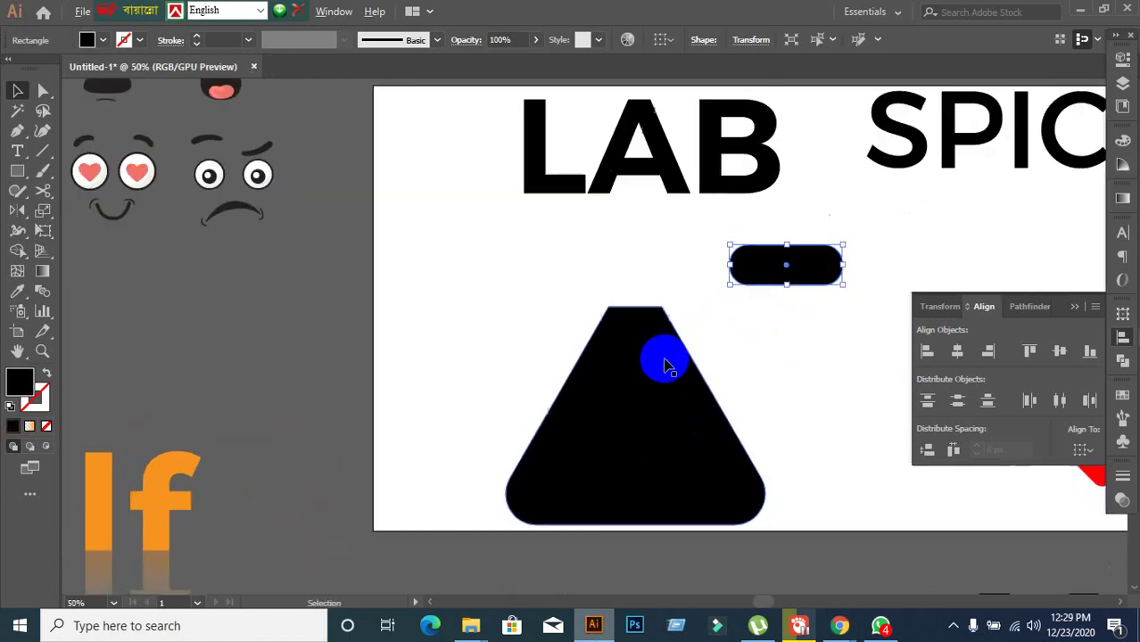
click(632, 337)
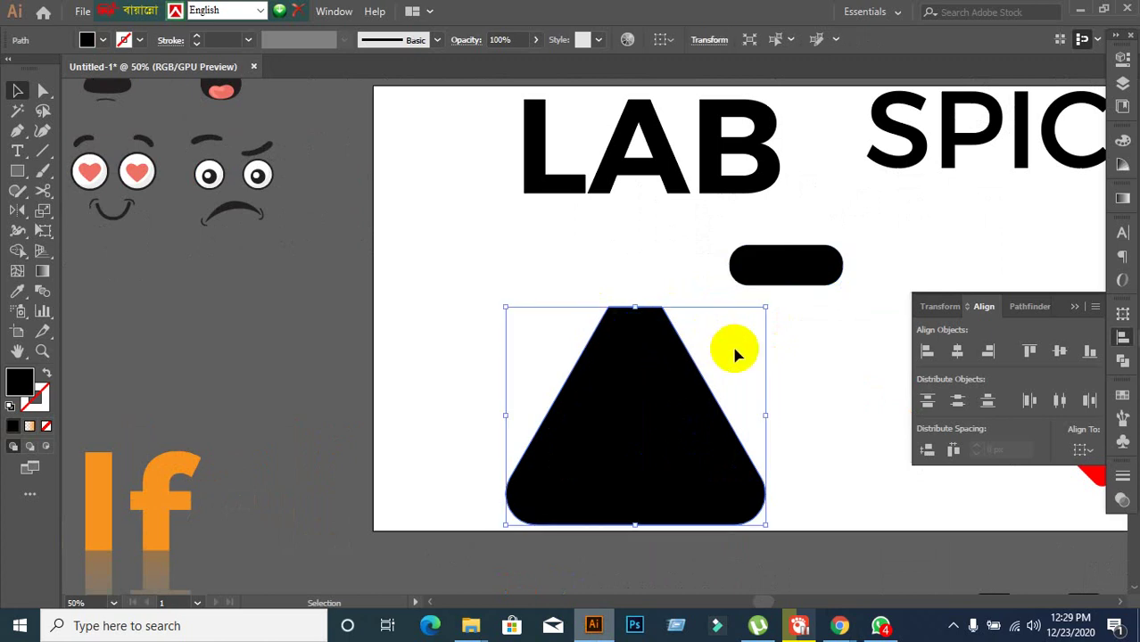
click(641, 327)
click(859, 348)
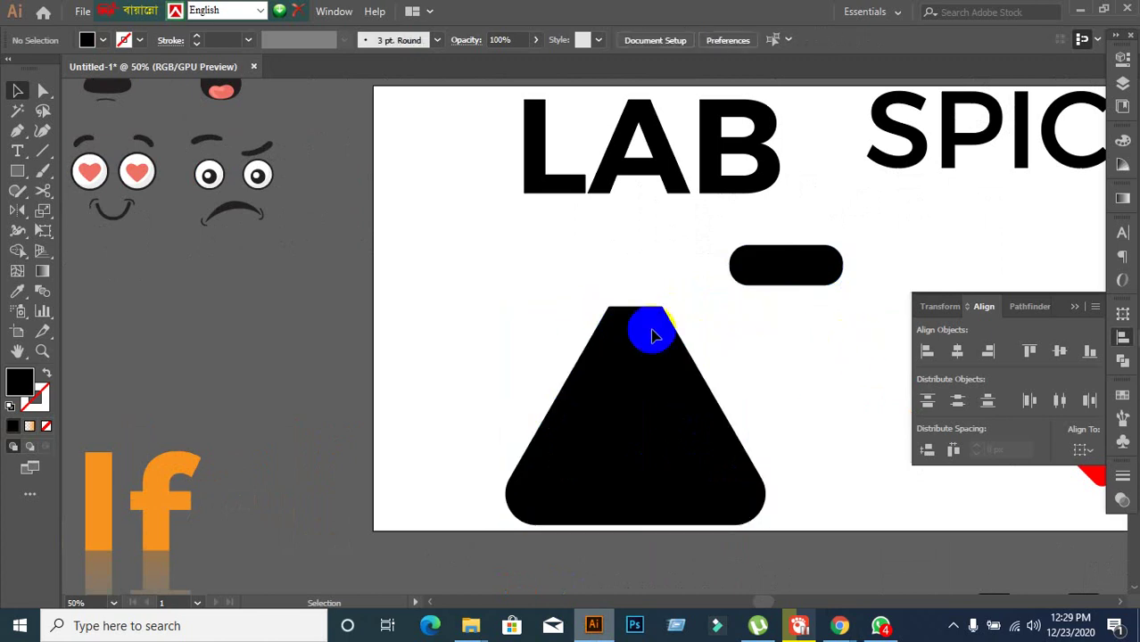
Draw a small black square with the Rectangle tool on the empty canvas left of the artboard
click(14, 173)
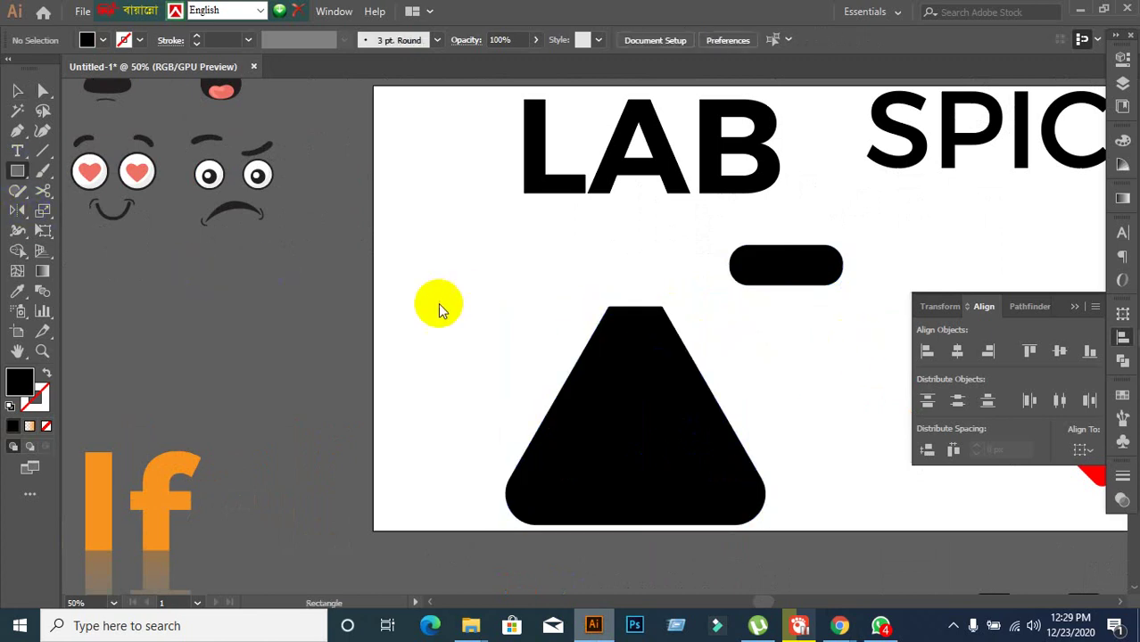
mouse_move(235, 276)
mouse_down()
mouse_move(286, 333)
mouse_move(265, 322)
mouse_move(275, 315)
mouse_up()
click(17, 91)
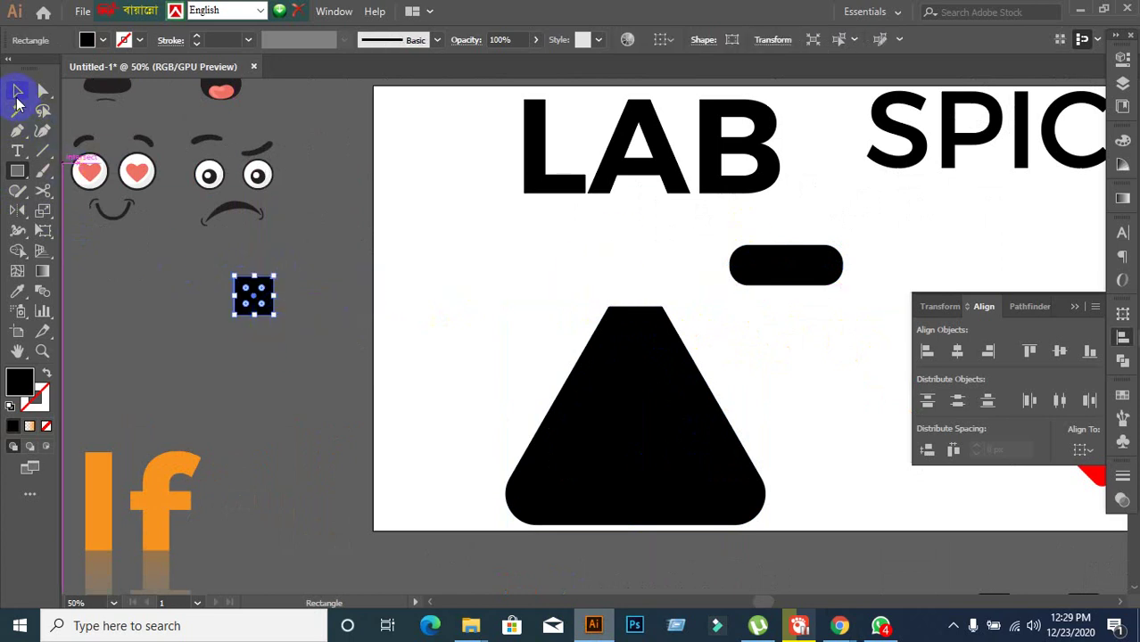
click(230, 374)
Place the small square on the flask body's flat top and match its width to that edge to form the neck
drag(264, 289, 568, 272)
scroll(730, 316, up, 1)
click(634, 294)
click(749, 321)
click(588, 280)
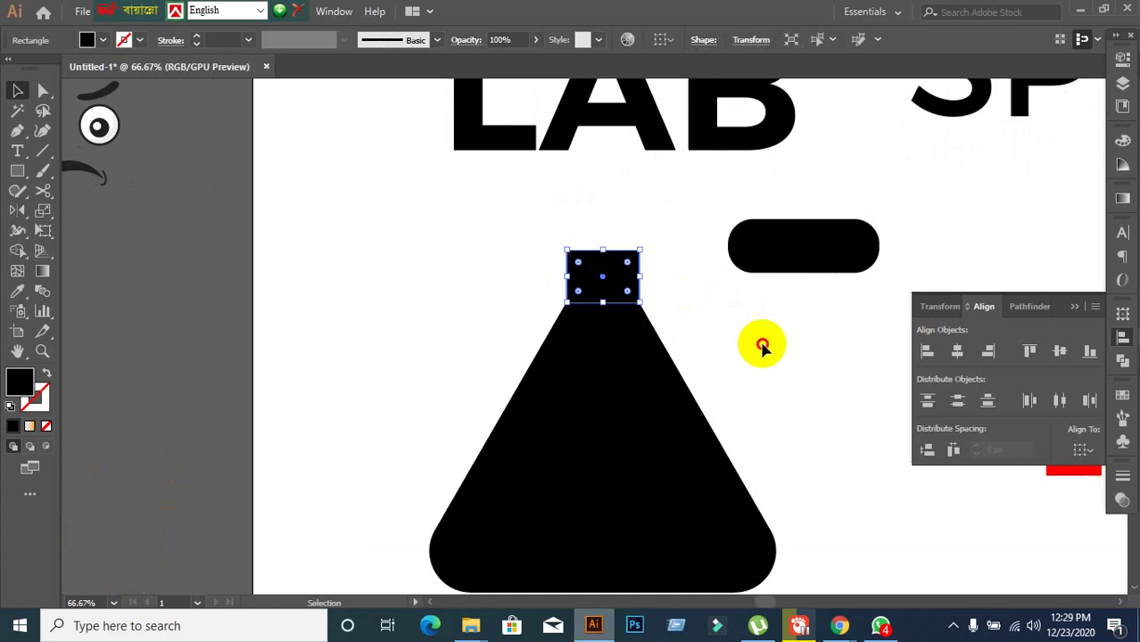
click(754, 348)
Move the flask body and neck together straight down so the base overlaps the artboard's lower edge
scroll(735, 359, down, 1)
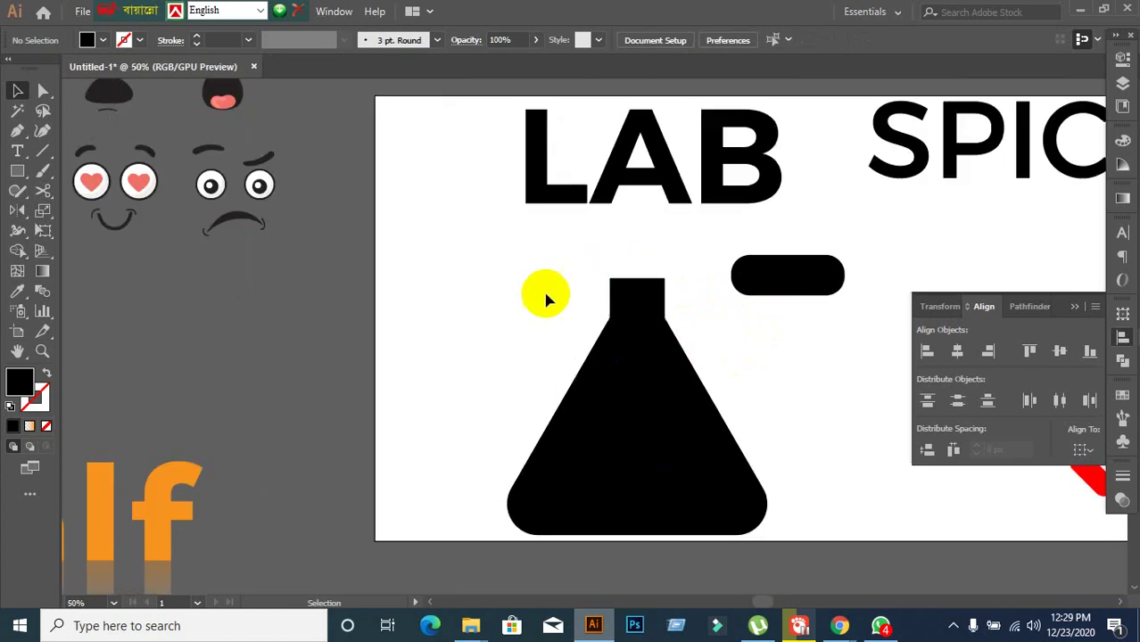
click(636, 355)
drag(636, 355, 636, 393)
click(475, 362)
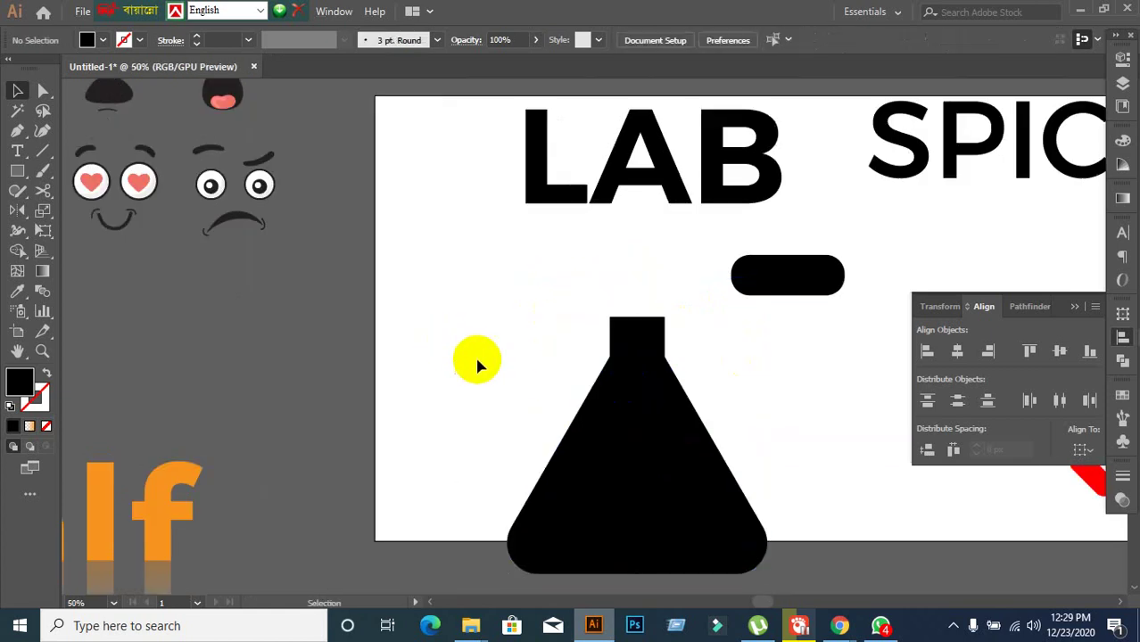
Move the rounded rim onto the top of the flask's neck, centred on the neck
click(821, 282)
drag(821, 282, 669, 306)
click(757, 364)
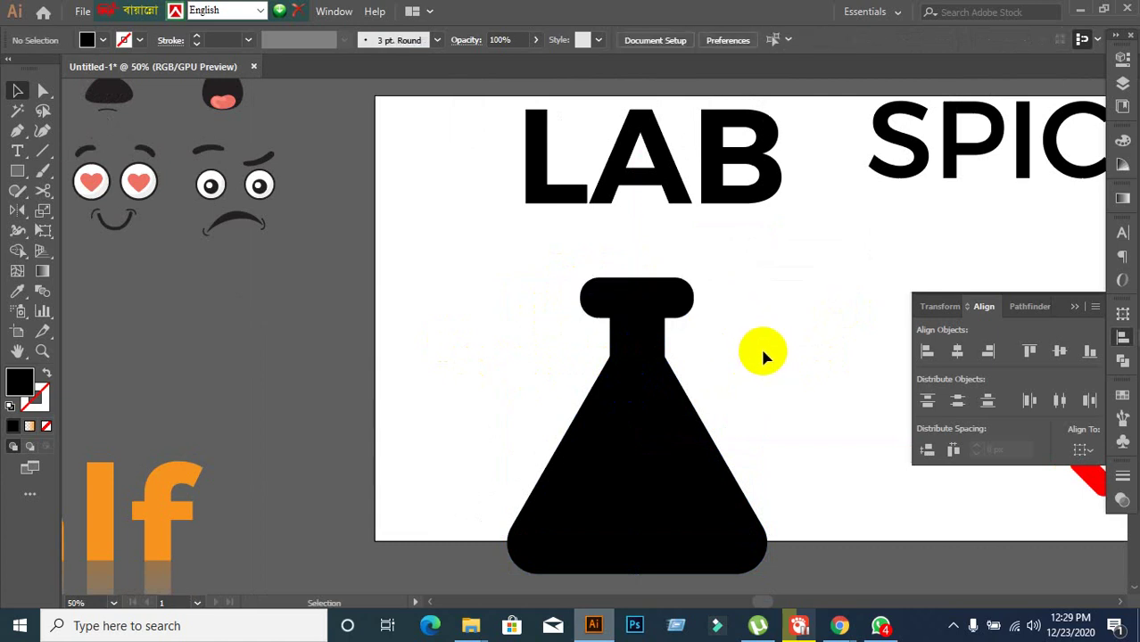
scroll(761, 360, up, 1)
click(624, 275)
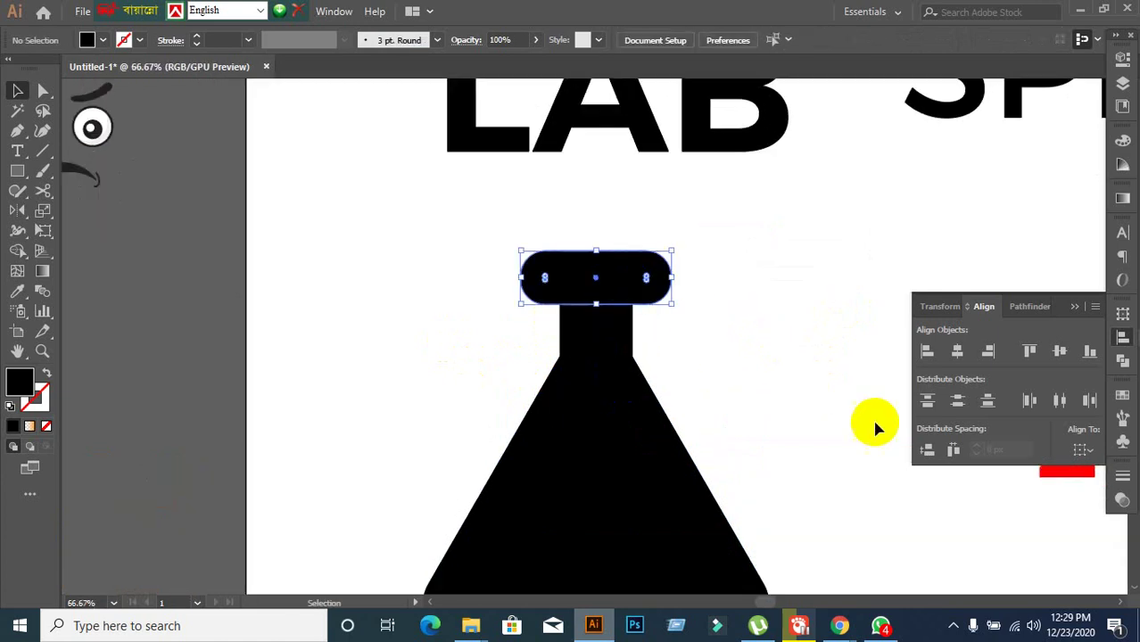
click(789, 415)
scroll(723, 372, down, 1)
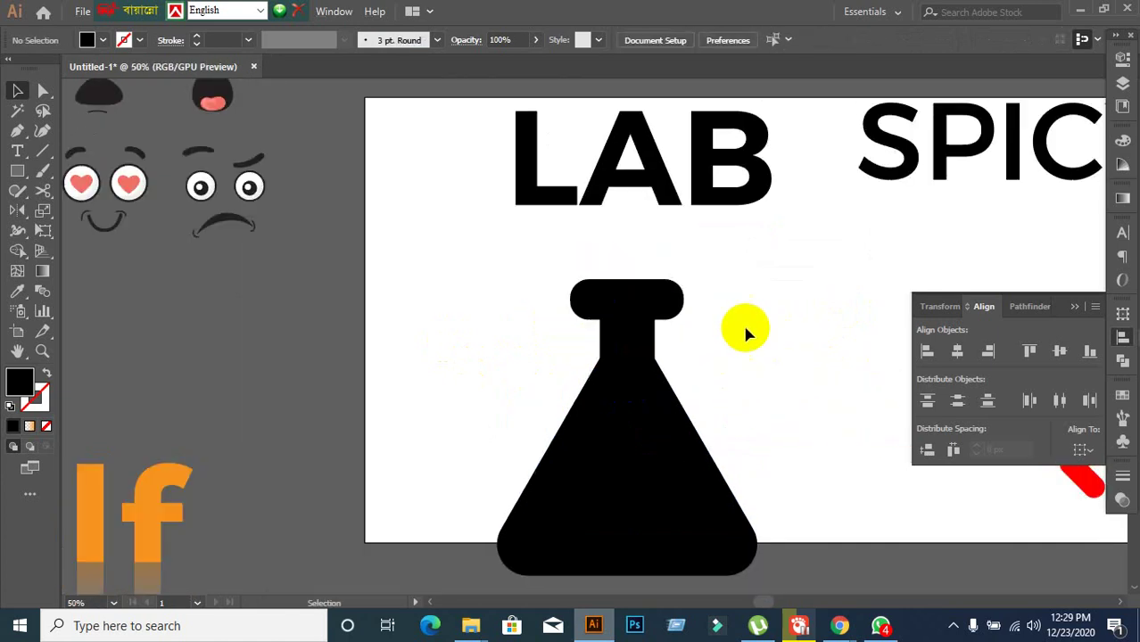
Move the LAB lettering above the artboard and shift the whole flask up to the artboard's upper edge
scroll(744, 329, down, 1)
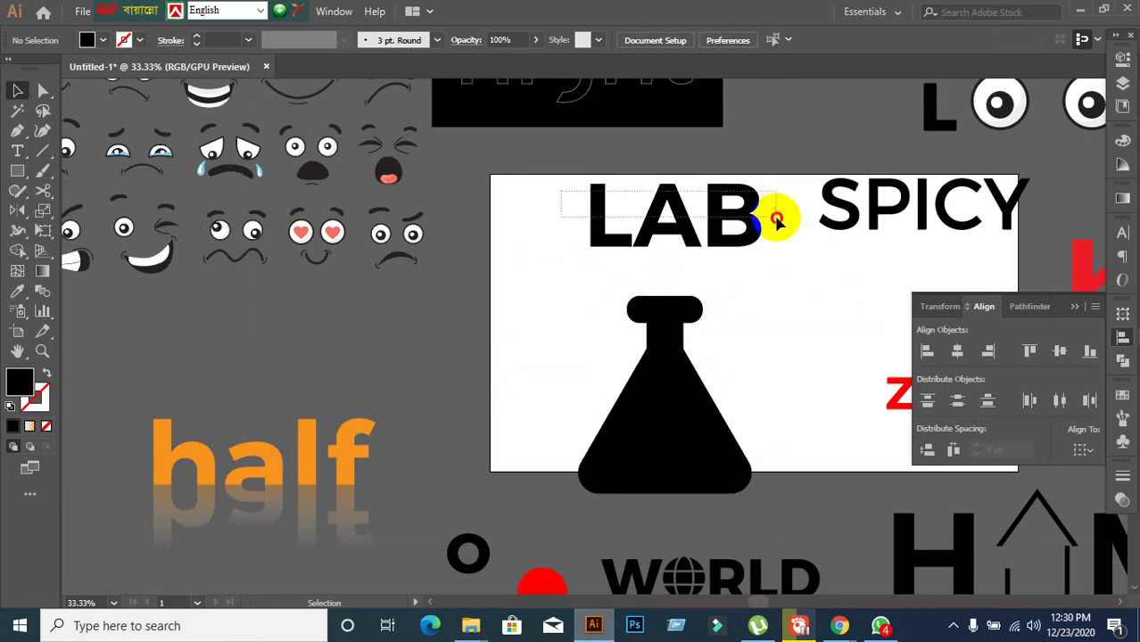
drag(726, 213, 827, 107)
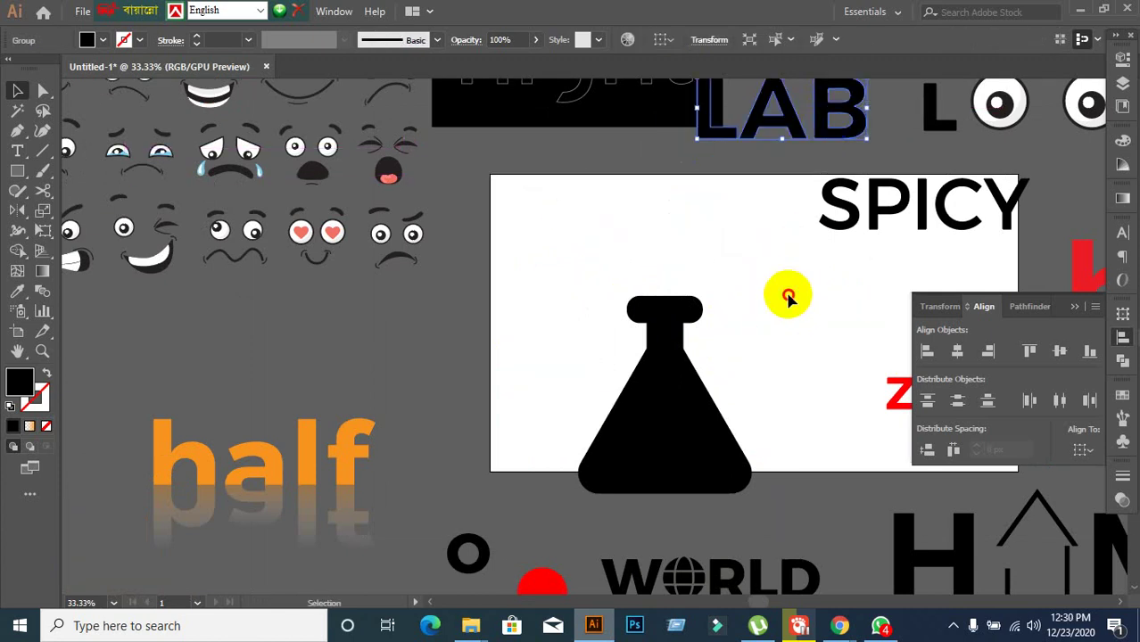
click(756, 318)
scroll(754, 325, up, 1)
scroll(746, 330, down, 2)
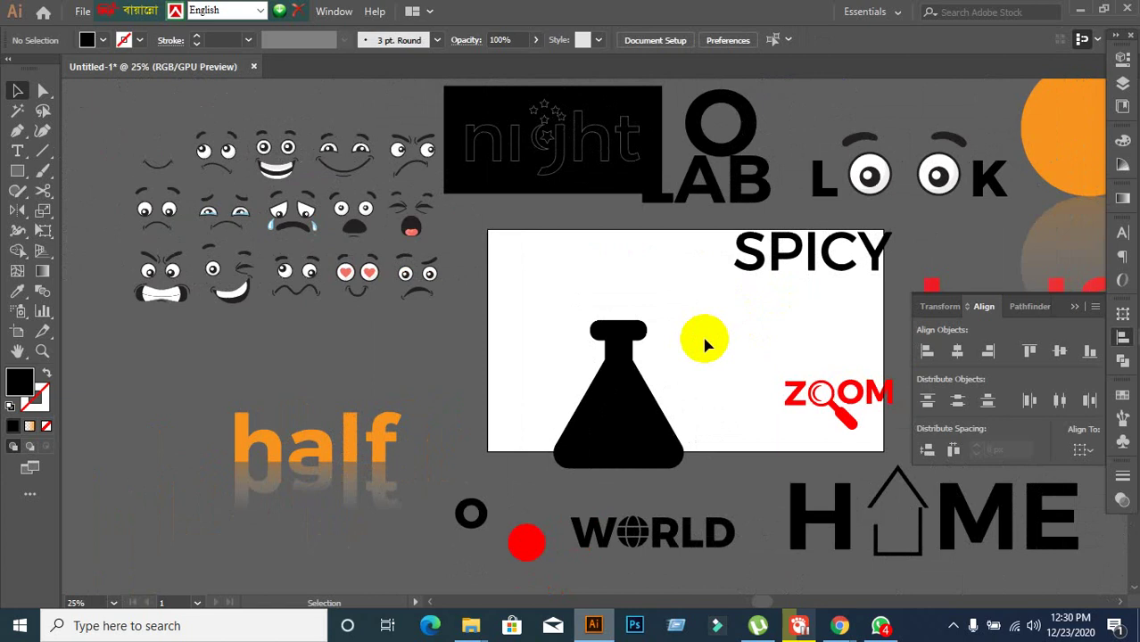
drag(647, 428, 625, 353)
click(92, 288)
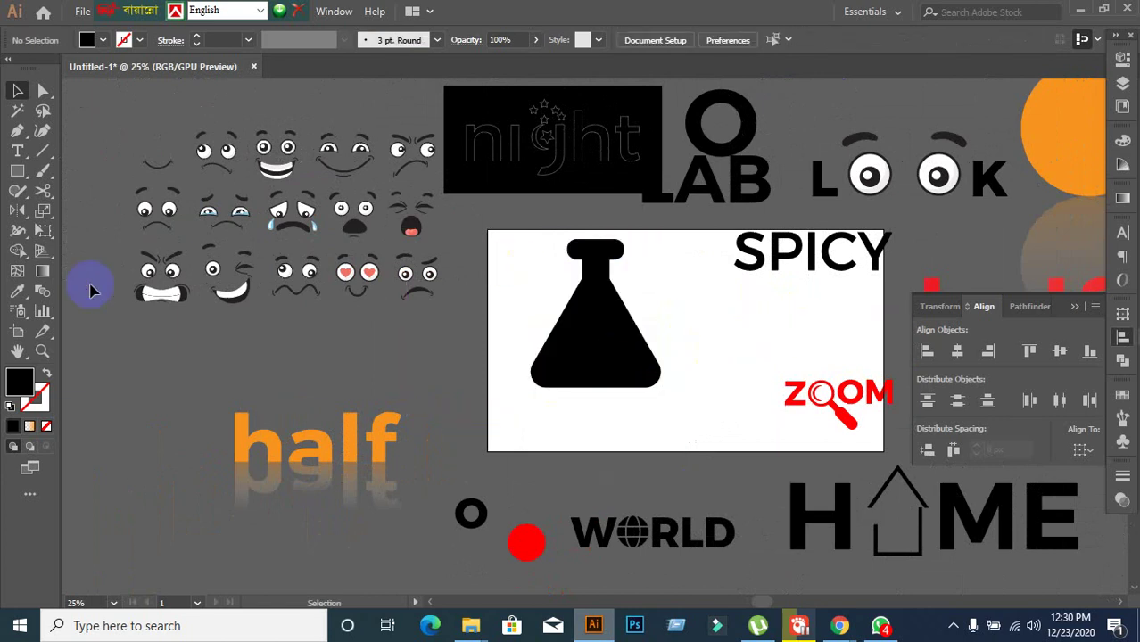
Draw a small circle with the Ellipse tool on the empty canvas above the orange half lettering and fill it white
drag(22, 176, 55, 210)
drag(215, 357, 237, 382)
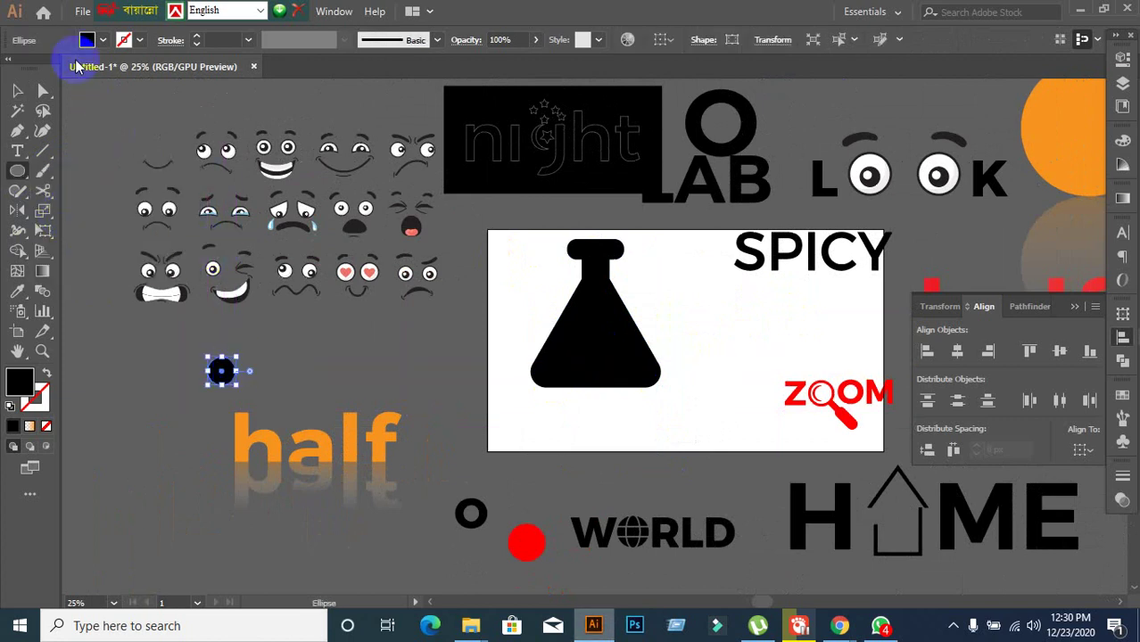
click(103, 40)
click(41, 79)
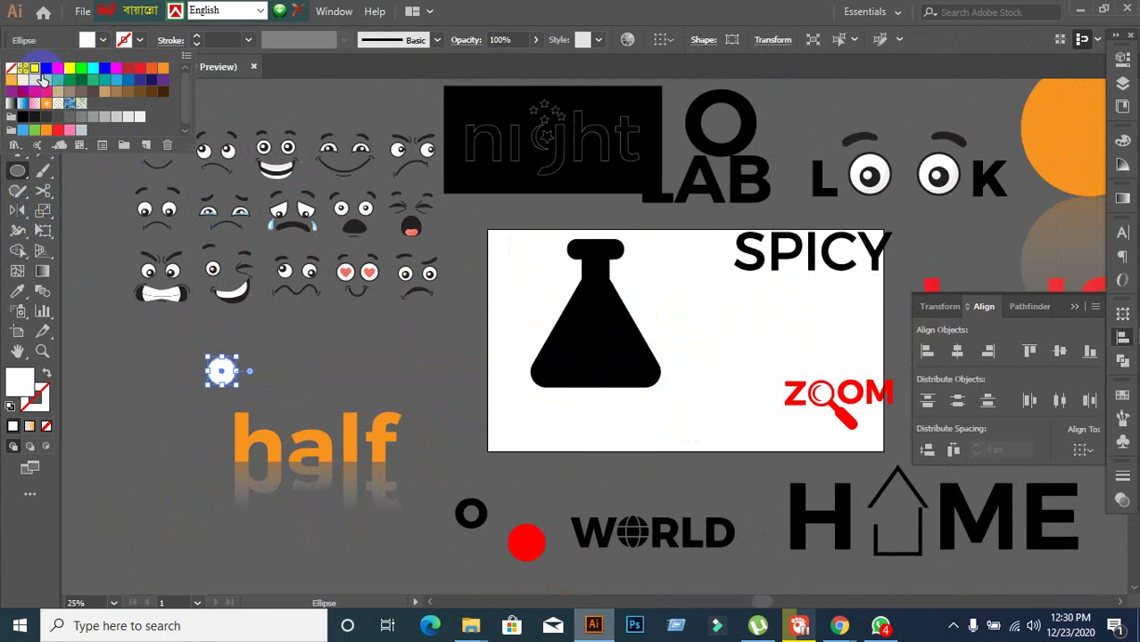
click(17, 90)
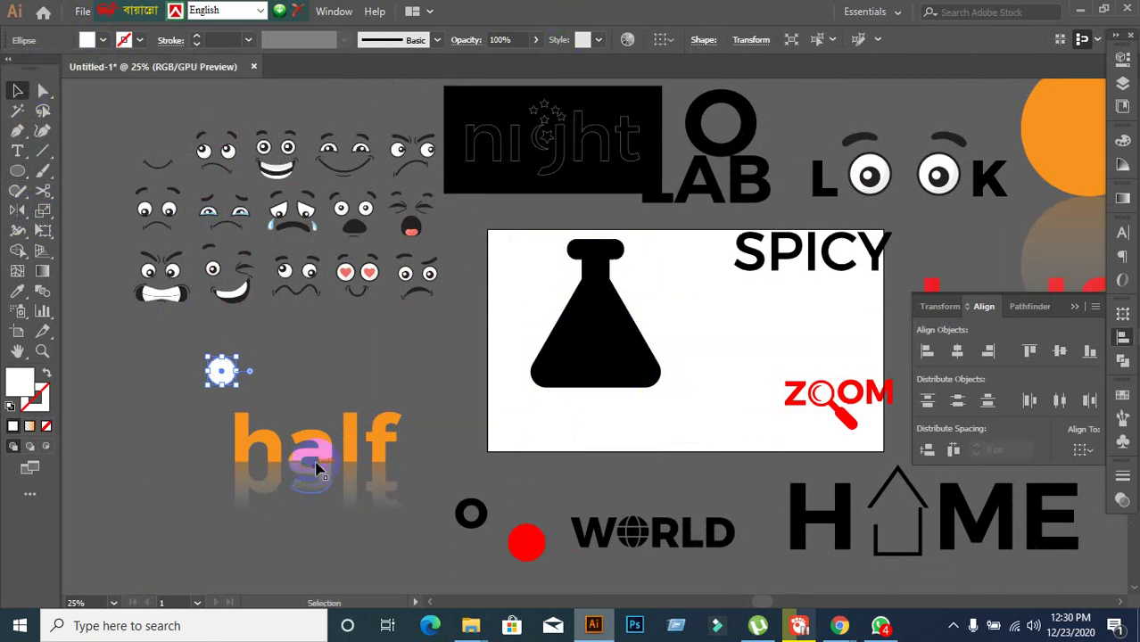
Place three smaller copies of the white circle as bubbles in the lower half of the flask body
drag(229, 376, 596, 332)
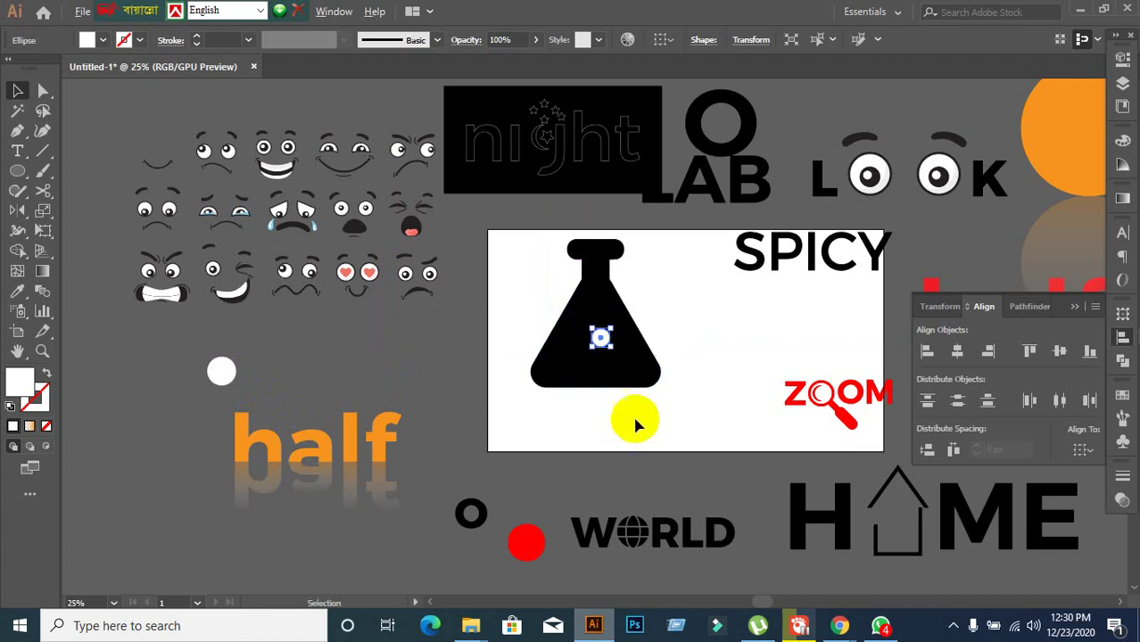
scroll(631, 420, up, 3)
drag(550, 220, 580, 284)
click(785, 214)
scroll(727, 244, down, 2)
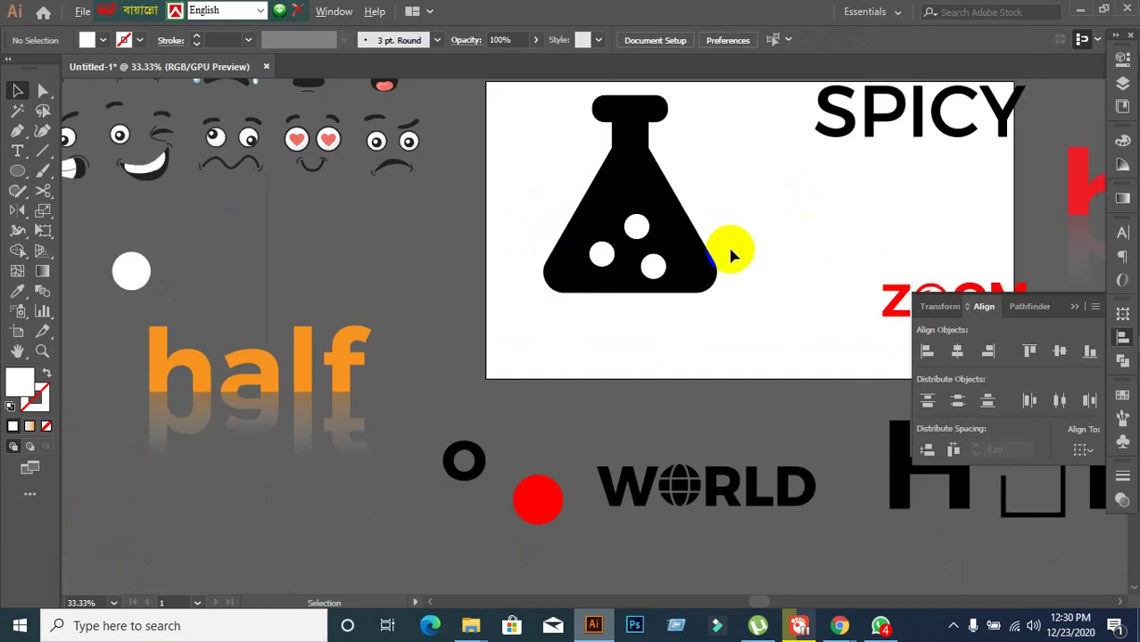
scroll(727, 245, down, 2)
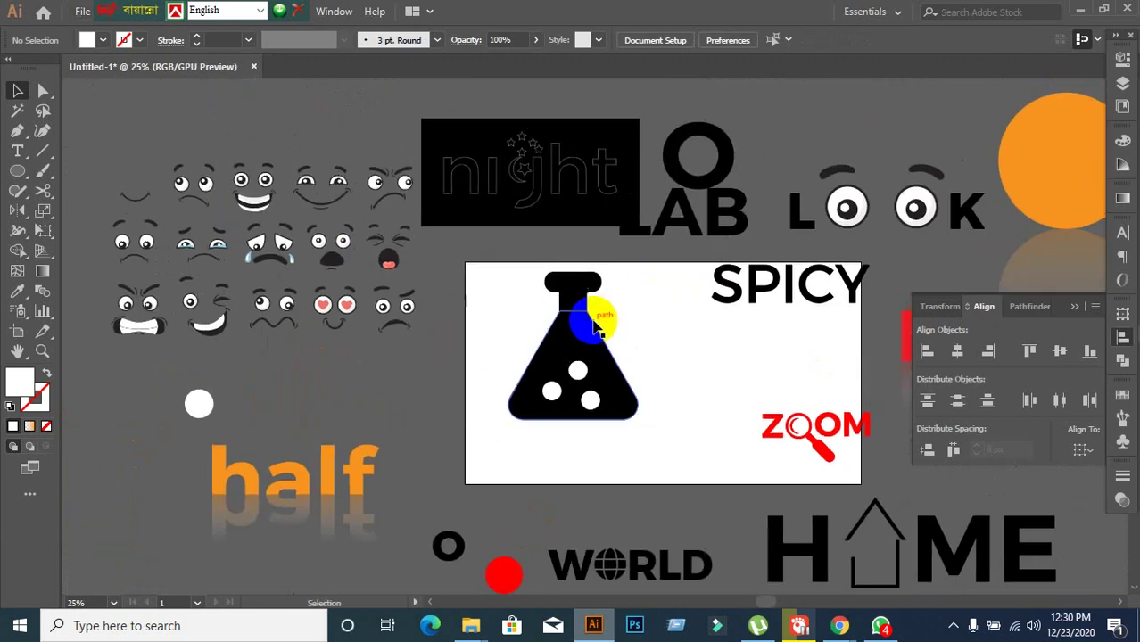
Move the complete flask with its bubbles down into the lower part of the artboard
drag(511, 267, 652, 444)
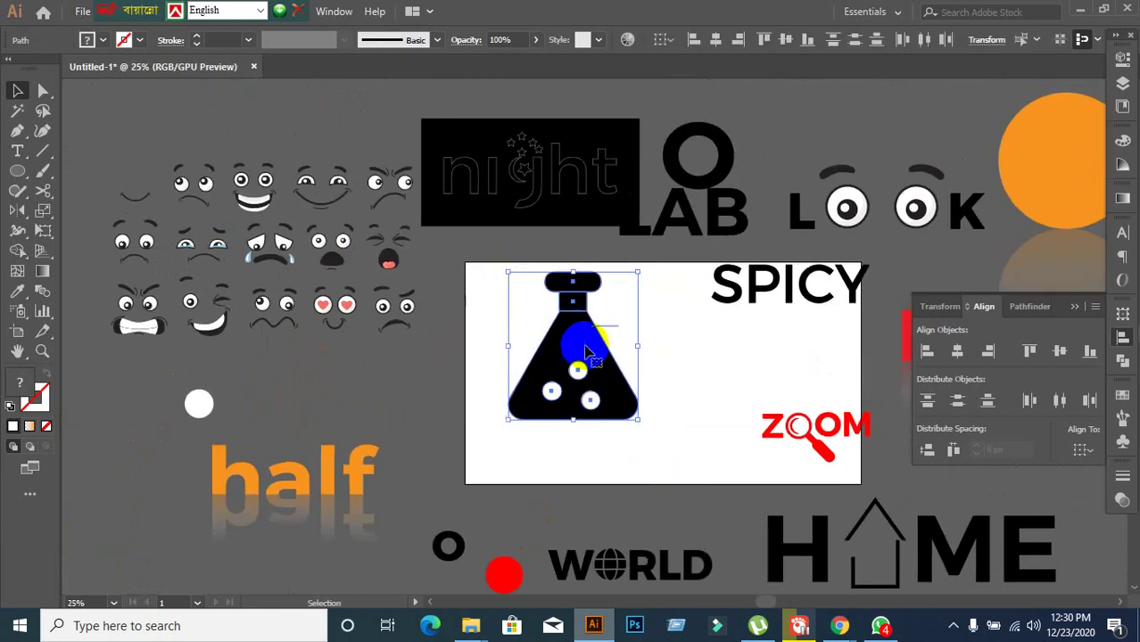
drag(586, 345, 576, 386)
click(728, 359)
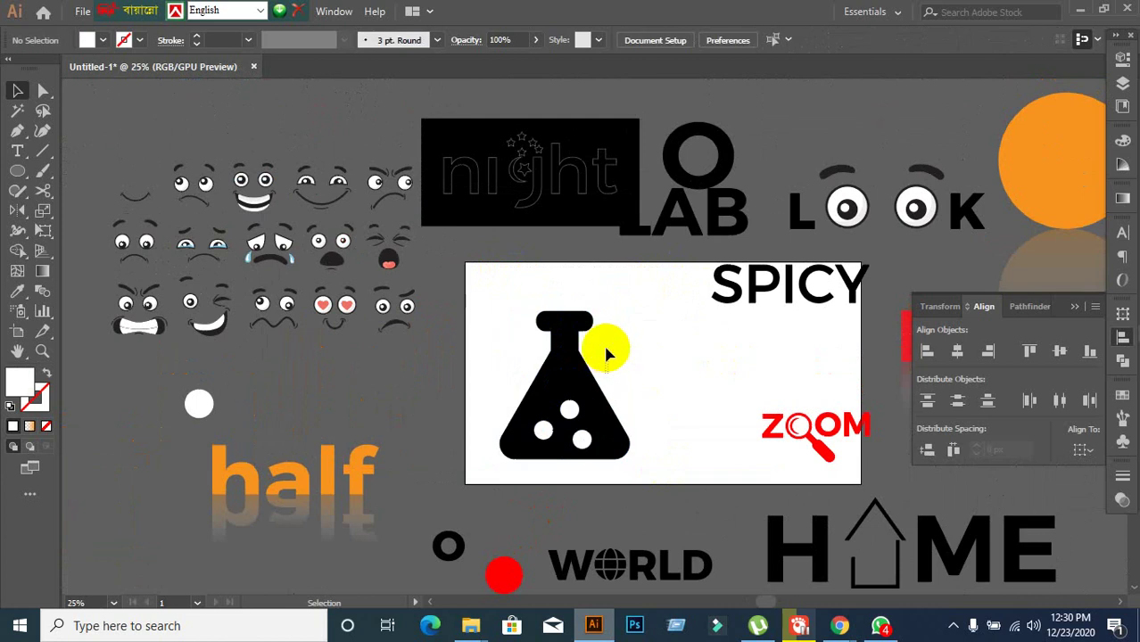
click(608, 375)
click(678, 379)
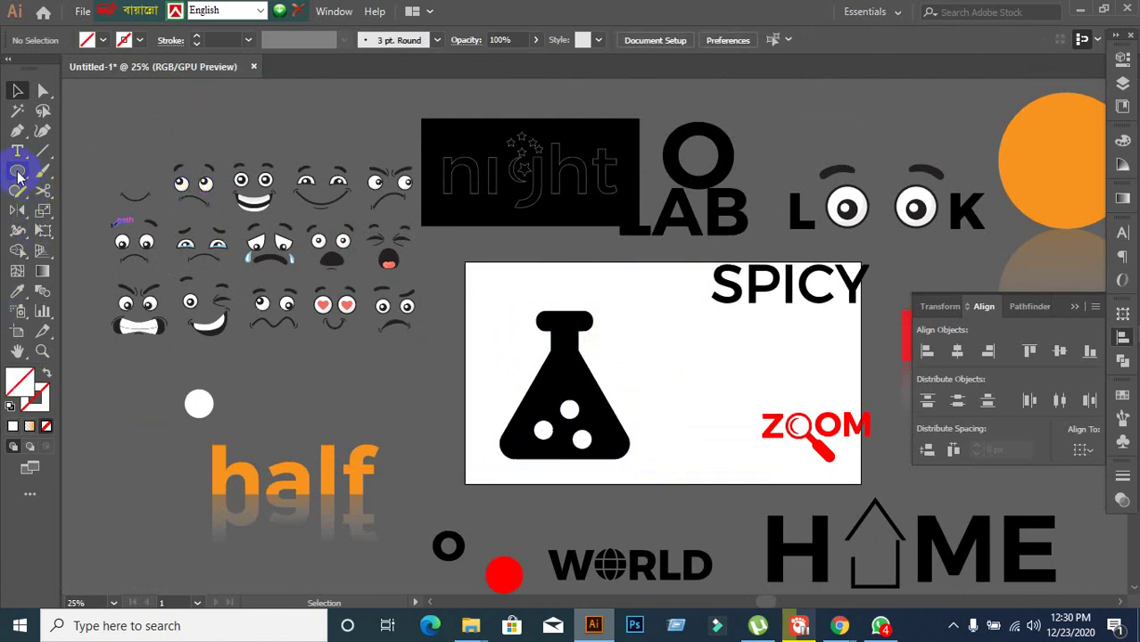
Draw a diagonal line about 324 px long at about 52° with the Line Segment tool, left of the half lettering
drag(18, 176, 96, 177)
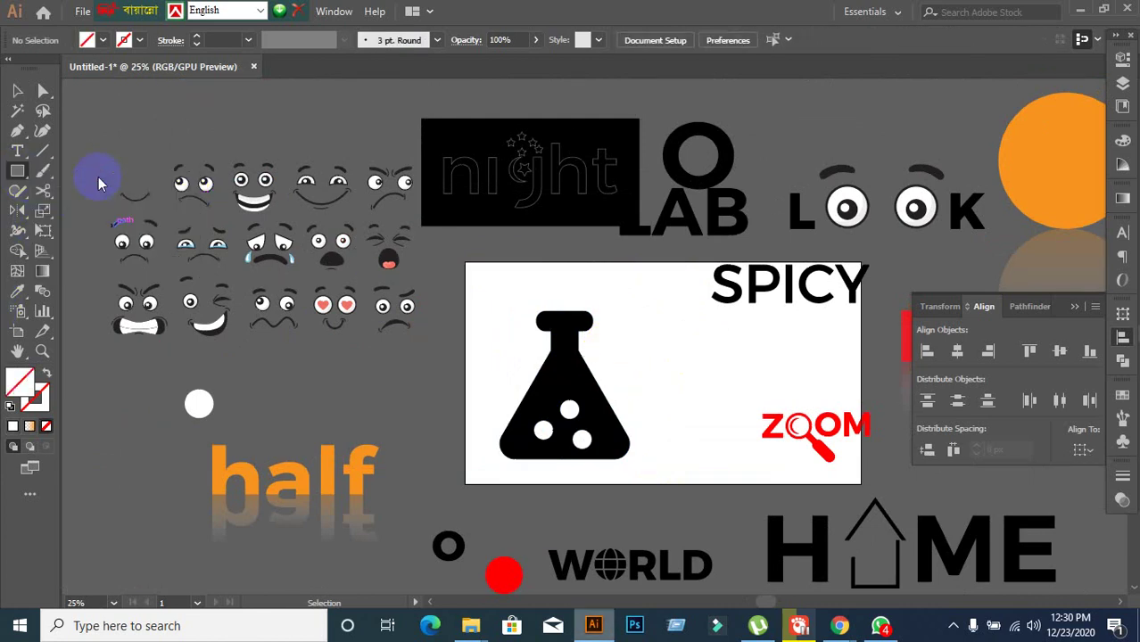
click(47, 152)
drag(167, 320, 167, 409)
mouse_move(90, 525)
mouse_down()
mouse_move(145, 438)
mouse_move(148, 452)
mouse_up()
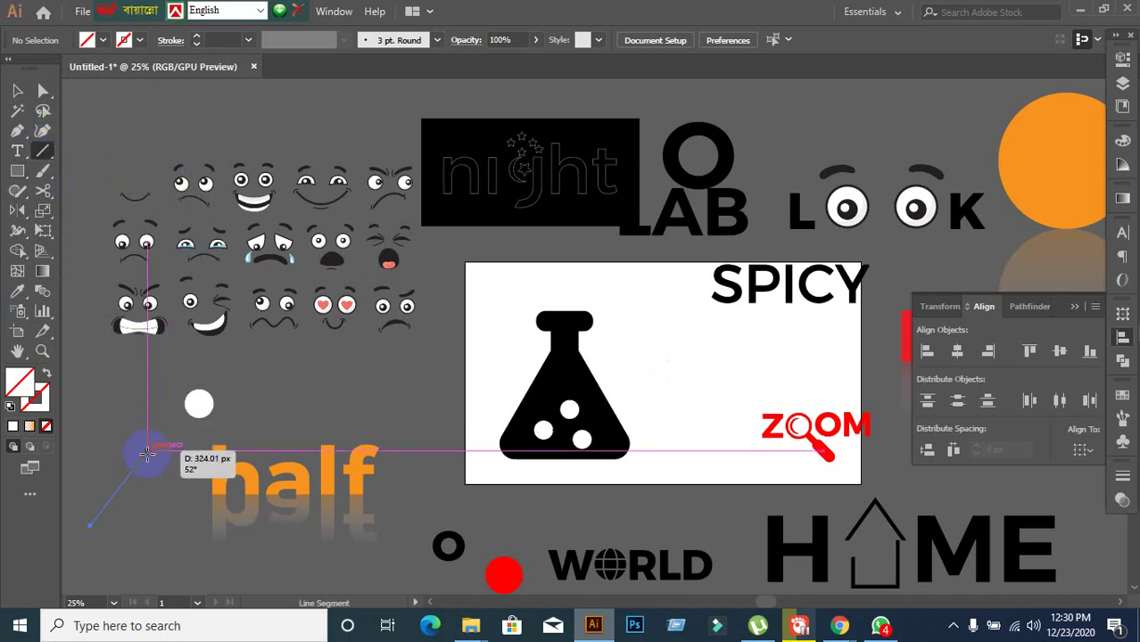
Give the diagonal line a near-black 111111 stroke and no fill
click(15, 429)
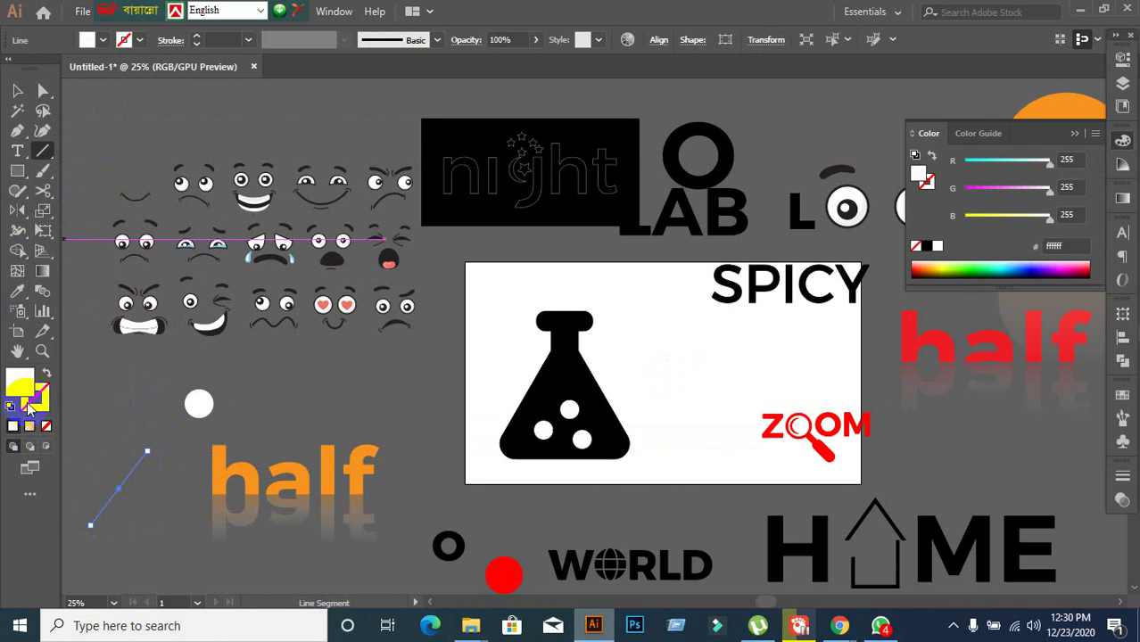
double_click(22, 390)
drag(446, 420, 368, 428)
click(774, 238)
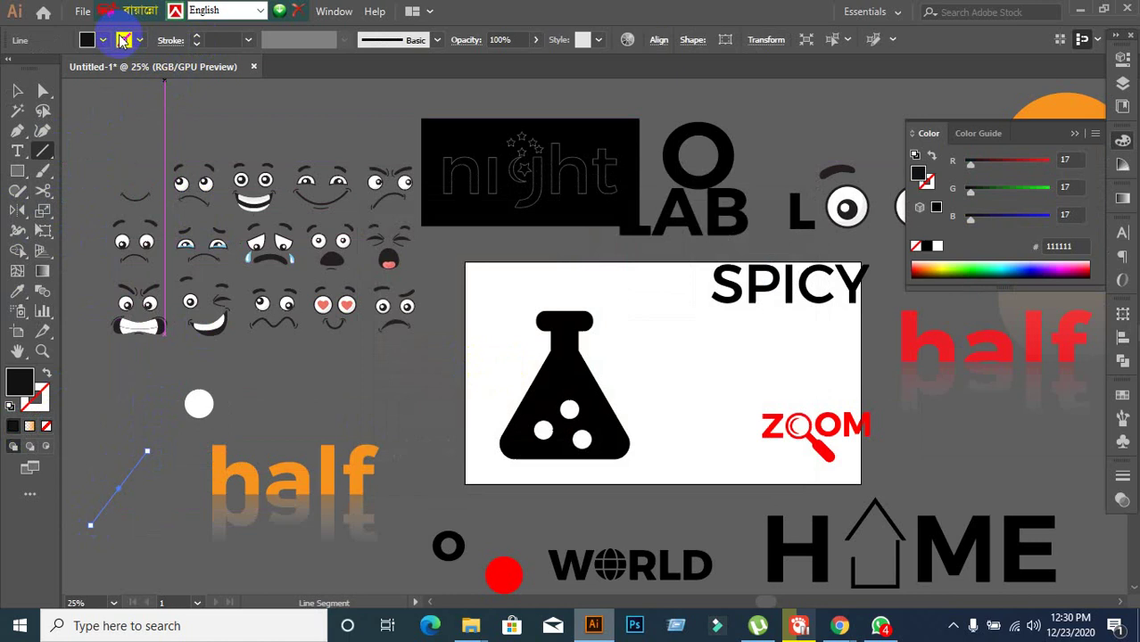
click(48, 375)
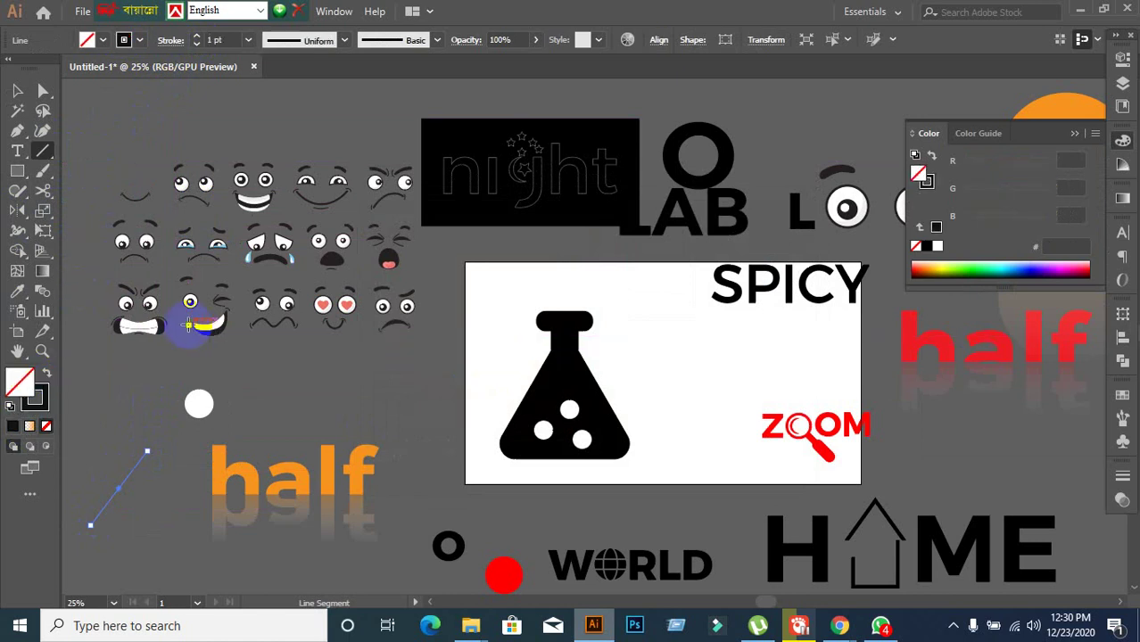
Set the diagonal line's stroke weight to 50 pt
click(222, 40)
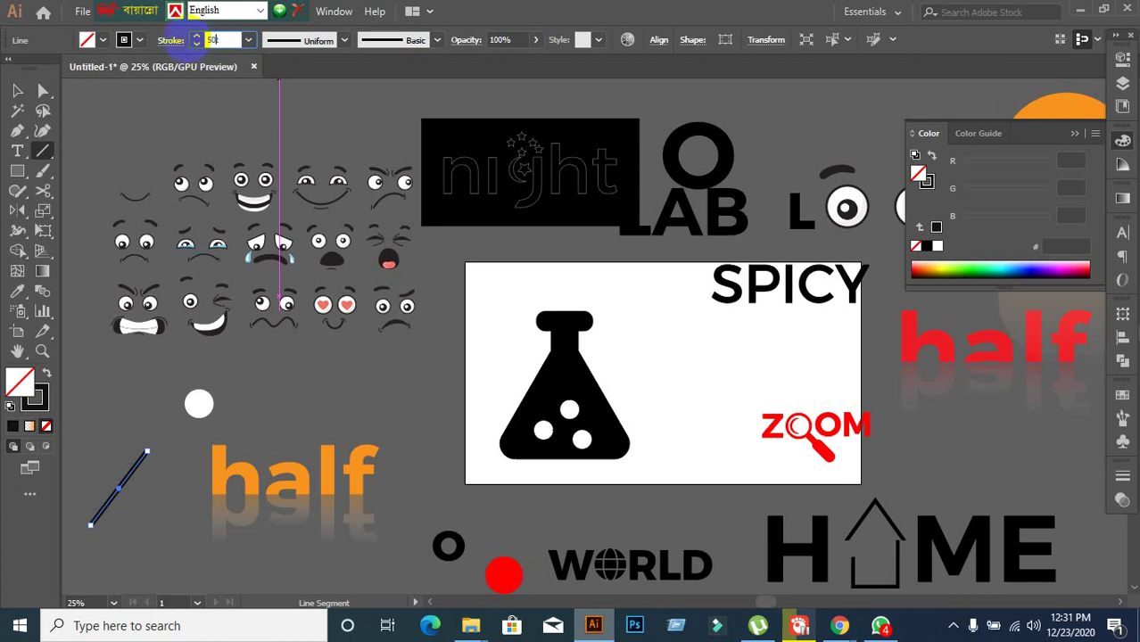
click(193, 44)
click(230, 43)
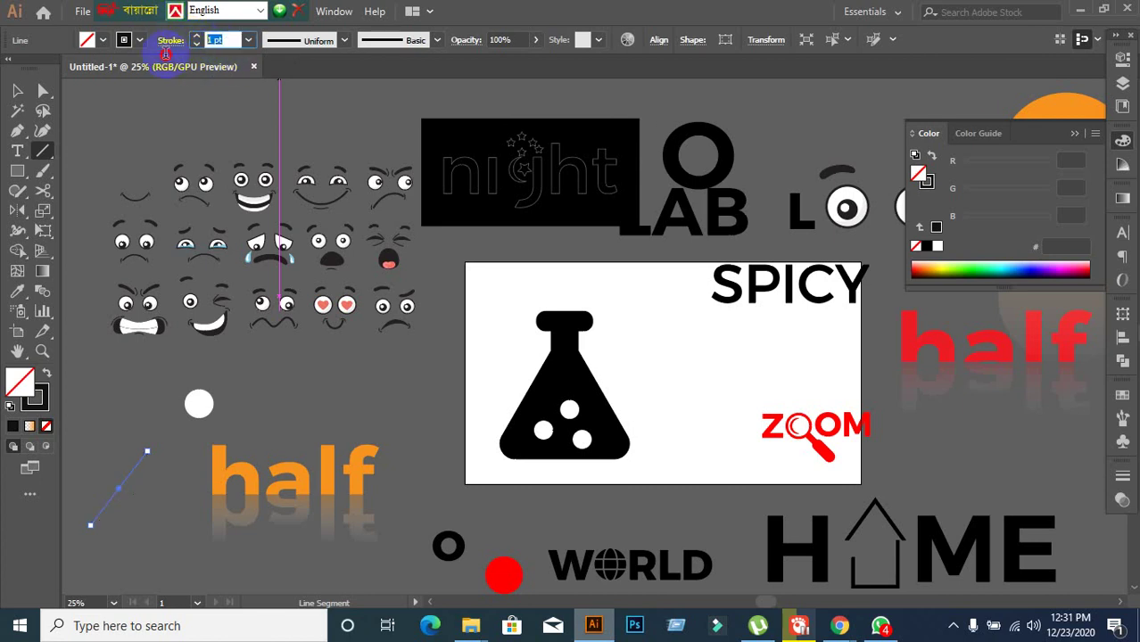
text(50)
key(Return)
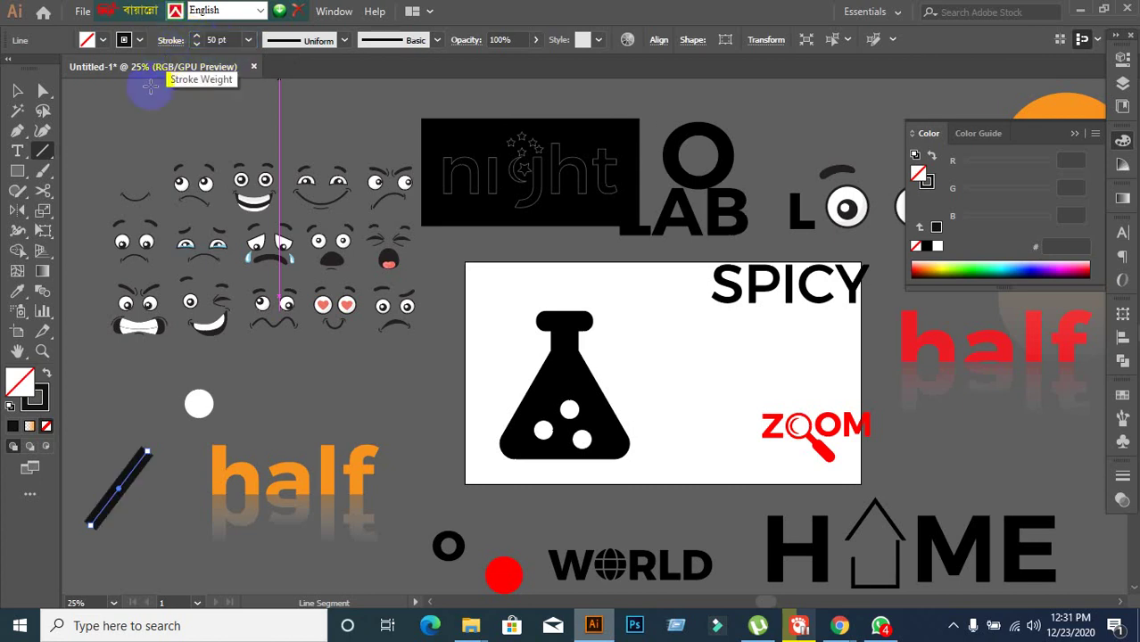
Place the thick line in the flask's mouth as a slanted stirring rod and send it behind the flask
click(16, 97)
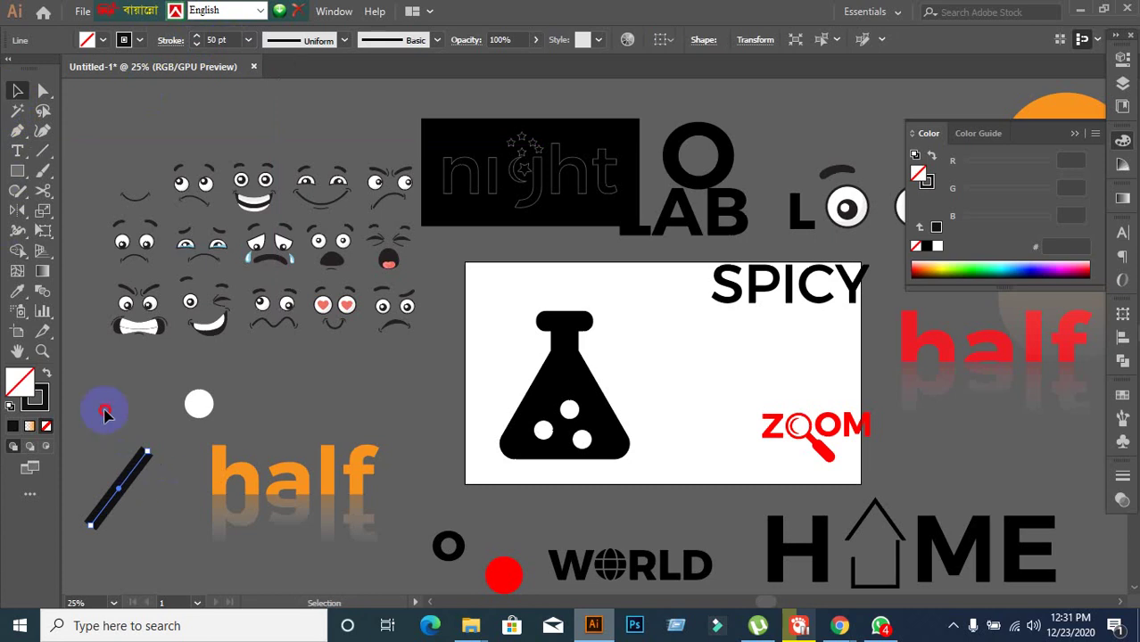
drag(143, 459, 617, 274)
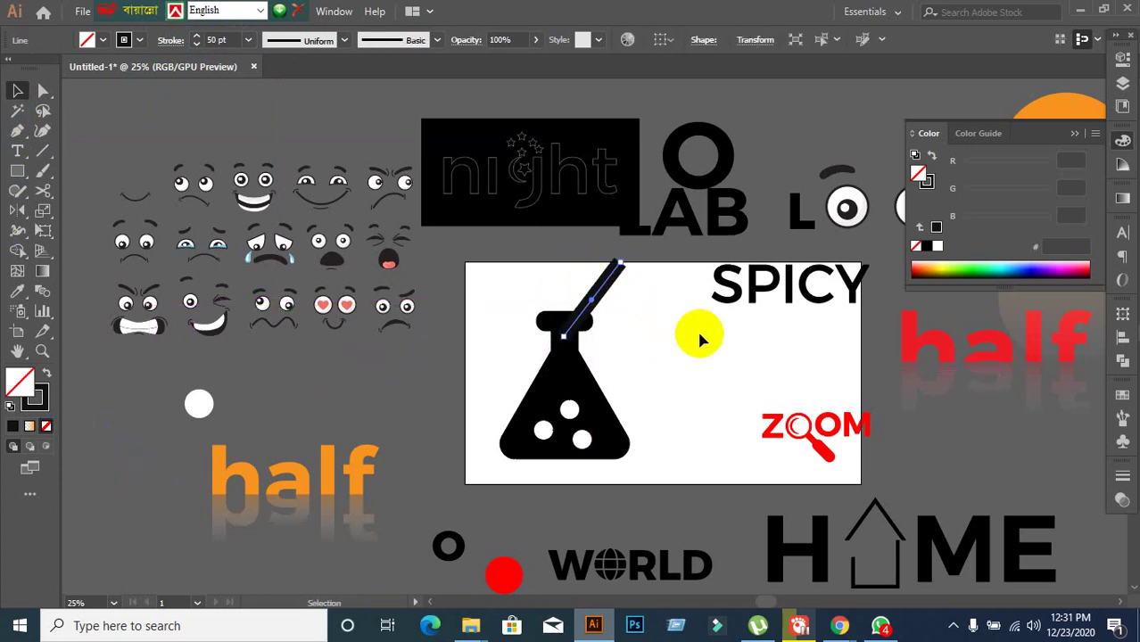
click(683, 313)
scroll(680, 302, up, 2)
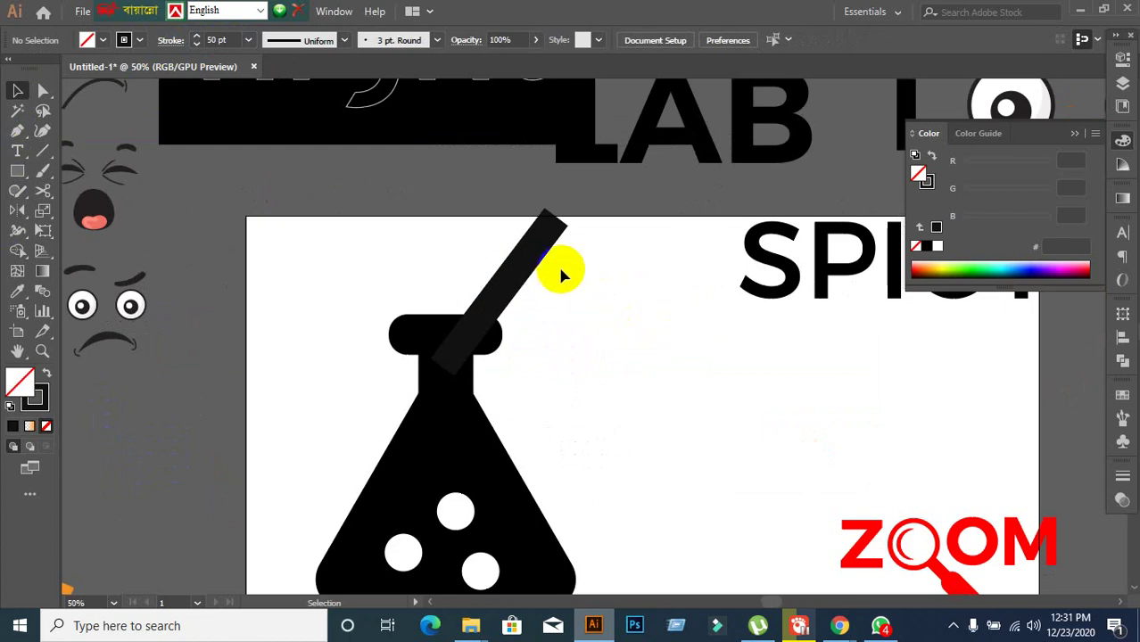
click(527, 263)
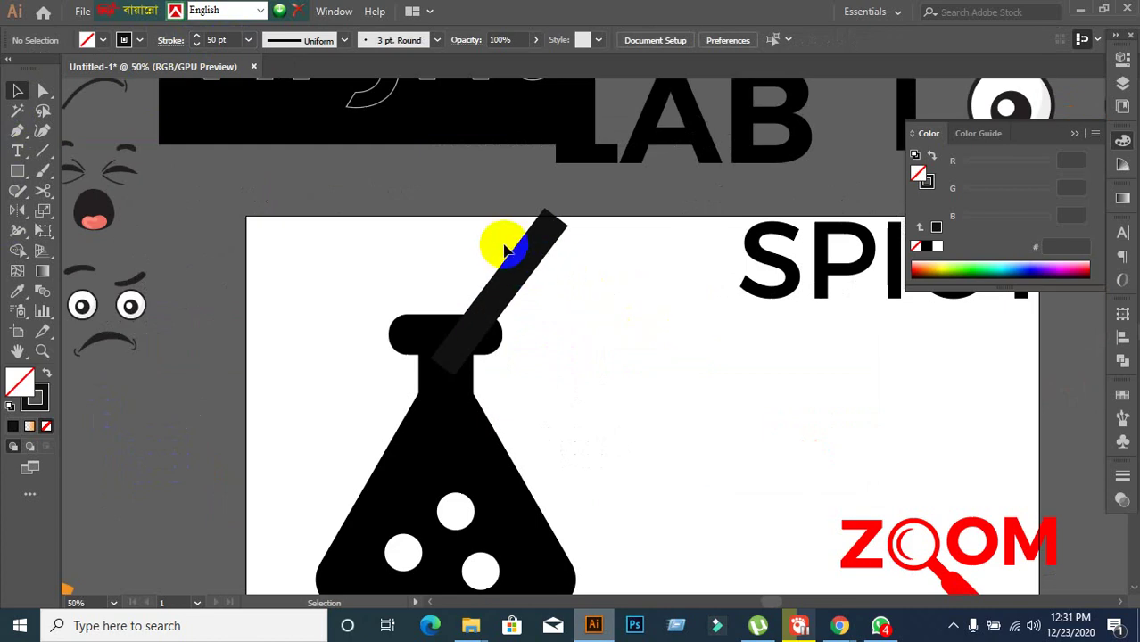
click(631, 332)
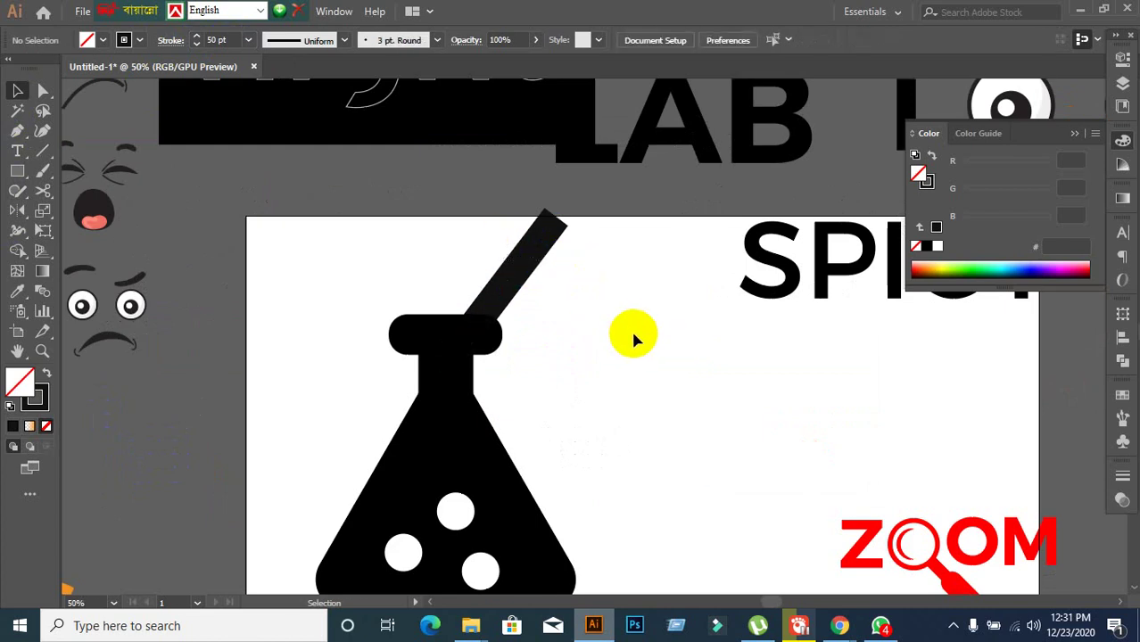
Reduce the rod's stroke weight to 32 pt and shift the rod slightly to the left in the flask's mouth
click(522, 262)
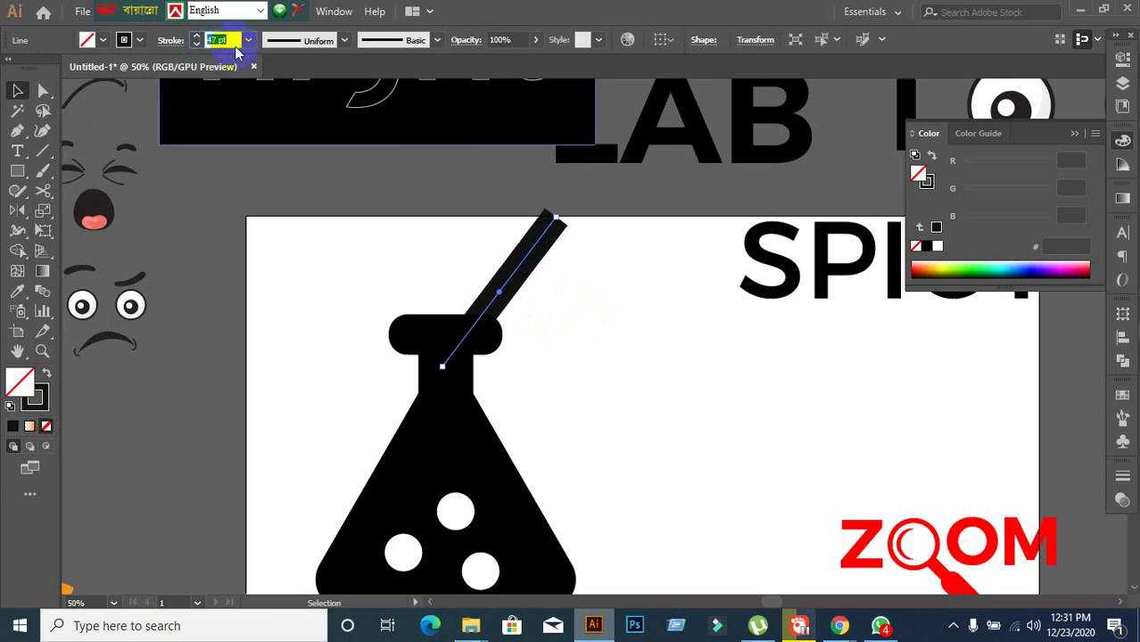
scroll(235, 39, down, 5)
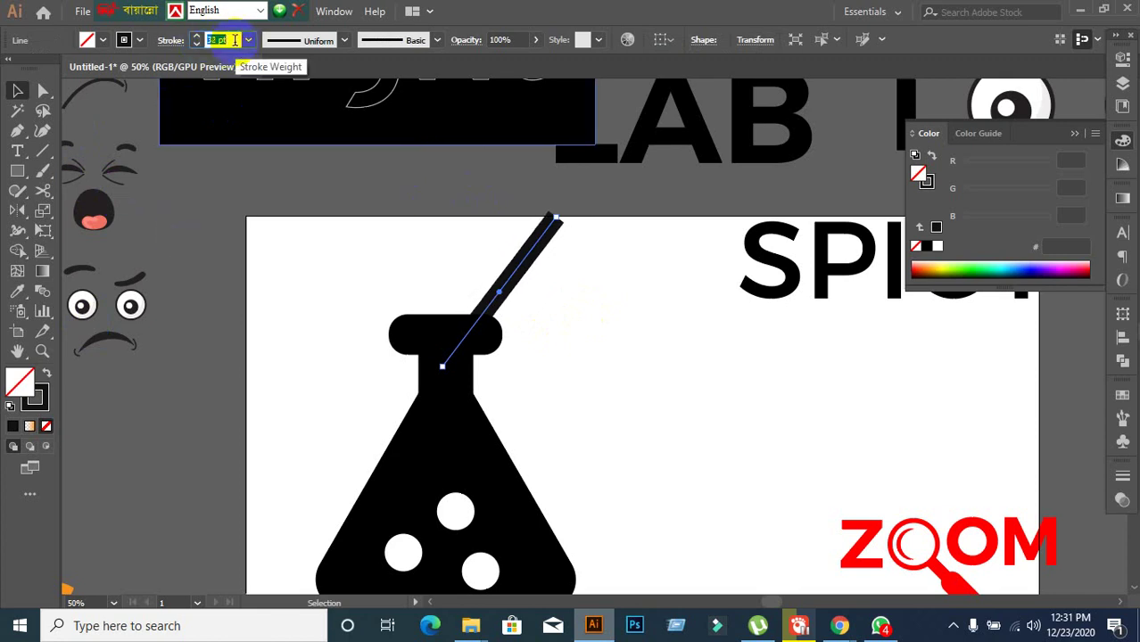
scroll(234, 39, down, 1)
click(522, 252)
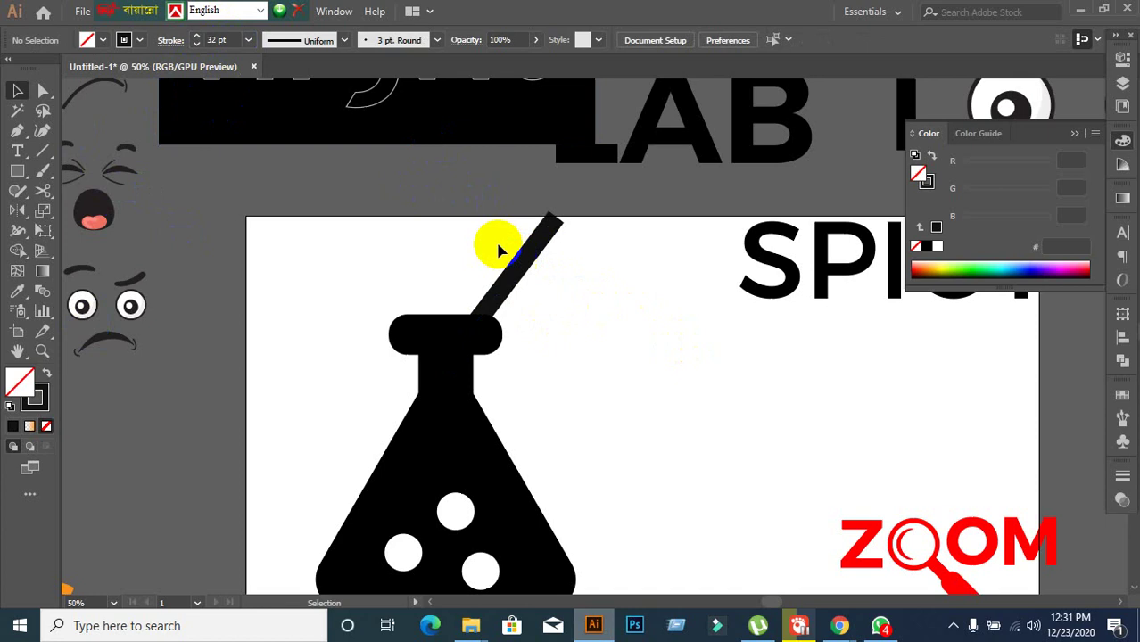
drag(527, 263, 512, 259)
click(564, 312)
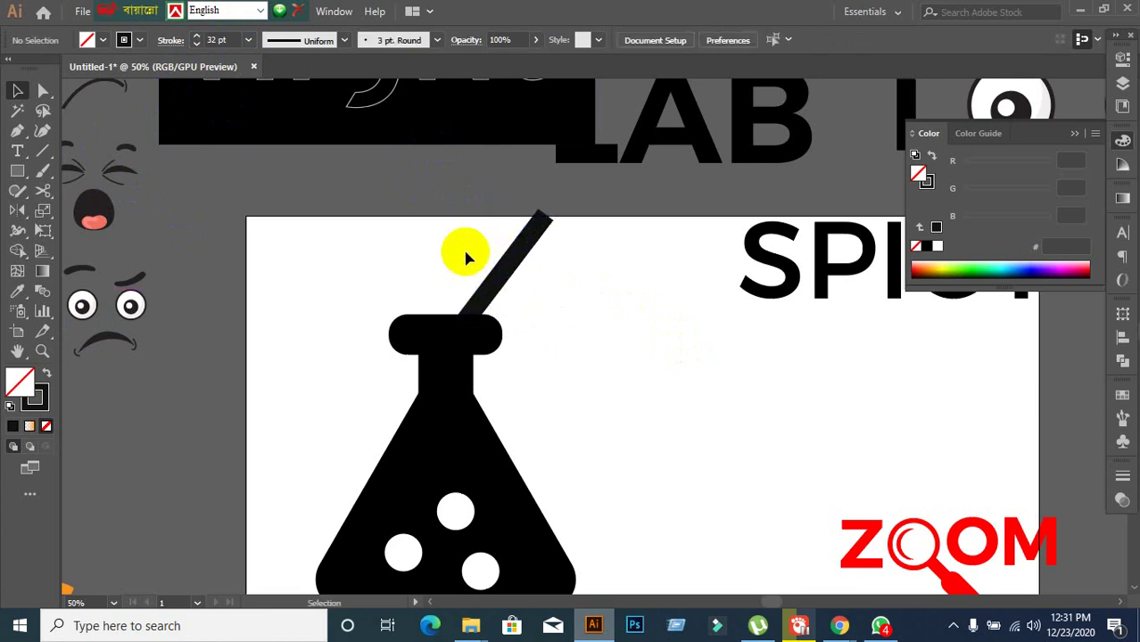
Expand the slanted stirring rod's fill and stroke so the line becomes a filled shape
click(505, 268)
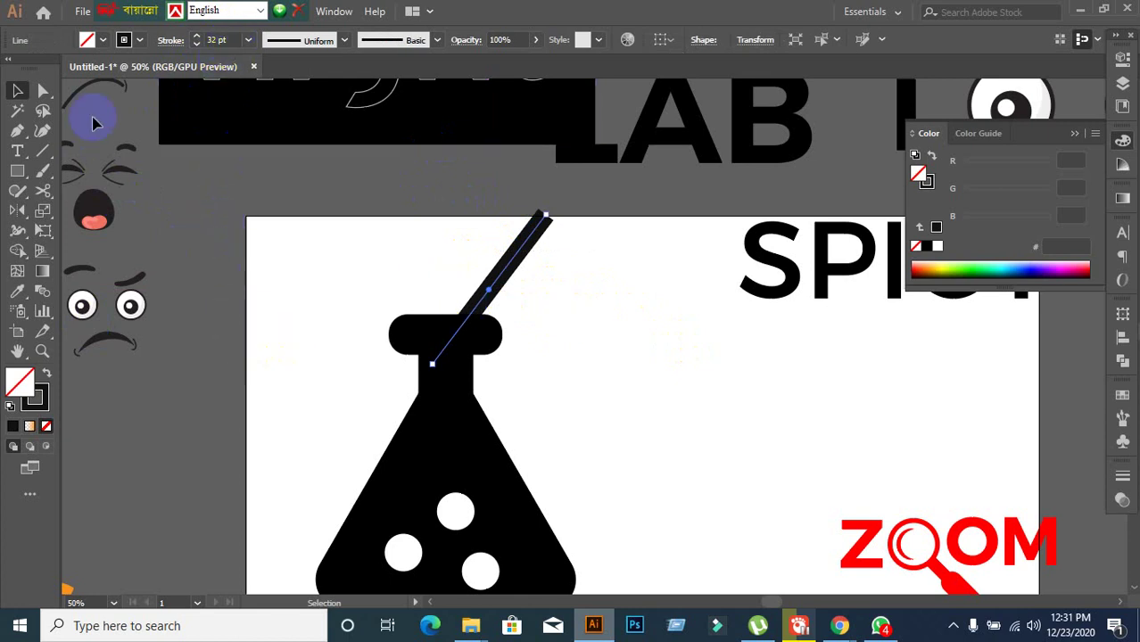
click(146, 11)
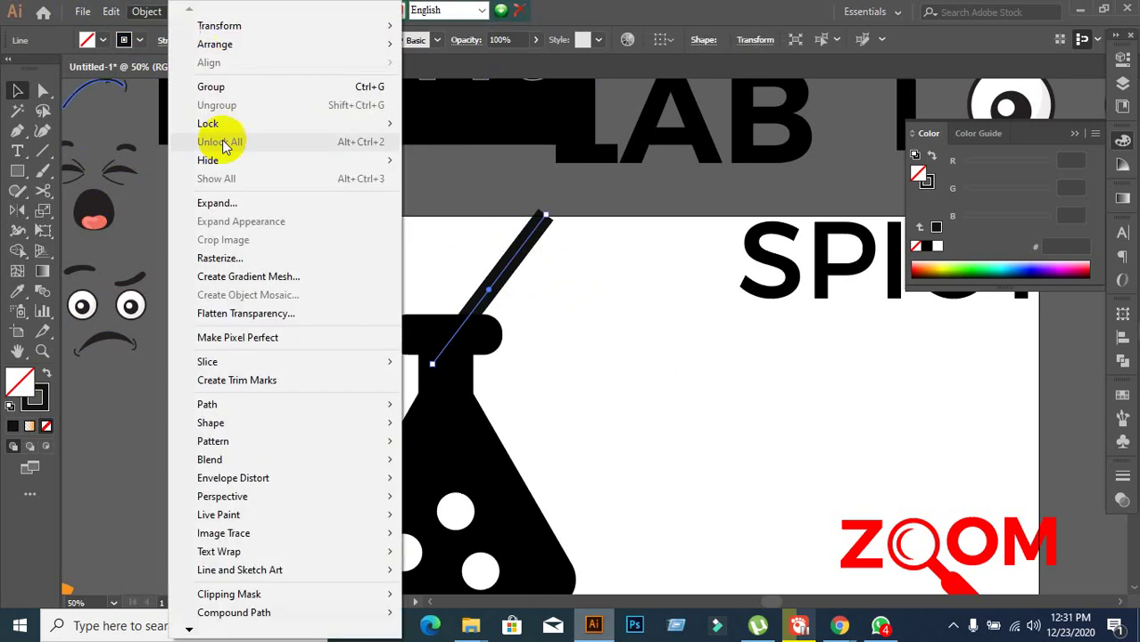
click(218, 205)
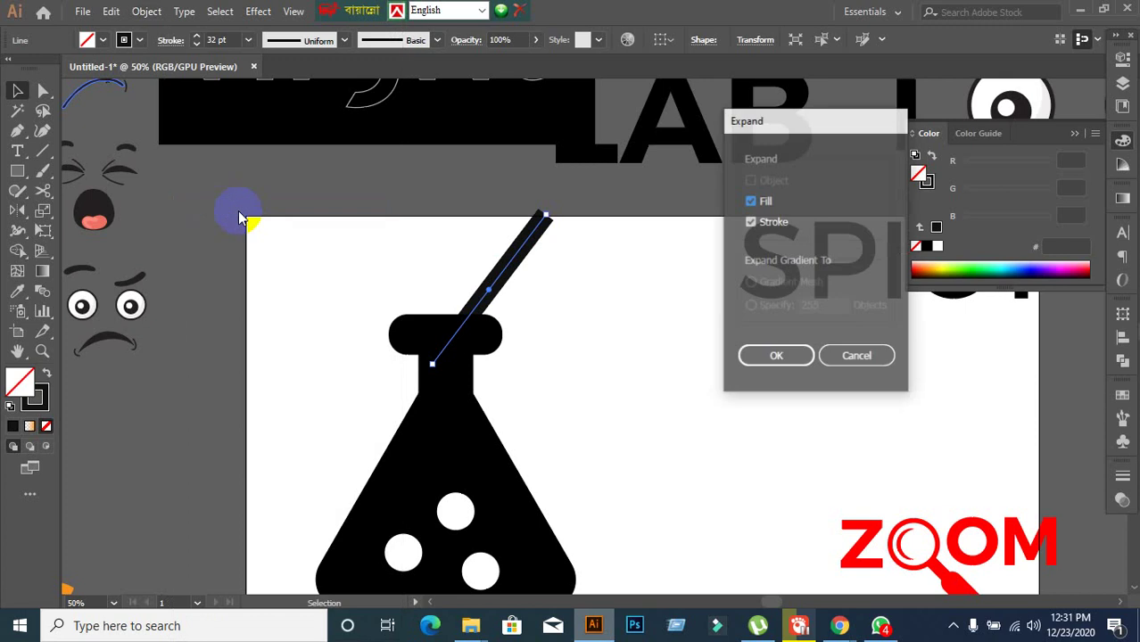
click(789, 356)
click(670, 376)
Match the rod's fill to the flask's pure black by sampling the flask body with the Eyedropper
click(509, 262)
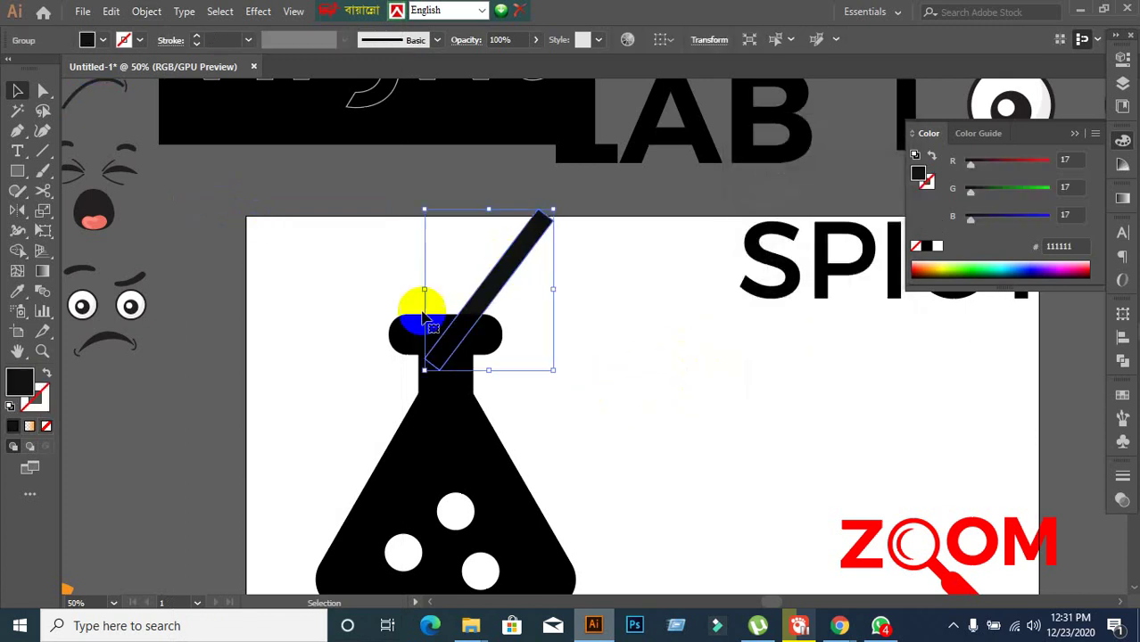
click(17, 295)
click(457, 453)
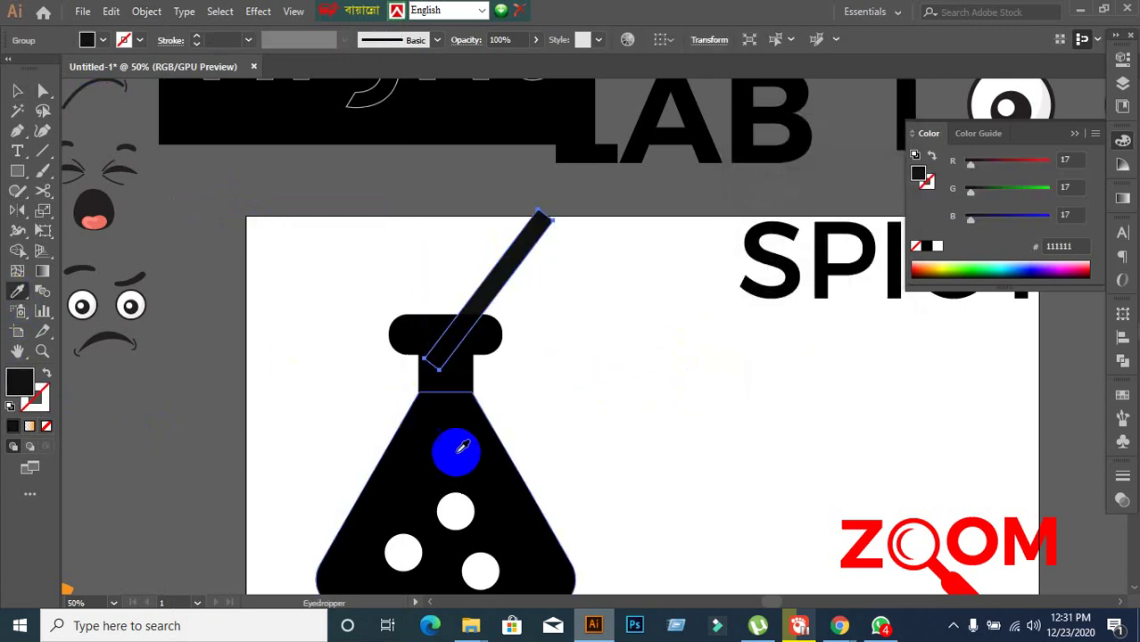
click(18, 91)
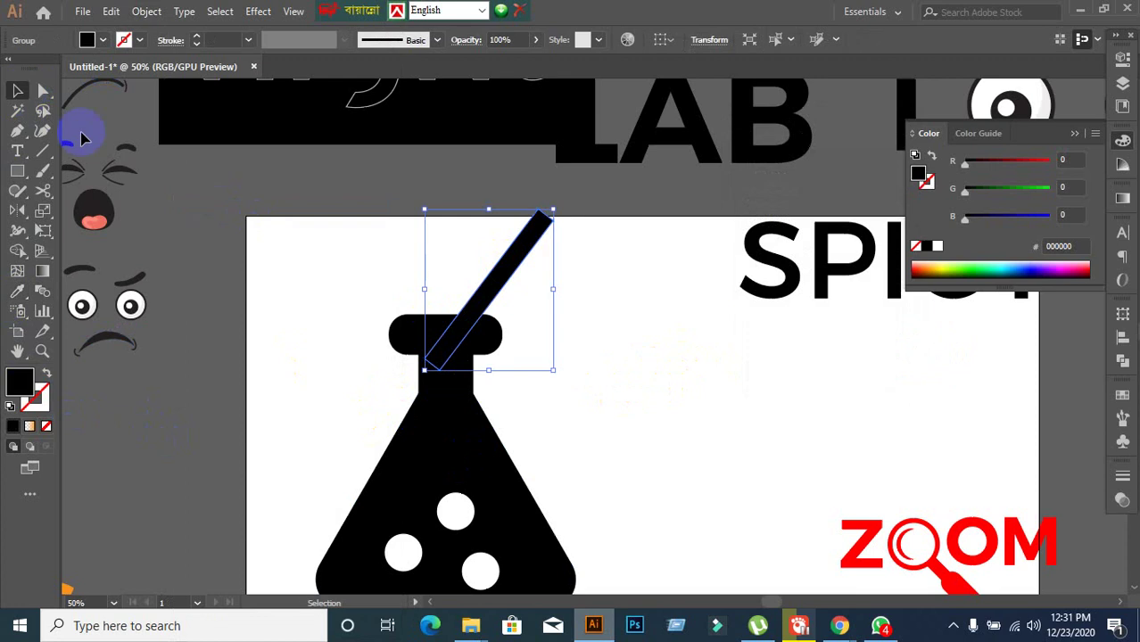
click(692, 382)
Move the LAB lettering onto the artboard beside the flask and shift the whole flask further to the left
scroll(652, 367, down, 2)
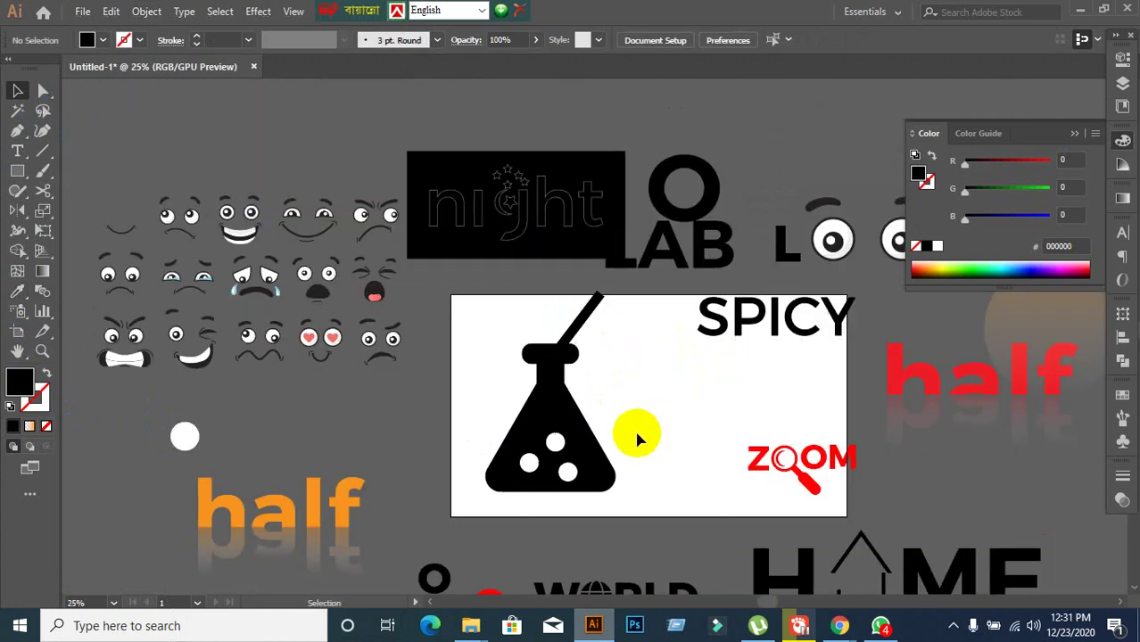
drag(680, 254, 692, 402)
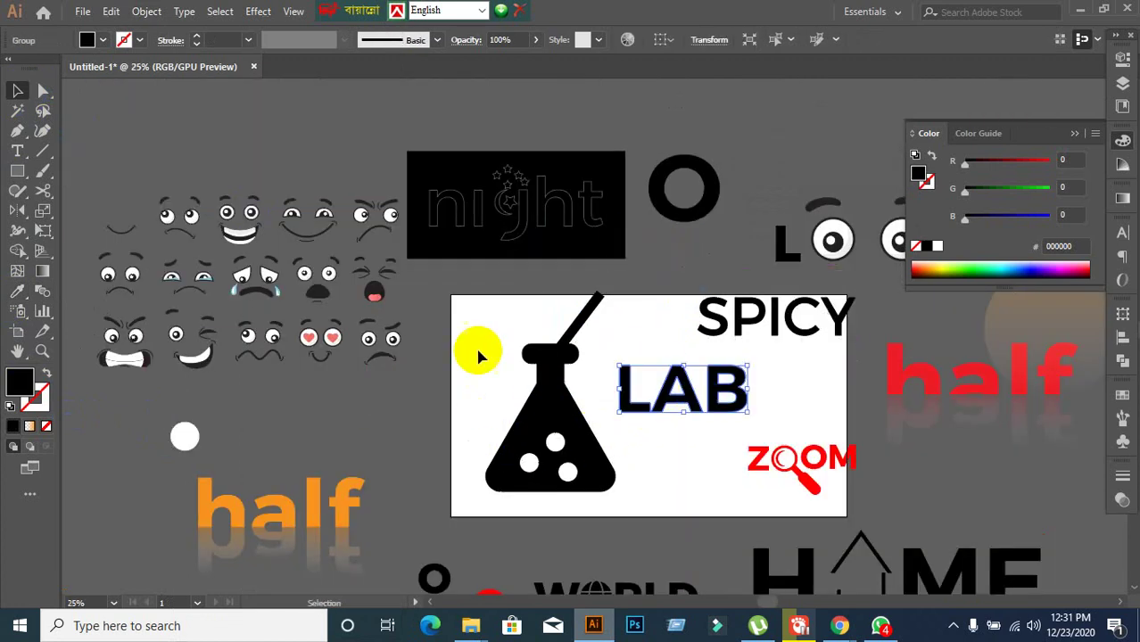
drag(477, 307, 539, 464)
click(631, 418)
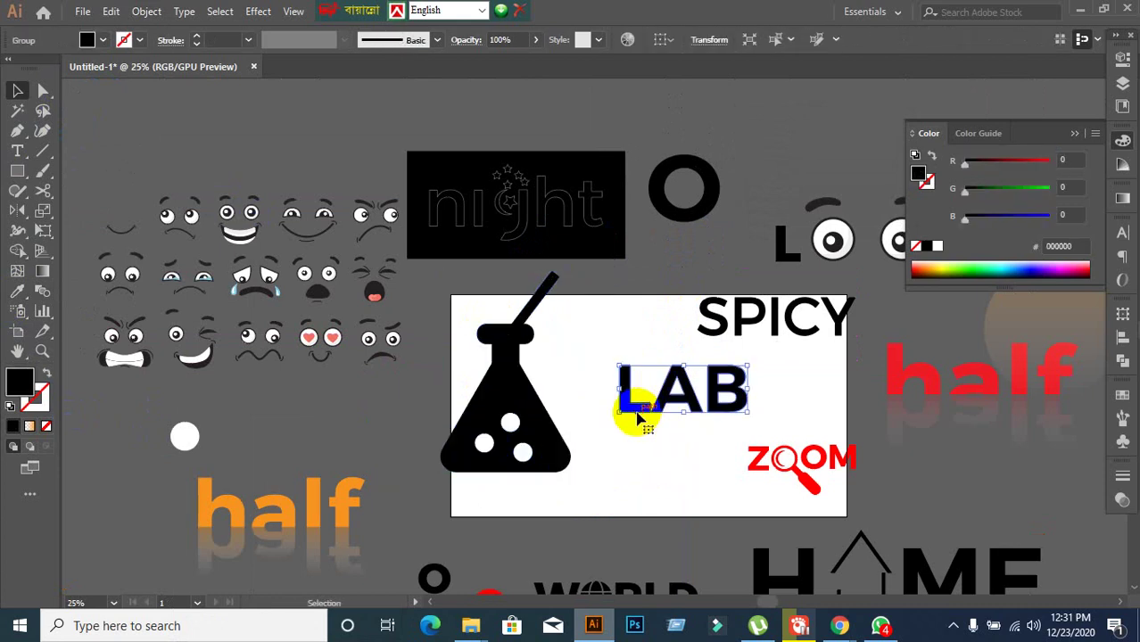
Ungroup the LAB lettering into separate letters
right_click(638, 421)
click(714, 260)
click(652, 457)
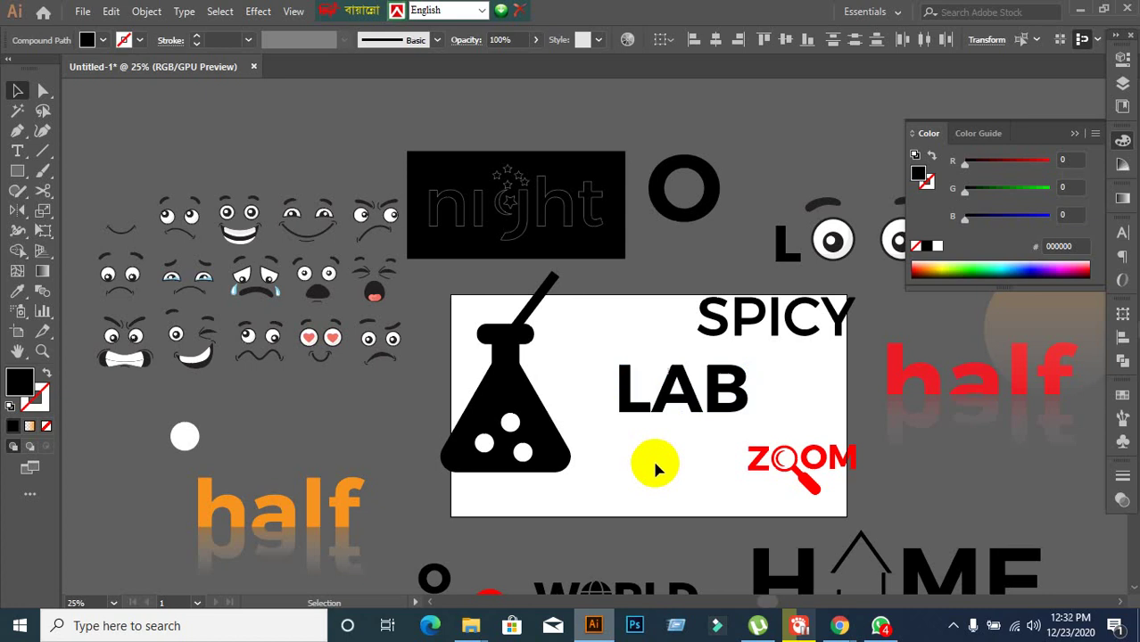
Move the letter A off the artboard and place the flask, scaled down to letter size, between L and B
scroll(732, 449, up, 1)
drag(650, 387, 223, 441)
drag(492, 453, 664, 384)
click(509, 415)
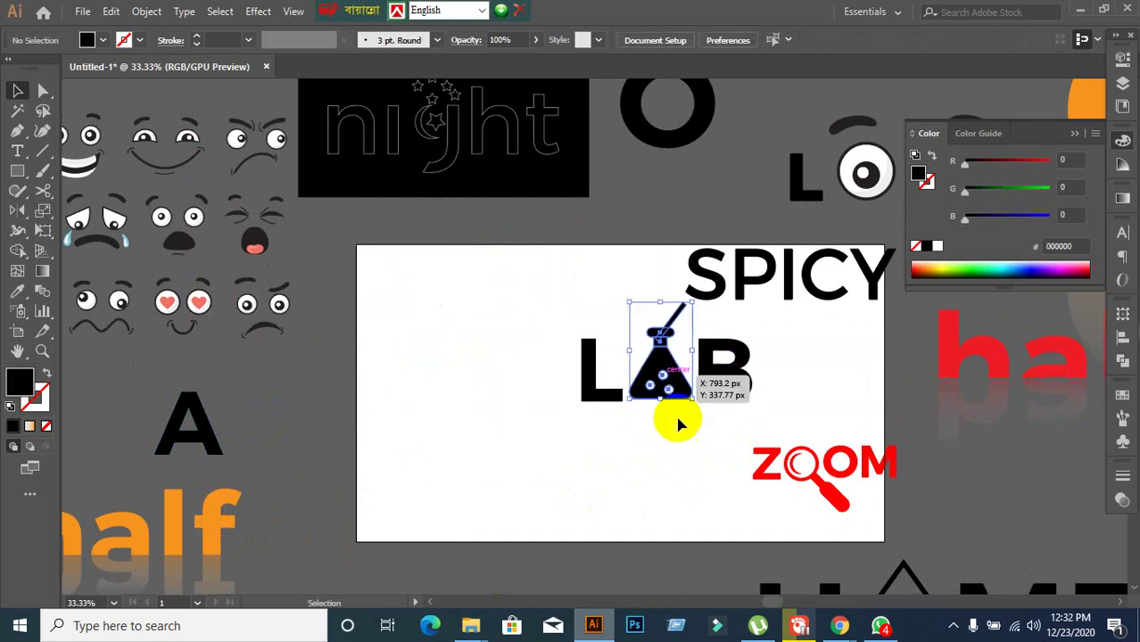
Align the bottom edges of the L, the flask and the B
scroll(693, 440, up, 1)
drag(694, 419, 489, 432)
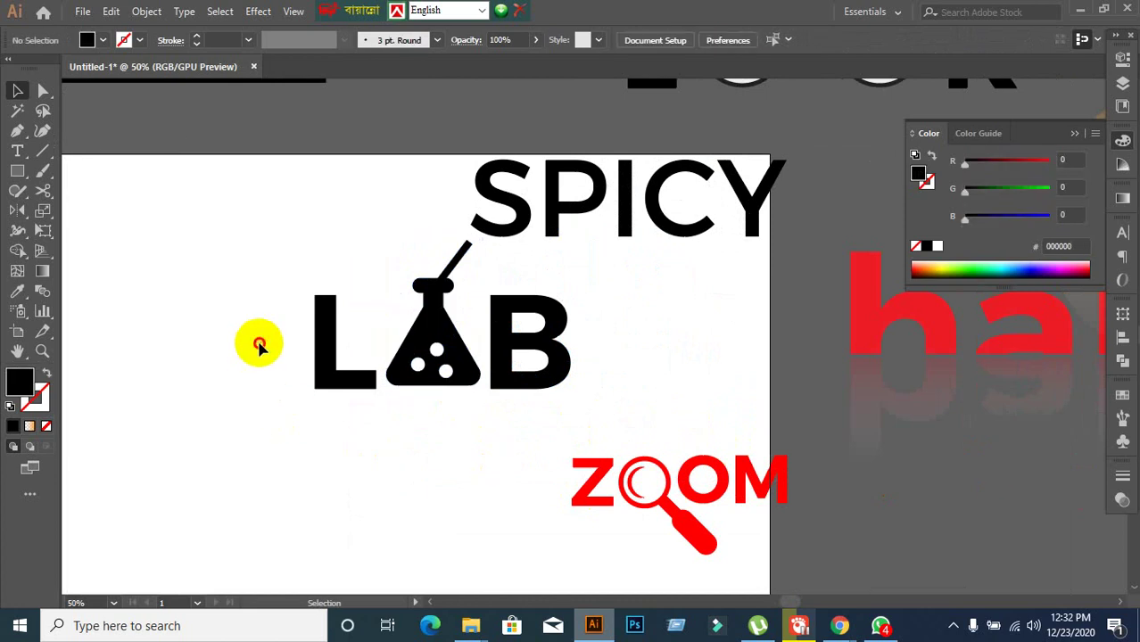
drag(257, 339, 580, 390)
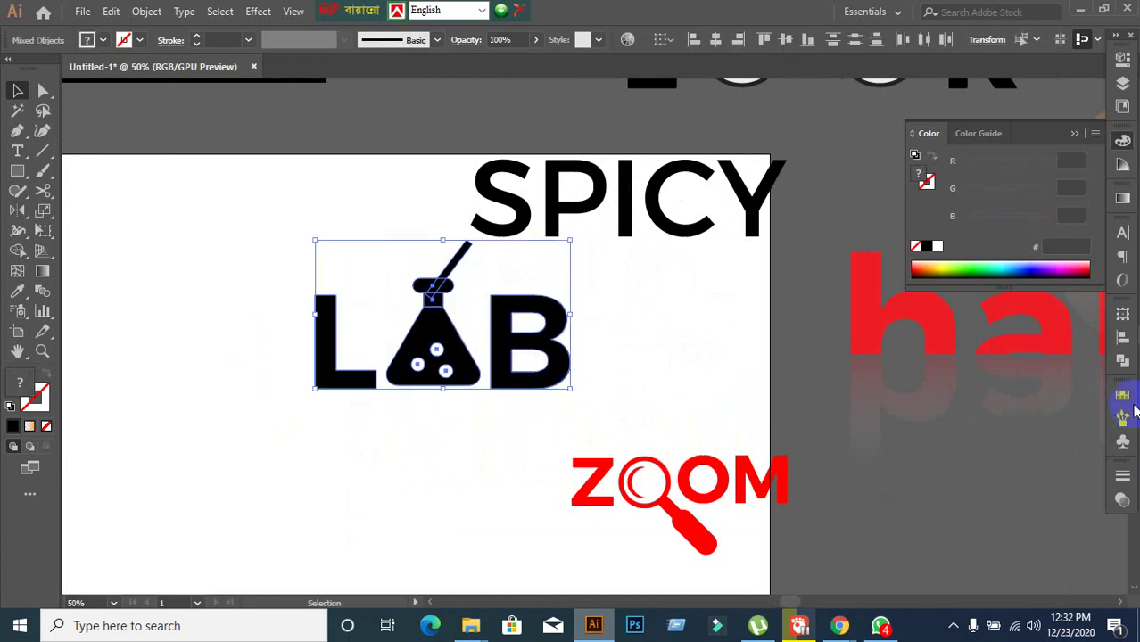
click(1125, 346)
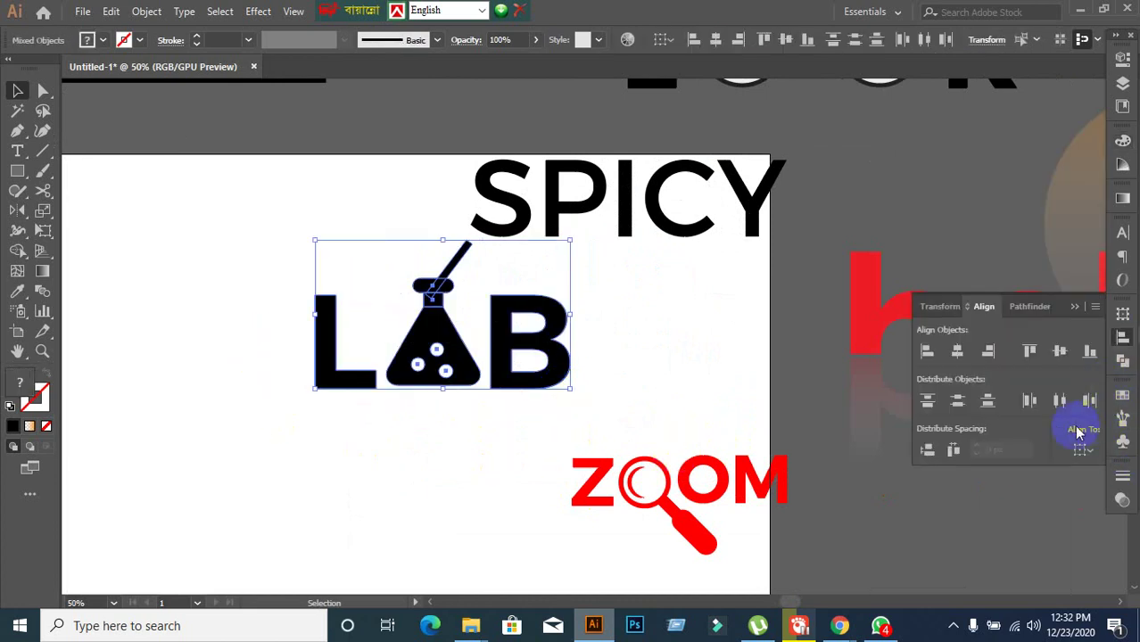
click(1089, 354)
click(700, 397)
alt+scroll(657, 391, down, 1)
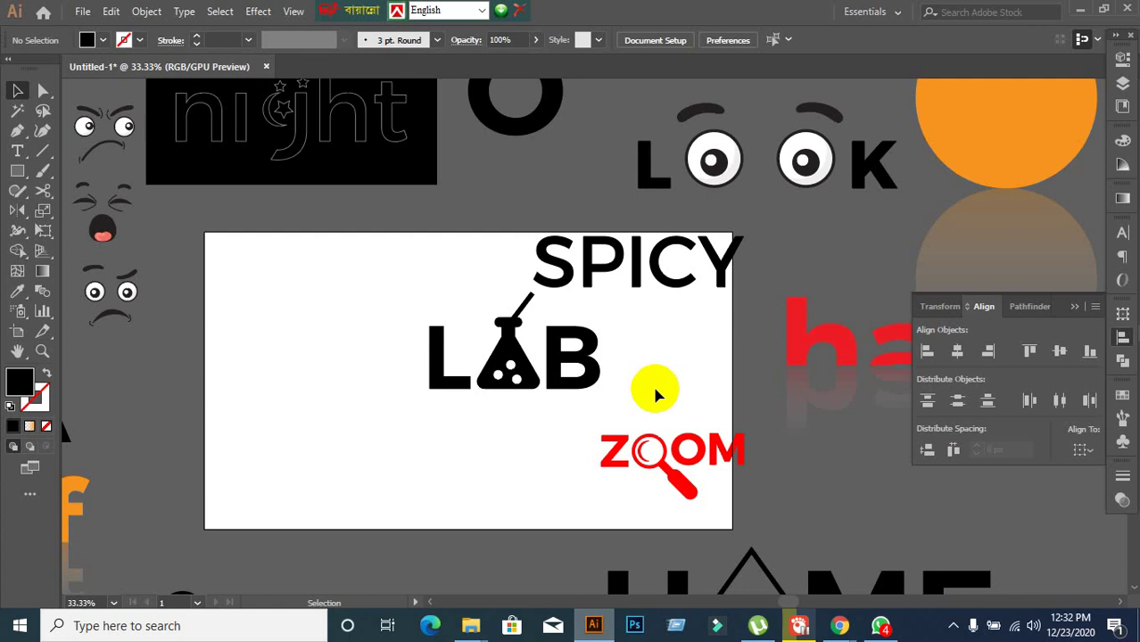
Move the complete LAB flask wordmark off the artboard, above the LOOK wordmark
scroll(656, 391, down, 1)
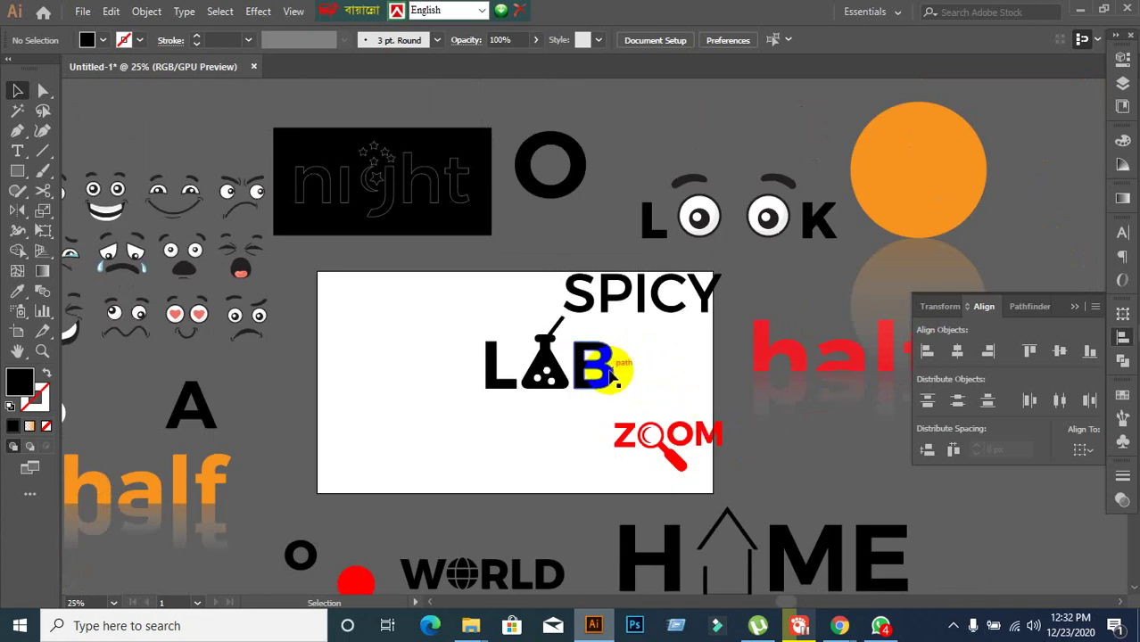
click(463, 352)
drag(462, 352, 656, 406)
drag(574, 358, 688, 131)
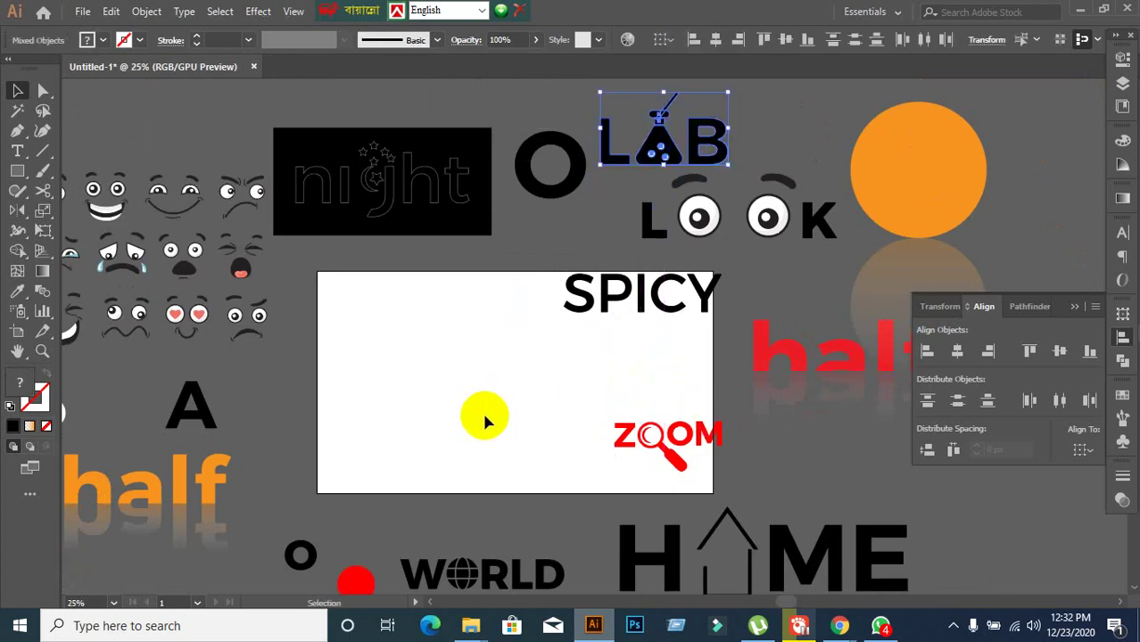
click(441, 396)
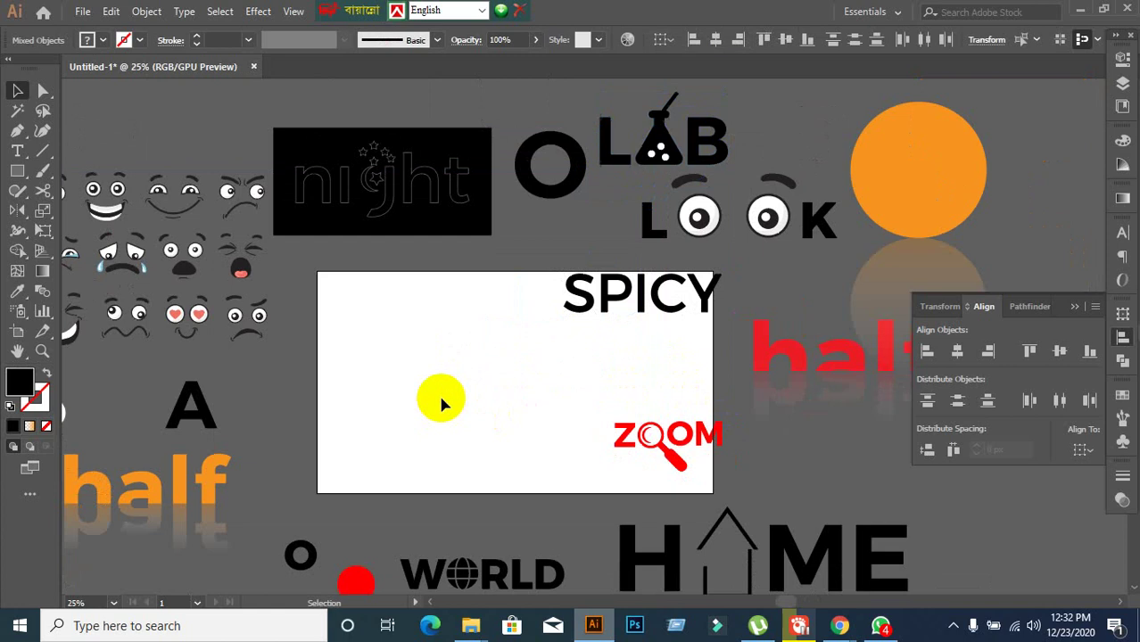
Add the text MORINING in Montserrat SemiBold on the artboard and enlarge it to about 110 pt
click(18, 151)
scroll(453, 382, up, 1)
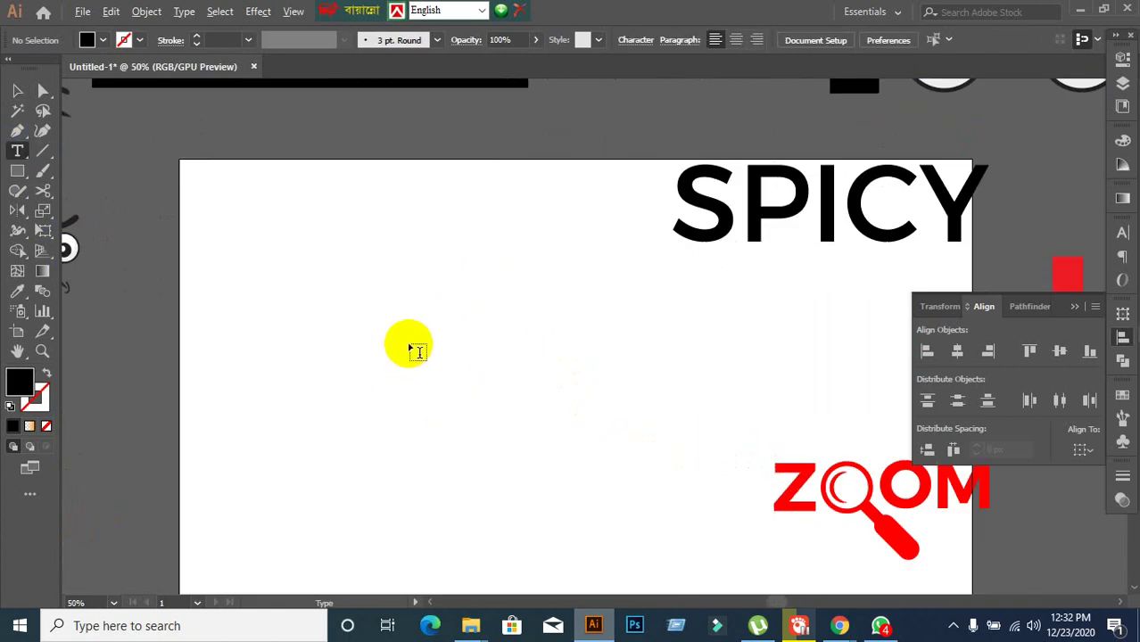
scroll(412, 350, down, 1)
click(718, 457)
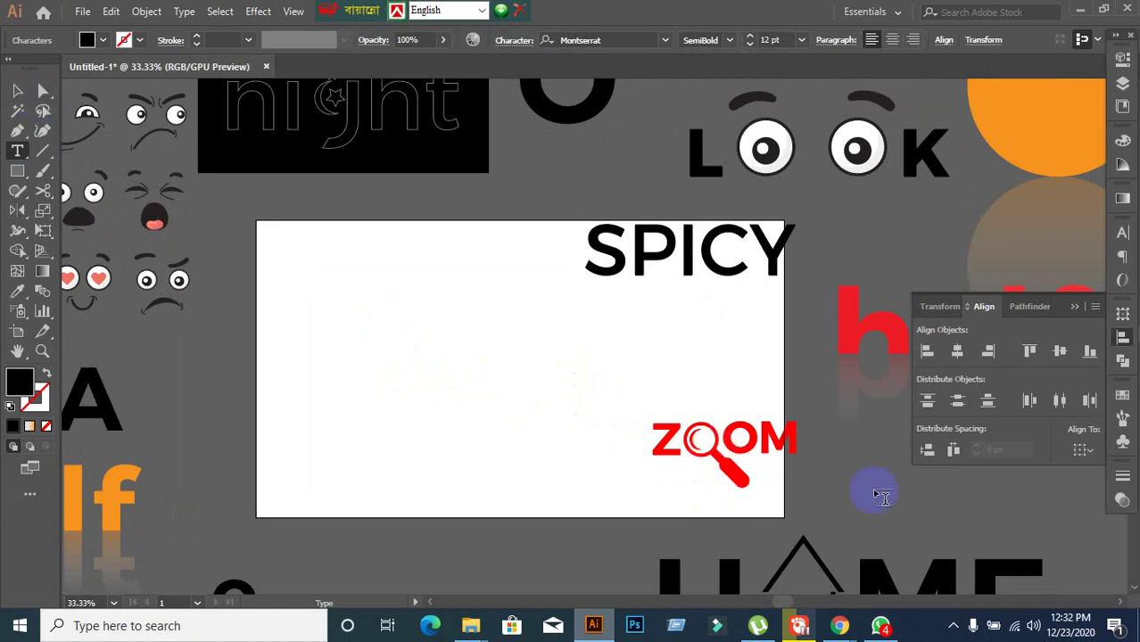
text(Morning)
click(17, 90)
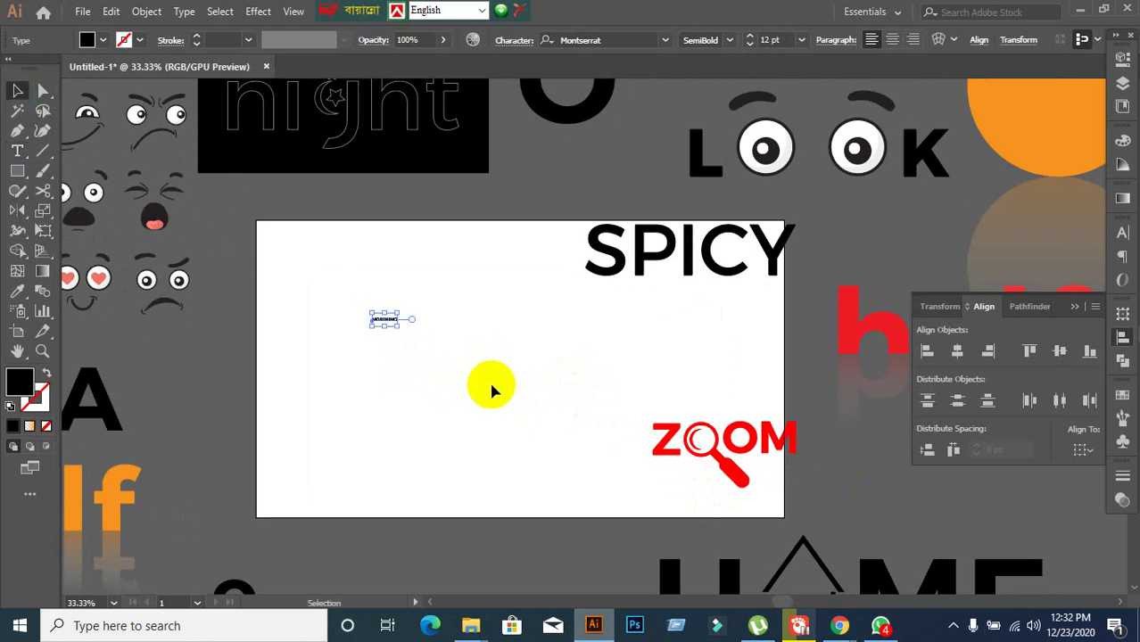
drag(399, 327, 602, 365)
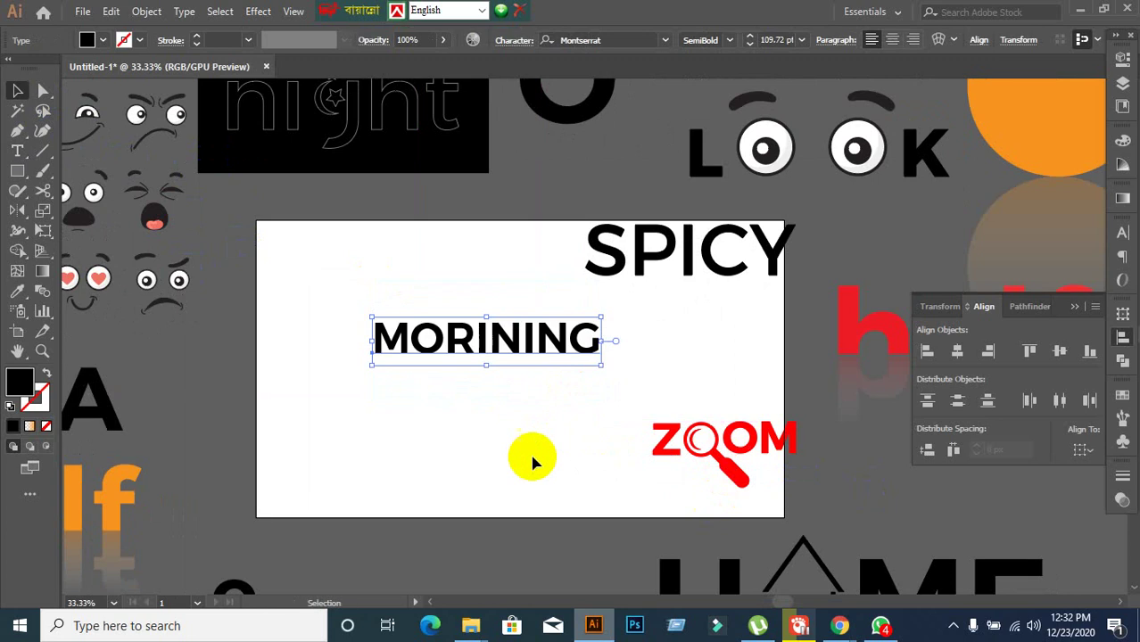
click(504, 393)
click(483, 355)
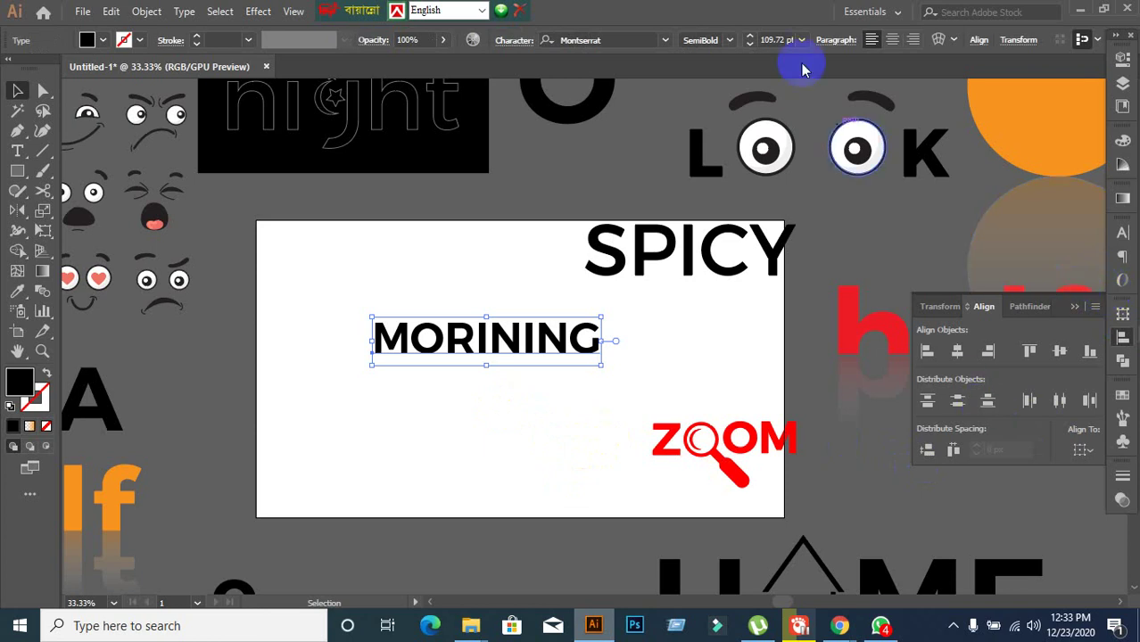
drag(479, 337, 515, 332)
double_click(493, 342)
click(489, 339)
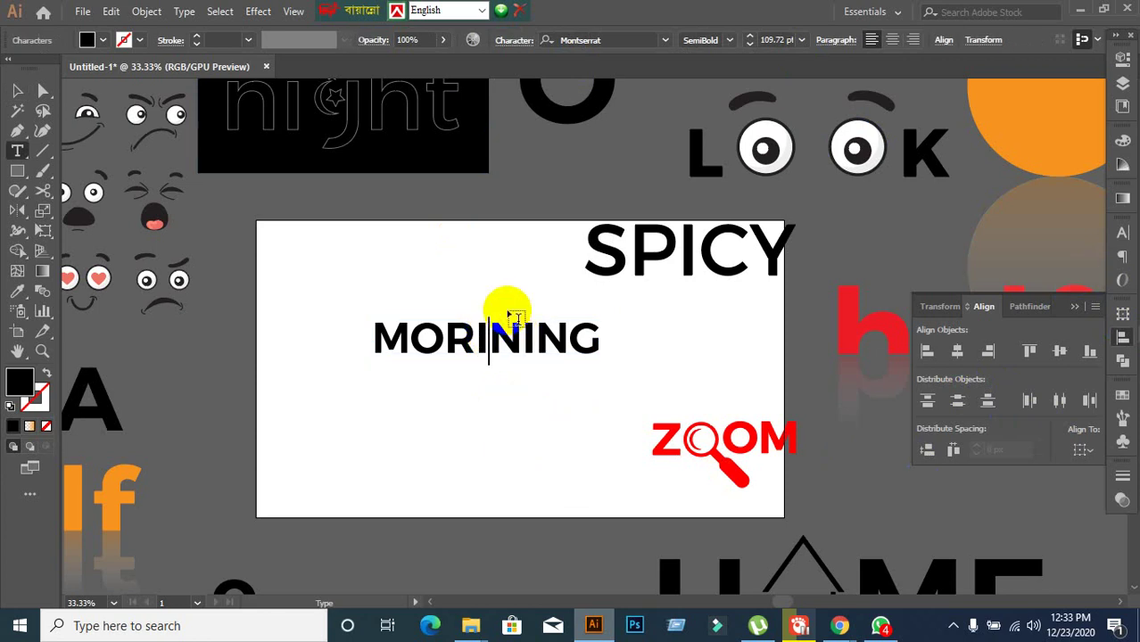
key(Right)
key(Right)
key(Right)
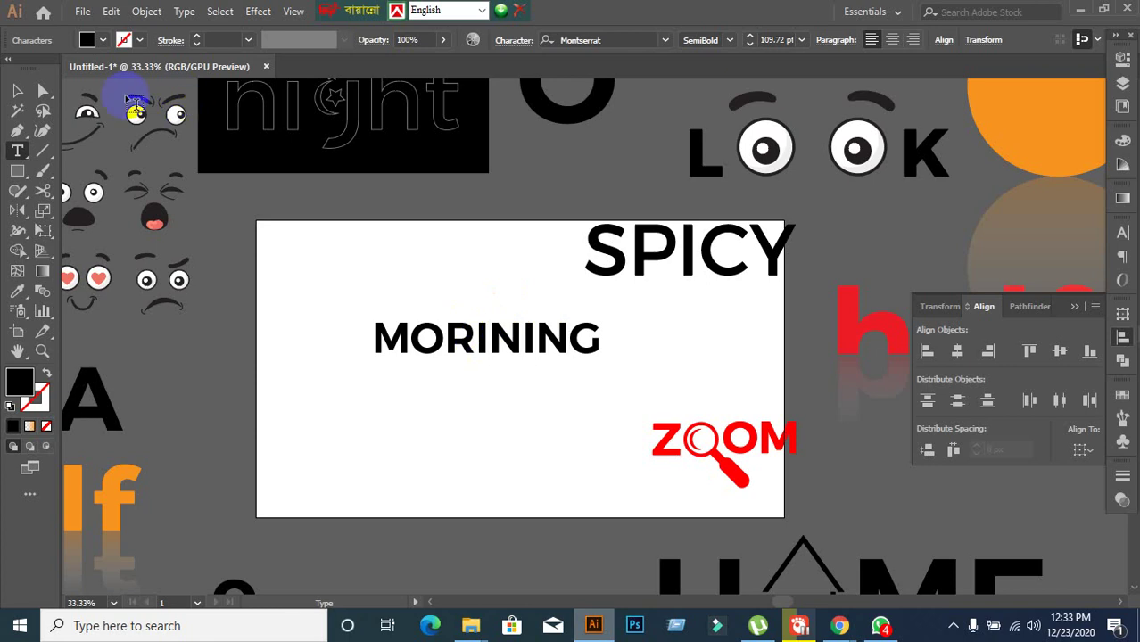
Move the MORINING text off the artboard, to the area between the night and LOOK wordmarks
click(18, 91)
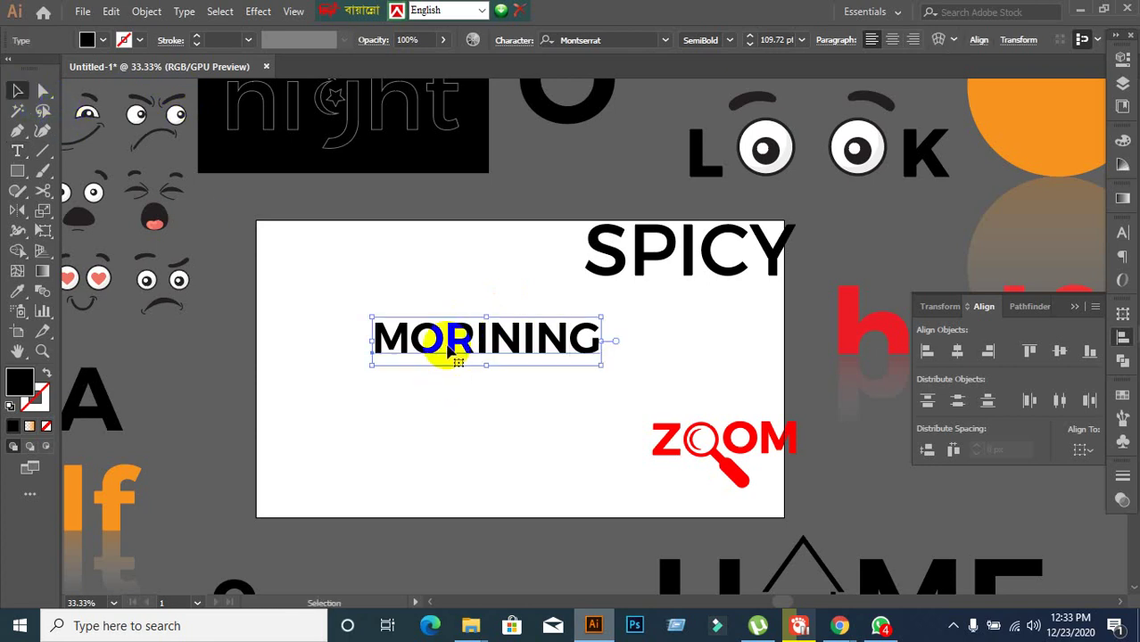
drag(446, 350, 547, 187)
click(419, 354)
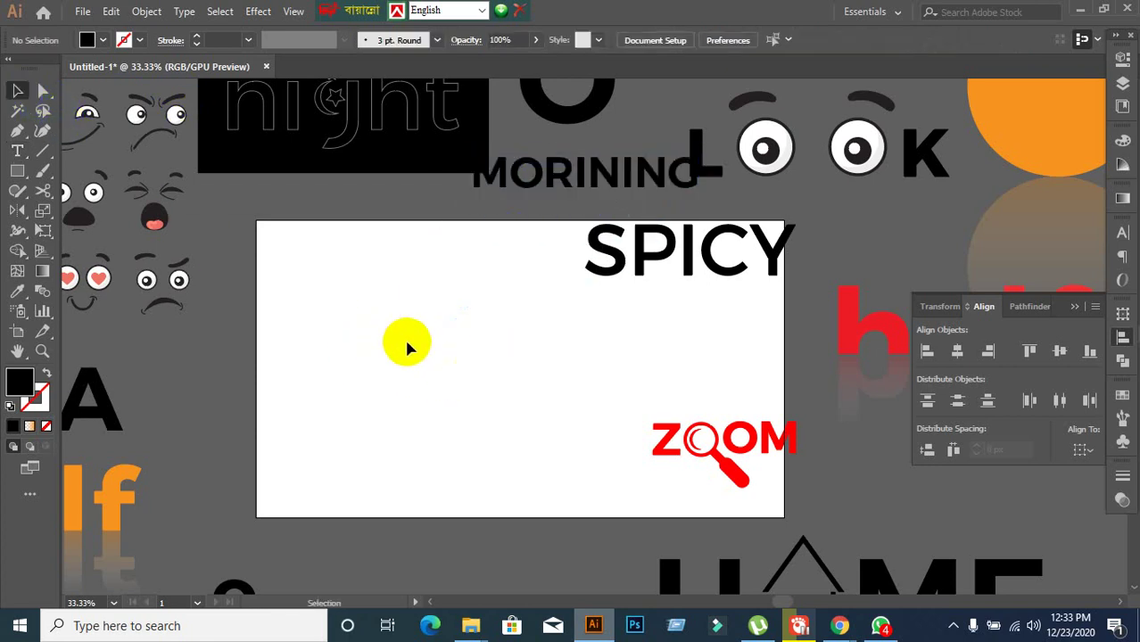
Switch to the Google Meet call in Chrome and reposition the floating language bar
click(753, 571)
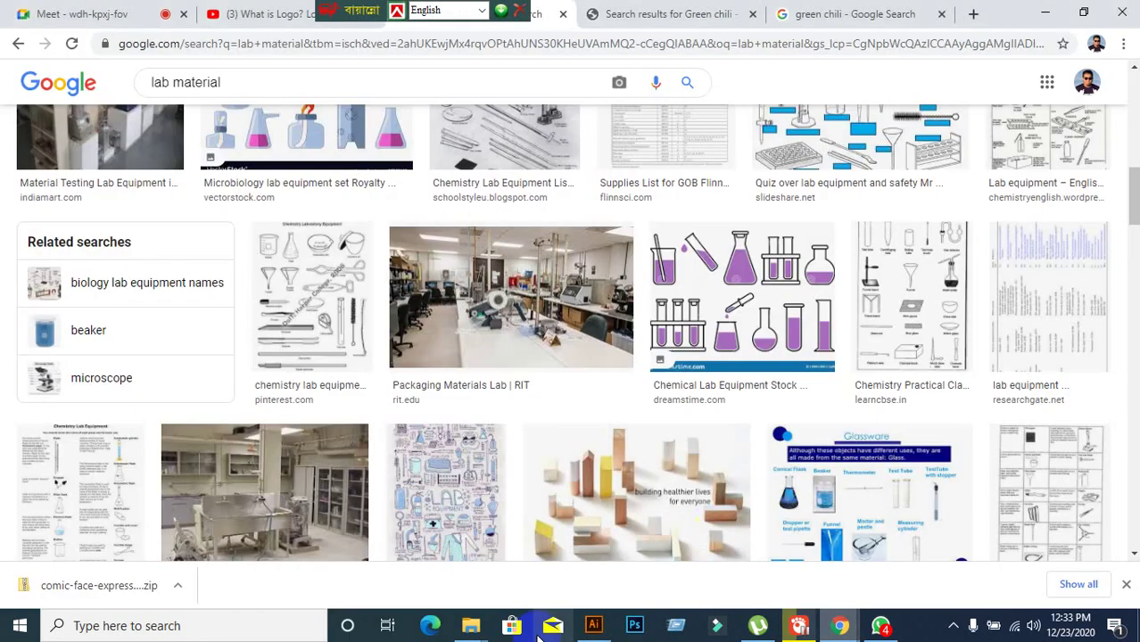
click(101, 11)
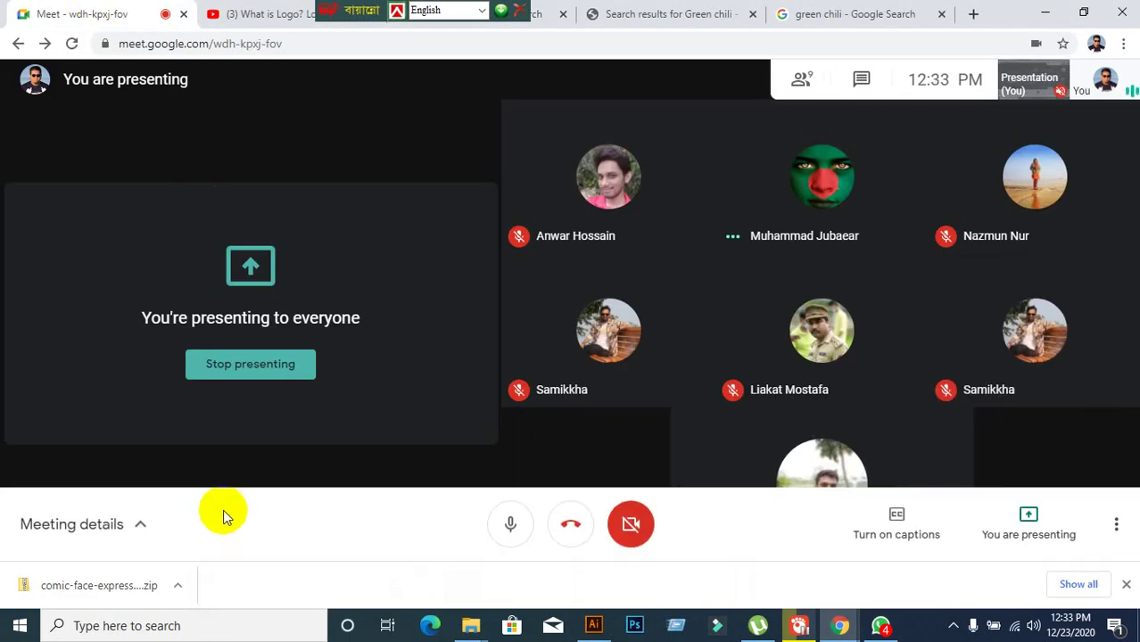
click(223, 509)
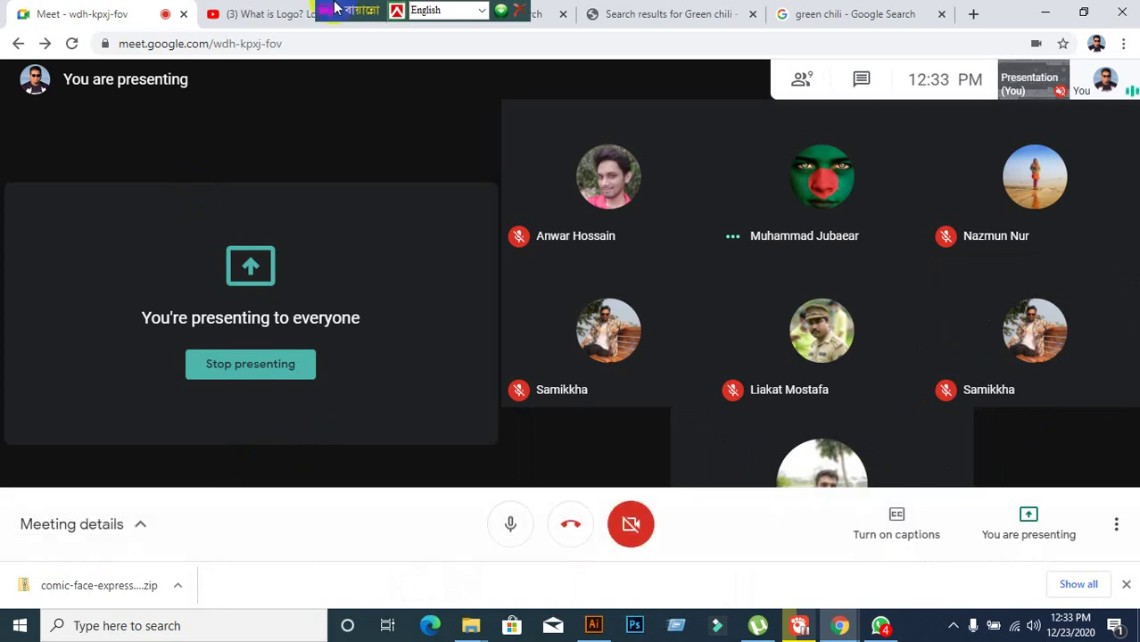
drag(338, 12, 1029, 11)
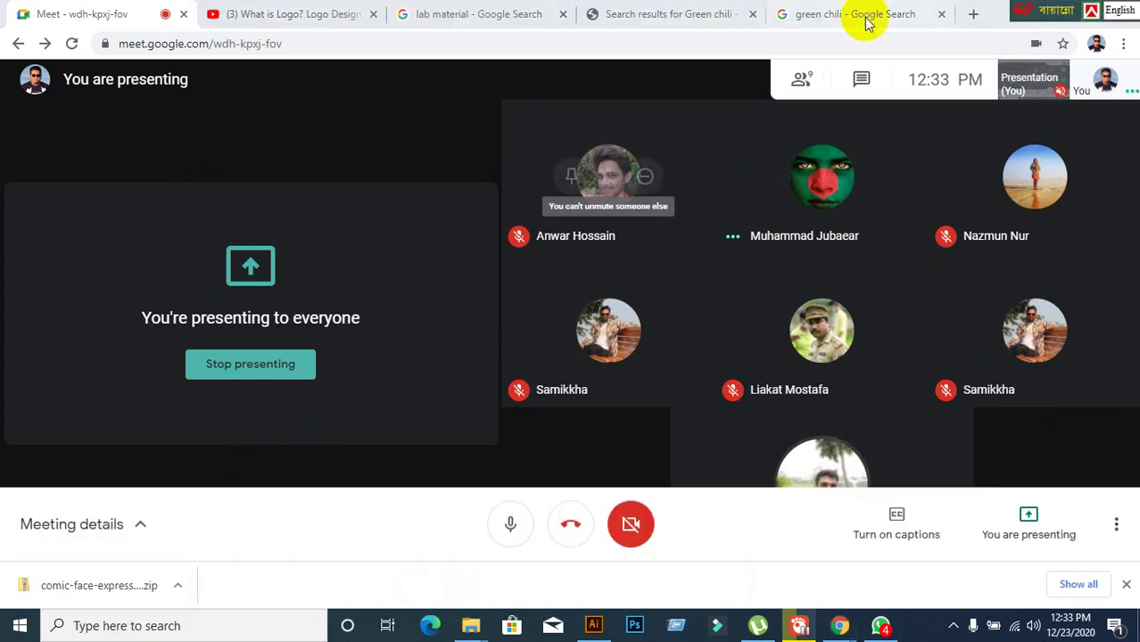
drag(1030, 10, 479, 10)
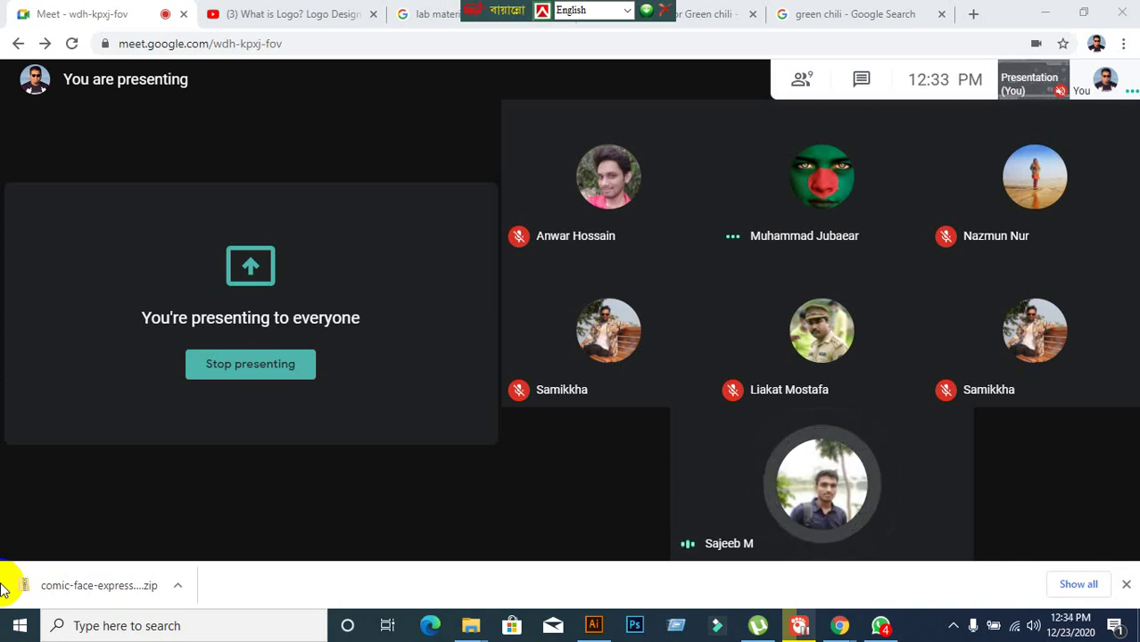
Switch to Illustrator and look at the available panels and the Advanced and Basic toolbar options
click(593, 626)
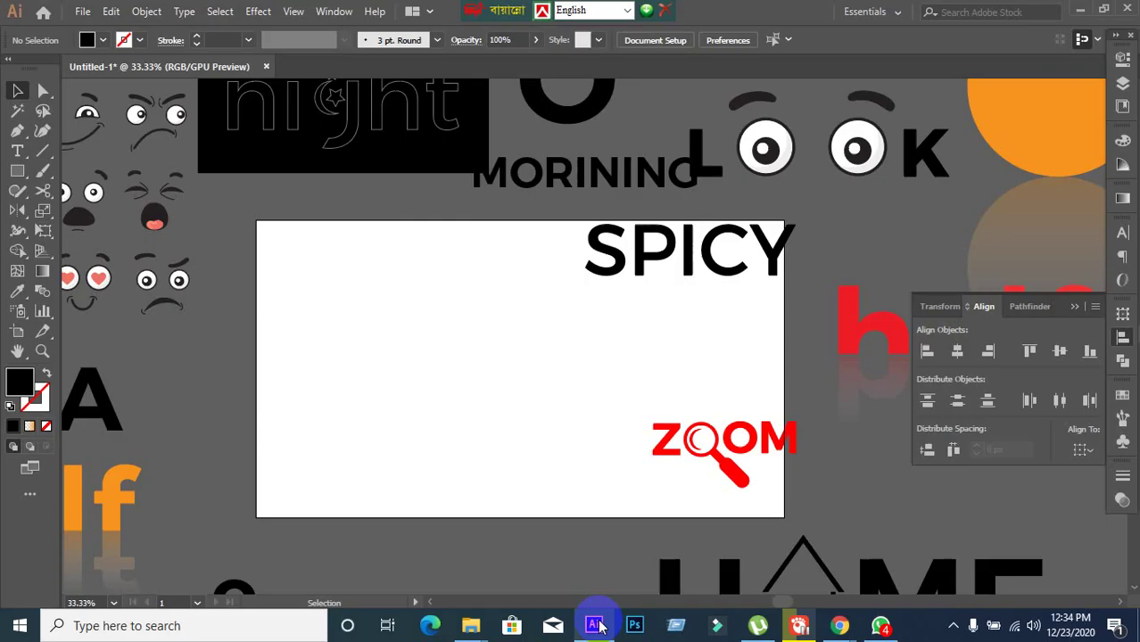
click(332, 10)
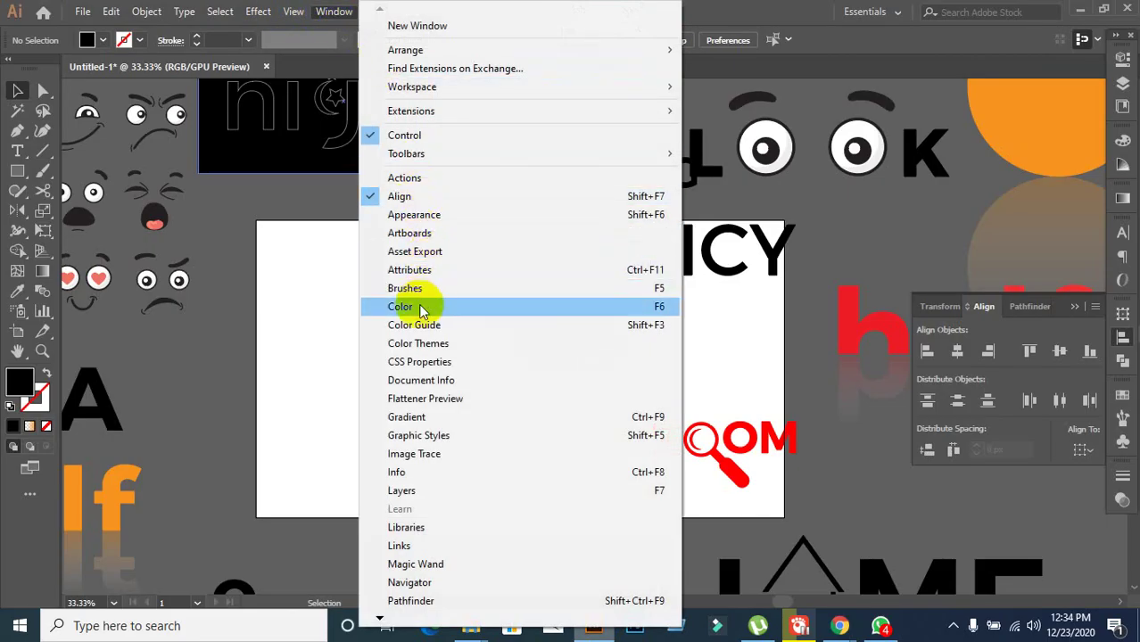
mouse_move(424, 156)
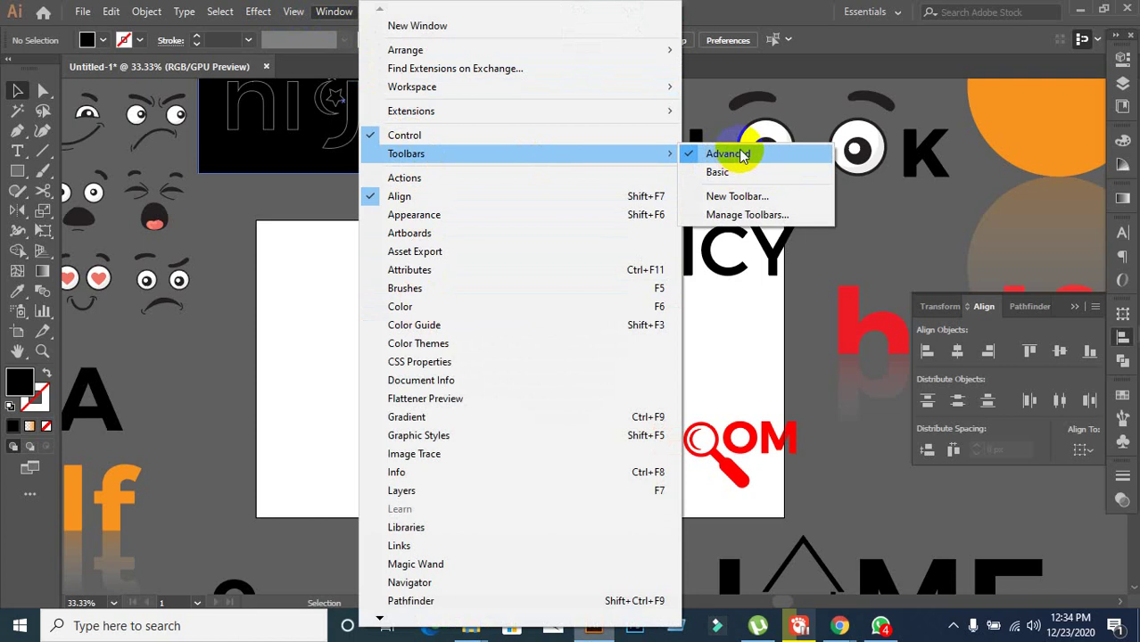
click(736, 57)
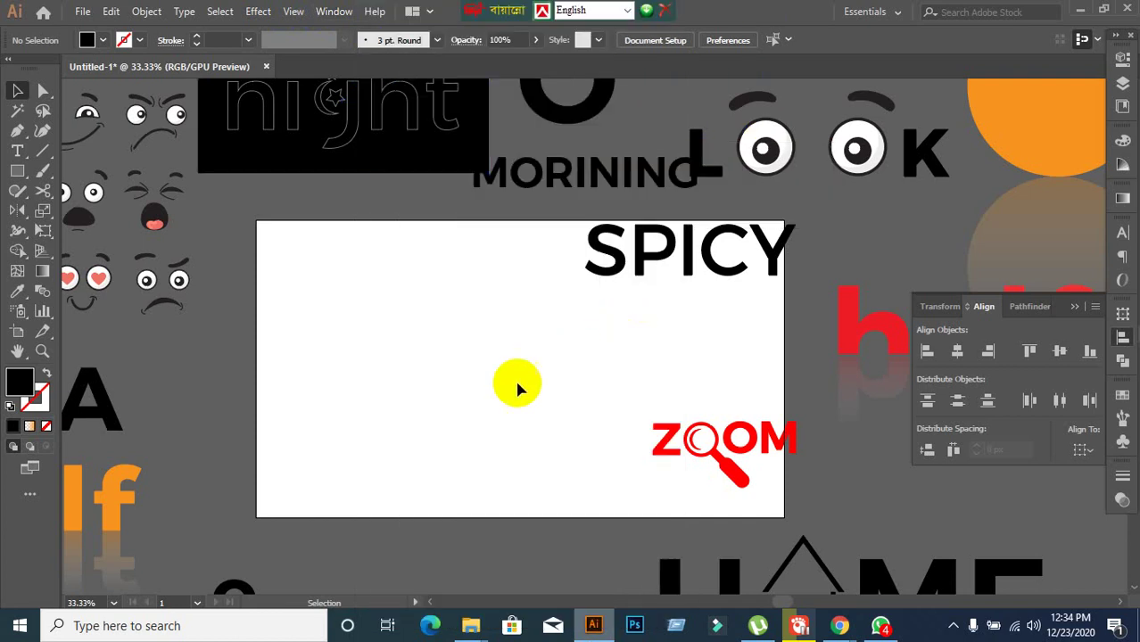
Move the SPICY text and the red ZOOM wordmark toward the artboard's right edge, leaving the main area clear
scroll(540, 302, down, 2)
drag(624, 224, 761, 224)
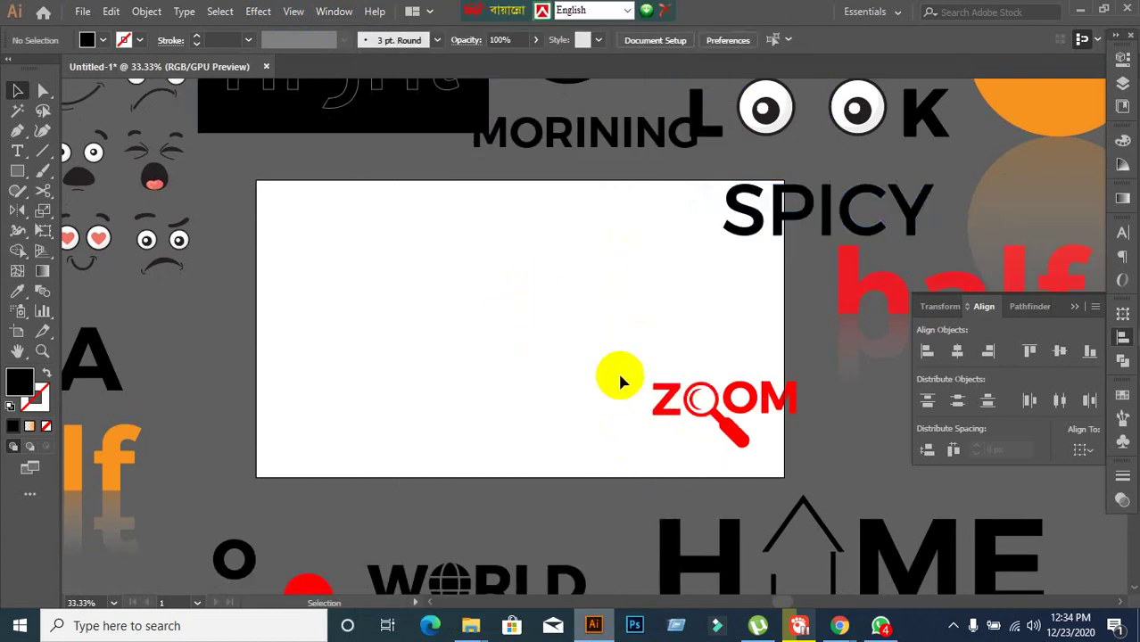
drag(619, 376, 759, 437)
drag(611, 347, 778, 439)
drag(763, 396, 843, 448)
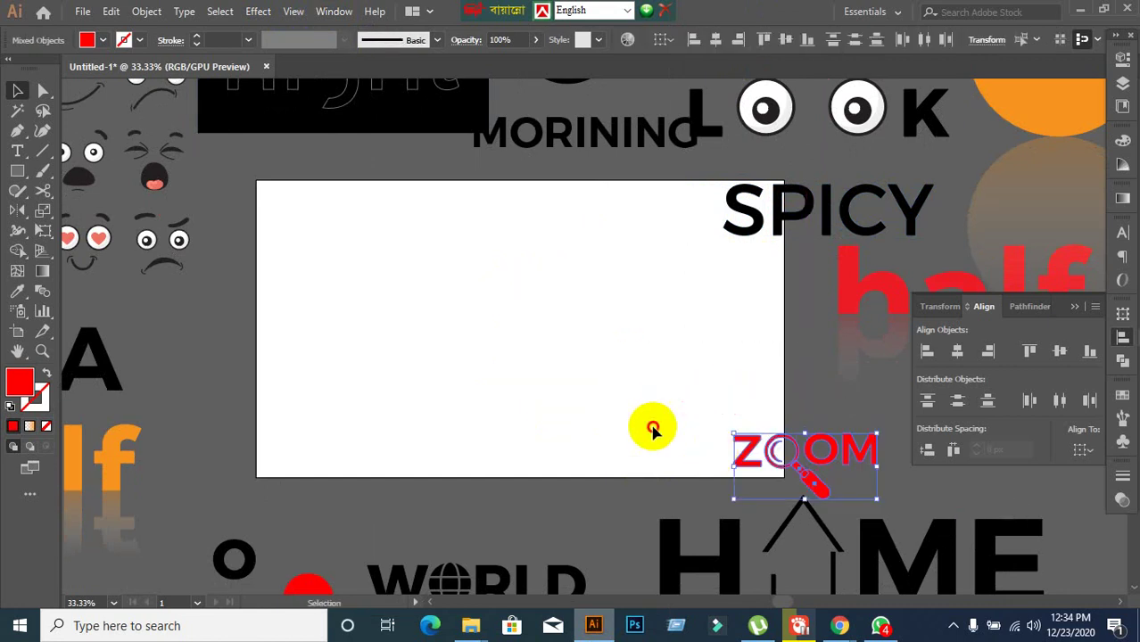
click(648, 446)
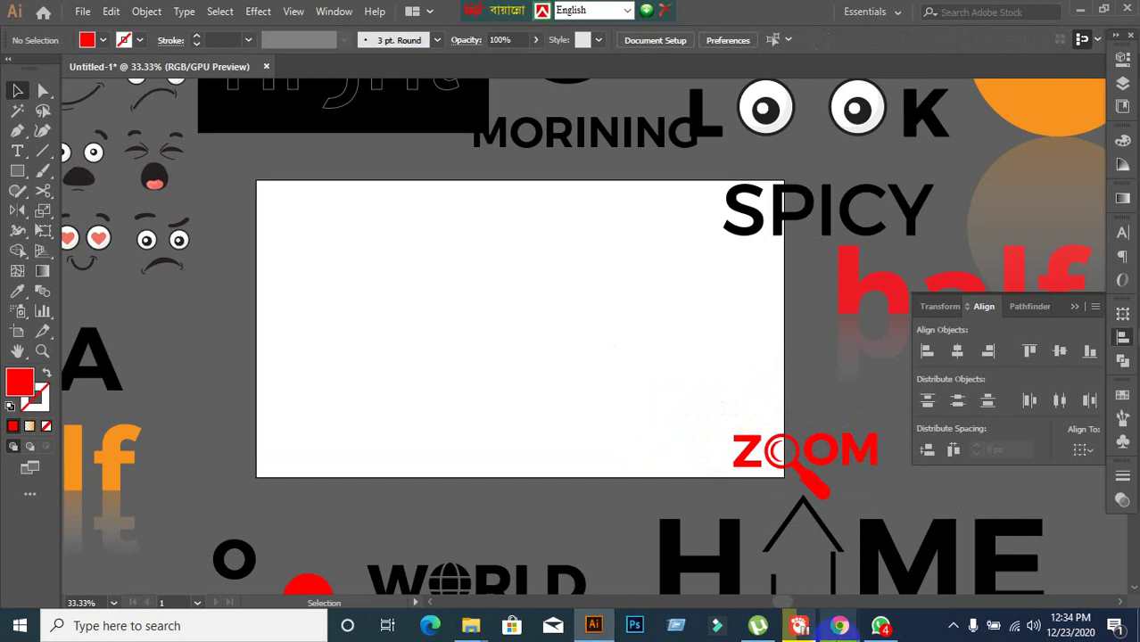
Switch to the Google Meet call in Chrome and move the floating language bar off the middle browser tabs
mouse_move(840, 626)
click(732, 569)
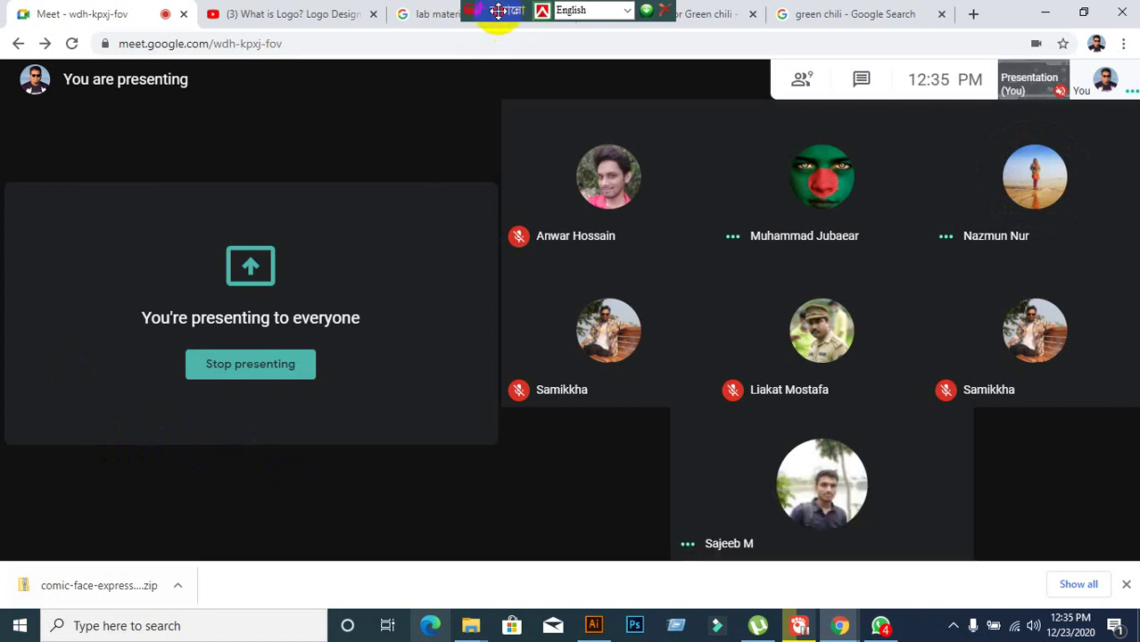
drag(498, 11, 870, 11)
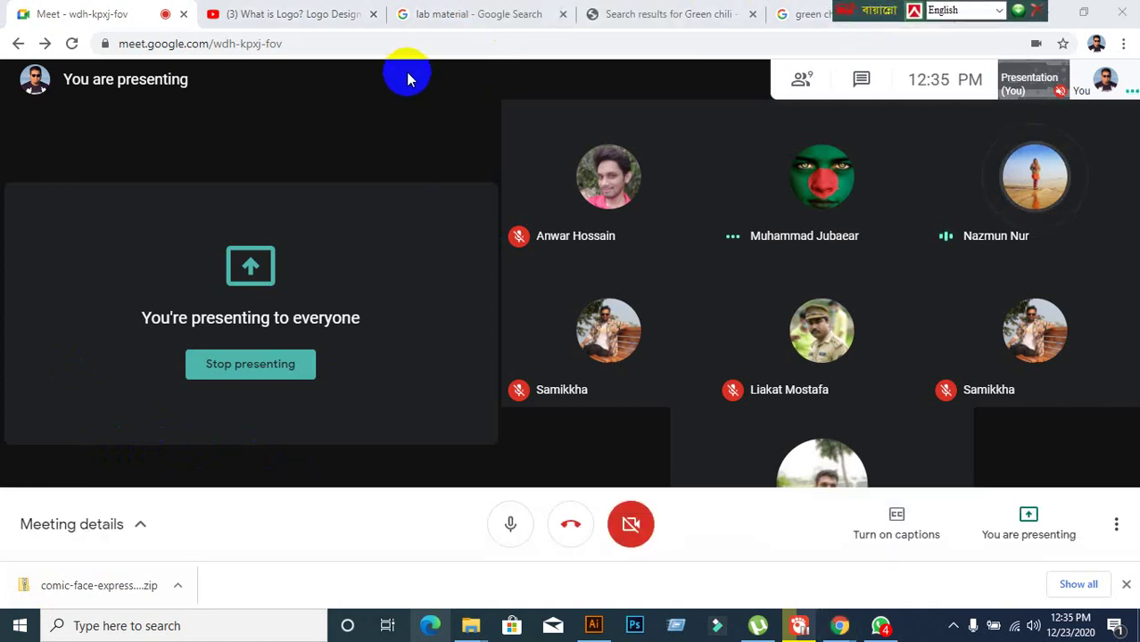
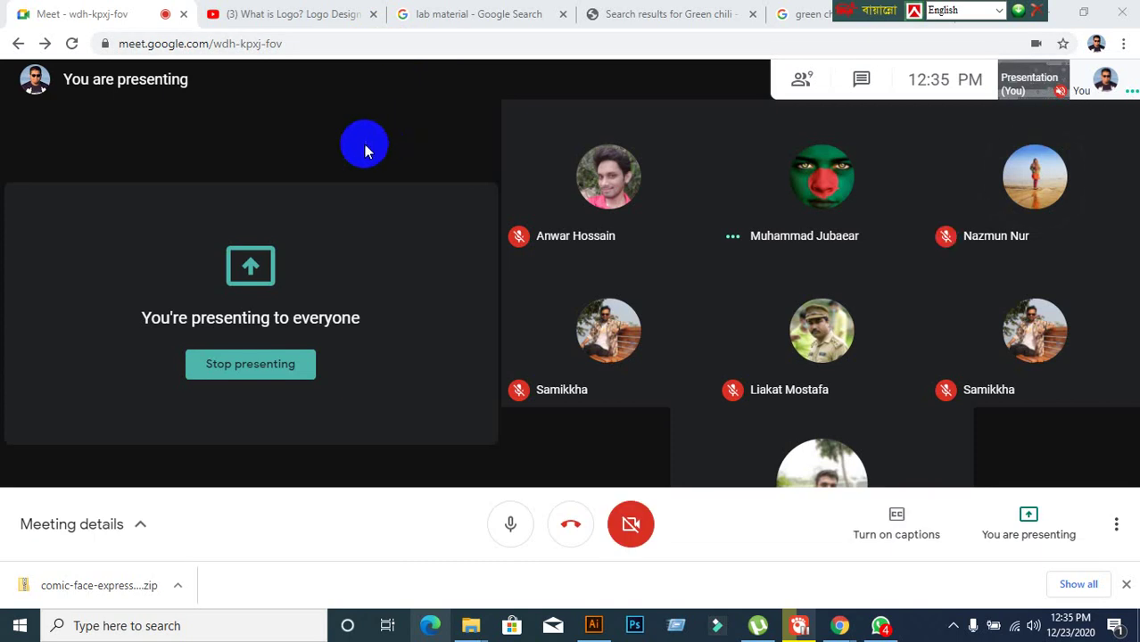
Stop presenting the screen in the Google Meet call
click(599, 627)
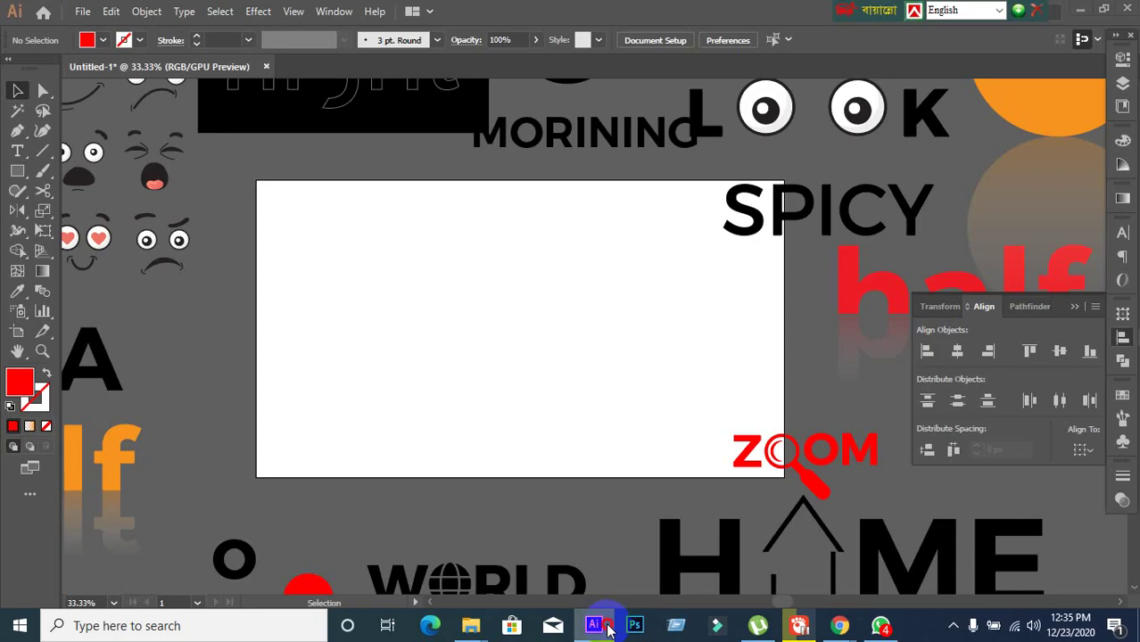
click(603, 629)
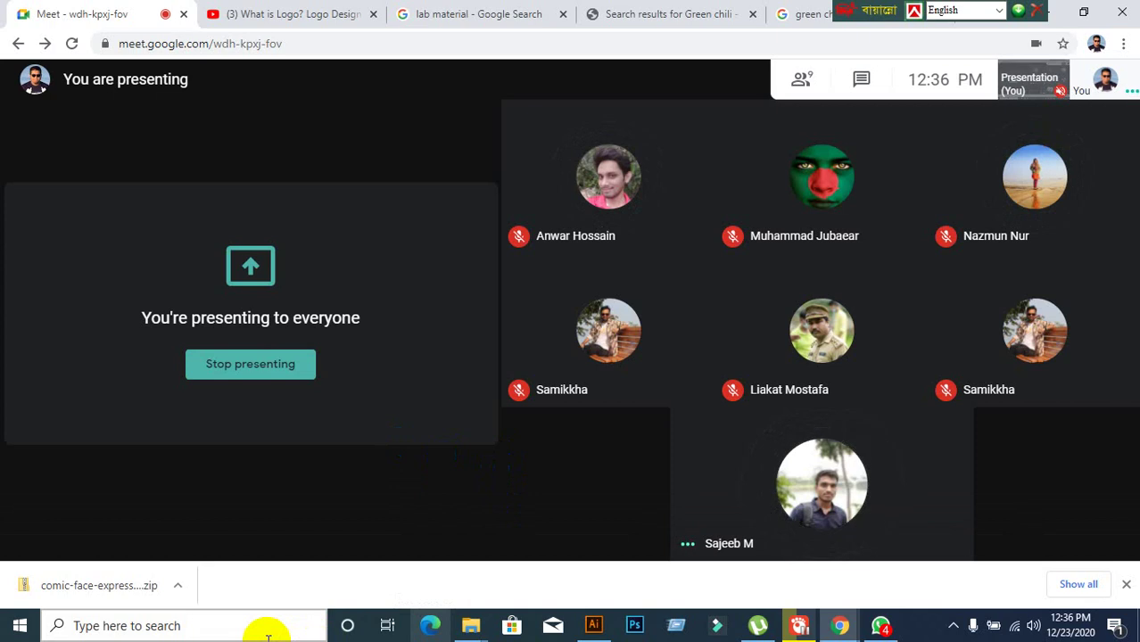
mouse_move(990, 501)
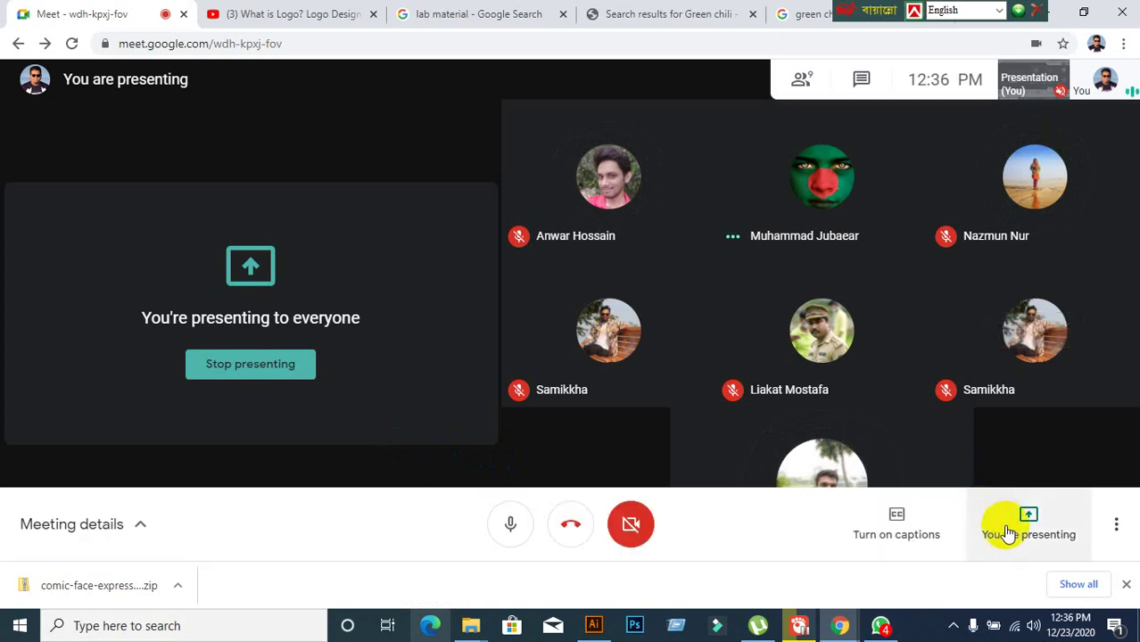
click(1007, 533)
click(1023, 446)
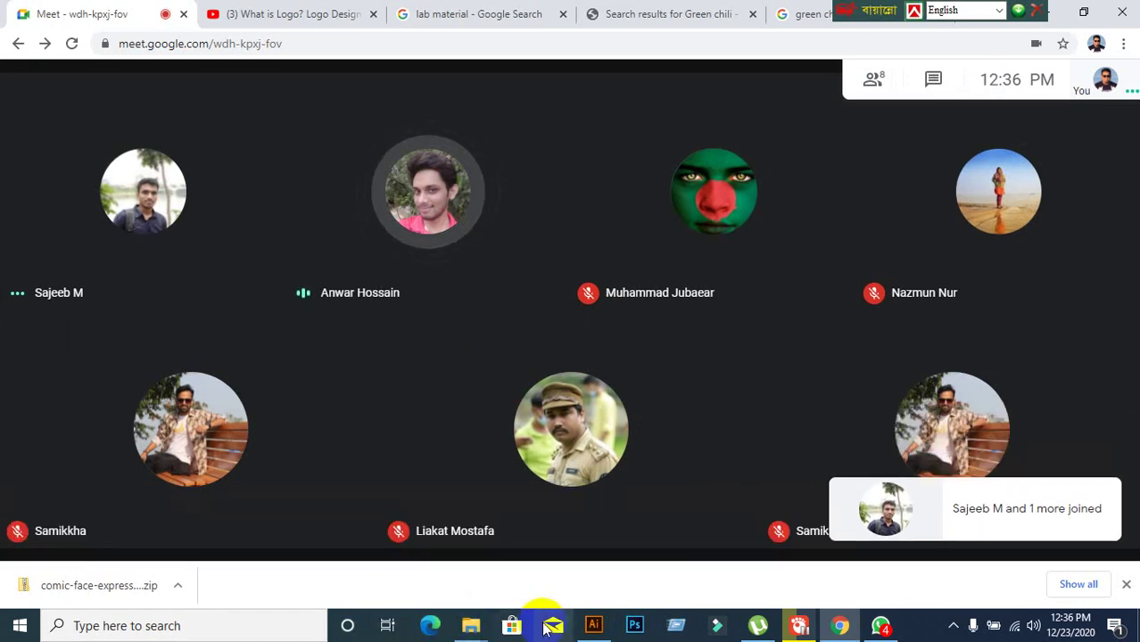
Switch to Illustrator, collapse the Align panel, and detach and close the docked panel groups from Properties through Character and Transform/Align/Pathfinder
click(595, 628)
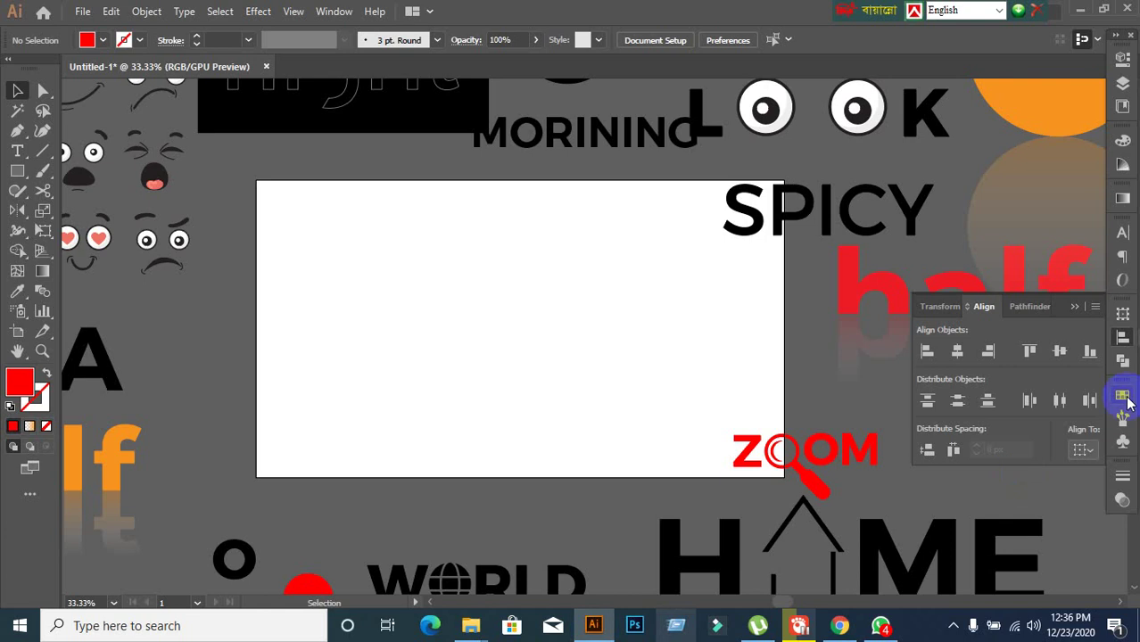
click(1071, 306)
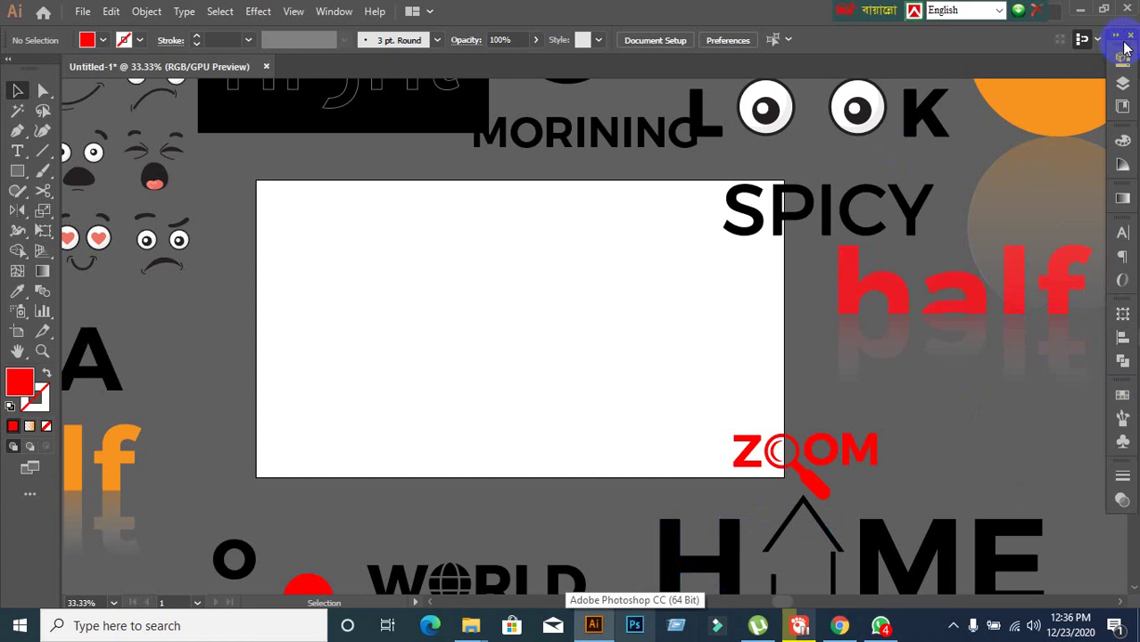
drag(1125, 49, 593, 266)
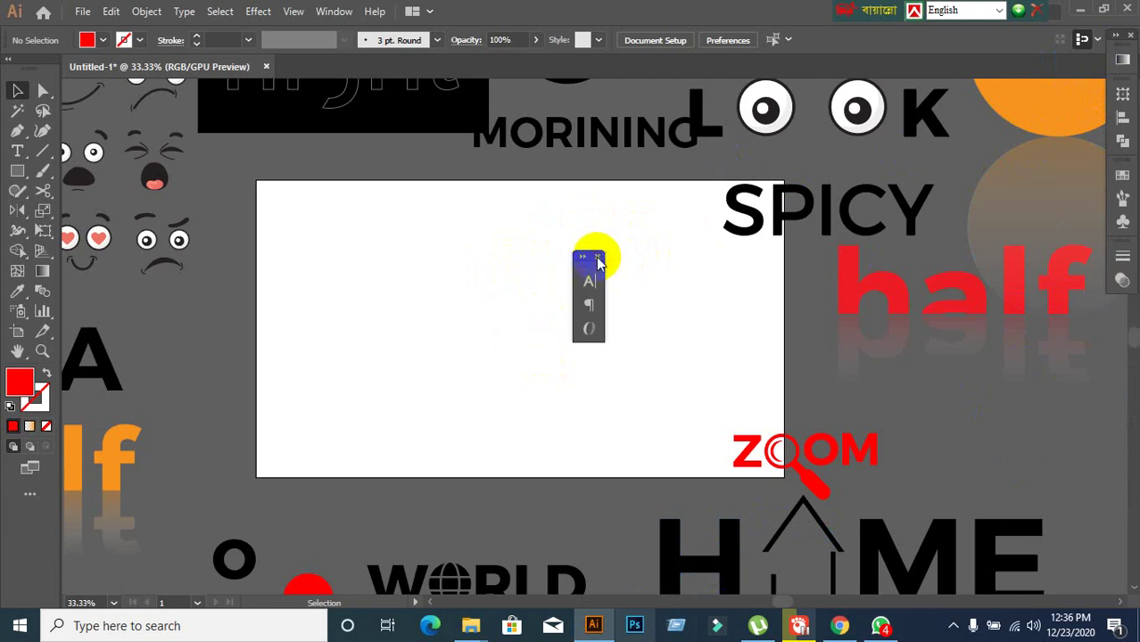
drag(596, 258, 449, 250)
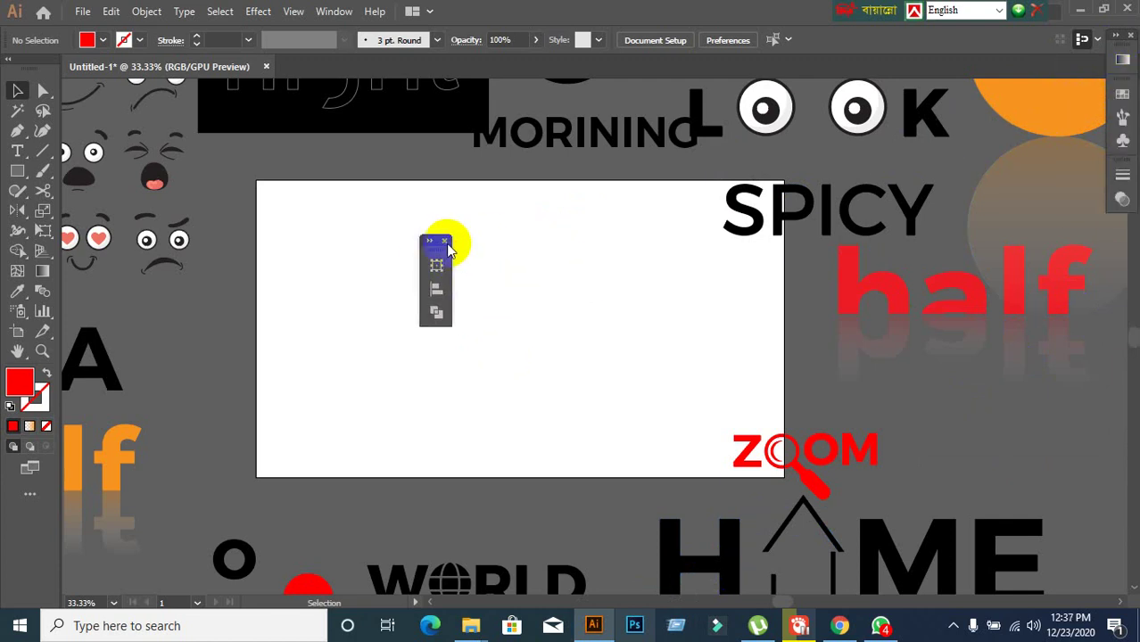
click(445, 241)
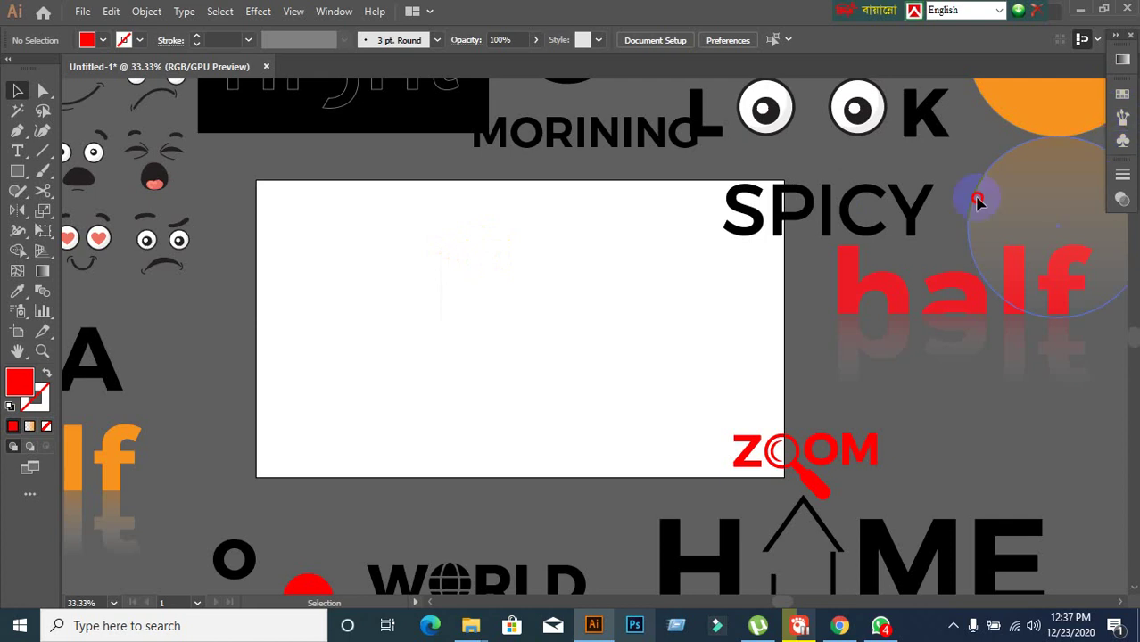
Detach and close the remaining Stroke/Transparency, Swatches/Brushes/Symbols and Gradient panel groups
drag(1115, 165, 615, 248)
click(592, 219)
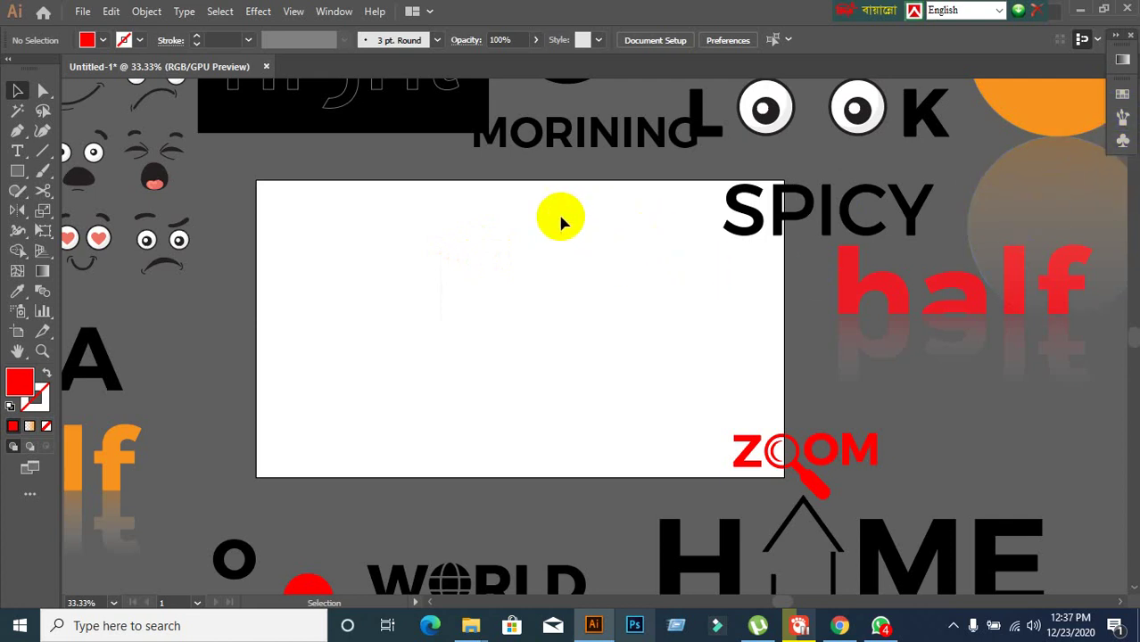
drag(1126, 82, 476, 229)
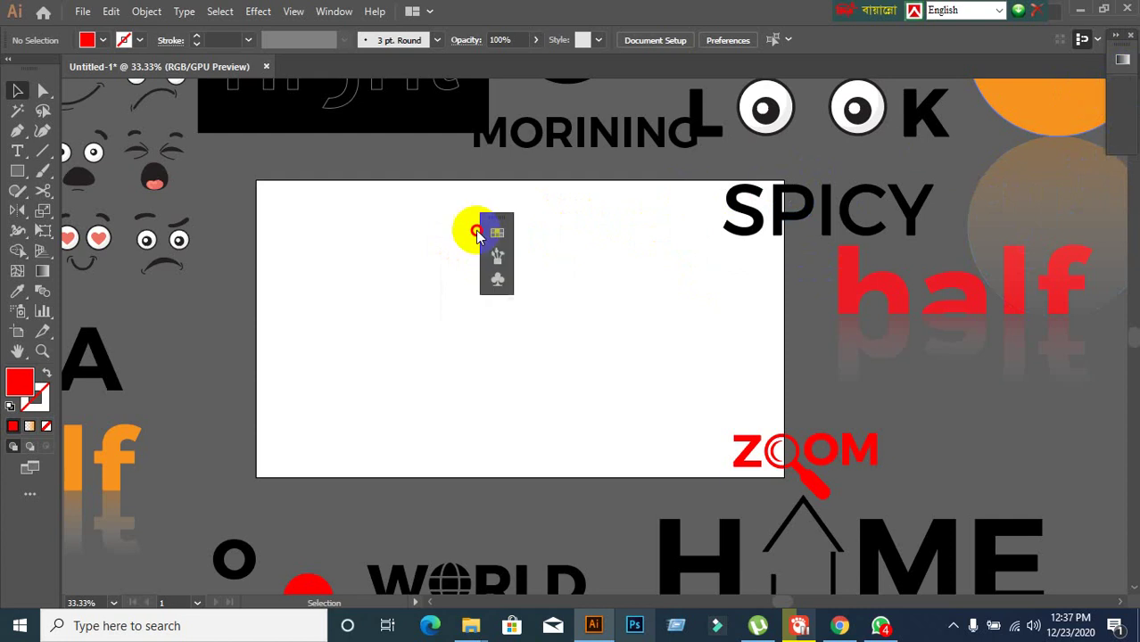
click(504, 207)
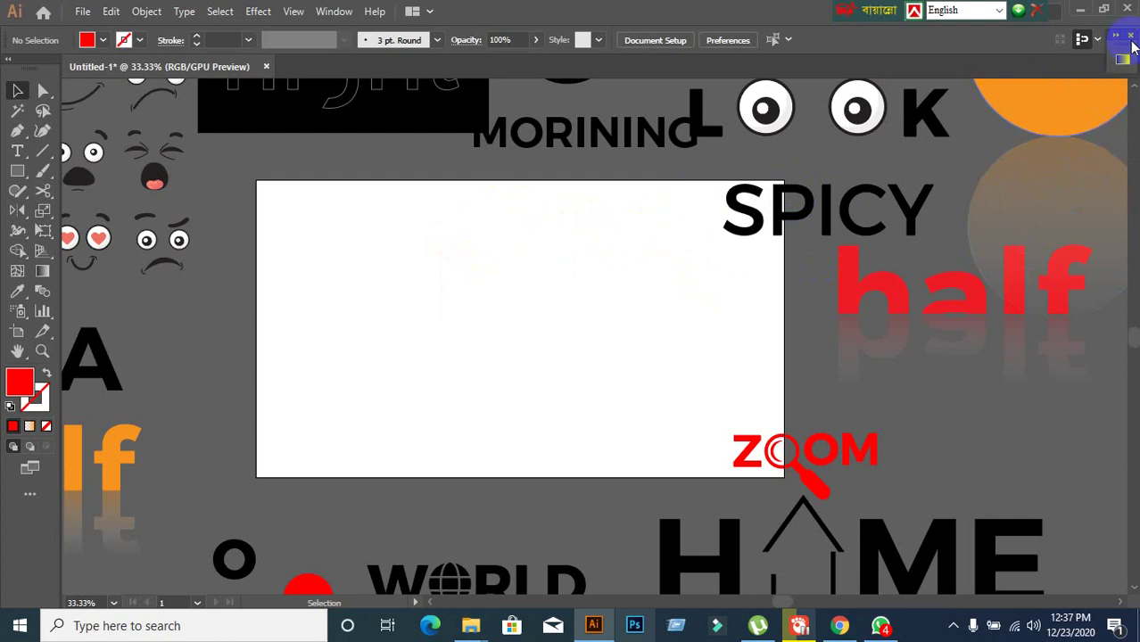
drag(1123, 59, 354, 325)
click(339, 312)
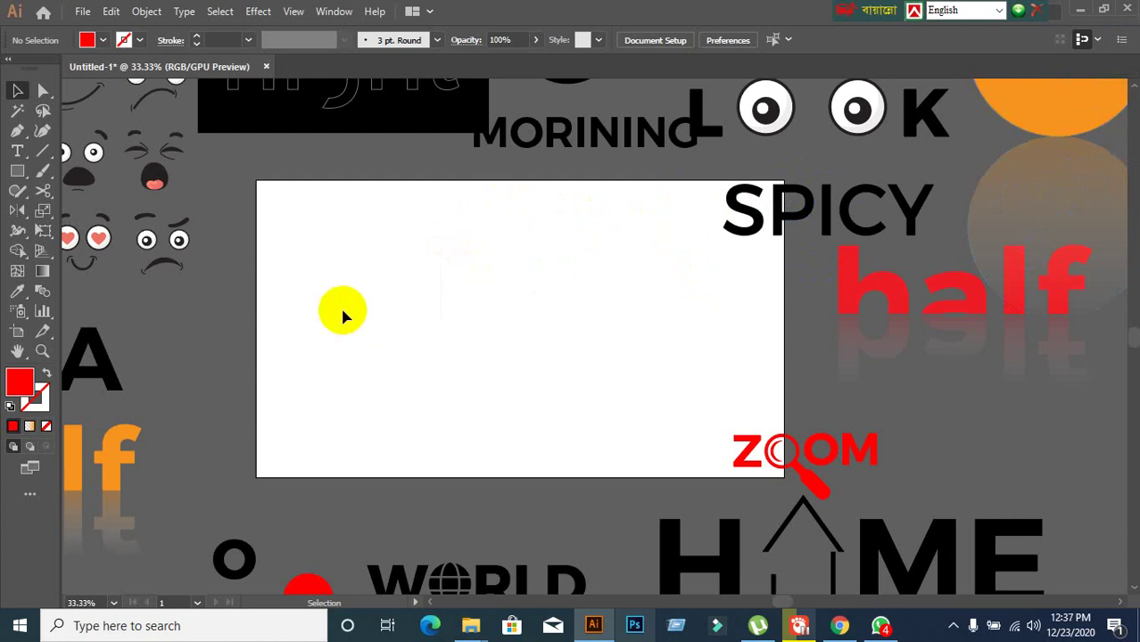
click(334, 11)
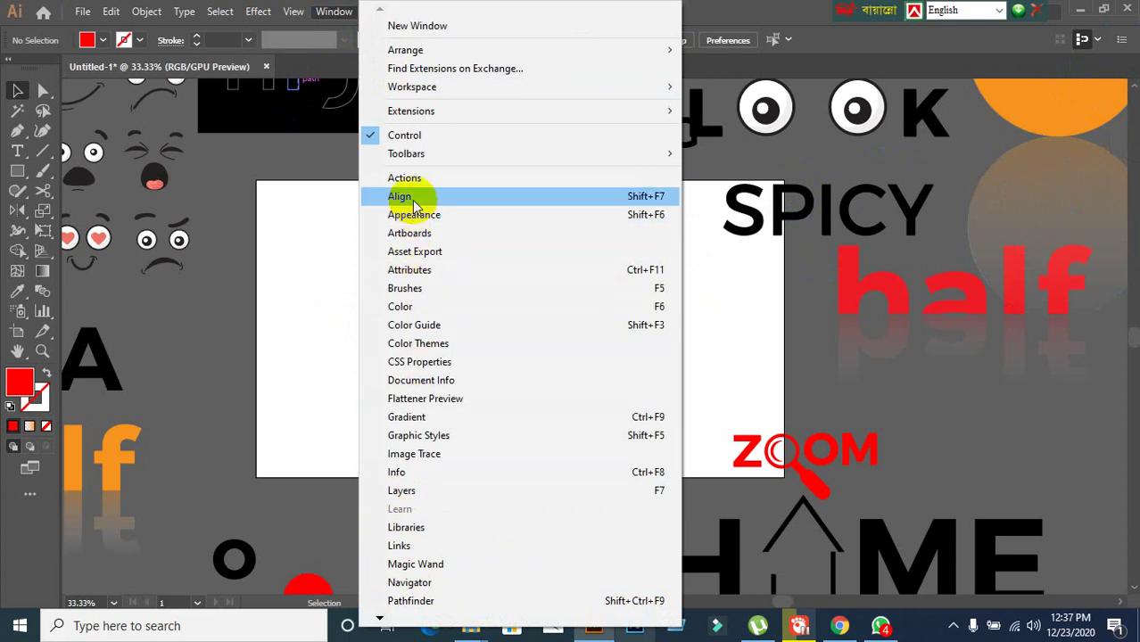
click(304, 328)
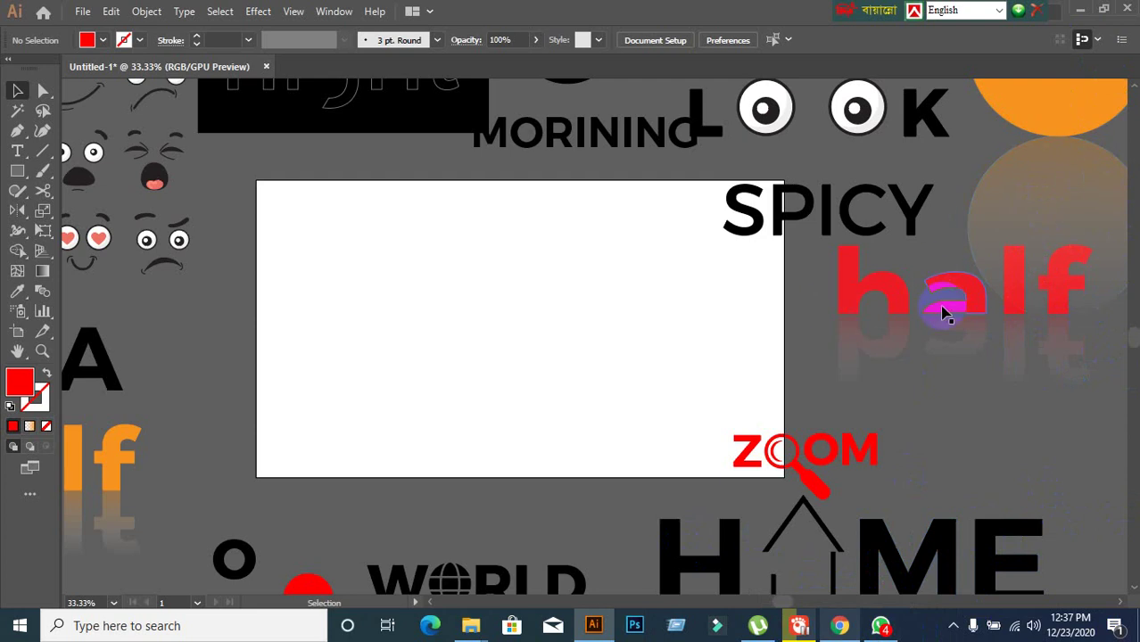
Switch to the Google Meet call, present the entire screen to everyone and hide the screen-sharing notice
click(840, 628)
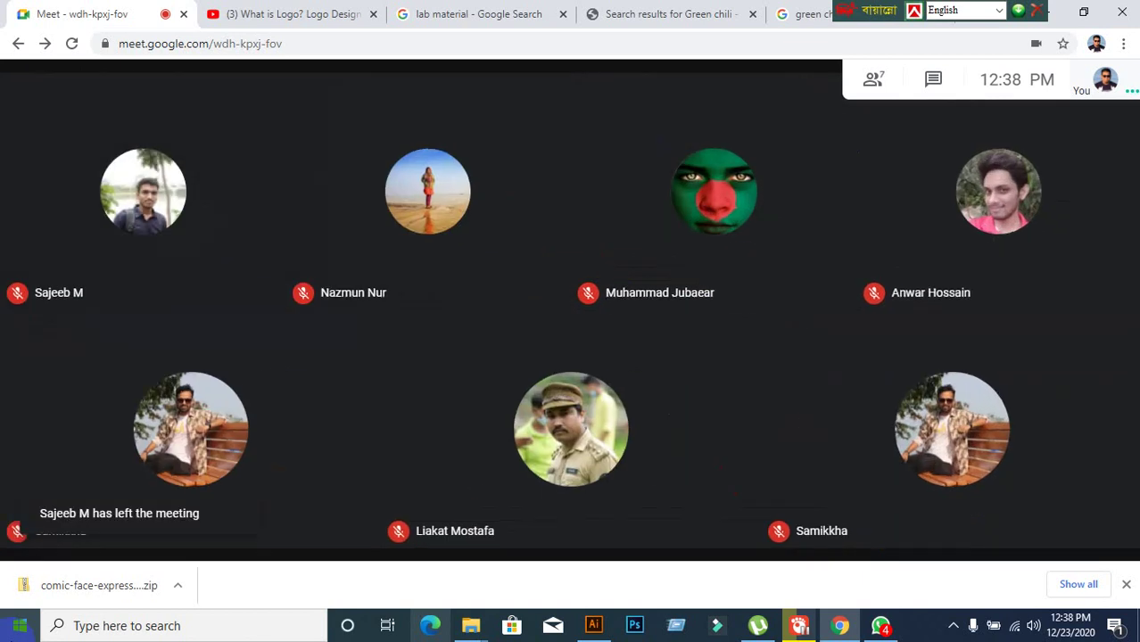
mouse_move(387, 270)
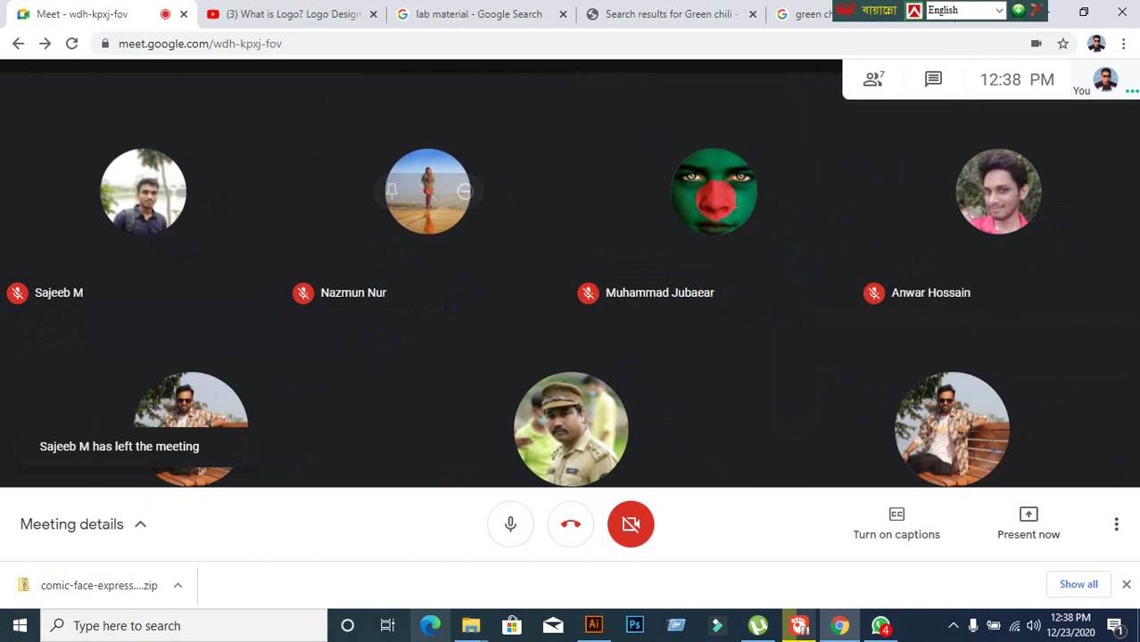
click(1004, 531)
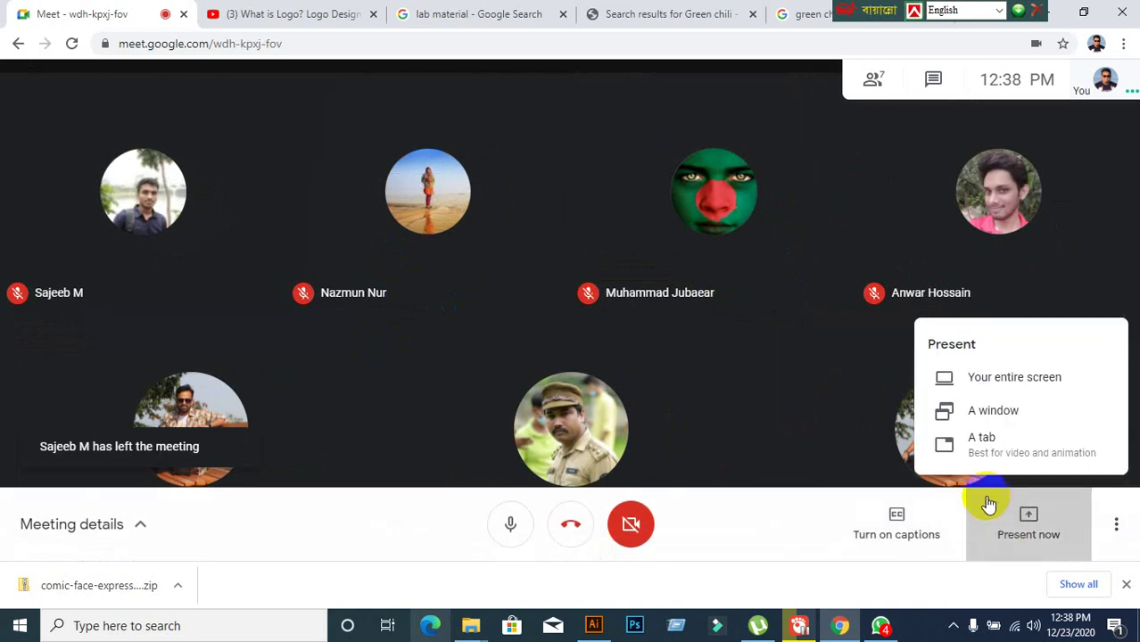
click(1002, 386)
click(529, 224)
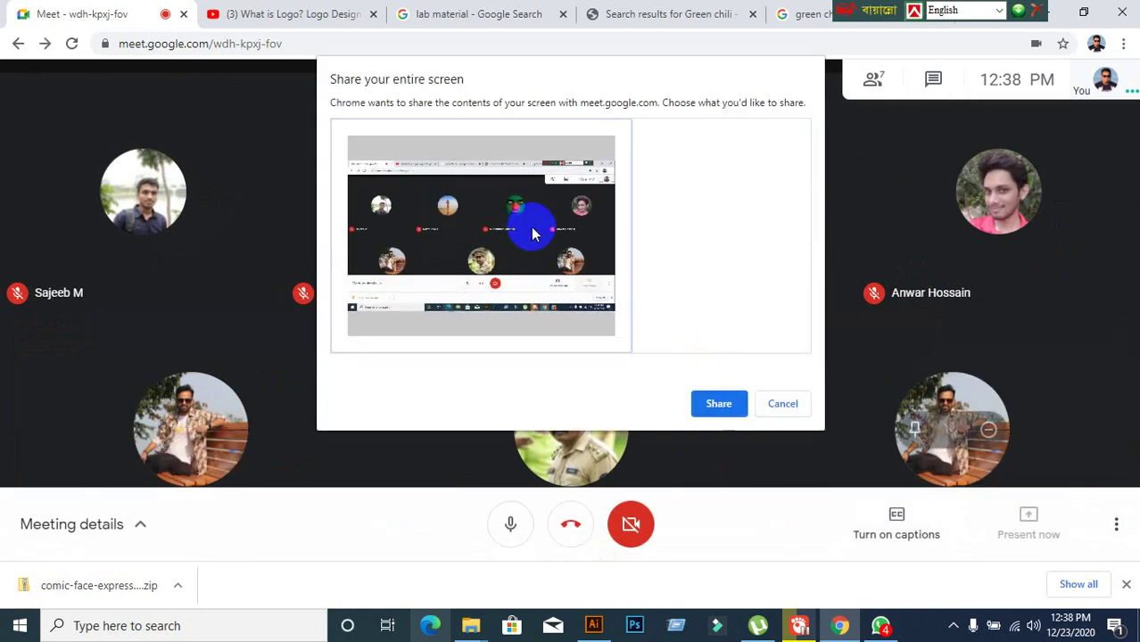
click(718, 405)
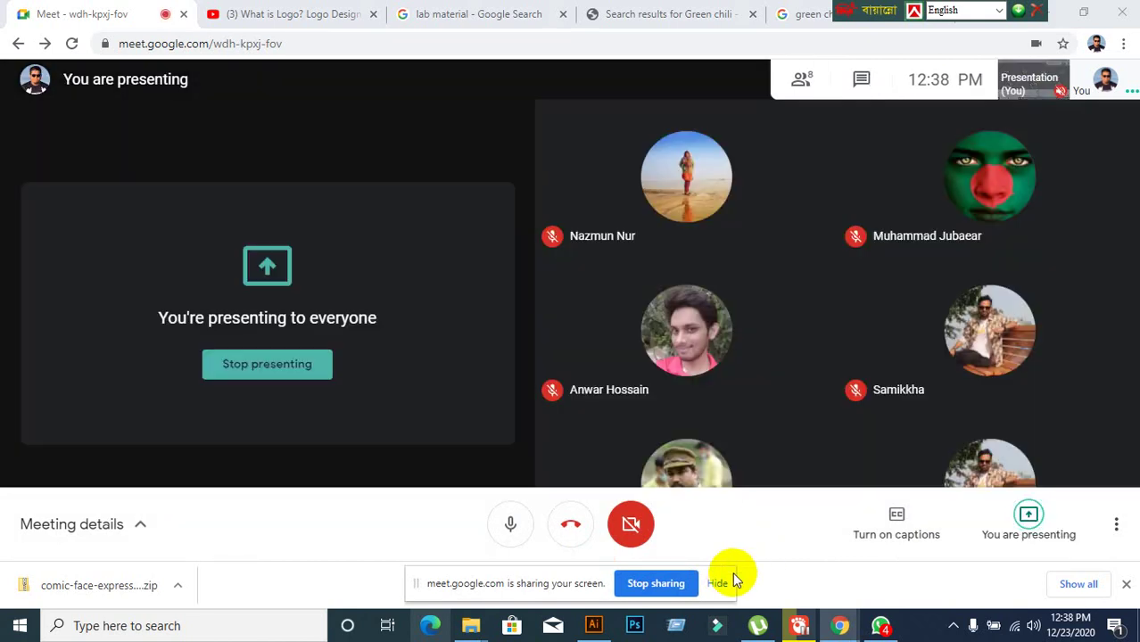
click(732, 581)
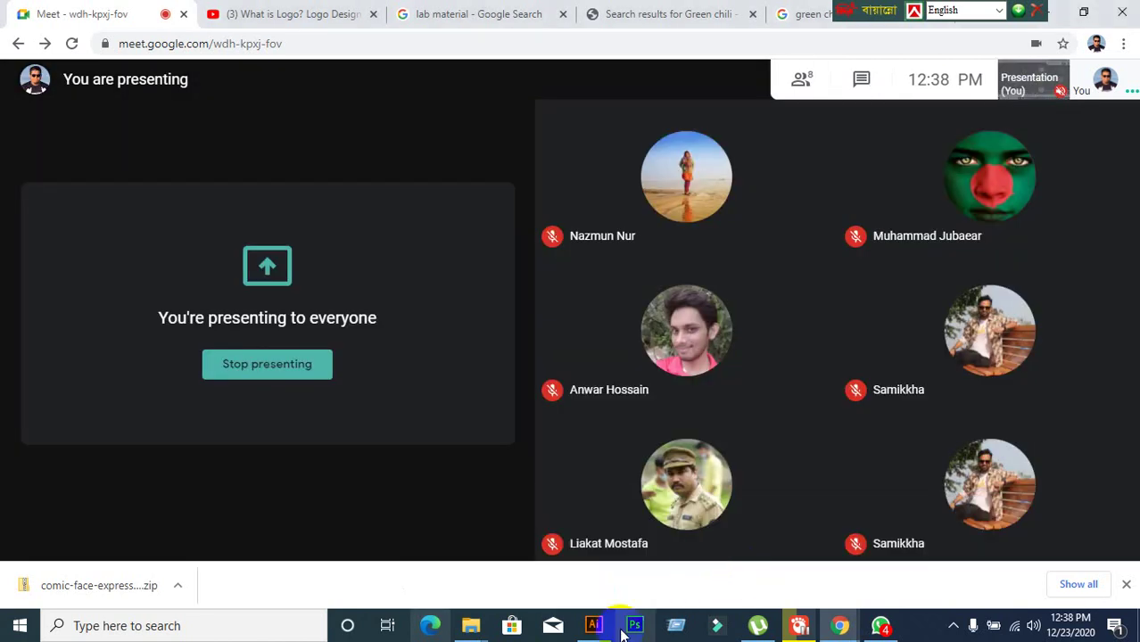
Switch to Illustrator and move the SPICY, half, ZOOM and HOME artwork together down and right, clear of the artboard
click(596, 628)
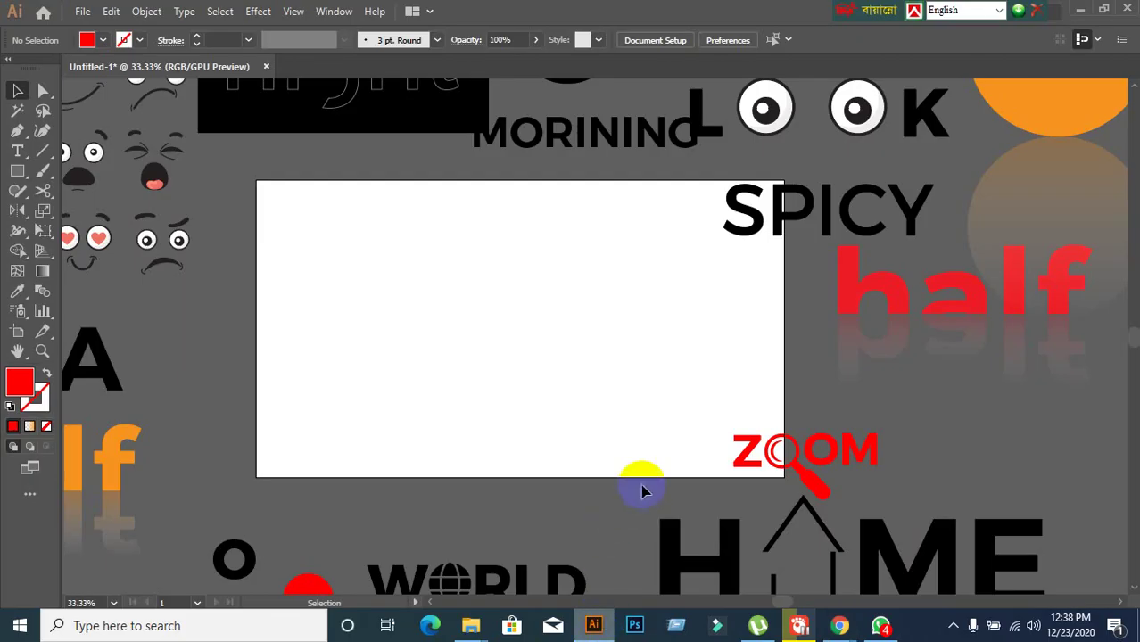
scroll(674, 426, down, 2)
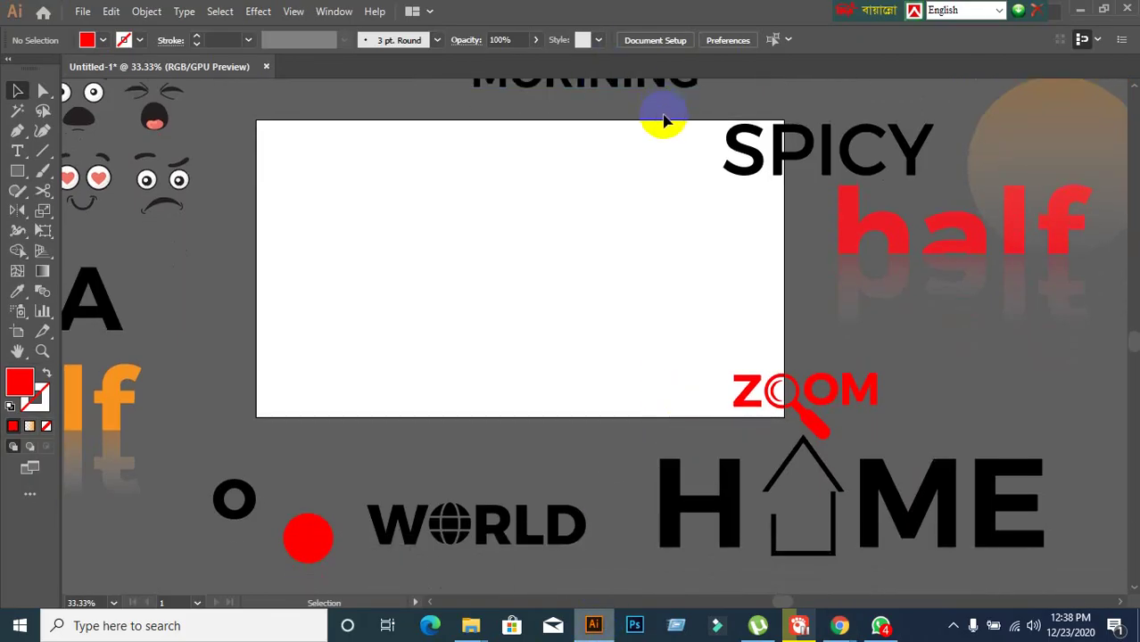
drag(671, 124, 890, 452)
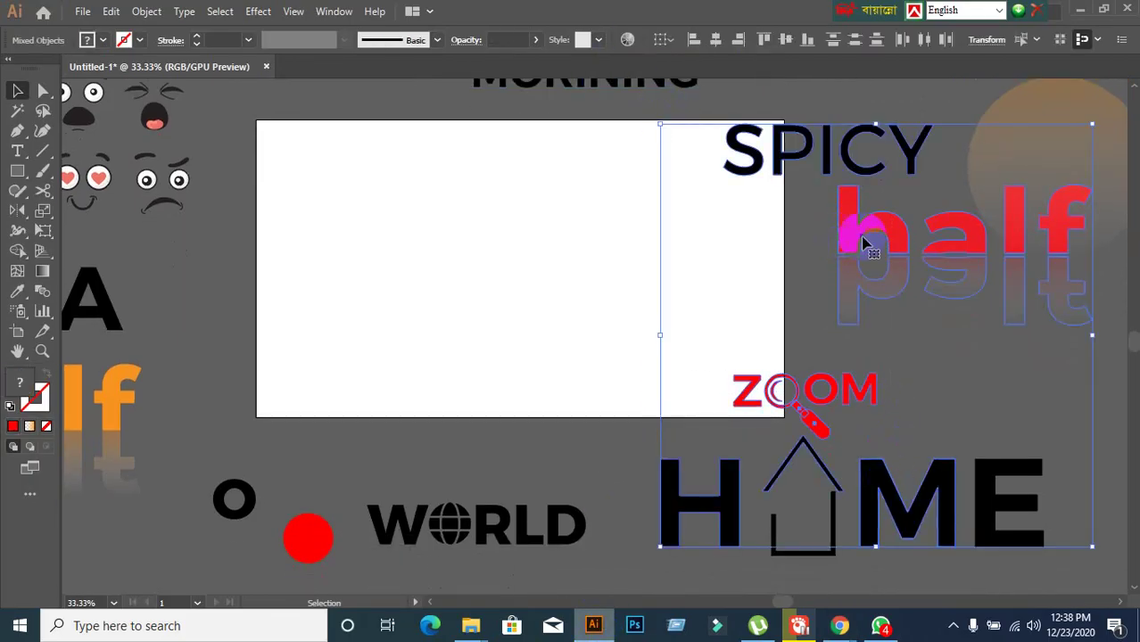
drag(862, 248, 989, 342)
Check the Google Meet call, return to Illustrator and deselect the moved artwork
mouse_move(835, 620)
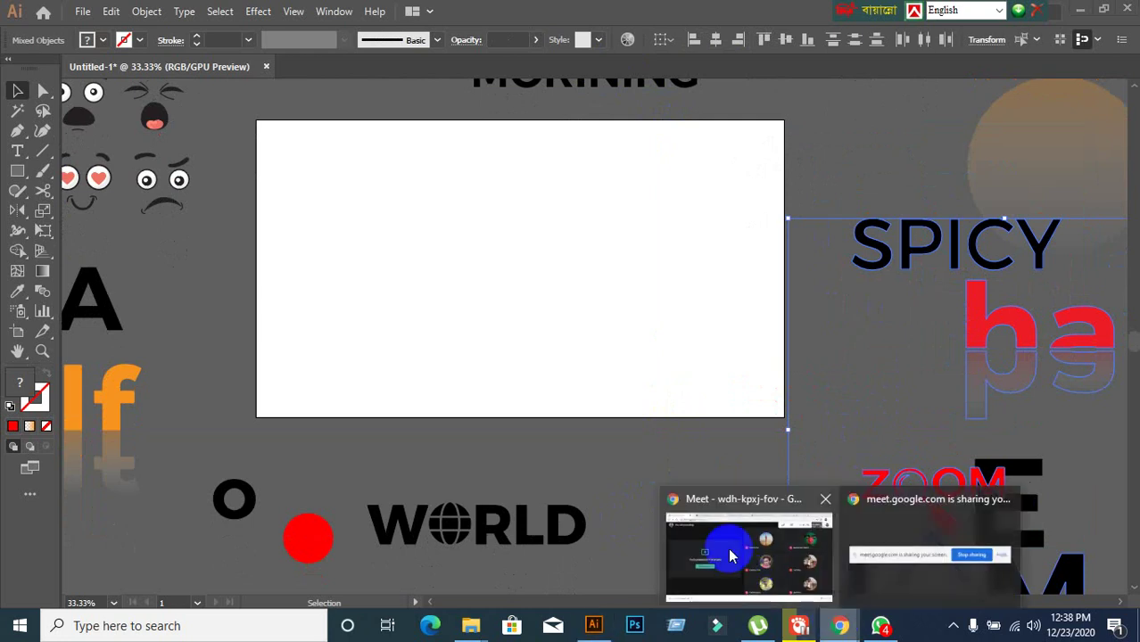
click(728, 544)
mouse_move(594, 625)
click(596, 551)
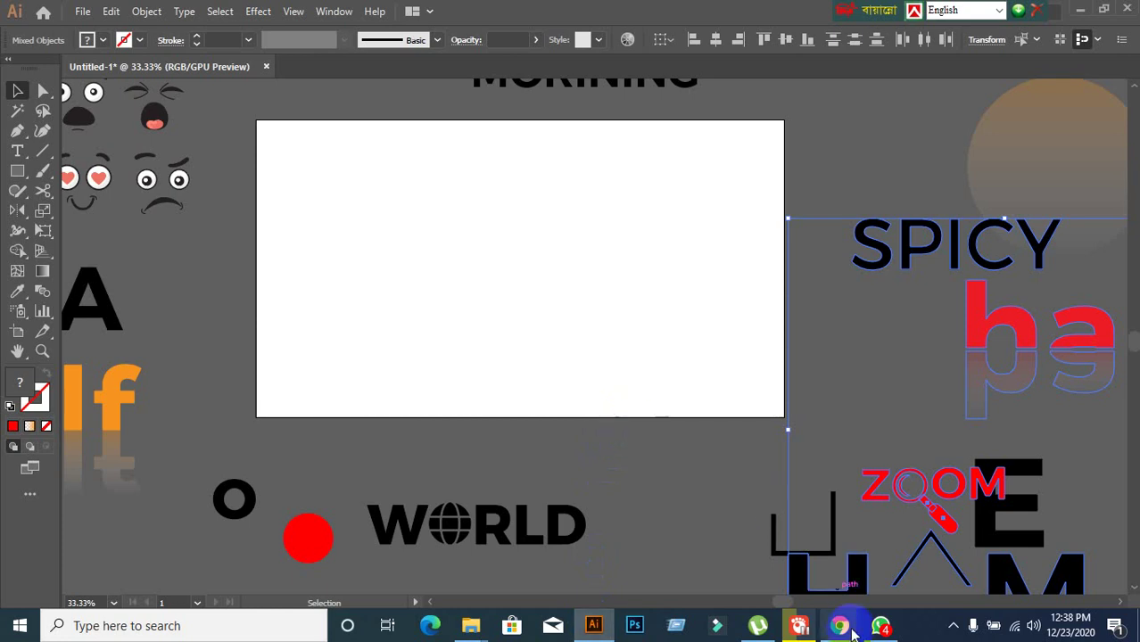
click(469, 242)
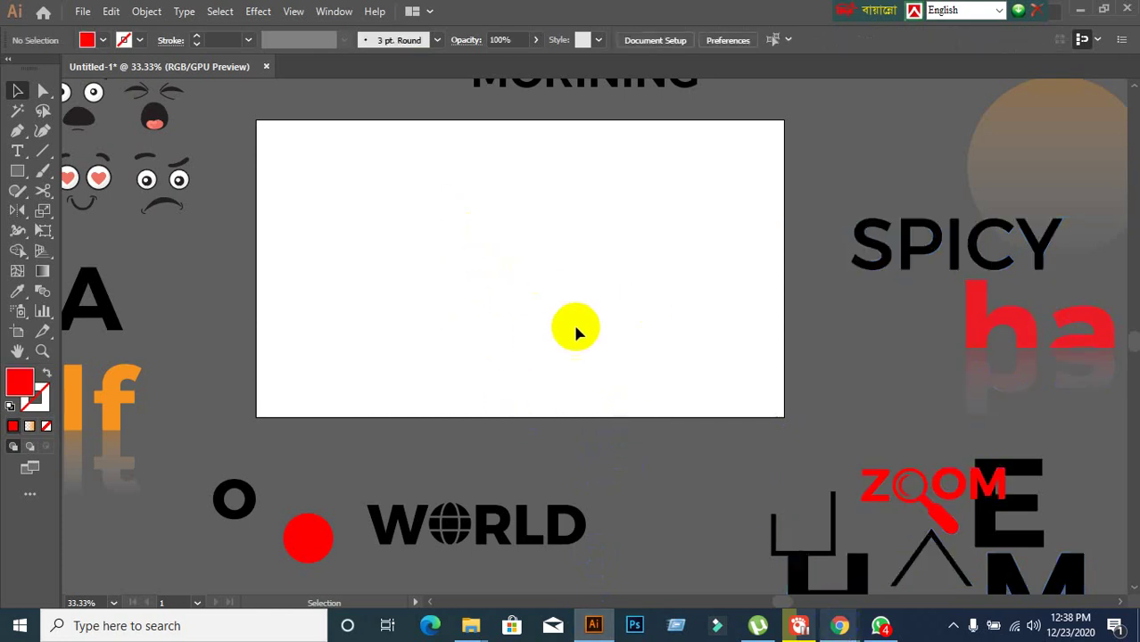
scroll(349, 129, up, 1)
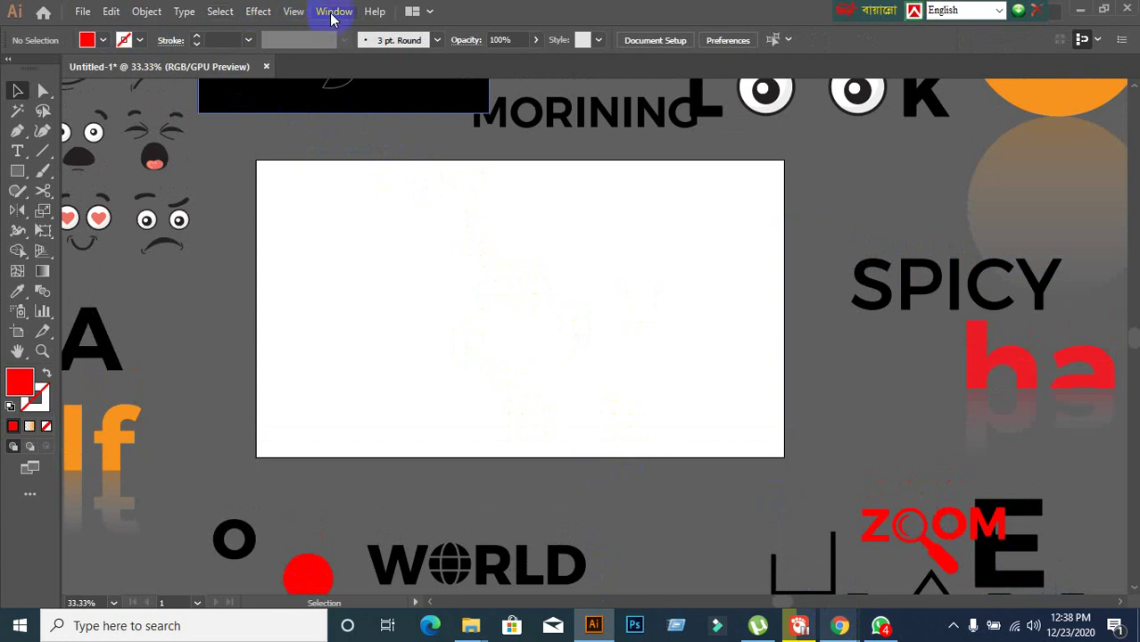
Reset the Essentials workspace to its default panel layout
click(334, 12)
click(476, 91)
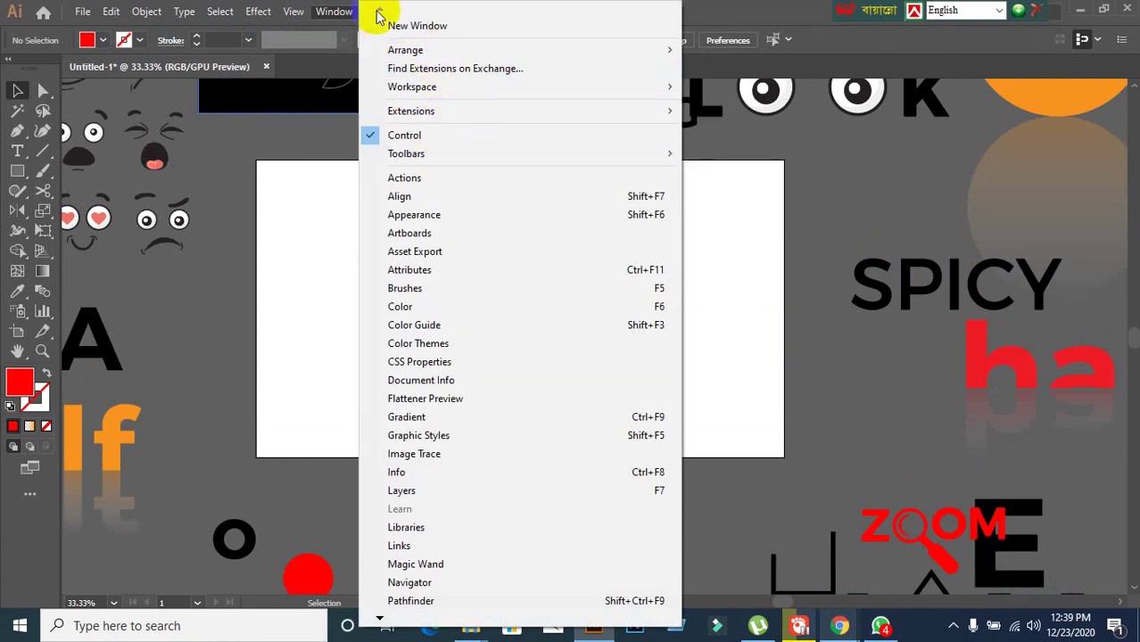
mouse_move(597, 89)
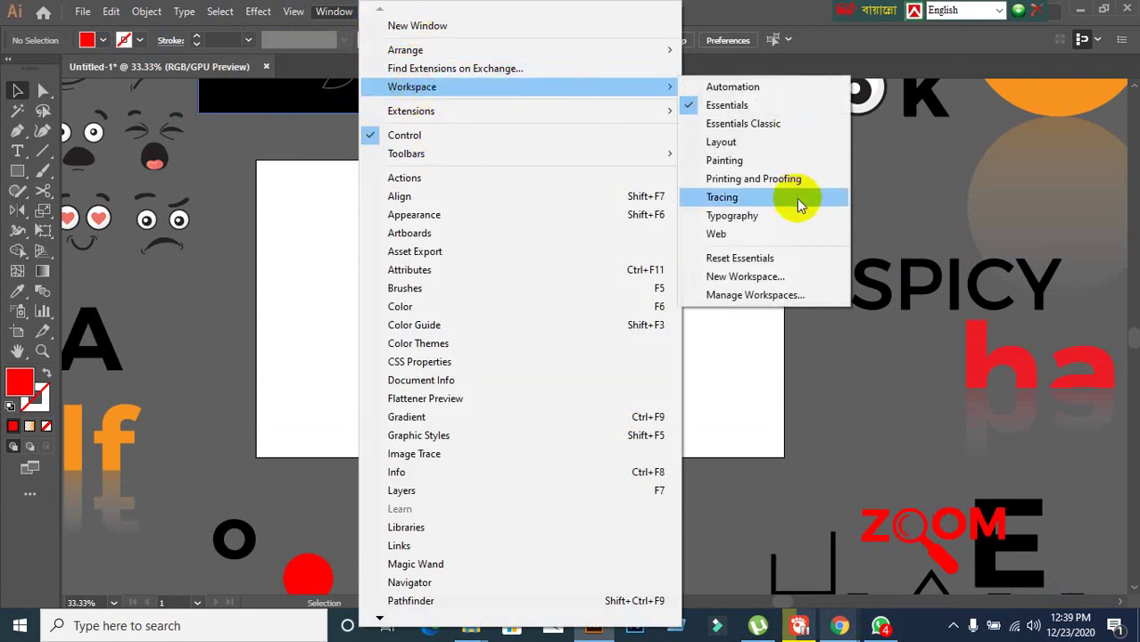
click(739, 257)
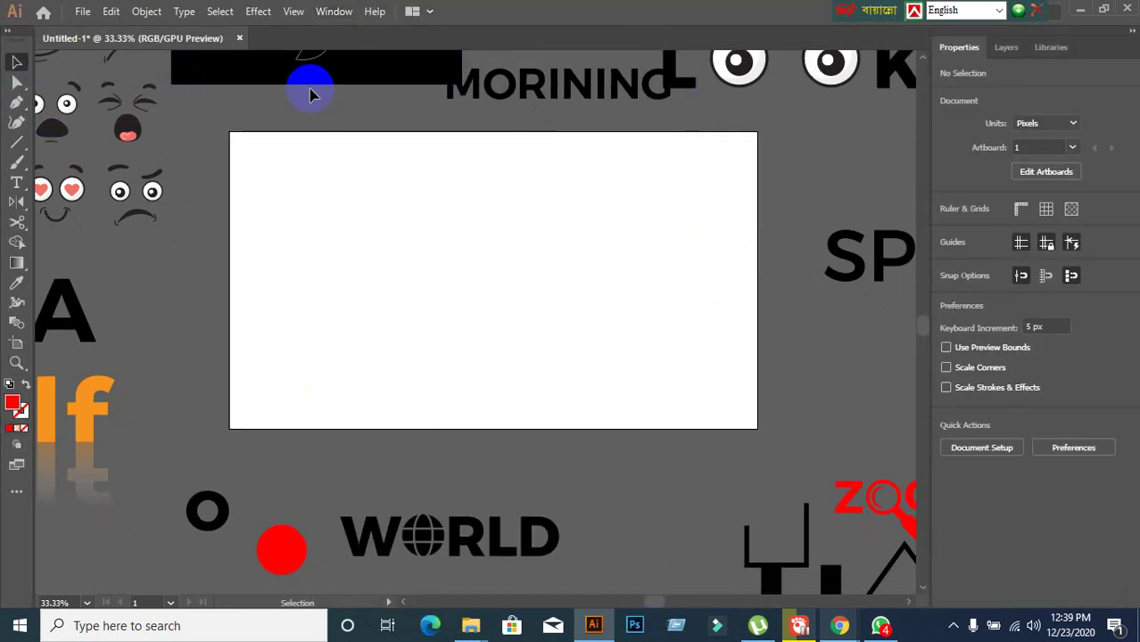
Show the Control bar and switch the toolbar to the Advanced set
click(335, 12)
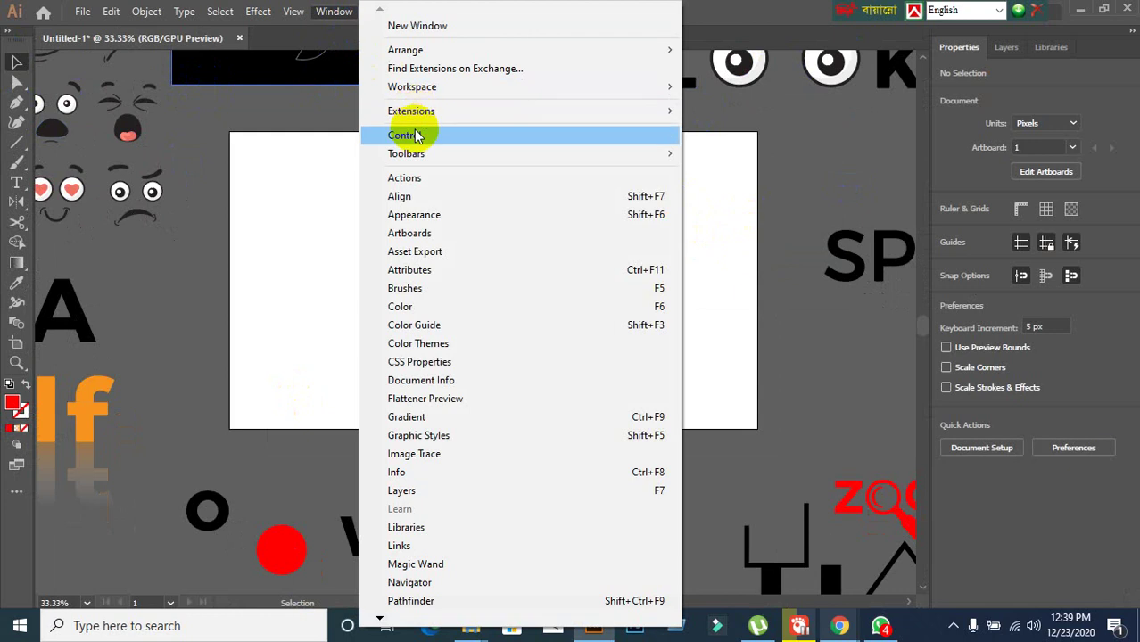
click(416, 135)
click(326, 11)
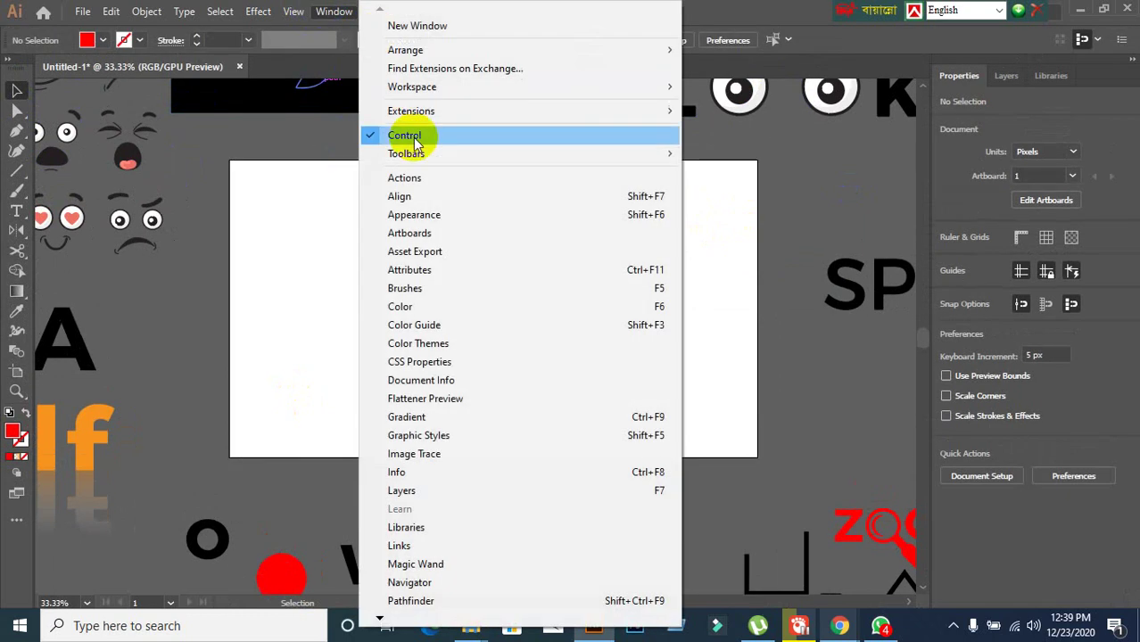
mouse_move(629, 155)
click(705, 159)
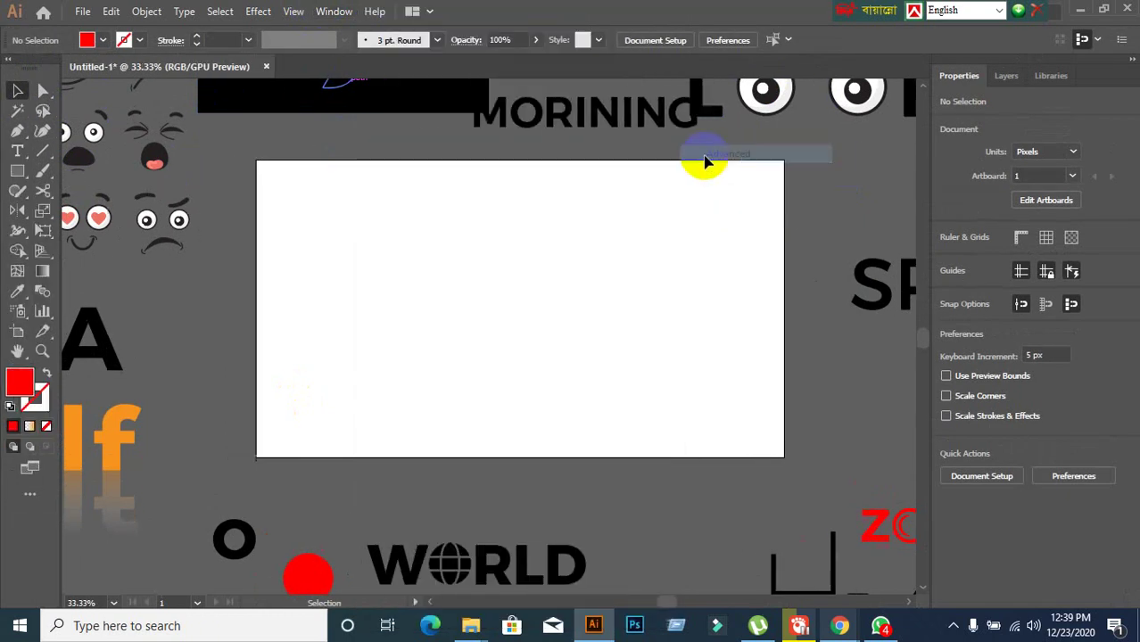
Collapse the Properties, Layers and Libraries dock to icons and dock the Transform, Align and Pathfinder group above it
click(1131, 63)
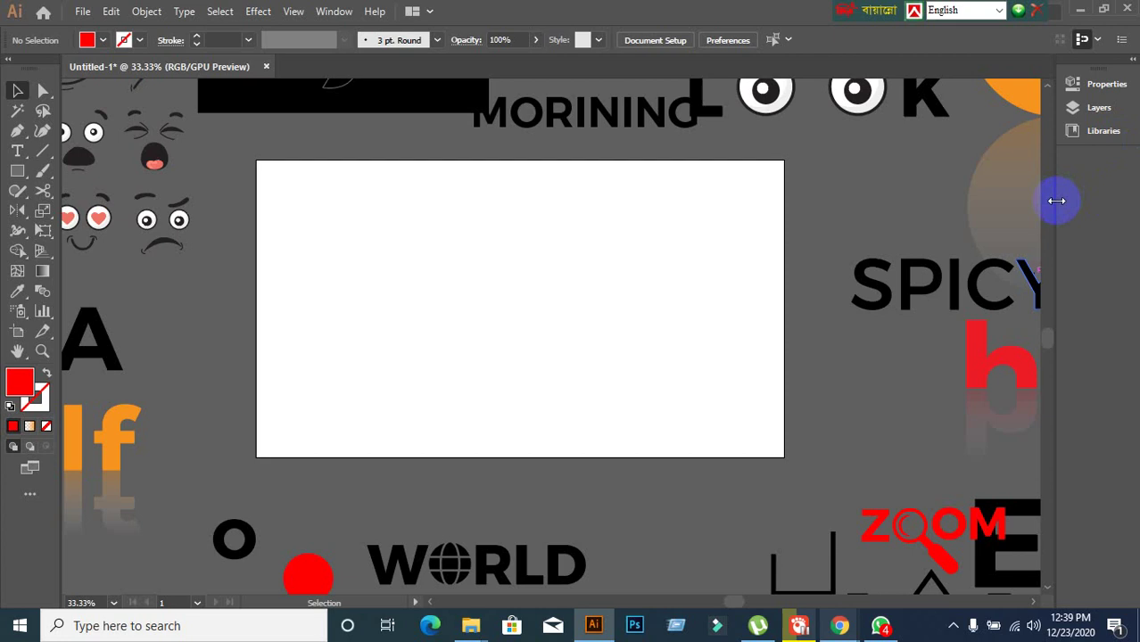
drag(1059, 196, 1107, 193)
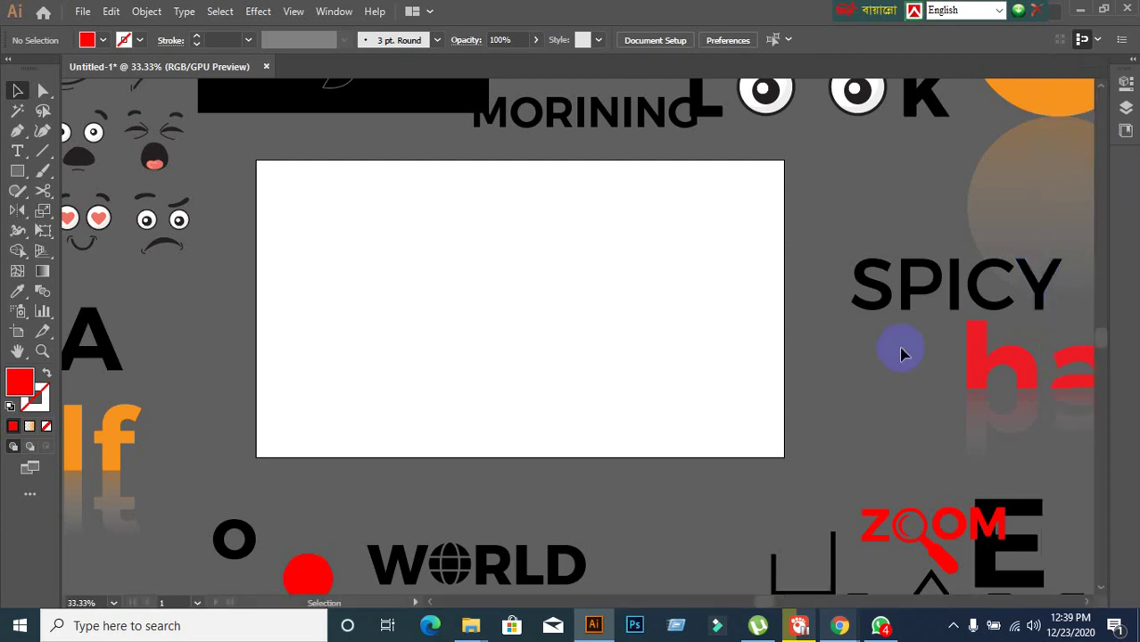
click(335, 18)
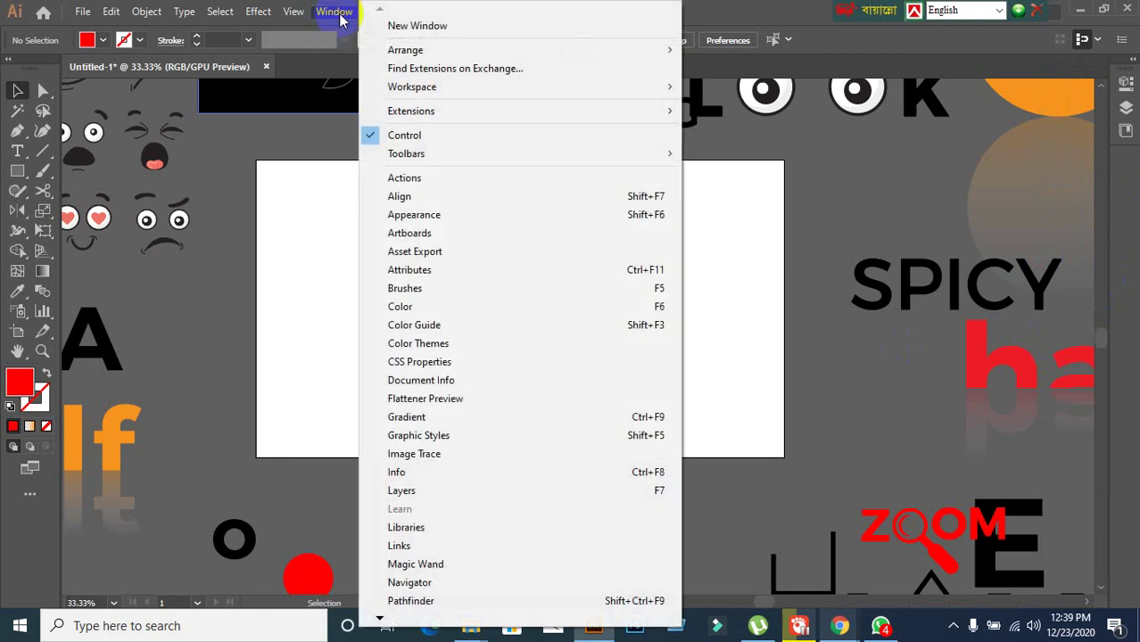
click(407, 198)
drag(224, 562, 615, 210)
click(642, 209)
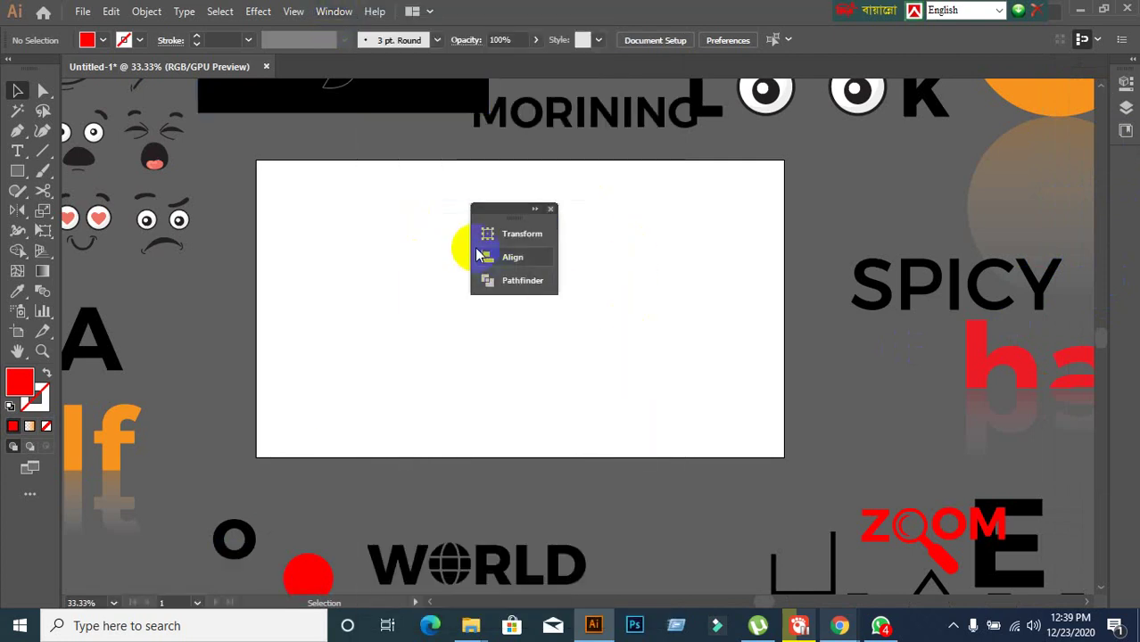
drag(468, 249, 1133, 166)
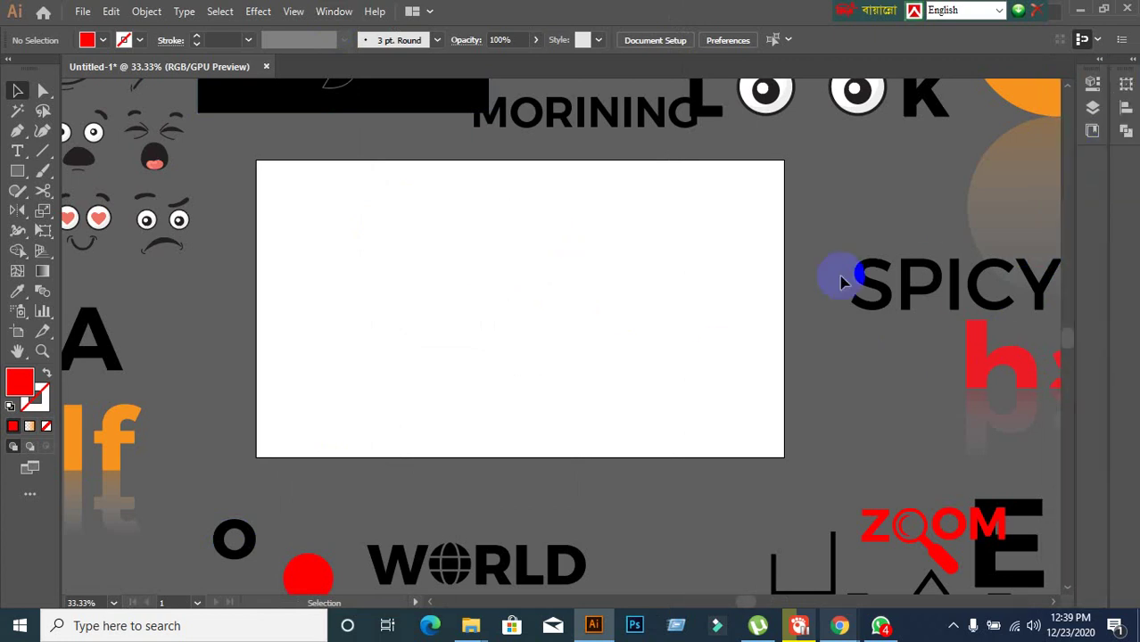
drag(1097, 75, 1129, 183)
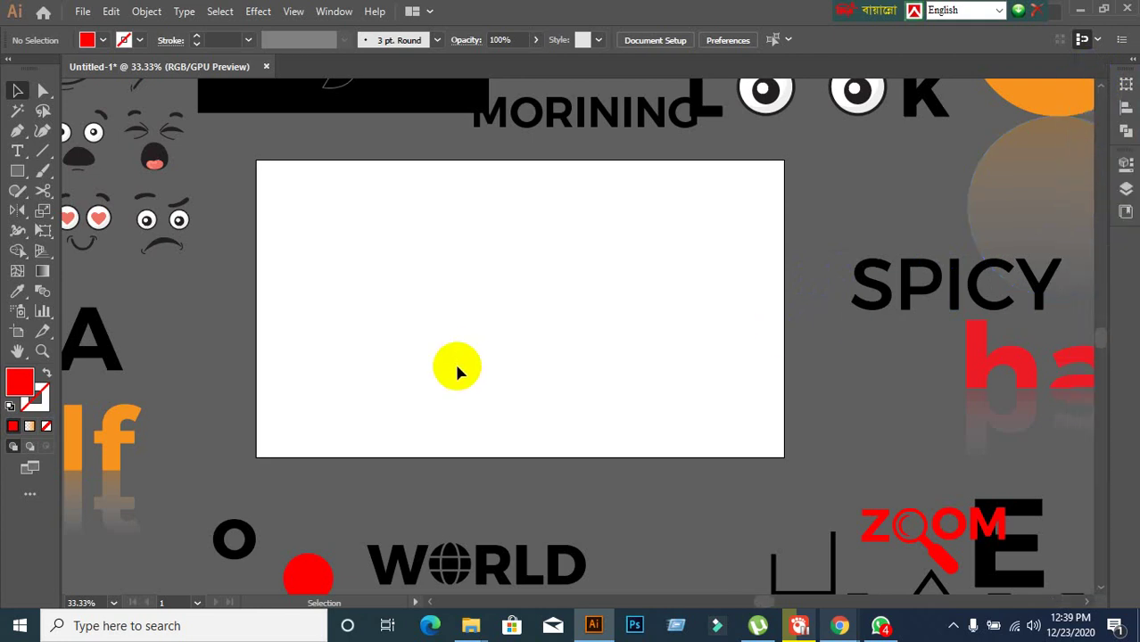
Show the Character, Paragraph and OpenType group, collapse it to icons and dock it below Libraries
click(334, 13)
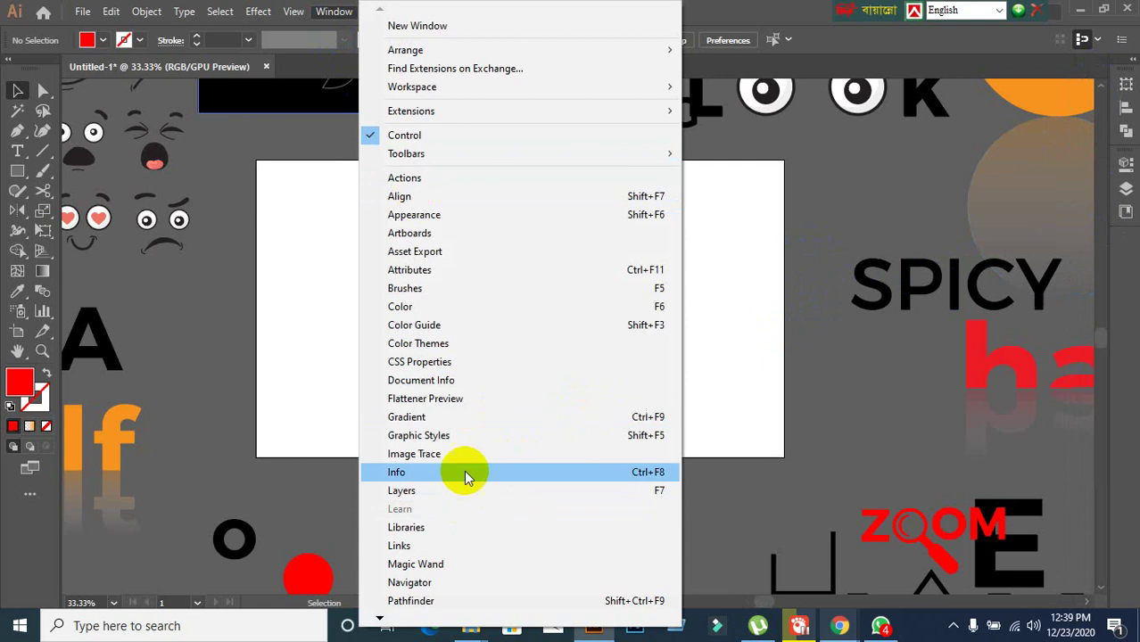
mouse_move(382, 617)
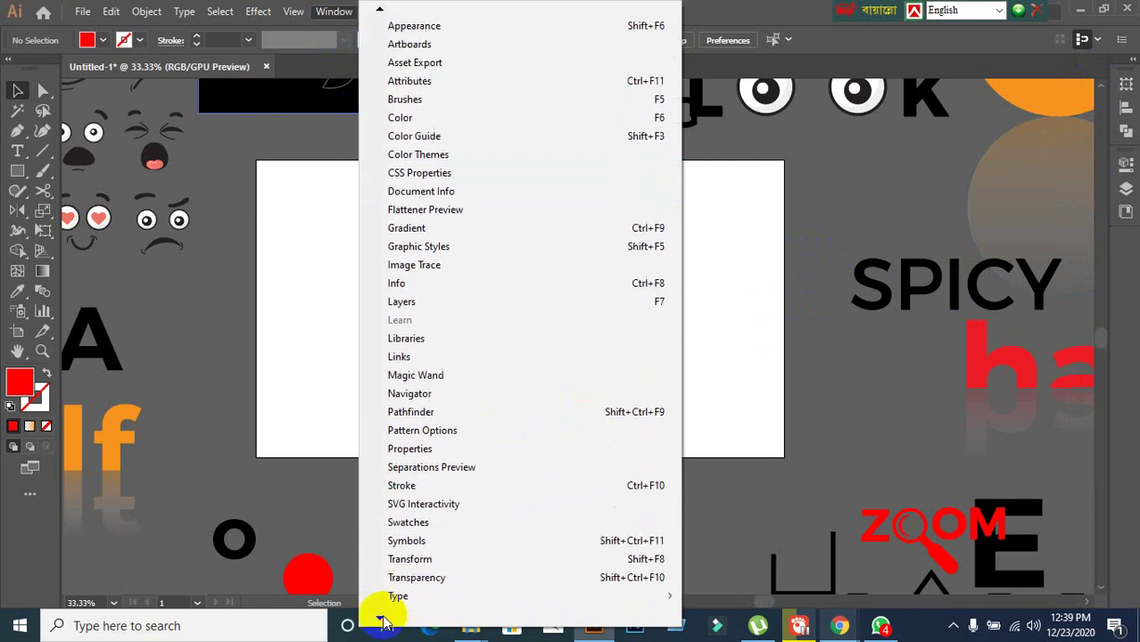
mouse_move(436, 486)
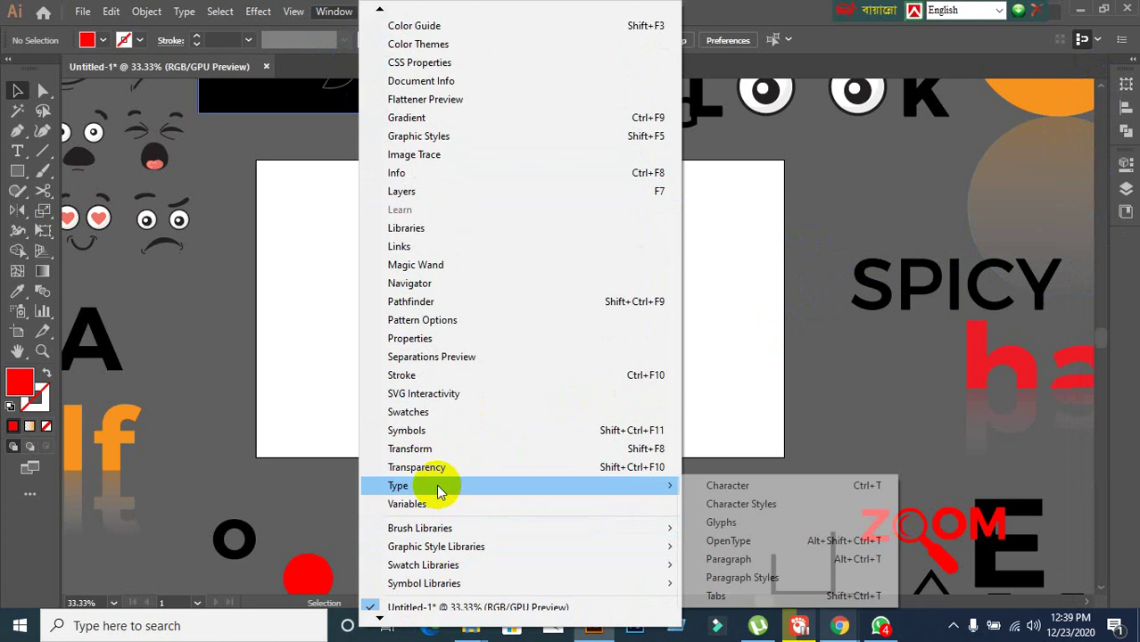
click(746, 491)
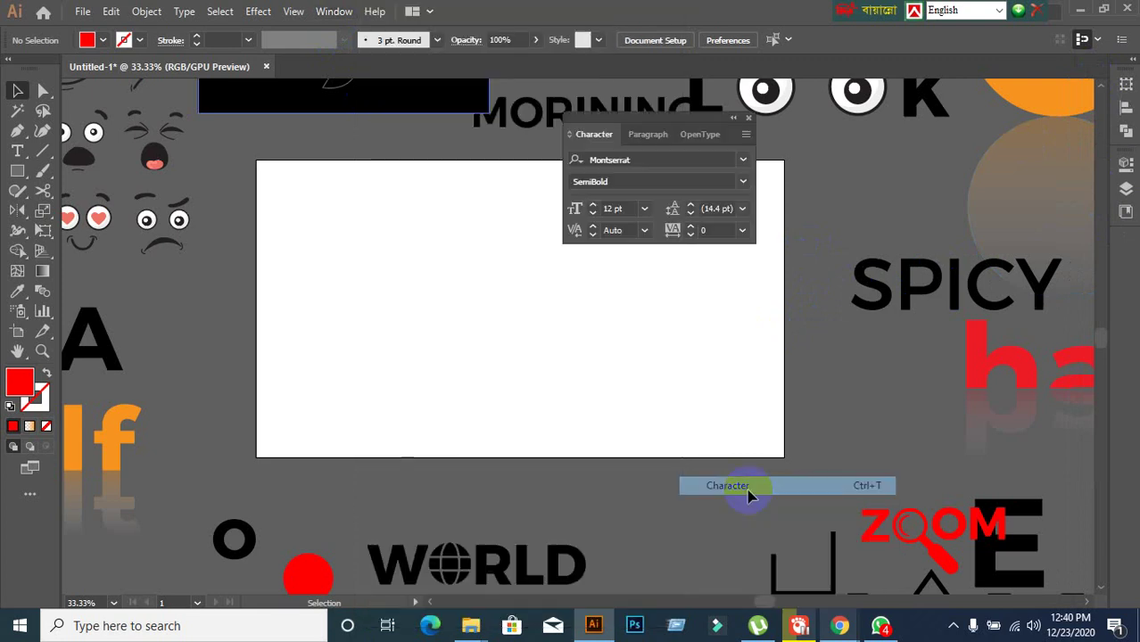
click(735, 119)
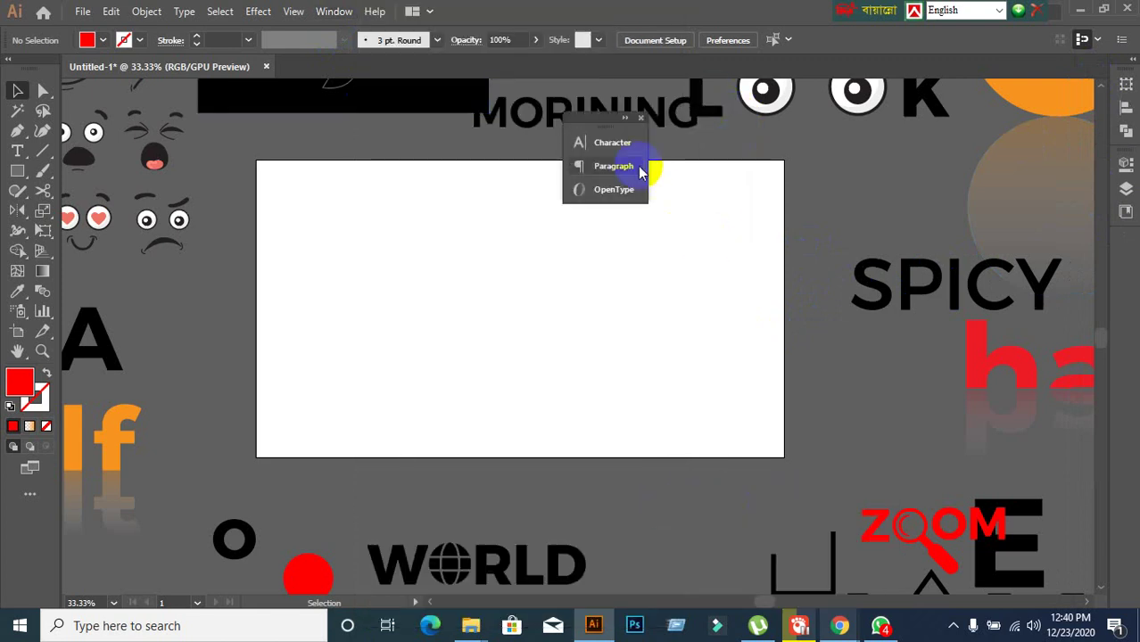
drag(563, 154, 601, 155)
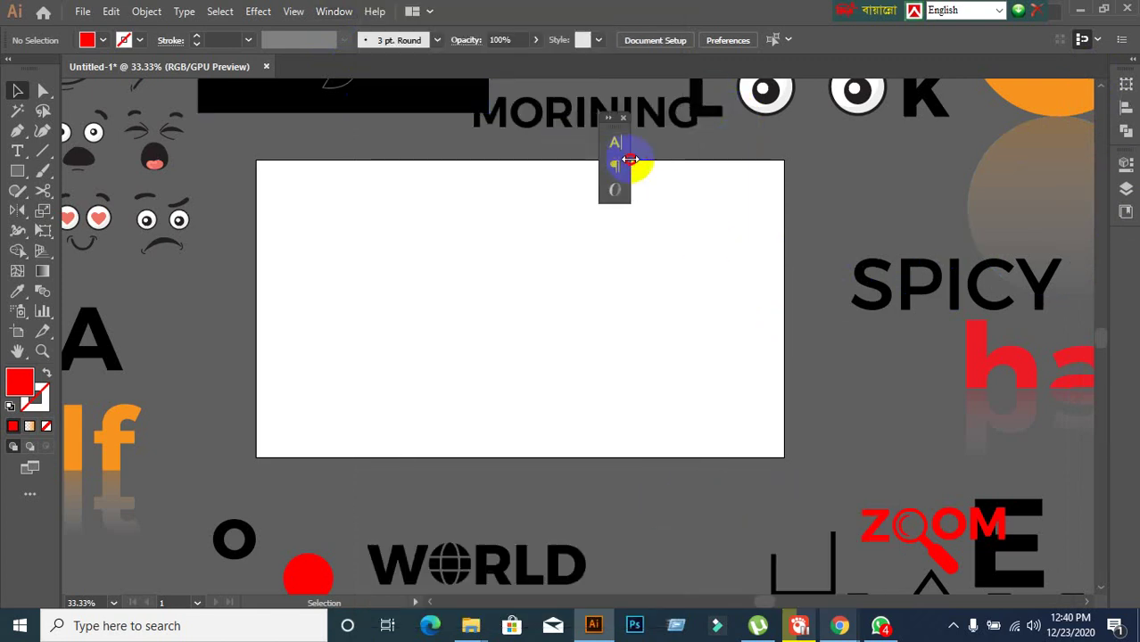
click(617, 168)
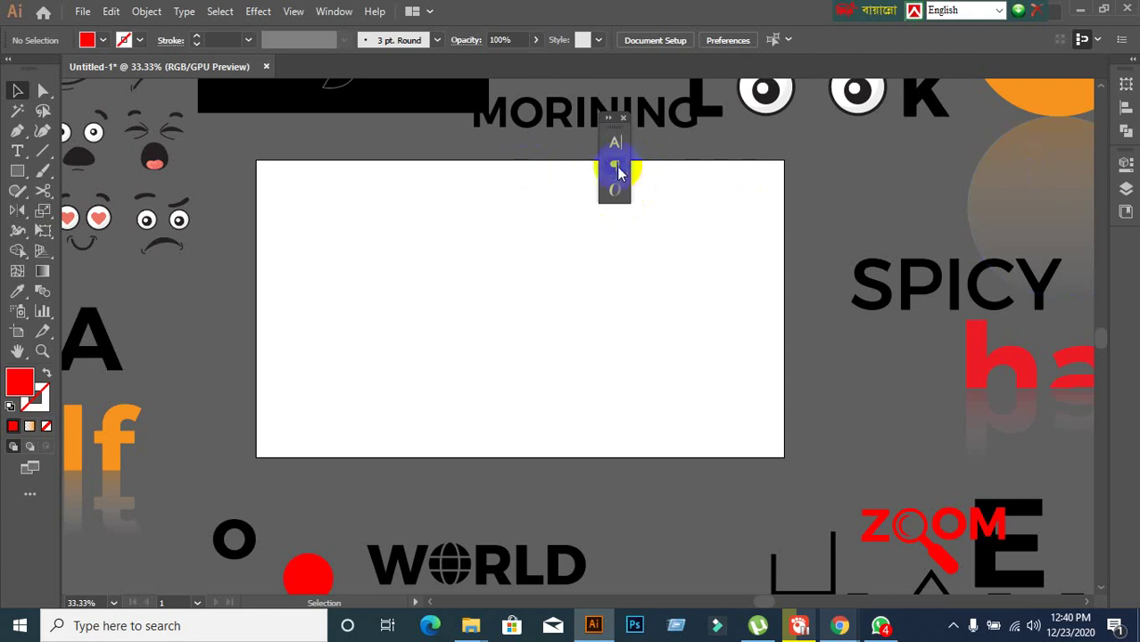
drag(600, 151, 896, 172)
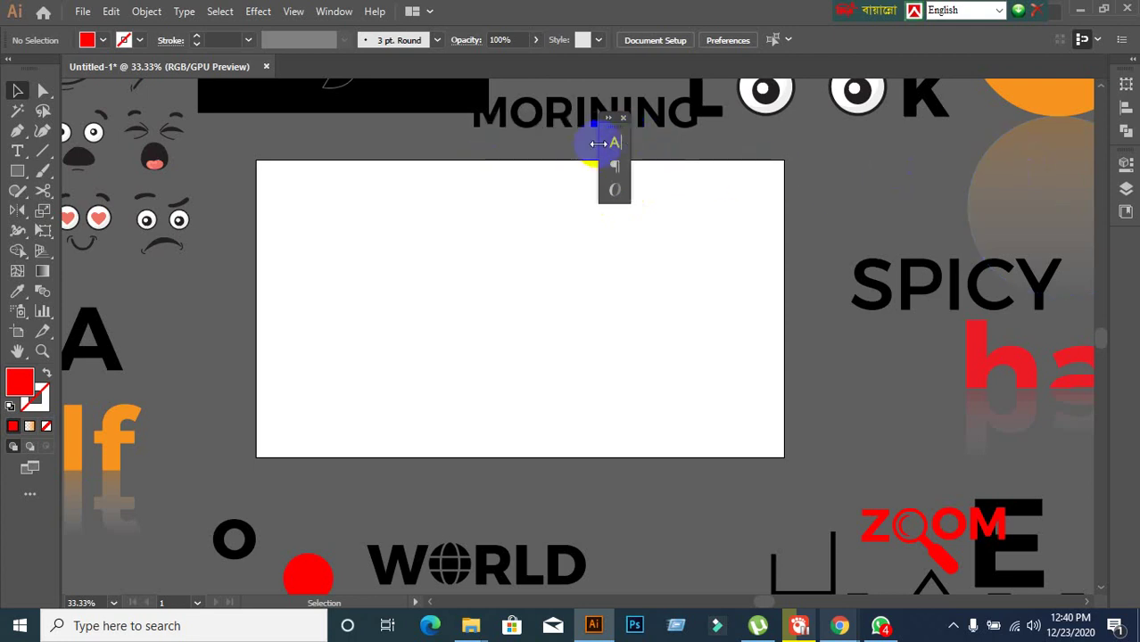
drag(617, 132, 1097, 234)
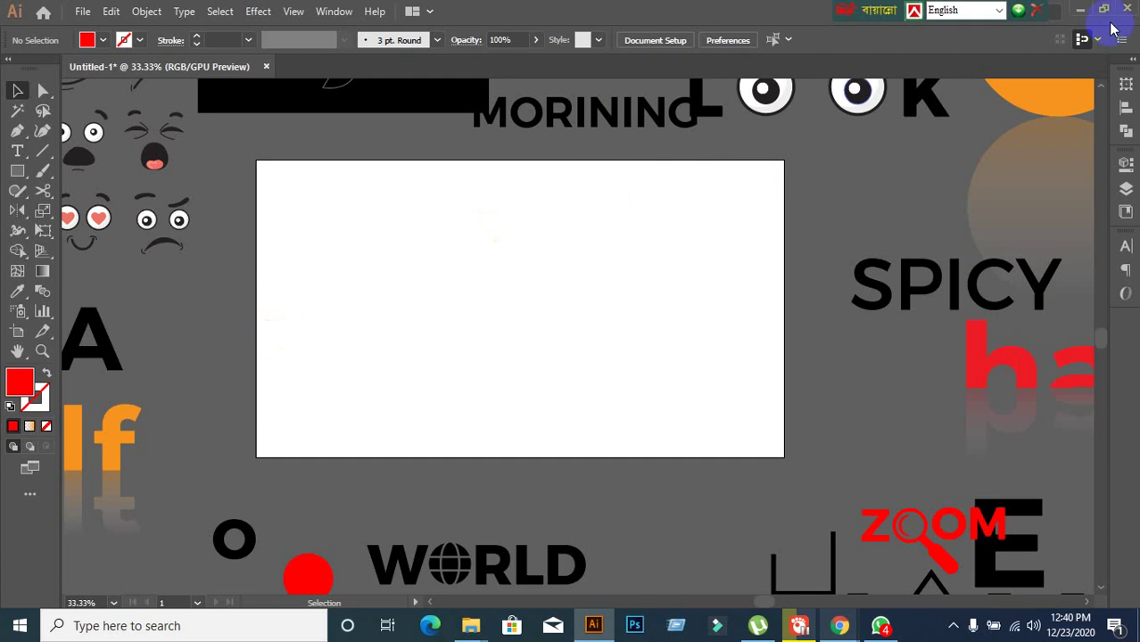
Move the floating language bar clear of the workspace switcher, and minimize Illustrator and Chrome to reach the desktop
scroll(661, 342, down, 1)
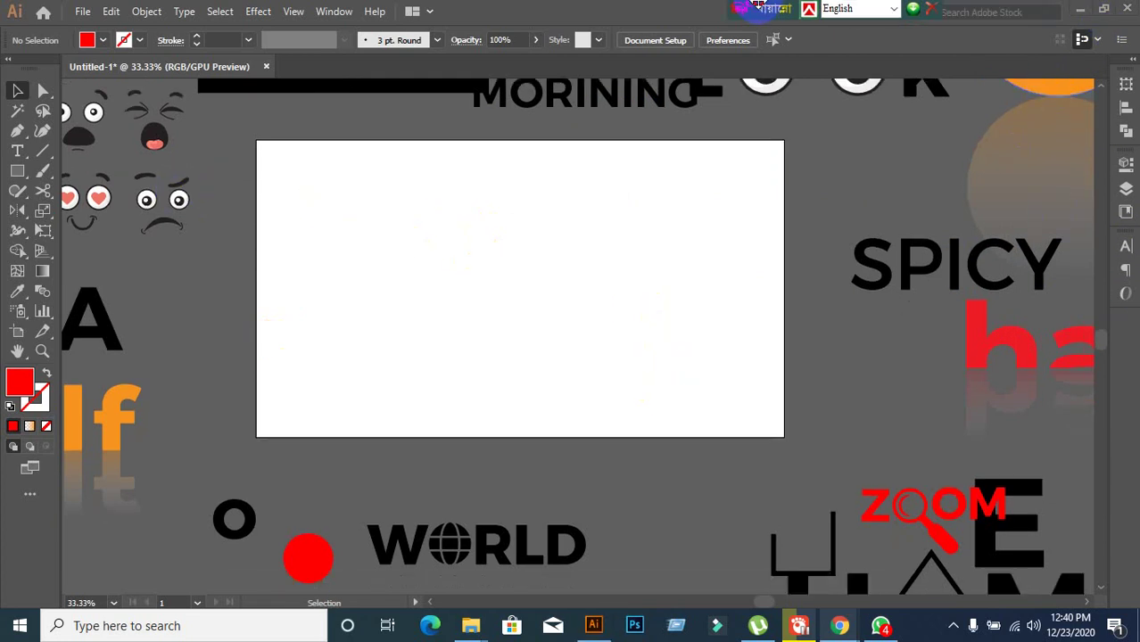
drag(864, 7, 618, 7)
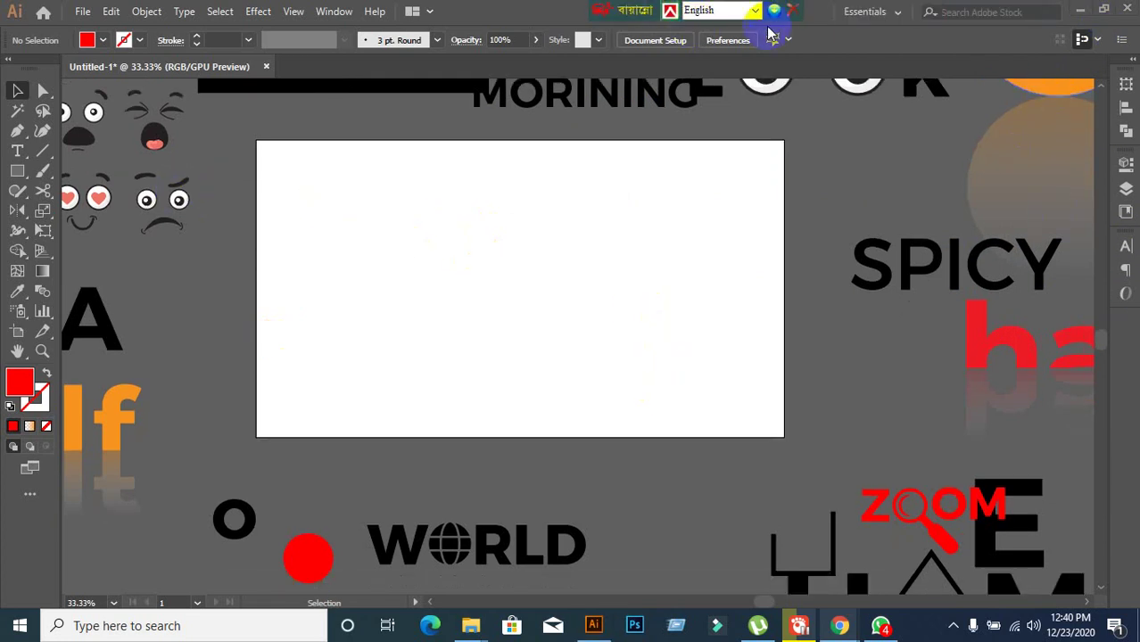
click(1082, 13)
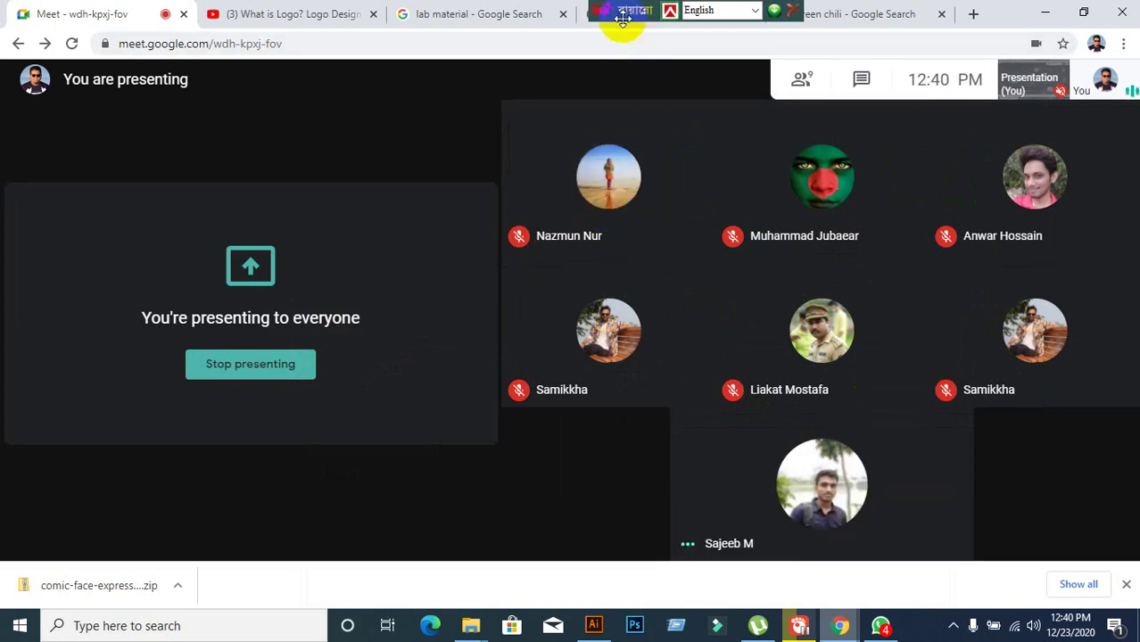
click(1046, 27)
click(1040, 12)
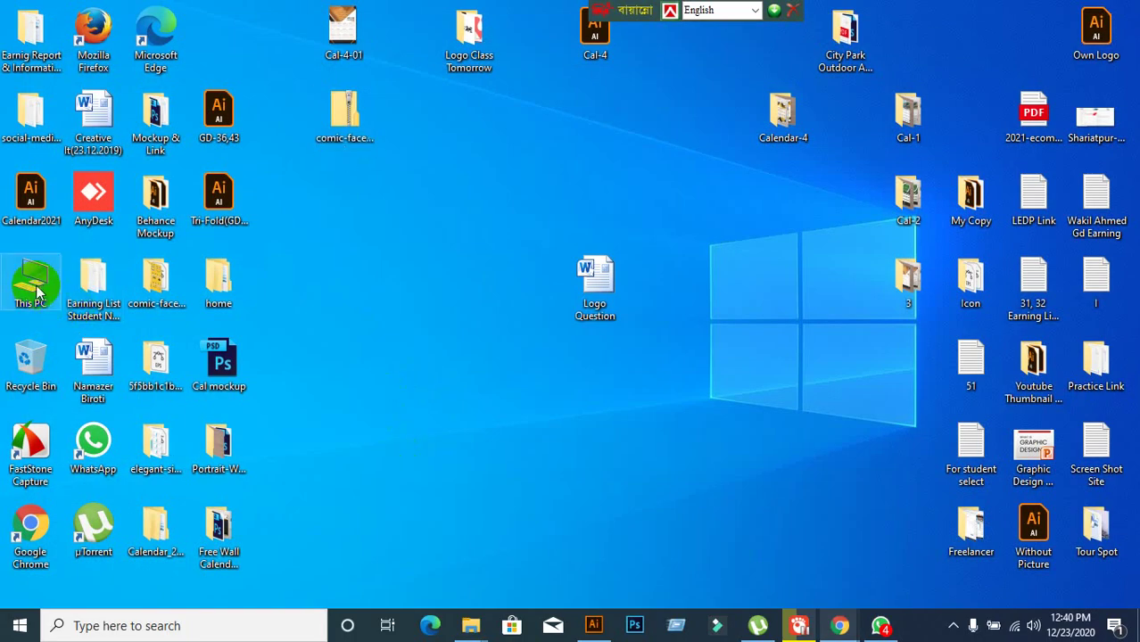
Open the Project For Student folder inside the Desktop folder on the Adobe Illustrator (H:) drive in File Explorer
double_click(35, 290)
double_click(450, 377)
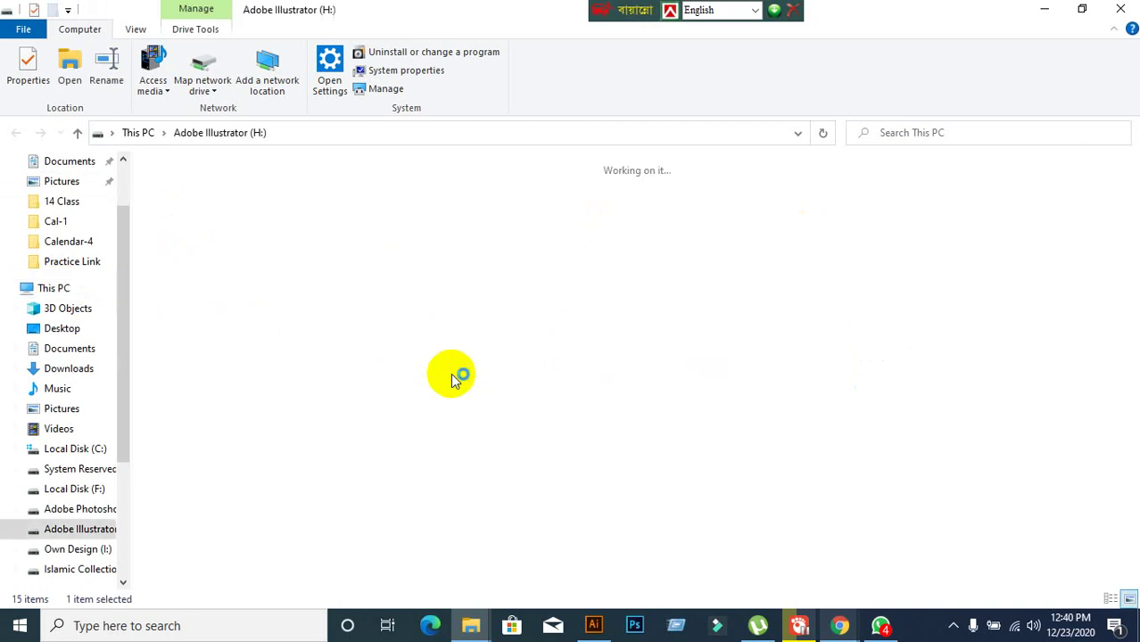
double_click(364, 321)
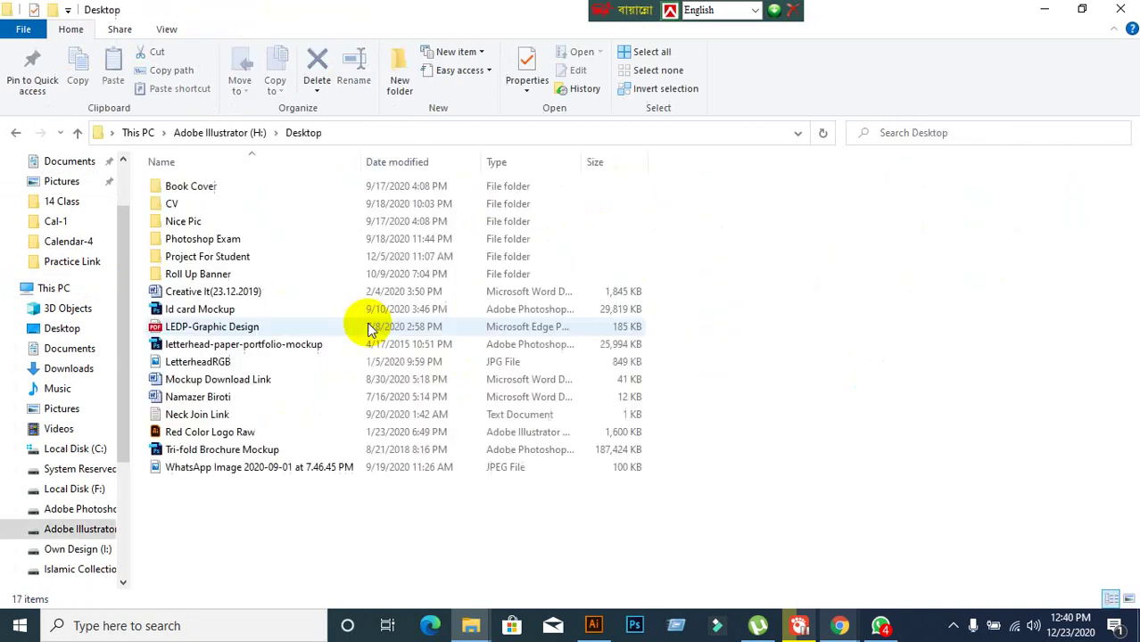
click(234, 261)
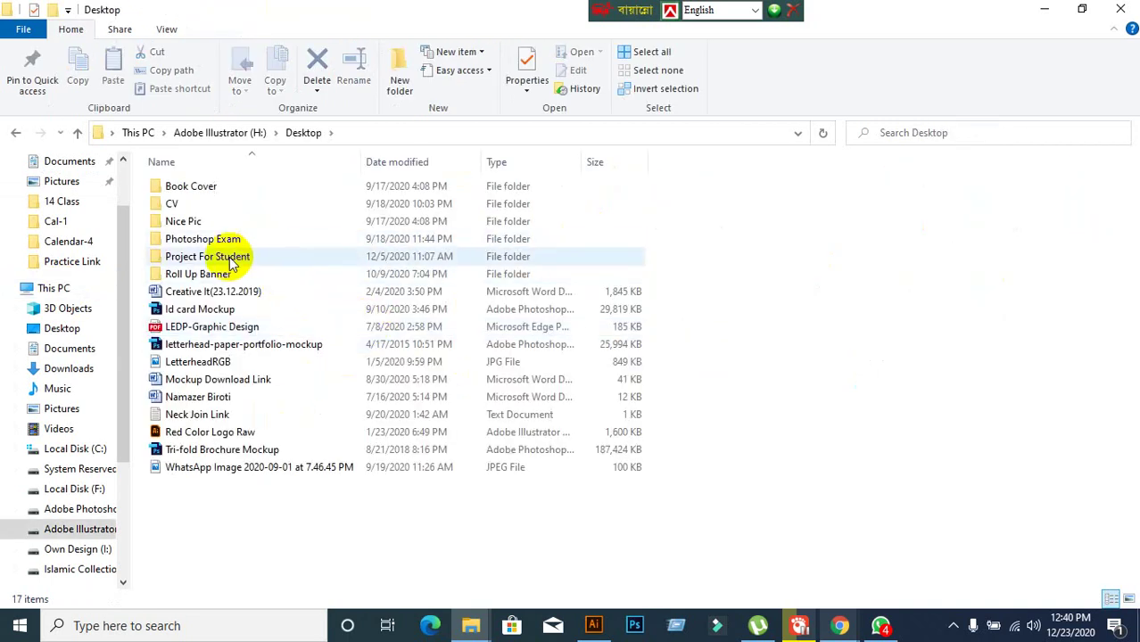
double_click(230, 258)
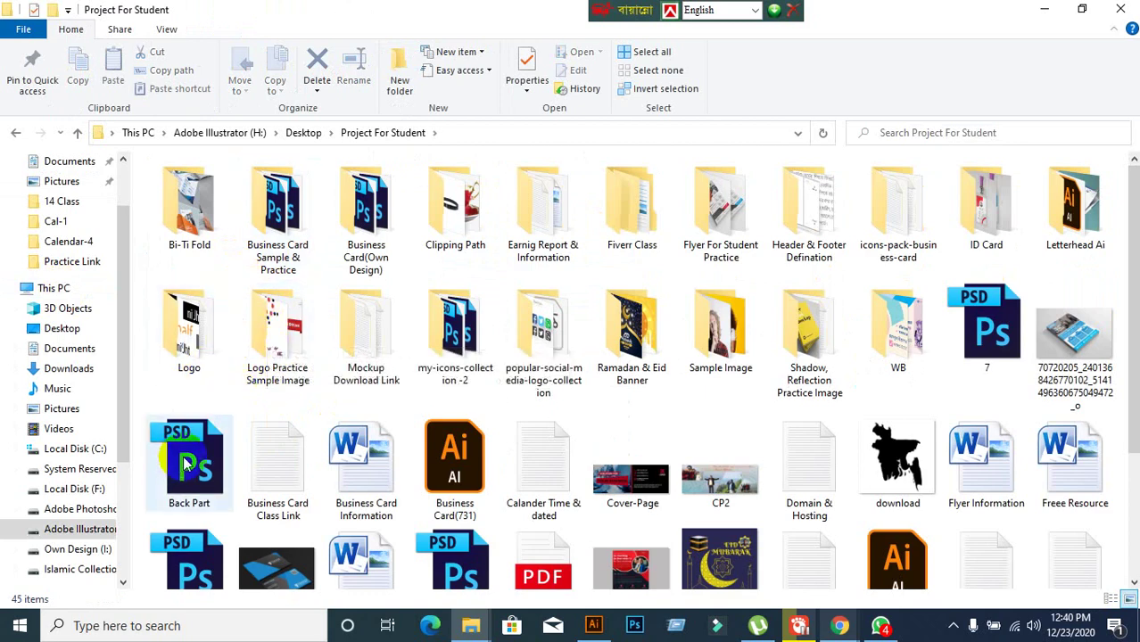
Look into the Logo Practice Sample Image folder, return to Project For Student, and open Logo Meaning inside the Logo folder
double_click(272, 370)
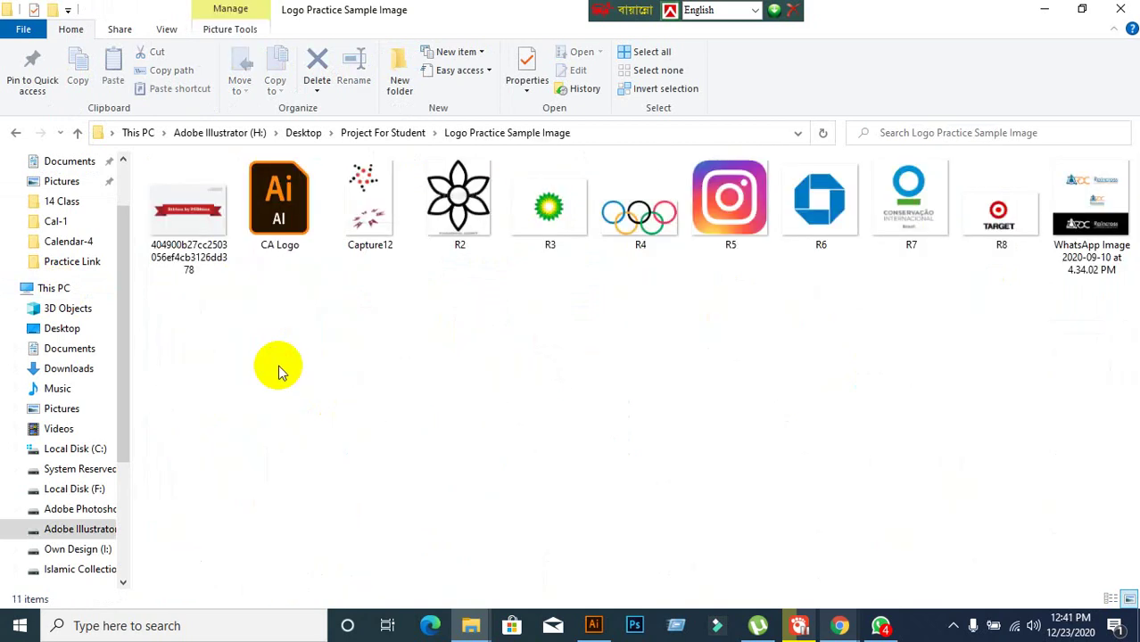
click(15, 132)
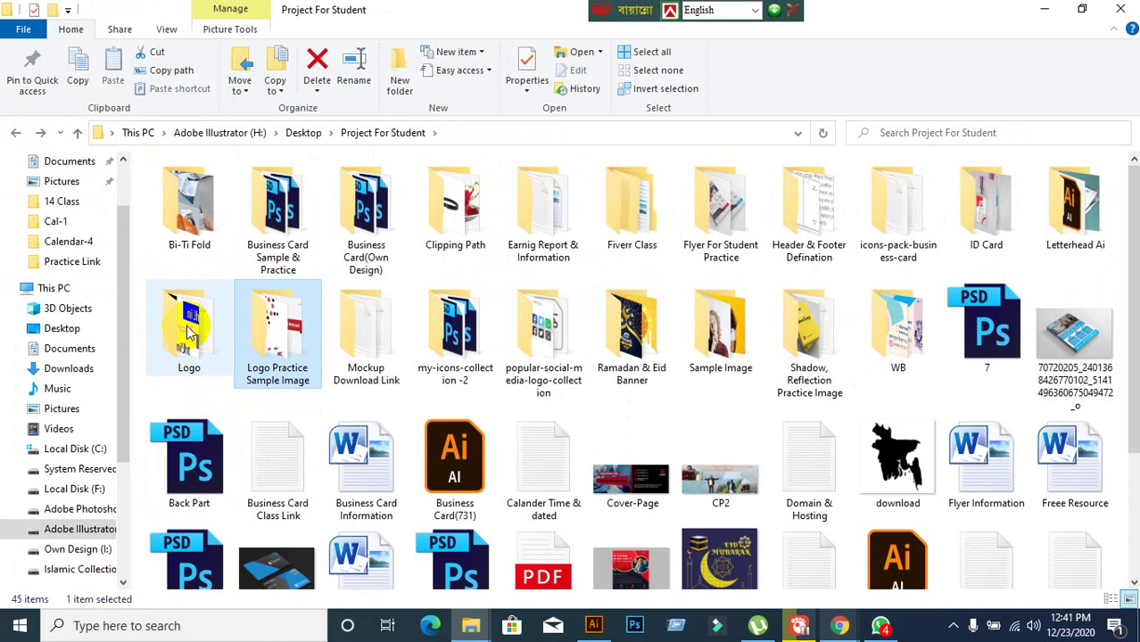
double_click(189, 332)
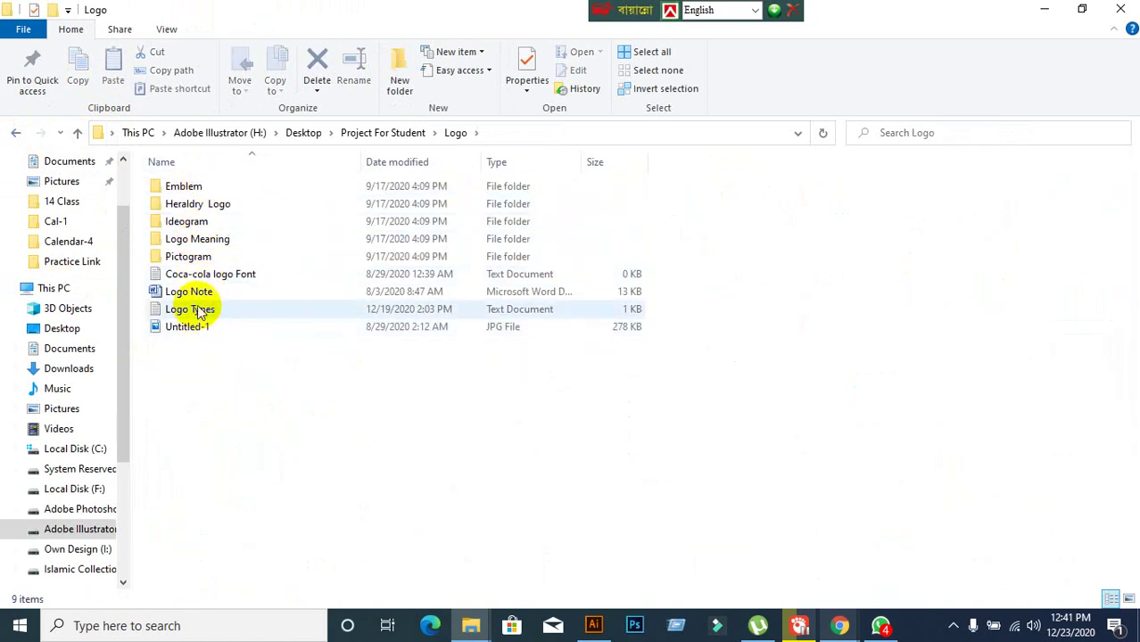
double_click(196, 239)
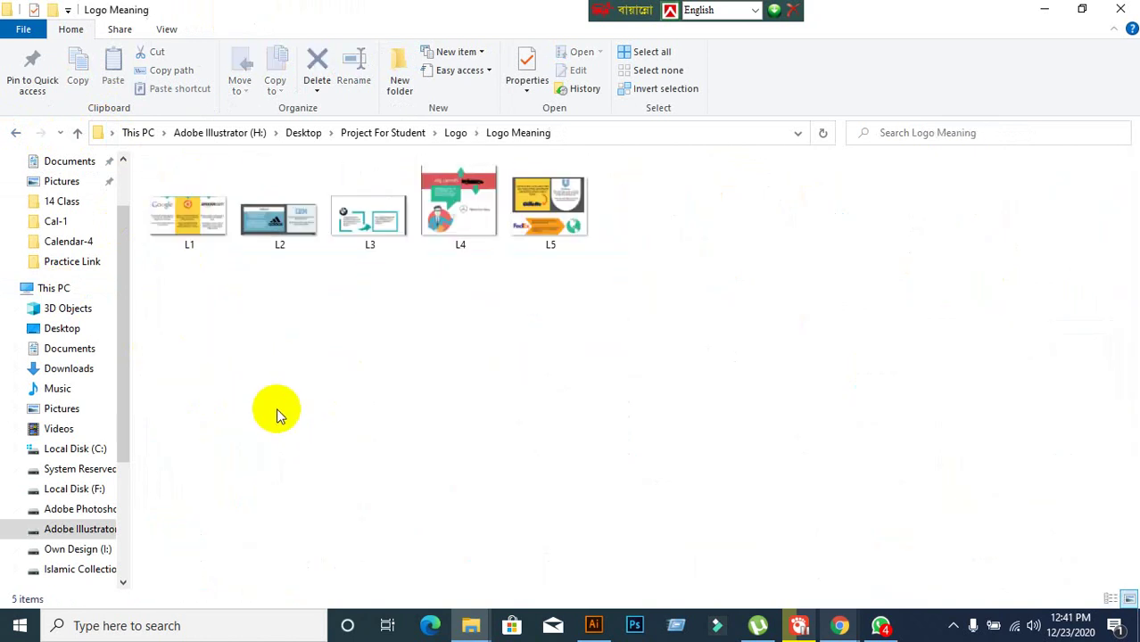
Open the L1 image to examine the meanings of the Google, Ubuntu and Amazon logos, and close it
click(198, 218)
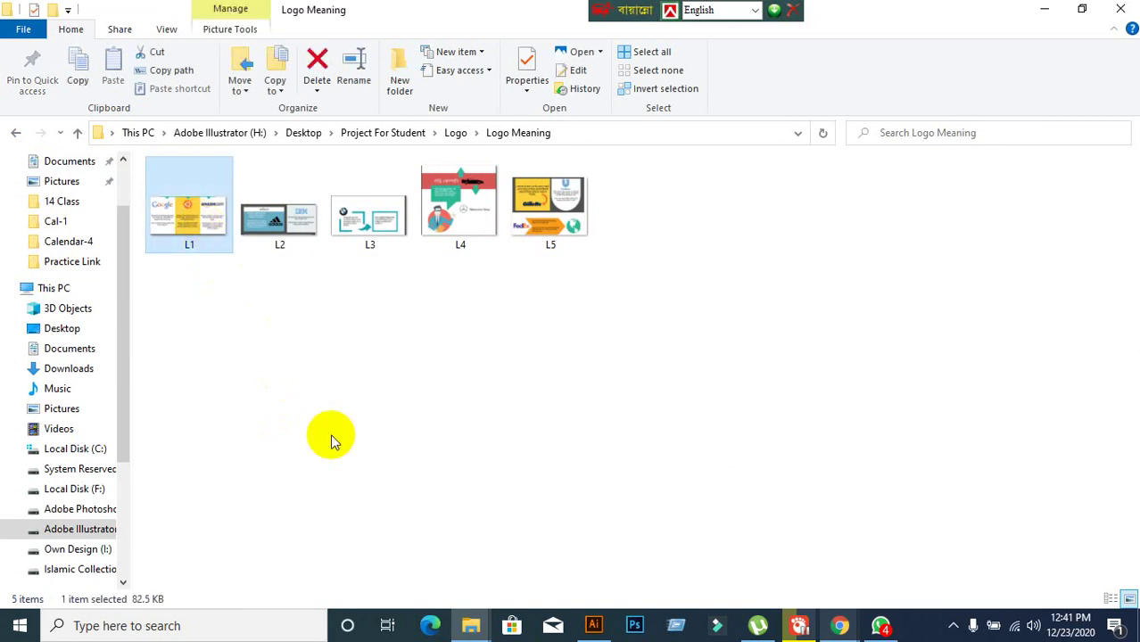
key(Return)
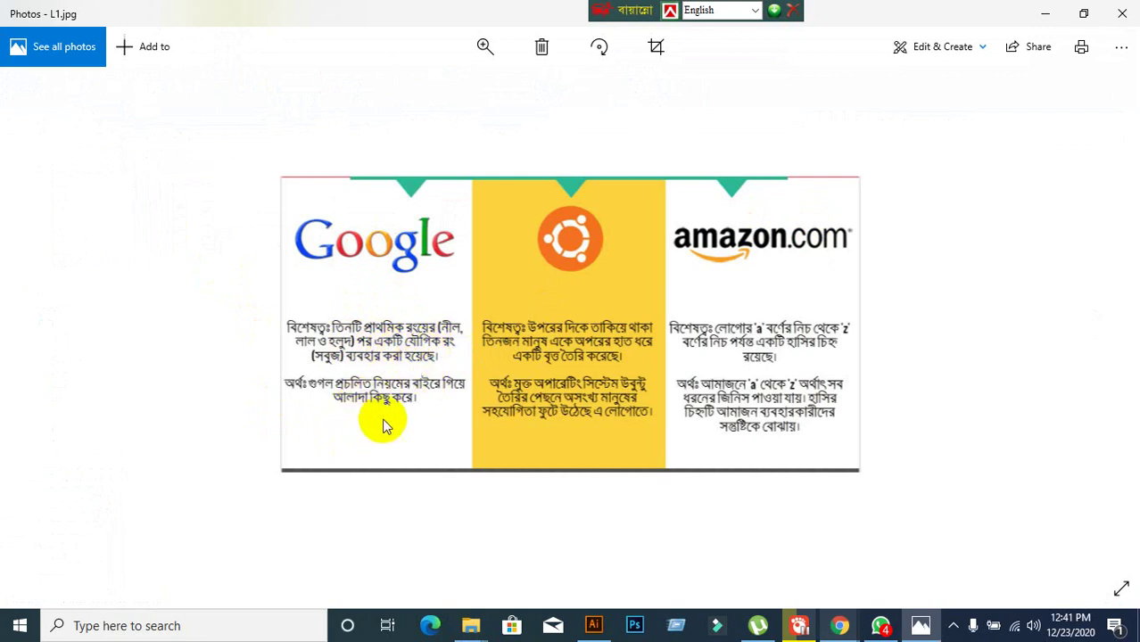
click(569, 384)
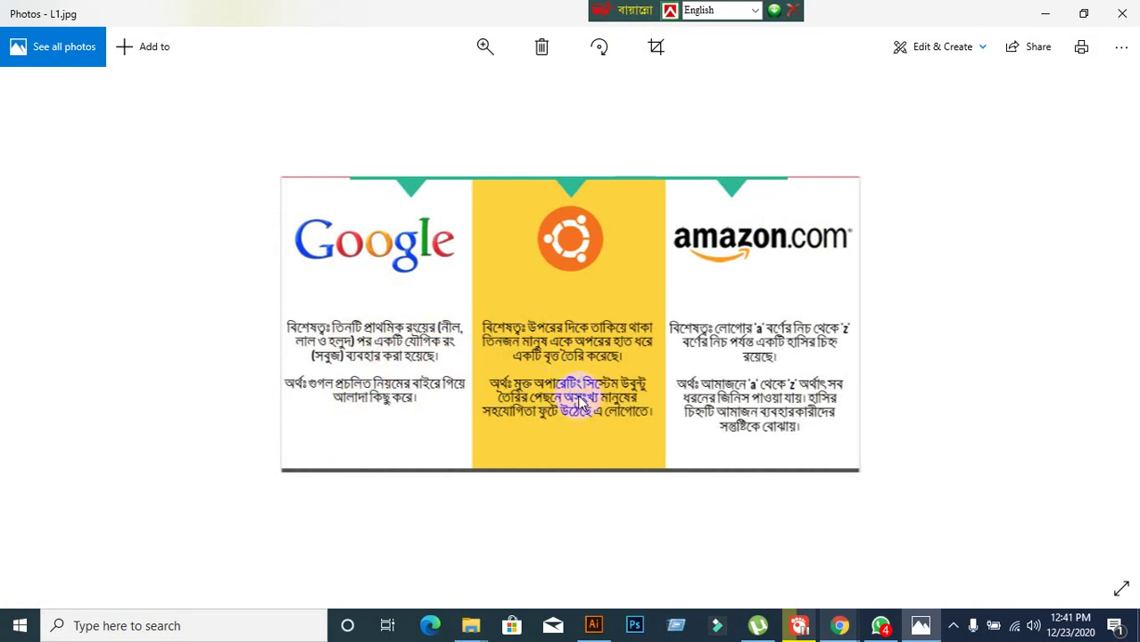
click(591, 350)
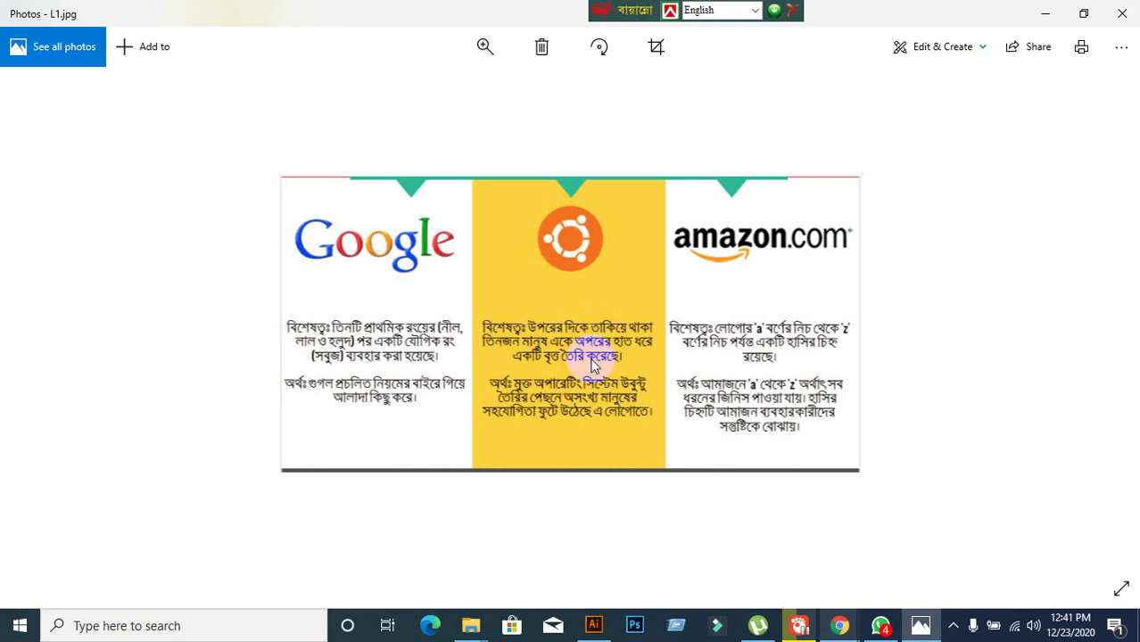
click(582, 437)
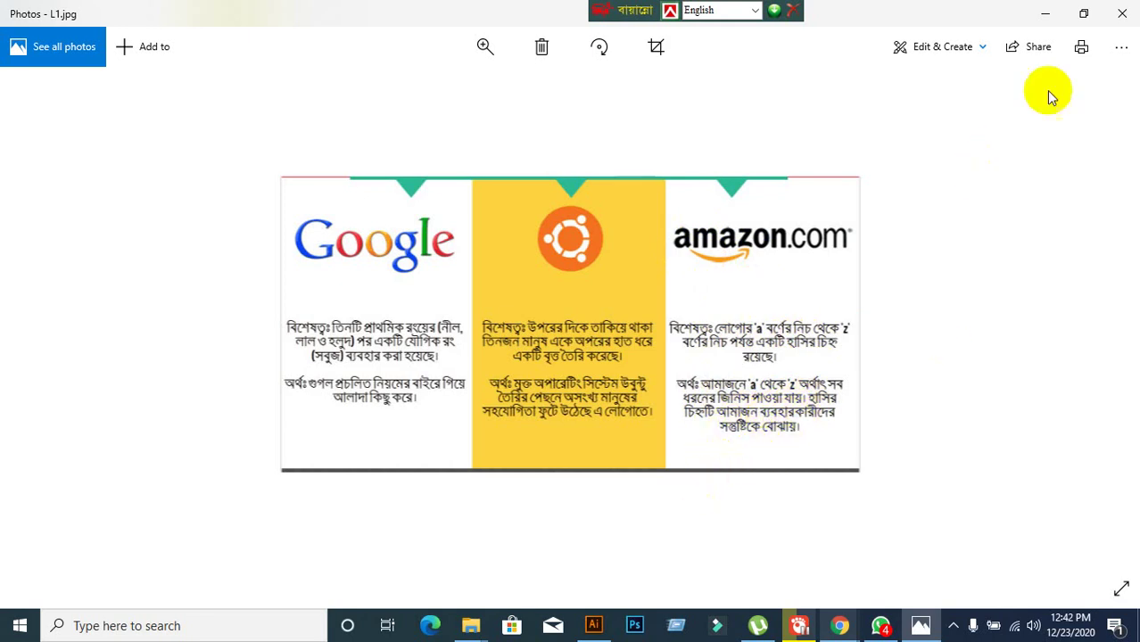
click(1121, 13)
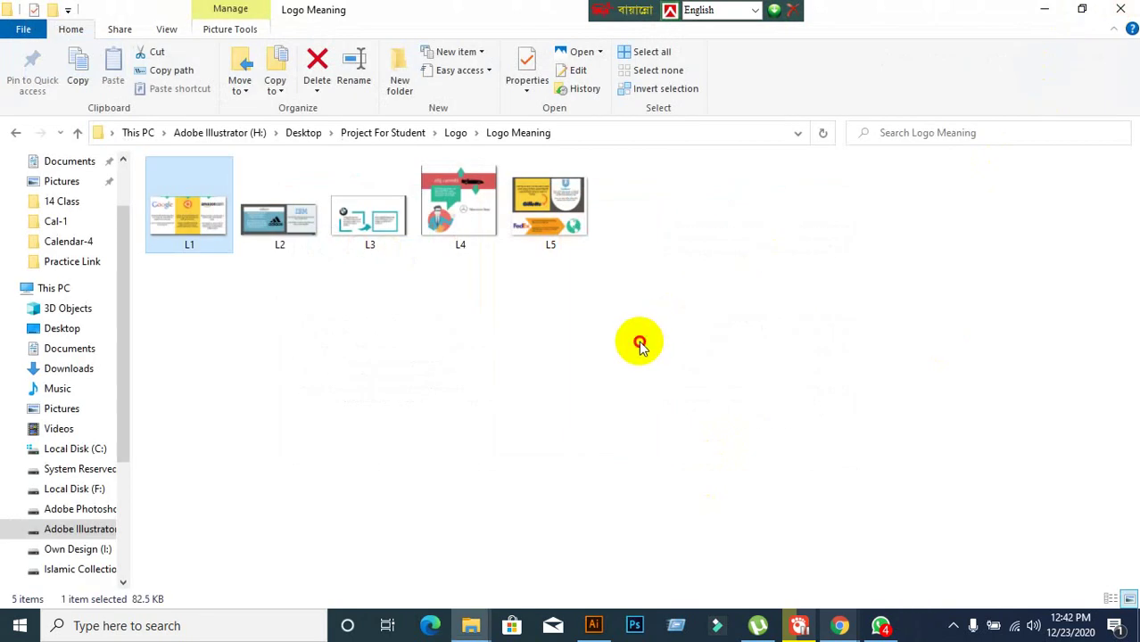
click(639, 345)
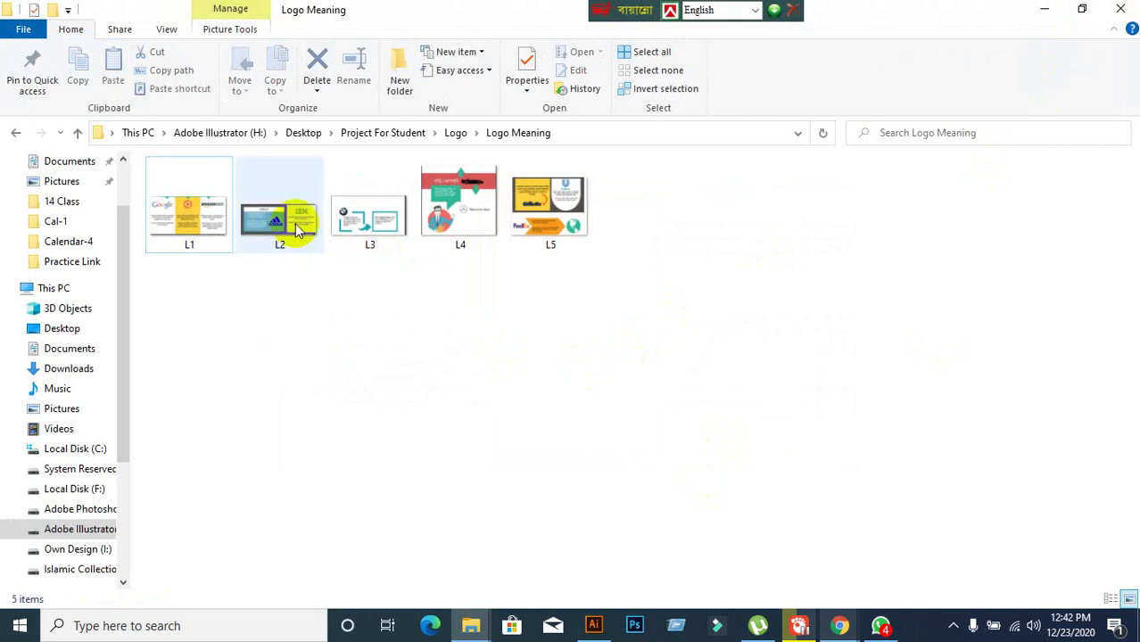
Minimize the folder window and switch to the Google Meet call in Chrome to check on the participants
mouse_move(298, 229)
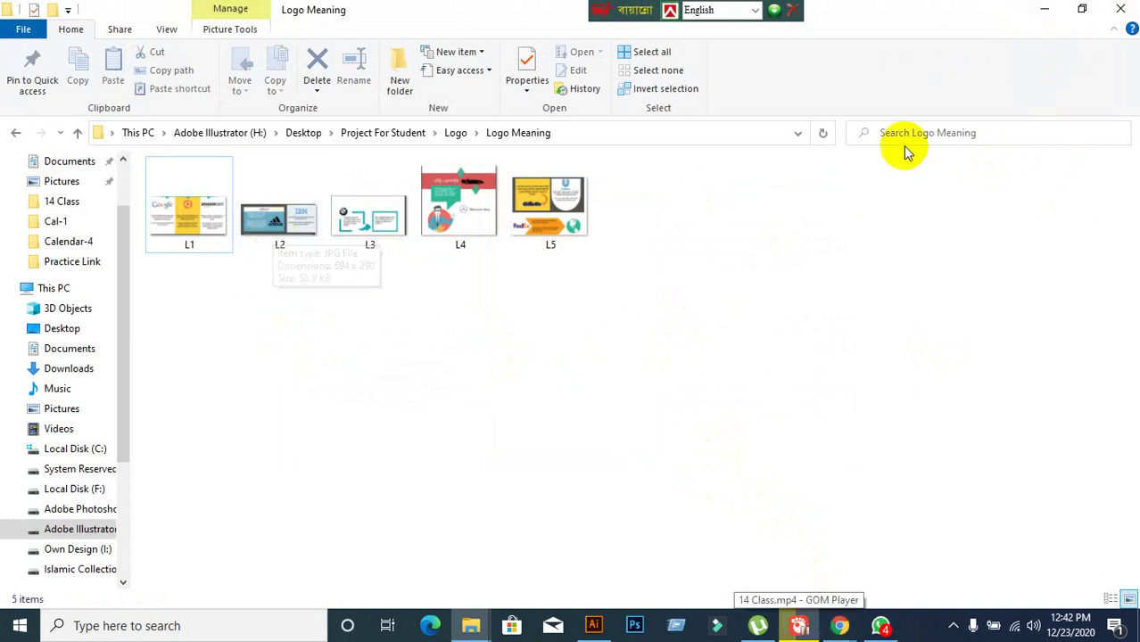
click(1045, 9)
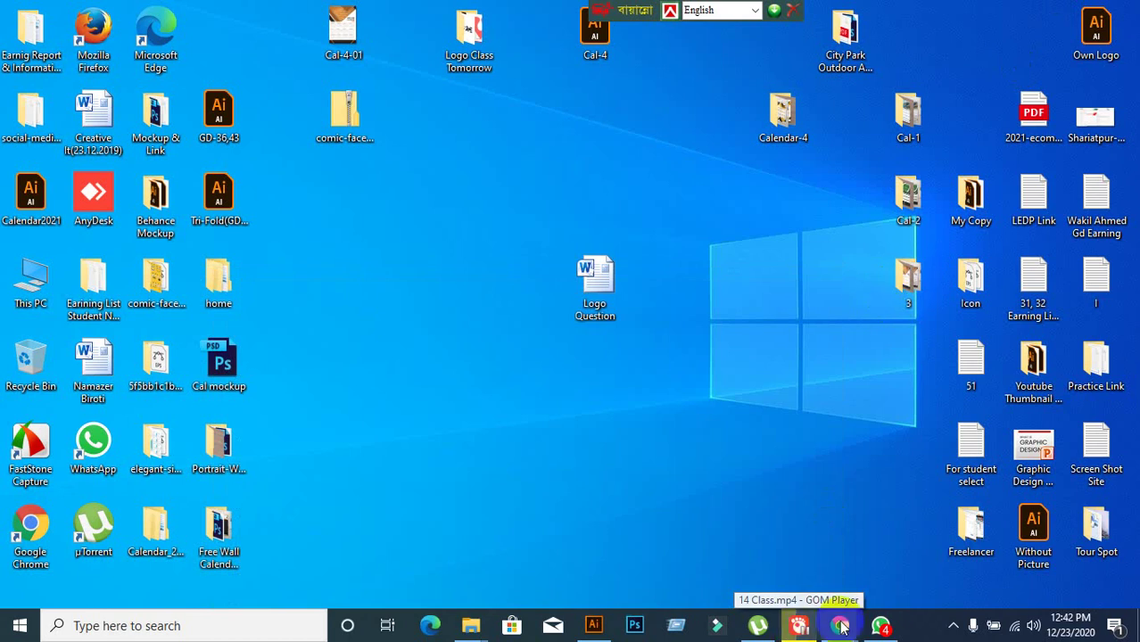
mouse_move(839, 625)
click(754, 562)
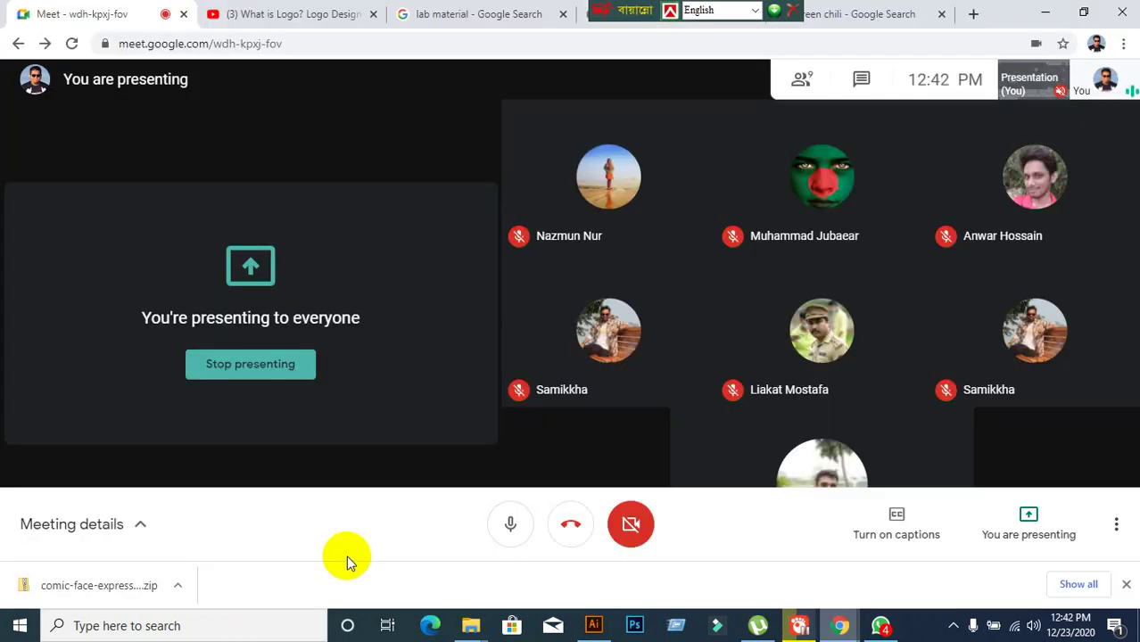
click(346, 554)
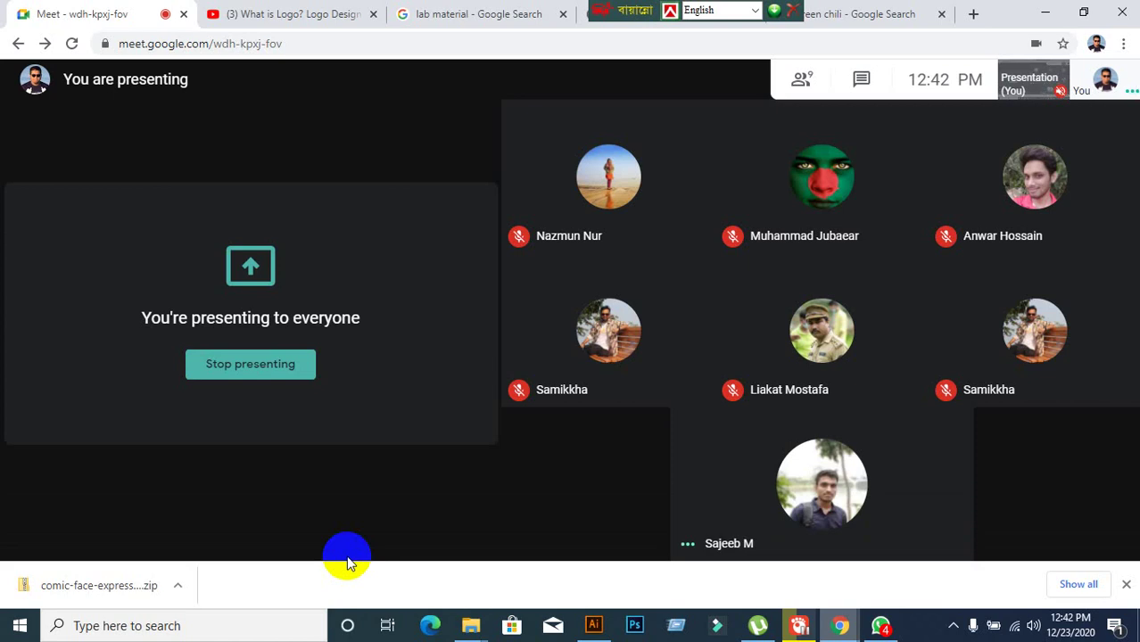
mouse_move(593, 625)
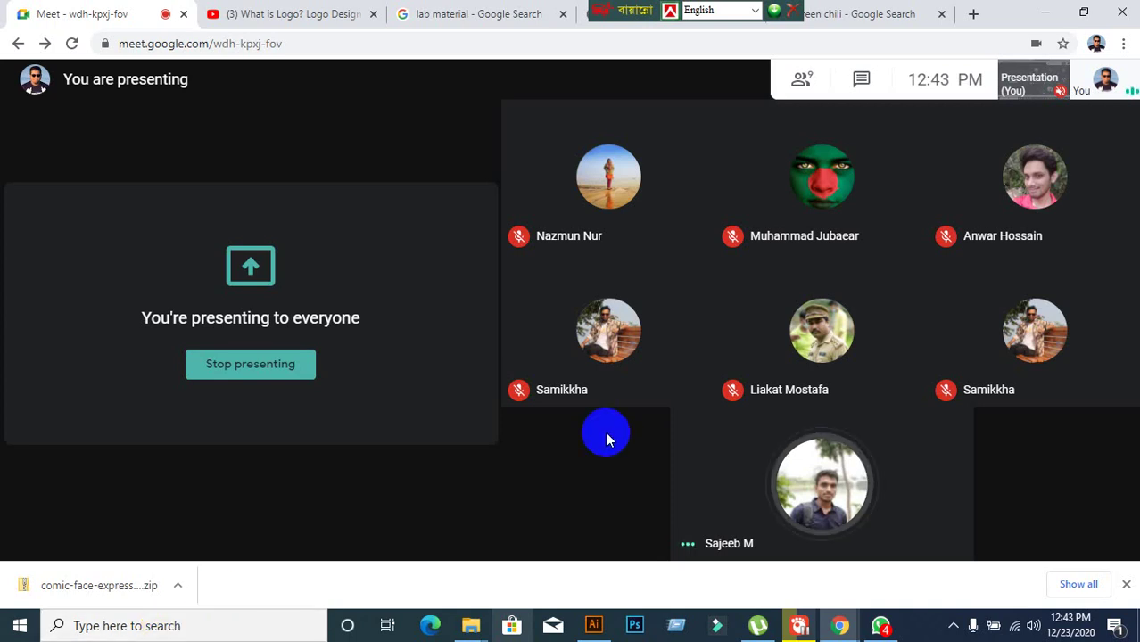
mouse_move(519, 517)
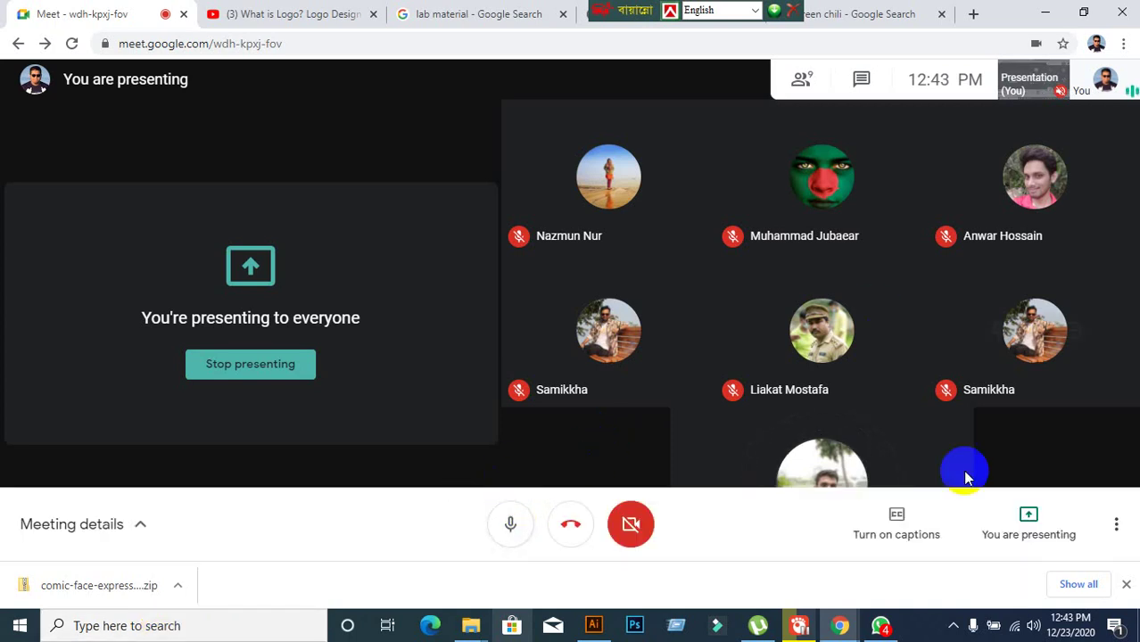
mouse_move(852, 449)
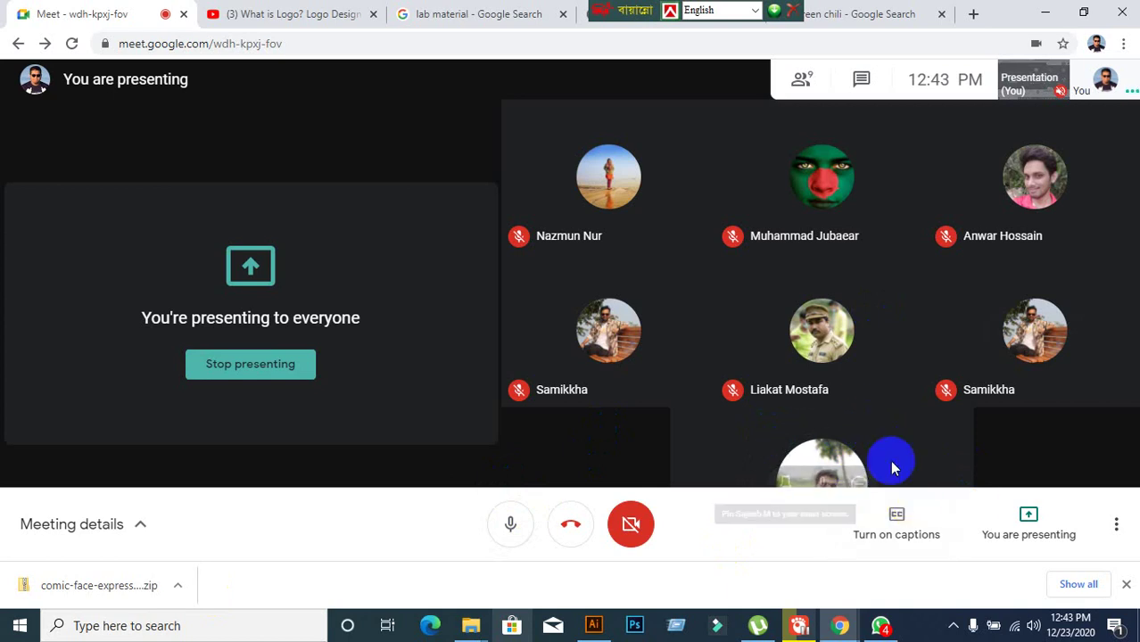
mouse_move(764, 148)
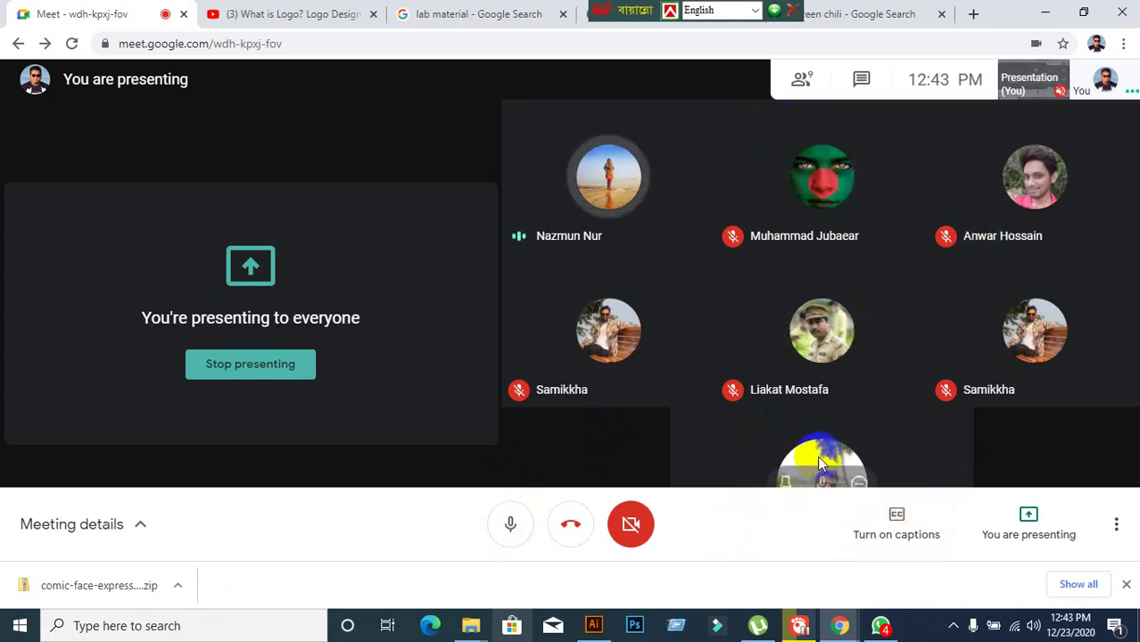
Switch back to the Logo Meaning folder in File Explorer and open the L5 image
mouse_move(471, 625)
click(658, 568)
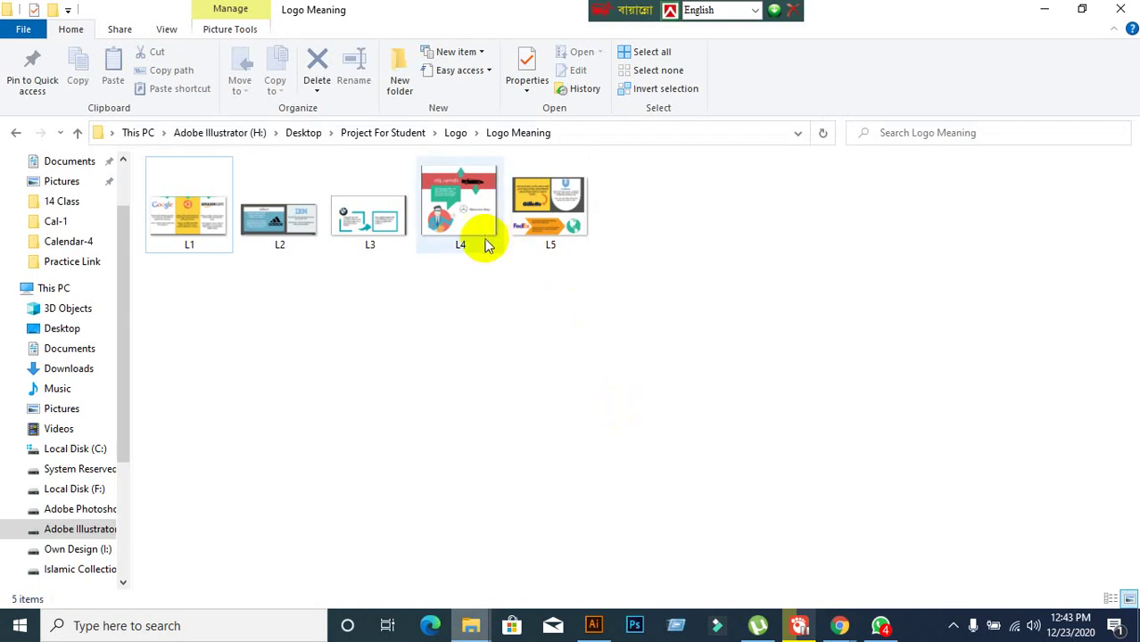
click(550, 232)
double_click(550, 230)
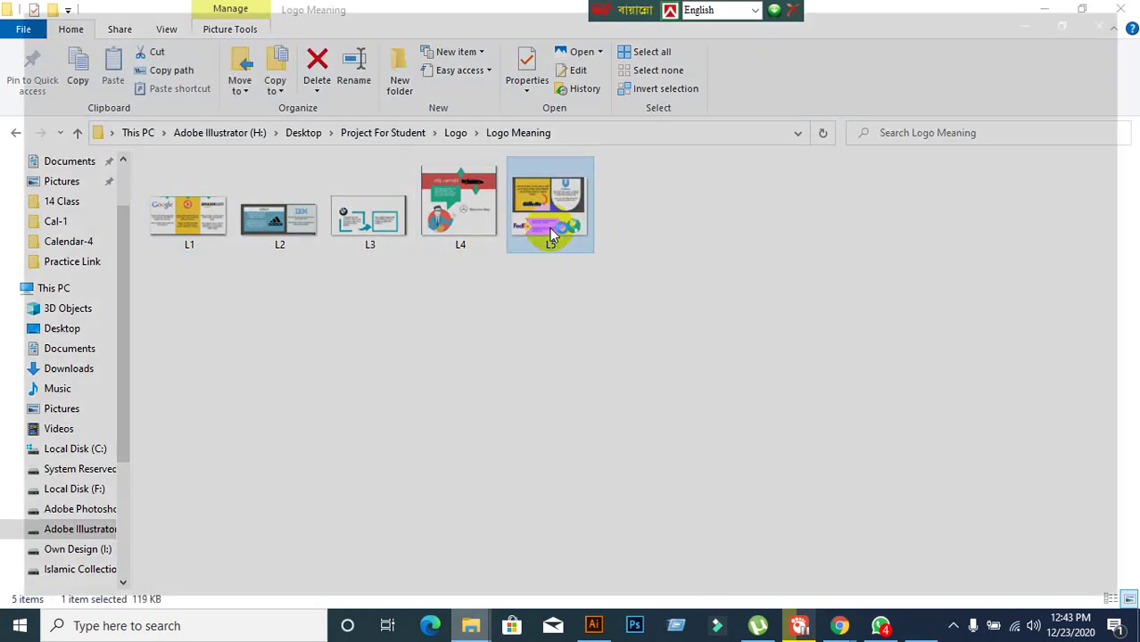